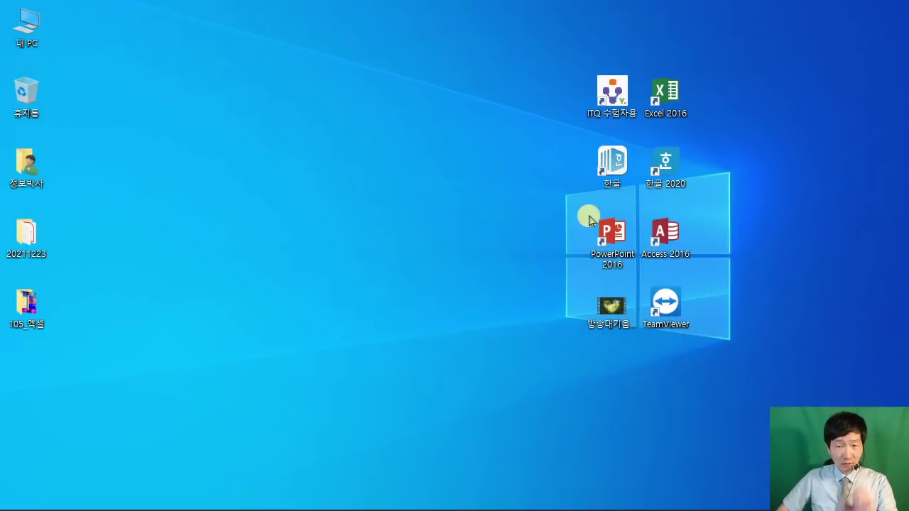
Step: Enter the exam number in ITQ 수험자용, copy it, and cancel the registration
{"action": "double_click", "coordinate": [611, 91]}
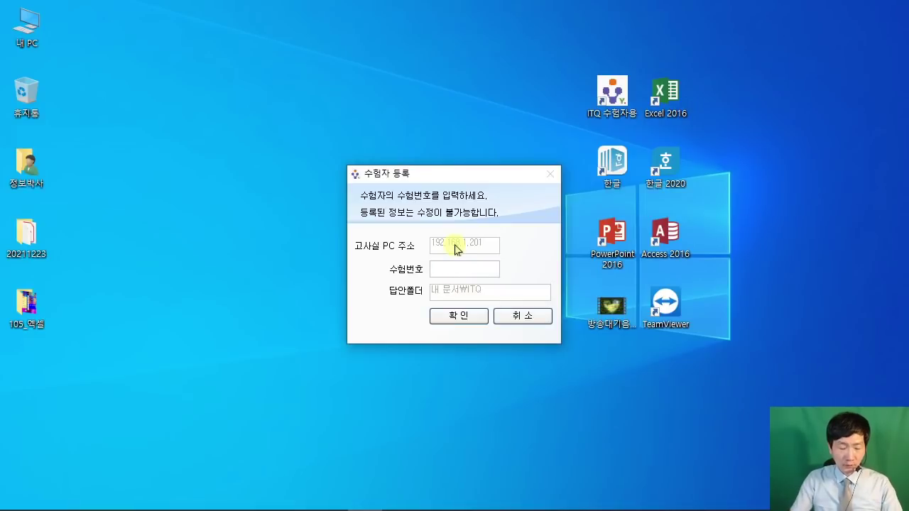
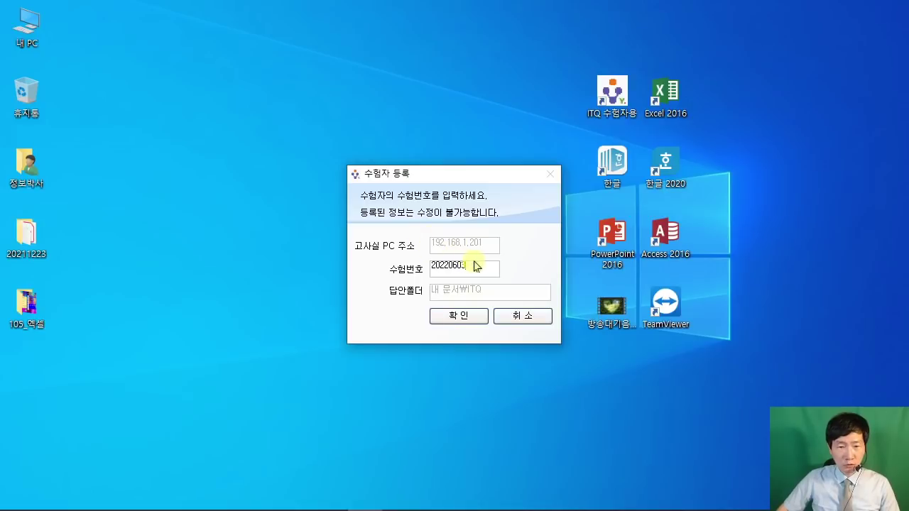
{"action": "left_click_drag", "start_coordinate": [472, 264], "coordinate": [413, 262]}
{"action": "right_click", "coordinate": [438, 265]}
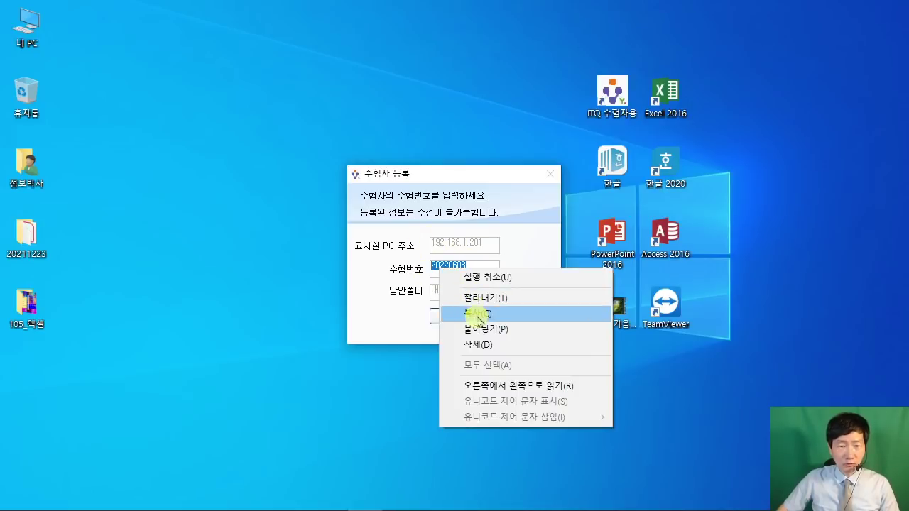
{"action": "left_click", "coordinate": [477, 313]}
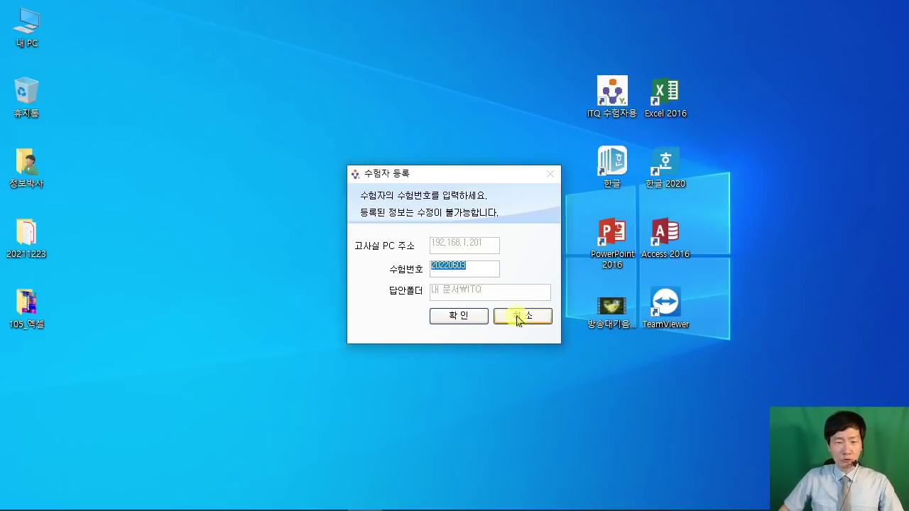
{"action": "left_click", "coordinate": [513, 318]}
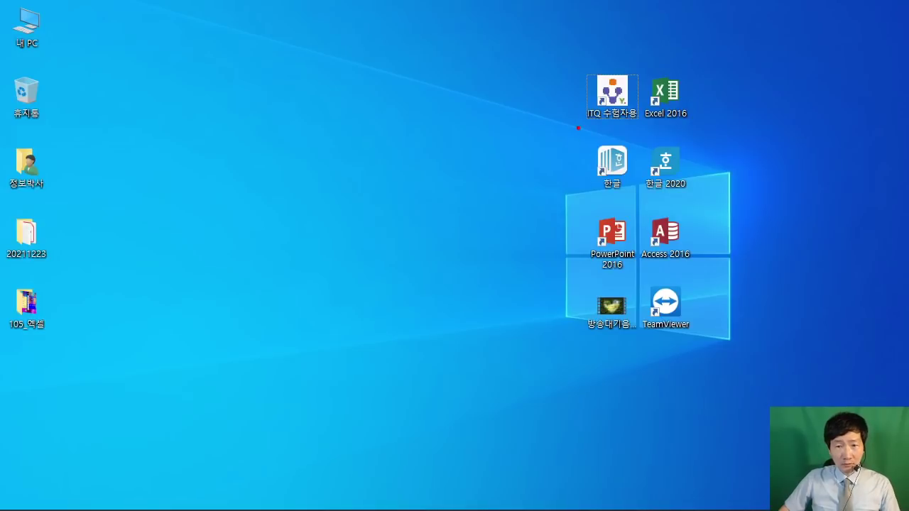
Step: Point out the 한글 and 한글 2020 icons, then launch the older 한글 from the desktop
{"action": "left_click_drag", "start_coordinate": [578, 128], "coordinate": [638, 203]}
{"action": "left_click_drag", "start_coordinate": [649, 132], "coordinate": [700, 204]}
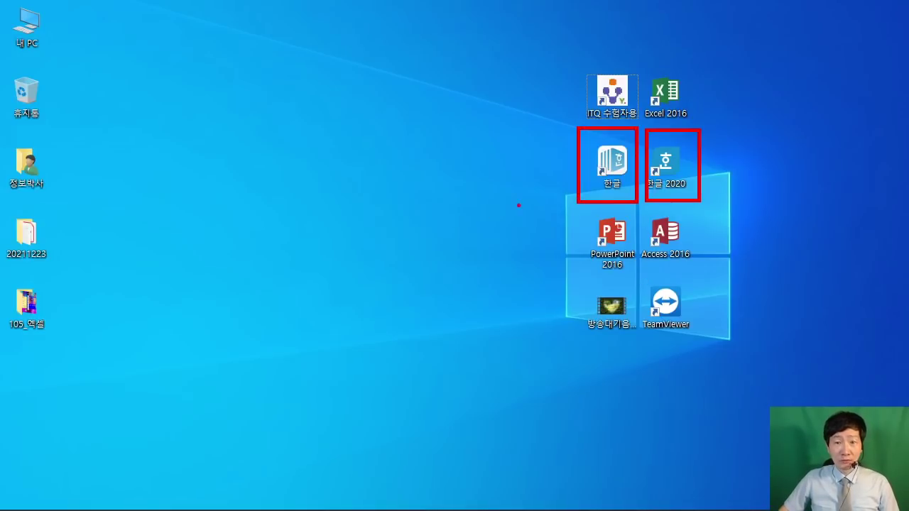
{"action": "left_click_drag", "start_coordinate": [437, 228], "coordinate": [591, 183]}
{"action": "key", "text": "Escape"}
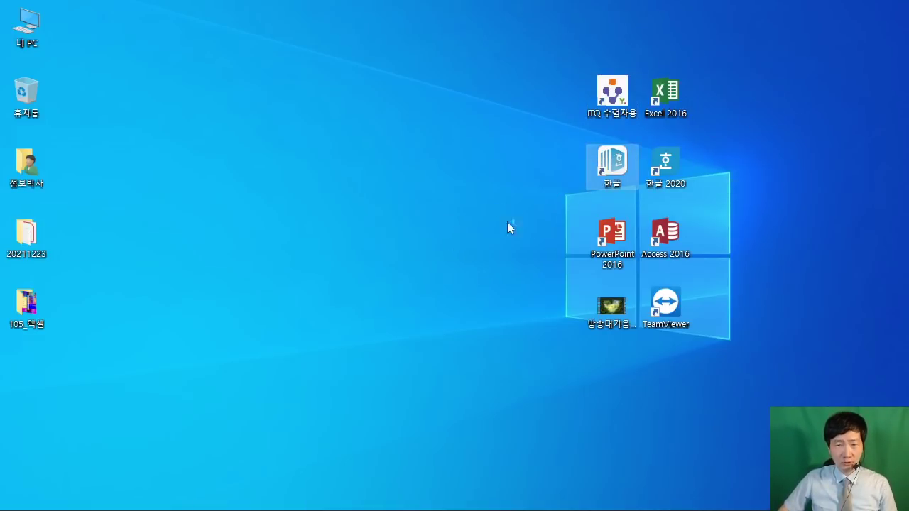
{"action": "double_click", "coordinate": [614, 170]}
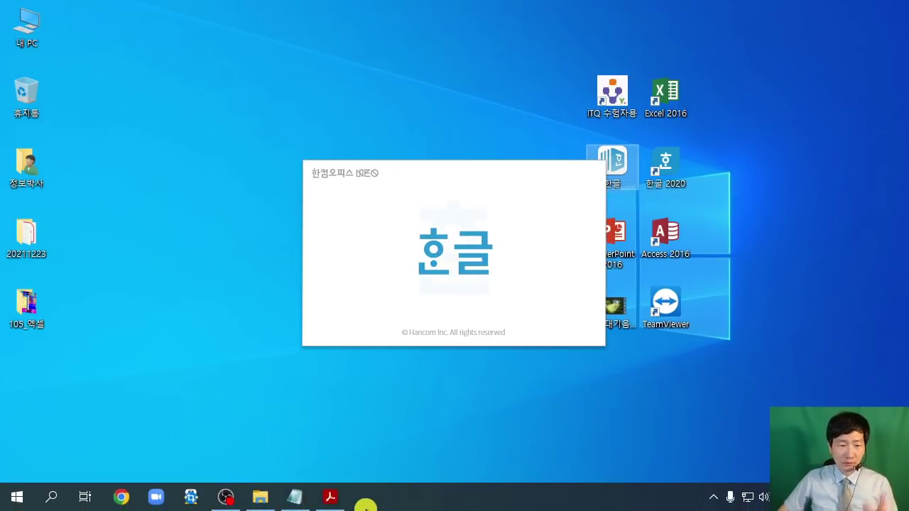
{"action": "left_click", "coordinate": [330, 504]}
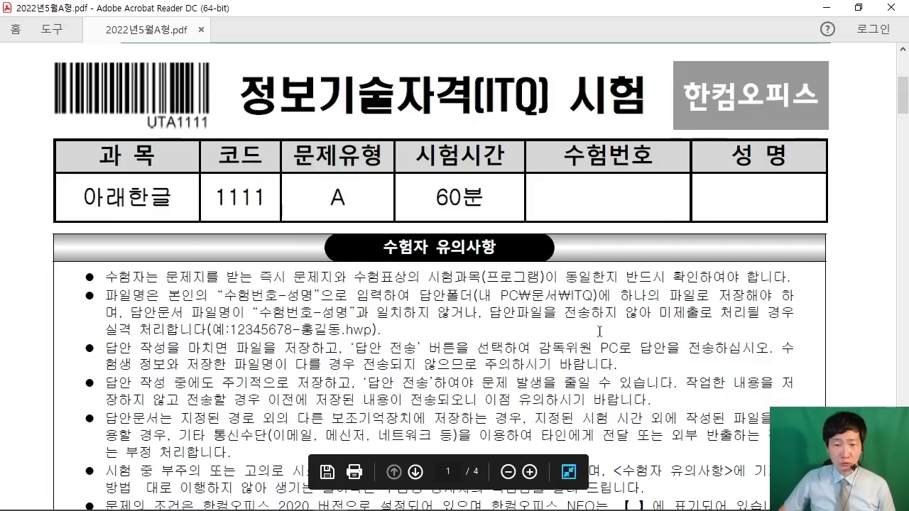
Step: Highlight the 내 PC₩문서₩ITQ answer folder path in the exam PDF, then minimize Acrobat
{"action": "left_click_drag", "start_coordinate": [474, 296], "coordinate": [590, 297]}
{"action": "left_click", "coordinate": [509, 330]}
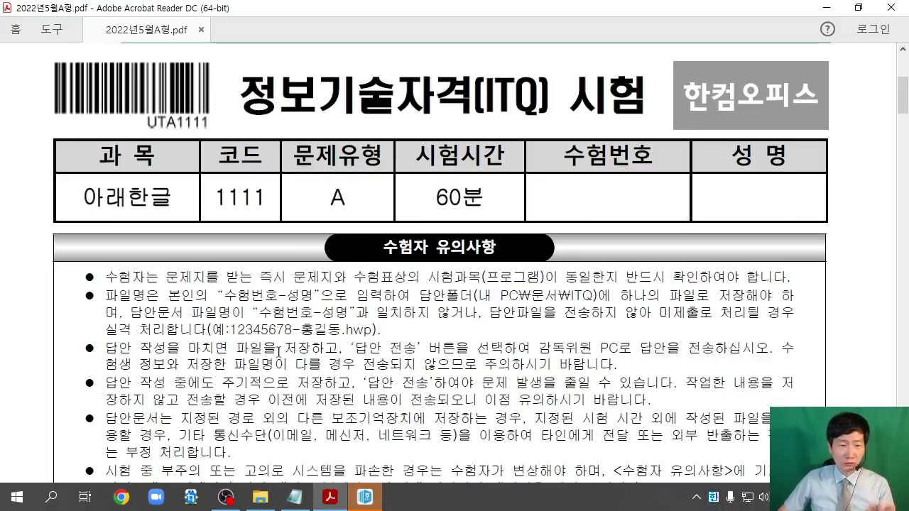
{"action": "left_click", "coordinate": [822, 11]}
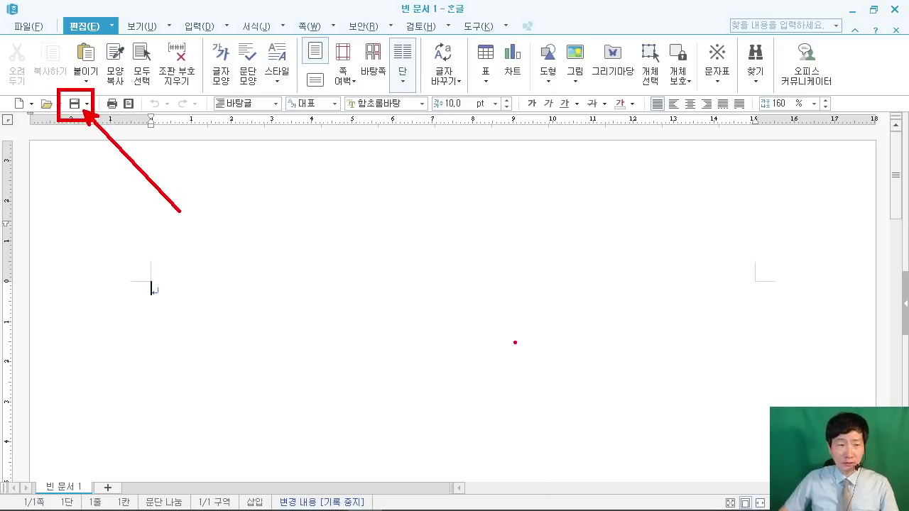
{"action": "left_click", "coordinate": [74, 103]}
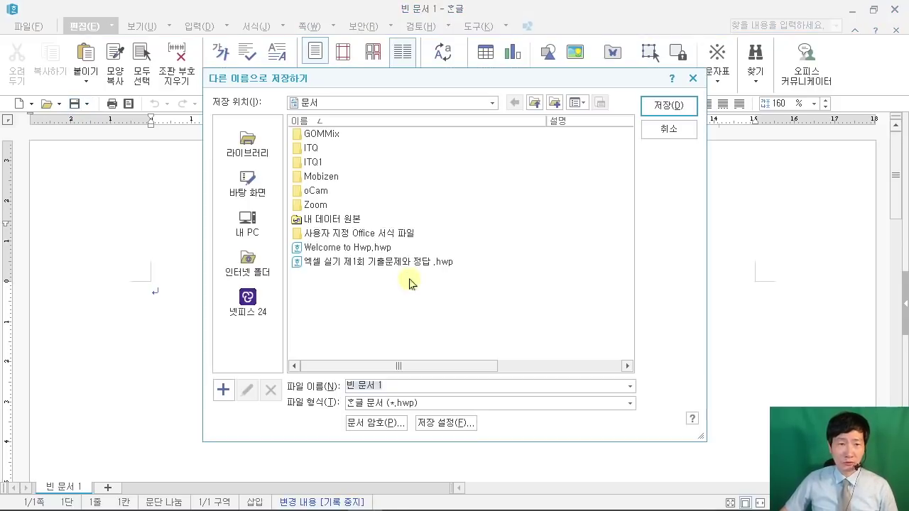
{"action": "left_click_drag", "start_coordinate": [343, 86], "coordinate": [326, 40]}
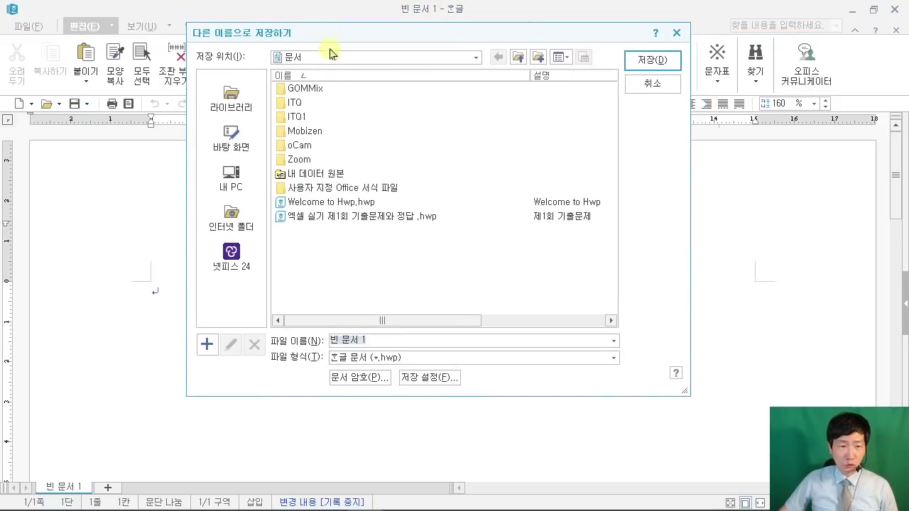
{"action": "left_click", "coordinate": [229, 186]}
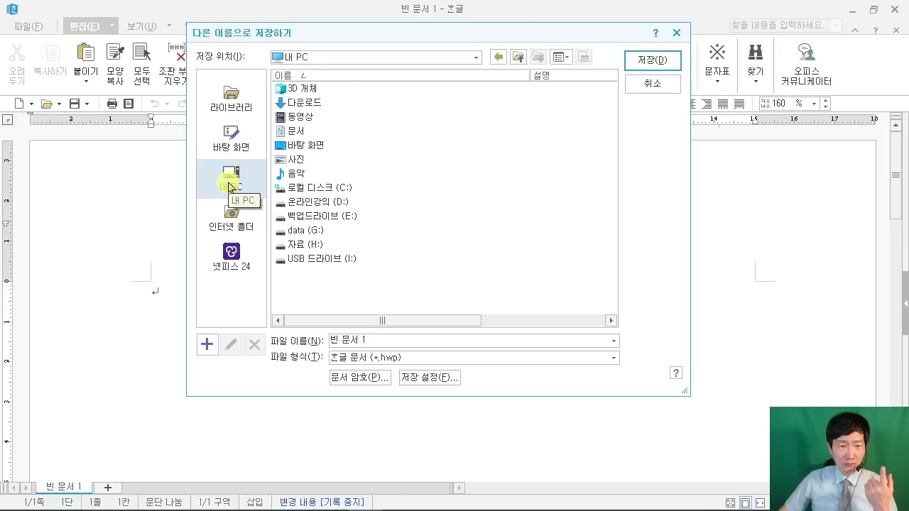
{"action": "double_click", "coordinate": [300, 132]}
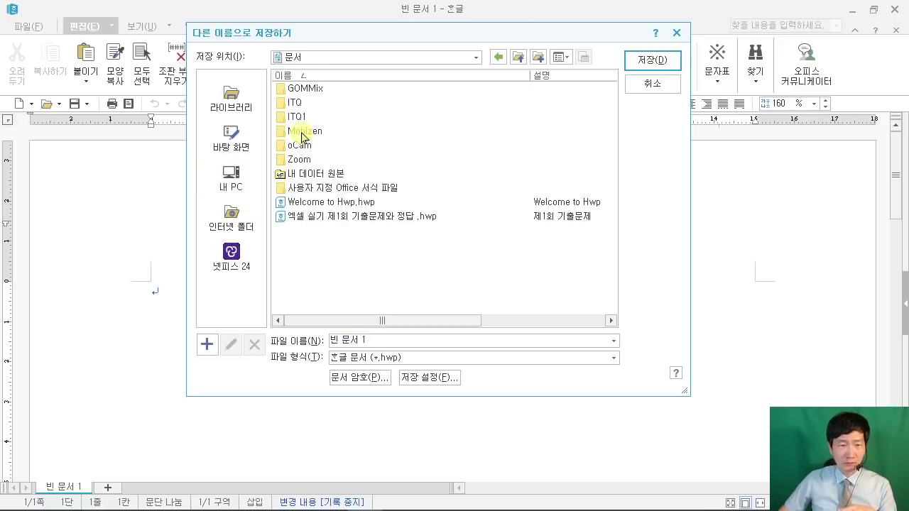
{"action": "left_click", "coordinate": [305, 103]}
{"action": "double_click", "coordinate": [305, 102]}
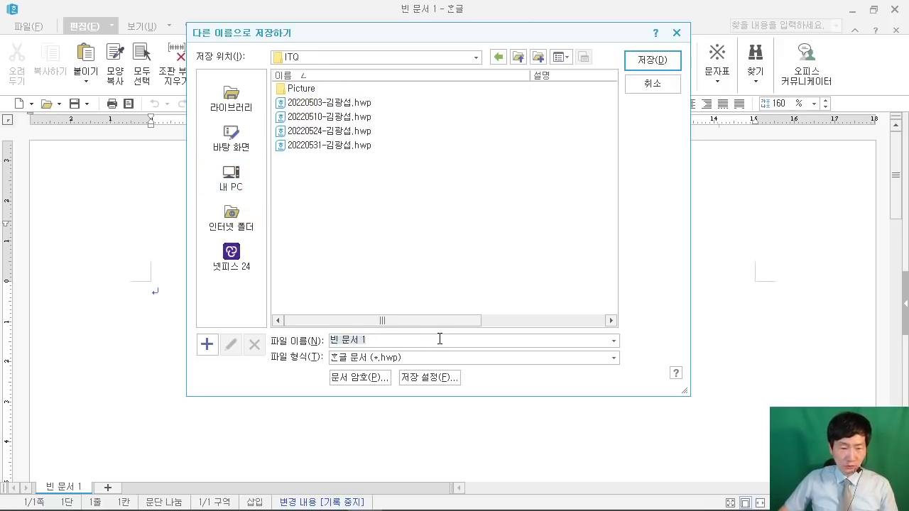
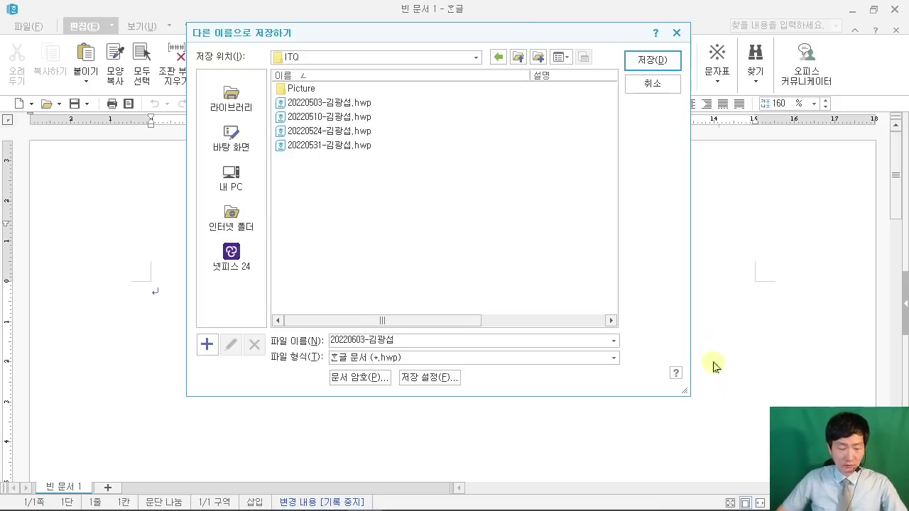
{"action": "left_click_drag", "start_coordinate": [617, 39], "coordinate": [697, 76]}
{"action": "left_click_drag", "start_coordinate": [636, 61], "coordinate": [509, 162]}
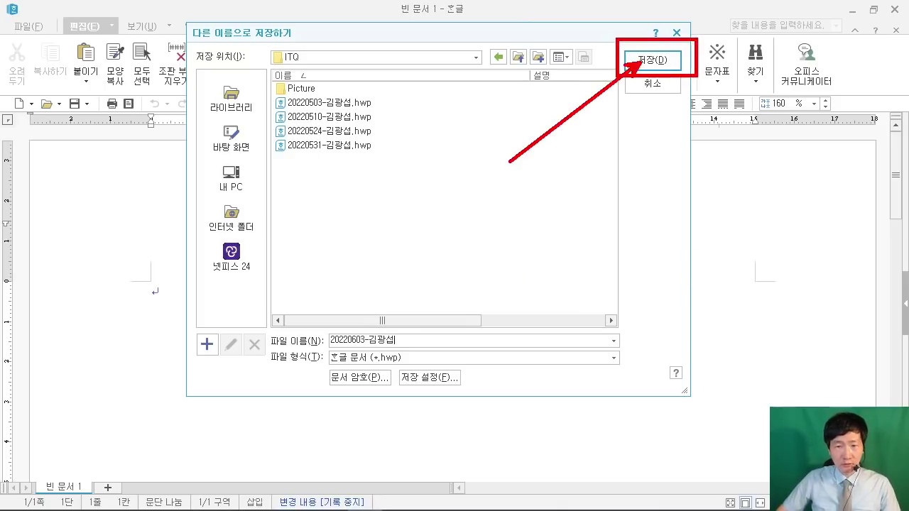
{"action": "left_click", "coordinate": [654, 59]}
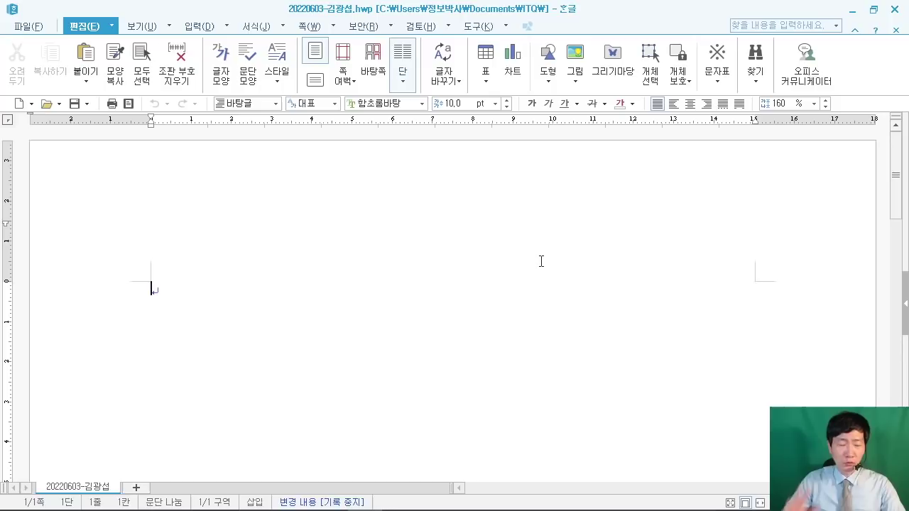
{"action": "left_click_drag", "start_coordinate": [368, 80], "coordinate": [537, 269]}
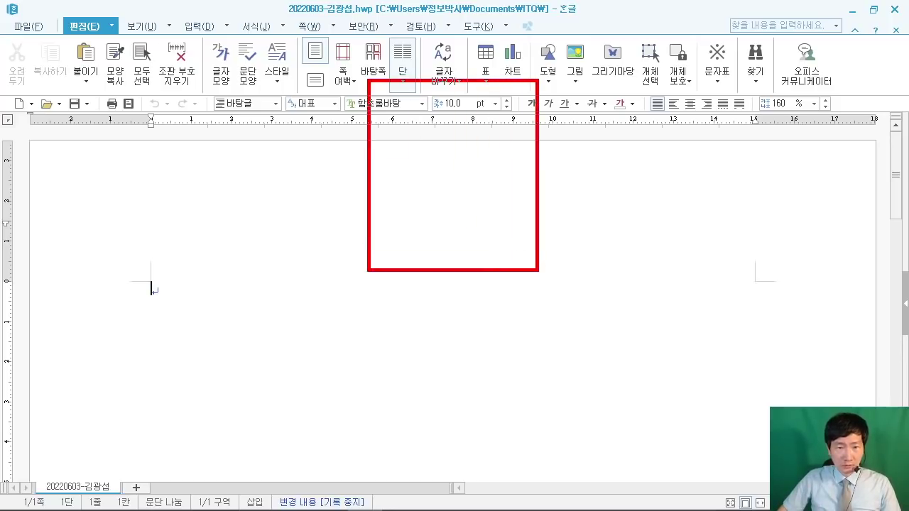
{"action": "mouse_move", "coordinate": [403, 130]}
{"action": "left_mouse_down"}
{"action": "mouse_move", "coordinate": [480, 130]}
{"action": "mouse_move", "coordinate": [380, 206]}
{"action": "left_mouse_up"}
{"action": "left_click_drag", "start_coordinate": [393, 159], "coordinate": [451, 172]}
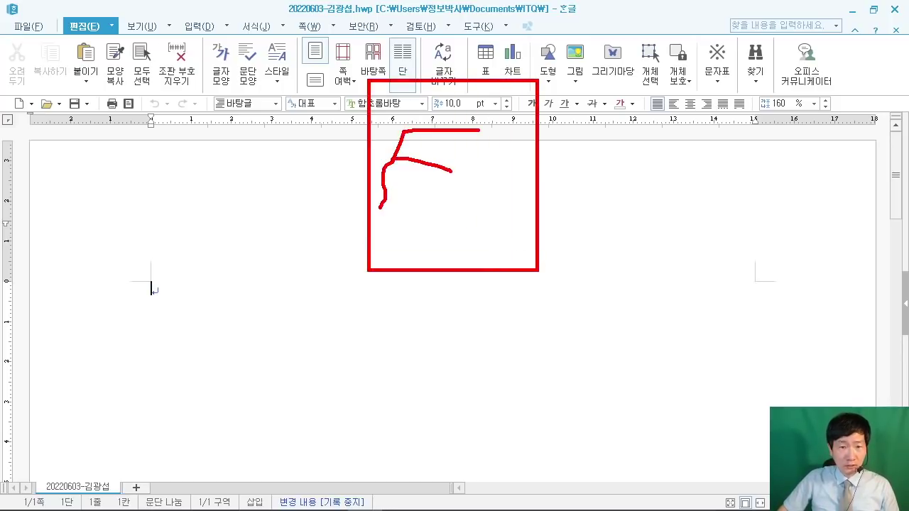
{"action": "mouse_move", "coordinate": [486, 145]}
{"action": "left_mouse_down"}
{"action": "mouse_move", "coordinate": [467, 169]}
{"action": "mouse_move", "coordinate": [508, 152]}
{"action": "mouse_move", "coordinate": [469, 227]}
{"action": "left_mouse_up"}
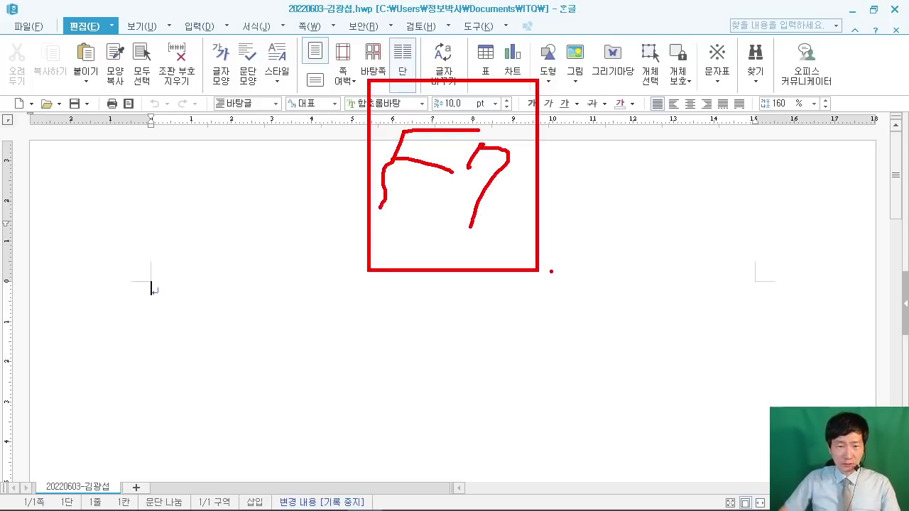
{"action": "key", "text": "Escape"}
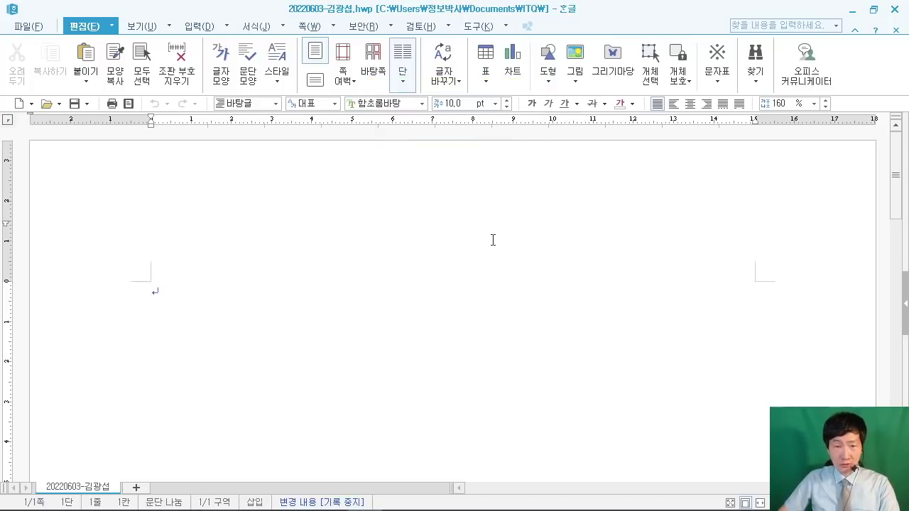
{"action": "key", "text": "F7"}
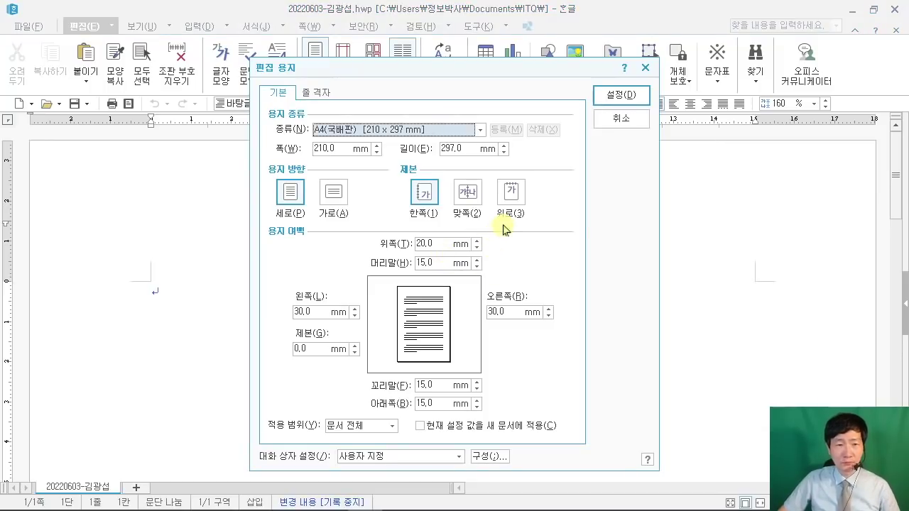
Step: Scroll the exam PDF to 답안 작성요령 and highlight the required margin sizes
{"action": "left_click", "coordinate": [362, 497]}
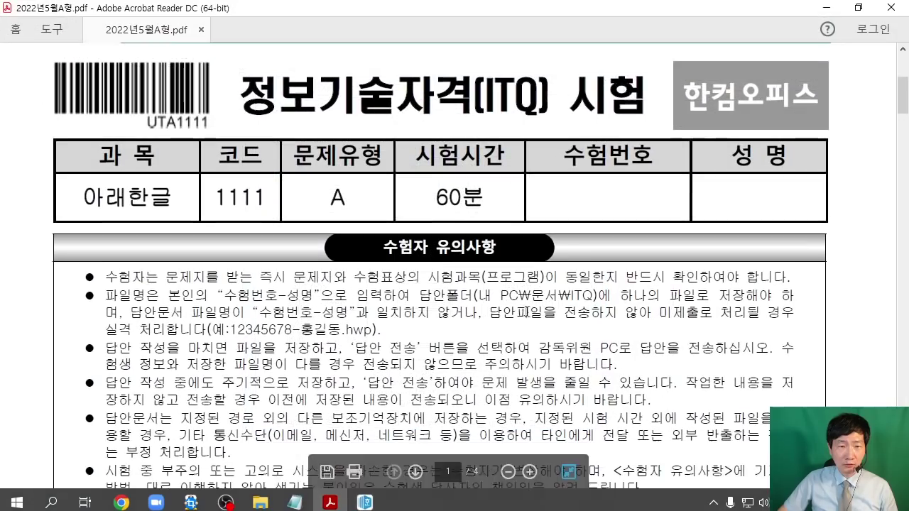
{"action": "scroll", "coordinate": [534, 314], "scroll_direction": "down", "scroll_amount": 2}
{"action": "scroll", "coordinate": [534, 314], "scroll_direction": "down", "scroll_amount": 6}
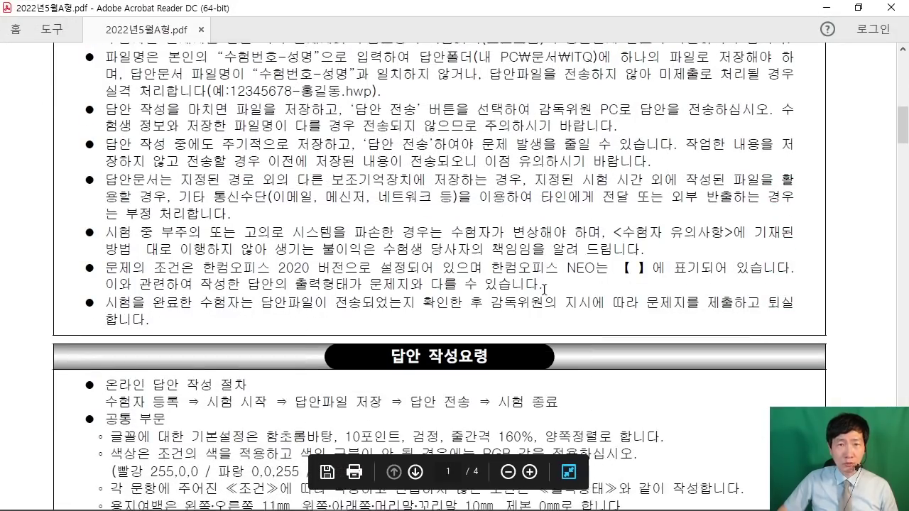
{"action": "scroll", "coordinate": [541, 295], "scroll_direction": "down", "scroll_amount": 4}
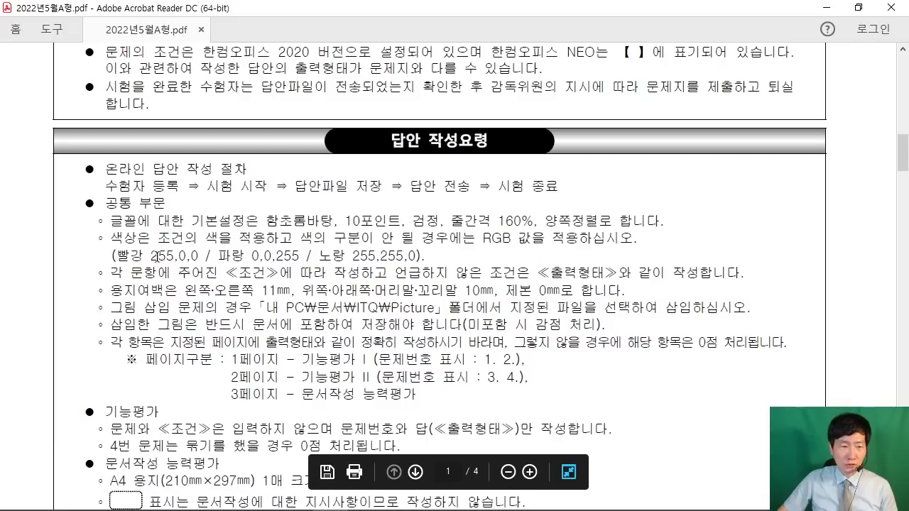
{"action": "left_click_drag", "start_coordinate": [185, 291], "coordinate": [463, 308]}
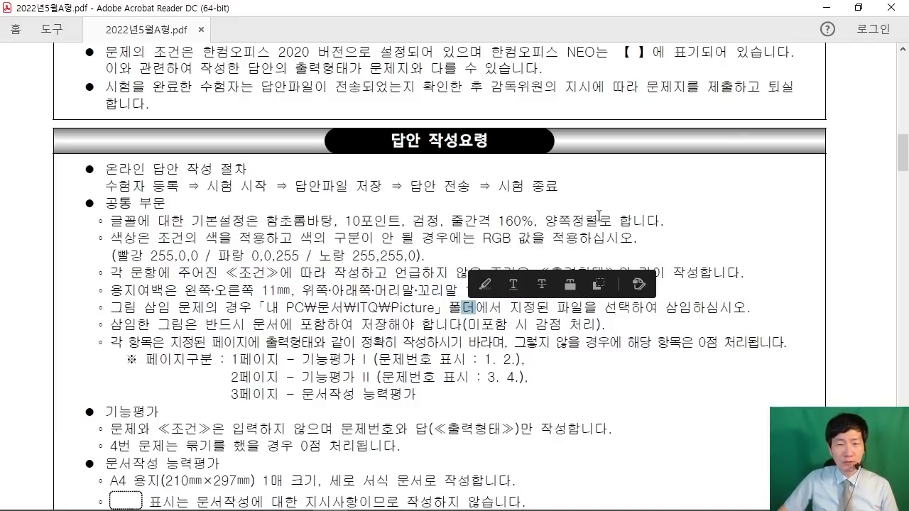
Step: Return to Hangul and open 편집 용지 with F7 to edit the top margin
{"action": "left_click", "coordinate": [825, 7]}
{"action": "key", "text": "F7"}
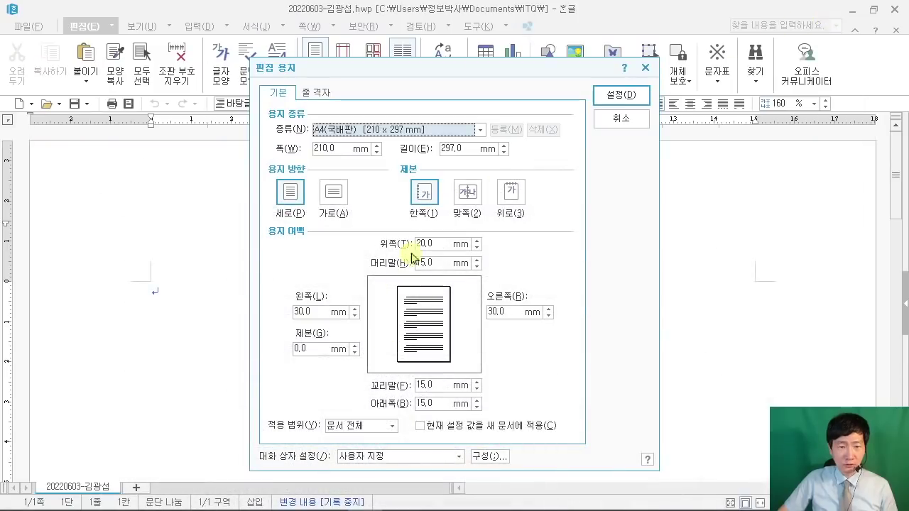
{"action": "left_click", "coordinate": [438, 244]}
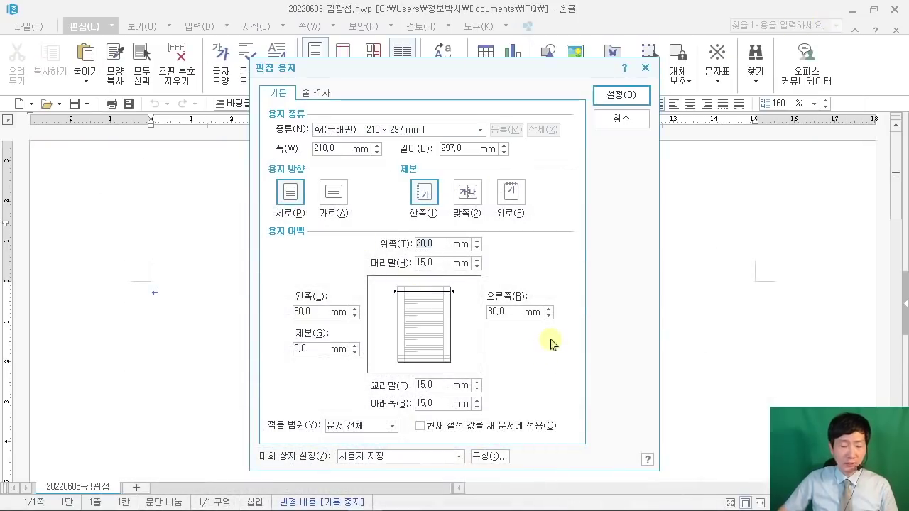
Step: Set the top and bottom margins to 10 mm
{"action": "type", "text": "10"}
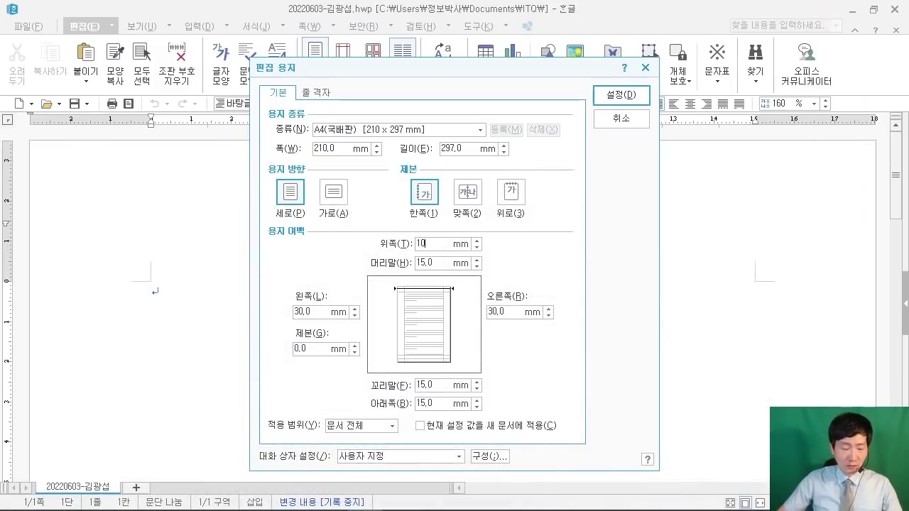
{"action": "left_click_drag", "start_coordinate": [112, 112], "coordinate": [295, 267]}
{"action": "mouse_move", "coordinate": [157, 167]}
{"action": "left_mouse_down"}
{"action": "mouse_move", "coordinate": [238, 165]}
{"action": "mouse_move", "coordinate": [179, 234]}
{"action": "left_mouse_up"}
{"action": "mouse_move", "coordinate": [201, 229]}
{"action": "left_mouse_down"}
{"action": "mouse_move", "coordinate": [235, 166]}
{"action": "mouse_move", "coordinate": [262, 226]}
{"action": "left_mouse_up"}
{"action": "mouse_move", "coordinate": [226, 200]}
{"action": "left_mouse_down"}
{"action": "mouse_move", "coordinate": [252, 196]}
{"action": "mouse_move", "coordinate": [263, 226]}
{"action": "left_mouse_up"}
{"action": "mouse_move", "coordinate": [278, 155]}
{"action": "left_mouse_down"}
{"action": "mouse_move", "coordinate": [292, 166]}
{"action": "mouse_move", "coordinate": [257, 216]}
{"action": "mouse_move", "coordinate": [261, 173]}
{"action": "left_mouse_up"}
{"action": "left_click_drag", "start_coordinate": [260, 183], "coordinate": [257, 200]}
{"action": "key", "text": "Escape"}
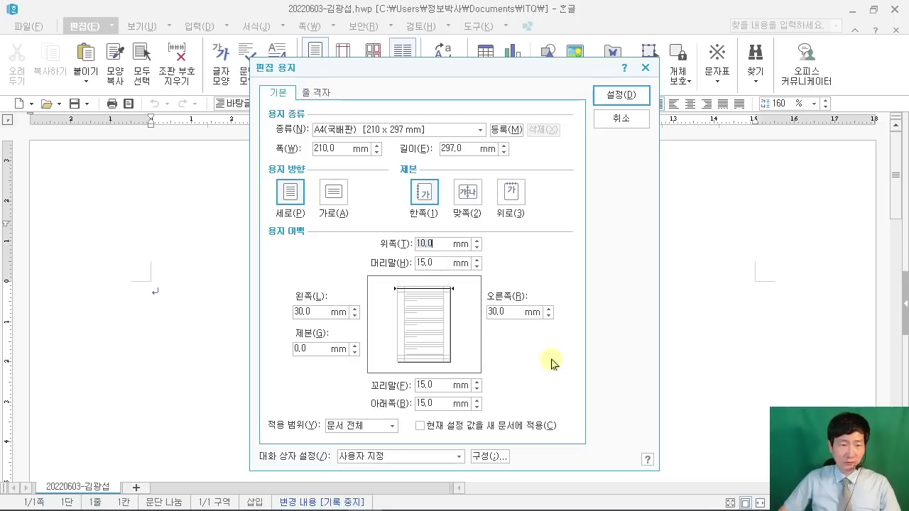
{"action": "key", "text": "Tab"}
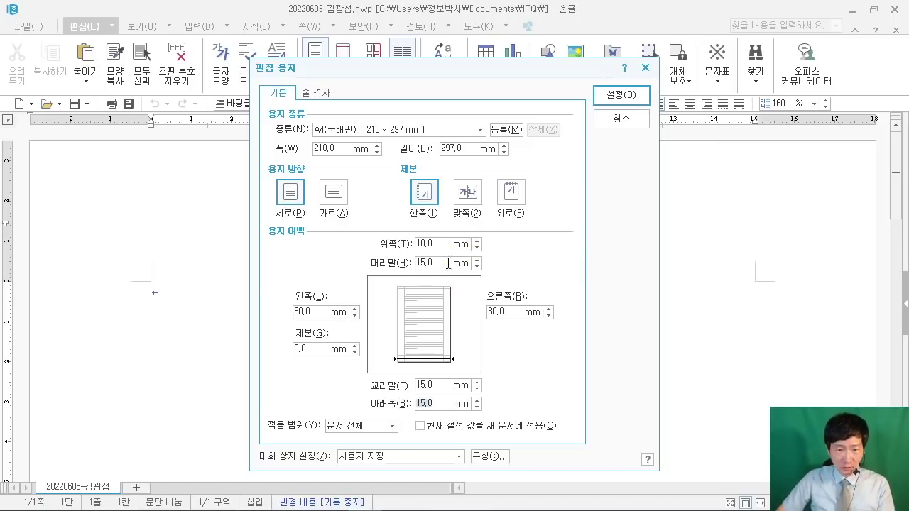
{"action": "left_click", "coordinate": [475, 405]}
{"action": "key", "text": "alt+l"}
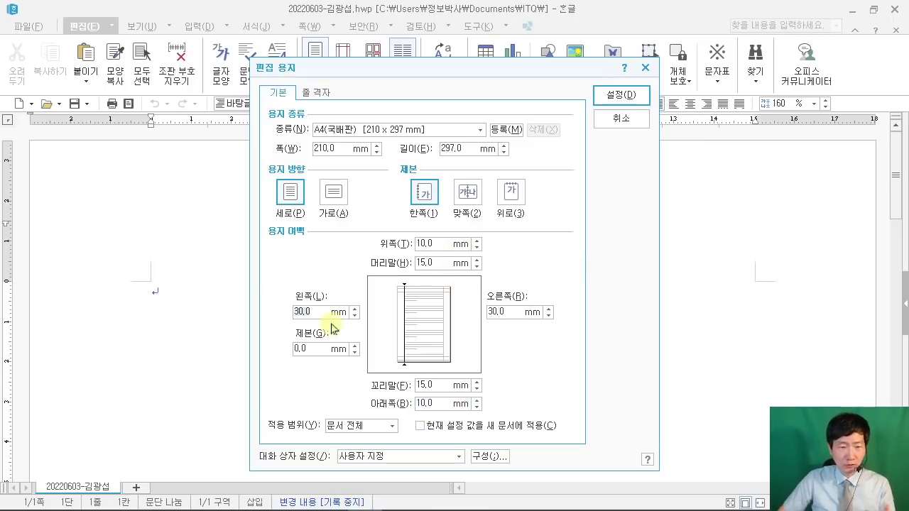
Step: Set the left and right margins to 11 mm and header and footer to 10 mm
{"action": "left_click", "coordinate": [300, 311]}
{"action": "type", "text": "11"}
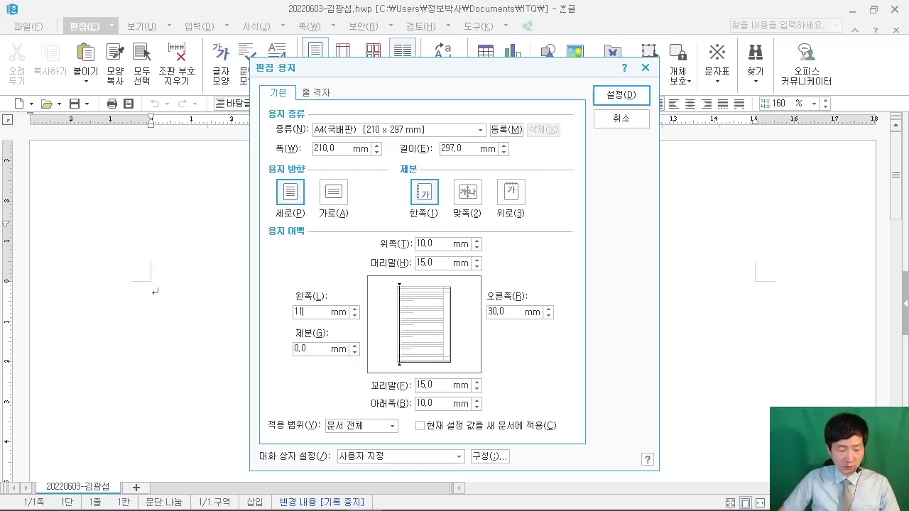
{"action": "key", "text": "alt+r"}
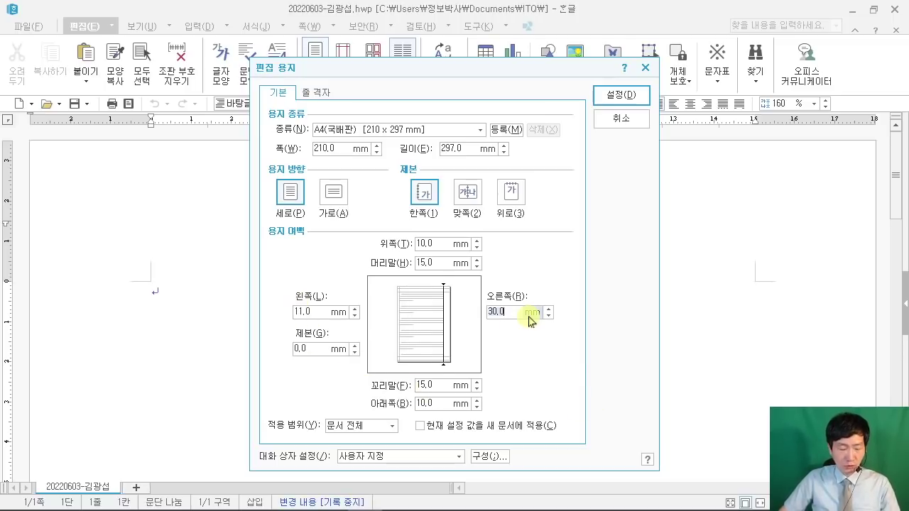
{"action": "type", "text": "11"}
{"action": "key", "text": "alt+h"}
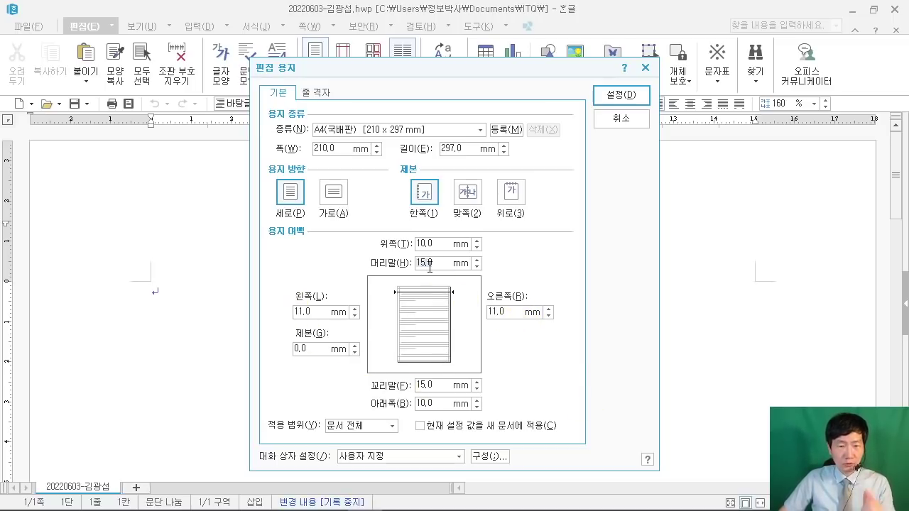
{"action": "type", "text": "10"}
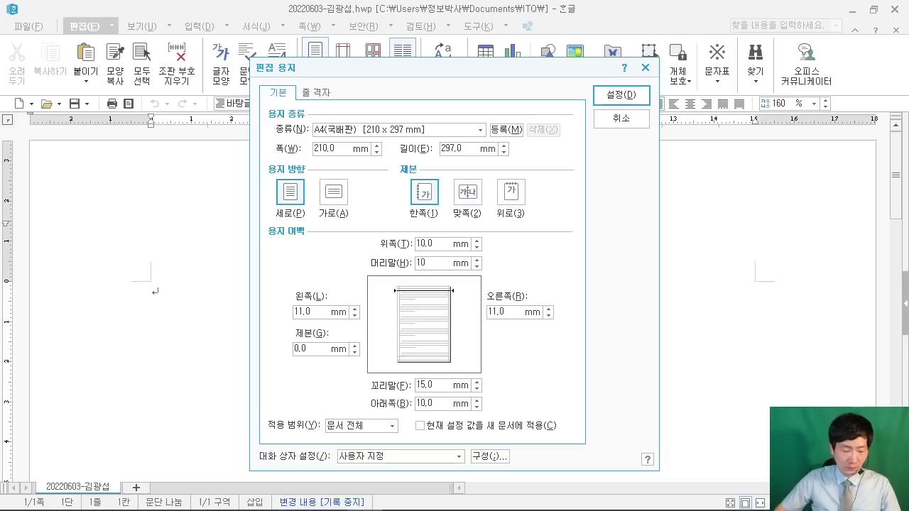
{"action": "key", "text": "alt+f"}
{"action": "type", "text": "10"}
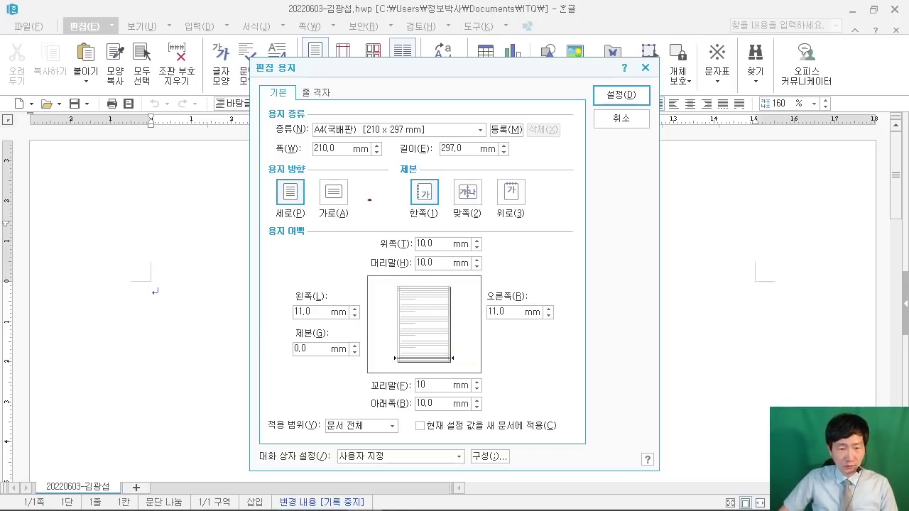
Step: Review the entered margin values and apply them with 설정
{"action": "mouse_move", "coordinate": [367, 209]}
{"action": "left_mouse_down"}
{"action": "mouse_move", "coordinate": [481, 426]}
{"action": "mouse_move", "coordinate": [474, 417]}
{"action": "left_mouse_up"}
{"action": "mouse_move", "coordinate": [355, 135]}
{"action": "left_mouse_down"}
{"action": "mouse_move", "coordinate": [338, 146]}
{"action": "mouse_move", "coordinate": [332, 171]}
{"action": "mouse_move", "coordinate": [387, 145]}
{"action": "left_mouse_up"}
{"action": "mouse_move", "coordinate": [234, 268]}
{"action": "left_mouse_down"}
{"action": "mouse_move", "coordinate": [330, 338]}
{"action": "mouse_move", "coordinate": [614, 338]}
{"action": "left_mouse_up"}
{"action": "mouse_move", "coordinate": [605, 224]}
{"action": "left_mouse_down"}
{"action": "mouse_move", "coordinate": [598, 256]}
{"action": "mouse_move", "coordinate": [623, 246]}
{"action": "left_mouse_up"}
{"action": "left_click", "coordinate": [622, 253]}
{"action": "left_click_drag", "start_coordinate": [643, 108], "coordinate": [657, 101]}
{"action": "left_click_drag", "start_coordinate": [647, 92], "coordinate": [712, 170]}
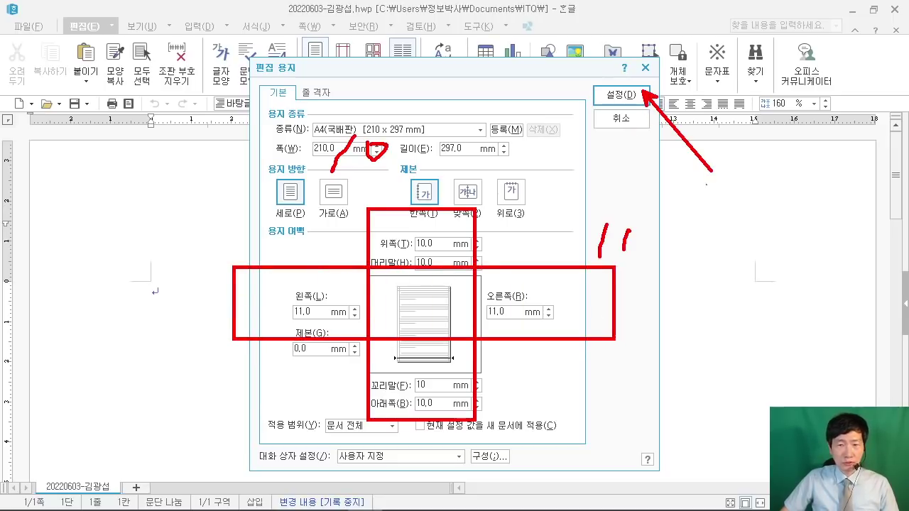
{"action": "left_click_drag", "start_coordinate": [153, 311], "coordinate": [145, 288]}
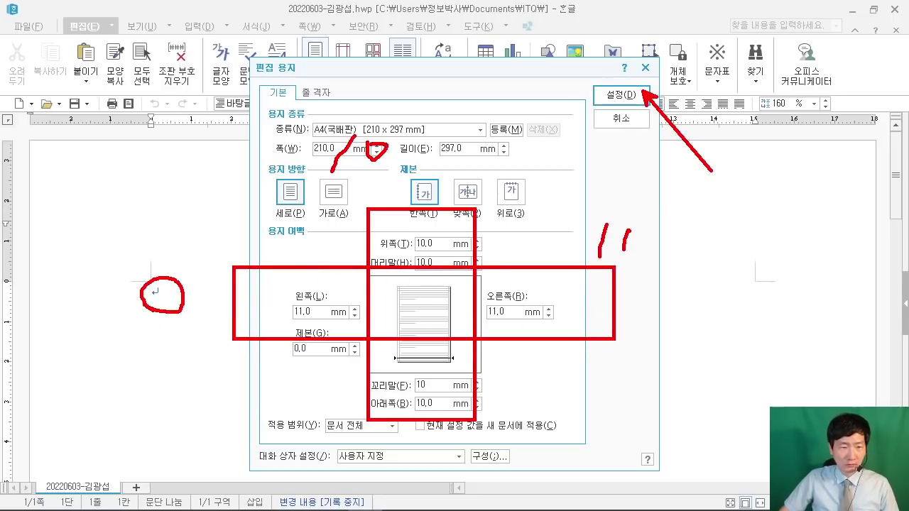
{"action": "left_click_drag", "start_coordinate": [96, 211], "coordinate": [82, 224]}
{"action": "left_click_drag", "start_coordinate": [132, 243], "coordinate": [115, 253]}
{"action": "left_click_drag", "start_coordinate": [115, 239], "coordinate": [155, 290]}
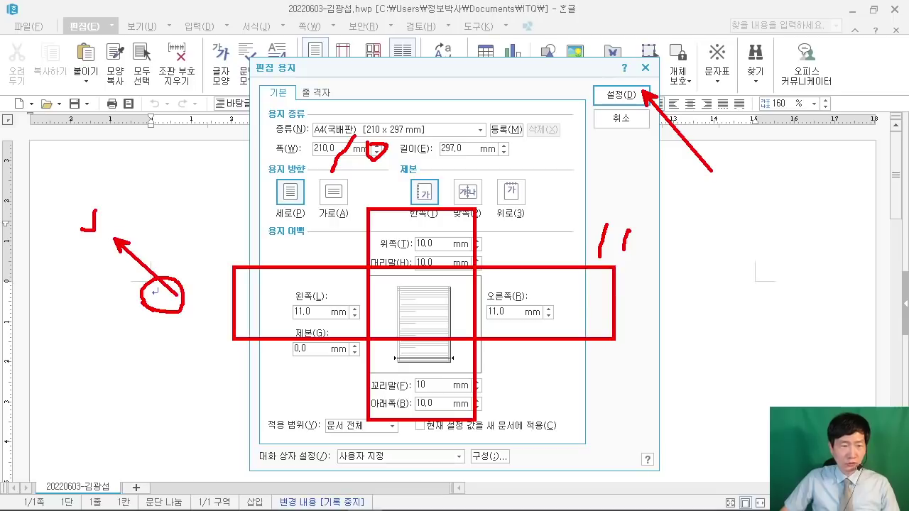
{"action": "key", "text": "Escape"}
{"action": "left_click", "coordinate": [632, 95]}
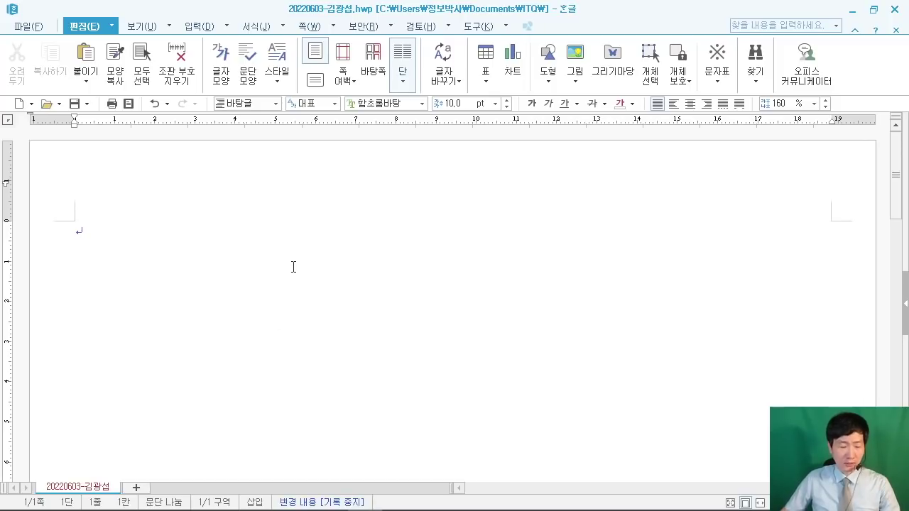
Step: Type question number '1.', add blank lines below it, then type '2.'
{"action": "type", "text": "1."}
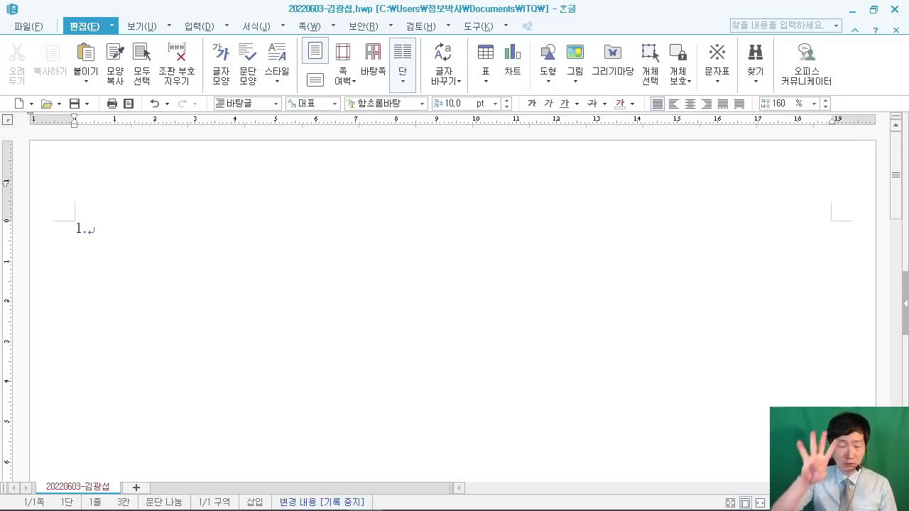
{"action": "key", "text": "Return"}
{"action": "key", "text": "Return"}
{"action": "key", "text": "Return"}
{"action": "key", "text": "Return"}
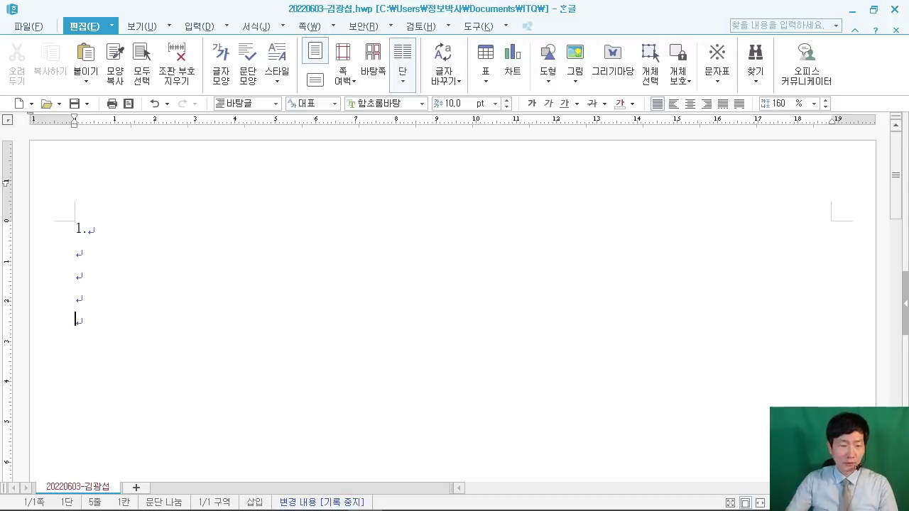
{"action": "type", "text": "2."}
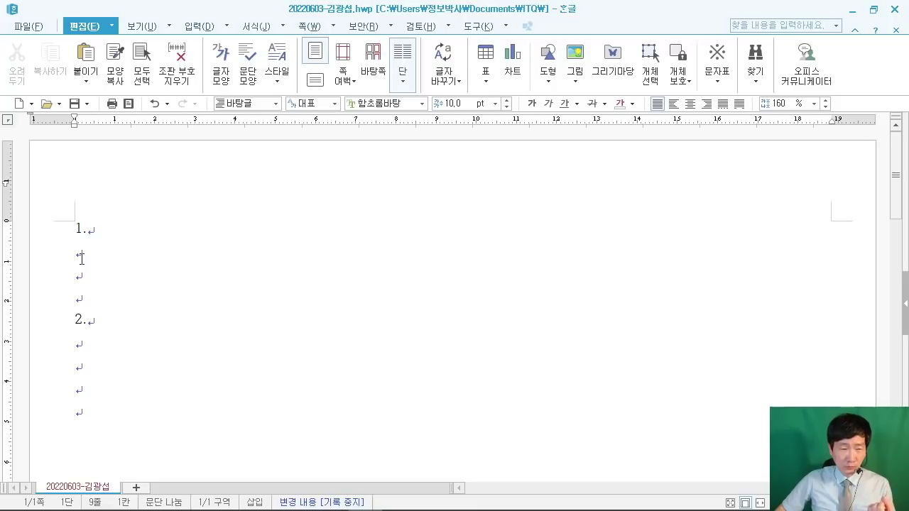
{"action": "left_click", "coordinate": [169, 25]}
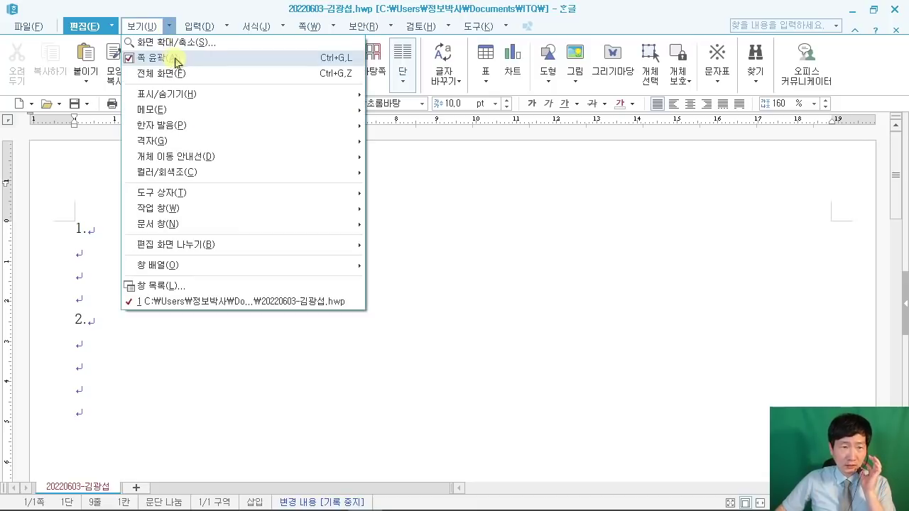
{"action": "mouse_move", "coordinate": [186, 98]}
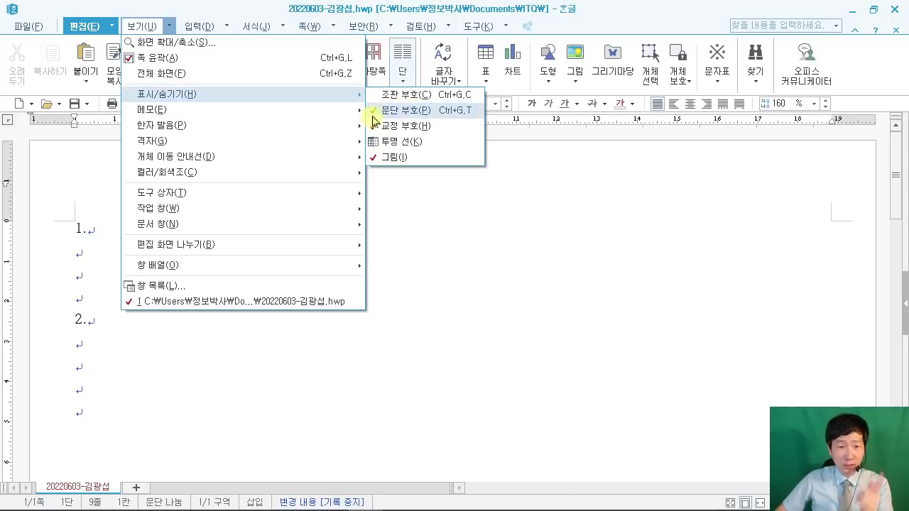
{"action": "left_click", "coordinate": [332, 378]}
{"action": "left_click", "coordinate": [247, 411]}
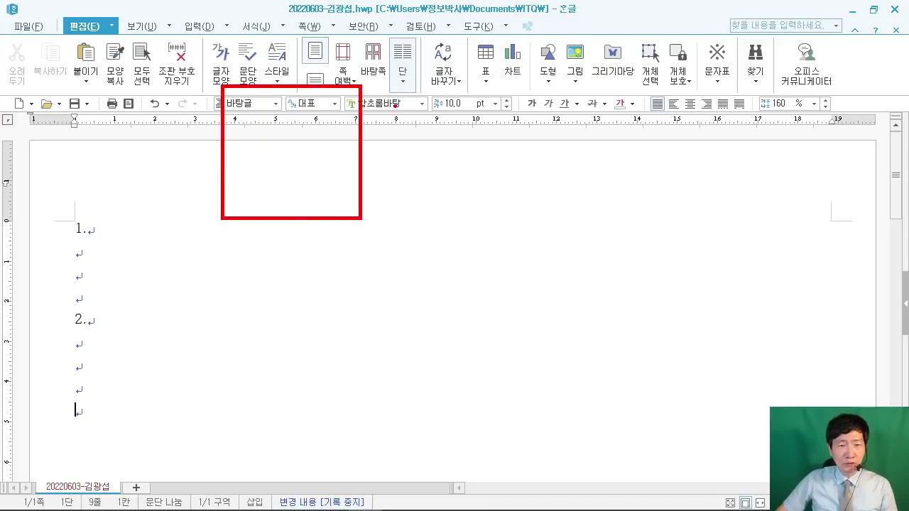
{"action": "mouse_move", "coordinate": [549, 82]}
{"action": "left_mouse_down"}
{"action": "mouse_move", "coordinate": [747, 233]}
{"action": "mouse_move", "coordinate": [769, 217]}
{"action": "left_mouse_up"}
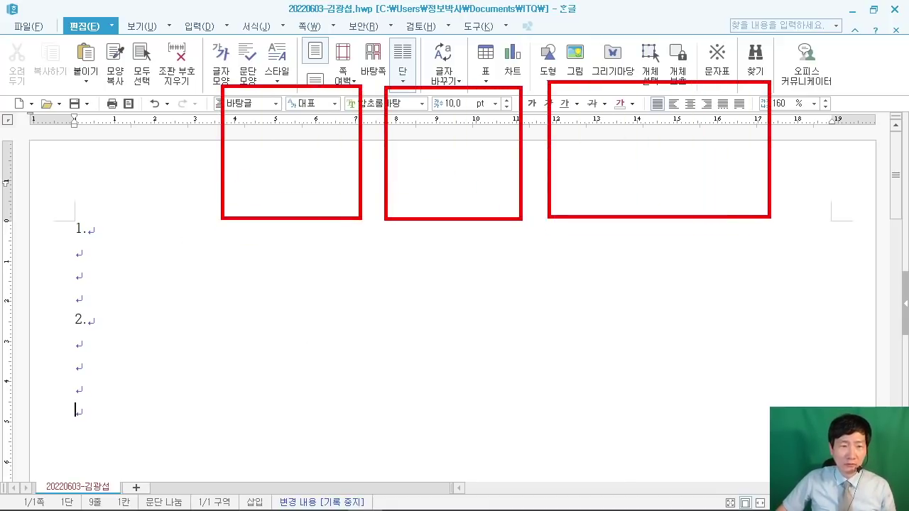
{"action": "mouse_move", "coordinate": [267, 126]}
{"action": "left_mouse_down"}
{"action": "mouse_move", "coordinate": [231, 197]}
{"action": "mouse_move", "coordinate": [278, 180]}
{"action": "left_mouse_up"}
{"action": "left_click_drag", "start_coordinate": [249, 159], "coordinate": [281, 155]}
{"action": "mouse_move", "coordinate": [283, 186]}
{"action": "left_mouse_down"}
{"action": "mouse_move", "coordinate": [345, 177]}
{"action": "mouse_move", "coordinate": [359, 153]}
{"action": "left_mouse_up"}
{"action": "mouse_move", "coordinate": [436, 146]}
{"action": "left_mouse_down"}
{"action": "mouse_move", "coordinate": [401, 152]}
{"action": "mouse_move", "coordinate": [392, 178]}
{"action": "left_mouse_up"}
{"action": "left_click_drag", "start_coordinate": [445, 115], "coordinate": [435, 175]}
{"action": "left_click", "coordinate": [461, 167]}
{"action": "left_click_drag", "start_coordinate": [437, 161], "coordinate": [462, 181]}
{"action": "mouse_move", "coordinate": [503, 127]}
{"action": "left_mouse_down"}
{"action": "mouse_move", "coordinate": [471, 180]}
{"action": "mouse_move", "coordinate": [508, 165]}
{"action": "left_mouse_up"}
{"action": "mouse_move", "coordinate": [516, 142]}
{"action": "left_mouse_down"}
{"action": "mouse_move", "coordinate": [503, 189]}
{"action": "mouse_move", "coordinate": [523, 165]}
{"action": "left_mouse_up"}
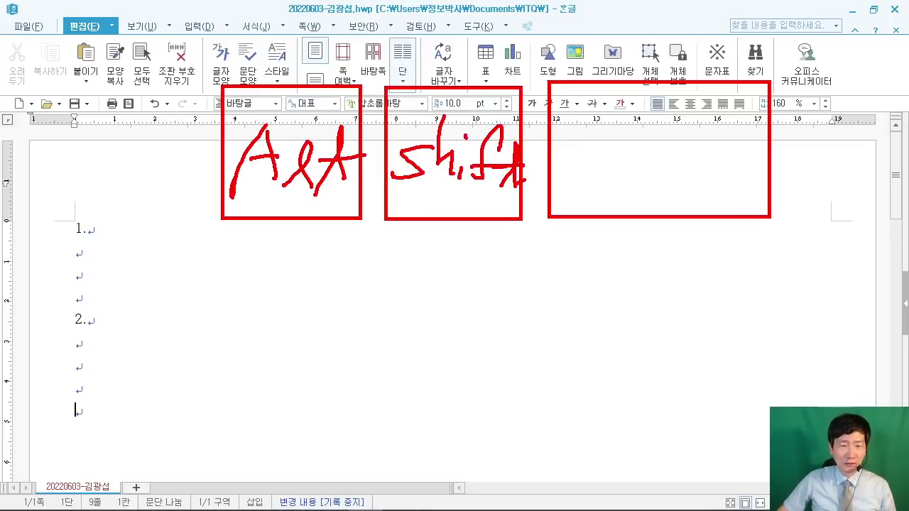
{"action": "mouse_move", "coordinate": [639, 134]}
{"action": "left_mouse_down"}
{"action": "mouse_move", "coordinate": [601, 135]}
{"action": "mouse_move", "coordinate": [612, 175]}
{"action": "mouse_move", "coordinate": [629, 153]}
{"action": "left_mouse_up"}
{"action": "left_click_drag", "start_coordinate": [628, 176], "coordinate": [670, 171]}
{"action": "mouse_move", "coordinate": [679, 110]}
{"action": "left_mouse_down"}
{"action": "mouse_move", "coordinate": [671, 174]}
{"action": "mouse_move", "coordinate": [691, 149]}
{"action": "mouse_move", "coordinate": [720, 172]}
{"action": "mouse_move", "coordinate": [764, 152]}
{"action": "left_mouse_up"}
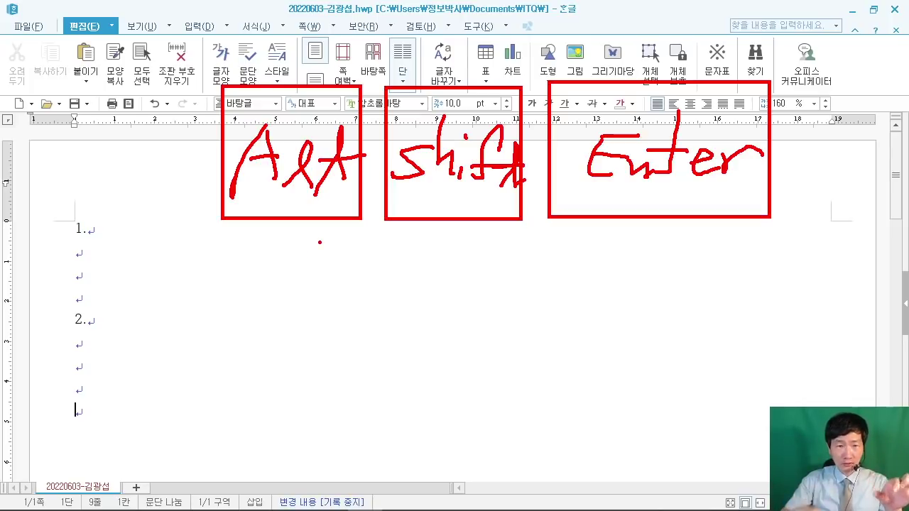
{"action": "key", "text": "Escape"}
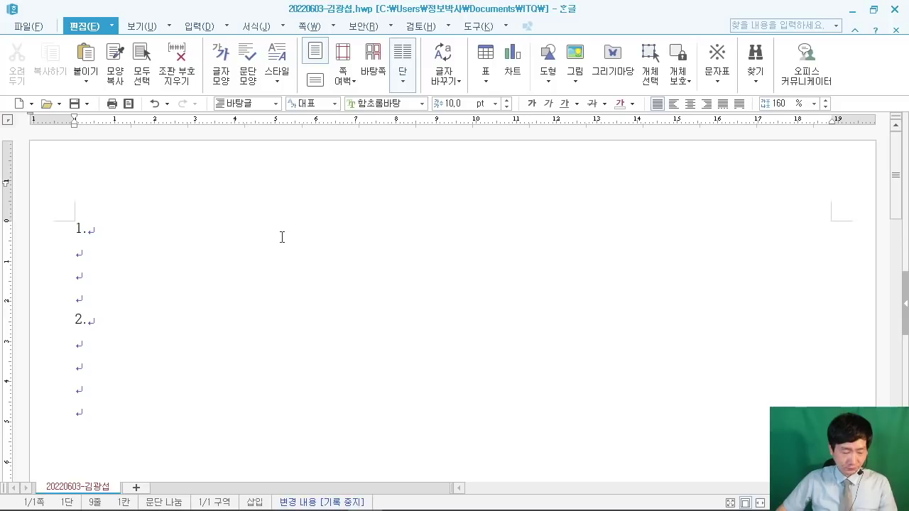
Step: Insert a section break, then type '3.' and '4.', each followed by blank lines
{"action": "key", "text": "alt+shift+Return"}
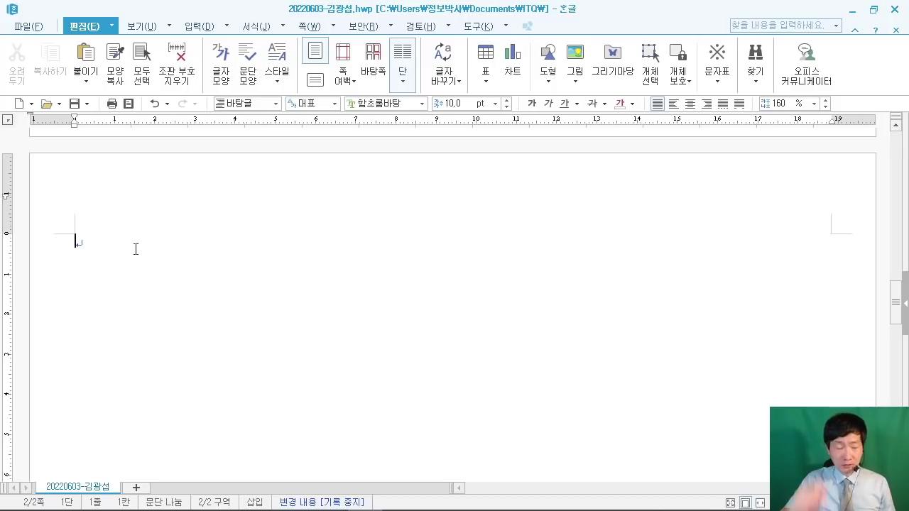
{"action": "type", "text": "3."}
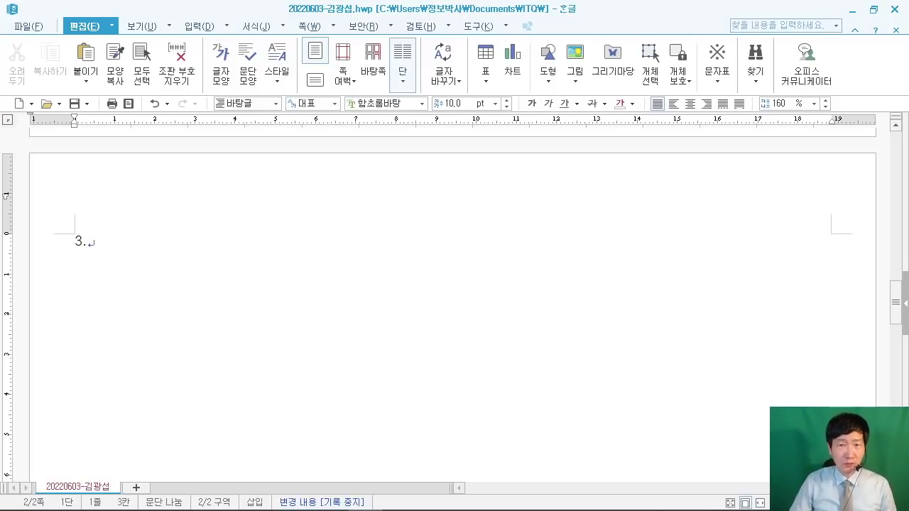
{"action": "key", "text": "Return"}
{"action": "key", "text": "Return"}
{"action": "key", "text": "Return"}
{"action": "key", "text": "Return"}
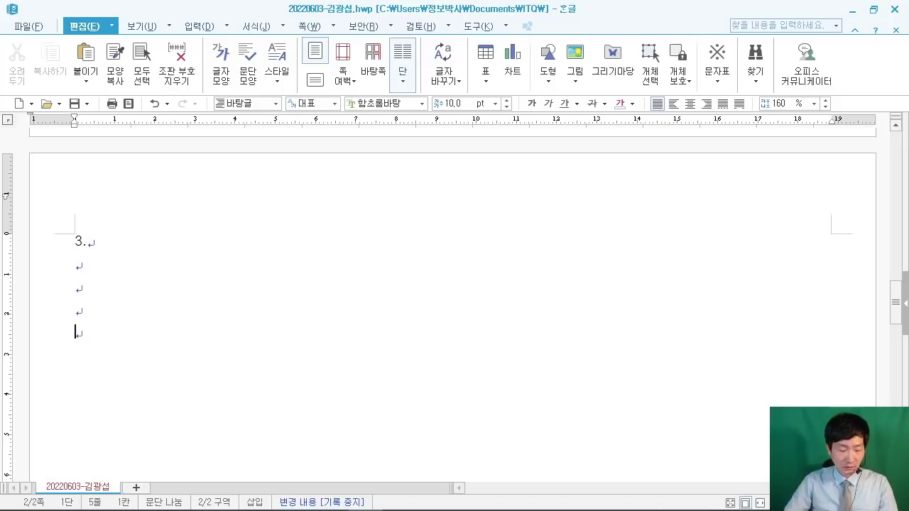
{"action": "type", "text": "4."}
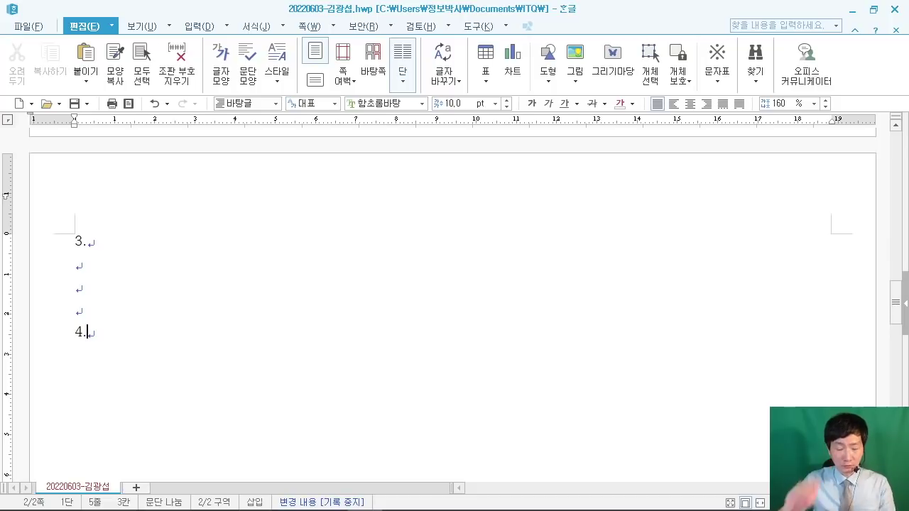
{"action": "key", "text": "Return"}
{"action": "key", "text": "Return"}
{"action": "key", "text": "Return"}
{"action": "key", "text": "Return"}
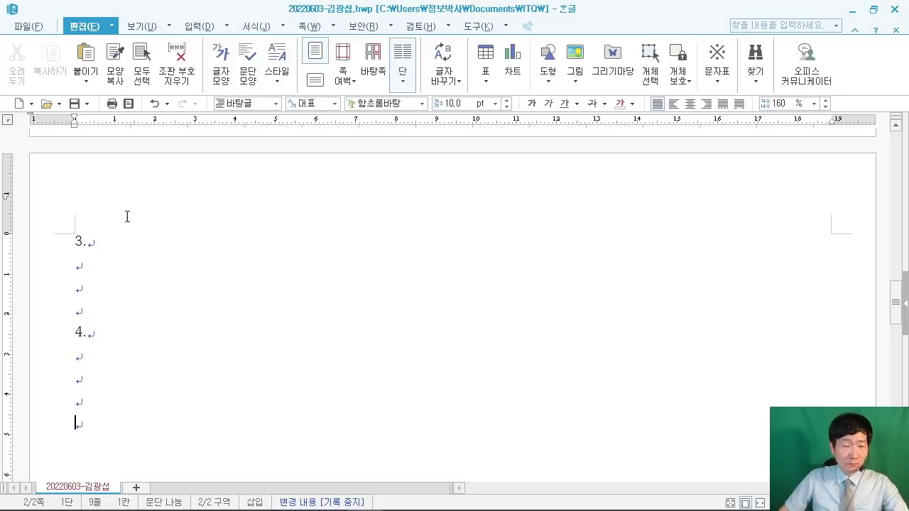
{"action": "mouse_move", "coordinate": [159, 104]}
{"action": "left_mouse_down"}
{"action": "mouse_move", "coordinate": [266, 217]}
{"action": "mouse_move", "coordinate": [300, 234]}
{"action": "left_mouse_up"}
Step: Draw on-screen annotations over the page 2 contents of the answer document
{"action": "mouse_move", "coordinate": [328, 92]}
{"action": "left_mouse_down"}
{"action": "mouse_move", "coordinate": [433, 229]}
{"action": "mouse_move", "coordinate": [476, 225]}
{"action": "left_mouse_up"}
{"action": "left_click_drag", "start_coordinate": [542, 106], "coordinate": [781, 243]}
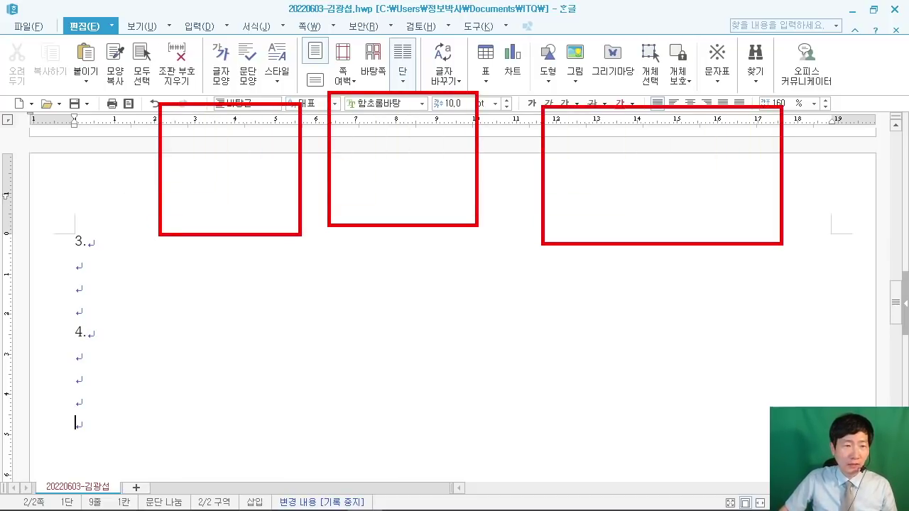
{"action": "left_click_drag", "start_coordinate": [164, 234], "coordinate": [217, 217]}
{"action": "left_click_drag", "start_coordinate": [176, 187], "coordinate": [210, 191]}
{"action": "left_click_drag", "start_coordinate": [226, 221], "coordinate": [297, 227]}
{"action": "left_click_drag", "start_coordinate": [250, 206], "coordinate": [302, 204]}
{"action": "left_click_drag", "start_coordinate": [371, 149], "coordinate": [322, 191]}
{"action": "mouse_move", "coordinate": [368, 133]}
{"action": "left_mouse_down"}
{"action": "mouse_move", "coordinate": [375, 183]}
{"action": "mouse_move", "coordinate": [392, 186]}
{"action": "left_mouse_up"}
{"action": "left_click", "coordinate": [418, 180]}
{"action": "left_click_drag", "start_coordinate": [432, 132], "coordinate": [436, 142]}
{"action": "left_click_drag", "start_coordinate": [475, 124], "coordinate": [448, 205]}
{"action": "left_click_drag", "start_coordinate": [445, 166], "coordinate": [466, 168]}
{"action": "mouse_move", "coordinate": [461, 150]}
{"action": "left_mouse_down"}
{"action": "mouse_move", "coordinate": [458, 176]}
{"action": "mouse_move", "coordinate": [434, 179]}
{"action": "mouse_move", "coordinate": [447, 141]}
{"action": "left_mouse_up"}
{"action": "left_click", "coordinate": [429, 182]}
{"action": "left_click_drag", "start_coordinate": [587, 147], "coordinate": [643, 144]}
{"action": "mouse_move", "coordinate": [589, 150]}
{"action": "left_mouse_down"}
{"action": "mouse_move", "coordinate": [603, 202]}
{"action": "mouse_move", "coordinate": [674, 190]}
{"action": "left_mouse_up"}
{"action": "left_click_drag", "start_coordinate": [671, 142], "coordinate": [668, 205]}
{"action": "mouse_move", "coordinate": [651, 178]}
{"action": "left_mouse_down"}
{"action": "mouse_move", "coordinate": [716, 174]}
{"action": "mouse_move", "coordinate": [745, 205]}
{"action": "left_mouse_up"}
{"action": "left_click_drag", "start_coordinate": [751, 206], "coordinate": [809, 161]}
Step: Insert another section break with Alt+Shift+Enter, creating a blank page 3
{"action": "left_click", "coordinate": [513, 181]}
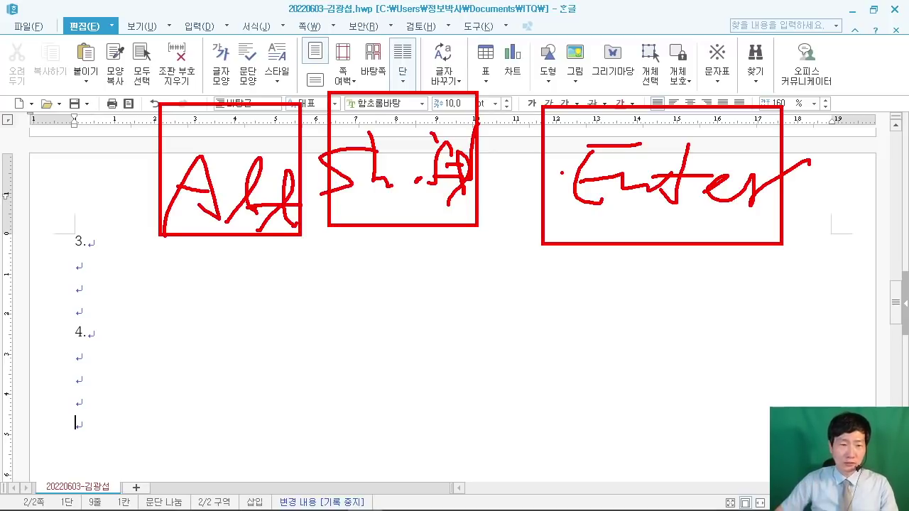
{"action": "key", "text": "Escape"}
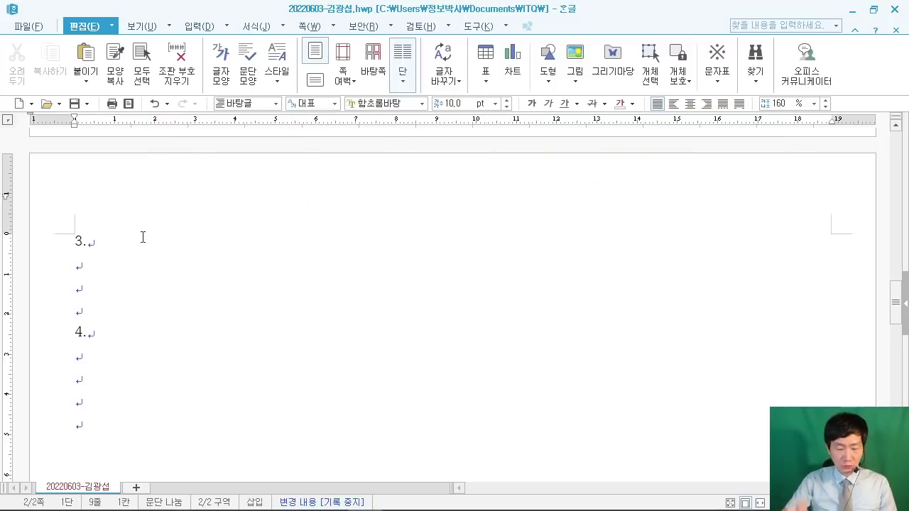
{"action": "key", "text": "alt+shift+Return"}
{"action": "scroll", "coordinate": [190, 319], "scroll_direction": "down", "scroll_amount": 3}
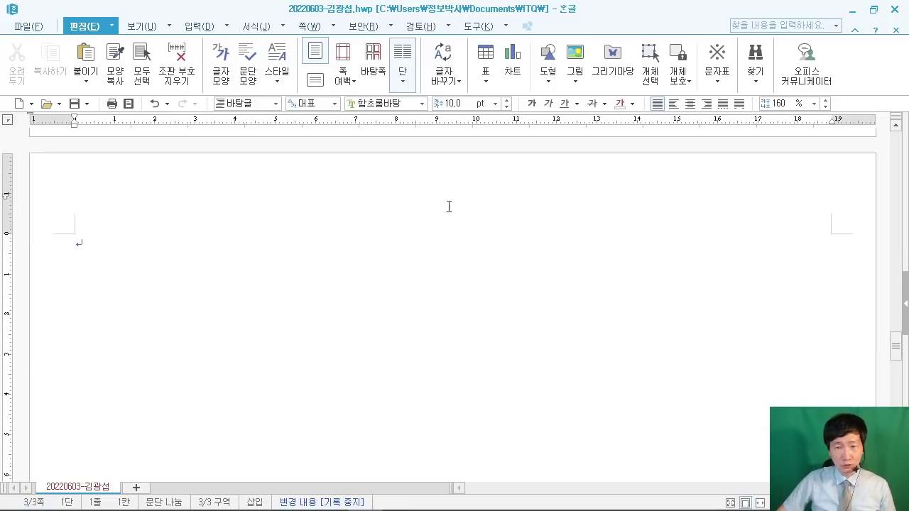
Step: Minimize Hangul and scroll the exam PDF to question 1's style and question 2's table conditions
{"action": "left_click", "coordinate": [851, 10]}
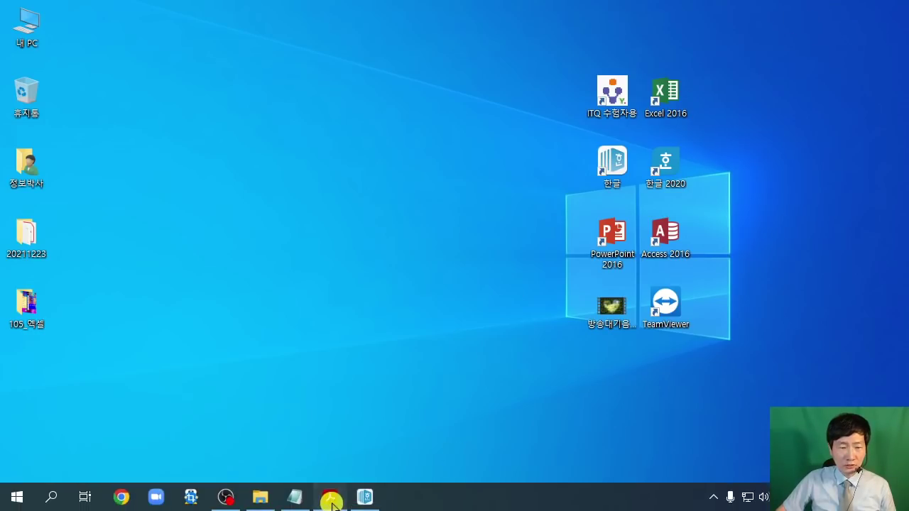
{"action": "left_click", "coordinate": [331, 498]}
{"action": "scroll", "coordinate": [561, 253], "scroll_direction": "down", "scroll_amount": 10}
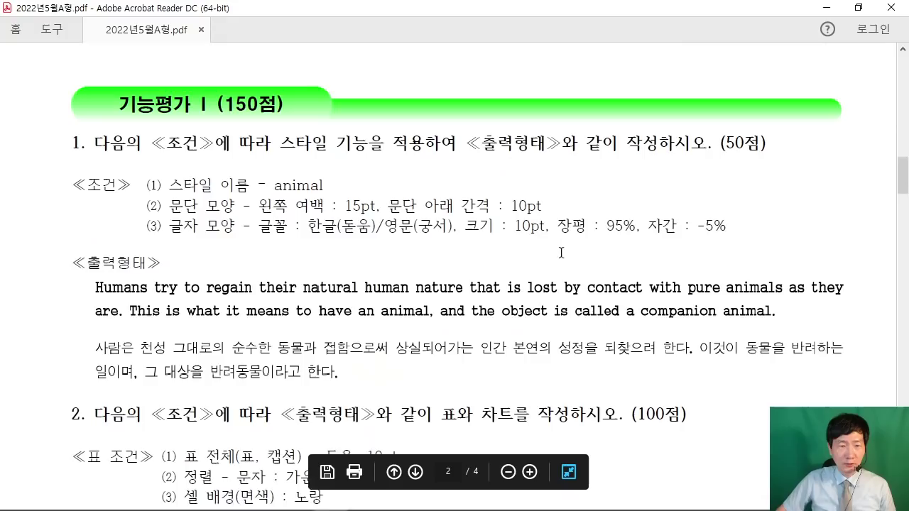
{"action": "scroll", "coordinate": [560, 252], "scroll_direction": "down", "scroll_amount": 1}
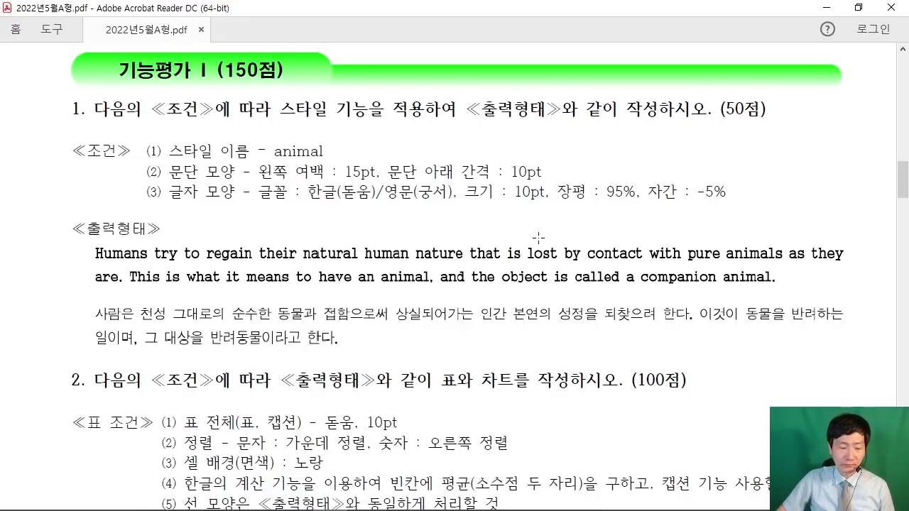
{"action": "scroll", "coordinate": [538, 238], "scroll_direction": "up", "scroll_amount": 1}
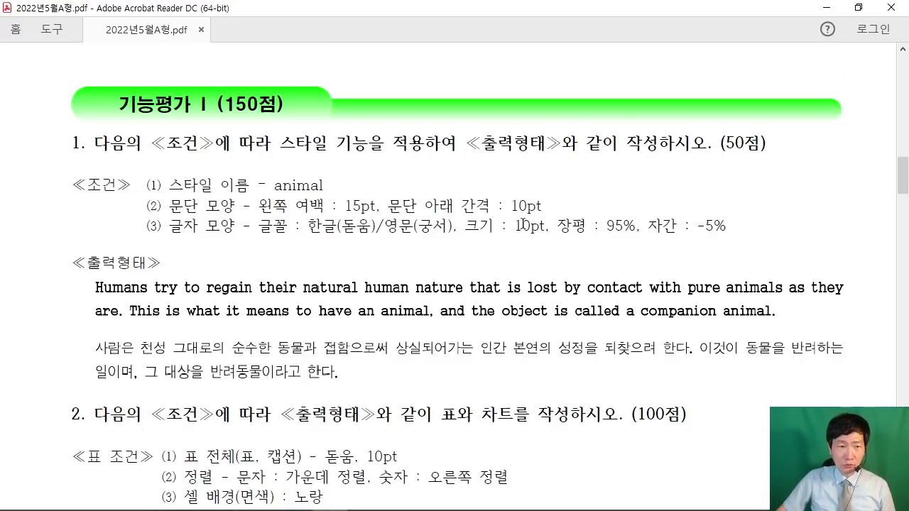
{"action": "scroll", "coordinate": [522, 226], "scroll_direction": "down", "scroll_amount": 1}
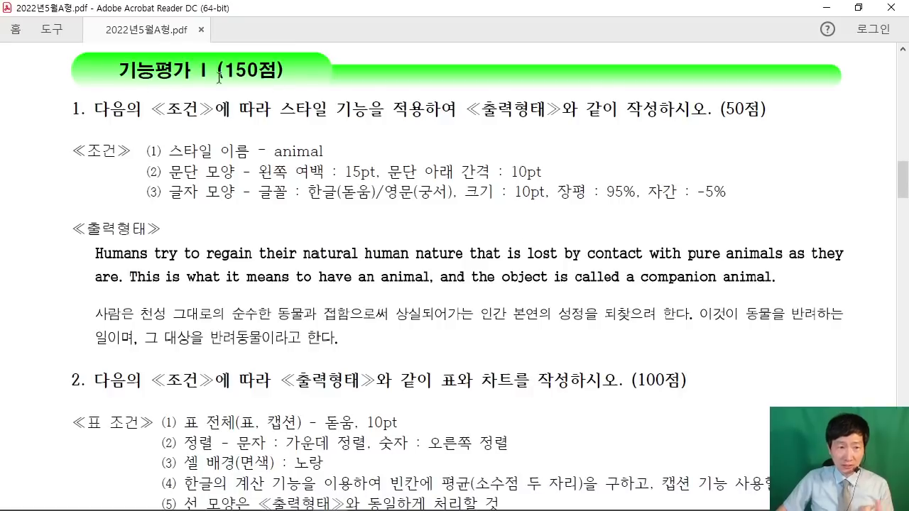
{"action": "scroll", "coordinate": [525, 249], "scroll_direction": "down", "scroll_amount": 6}
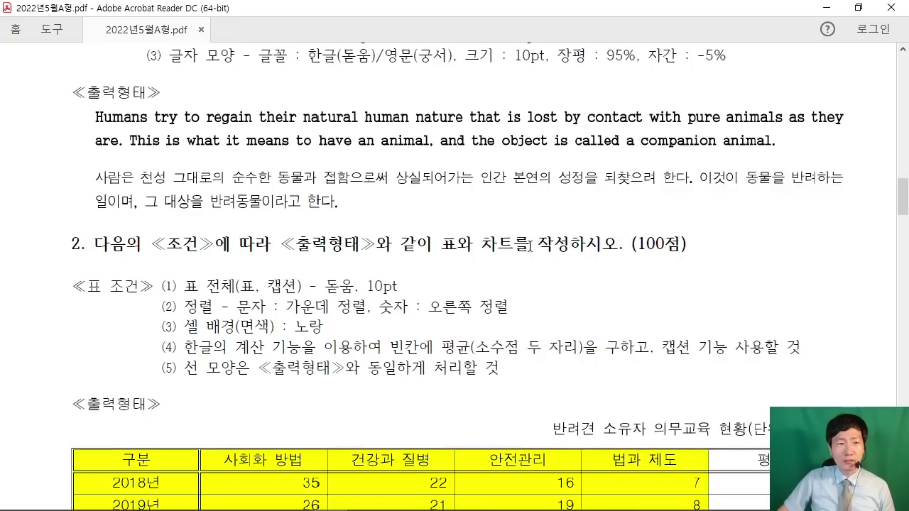
{"action": "scroll", "coordinate": [389, 153], "scroll_direction": "up", "scroll_amount": 5}
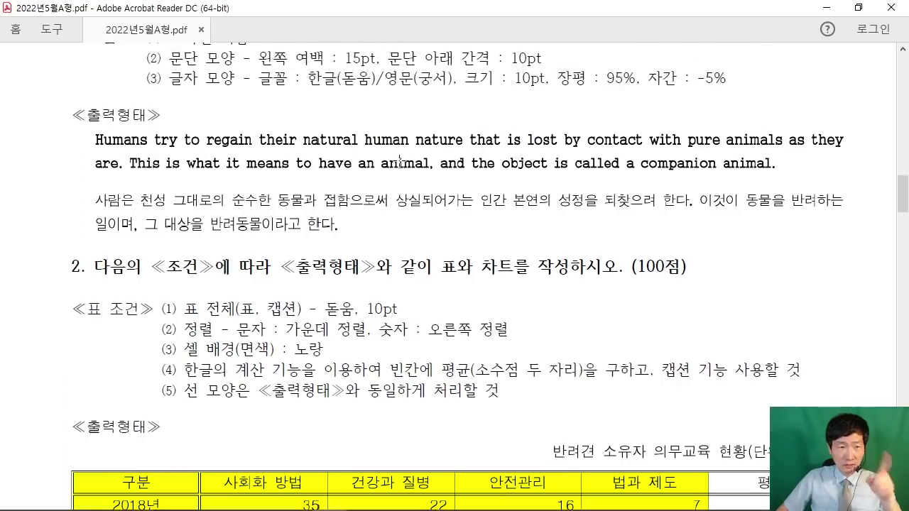
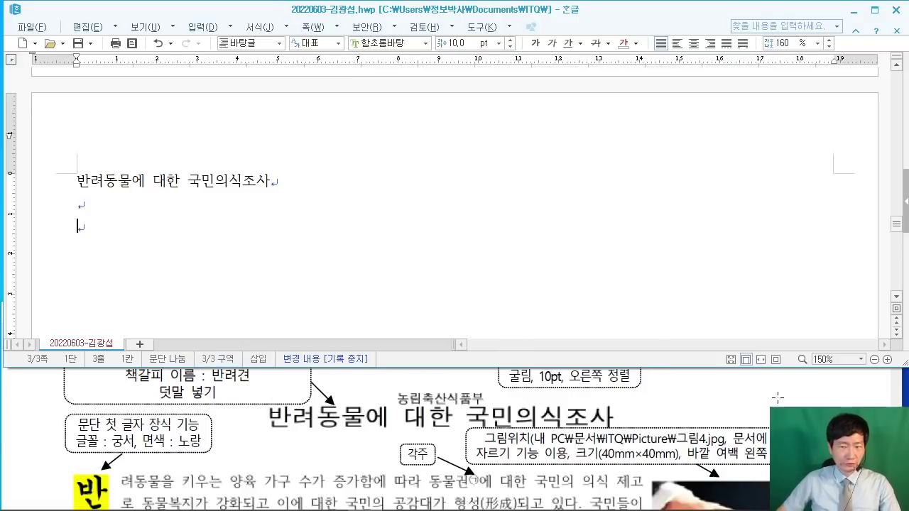
Step: Scroll the exam PDF to the opening 반려동물 paragraph, then return to the Hangul answer document
{"action": "left_click", "coordinate": [355, 440]}
{"action": "scroll", "coordinate": [355, 440], "scroll_direction": "down", "scroll_amount": 3}
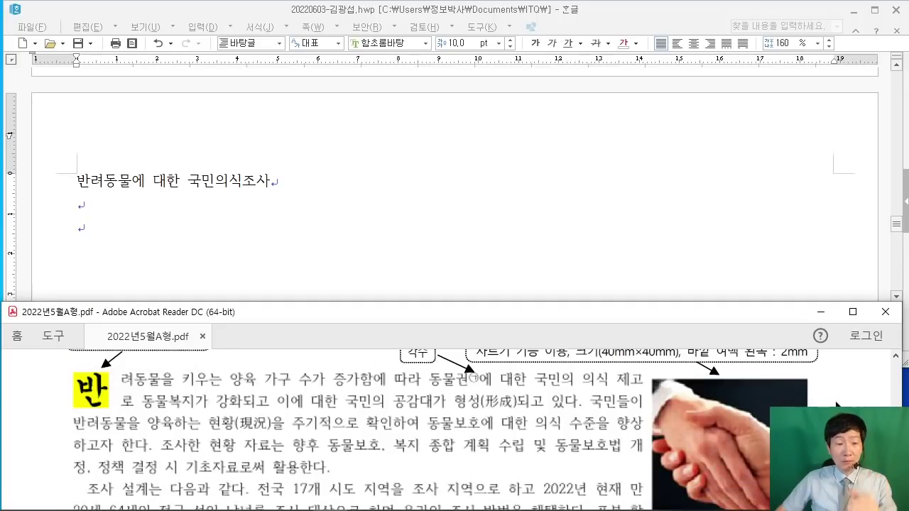
{"action": "left_click", "coordinate": [299, 244]}
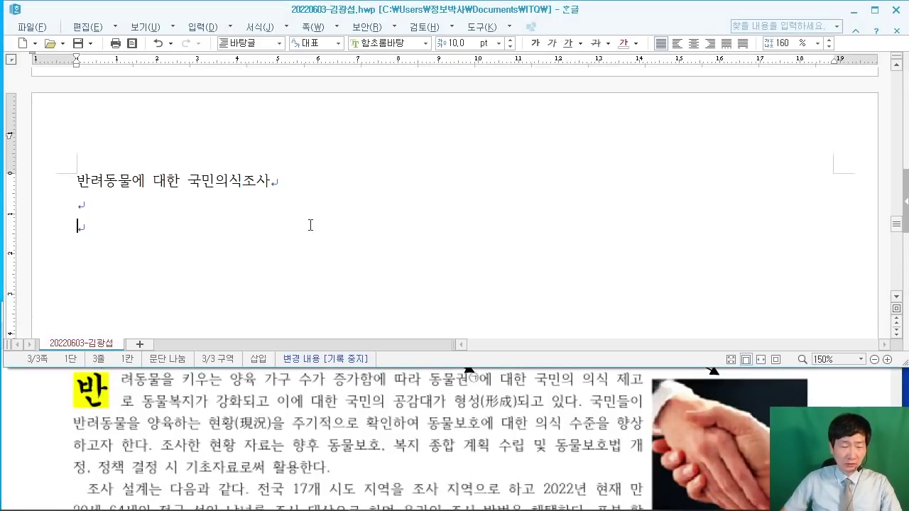
Step: Type the rest of the opening paragraph, from 반려동물을 키우는 양육 가구 to 활용한다
{"action": "type", "text": "반려"}
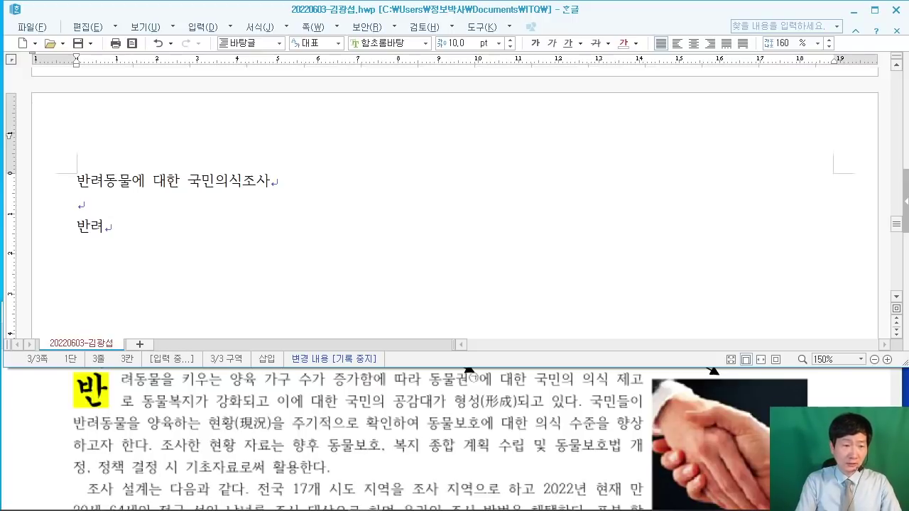
{"action": "type", "text": "동물을 키"}
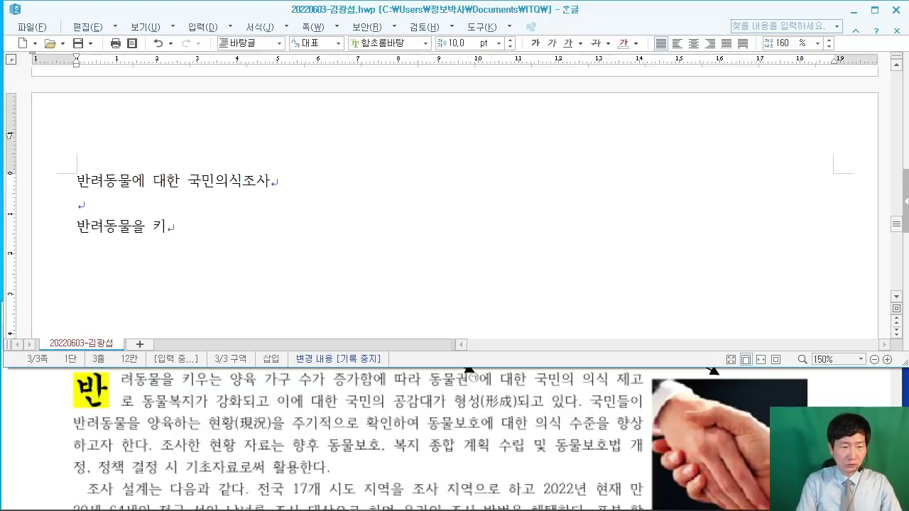
{"action": "type", "text": "우는 양육"}
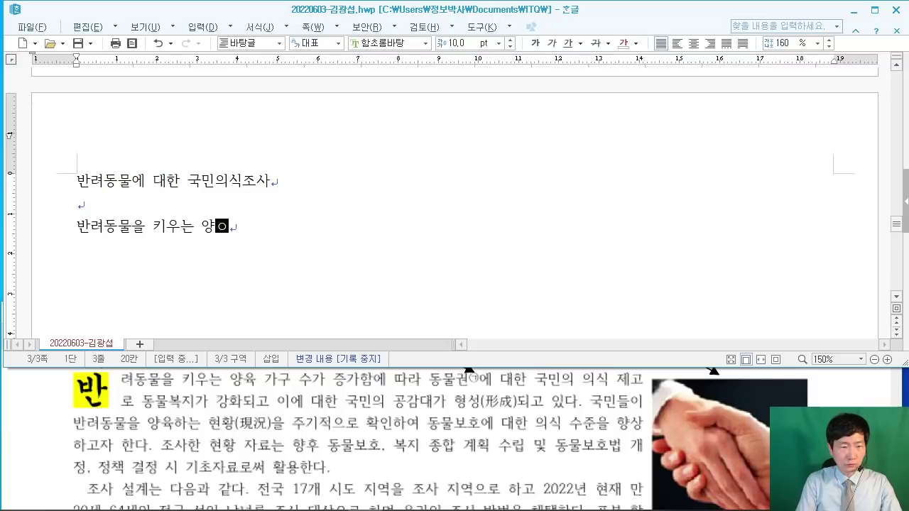
{"action": "type", "text": " 가구 수가 ㅈ"}
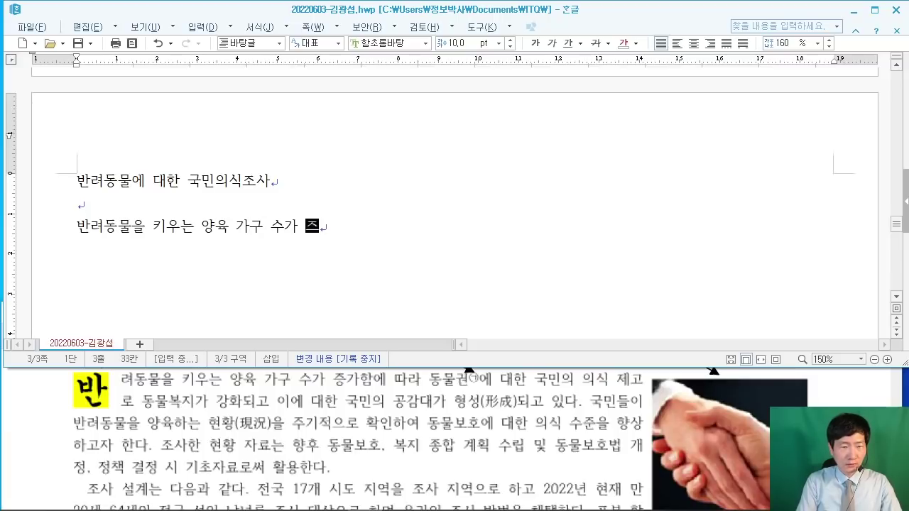
{"action": "type", "text": "가함에 따라 ㄷ"}
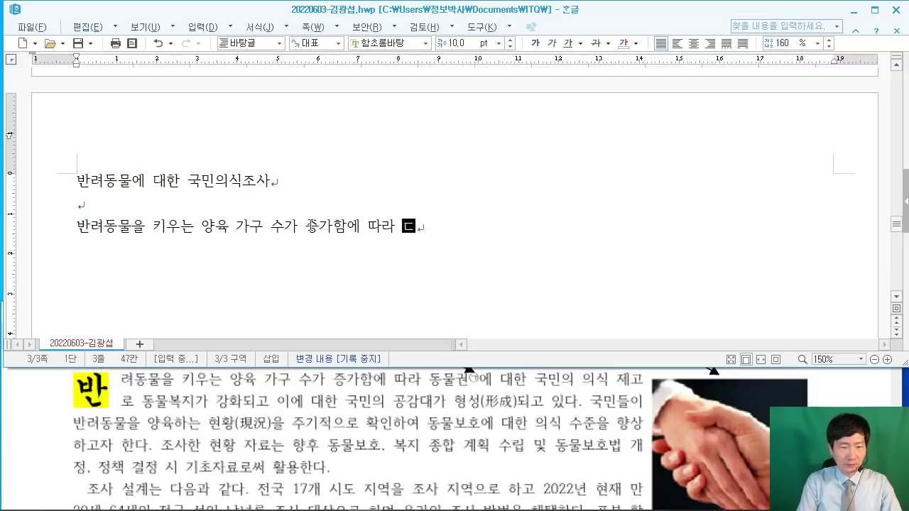
{"action": "type", "text": "물권에 대"}
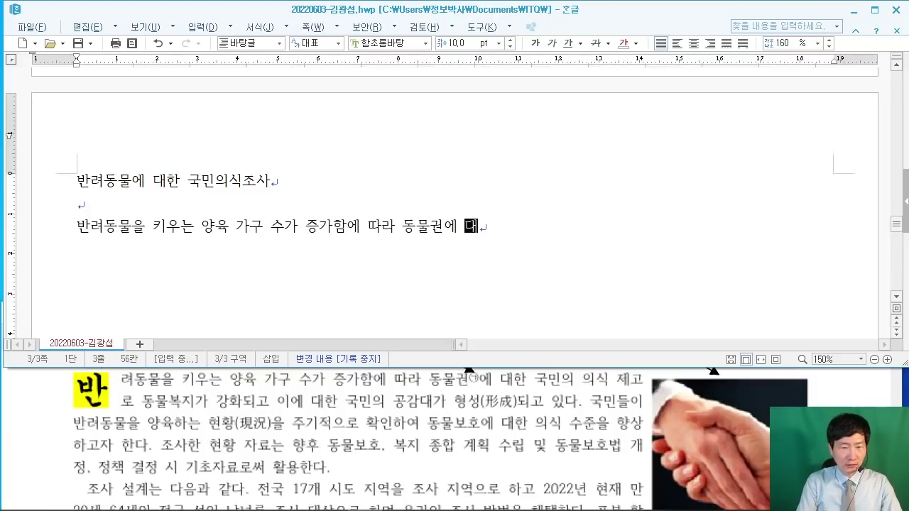
{"action": "type", "text": "한 국"}
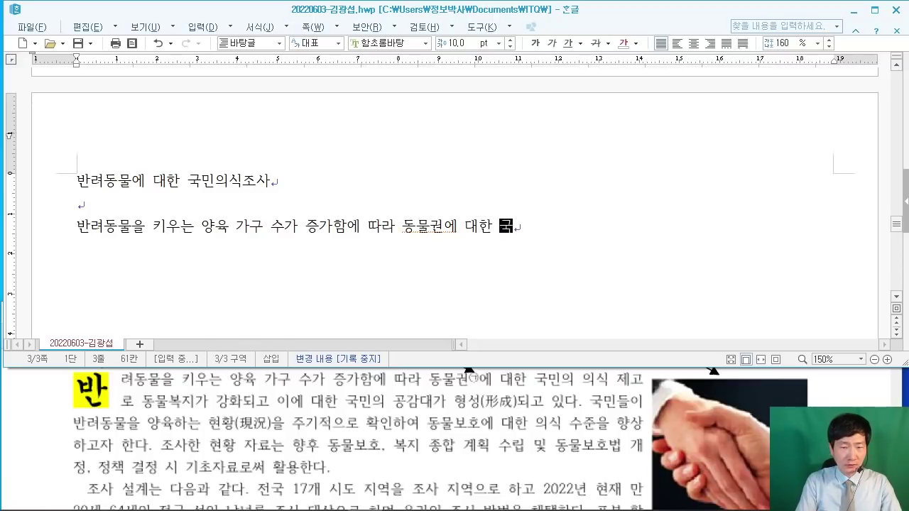
{"action": "type", "text": "민의 의식 제고로 동"}
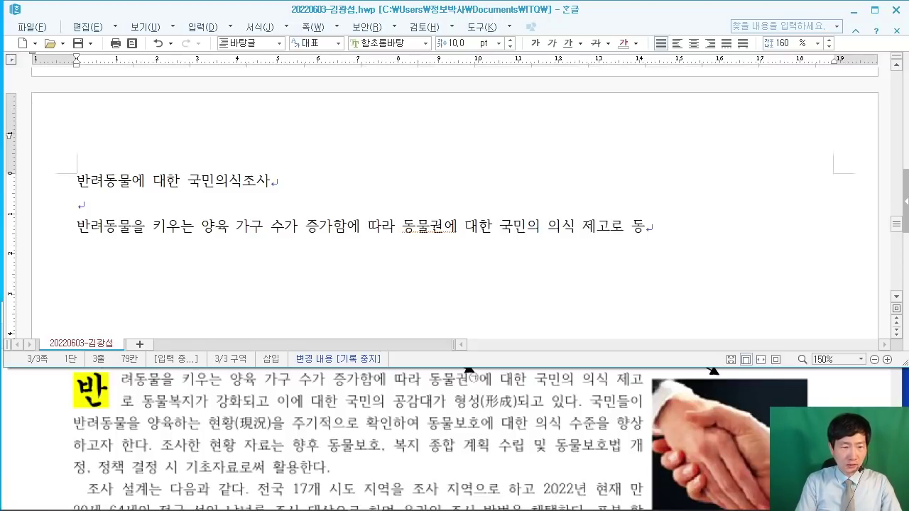
{"action": "type", "text": "물ㄷ"}
{"action": "type", "text": "복지가 ㄱ"}
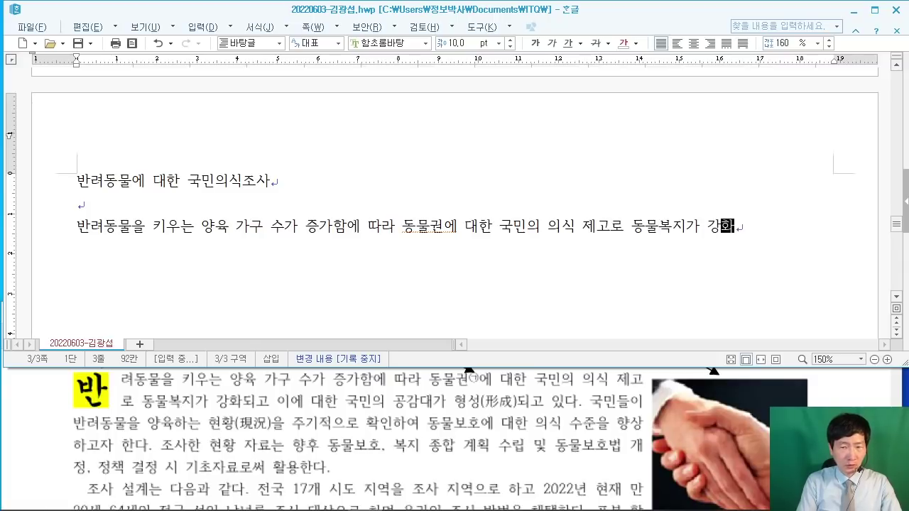
{"action": "type", "text": "되고 이에 대한 ㄱ"}
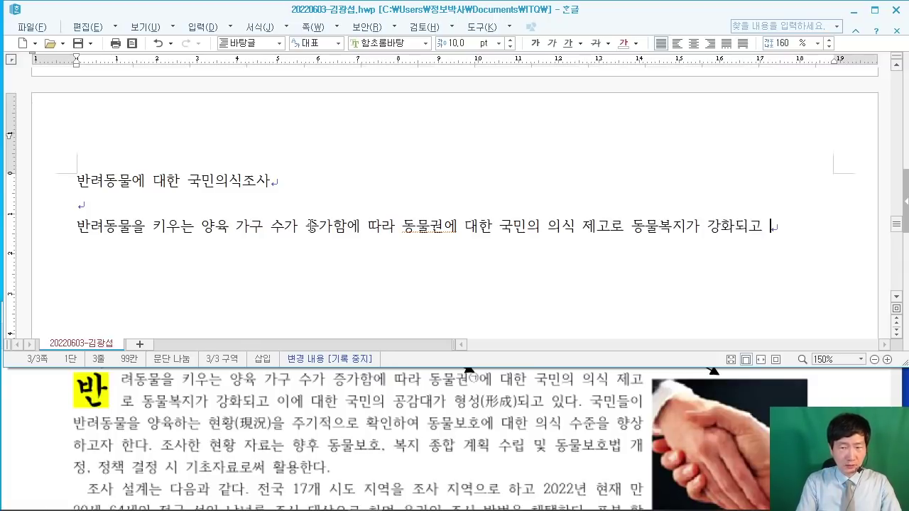
{"action": "type", "text": "국밍"}
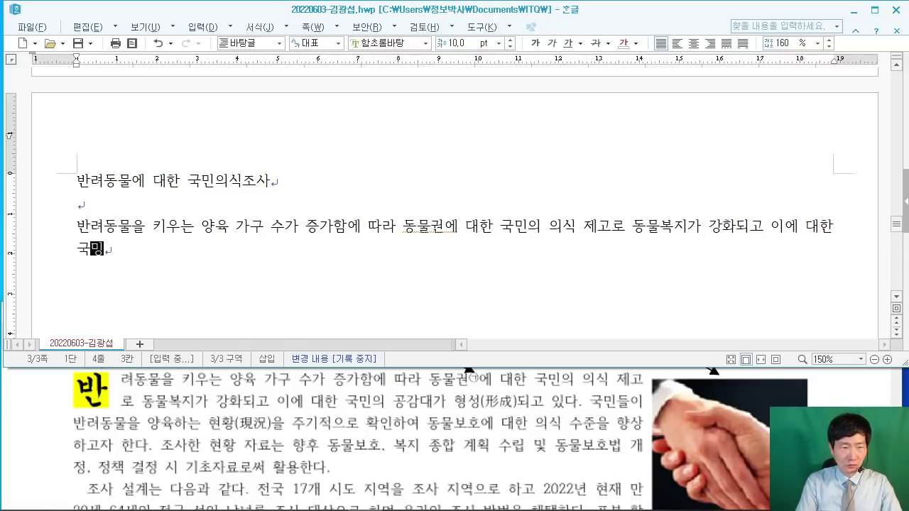
{"action": "type", "text": "의"}
{"action": "key", "text": "BackSpace"}
{"action": "key", "text": "BackSpace"}
{"action": "type", "text": "민의 고감대"}
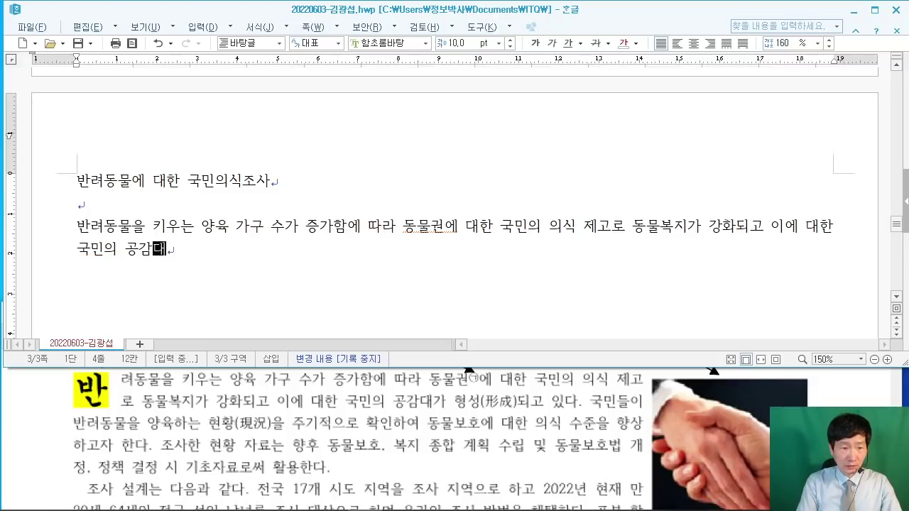
{"action": "type", "text": "가 형성ㄷ고"}
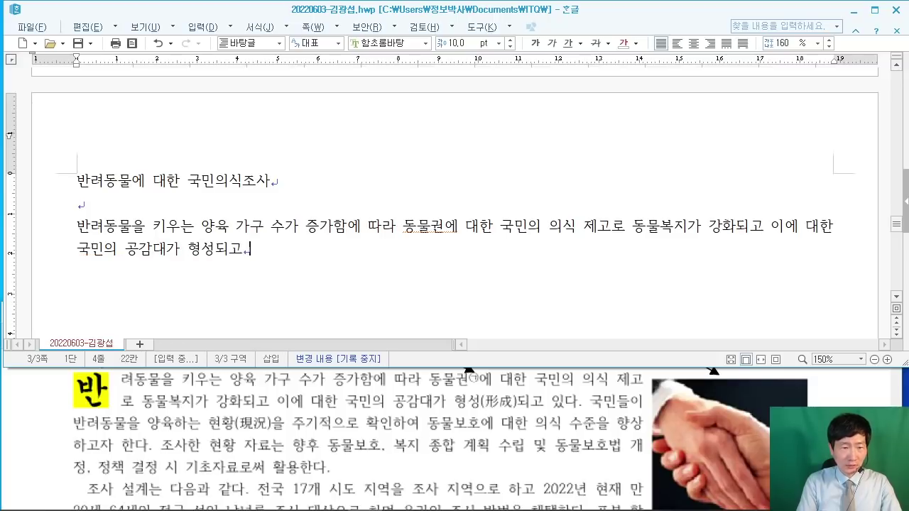
{"action": "type", "text": " 있다. 국"}
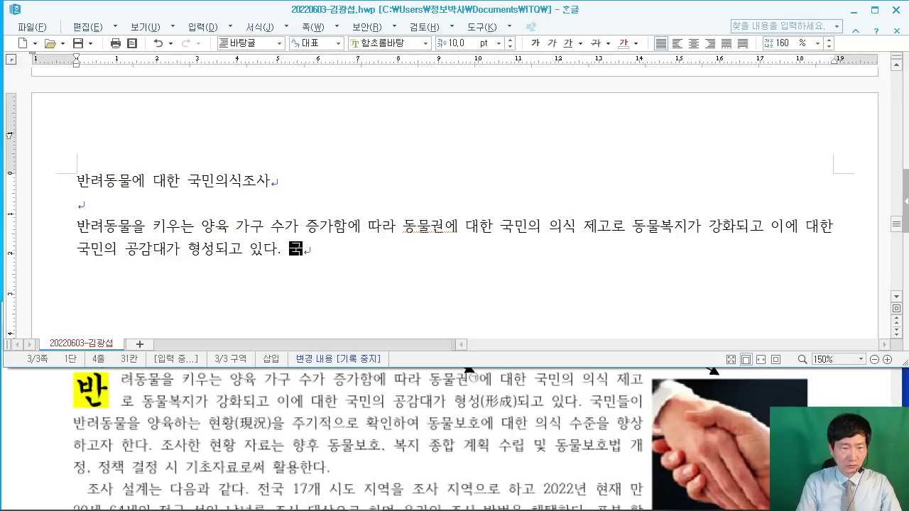
{"action": "type", "text": "민ㄷ이 반려동물을"}
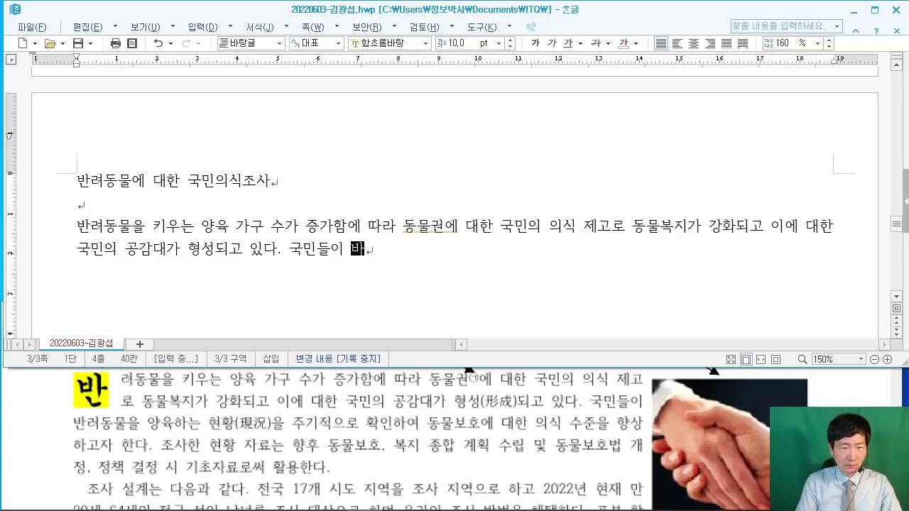
{"action": "type", "text": " 양"}
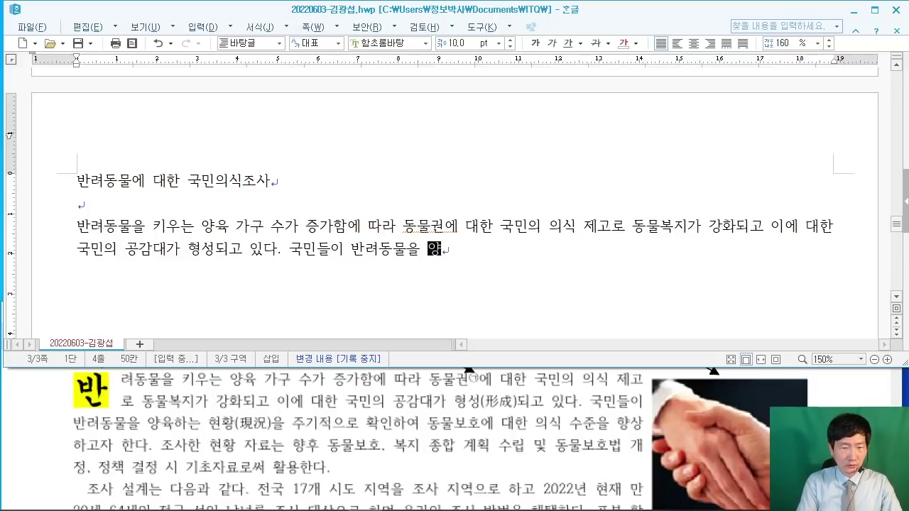
{"action": "type", "text": "육하는 현"}
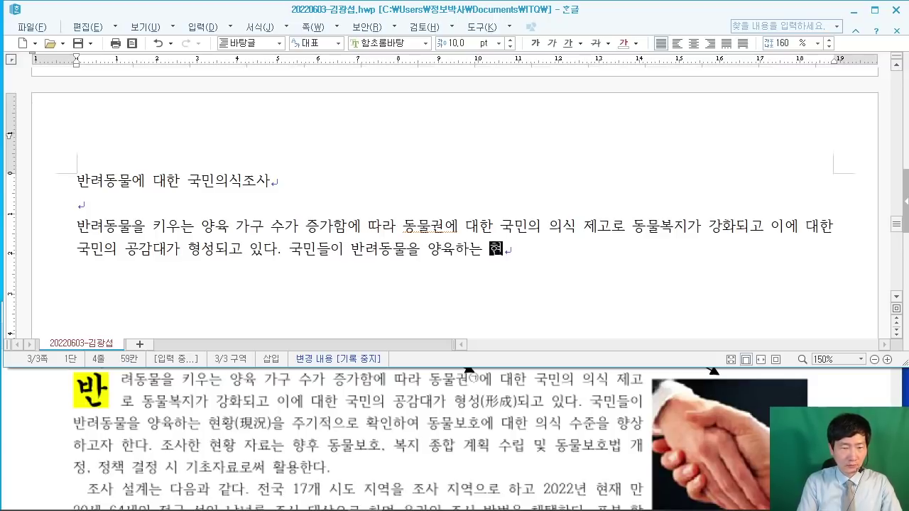
{"action": "type", "text": "황을 ㅈ주기적으로"}
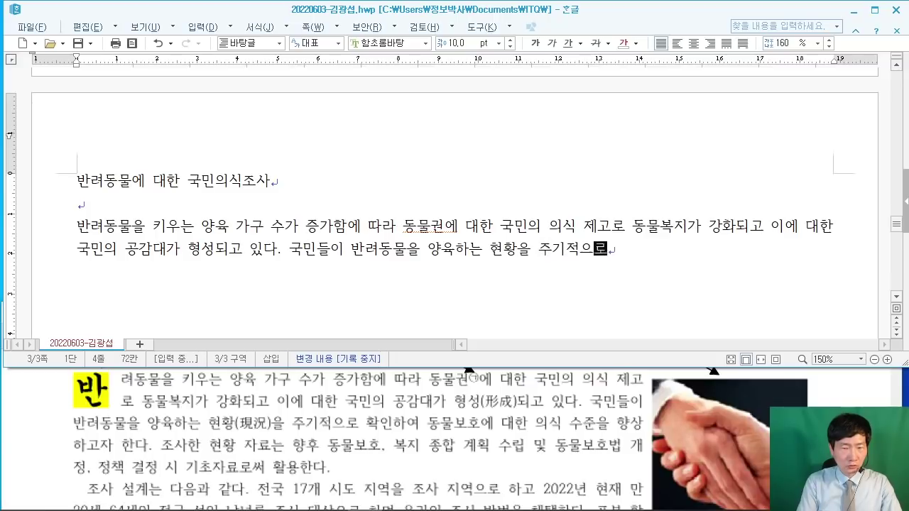
{"action": "type", "text": " 확인항여 "}
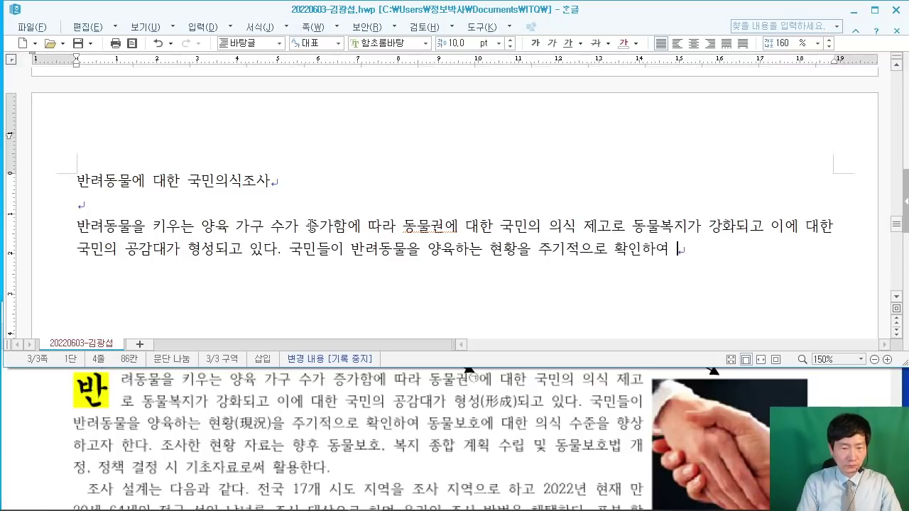
{"action": "type", "text": "동ㅁ물보호"}
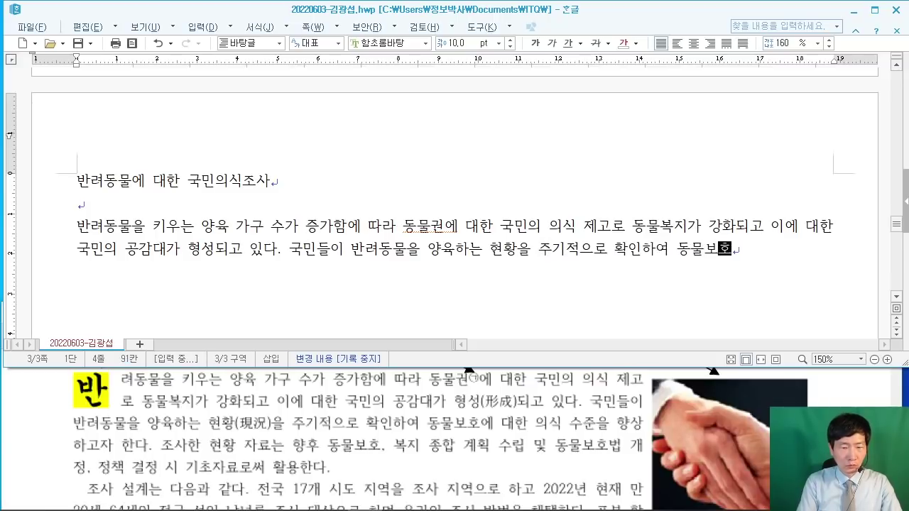
{"action": "type", "text": "에 대한 의식 "}
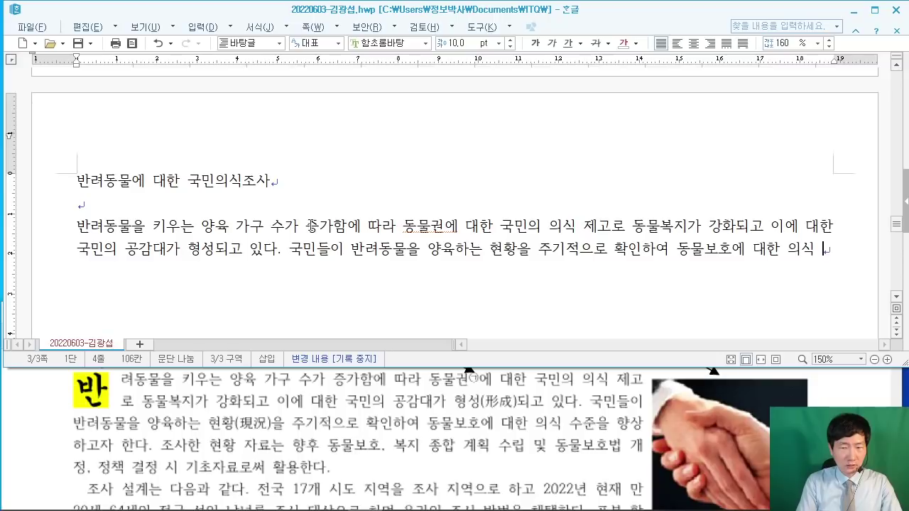
{"action": "type", "text": "수준으을 하향상하"}
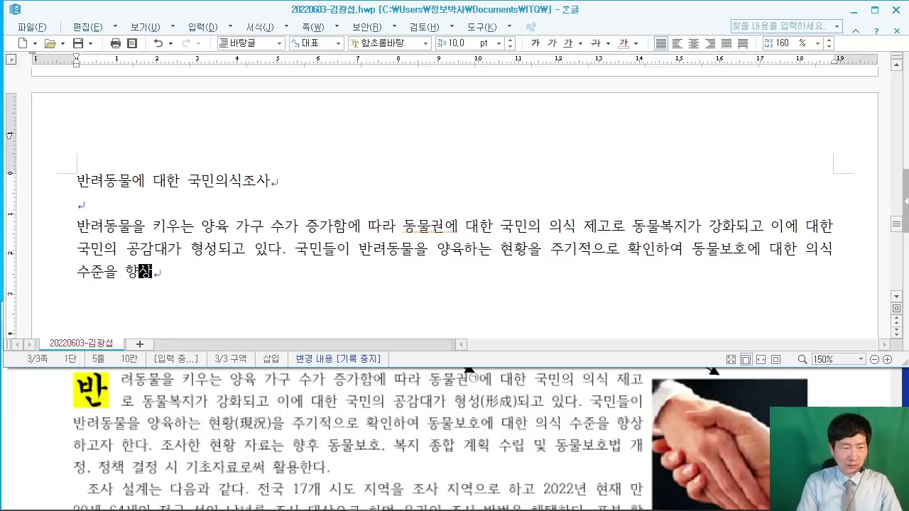
{"action": "type", "text": "고자 한다. 조"}
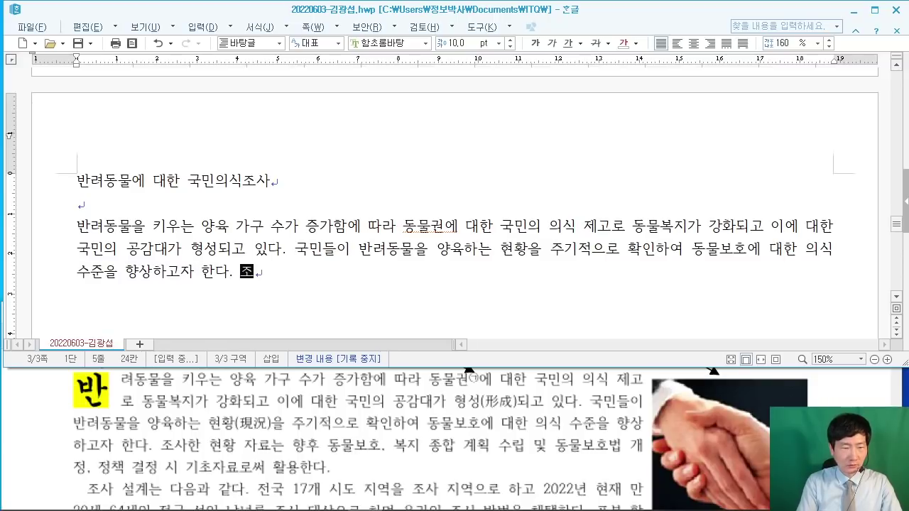
{"action": "type", "text": "사한 현"}
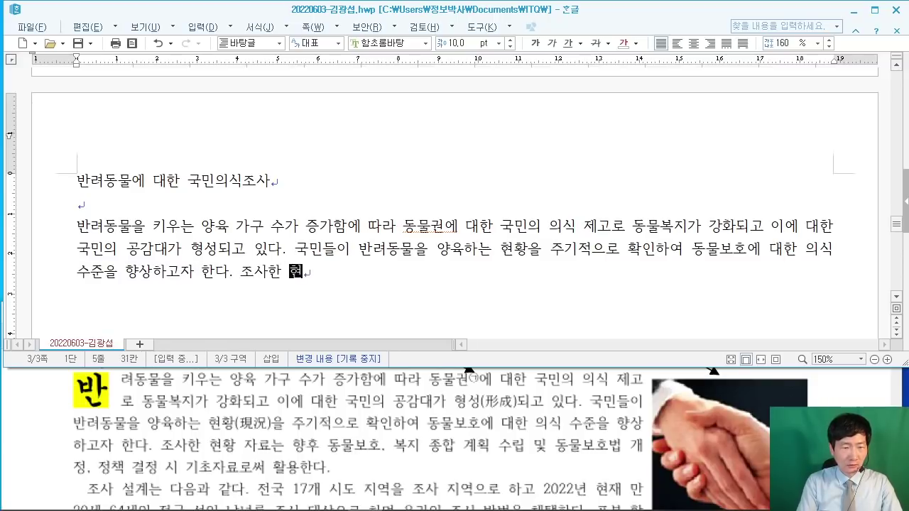
{"action": "type", "text": "황자료는 향"}
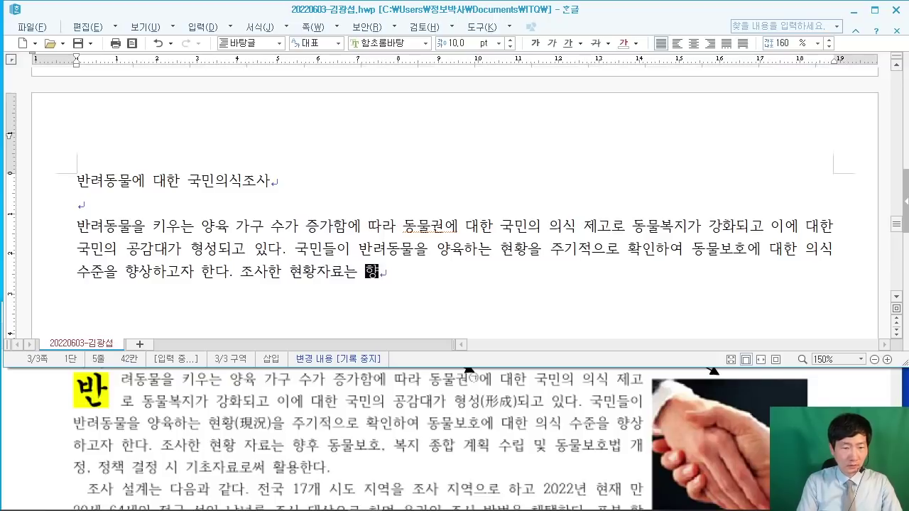
{"action": "type", "text": "후 동물"}
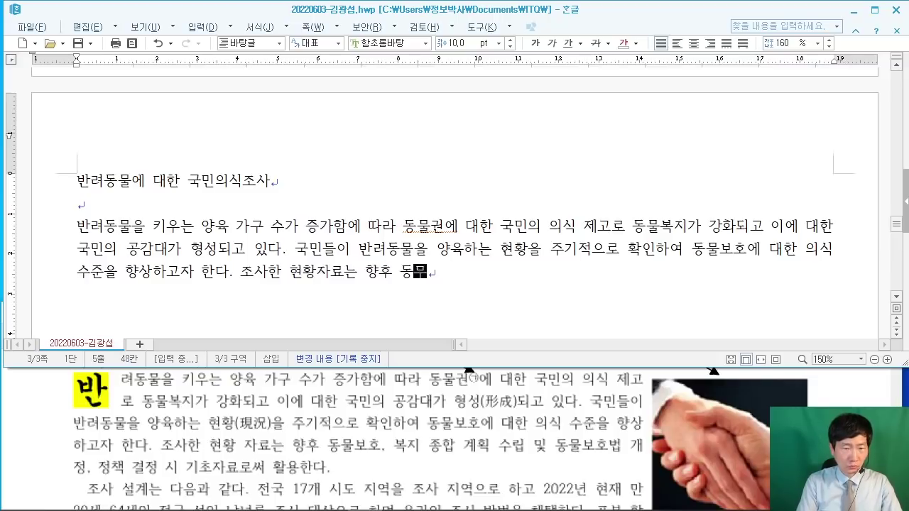
{"action": "type", "text": "보호, 복지 ㄱ"}
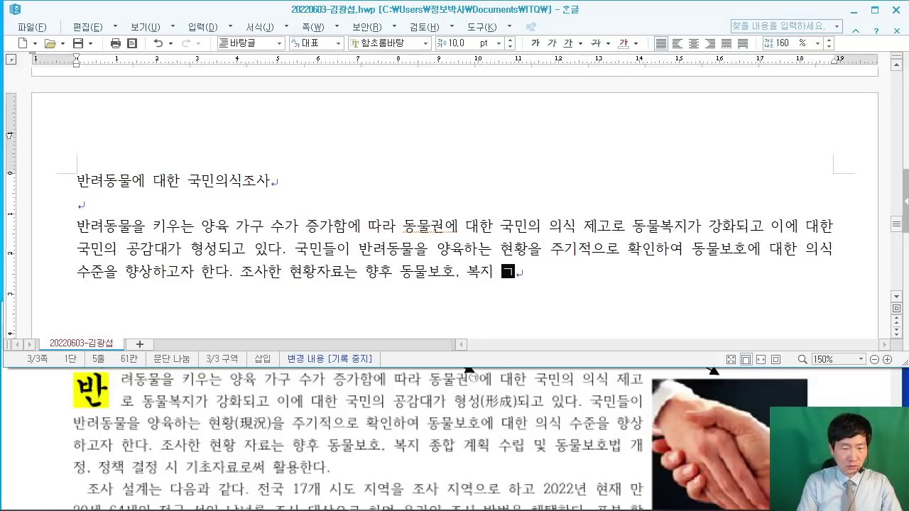
{"action": "key", "text": "BackSpace"}
{"action": "type", "text": "종합 "}
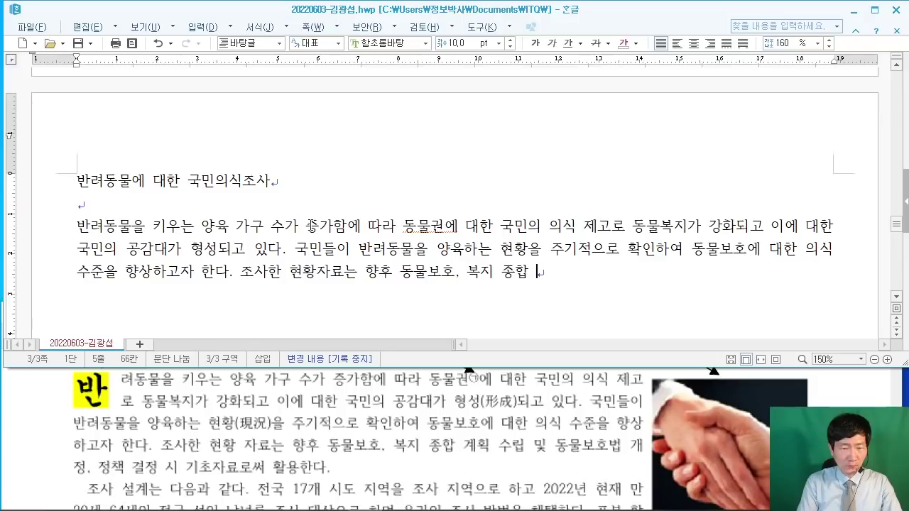
{"action": "type", "text": "계획 수립 및 "}
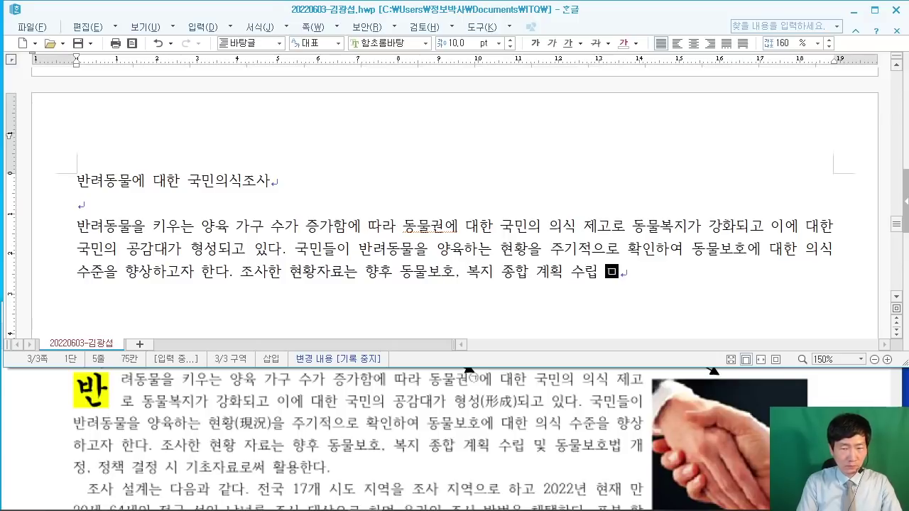
{"action": "type", "text": "동물보"}
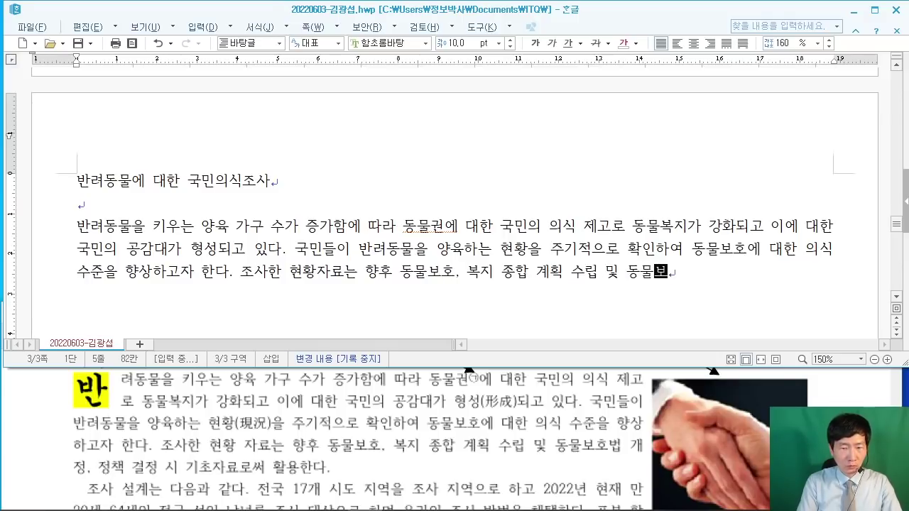
{"action": "type", "text": "호법 개정, "}
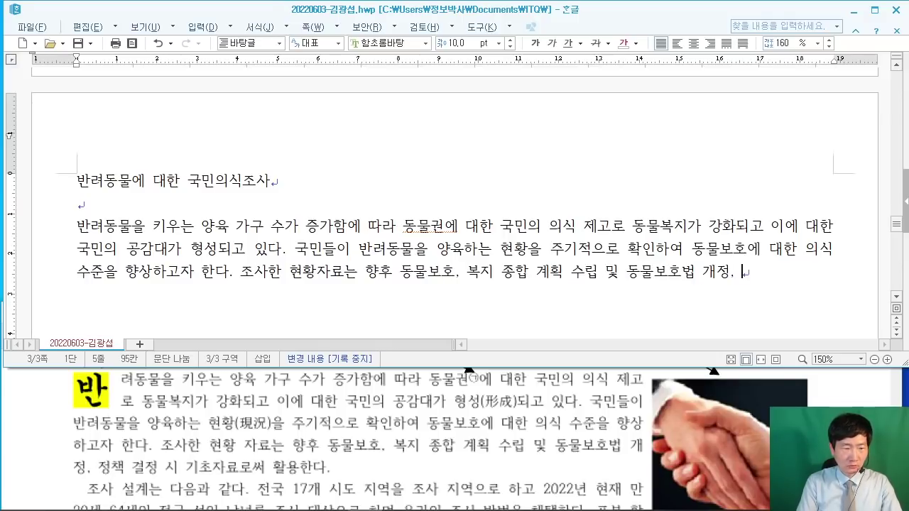
{"action": "type", "text": "정책 결"}
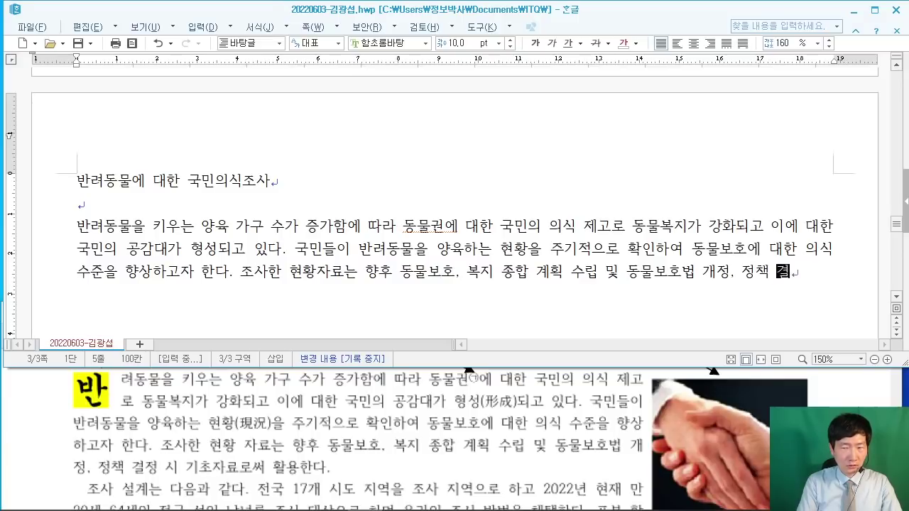
{"action": "type", "text": "정 시 깆"}
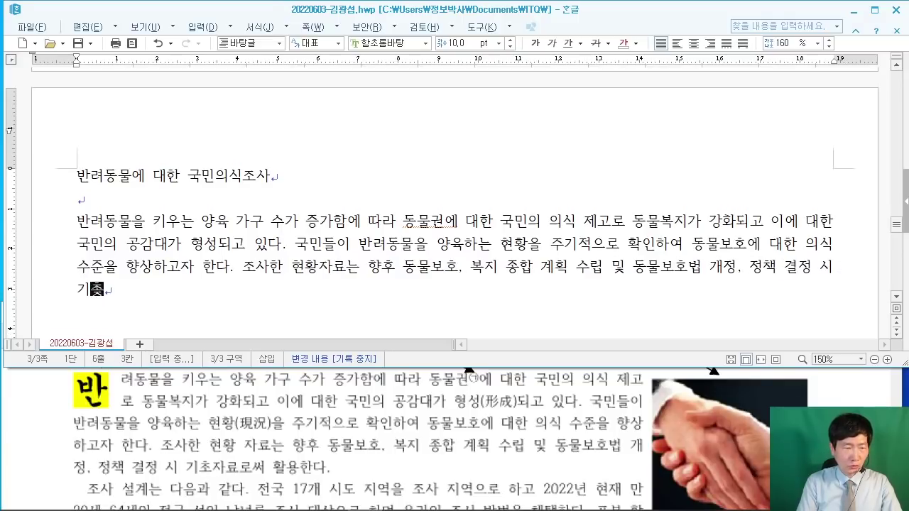
{"action": "type", "text": "자료로.써 활용한다."}
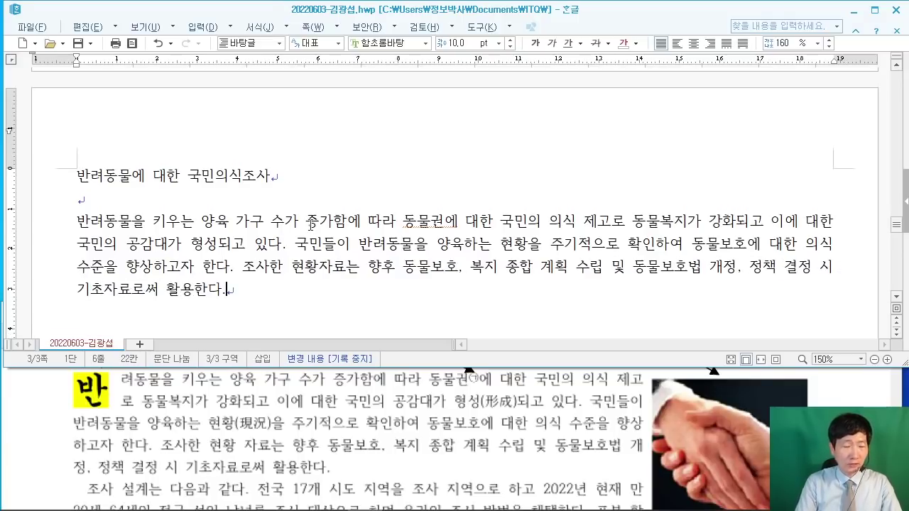
Step: Start a new paragraph with '조사 설계는 다음과 같다.' and scroll the PDF ahead
{"action": "key", "text": "Return"}
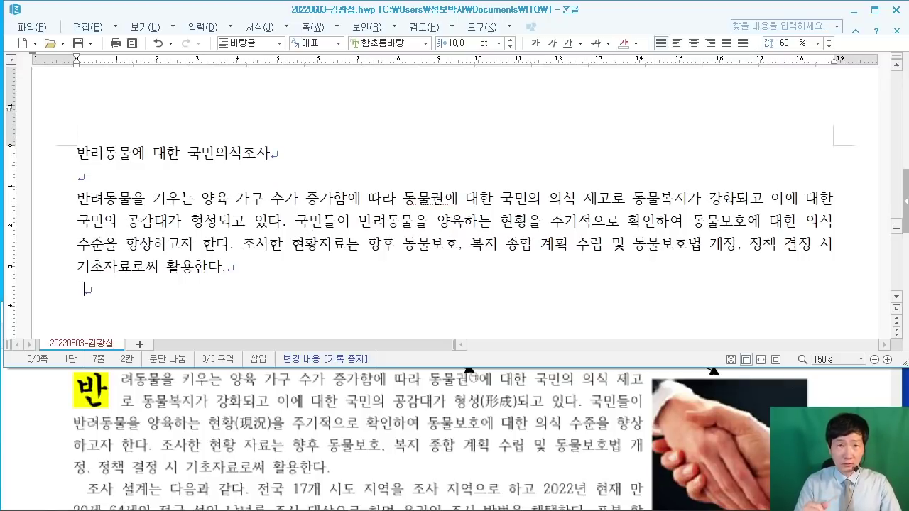
{"action": "type", "text": "조"}
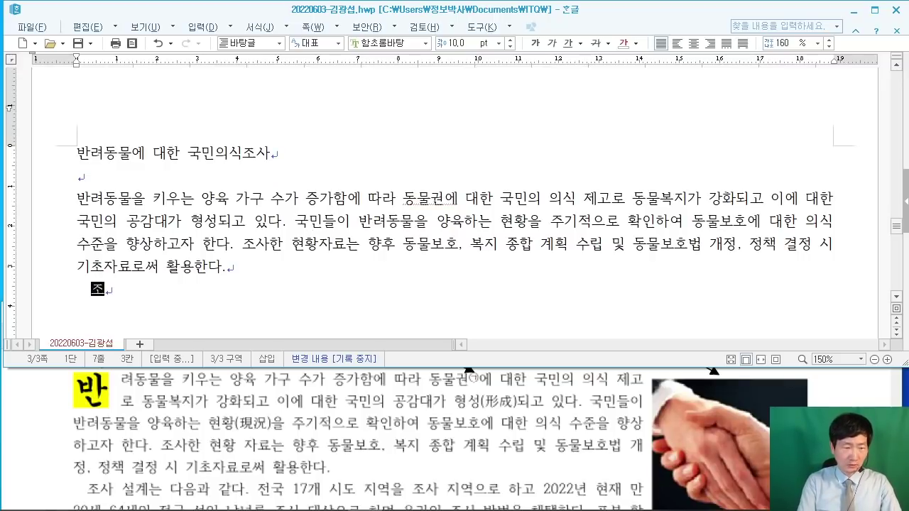
{"action": "type", "text": "사 ㅅ계는 다음과 "}
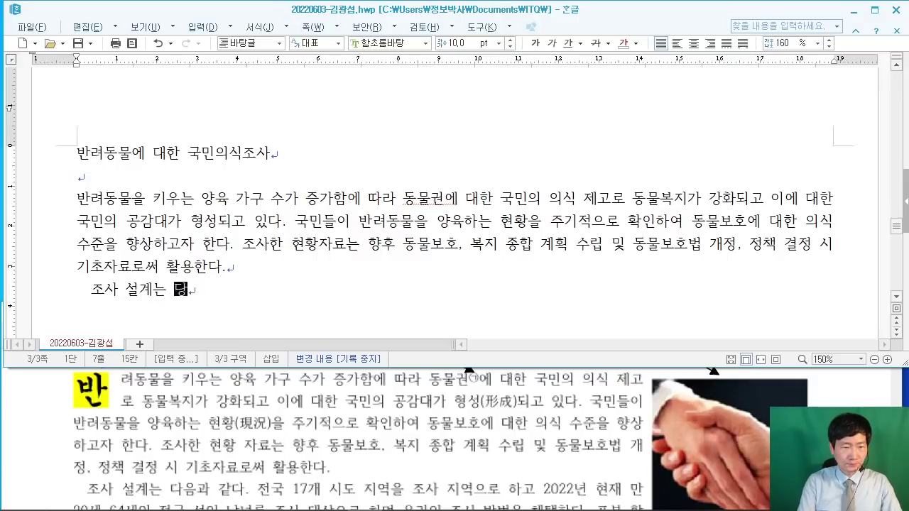
{"action": "type", "text": "같다."}
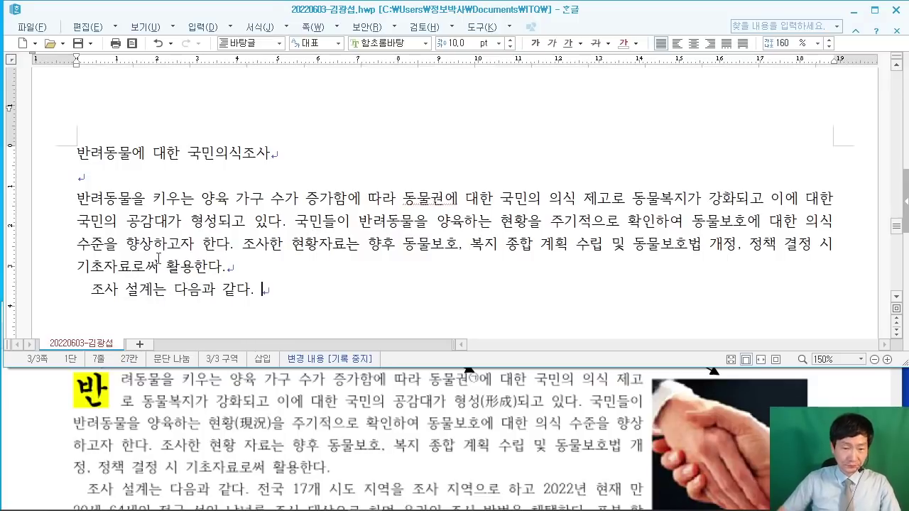
{"action": "left_click", "coordinate": [742, 389]}
{"action": "scroll", "coordinate": [743, 388], "scroll_direction": "down", "scroll_amount": 3}
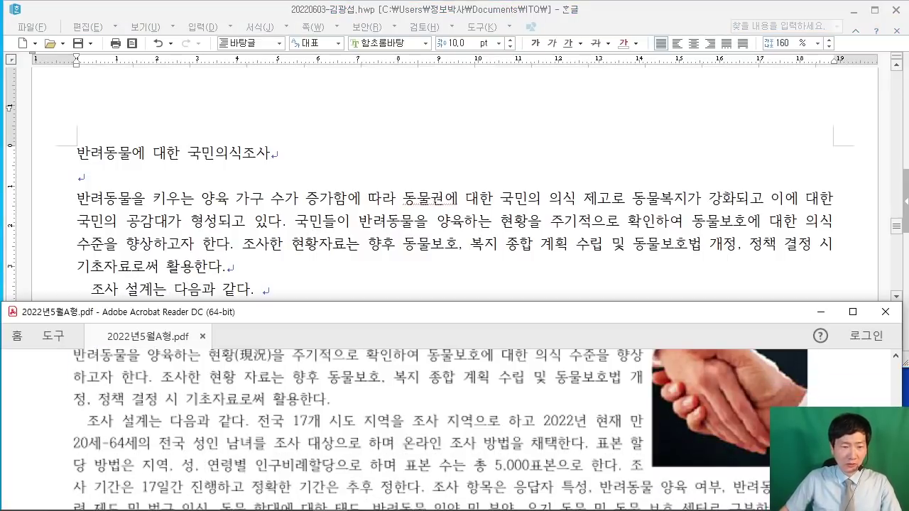
Step: Type the survey region, adult target, online method and sampling, through '반려동물 양육 여부, 반려동물 관'
{"action": "left_click", "coordinate": [328, 294]}
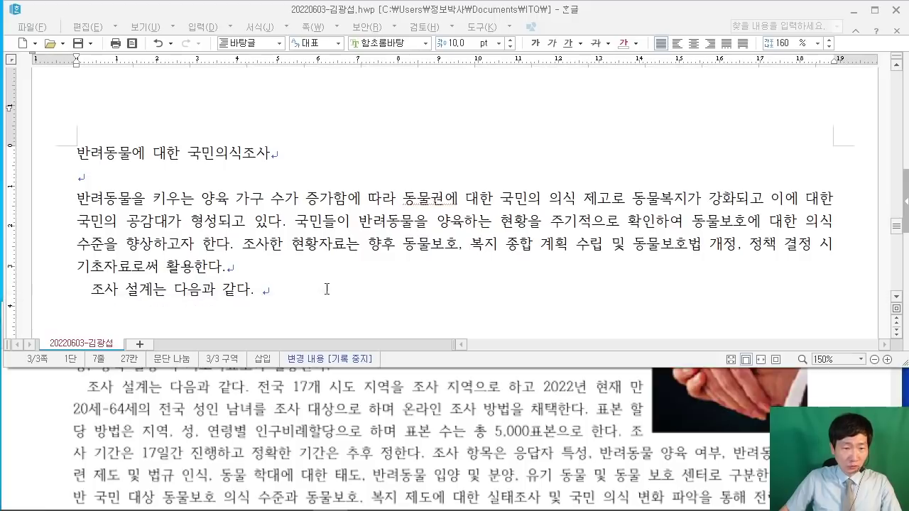
{"action": "type", "text": "전국 "}
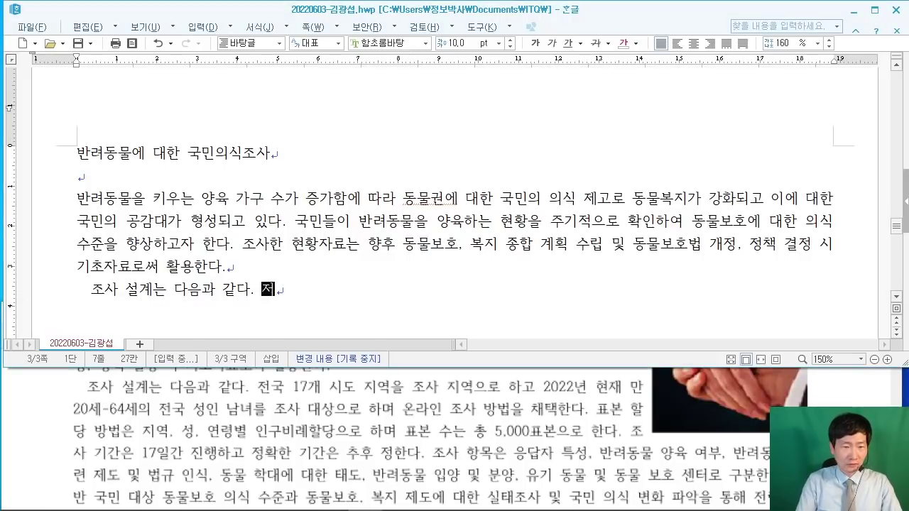
{"action": "type", "text": "17"}
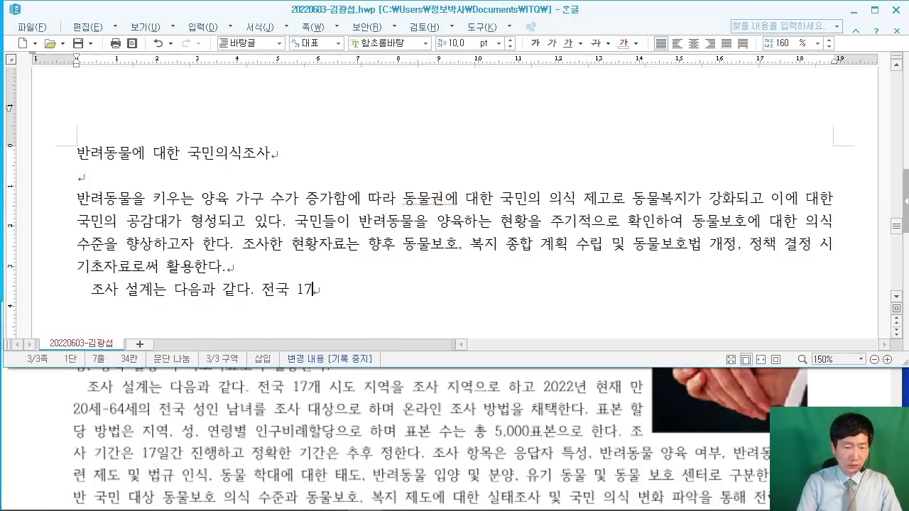
{"action": "type", "text": "개 시도 ㅈ"}
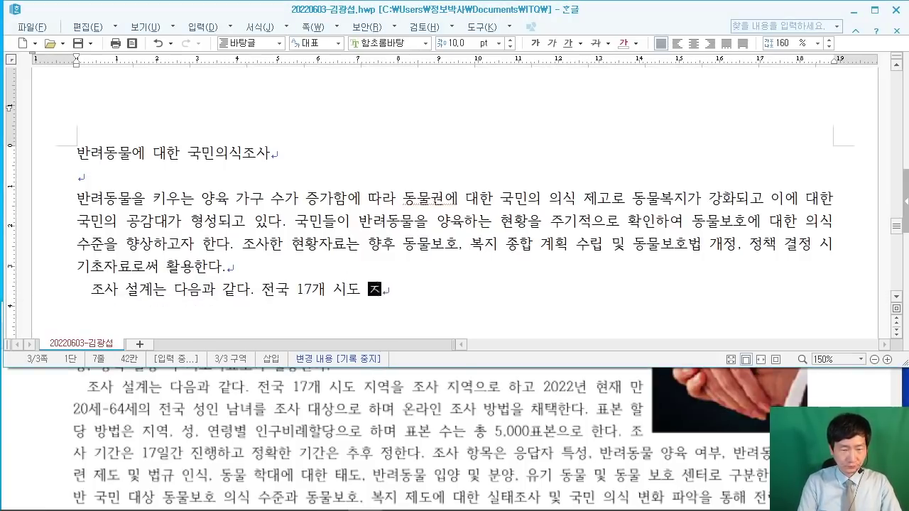
{"action": "type", "text": "지역을 조사 지역"}
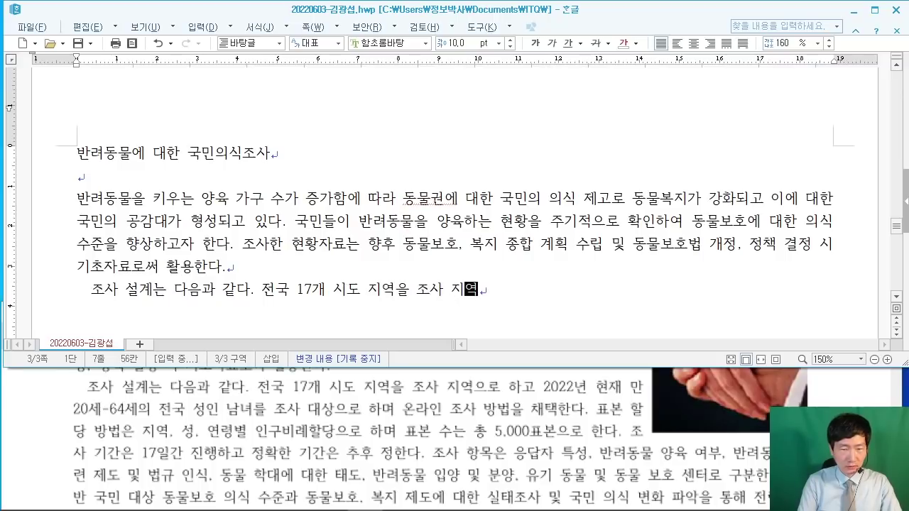
{"action": "type", "text": "으로 하고 "}
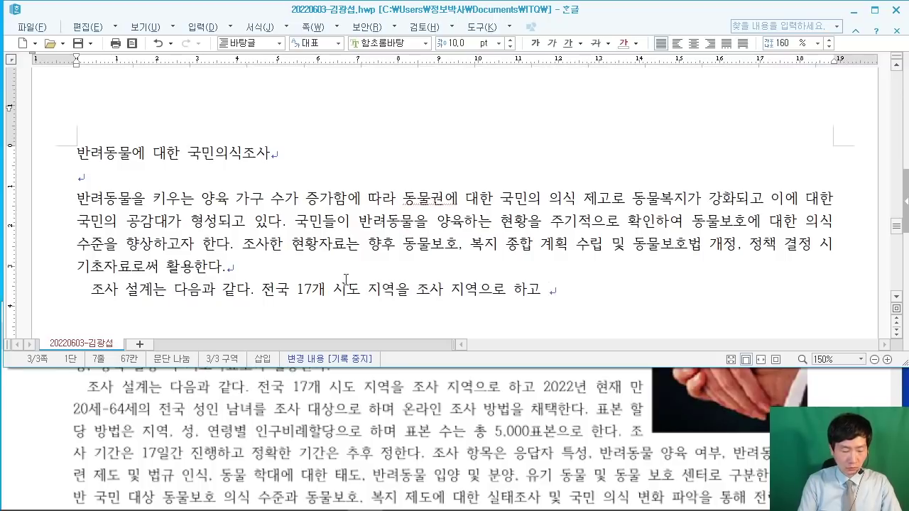
{"action": "type", "text": "202"}
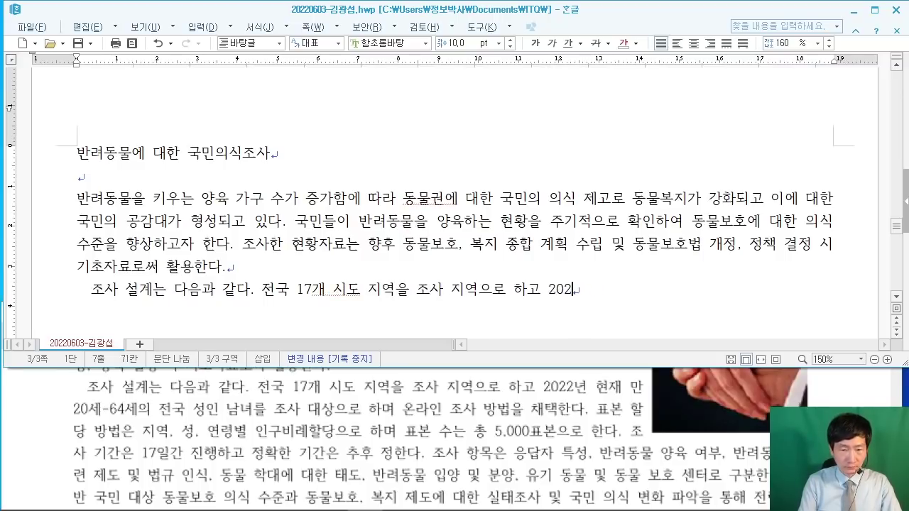
{"action": "type", "text": "2년 현재 만 "}
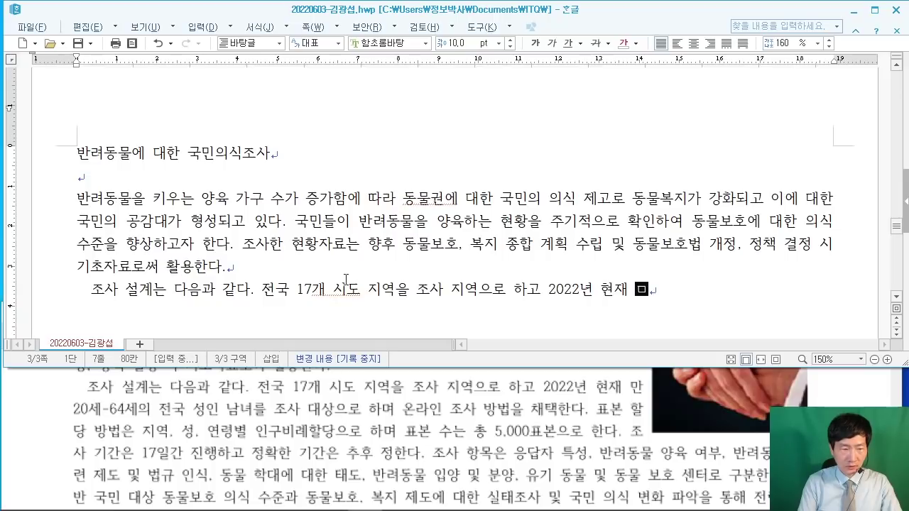
{"action": "type", "text": "20세"}
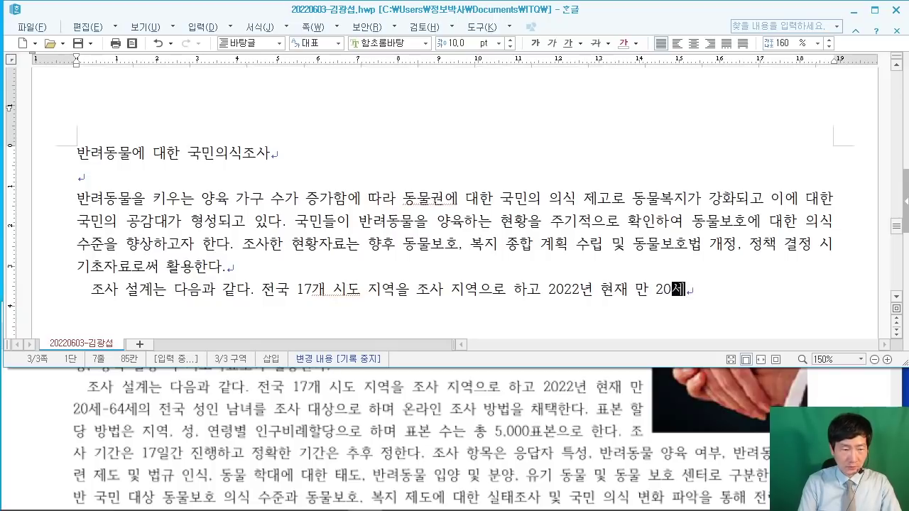
{"action": "type", "text": "-64세"}
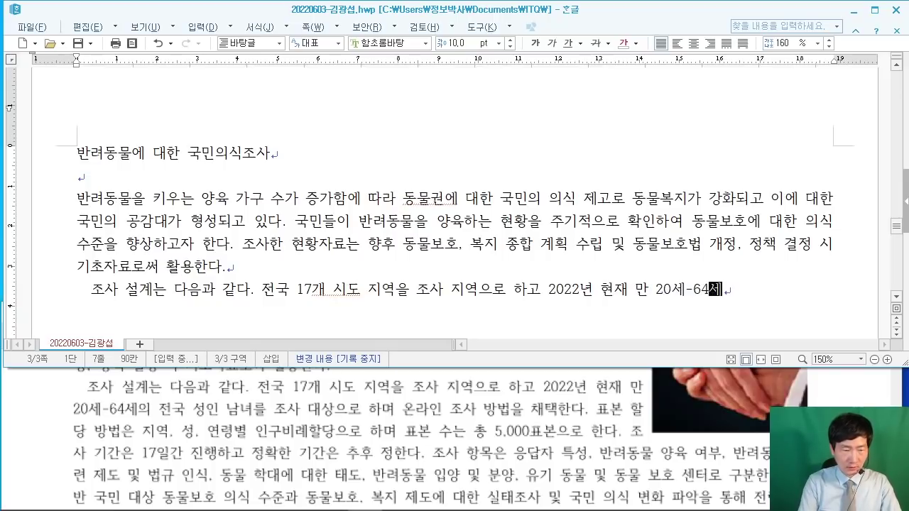
{"action": "type", "text": "의 전국 성인"}
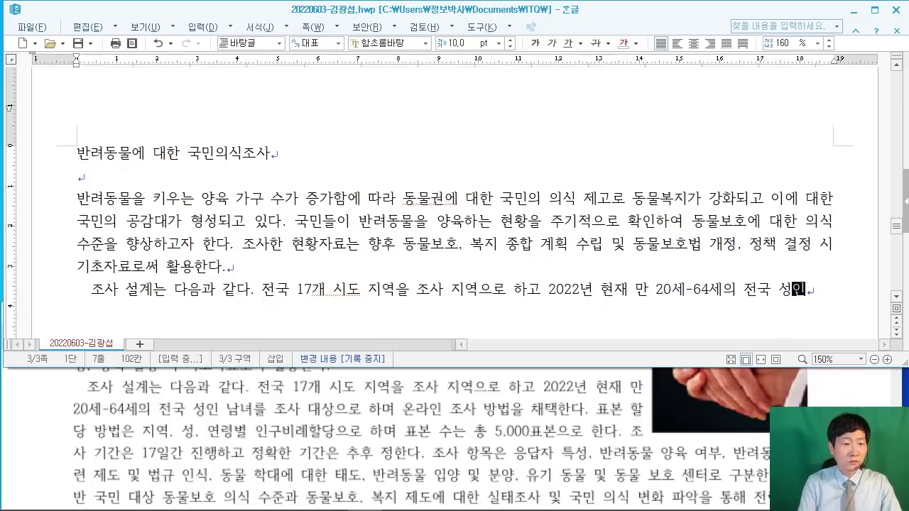
{"action": "type", "text": " 나벼를"}
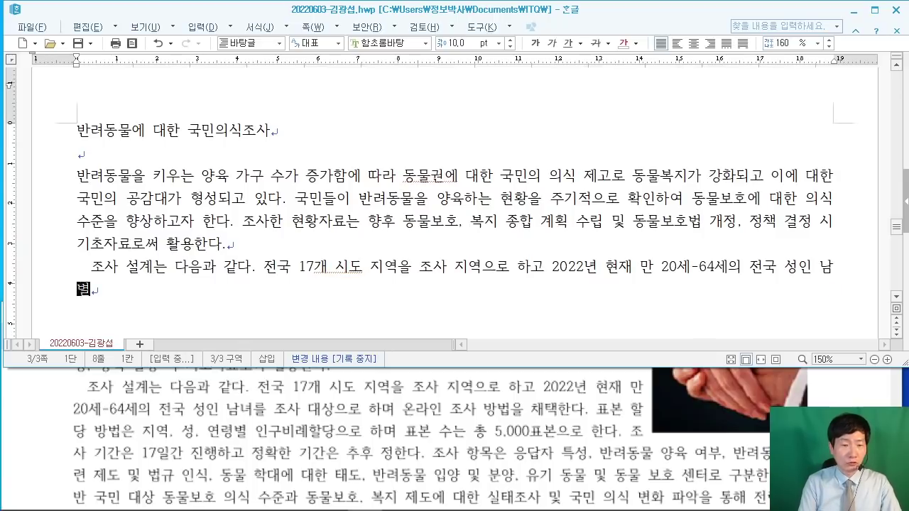
{"action": "key", "text": "BackSpace"}
{"action": "key", "text": "BackSpace"}
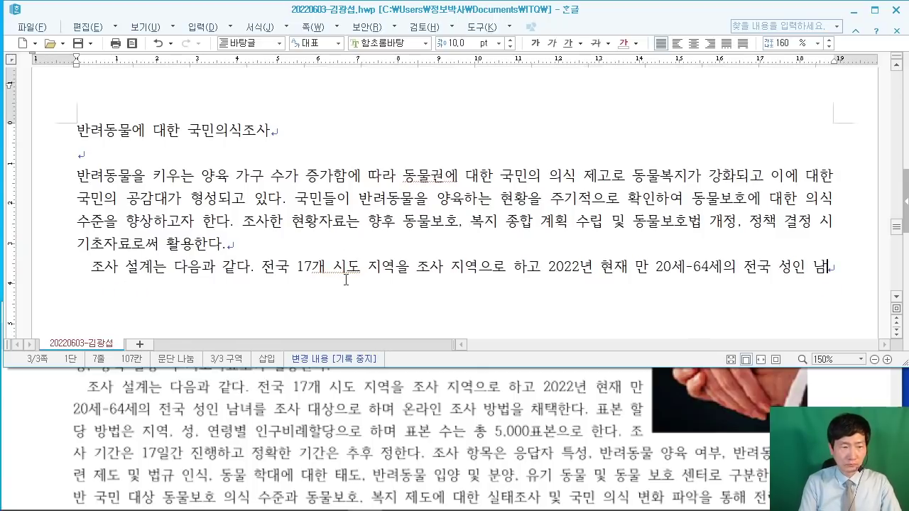
{"action": "type", "text": "녀를 조사 댓"}
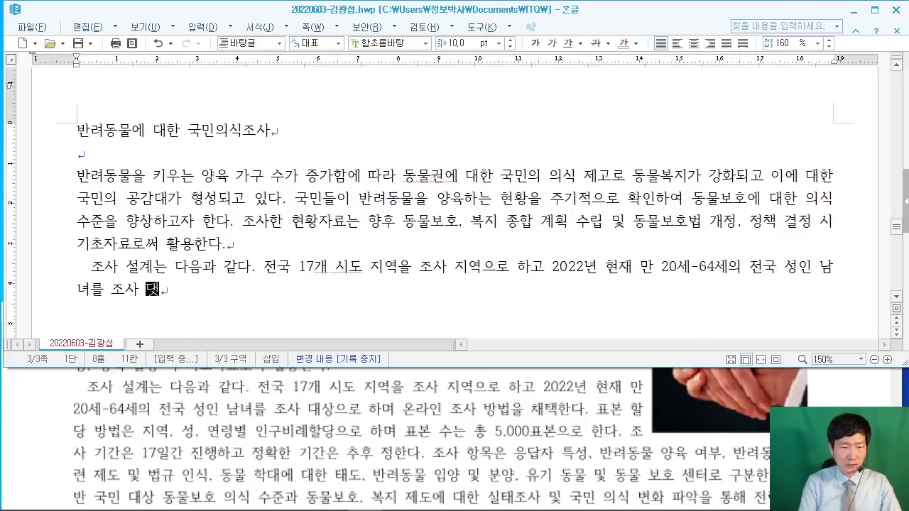
{"action": "type", "text": "상으로 하며 온라인 "}
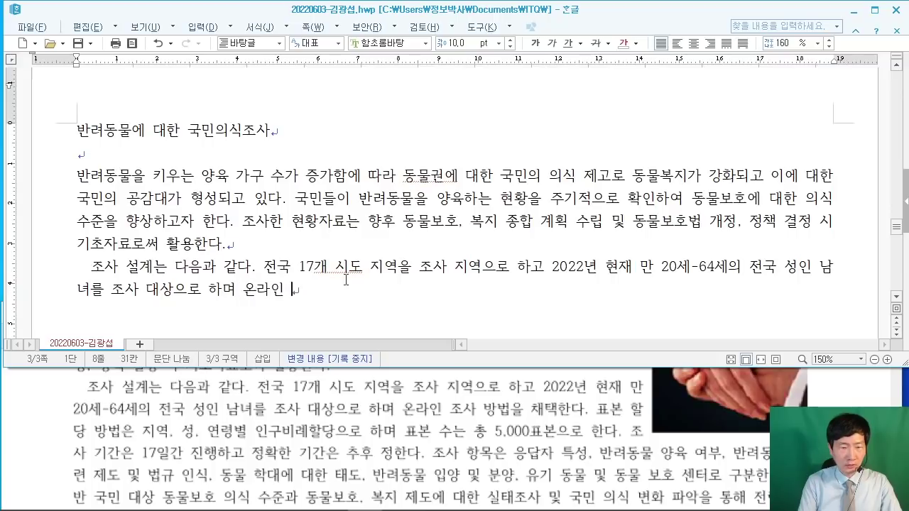
{"action": "type", "text": "조사 방법을 채"}
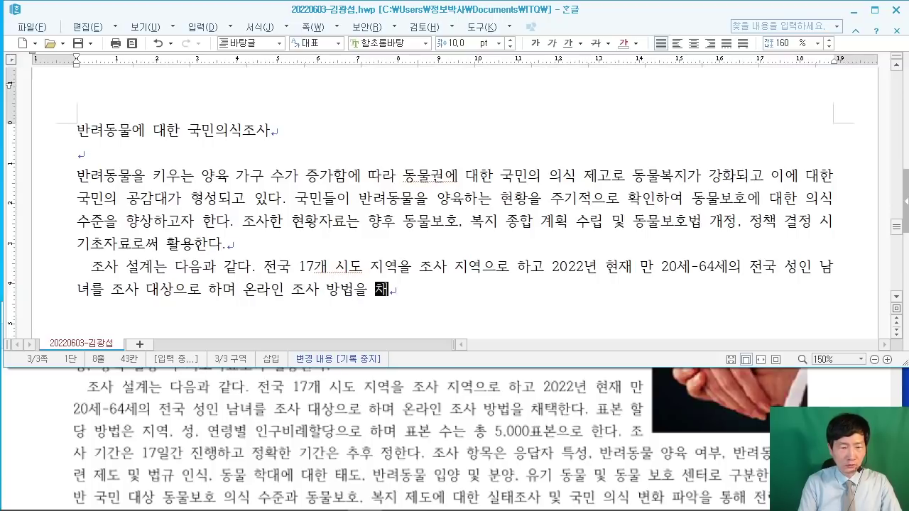
{"action": "type", "text": "택한다. ㅍ"}
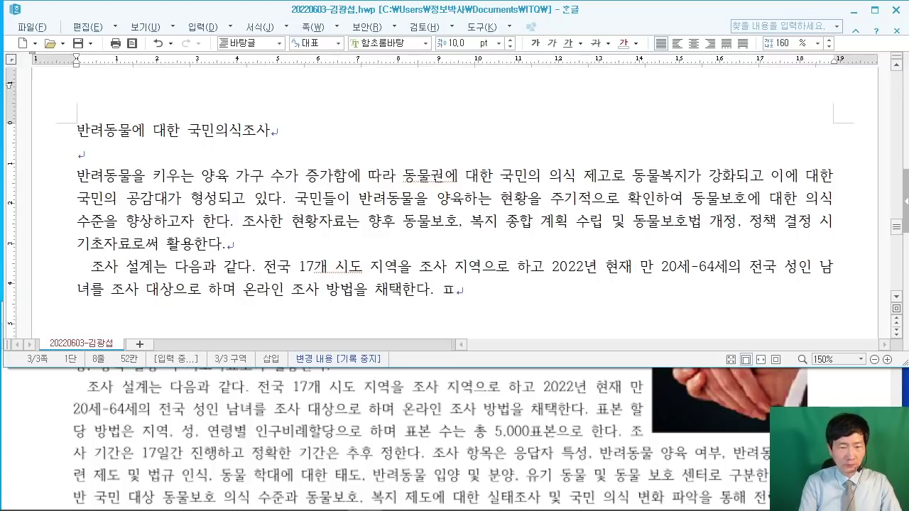
{"action": "type", "text": "본 할당 ㅂ"}
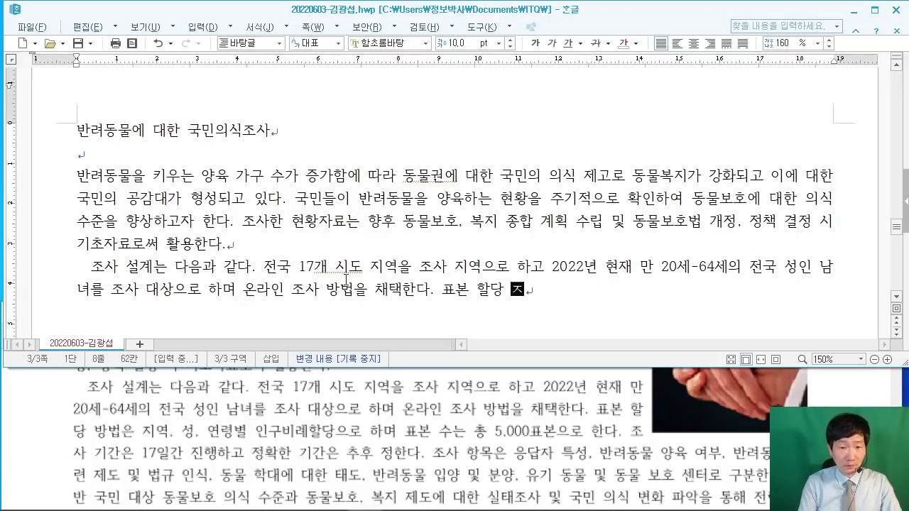
{"action": "type", "text": "법은 지역"}
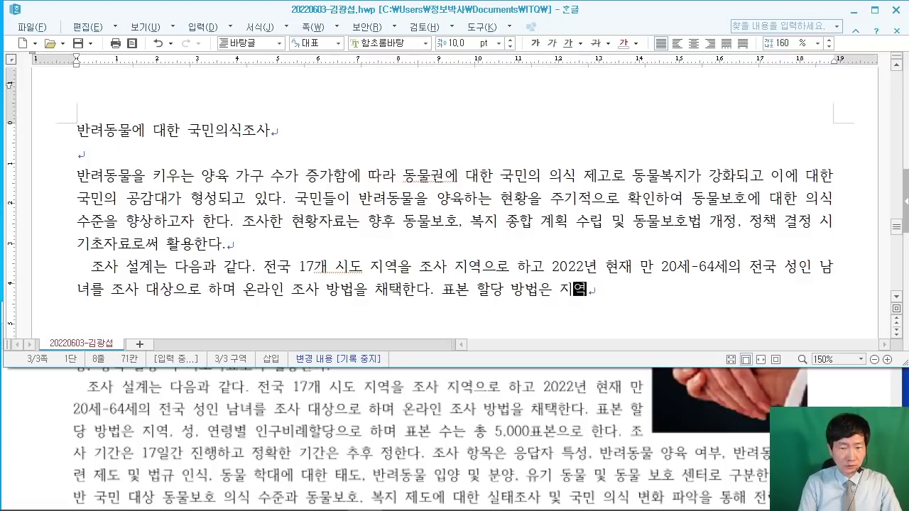
{"action": "type", "text": ", 서ㅇ, 연령별 "}
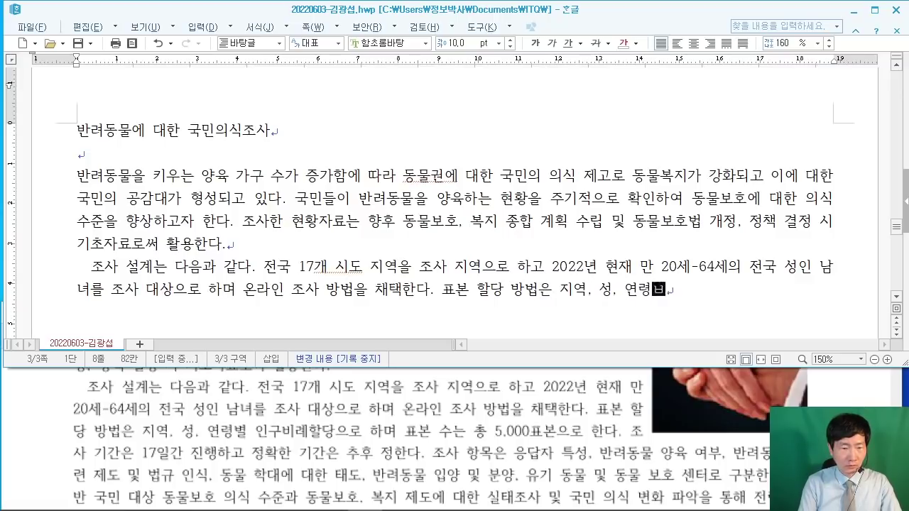
{"action": "type", "text": "인구비례"}
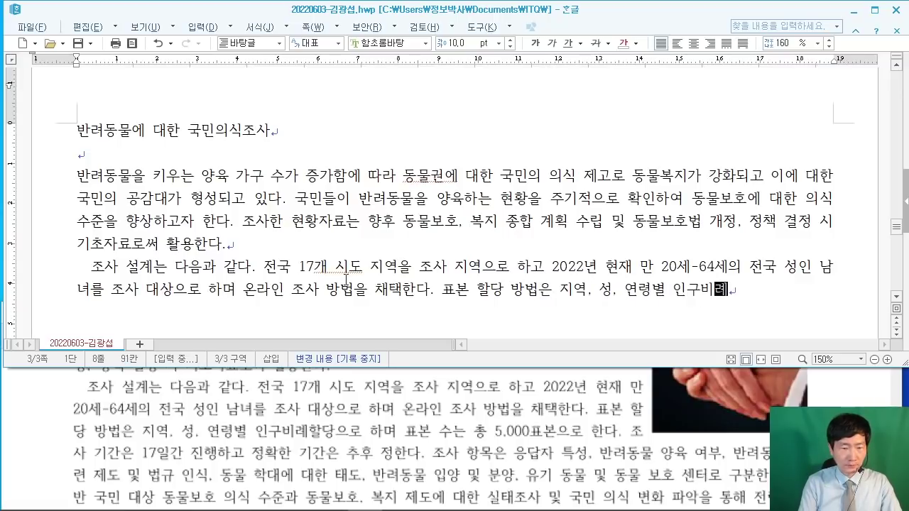
{"action": "type", "text": "하ㄹㄷ"}
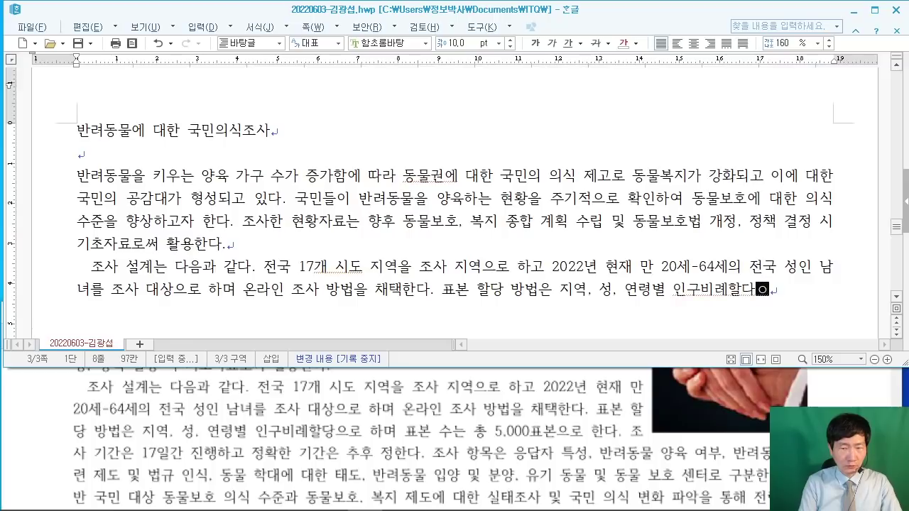
{"action": "type", "text": "ㅏㅇ으로 하며 표본 수"}
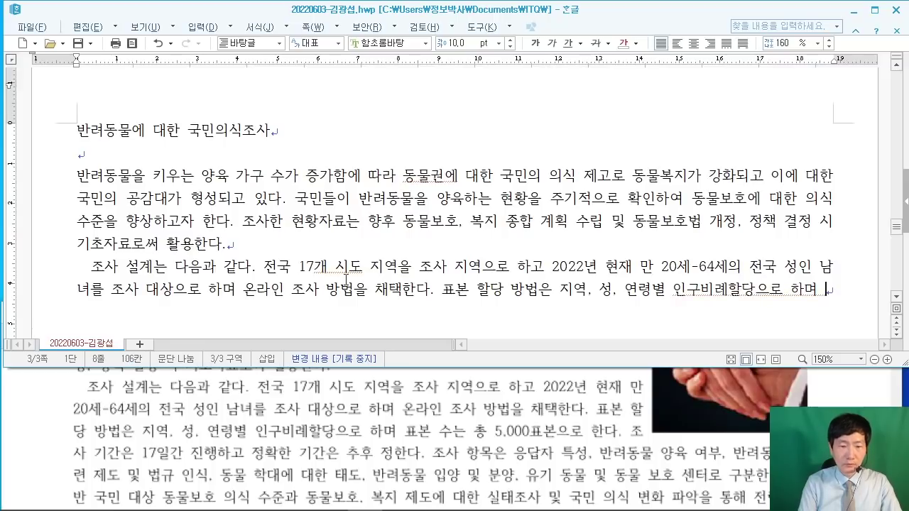
{"action": "type", "text": "는 "}
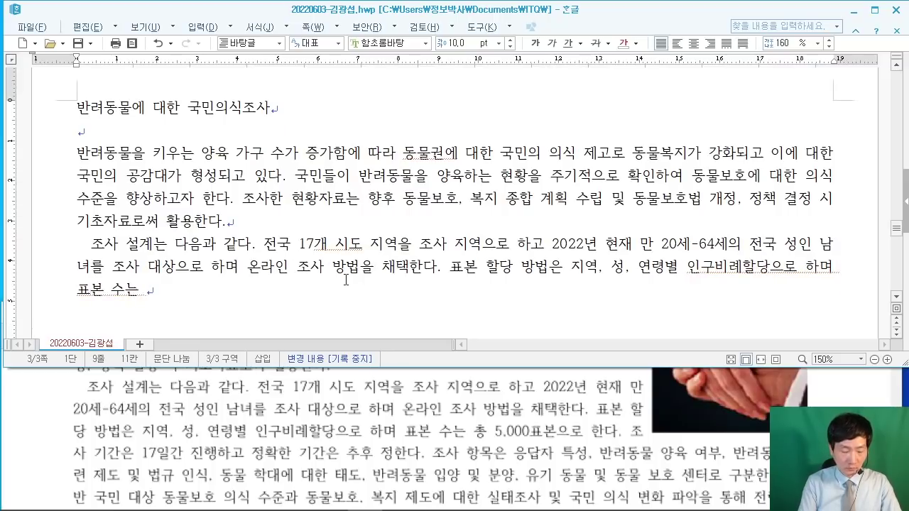
{"action": "type", "text": "4"}
{"action": "type", "text": ","}
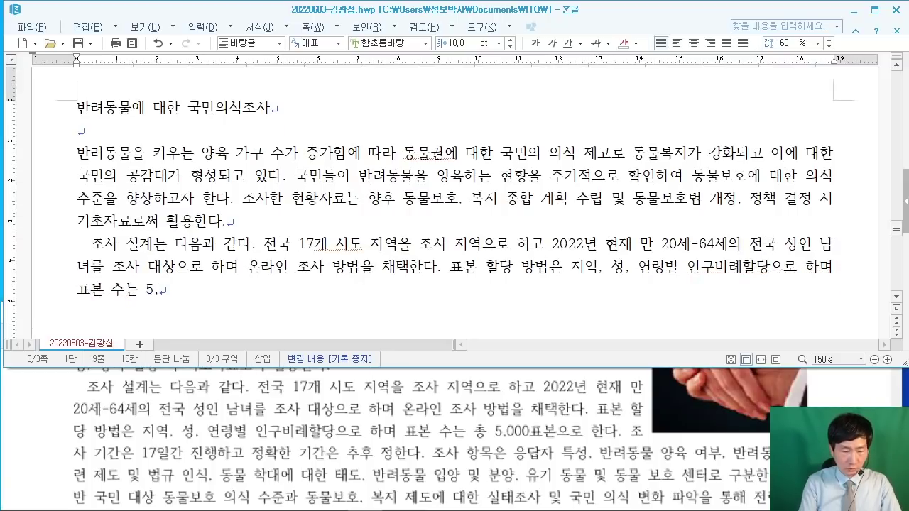
{"action": "type", "text": "000표본으"}
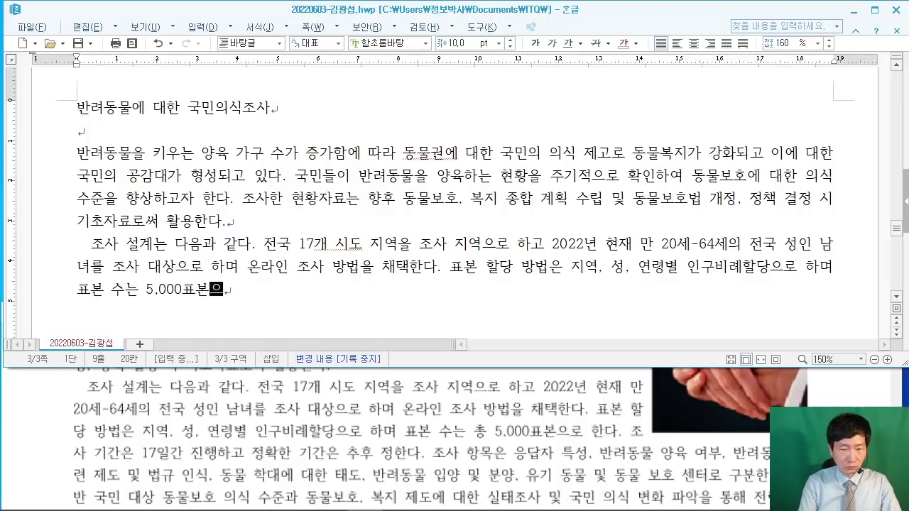
{"action": "type", "text": "로 한다. 조사 기간"}
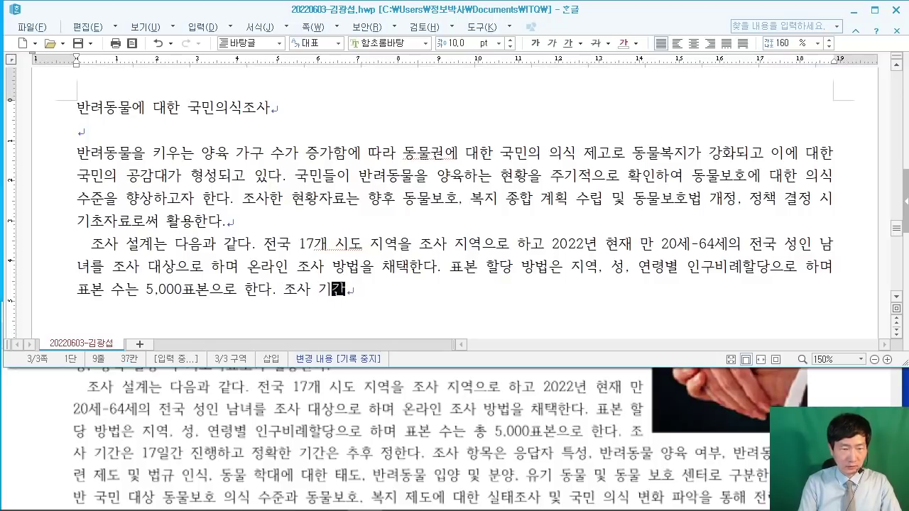
{"action": "type", "text": "은 "}
{"action": "type", "text": "17일간 지"}
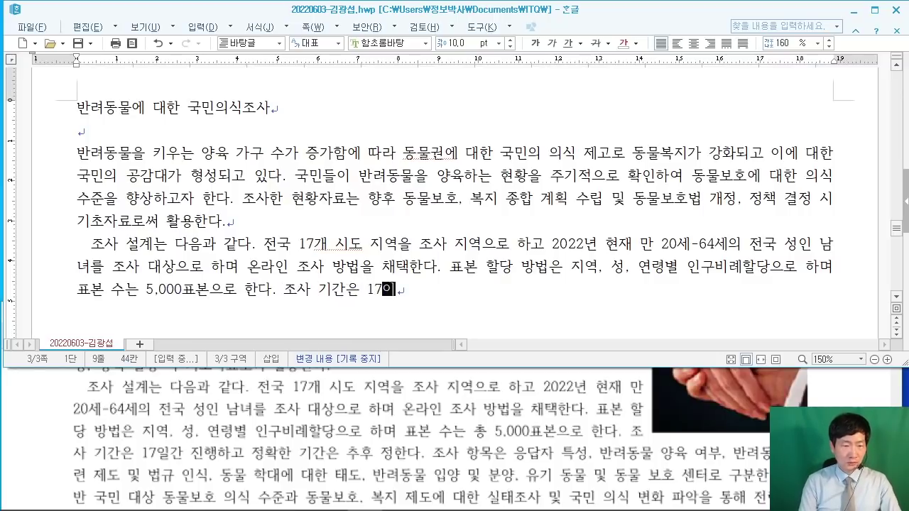
{"action": "type", "text": "ㄴ행하고 ㅈ"}
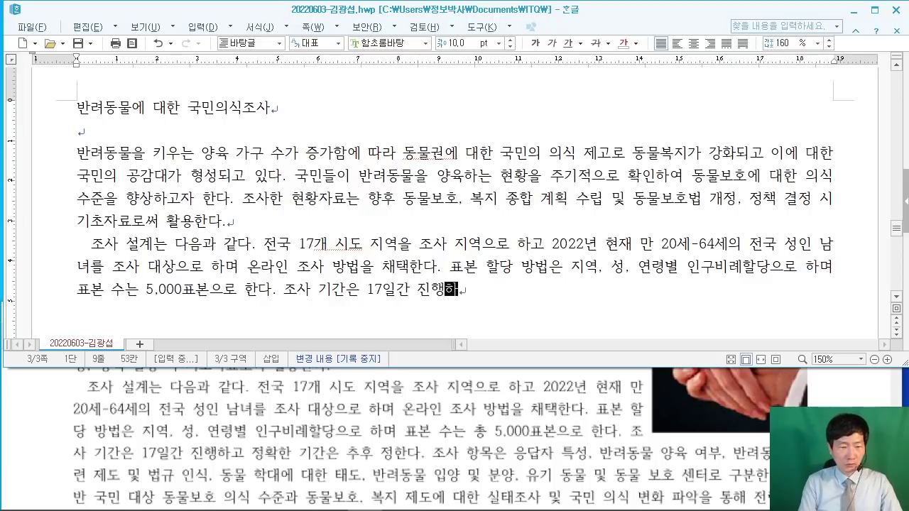
{"action": "type", "text": "ㅓㅇㅎㅘㄱ"}
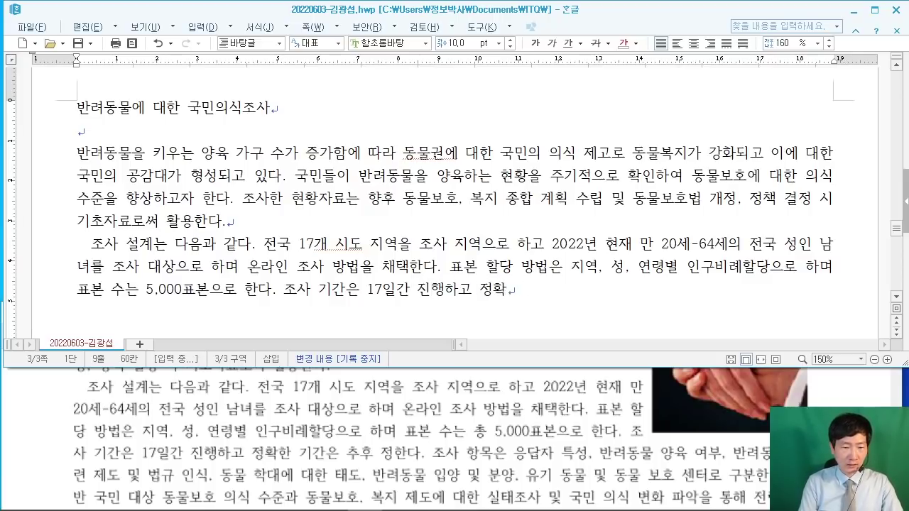
{"action": "type", "text": "한 기간은 "}
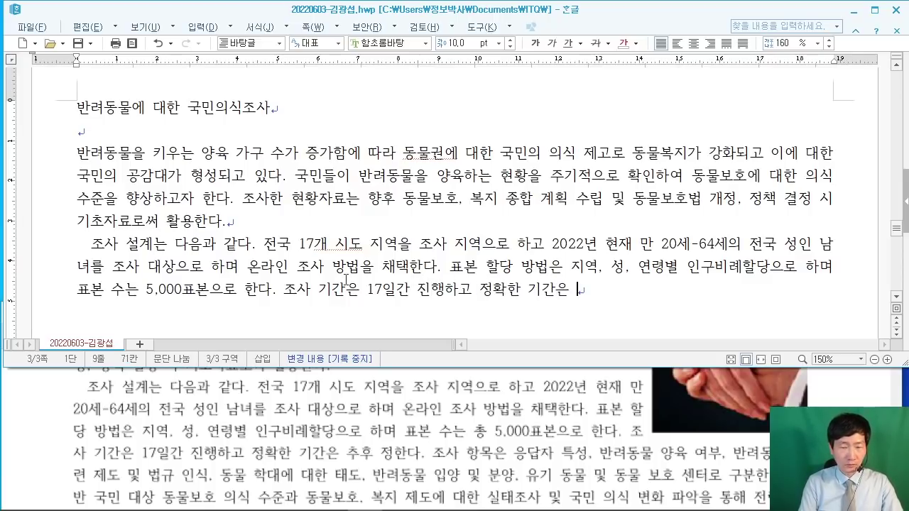
{"action": "type", "text": "추후 정한다. "}
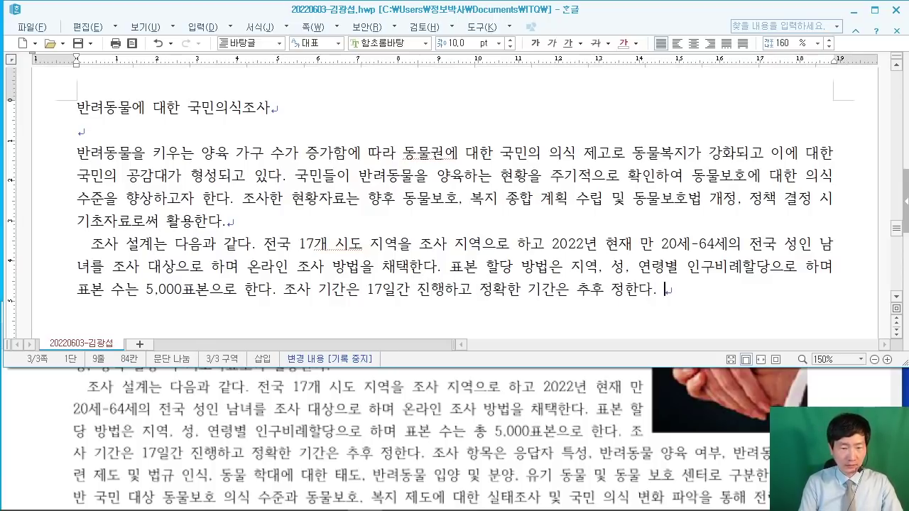
{"action": "type", "text": "조사 항목은 ㅇ"}
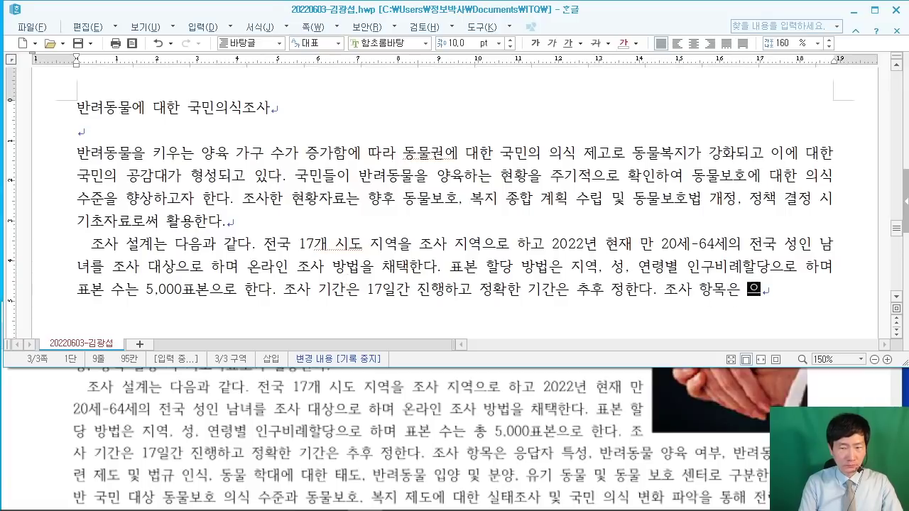
{"action": "type", "text": "응답자 특성."}
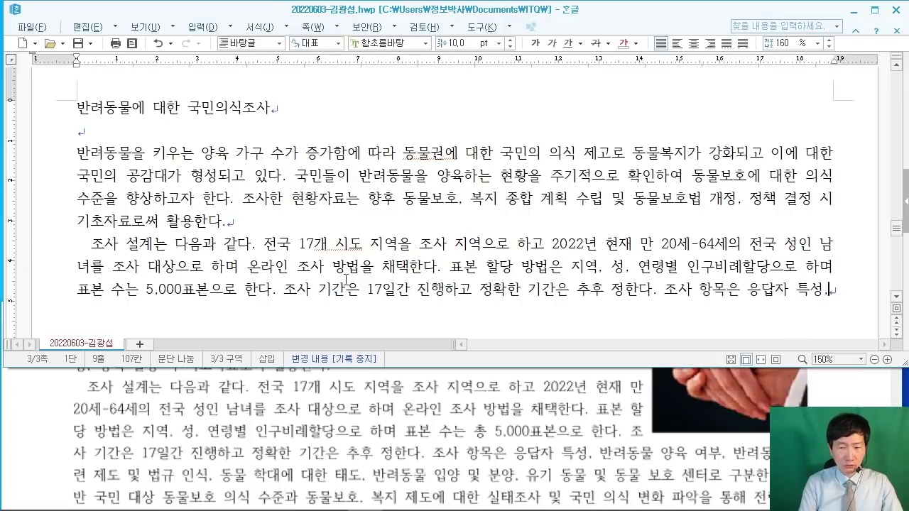
{"action": "type", "text": " 반료"}
{"action": "key", "text": "BackSpace"}
{"action": "type", "text": "려"}
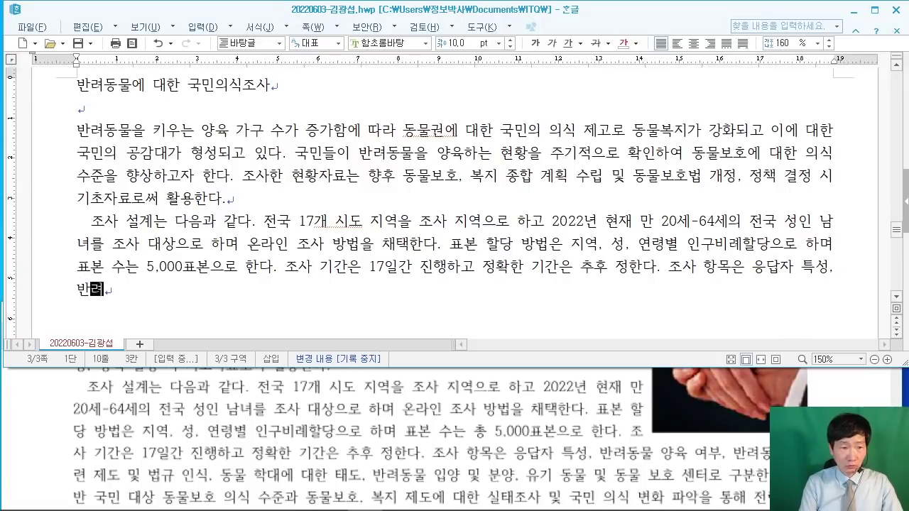
{"action": "type", "text": "동물 양육 "}
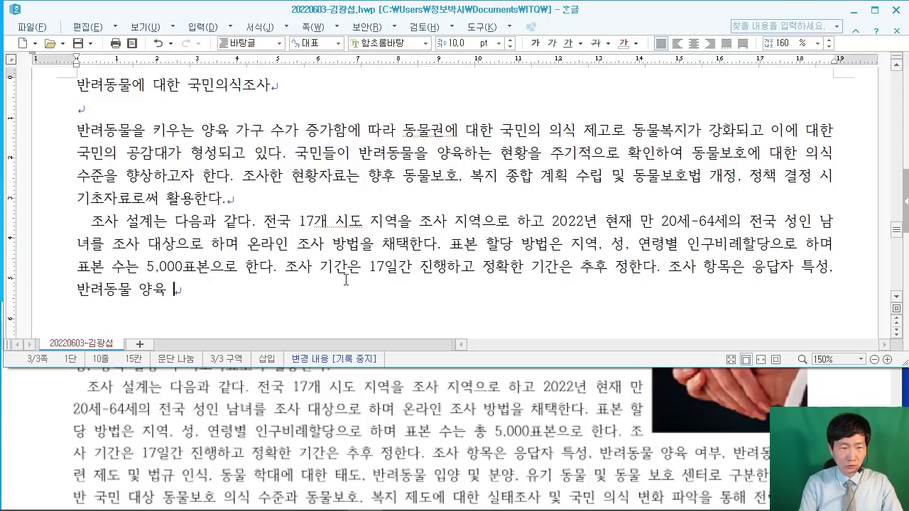
{"action": "type", "text": "여부, 반려동"}
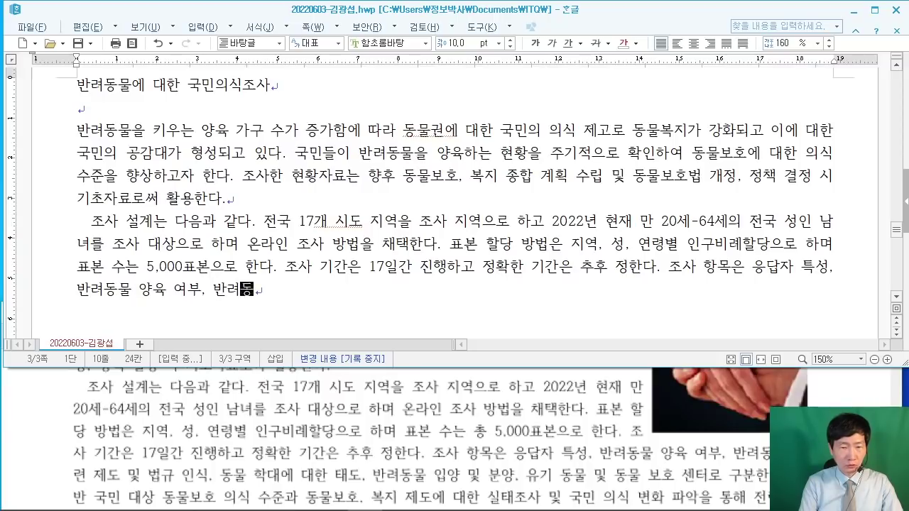
{"action": "type", "text": "물 관"}
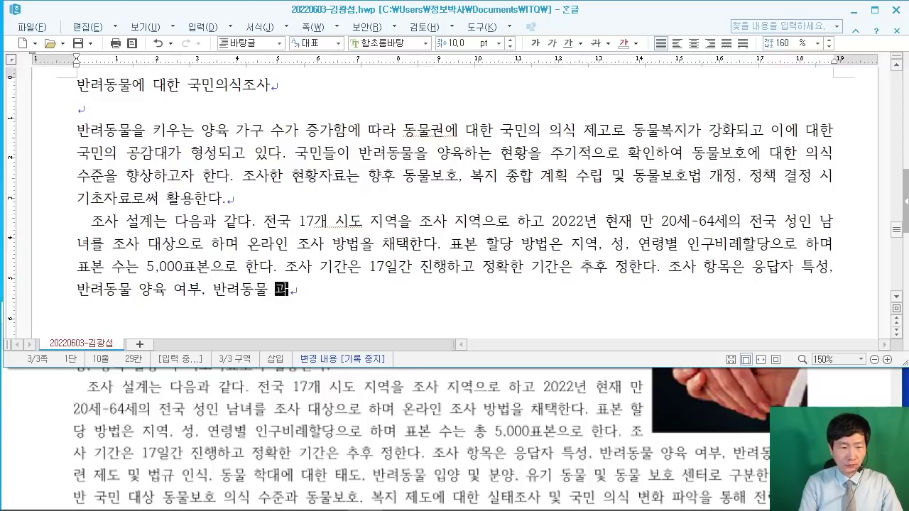
Step: Move the Acrobat window left, then continue typing '련 제도 및 법규 인식, 동물 학대'
{"action": "key", "text": "alt+Tab"}
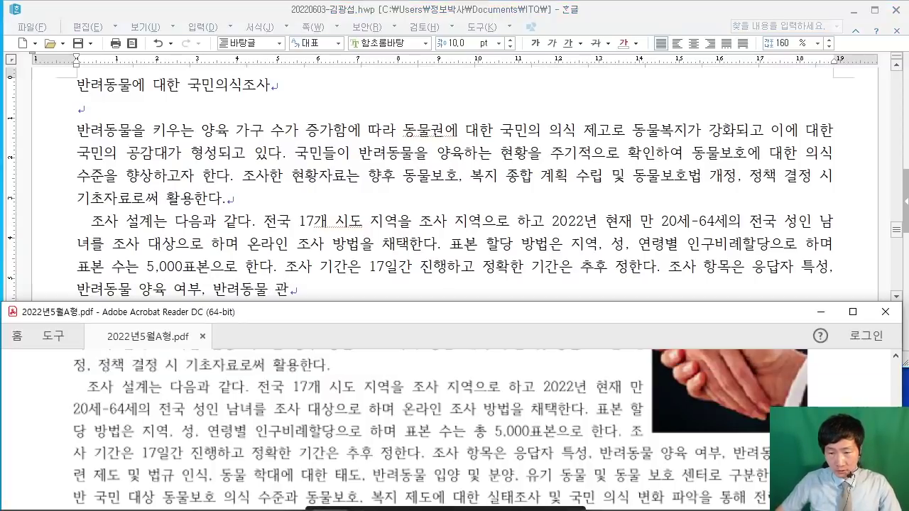
{"action": "left_click_drag", "start_coordinate": [765, 319], "coordinate": [701, 323]}
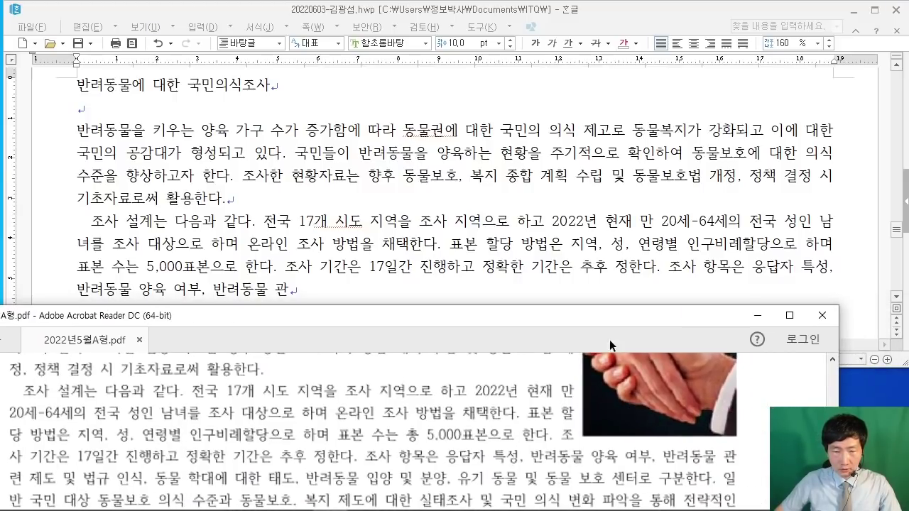
{"action": "left_click_drag", "start_coordinate": [602, 322], "coordinate": [614, 323]}
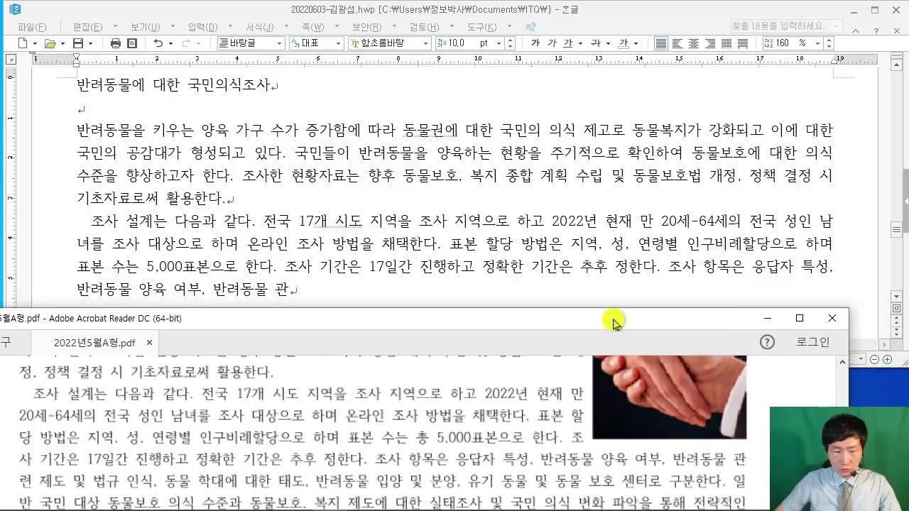
{"action": "left_click", "coordinate": [432, 297]}
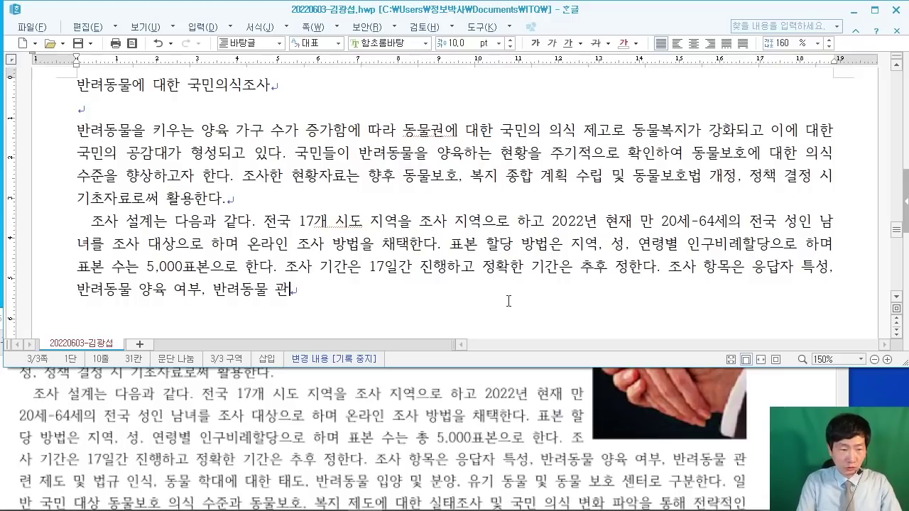
{"action": "type", "text": "련 제도 및 "}
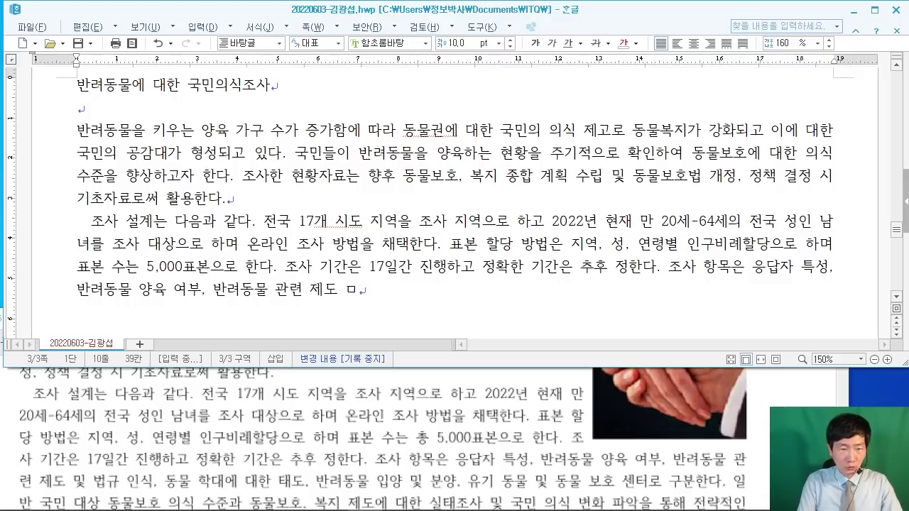
{"action": "type", "text": "법ㄱ규 인식, "}
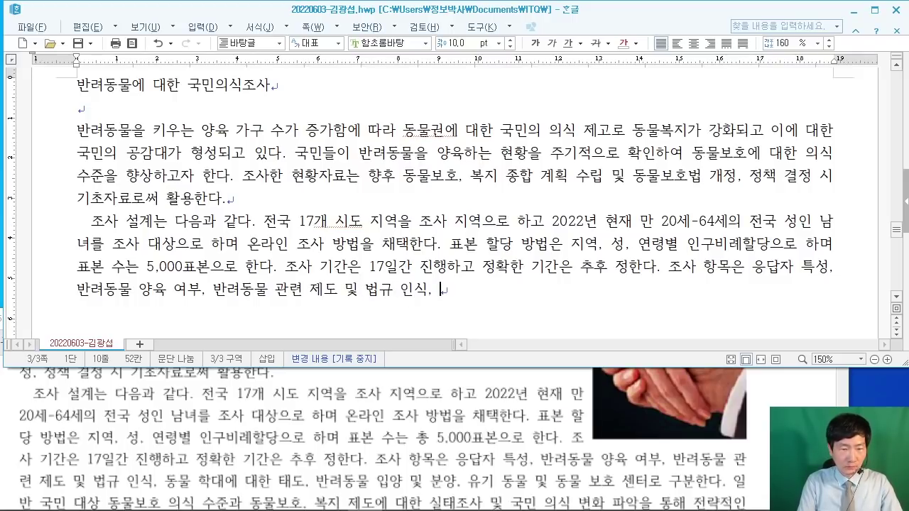
{"action": "type", "text": "동물 학대체 "}
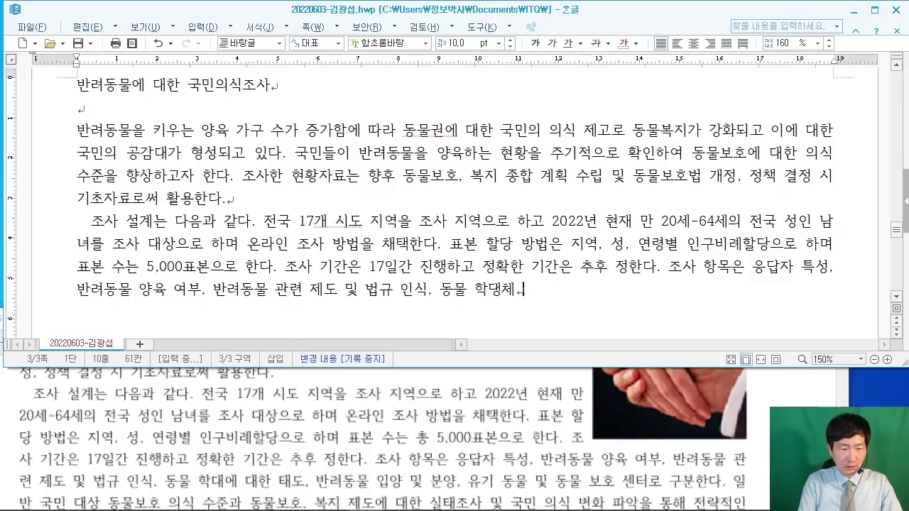
{"action": "key", "text": "BackSpace"}
{"action": "key", "text": "BackSpace"}
{"action": "type", "text": "에 대한 탠"}
Step: Type the survey items and 동물보호 의식 수준 text, up to '전략적인'
{"action": "key", "text": "BackSpace"}
{"action": "type", "text": "도, 반려"}
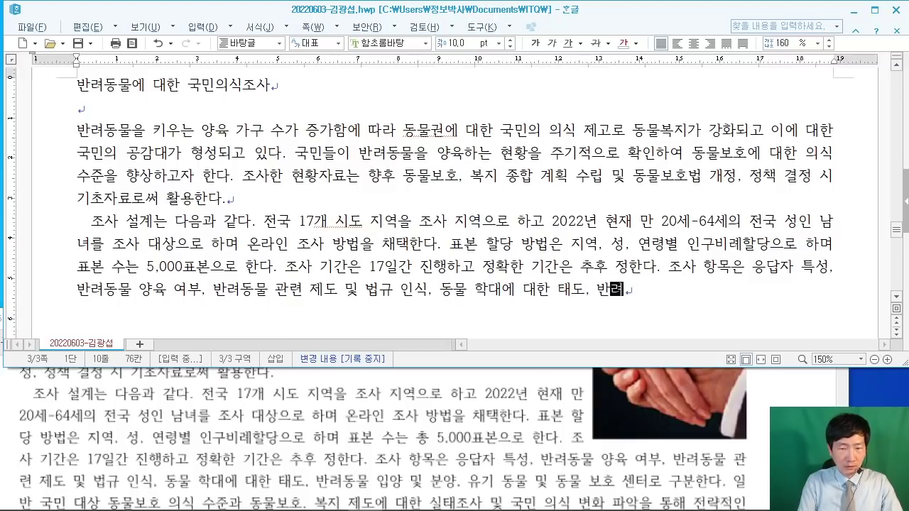
{"action": "type", "text": "동물 입"}
{"action": "type", "text": "양 및 분양"}
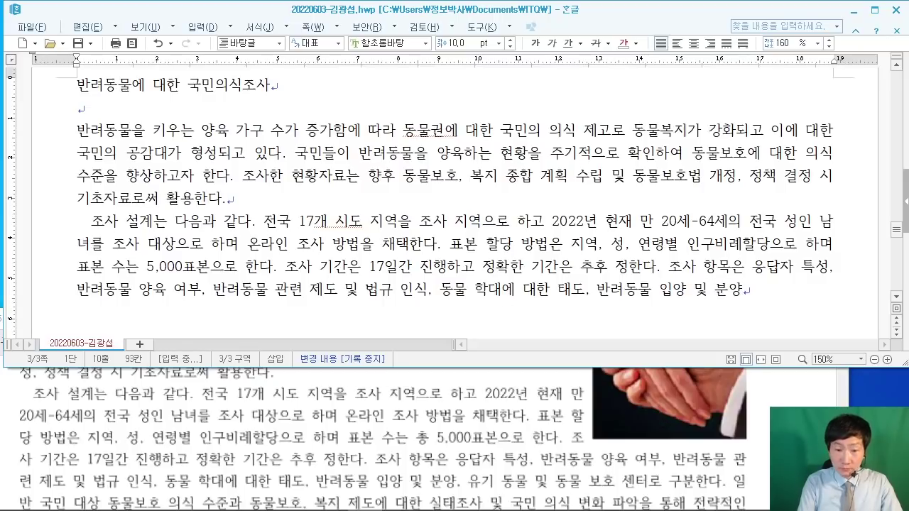
{"action": "type", "text": ", 유기 동"}
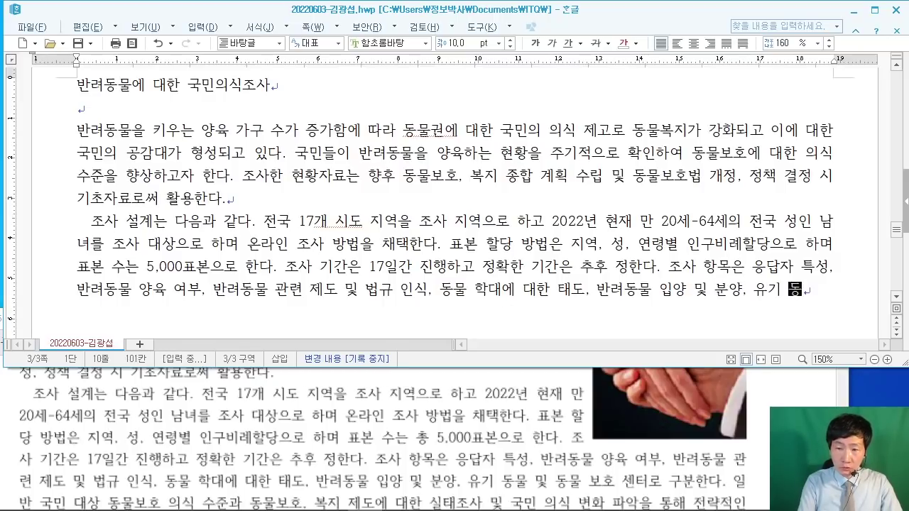
{"action": "type", "text": "물 및 동"}
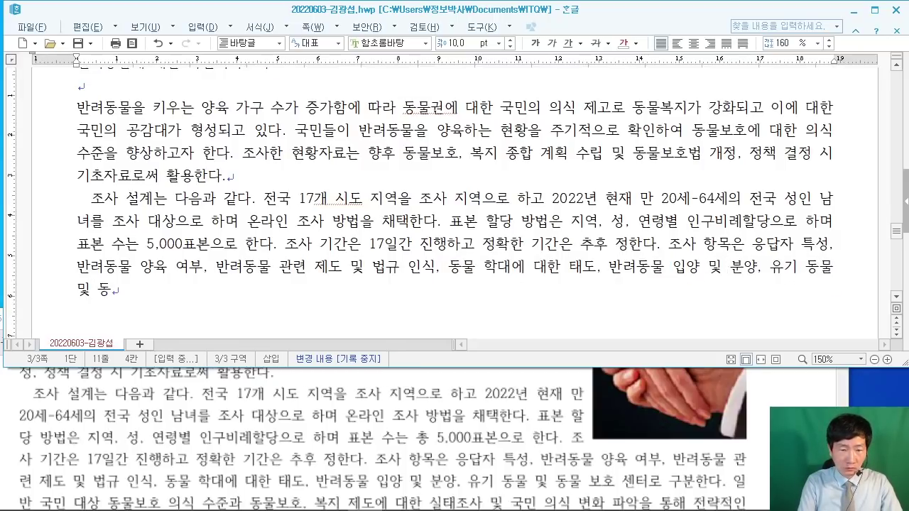
{"action": "type", "text": "물 보호 센"}
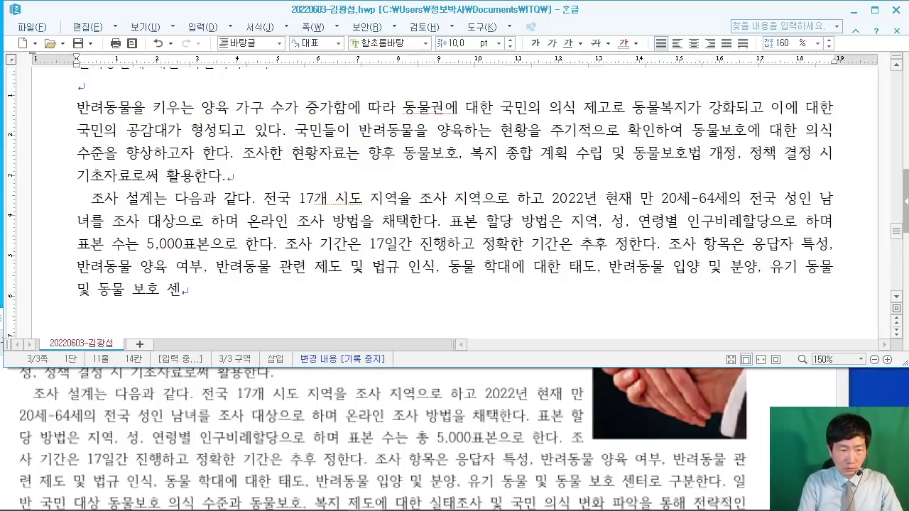
{"action": "type", "text": "터로 구분한다"}
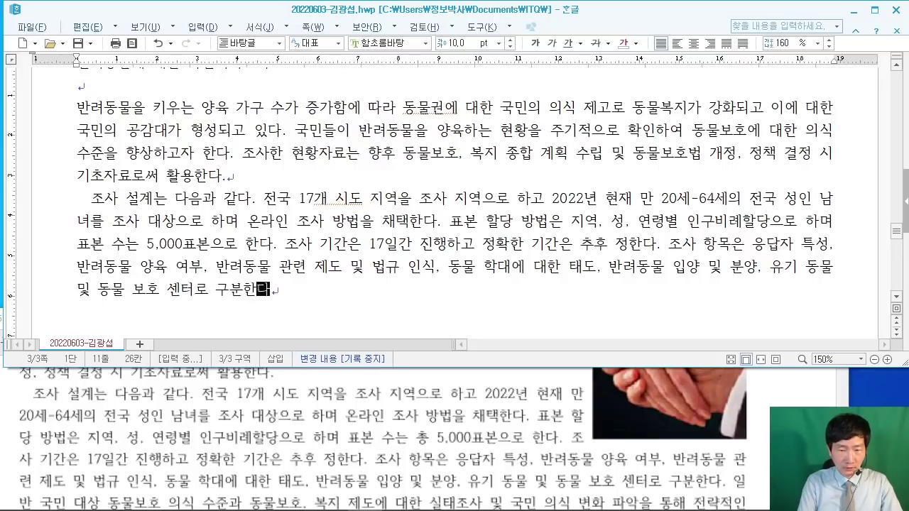
{"action": "type", "text": ". 일반 구"}
{"action": "type", "text": "민 "}
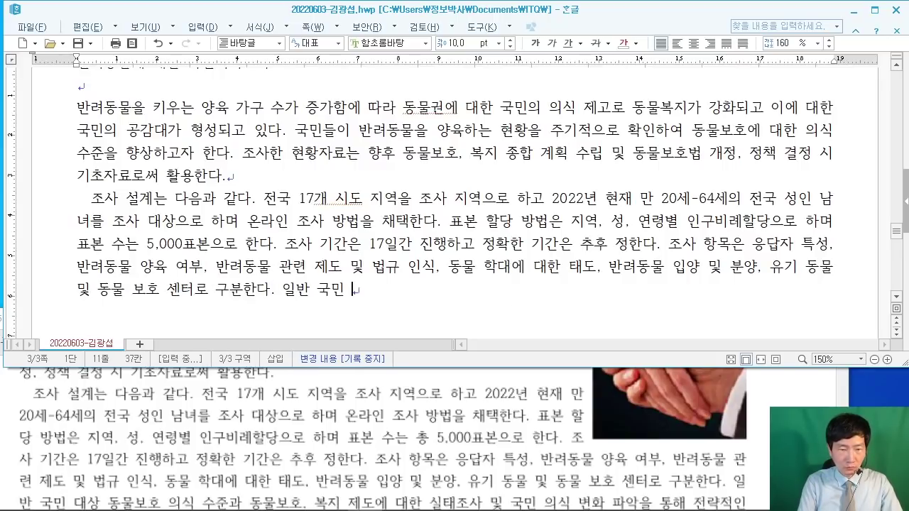
{"action": "type", "text": "대상 동물"}
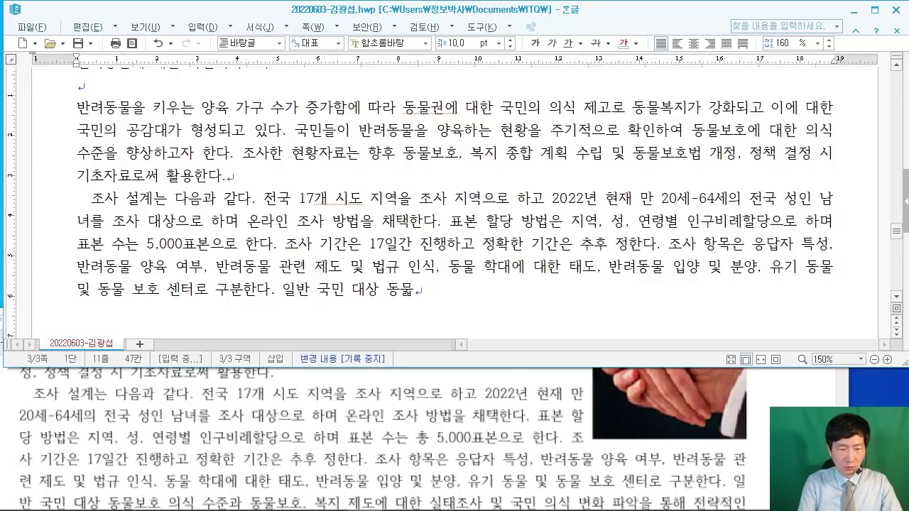
{"action": "type", "text": "보호 의식 ㅅ"}
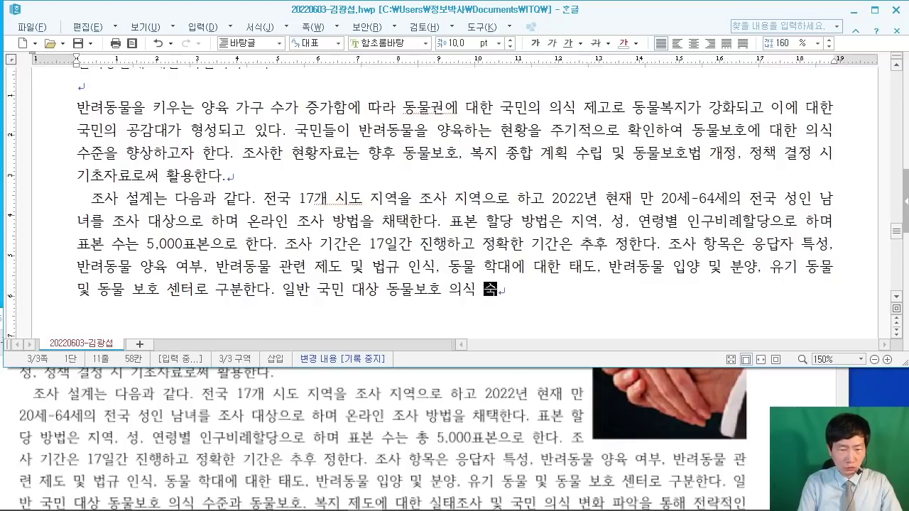
{"action": "type", "text": "준과 동무"}
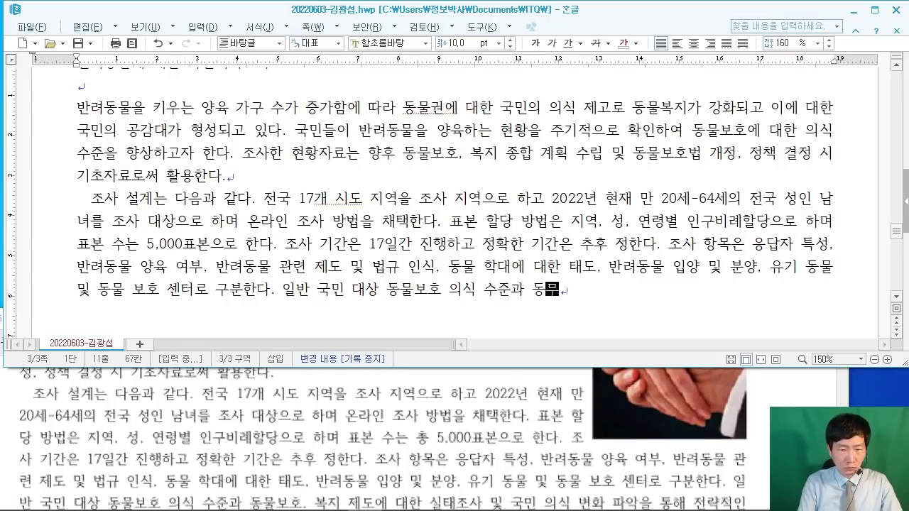
{"action": "type", "text": "물보호, 복지 "}
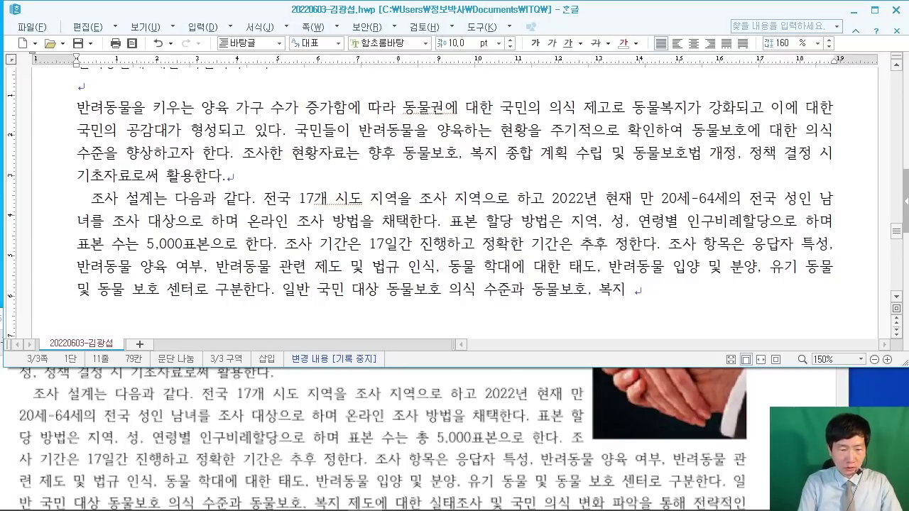
{"action": "type", "text": "제도에 대한 ㅅ"}
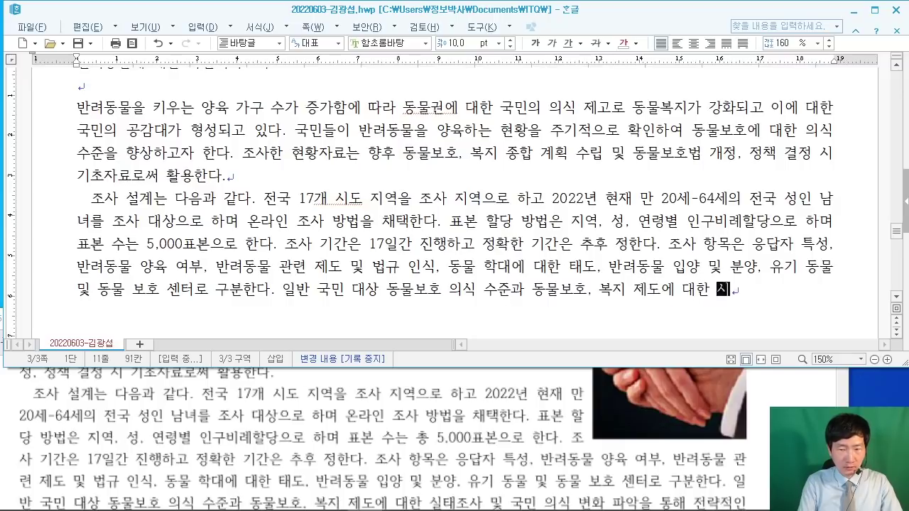
{"action": "type", "text": "실태조사 및 "}
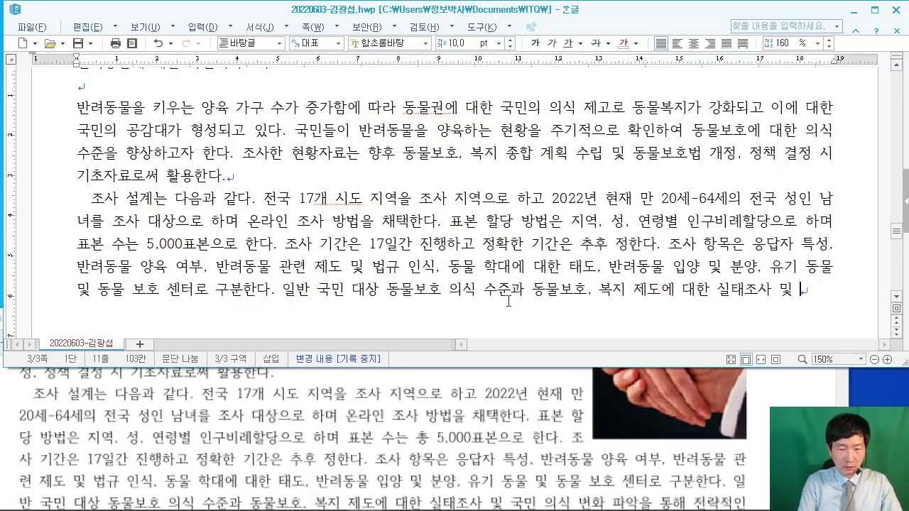
{"action": "type", "text": "국민 의식 ㅂ"}
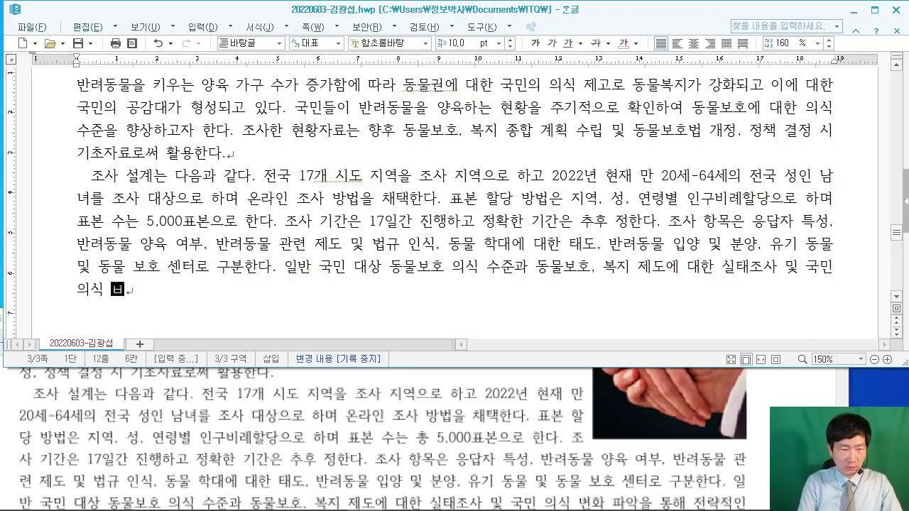
{"action": "type", "text": "변화 파악"}
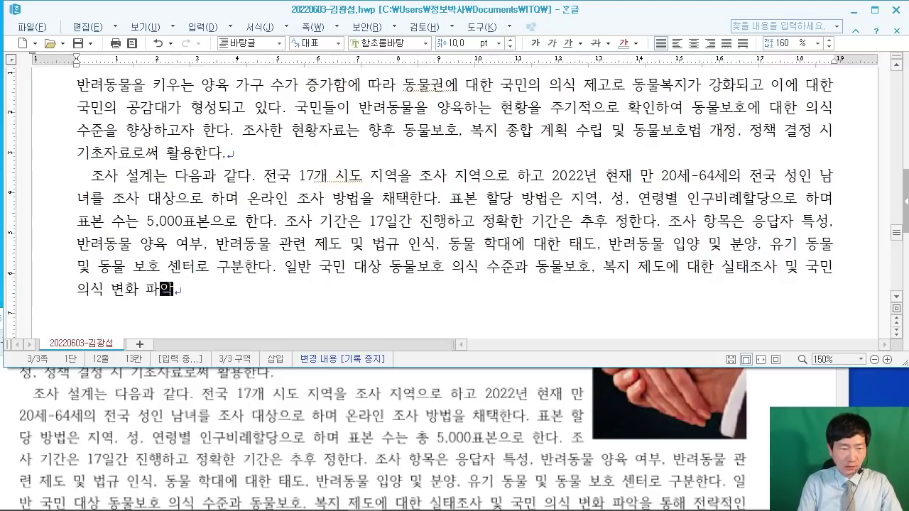
{"action": "type", "text": "을 통해 전라"}
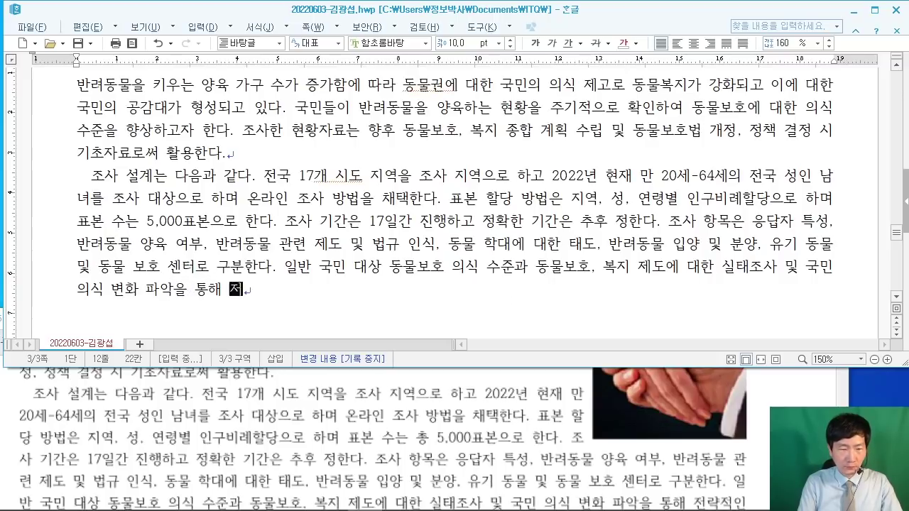
{"action": "key", "text": "BackSpace"}
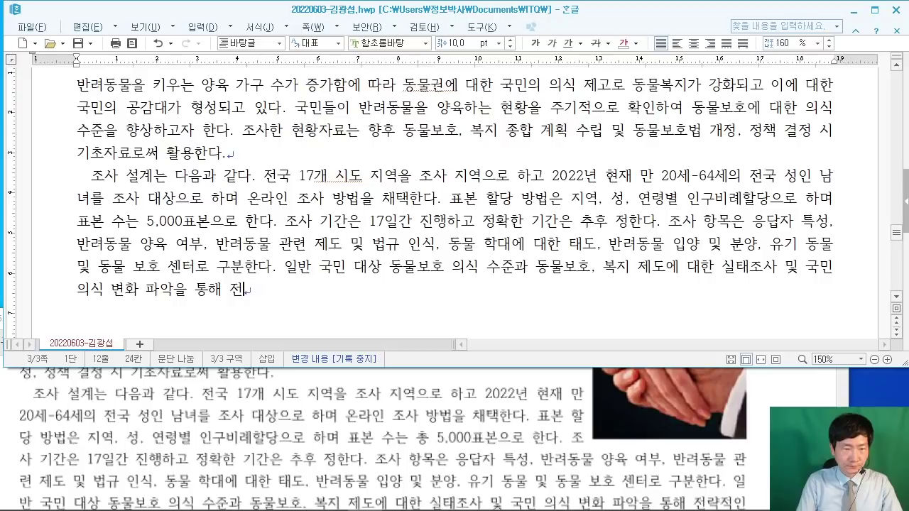
{"action": "type", "text": "략적인"}
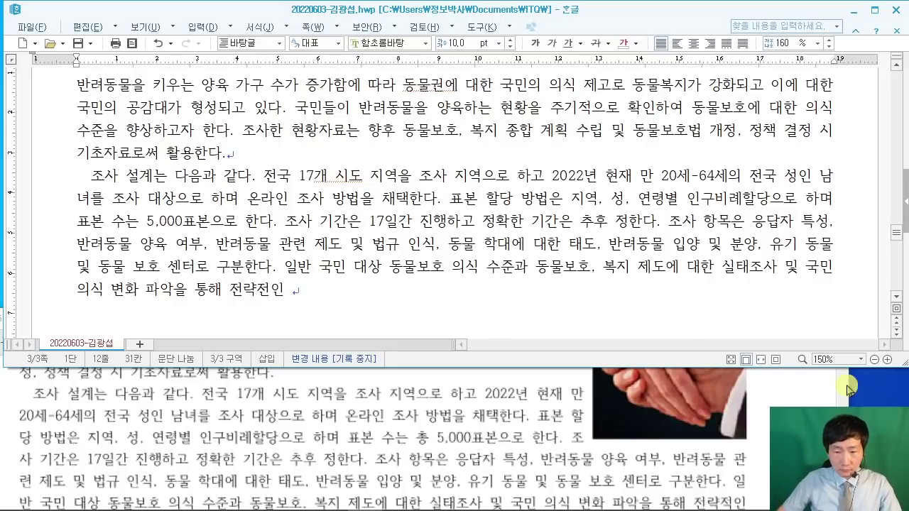
Step: Check the PDF, fix the typo, and end the paragraph with '전략적인 정책 방향을 수립한다.'
{"action": "key", "text": "alt+Tab"}
{"action": "scroll", "coordinate": [384, 433], "scroll_direction": "down", "scroll_amount": 2}
{"action": "left_click", "coordinate": [374, 299]}
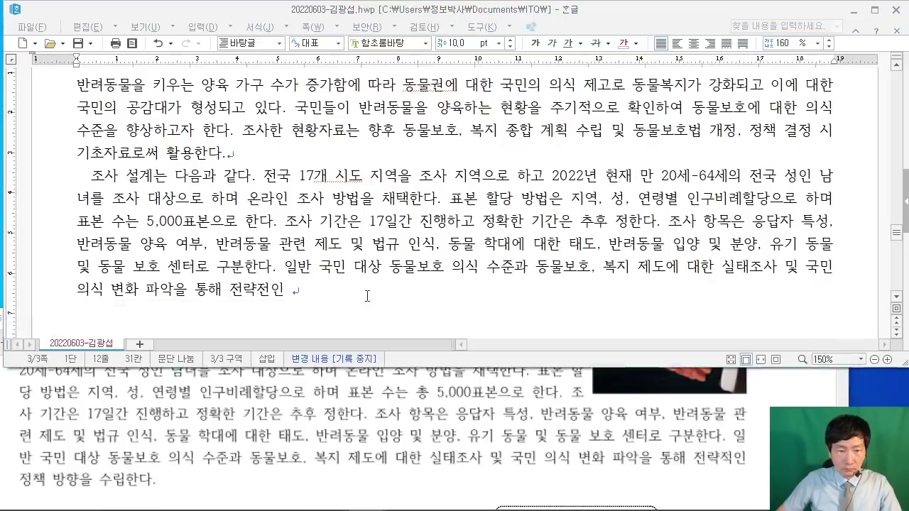
{"action": "type", "text": "정"}
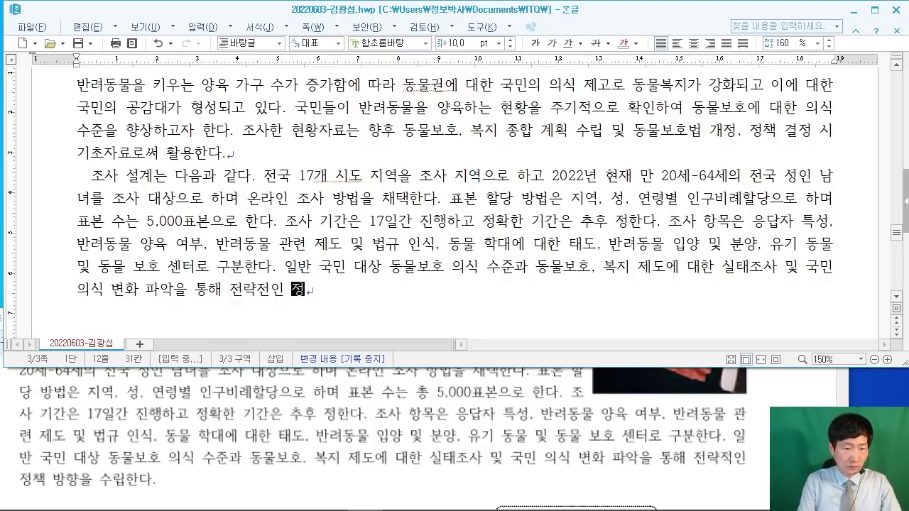
{"action": "key", "text": "BackSpace"}
{"action": "key", "text": "BackSpace"}
{"action": "key", "text": "BackSpace"}
{"action": "key", "text": "BackSpace"}
{"action": "type", "text": "적인 "}
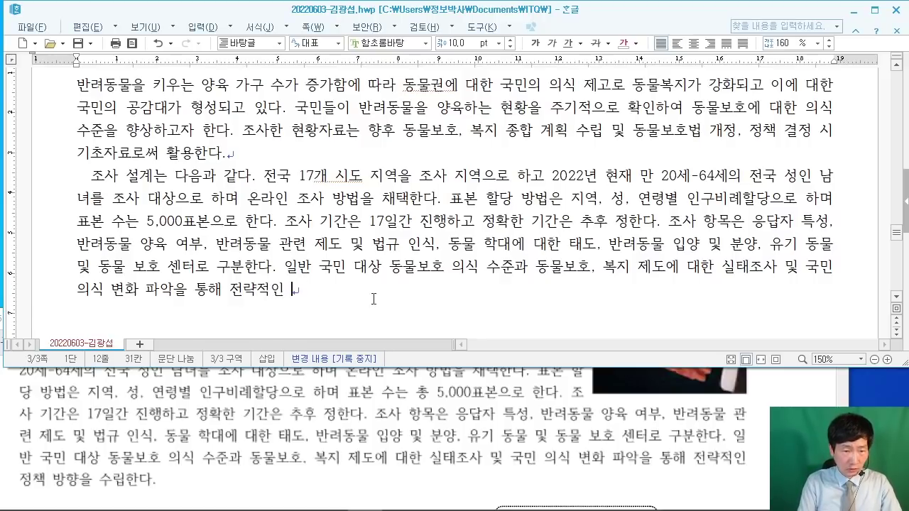
{"action": "type", "text": "정책 방"}
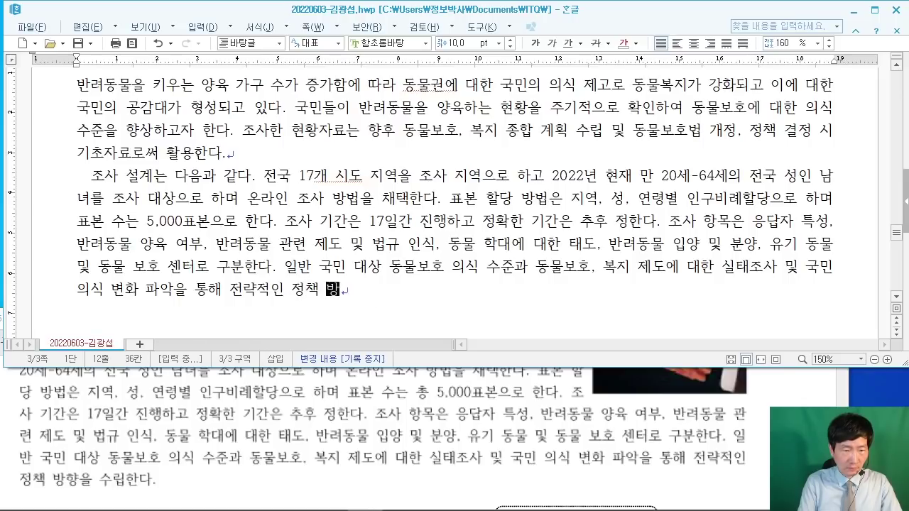
{"action": "type", "text": "향을 수립한다."}
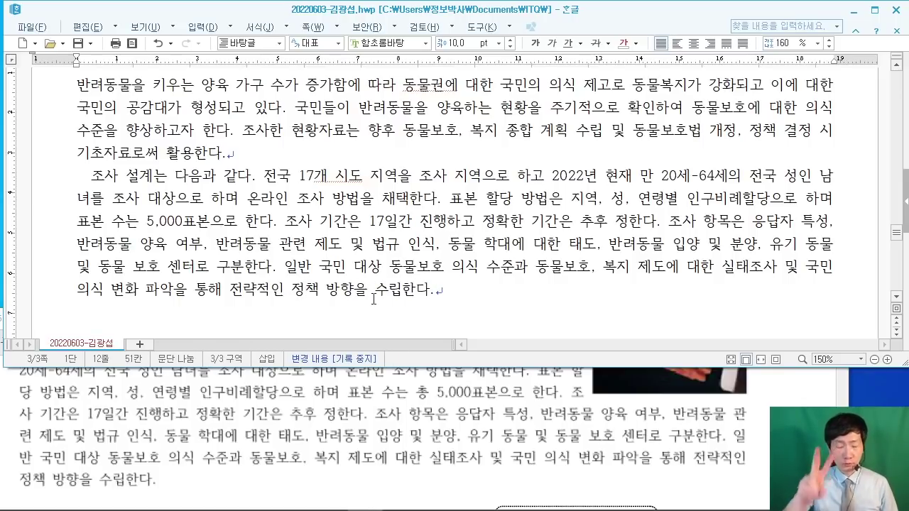
{"action": "key", "text": "Return"}
{"action": "key", "text": "Return"}
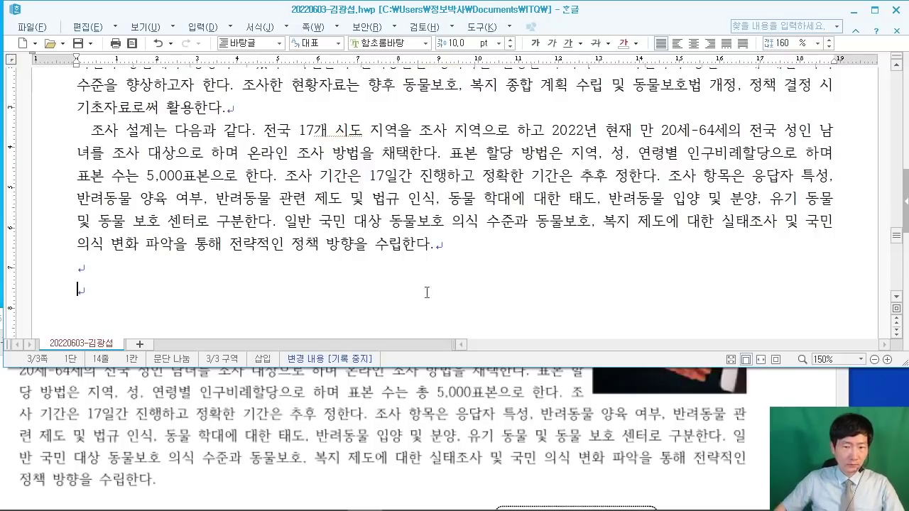
Step: Insert a ♠ symbol via ㅁ and F9, then type '동물등록제의 인지도 및 등록현황'
{"action": "left_click", "coordinate": [762, 415]}
{"action": "scroll", "coordinate": [761, 406], "scroll_direction": "down", "scroll_amount": 3}
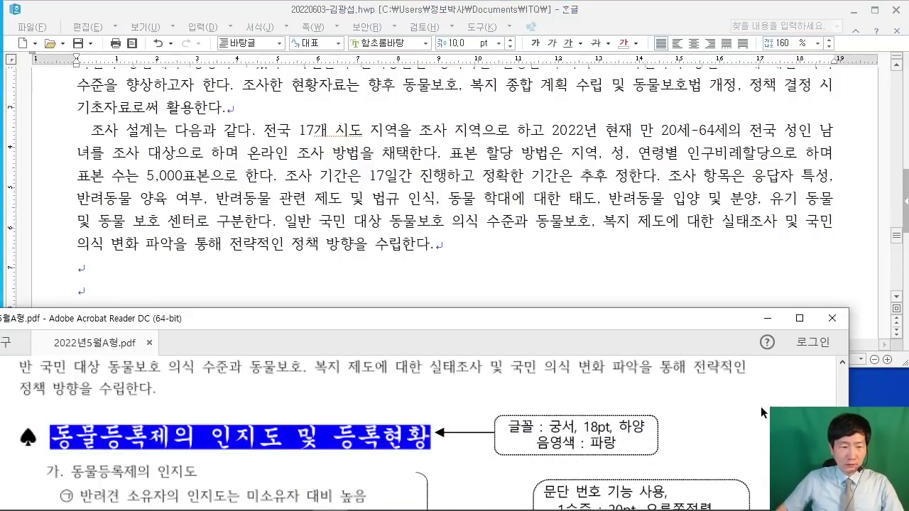
{"action": "scroll", "coordinate": [760, 406], "scroll_direction": "down", "scroll_amount": 3}
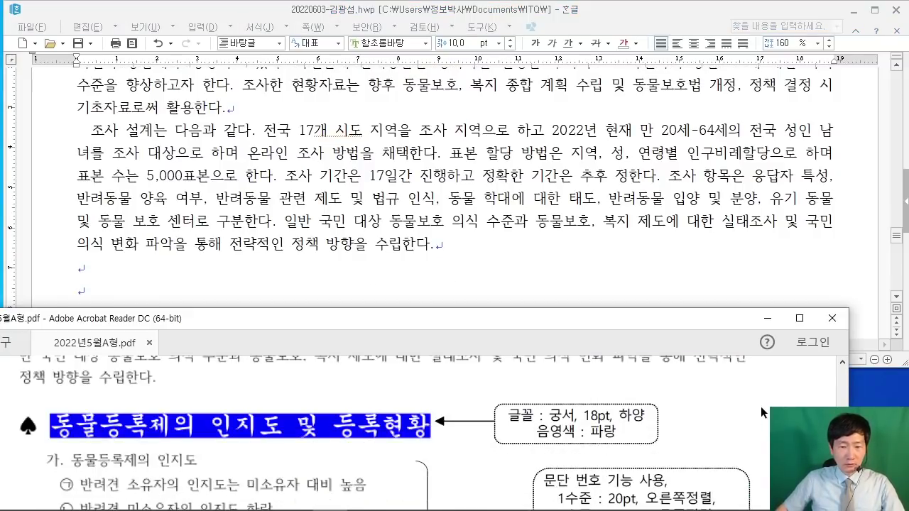
{"action": "left_click", "coordinate": [131, 284]}
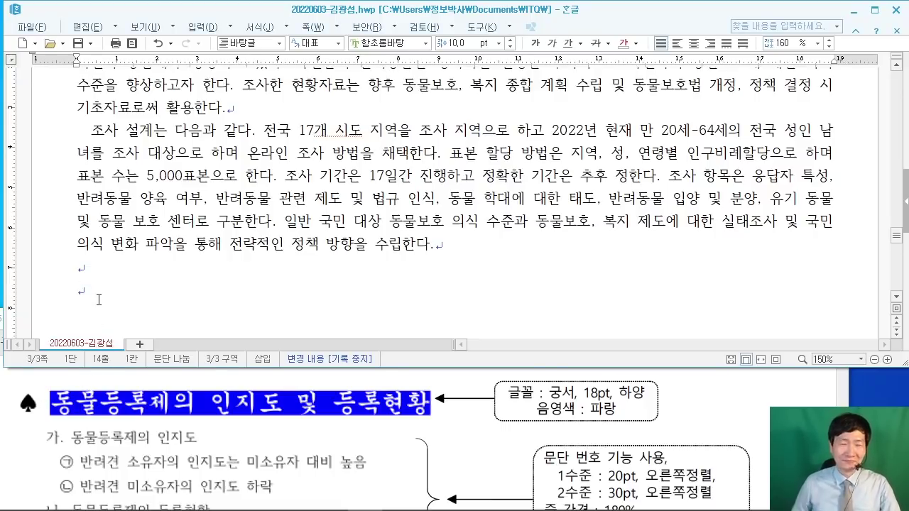
{"action": "type", "text": "ㅁ"}
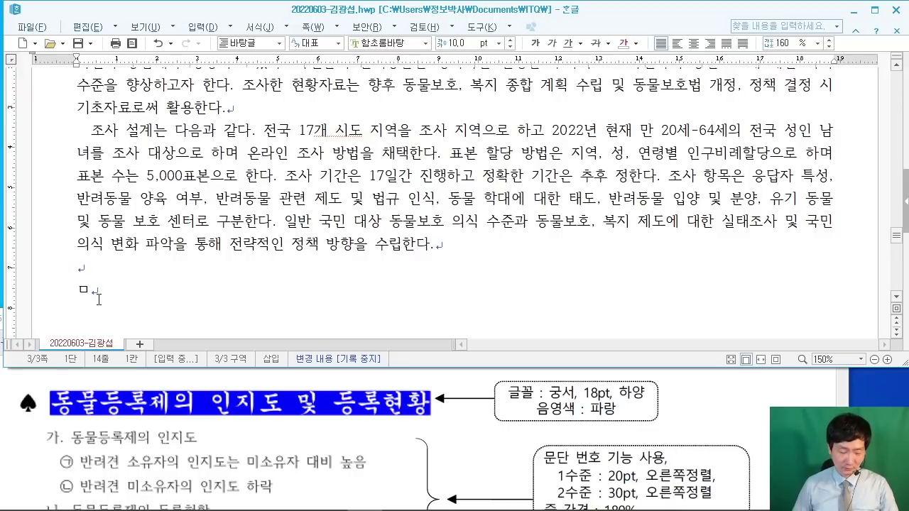
{"action": "key", "text": "F9"}
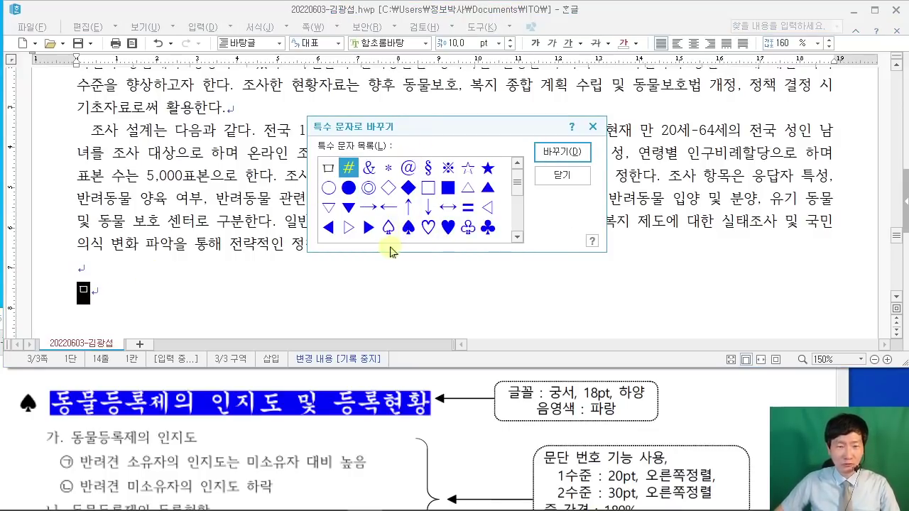
{"action": "left_click", "coordinate": [408, 227]}
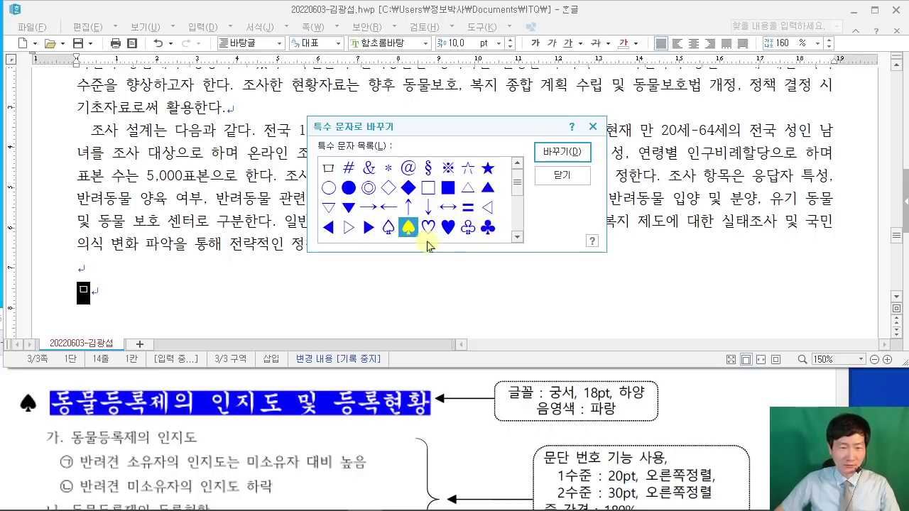
{"action": "left_click", "coordinate": [560, 156]}
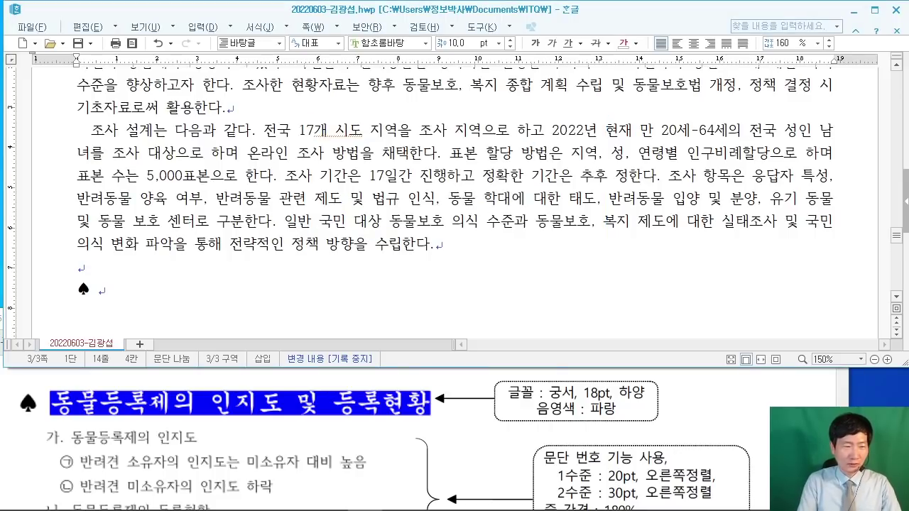
{"action": "type", "text": "동물드"}
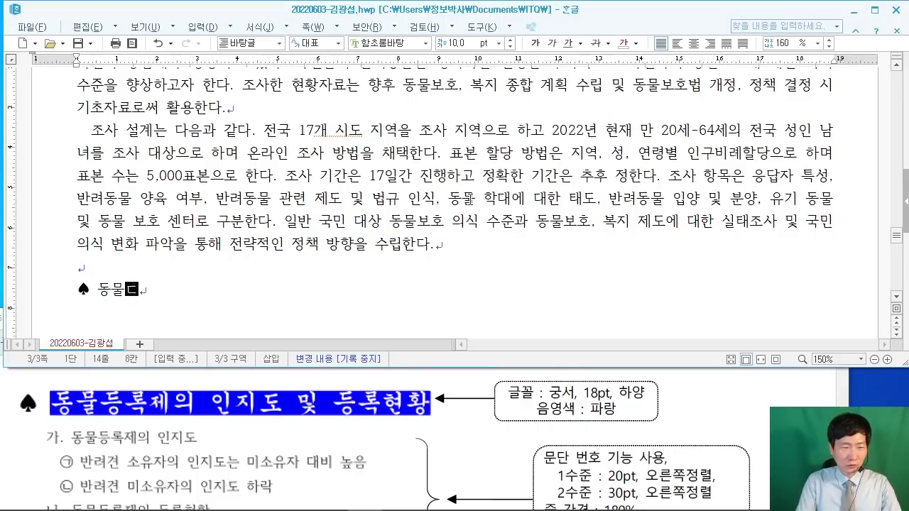
{"action": "type", "text": "록제의 이"}
{"action": "type", "text": "ㄴ지"}
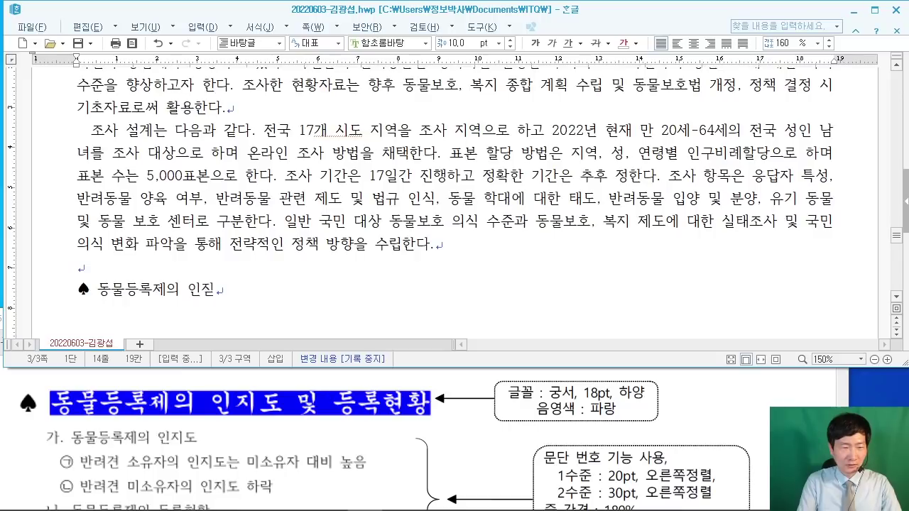
{"action": "type", "text": "도 및 등록ㅎ"}
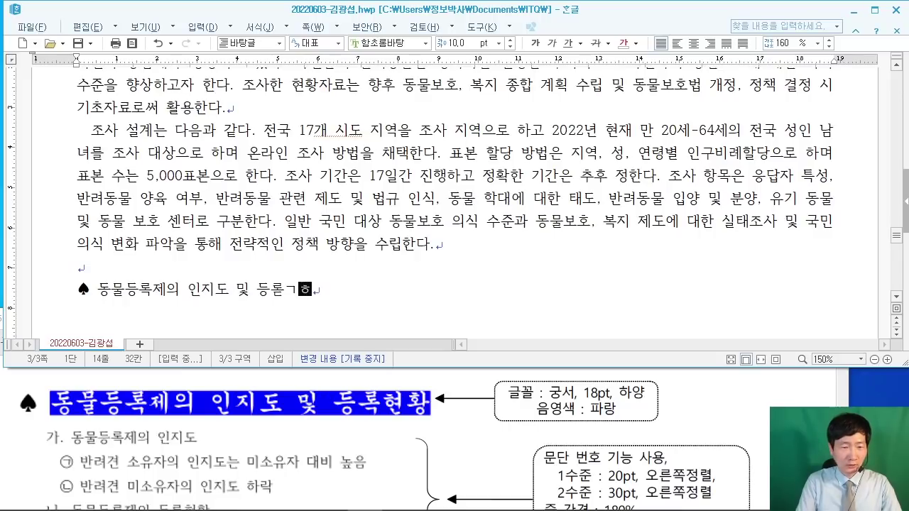
{"action": "type", "text": "ㅕㄴ황"}
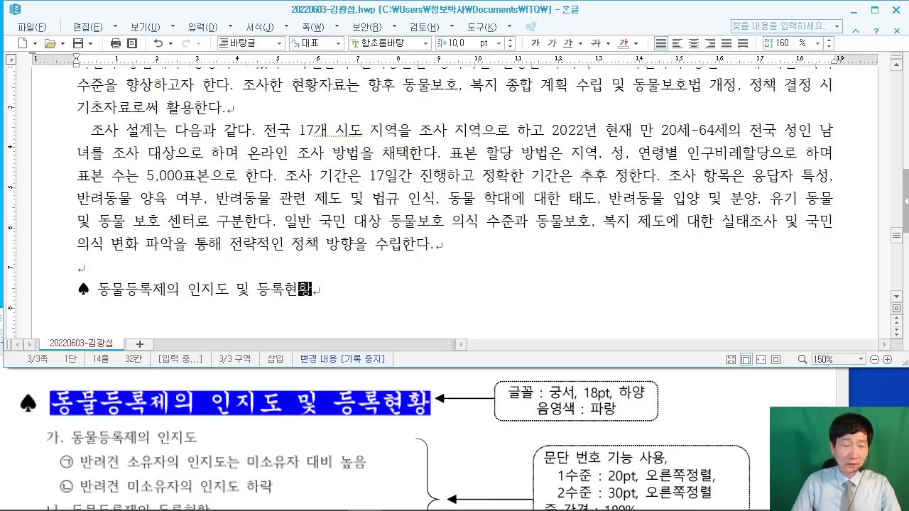
Step: Type the awareness lines: 동물등록제의 인지도, 소유자 인지도 높음, 미소유자 인지도 하락
{"action": "key", "text": "Return"}
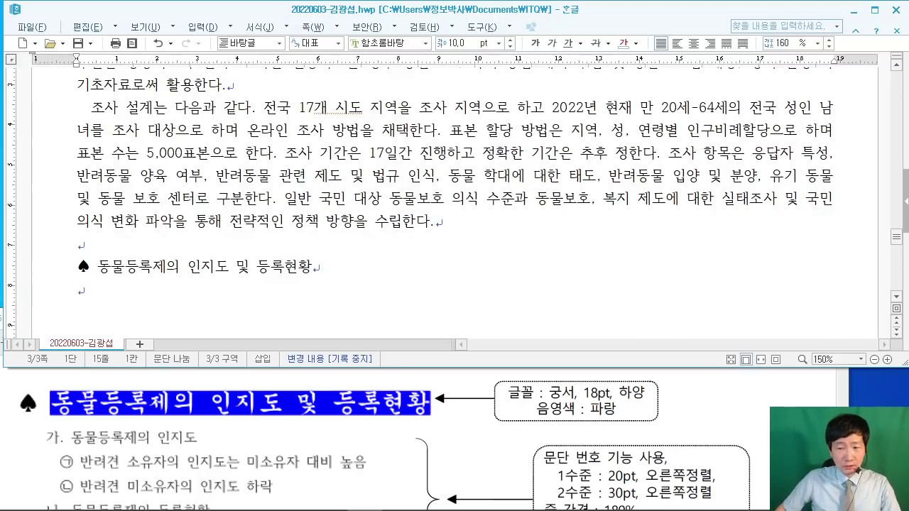
{"action": "key", "text": "alt+Tab"}
{"action": "scroll", "coordinate": [385, 432], "scroll_direction": "down", "scroll_amount": 1}
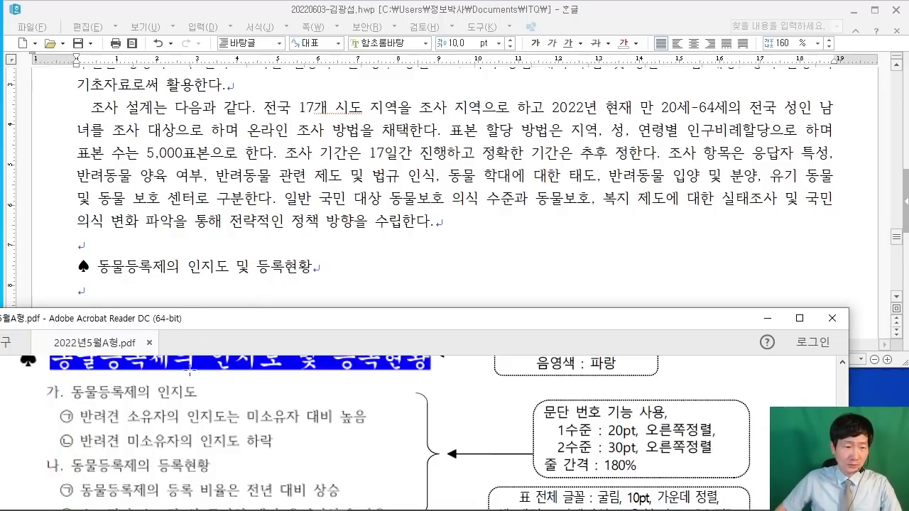
{"action": "left_click", "coordinate": [156, 289]}
{"action": "scroll", "coordinate": [191, 409], "scroll_direction": "down", "scroll_amount": 1}
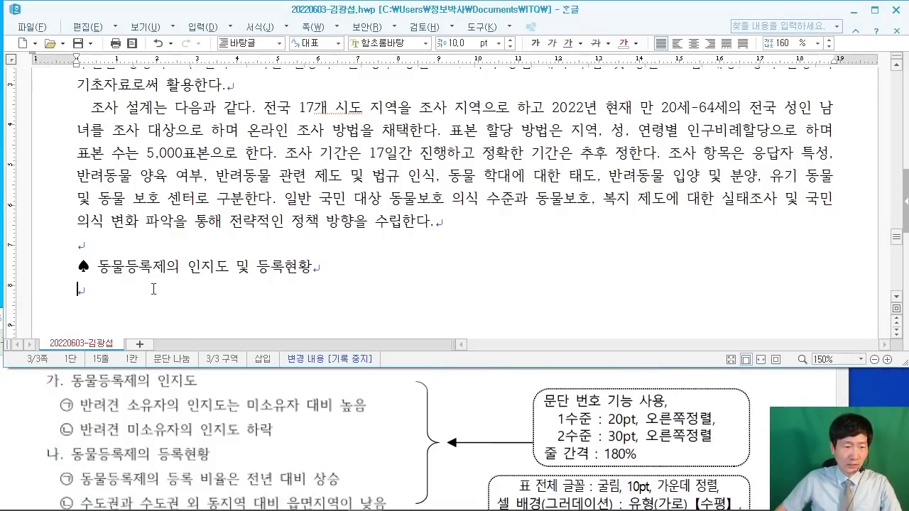
{"action": "type", "text": "동물"}
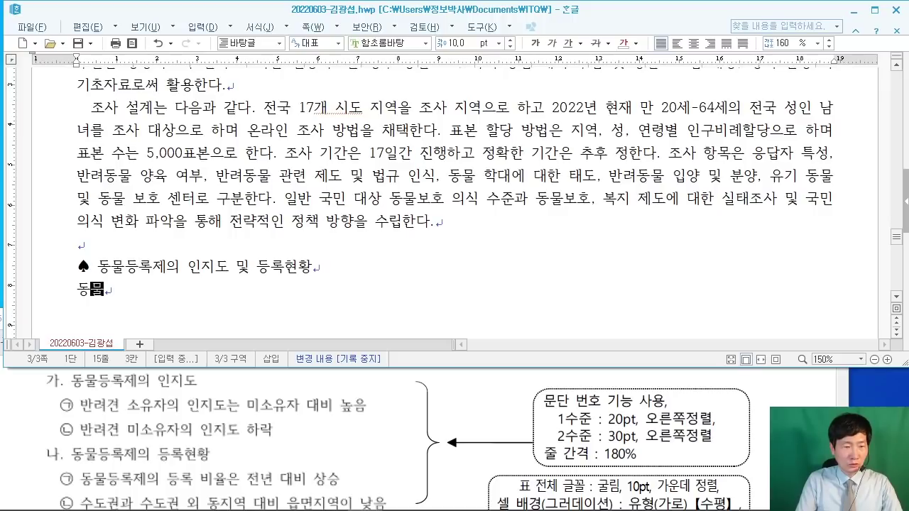
{"action": "type", "text": "등록제의 인지도"}
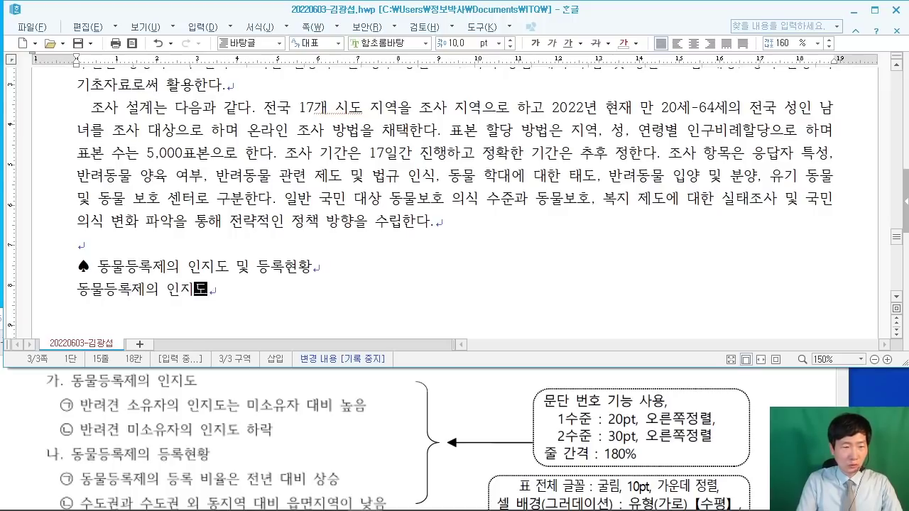
{"action": "key", "text": "Return"}
{"action": "type", "text": "바"}
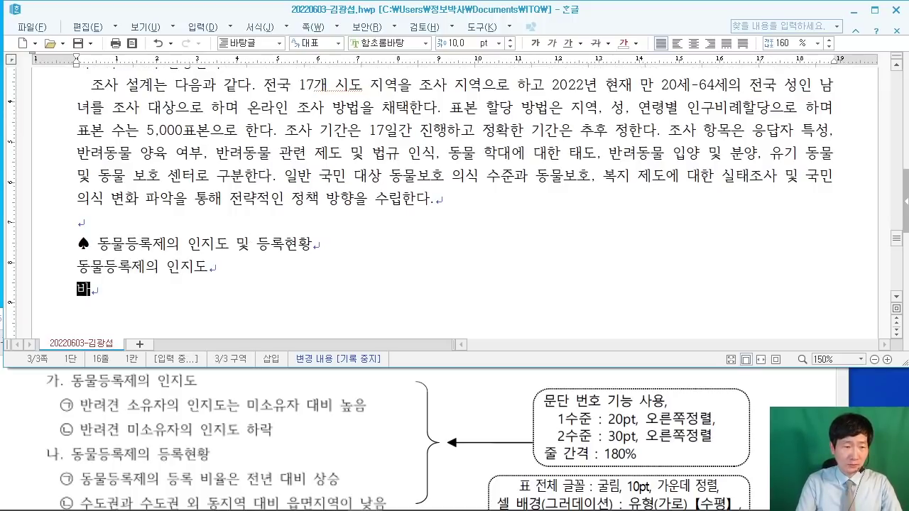
{"action": "type", "text": "ㄴ려견 소유"}
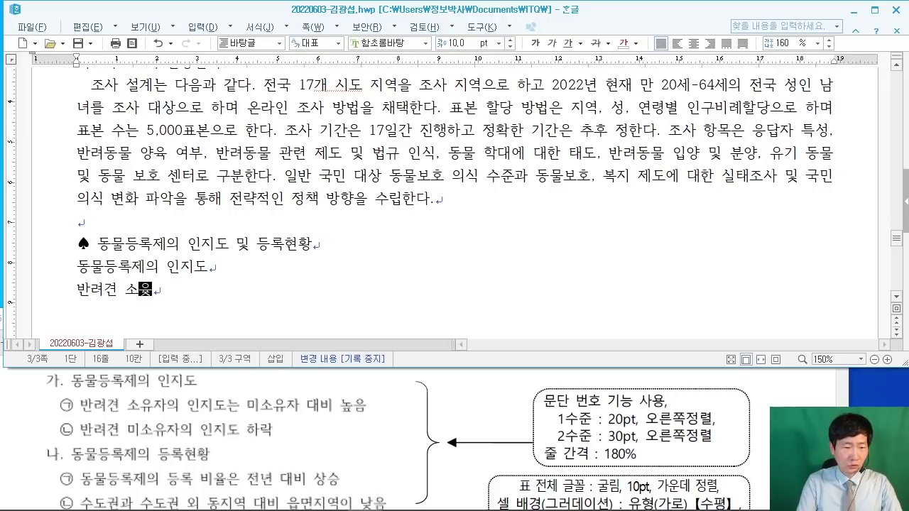
{"action": "type", "text": "자의 인지도는 미"}
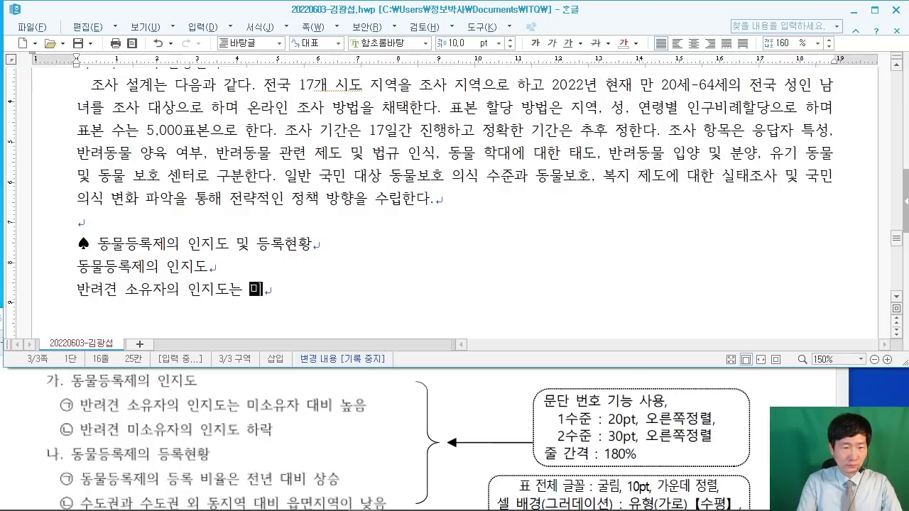
{"action": "type", "text": "소유자 대비 높"}
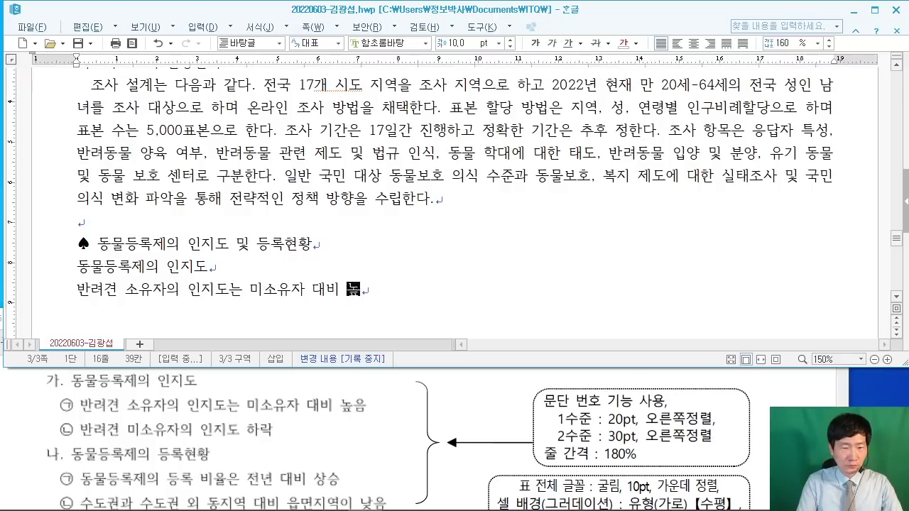
{"action": "type", "text": "음"}
{"action": "key", "text": "Return"}
{"action": "type", "text": "반려견 "}
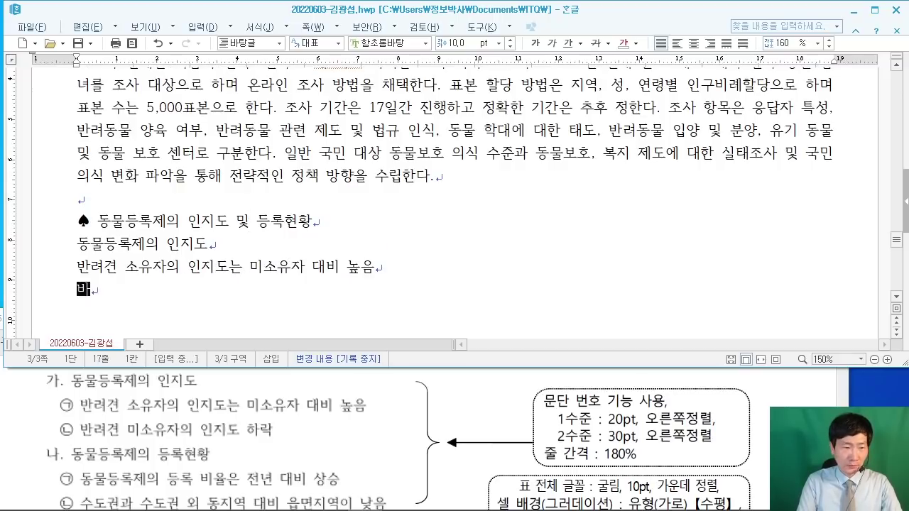
{"action": "type", "text": "미소"}
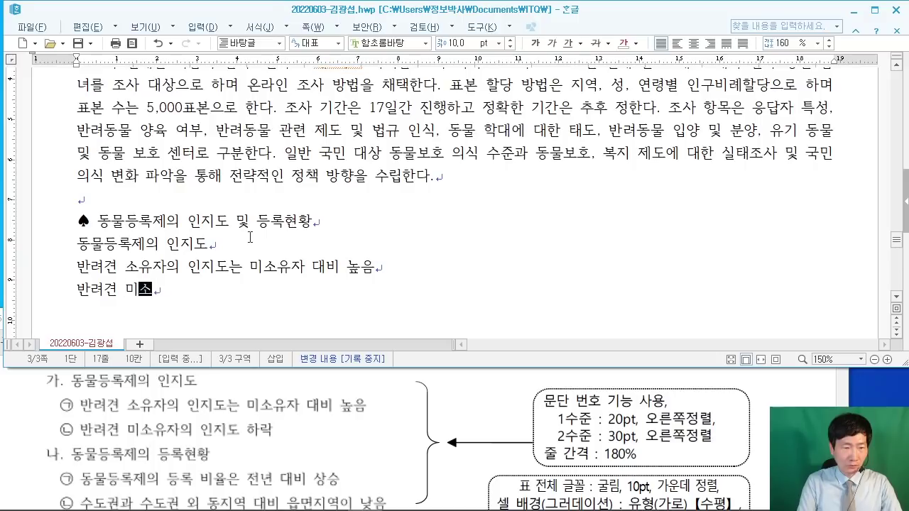
{"action": "type", "text": "유자의 인지도 하락"}
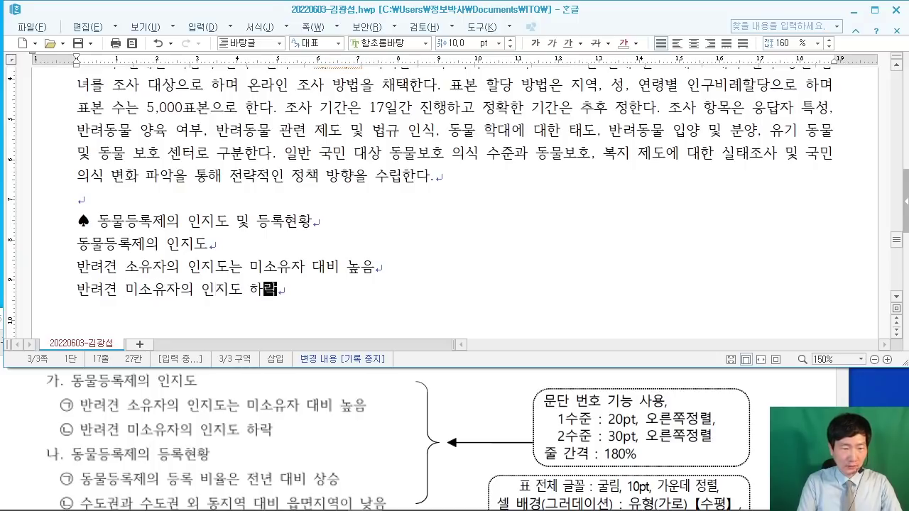
{"action": "key", "text": "Return"}
Step: Type the 등록현황 lines through '읍면지역이 낮음' and add empty paragraphs below
{"action": "type", "text": "동ㅁ"}
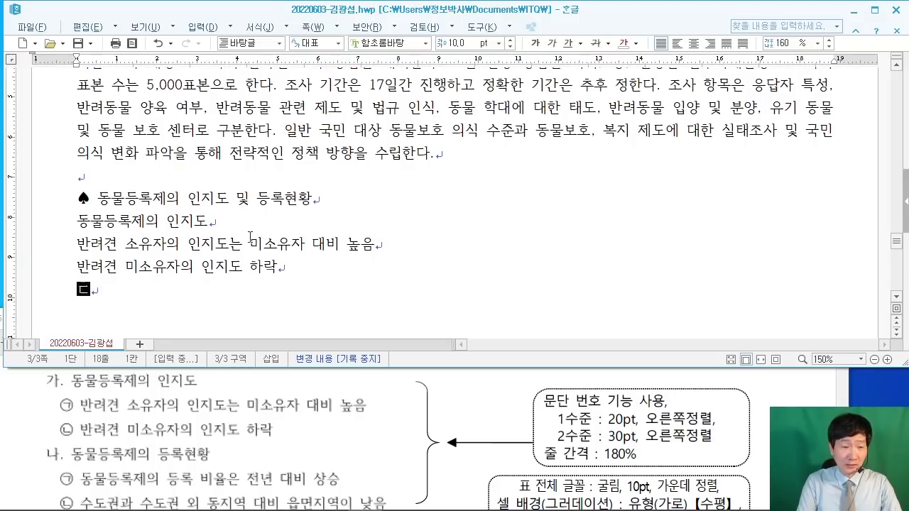
{"action": "type", "text": "물등록제의 ㄷ"}
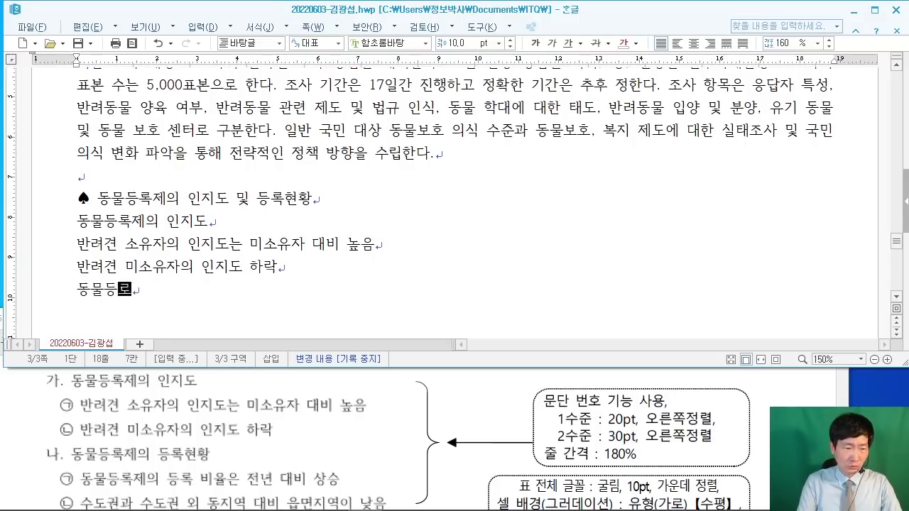
{"action": "type", "text": "등록현황"}
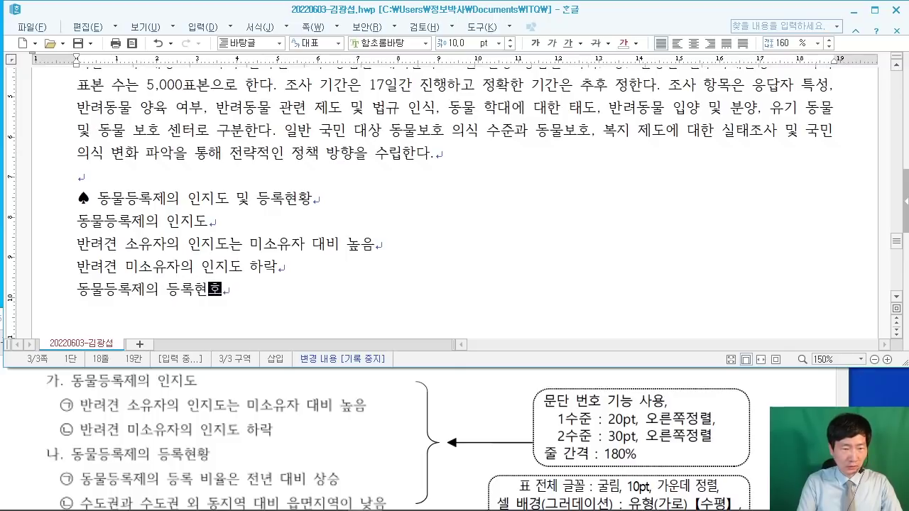
{"action": "key", "text": "Return"}
{"action": "type", "text": "동무"}
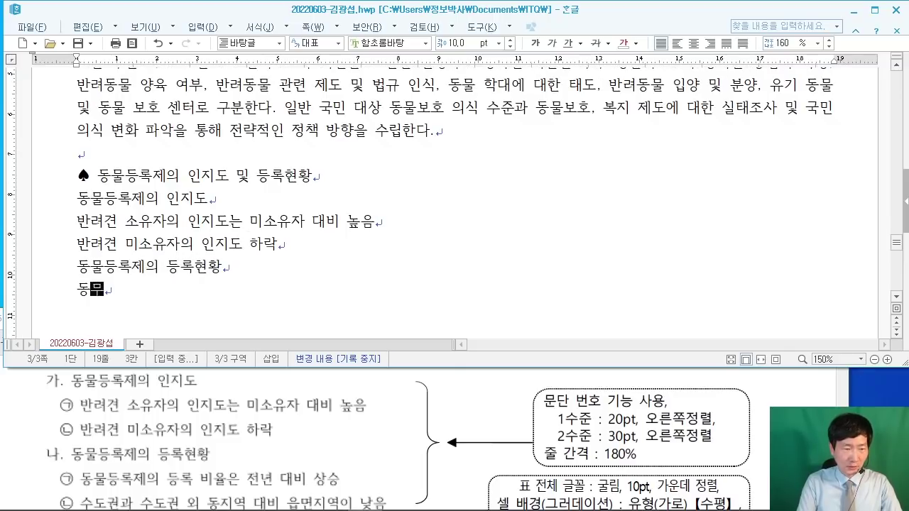
{"action": "type", "text": "등록제의 드"}
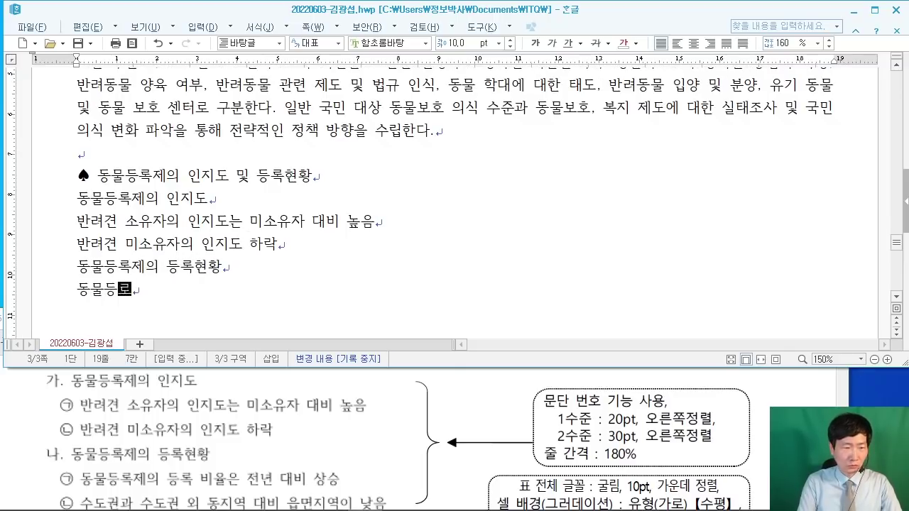
{"action": "type", "text": "등록 비"}
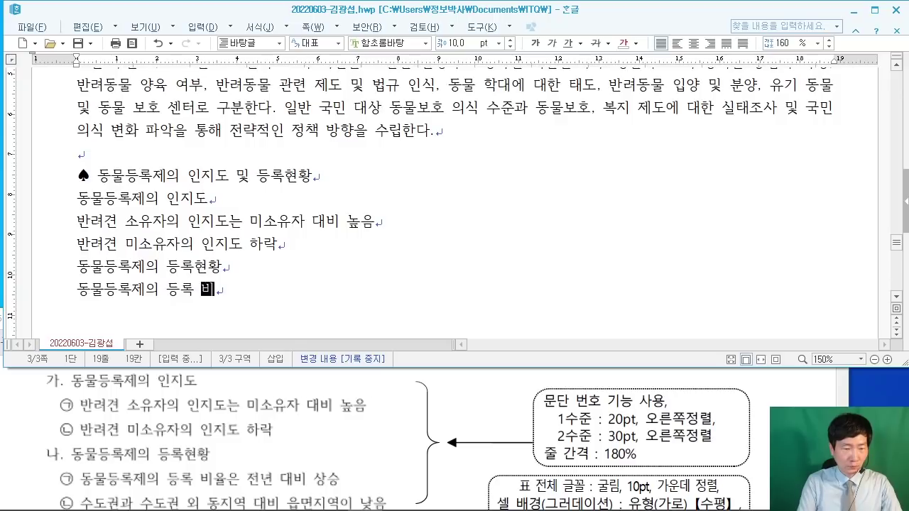
{"action": "type", "text": "율ㅇ은 전년 "}
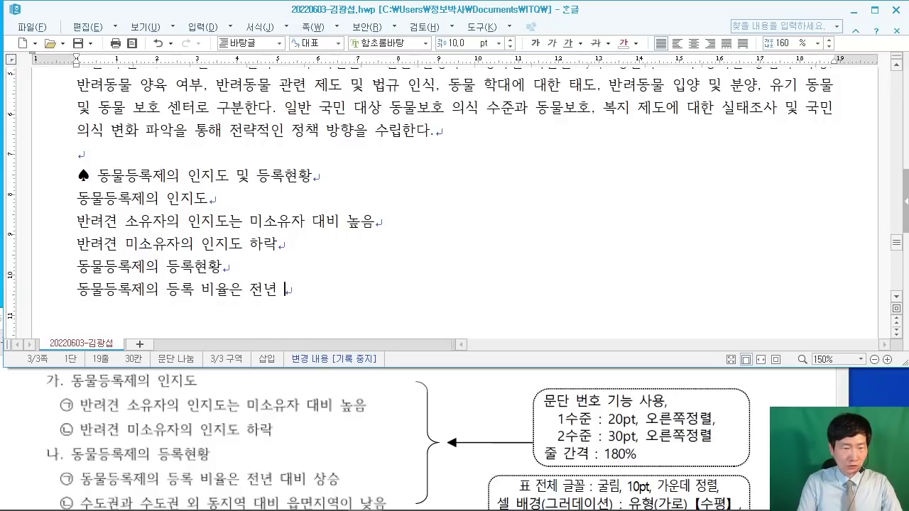
{"action": "type", "text": "대비 상승"}
{"action": "key", "text": "Return"}
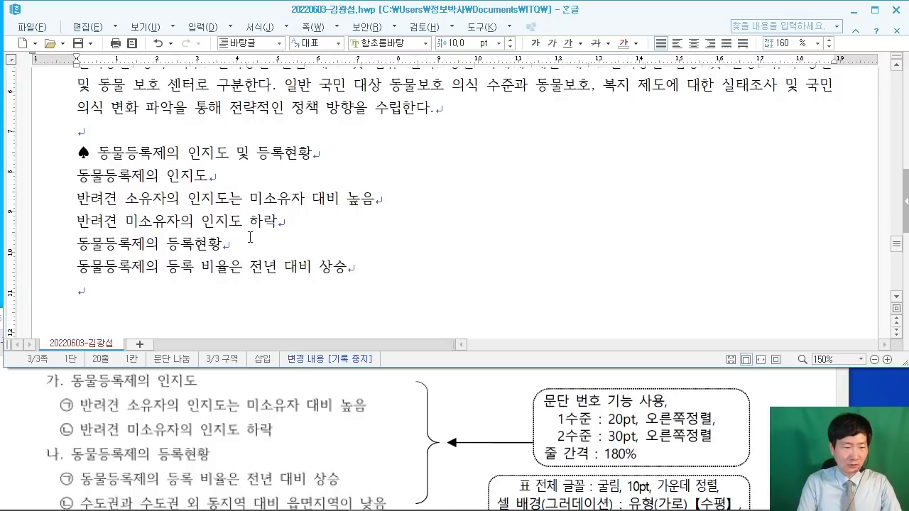
{"action": "type", "text": "수도"}
{"action": "type", "text": "권과 수도권 "}
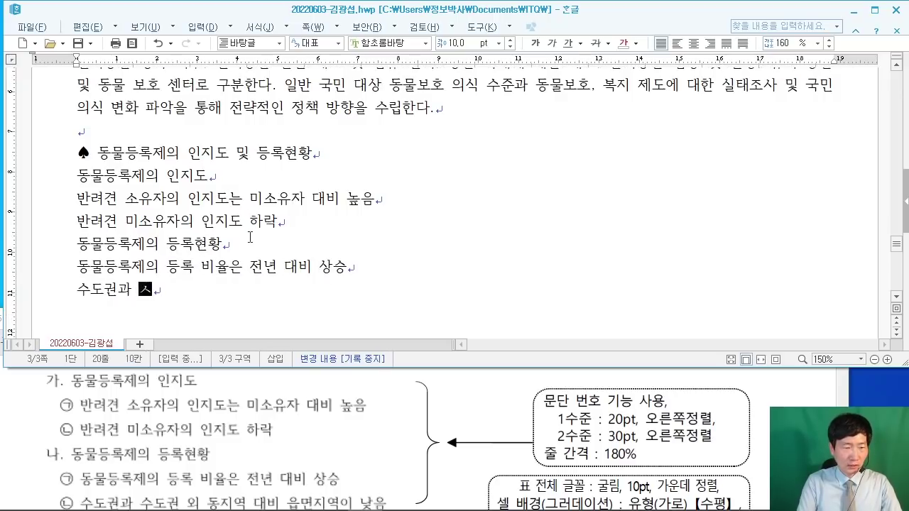
{"action": "type", "text": "외 "}
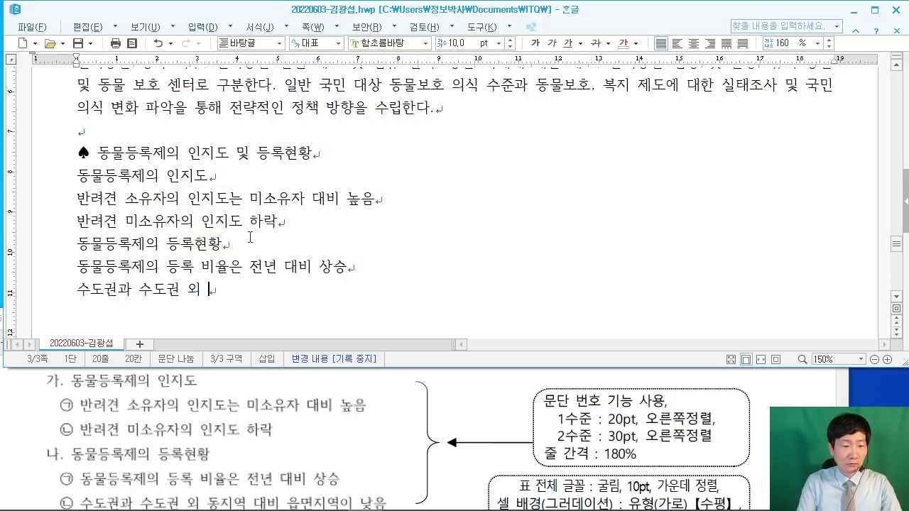
{"action": "type", "text": "동지역 대비 "}
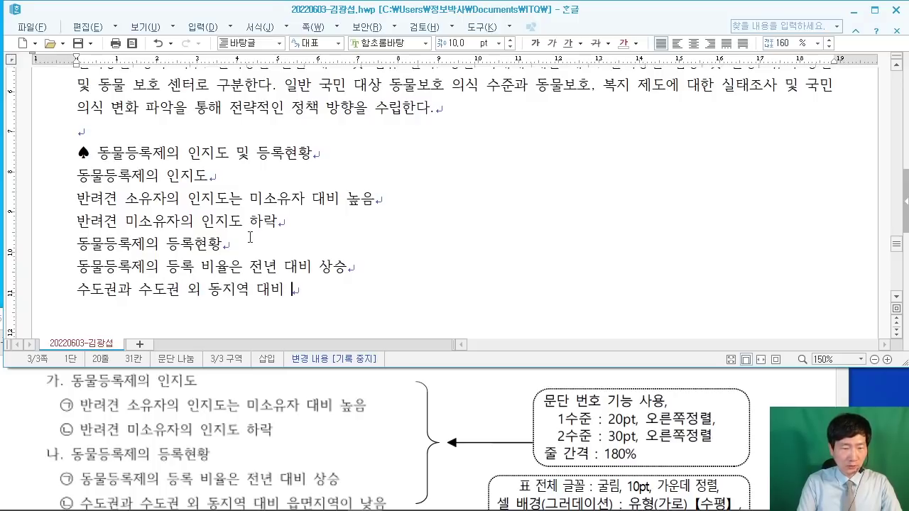
{"action": "type", "text": "읍면지"}
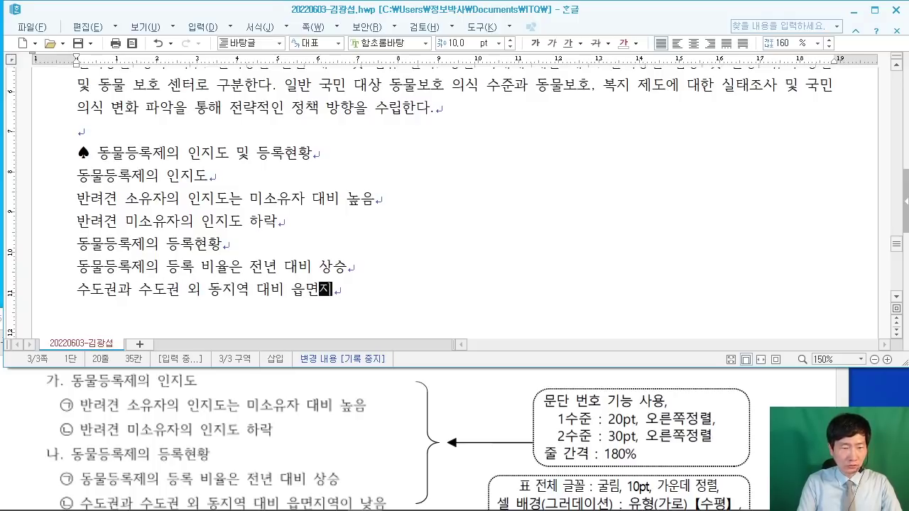
{"action": "type", "text": "역이 낮"}
{"action": "key", "text": "BackSpace"}
{"action": "key", "text": "BackSpace"}
{"action": "key", "text": "BackSpace"}
{"action": "key", "text": "BackSpace"}
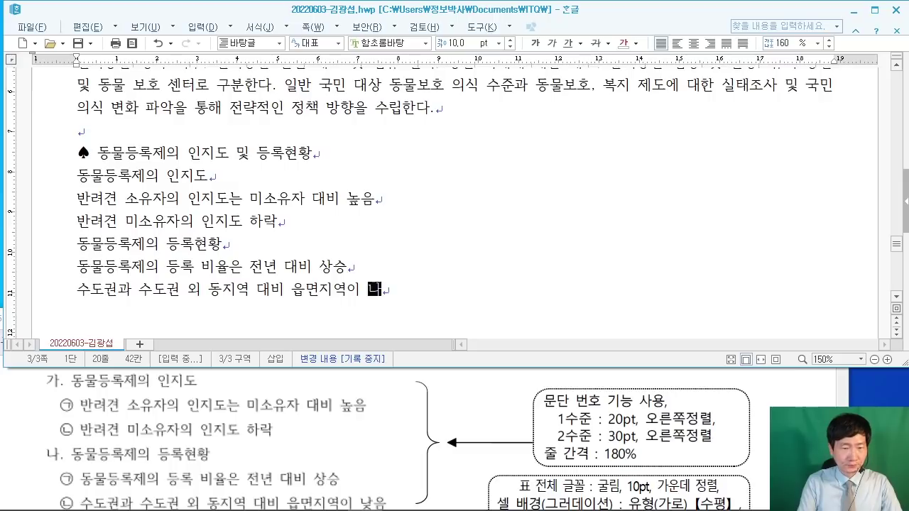
{"action": "type", "text": "낮음"}
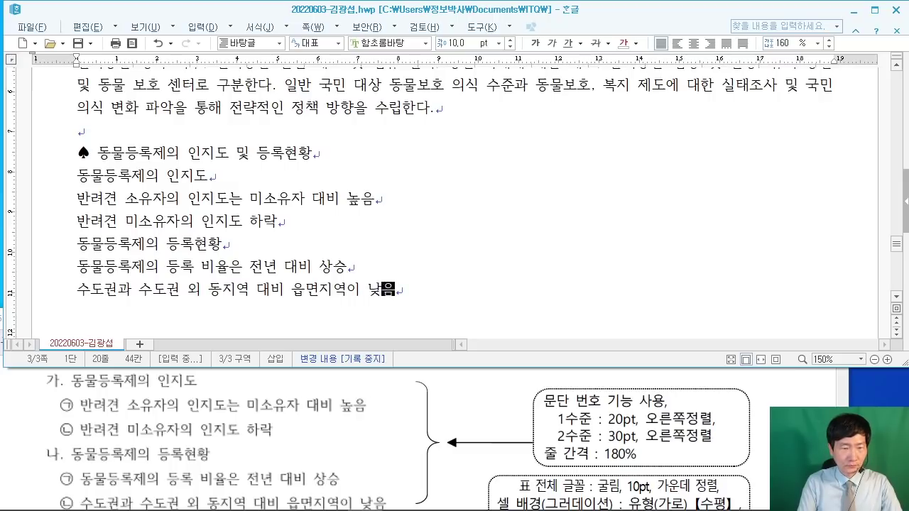
{"action": "key", "text": "Return"}
{"action": "key", "text": "Return"}
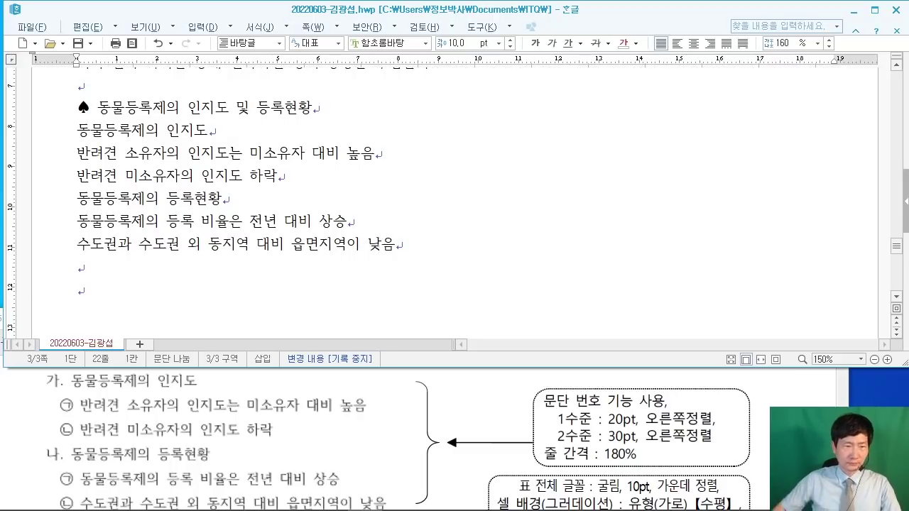
{"action": "left_click", "coordinate": [408, 433]}
{"action": "scroll", "coordinate": [408, 433], "scroll_direction": "down", "scroll_amount": 3}
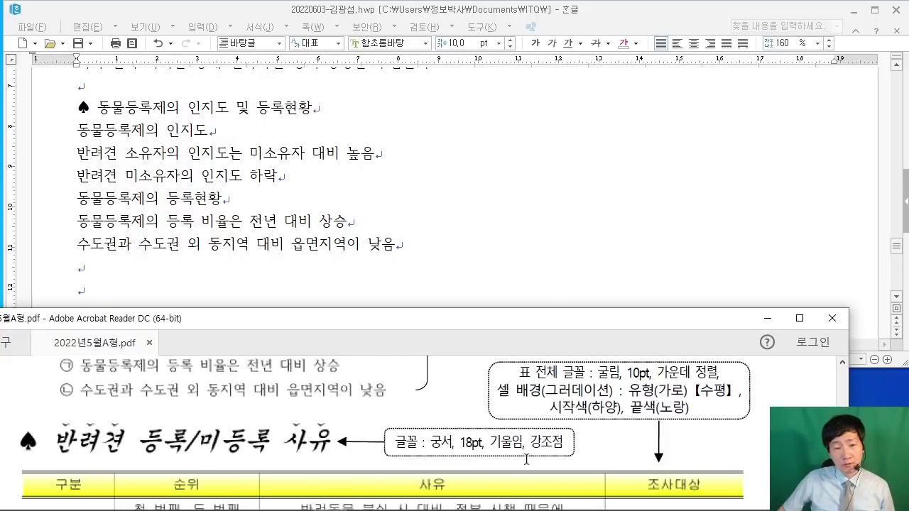
Step: Copy the earlier ♠ onto the last line and type '반려견 등록/미등록 사유'
{"action": "scroll", "coordinate": [316, 426], "scroll_direction": "down", "scroll_amount": 3}
{"action": "scroll", "coordinate": [514, 429], "scroll_direction": "up", "scroll_amount": 1}
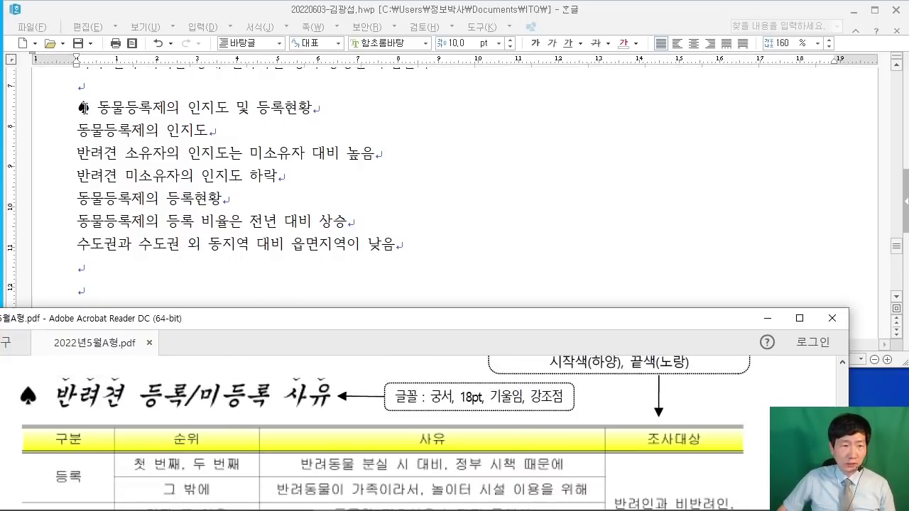
{"action": "left_click_drag", "start_coordinate": [83, 108], "coordinate": [96, 110]}
{"action": "left_click", "coordinate": [119, 285]}
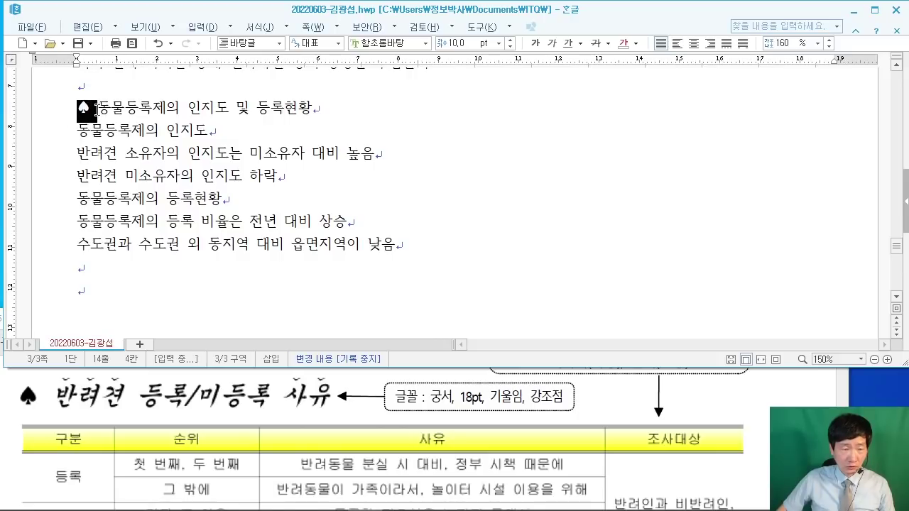
{"action": "key", "text": "ctrl+c"}
{"action": "left_click", "coordinate": [131, 288]}
{"action": "key", "text": "ctrl+v"}
{"action": "type", "text": "반려"}
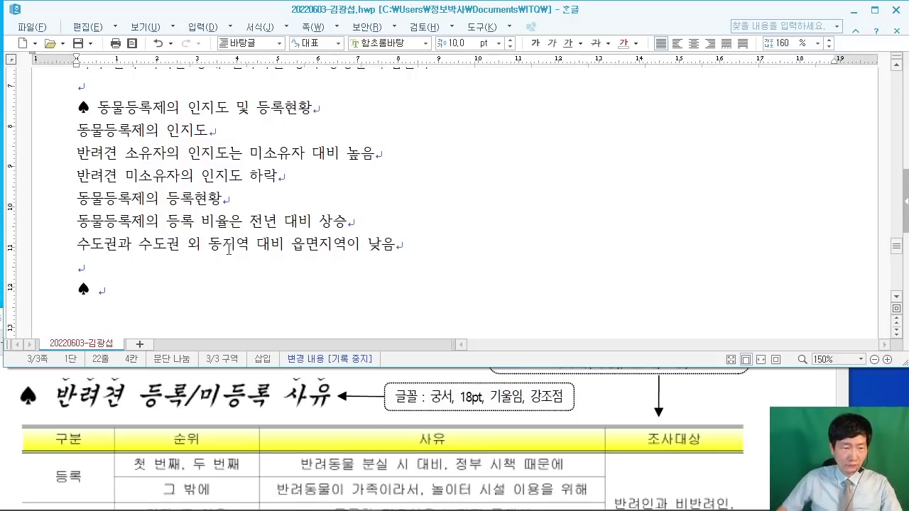
{"action": "type", "text": "견 등록"}
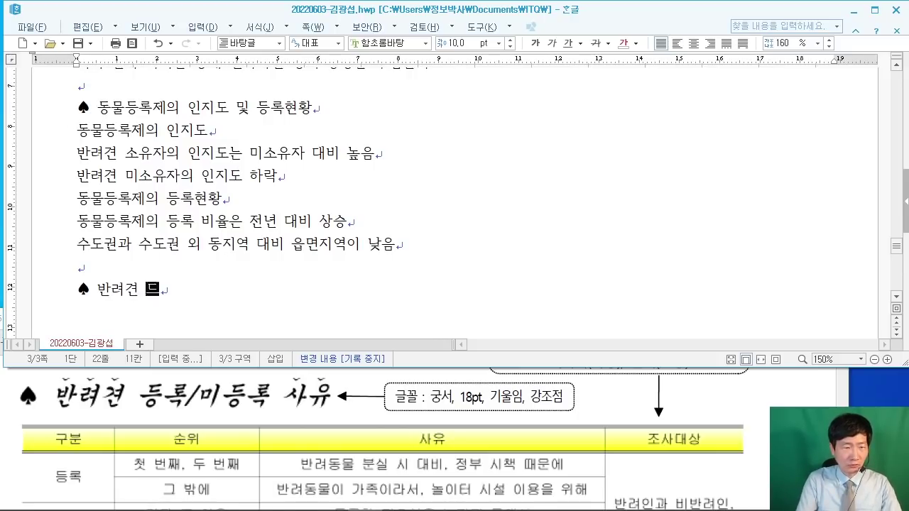
{"action": "type", "text": "/미등록 사유"}
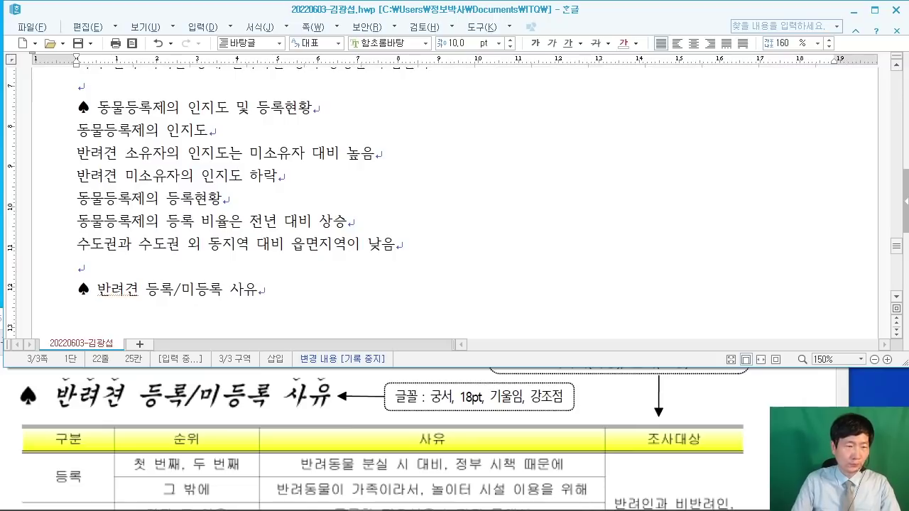
{"action": "key", "text": "Return"}
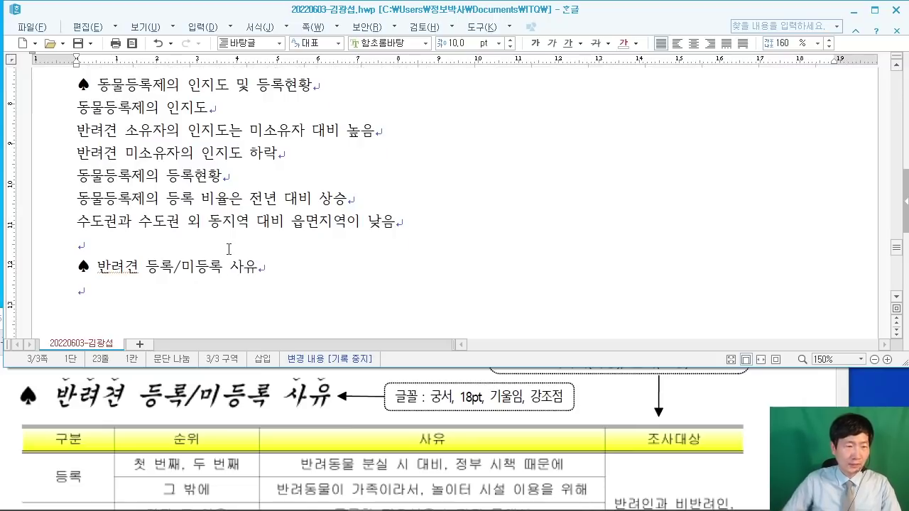
{"action": "left_click", "coordinate": [720, 405]}
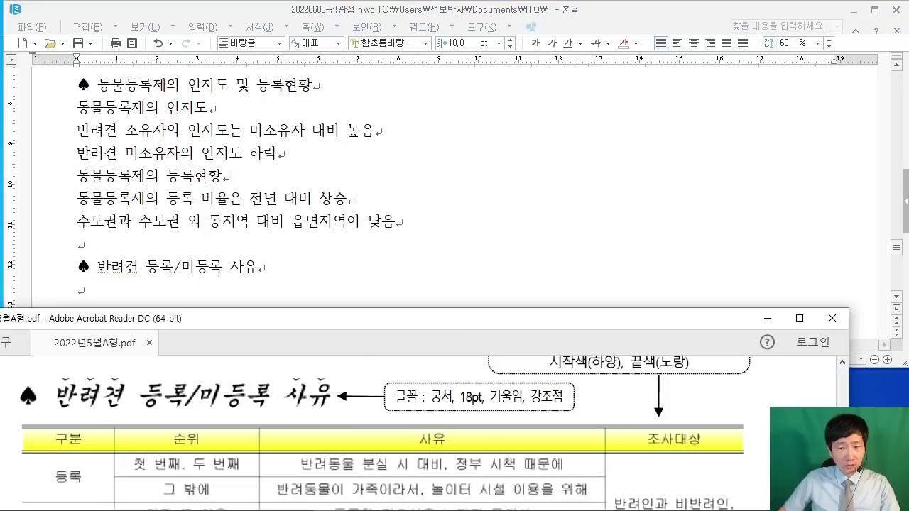
{"action": "left_click_drag", "start_coordinate": [583, 325], "coordinate": [600, 235]}
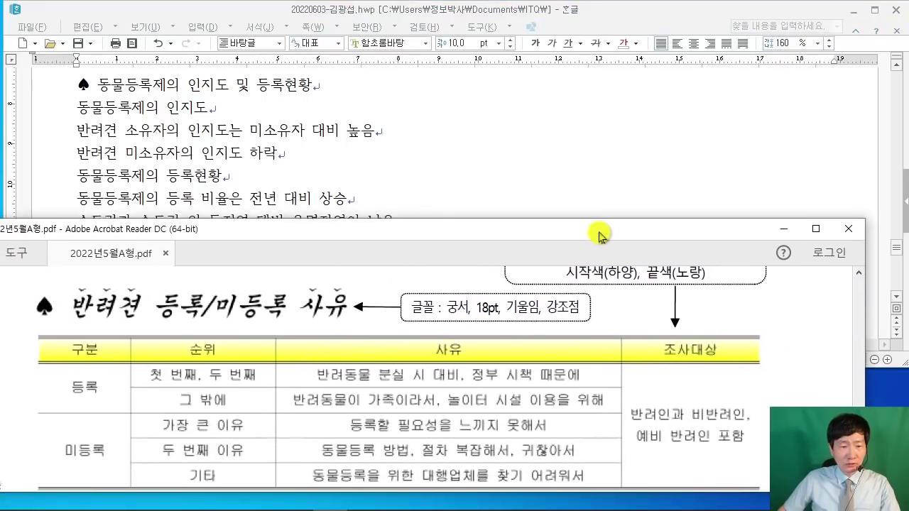
{"action": "scroll", "coordinate": [460, 353], "scroll_direction": "down", "scroll_amount": 2}
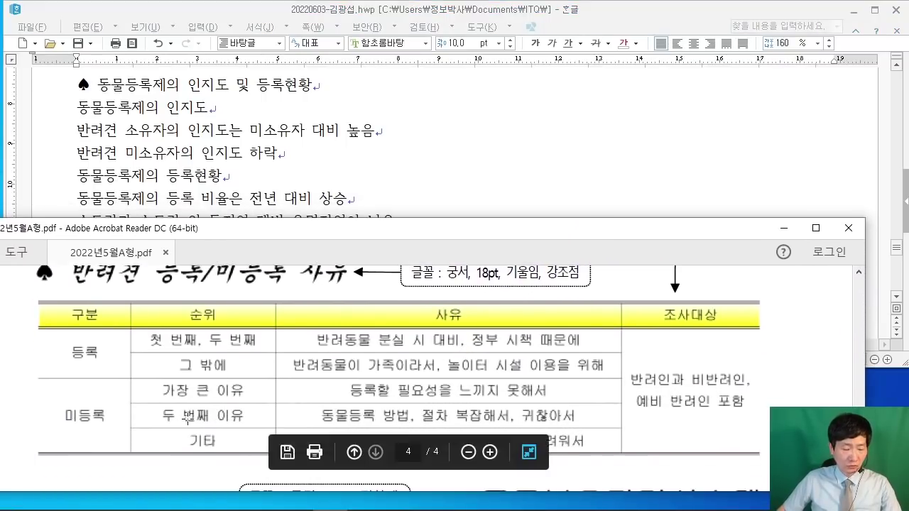
{"action": "left_click_drag", "start_coordinate": [3, 306], "coordinate": [59, 311]}
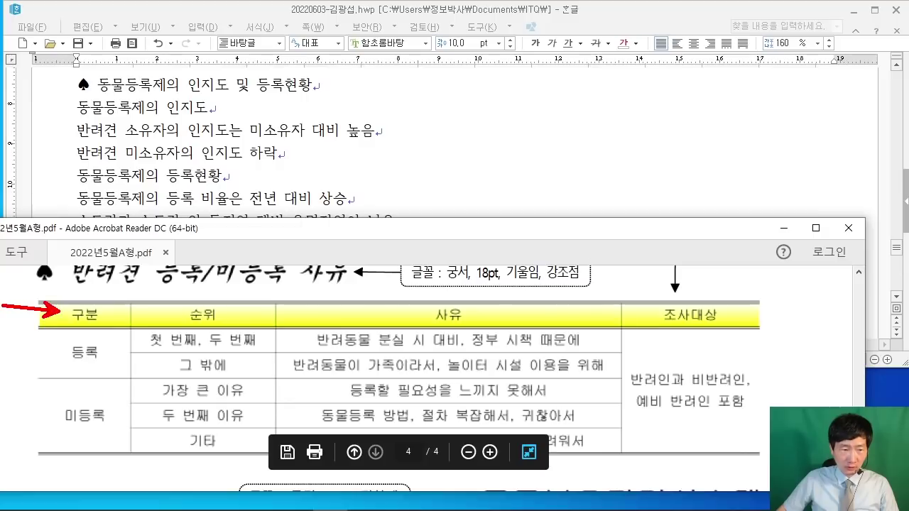
{"action": "left_click_drag", "start_coordinate": [96, 358], "coordinate": [148, 356]}
{"action": "left_click_drag", "start_coordinate": [110, 387], "coordinate": [145, 391]}
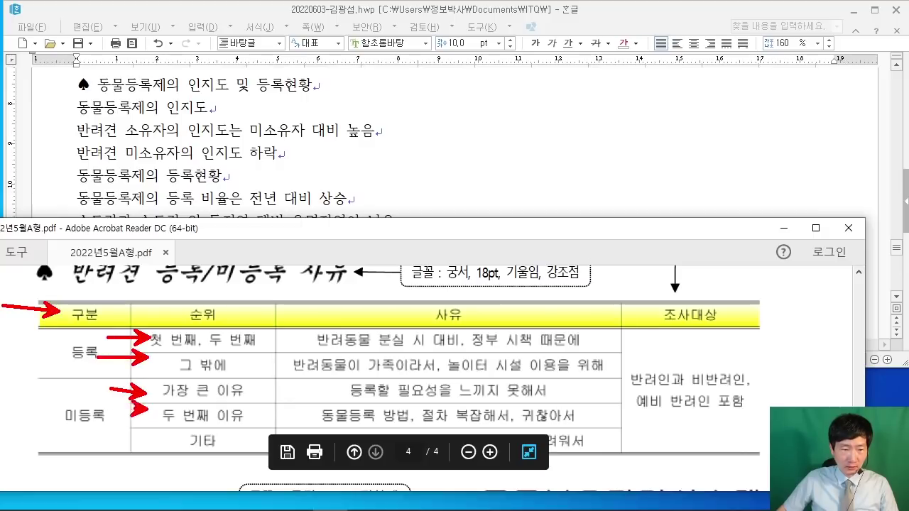
{"action": "left_click_drag", "start_coordinate": [93, 410], "coordinate": [147, 406]}
{"action": "left_click_drag", "start_coordinate": [82, 441], "coordinate": [140, 441]}
{"action": "left_click_drag", "start_coordinate": [85, 351], "coordinate": [85, 280]}
{"action": "left_click_drag", "start_coordinate": [241, 358], "coordinate": [257, 257]}
{"action": "left_click_drag", "start_coordinate": [390, 353], "coordinate": [433, 273]}
{"action": "left_click_drag", "start_coordinate": [712, 325], "coordinate": [712, 254]}
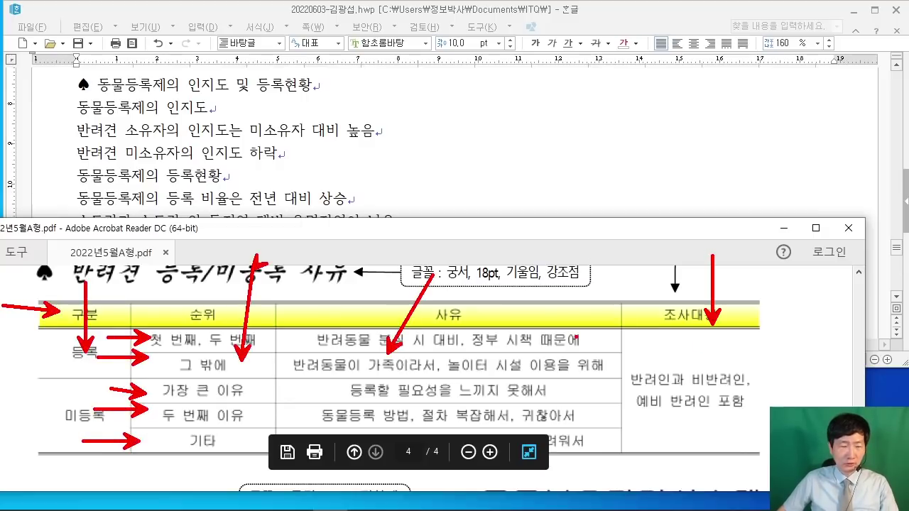
{"action": "key", "text": "Escape"}
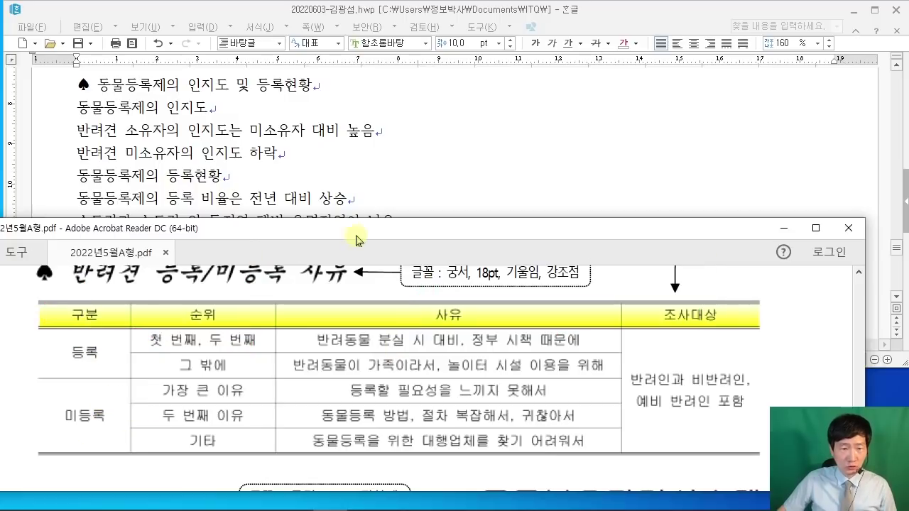
{"action": "left_click_drag", "start_coordinate": [356, 237], "coordinate": [363, 344]}
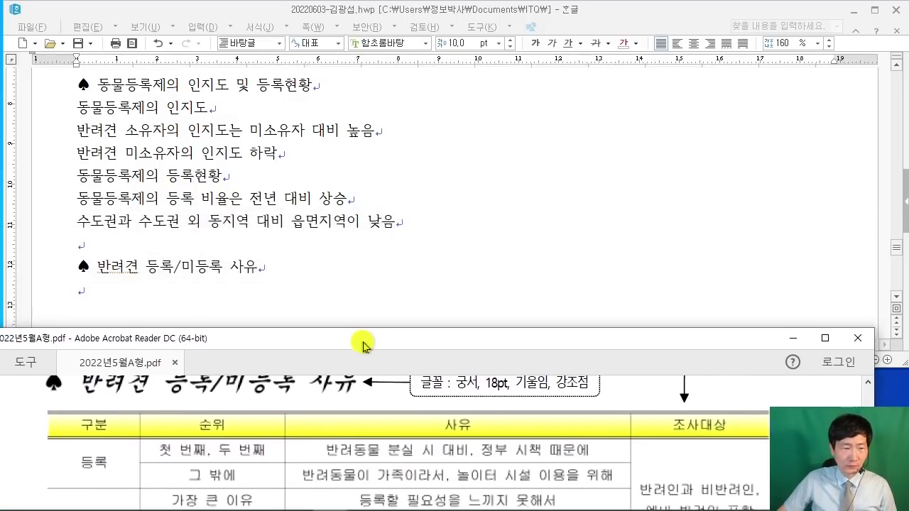
{"action": "left_click", "coordinate": [212, 299]}
Step: Draw on-screen annotations explaining how to insert a table
{"action": "mouse_move", "coordinate": [227, 45]}
{"action": "left_mouse_down"}
{"action": "mouse_move", "coordinate": [257, 127]}
{"action": "mouse_move", "coordinate": [430, 169]}
{"action": "left_mouse_up"}
{"action": "mouse_move", "coordinate": [300, 91]}
{"action": "left_mouse_down"}
{"action": "mouse_move", "coordinate": [249, 142]}
{"action": "mouse_move", "coordinate": [295, 151]}
{"action": "mouse_move", "coordinate": [339, 117]}
{"action": "left_mouse_up"}
{"action": "mouse_move", "coordinate": [341, 151]}
{"action": "left_mouse_down"}
{"action": "mouse_move", "coordinate": [371, 108]}
{"action": "mouse_move", "coordinate": [416, 148]}
{"action": "left_mouse_up"}
{"action": "left_click_drag", "start_coordinate": [480, 89], "coordinate": [470, 142]}
{"action": "left_click_drag", "start_coordinate": [460, 129], "coordinate": [513, 126]}
{"action": "mouse_move", "coordinate": [535, 65]}
{"action": "left_mouse_down"}
{"action": "mouse_move", "coordinate": [649, 174]}
{"action": "mouse_move", "coordinate": [669, 174]}
{"action": "left_mouse_up"}
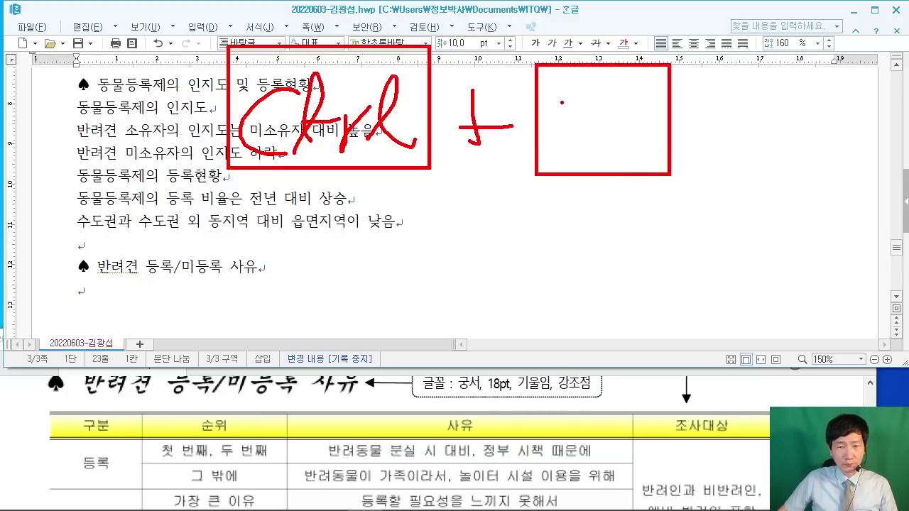
{"action": "mouse_move", "coordinate": [552, 142]}
{"action": "left_mouse_down"}
{"action": "mouse_move", "coordinate": [593, 138]}
{"action": "mouse_move", "coordinate": [616, 87]}
{"action": "left_mouse_up"}
{"action": "left_click_drag", "start_coordinate": [706, 181], "coordinate": [717, 215]}
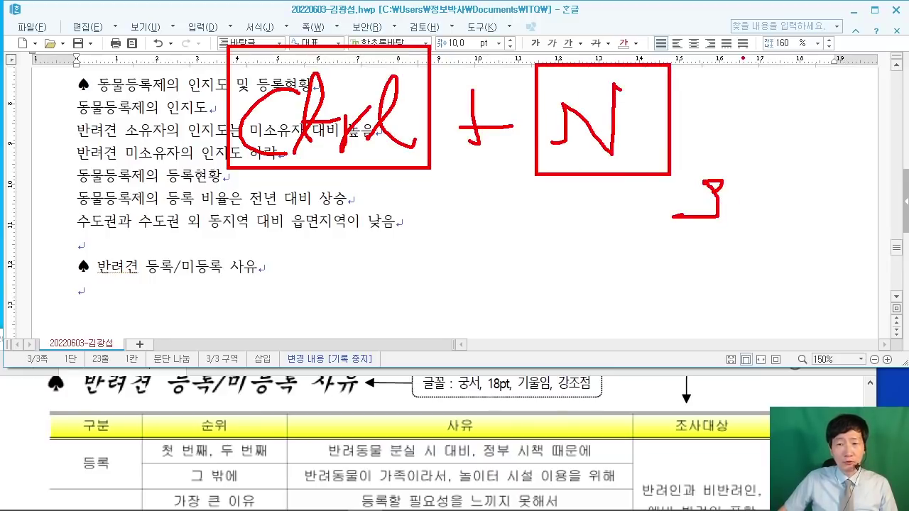
{"action": "left_click_drag", "start_coordinate": [740, 58], "coordinate": [864, 174]}
{"action": "left_click_drag", "start_coordinate": [766, 88], "coordinate": [767, 120]}
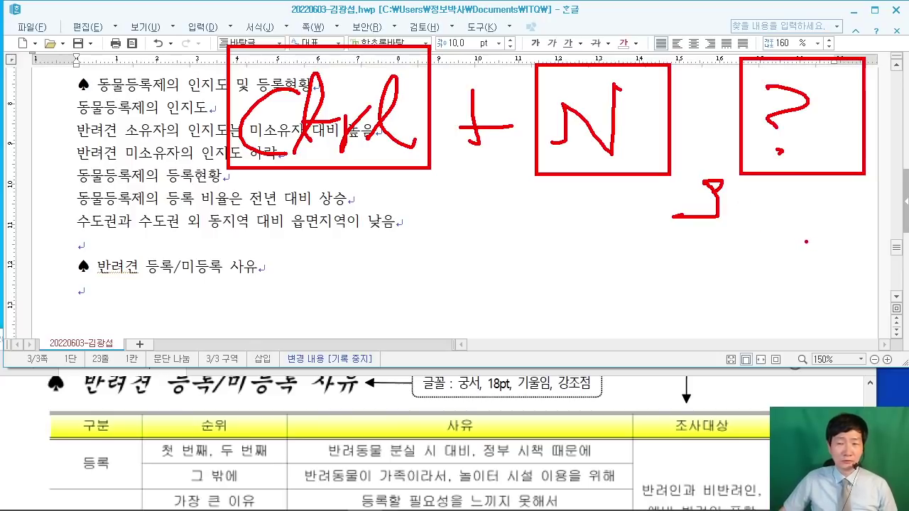
{"action": "left_click_drag", "start_coordinate": [736, 198], "coordinate": [864, 279]}
{"action": "left_click_drag", "start_coordinate": [761, 222], "coordinate": [821, 222]}
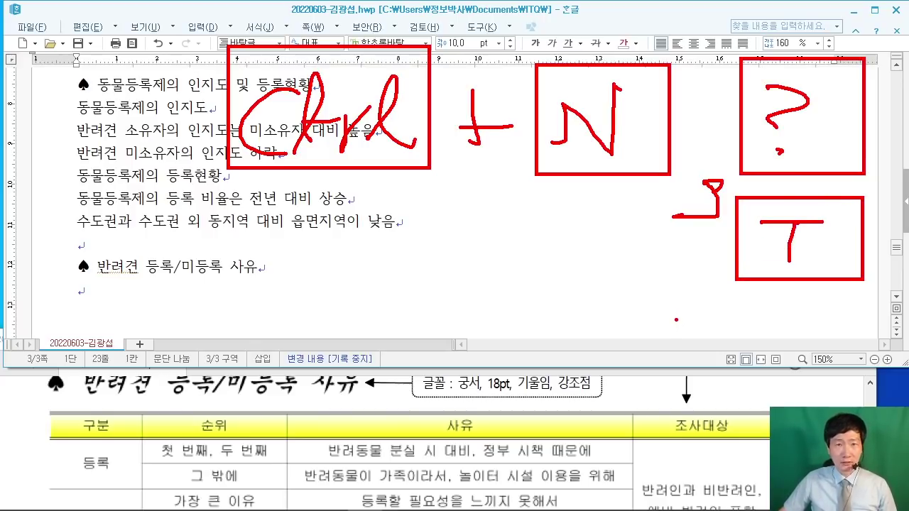
{"action": "left_click_drag", "start_coordinate": [119, 189], "coordinate": [245, 216]}
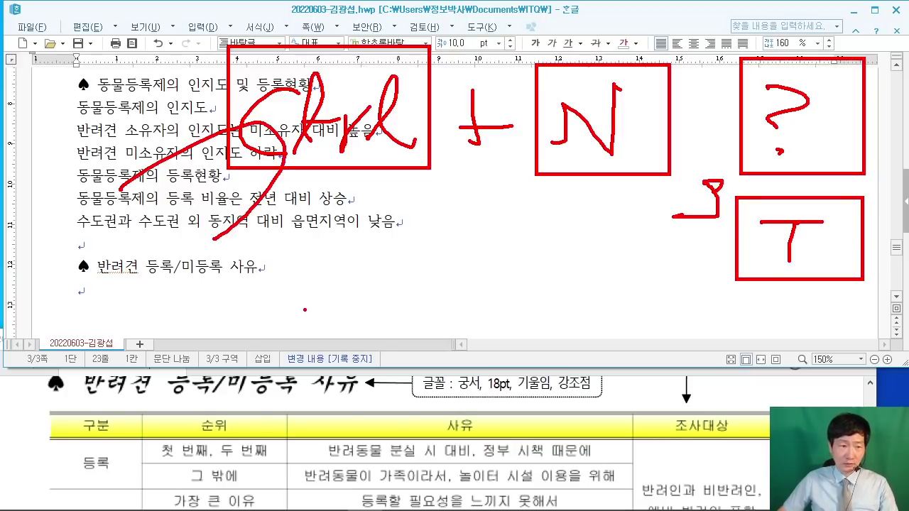
Step: Clear the annotations and open the 표 만들기 dialog with Ctrl+N, T
{"action": "key", "text": "Escape"}
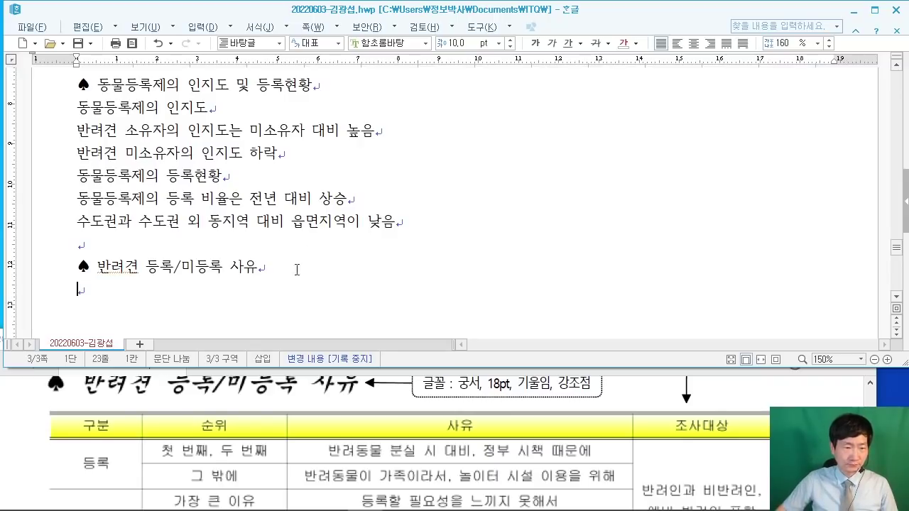
{"action": "key", "text": "ctrl+n"}
{"action": "key", "text": "t"}
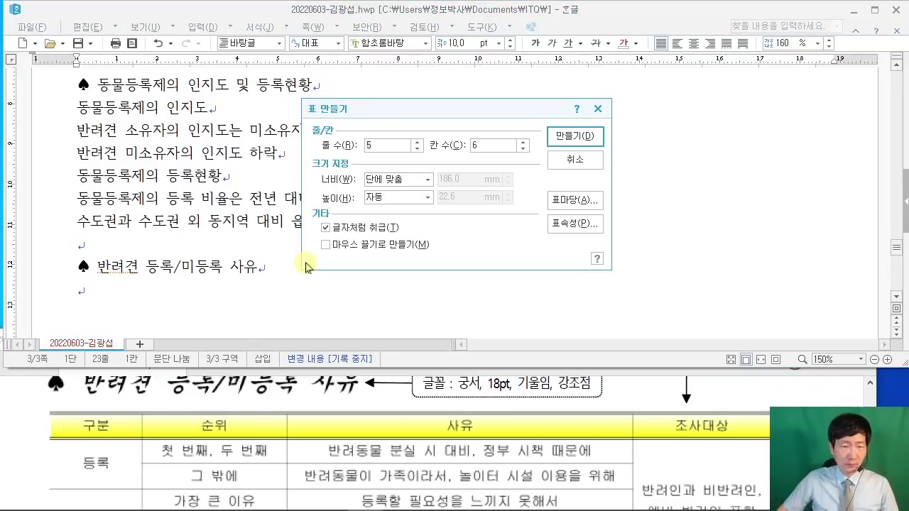
Step: Set 줄 수 to 6 and 칸 수 to 4 in 표 만들기 and create the table
{"action": "left_click", "coordinate": [347, 146]}
{"action": "type", "text": "6"}
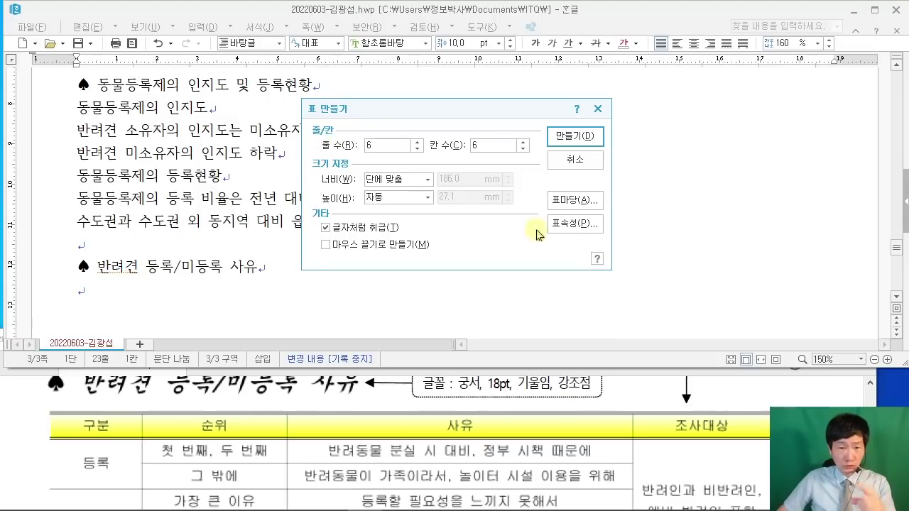
{"action": "left_click", "coordinate": [473, 146]}
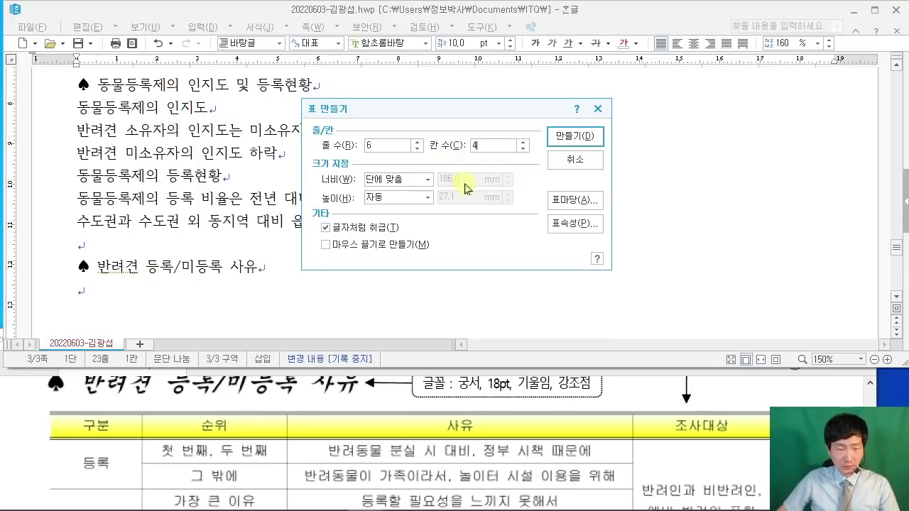
{"action": "type", "text": "4"}
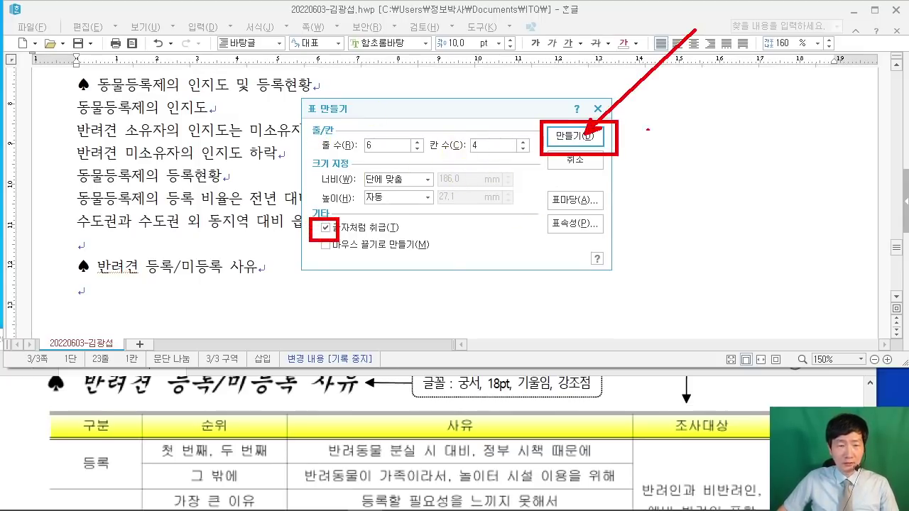
{"action": "left_click", "coordinate": [575, 137]}
{"action": "scroll", "coordinate": [392, 209], "scroll_direction": "down", "scroll_amount": 6}
Step: Type 구분 in the first cell and resize the first three columns to fit
{"action": "scroll", "coordinate": [392, 206], "scroll_direction": "up", "scroll_amount": 3}
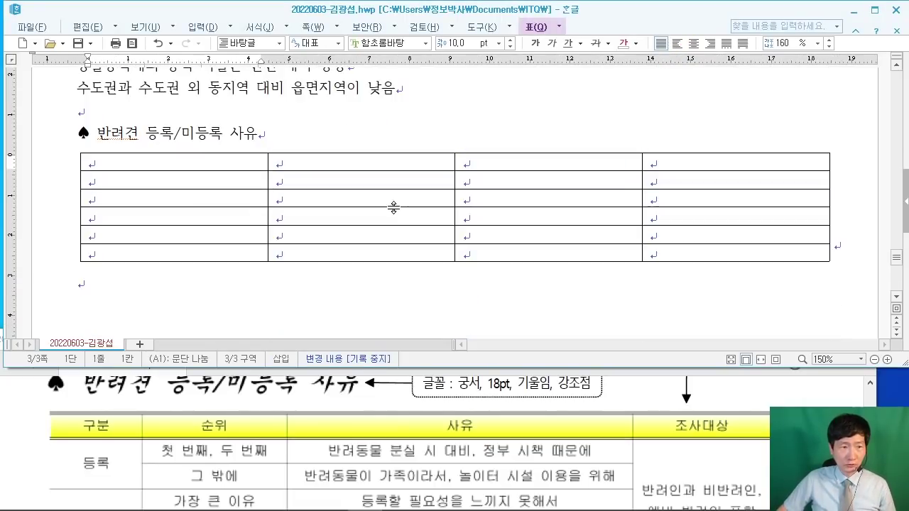
{"action": "key", "text": "alt+Tab"}
{"action": "scroll", "coordinate": [455, 455], "scroll_direction": "down", "scroll_amount": 2}
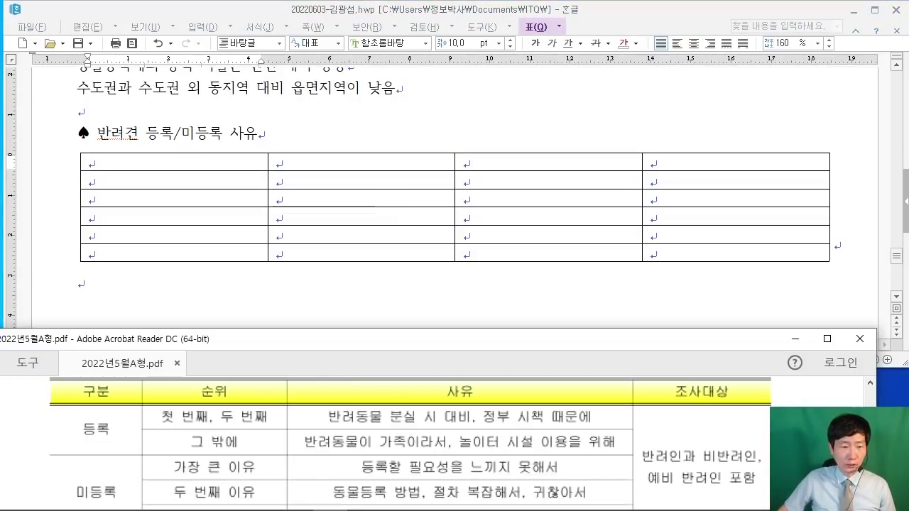
{"action": "left_click", "coordinate": [186, 163]}
{"action": "type", "text": "구분"}
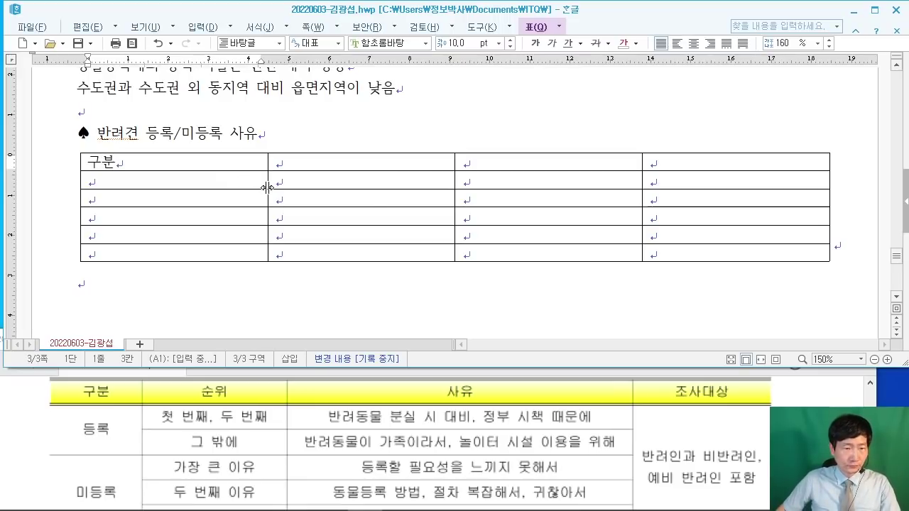
{"action": "left_click_drag", "start_coordinate": [267, 186], "coordinate": [184, 186]}
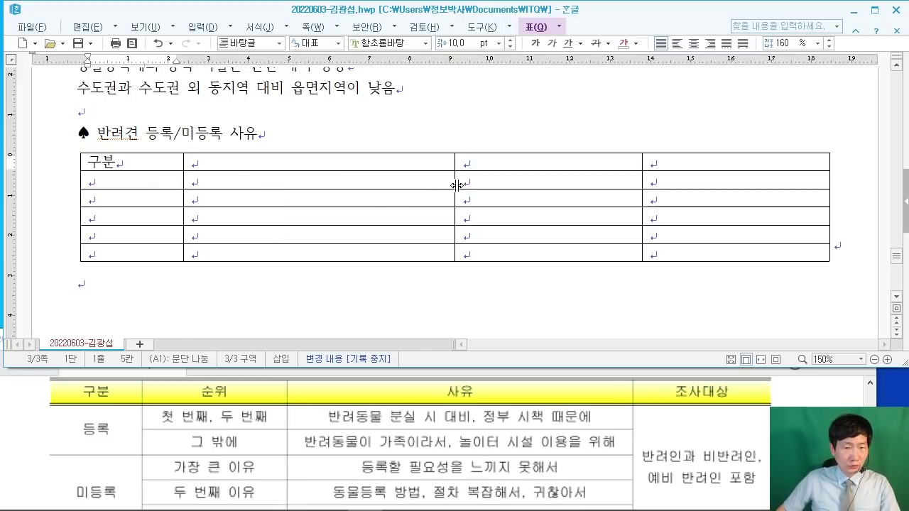
{"action": "left_click_drag", "start_coordinate": [457, 185], "coordinate": [323, 203]}
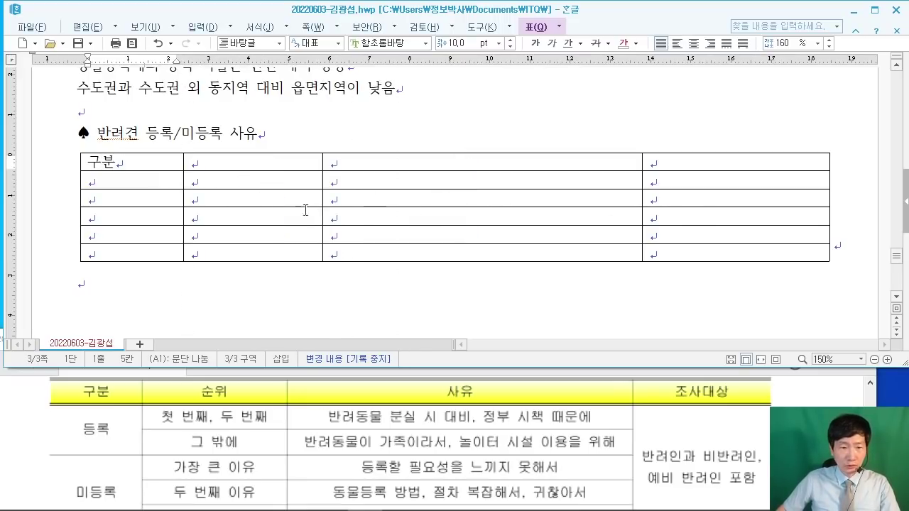
{"action": "left_click_drag", "start_coordinate": [310, 201], "coordinate": [311, 202]}
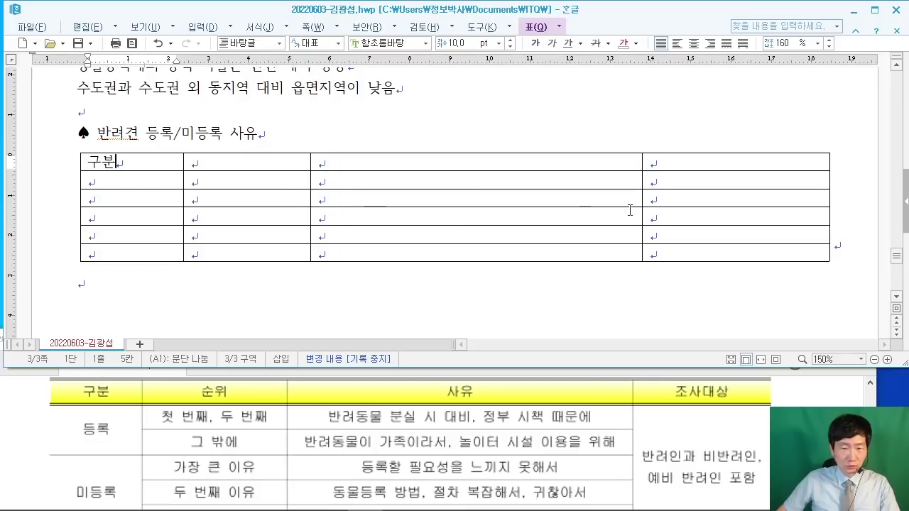
{"action": "left_click_drag", "start_coordinate": [642, 216], "coordinate": [650, 214]}
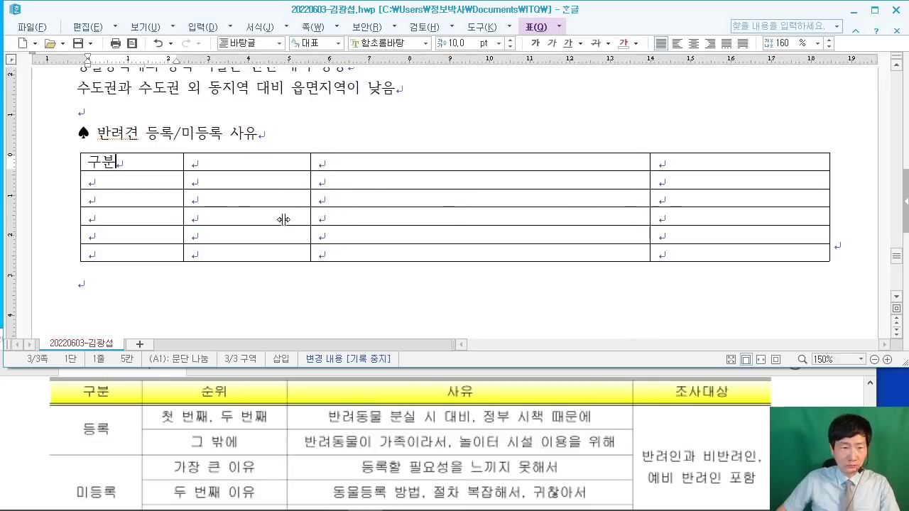
Step: Enter 등록 in A2 and merge it with A3 into one cell
{"action": "left_click", "coordinate": [159, 185]}
{"action": "type", "text": "등록"}
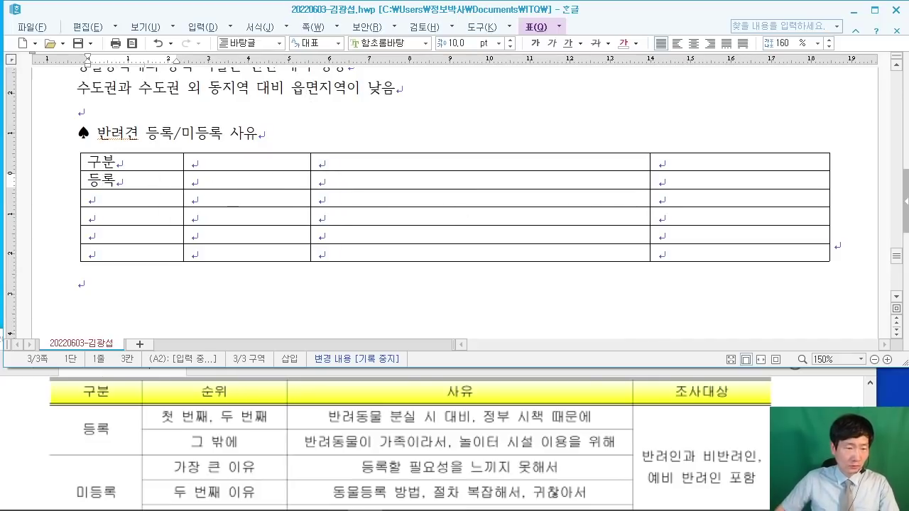
{"action": "left_click_drag", "start_coordinate": [107, 186], "coordinate": [132, 198]}
{"action": "right_click", "coordinate": [131, 197]}
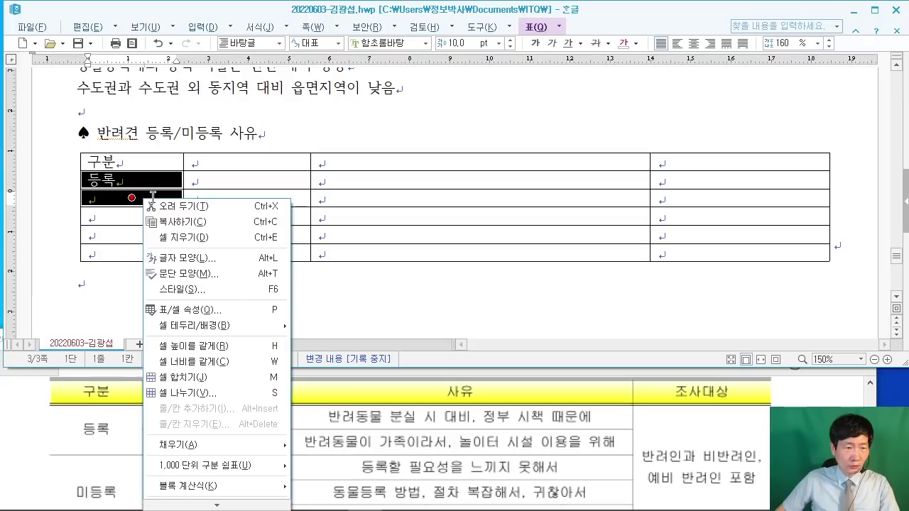
{"action": "left_click", "coordinate": [223, 385]}
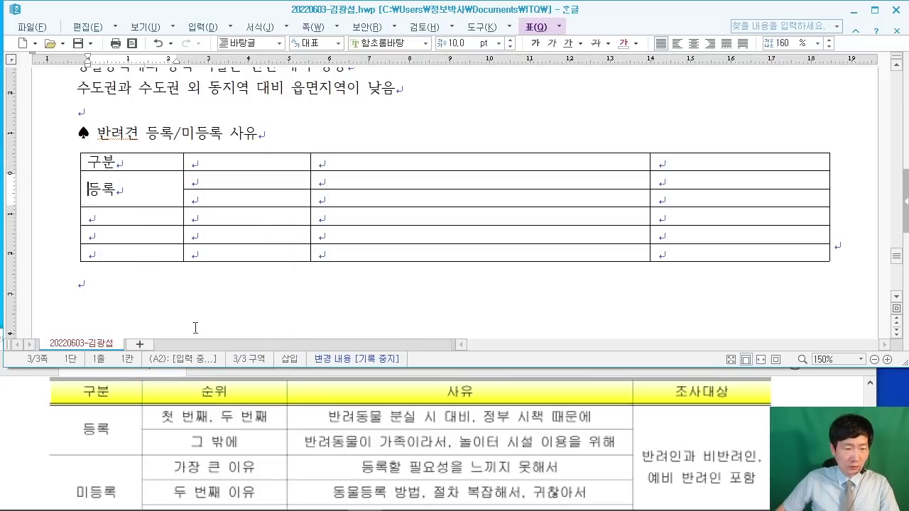
Step: Enter 미등록 in A4 and merge A4 through A6 into one cell
{"action": "left_click", "coordinate": [757, 466]}
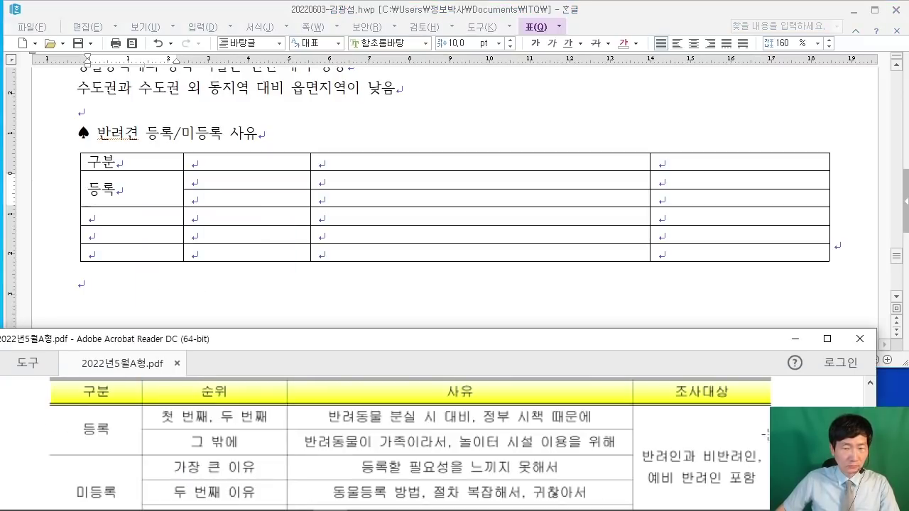
{"action": "scroll", "coordinate": [611, 346], "scroll_direction": "down", "scroll_amount": 1}
{"action": "left_click", "coordinate": [447, 279]}
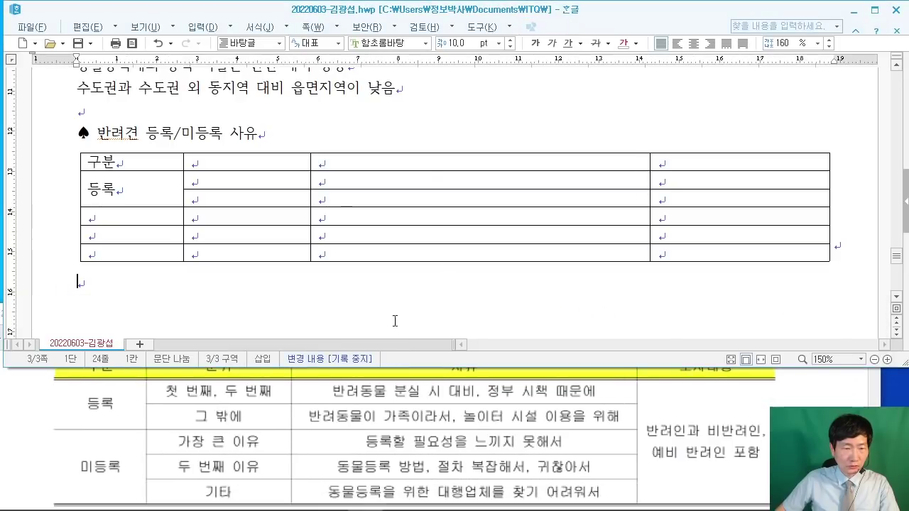
{"action": "mouse_move", "coordinate": [396, 365]}
{"action": "left_mouse_down"}
{"action": "mouse_move", "coordinate": [396, 318]}
{"action": "mouse_move", "coordinate": [398, 349]}
{"action": "left_mouse_up"}
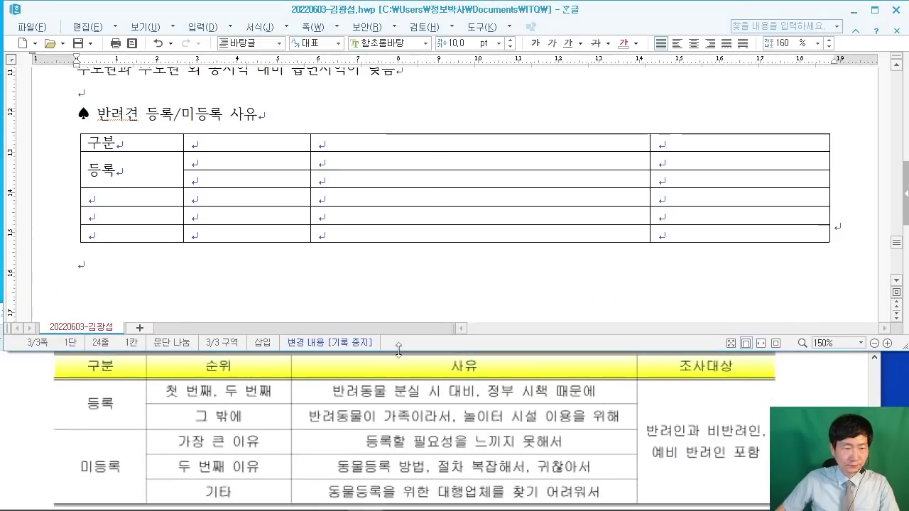
{"action": "left_click", "coordinate": [144, 202]}
{"action": "type", "text": "미등록"}
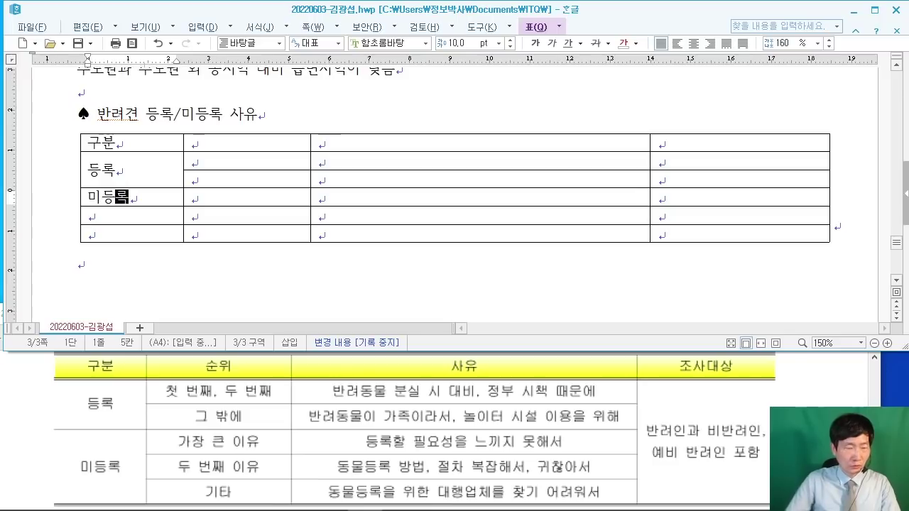
{"action": "left_click", "coordinate": [176, 194]}
{"action": "left_click_drag", "start_coordinate": [138, 192], "coordinate": [131, 233]}
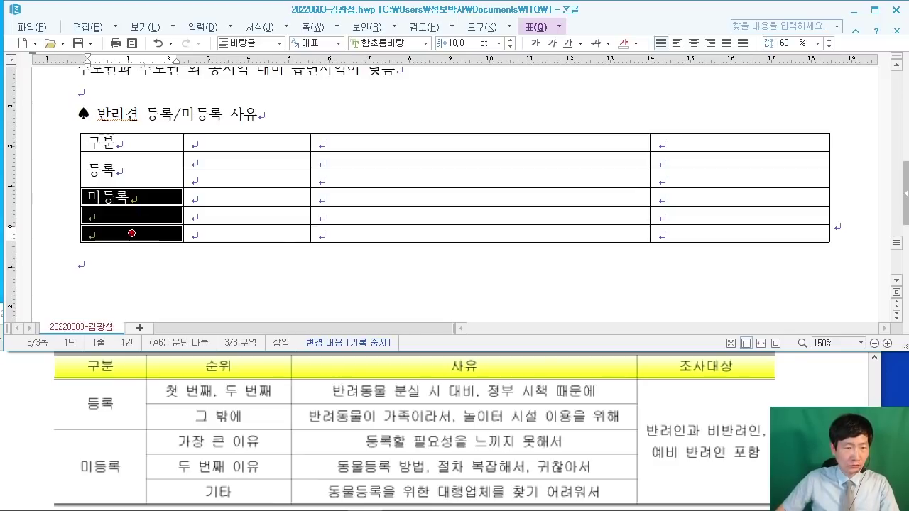
{"action": "right_click", "coordinate": [131, 233]}
{"action": "left_click", "coordinate": [203, 413]}
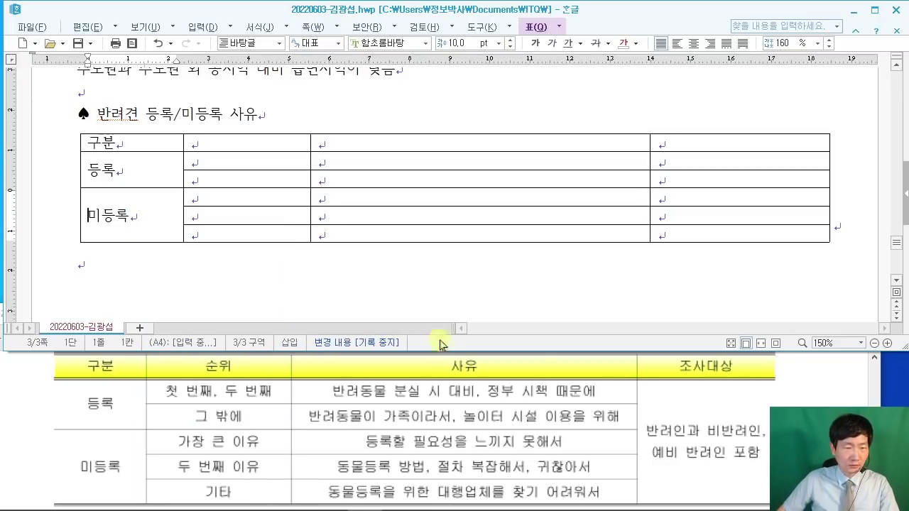
Step: Fill column B with 순위 and the labels 첫 번째·두 번째, 그 밖에, 가장 큰 이유, 두 번째 이유, 기타
{"action": "left_click", "coordinate": [256, 139]}
{"action": "type", "text": "순위"}
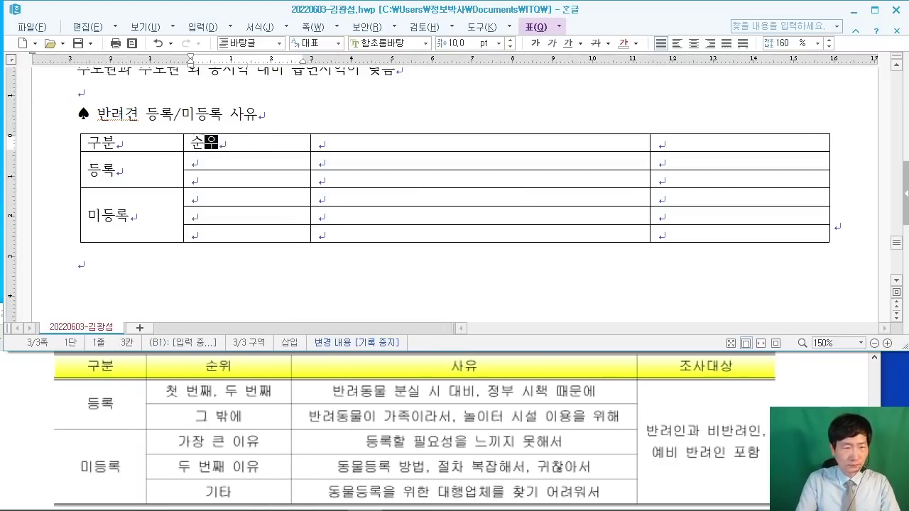
{"action": "key", "text": "Down"}
{"action": "type", "text": "첫 번ㅉ"}
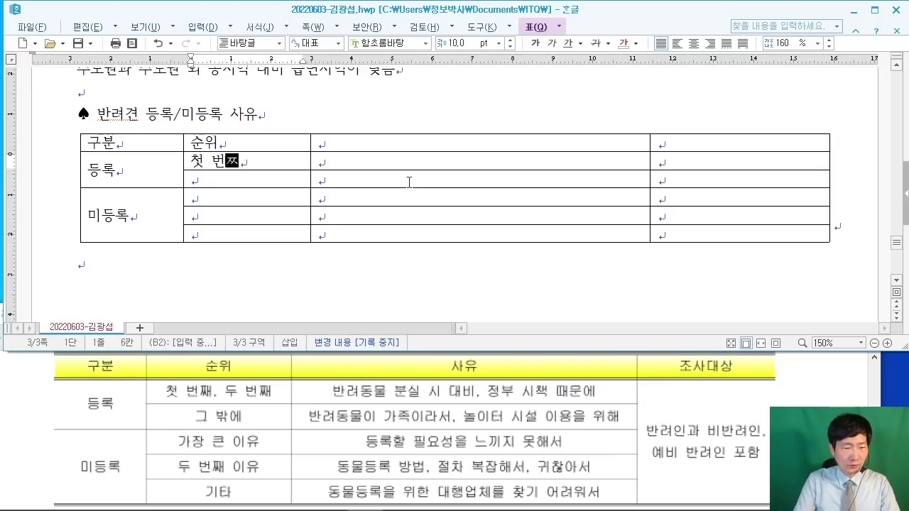
{"action": "type", "text": ", 두 번째"}
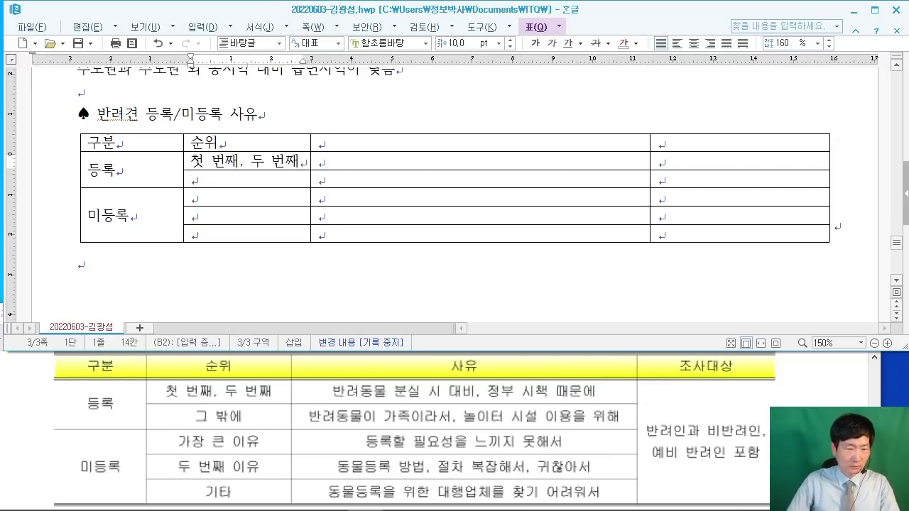
{"action": "key", "text": "Down"}
{"action": "type", "text": "그 밖에"}
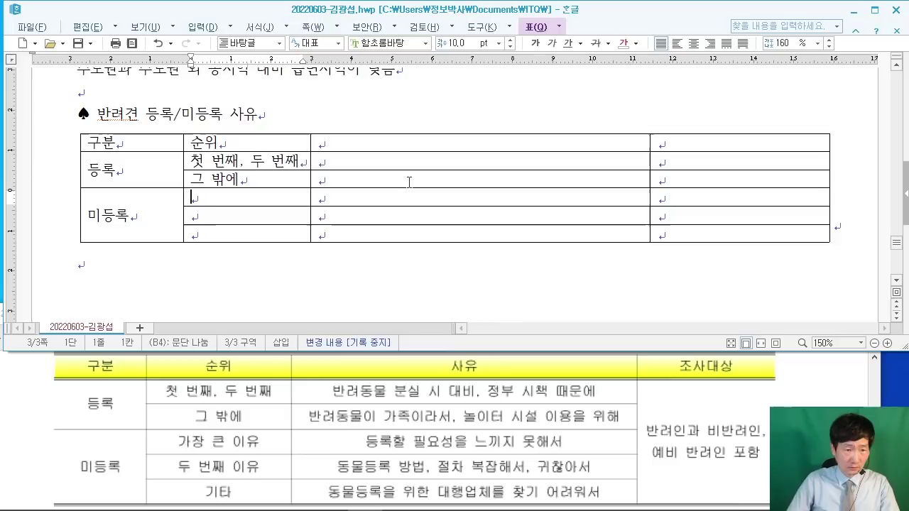
{"action": "key", "text": "Down"}
{"action": "type", "text": "가장 큰 이"}
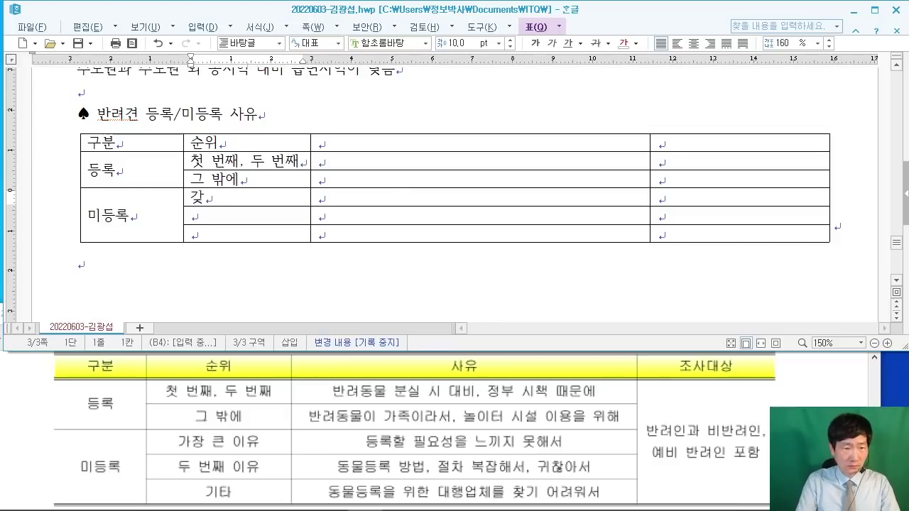
{"action": "type", "text": "유"}
{"action": "key", "text": "Down"}
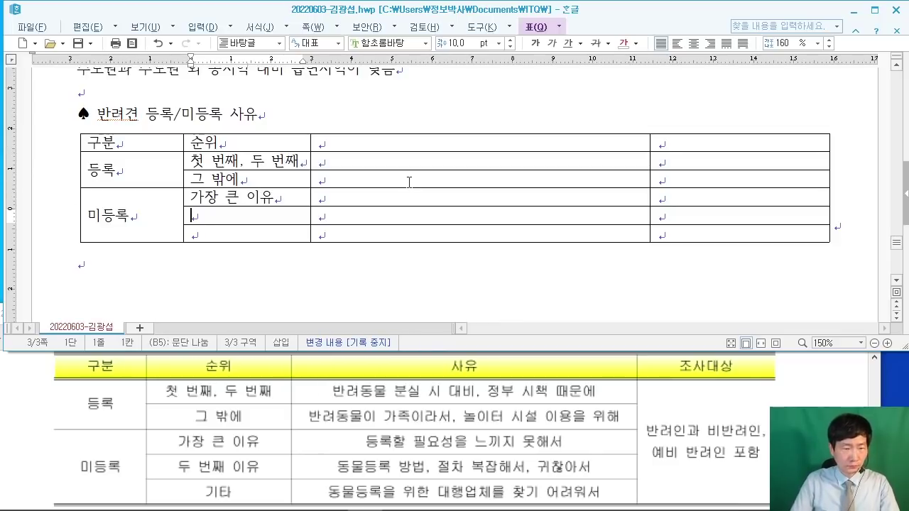
{"action": "type", "text": "두 번째 이유"}
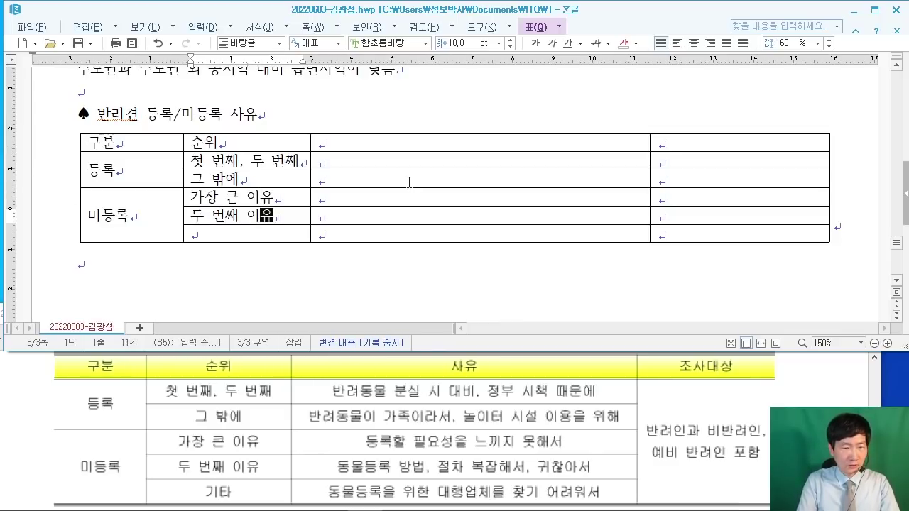
{"action": "key", "text": "Down"}
{"action": "type", "text": "기타"}
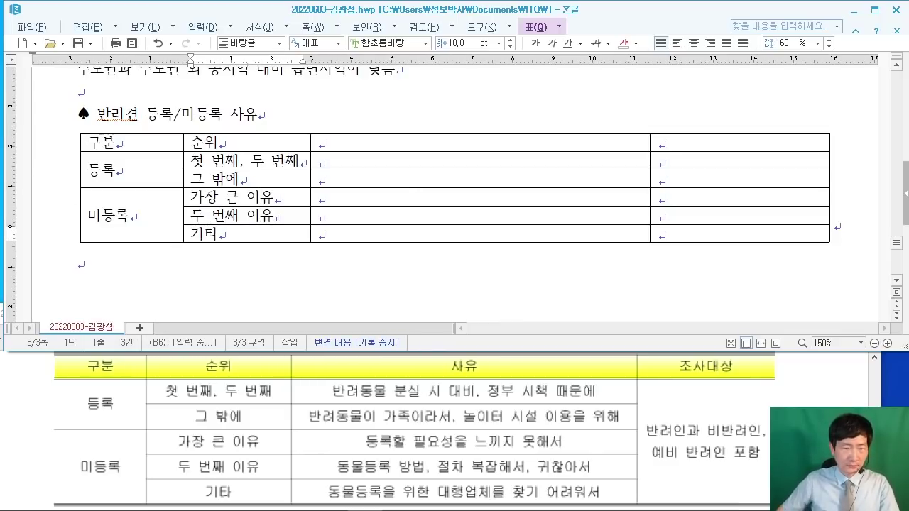
Step: Type the 사유 heading and the first reasons: 반려동물 분실 시 대비, 정부 시책 때문에
{"action": "left_click", "coordinate": [580, 140]}
{"action": "type", "text": "사오ㅠ"}
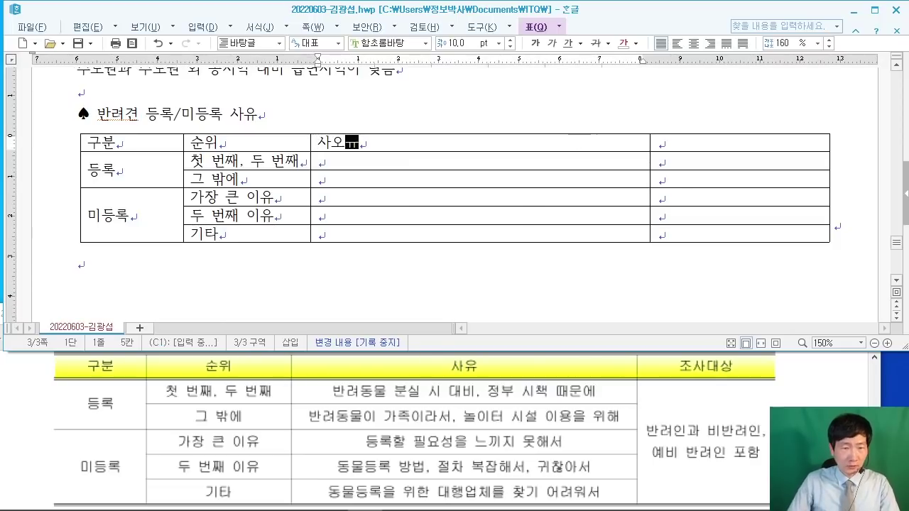
{"action": "key", "text": "BackSpace"}
{"action": "key", "text": "BackSpace"}
{"action": "type", "text": "유"}
{"action": "key", "text": "Down"}
{"action": "type", "text": "부"}
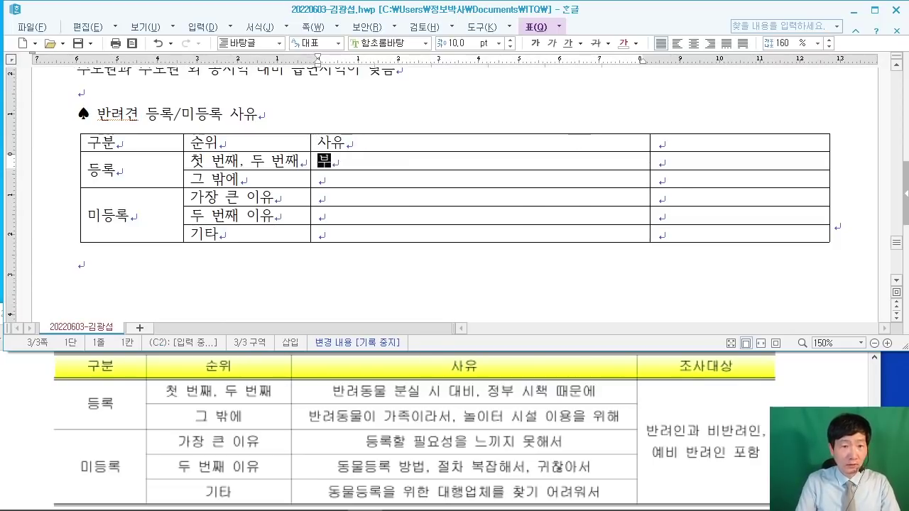
{"action": "type", "text": "려동"}
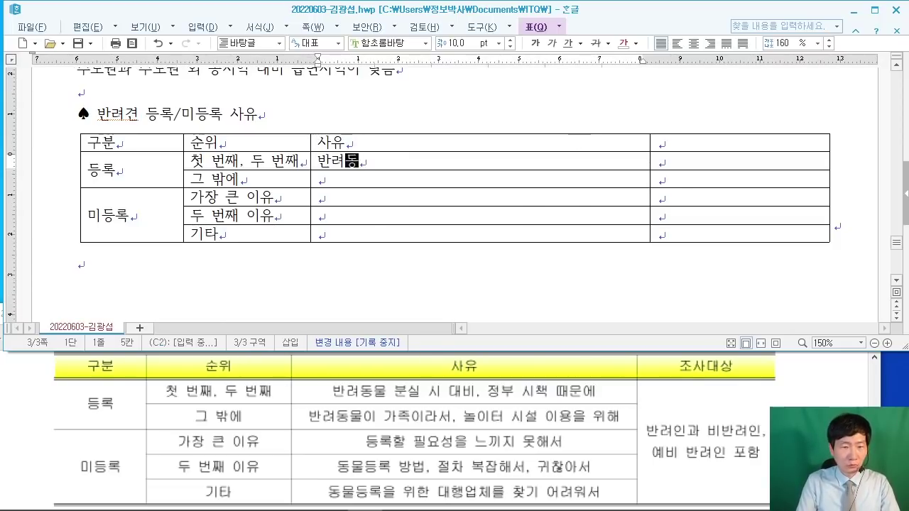
{"action": "type", "text": "물 분실 시 "}
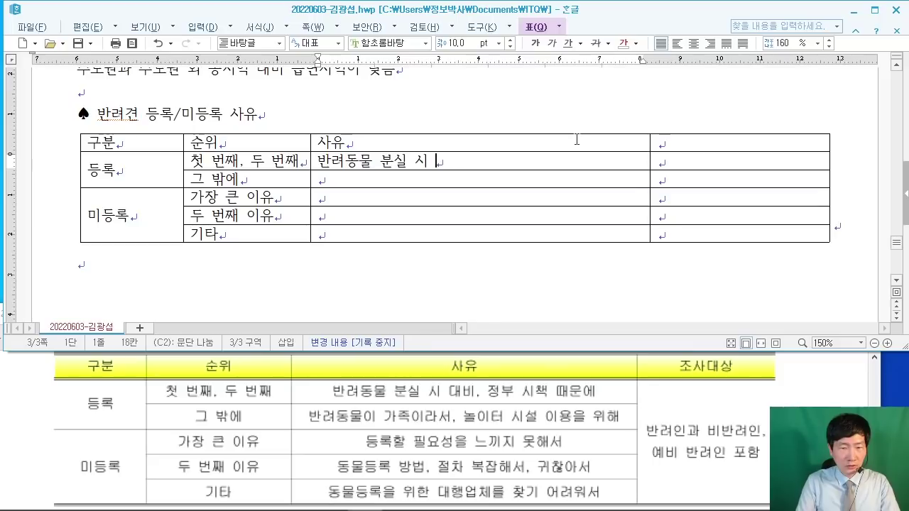
{"action": "type", "text": "대비, ㅈ"}
{"action": "type", "text": "부 ㅅ"}
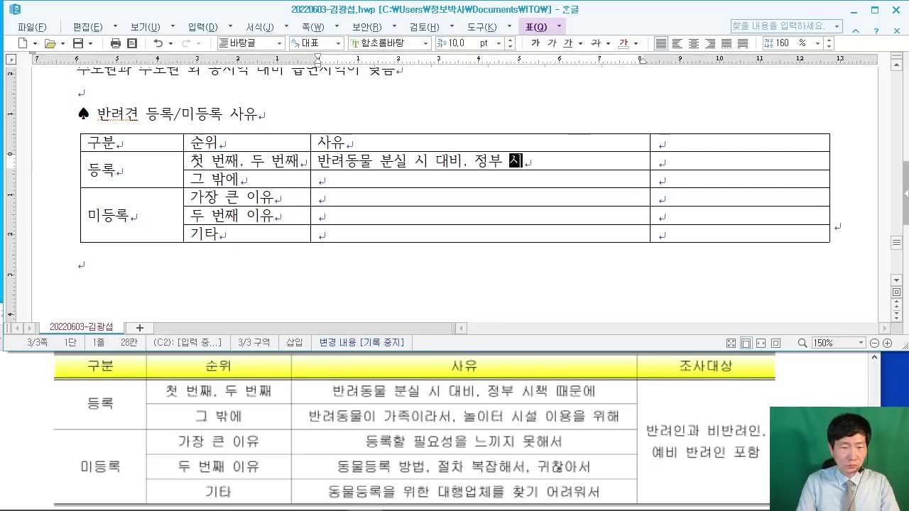
{"action": "type", "text": "시책 때문에"}
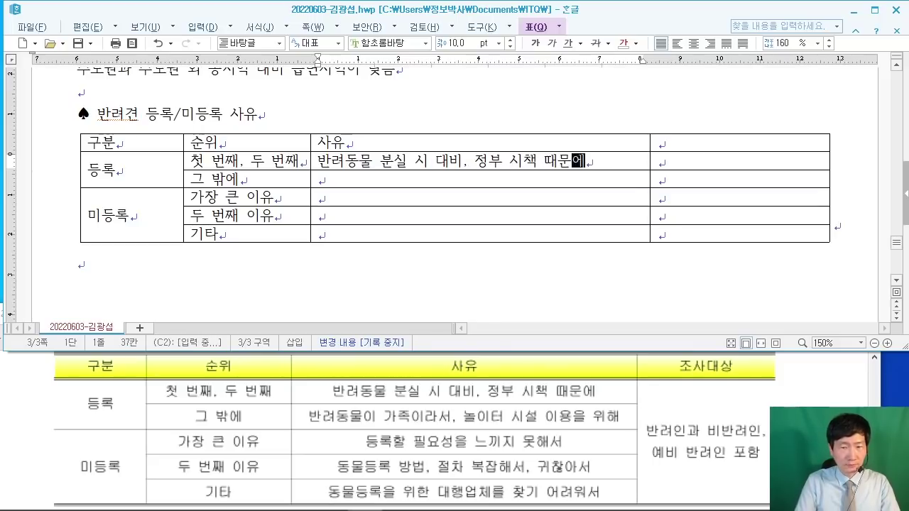
{"action": "key", "text": "Down"}
Step: Enter the remaining reasons, ending with 동물등록을 위한 대행업체를 찾기 어려워서
{"action": "type", "text": "반"}
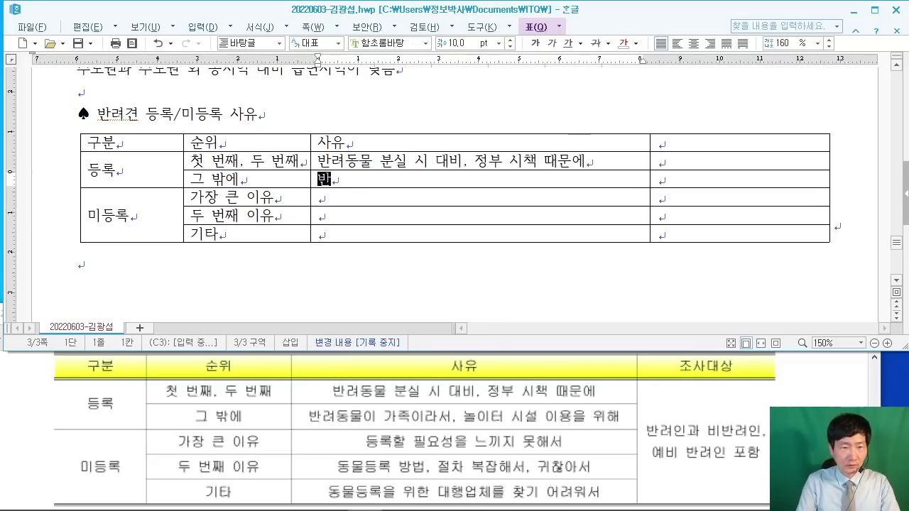
{"action": "type", "text": "려동물이 갖"}
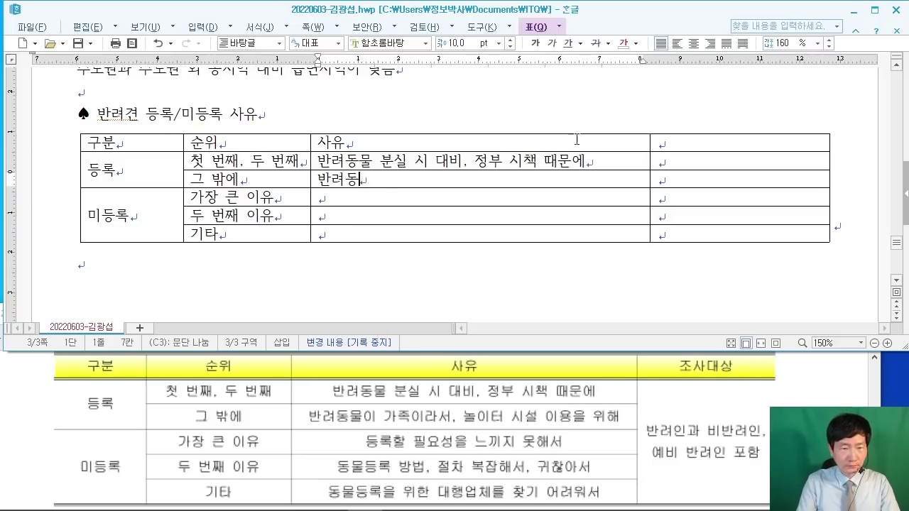
{"action": "type", "text": "족이"}
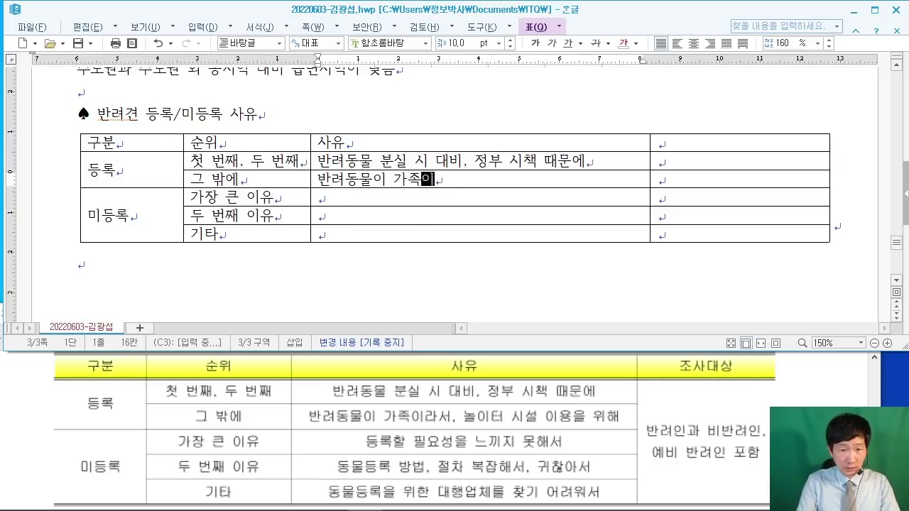
{"action": "type", "text": "라서. 놀이"}
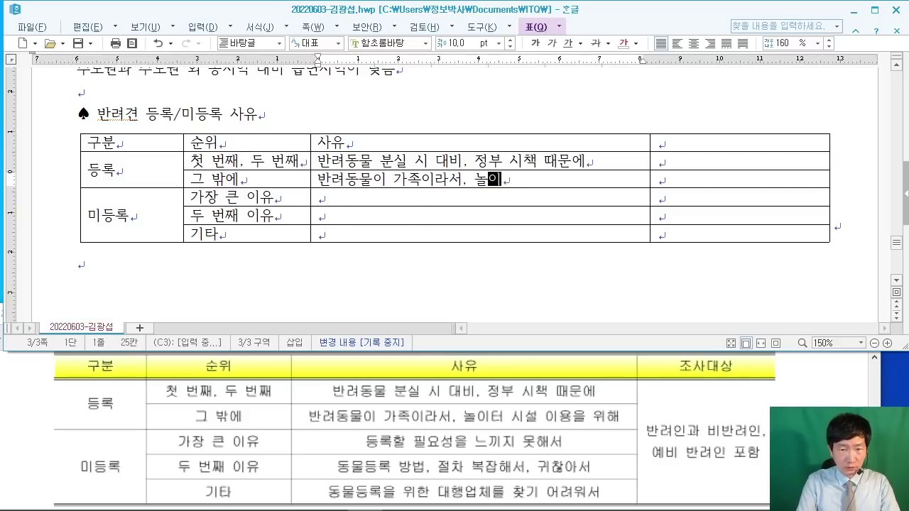
{"action": "type", "text": "터 시설 이"}
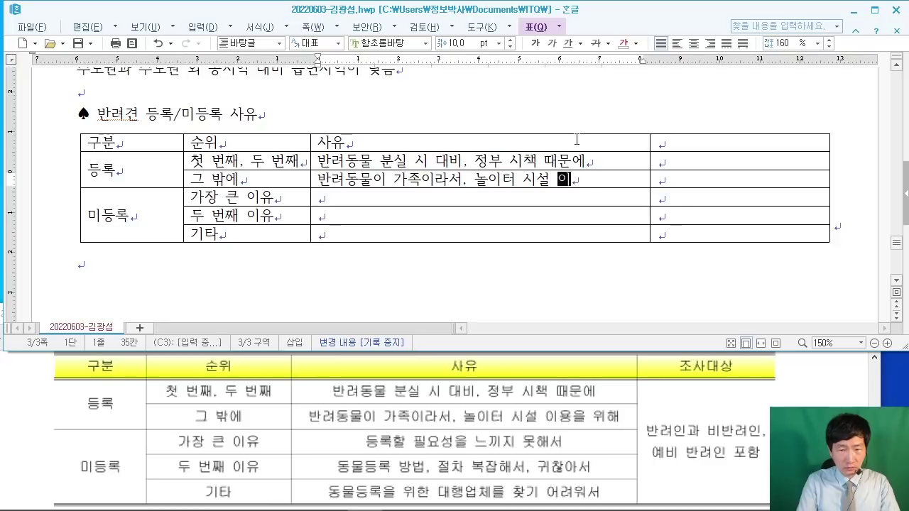
{"action": "type", "text": "용을 위해드"}
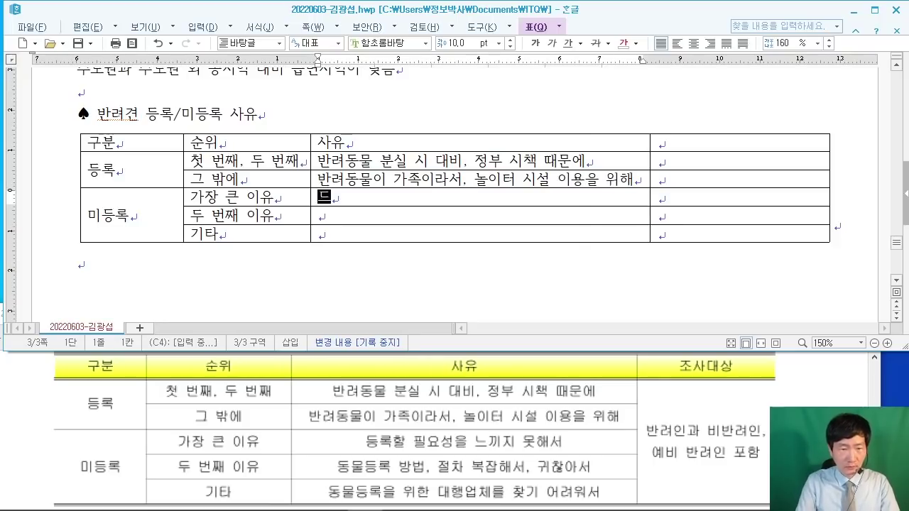
{"action": "type", "text": "록할 피"}
{"action": "key", "text": "BackSpace"}
{"action": "key", "text": "BackSpace"}
{"action": "key", "text": "BackSpace"}
{"action": "key", "text": "BackSpace"}
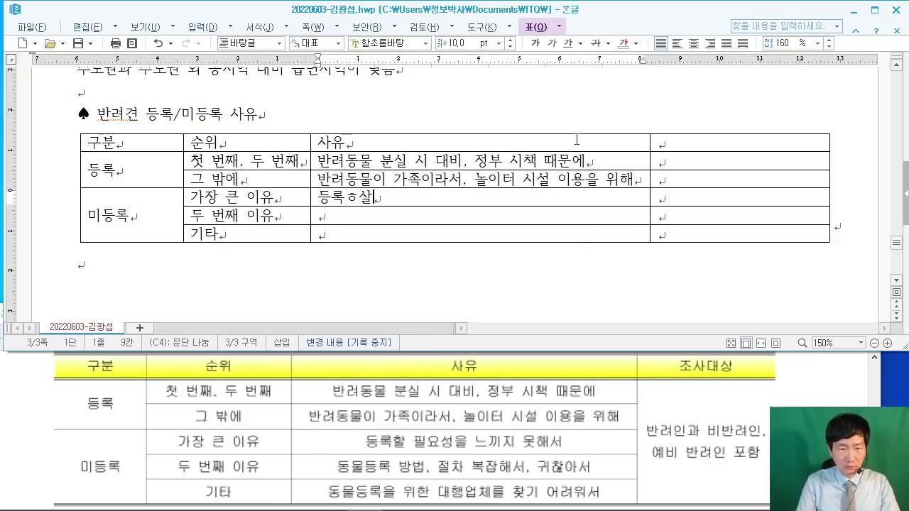
{"action": "type", "text": "록하"}
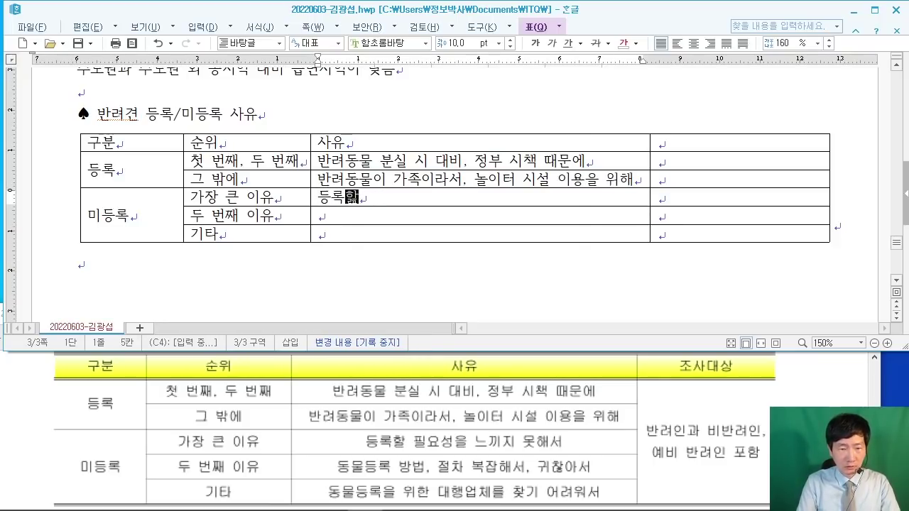
{"action": "type", "text": " 필요성을 느"}
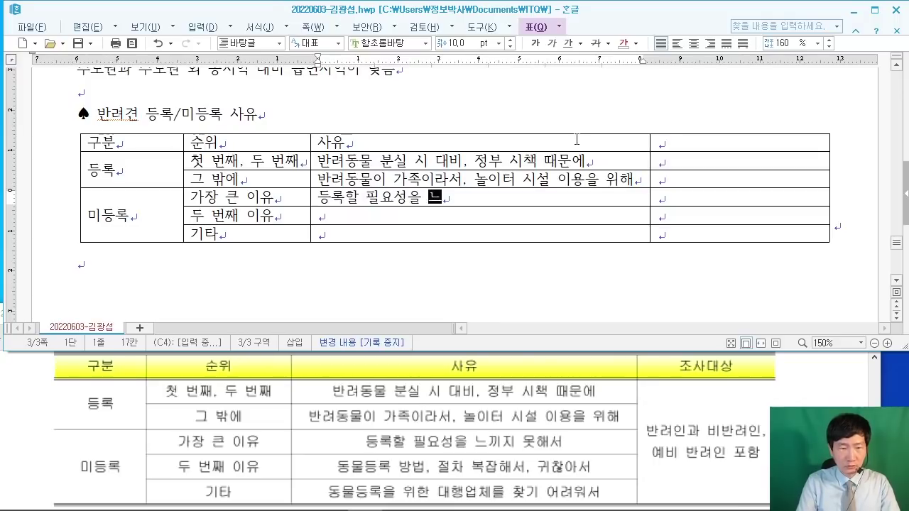
{"action": "type", "text": "끼지 못해서"}
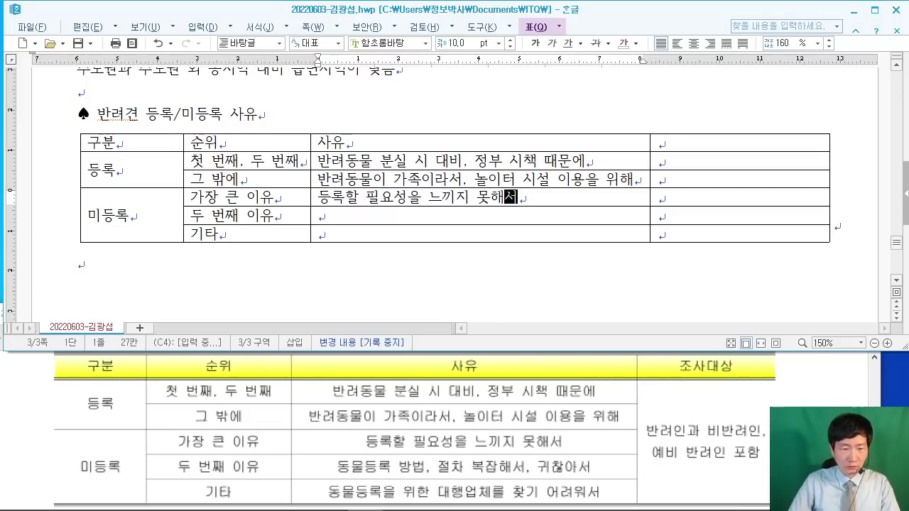
{"action": "key", "text": "Down"}
{"action": "type", "text": "ㄷ"}
{"action": "type", "text": "물"}
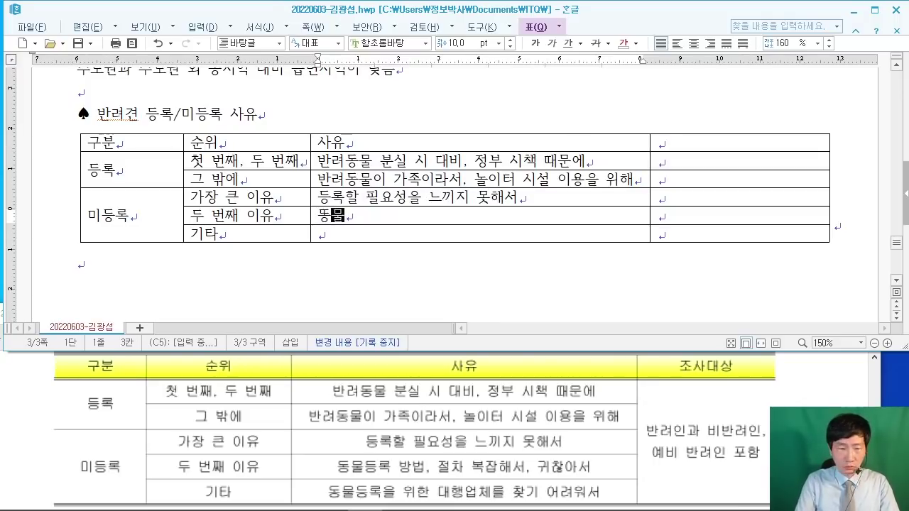
{"action": "type", "text": "등록"}
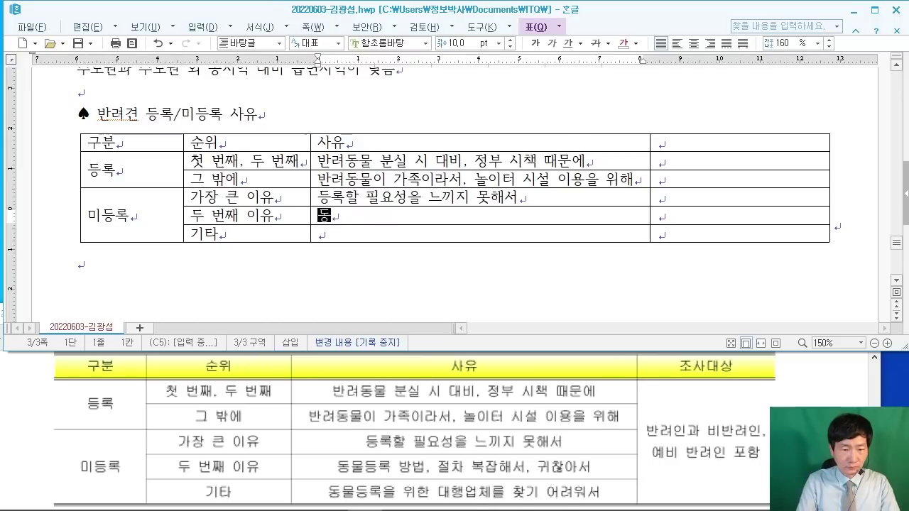
{"action": "type", "text": " 방"}
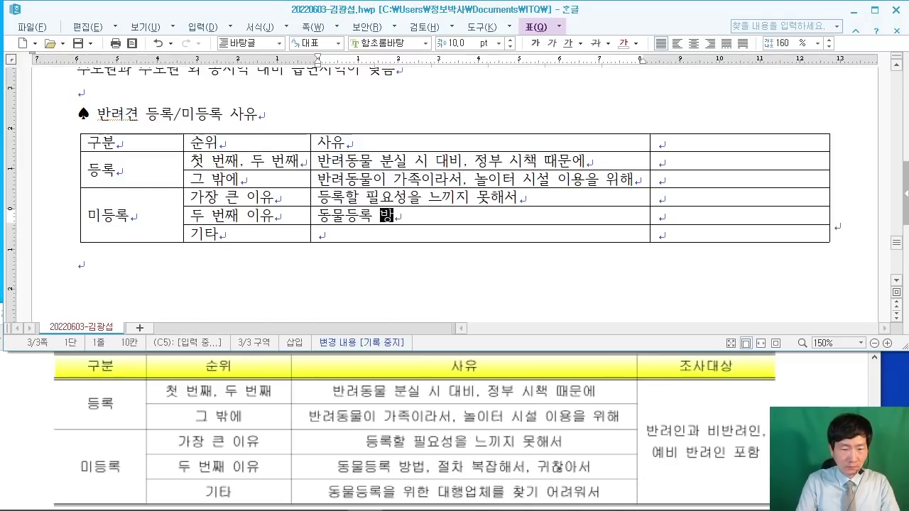
{"action": "type", "text": "법, 절차 복"}
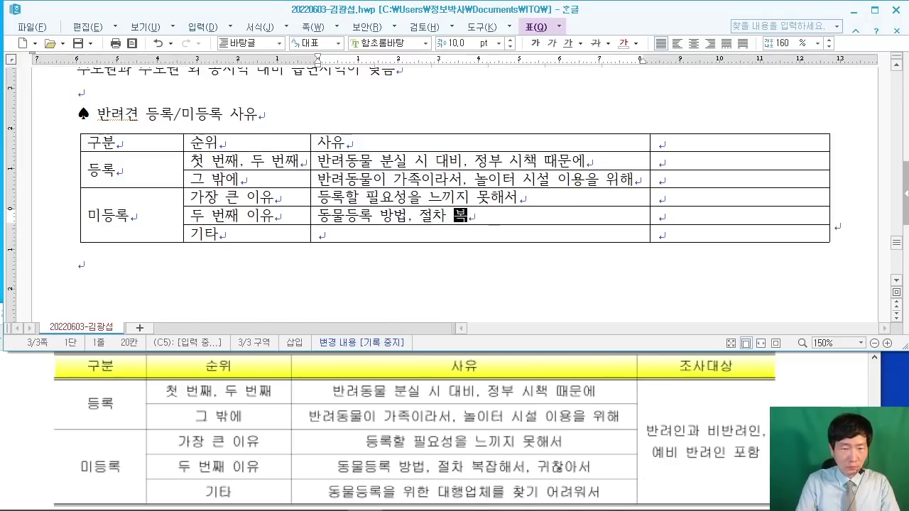
{"action": "type", "text": "잡해서, "}
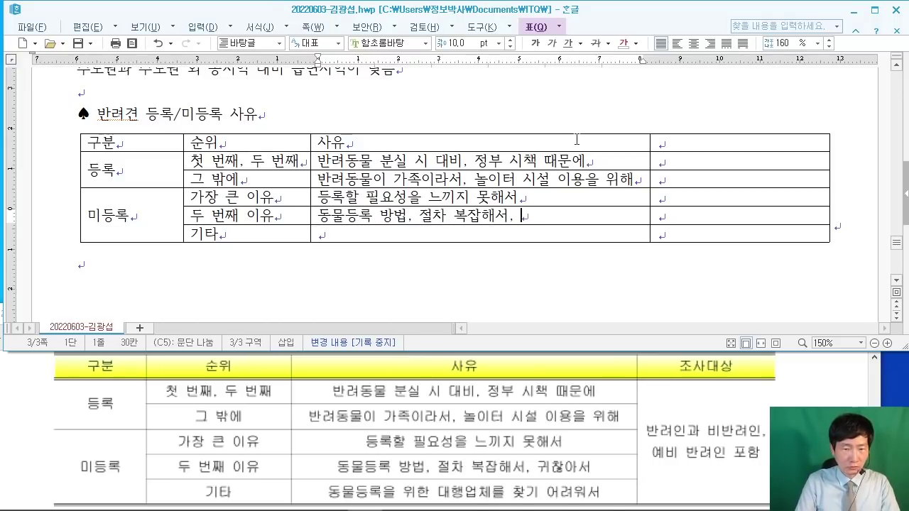
{"action": "type", "text": "귀찮아서"}
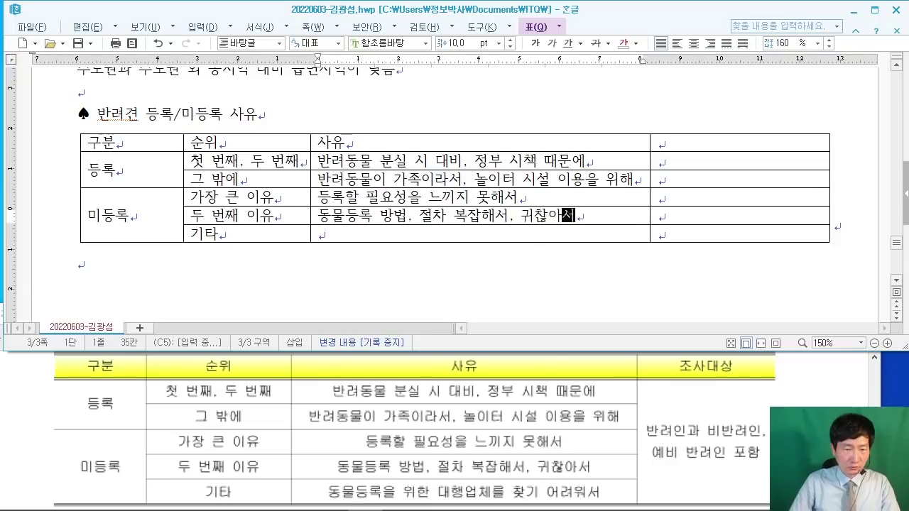
{"action": "key", "text": "Down"}
{"action": "type", "text": "동물등록"}
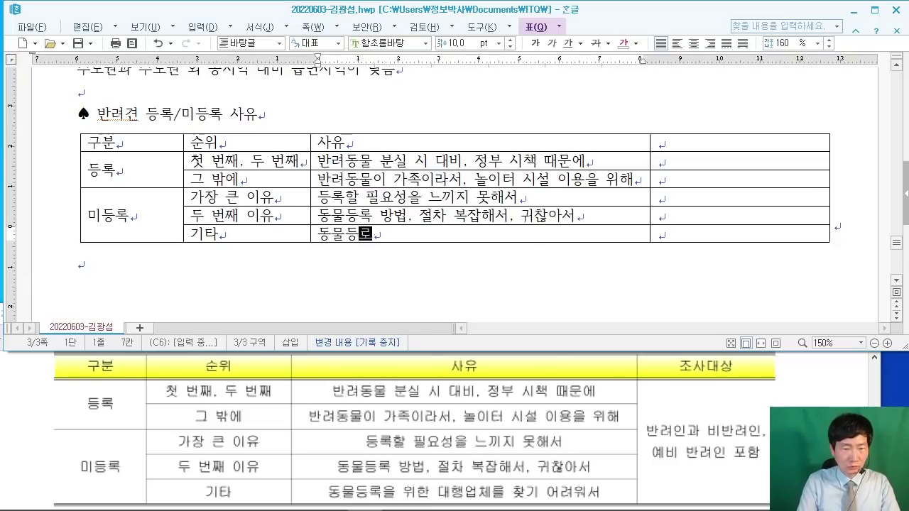
{"action": "type", "text": "을 위한 대"}
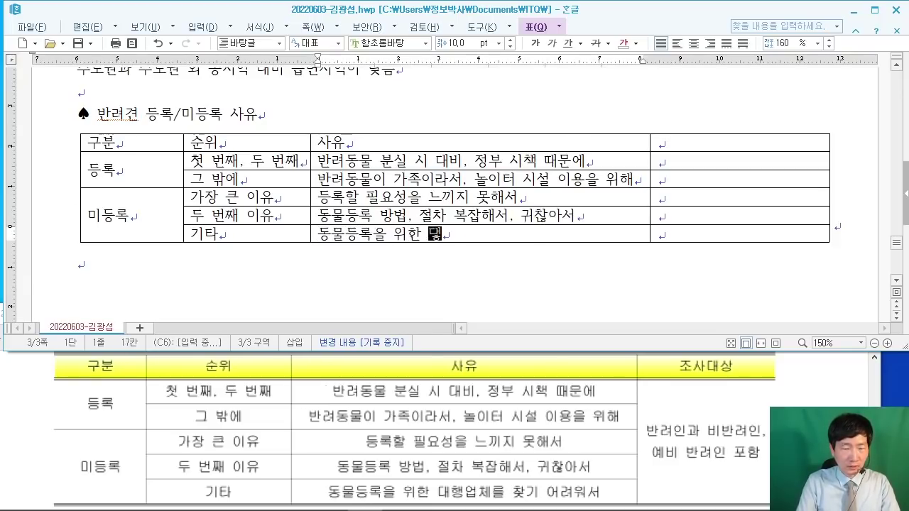
{"action": "type", "text": "행업체를 찾"}
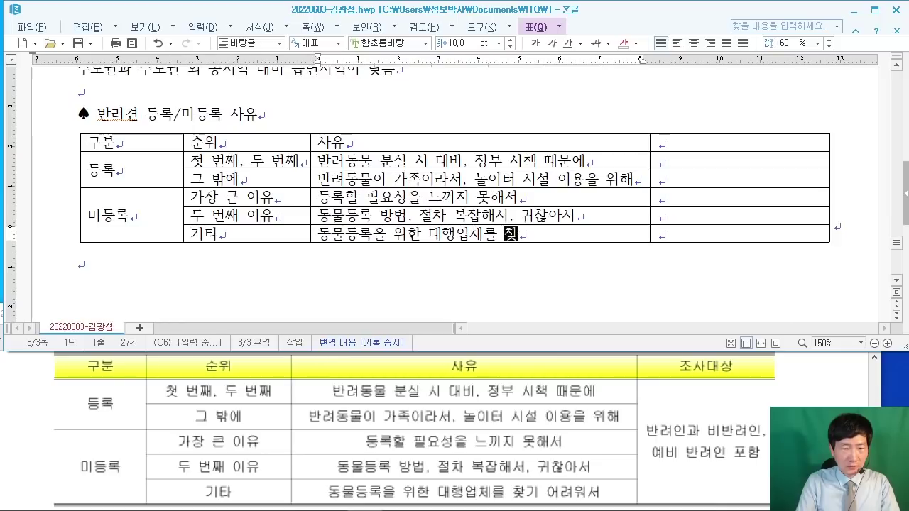
{"action": "type", "text": "기 여어려"}
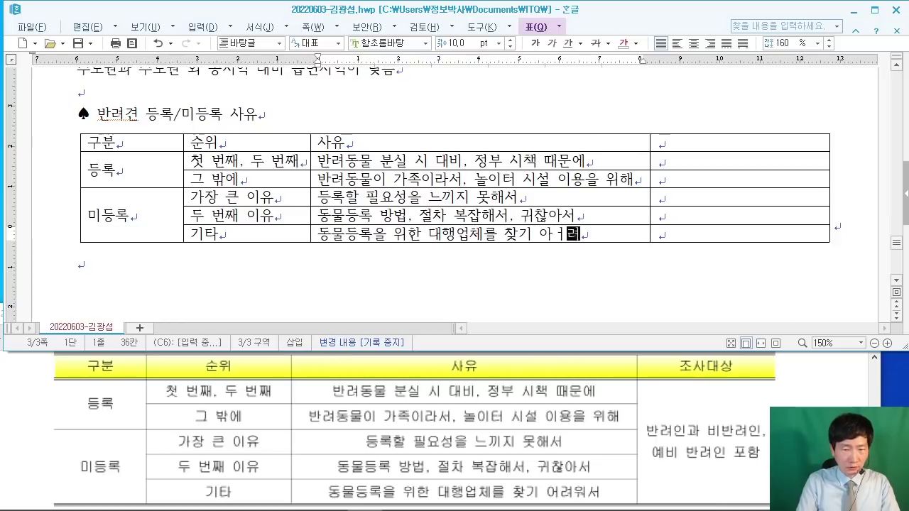
{"action": "type", "text": "우워서"}
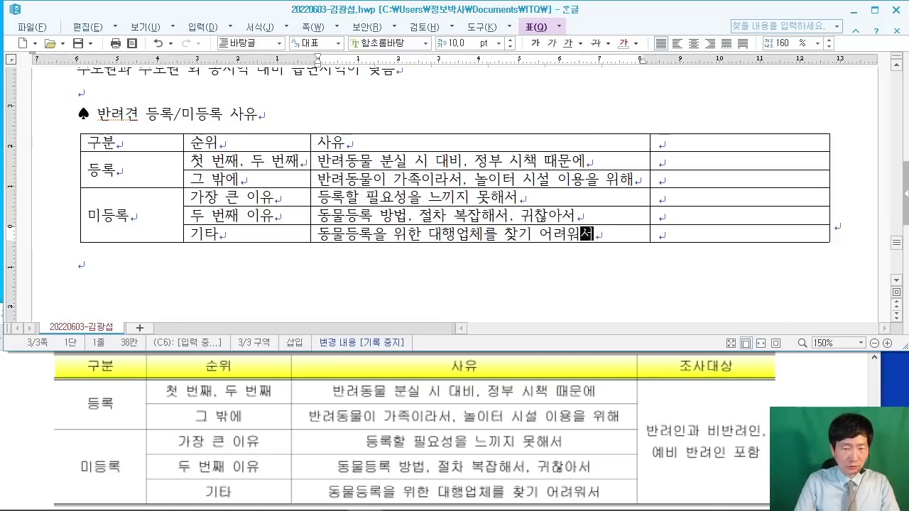
{"action": "left_click", "coordinate": [745, 134]}
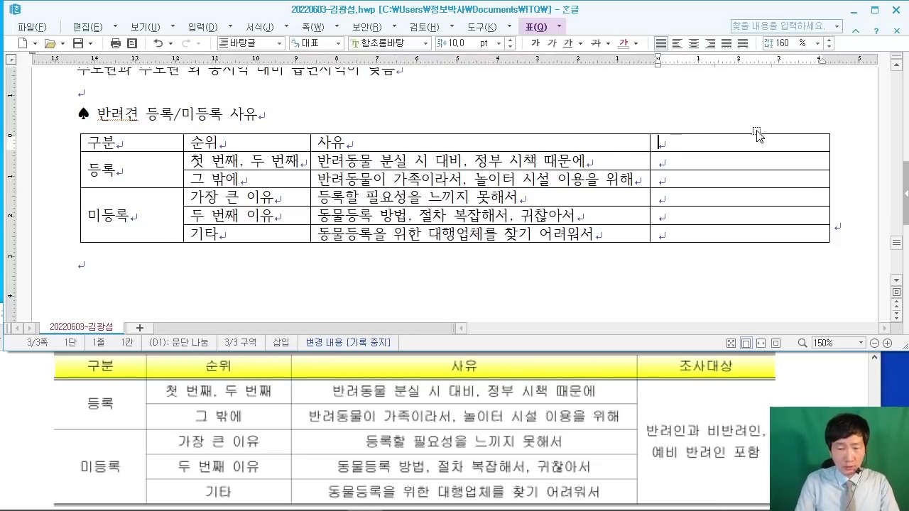
Step: Type 조사대상 in D1 and merge cells D2 through D6 into one
{"action": "type", "text": "조사대상"}
{"action": "key", "text": "Down"}
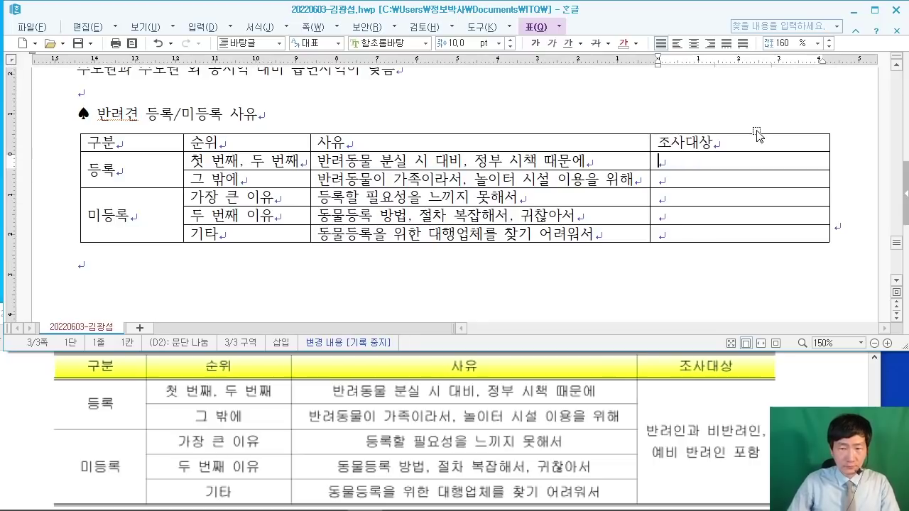
{"action": "left_click_drag", "start_coordinate": [726, 167], "coordinate": [725, 238]}
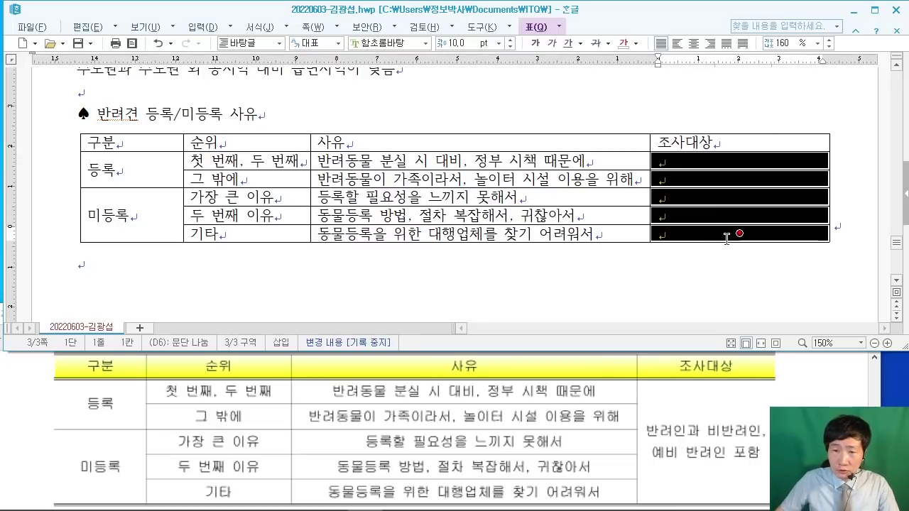
{"action": "right_click", "coordinate": [722, 234]}
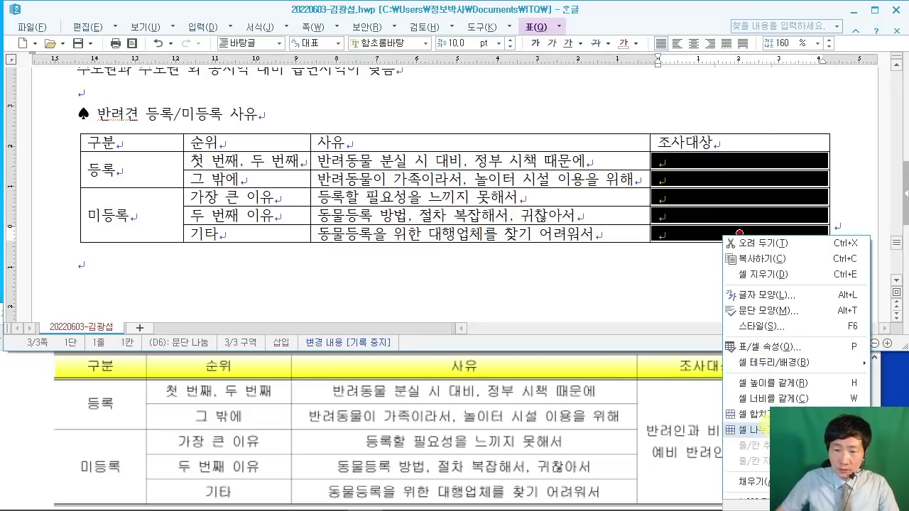
{"action": "left_click", "coordinate": [768, 420]}
Step: Enter '반려인과 비반려인,' and '예비 반려인 포함' on two lines in the merged cell
{"action": "type", "text": "반"}
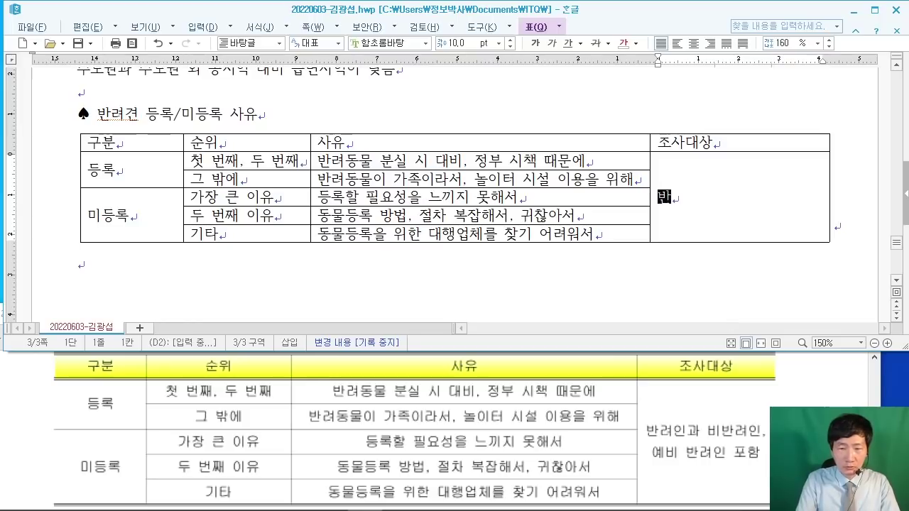
{"action": "type", "text": "려인과 비반"}
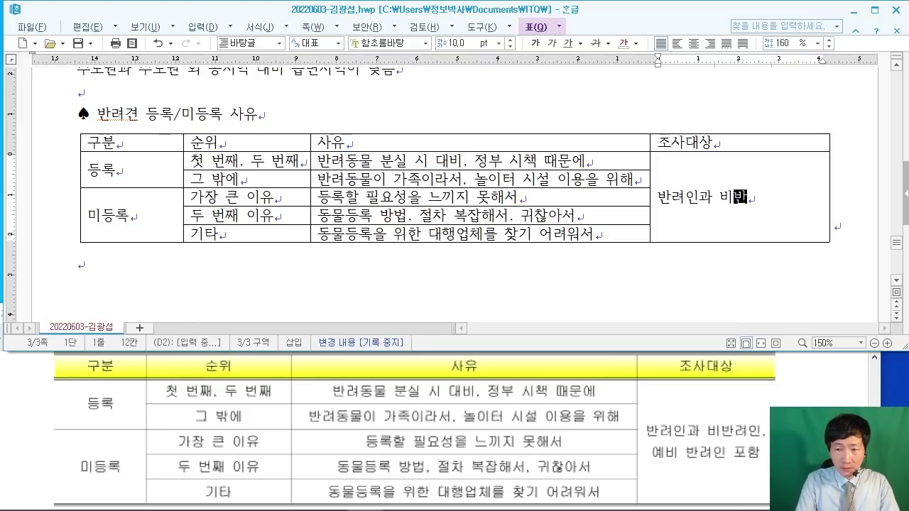
{"action": "type", "text": "려인"}
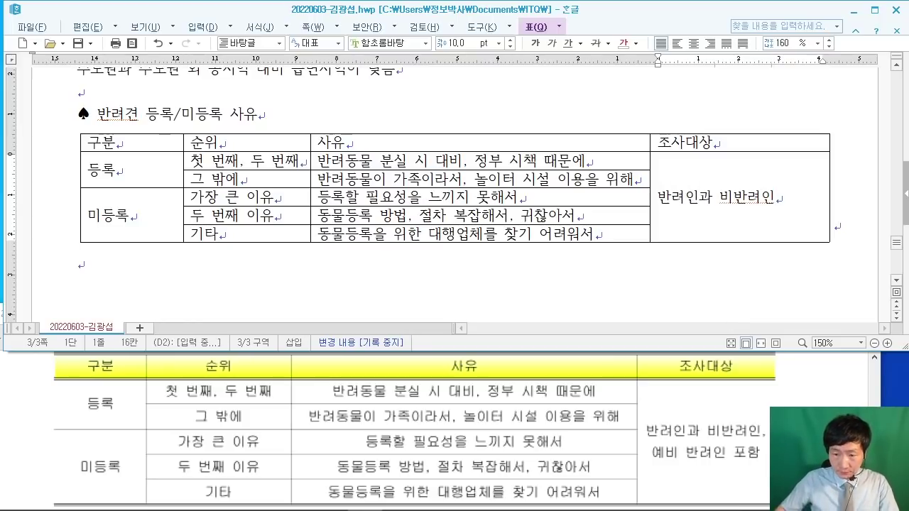
{"action": "left_click", "coordinate": [753, 355]}
{"action": "left_click_drag", "start_coordinate": [750, 316], "coordinate": [730, 318]}
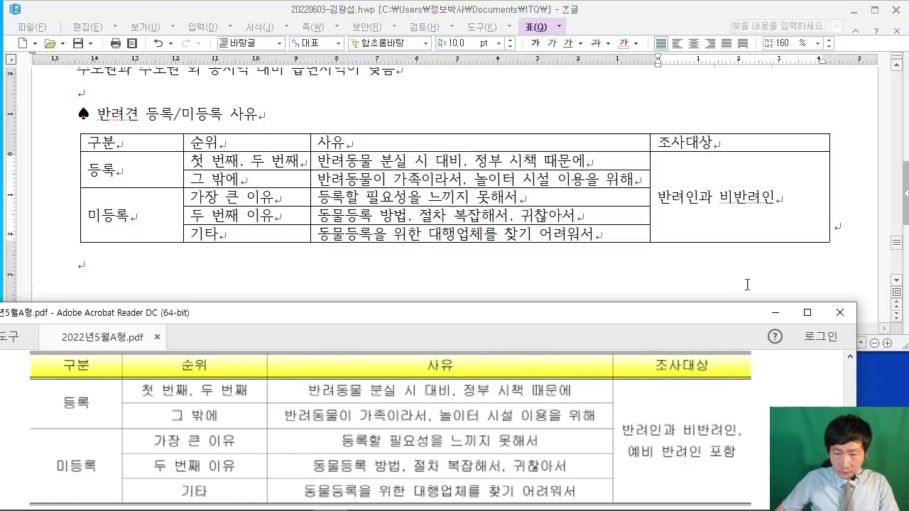
{"action": "left_click", "coordinate": [795, 203]}
{"action": "type", "text": ","}
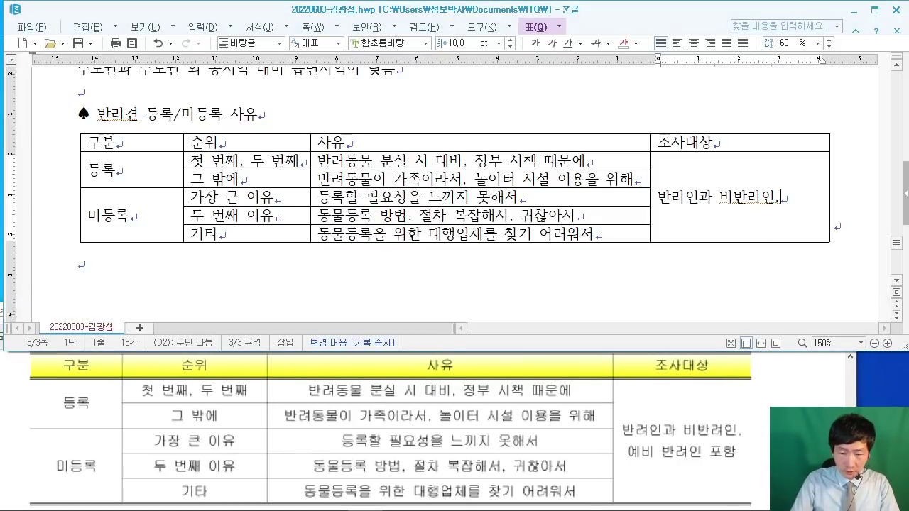
{"action": "key", "text": "Return"}
{"action": "type", "text": "ㅇㅖ비 반려인 포"}
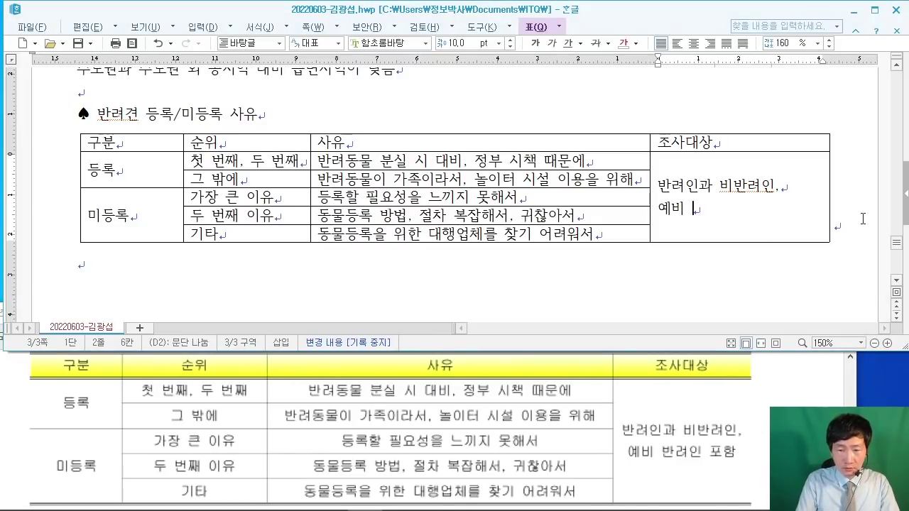
{"action": "type", "text": "함"}
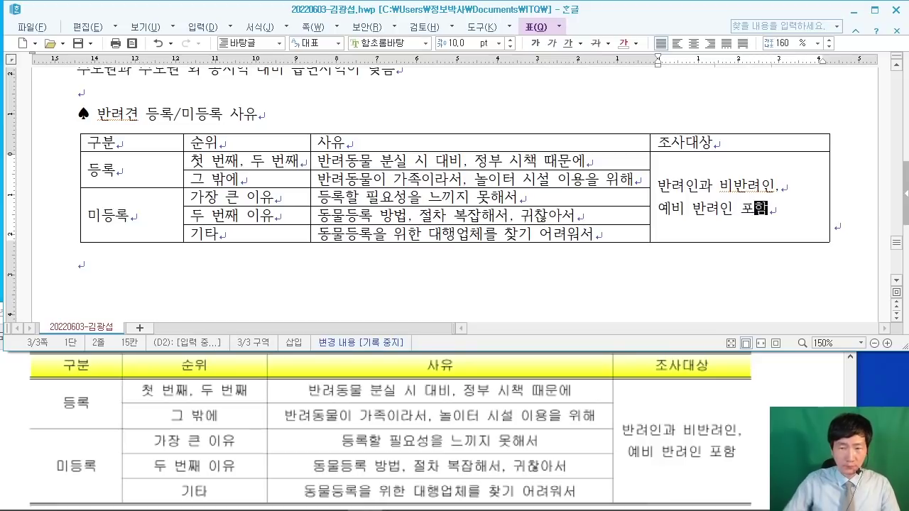
Step: Add an empty paragraph below the table and type 동물보호관리시스템 on it
{"action": "left_click", "coordinate": [398, 270]}
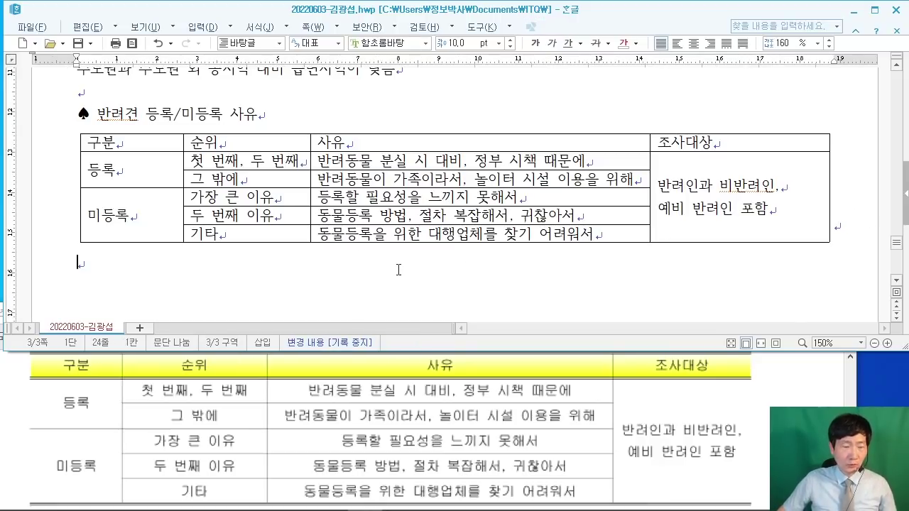
{"action": "key", "text": "Return"}
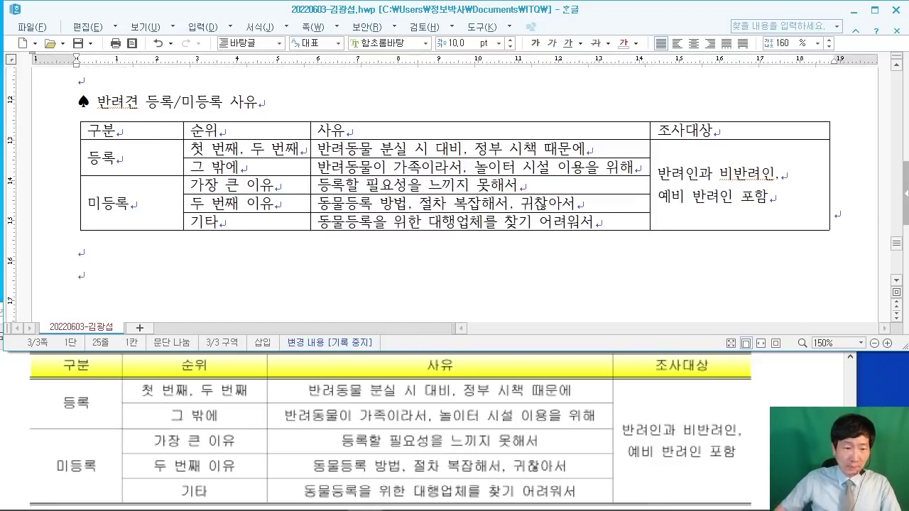
{"action": "left_click", "coordinate": [715, 379]}
{"action": "scroll", "coordinate": [715, 380], "scroll_direction": "down", "scroll_amount": 3}
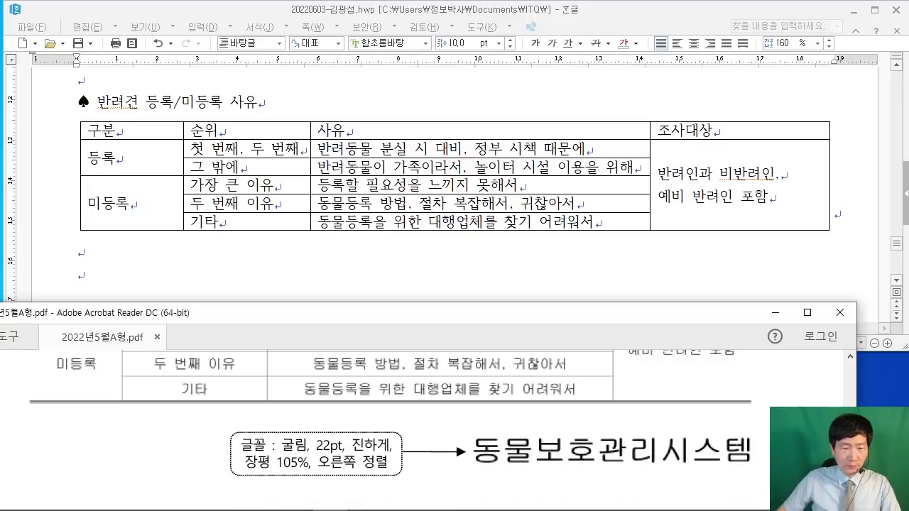
{"action": "left_click", "coordinate": [248, 280]}
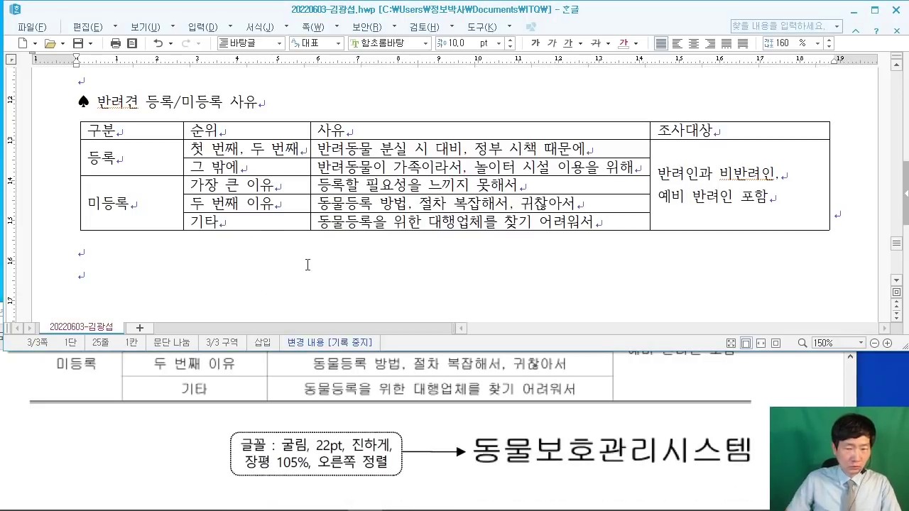
{"action": "type", "text": "동물보호관리시스템"}
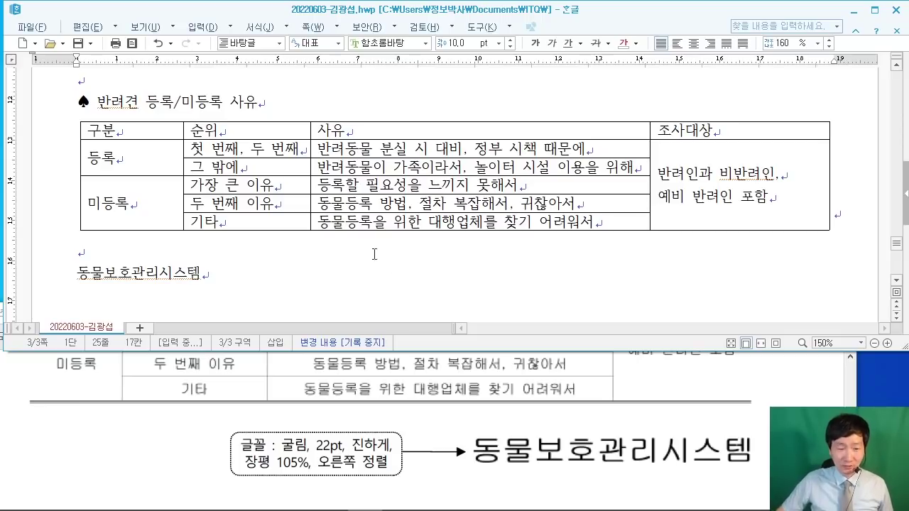
{"action": "left_click", "coordinate": [318, 263]}
{"action": "left_click_drag", "start_coordinate": [202, 270], "coordinate": [78, 271]}
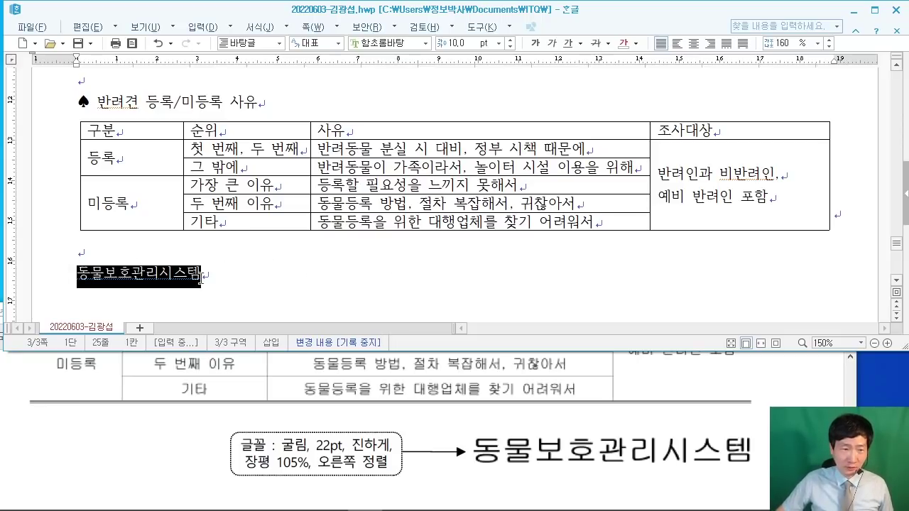
{"action": "left_click", "coordinate": [287, 285]}
{"action": "scroll", "coordinate": [355, 282], "scroll_direction": "down", "scroll_amount": 3}
{"action": "scroll", "coordinate": [361, 280], "scroll_direction": "up", "scroll_amount": 1}
{"action": "scroll", "coordinate": [360, 280], "scroll_direction": "up", "scroll_amount": 1}
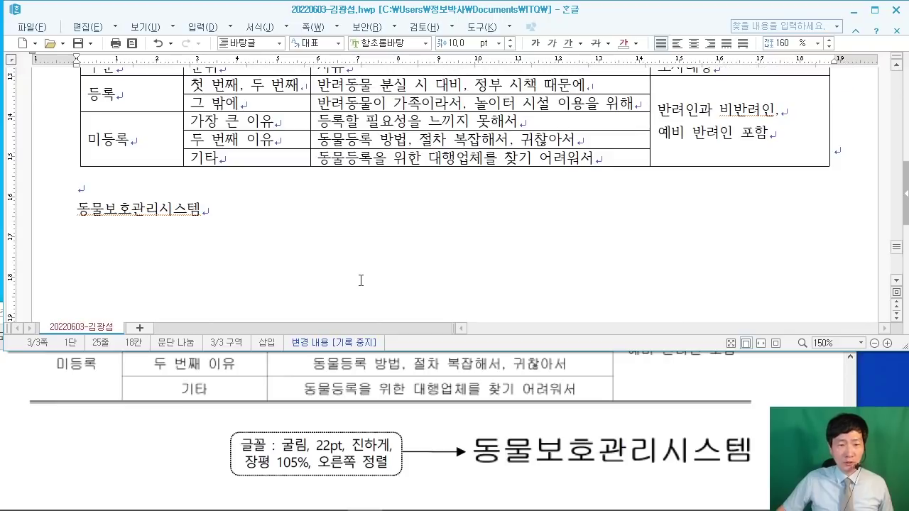
{"action": "scroll", "coordinate": [361, 280], "scroll_direction": "up", "scroll_amount": 1}
Step: Read the header spec in the exam PDF, then put the caret after the 반려동물에 대한 국민의식조사 title
{"action": "scroll", "coordinate": [361, 281], "scroll_direction": "up", "scroll_amount": 5}
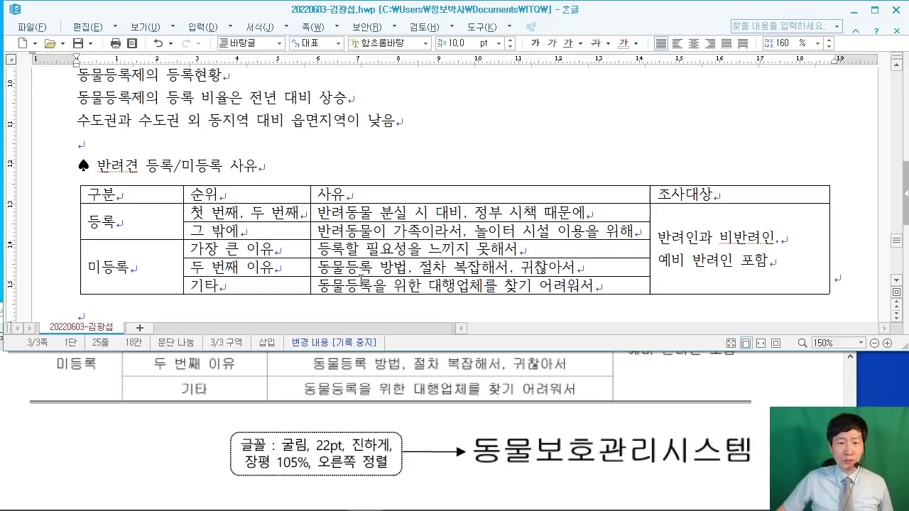
{"action": "scroll", "coordinate": [361, 281], "scroll_direction": "up", "scroll_amount": 3}
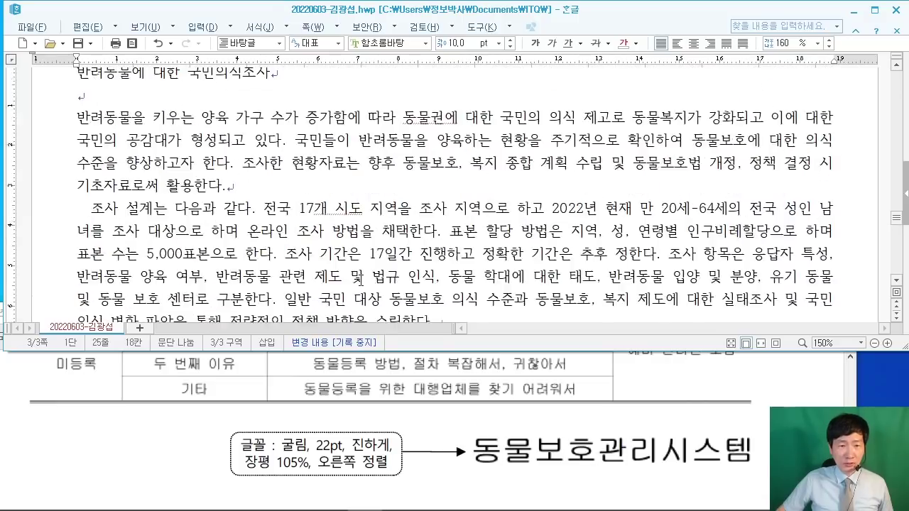
{"action": "left_click", "coordinate": [770, 389]}
{"action": "scroll", "coordinate": [795, 392], "scroll_direction": "up", "scroll_amount": 3}
{"action": "scroll", "coordinate": [795, 397], "scroll_direction": "up", "scroll_amount": 10}
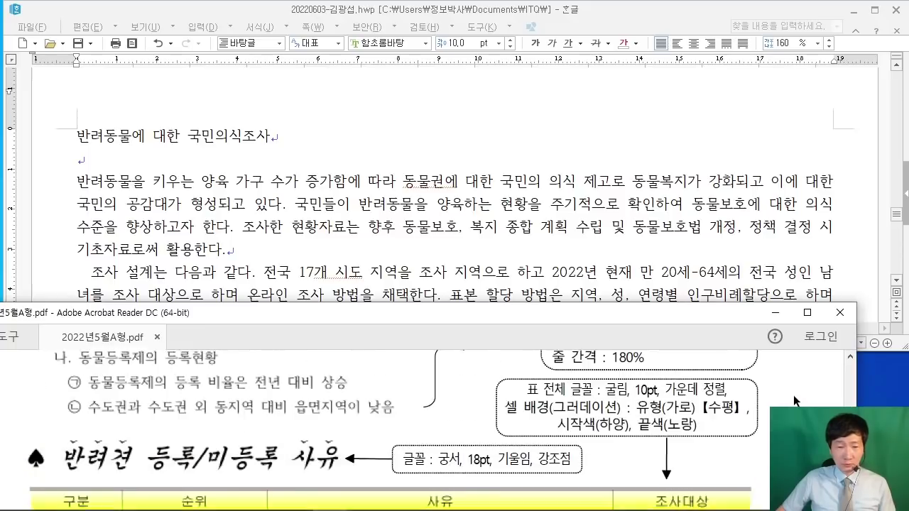
{"action": "scroll", "coordinate": [786, 394], "scroll_direction": "up", "scroll_amount": 10}
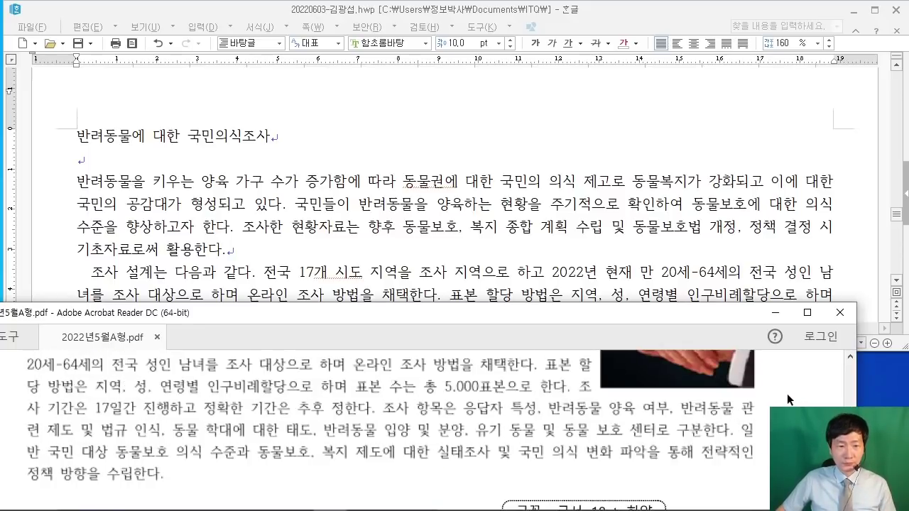
{"action": "scroll", "coordinate": [788, 393], "scroll_direction": "up", "scroll_amount": 3}
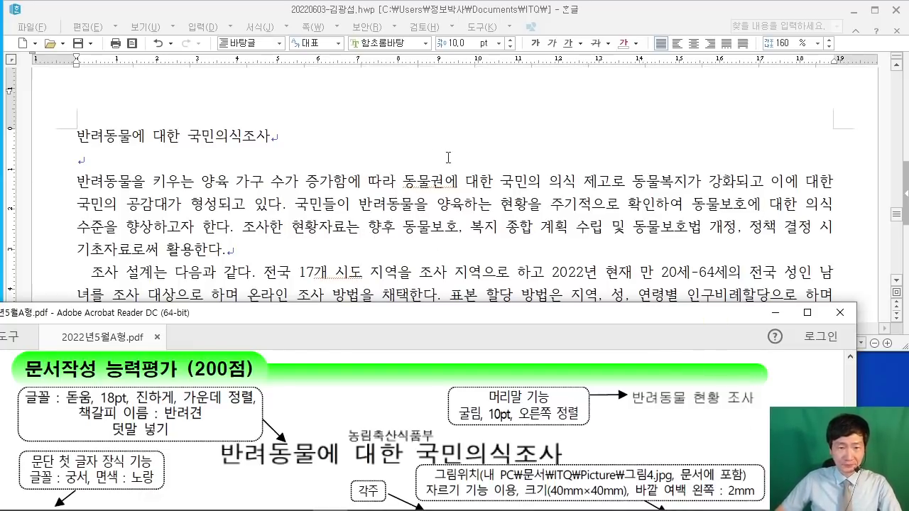
{"action": "left_click", "coordinate": [448, 154]}
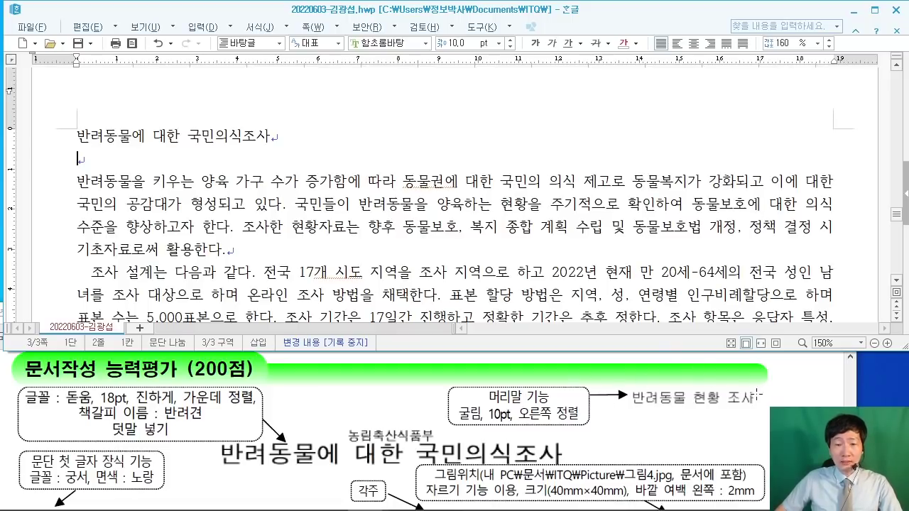
{"action": "left_click", "coordinate": [274, 136]}
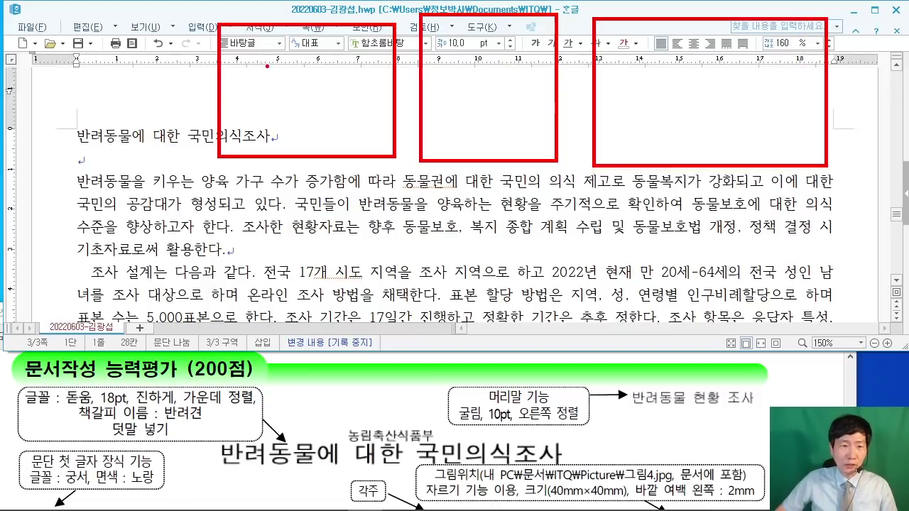
{"action": "mouse_move", "coordinate": [267, 66]}
{"action": "left_mouse_down"}
{"action": "mouse_move", "coordinate": [270, 113]}
{"action": "mouse_move", "coordinate": [384, 125]}
{"action": "mouse_move", "coordinate": [489, 112]}
{"action": "left_mouse_up"}
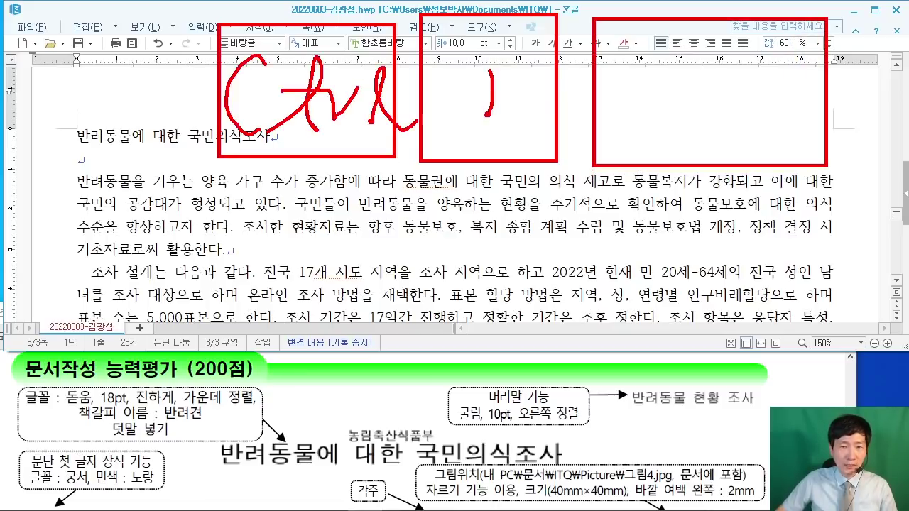
{"action": "left_click_drag", "start_coordinate": [508, 76], "coordinate": [547, 37]}
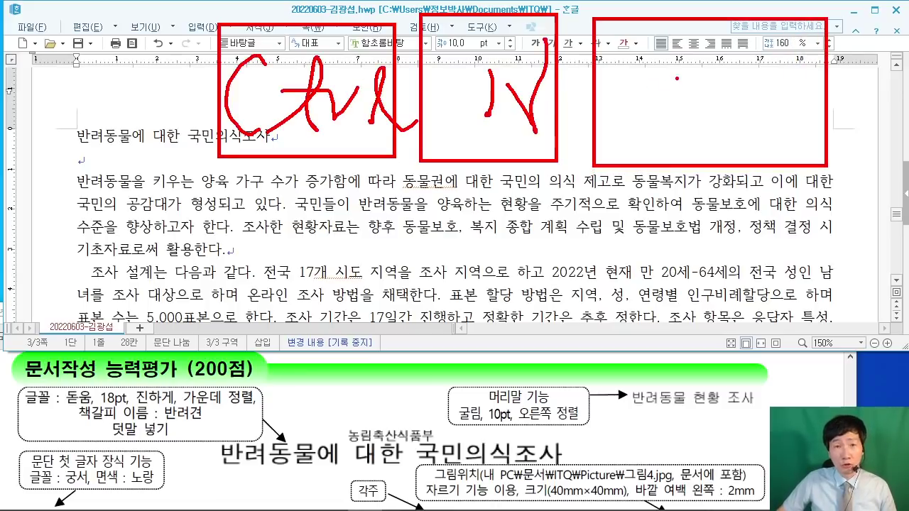
{"action": "mouse_move", "coordinate": [670, 51]}
{"action": "left_mouse_down"}
{"action": "mouse_move", "coordinate": [658, 110]}
{"action": "mouse_move", "coordinate": [727, 73]}
{"action": "mouse_move", "coordinate": [726, 141]}
{"action": "left_mouse_up"}
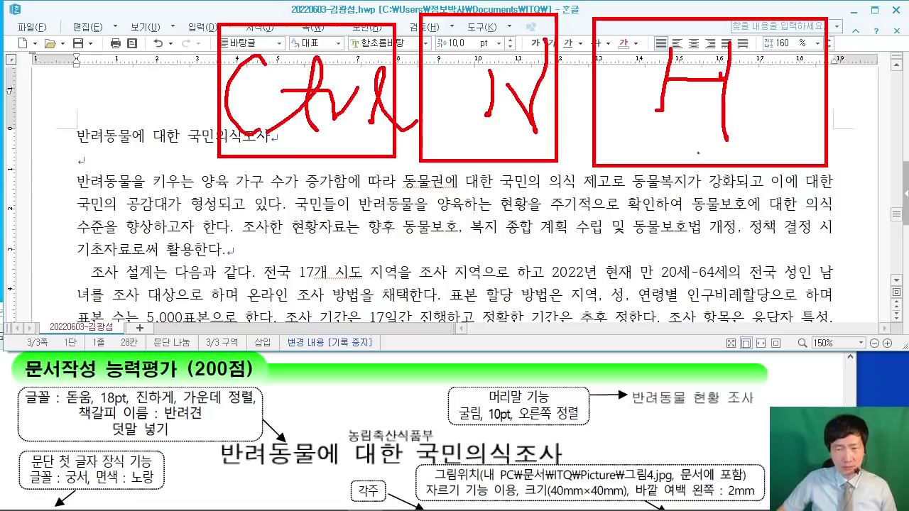
{"action": "left_click_drag", "start_coordinate": [132, 154], "coordinate": [217, 221]}
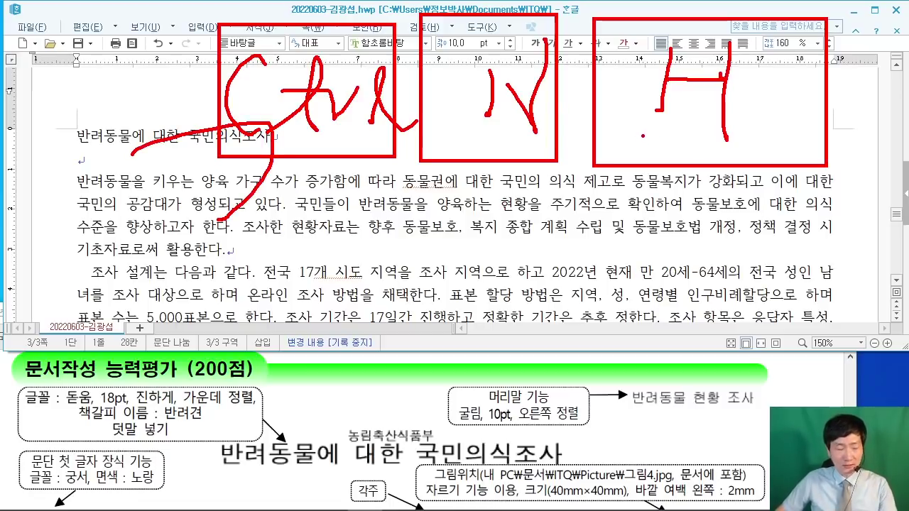
{"action": "key", "text": "Escape"}
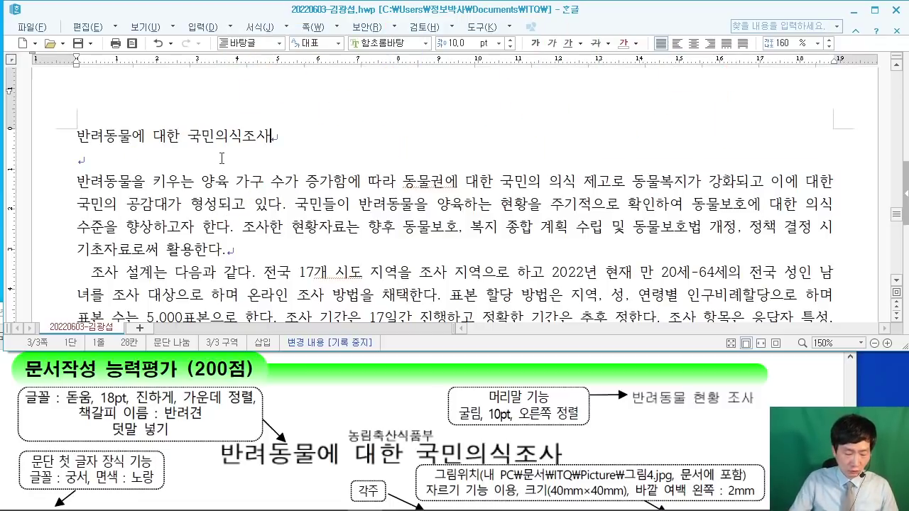
Step: Create a both-pages header reading 반려동물 현황 조사
{"action": "key", "text": "ctrl+n"}
{"action": "key", "text": "h"}
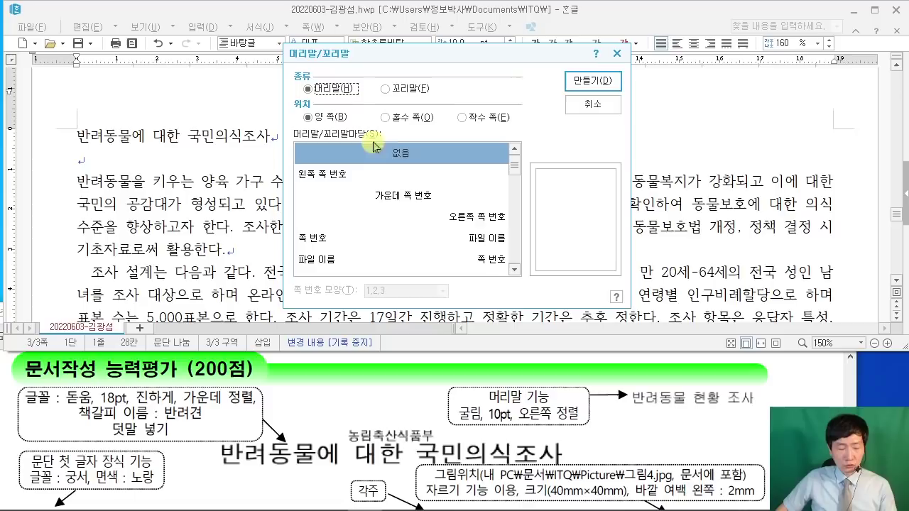
{"action": "left_click", "coordinate": [593, 81]}
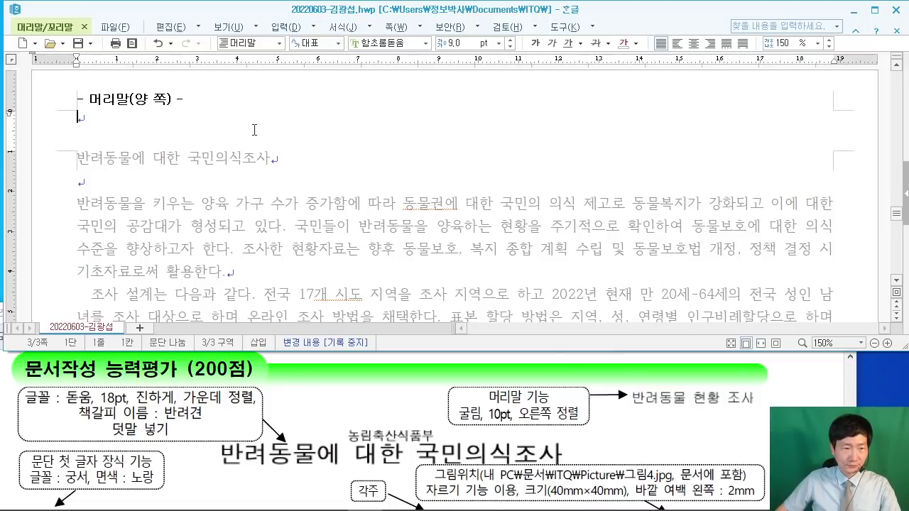
{"action": "type", "text": "반려동"}
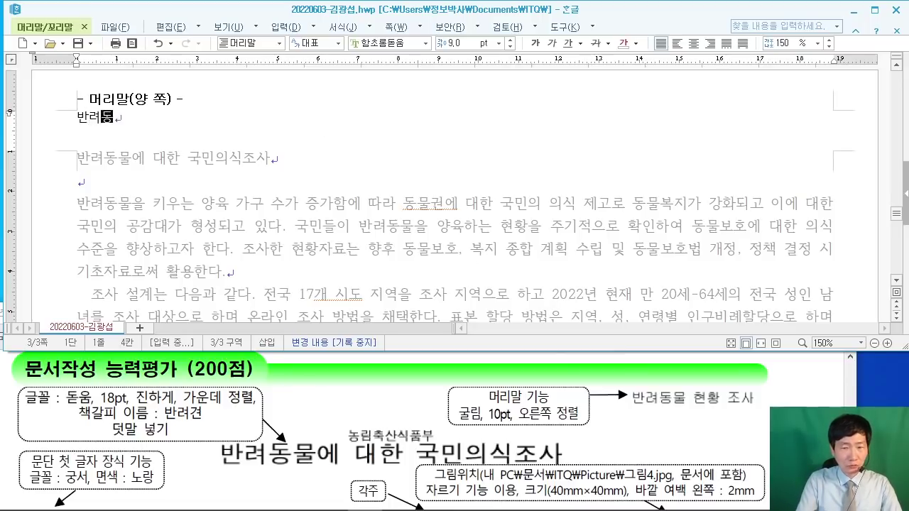
{"action": "type", "text": "물 현황 조사"}
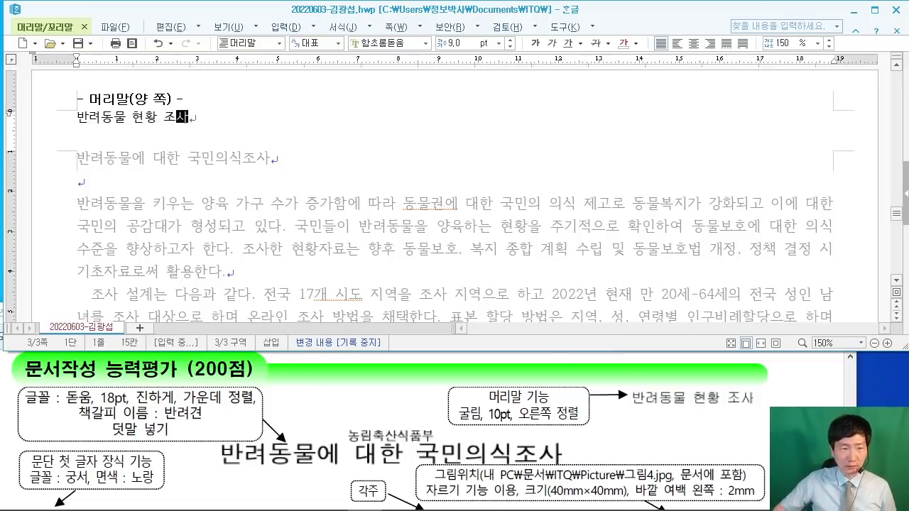
Step: Format the header text as 굴림 10pt, right-align it, and close header editing
{"action": "key", "text": "shift+Home"}
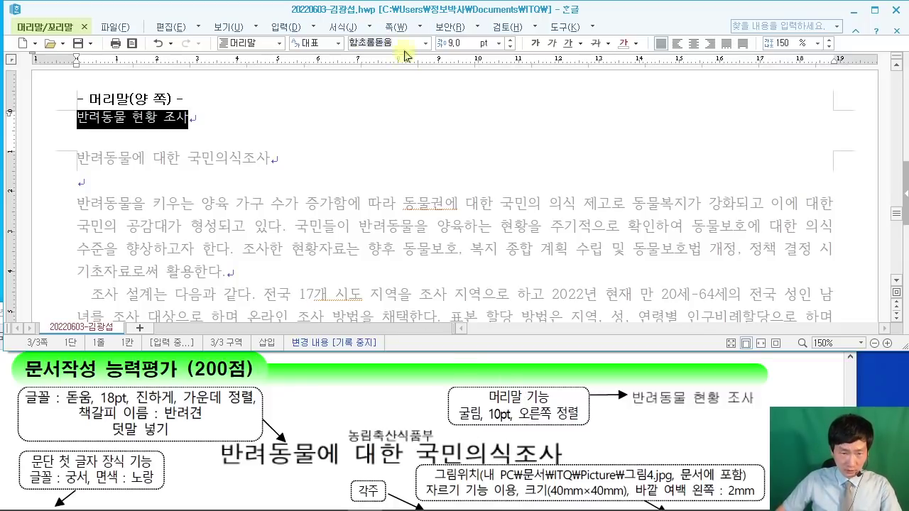
{"action": "type", "text": "굴림"}
{"action": "key", "text": "Return"}
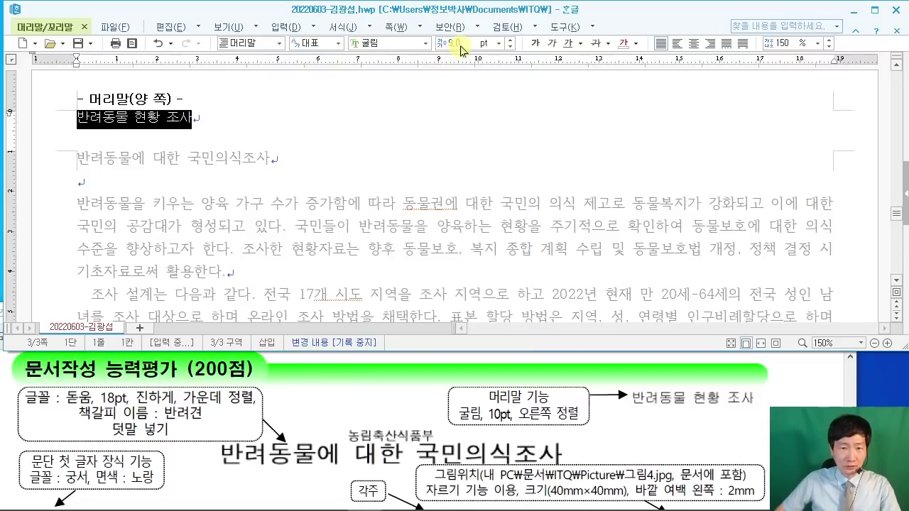
{"action": "type", "text": "10"}
{"action": "key", "text": "Return"}
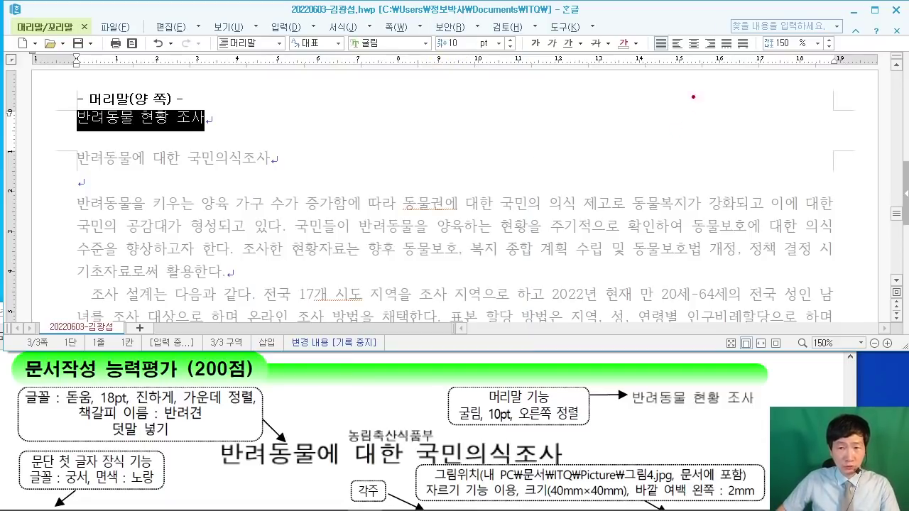
{"action": "mouse_move", "coordinate": [692, 27]}
{"action": "left_mouse_down"}
{"action": "mouse_move", "coordinate": [724, 64]}
{"action": "mouse_move", "coordinate": [733, 165]}
{"action": "left_mouse_up"}
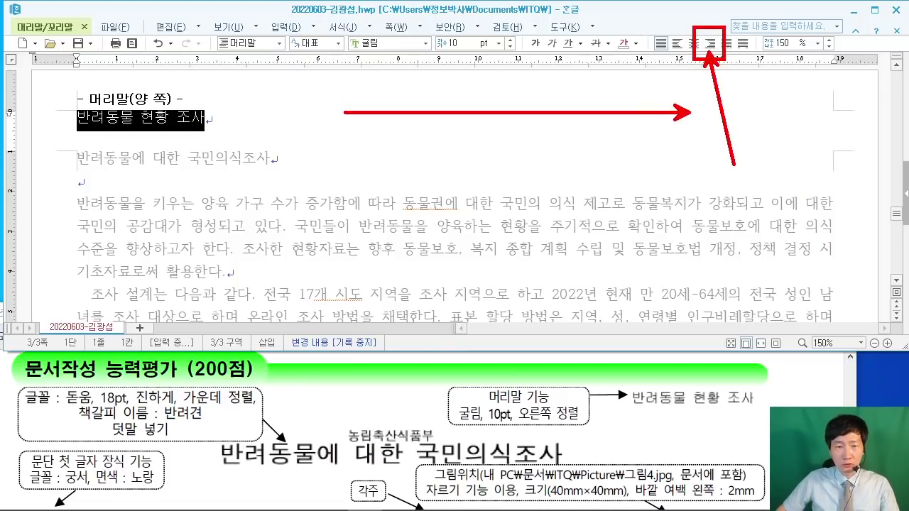
{"action": "key", "text": "Escape"}
{"action": "left_click", "coordinate": [710, 44]}
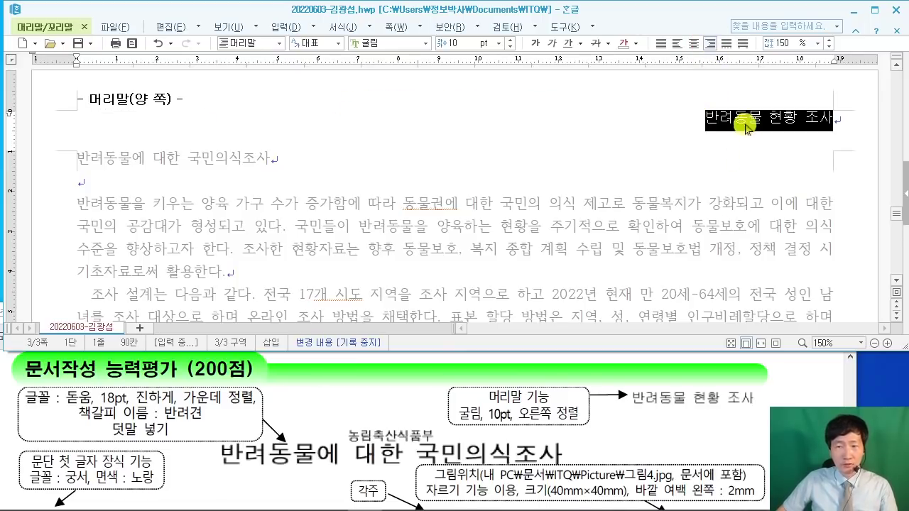
{"action": "left_click", "coordinate": [49, 28]}
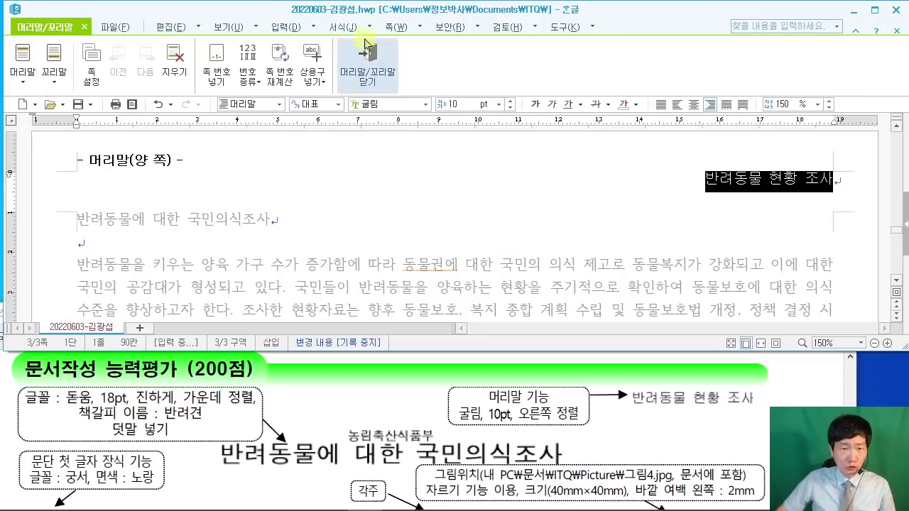
{"action": "left_click", "coordinate": [372, 75]}
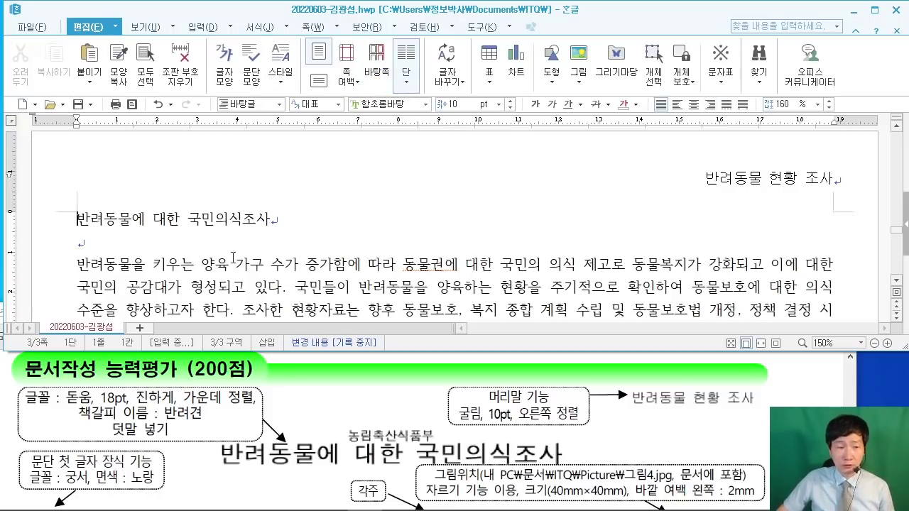
Step: Set the title 반려동물에 대한 국민의식조사 to 돋움 18pt bold and center it
{"action": "left_click_drag", "start_coordinate": [71, 224], "coordinate": [347, 213]}
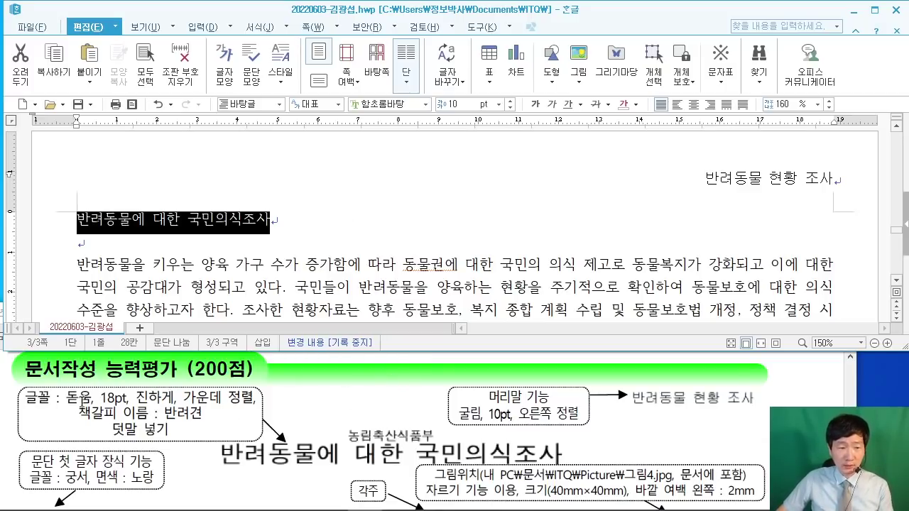
{"action": "left_click", "coordinate": [373, 104]}
{"action": "type", "text": "돋움"}
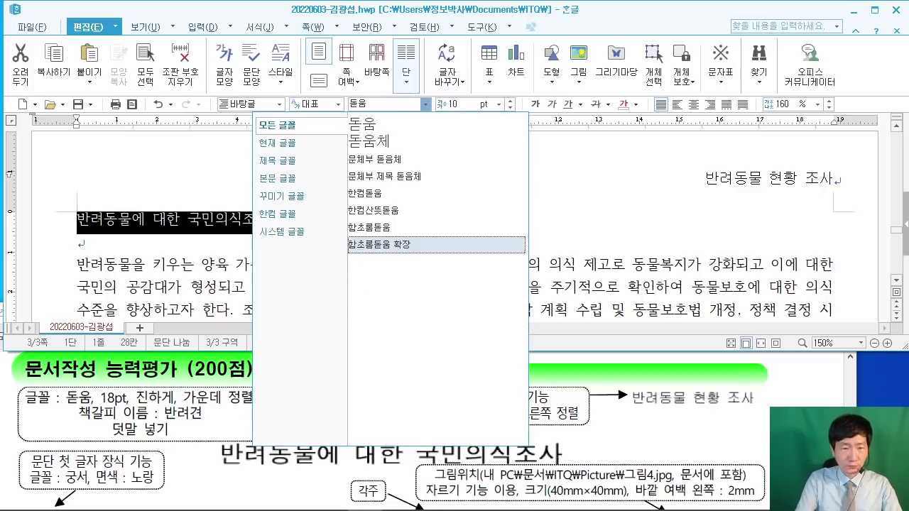
{"action": "key", "text": "Return"}
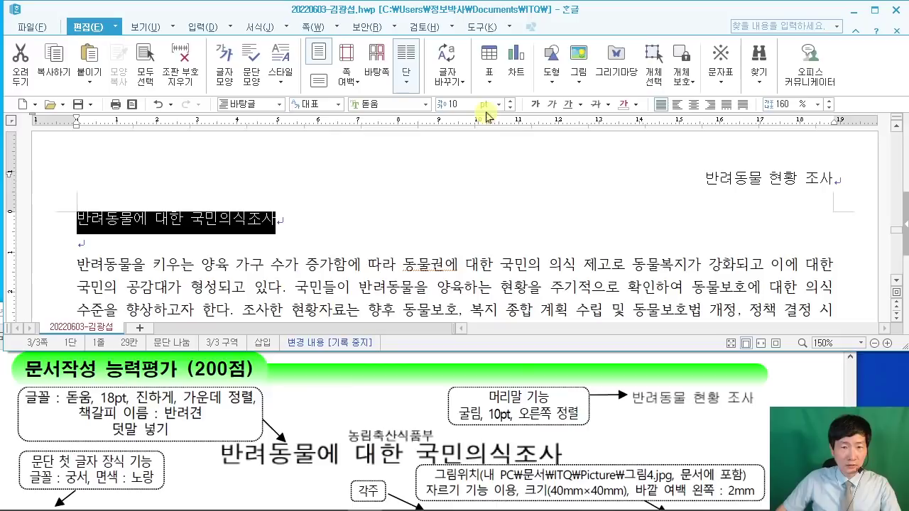
{"action": "left_click", "coordinate": [468, 104]}
{"action": "type", "text": "18"}
{"action": "key", "text": "Return"}
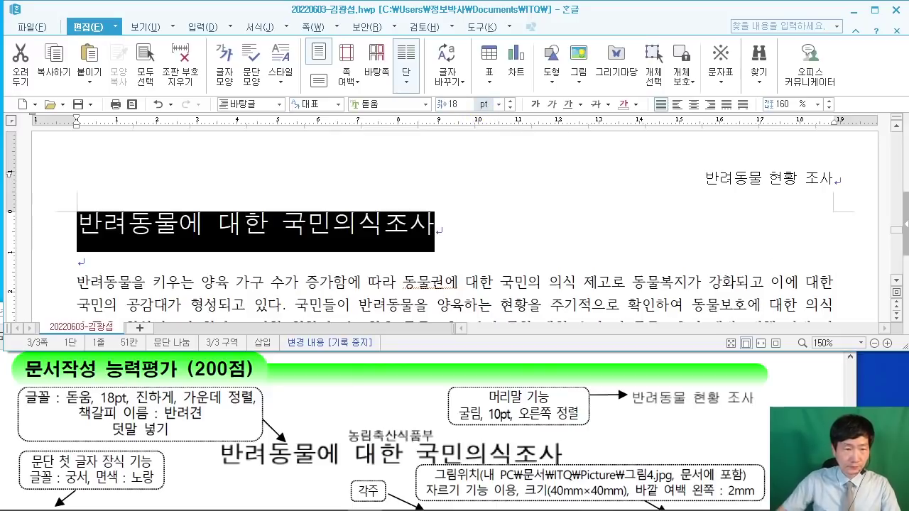
{"action": "left_click", "coordinate": [536, 110]}
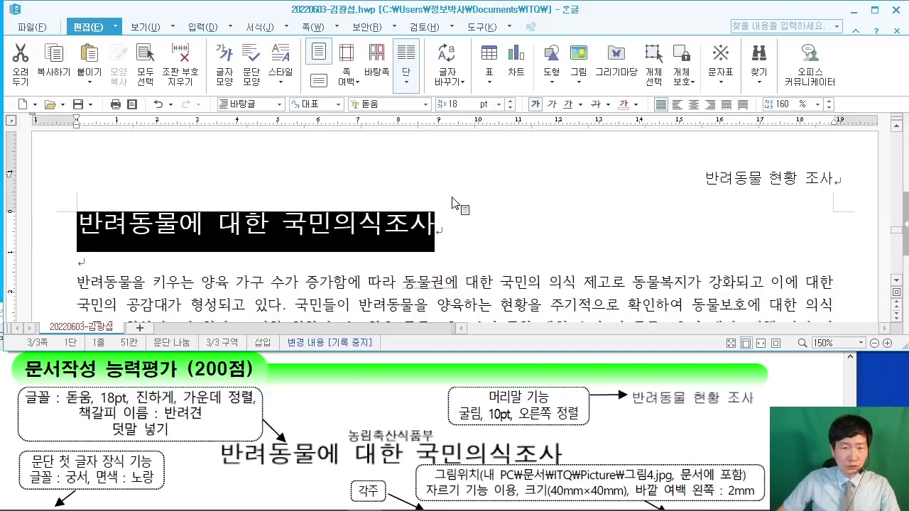
{"action": "left_click", "coordinate": [693, 104]}
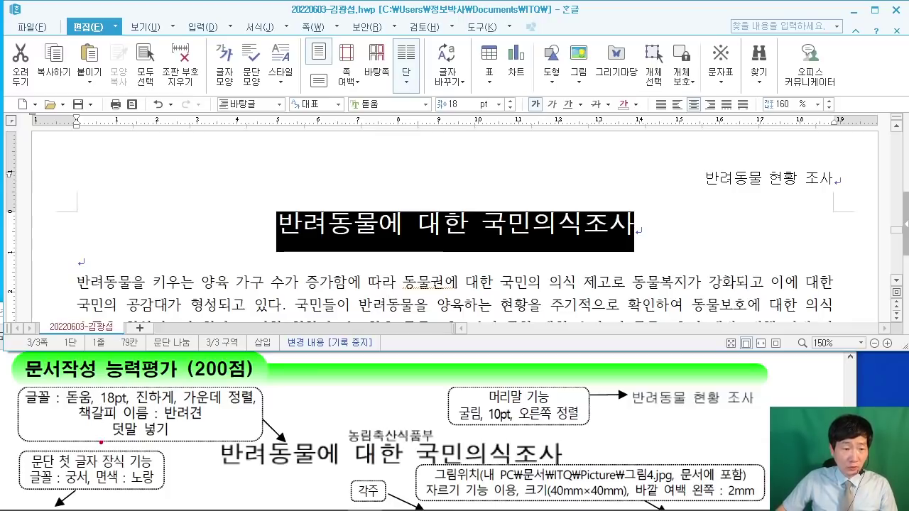
{"action": "left_click_drag", "start_coordinate": [101, 442], "coordinate": [66, 422]}
Step: Open the dropdown beside the 입력 menu to list insert commands such as 덧말 넣기
{"action": "mouse_move", "coordinate": [207, 409]}
{"action": "left_mouse_down"}
{"action": "mouse_move", "coordinate": [209, 427]}
{"action": "mouse_move", "coordinate": [192, 429]}
{"action": "left_mouse_up"}
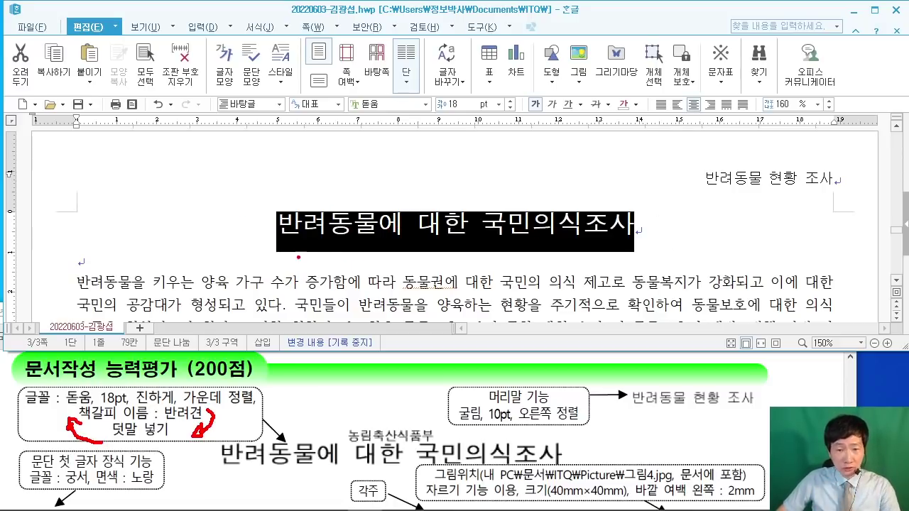
{"action": "left_click_drag", "start_coordinate": [113, 438], "coordinate": [165, 445]}
{"action": "mouse_move", "coordinate": [423, 446]}
{"action": "left_mouse_down"}
{"action": "mouse_move", "coordinate": [364, 452]}
{"action": "mouse_move", "coordinate": [358, 419]}
{"action": "mouse_move", "coordinate": [455, 440]}
{"action": "mouse_move", "coordinate": [438, 447]}
{"action": "left_mouse_up"}
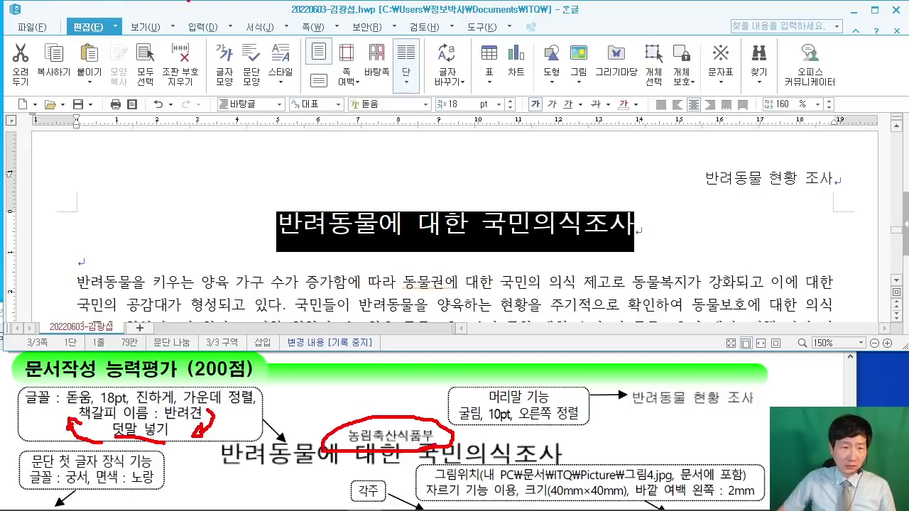
{"action": "mouse_move", "coordinate": [217, 17]}
{"action": "left_mouse_down"}
{"action": "mouse_move", "coordinate": [249, 39]}
{"action": "mouse_move", "coordinate": [230, 181]}
{"action": "left_mouse_up"}
{"action": "key", "text": "Escape"}
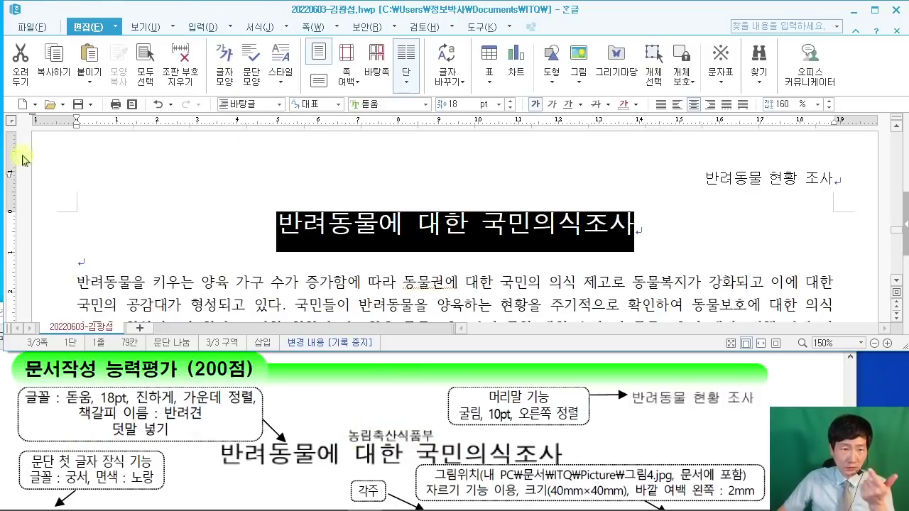
{"action": "left_click", "coordinate": [228, 27]}
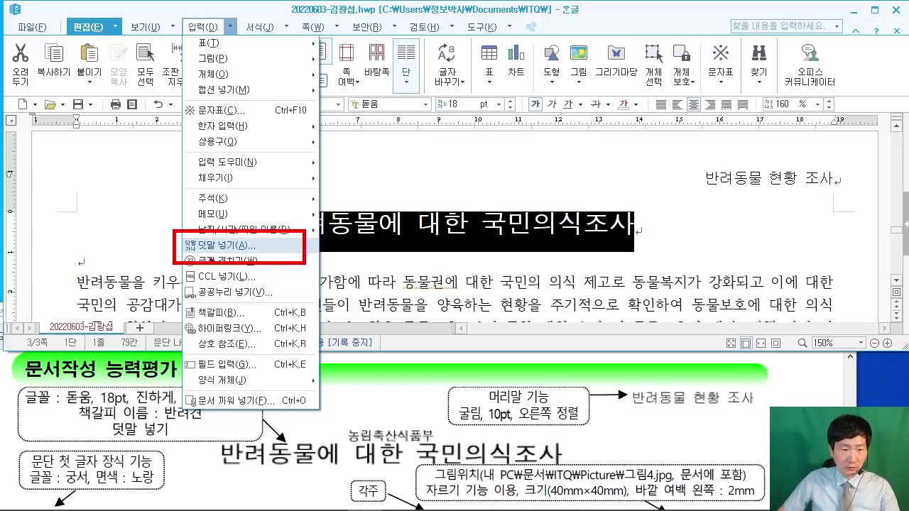
Step: Insert 농림축산식품부 as ruby text positioned above the title using 덧말 넣기
{"action": "key", "text": "Escape"}
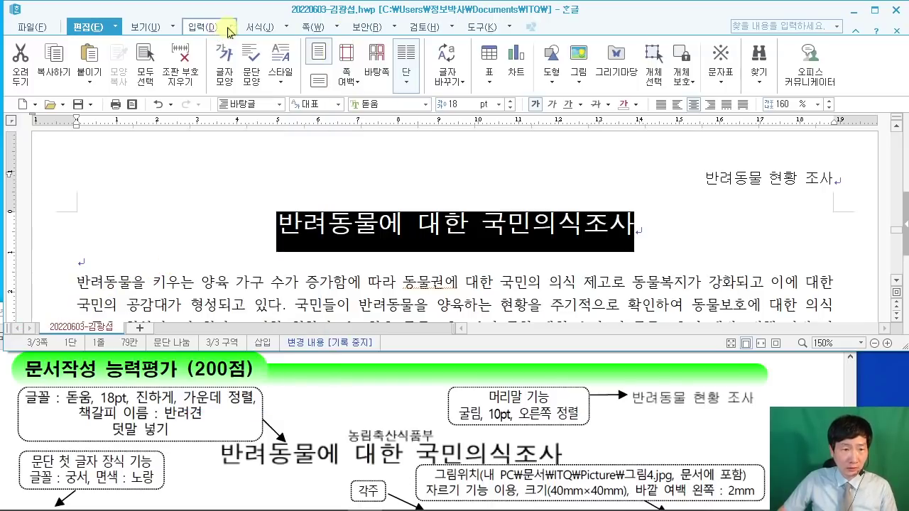
{"action": "left_click", "coordinate": [213, 27]}
{"action": "left_click", "coordinate": [230, 27]}
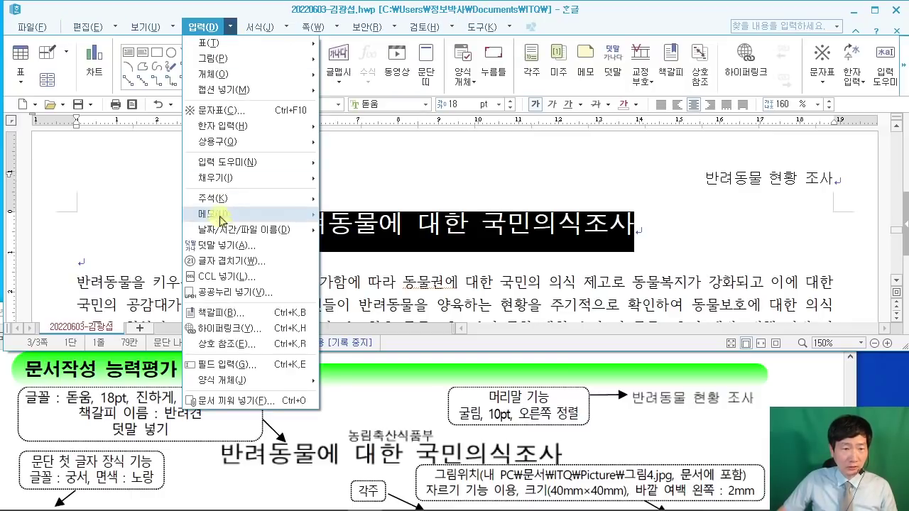
{"action": "left_click", "coordinate": [227, 247]}
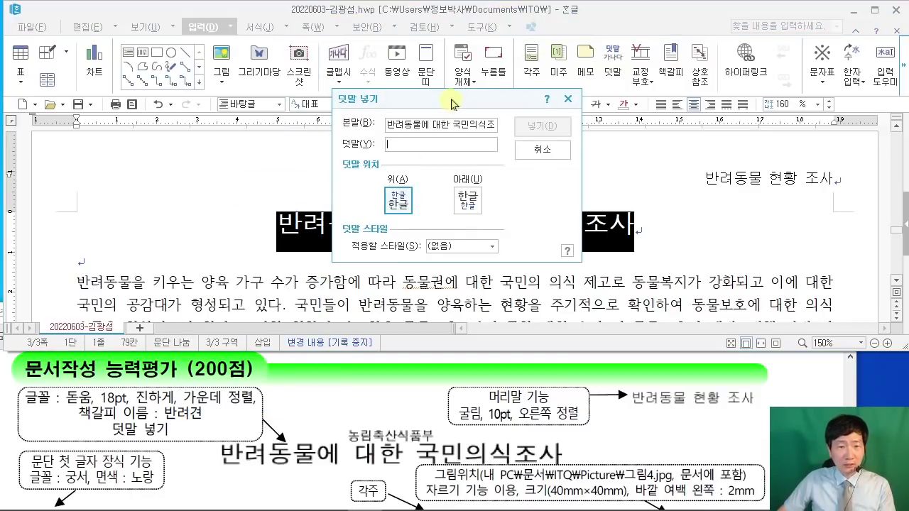
{"action": "left_click_drag", "start_coordinate": [453, 102], "coordinate": [414, 79]}
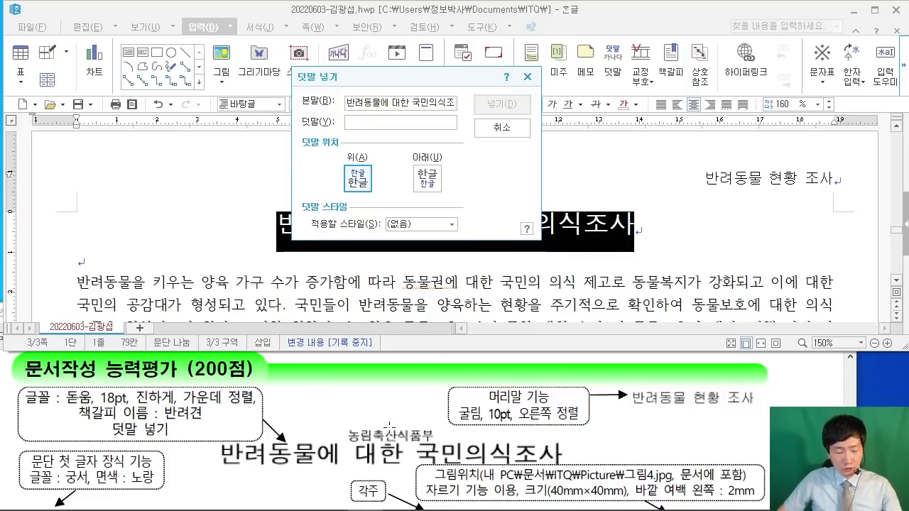
{"action": "left_click_drag", "start_coordinate": [335, 417], "coordinate": [447, 448]}
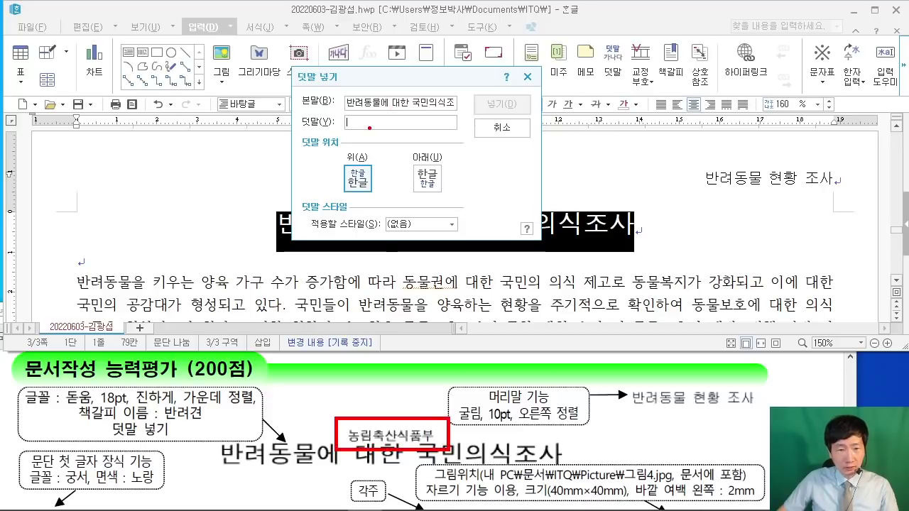
{"action": "left_click_drag", "start_coordinate": [369, 128], "coordinate": [369, 419]}
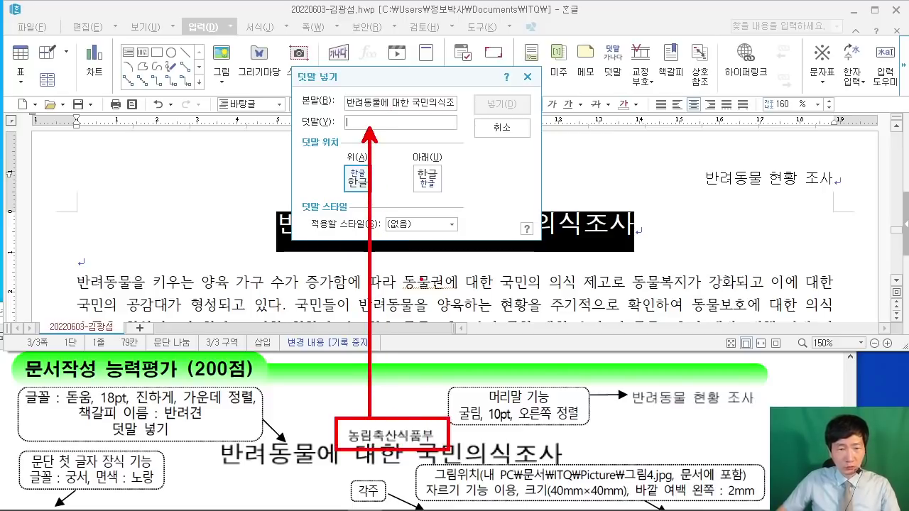
{"action": "key", "text": "Escape"}
{"action": "type", "text": "농림축"}
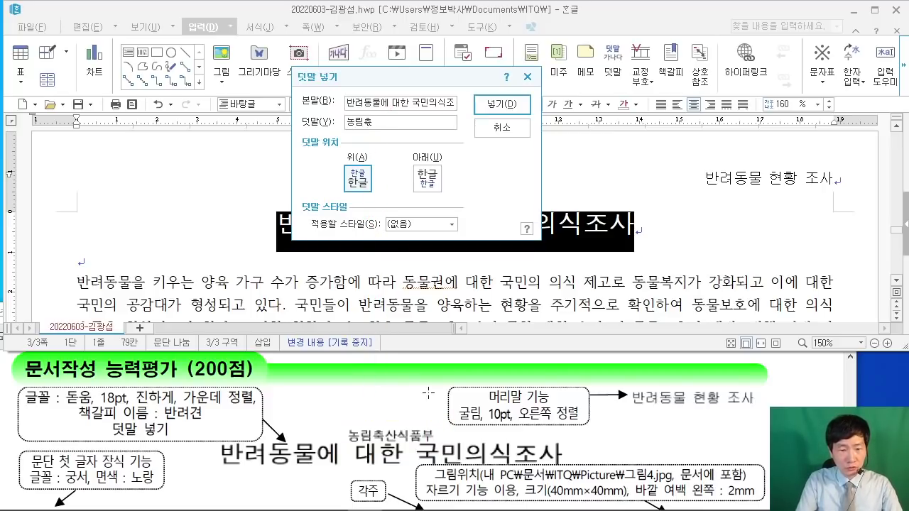
{"action": "type", "text": "산식품부"}
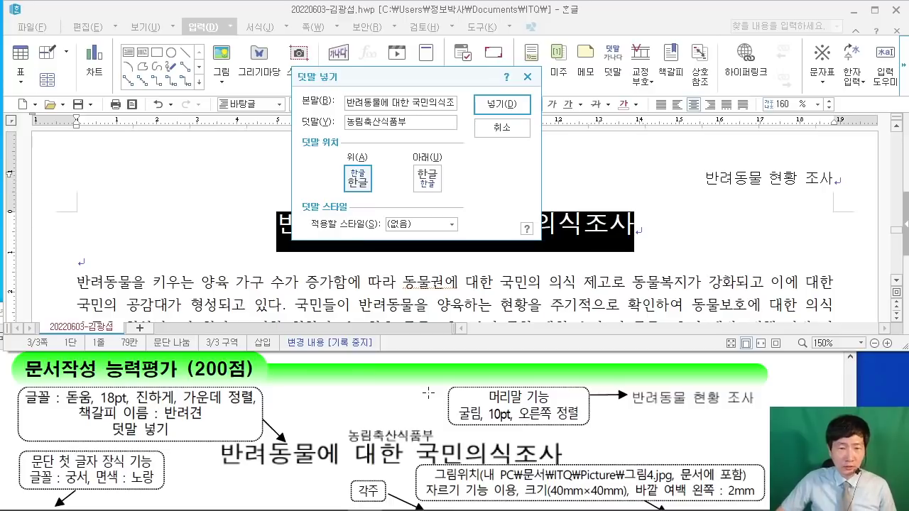
{"action": "left_click", "coordinate": [494, 104]}
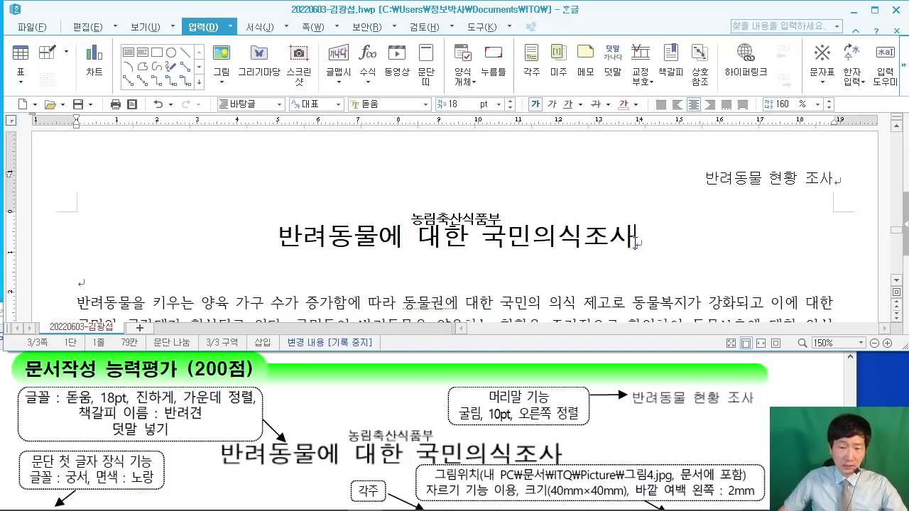
{"action": "left_click_drag", "start_coordinate": [634, 240], "coordinate": [678, 186]}
{"action": "left_click_drag", "start_coordinate": [265, 228], "coordinate": [248, 122]}
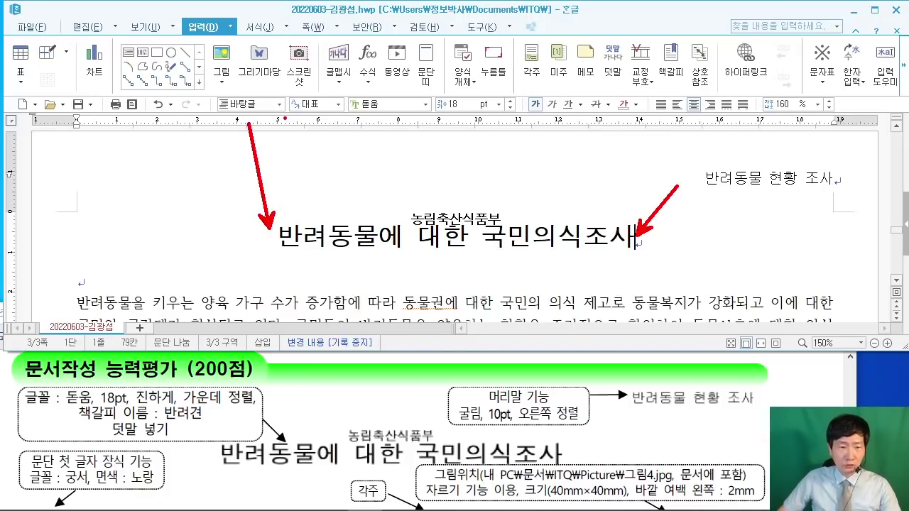
{"action": "left_click_drag", "start_coordinate": [273, 234], "coordinate": [273, 250]}
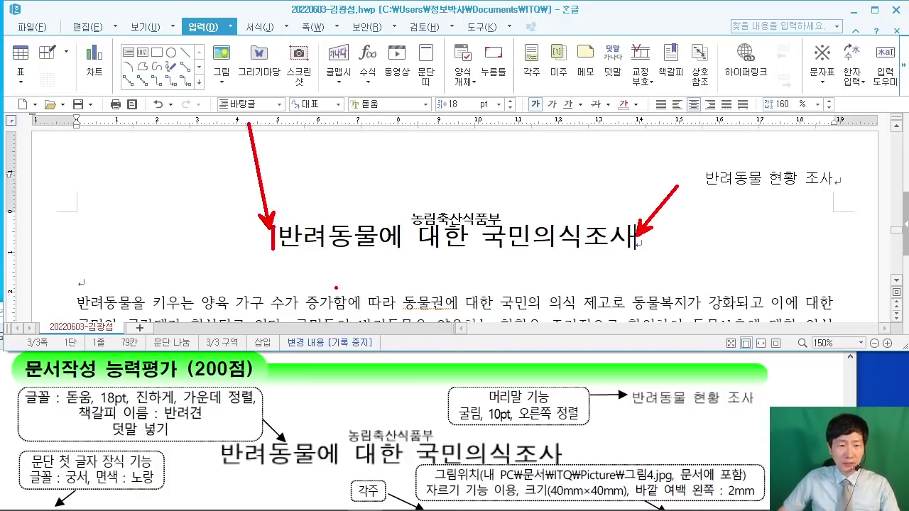
{"action": "key", "text": "Escape"}
{"action": "key", "text": "Home"}
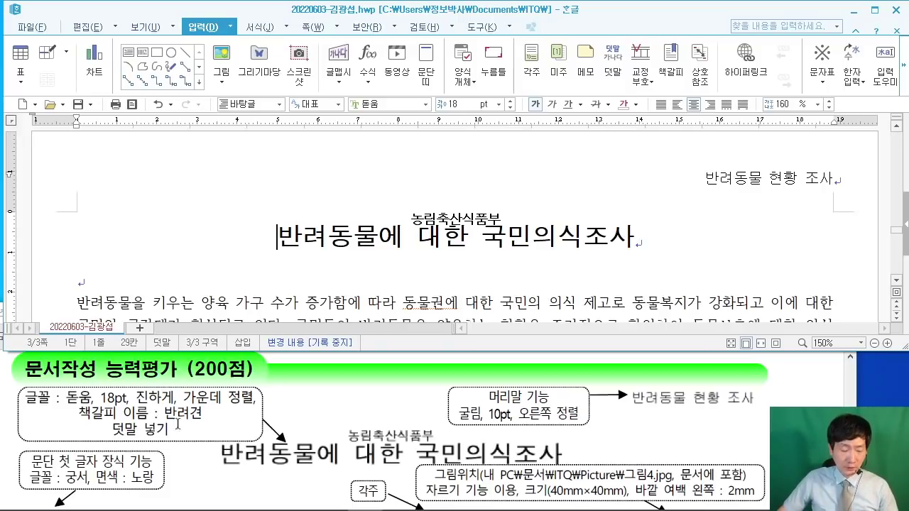
{"action": "mouse_move", "coordinate": [233, 72]}
{"action": "left_mouse_down"}
{"action": "mouse_move", "coordinate": [392, 183]}
{"action": "mouse_move", "coordinate": [427, 188]}
{"action": "left_mouse_up"}
{"action": "left_click_drag", "start_coordinate": [275, 112], "coordinate": [261, 170]}
{"action": "left_click_drag", "start_coordinate": [268, 174], "coordinate": [306, 156]}
{"action": "mouse_move", "coordinate": [279, 135]}
{"action": "left_mouse_down"}
{"action": "mouse_move", "coordinate": [357, 162]}
{"action": "mouse_move", "coordinate": [401, 160]}
{"action": "left_mouse_up"}
{"action": "left_click_drag", "start_coordinate": [467, 95], "coordinate": [470, 159]}
{"action": "left_click_drag", "start_coordinate": [447, 126], "coordinate": [523, 120]}
{"action": "mouse_move", "coordinate": [521, 70]}
{"action": "left_mouse_down"}
{"action": "mouse_move", "coordinate": [553, 194]}
{"action": "mouse_move", "coordinate": [631, 207]}
{"action": "left_mouse_up"}
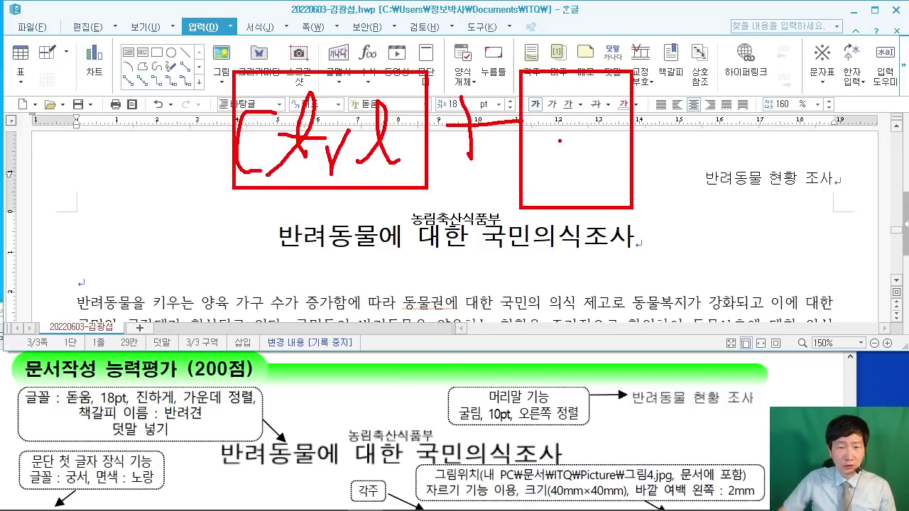
{"action": "mouse_move", "coordinate": [538, 95]}
{"action": "left_mouse_down"}
{"action": "mouse_move", "coordinate": [536, 158]}
{"action": "mouse_move", "coordinate": [564, 159]}
{"action": "mouse_move", "coordinate": [594, 178]}
{"action": "left_mouse_up"}
{"action": "left_click_drag", "start_coordinate": [643, 198], "coordinate": [627, 227]}
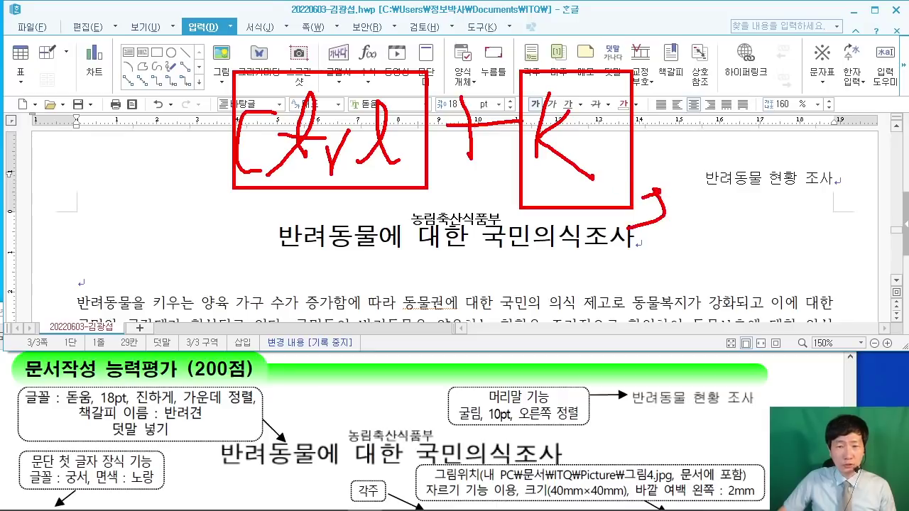
{"action": "mouse_move", "coordinate": [683, 74]}
{"action": "left_mouse_down"}
{"action": "mouse_move", "coordinate": [684, 205]}
{"action": "mouse_move", "coordinate": [687, 74]}
{"action": "left_mouse_up"}
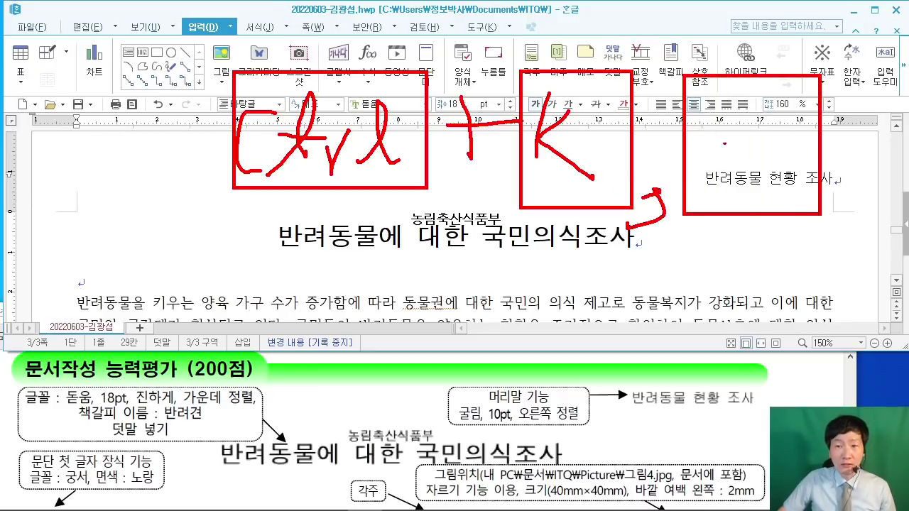
{"action": "mouse_move", "coordinate": [719, 99]}
{"action": "left_mouse_down"}
{"action": "mouse_move", "coordinate": [718, 182]}
{"action": "mouse_move", "coordinate": [740, 149]}
{"action": "mouse_move", "coordinate": [706, 155]}
{"action": "left_mouse_up"}
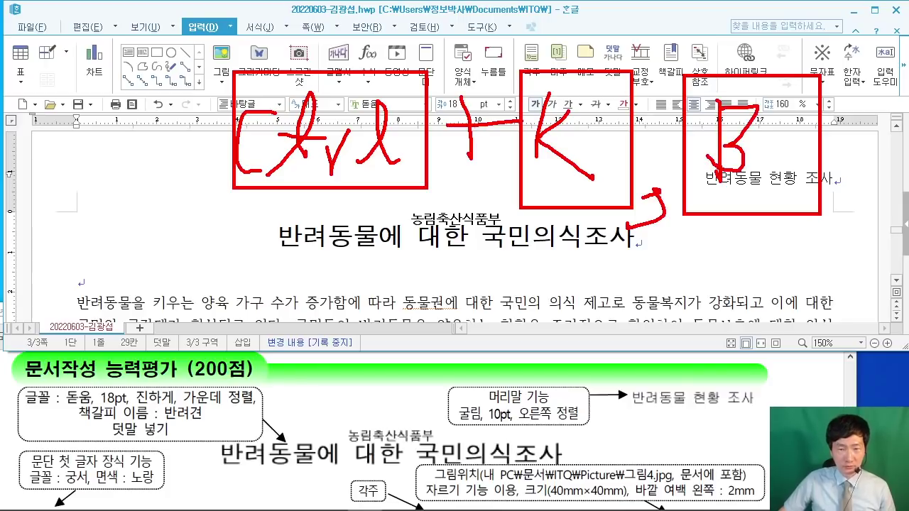
{"action": "left_click_drag", "start_coordinate": [142, 209], "coordinate": [204, 276]}
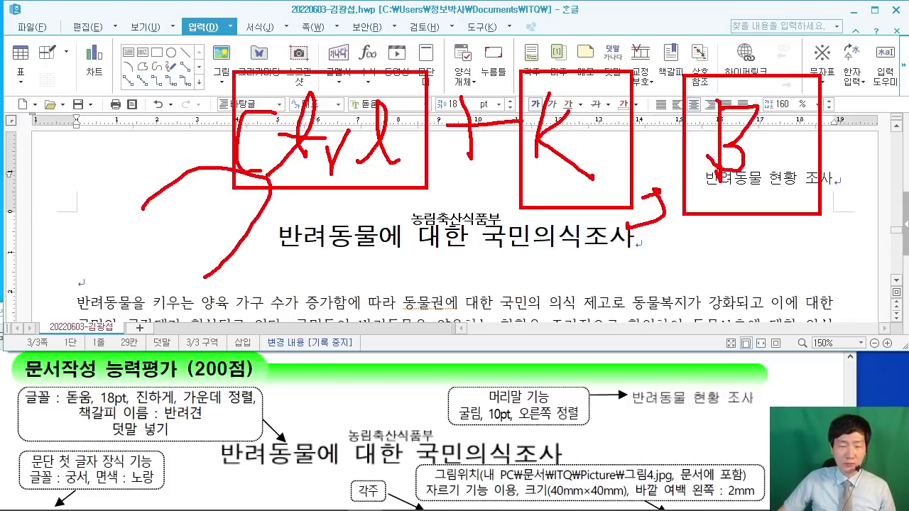
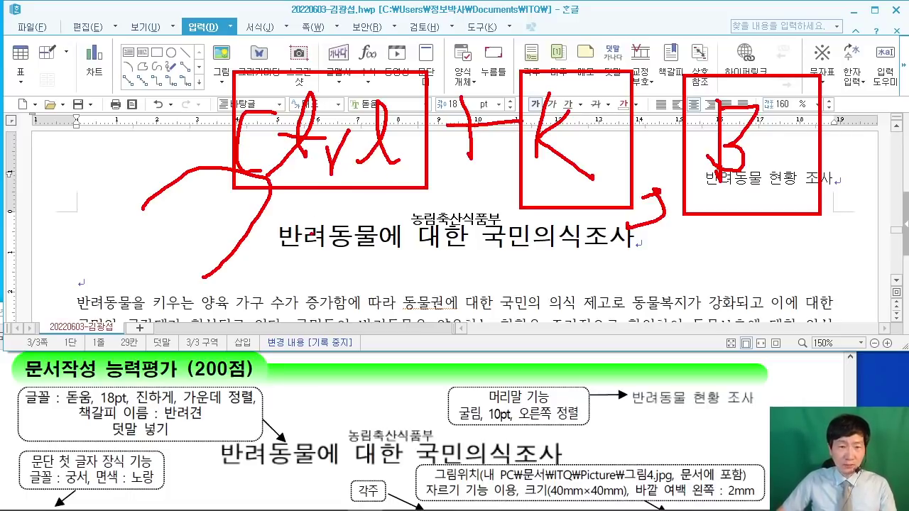
Step: Open the 책갈피 (Bookmark) dialog with Ctrl+K, B
{"action": "key", "text": "Escape"}
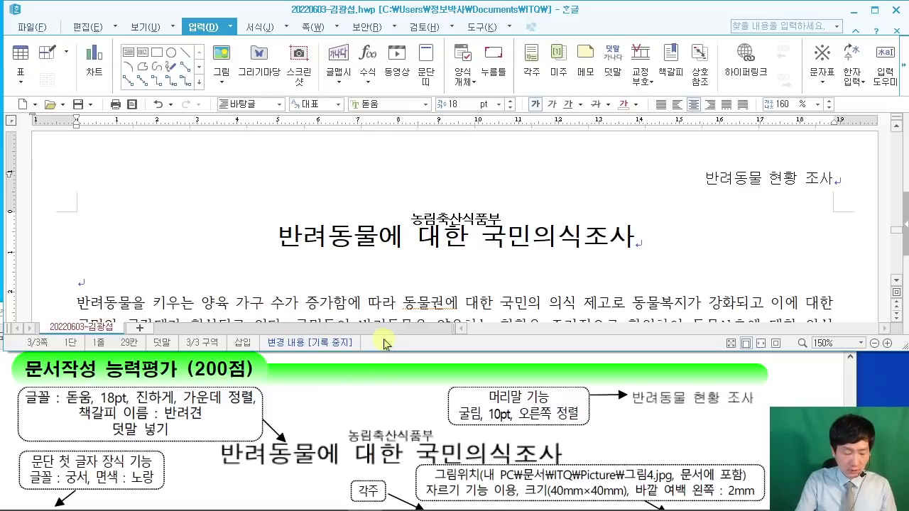
{"action": "key", "text": "ctrl+k"}
{"action": "key", "text": "b"}
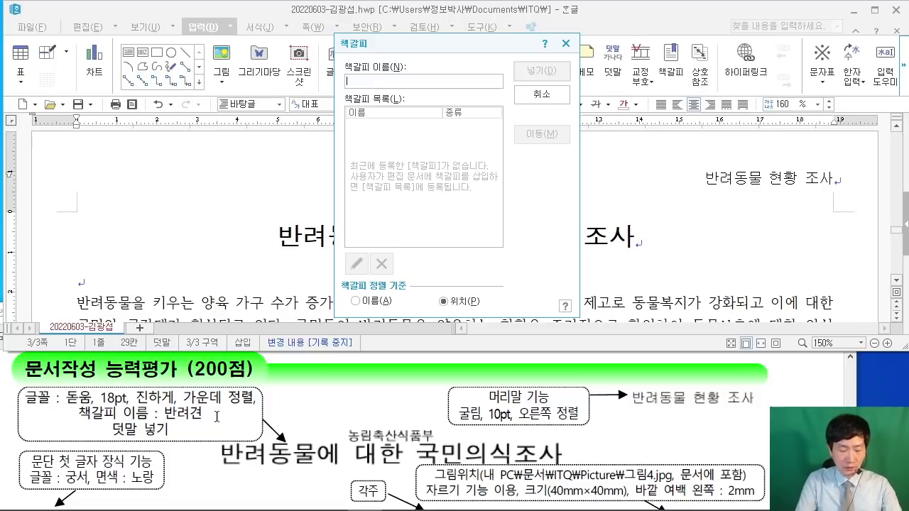
Step: Add a bookmark named 반려견 at the title
{"action": "type", "text": "반려"}
{"action": "key", "text": "BackSpace"}
{"action": "key", "text": "BackSpace"}
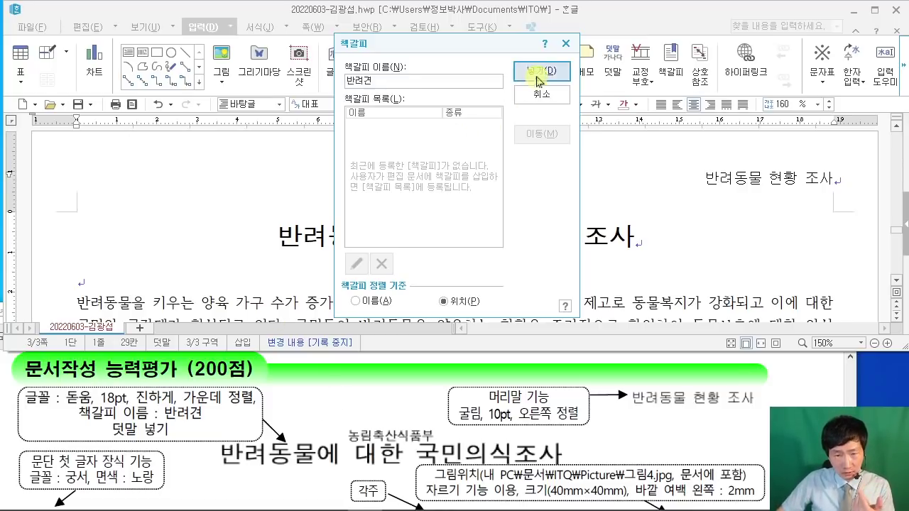
{"action": "left_click", "coordinate": [542, 71]}
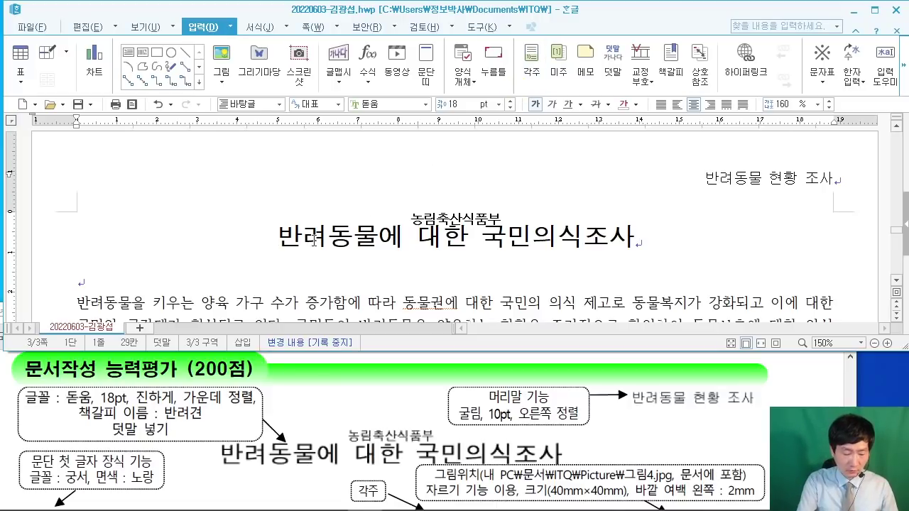
Step: Check that 반려견 appears in the bookmark list
{"action": "key", "text": "ctrl+k"}
{"action": "key", "text": "b"}
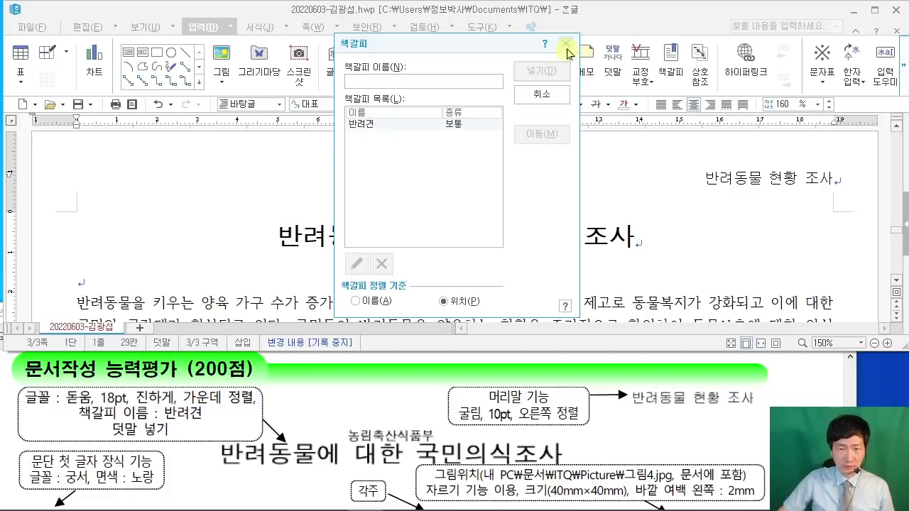
{"action": "left_click", "coordinate": [566, 44]}
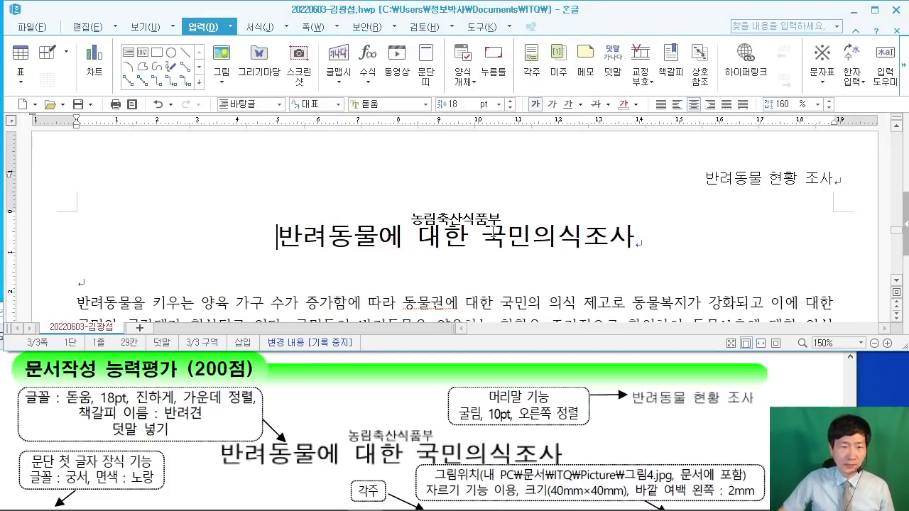
{"action": "scroll", "coordinate": [493, 230], "scroll_direction": "down", "scroll_amount": 2}
{"action": "left_click", "coordinate": [77, 239]}
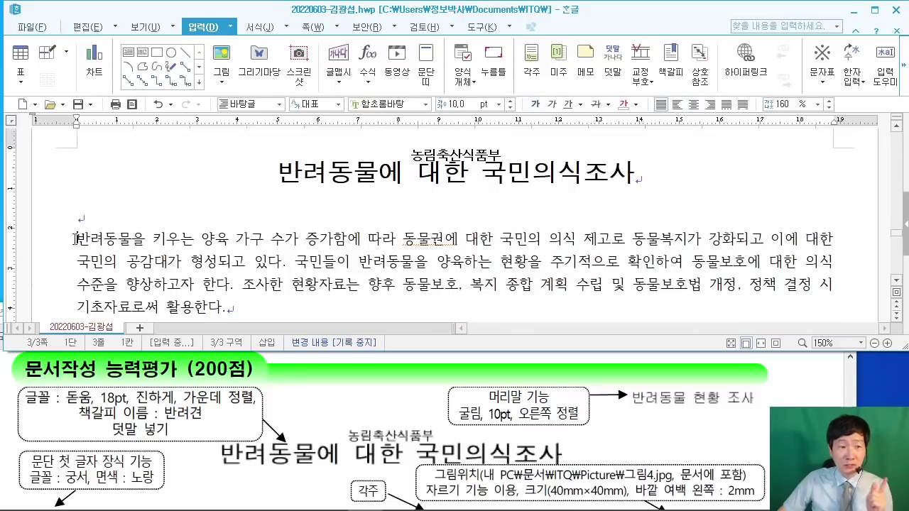
{"action": "key", "text": "alt+Tab"}
{"action": "scroll", "coordinate": [391, 426], "scroll_direction": "down", "scroll_amount": 2}
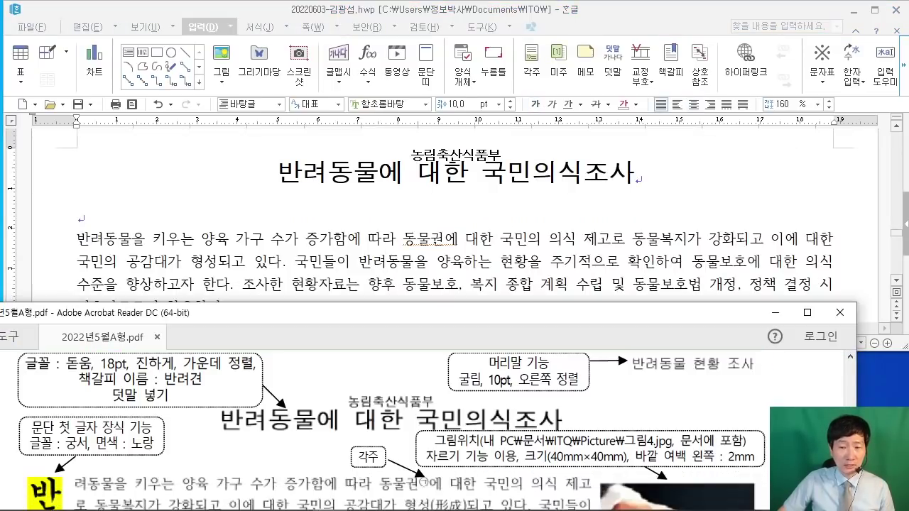
{"action": "scroll", "coordinate": [815, 406], "scroll_direction": "up", "scroll_amount": 1}
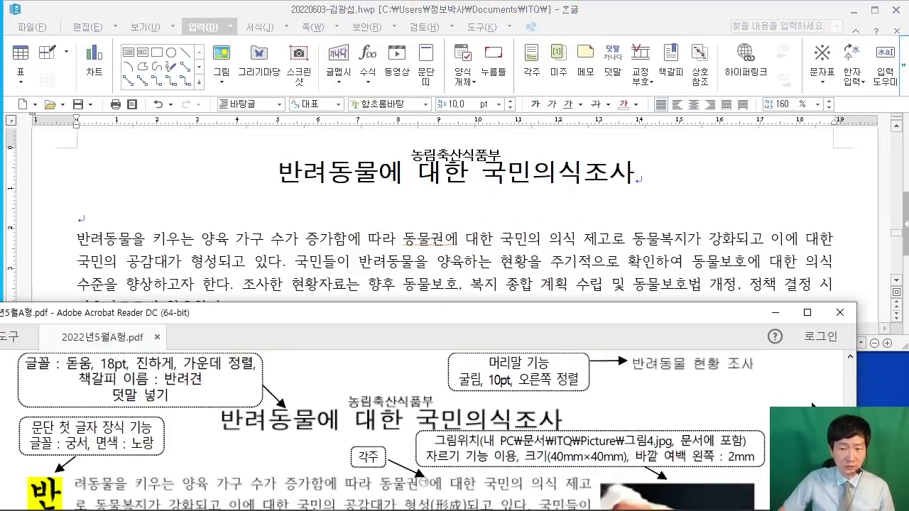
{"action": "scroll", "coordinate": [815, 406], "scroll_direction": "down", "scroll_amount": 2}
{"action": "scroll", "coordinate": [237, 436], "scroll_direction": "up", "scroll_amount": 1}
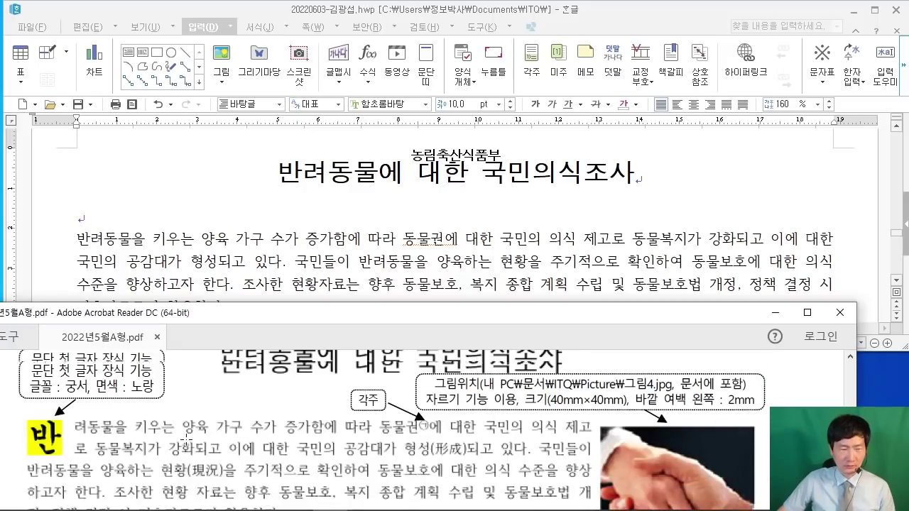
{"action": "left_click", "coordinate": [76, 240]}
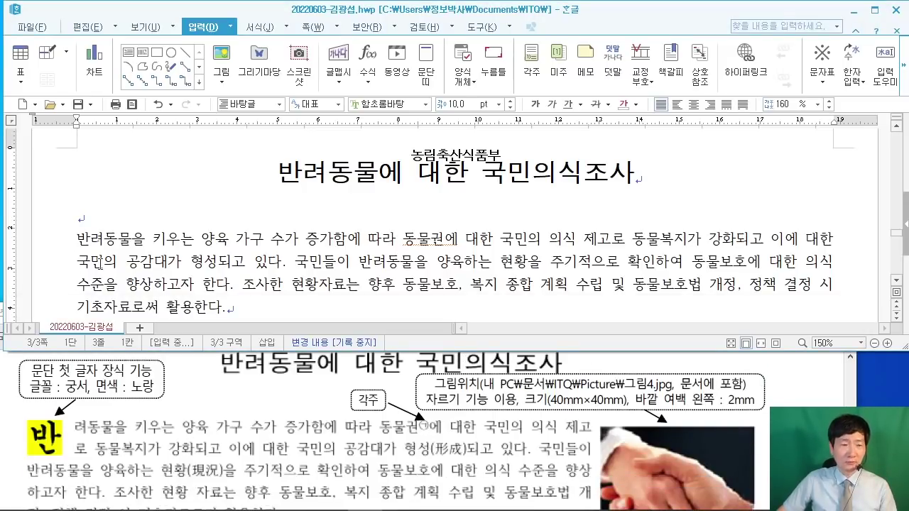
{"action": "key", "text": "F9"}
{"action": "key", "text": "Escape"}
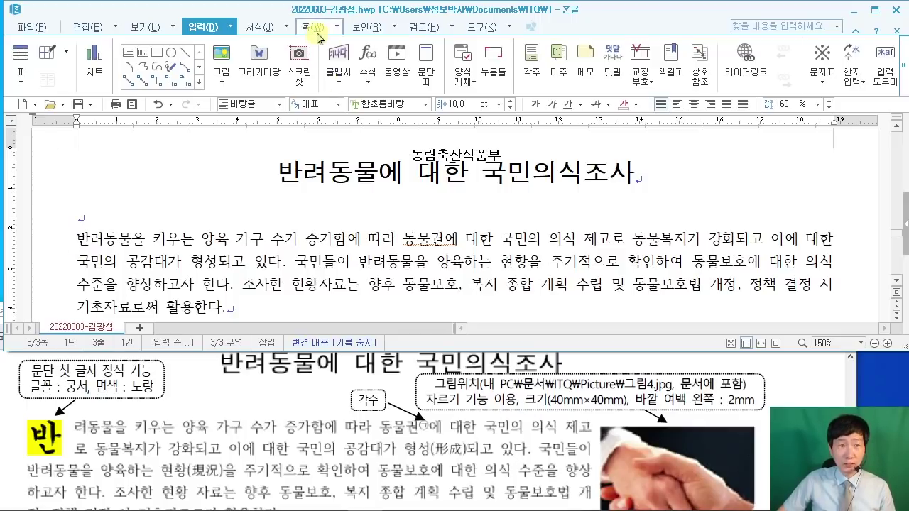
Step: Set up a three-line (3줄) drop cap for 반 in the 궁서 font
{"action": "left_click", "coordinate": [288, 29]}
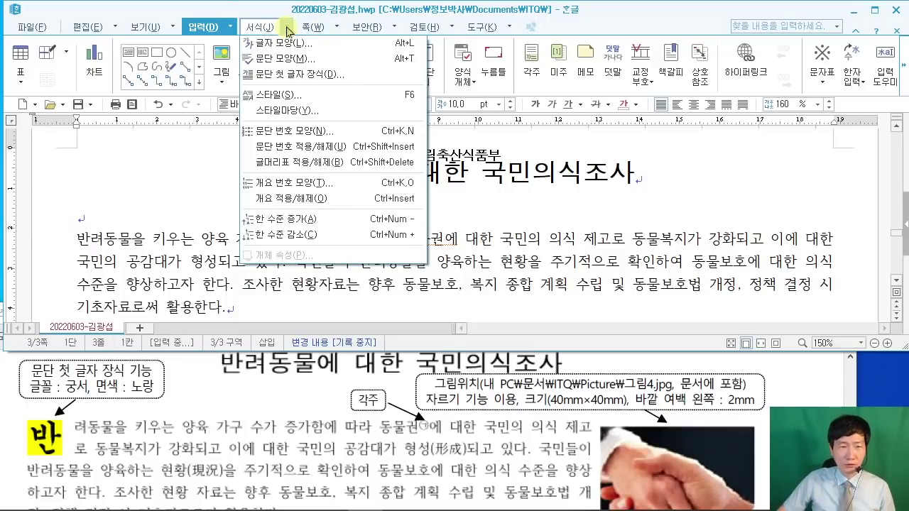
{"action": "left_click", "coordinate": [297, 82]}
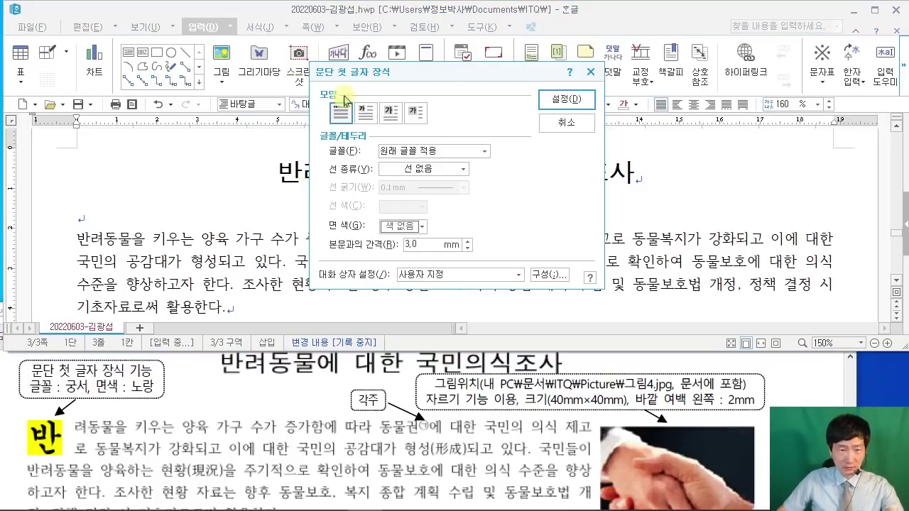
{"action": "left_click_drag", "start_coordinate": [399, 79], "coordinate": [361, 94]}
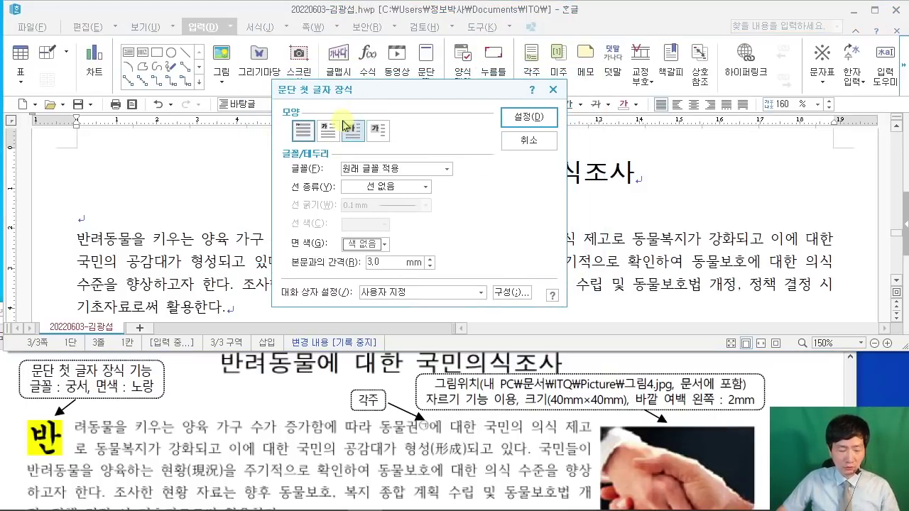
{"action": "left_click_drag", "start_coordinate": [310, 108], "coordinate": [343, 149]}
{"action": "left_click_drag", "start_coordinate": [331, 117], "coordinate": [372, 51]}
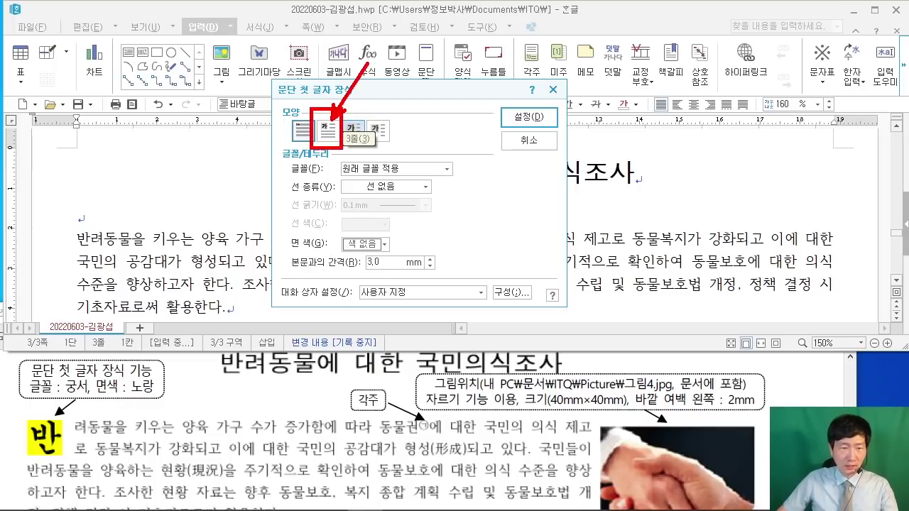
{"action": "key", "text": "Escape"}
{"action": "left_click", "coordinate": [328, 130]}
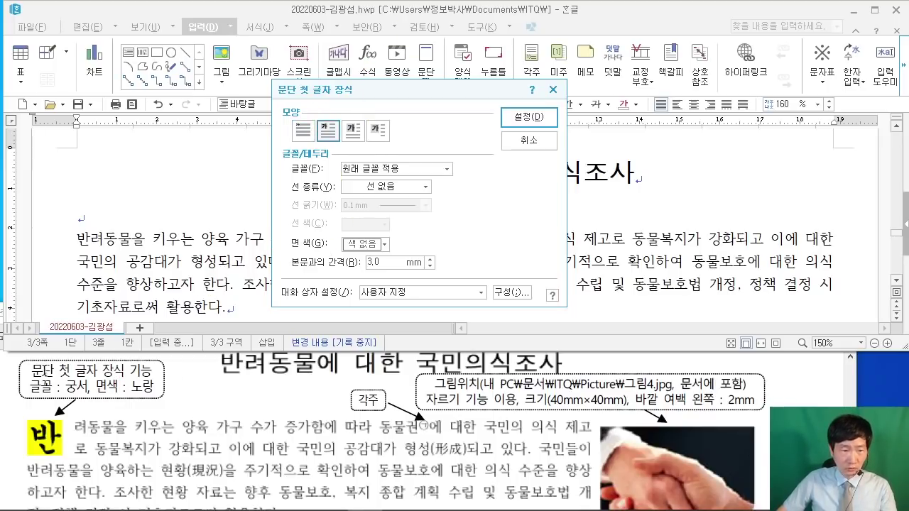
{"action": "left_click", "coordinate": [384, 170]}
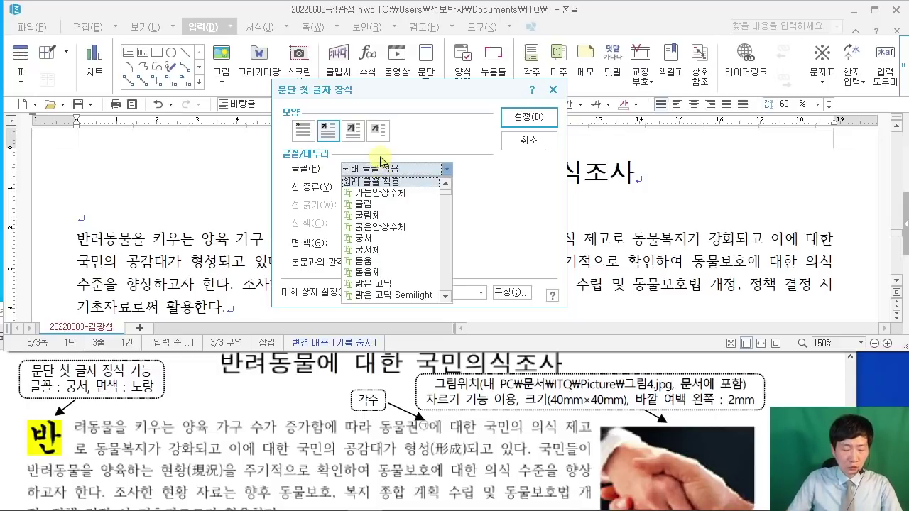
{"action": "type", "text": "궁서"}
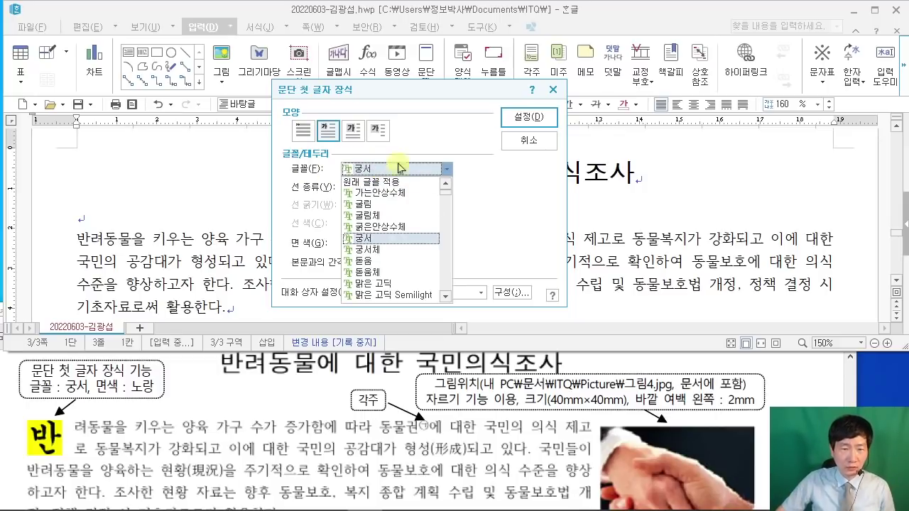
{"action": "left_click", "coordinate": [521, 199]}
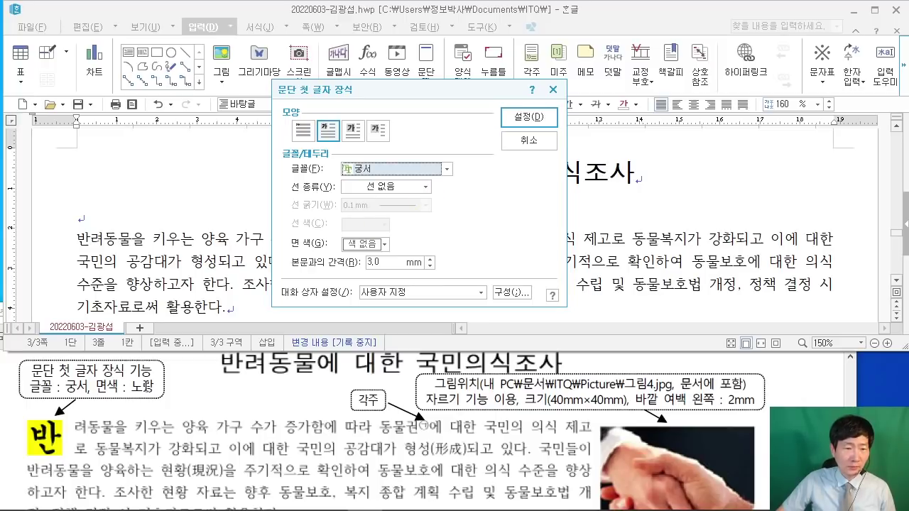
Step: Give the drop cap a yellow 면 색 from the Office theme colours and apply it
{"action": "left_click", "coordinate": [386, 247]}
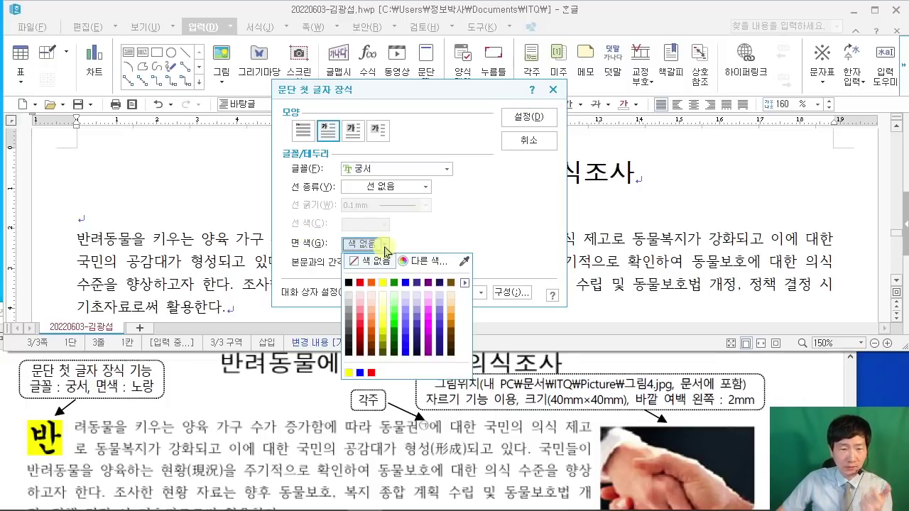
{"action": "left_click", "coordinate": [465, 283]}
{"action": "left_click", "coordinate": [491, 223]}
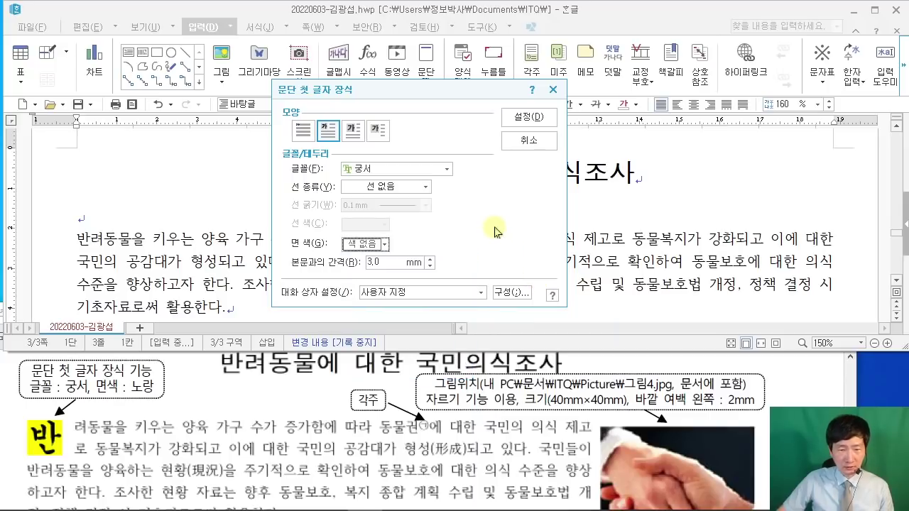
{"action": "left_click", "coordinate": [386, 247]}
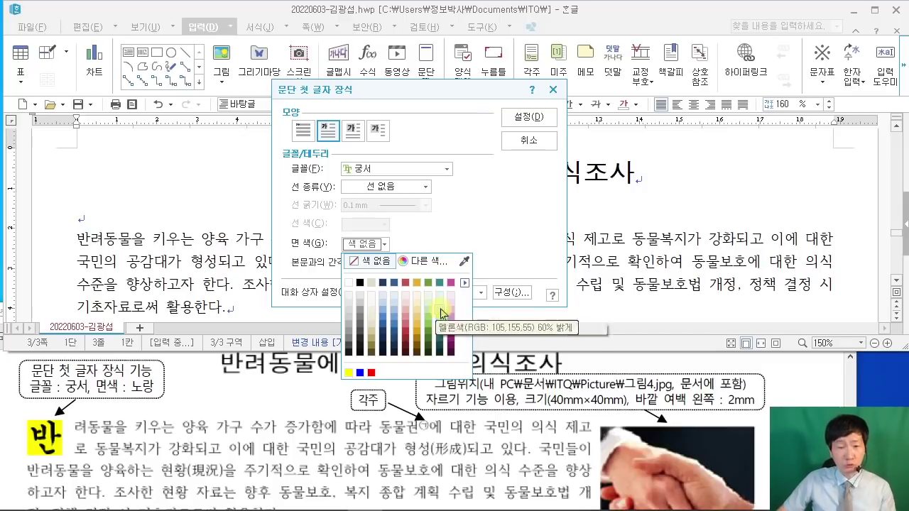
{"action": "left_click_drag", "start_coordinate": [468, 296], "coordinate": [453, 284]}
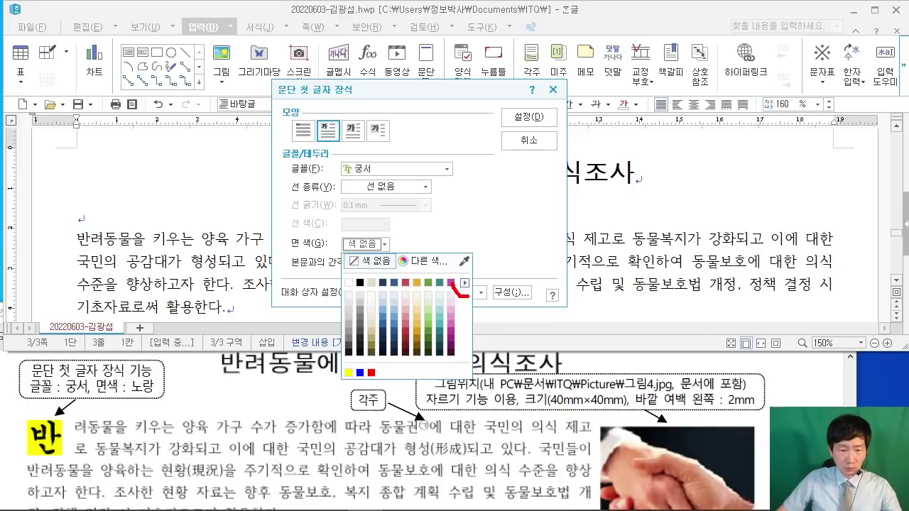
{"action": "left_click", "coordinate": [494, 267]}
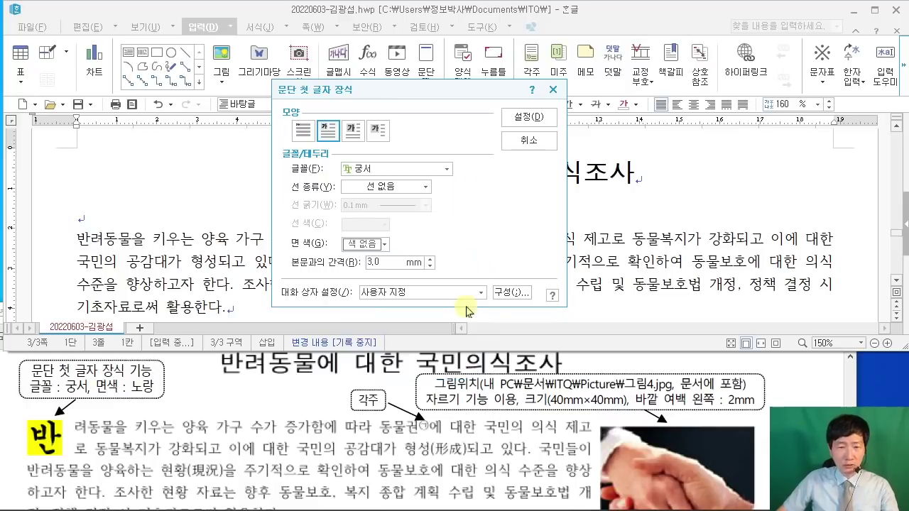
{"action": "left_click", "coordinate": [384, 244]}
{"action": "left_click", "coordinate": [465, 283]}
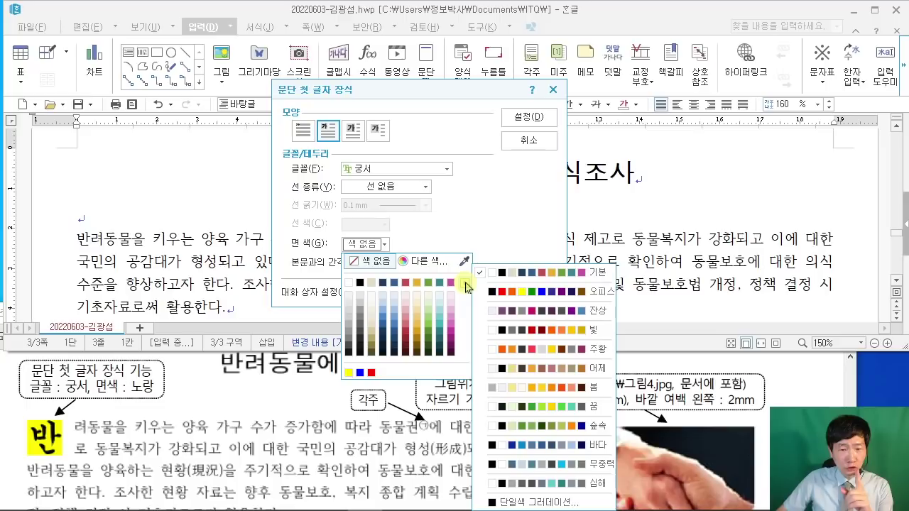
{"action": "left_click", "coordinate": [528, 294]}
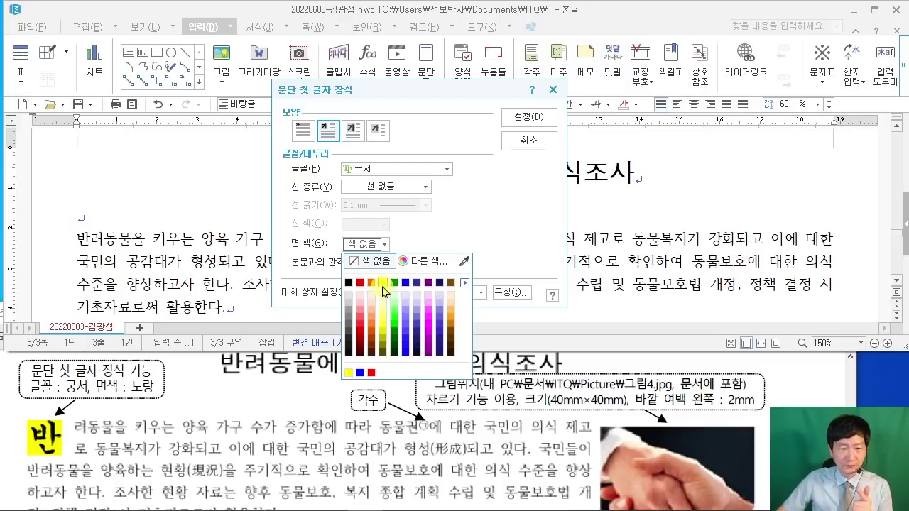
{"action": "left_click", "coordinate": [383, 285]}
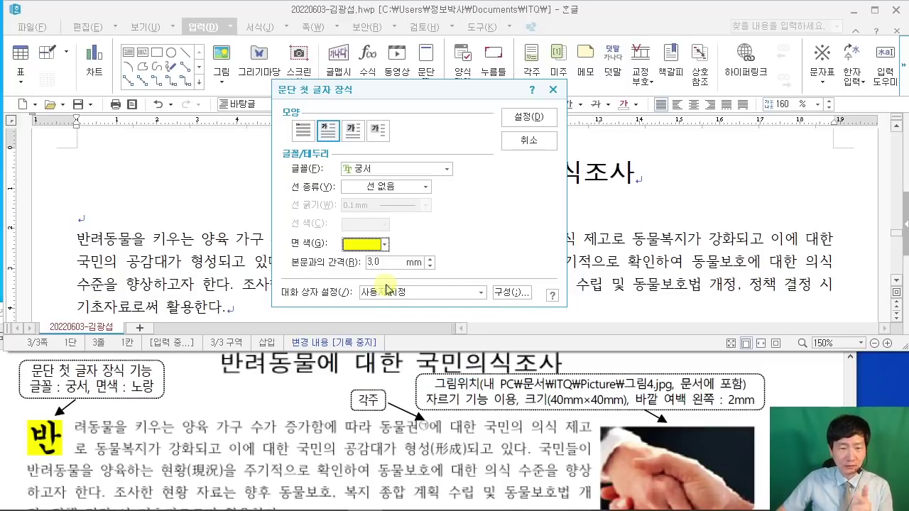
{"action": "left_click", "coordinate": [529, 118]}
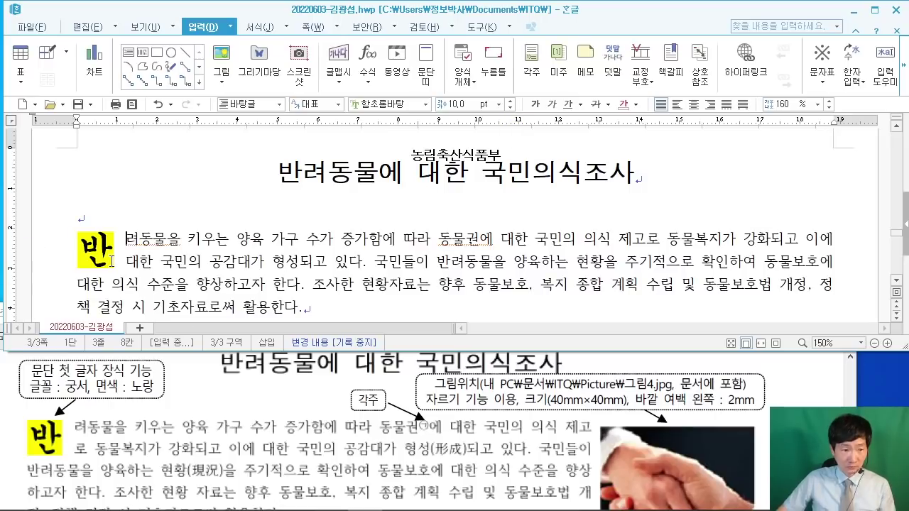
{"action": "scroll", "coordinate": [213, 270], "scroll_direction": "down", "scroll_amount": 2}
{"action": "left_click", "coordinate": [216, 270]}
{"action": "scroll", "coordinate": [216, 270], "scroll_direction": "up", "scroll_amount": 1}
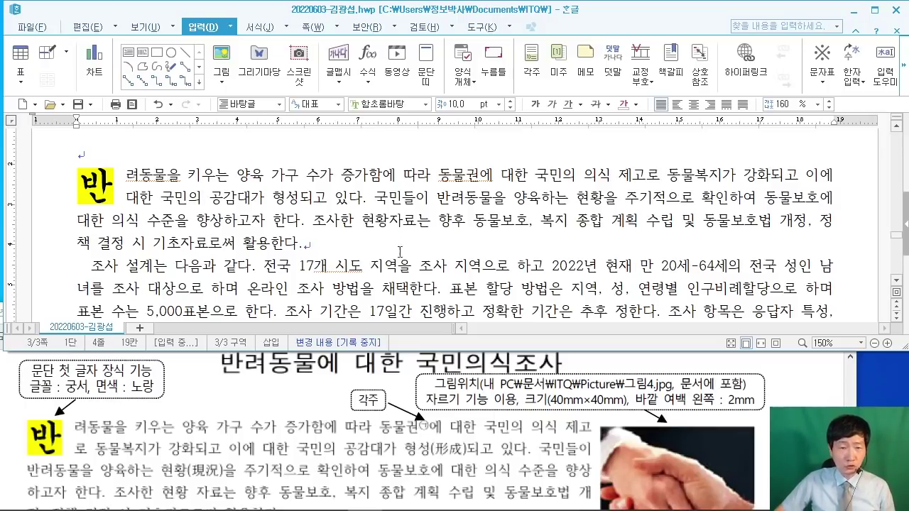
{"action": "left_click", "coordinate": [472, 170]}
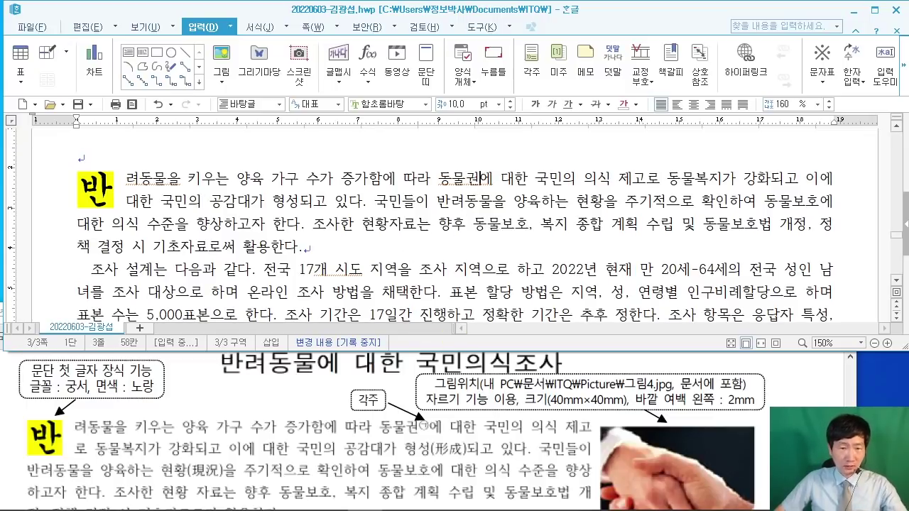
Step: Place the cursor after 동물권 and begin inserting a footnote with Ctrl+N
{"action": "mouse_move", "coordinate": [216, 28]}
{"action": "left_mouse_down"}
{"action": "mouse_move", "coordinate": [307, 176]}
{"action": "mouse_move", "coordinate": [430, 177]}
{"action": "left_mouse_up"}
{"action": "mouse_move", "coordinate": [252, 74]}
{"action": "left_mouse_down"}
{"action": "mouse_move", "coordinate": [305, 54]}
{"action": "mouse_move", "coordinate": [272, 103]}
{"action": "left_mouse_up"}
{"action": "left_click_drag", "start_coordinate": [323, 144], "coordinate": [419, 133]}
{"action": "left_click_drag", "start_coordinate": [491, 57], "coordinate": [467, 119]}
{"action": "left_click_drag", "start_coordinate": [450, 97], "coordinate": [509, 96]}
{"action": "left_click_drag", "start_coordinate": [519, 48], "coordinate": [646, 166]}
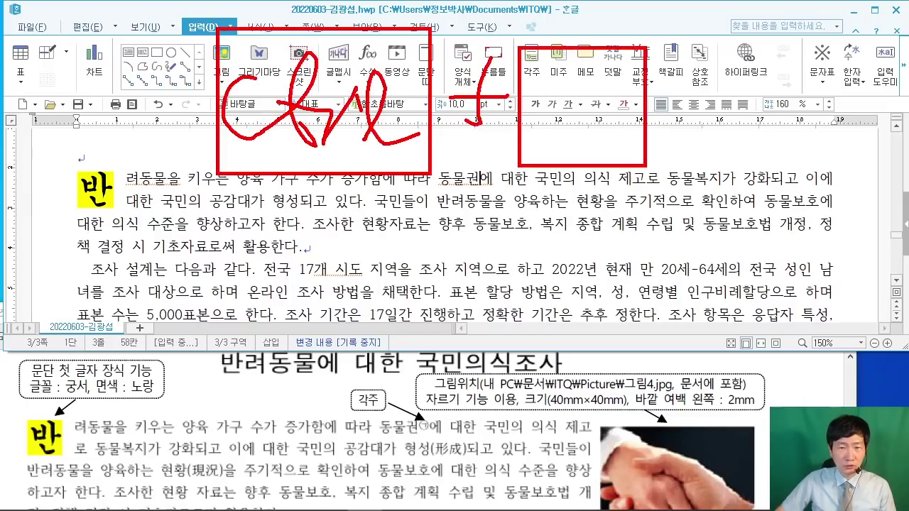
{"action": "mouse_move", "coordinate": [556, 88]}
{"action": "left_mouse_down"}
{"action": "mouse_move", "coordinate": [542, 137]}
{"action": "mouse_move", "coordinate": [603, 71]}
{"action": "left_mouse_up"}
{"action": "left_click_drag", "start_coordinate": [657, 171], "coordinate": [638, 208]}
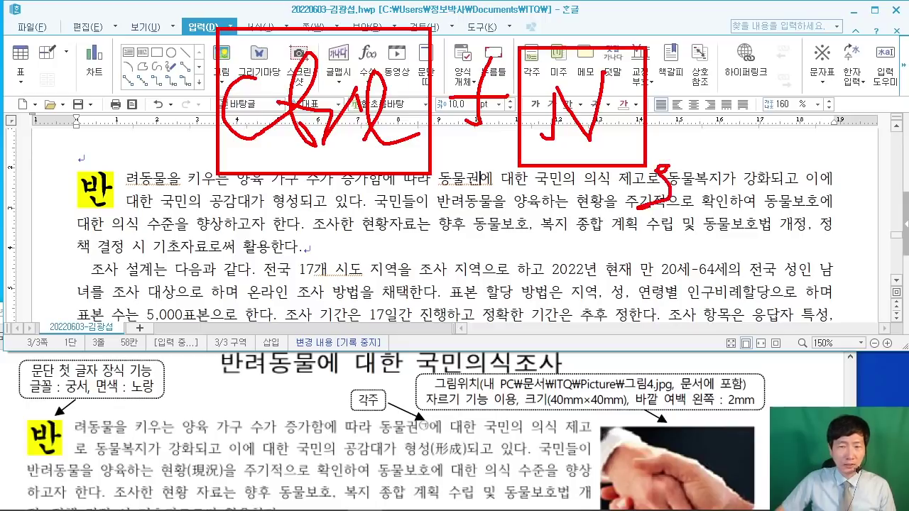
{"action": "mouse_move", "coordinate": [683, 55]}
{"action": "left_mouse_down"}
{"action": "mouse_move", "coordinate": [715, 175]}
{"action": "mouse_move", "coordinate": [807, 172]}
{"action": "left_mouse_up"}
{"action": "mouse_move", "coordinate": [722, 85]}
{"action": "left_mouse_down"}
{"action": "mouse_move", "coordinate": [730, 107]}
{"action": "mouse_move", "coordinate": [787, 58]}
{"action": "left_mouse_up"}
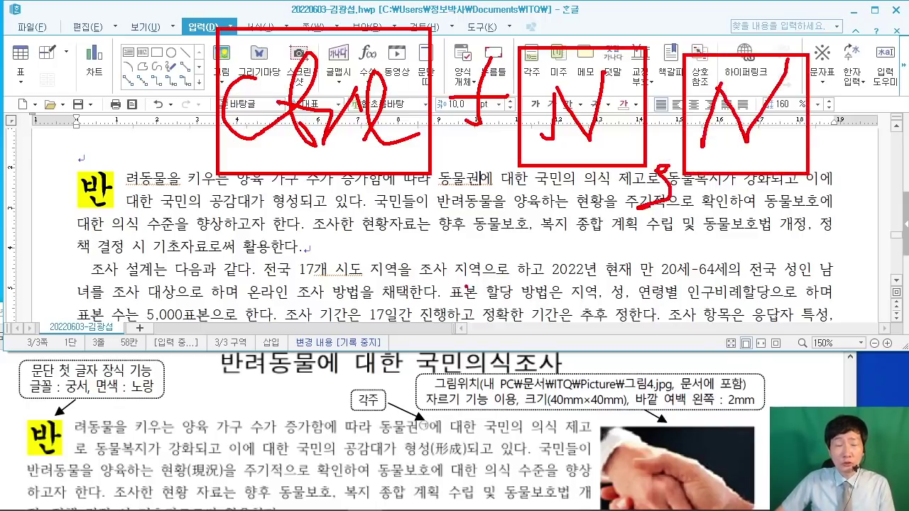
{"action": "mouse_move", "coordinate": [186, 143]}
{"action": "left_mouse_down"}
{"action": "mouse_move", "coordinate": [261, 130]}
{"action": "mouse_move", "coordinate": [177, 234]}
{"action": "left_mouse_up"}
{"action": "left_click_drag", "start_coordinate": [154, 162], "coordinate": [203, 142]}
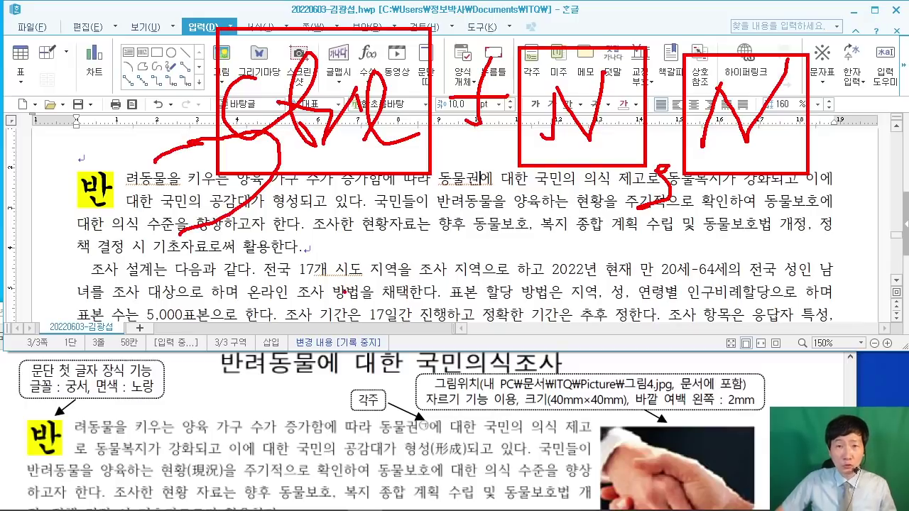
{"action": "key", "text": "Escape"}
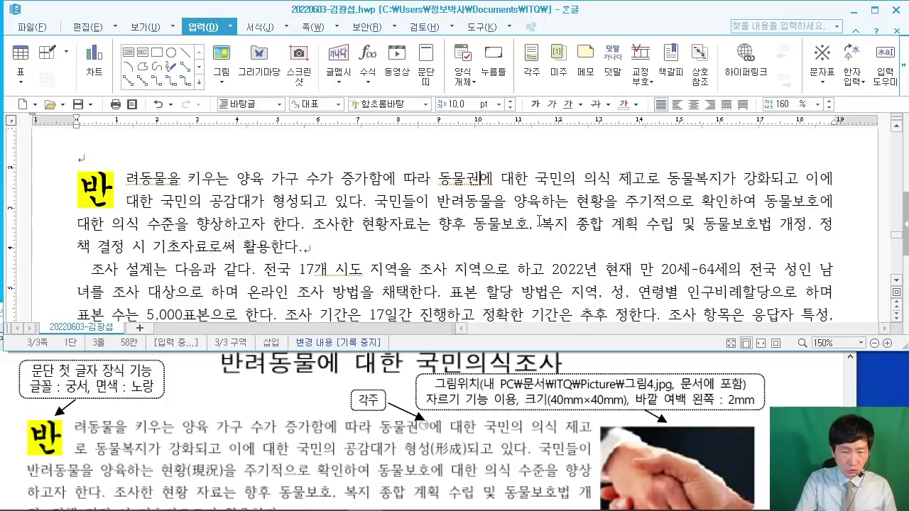
{"action": "key", "text": "ctrl+n"}
Step: Create footnote 1) after 동물권 and look up its wording in the reference sheet
{"action": "key", "text": "n"}
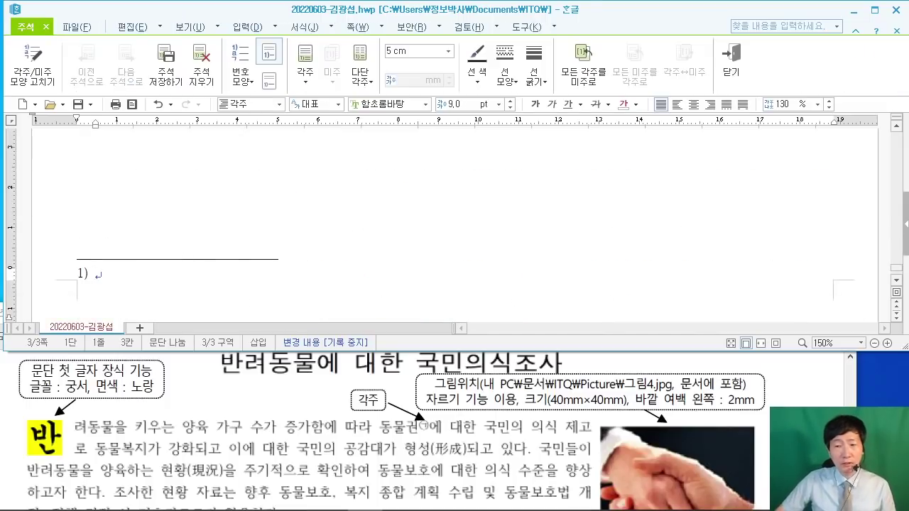
{"action": "key", "text": "alt+Tab"}
{"action": "scroll", "coordinate": [454, 426], "scroll_direction": "down", "scroll_amount": 1}
{"action": "scroll", "coordinate": [759, 441], "scroll_direction": "down", "scroll_amount": 10}
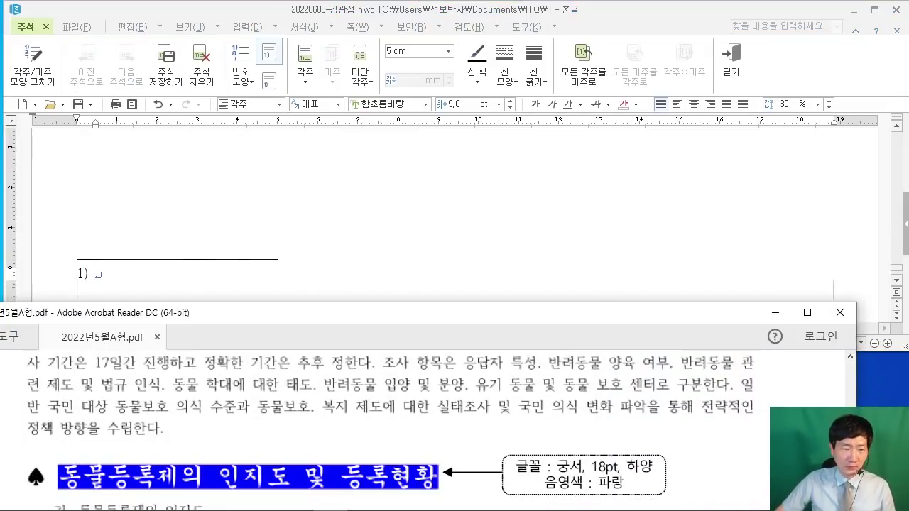
{"action": "scroll", "coordinate": [759, 441], "scroll_direction": "down", "scroll_amount": 10}
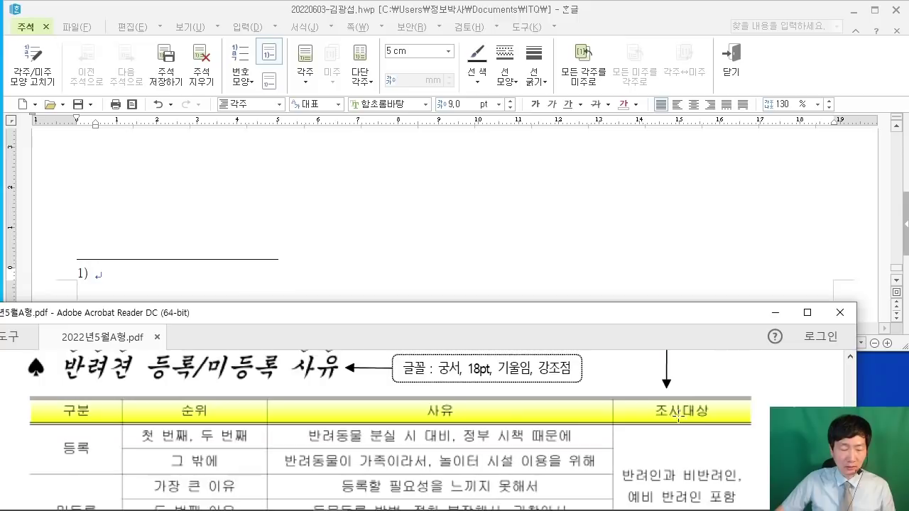
{"action": "scroll", "coordinate": [659, 420], "scroll_direction": "down", "scroll_amount": 10}
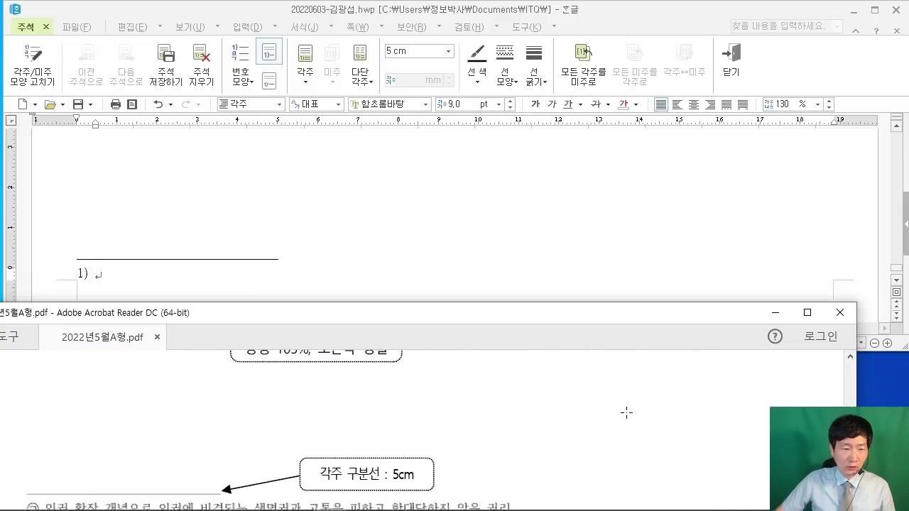
Step: Type the footnote '인권 확장 개념으로 인권에 비견되는 생명권과 고통을 피하고 학대당하지 않을 권리', fixing its ending
{"action": "left_click", "coordinate": [137, 282]}
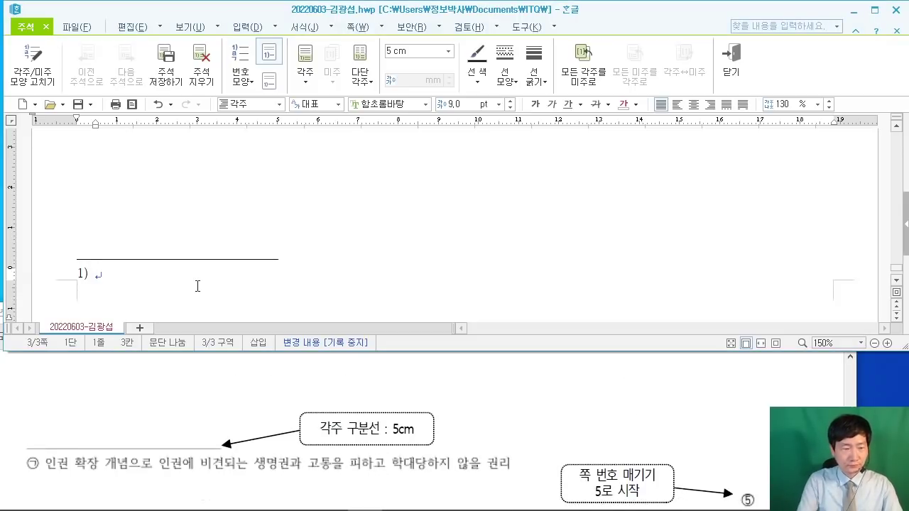
{"action": "type", "text": "인권 "}
{"action": "type", "text": "확장 개념으로 "}
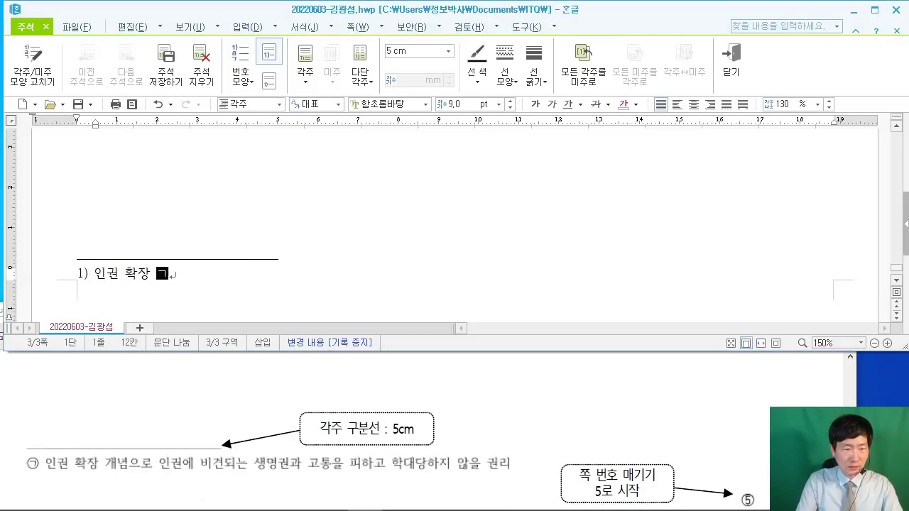
{"action": "type", "text": "인권에 "}
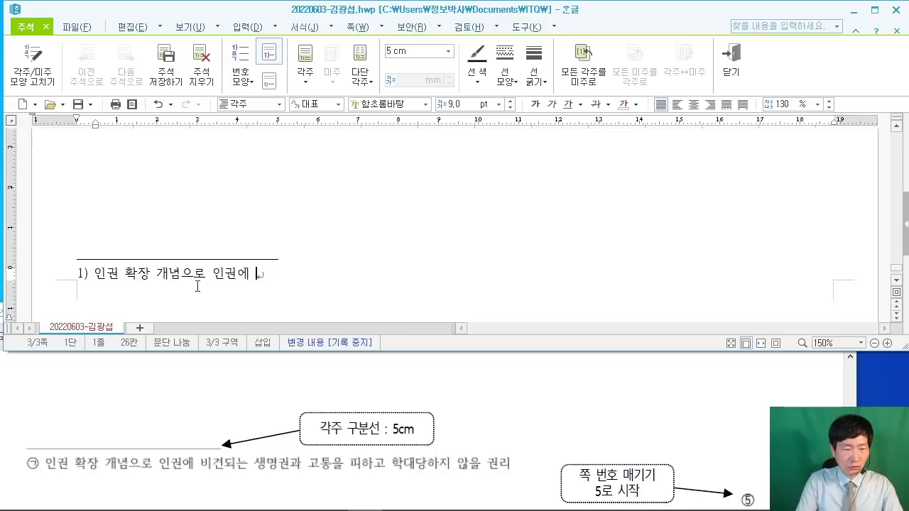
{"action": "type", "text": "비견된는 생명"}
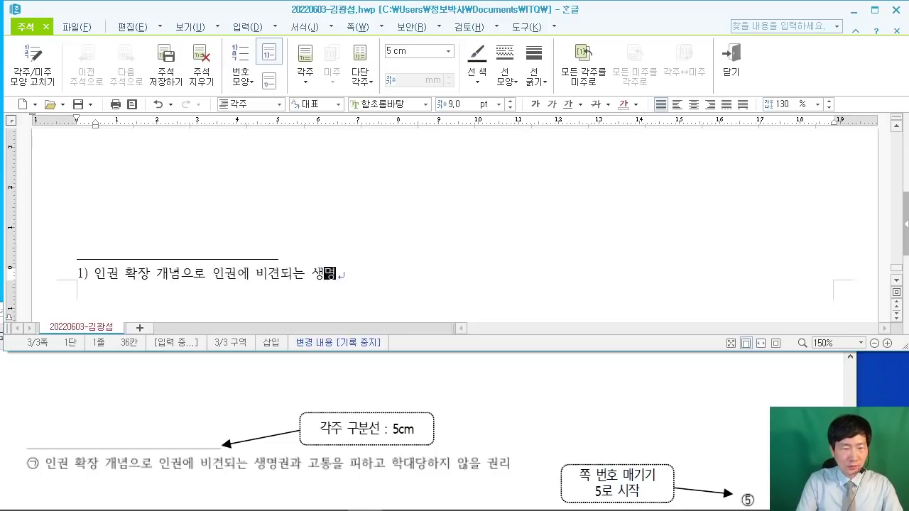
{"action": "type", "text": "권과 고통을 피"}
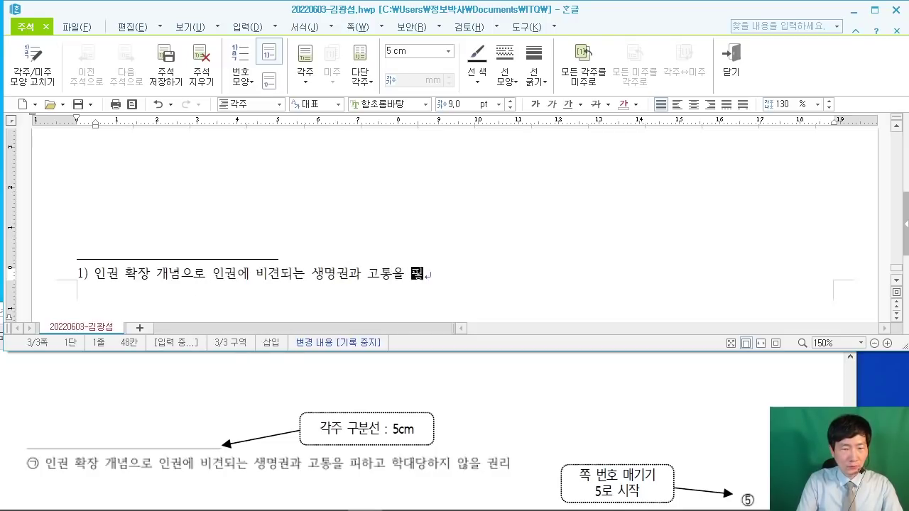
{"action": "type", "text": "하고 학대당하지 ㅇ"}
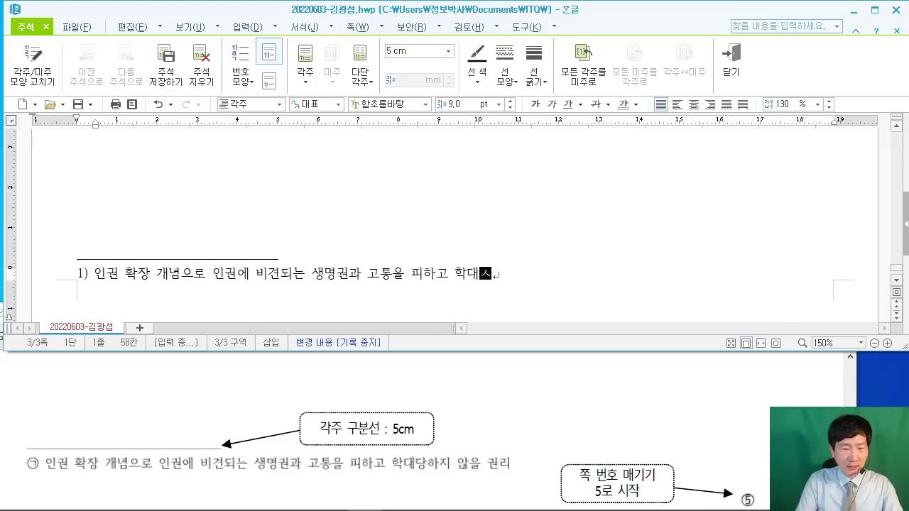
{"action": "type", "text": "않ㅇ르 궈"}
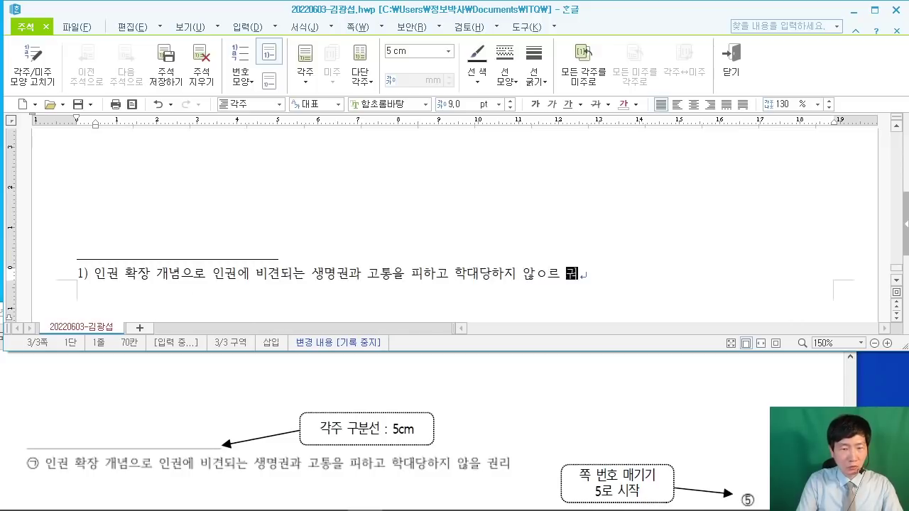
{"action": "key", "text": "BackSpace"}
{"action": "key", "text": "BackSpace"}
{"action": "key", "text": "BackSpace"}
{"action": "key", "text": "BackSpace"}
{"action": "type", "text": "을 권리"}
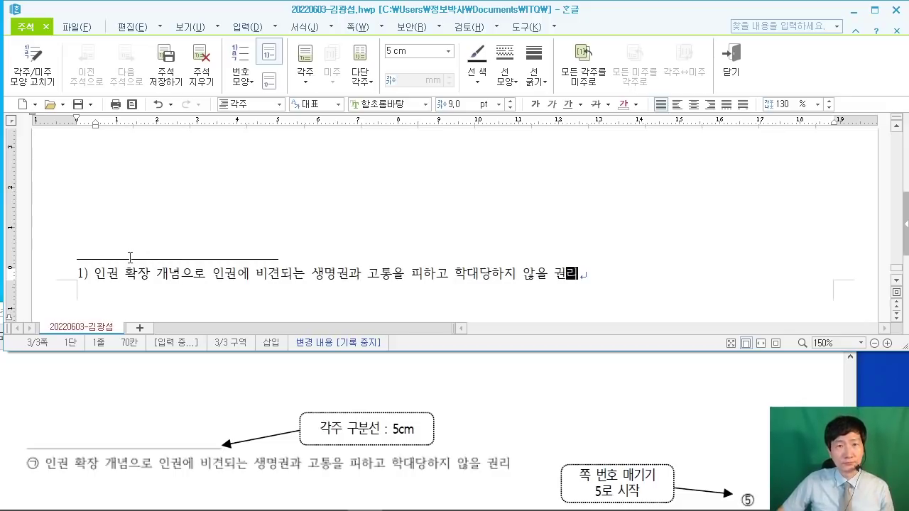
{"action": "left_click", "coordinate": [22, 460]}
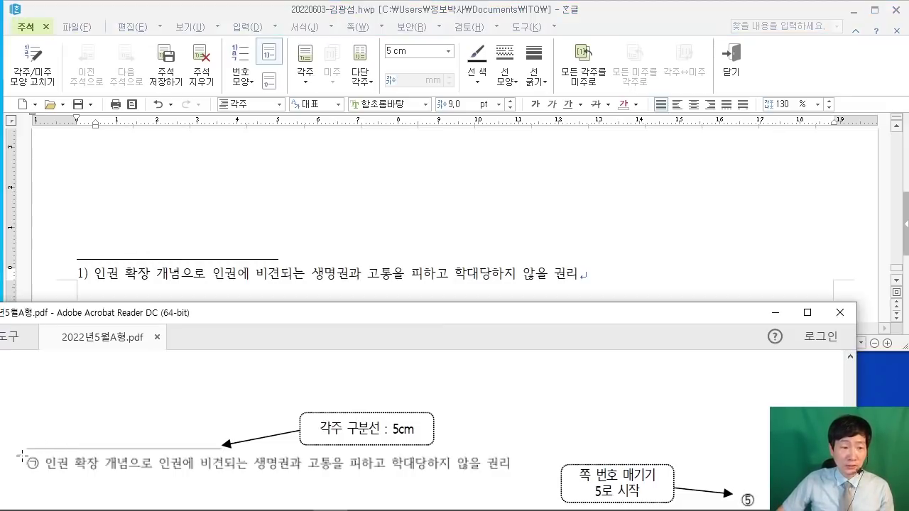
{"action": "left_click_drag", "start_coordinate": [21, 460], "coordinate": [45, 471]}
{"action": "left_click", "coordinate": [96, 288]}
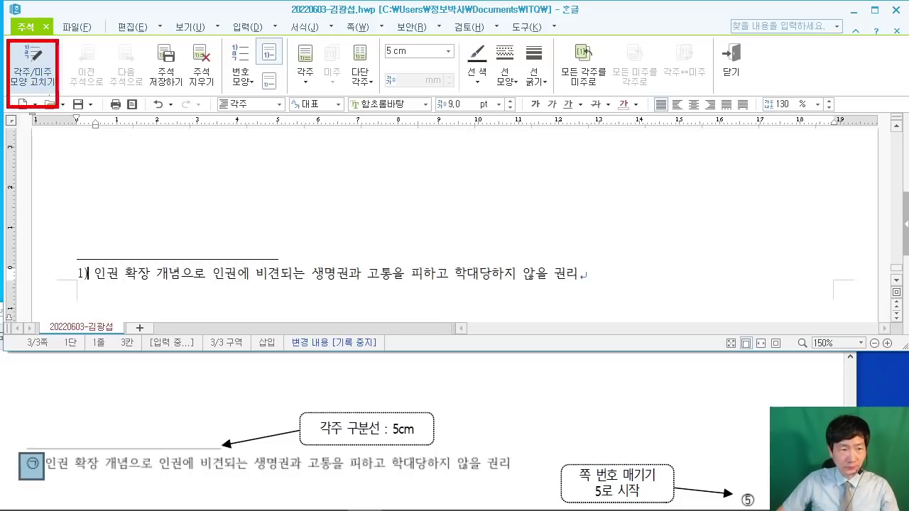
Step: Change the footnote numbering style to circled ㉠,㉡,㉢
{"action": "left_click", "coordinate": [47, 90]}
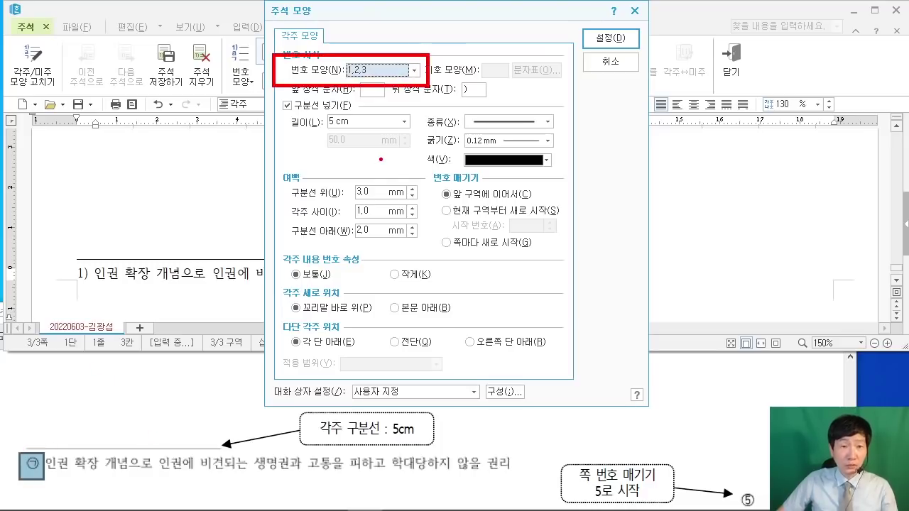
{"action": "left_click", "coordinate": [413, 70]}
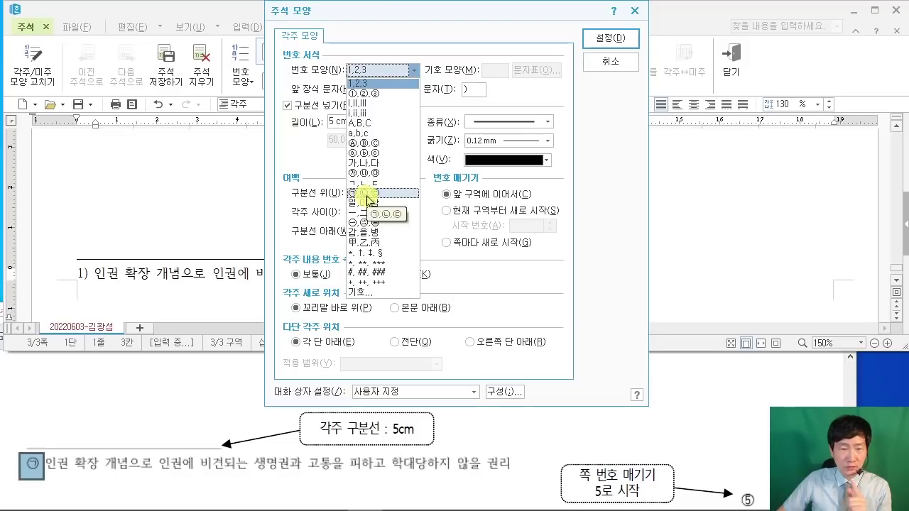
{"action": "left_click", "coordinate": [367, 194]}
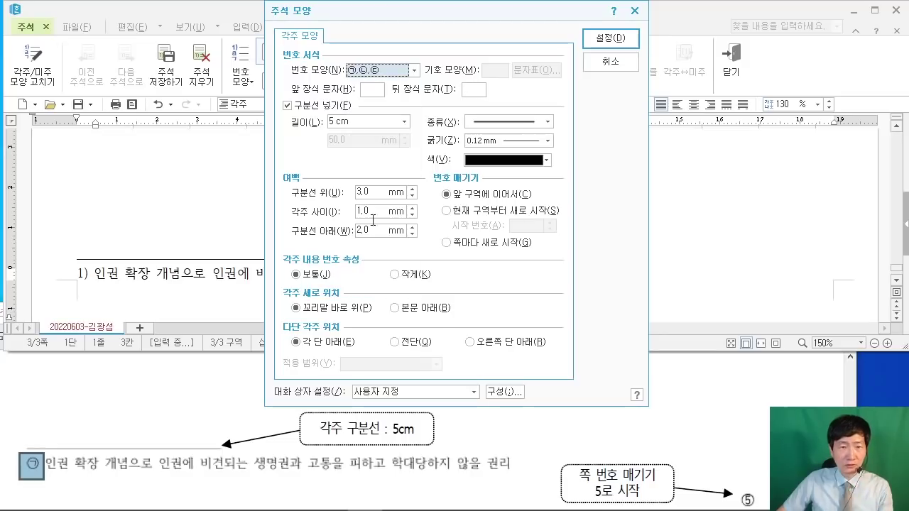
{"action": "left_click", "coordinate": [613, 42]}
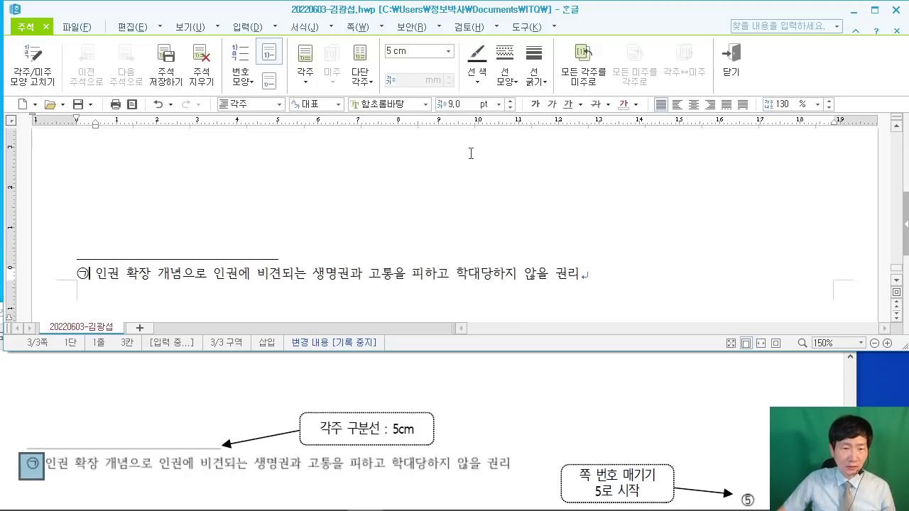
Step: Exit footnote editing and review the opening paragraph's picture callouts in the reference PDF
{"action": "left_click", "coordinate": [310, 162]}
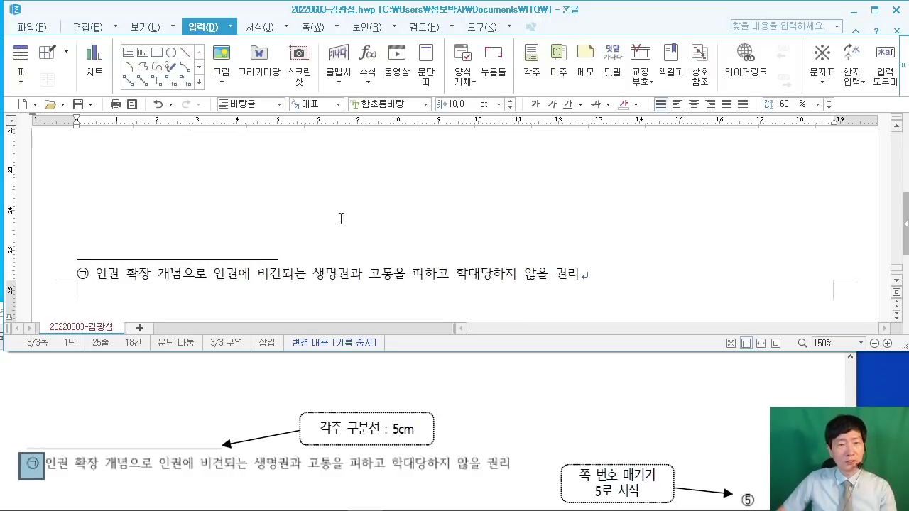
{"action": "scroll", "coordinate": [355, 228], "scroll_direction": "up", "scroll_amount": 20}
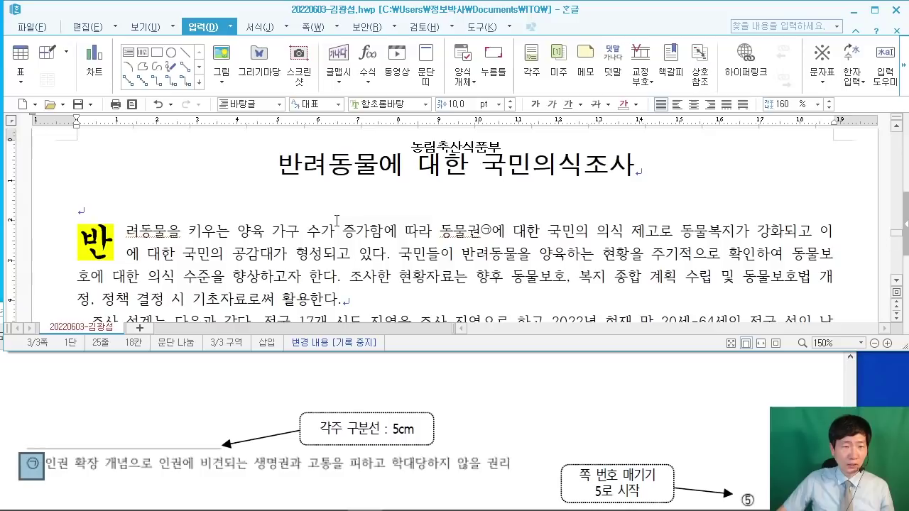
{"action": "left_click", "coordinate": [659, 396]}
{"action": "scroll", "coordinate": [659, 396], "scroll_direction": "down", "scroll_amount": 10}
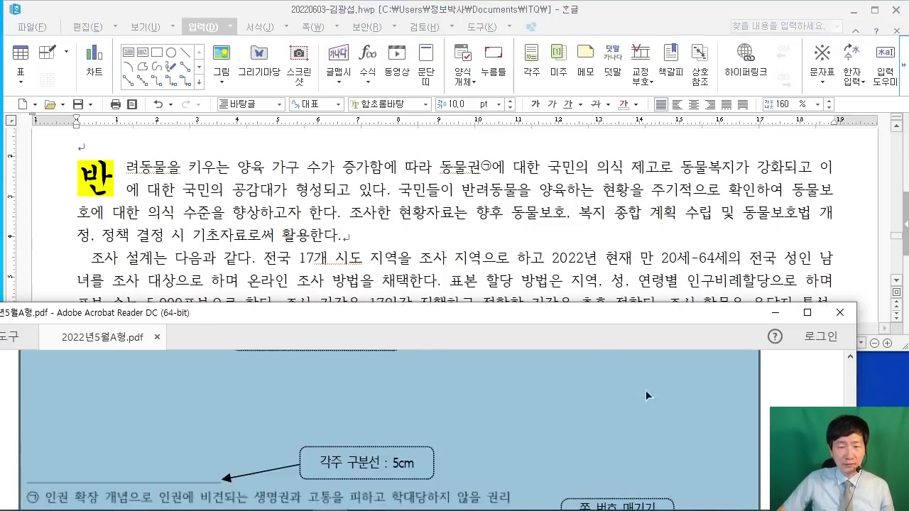
{"action": "scroll", "coordinate": [391, 430], "scroll_direction": "up", "scroll_amount": 10}
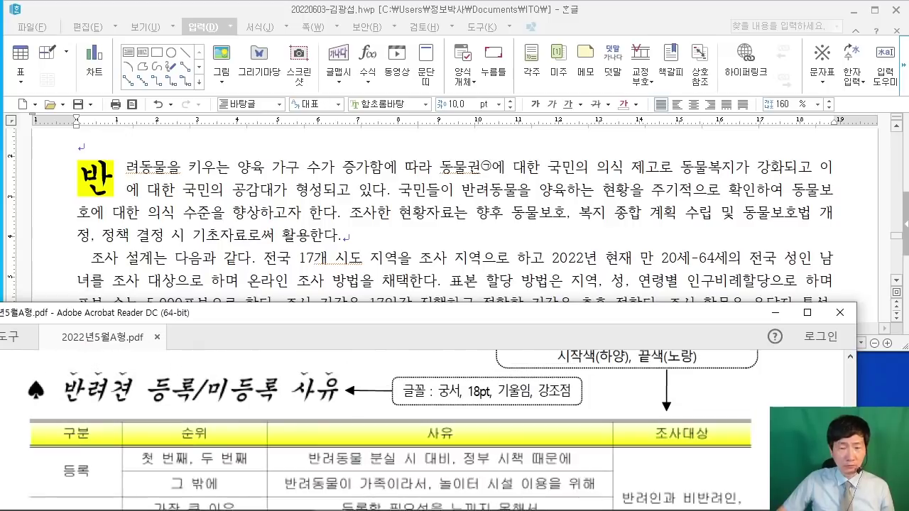
{"action": "scroll", "coordinate": [391, 430], "scroll_direction": "up", "scroll_amount": 10}
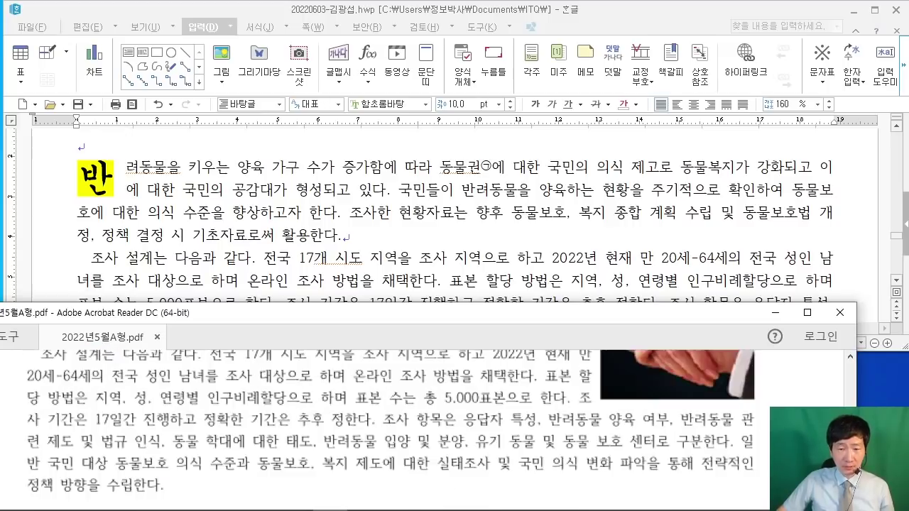
{"action": "scroll", "coordinate": [392, 431], "scroll_direction": "up", "scroll_amount": 1}
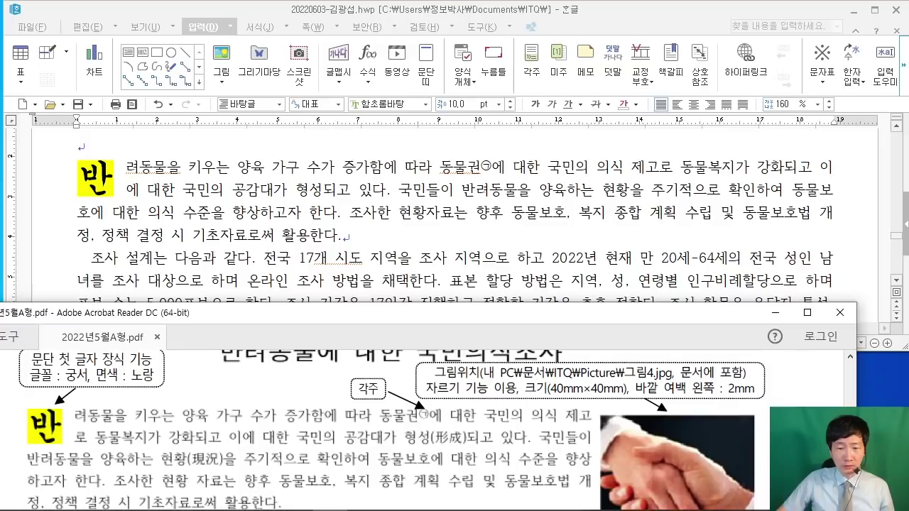
{"action": "left_click", "coordinate": [661, 170]}
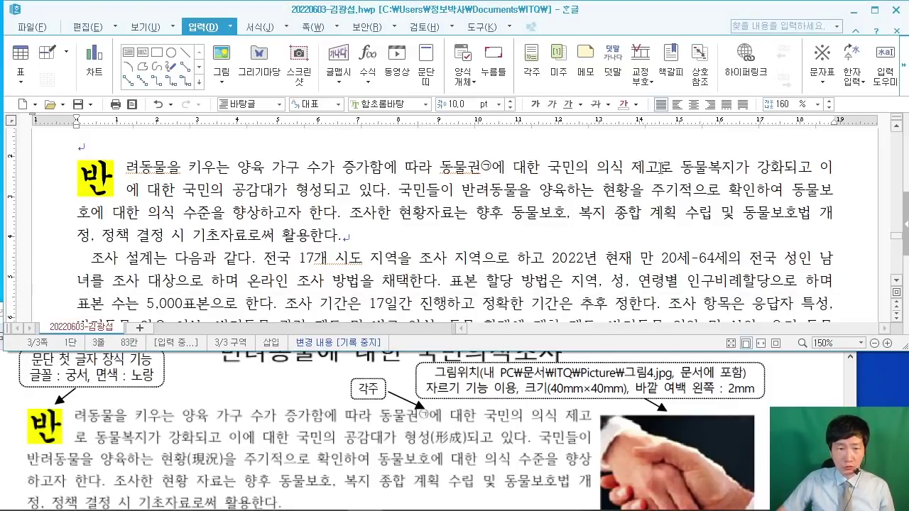
{"action": "left_click_drag", "start_coordinate": [173, 59], "coordinate": [355, 201]}
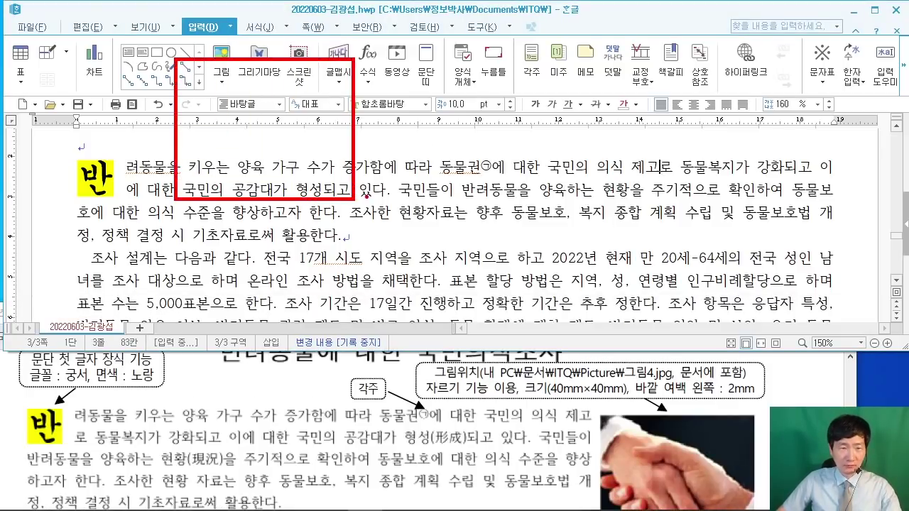
{"action": "mouse_move", "coordinate": [228, 100]}
{"action": "left_mouse_down"}
{"action": "mouse_move", "coordinate": [172, 153]}
{"action": "mouse_move", "coordinate": [278, 178]}
{"action": "left_mouse_up"}
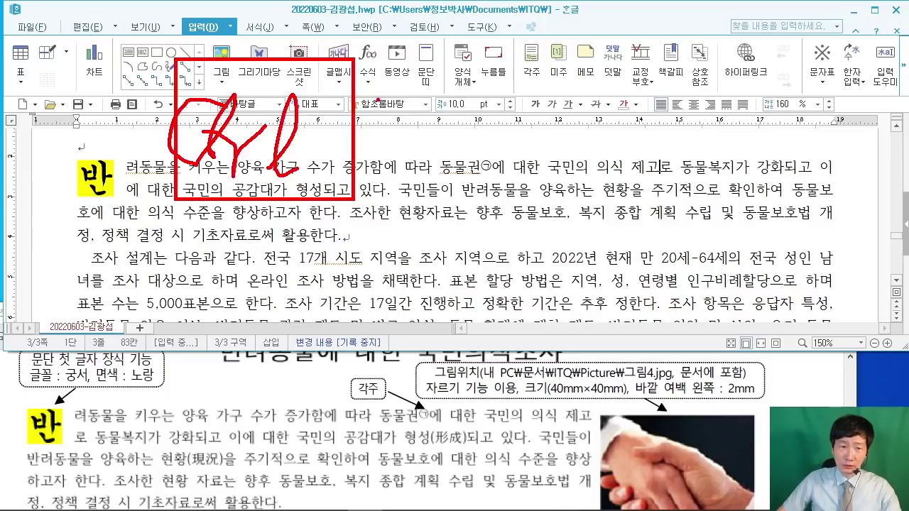
{"action": "left_click_drag", "start_coordinate": [378, 99], "coordinate": [368, 159]}
{"action": "left_click_drag", "start_coordinate": [339, 144], "coordinate": [411, 142]}
{"action": "left_click_drag", "start_coordinate": [433, 75], "coordinate": [577, 200]}
{"action": "left_click_drag", "start_coordinate": [467, 103], "coordinate": [472, 151]}
{"action": "left_click_drag", "start_coordinate": [497, 110], "coordinate": [534, 80]}
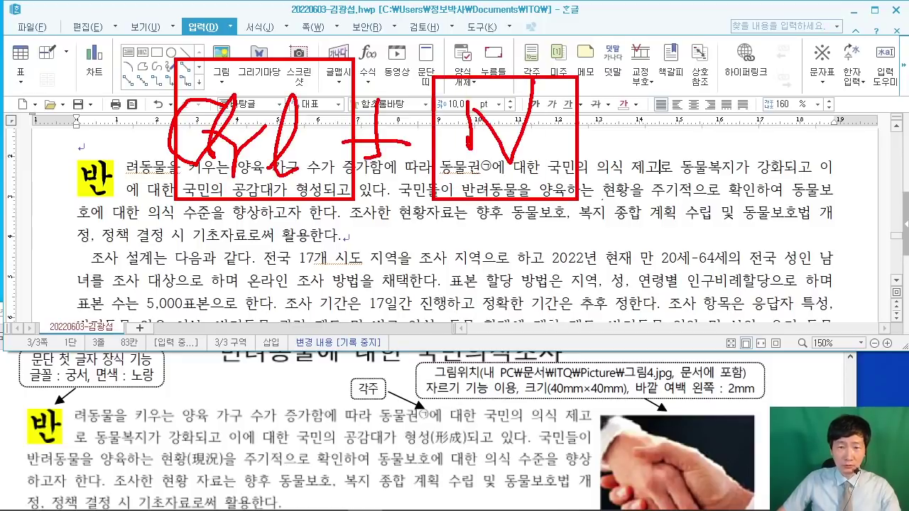
{"action": "left_click_drag", "start_coordinate": [621, 199], "coordinate": [629, 231]}
{"action": "left_click_drag", "start_coordinate": [657, 74], "coordinate": [802, 201]}
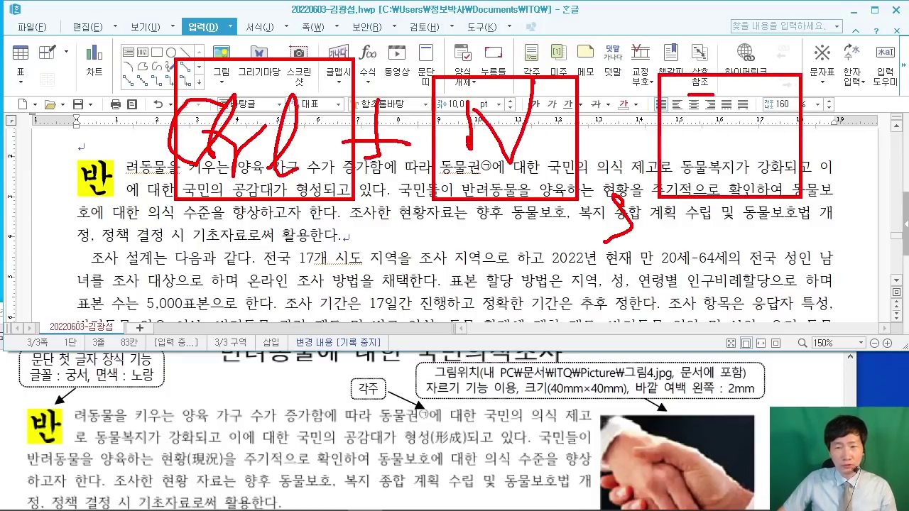
{"action": "left_click_drag", "start_coordinate": [715, 95], "coordinate": [662, 158]}
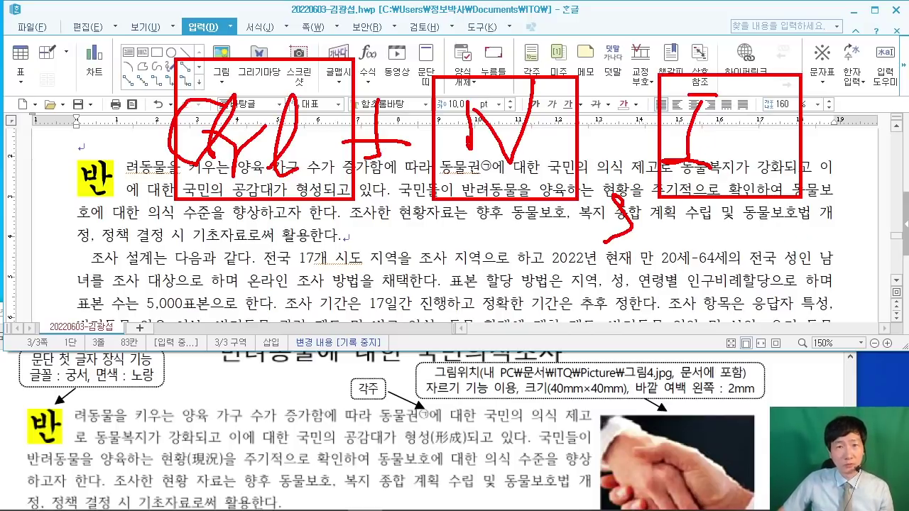
{"action": "left_click_drag", "start_coordinate": [106, 211], "coordinate": [207, 144]}
{"action": "left_click_drag", "start_coordinate": [291, 99], "coordinate": [222, 274]}
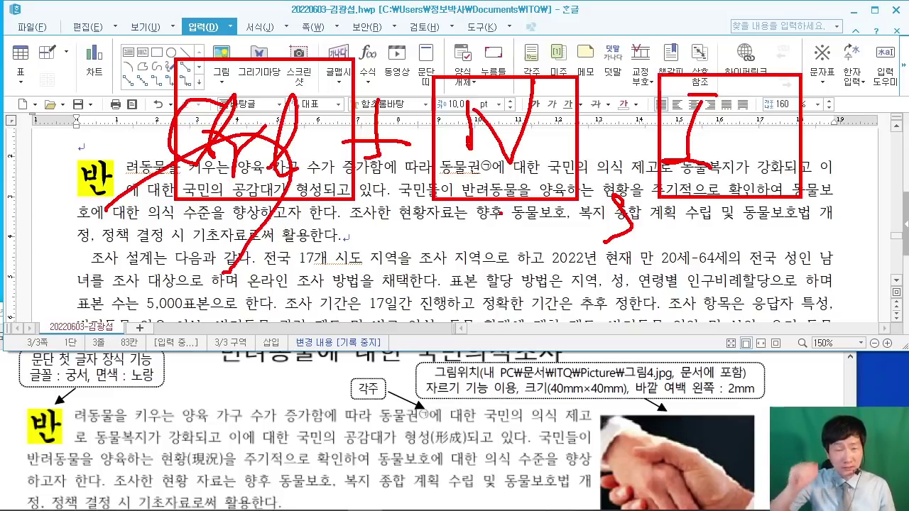
{"action": "key", "text": "Escape"}
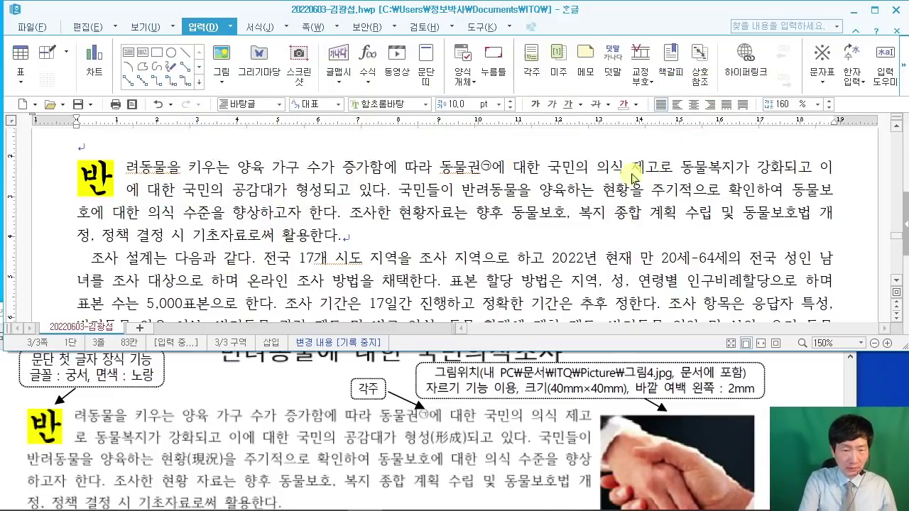
Step: Select 그림4.JPG from 문서 > ITQ > Picture in the Insert Picture dialog
{"action": "key", "text": "ctrl+n"}
{"action": "key", "text": "i"}
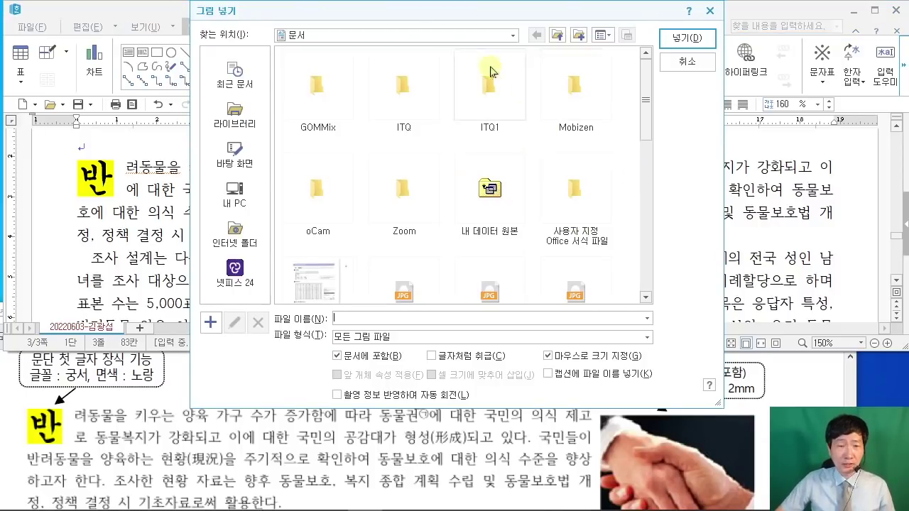
{"action": "left_click_drag", "start_coordinate": [411, 17], "coordinate": [300, 35]}
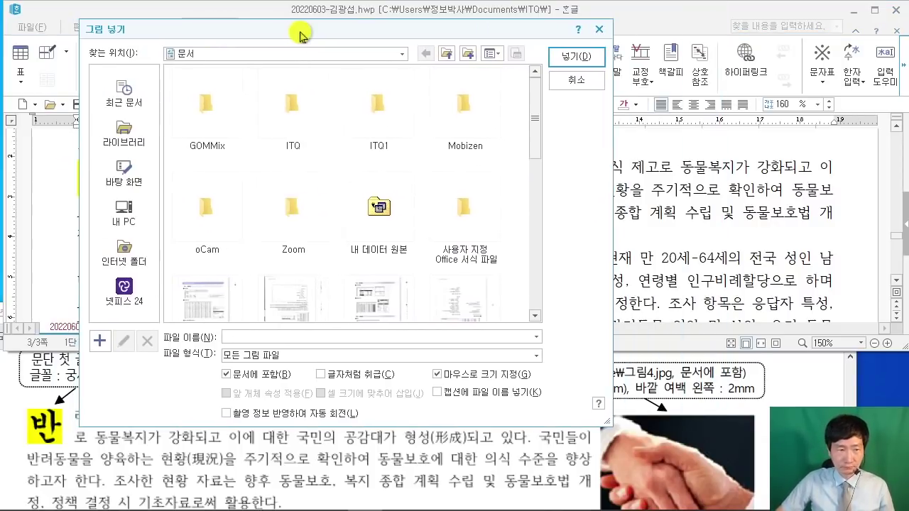
{"action": "left_click", "coordinate": [128, 213]}
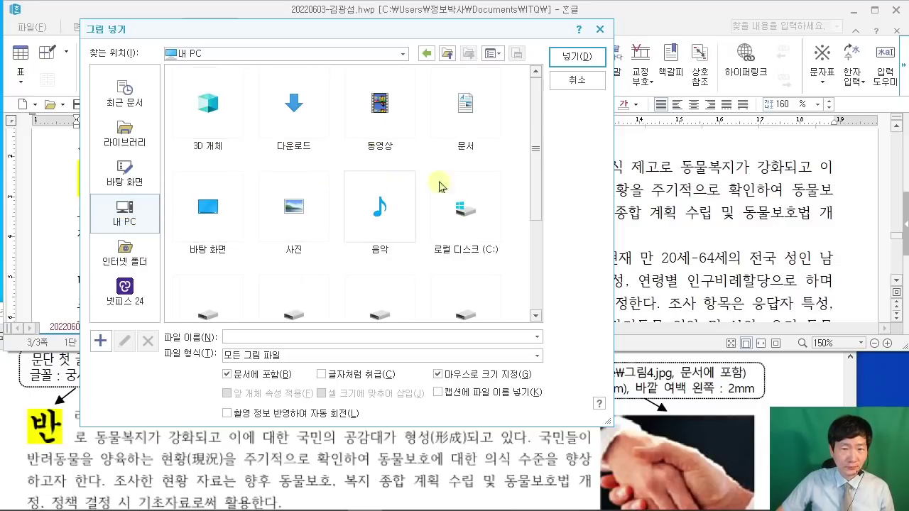
{"action": "double_click", "coordinate": [463, 113]}
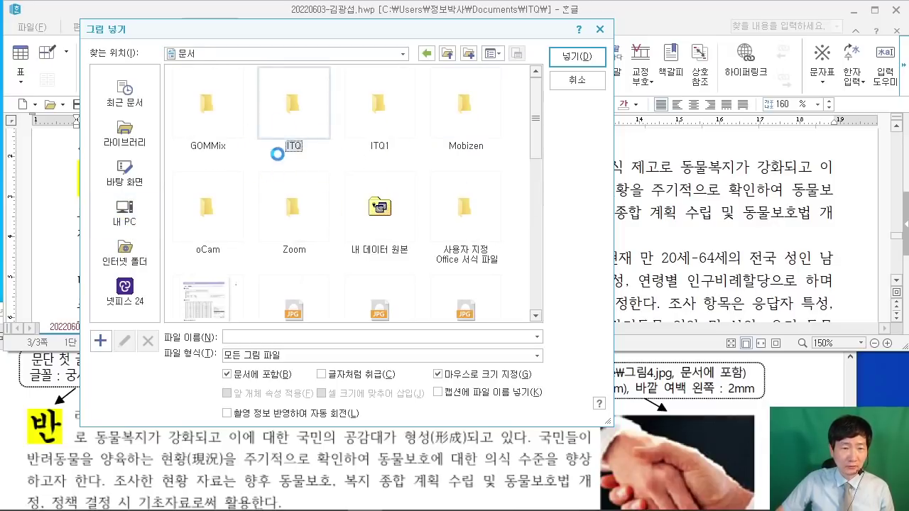
{"action": "double_click", "coordinate": [262, 145]}
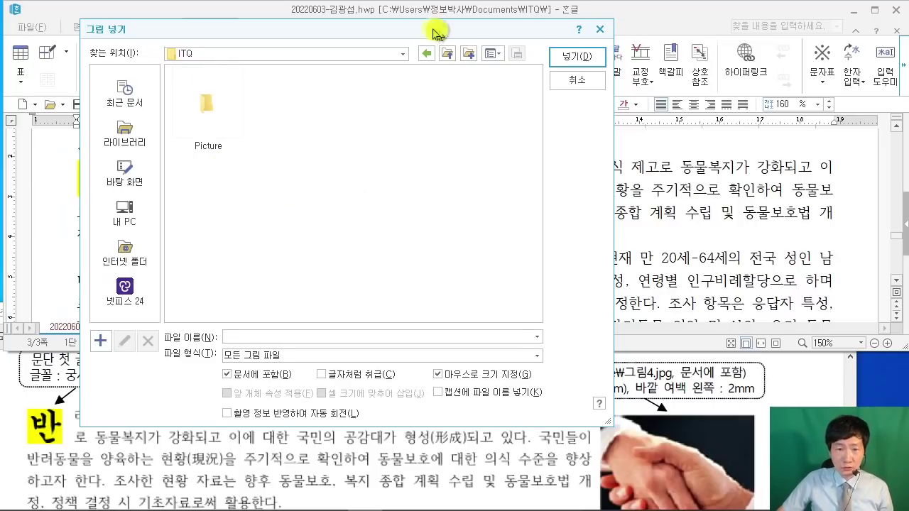
{"action": "mouse_move", "coordinate": [443, 34]}
{"action": "left_mouse_down"}
{"action": "mouse_move", "coordinate": [347, 29]}
{"action": "mouse_move", "coordinate": [440, 31]}
{"action": "left_mouse_up"}
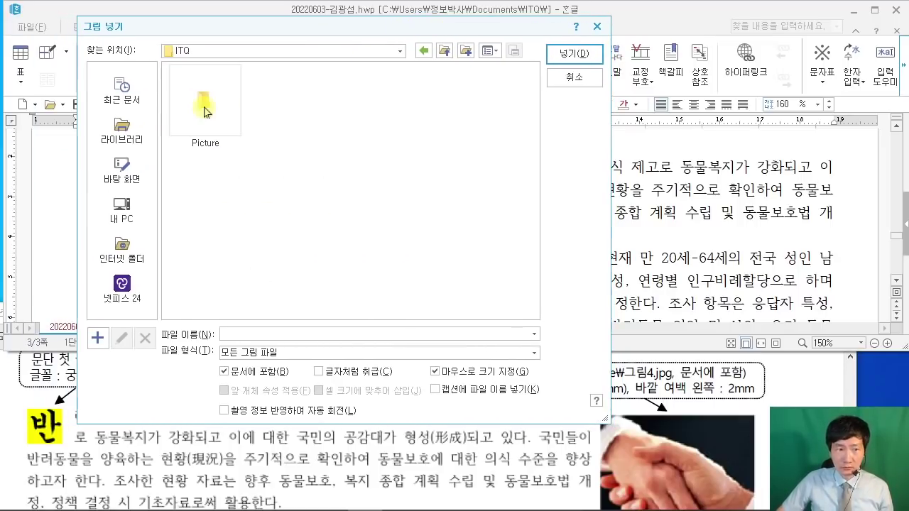
{"action": "double_click", "coordinate": [204, 105]}
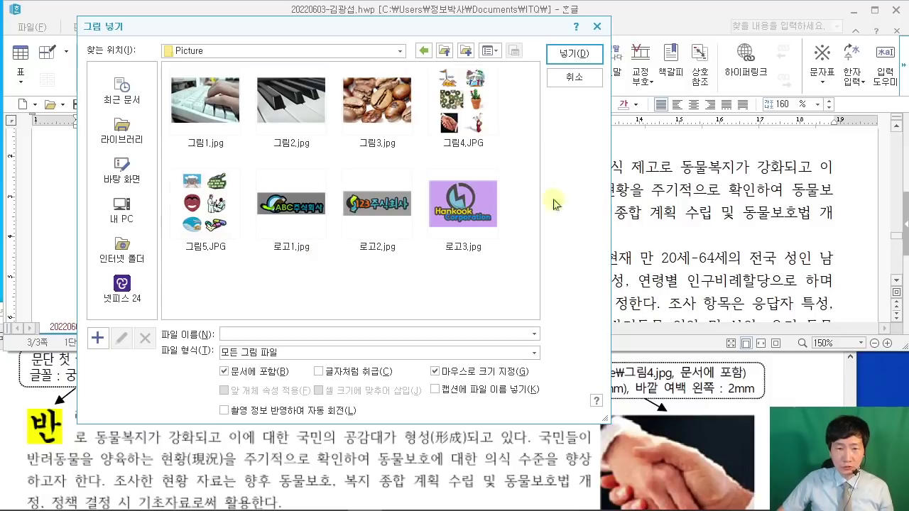
{"action": "left_click_drag", "start_coordinate": [447, 34], "coordinate": [389, 30]}
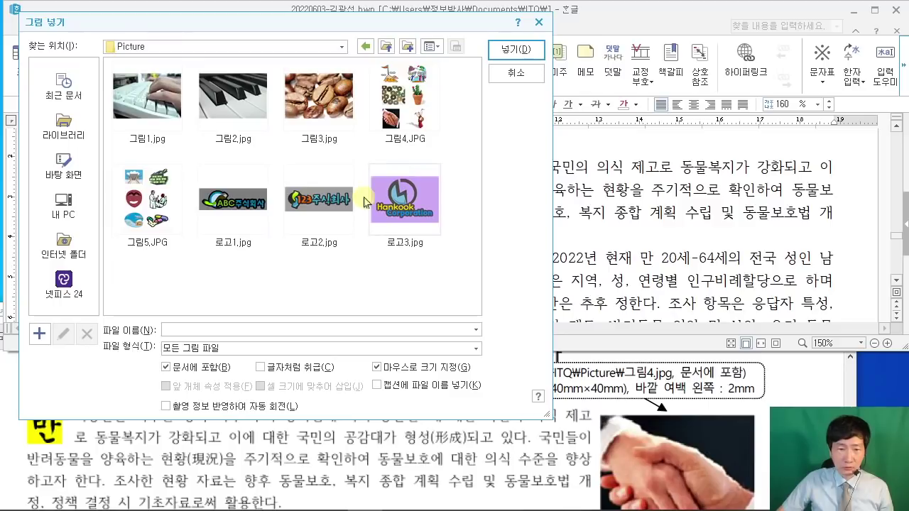
{"action": "left_click", "coordinate": [394, 142]}
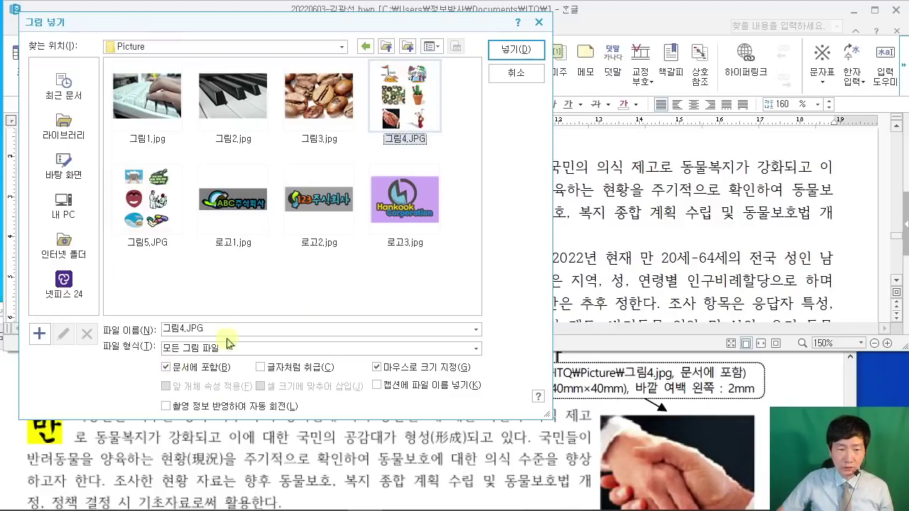
Step: Insert the picture embedded in the document, about 42.16 × 54.88 mm beside the opening paragraph
{"action": "left_click", "coordinate": [377, 367]}
{"action": "left_click", "coordinate": [377, 367]}
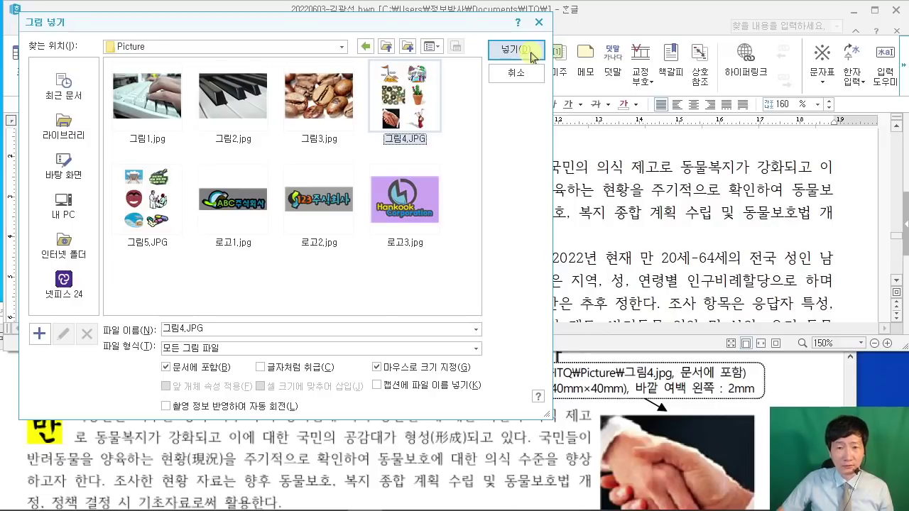
{"action": "left_click", "coordinate": [531, 57]}
{"action": "left_click_drag", "start_coordinate": [658, 150], "coordinate": [828, 311]}
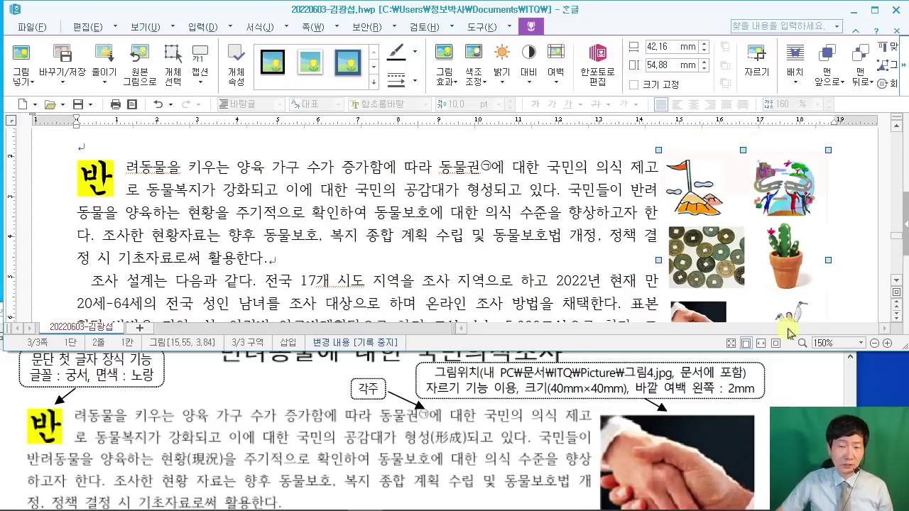
Step: Compare the inserted picture against the reference PDF
{"action": "left_click", "coordinate": [673, 427]}
{"action": "scroll", "coordinate": [672, 427], "scroll_direction": "down", "scroll_amount": 3}
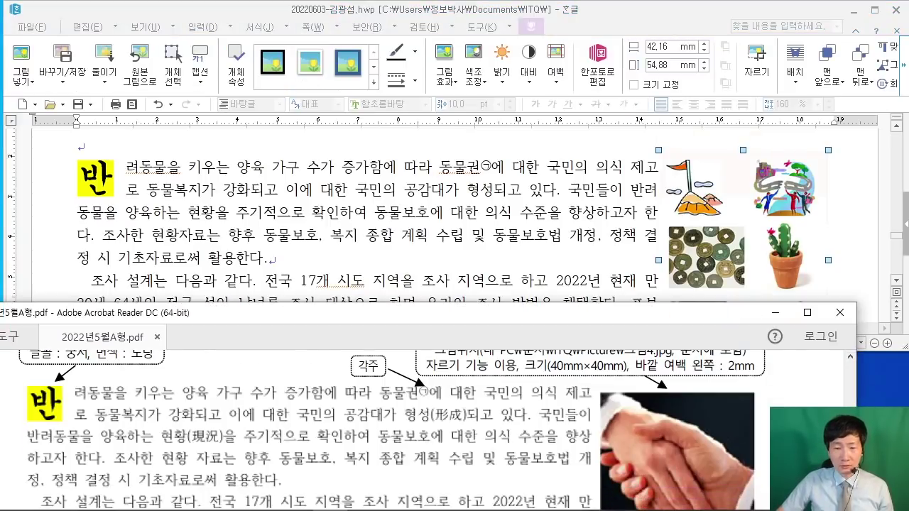
{"action": "scroll", "coordinate": [672, 427], "scroll_direction": "down", "scroll_amount": 1}
{"action": "scroll", "coordinate": [668, 440], "scroll_direction": "up", "scroll_amount": 4}
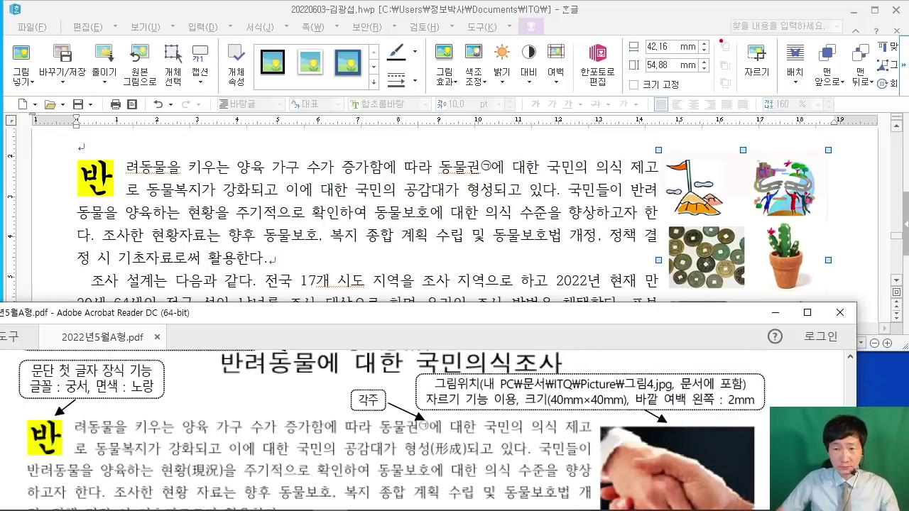
{"action": "mouse_move", "coordinate": [723, 30]}
{"action": "left_mouse_down"}
{"action": "mouse_move", "coordinate": [794, 93]}
{"action": "mouse_move", "coordinate": [710, 101]}
{"action": "mouse_move", "coordinate": [573, 176]}
{"action": "left_mouse_up"}
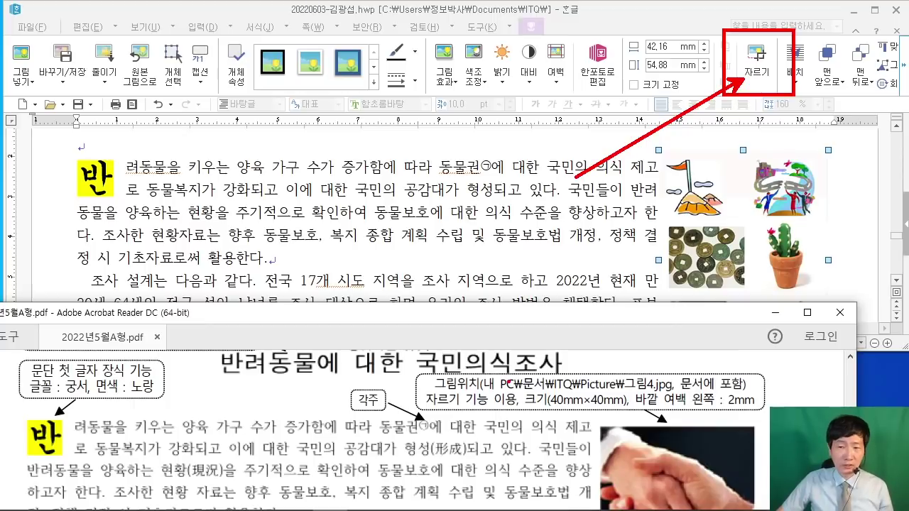
{"action": "key", "text": "Escape"}
Step: Crop 그림4.JPG down to just the handshake, about 14.46 × 16.40 mm
{"action": "left_click", "coordinate": [756, 64]}
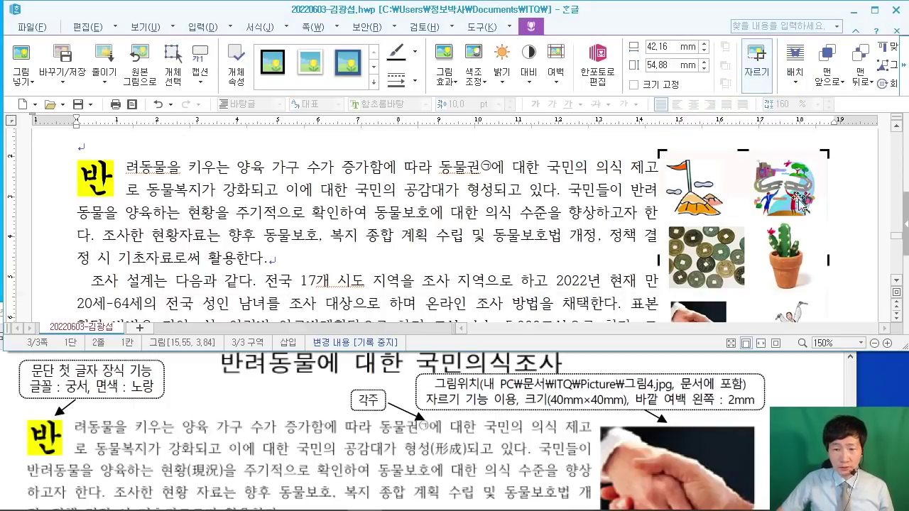
{"action": "scroll", "coordinate": [782, 250], "scroll_direction": "down", "scroll_amount": 1}
{"action": "scroll", "coordinate": [782, 250], "scroll_direction": "down", "scroll_amount": 1}
{"action": "scroll", "coordinate": [781, 250], "scroll_direction": "up", "scroll_amount": 1}
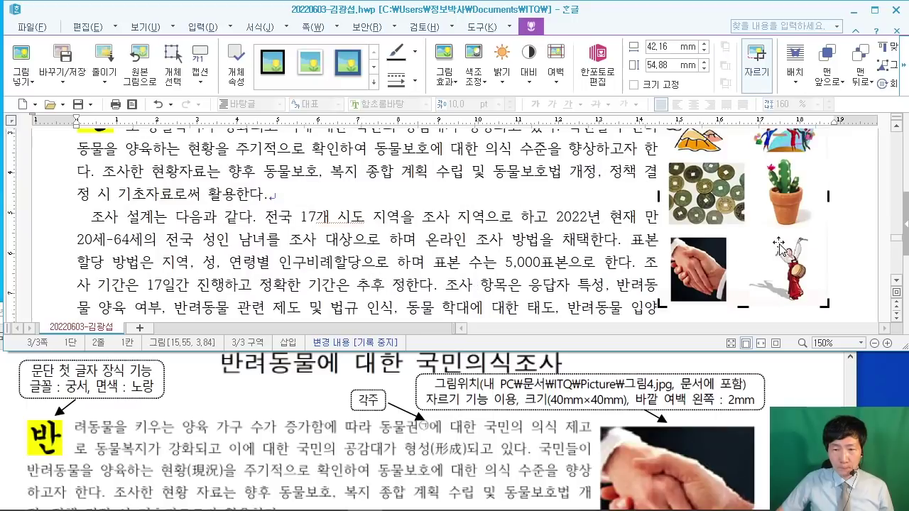
{"action": "scroll", "coordinate": [714, 263], "scroll_direction": "up", "scroll_amount": 1}
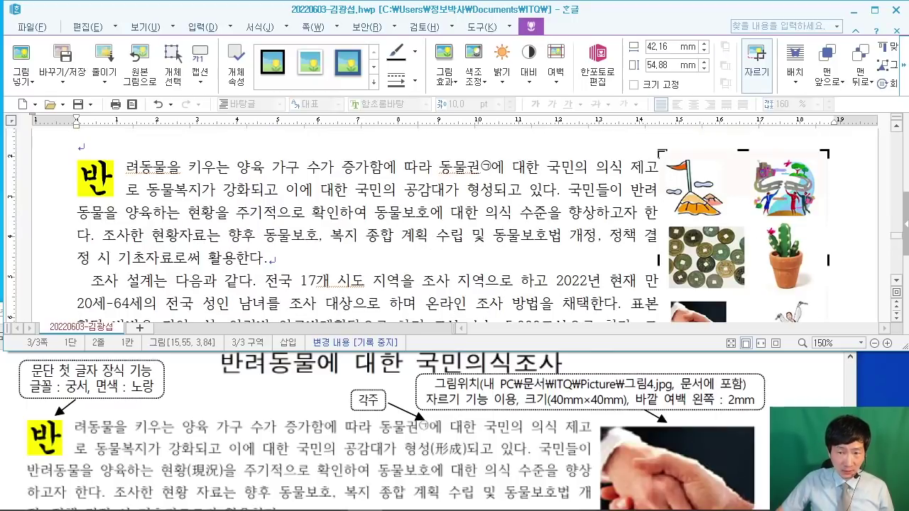
{"action": "left_click_drag", "start_coordinate": [659, 152], "coordinate": [670, 228]}
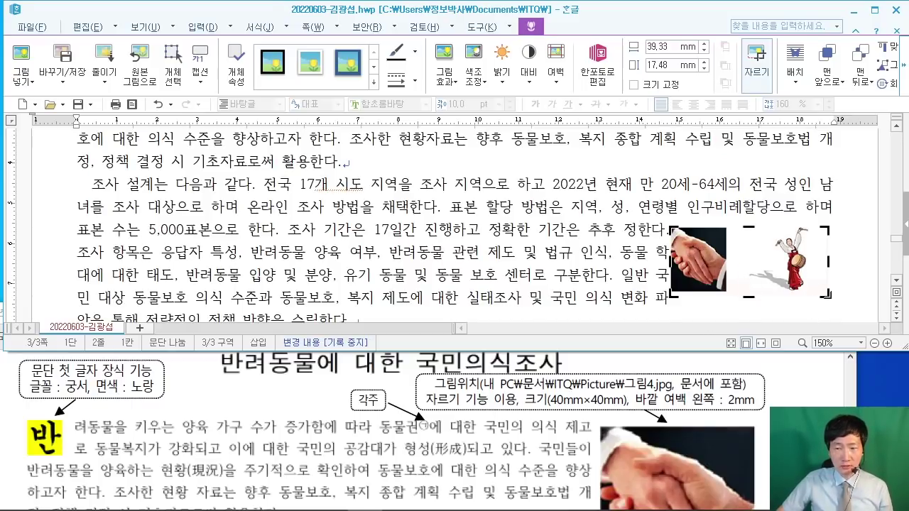
{"action": "left_click_drag", "start_coordinate": [826, 295], "coordinate": [727, 291]}
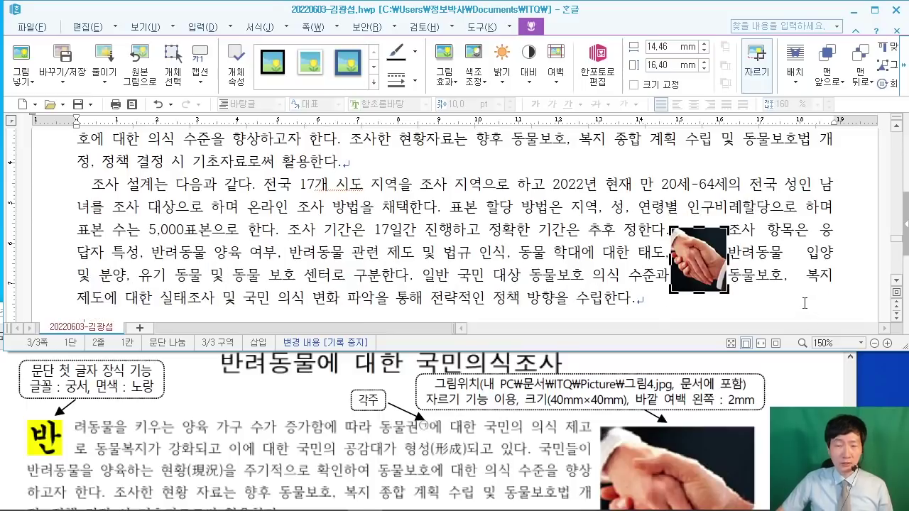
{"action": "left_click", "coordinate": [366, 206]}
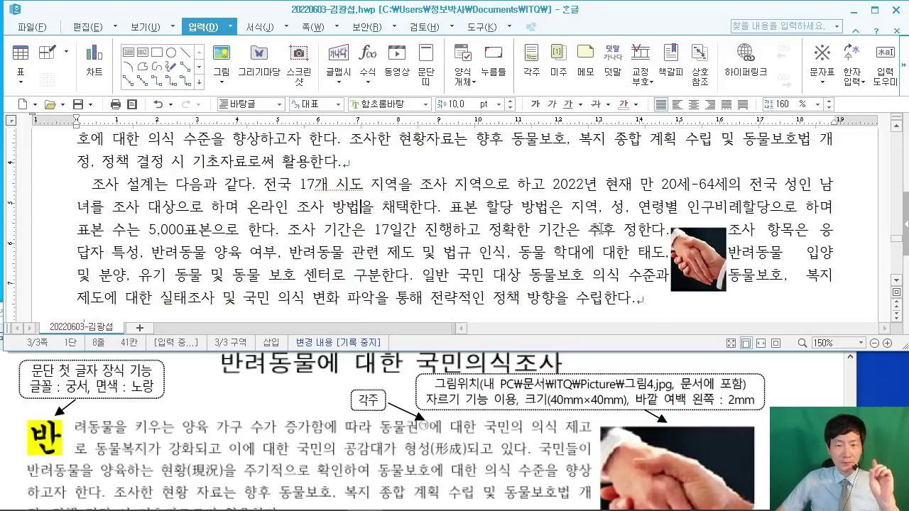
Step: Set the picture's width and height to 40 mm each
{"action": "double_click", "coordinate": [703, 255]}
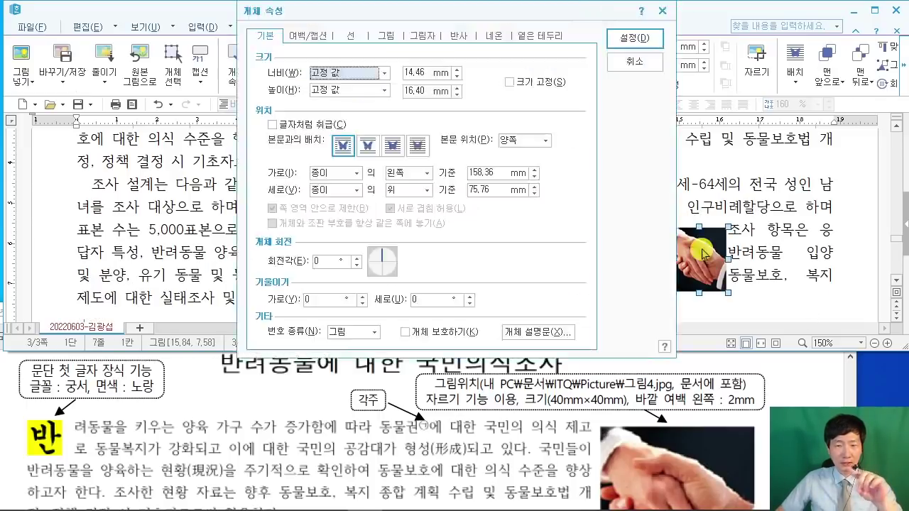
{"action": "left_click_drag", "start_coordinate": [384, 19], "coordinate": [325, 33]}
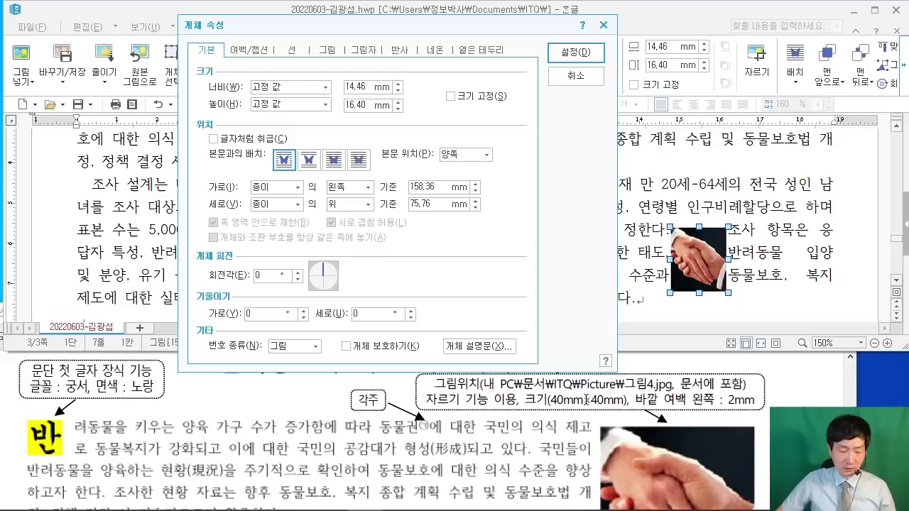
{"action": "left_click_drag", "start_coordinate": [547, 416], "coordinate": [627, 418]}
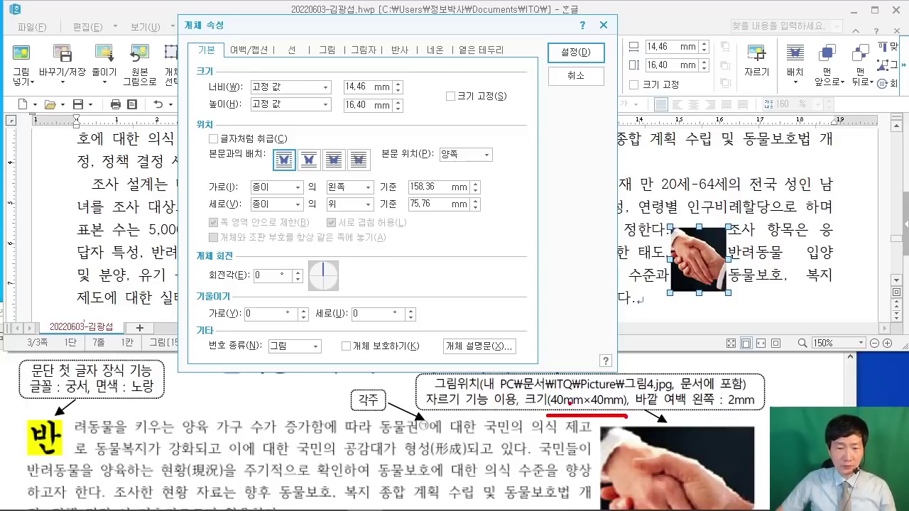
{"action": "mouse_move", "coordinate": [360, 93]}
{"action": "left_mouse_down"}
{"action": "mouse_move", "coordinate": [500, 330]}
{"action": "mouse_move", "coordinate": [561, 394]}
{"action": "left_mouse_up"}
{"action": "left_click_drag", "start_coordinate": [400, 108], "coordinate": [593, 387]}
{"action": "key", "text": "Escape"}
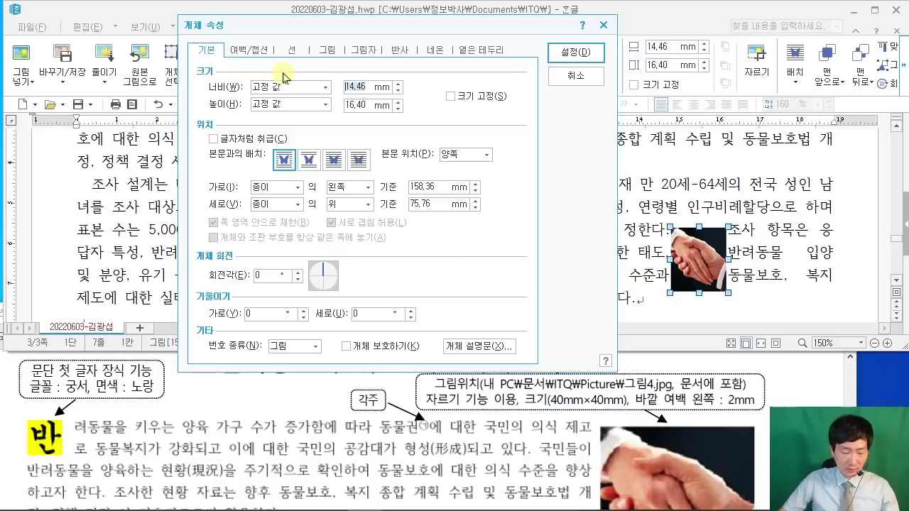
{"action": "type", "text": "40"}
{"action": "double_click", "coordinate": [374, 107]}
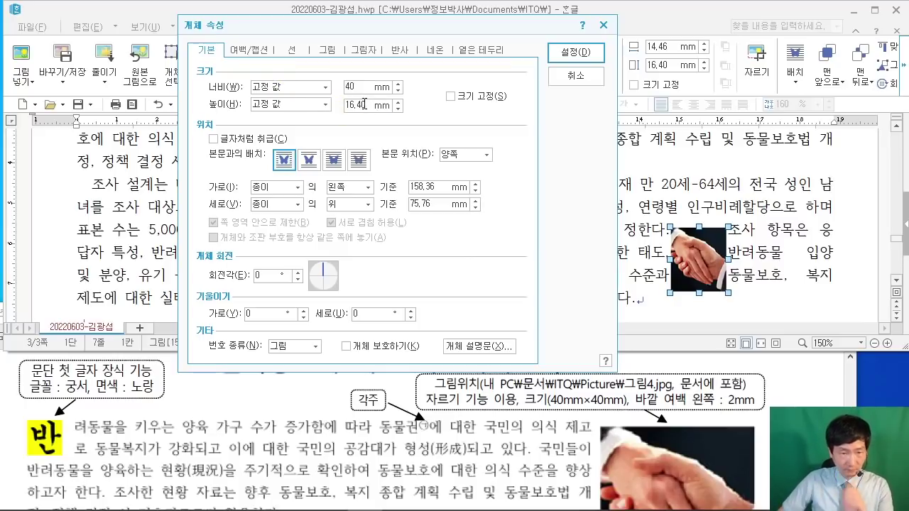
{"action": "type", "text": "40"}
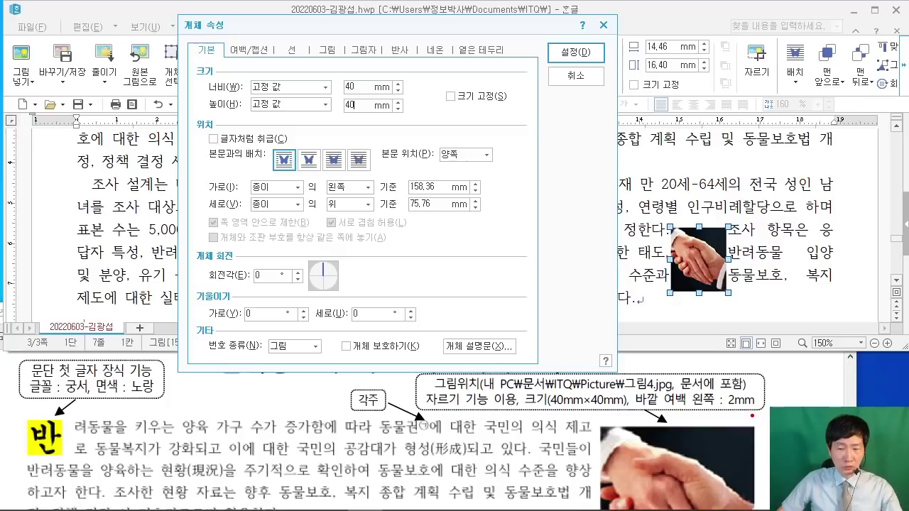
Step: Give the picture a 2 mm left outer margin and apply the settings
{"action": "left_click_drag", "start_coordinate": [752, 416], "coordinate": [637, 415]}
{"action": "left_click_drag", "start_coordinate": [254, 57], "coordinate": [663, 378]}
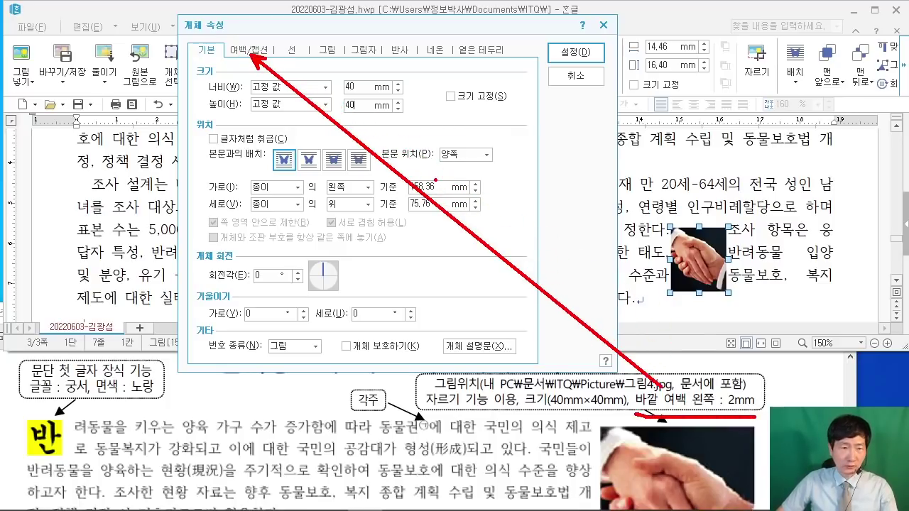
{"action": "key", "text": "Escape"}
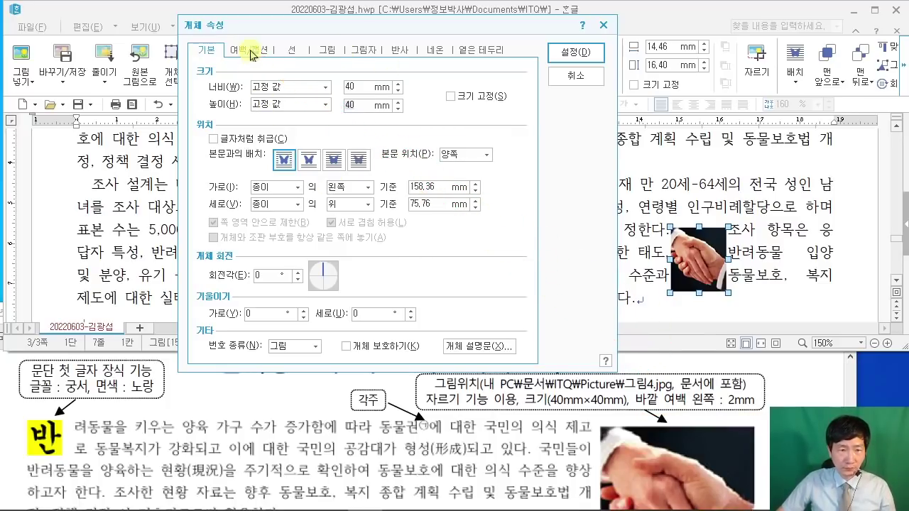
{"action": "left_click", "coordinate": [250, 51]}
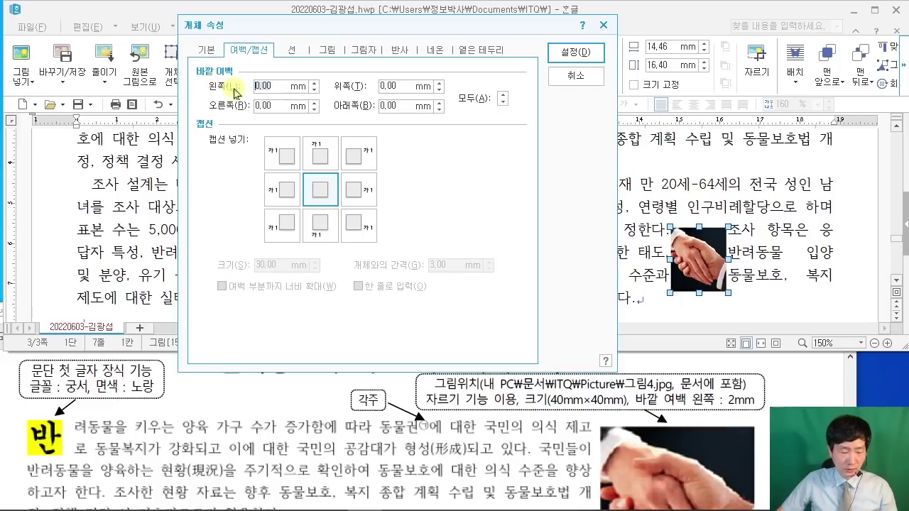
{"action": "type", "text": "2"}
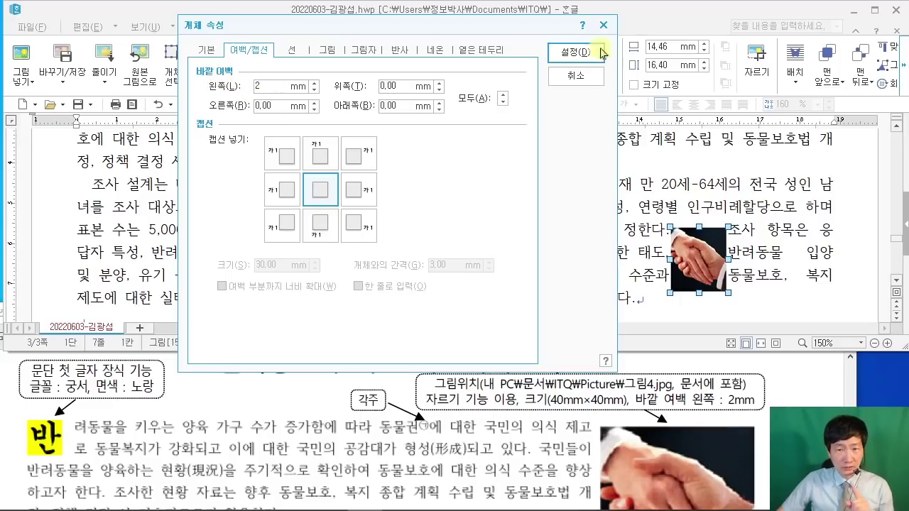
{"action": "left_click", "coordinate": [590, 56]}
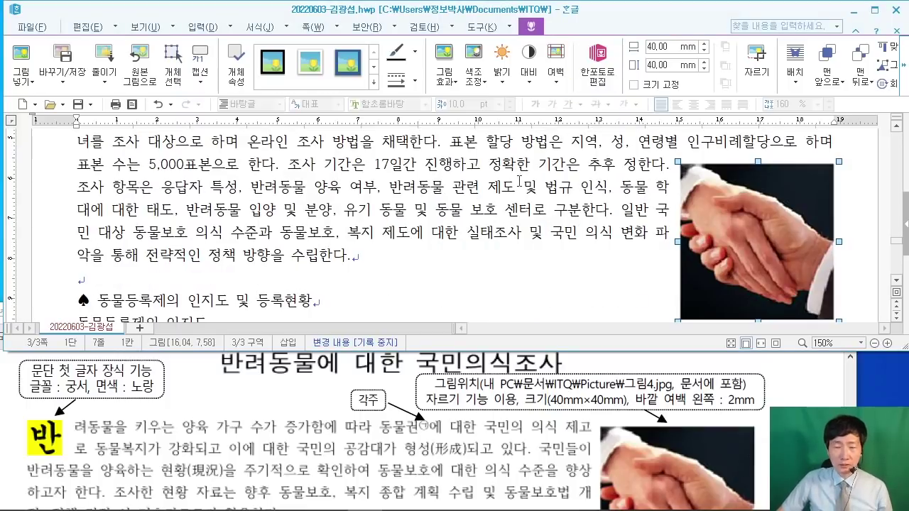
Step: Move the 40 × 40 mm handshake picture up so its top aligns with the first paragraph's first line
{"action": "scroll", "coordinate": [633, 239], "scroll_direction": "up", "scroll_amount": 2}
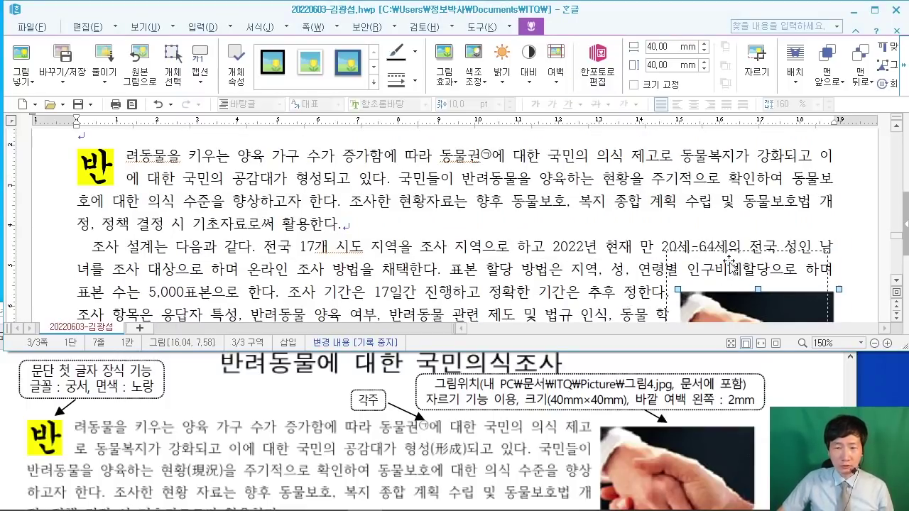
{"action": "left_click_drag", "start_coordinate": [732, 301], "coordinate": [742, 243]}
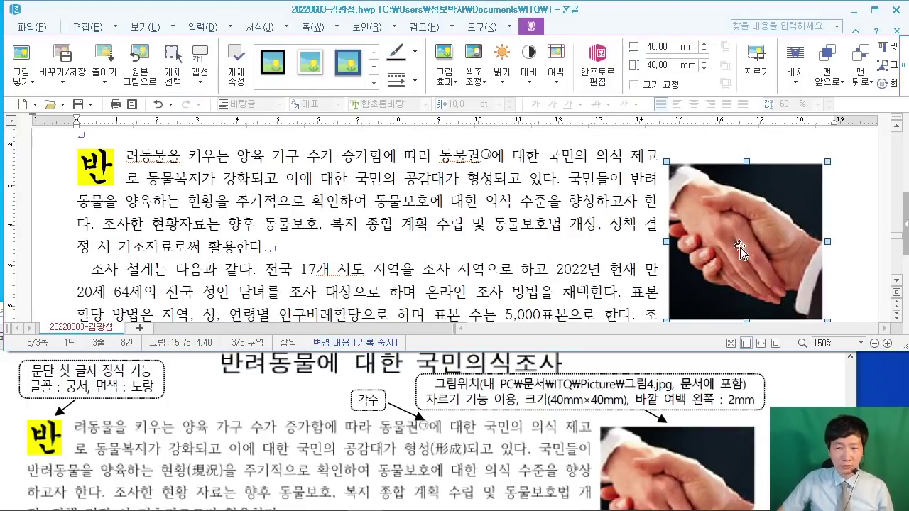
{"action": "double_click", "coordinate": [745, 242]}
{"action": "left_click", "coordinate": [635, 61]}
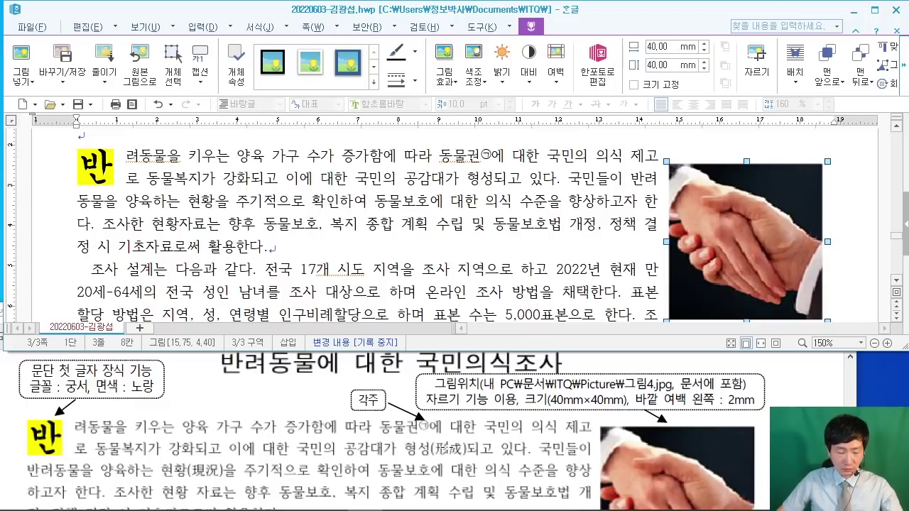
{"action": "left_click_drag", "start_coordinate": [413, 459], "coordinate": [460, 453]}
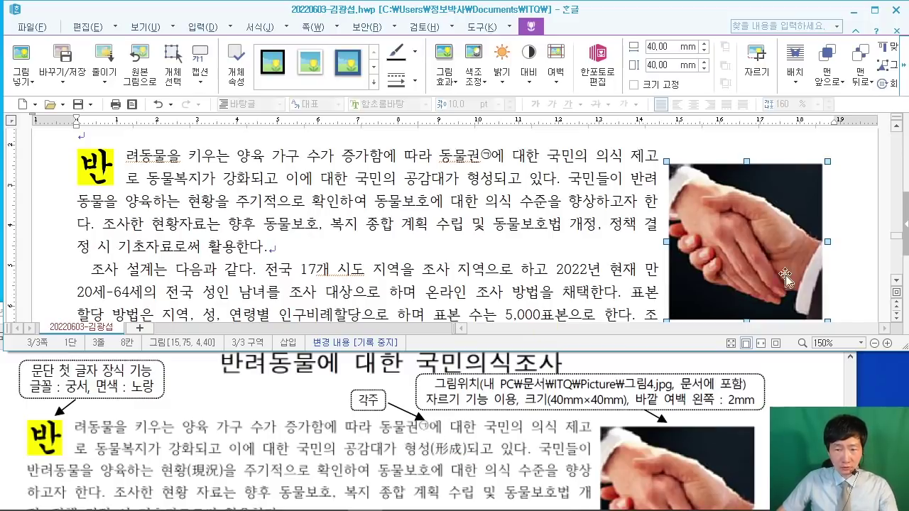
{"action": "left_click_drag", "start_coordinate": [726, 254], "coordinate": [725, 242]}
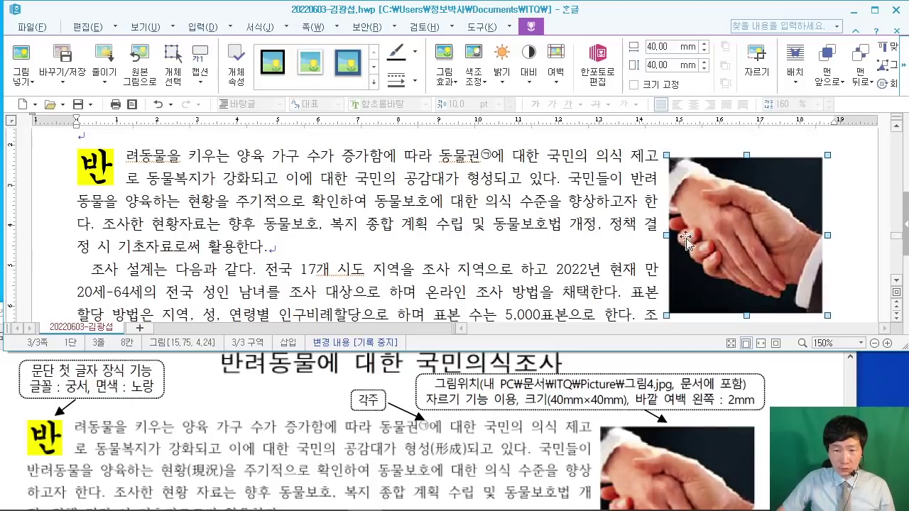
{"action": "left_click", "coordinate": [473, 178]}
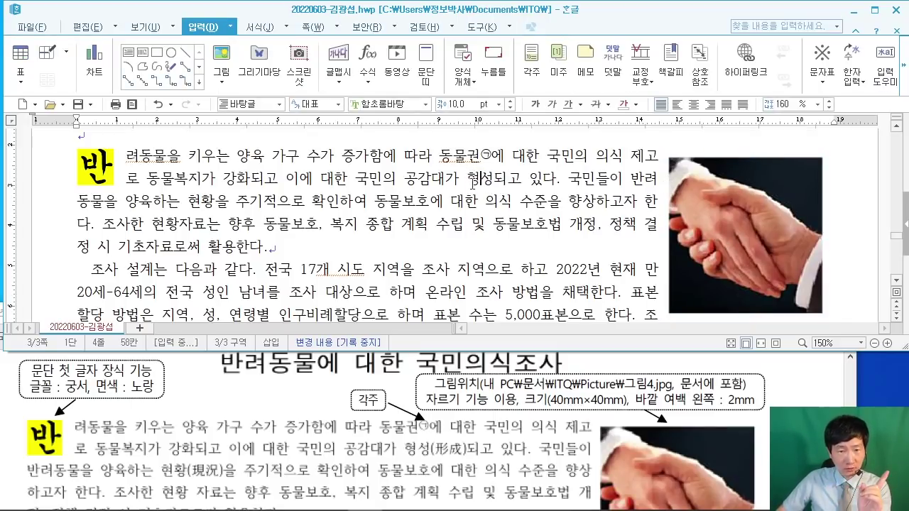
Step: Convert 형성 to 형성(形成) using the 한글(漢字) input format
{"action": "key", "text": "shift+Right"}
{"action": "key", "text": "shift+Right"}
{"action": "key", "text": "F9"}
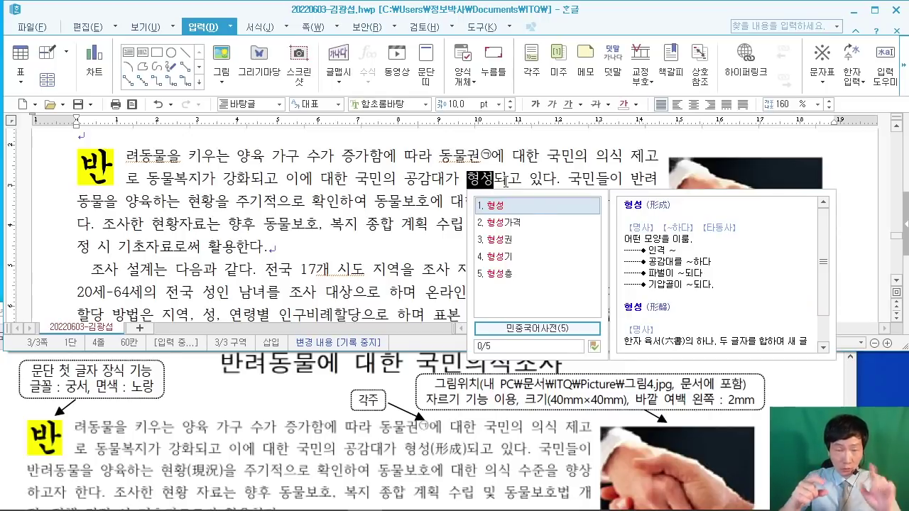
{"action": "key", "text": "F9"}
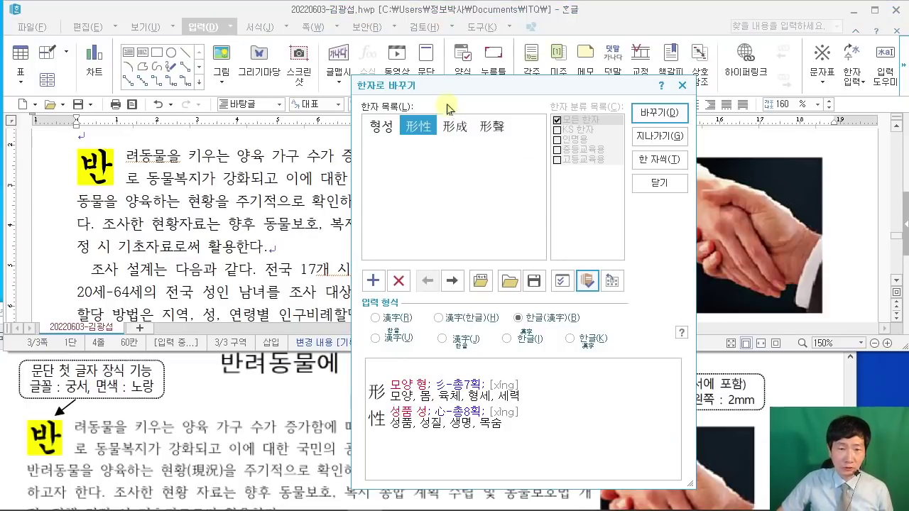
{"action": "left_click_drag", "start_coordinate": [441, 88], "coordinate": [563, 33]}
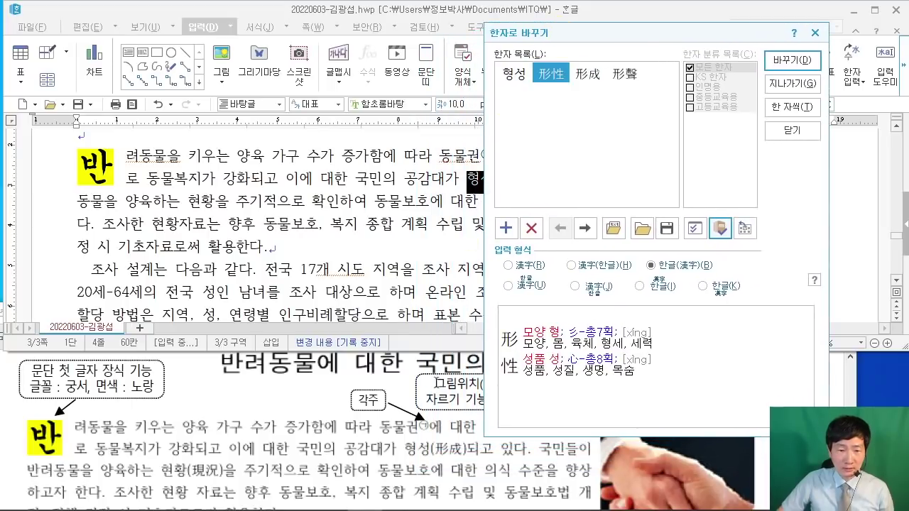
{"action": "left_click", "coordinate": [589, 80]}
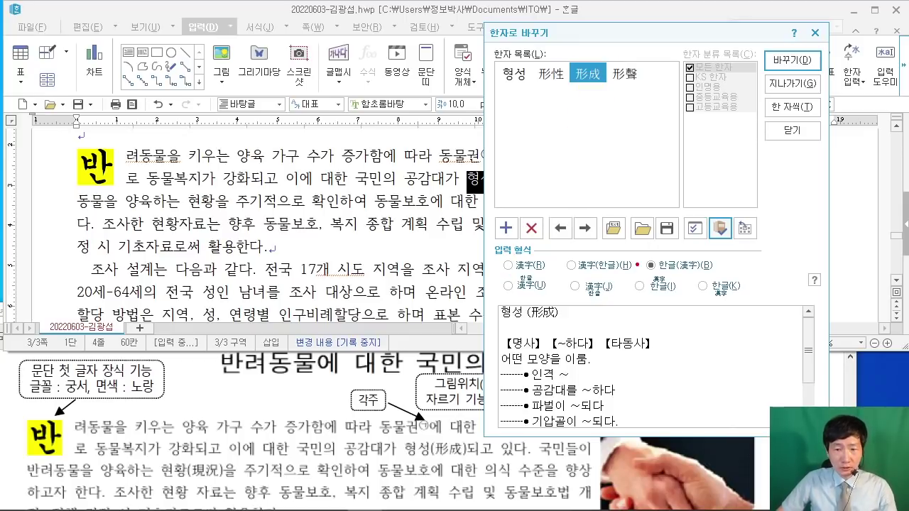
{"action": "mouse_move", "coordinate": [635, 247]}
{"action": "left_mouse_down"}
{"action": "mouse_move", "coordinate": [665, 273]}
{"action": "mouse_move", "coordinate": [723, 277]}
{"action": "left_mouse_up"}
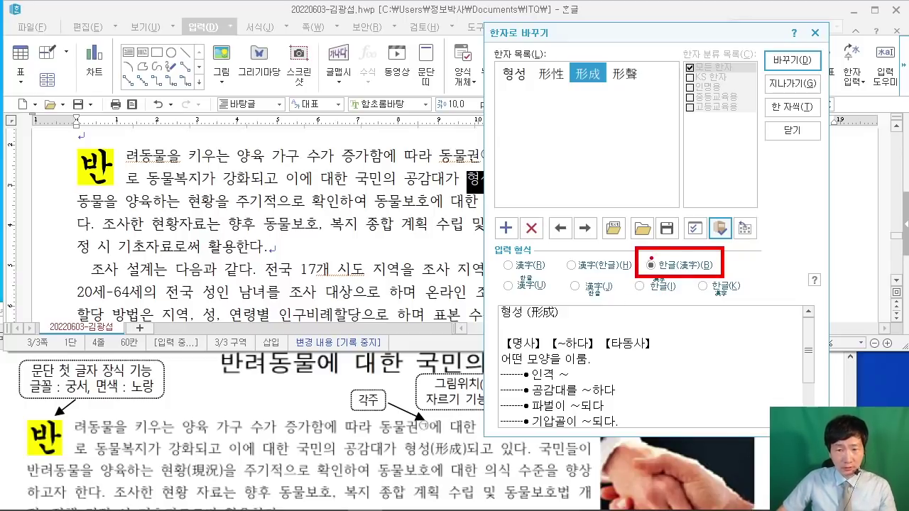
{"action": "left_click_drag", "start_coordinate": [665, 186], "coordinate": [648, 257]}
{"action": "left_click_drag", "start_coordinate": [661, 137], "coordinate": [766, 65]}
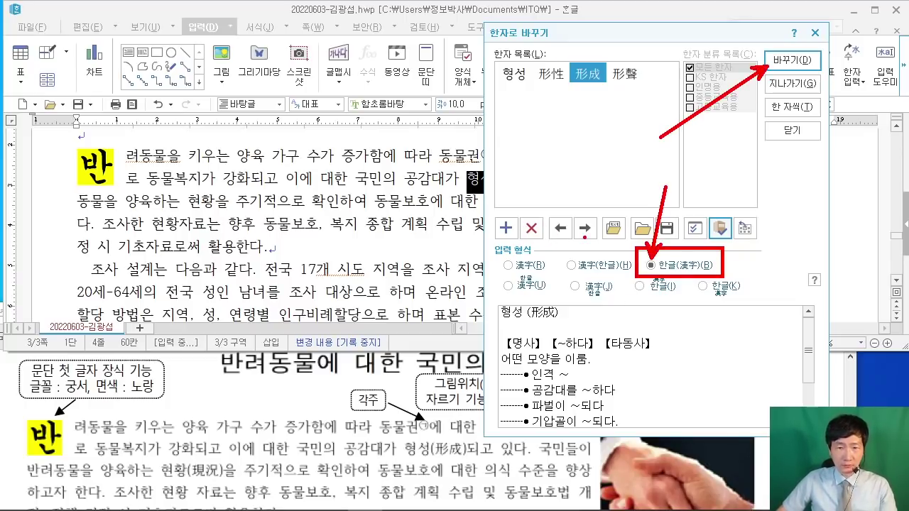
{"action": "left_click", "coordinate": [792, 60]}
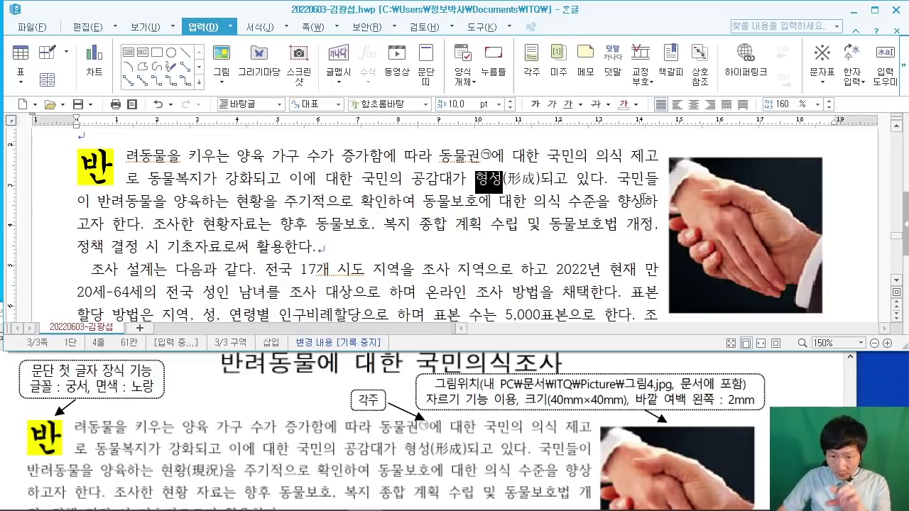
Step: Nudge the handshake picture so the paragraph wraps like the reference sheet
{"action": "left_click", "coordinate": [714, 216]}
{"action": "mouse_move", "coordinate": [714, 215]}
{"action": "left_mouse_down"}
{"action": "mouse_move", "coordinate": [704, 216]}
{"action": "mouse_move", "coordinate": [715, 217]}
{"action": "left_mouse_up"}
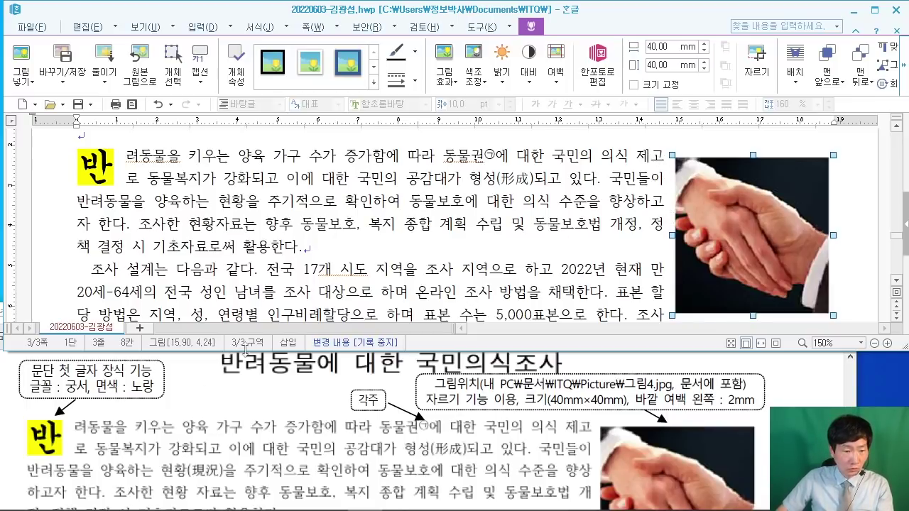
{"action": "left_click_drag", "start_coordinate": [164, 477], "coordinate": [239, 477]}
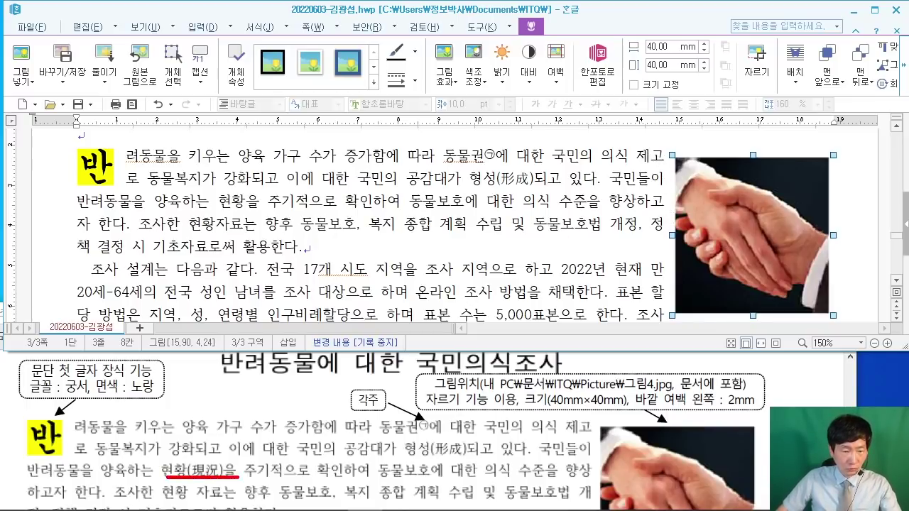
Step: Convert 현황 to 현황(現況) and place the caret before 자료는 for a space
{"action": "key", "text": "Escape"}
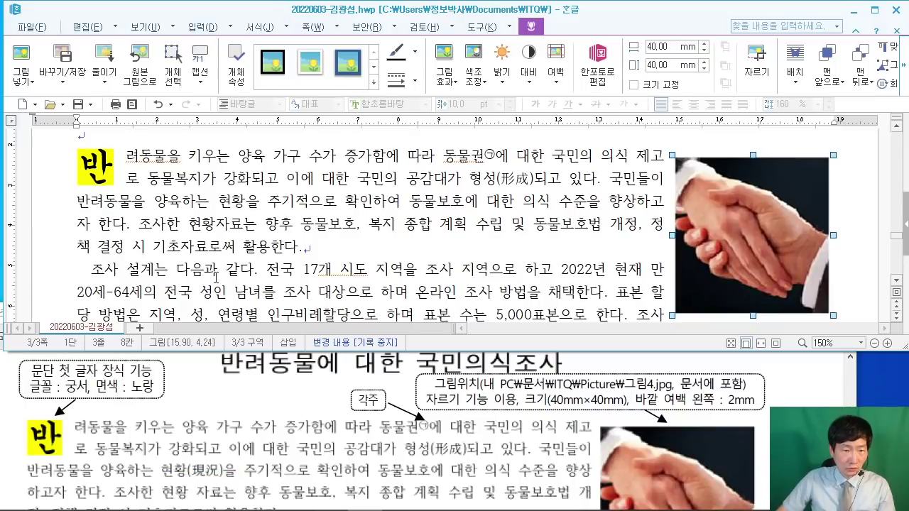
{"action": "double_click", "coordinate": [224, 201]}
{"action": "key", "text": "F12"}
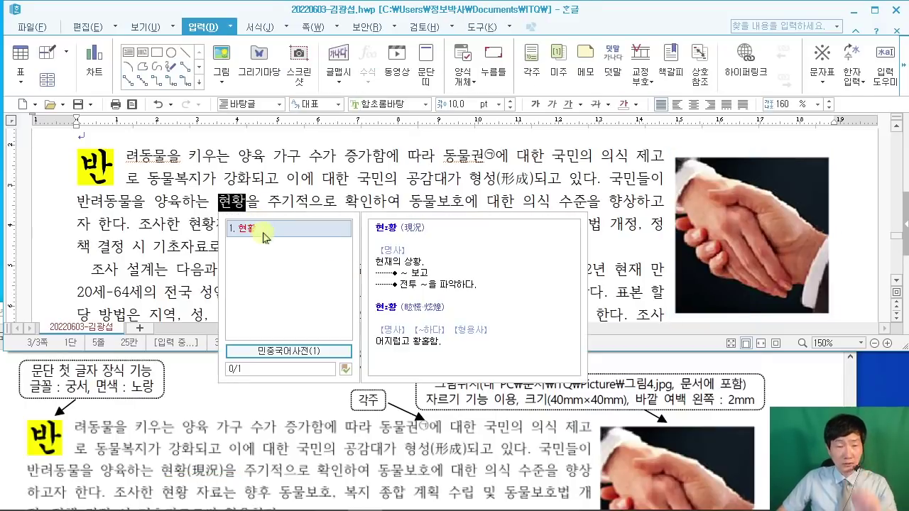
{"action": "left_click", "coordinate": [346, 369]}
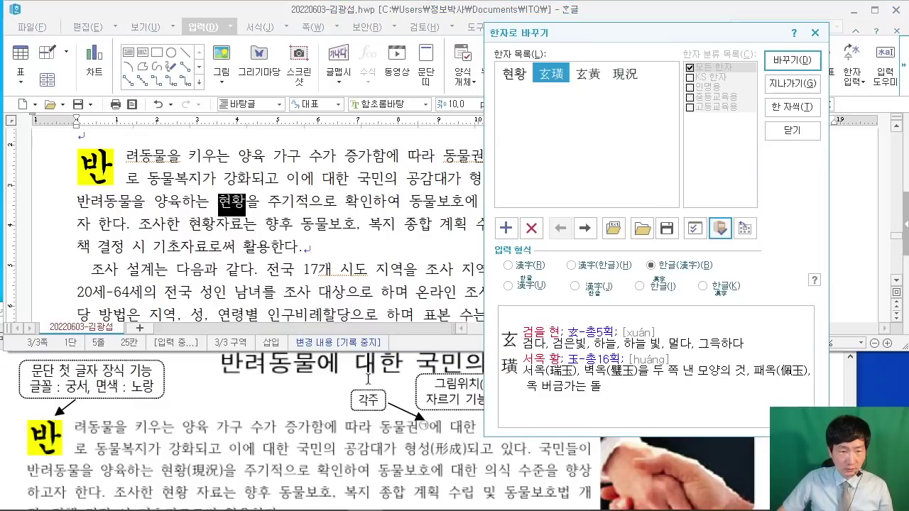
{"action": "left_click", "coordinate": [627, 75]}
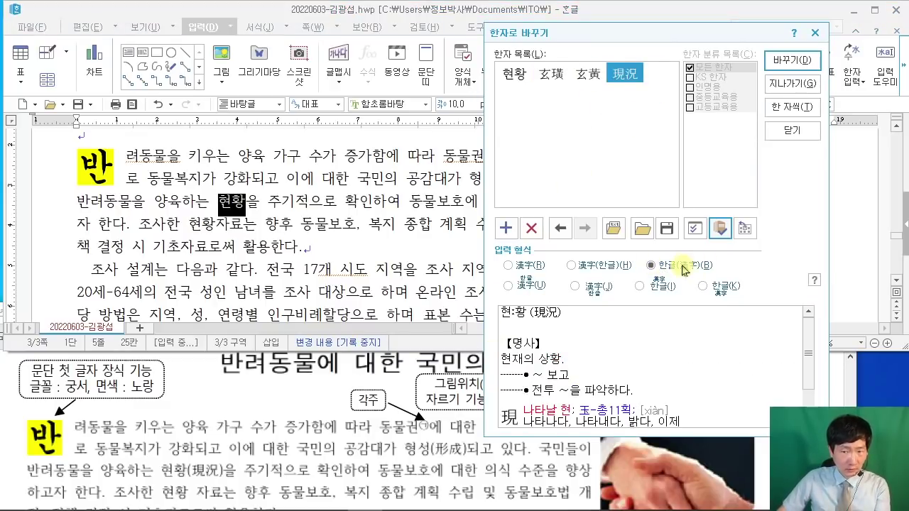
{"action": "left_click", "coordinate": [791, 59]}
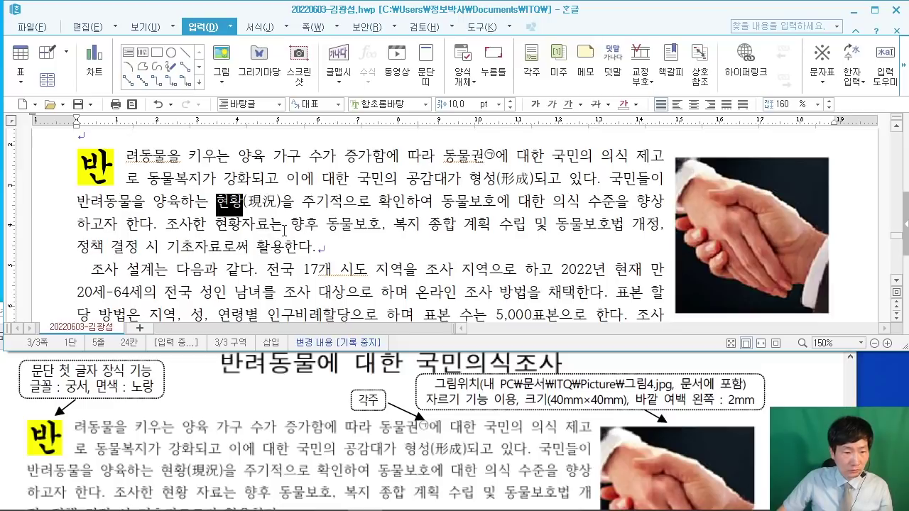
{"action": "left_click", "coordinate": [243, 227]}
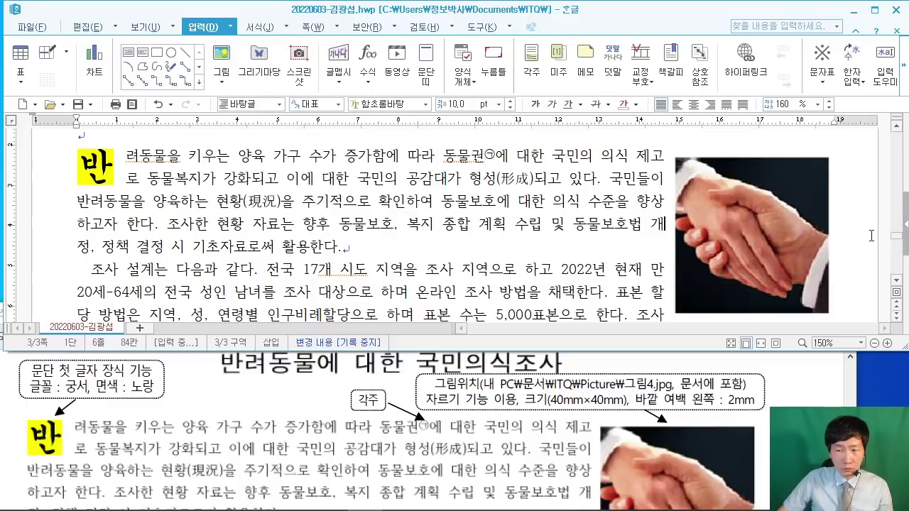
{"action": "scroll", "coordinate": [873, 238], "scroll_direction": "down", "scroll_amount": 3}
{"action": "left_click", "coordinate": [838, 403]}
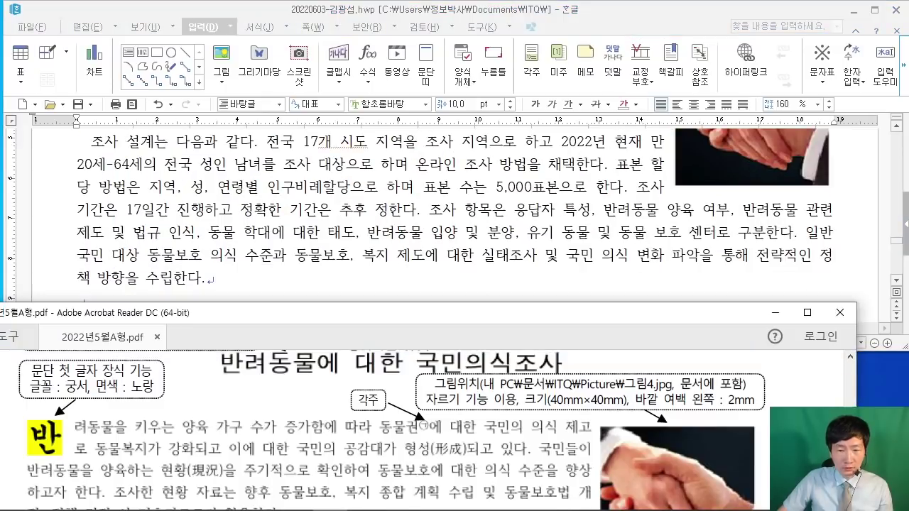
{"action": "scroll", "coordinate": [832, 405], "scroll_direction": "down", "scroll_amount": 3}
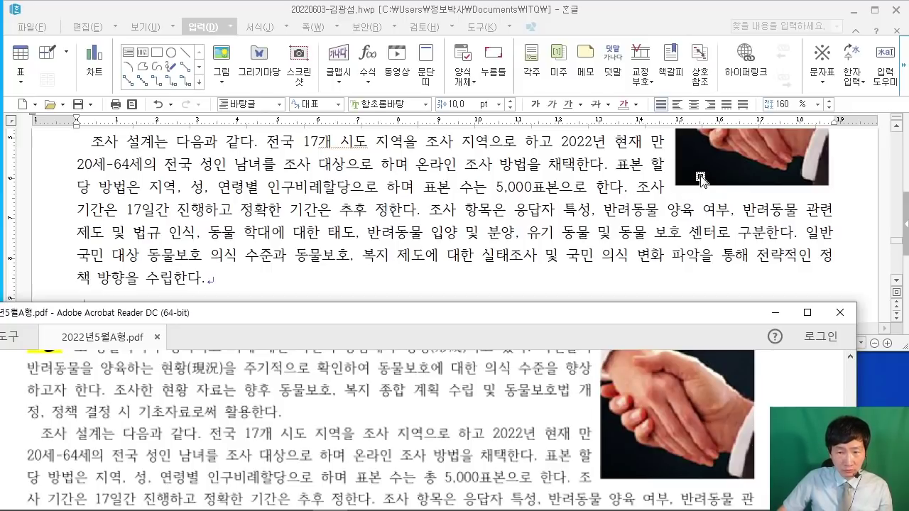
{"action": "left_click", "coordinate": [697, 177]}
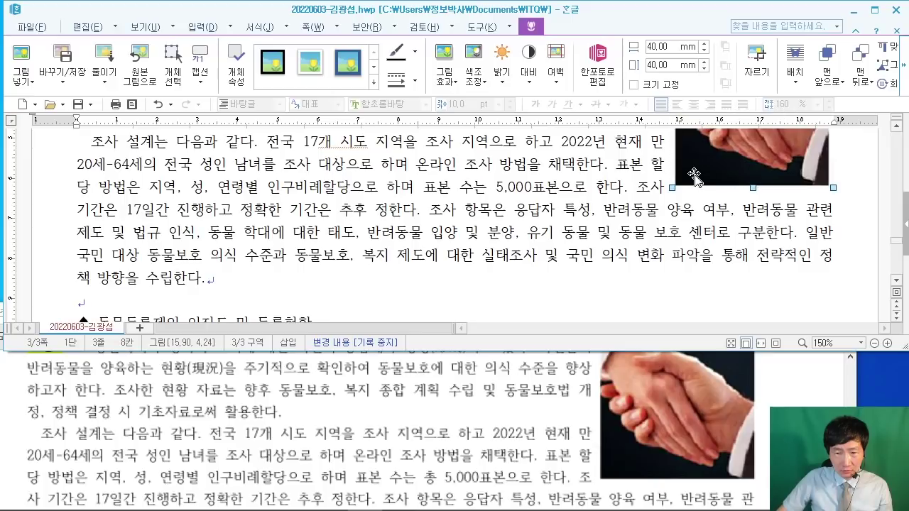
{"action": "left_click", "coordinate": [694, 172]}
{"action": "left_click_drag", "start_coordinate": [695, 171], "coordinate": [690, 168]}
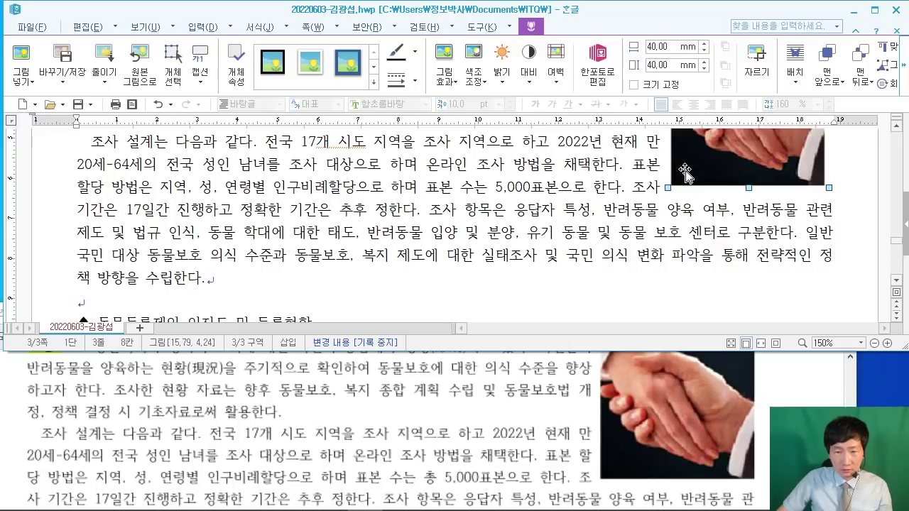
{"action": "left_click_drag", "start_coordinate": [699, 167], "coordinate": [702, 167]}
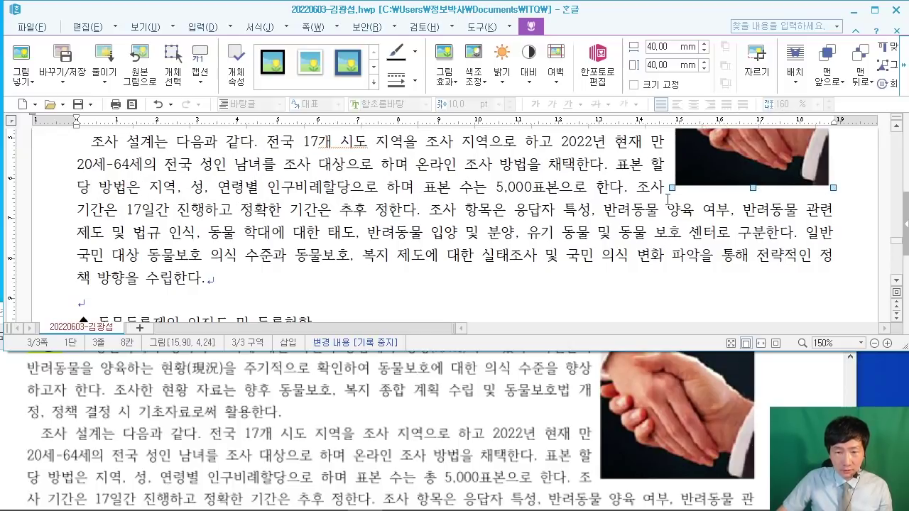
{"action": "left_click", "coordinate": [637, 188]}
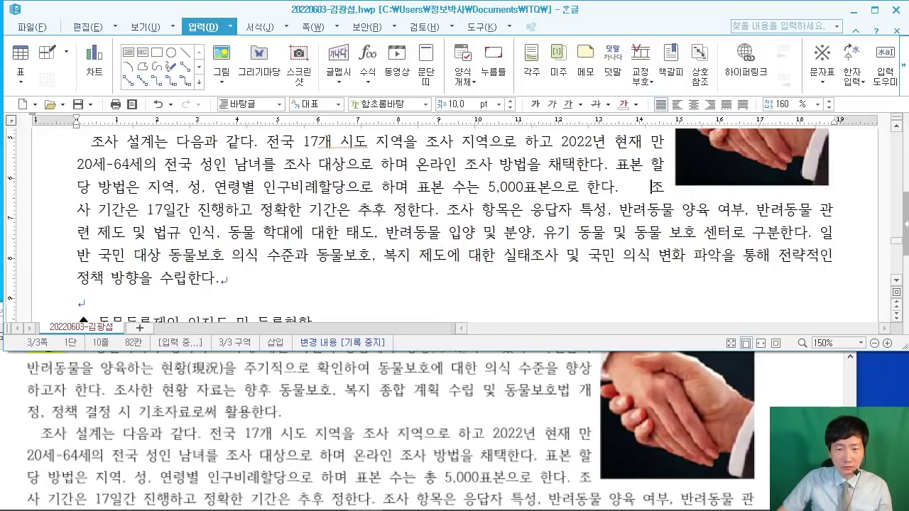
{"action": "key", "text": "BackSpace"}
{"action": "key", "text": "BackSpace"}
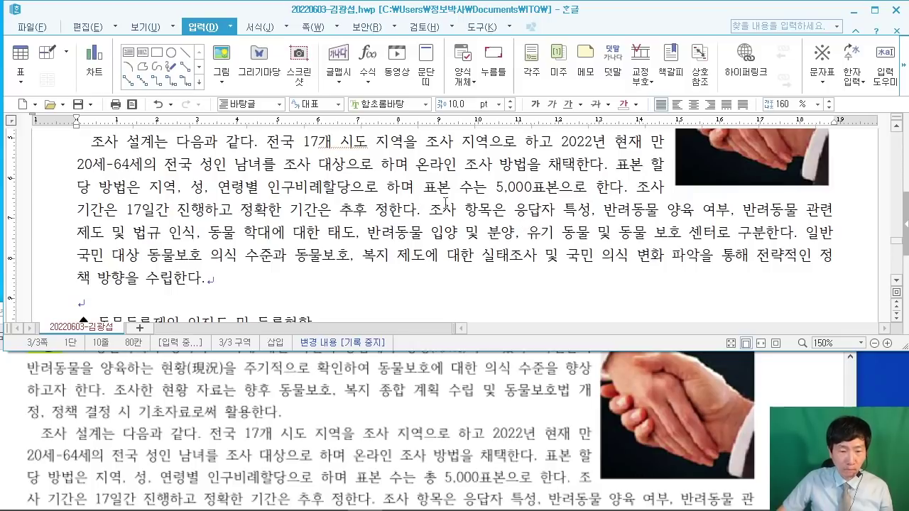
Step: Insert 총 after 수는 so the sentence reads 표본 수는 총 5,000표본으로 한다
{"action": "left_click", "coordinate": [484, 190]}
{"action": "type", "text": "총"}
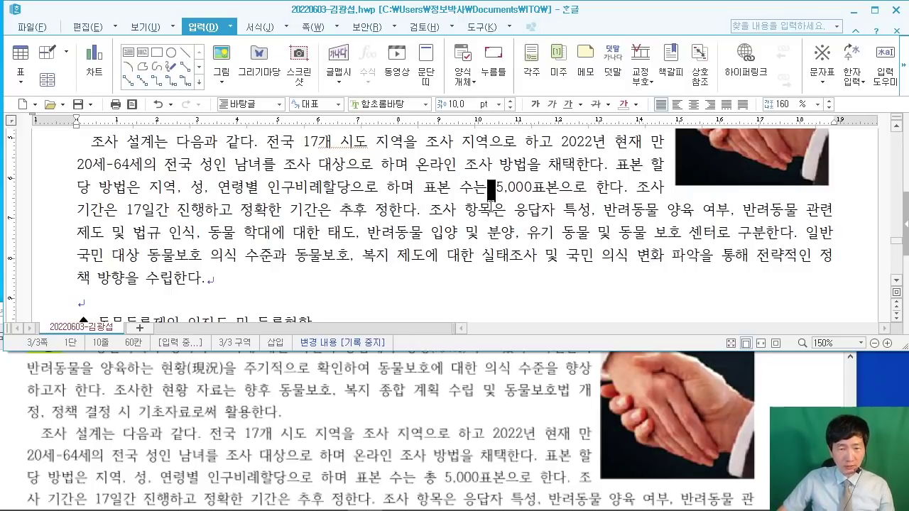
{"action": "key", "text": "BackSpace"}
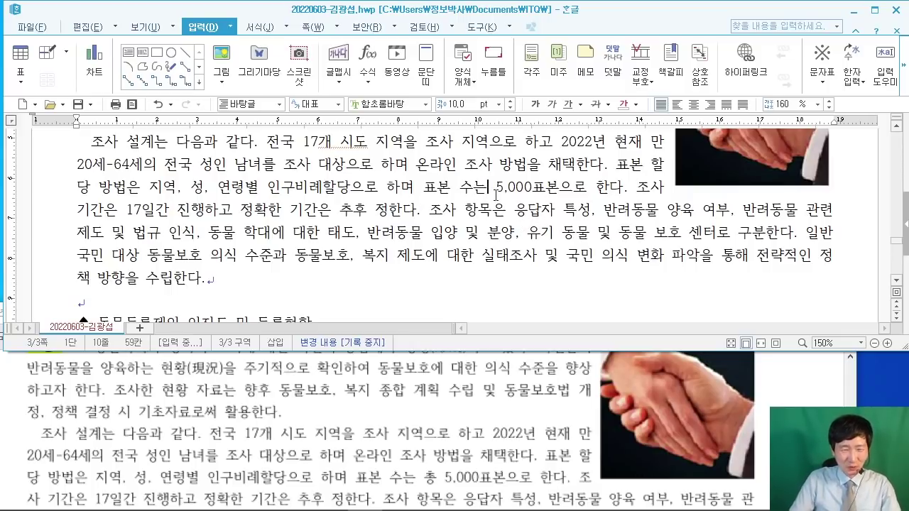
{"action": "type", "text": "총"}
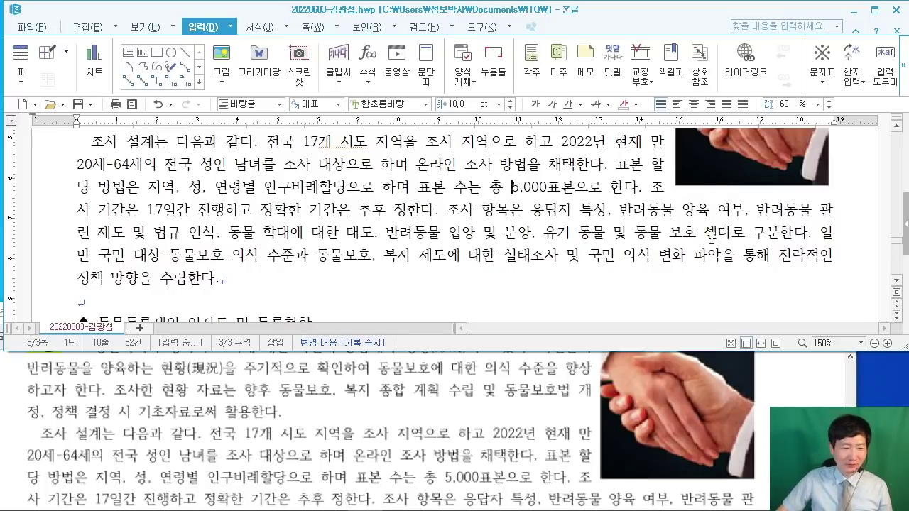
Step: Check the exam PDF for the next heading's requirements
{"action": "scroll", "coordinate": [717, 212], "scroll_direction": "up", "scroll_amount": 3}
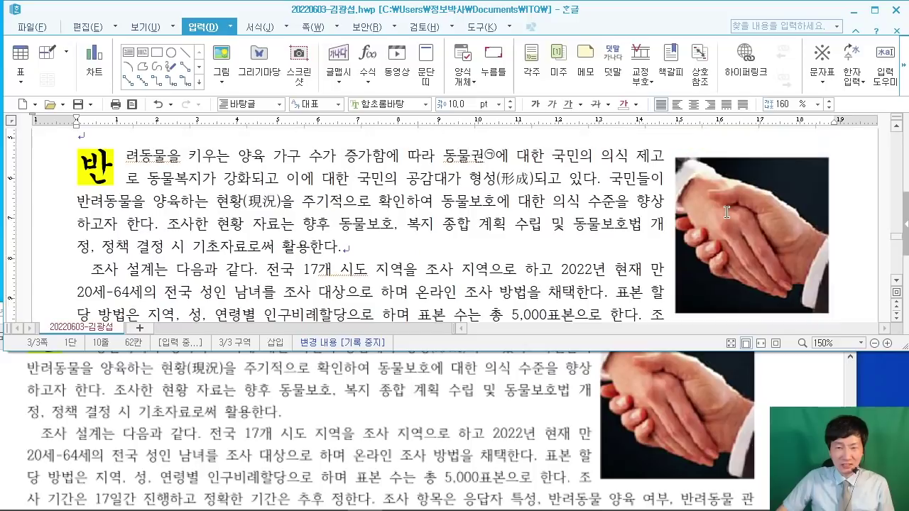
{"action": "scroll", "coordinate": [719, 215], "scroll_direction": "down", "scroll_amount": 2}
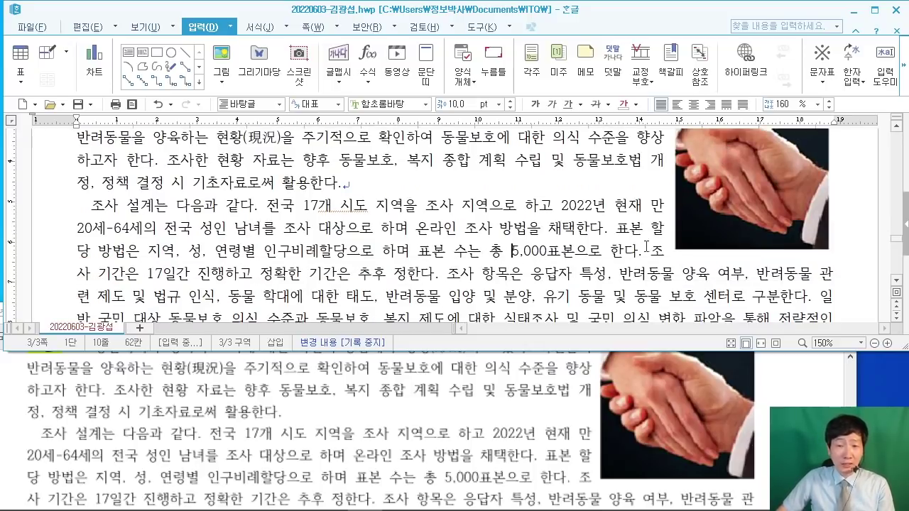
{"action": "scroll", "coordinate": [652, 241], "scroll_direction": "up", "scroll_amount": 2}
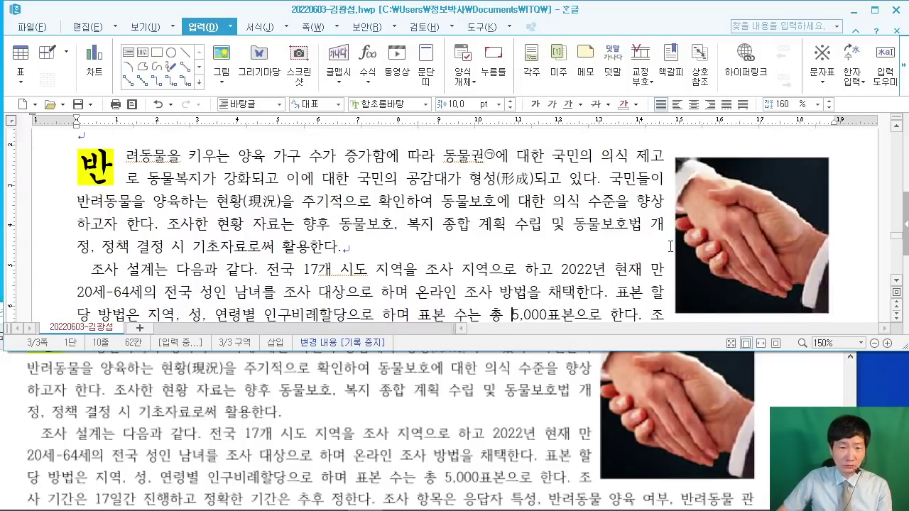
{"action": "scroll", "coordinate": [670, 245], "scroll_direction": "down", "scroll_amount": 2}
{"action": "scroll", "coordinate": [670, 245], "scroll_direction": "down", "scroll_amount": 2}
{"action": "left_click", "coordinate": [422, 269]}
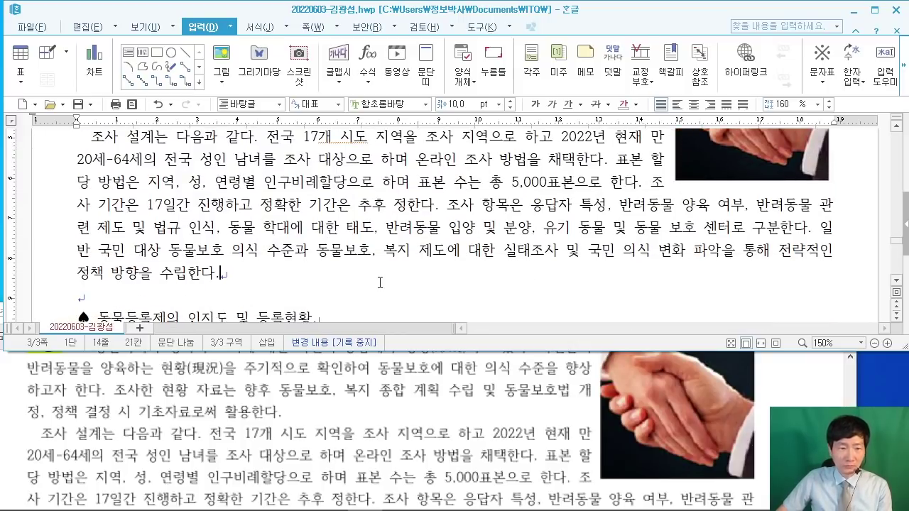
{"action": "left_click", "coordinate": [805, 387]}
{"action": "scroll", "coordinate": [800, 402], "scroll_direction": "down", "scroll_amount": 3}
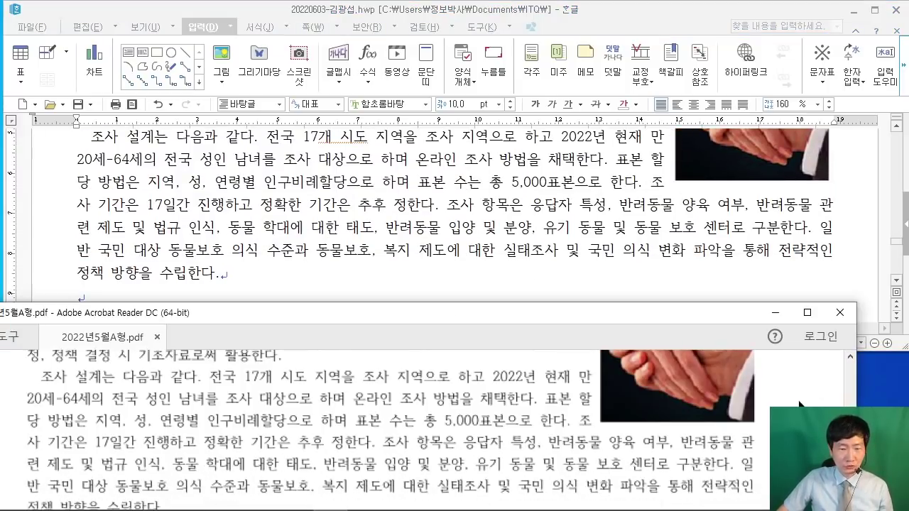
{"action": "scroll", "coordinate": [800, 402], "scroll_direction": "down", "scroll_amount": 4}
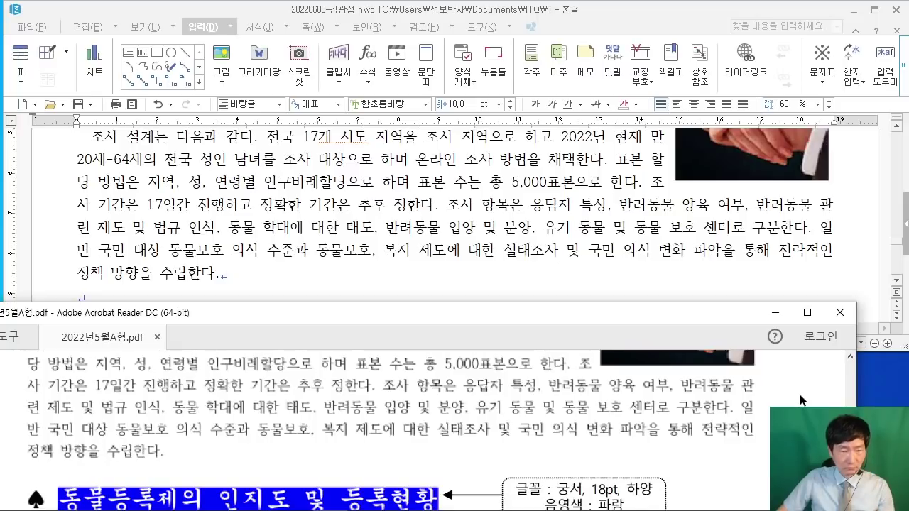
{"action": "scroll", "coordinate": [800, 395], "scroll_direction": "down", "scroll_amount": 2}
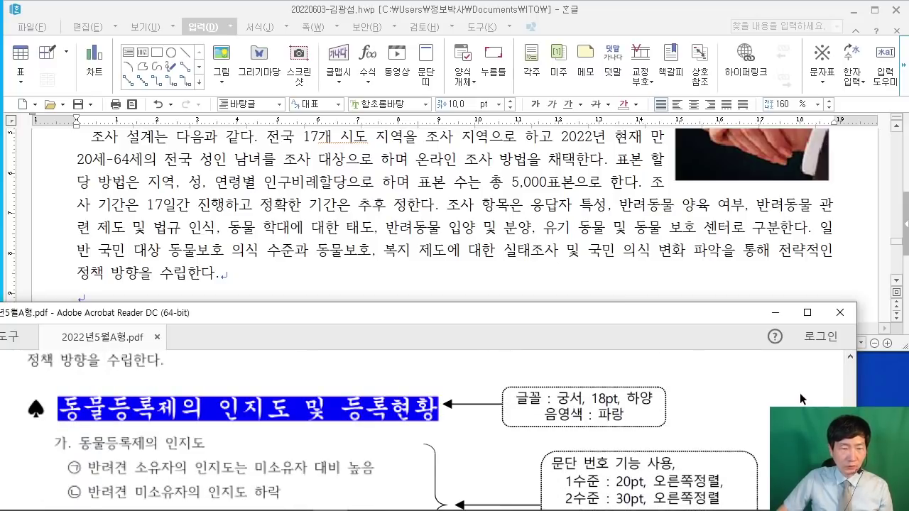
{"action": "left_click", "coordinate": [83, 227]}
{"action": "scroll", "coordinate": [142, 235], "scroll_direction": "down", "scroll_amount": 3}
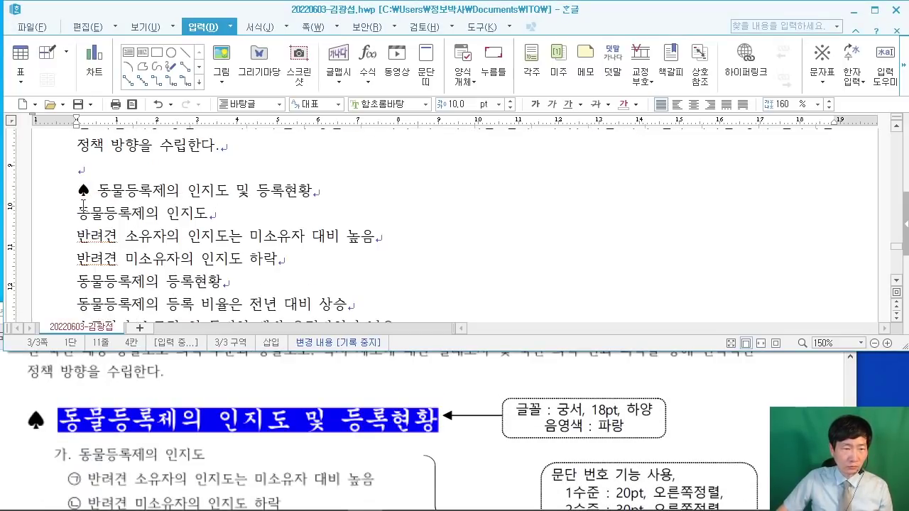
Step: Set the ♠ 동물등록제의 인지도 및 등록현황 heading line to 궁서 at 18 pt
{"action": "left_click_drag", "start_coordinate": [78, 190], "coordinate": [332, 194]}
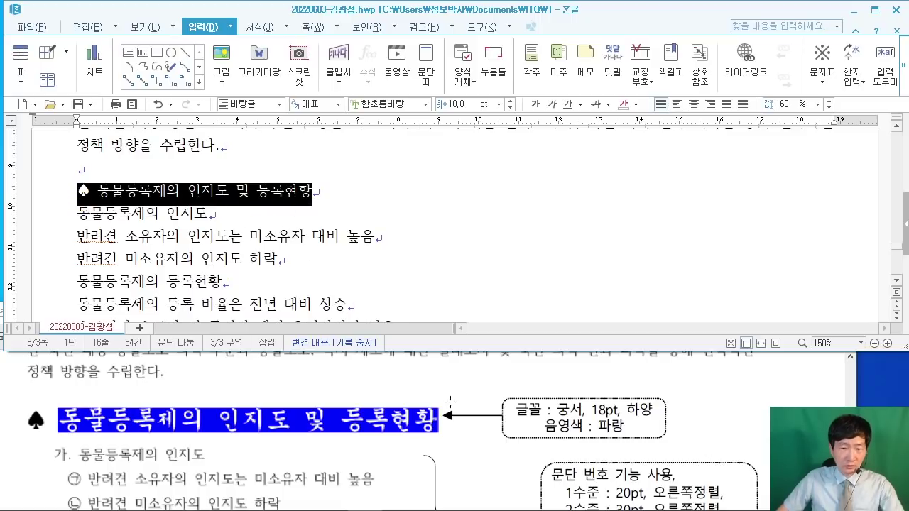
{"action": "left_click", "coordinate": [389, 104]}
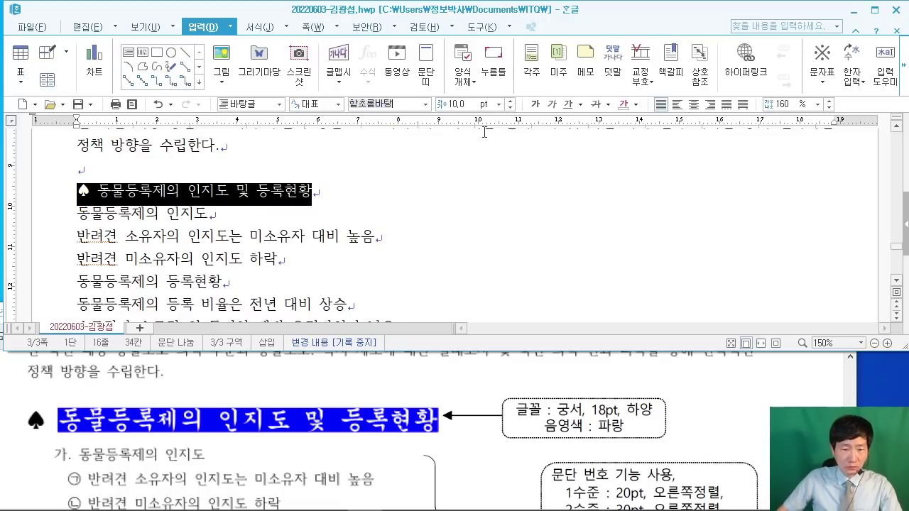
{"action": "type", "text": "궁서"}
{"action": "key", "text": "Return"}
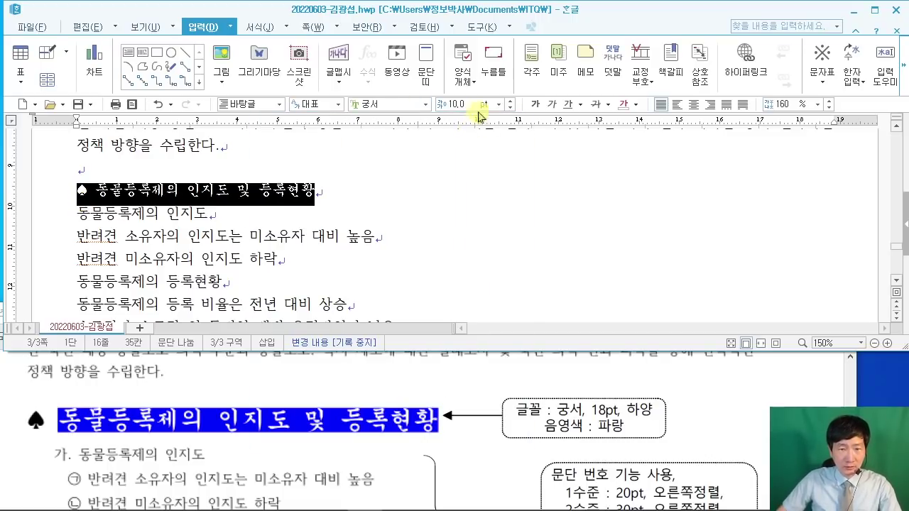
{"action": "left_click", "coordinate": [453, 105]}
{"action": "type", "text": "18"}
{"action": "key", "text": "Return"}
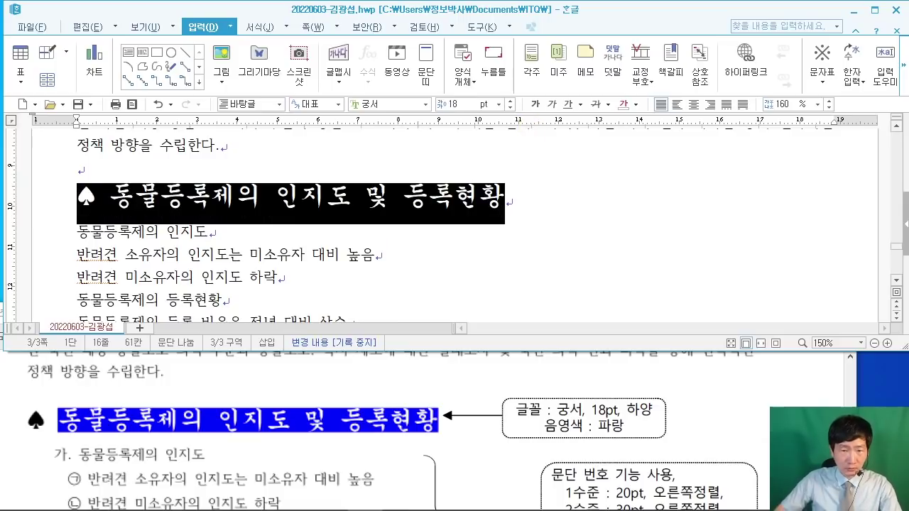
{"action": "left_click", "coordinate": [602, 206]}
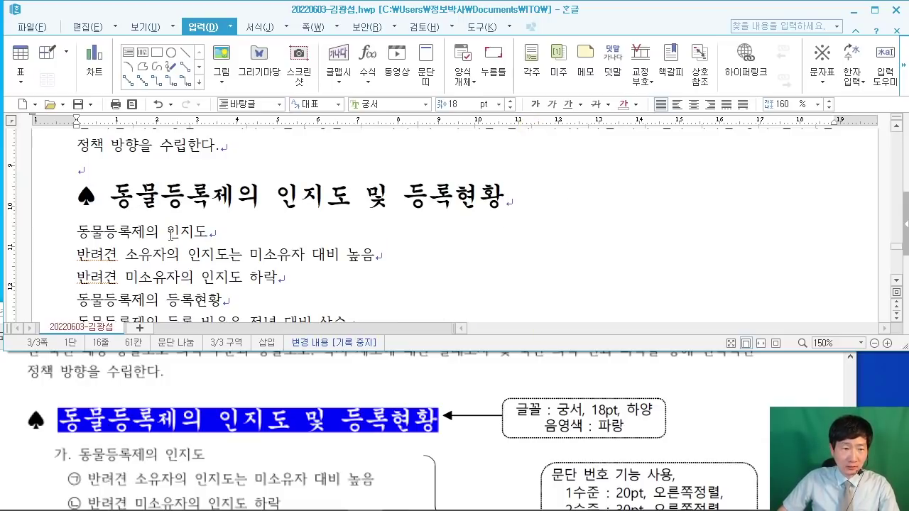
{"action": "left_click_drag", "start_coordinate": [110, 199], "coordinate": [510, 200]}
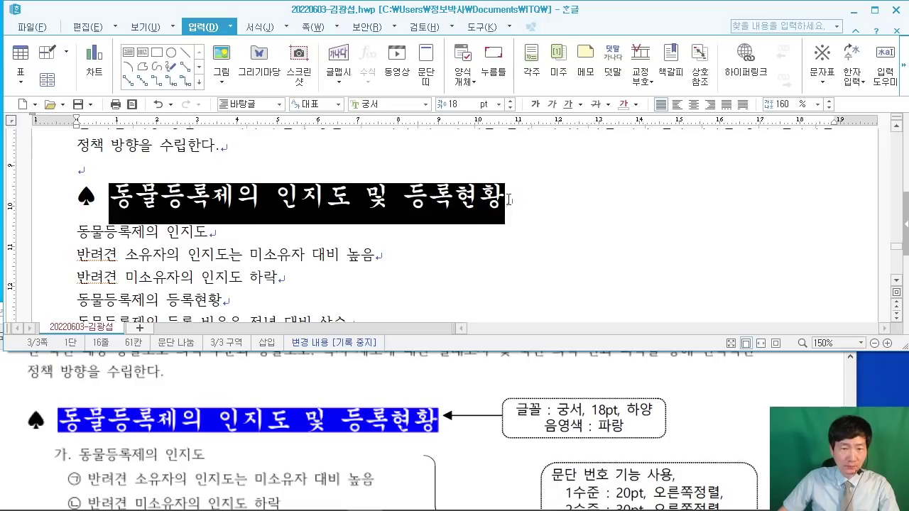
Step: In 글자 모양, give the heading white 글자 색 and blue 음영 색
{"action": "right_click", "coordinate": [438, 199]}
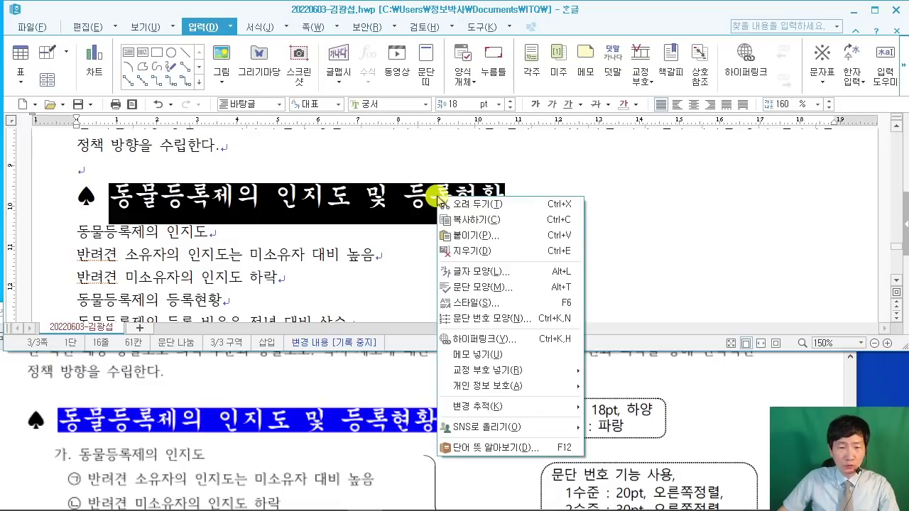
{"action": "left_click", "coordinate": [513, 272]}
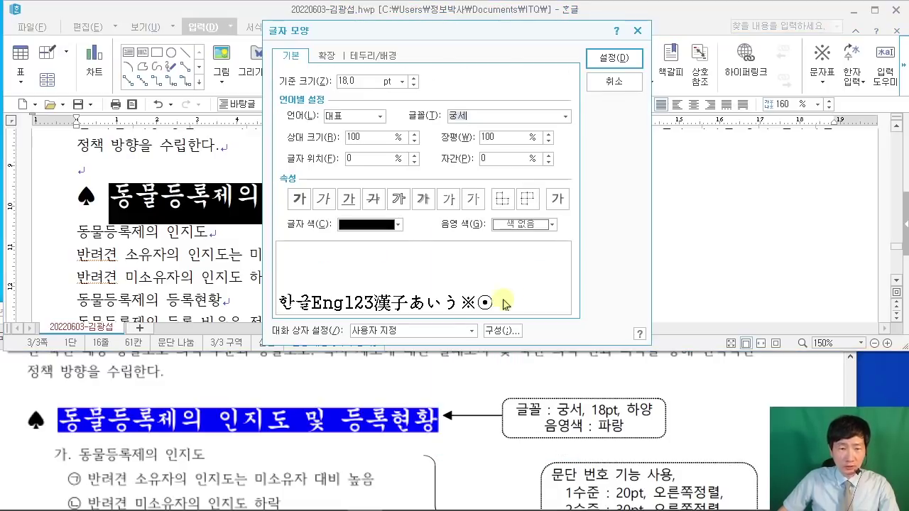
{"action": "left_click_drag", "start_coordinate": [364, 32], "coordinate": [567, 45]}
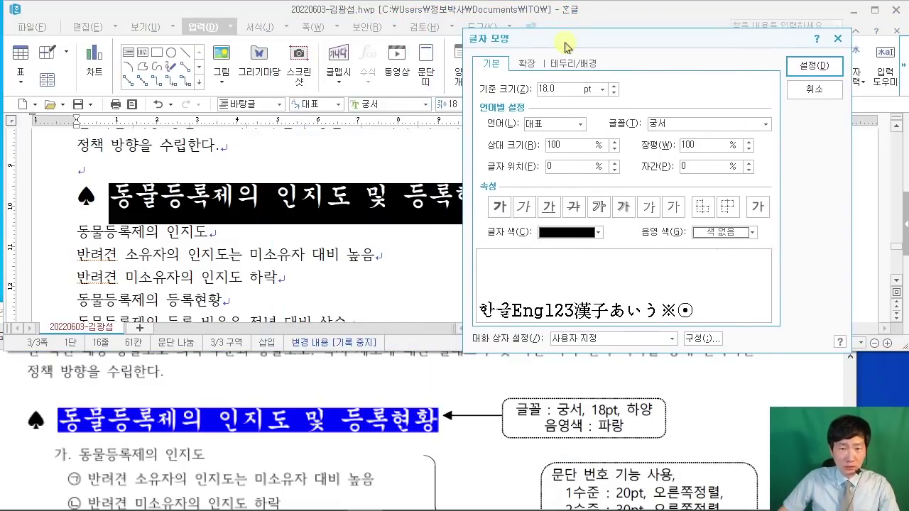
{"action": "left_click", "coordinate": [575, 234]}
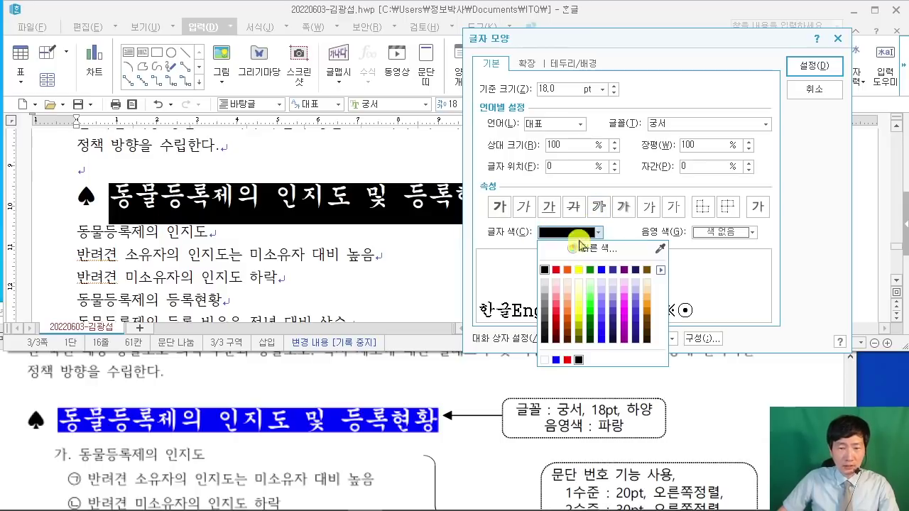
{"action": "left_click", "coordinate": [545, 360]}
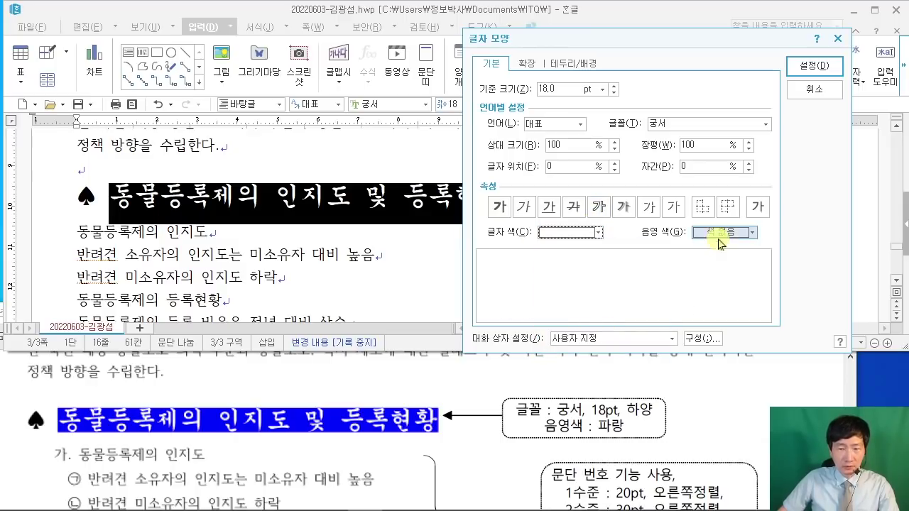
{"action": "left_click", "coordinate": [724, 232]}
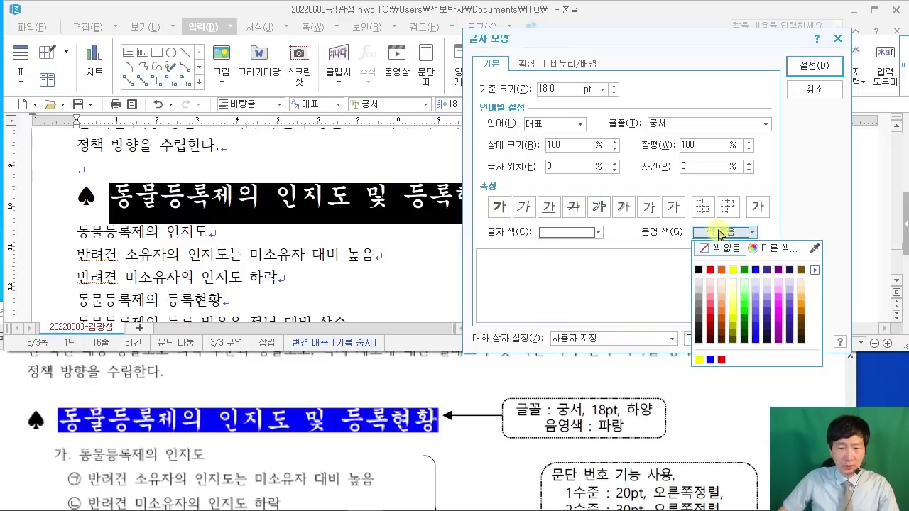
{"action": "left_click", "coordinate": [757, 270]}
{"action": "left_click", "coordinate": [815, 65]}
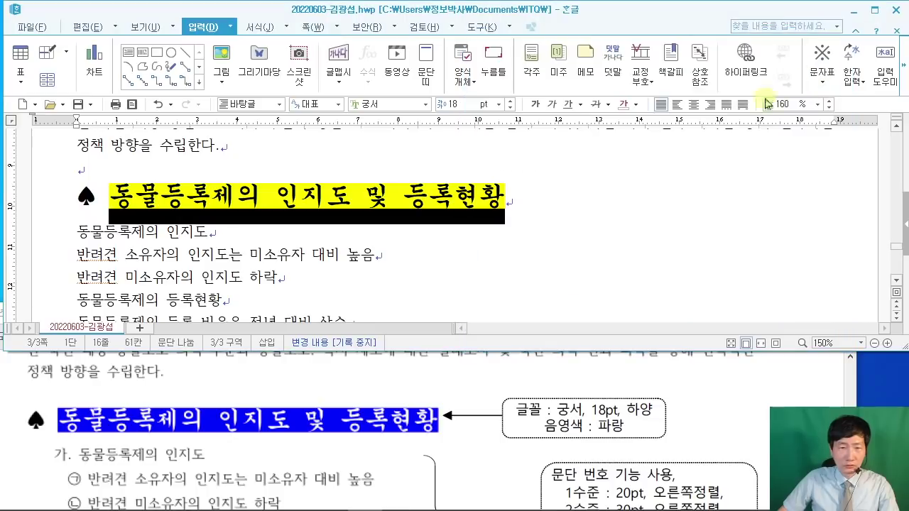
{"action": "left_click", "coordinate": [483, 223]}
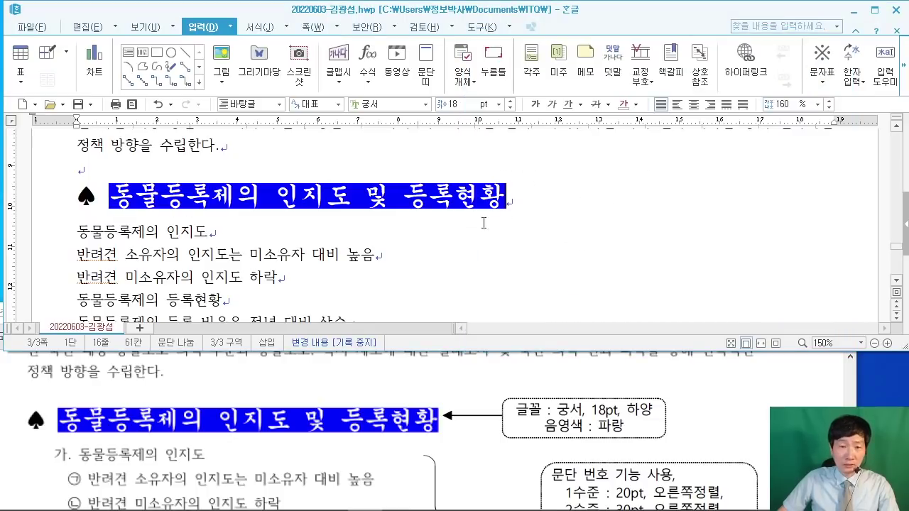
{"action": "scroll", "coordinate": [349, 245], "scroll_direction": "down", "scroll_amount": 1}
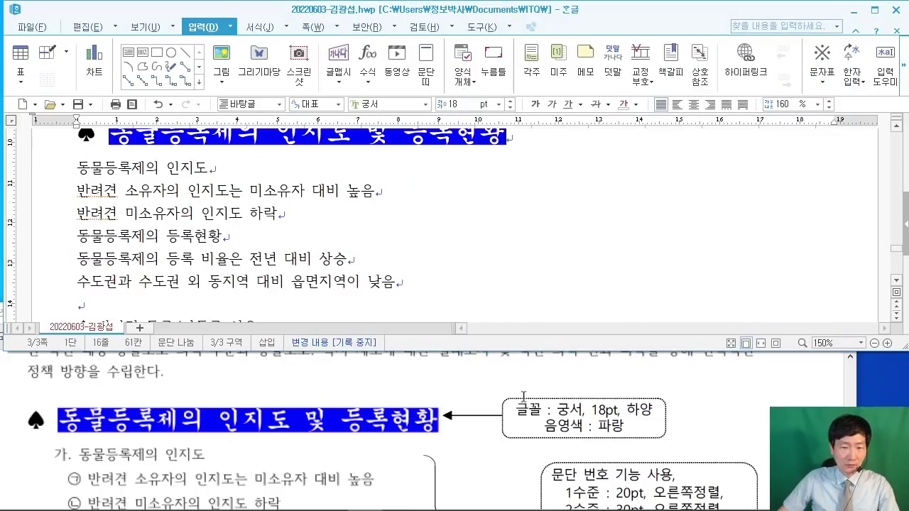
Step: Apply the 가) a) (1) 문단 번호 style to the six body lines and open 사용자 정의
{"action": "left_click", "coordinate": [767, 421]}
{"action": "scroll", "coordinate": [768, 415], "scroll_direction": "down", "scroll_amount": 3}
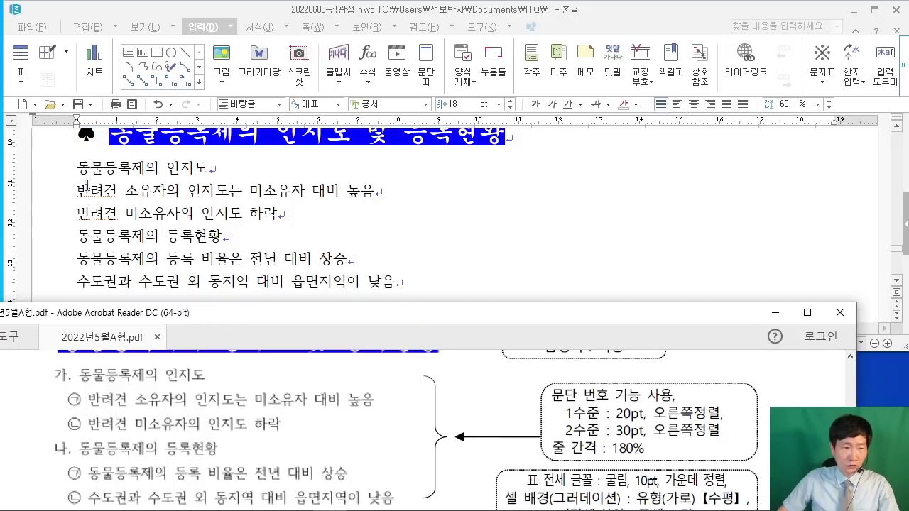
{"action": "left_click_drag", "start_coordinate": [78, 167], "coordinate": [276, 262]}
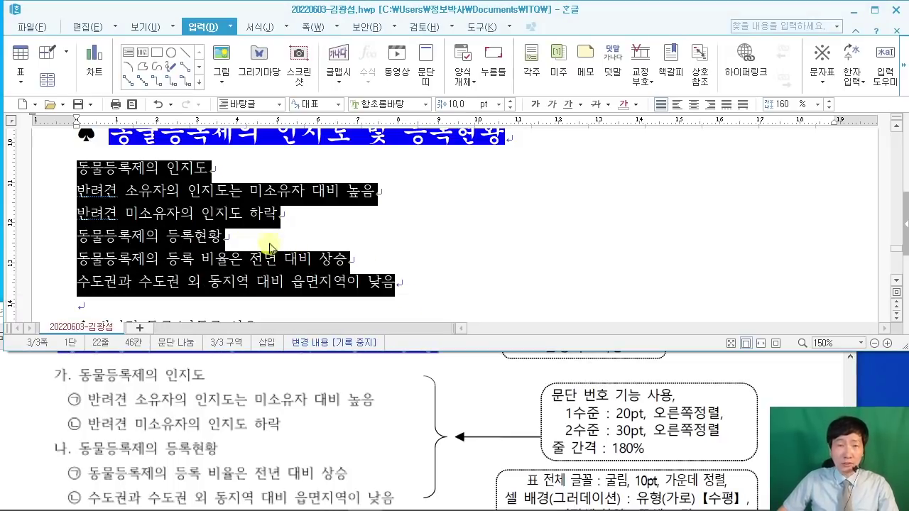
{"action": "right_click", "coordinate": [177, 183]}
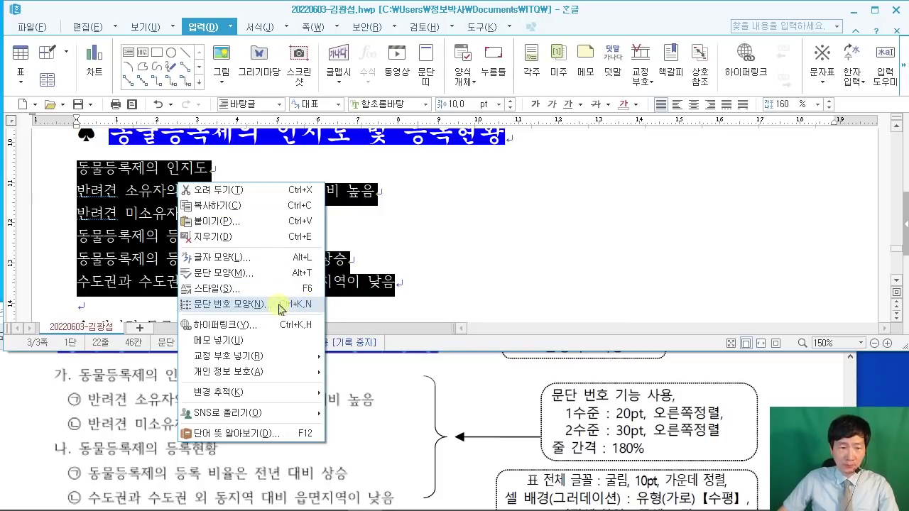
{"action": "left_click", "coordinate": [289, 311]}
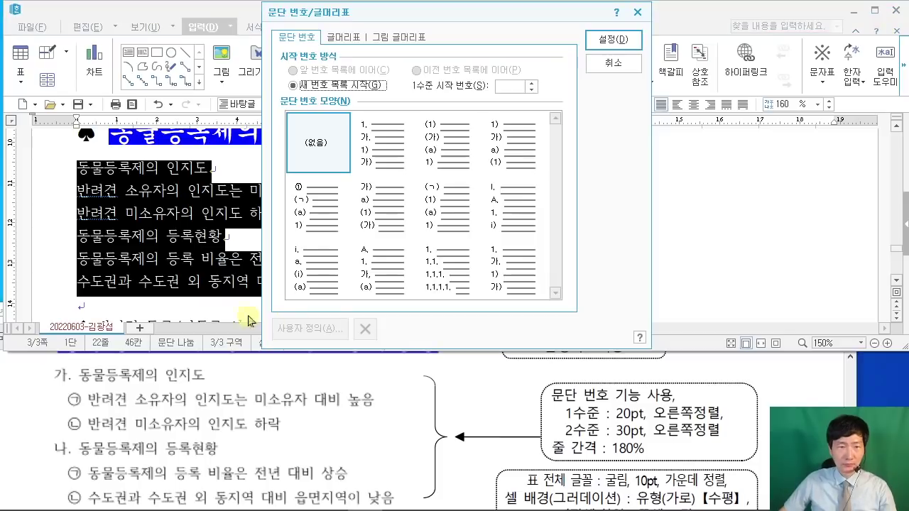
{"action": "left_click", "coordinate": [380, 79]}
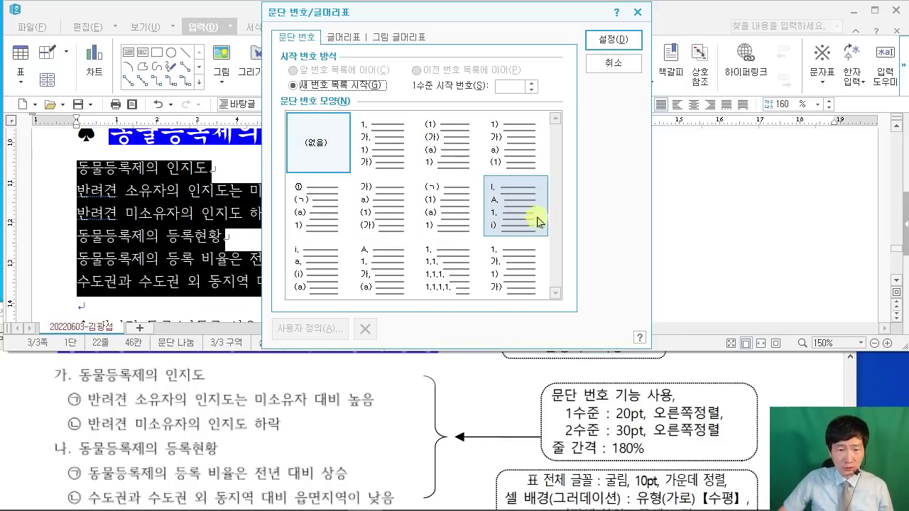
{"action": "left_click", "coordinate": [390, 208]}
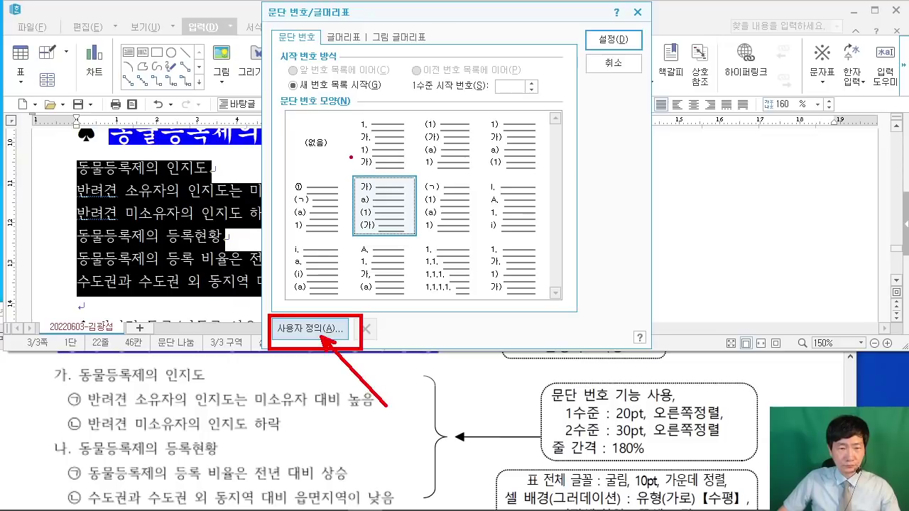
{"action": "left_click_drag", "start_coordinate": [350, 156], "coordinate": [436, 243]}
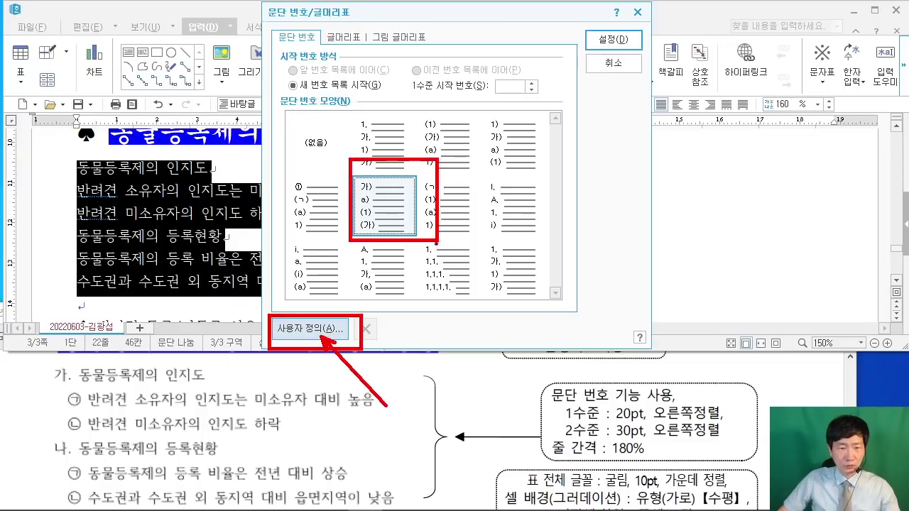
{"action": "left_click", "coordinate": [319, 331]}
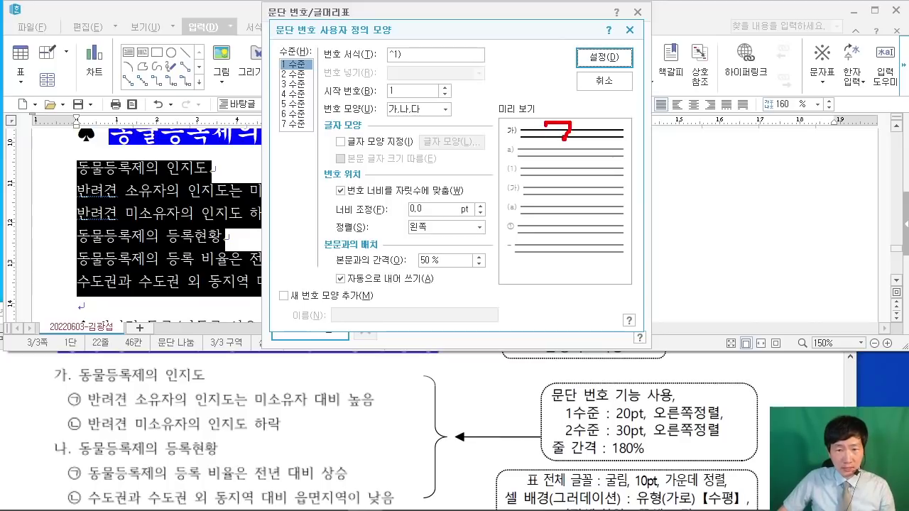
Step: Change the level-1 number format from ^1) to ^1
{"action": "left_click_drag", "start_coordinate": [583, 127], "coordinate": [595, 125]}
{"action": "left_click_drag", "start_coordinate": [601, 107], "coordinate": [601, 142]}
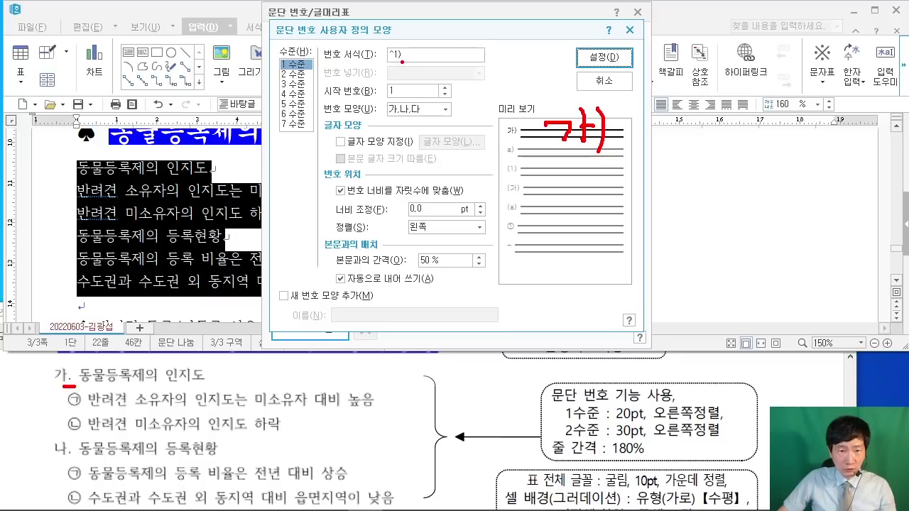
{"action": "left_click_drag", "start_coordinate": [402, 62], "coordinate": [429, 81]}
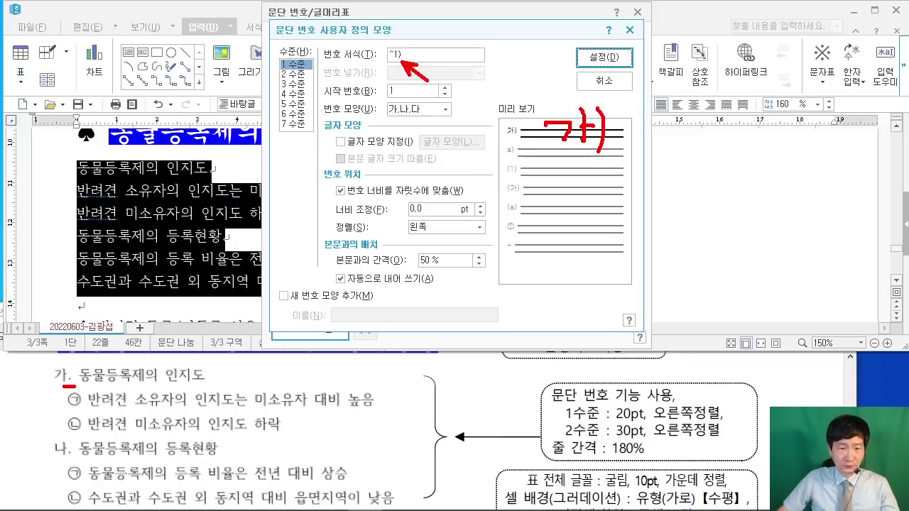
{"action": "key", "text": "Escape"}
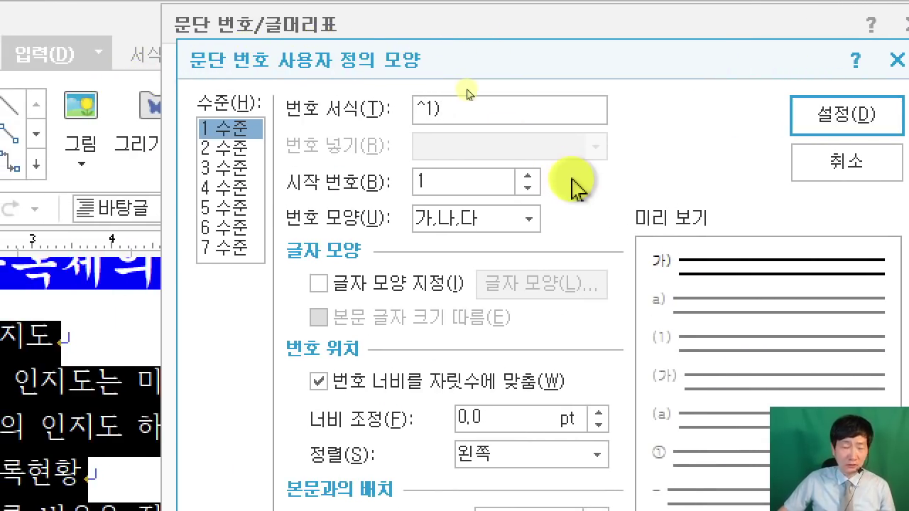
{"action": "key", "text": "BackSpace"}
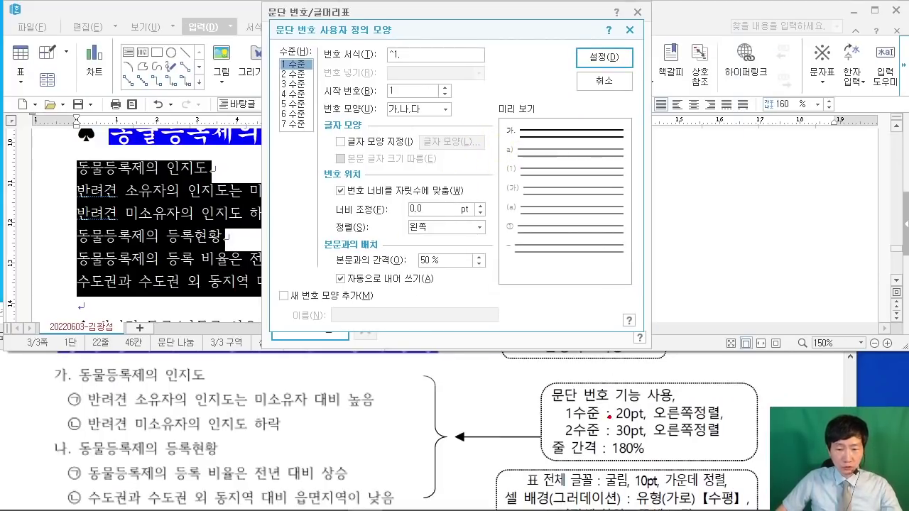
Step: Give level-1 numbers a 20 pt width and right alignment
{"action": "left_click_drag", "start_coordinate": [626, 422], "coordinate": [720, 425]}
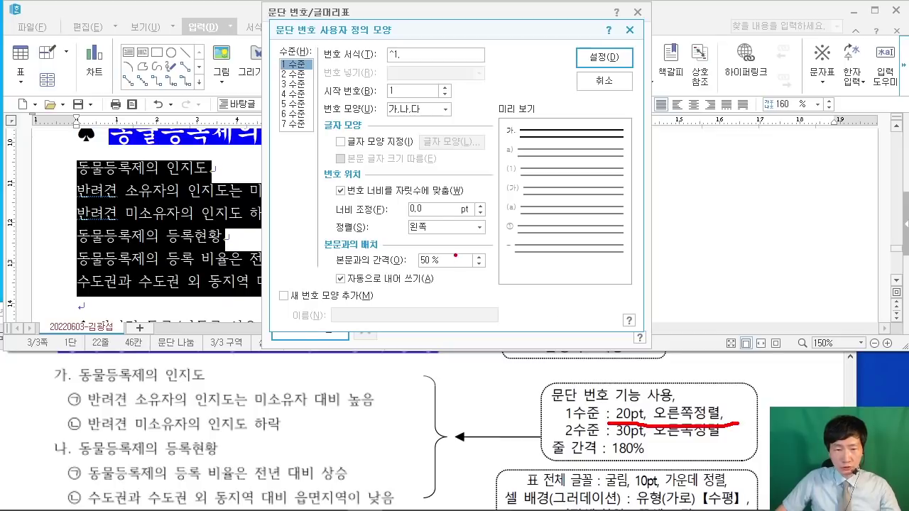
{"action": "left_click_drag", "start_coordinate": [446, 222], "coordinate": [639, 403]}
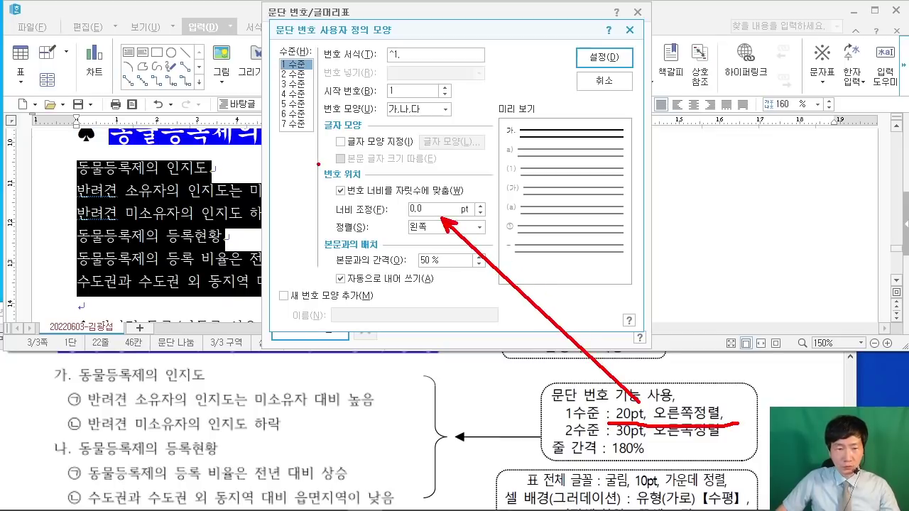
{"action": "left_click_drag", "start_coordinate": [318, 164], "coordinate": [500, 239]}
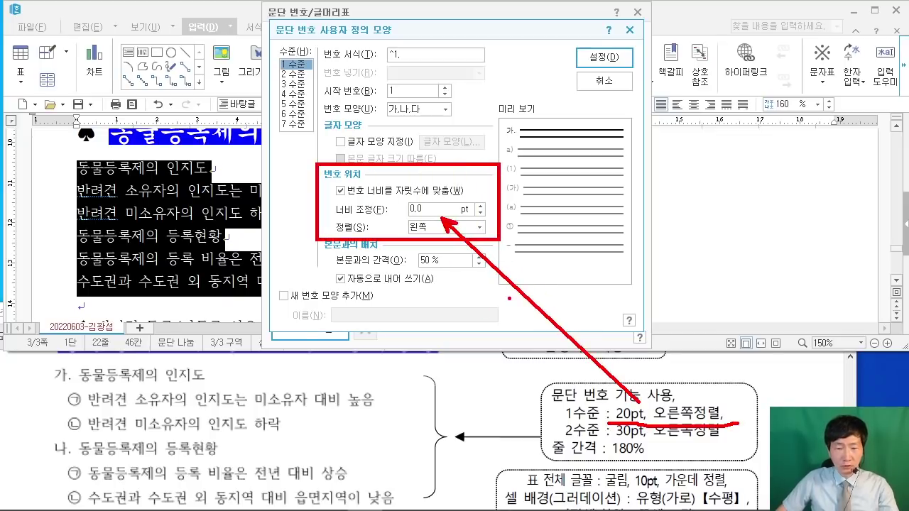
{"action": "key", "text": "Escape"}
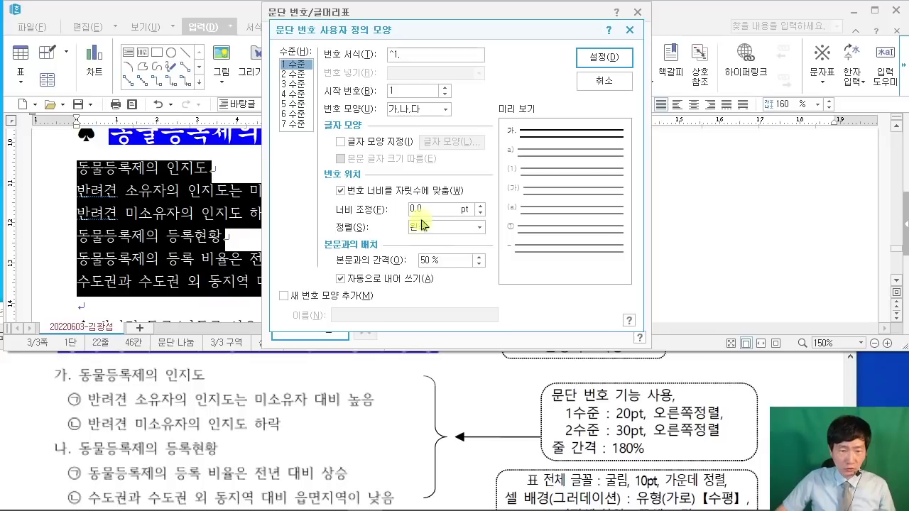
{"action": "type", "text": "20"}
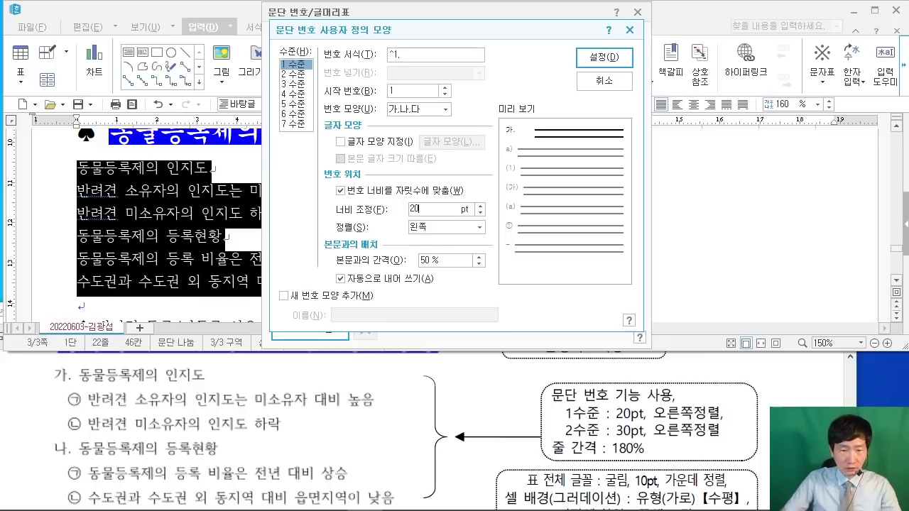
{"action": "left_click", "coordinate": [447, 227]}
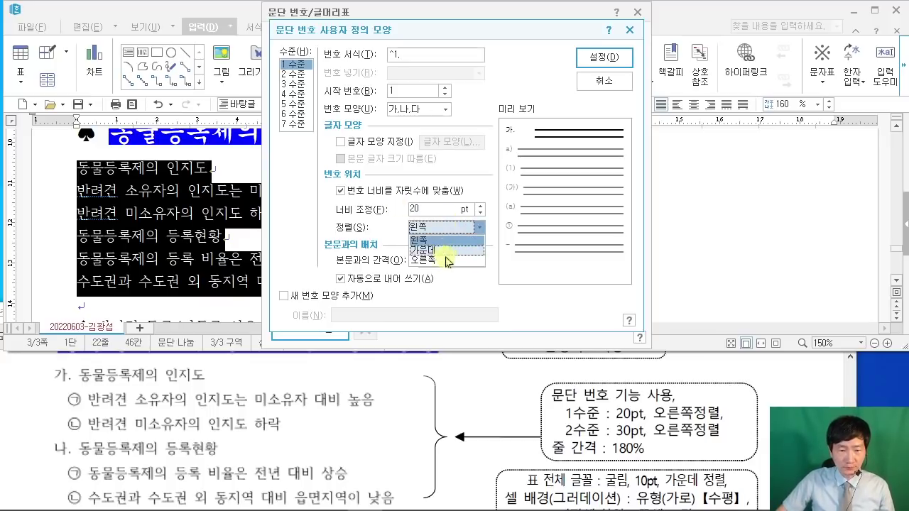
{"action": "left_click", "coordinate": [452, 254]}
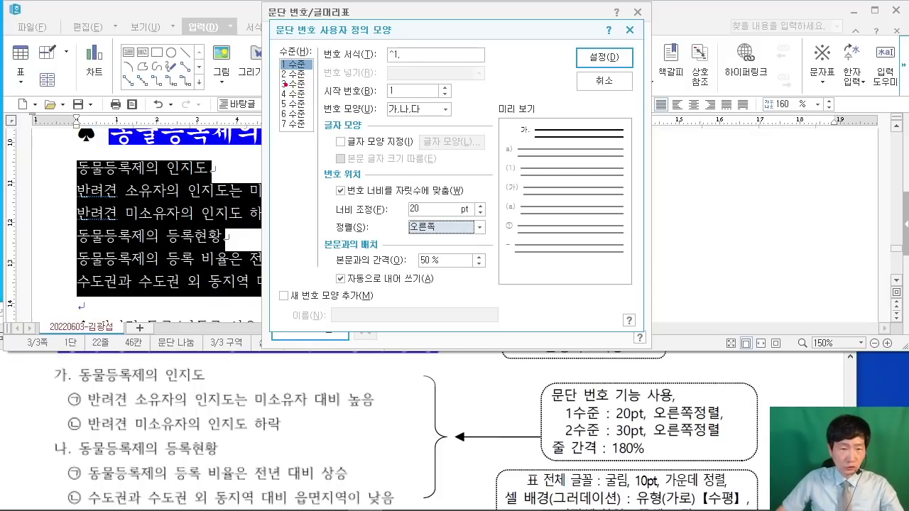
{"action": "left_click_drag", "start_coordinate": [282, 76], "coordinate": [178, 122]}
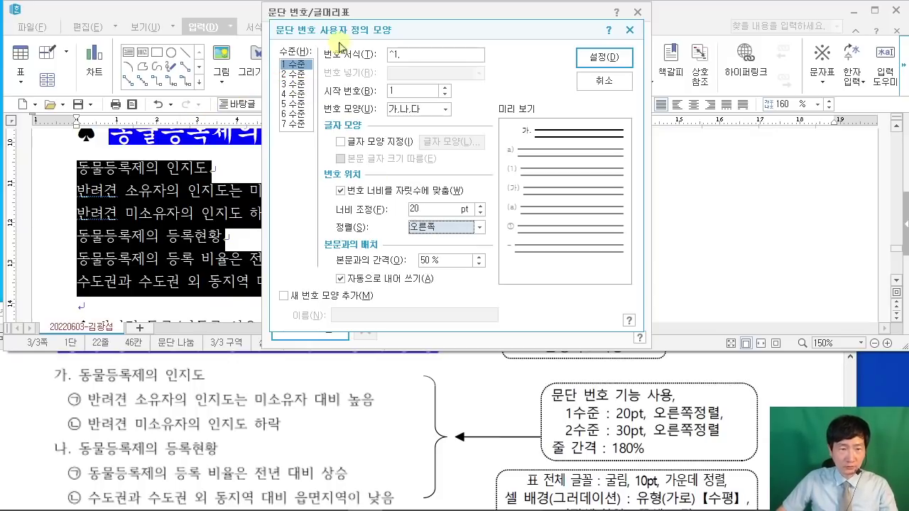
{"action": "left_click", "coordinate": [296, 74]}
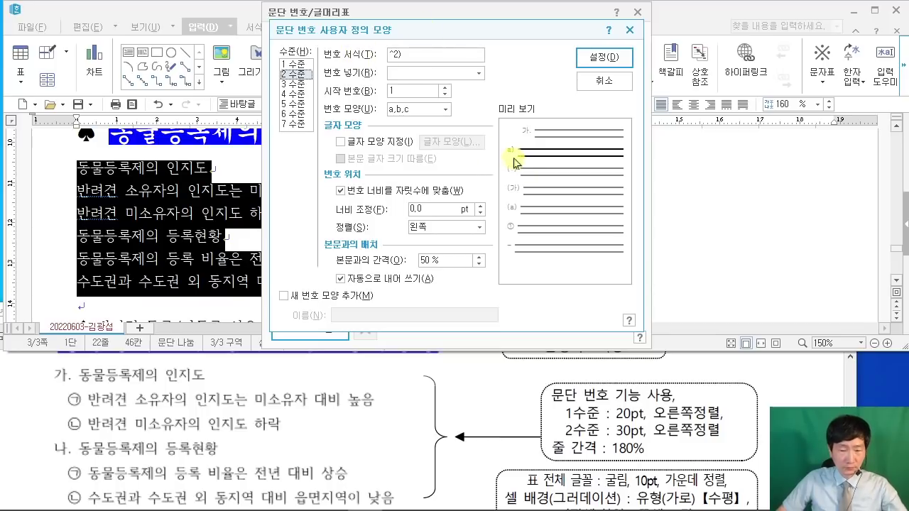
Step: Set the level-2 number shape to circled ㉠,㉡,㉢
{"action": "left_click_drag", "start_coordinate": [591, 141], "coordinate": [600, 201]}
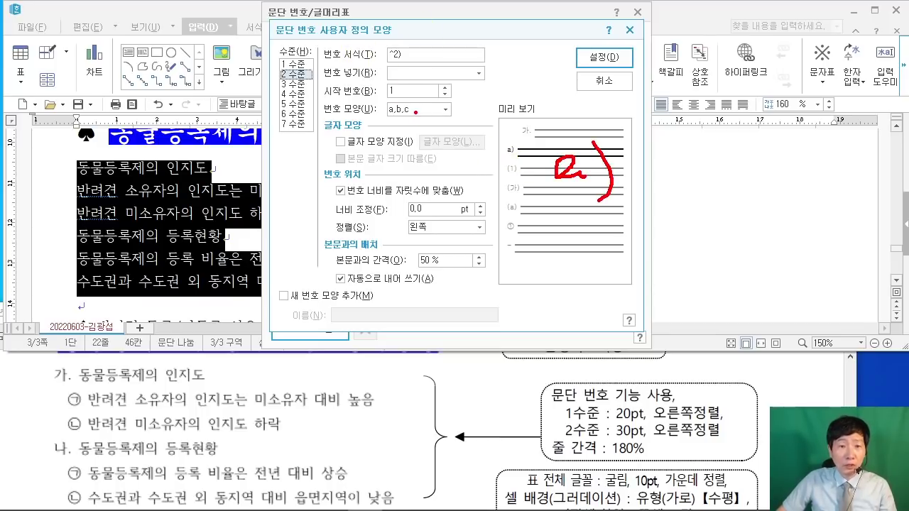
{"action": "left_click_drag", "start_coordinate": [415, 111], "coordinate": [499, 188]}
{"action": "key", "text": "Escape"}
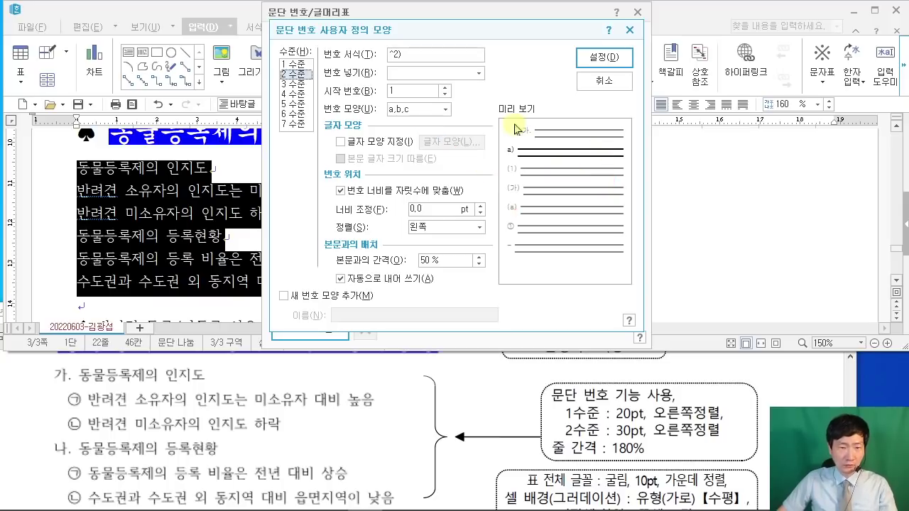
{"action": "left_click", "coordinate": [445, 110]}
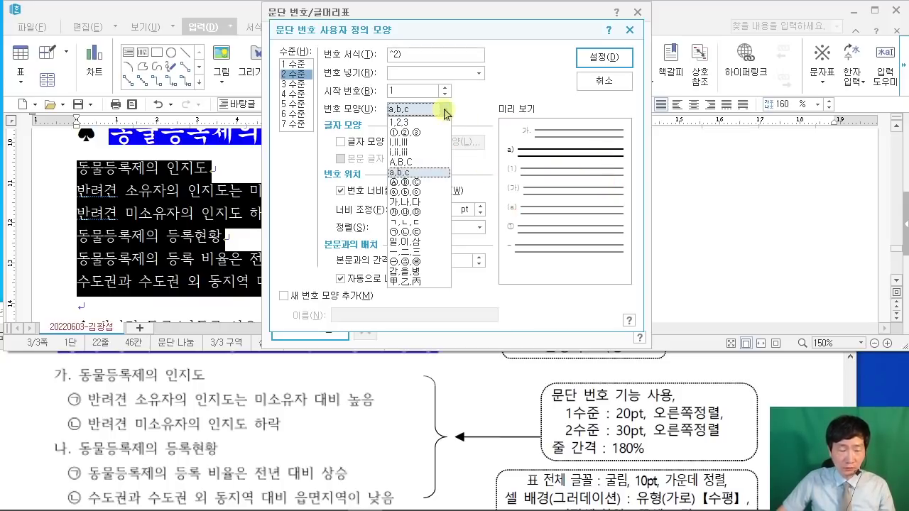
{"action": "left_click", "coordinate": [419, 232]}
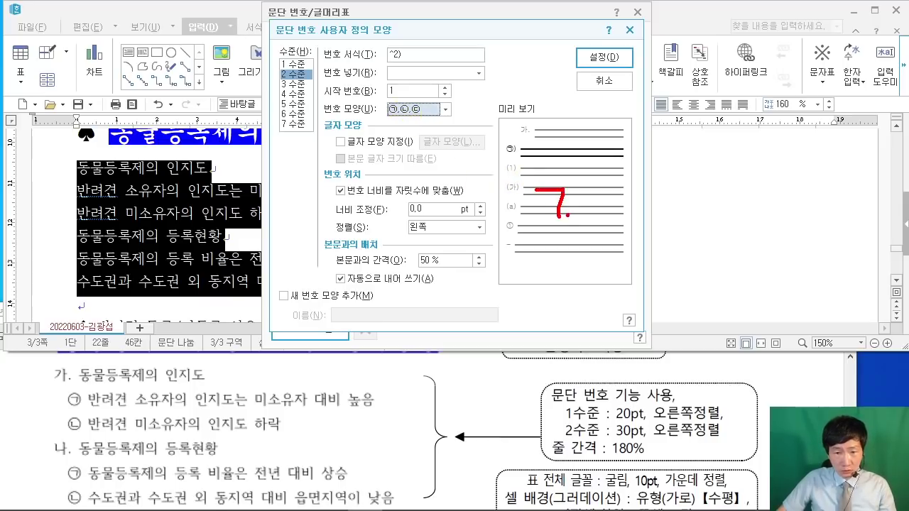
{"action": "left_click_drag", "start_coordinate": [539, 186], "coordinate": [544, 174]}
{"action": "left_click_drag", "start_coordinate": [595, 161], "coordinate": [584, 227]}
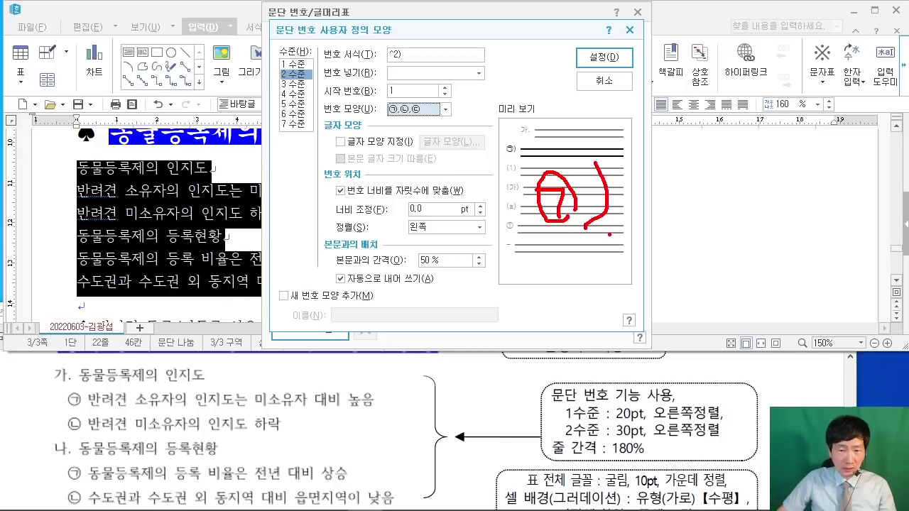
{"action": "mouse_move", "coordinate": [600, 181]}
{"action": "left_mouse_down"}
{"action": "mouse_move", "coordinate": [654, 151]}
{"action": "mouse_move", "coordinate": [720, 86]}
{"action": "left_mouse_up"}
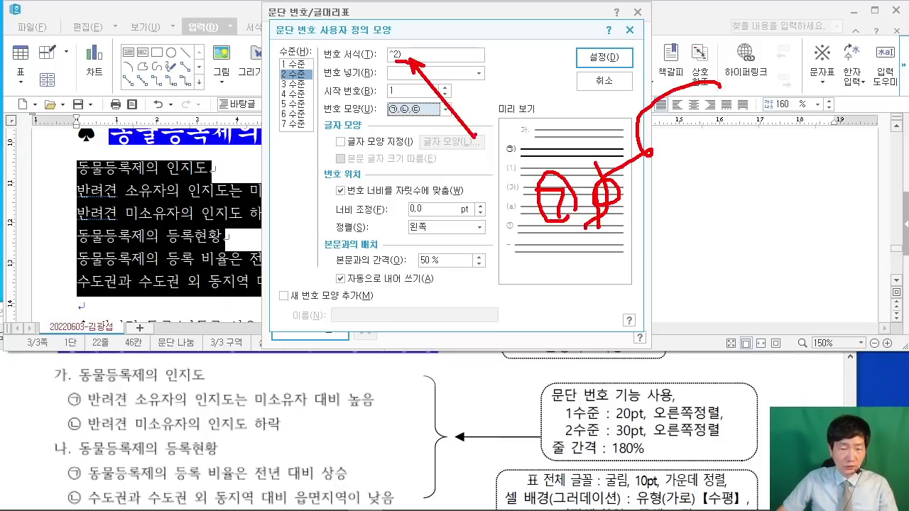
{"action": "key", "text": "Escape"}
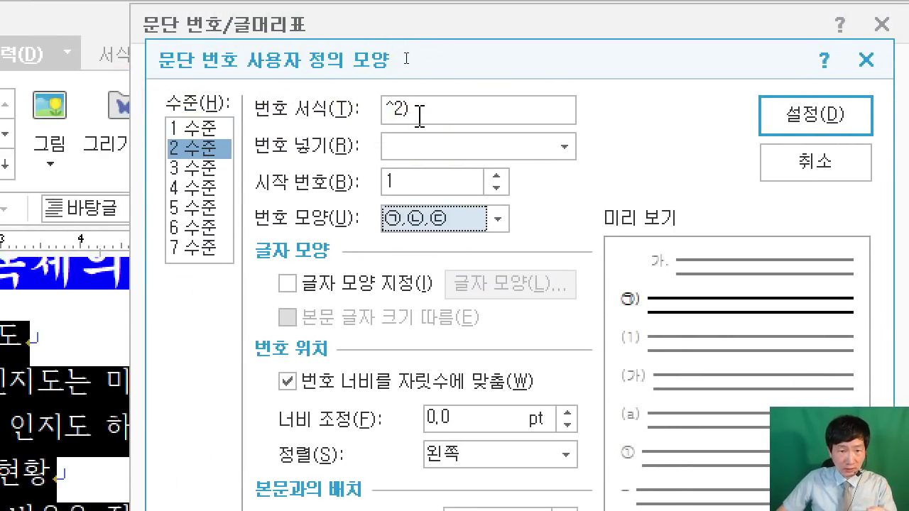
Step: Make level-2 format ^2, 30 pt wide and right-aligned, and apply the numbering
{"action": "left_click", "coordinate": [422, 111]}
{"action": "key", "text": "BackSpace"}
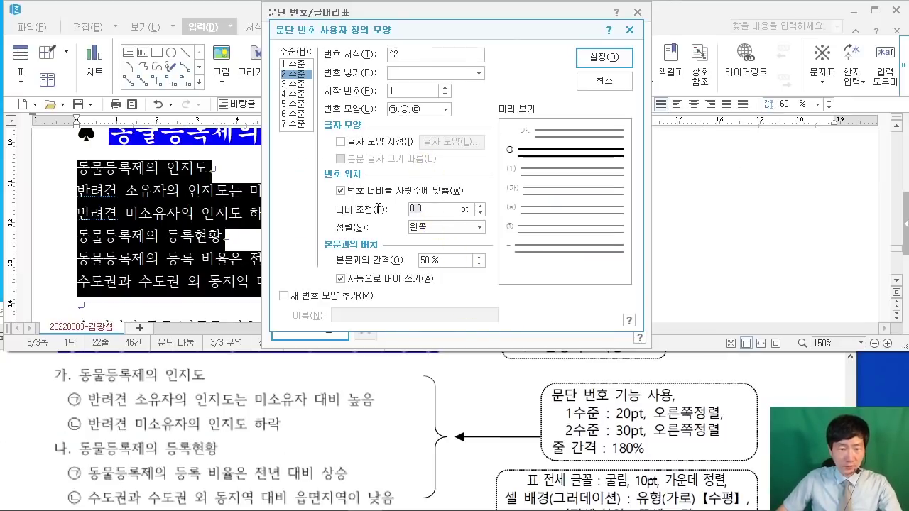
{"action": "key", "text": "BackSpace"}
{"action": "key", "text": "BackSpace"}
{"action": "key", "text": "BackSpace"}
{"action": "type", "text": "30"}
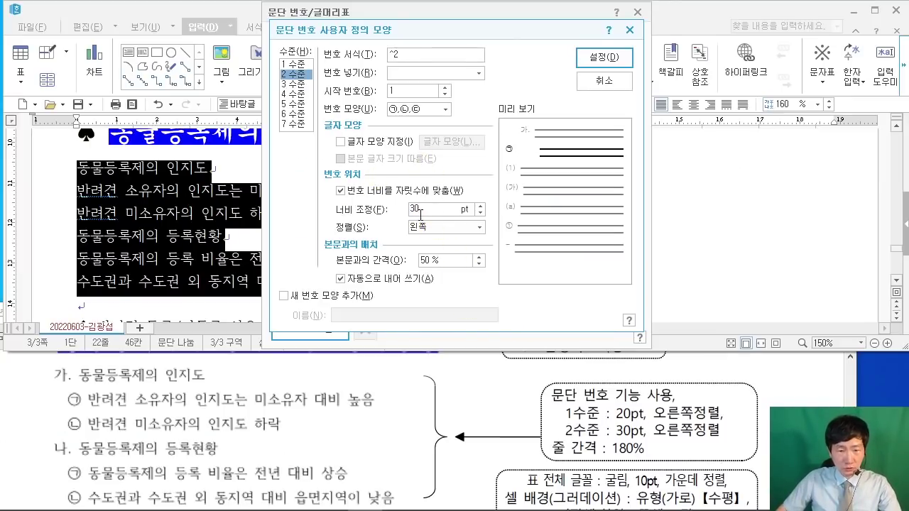
{"action": "left_click", "coordinate": [436, 229]}
{"action": "left_click", "coordinate": [430, 259]}
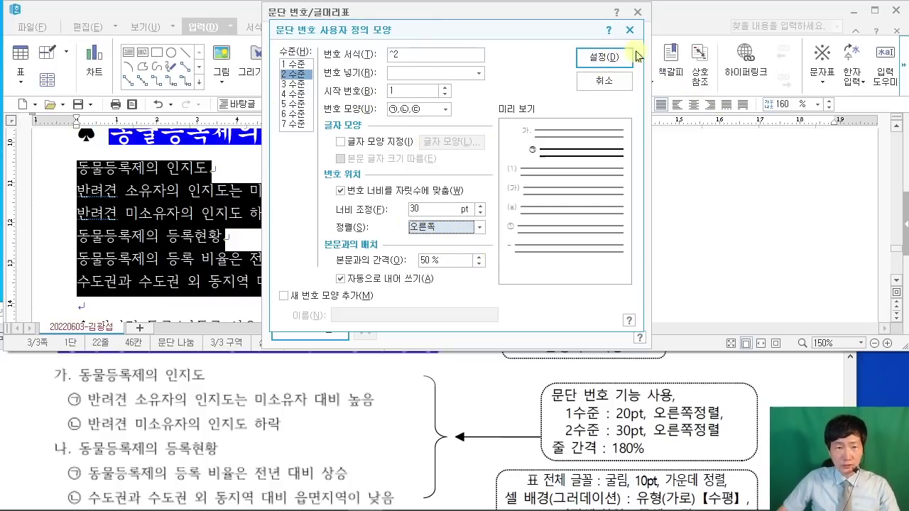
{"action": "left_click", "coordinate": [616, 57]}
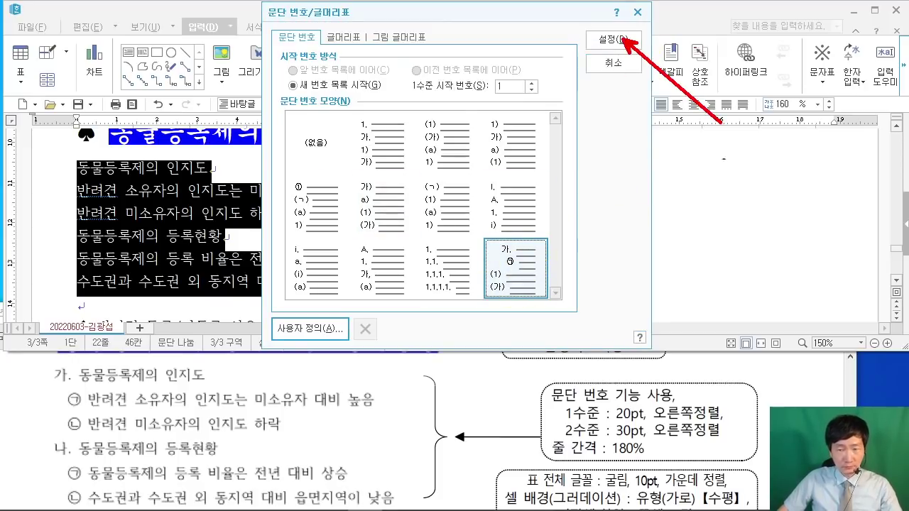
{"action": "left_click", "coordinate": [614, 40]}
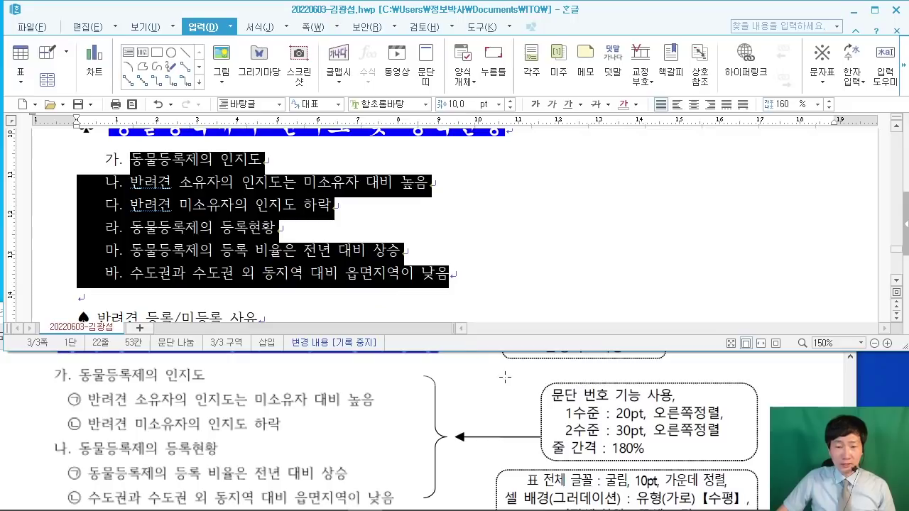
Step: Apply 180% line spacing to the six numbered paragraphs
{"action": "left_click_drag", "start_coordinate": [545, 457], "coordinate": [641, 463]}
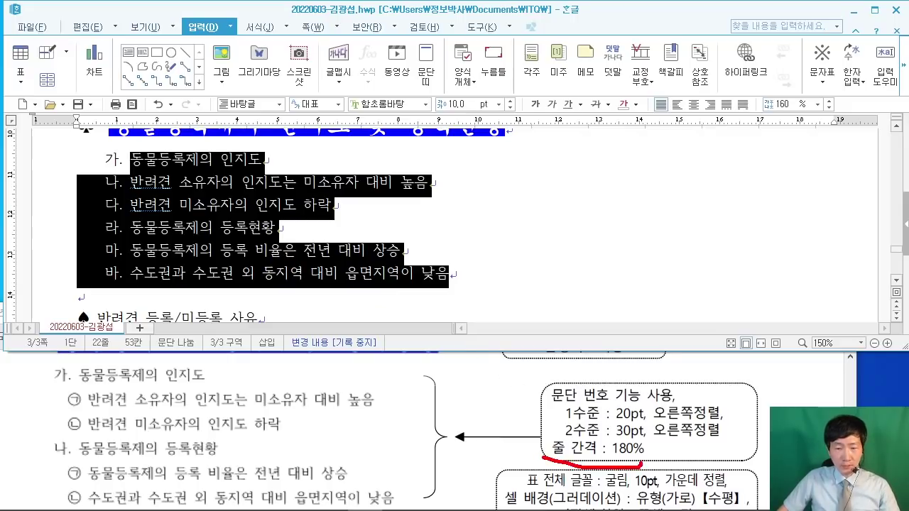
{"action": "left_click_drag", "start_coordinate": [606, 431], "coordinate": [636, 465]}
{"action": "mouse_move", "coordinate": [781, 114]}
{"action": "left_mouse_down"}
{"action": "mouse_move", "coordinate": [649, 312]}
{"action": "mouse_move", "coordinate": [626, 434]}
{"action": "left_mouse_up"}
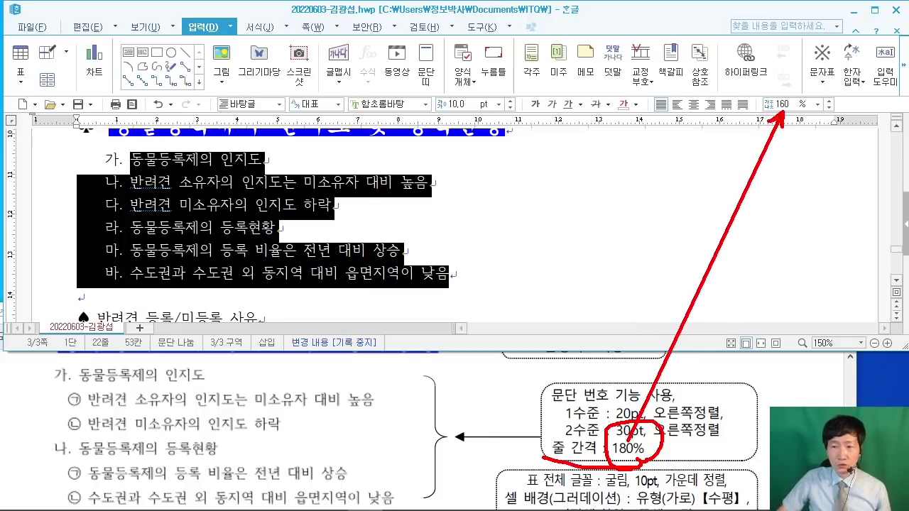
{"action": "key", "text": "Escape"}
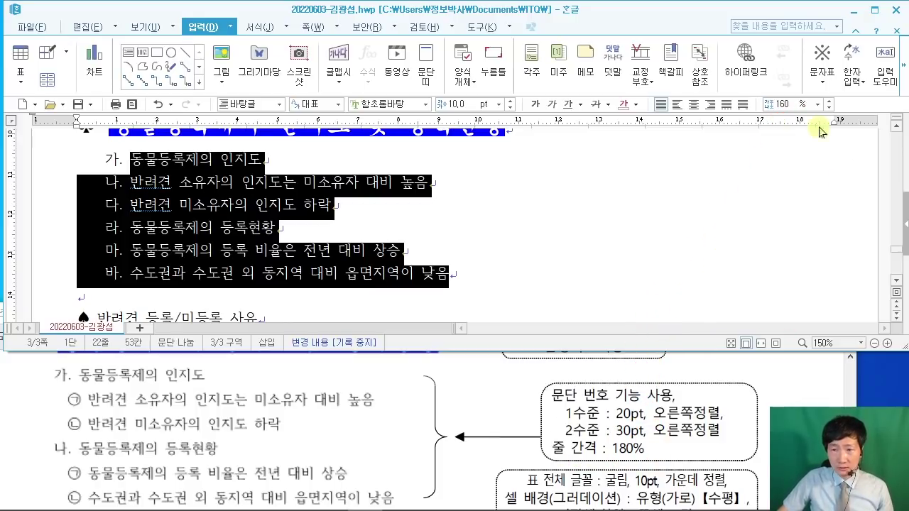
{"action": "left_click", "coordinate": [783, 105]}
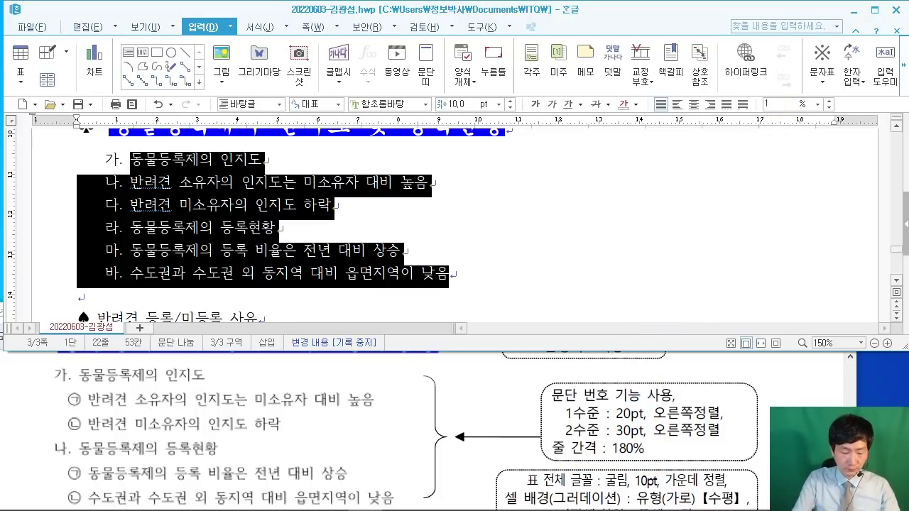
{"action": "type", "text": "180"}
{"action": "key", "text": "Return"}
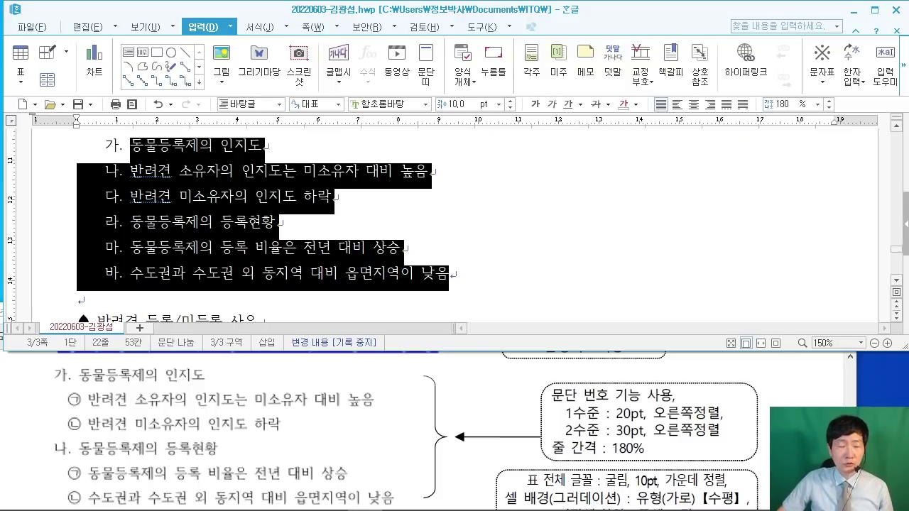
{"action": "left_click", "coordinate": [518, 209]}
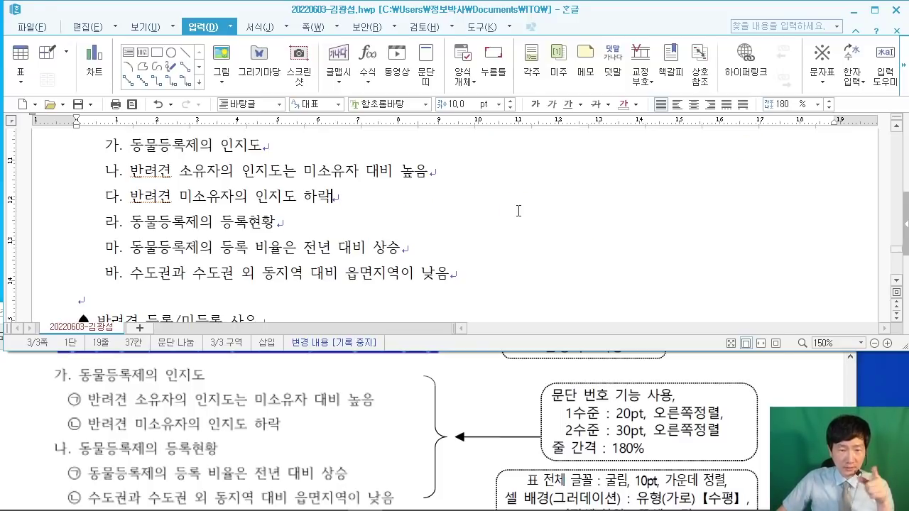
{"action": "scroll", "coordinate": [563, 201], "scroll_direction": "up", "scroll_amount": 1}
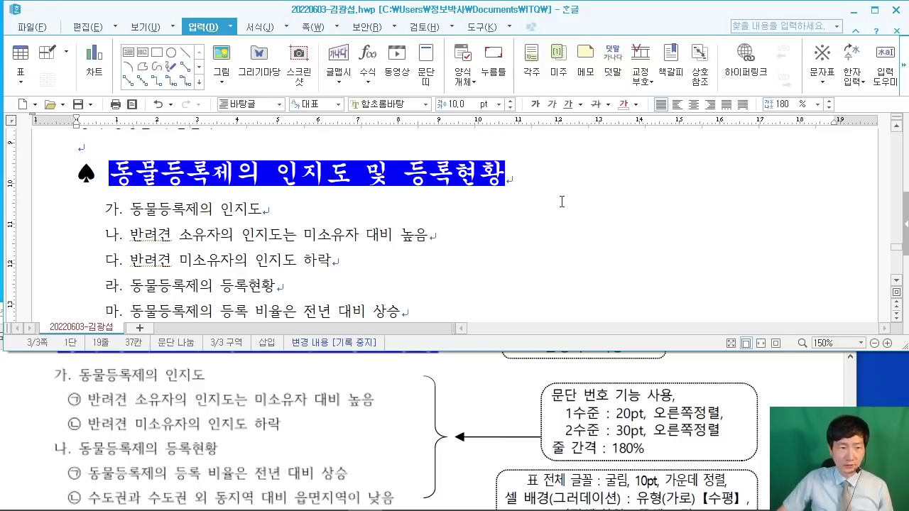
{"action": "scroll", "coordinate": [558, 204], "scroll_direction": "down", "scroll_amount": 1}
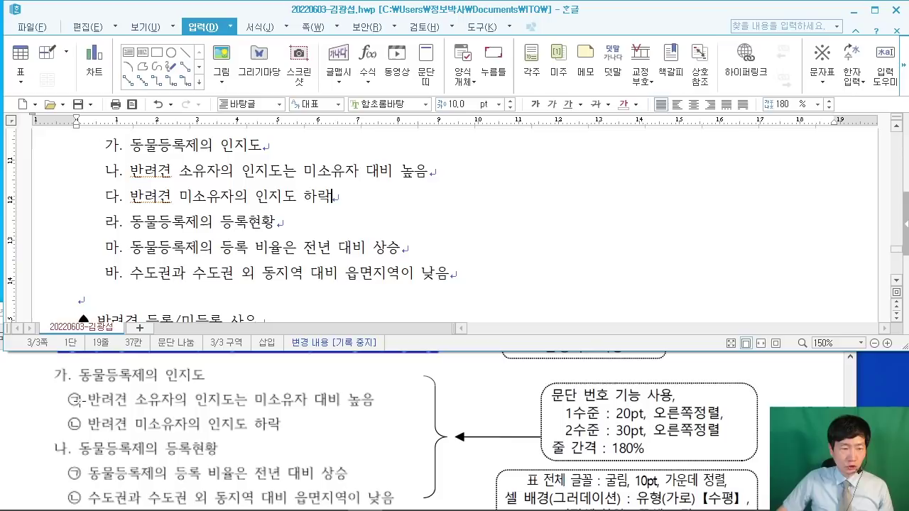
{"action": "left_click_drag", "start_coordinate": [128, 171], "coordinate": [349, 196]}
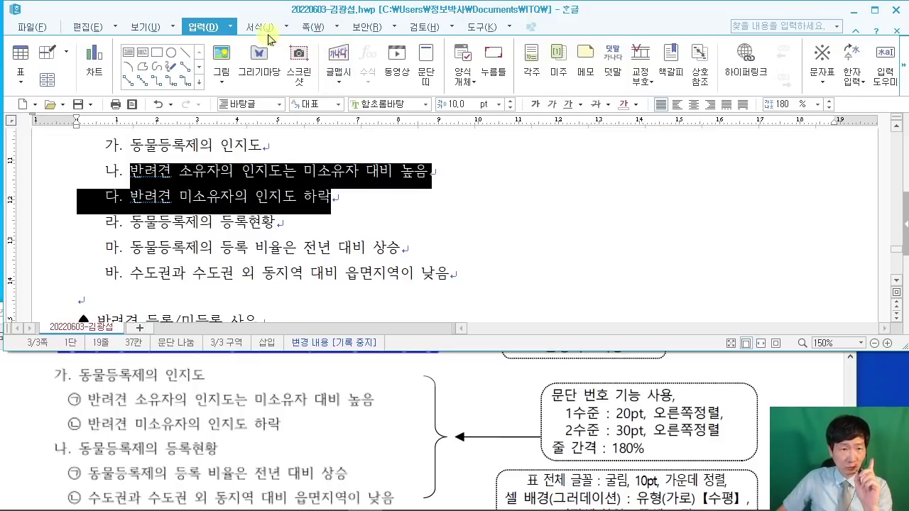
Step: Demote the first selected pair of numbered lines one level to second-level items
{"action": "left_click", "coordinate": [288, 28]}
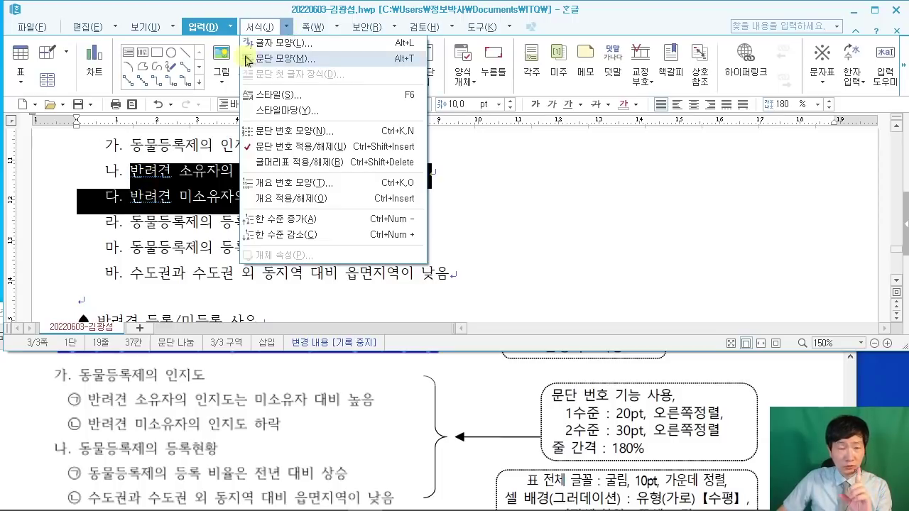
{"action": "key", "text": "ctrl+2"}
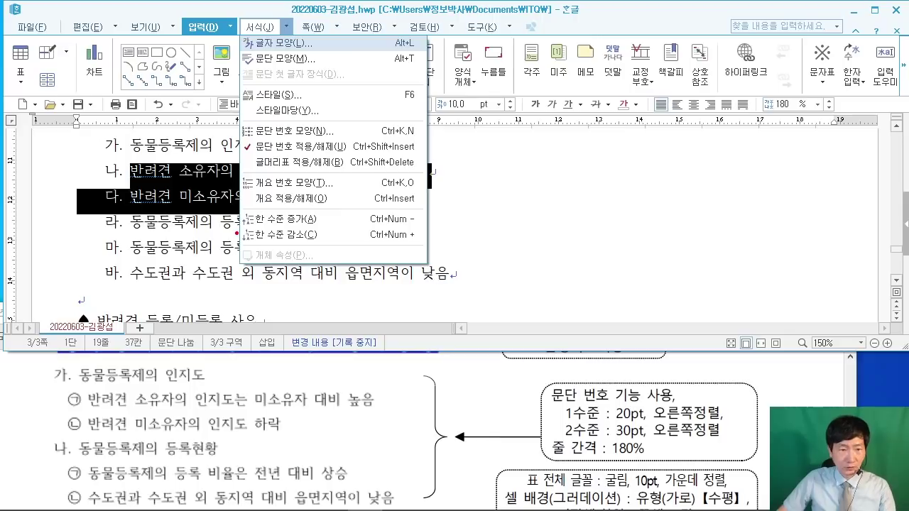
{"action": "mouse_move", "coordinate": [237, 226]}
{"action": "left_mouse_down"}
{"action": "mouse_move", "coordinate": [441, 246]}
{"action": "mouse_move", "coordinate": [548, 236]}
{"action": "left_mouse_up"}
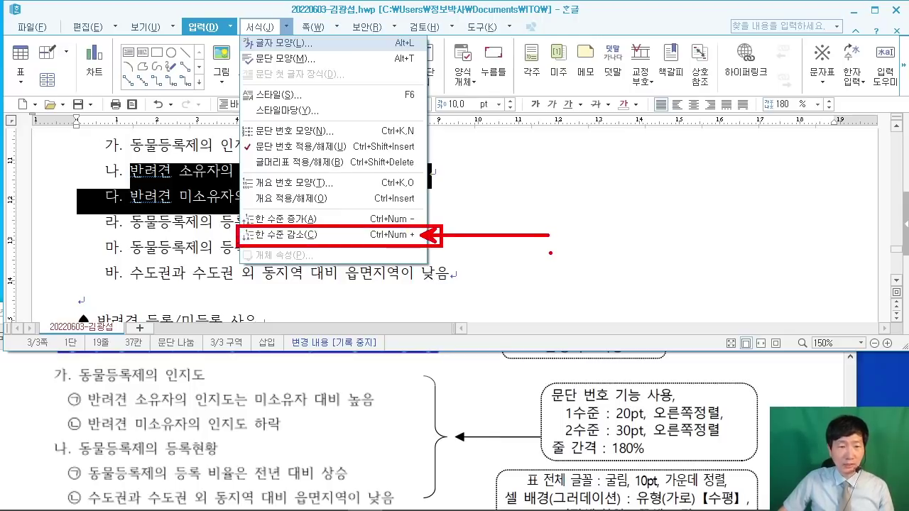
{"action": "key", "text": "Escape"}
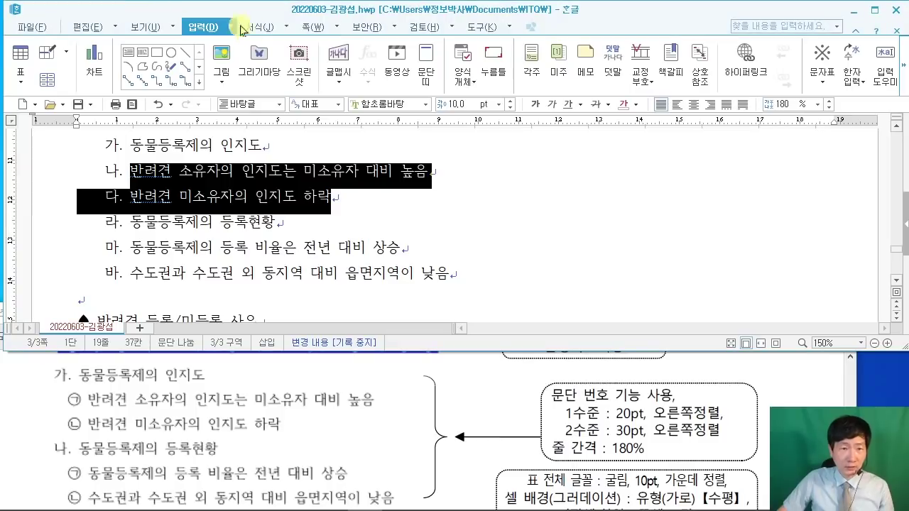
{"action": "left_click", "coordinate": [278, 27]}
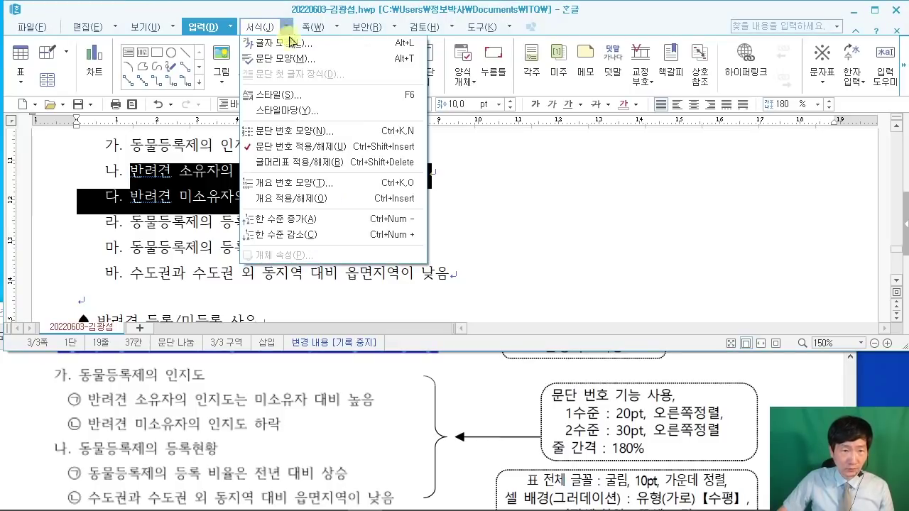
{"action": "left_click", "coordinate": [336, 235]}
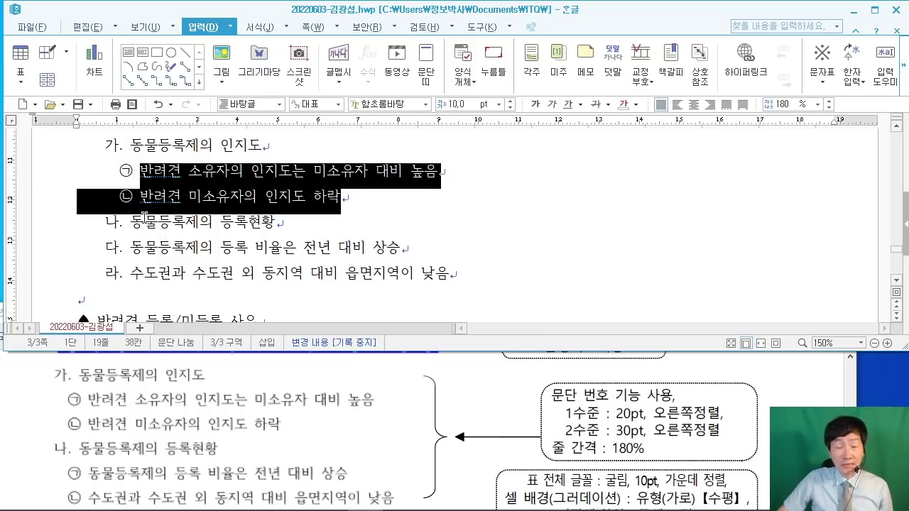
Step: Demote the 다 and 라 lines one level to become ㉠/㉡ sub-items under 나
{"action": "left_click_drag", "start_coordinate": [131, 247], "coordinate": [486, 273]}
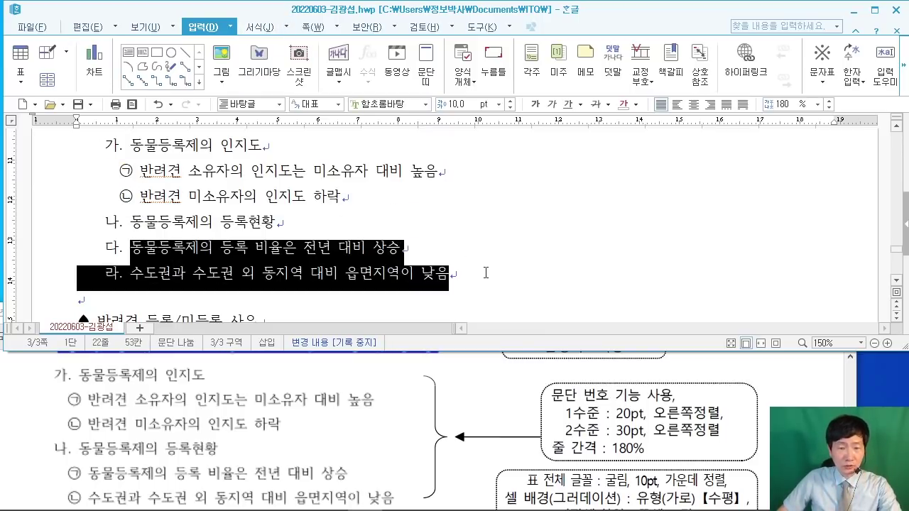
{"action": "left_click", "coordinate": [283, 26]}
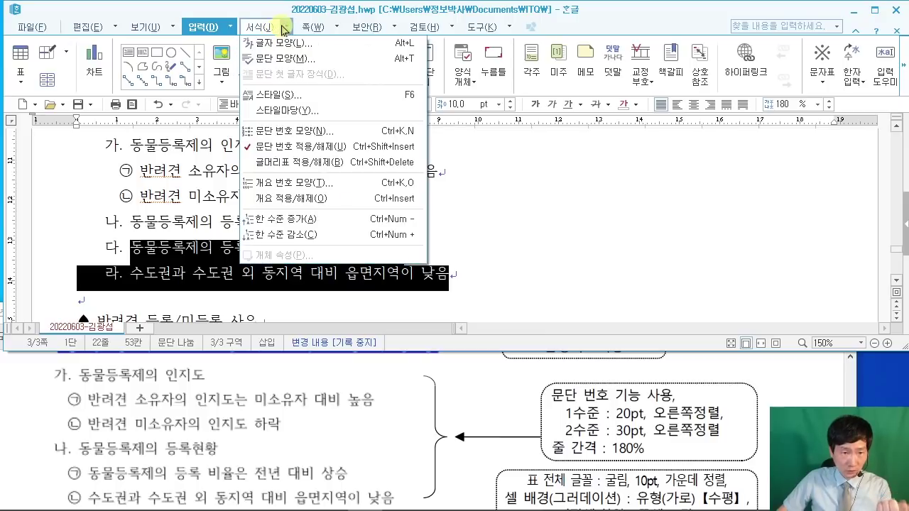
{"action": "left_click", "coordinate": [282, 234]}
{"action": "left_click", "coordinate": [495, 273]}
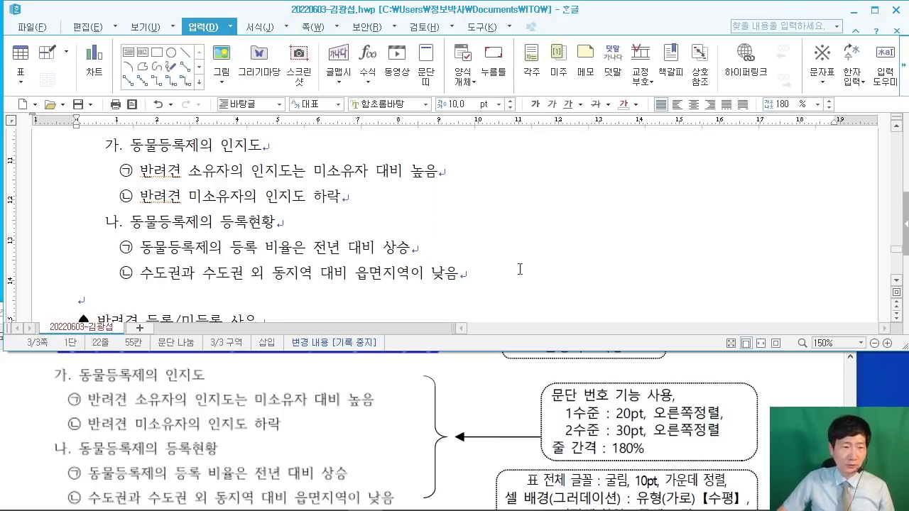
{"action": "scroll", "coordinate": [526, 266], "scroll_direction": "up", "scroll_amount": 2}
{"action": "scroll", "coordinate": [526, 266], "scroll_direction": "down", "scroll_amount": 2}
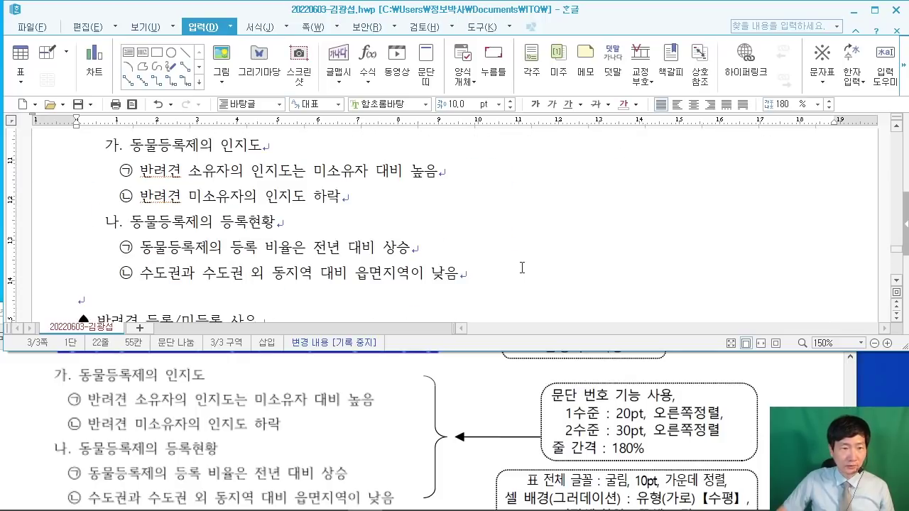
{"action": "scroll", "coordinate": [442, 266], "scroll_direction": "down", "scroll_amount": 1}
Step: Set the ♠ 반려견 등록/미등록 사유 heading to 궁서 font at 18 pt
{"action": "left_click_drag", "start_coordinate": [72, 257], "coordinate": [252, 258]}
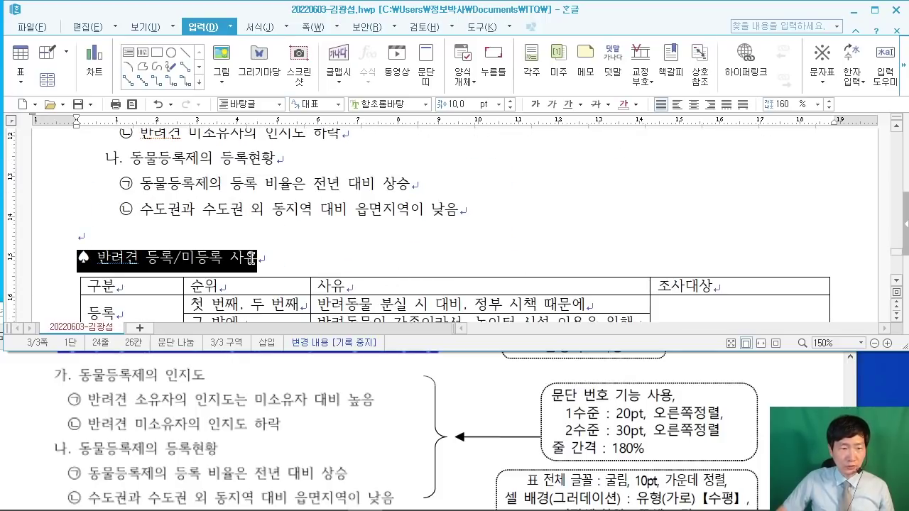
{"action": "key", "text": "alt+Tab"}
{"action": "scroll", "coordinate": [395, 430], "scroll_direction": "down", "scroll_amount": 3}
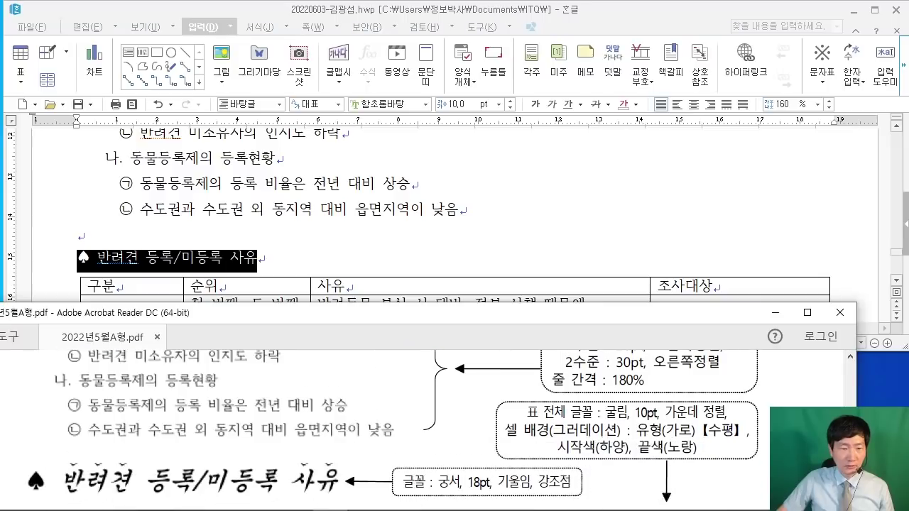
{"action": "key", "text": "alt+Tab"}
{"action": "left_click", "coordinate": [387, 104]}
{"action": "type", "text": "거ㅎ서"}
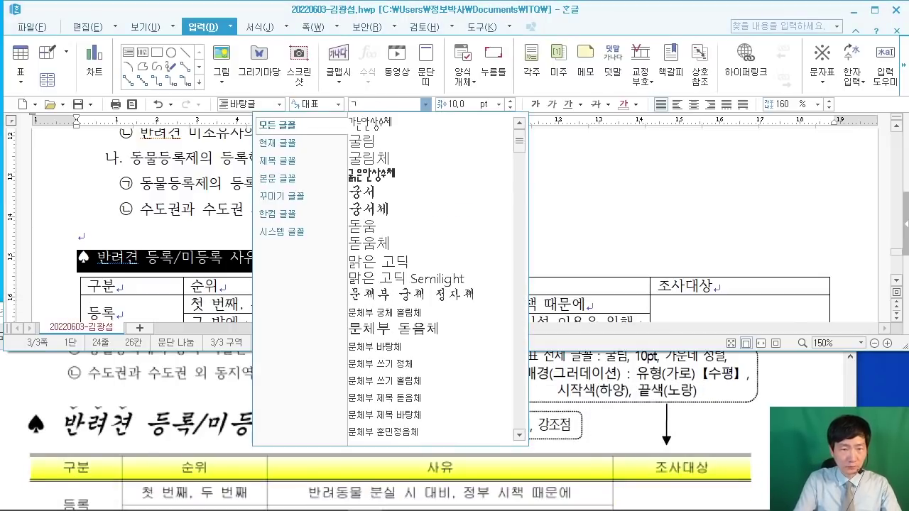
{"action": "key", "text": "Return"}
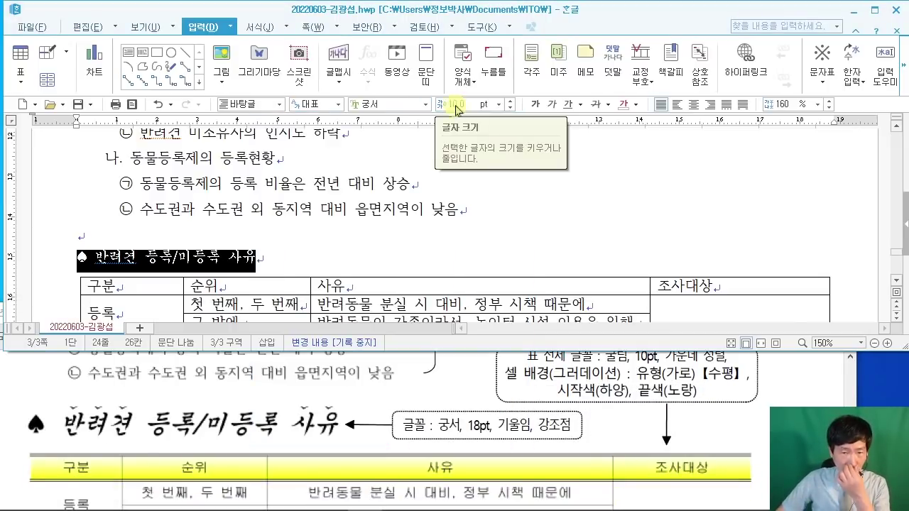
{"action": "left_click", "coordinate": [443, 105]}
{"action": "type", "text": "18"}
{"action": "key", "text": "Return"}
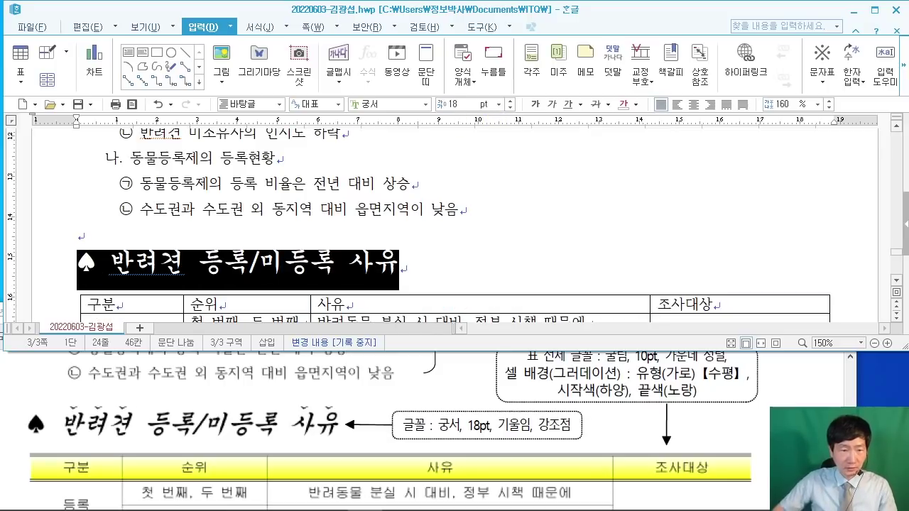
Step: Italicise the heading text
{"action": "left_click", "coordinate": [501, 259]}
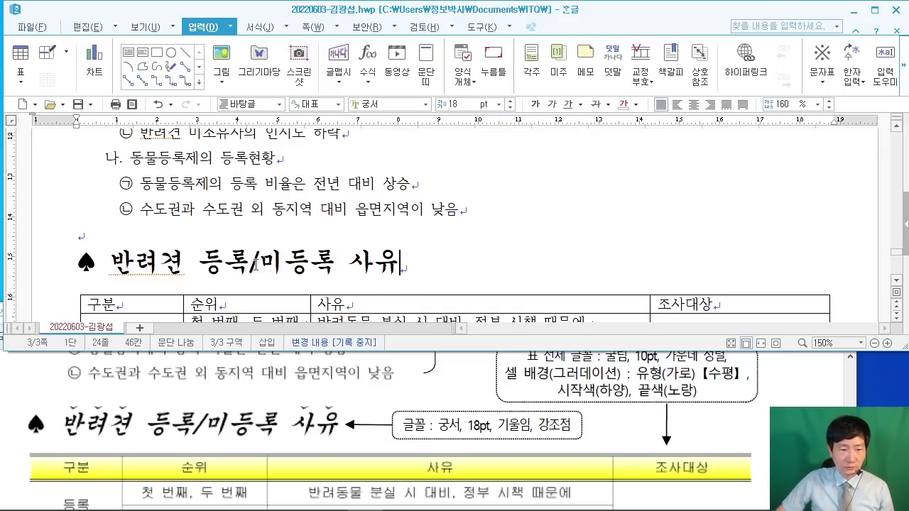
{"action": "left_click_drag", "start_coordinate": [113, 261], "coordinate": [406, 267]}
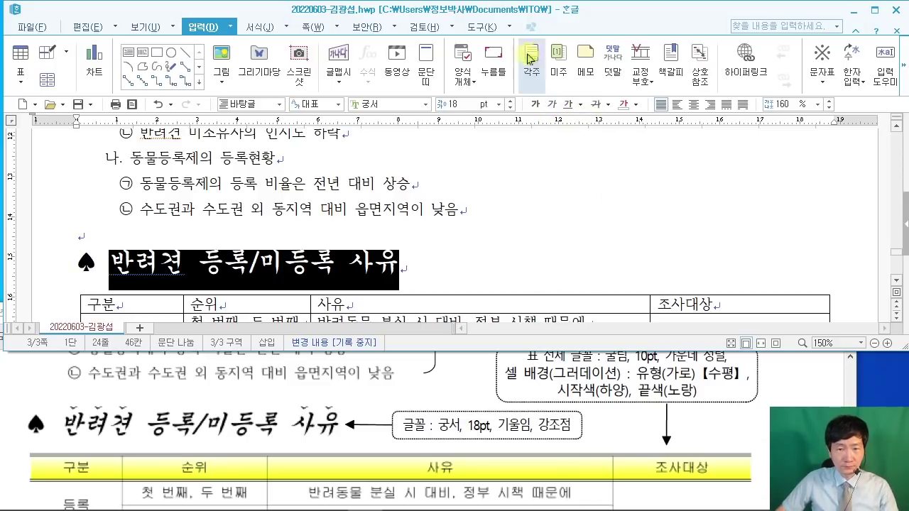
{"action": "left_click", "coordinate": [552, 103]}
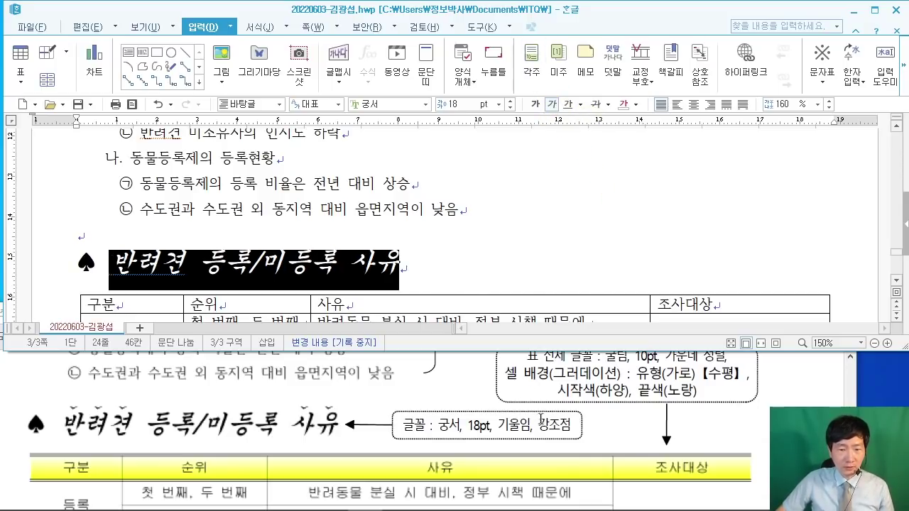
{"action": "left_click", "coordinate": [488, 276]}
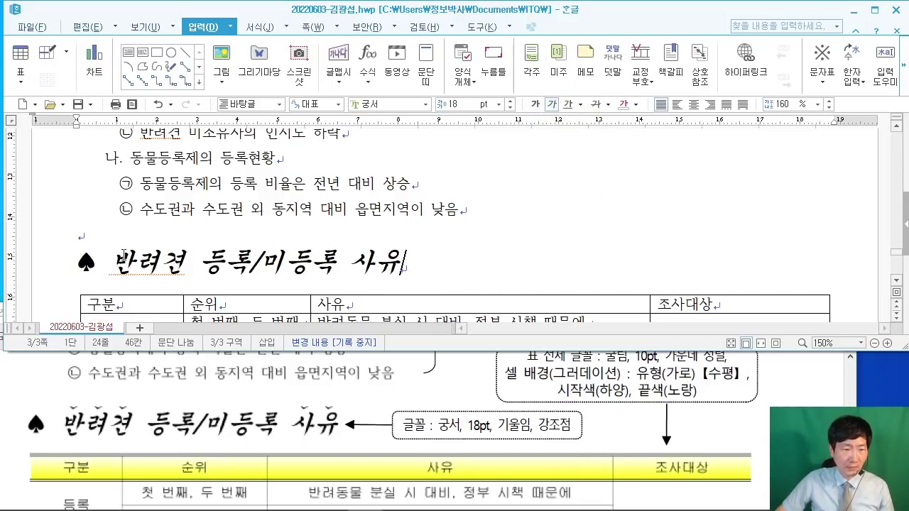
{"action": "left_click_drag", "start_coordinate": [124, 256], "coordinate": [187, 257]}
Step: Add dot emphasis marks (강조점) above the word 반려견 via 글자 모양
{"action": "right_click", "coordinate": [186, 271]}
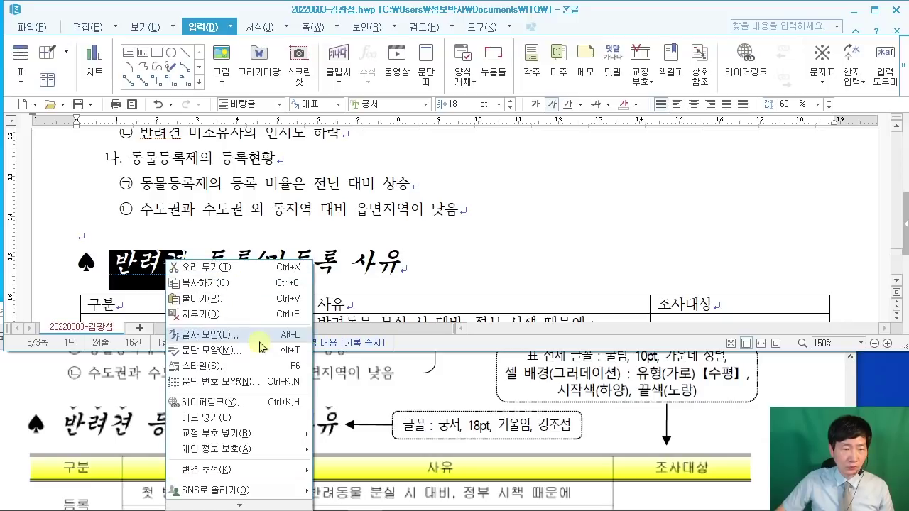
{"action": "left_click", "coordinate": [309, 323]}
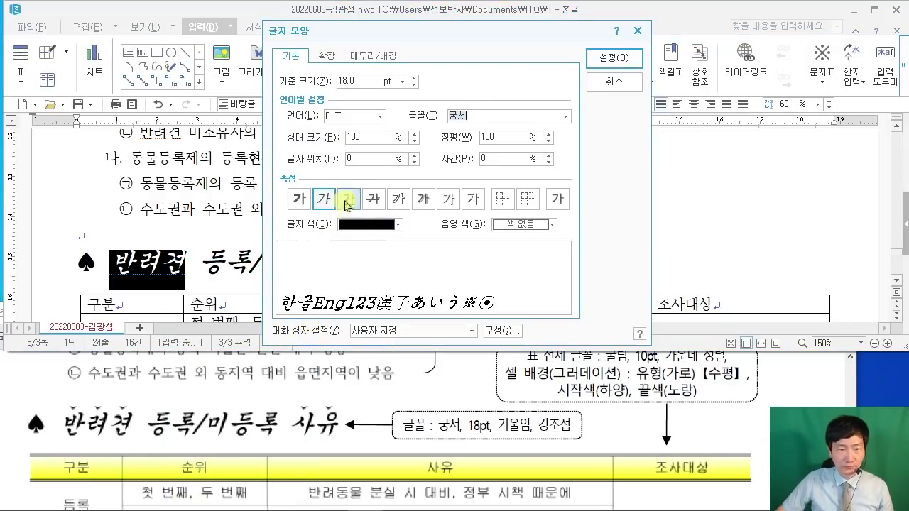
{"action": "left_click", "coordinate": [328, 64]}
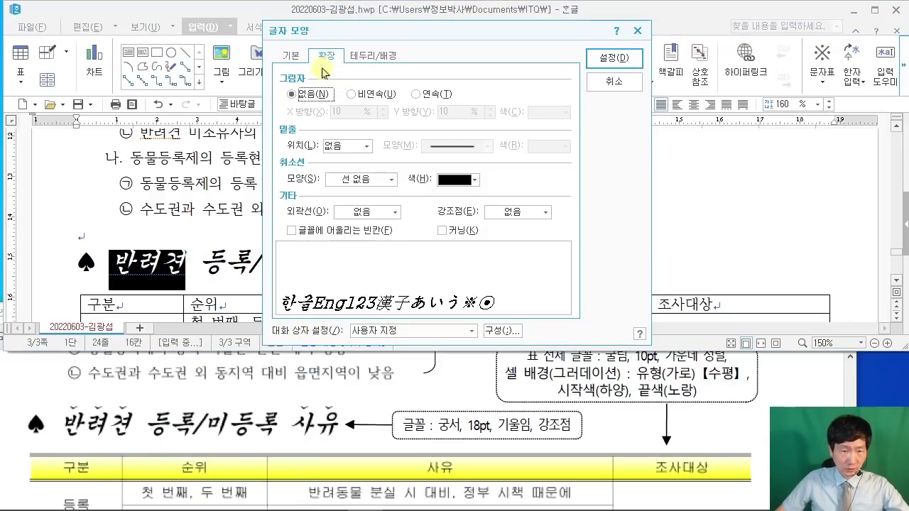
{"action": "left_click_drag", "start_coordinate": [306, 46], "coordinate": [330, 62]}
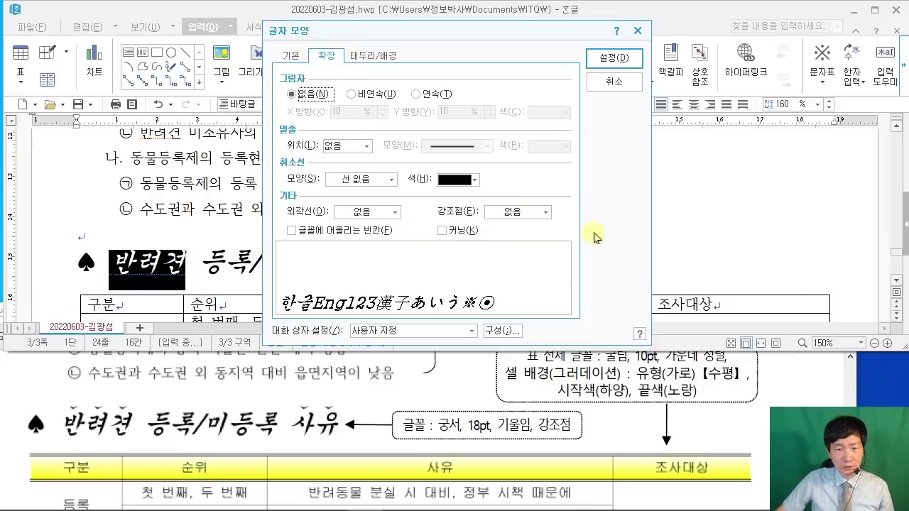
{"action": "left_click", "coordinate": [553, 218]}
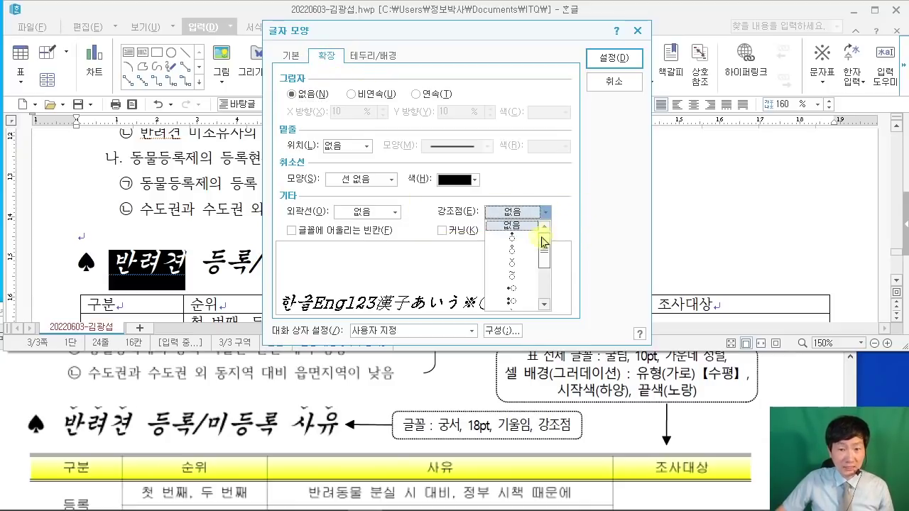
{"action": "left_click", "coordinate": [525, 258]}
{"action": "left_click", "coordinate": [609, 63]}
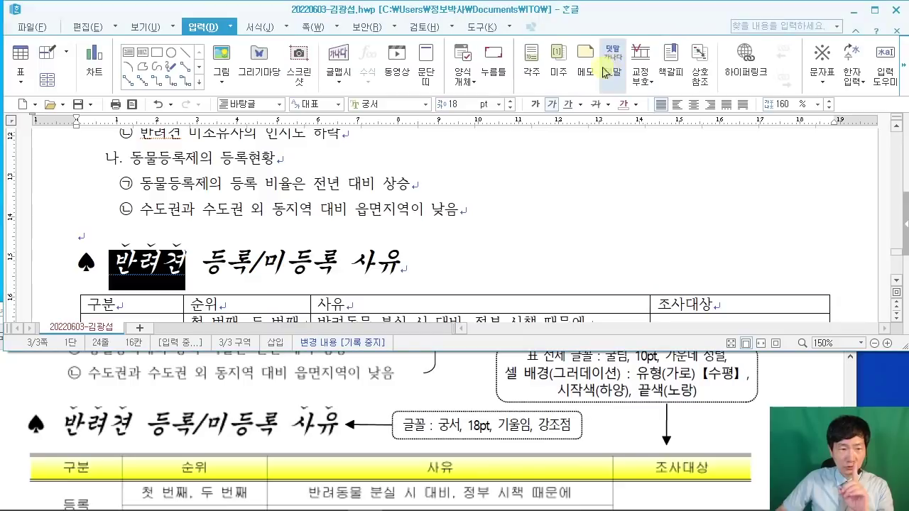
Step: Add the same dot emphasis marks above the word 사유
{"action": "double_click", "coordinate": [373, 265]}
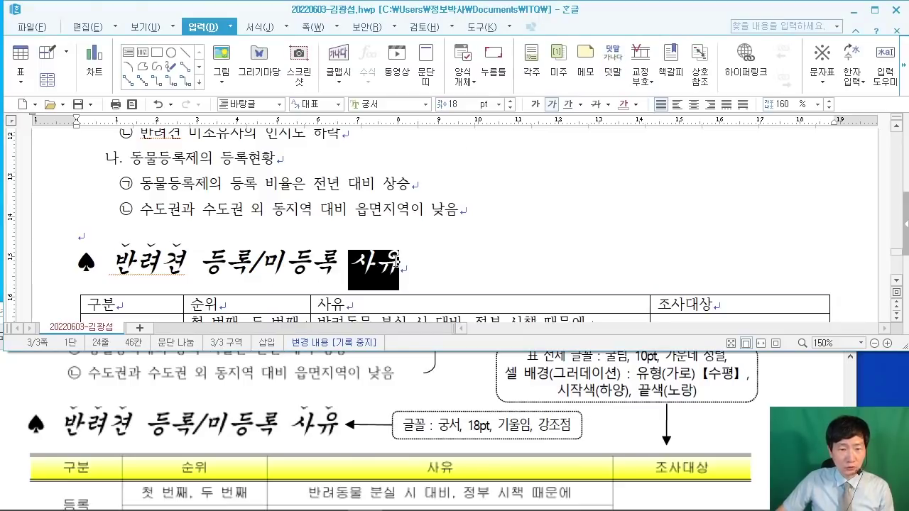
{"action": "key", "text": "F9"}
{"action": "right_click", "coordinate": [387, 268]}
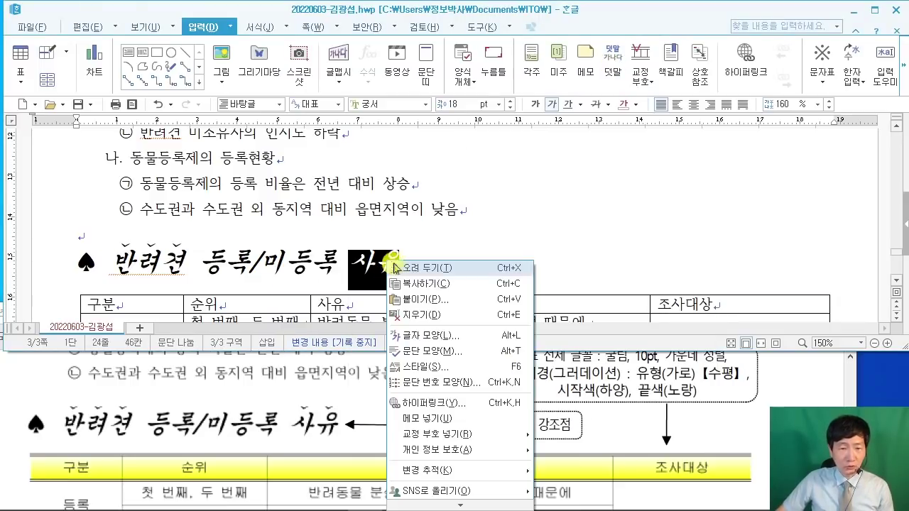
{"action": "left_click", "coordinate": [470, 206]}
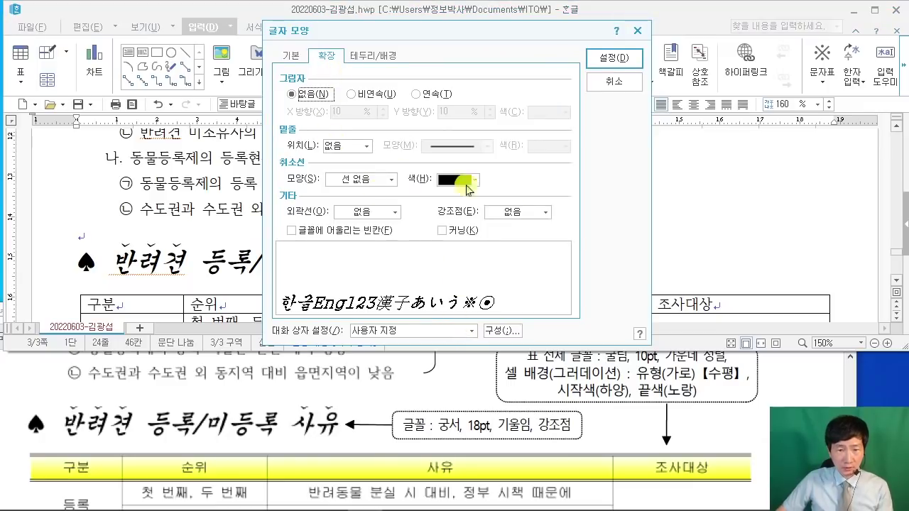
{"action": "left_click", "coordinate": [536, 217]}
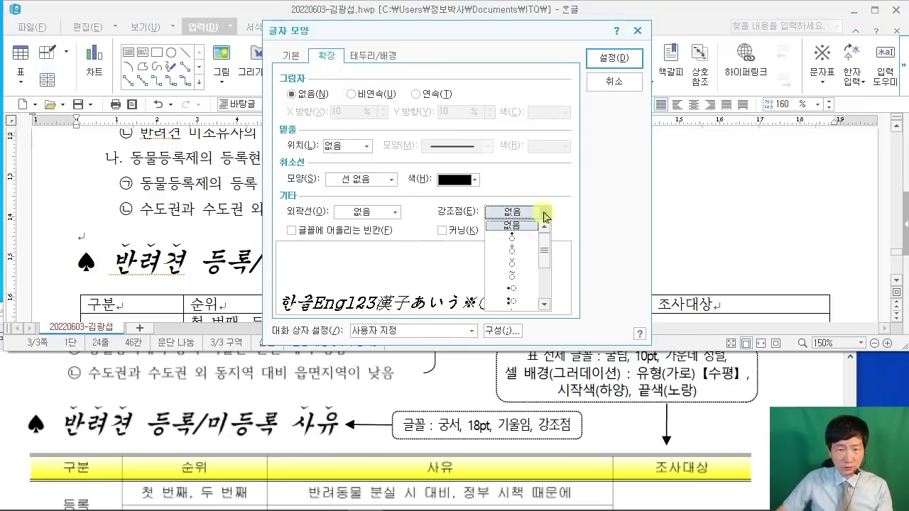
{"action": "left_click", "coordinate": [515, 259]}
{"action": "left_click", "coordinate": [604, 60]}
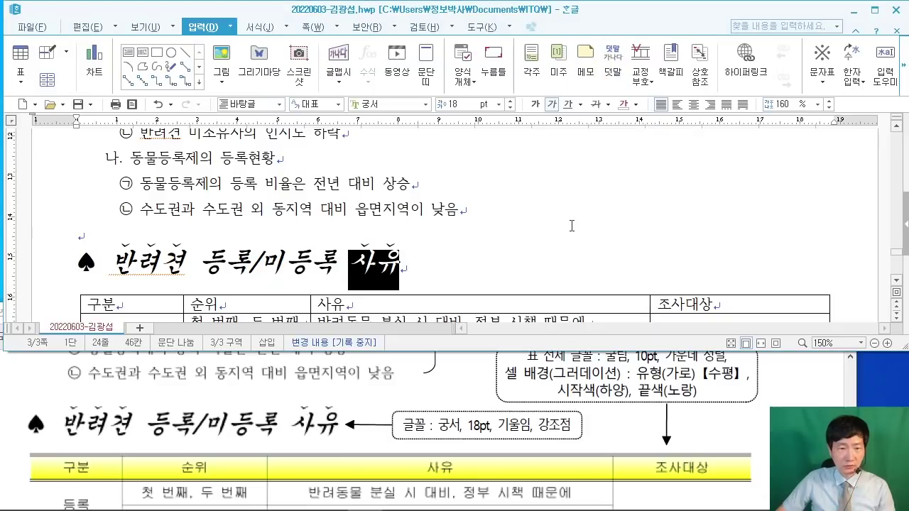
{"action": "left_click", "coordinate": [554, 220]}
{"action": "scroll", "coordinate": [568, 219], "scroll_direction": "down", "scroll_amount": 3}
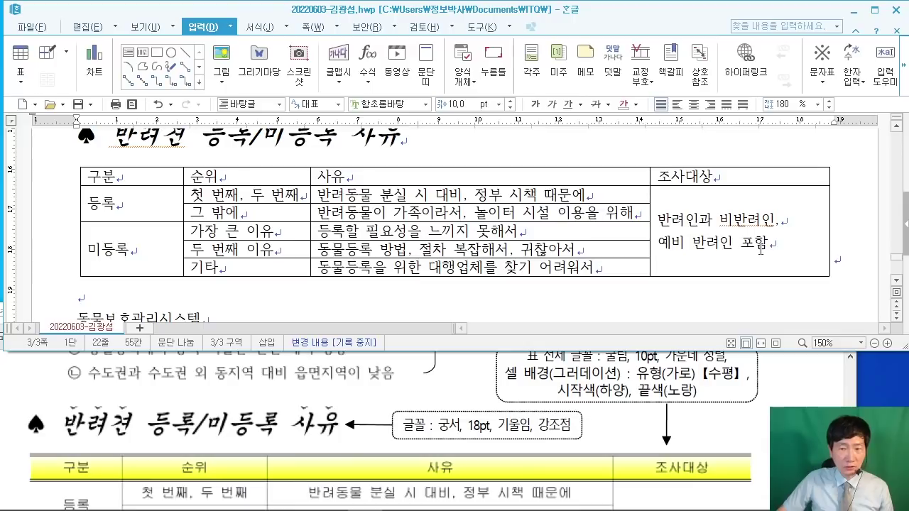
Step: Block-select all cells of the 구분/순위/사유/조사대상 table from 구분 to the last cell
{"action": "left_click_drag", "start_coordinate": [663, 240], "coordinate": [739, 231]}
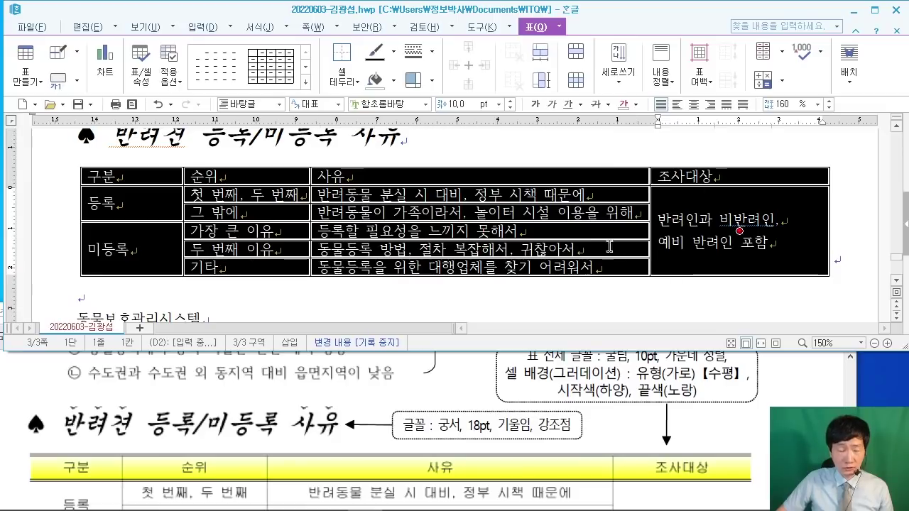
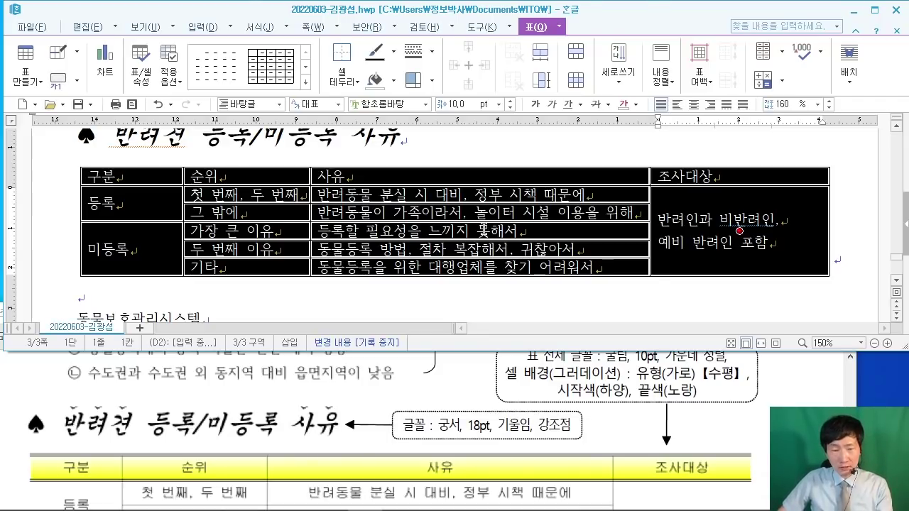
Step: Remove the left and right outer borders of the selected table cells using 선 없음
{"action": "key", "text": "l"}
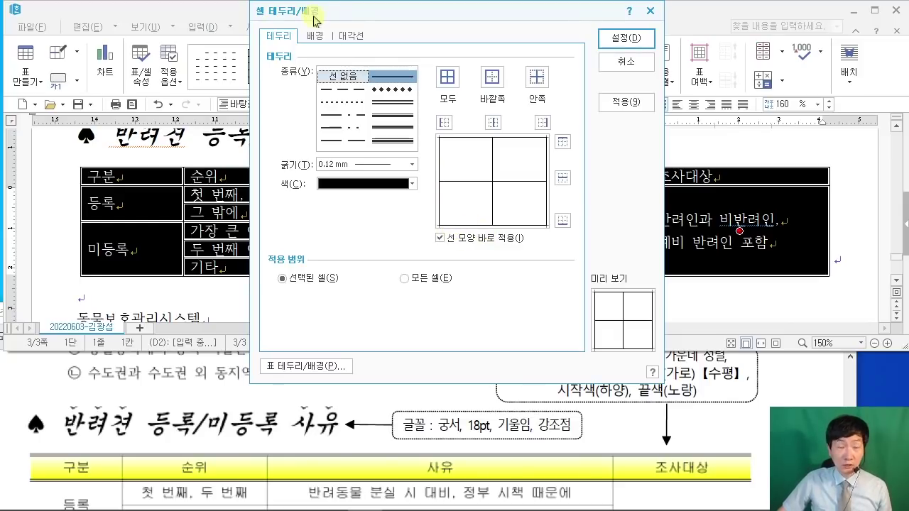
{"action": "left_click", "coordinate": [386, 141]}
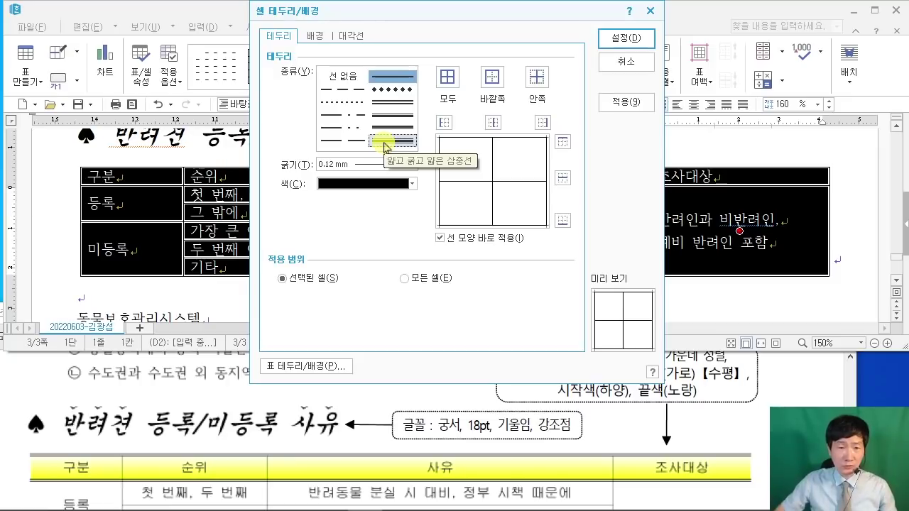
{"action": "left_click", "coordinate": [343, 76]}
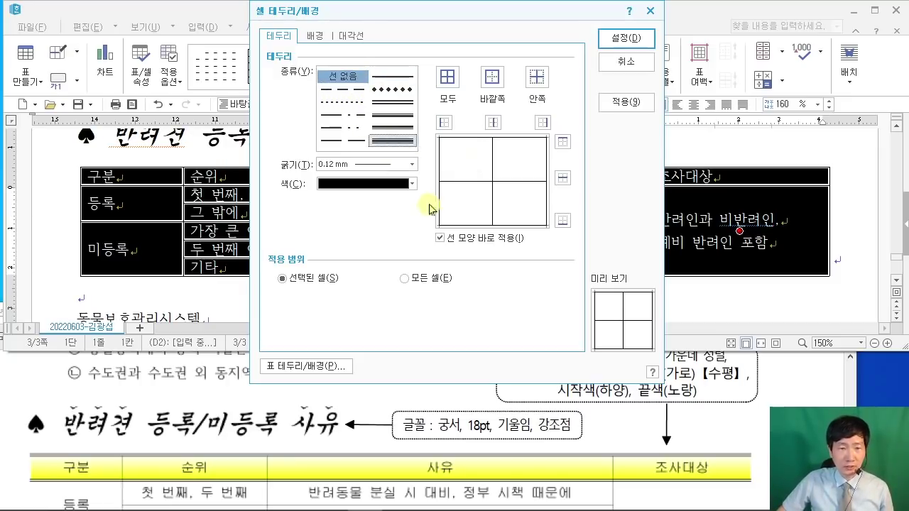
{"action": "left_click", "coordinate": [443, 122]}
{"action": "left_click", "coordinate": [543, 122]}
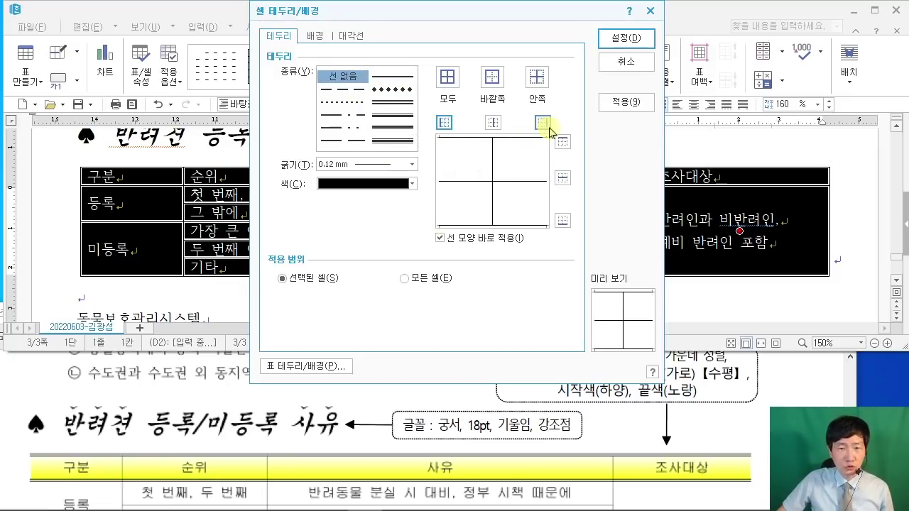
{"action": "left_click", "coordinate": [625, 37]}
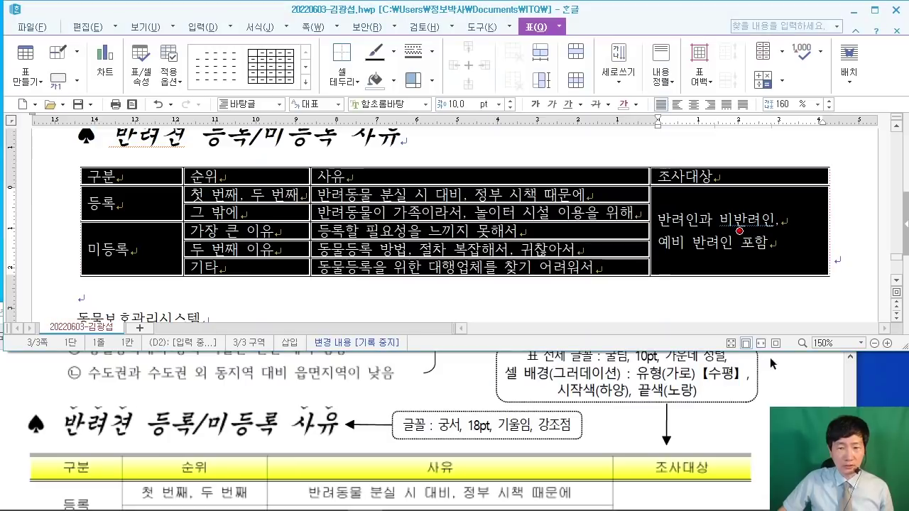
{"action": "left_click", "coordinate": [790, 391]}
{"action": "scroll", "coordinate": [790, 392], "scroll_direction": "down", "scroll_amount": 3}
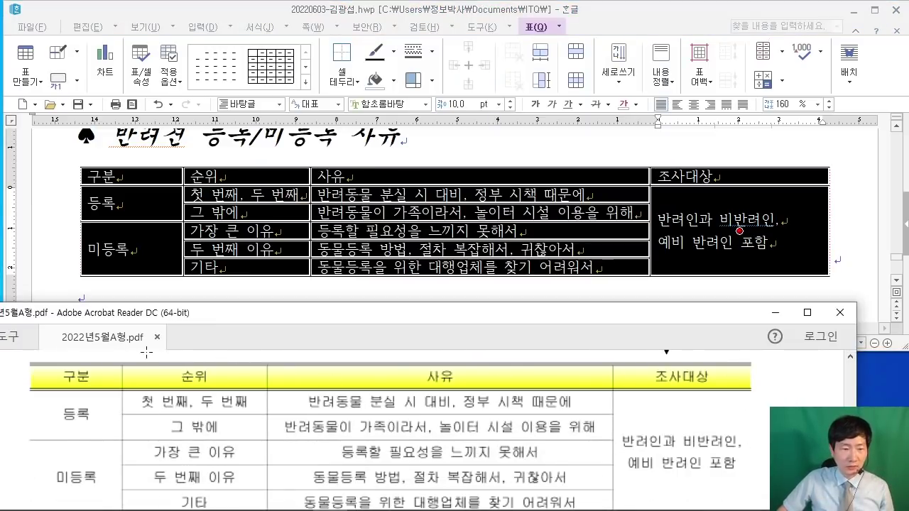
Step: Apply a 0.5 mm double line to the table's top and bottom borders
{"action": "scroll", "coordinate": [497, 425], "scroll_direction": "down", "scroll_amount": 3}
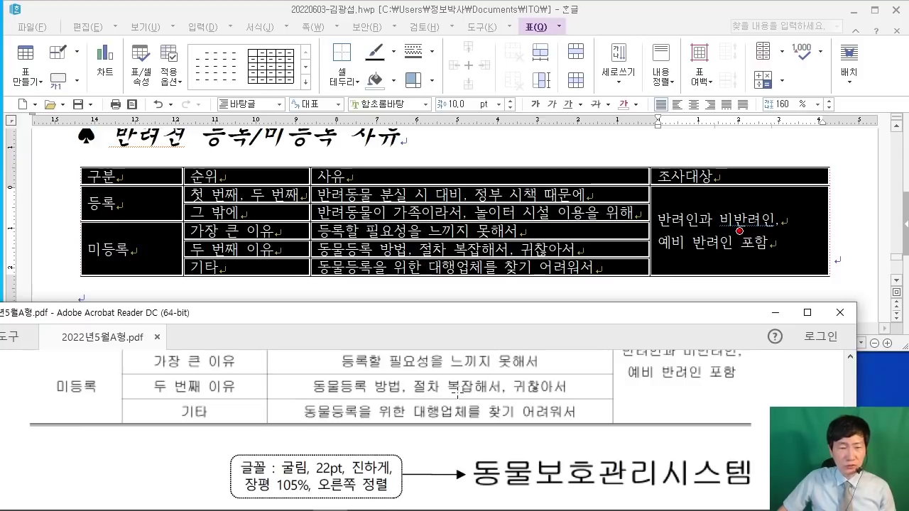
{"action": "scroll", "coordinate": [462, 397], "scroll_direction": "up", "scroll_amount": 3}
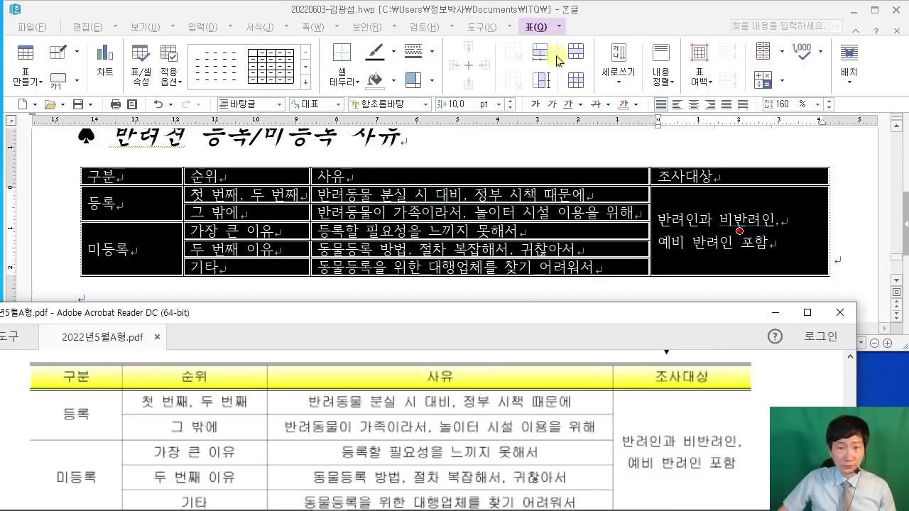
{"action": "left_click", "coordinate": [556, 57]}
{"action": "key", "text": "l"}
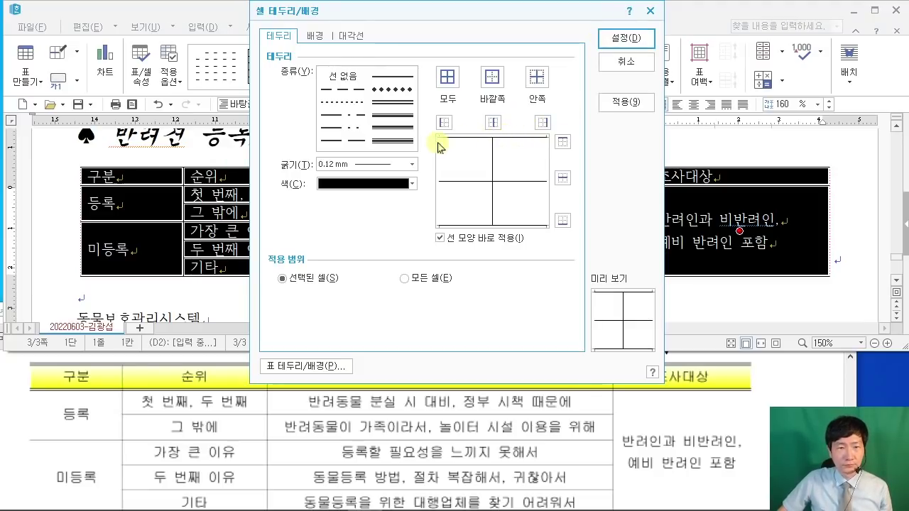
{"action": "left_click", "coordinate": [364, 106]}
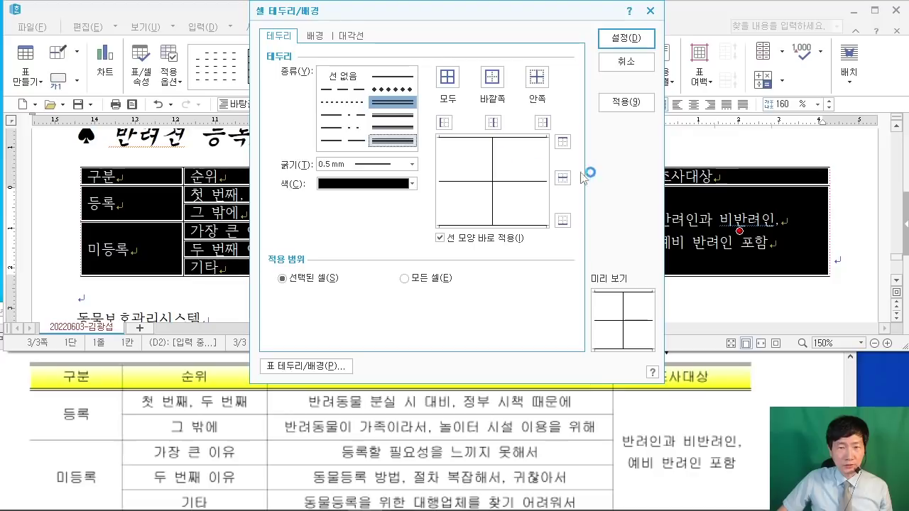
{"action": "left_click", "coordinate": [563, 142]}
{"action": "left_click", "coordinate": [562, 221]}
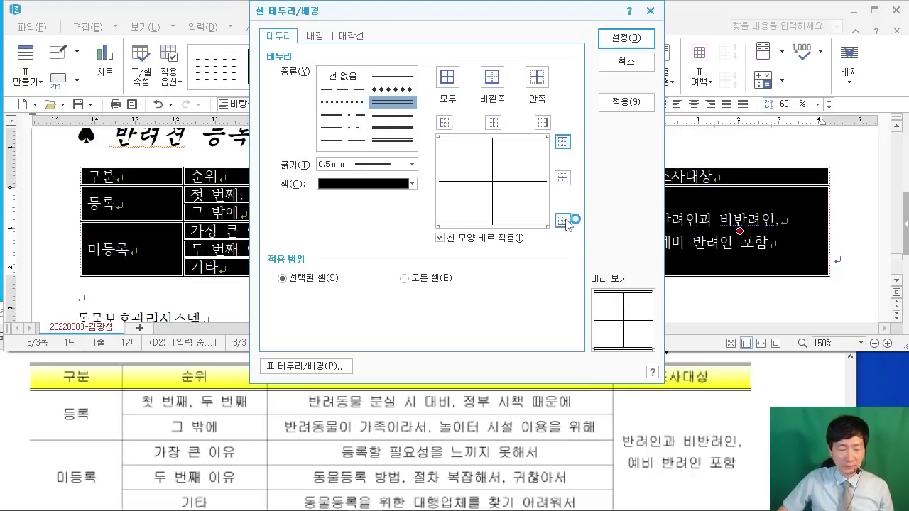
{"action": "left_click_drag", "start_coordinate": [556, 150], "coordinate": [572, 159]}
{"action": "left_click_drag", "start_coordinate": [547, 233], "coordinate": [569, 243]}
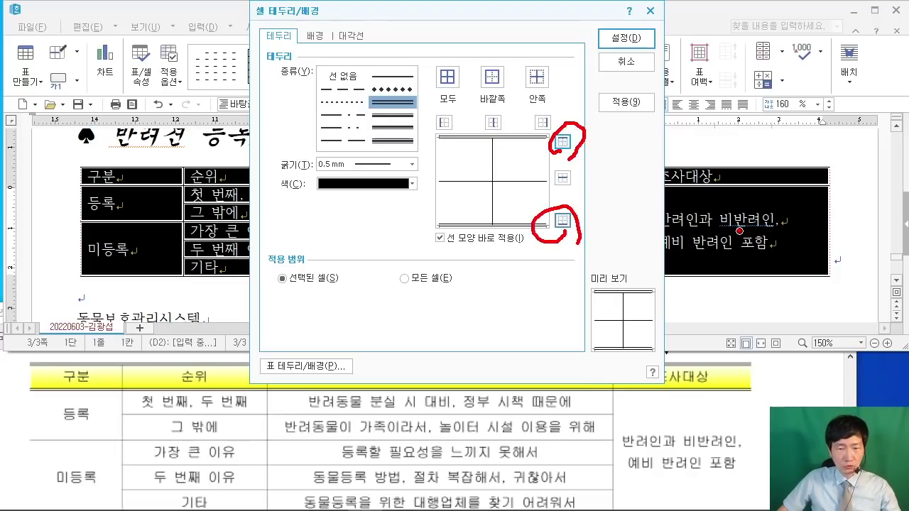
{"action": "left_click_drag", "start_coordinate": [648, 51], "coordinate": [792, 90]}
{"action": "key", "text": "Escape"}
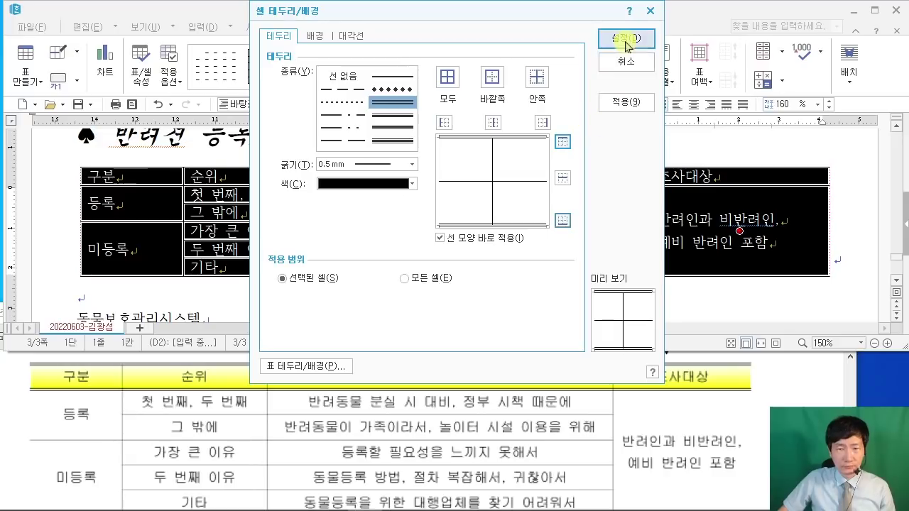
{"action": "left_click", "coordinate": [625, 38]}
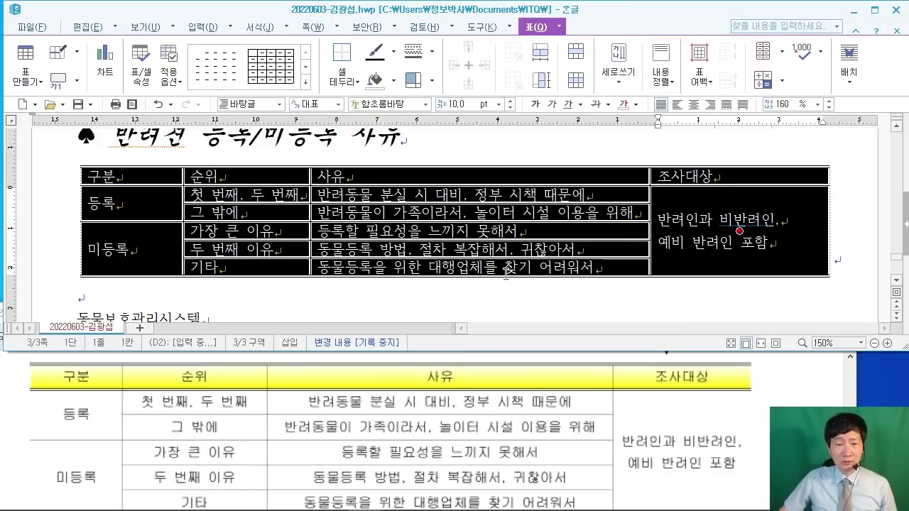
Step: Change all table text to 굴림 and center it in every cell
{"action": "left_click", "coordinate": [790, 403]}
{"action": "scroll", "coordinate": [716, 410], "scroll_direction": "up", "scroll_amount": 4}
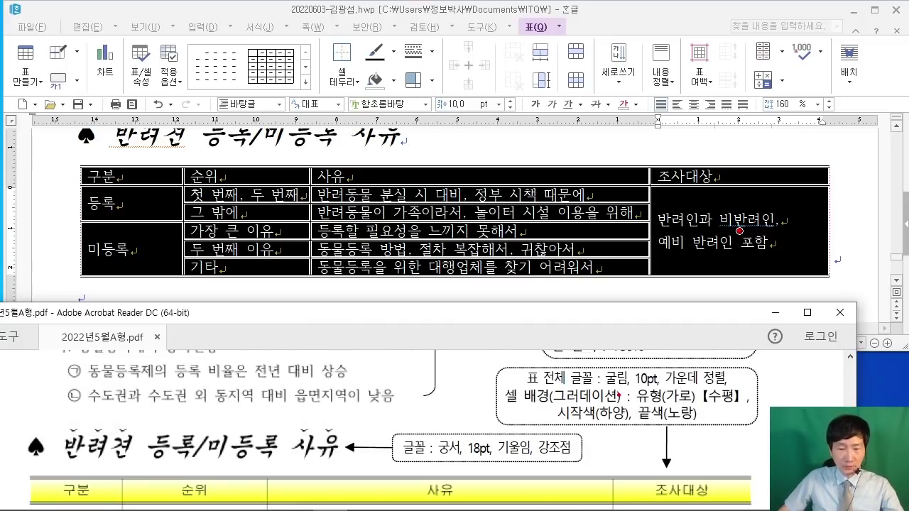
{"action": "left_click_drag", "start_coordinate": [608, 388], "coordinate": [731, 386]}
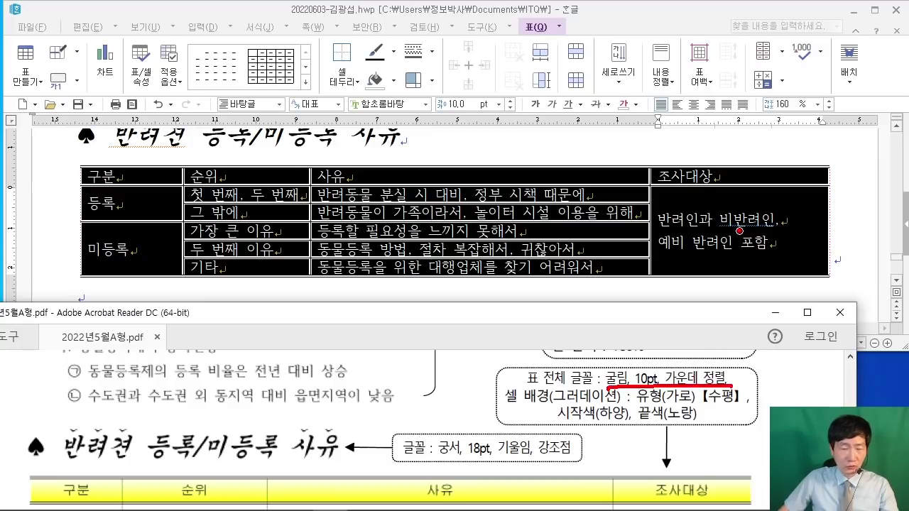
{"action": "key", "text": "Escape"}
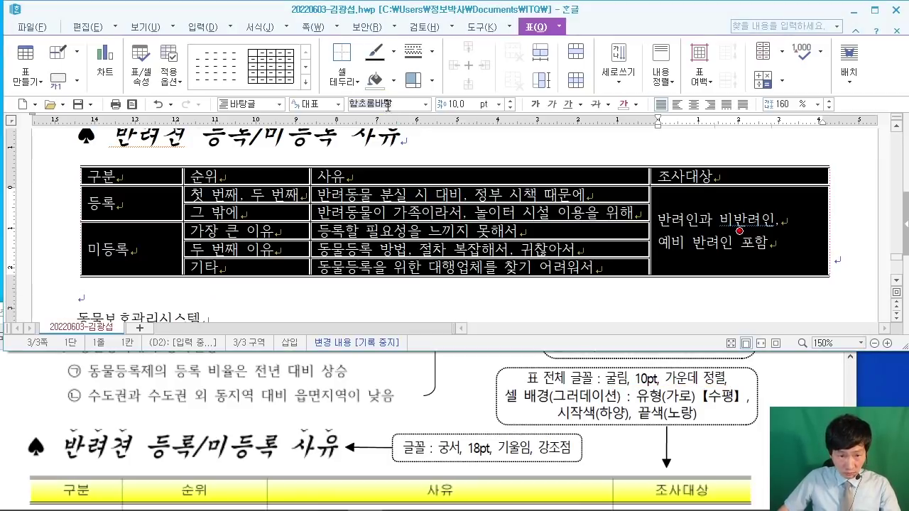
{"action": "left_click", "coordinate": [410, 130]}
{"action": "left_click", "coordinate": [387, 103]}
{"action": "type", "text": "굴림"}
{"action": "key", "text": "Return"}
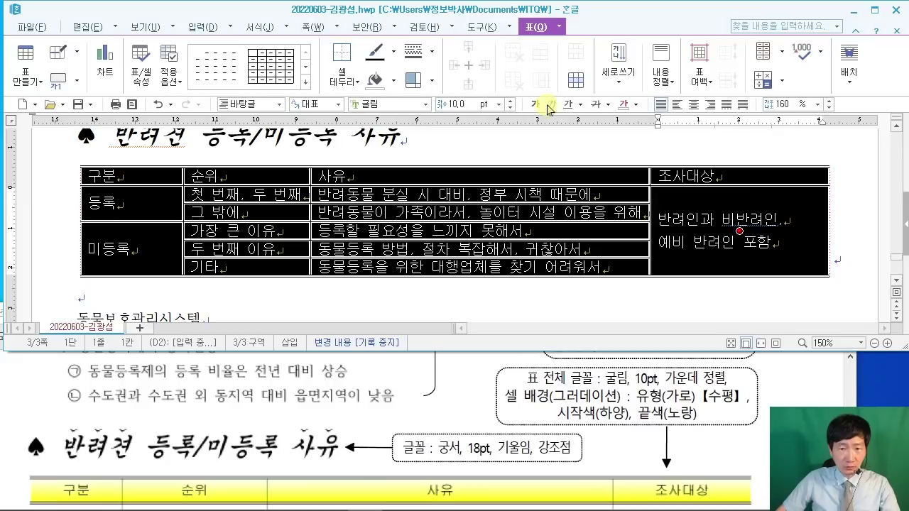
{"action": "left_click", "coordinate": [694, 105]}
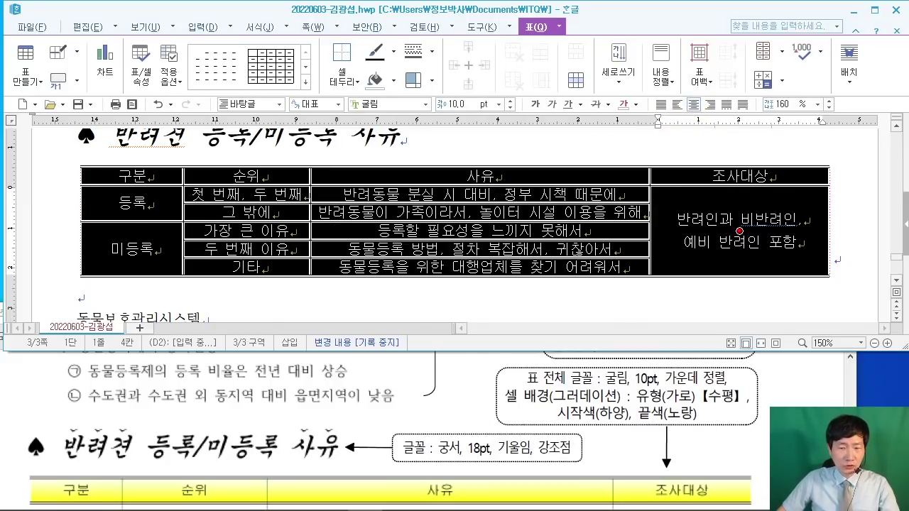
Step: Review the table specification in the exam PDF, then return to the Hangul document
{"action": "left_click", "coordinate": [292, 438]}
{"action": "scroll", "coordinate": [293, 438], "scroll_direction": "down", "scroll_amount": 3}
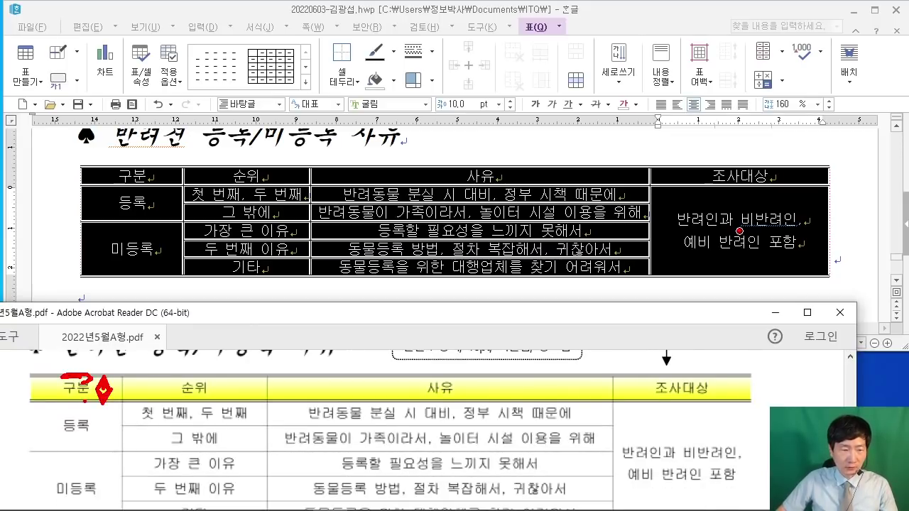
{"action": "mouse_move", "coordinate": [303, 91]}
{"action": "left_mouse_down"}
{"action": "mouse_move", "coordinate": [417, 237]}
{"action": "mouse_move", "coordinate": [568, 229]}
{"action": "left_mouse_up"}
{"action": "mouse_move", "coordinate": [373, 127]}
{"action": "left_mouse_down"}
{"action": "mouse_move", "coordinate": [350, 142]}
{"action": "mouse_move", "coordinate": [440, 153]}
{"action": "mouse_move", "coordinate": [472, 145]}
{"action": "mouse_move", "coordinate": [474, 164]}
{"action": "left_mouse_up"}
{"action": "left_click_drag", "start_coordinate": [501, 189], "coordinate": [483, 213]}
{"action": "left_click_drag", "start_coordinate": [585, 125], "coordinate": [586, 184]}
{"action": "left_click_drag", "start_coordinate": [569, 154], "coordinate": [603, 155]}
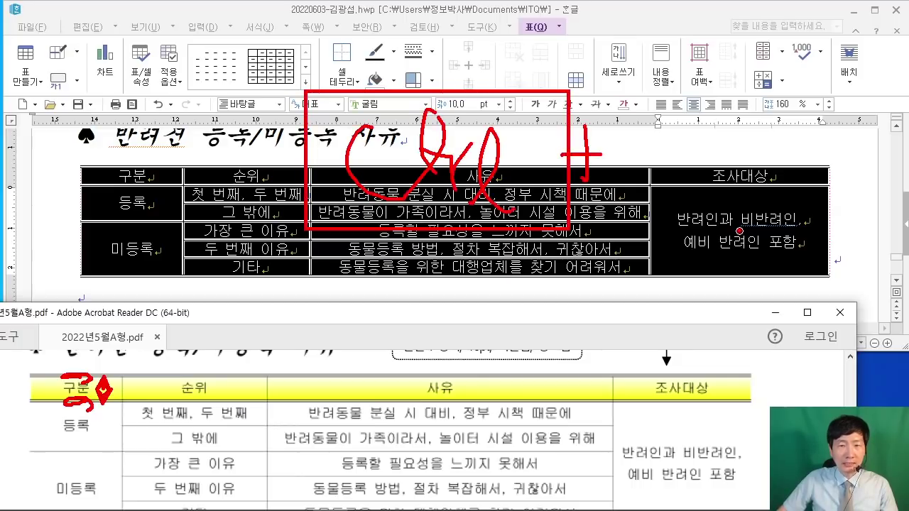
{"action": "mouse_move", "coordinate": [635, 92]}
{"action": "left_mouse_down"}
{"action": "mouse_move", "coordinate": [721, 165]}
{"action": "mouse_move", "coordinate": [751, 220]}
{"action": "left_mouse_up"}
{"action": "mouse_move", "coordinate": [682, 122]}
{"action": "left_mouse_down"}
{"action": "mouse_move", "coordinate": [681, 200]}
{"action": "mouse_move", "coordinate": [689, 186]}
{"action": "left_mouse_up"}
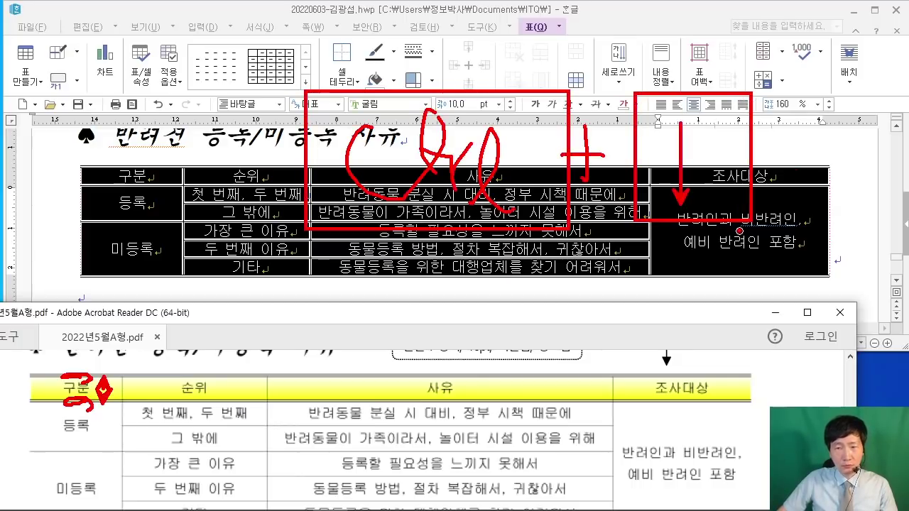
{"action": "mouse_move", "coordinate": [770, 139]}
{"action": "left_mouse_down"}
{"action": "mouse_move", "coordinate": [800, 171]}
{"action": "mouse_move", "coordinate": [784, 158]}
{"action": "mouse_move", "coordinate": [785, 192]}
{"action": "left_mouse_up"}
{"action": "mouse_move", "coordinate": [772, 158]}
{"action": "left_mouse_down"}
{"action": "mouse_move", "coordinate": [815, 154]}
{"action": "mouse_move", "coordinate": [851, 166]}
{"action": "left_mouse_up"}
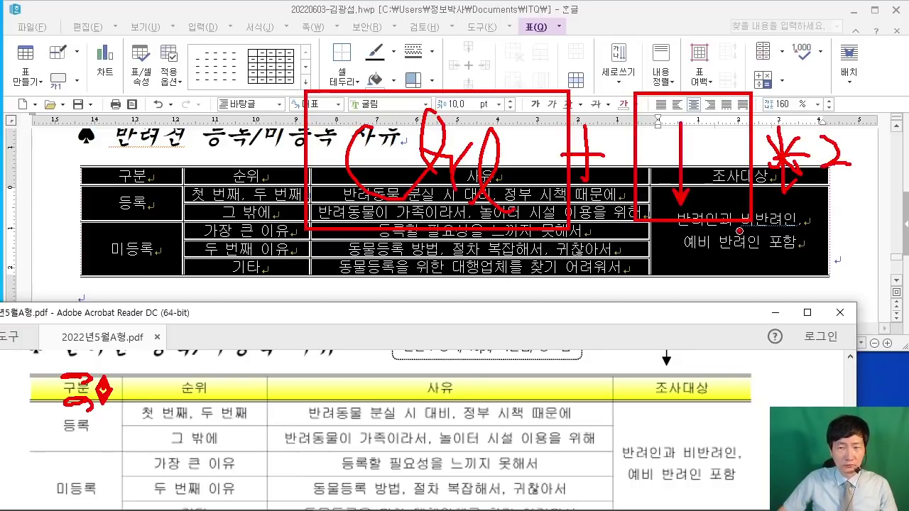
{"action": "left_click_drag", "start_coordinate": [847, 132], "coordinate": [886, 183]}
{"action": "mouse_move", "coordinate": [856, 192]}
{"action": "left_mouse_down"}
{"action": "mouse_move", "coordinate": [858, 201]}
{"action": "mouse_move", "coordinate": [898, 207]}
{"action": "left_mouse_up"}
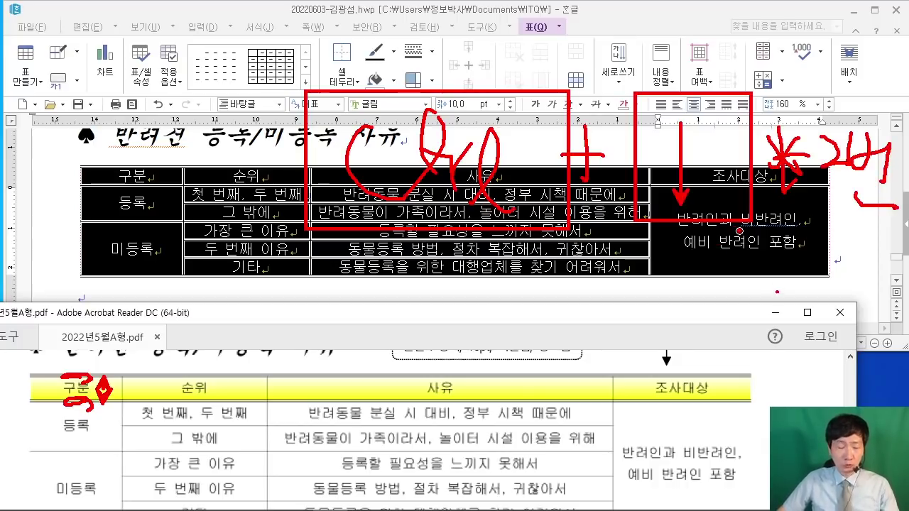
{"action": "key", "text": "Escape"}
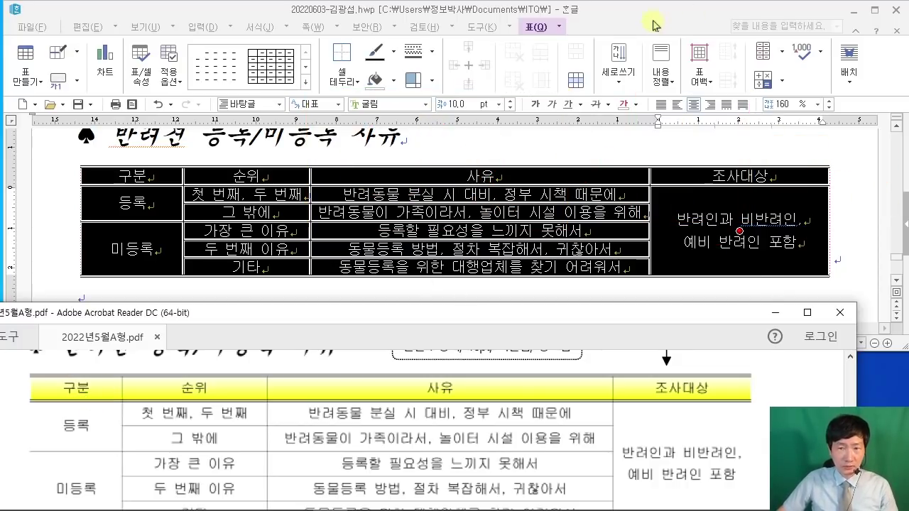
{"action": "left_click", "coordinate": [339, 224]}
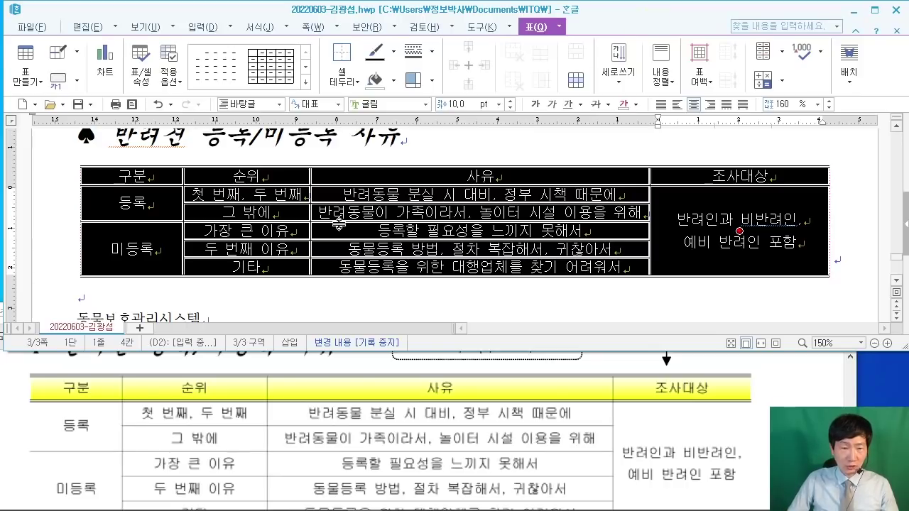
Step: Make all table rows taller and select the header row cells
{"action": "key", "text": "ctrl+Down"}
{"action": "key", "text": "ctrl+Down"}
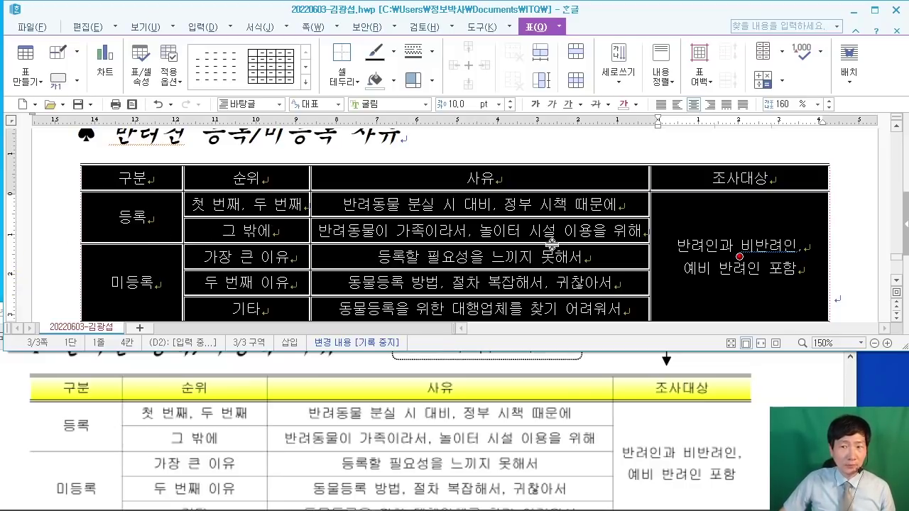
{"action": "left_click", "coordinate": [857, 240]}
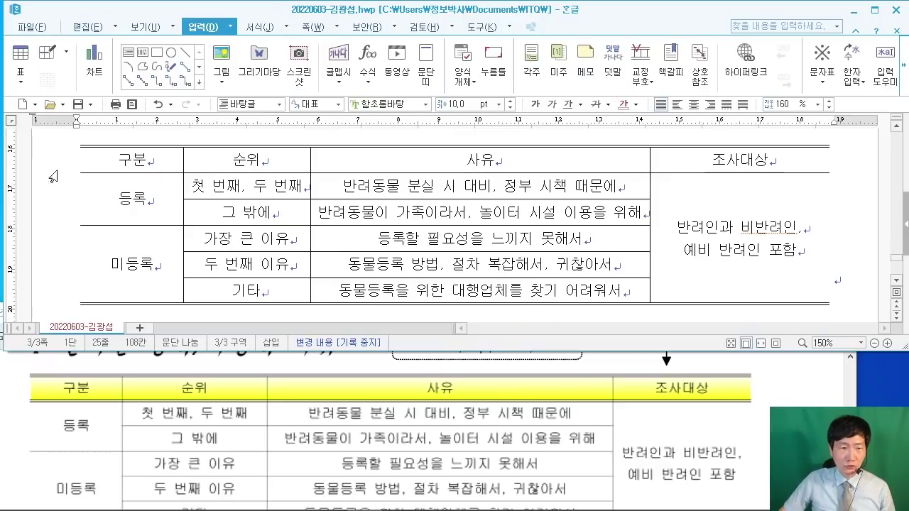
{"action": "left_click_drag", "start_coordinate": [135, 159], "coordinate": [759, 159]}
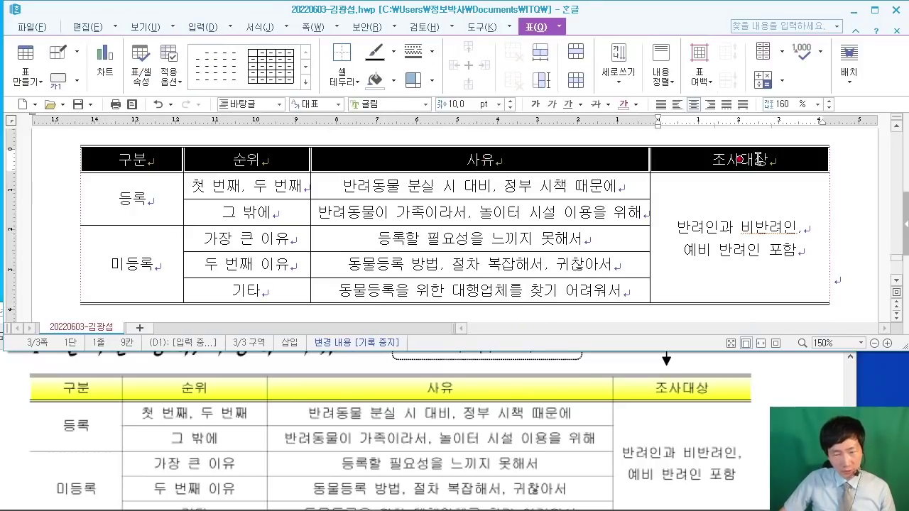
Step: After checking the PDF, open 셀 테두리/배경 for the selected header row
{"action": "left_click", "coordinate": [713, 378]}
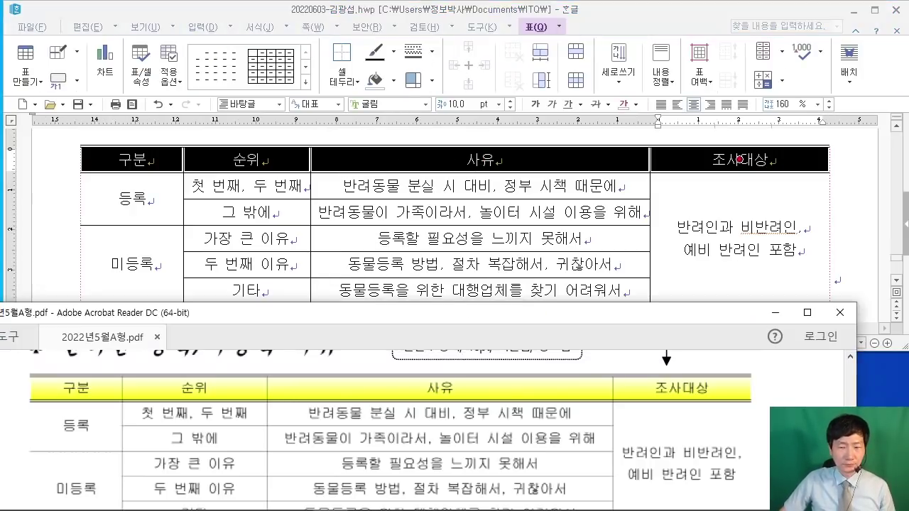
{"action": "scroll", "coordinate": [577, 398], "scroll_direction": "up", "scroll_amount": 3}
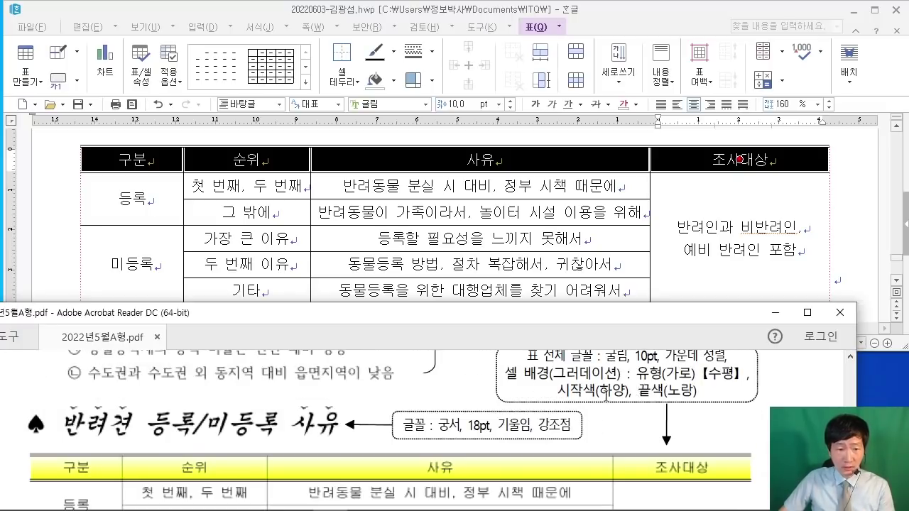
{"action": "scroll", "coordinate": [605, 395], "scroll_direction": "down", "scroll_amount": 2}
{"action": "left_click_drag", "start_coordinate": [325, 411], "coordinate": [387, 375]}
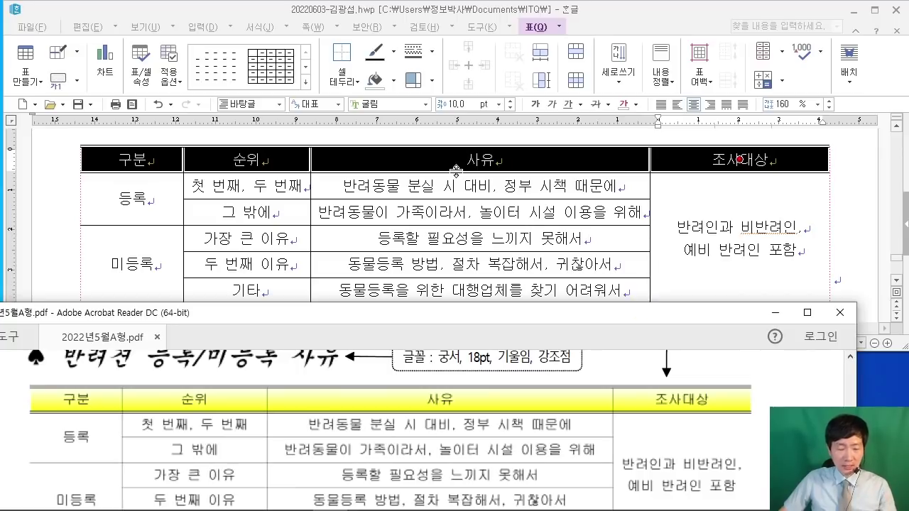
{"action": "mouse_move", "coordinate": [399, 10]}
{"action": "left_mouse_down"}
{"action": "mouse_move", "coordinate": [481, 95]}
{"action": "mouse_move", "coordinate": [525, 99]}
{"action": "left_mouse_up"}
{"action": "mouse_move", "coordinate": [453, 23]}
{"action": "left_mouse_down"}
{"action": "mouse_move", "coordinate": [440, 63]}
{"action": "mouse_move", "coordinate": [521, 69]}
{"action": "left_mouse_up"}
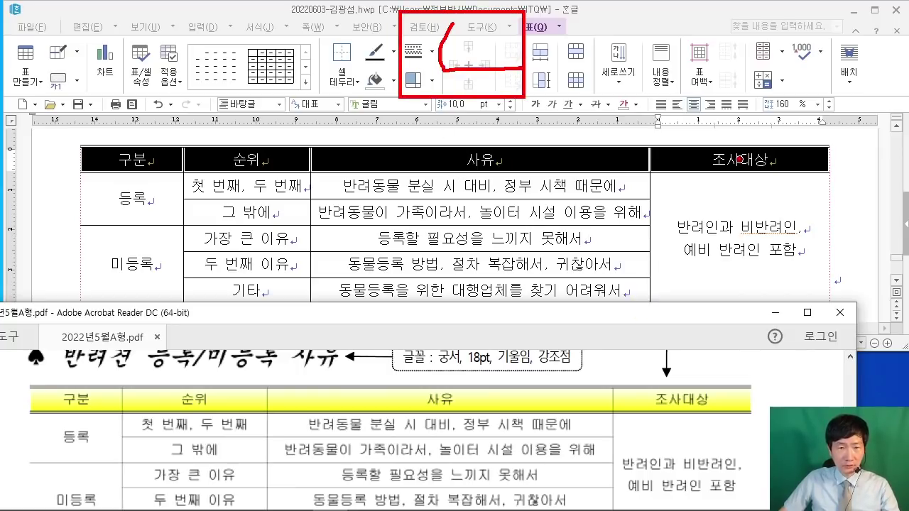
{"action": "key", "text": "Escape"}
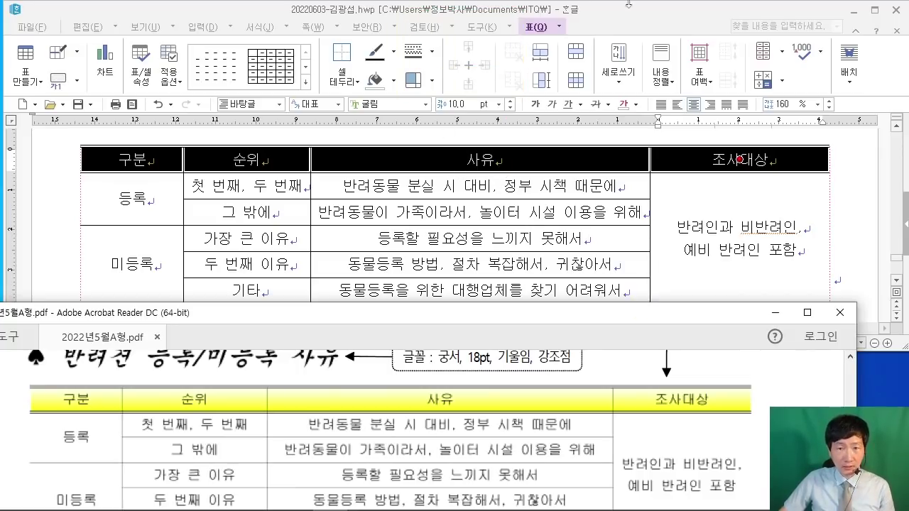
{"action": "left_click", "coordinate": [651, 13]}
{"action": "key", "text": "l"}
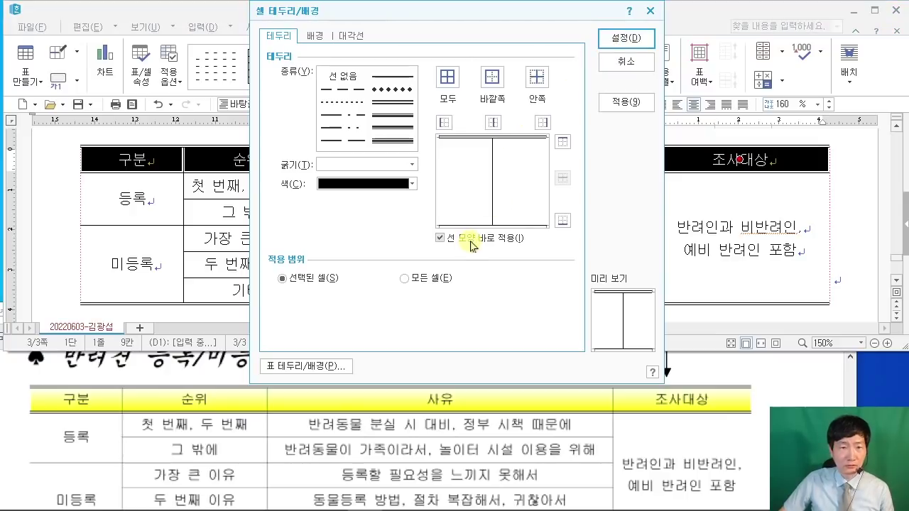
Step: Give the header row a 0.5 mm double-line bottom border, checking the PDF's background spec
{"action": "left_click", "coordinate": [393, 106]}
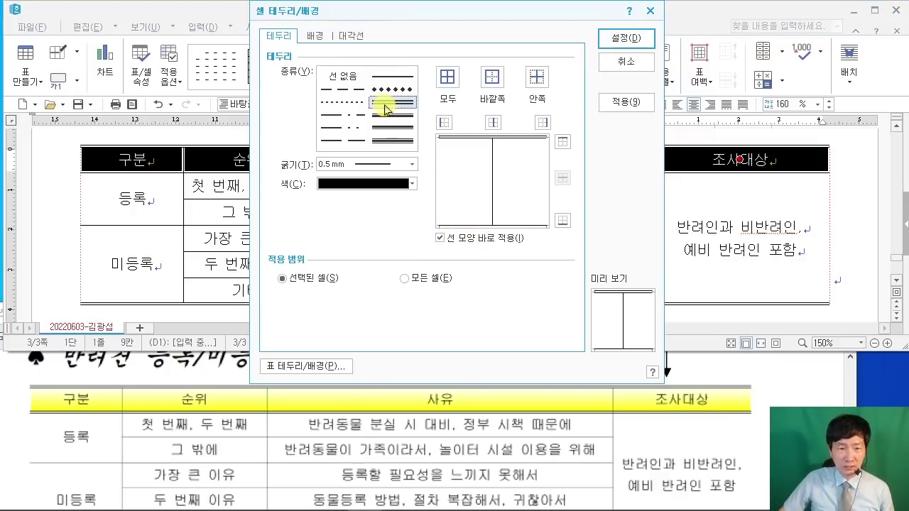
{"action": "left_click", "coordinate": [562, 222]}
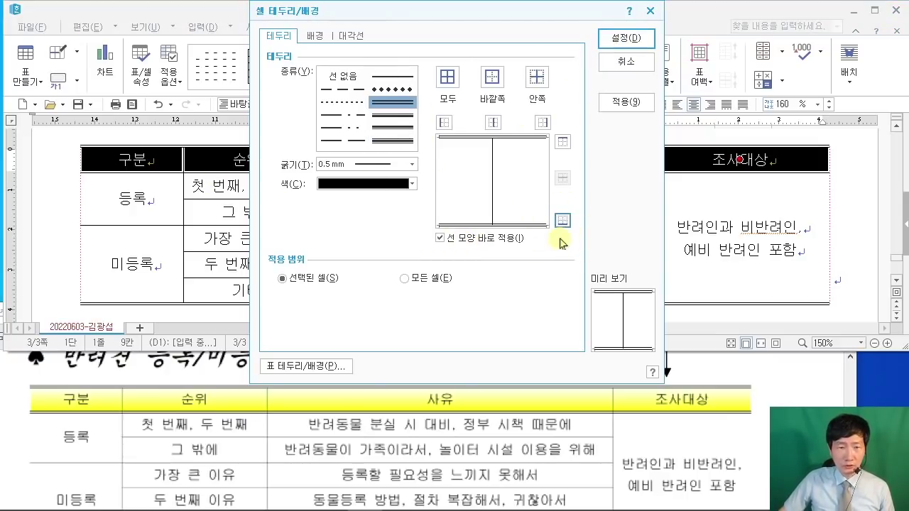
{"action": "left_click", "coordinate": [316, 41]}
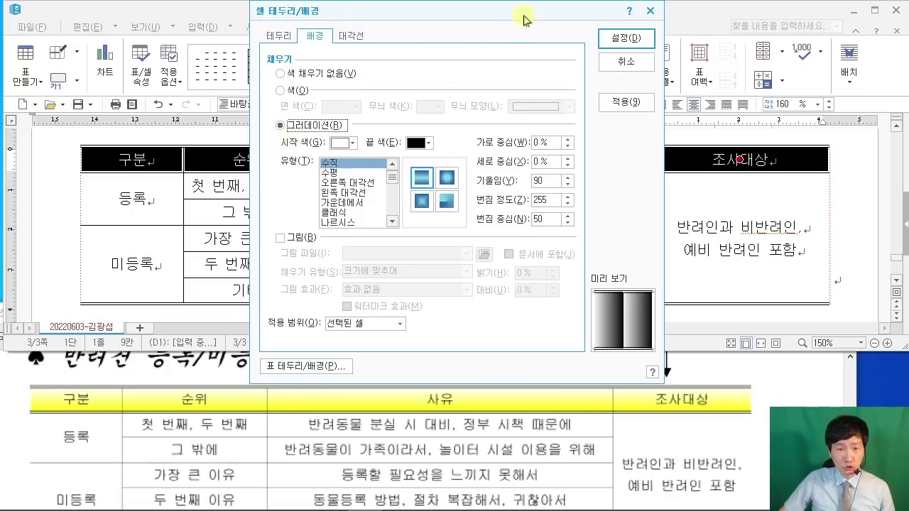
{"action": "left_click_drag", "start_coordinate": [524, 16], "coordinate": [386, 37]}
{"action": "left_click", "coordinate": [646, 419]}
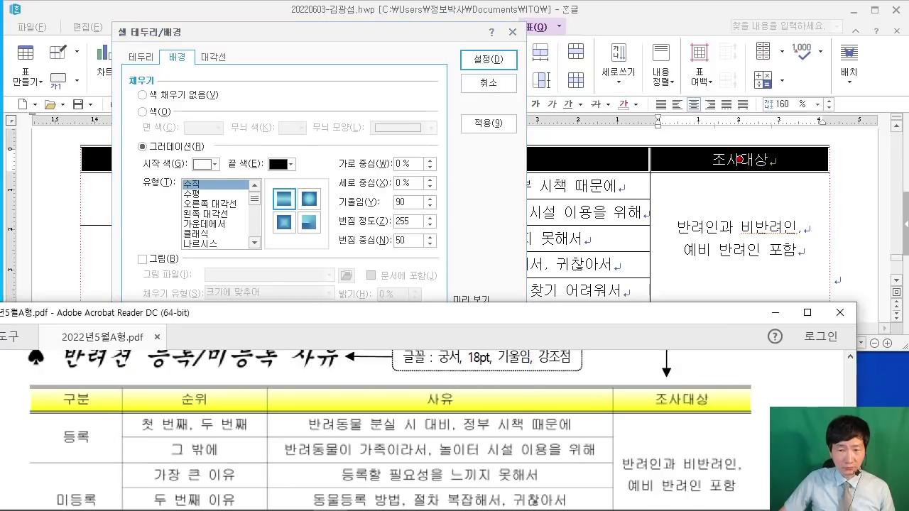
{"action": "scroll", "coordinate": [646, 419], "scroll_direction": "up", "scroll_amount": 3}
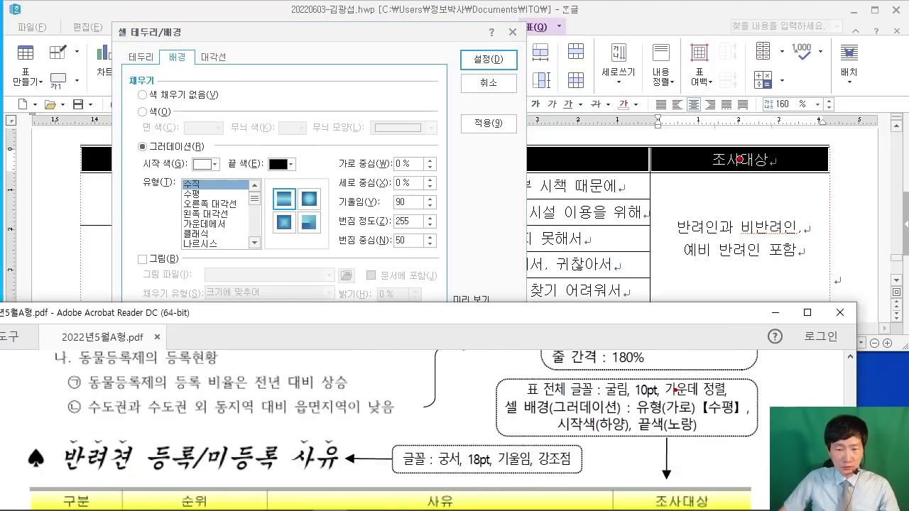
{"action": "left_click_drag", "start_coordinate": [683, 335], "coordinate": [674, 391]}
{"action": "mouse_move", "coordinate": [637, 289]}
{"action": "left_mouse_down"}
{"action": "mouse_move", "coordinate": [675, 305]}
{"action": "mouse_move", "coordinate": [699, 294]}
{"action": "left_mouse_up"}
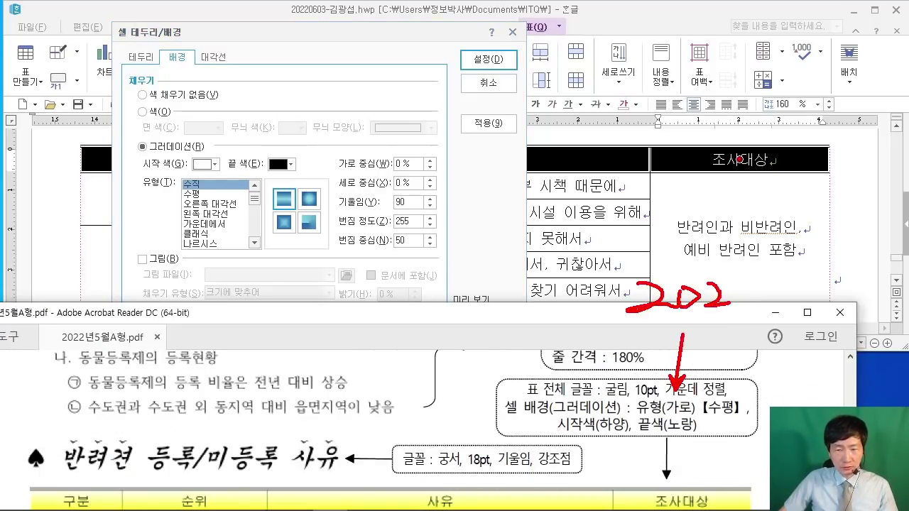
{"action": "left_click_drag", "start_coordinate": [749, 281], "coordinate": [759, 278]}
{"action": "left_click_drag", "start_coordinate": [800, 339], "coordinate": [735, 393]}
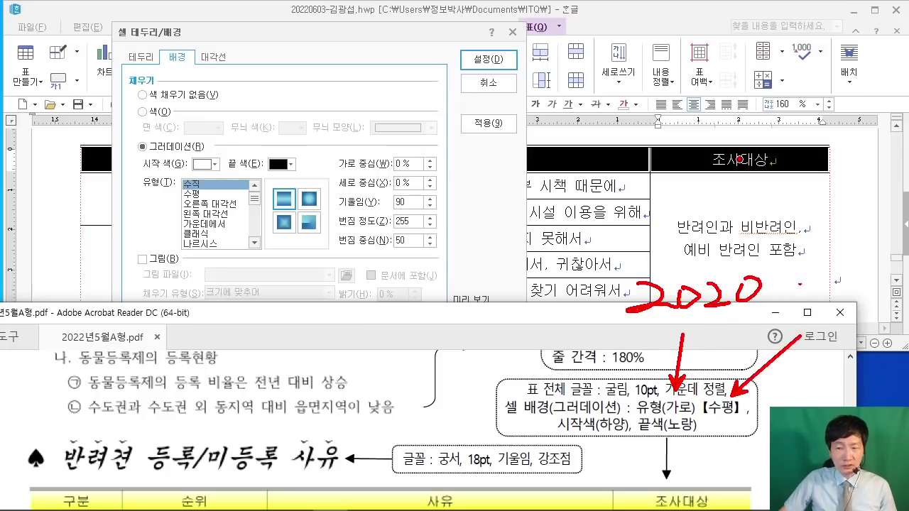
{"action": "mouse_move", "coordinate": [790, 279]}
{"action": "left_mouse_down"}
{"action": "mouse_move", "coordinate": [823, 292]}
{"action": "mouse_move", "coordinate": [839, 272]}
{"action": "left_mouse_up"}
{"action": "mouse_move", "coordinate": [846, 280]}
{"action": "left_mouse_down"}
{"action": "mouse_move", "coordinate": [864, 273]}
{"action": "mouse_move", "coordinate": [867, 291]}
{"action": "left_mouse_up"}
{"action": "left_click_drag", "start_coordinate": [882, 282], "coordinate": [881, 282]}
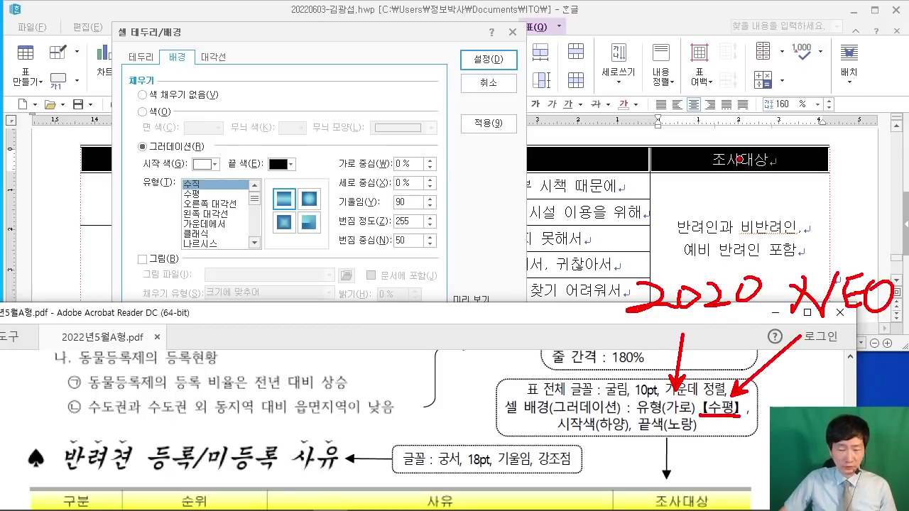
{"action": "left_click_drag", "start_coordinate": [172, 184], "coordinate": [233, 202]}
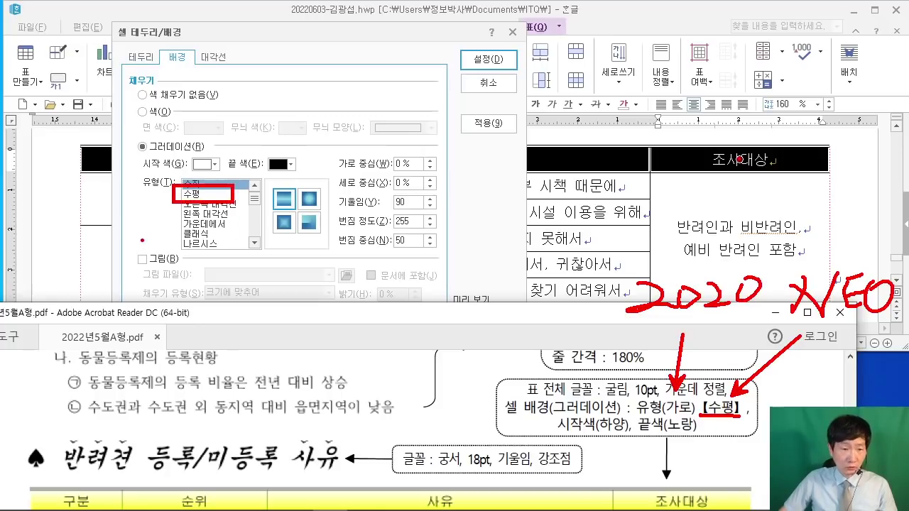
{"action": "key", "text": "Escape"}
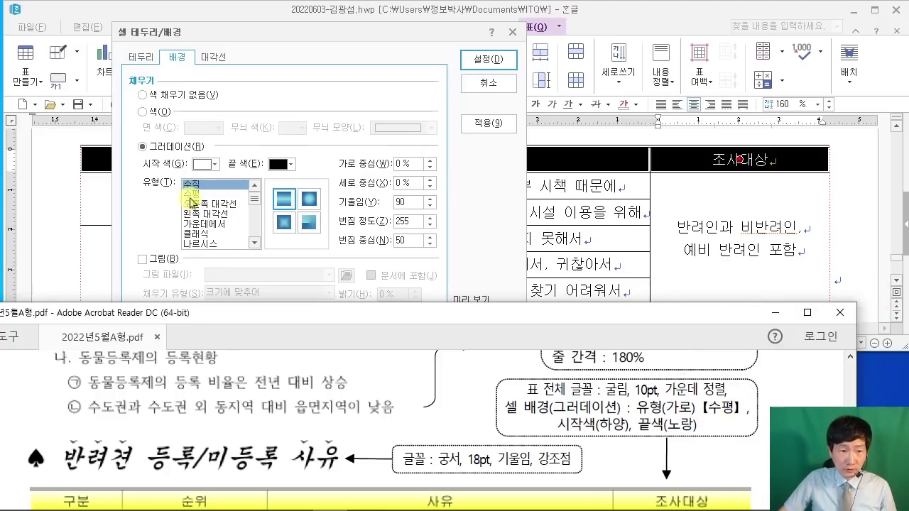
Step: Fill the header cells with a horizontal gradient ending in yellow
{"action": "left_click", "coordinate": [196, 195]}
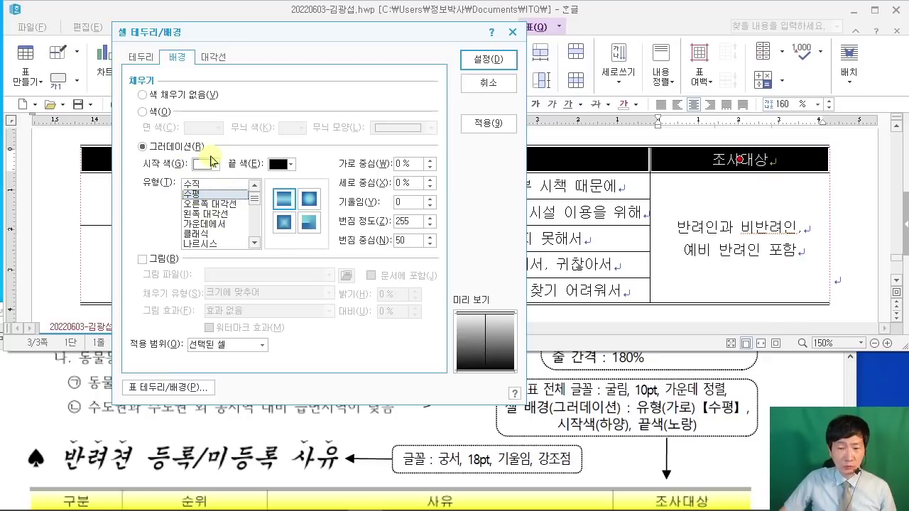
{"action": "left_click", "coordinate": [290, 164]}
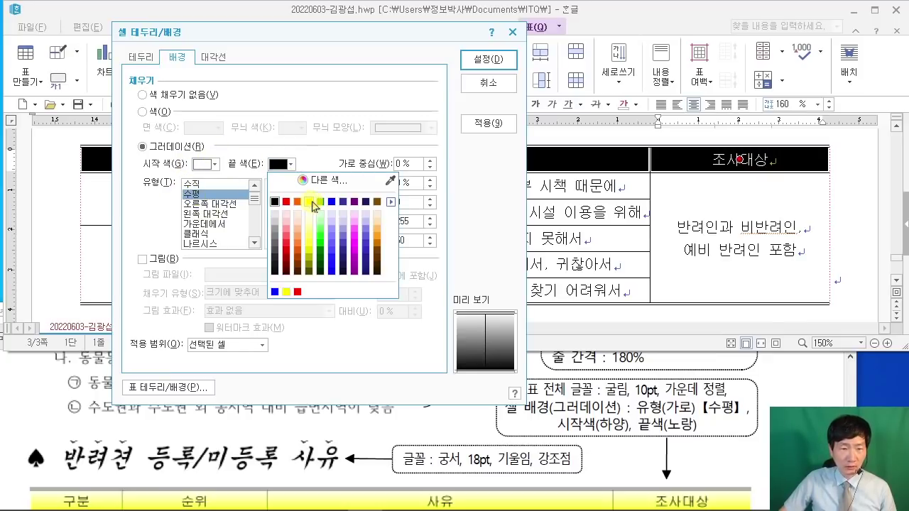
{"action": "left_click", "coordinate": [308, 202]}
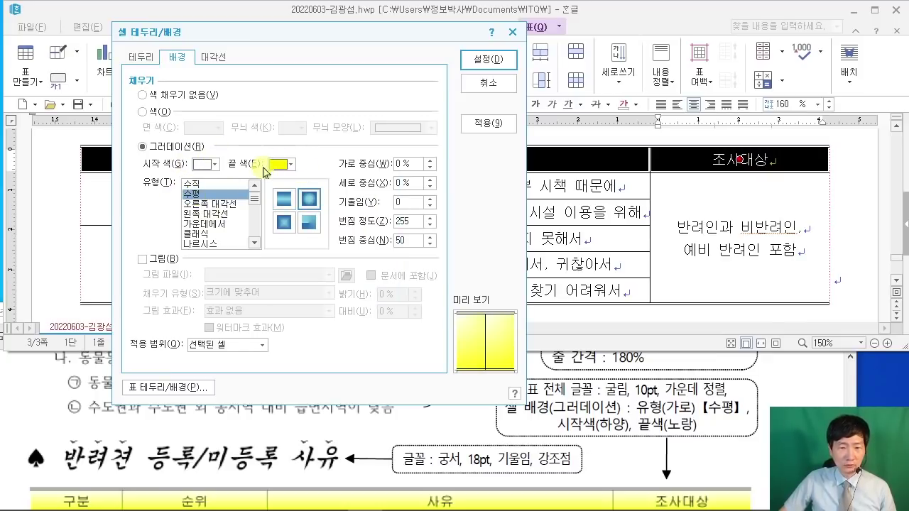
{"action": "left_click", "coordinate": [510, 64]}
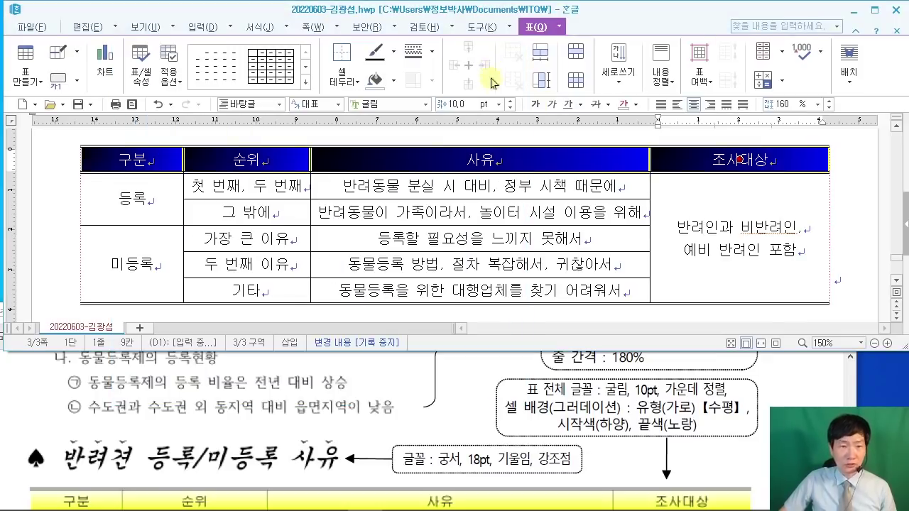
{"action": "left_click", "coordinate": [852, 245]}
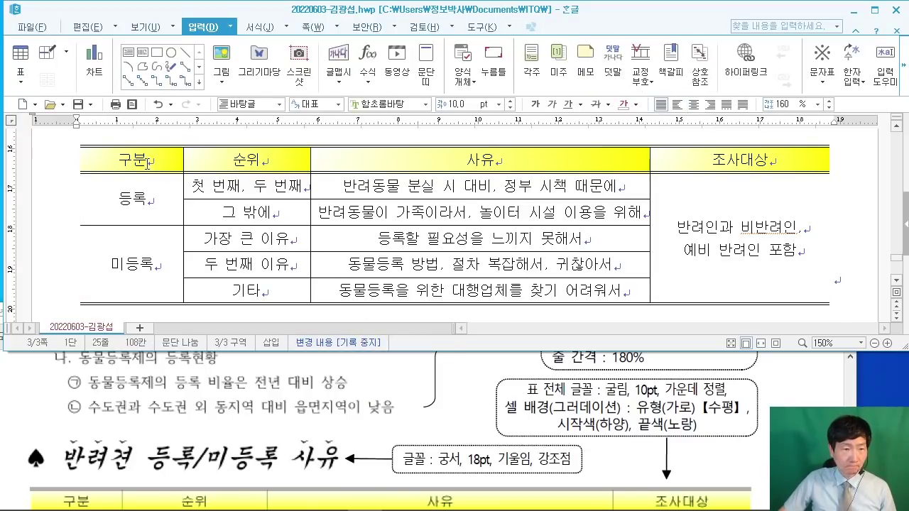
Step: Reselect the header row and reapply the horizontal gradient background
{"action": "left_click_drag", "start_coordinate": [147, 163], "coordinate": [738, 159]}
{"action": "key", "text": "l"}
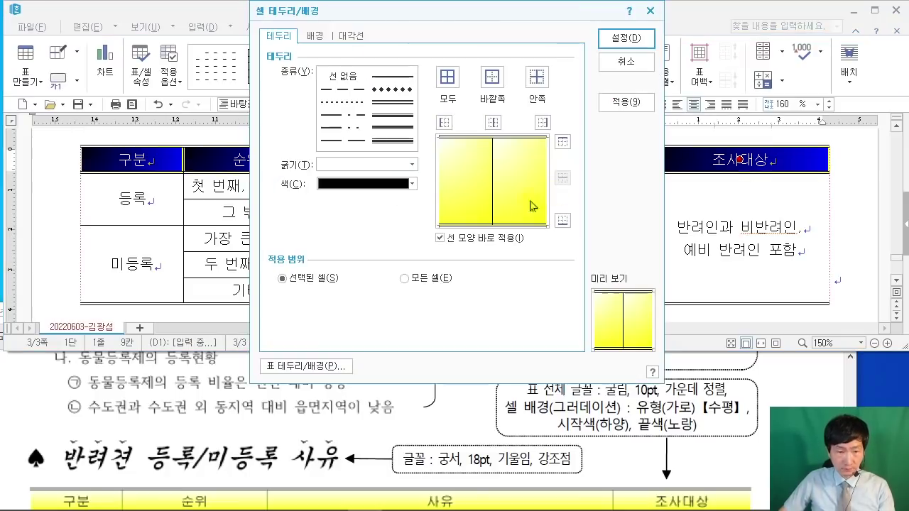
{"action": "left_click", "coordinate": [314, 36]}
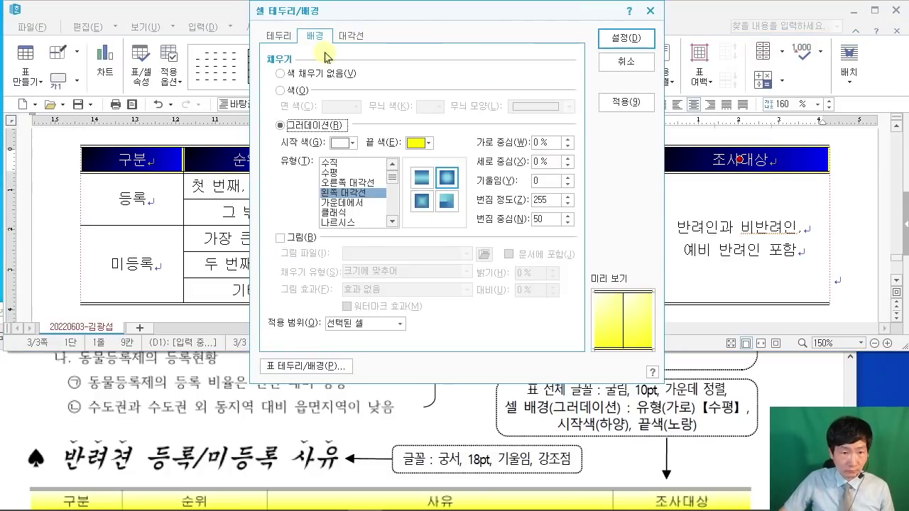
{"action": "left_click", "coordinate": [335, 173]}
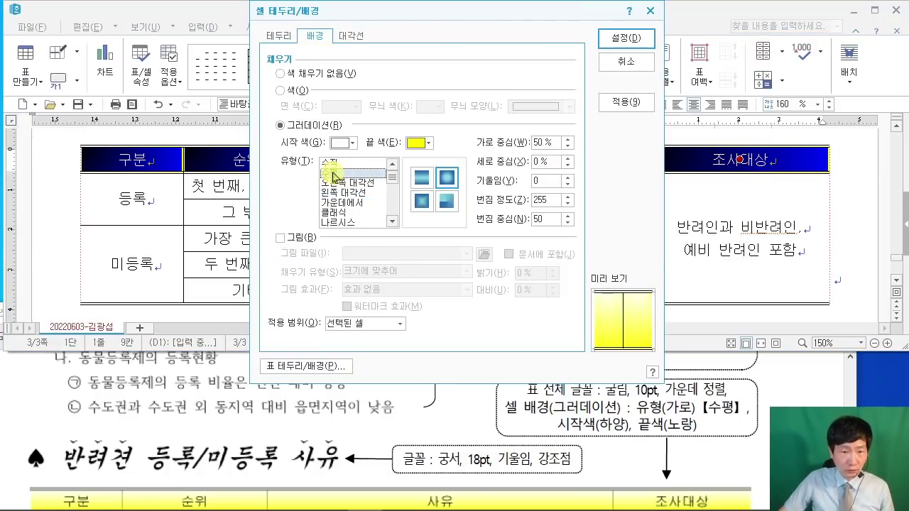
{"action": "left_click", "coordinate": [618, 39]}
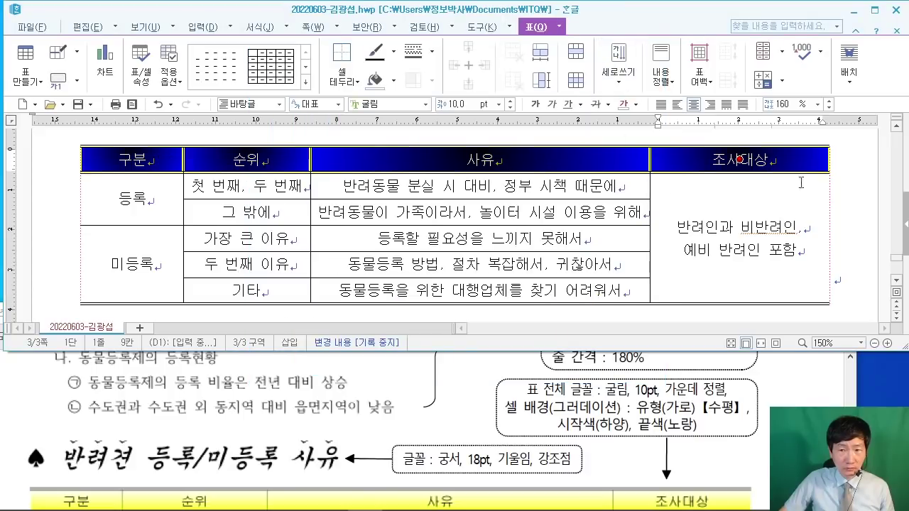
{"action": "left_click", "coordinate": [849, 190]}
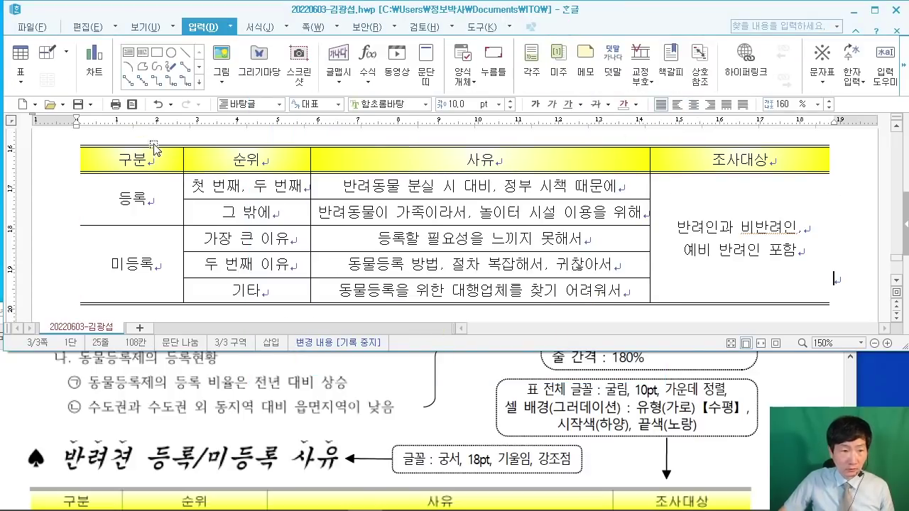
Step: Reselect the header row once more and confirm the horizontal gradient is kept
{"action": "left_click_drag", "start_coordinate": [252, 155], "coordinate": [739, 159]}
{"action": "key", "text": "l"}
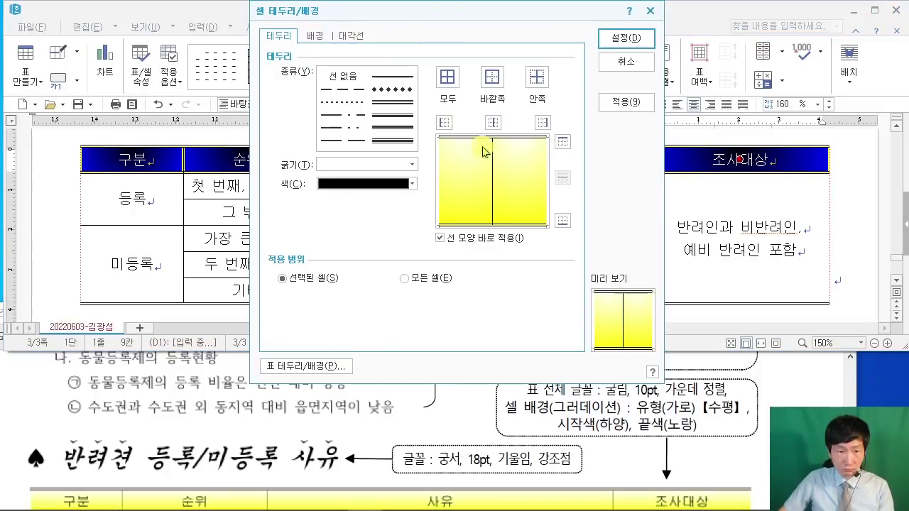
{"action": "left_click", "coordinate": [320, 39]}
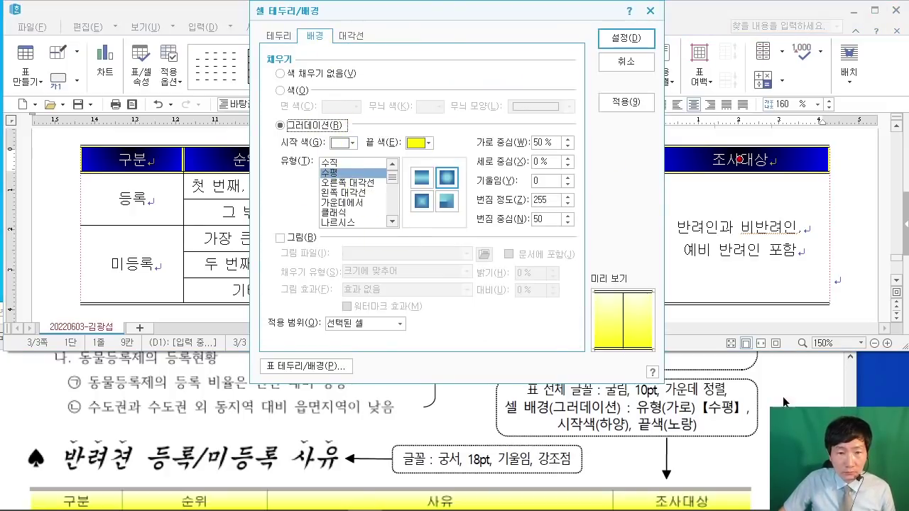
{"action": "left_click", "coordinate": [352, 174]}
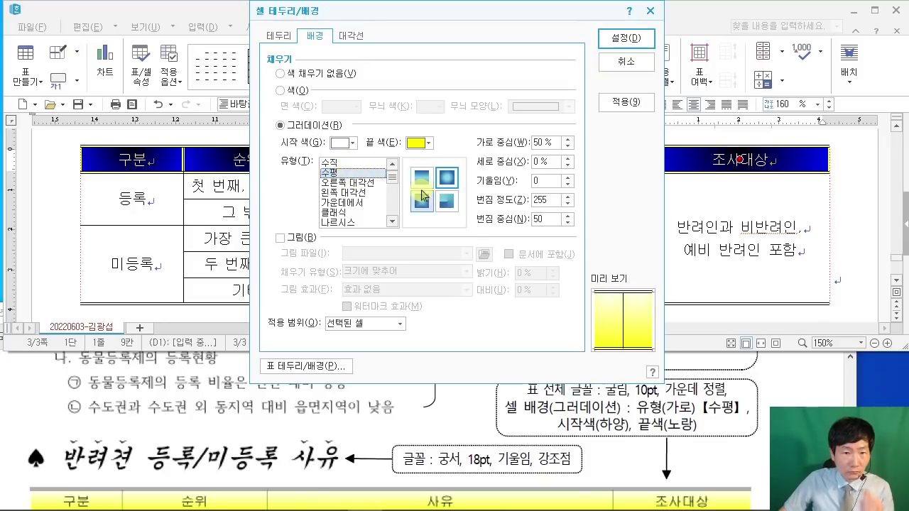
{"action": "left_click", "coordinate": [355, 176]}
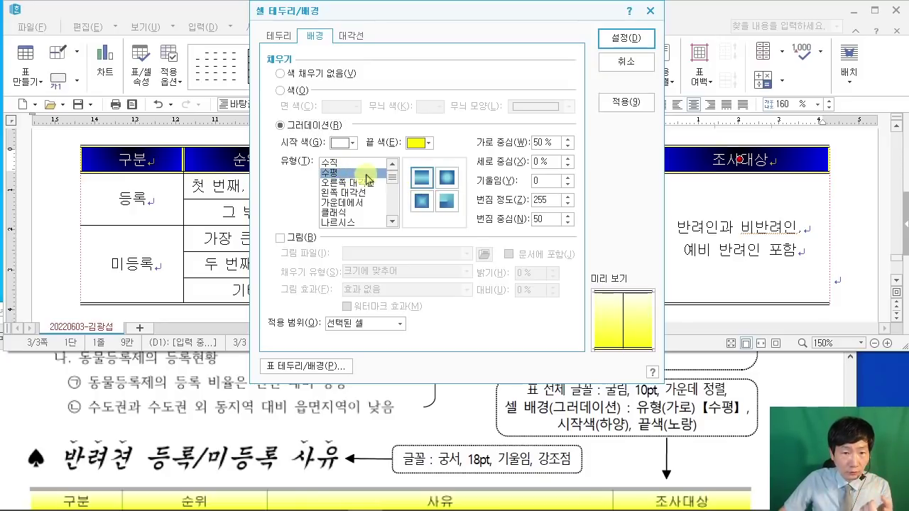
{"action": "left_click", "coordinate": [624, 39]}
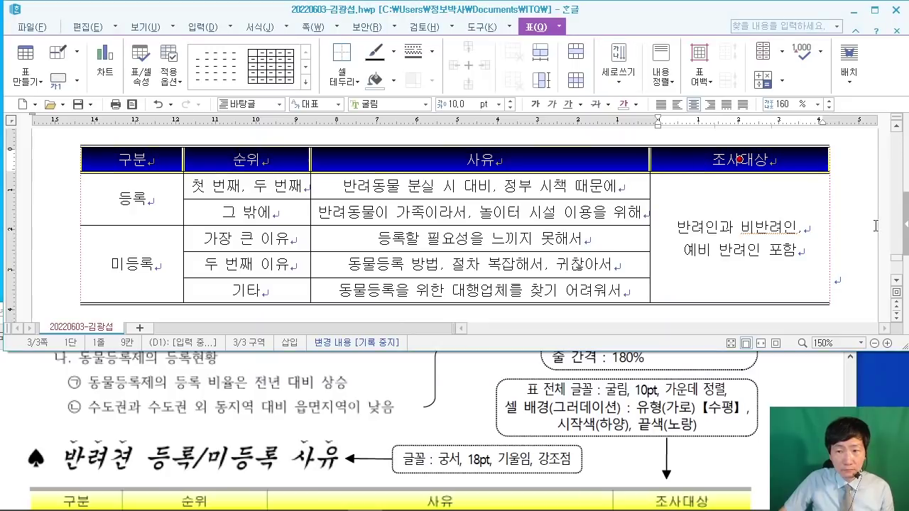
{"action": "left_click", "coordinate": [876, 218]}
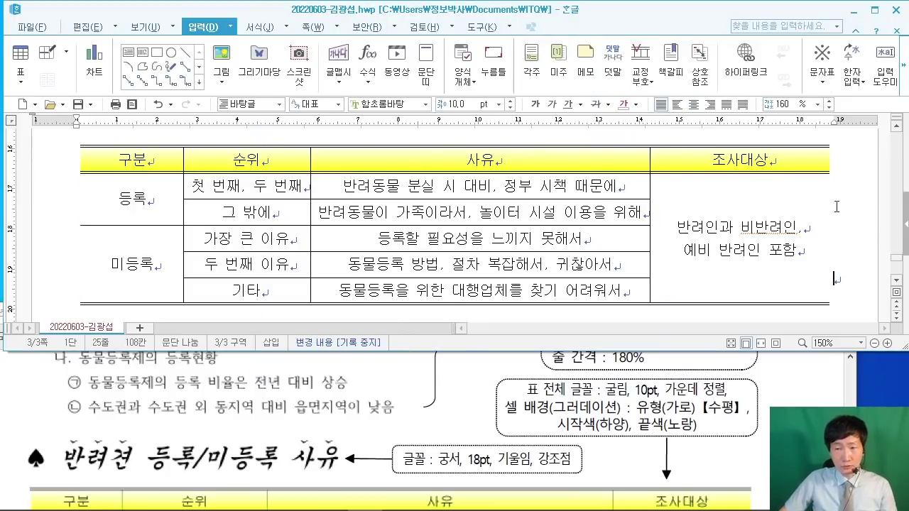
Step: Narrow the 구분 column slightly and widen the 순위 column
{"action": "left_click", "coordinate": [791, 404]}
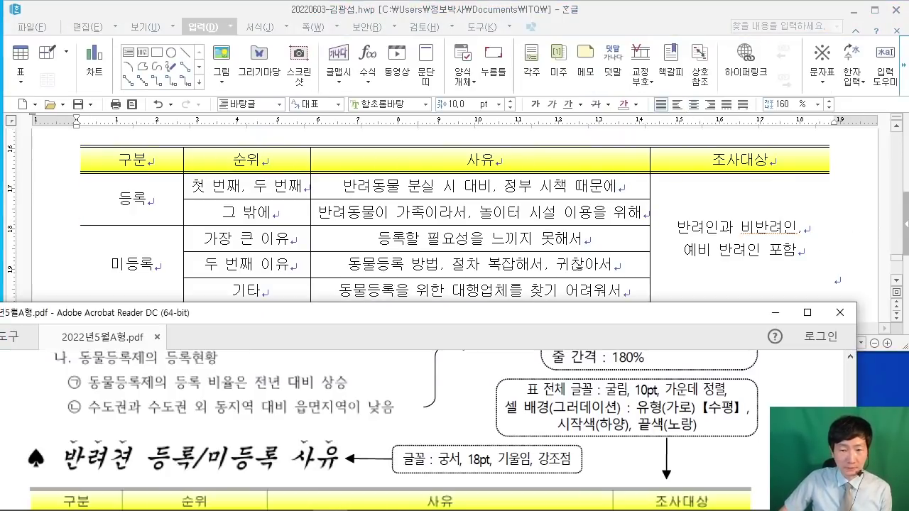
{"action": "scroll", "coordinate": [791, 405], "scroll_direction": "down", "scroll_amount": 2}
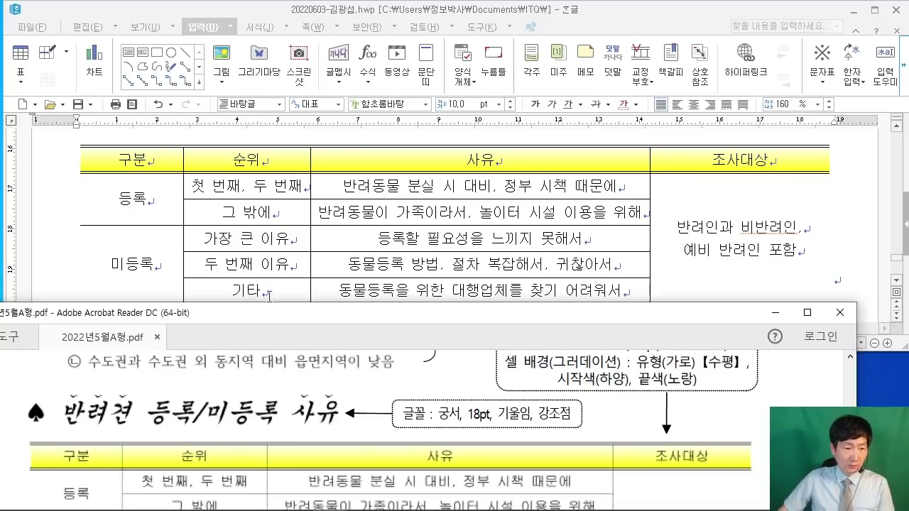
{"action": "scroll", "coordinate": [189, 222], "scroll_direction": "up", "scroll_amount": 2}
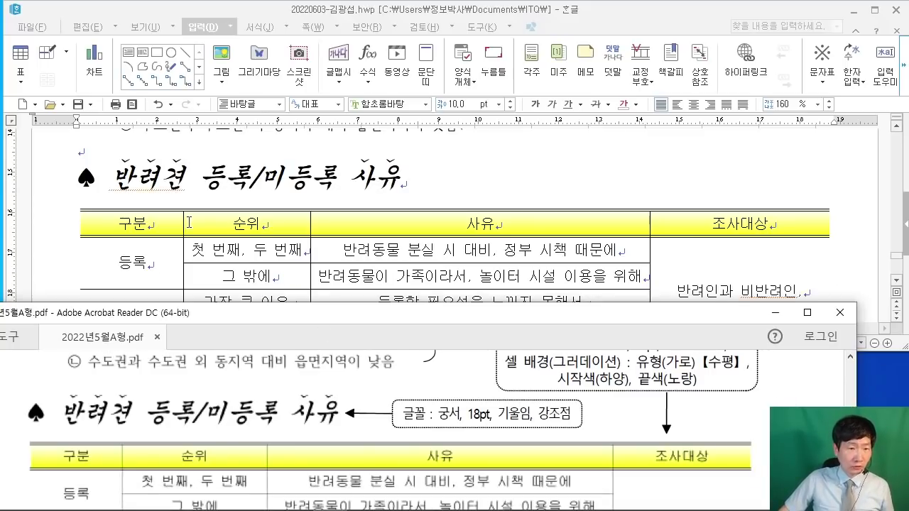
{"action": "left_click", "coordinate": [183, 260]}
{"action": "left_click_drag", "start_coordinate": [183, 260], "coordinate": [176, 260]}
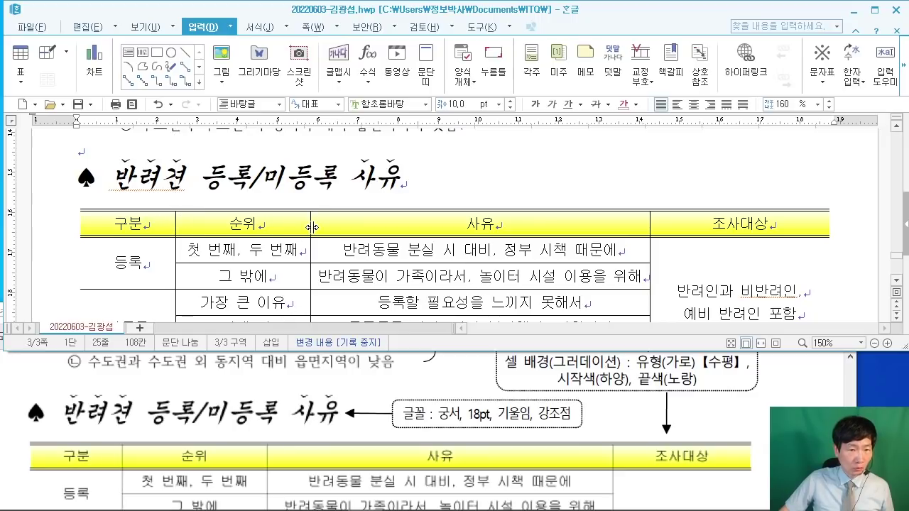
{"action": "left_click_drag", "start_coordinate": [312, 227], "coordinate": [328, 227]}
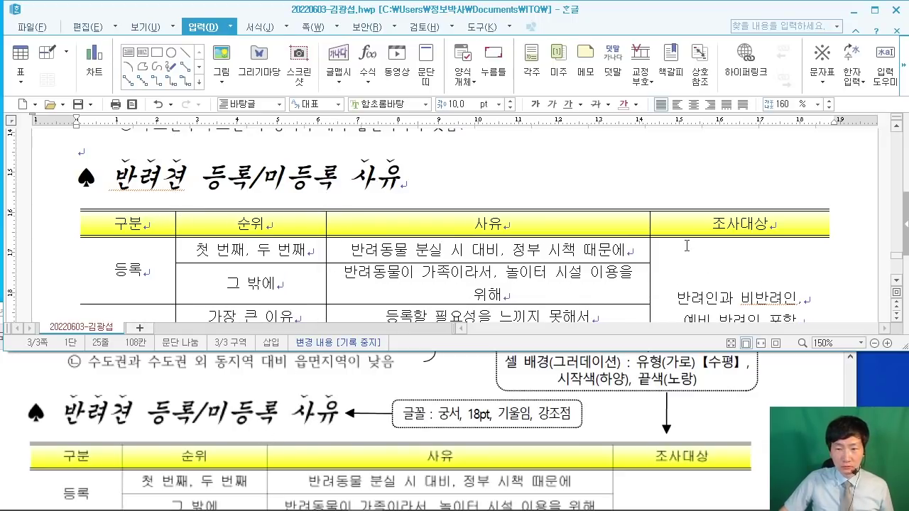
Step: Widen the 사유 column so each reason fits on a single line
{"action": "scroll", "coordinate": [715, 256], "scroll_direction": "down", "scroll_amount": 3}
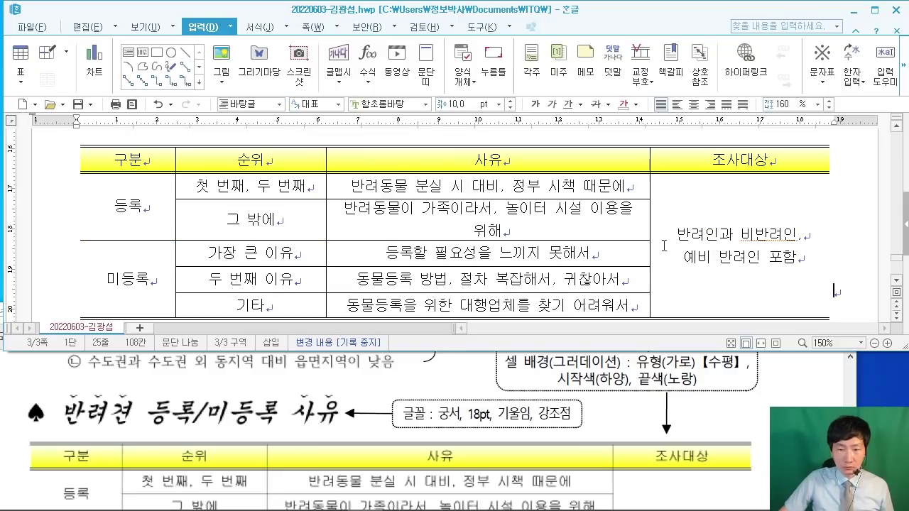
{"action": "left_click", "coordinate": [651, 226]}
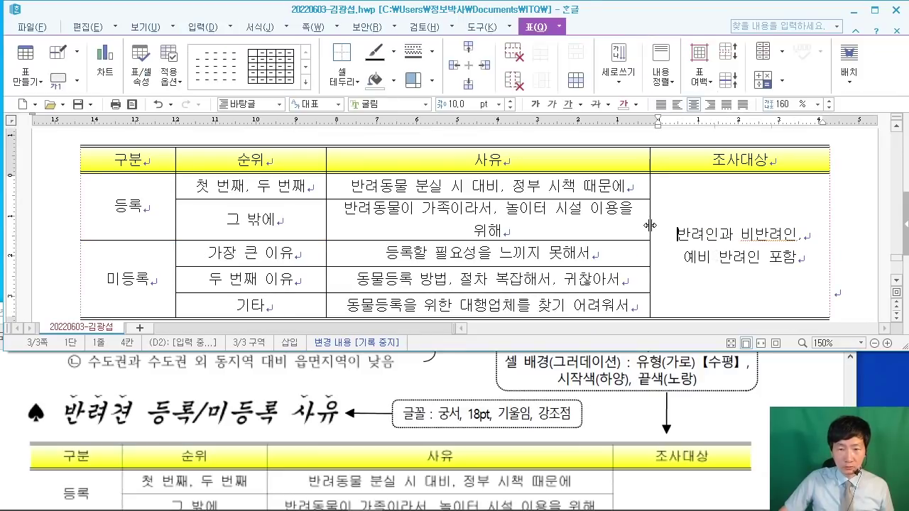
{"action": "left_click_drag", "start_coordinate": [671, 226], "coordinate": [675, 226]}
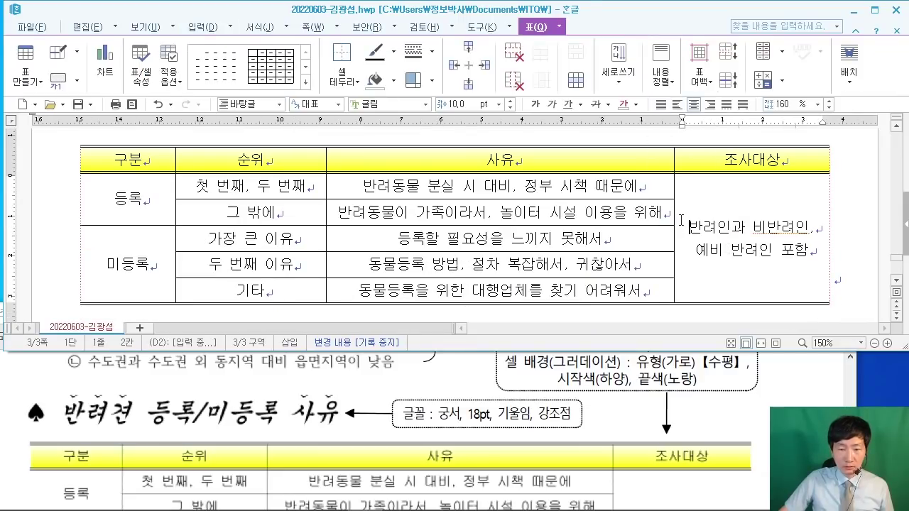
{"action": "scroll", "coordinate": [672, 245], "scroll_direction": "down", "scroll_amount": 3}
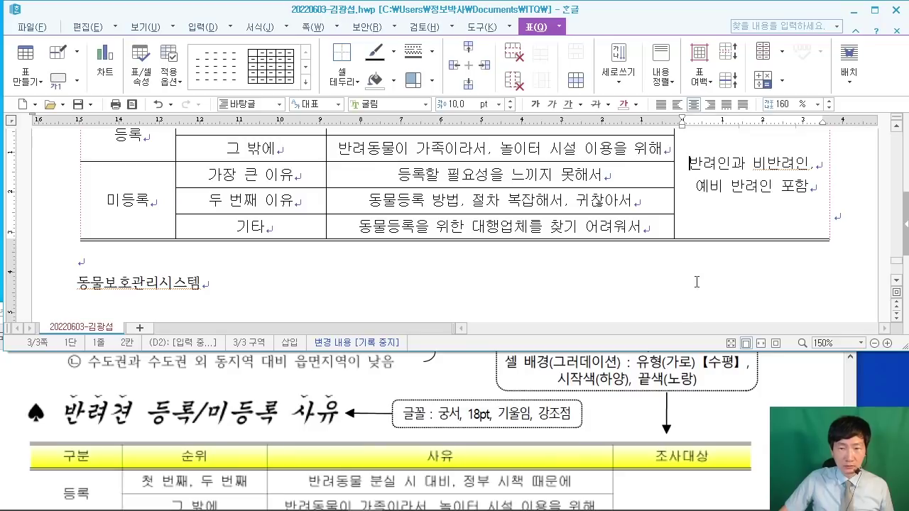
{"action": "scroll", "coordinate": [696, 282], "scroll_direction": "up", "scroll_amount": 3}
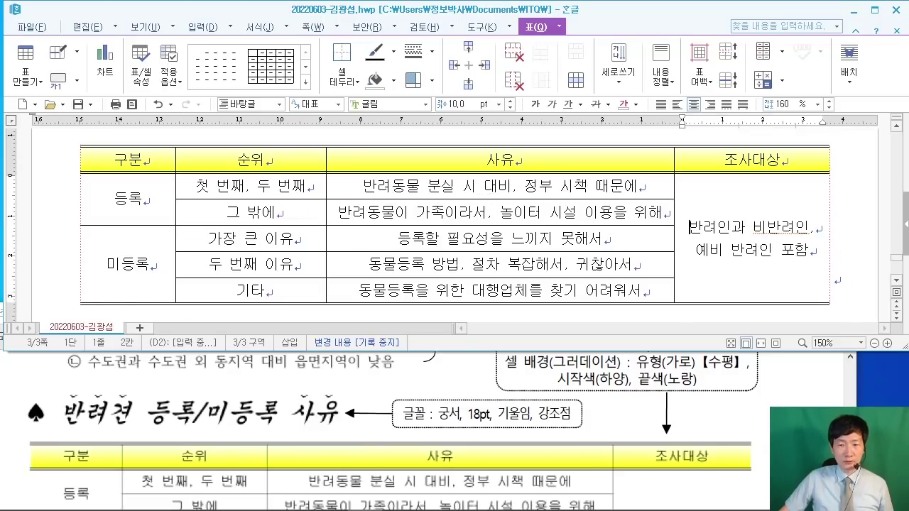
{"action": "left_click", "coordinate": [803, 405]}
{"action": "scroll", "coordinate": [802, 404], "scroll_direction": "down", "scroll_amount": 10}
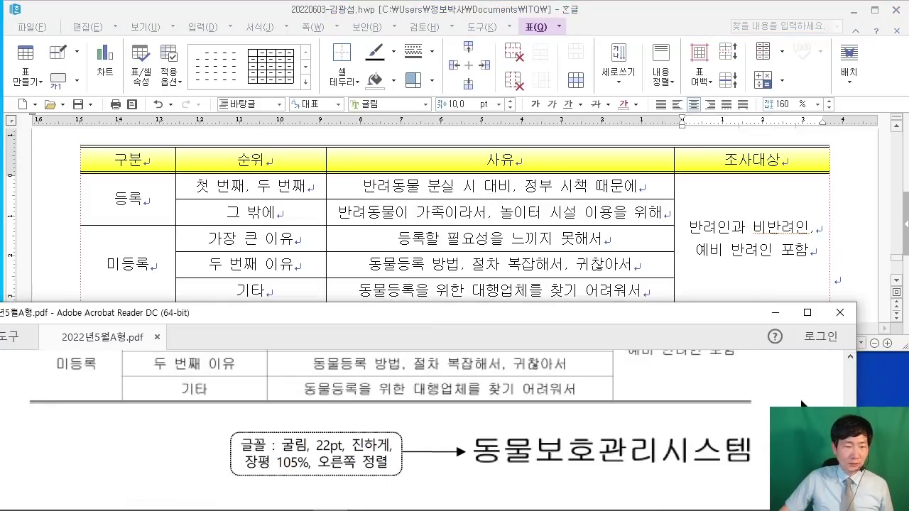
Step: Select the 동물보호관리시스템 line and make it 굴림 22 pt, bold, right-aligned
{"action": "scroll", "coordinate": [257, 245], "scroll_direction": "down", "scroll_amount": 6}
{"action": "left_click", "coordinate": [226, 224]}
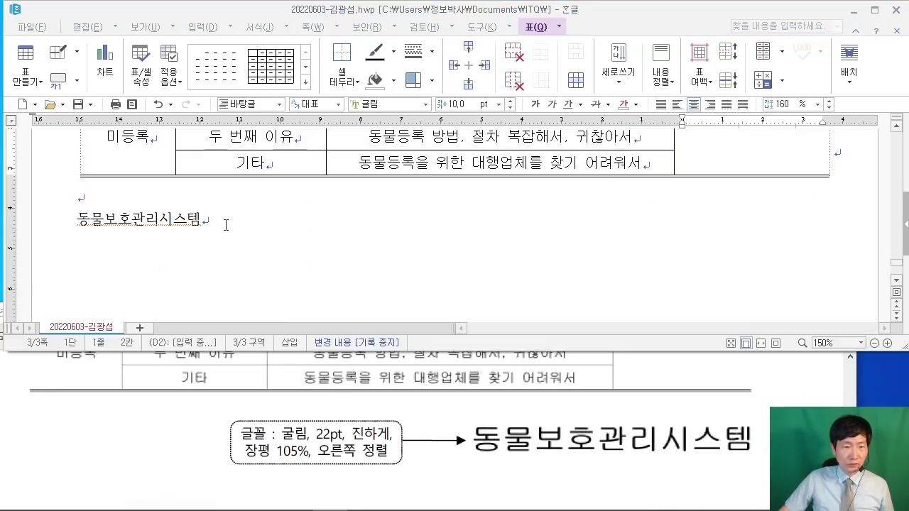
{"action": "left_click_drag", "start_coordinate": [225, 224], "coordinate": [80, 213]}
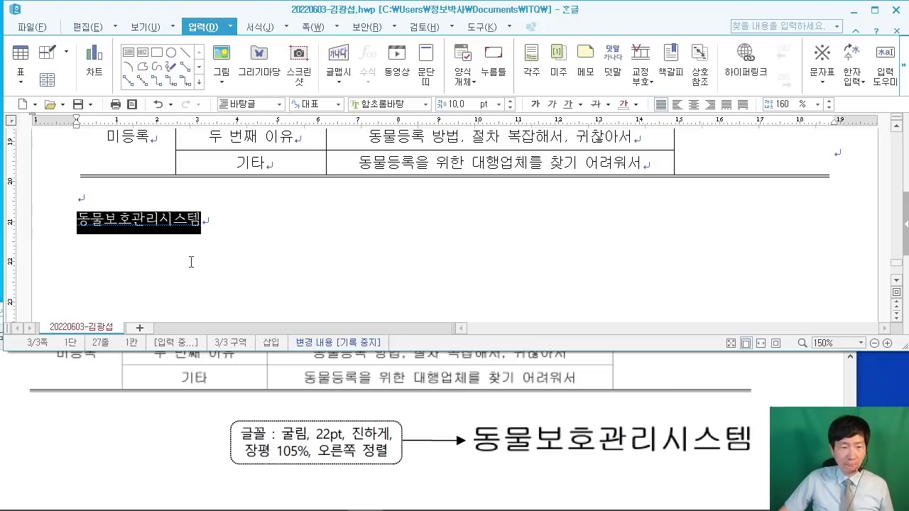
{"action": "left_click", "coordinate": [376, 104]}
{"action": "type", "text": "굴"}
{"action": "key", "text": "Return"}
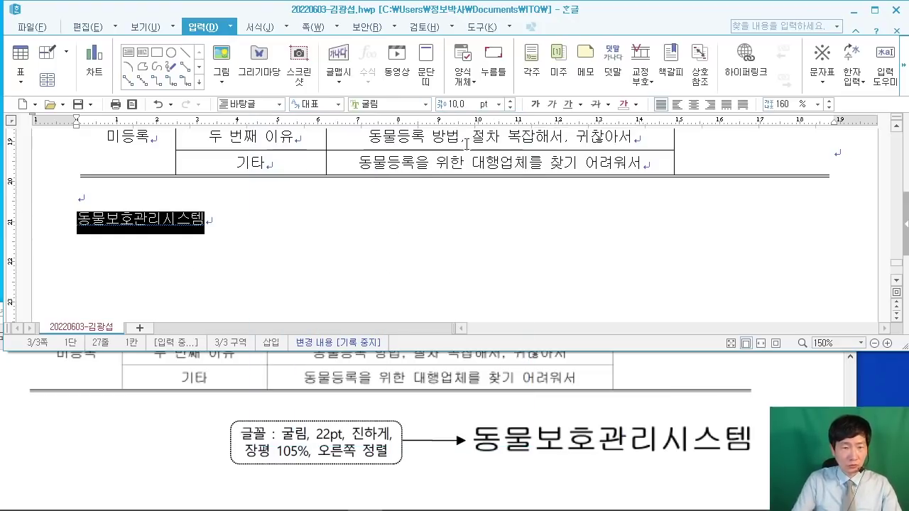
{"action": "left_click", "coordinate": [458, 104]}
{"action": "type", "text": "22"}
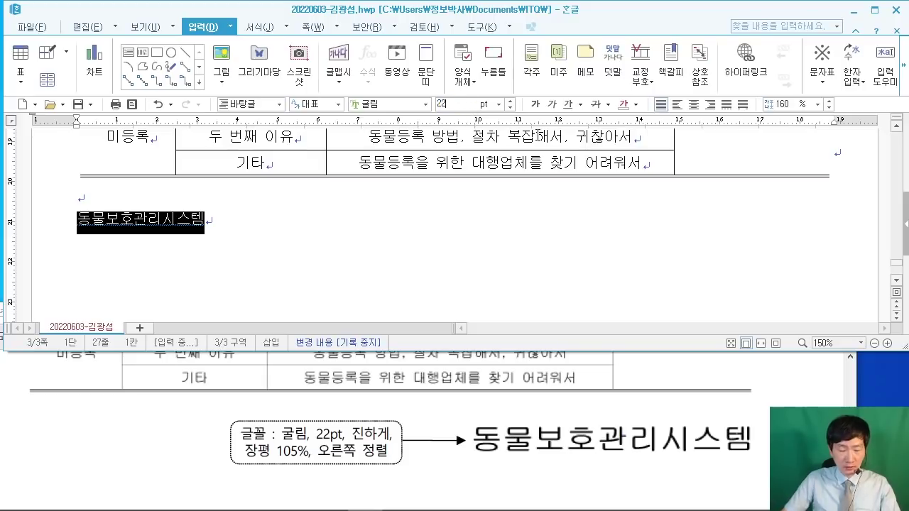
{"action": "key", "text": "Return"}
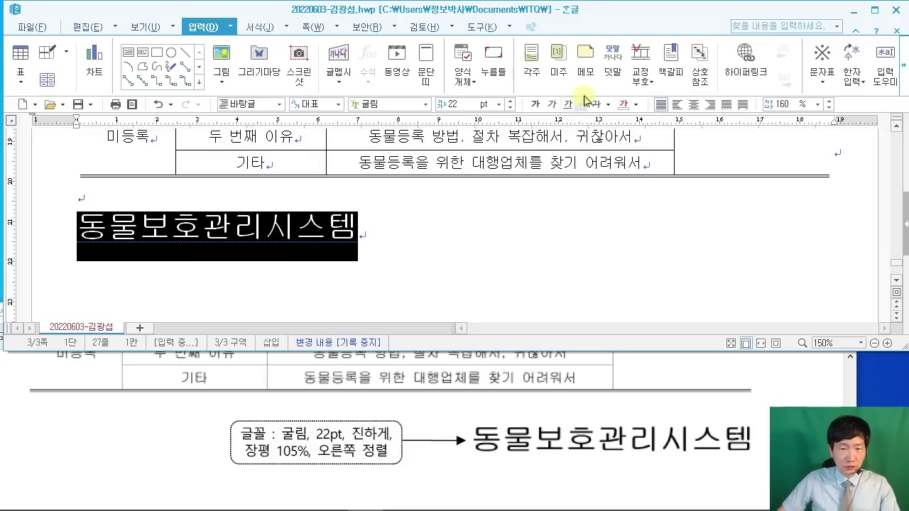
{"action": "left_click", "coordinate": [535, 104]}
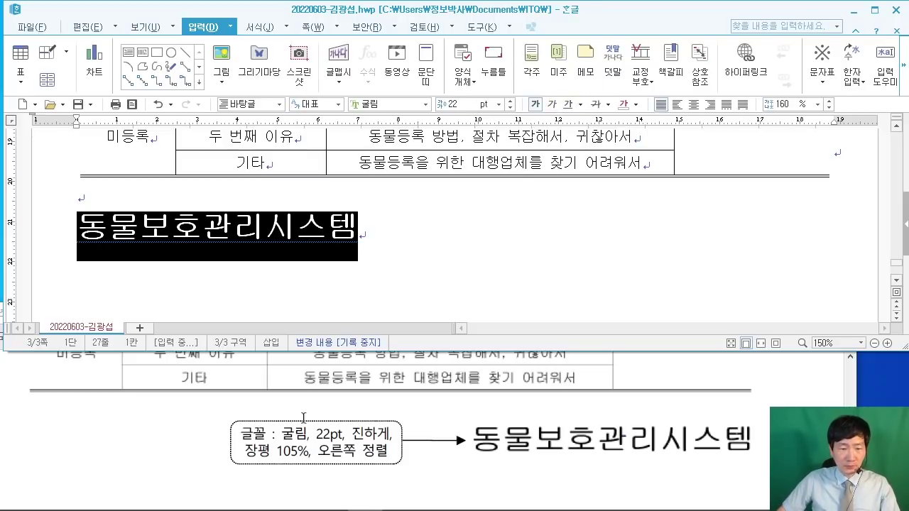
{"action": "left_click", "coordinate": [710, 104]}
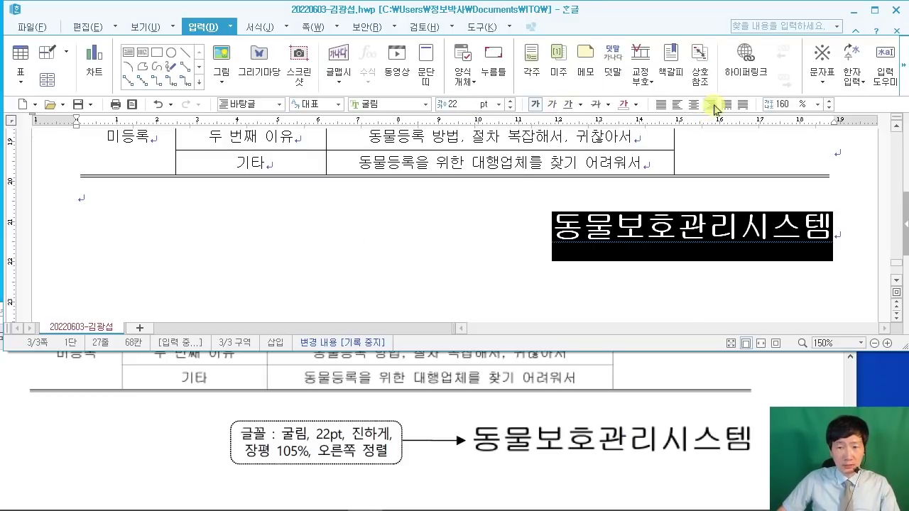
Step: Set 장평 to 105% for 동물보호관리시스템 via 글자 모양
{"action": "right_click", "coordinate": [588, 231]}
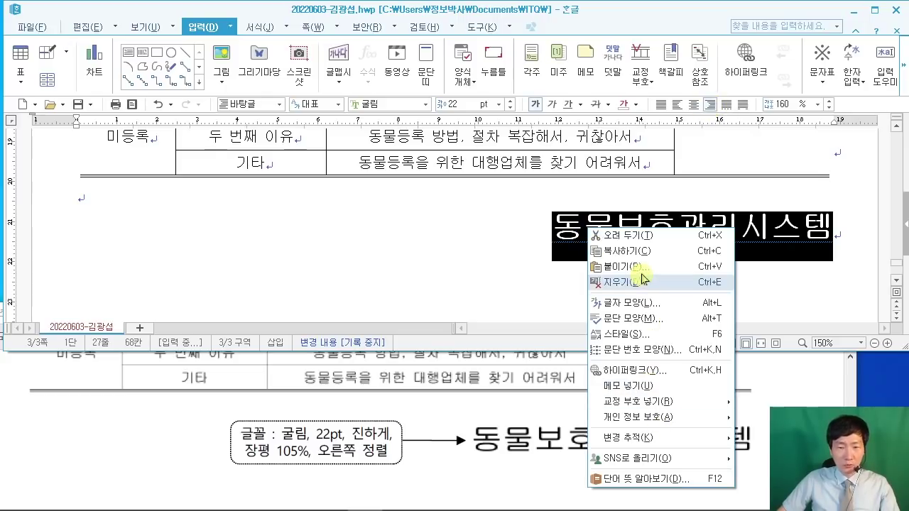
{"action": "left_click", "coordinate": [659, 306]}
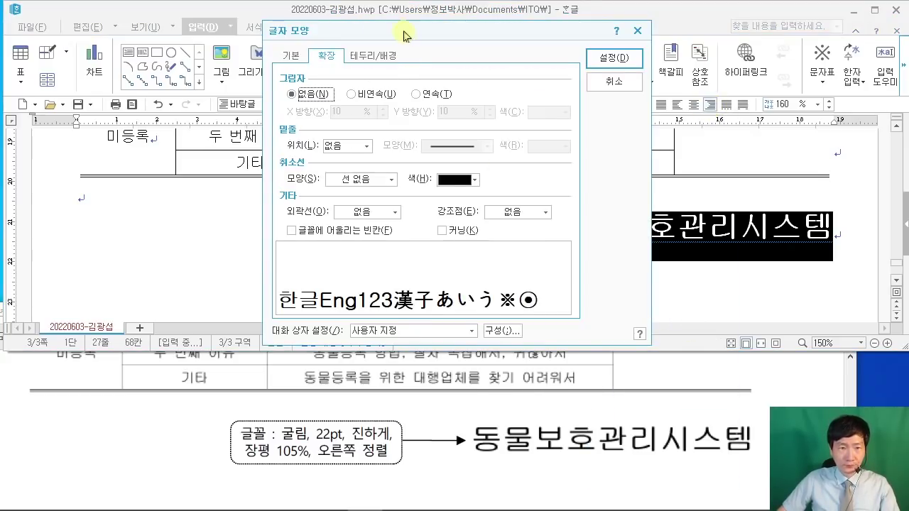
{"action": "left_click_drag", "start_coordinate": [403, 36], "coordinate": [286, 49]}
{"action": "left_click", "coordinate": [179, 71]}
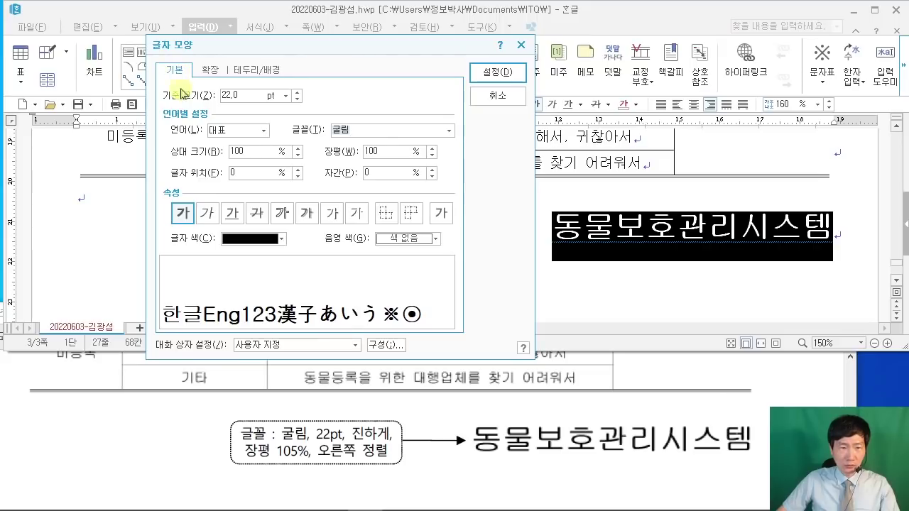
{"action": "double_click", "coordinate": [383, 151]}
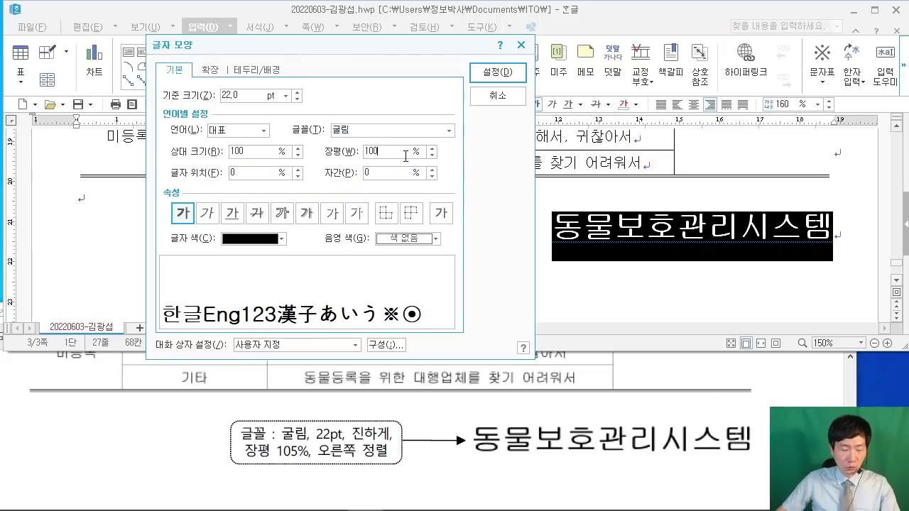
{"action": "type", "text": "105"}
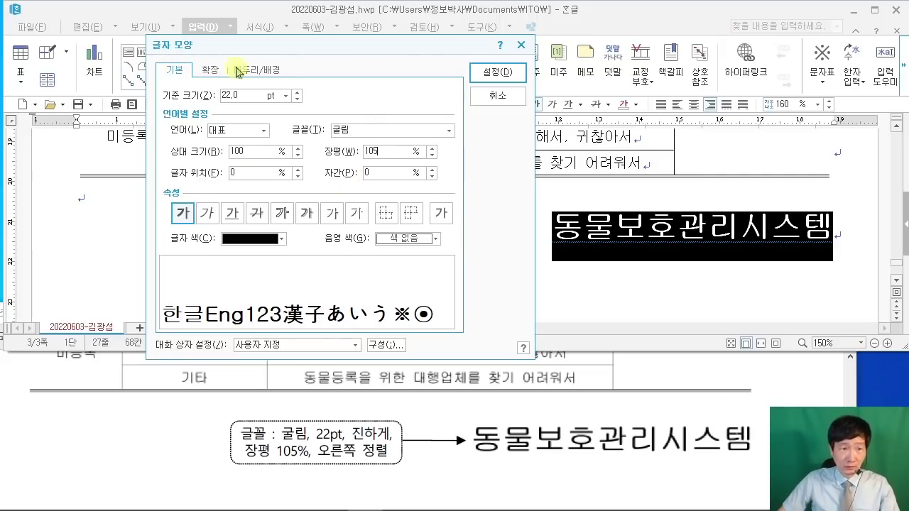
{"action": "left_click", "coordinate": [424, 318]}
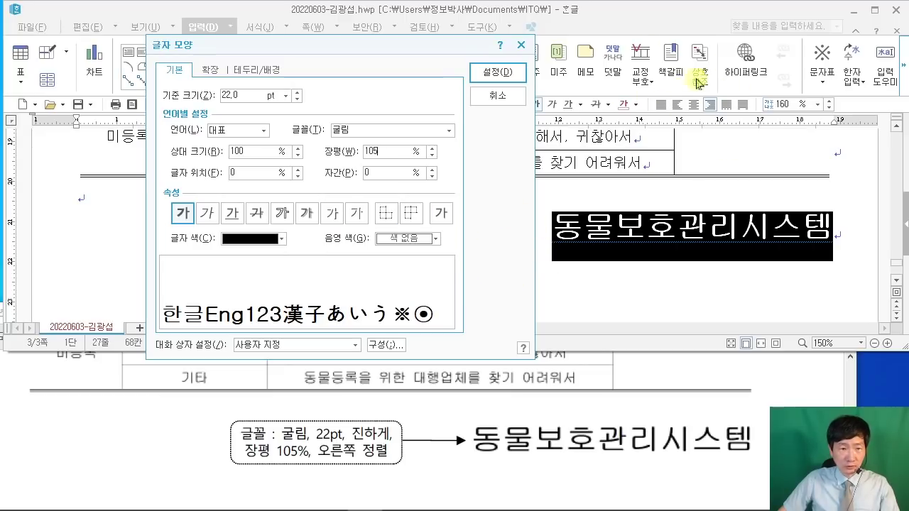
{"action": "left_click", "coordinate": [504, 74]}
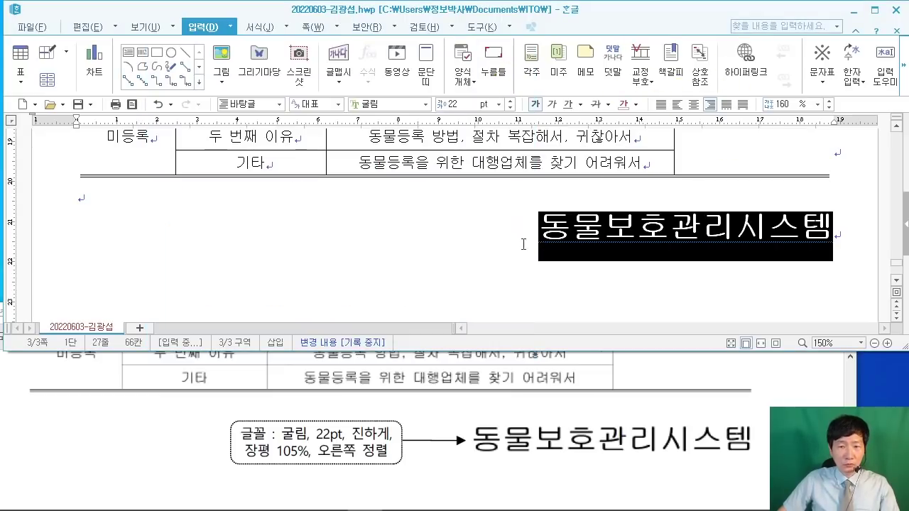
{"action": "left_click", "coordinate": [363, 196]}
{"action": "left_click", "coordinate": [766, 444]}
Step: Check the page-numbering spec in the PDF, then open 쪽 번호 매기기 with Ctrl+N, P
{"action": "scroll", "coordinate": [426, 426], "scroll_direction": "down", "scroll_amount": 5}
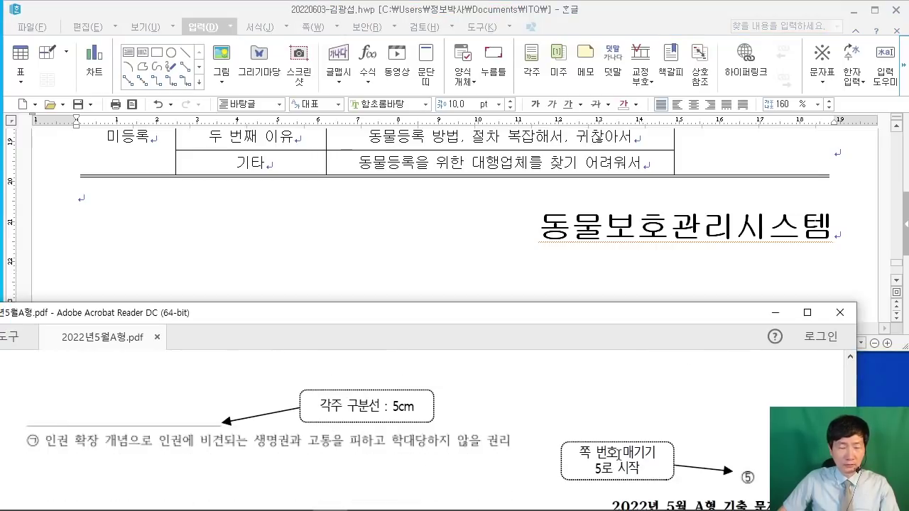
{"action": "left_click", "coordinate": [154, 191]}
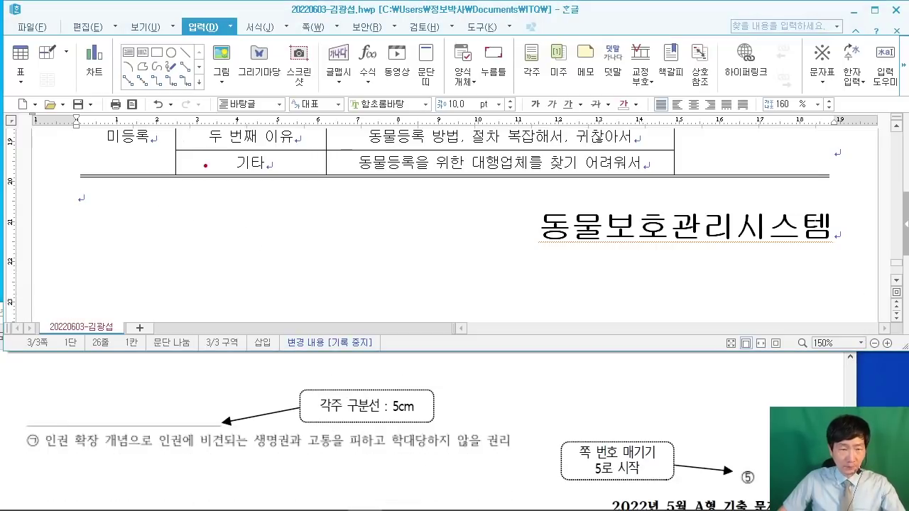
{"action": "mouse_move", "coordinate": [140, 60]}
{"action": "left_mouse_down"}
{"action": "mouse_move", "coordinate": [213, 155]}
{"action": "mouse_move", "coordinate": [316, 173]}
{"action": "left_mouse_up"}
{"action": "mouse_move", "coordinate": [181, 84]}
{"action": "left_mouse_down"}
{"action": "mouse_move", "coordinate": [238, 129]}
{"action": "mouse_move", "coordinate": [259, 90]}
{"action": "left_mouse_up"}
{"action": "left_click_drag", "start_coordinate": [264, 136], "coordinate": [291, 133]}
{"action": "left_click_drag", "start_coordinate": [348, 65], "coordinate": [347, 136]}
{"action": "left_click_drag", "start_coordinate": [345, 109], "coordinate": [386, 108]}
{"action": "left_click_drag", "start_coordinate": [401, 51], "coordinate": [505, 165]}
{"action": "mouse_move", "coordinate": [444, 88]}
{"action": "left_mouse_down"}
{"action": "mouse_move", "coordinate": [489, 146]}
{"action": "mouse_move", "coordinate": [487, 87]}
{"action": "left_mouse_up"}
{"action": "mouse_move", "coordinate": [544, 160]}
{"action": "left_mouse_down"}
{"action": "mouse_move", "coordinate": [551, 175]}
{"action": "mouse_move", "coordinate": [501, 211]}
{"action": "left_mouse_up"}
{"action": "mouse_move", "coordinate": [588, 61]}
{"action": "left_mouse_down"}
{"action": "mouse_move", "coordinate": [654, 196]}
{"action": "mouse_move", "coordinate": [702, 191]}
{"action": "left_mouse_up"}
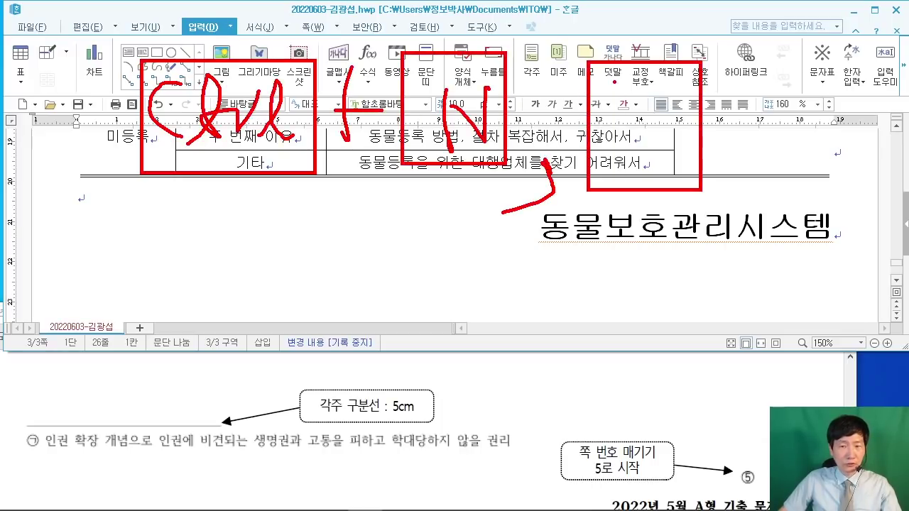
{"action": "left_click_drag", "start_coordinate": [615, 81], "coordinate": [616, 159]}
{"action": "left_click_drag", "start_coordinate": [625, 91], "coordinate": [619, 116]}
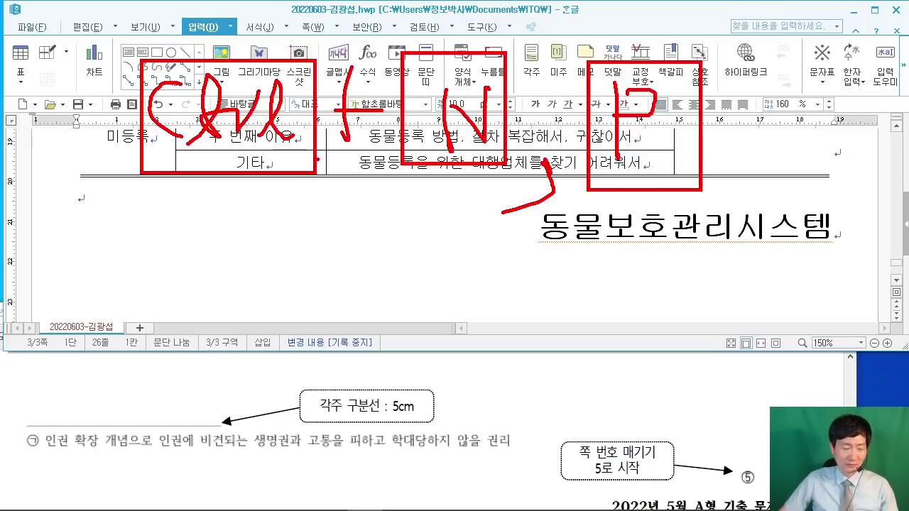
{"action": "key", "text": "Escape"}
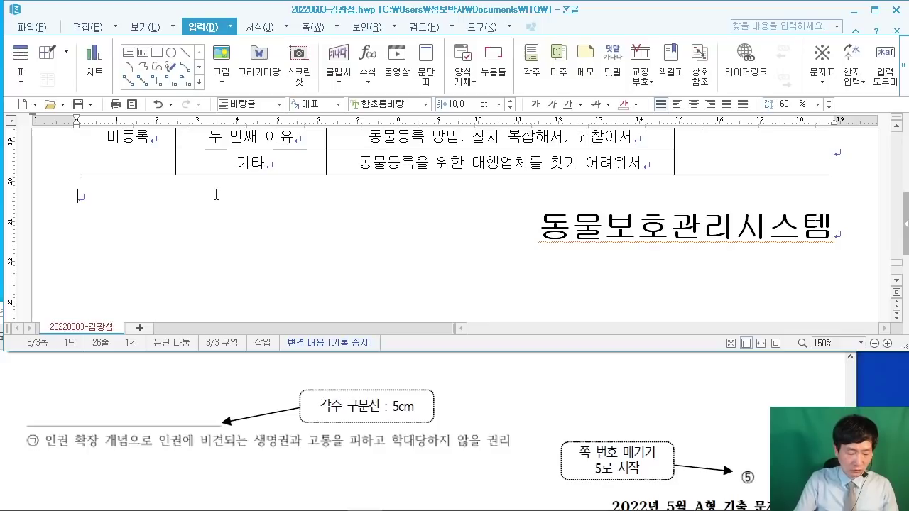
{"action": "key", "text": "ctrl+n"}
{"action": "key", "text": "p"}
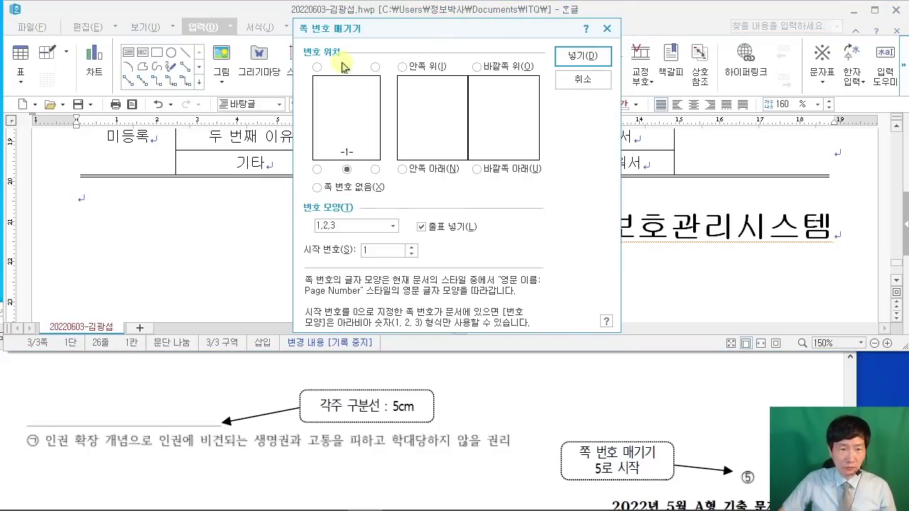
Step: Number pages at the bottom right in circled ①②③ style, no dashes, starting at 5
{"action": "mouse_move", "coordinate": [363, 155]}
{"action": "left_mouse_down"}
{"action": "mouse_move", "coordinate": [392, 192]}
{"action": "mouse_move", "coordinate": [478, 235]}
{"action": "left_mouse_up"}
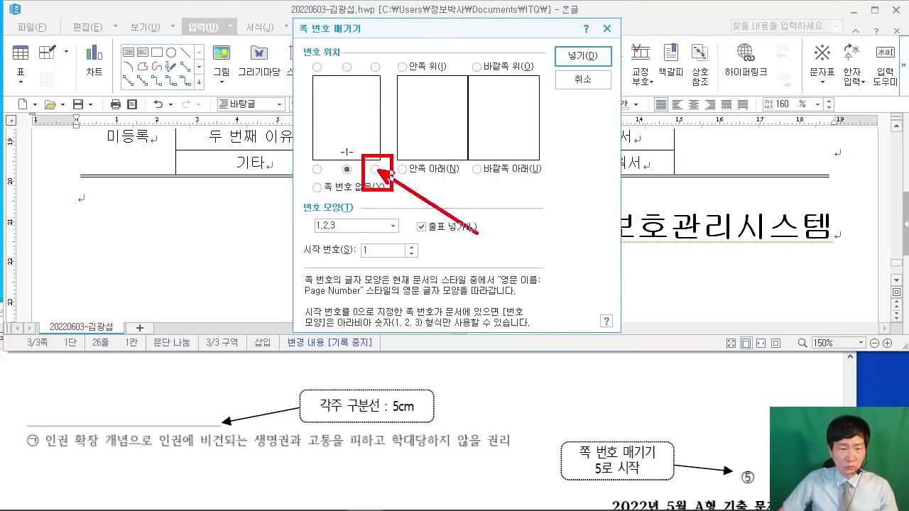
{"action": "key", "text": "Escape"}
{"action": "left_click", "coordinate": [375, 169]}
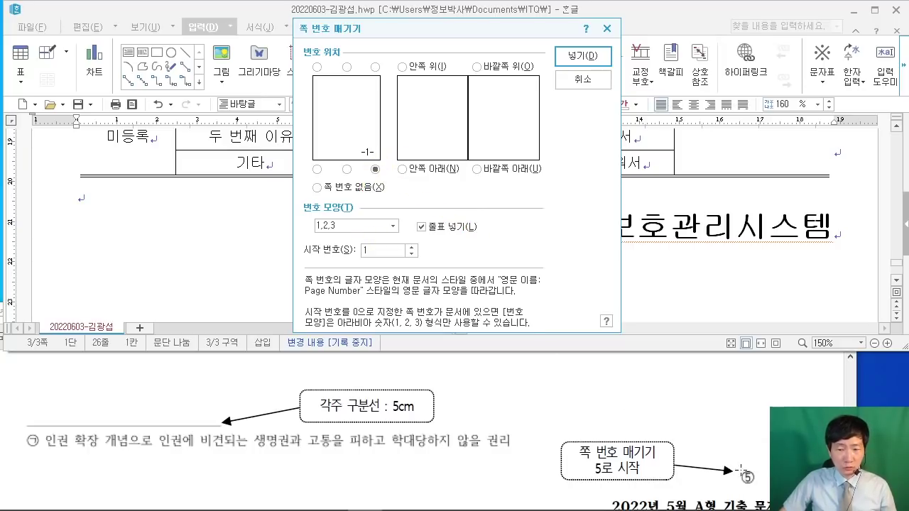
{"action": "left_click", "coordinate": [394, 227]}
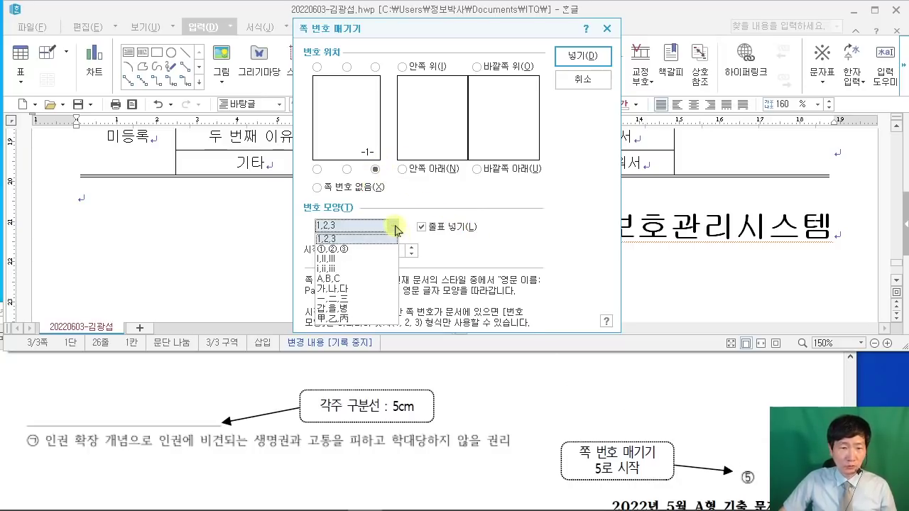
{"action": "left_click", "coordinate": [374, 250]}
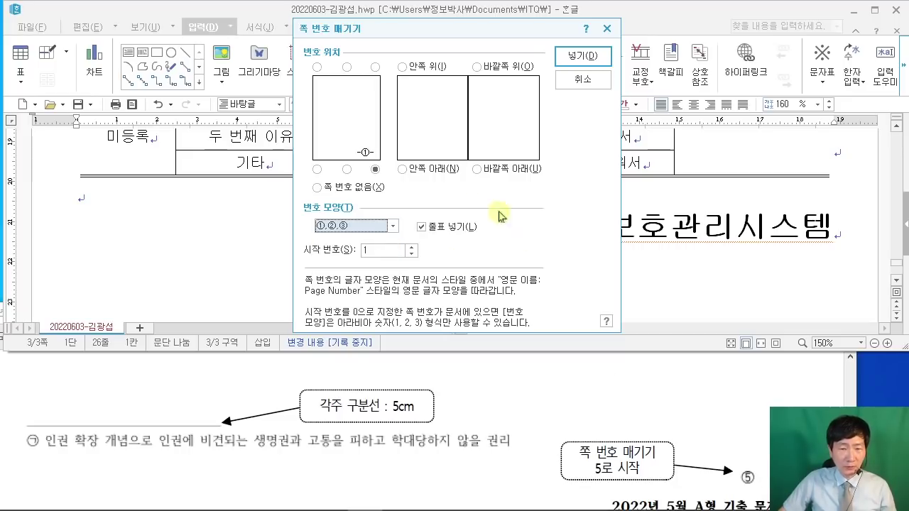
{"action": "left_click", "coordinate": [421, 226]}
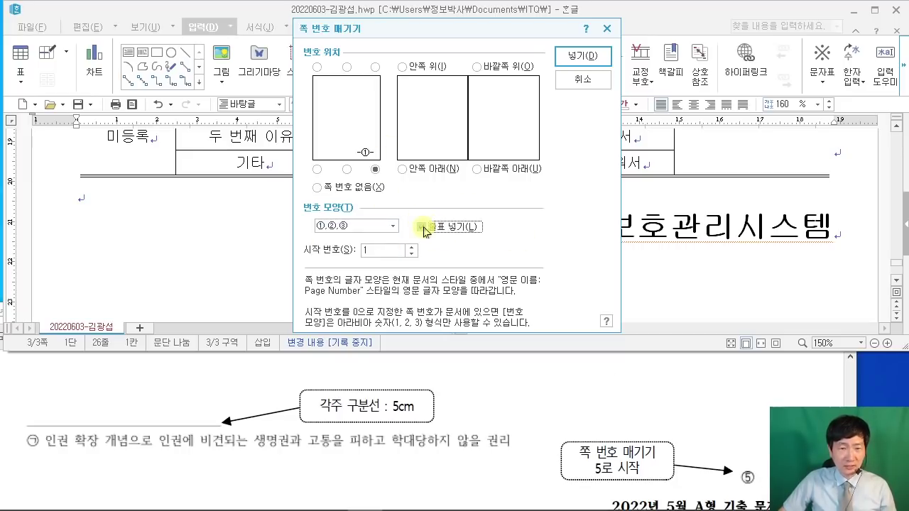
{"action": "left_click", "coordinate": [374, 171]}
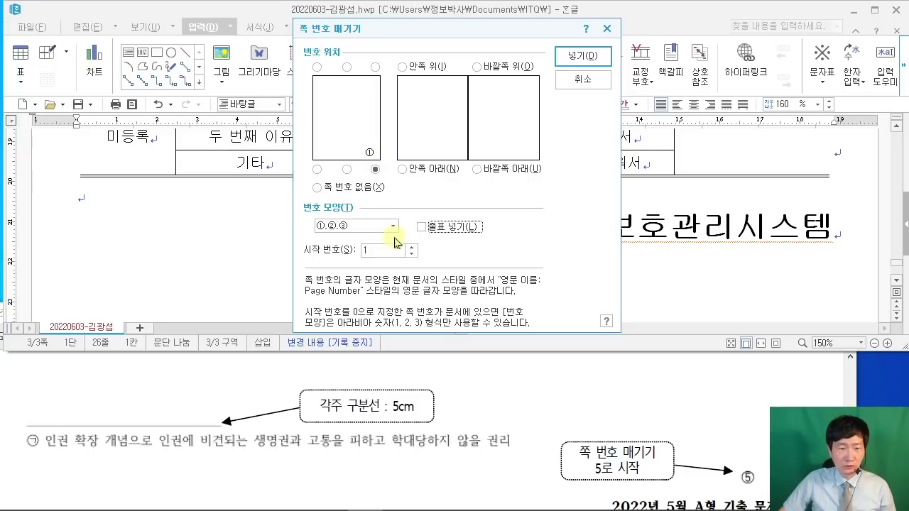
{"action": "left_click", "coordinate": [379, 250]}
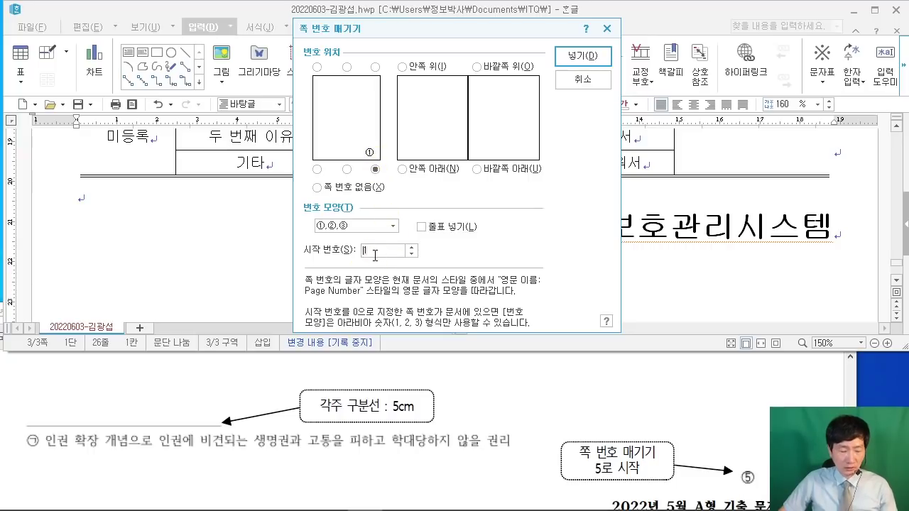
{"action": "type", "text": "5"}
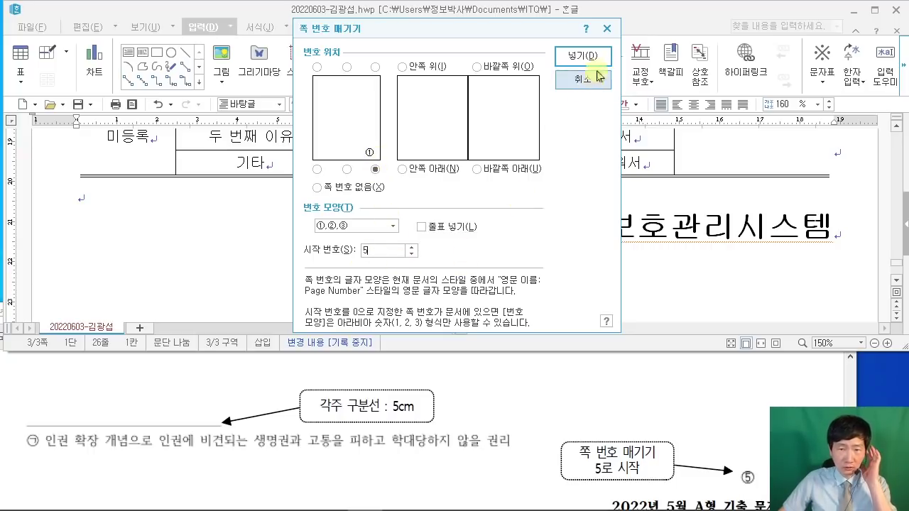
{"action": "left_click", "coordinate": [593, 57]}
Step: Scroll down to confirm the circled ⑤ page number at the bottom right
{"action": "scroll", "coordinate": [758, 228], "scroll_direction": "down", "scroll_amount": 3}
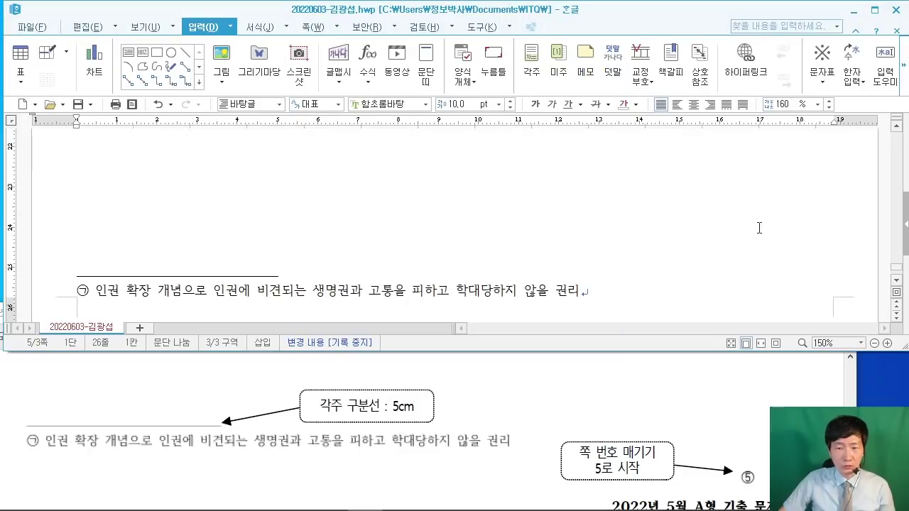
{"action": "scroll", "coordinate": [758, 228], "scroll_direction": "down", "scroll_amount": 2}
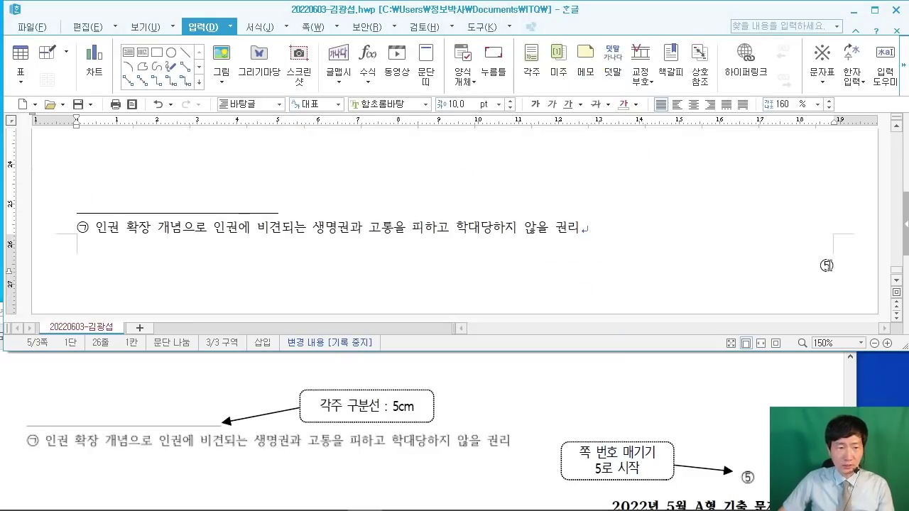
{"action": "left_click", "coordinate": [642, 176]}
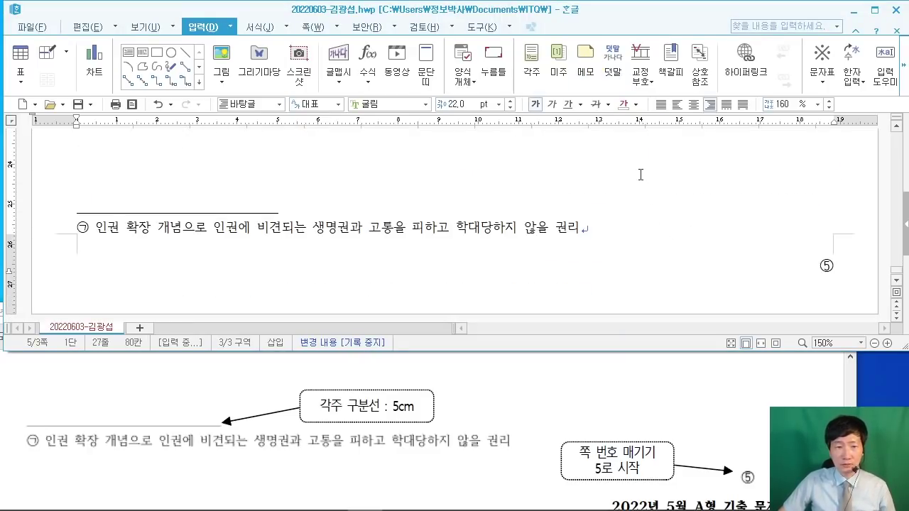
{"action": "scroll", "coordinate": [524, 216], "scroll_direction": "down", "scroll_amount": 4}
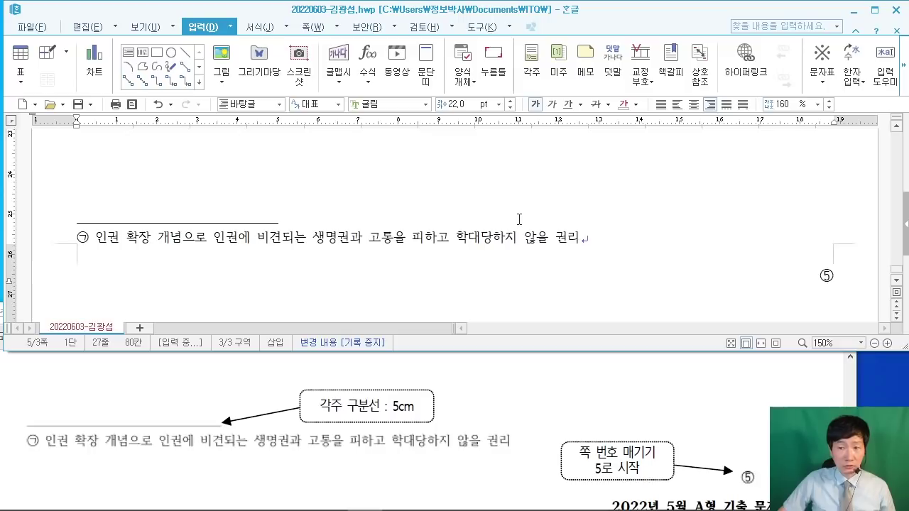
{"action": "scroll", "coordinate": [519, 220], "scroll_direction": "up", "scroll_amount": 15}
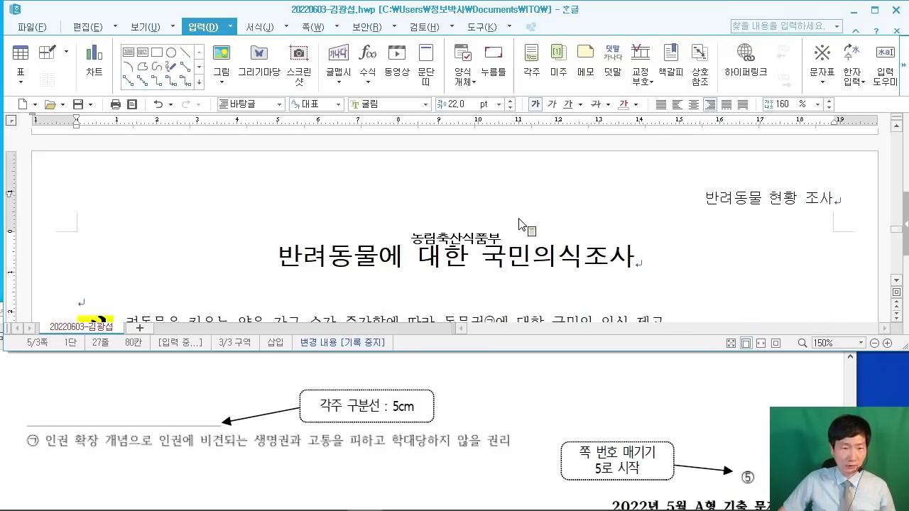
{"action": "scroll", "coordinate": [522, 224], "scroll_direction": "up", "scroll_amount": 5}
{"action": "scroll", "coordinate": [498, 217], "scroll_direction": "up", "scroll_amount": 1}
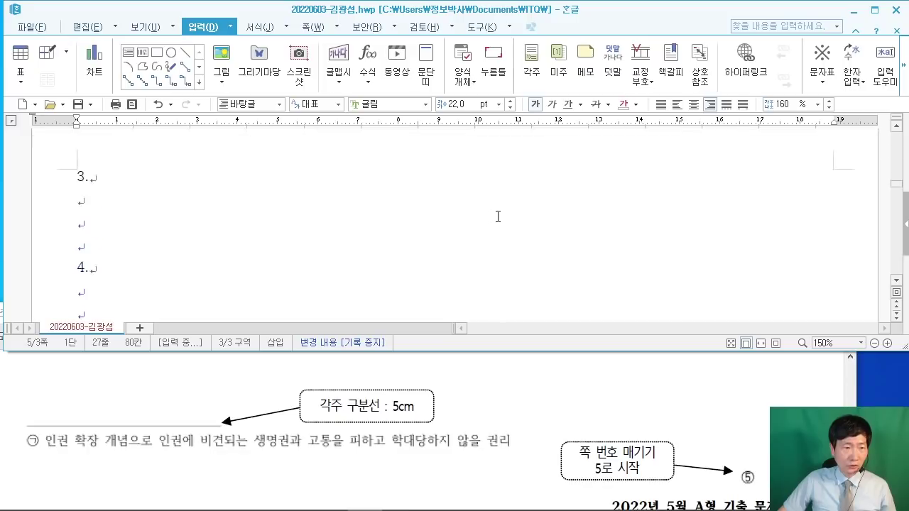
Step: Put the cursor on the blank line below '4.' and bring up the exam PDF full screen
{"action": "left_click", "coordinate": [134, 244]}
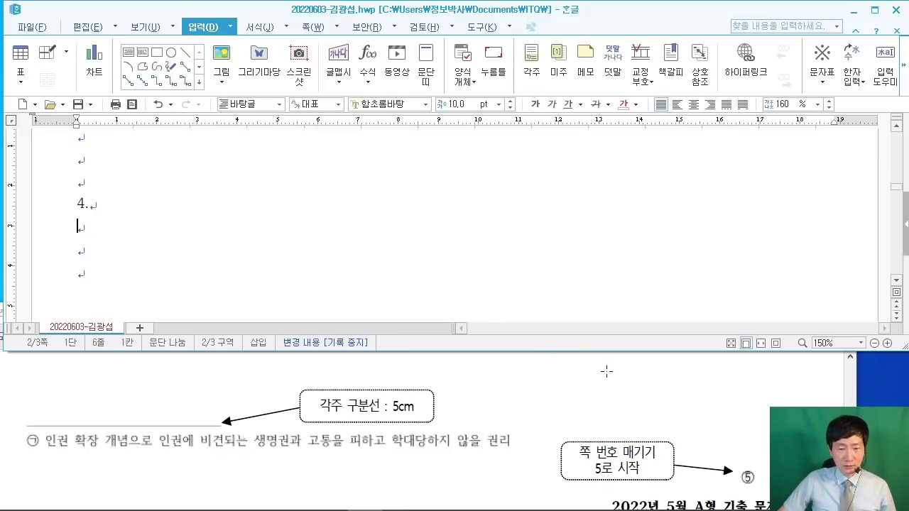
{"action": "left_click", "coordinate": [606, 371]}
{"action": "left_click", "coordinate": [805, 315]}
Step: Scroll to question 4 in the exam PDF and review its 110점 score and fill rule
{"action": "scroll", "coordinate": [709, 284], "scroll_direction": "up", "scroll_amount": 2}
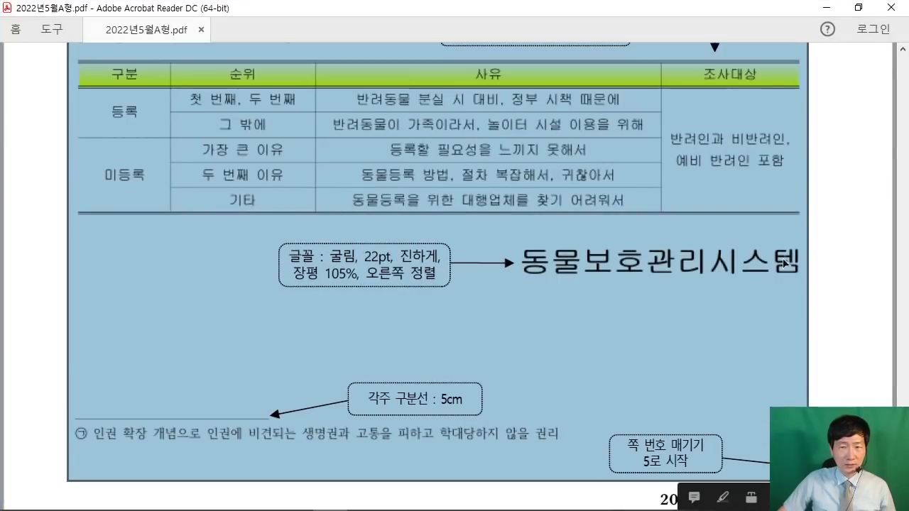
{"action": "scroll", "coordinate": [785, 263], "scroll_direction": "up", "scroll_amount": 5}
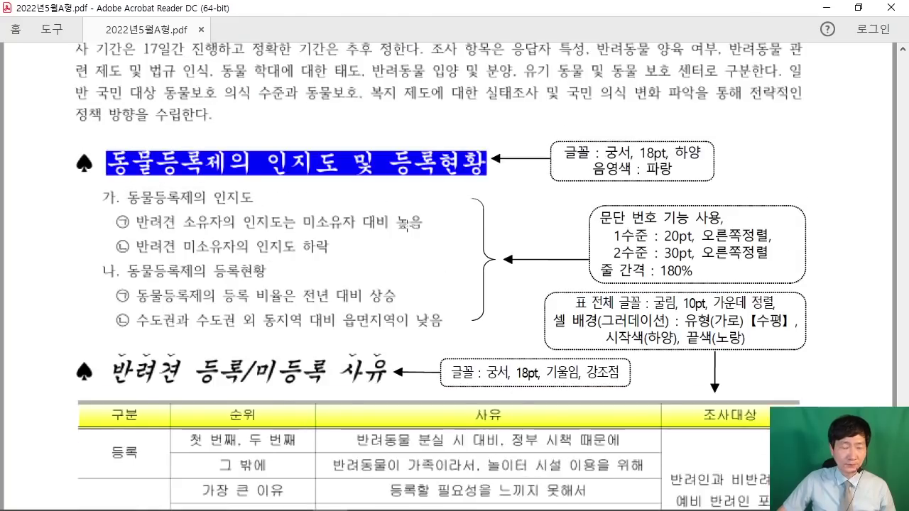
{"action": "scroll", "coordinate": [405, 226], "scroll_direction": "up", "scroll_amount": 5}
{"action": "scroll", "coordinate": [256, 182], "scroll_direction": "down", "scroll_amount": 10}
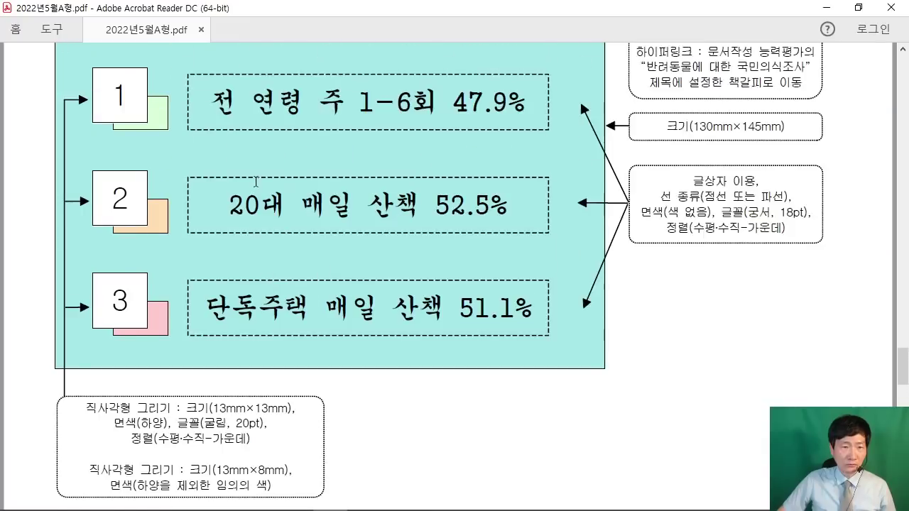
{"action": "scroll", "coordinate": [256, 182], "scroll_direction": "up", "scroll_amount": 6}
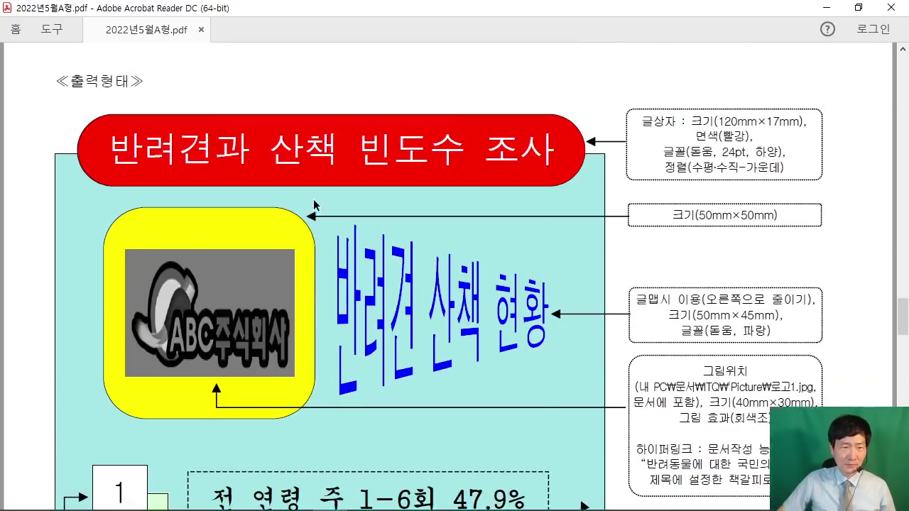
{"action": "scroll", "coordinate": [313, 205], "scroll_direction": "up", "scroll_amount": 4}
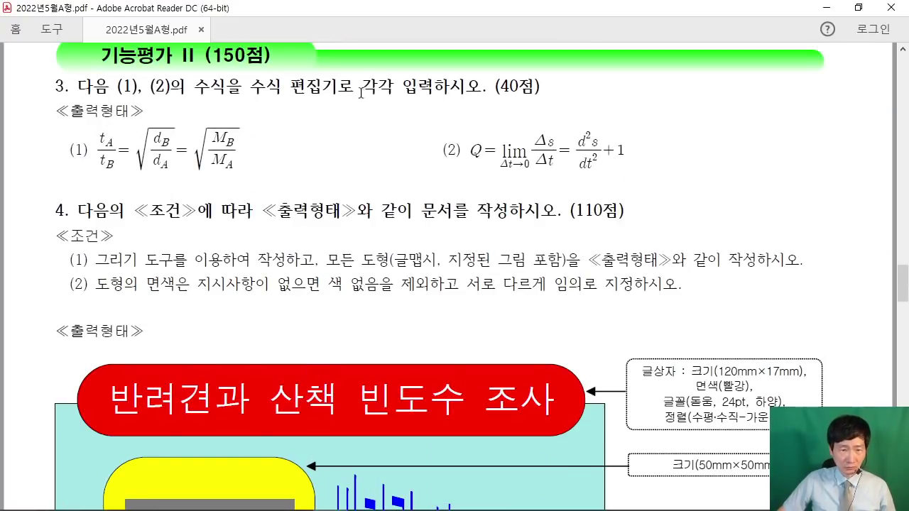
{"action": "scroll", "coordinate": [386, 153], "scroll_direction": "down", "scroll_amount": 3}
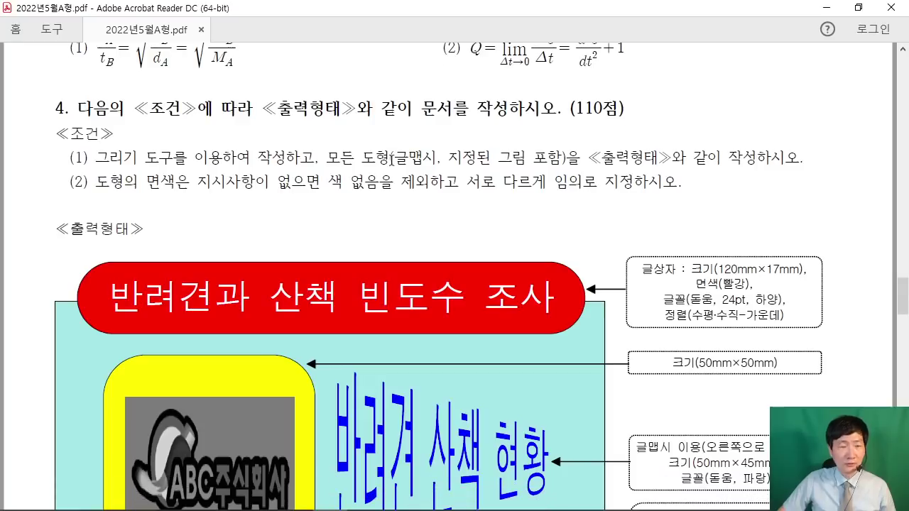
{"action": "double_click", "coordinate": [590, 63]}
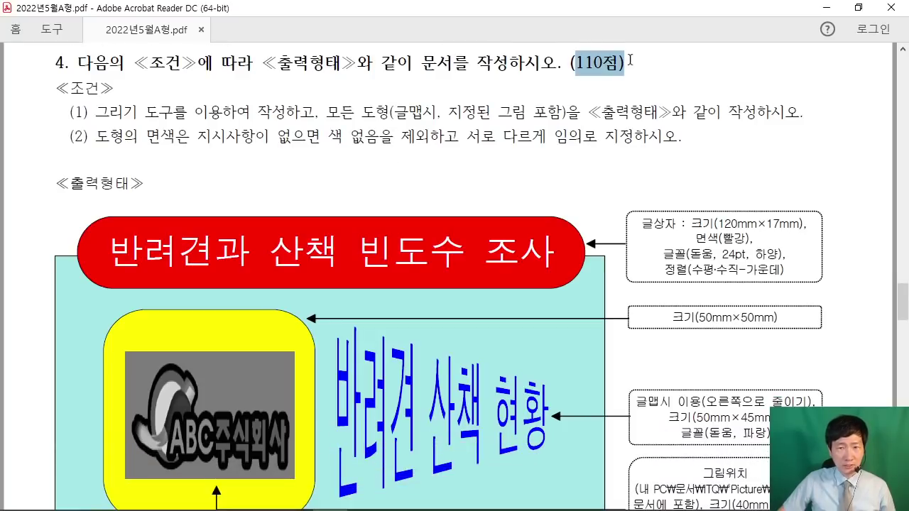
{"action": "left_click", "coordinate": [570, 85]}
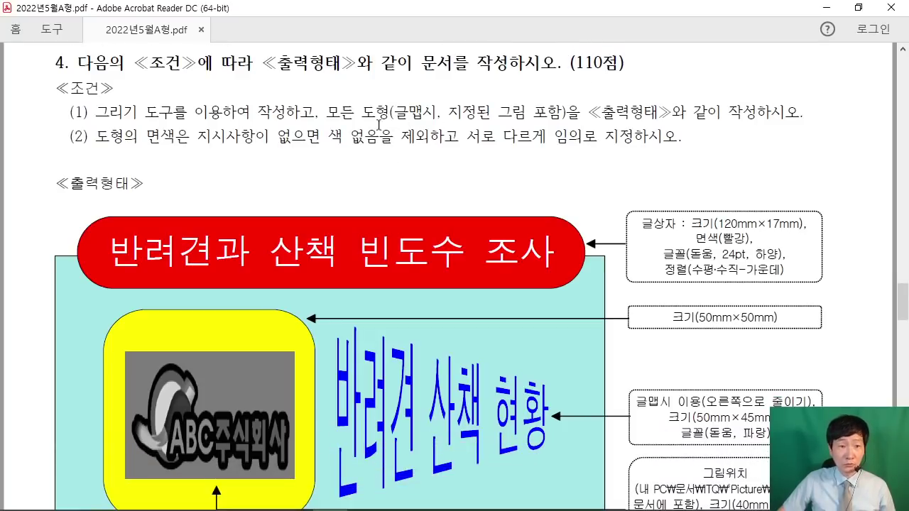
{"action": "left_click_drag", "start_coordinate": [92, 145], "coordinate": [493, 142]}
{"action": "left_click", "coordinate": [424, 151]}
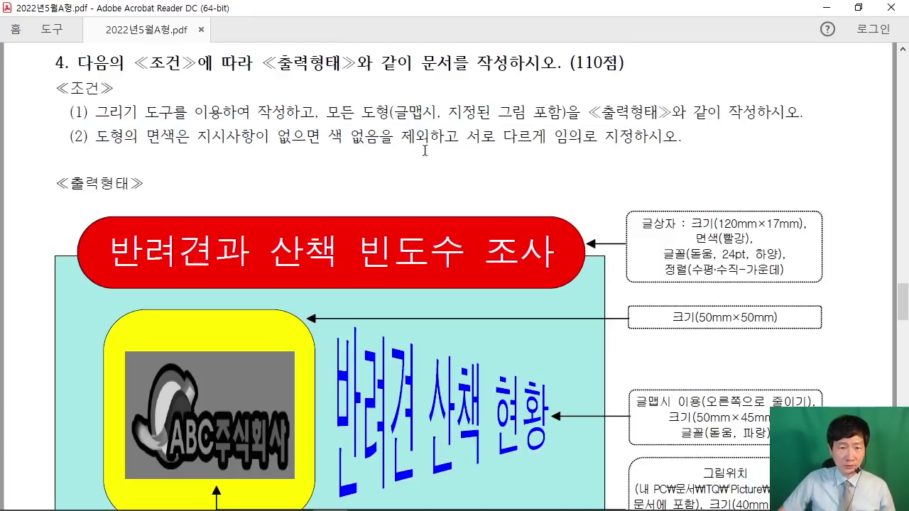
Step: Fit the page at about 75% zoom, review the drawing layout, then minimize Acrobat
{"action": "scroll", "coordinate": [544, 146], "scroll_direction": "down", "scroll_amount": 1}
{"action": "key", "text": "ctrl+0"}
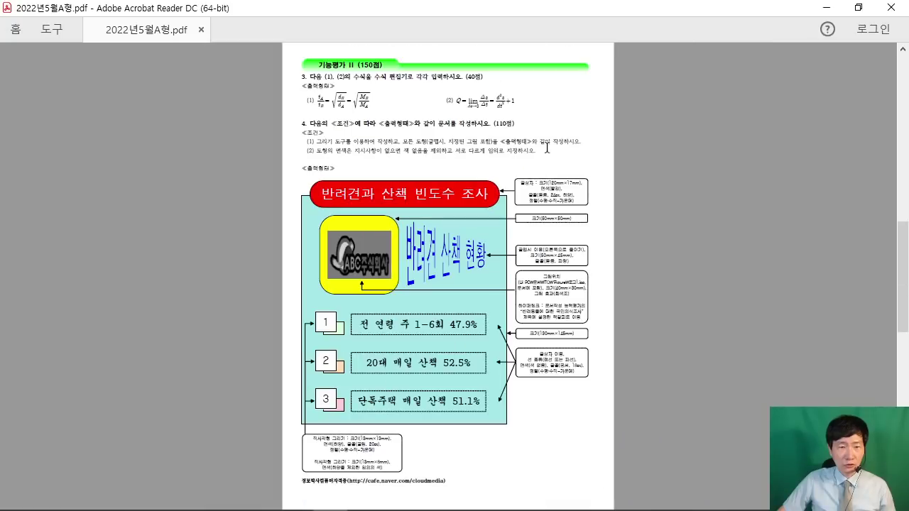
{"action": "key", "text": "ctrl+plus"}
{"action": "key", "text": "ctrl+plus"}
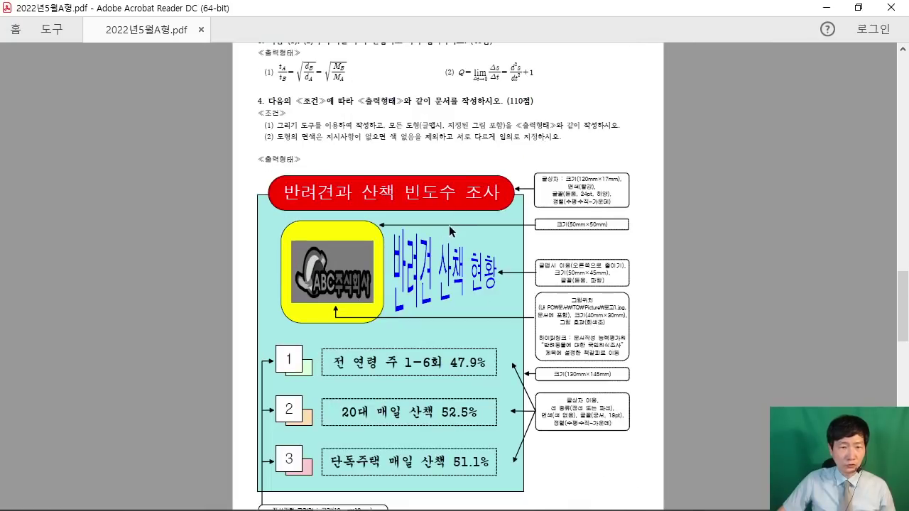
{"action": "scroll", "coordinate": [450, 227], "scroll_direction": "down", "scroll_amount": 2}
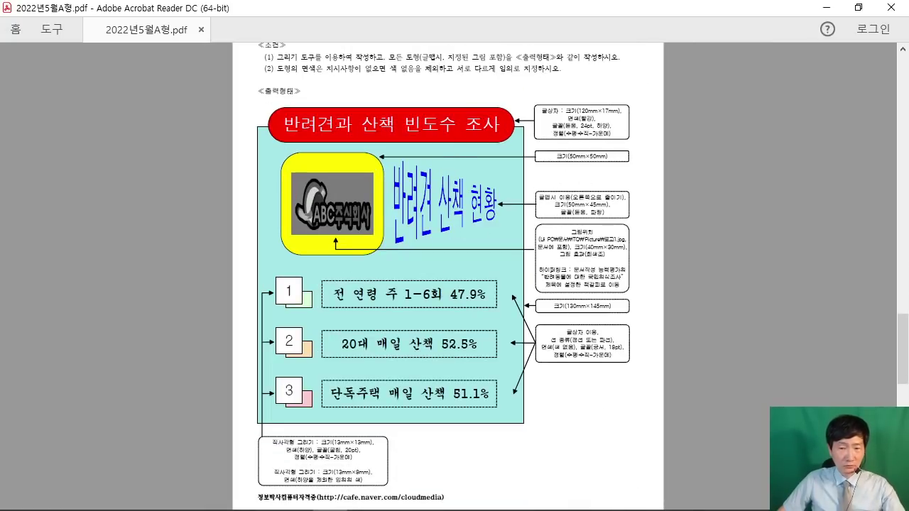
{"action": "left_click_drag", "start_coordinate": [644, 82], "coordinate": [521, 371]}
{"action": "mouse_move", "coordinate": [517, 104]}
{"action": "left_mouse_down"}
{"action": "mouse_move", "coordinate": [601, 250]}
{"action": "mouse_move", "coordinate": [661, 395]}
{"action": "left_mouse_up"}
{"action": "key", "text": "Escape"}
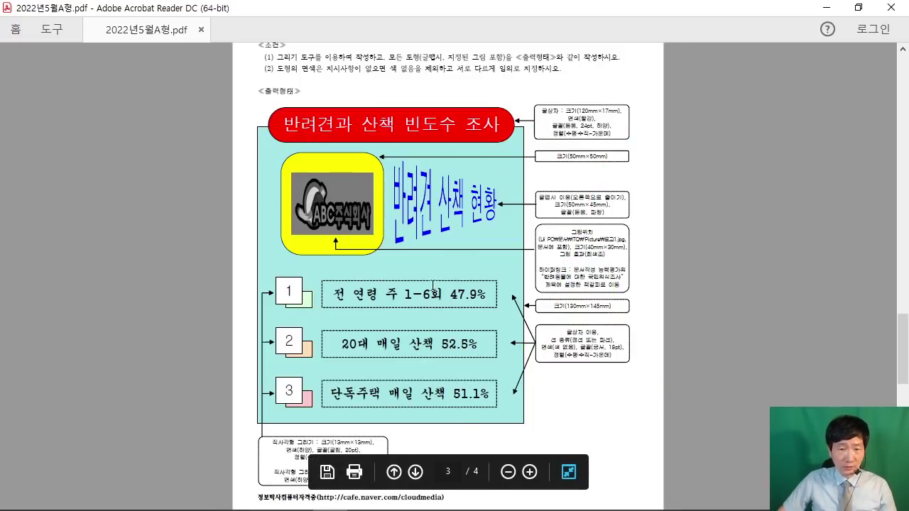
{"action": "scroll", "coordinate": [465, 272], "scroll_direction": "up", "scroll_amount": 1}
{"action": "scroll", "coordinate": [426, 245], "scroll_direction": "down", "scroll_amount": 1}
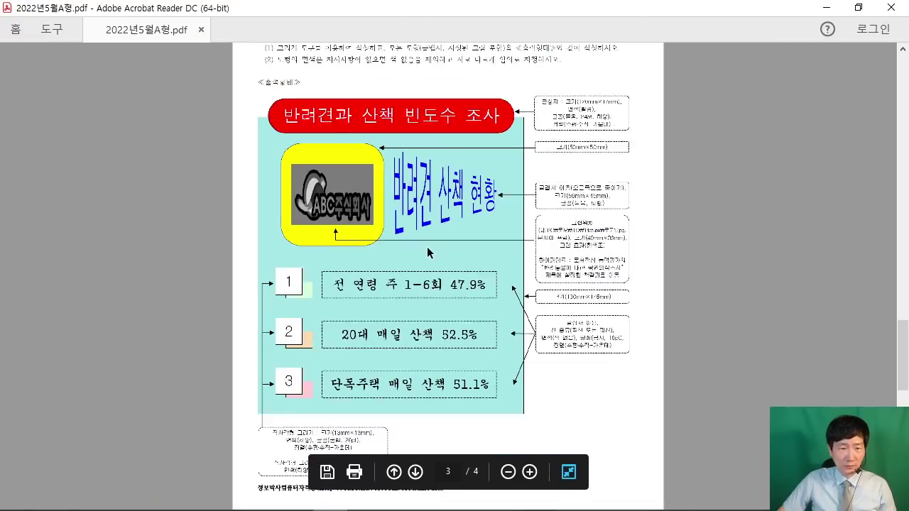
{"action": "left_click", "coordinate": [826, 8]}
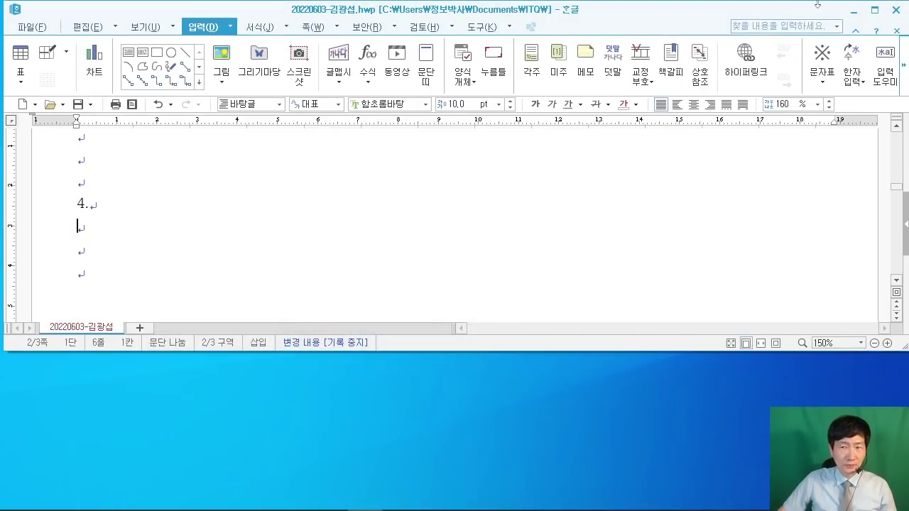
Step: Maximize the Hangul window and show the editing command set
{"action": "left_click", "coordinate": [878, 14]}
{"action": "scroll", "coordinate": [193, 244], "scroll_direction": "up", "scroll_amount": 2}
{"action": "scroll", "coordinate": [197, 243], "scroll_direction": "down", "scroll_amount": 2}
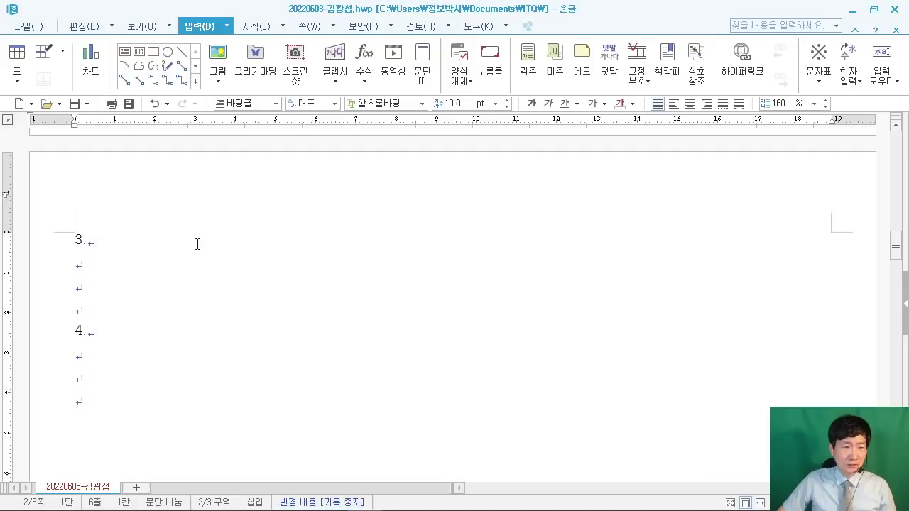
{"action": "left_click", "coordinate": [84, 26]}
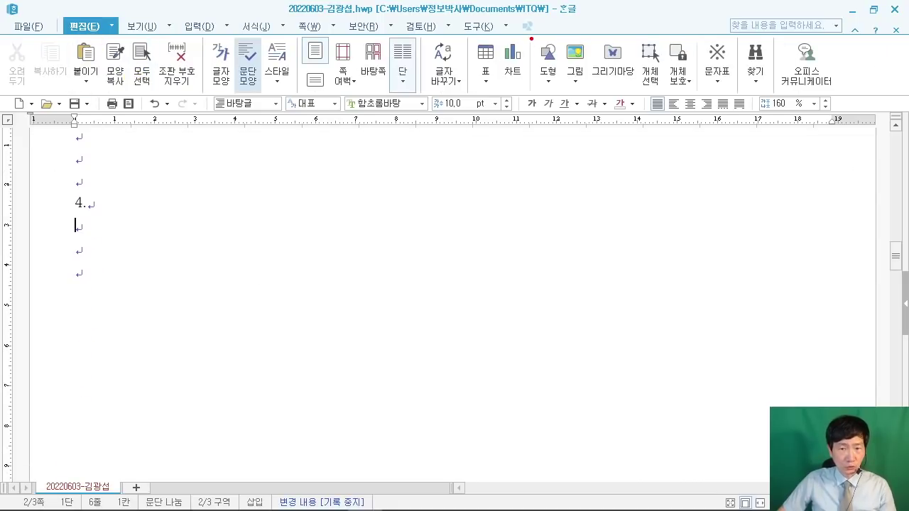
{"action": "mouse_move", "coordinate": [531, 40]}
{"action": "left_mouse_down"}
{"action": "mouse_move", "coordinate": [561, 89]}
{"action": "mouse_move", "coordinate": [674, 210]}
{"action": "left_mouse_up"}
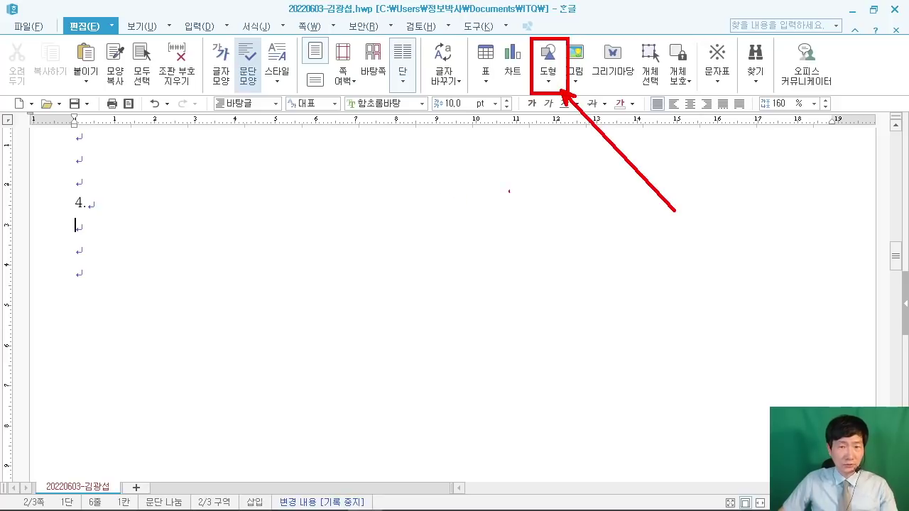
{"action": "key", "text": "Escape"}
Step: Draw a small rectangle below the 4. heading, then restore the Hangul window size
{"action": "left_click", "coordinate": [548, 70]}
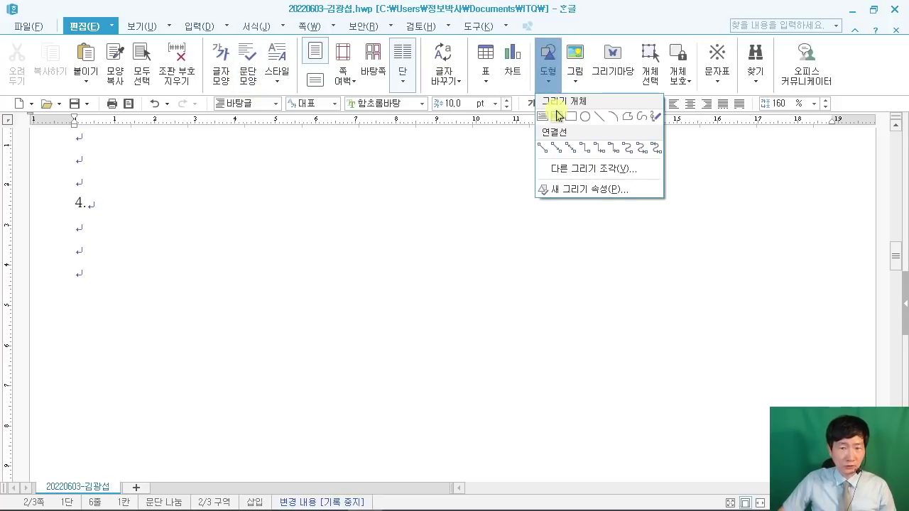
{"action": "left_click", "coordinate": [574, 122]}
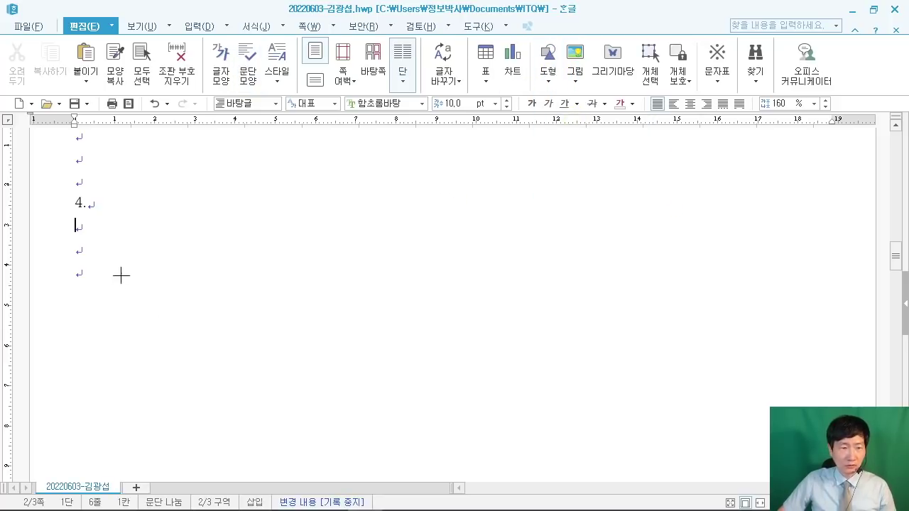
{"action": "left_click_drag", "start_coordinate": [143, 264], "coordinate": [208, 322]}
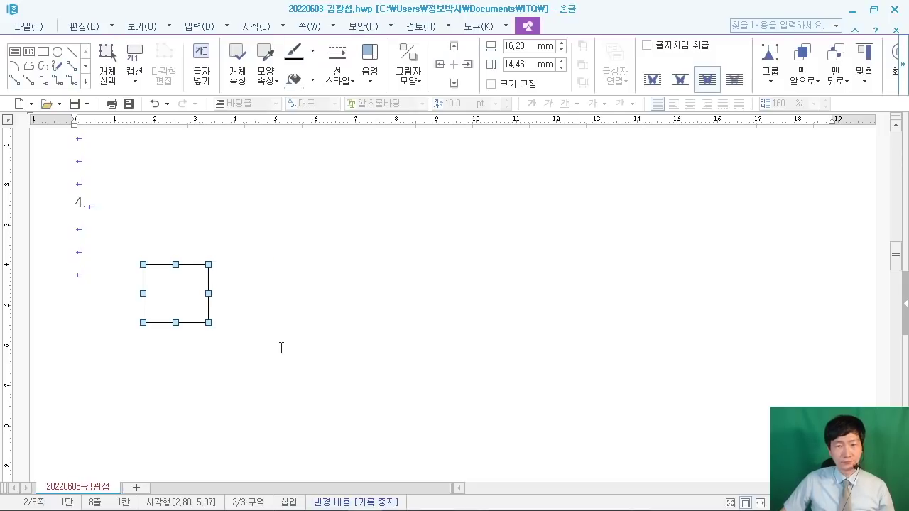
{"action": "left_click", "coordinate": [872, 10]}
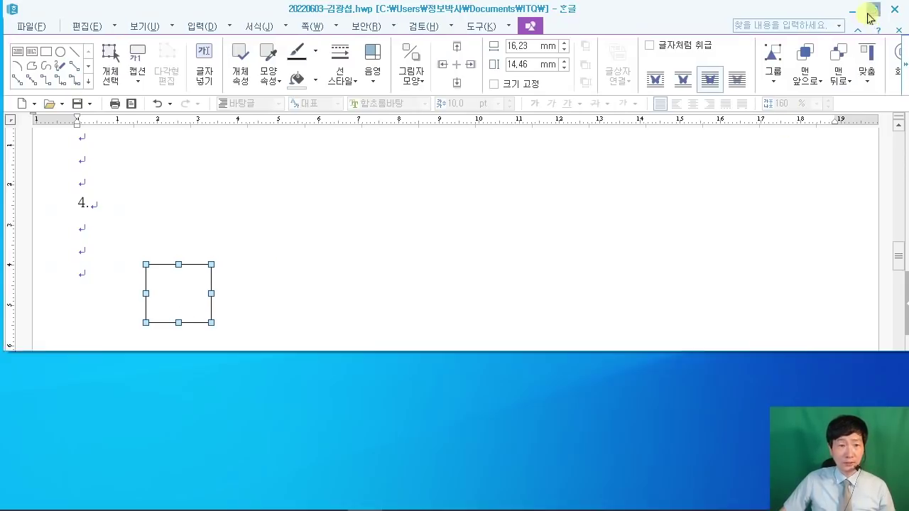
Step: Show the exam PDF in a smaller window with the 130mm×145mm panel and numbered boxes visible
{"action": "left_click", "coordinate": [330, 497]}
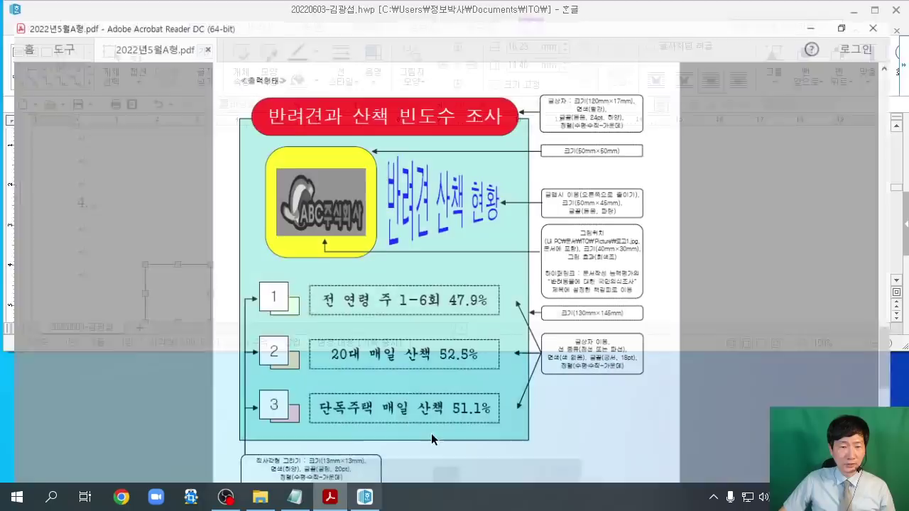
{"action": "scroll", "coordinate": [587, 321], "scroll_direction": "up", "scroll_amount": 1}
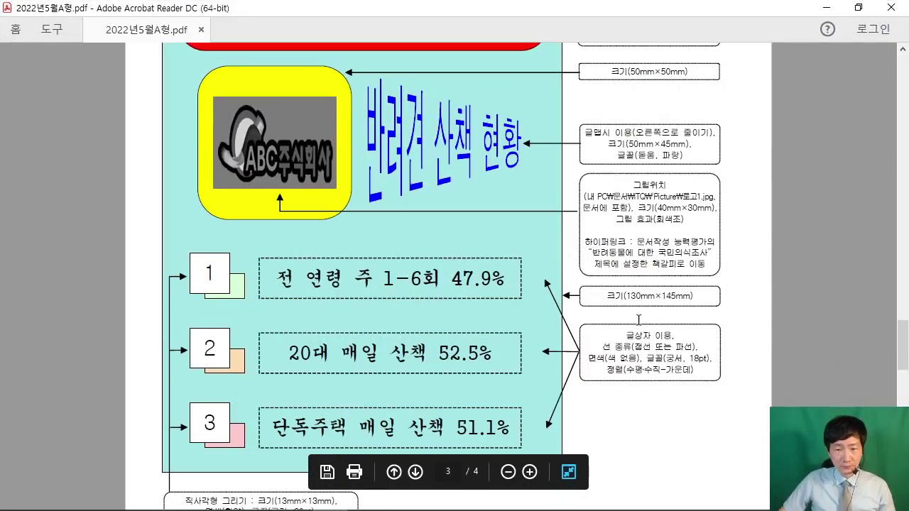
{"action": "scroll", "coordinate": [683, 301], "scroll_direction": "up", "scroll_amount": 1}
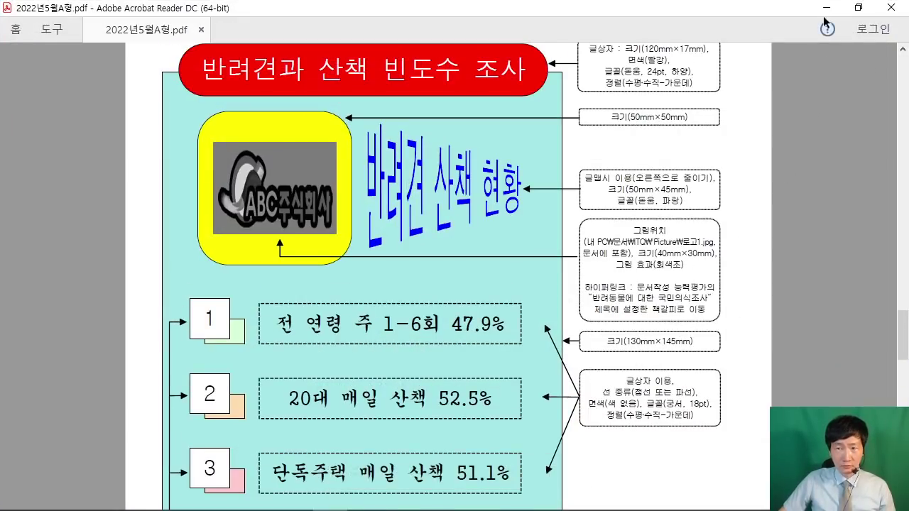
{"action": "left_click", "coordinate": [858, 7]}
{"action": "scroll", "coordinate": [446, 473], "scroll_direction": "down", "scroll_amount": 1}
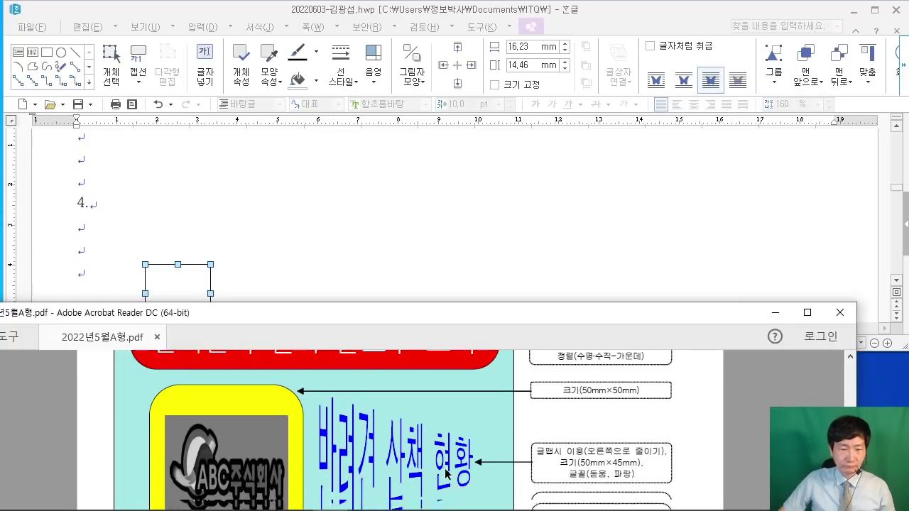
{"action": "scroll", "coordinate": [446, 474], "scroll_direction": "down", "scroll_amount": 5}
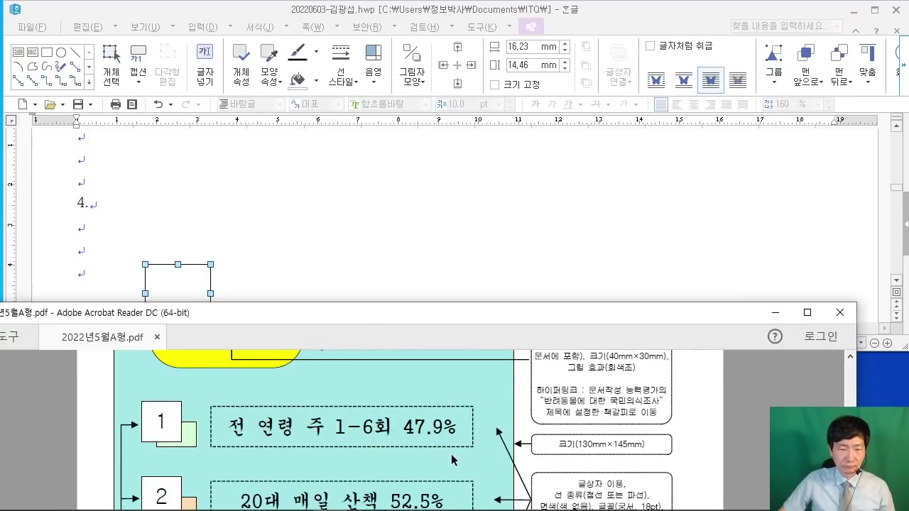
Step: Set the rectangle's width to 130 mm and height to 145 mm
{"action": "double_click", "coordinate": [180, 284]}
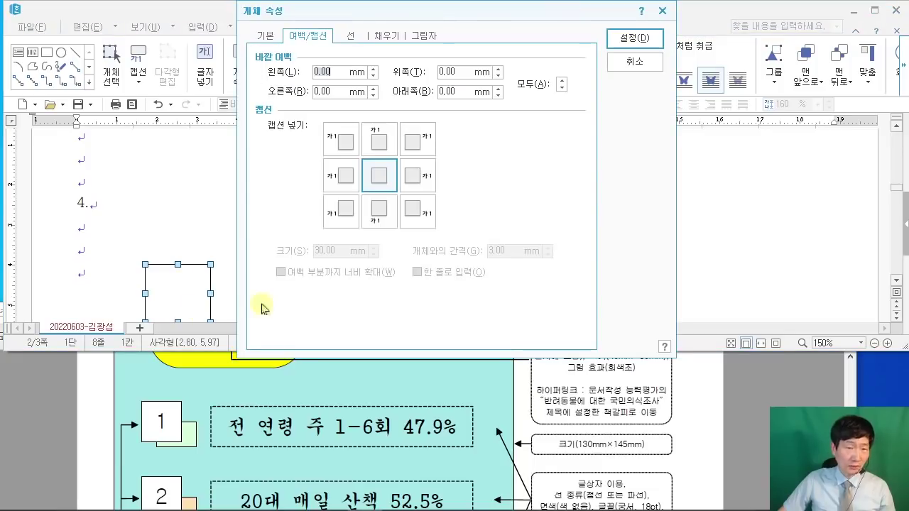
{"action": "left_click", "coordinate": [264, 37]}
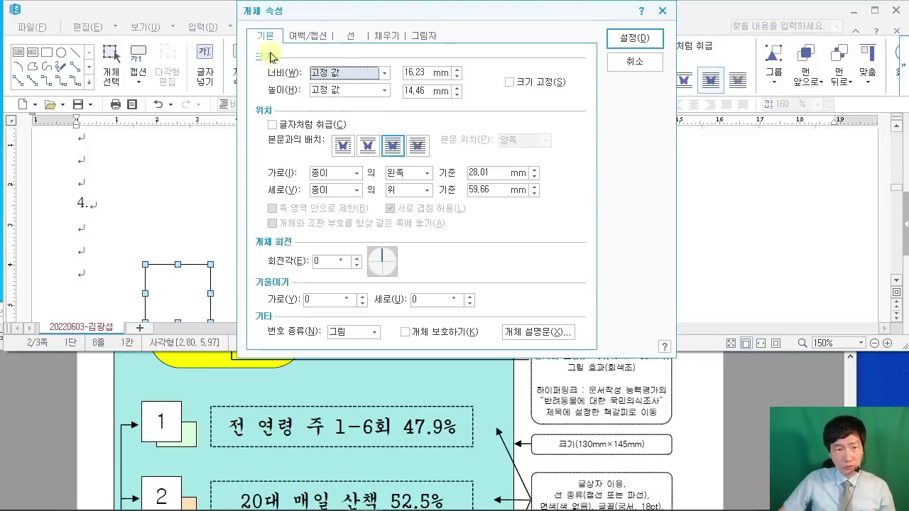
{"action": "double_click", "coordinate": [425, 72]}
{"action": "type", "text": "130"}
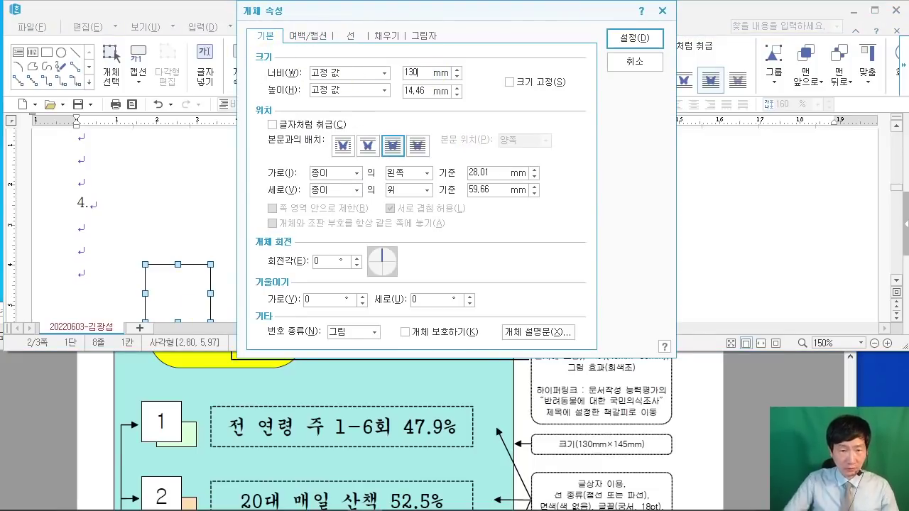
{"action": "key", "text": "Tab"}
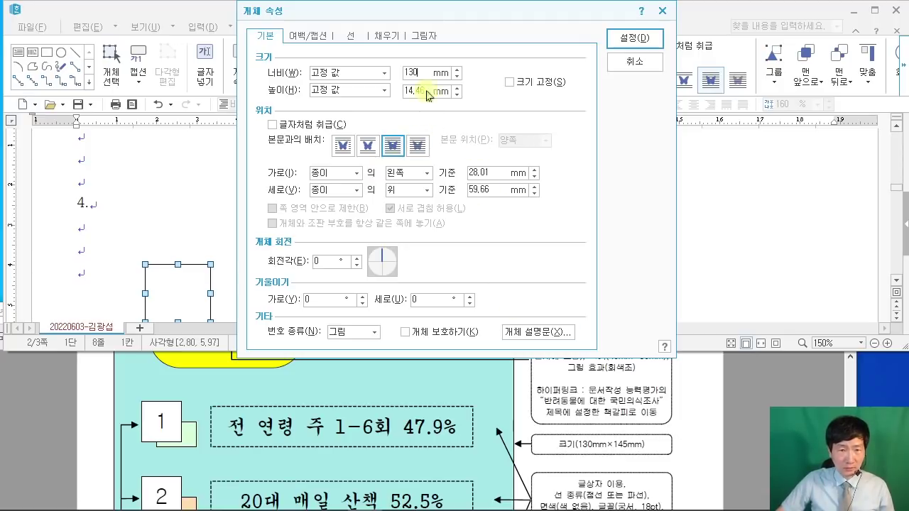
{"action": "key", "text": "Home"}
{"action": "type", "text": "145"}
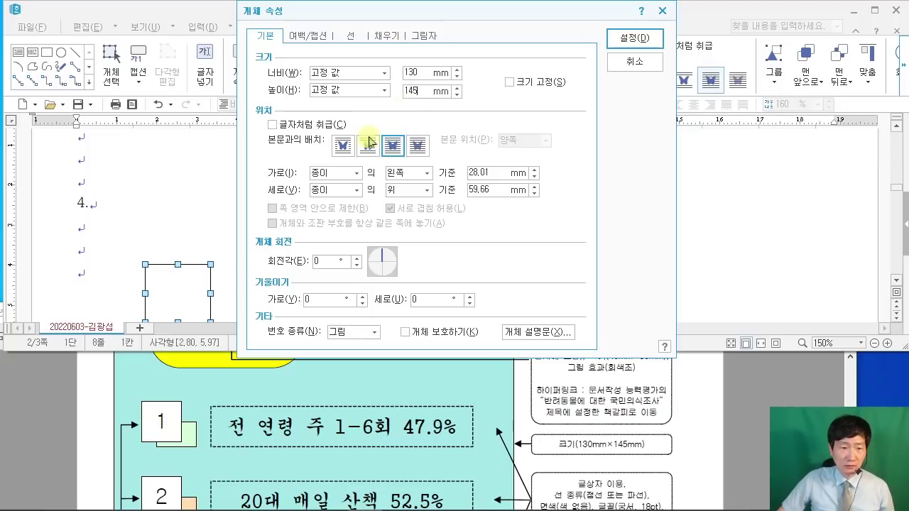
Step: Fill the rectangle light green and apply the settings
{"action": "left_click", "coordinate": [383, 37]}
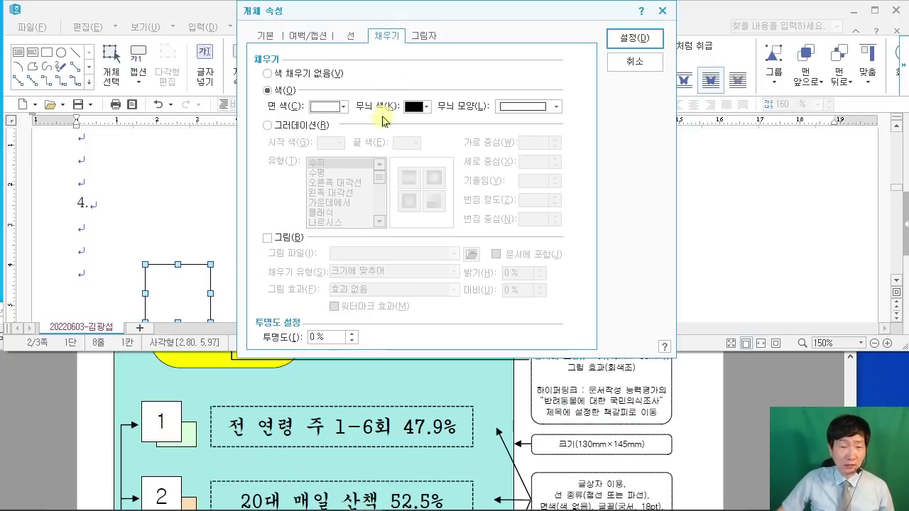
{"action": "left_click", "coordinate": [334, 108]}
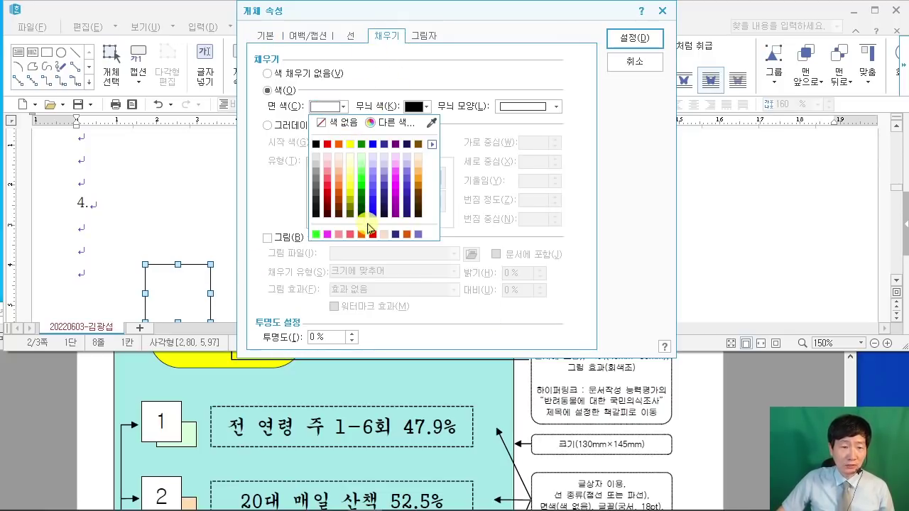
{"action": "left_click", "coordinate": [362, 167]}
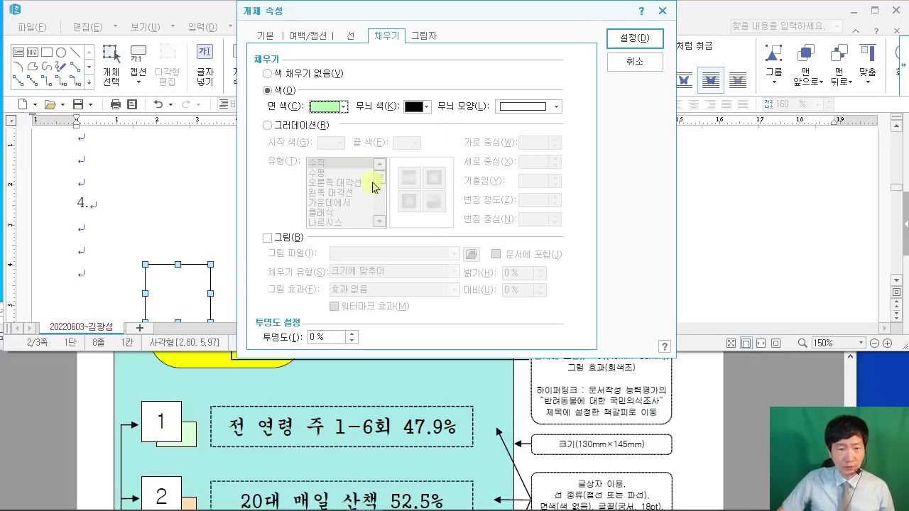
{"action": "left_click", "coordinate": [642, 41]}
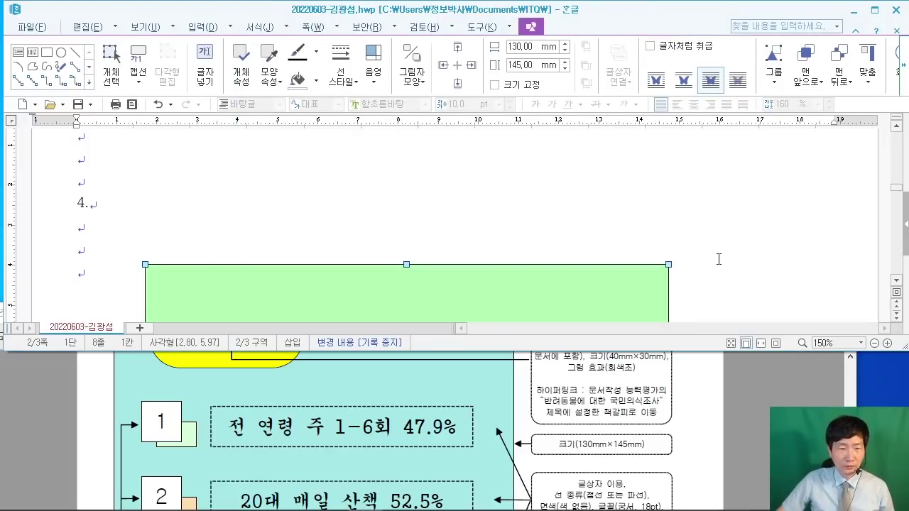
{"action": "left_click", "coordinate": [565, 258]}
{"action": "scroll", "coordinate": [445, 246], "scroll_direction": "down", "scroll_amount": 3}
Step: Nudge the green panel and sketch on-screen guides marking its target position
{"action": "left_click", "coordinate": [408, 251]}
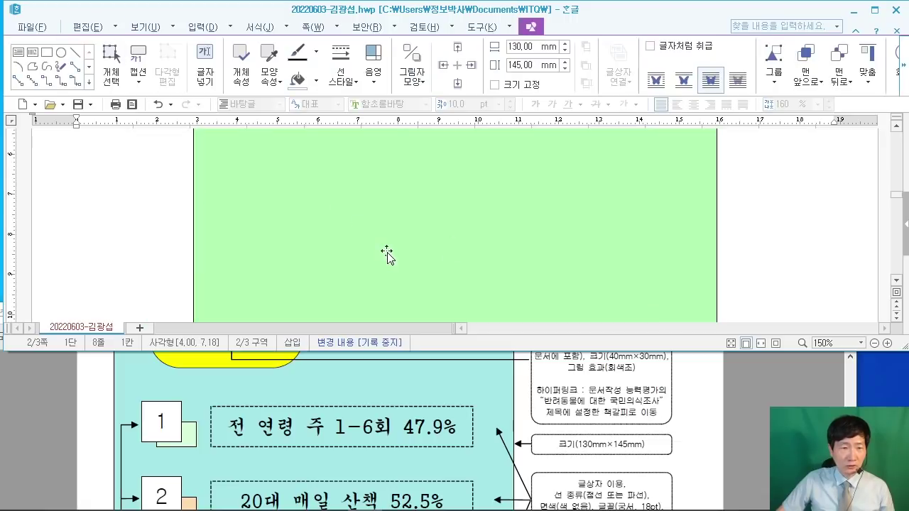
{"action": "left_click_drag", "start_coordinate": [345, 254], "coordinate": [305, 256]}
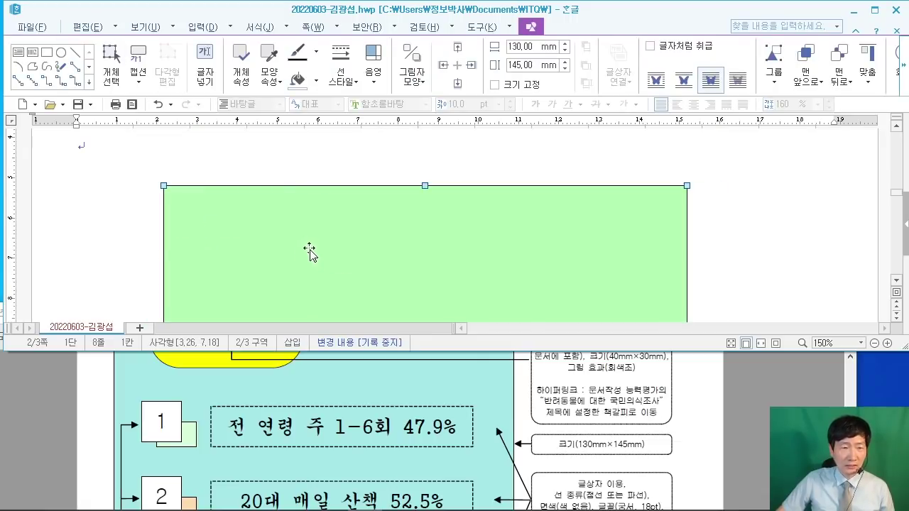
{"action": "scroll", "coordinate": [310, 246], "scroll_direction": "up", "scroll_amount": 2}
{"action": "scroll", "coordinate": [298, 221], "scroll_direction": "down", "scroll_amount": 1}
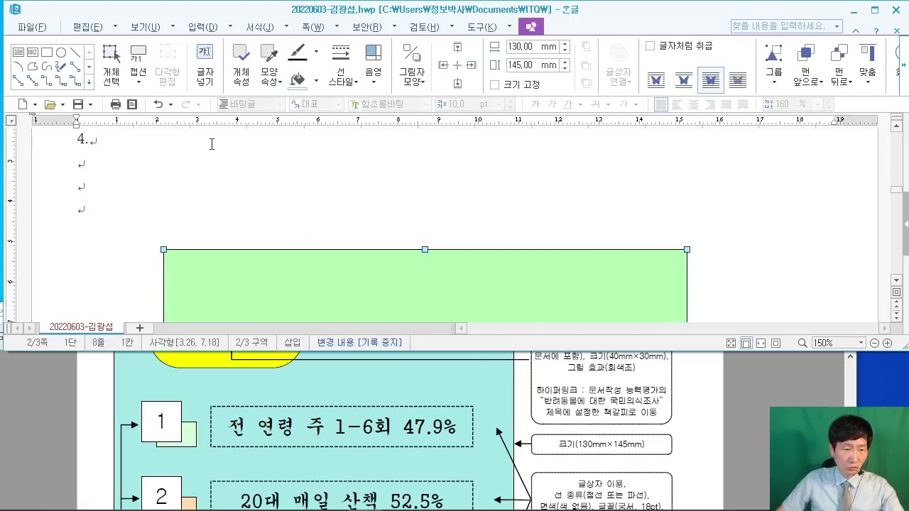
{"action": "left_click_drag", "start_coordinate": [199, 129], "coordinate": [188, 231]}
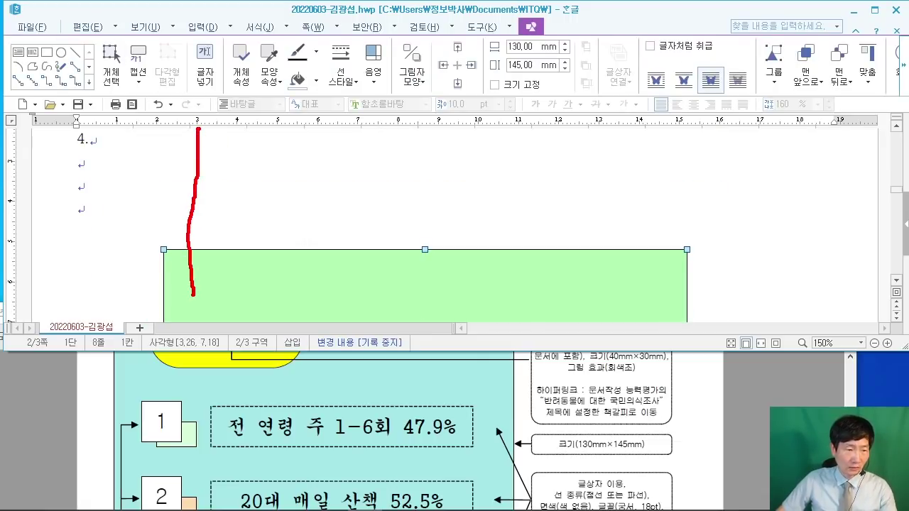
{"action": "left_click_drag", "start_coordinate": [19, 306], "coordinate": [149, 308]}
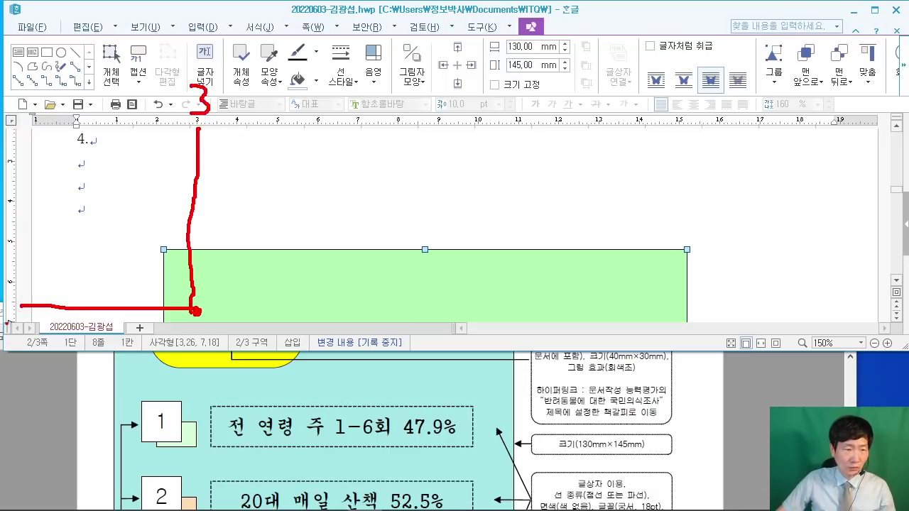
{"action": "left_click_drag", "start_coordinate": [33, 262], "coordinate": [33, 291]}
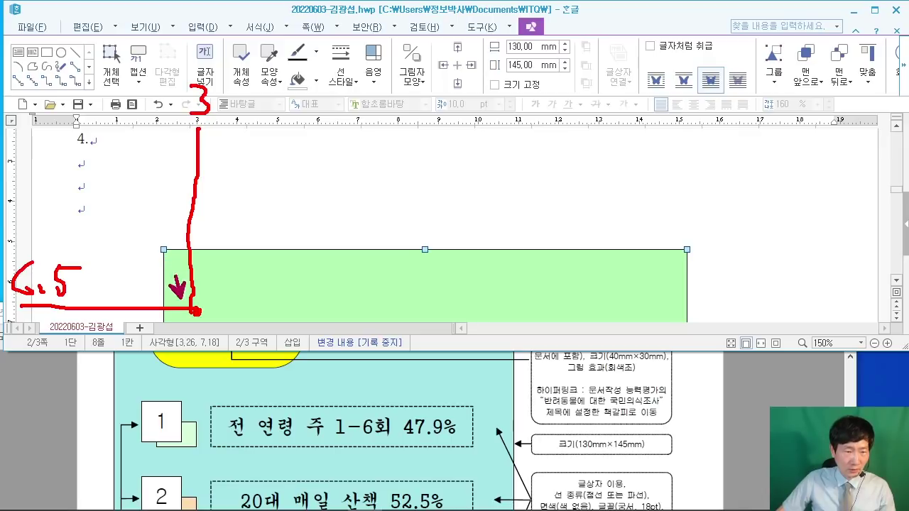
{"action": "key", "text": "Escape"}
Step: Drag the green panel right and down to about 4.16 cm, 8.54 cm
{"action": "left_click_drag", "start_coordinate": [181, 287], "coordinate": [217, 323]}
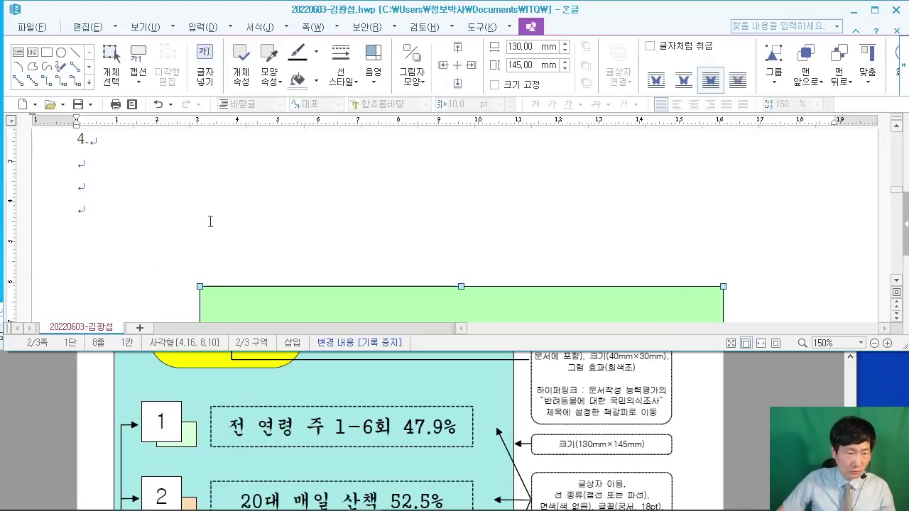
{"action": "left_click_drag", "start_coordinate": [217, 291], "coordinate": [218, 309]}
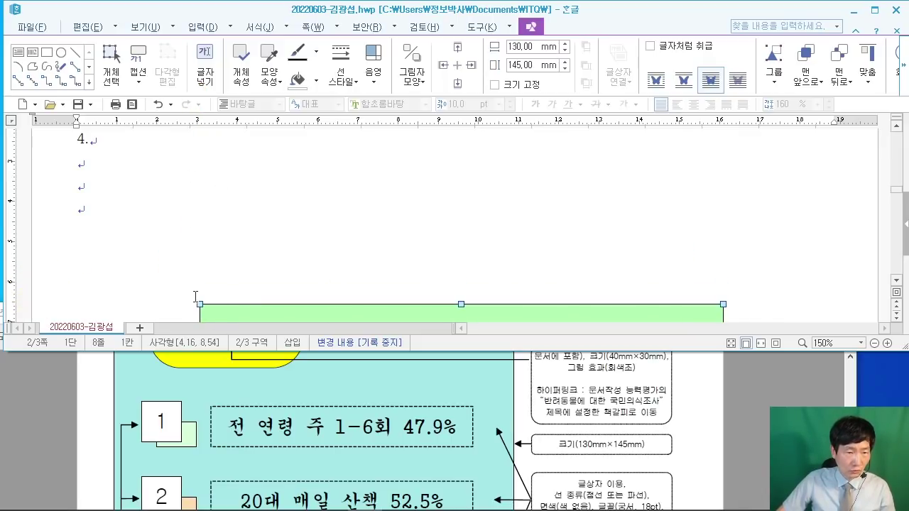
{"action": "left_click", "coordinate": [311, 223]}
Step: Check the title in the sample output PDF, then return to the Hangul document
{"action": "scroll", "coordinate": [316, 214], "scroll_direction": "down", "scroll_amount": 1}
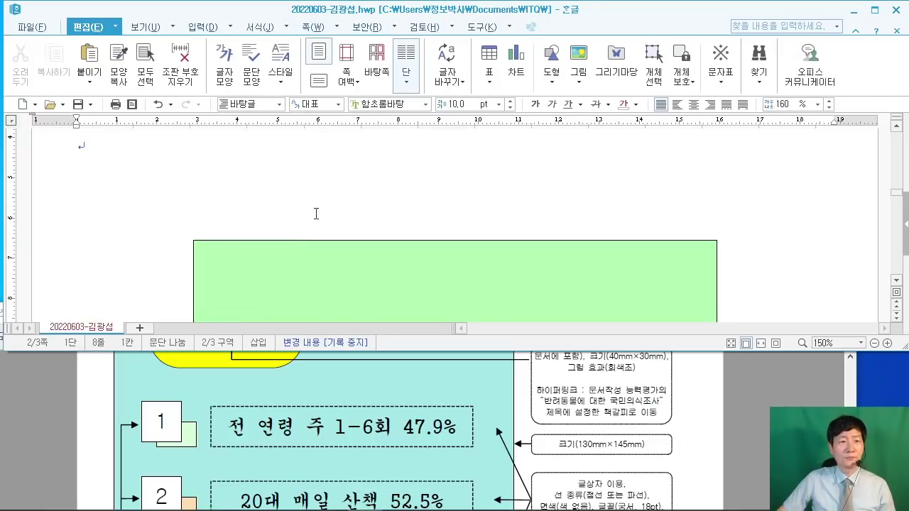
{"action": "left_click", "coordinate": [776, 402]}
{"action": "scroll", "coordinate": [756, 409], "scroll_direction": "up", "scroll_amount": 7}
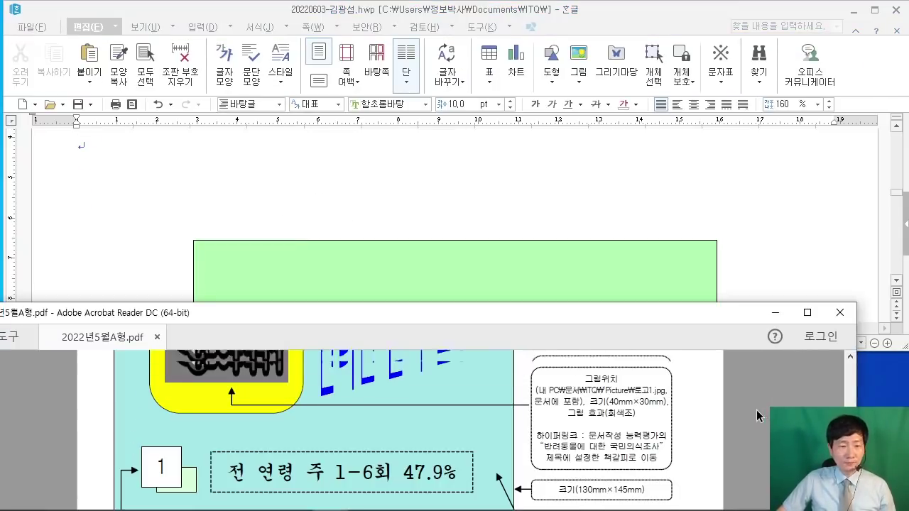
{"action": "scroll", "coordinate": [715, 422], "scroll_direction": "up", "scroll_amount": 2}
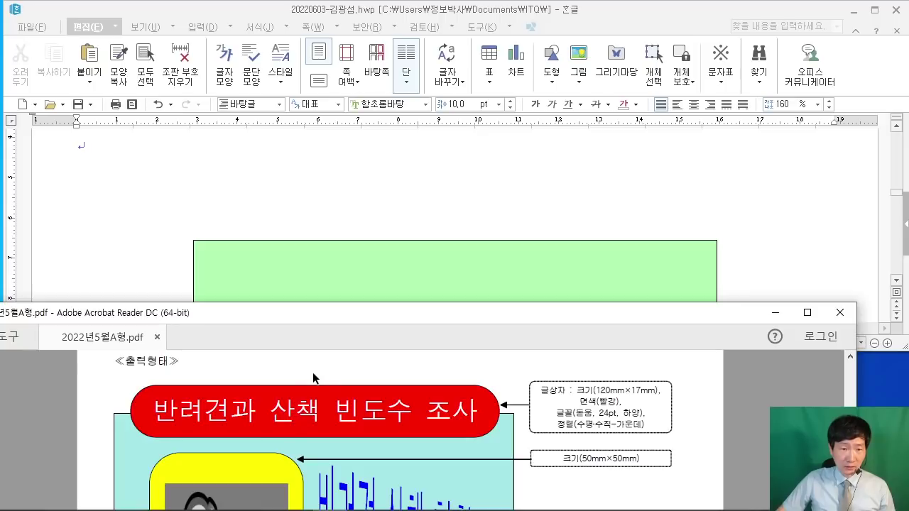
{"action": "left_click", "coordinate": [295, 202]}
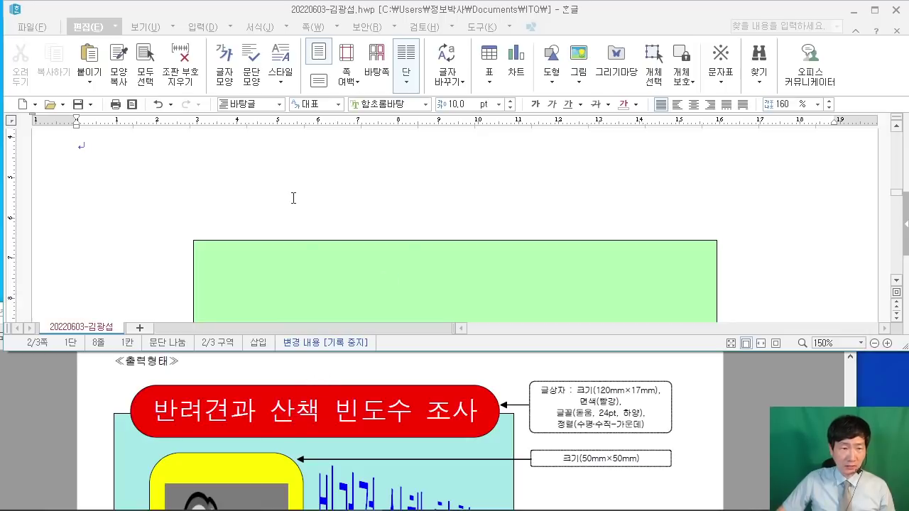
Step: Draw a horizontal text box of about 81 × 15 mm above the green panel
{"action": "left_click", "coordinate": [551, 79]}
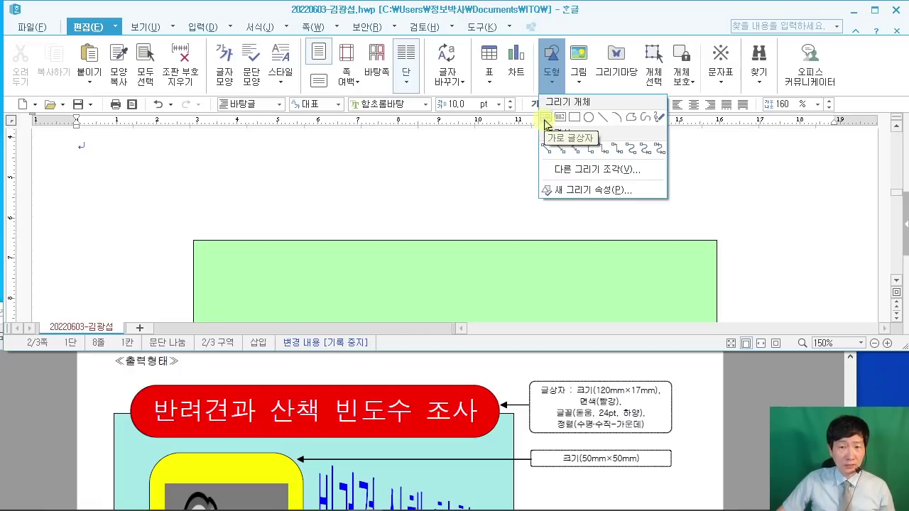
{"action": "left_click", "coordinate": [545, 122]}
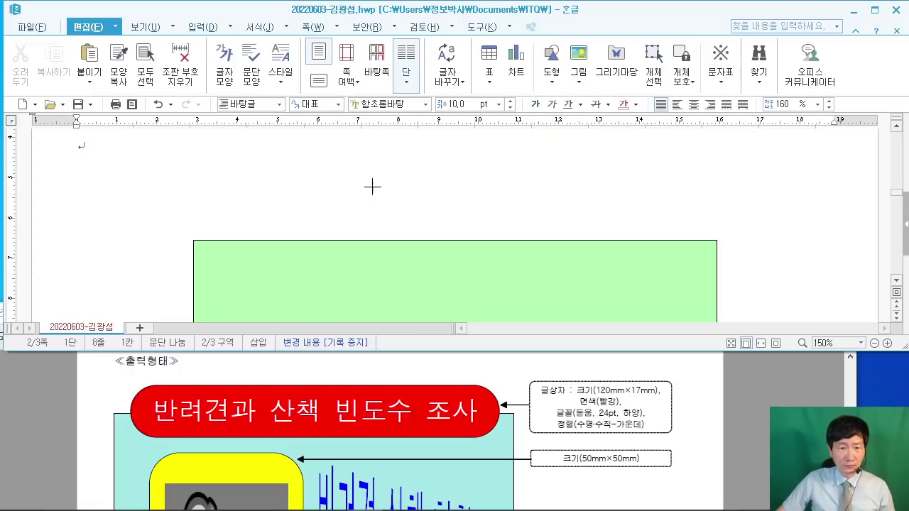
{"action": "left_click_drag", "start_coordinate": [325, 161], "coordinate": [652, 220]}
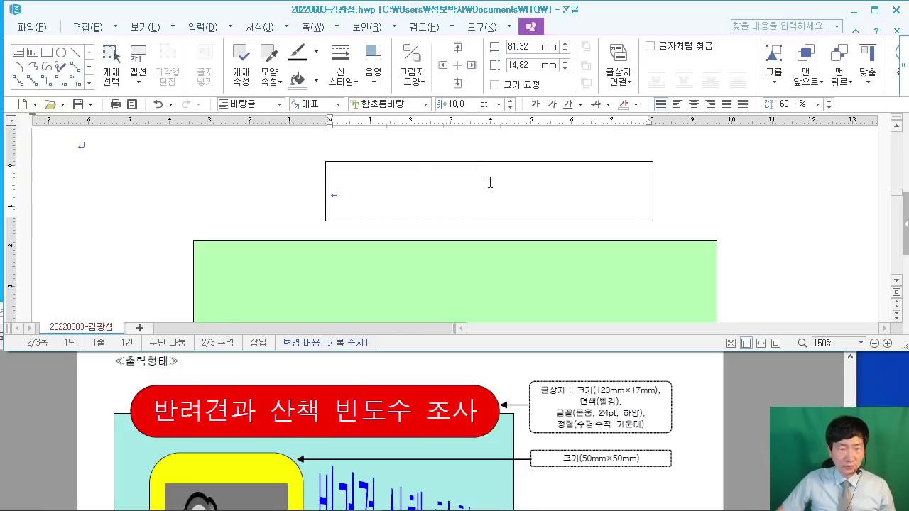
{"action": "double_click", "coordinate": [391, 164]}
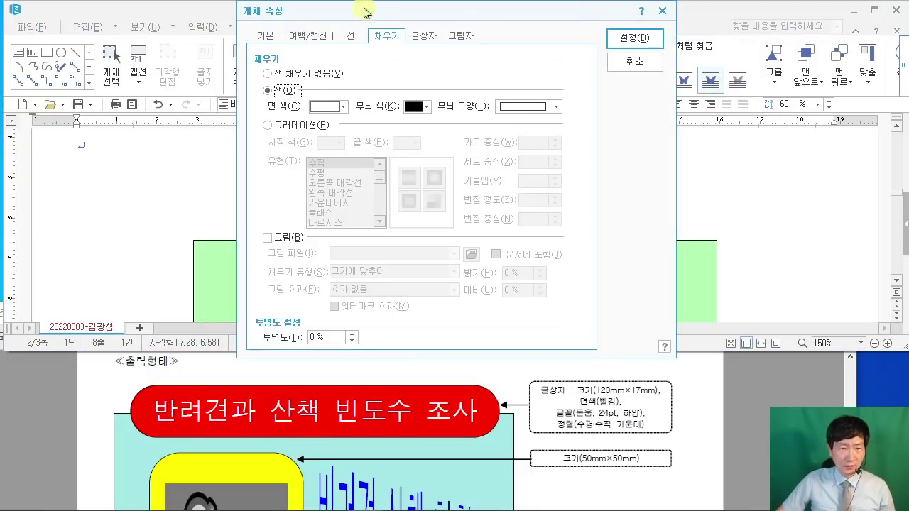
Step: Set the text box size to 120 mm wide by 17 mm tall
{"action": "left_click_drag", "start_coordinate": [364, 10], "coordinate": [494, 30]}
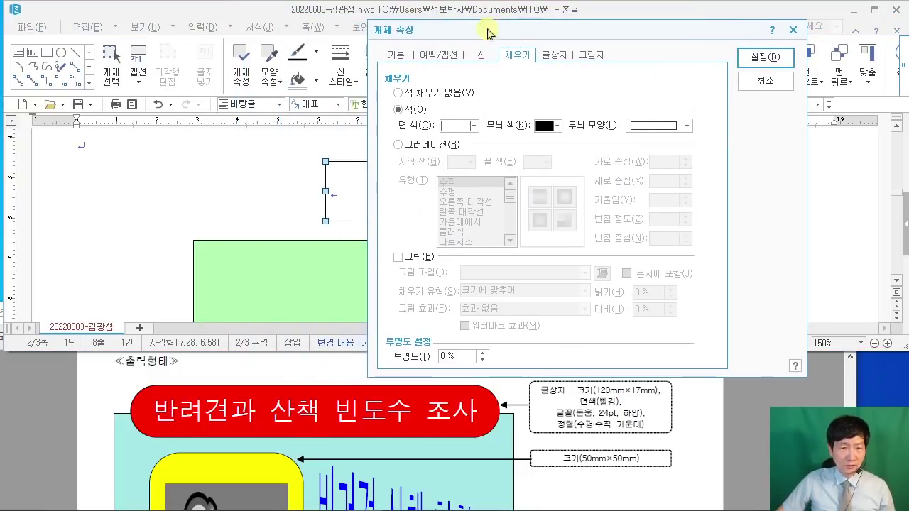
{"action": "left_click", "coordinate": [399, 55]}
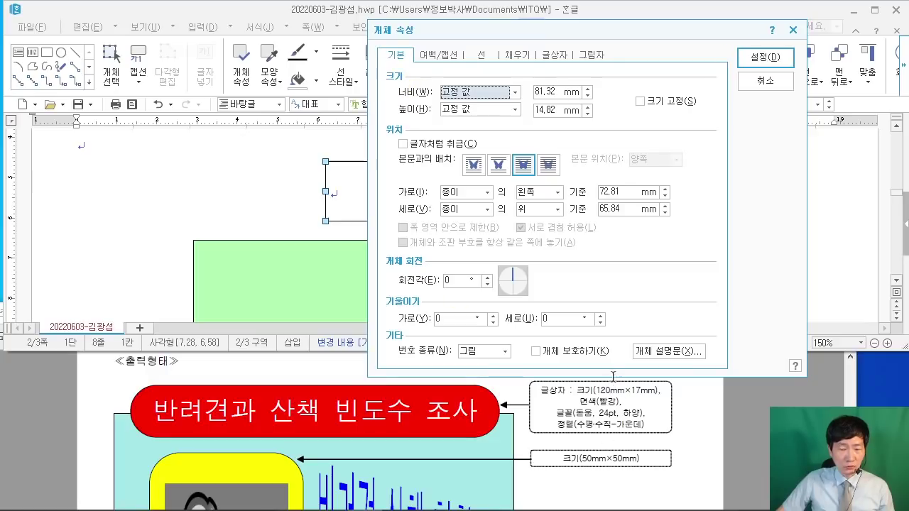
{"action": "key", "text": "Tab"}
{"action": "type", "text": "1"}
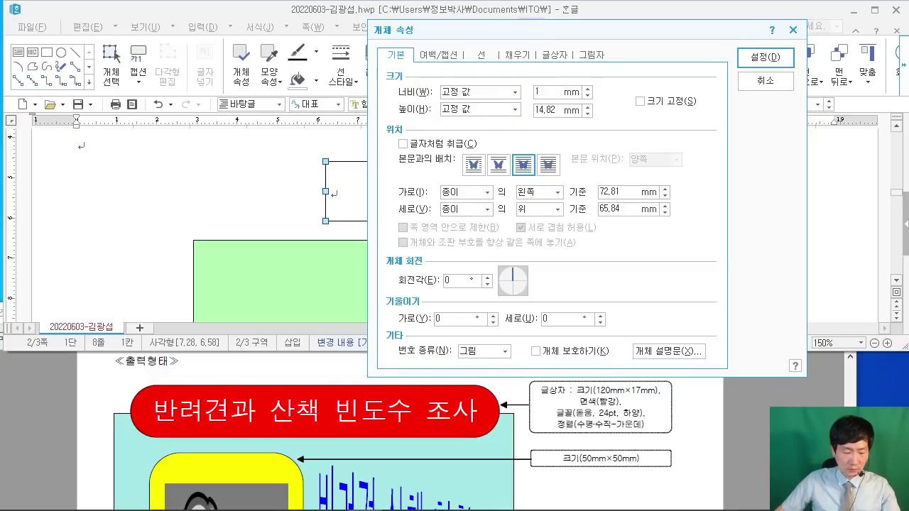
{"action": "type", "text": "20"}
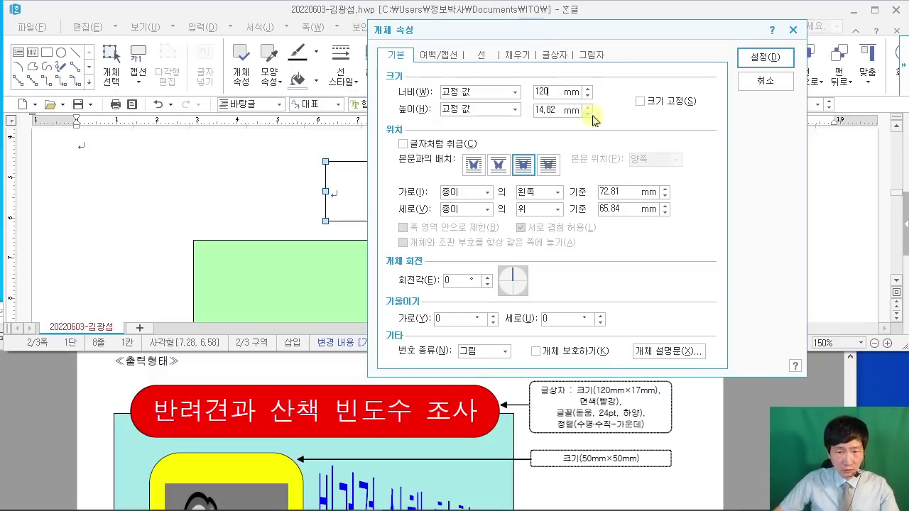
{"action": "double_click", "coordinate": [556, 110]}
{"action": "type", "text": "17"}
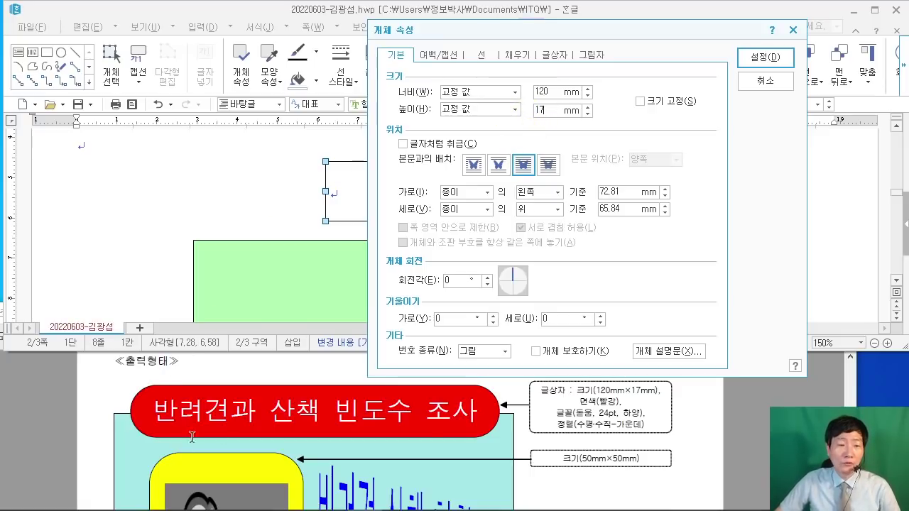
Step: Give the box semicircular (반원) corners
{"action": "left_click", "coordinate": [482, 55]}
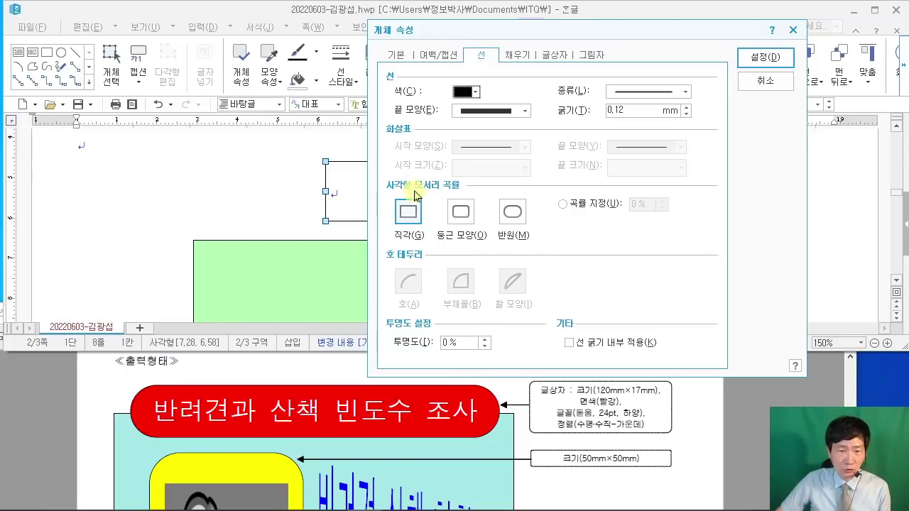
{"action": "left_click", "coordinate": [513, 215]}
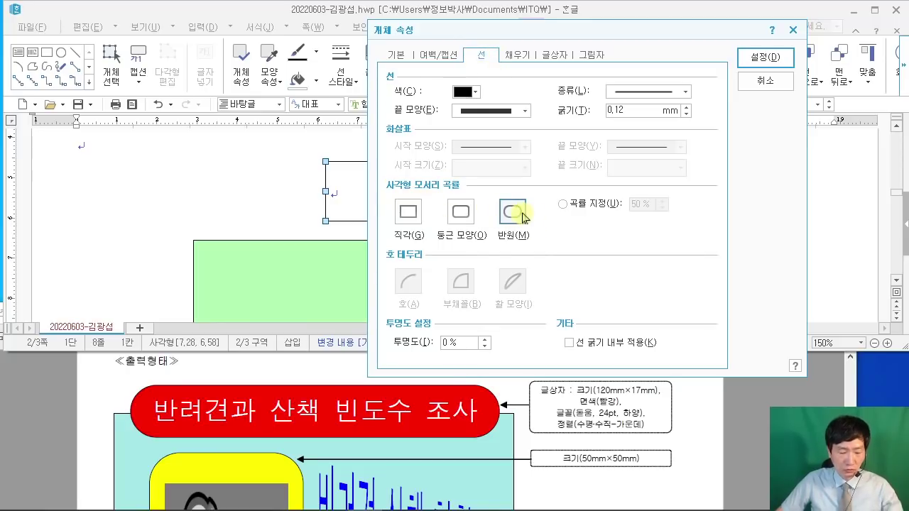
{"action": "left_click_drag", "start_coordinate": [484, 188], "coordinate": [544, 245]}
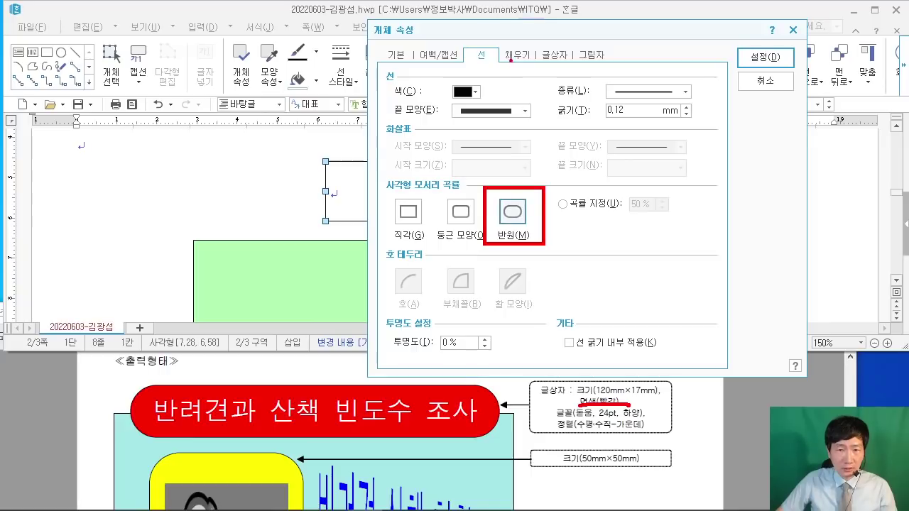
{"action": "key", "text": "Escape"}
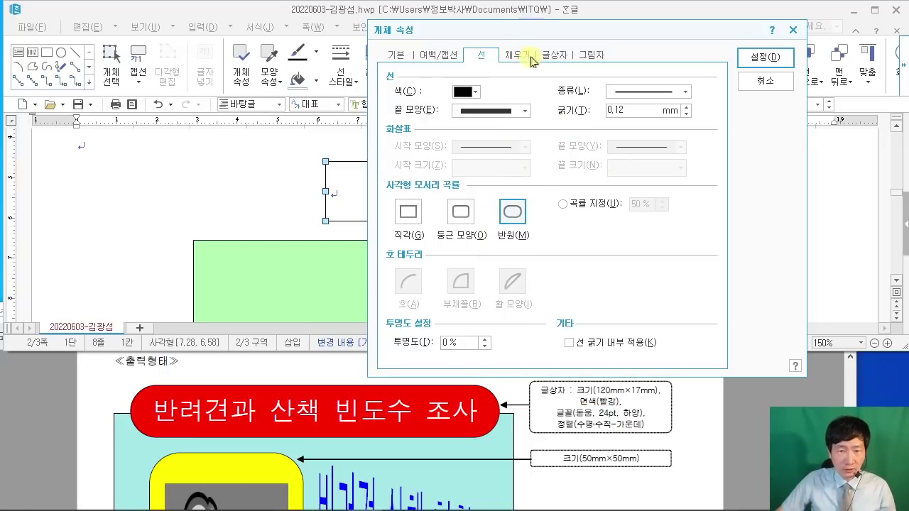
Step: Fill the box red, apply the settings, and drag it over the green panel's top edge
{"action": "left_click", "coordinate": [531, 57]}
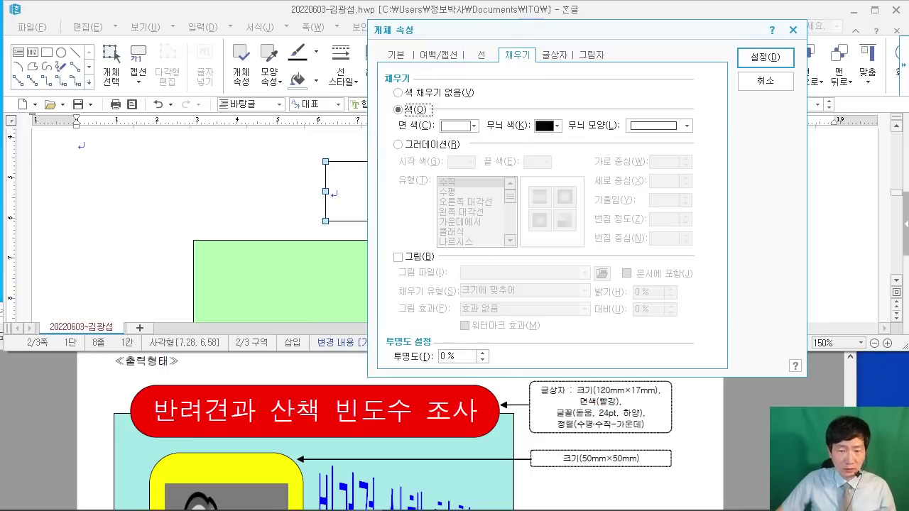
{"action": "key", "text": "alt+Tab"}
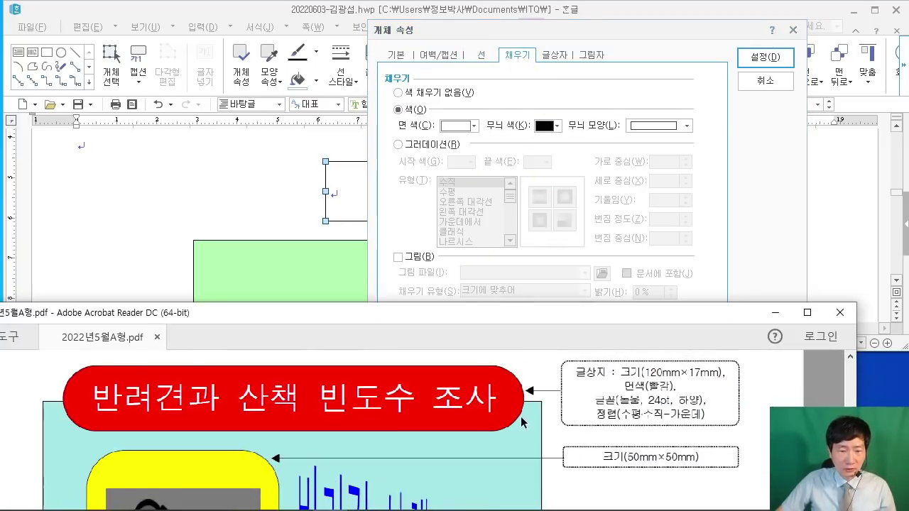
{"action": "left_click", "coordinate": [462, 131]}
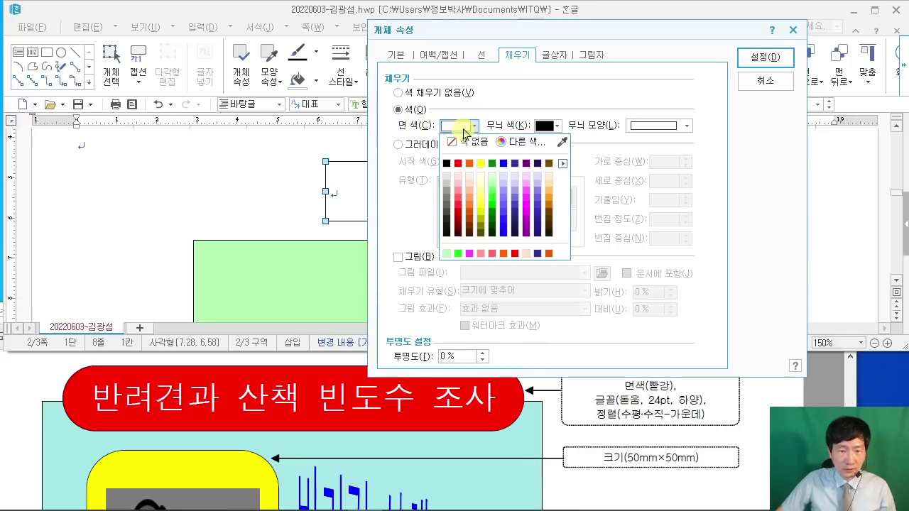
{"action": "left_click", "coordinate": [459, 167]}
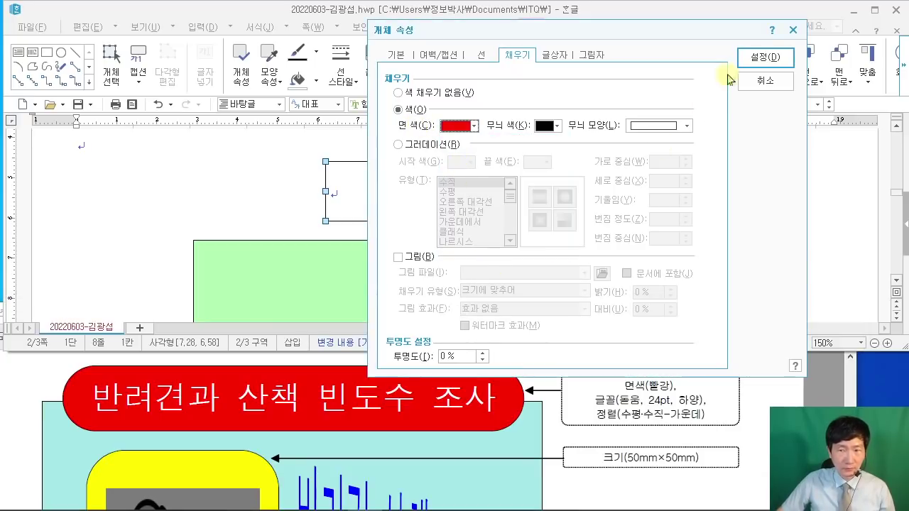
{"action": "left_click", "coordinate": [765, 56]}
{"action": "left_click_drag", "start_coordinate": [565, 219], "coordinate": [442, 249]}
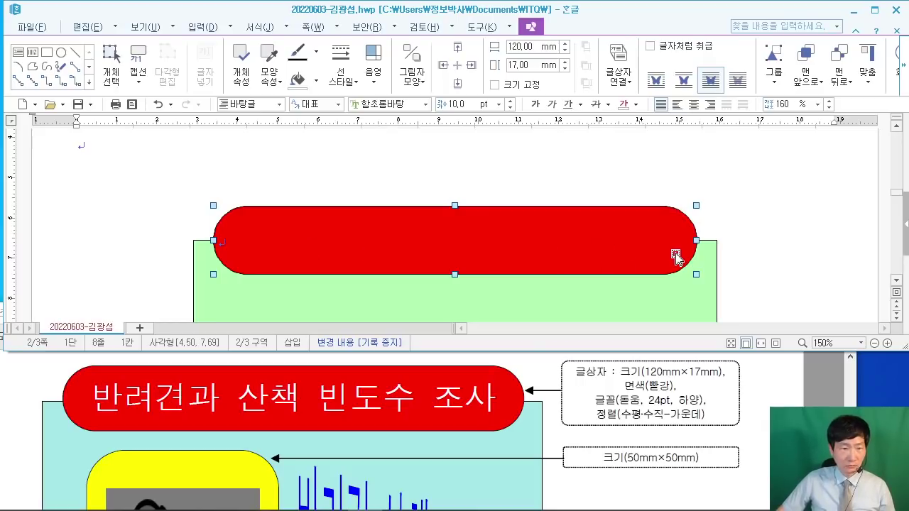
Step: Add an empty line above the drawing and type 반려견과 산책 빈도수 조사 into the red box
{"action": "left_click", "coordinate": [776, 197]}
{"action": "key", "text": "Return"}
{"action": "key", "text": "Return"}
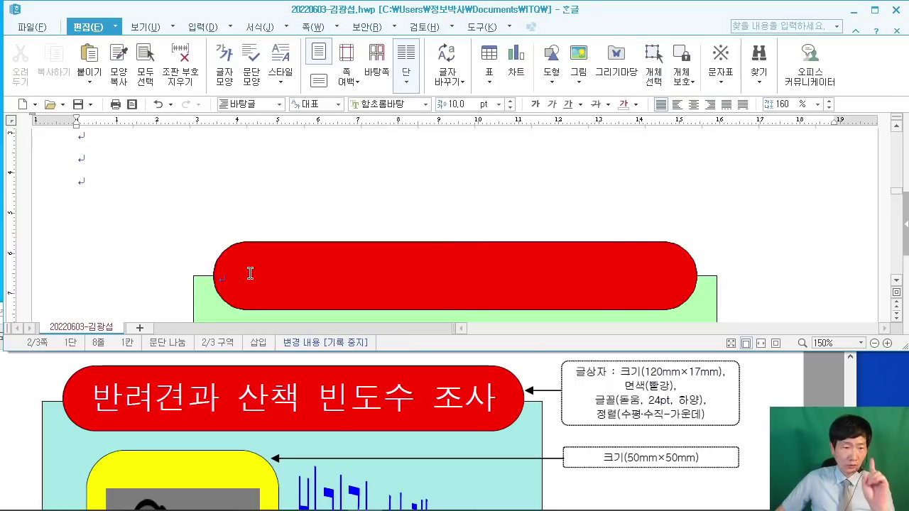
{"action": "left_click", "coordinate": [245, 276]}
{"action": "type", "text": "바"}
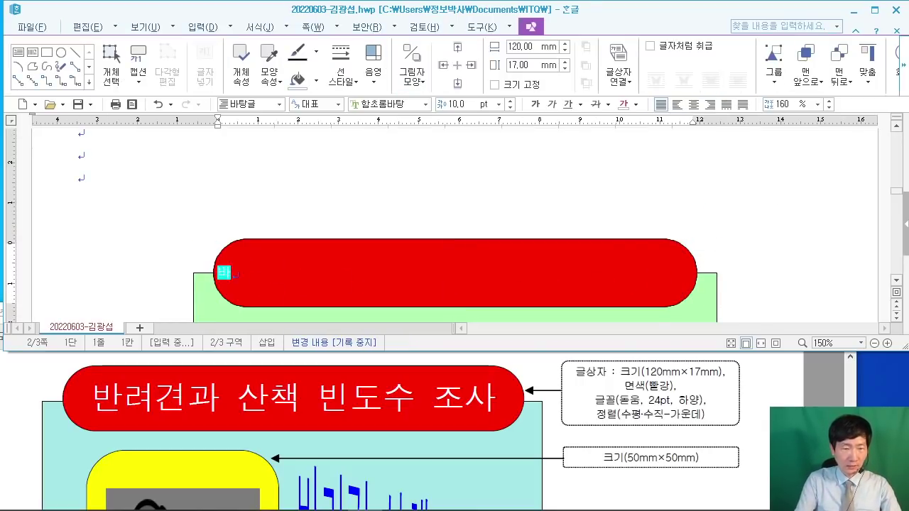
{"action": "type", "text": "려견과 산책"}
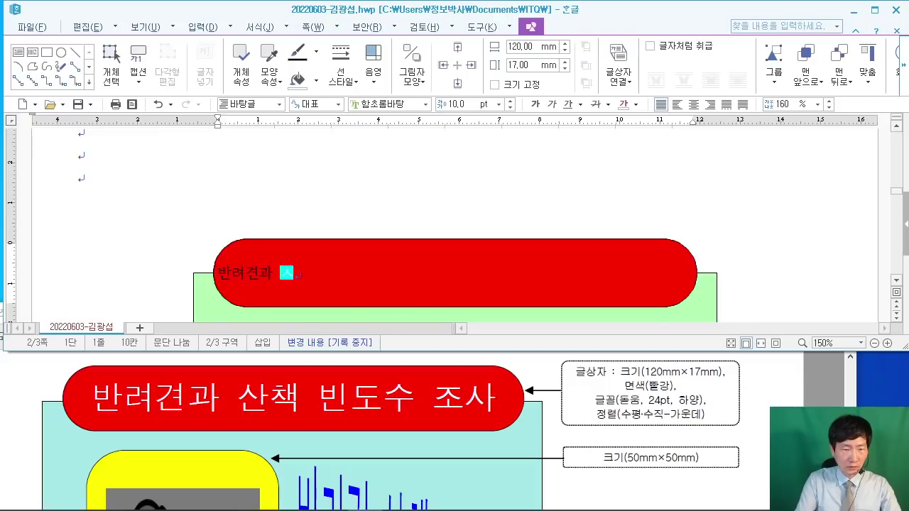
{"action": "type", "text": " 빈도수 조사"}
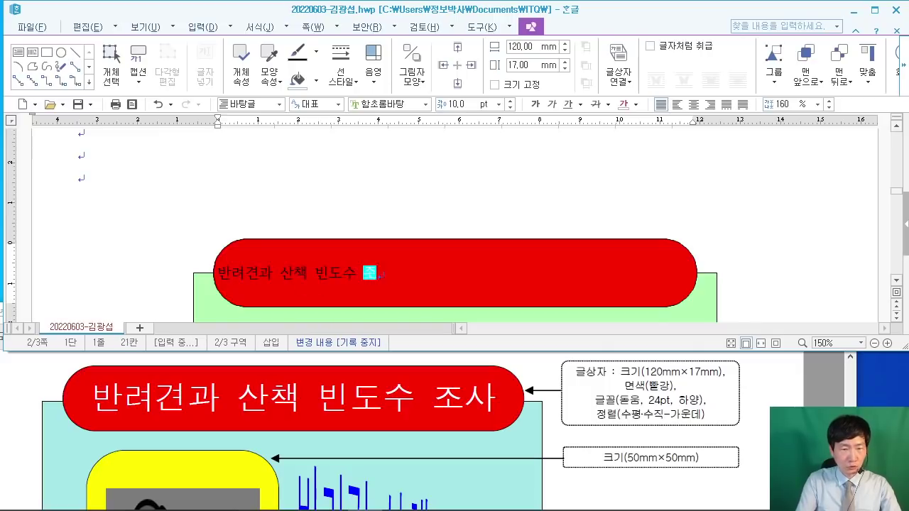
{"action": "left_click", "coordinate": [368, 257]}
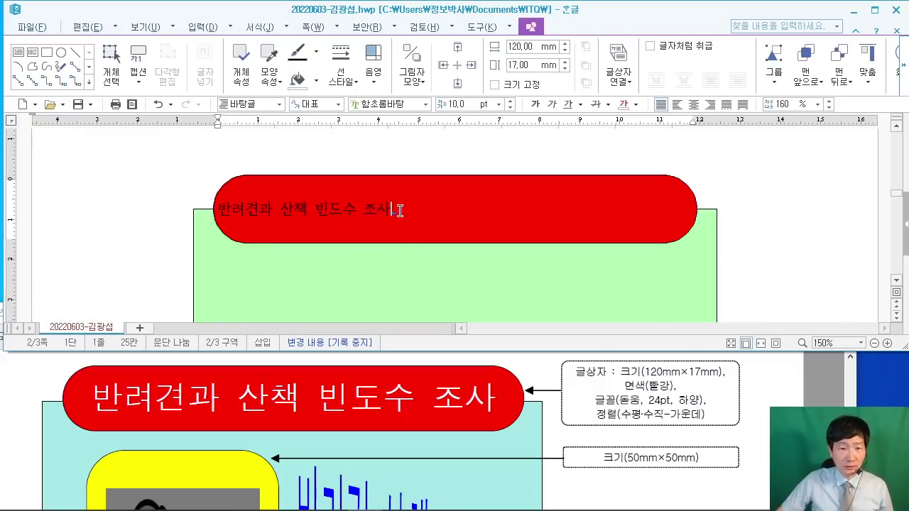
{"action": "left_click_drag", "start_coordinate": [400, 210], "coordinate": [214, 211]}
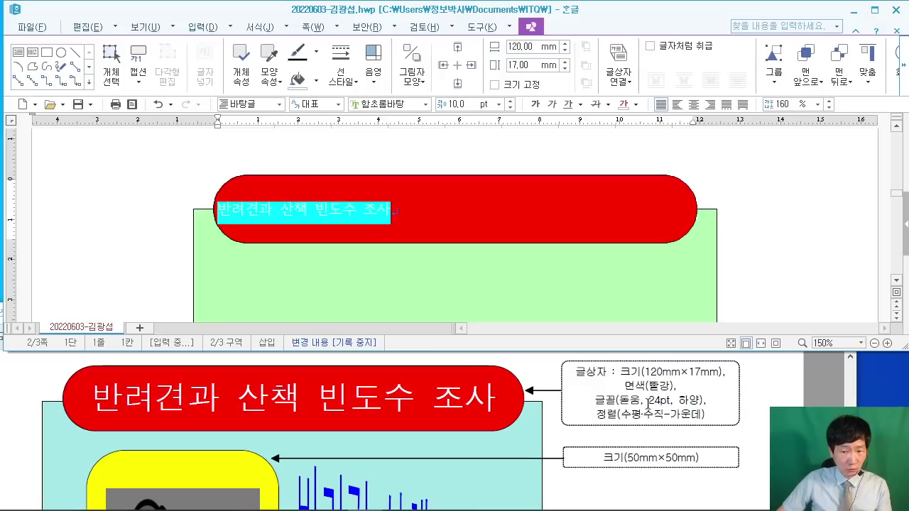
Step: Set the title font to 돋움 at 24 pt
{"action": "left_click", "coordinate": [396, 104]}
{"action": "type", "text": "돋"}
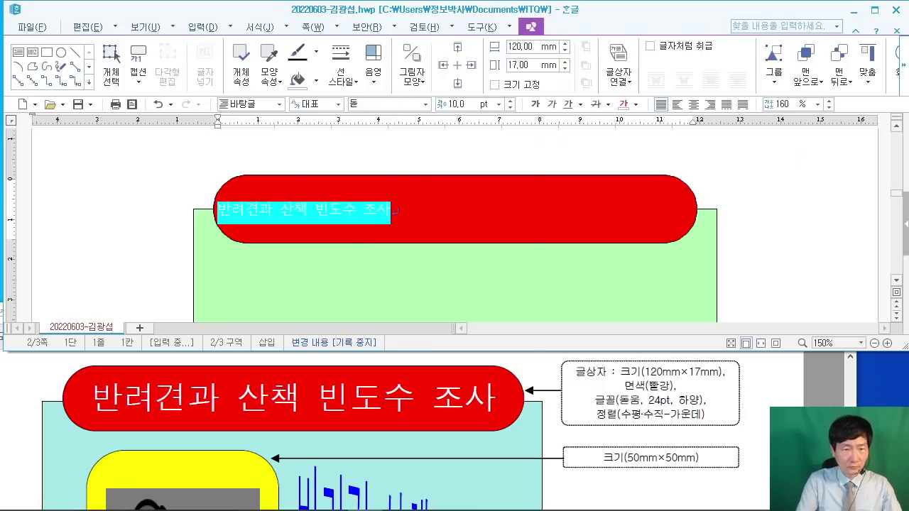
{"action": "type", "text": "움"}
{"action": "key", "text": "Return"}
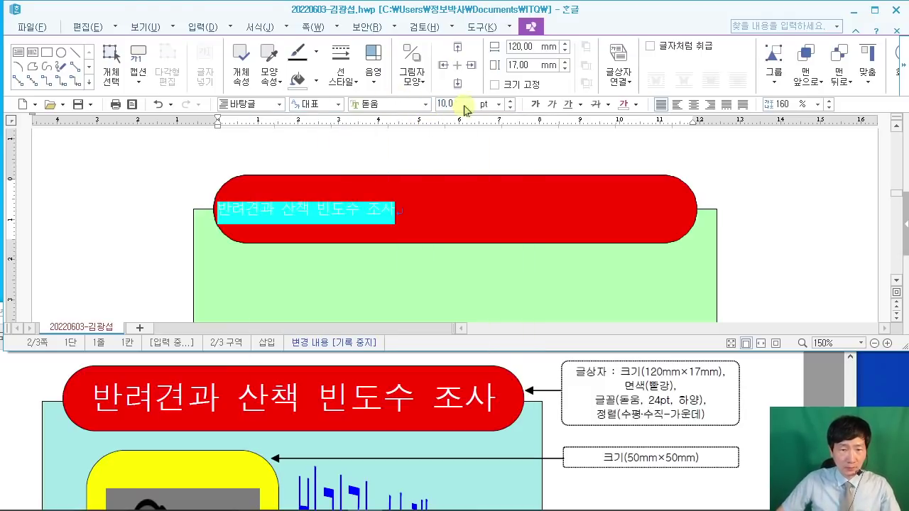
{"action": "left_click", "coordinate": [465, 106]}
{"action": "type", "text": "24"}
{"action": "key", "text": "Return"}
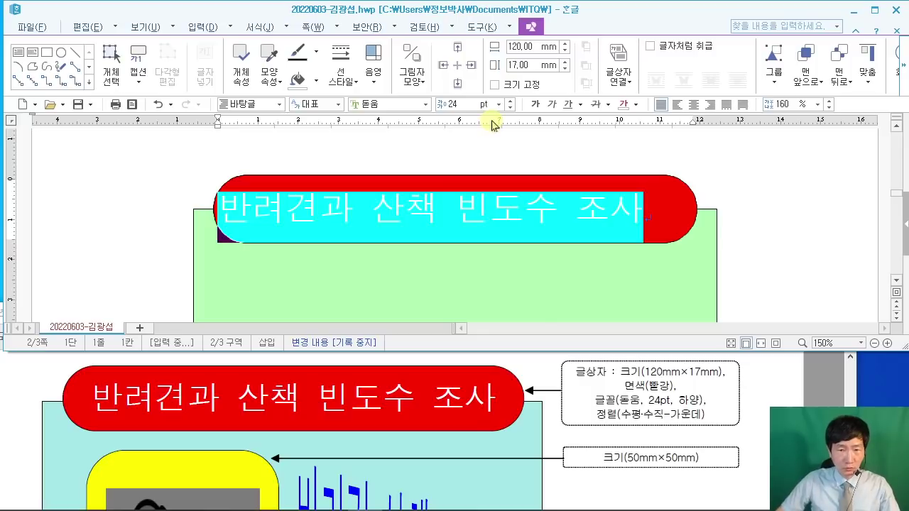
Step: Make the title white and centre it in the red box
{"action": "left_click", "coordinate": [628, 107]}
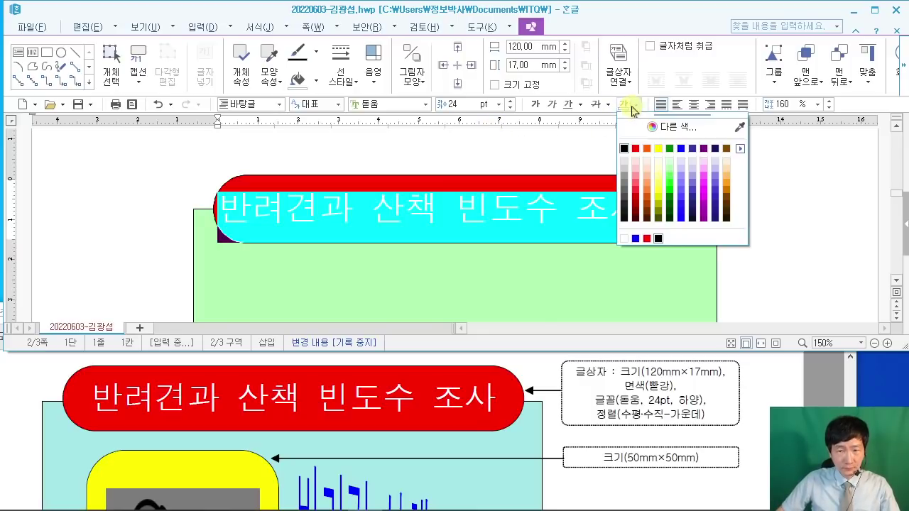
{"action": "left_click", "coordinate": [624, 239]}
{"action": "left_click", "coordinate": [624, 239]}
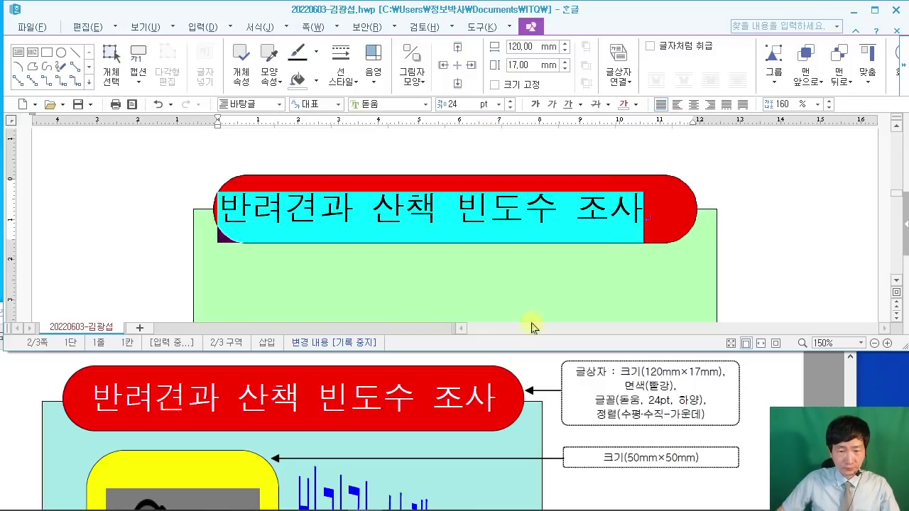
{"action": "left_click", "coordinate": [698, 105]}
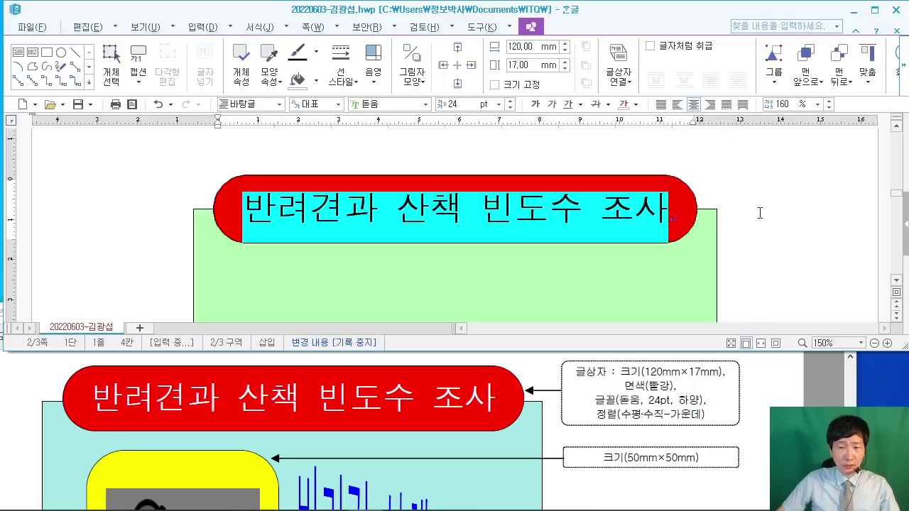
{"action": "key", "text": "shift+Escape"}
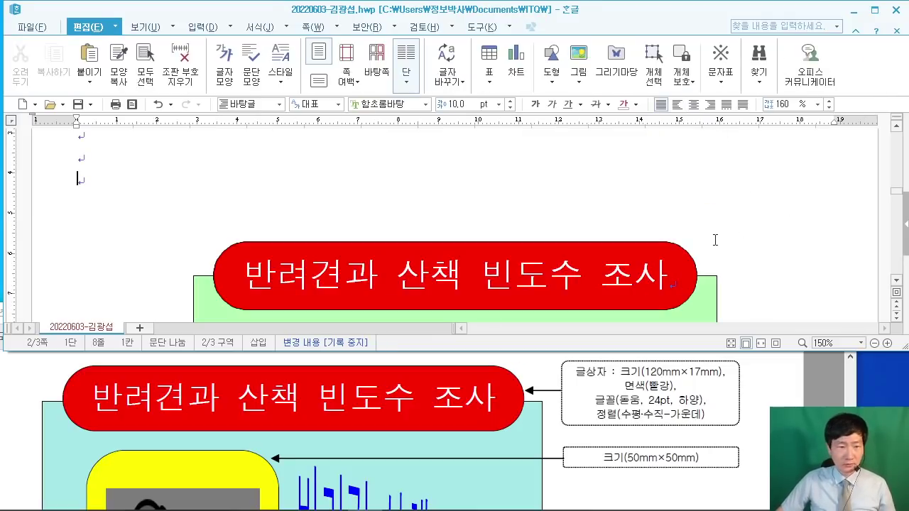
Step: Draw a small rectangle on the page with the rectangle drawing tool
{"action": "scroll", "coordinate": [715, 240], "scroll_direction": "down", "scroll_amount": 1}
{"action": "scroll", "coordinate": [639, 422], "scroll_direction": "down", "scroll_amount": 5}
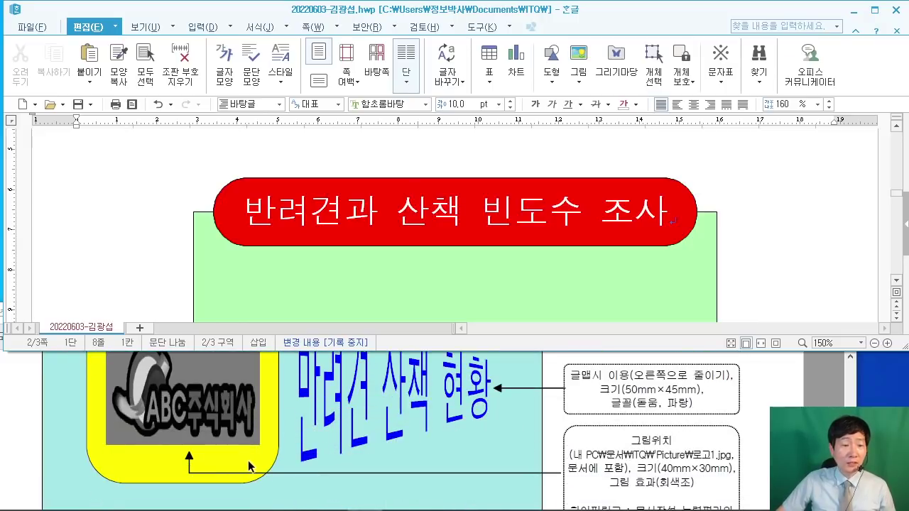
{"action": "scroll", "coordinate": [248, 460], "scroll_direction": "up", "scroll_amount": 2}
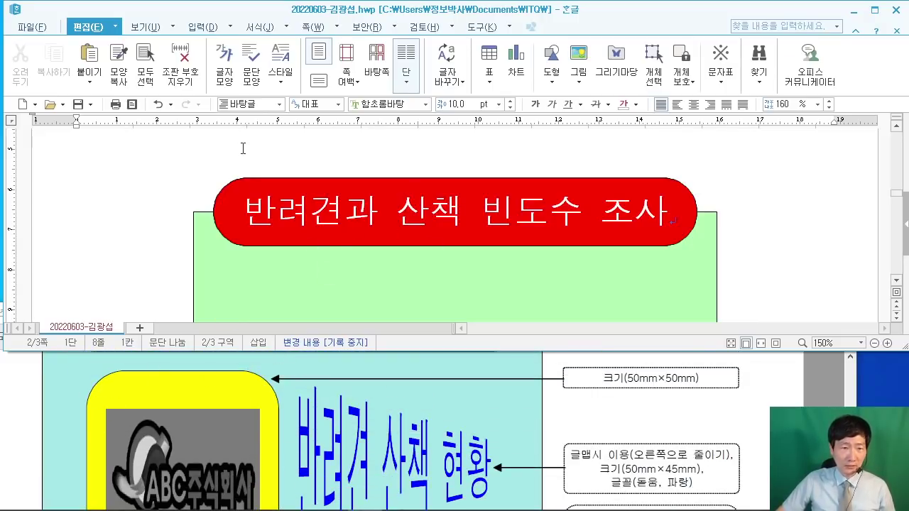
{"action": "left_click", "coordinate": [99, 34]}
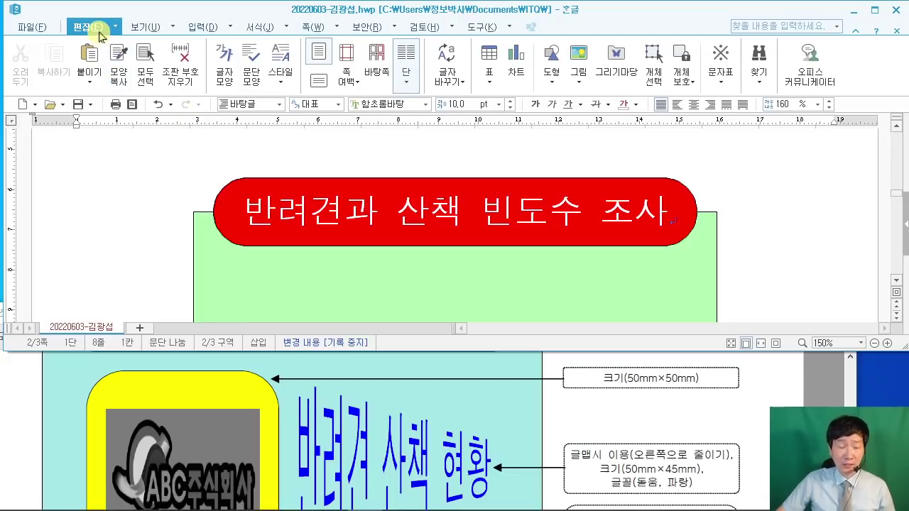
{"action": "left_click", "coordinate": [552, 71]}
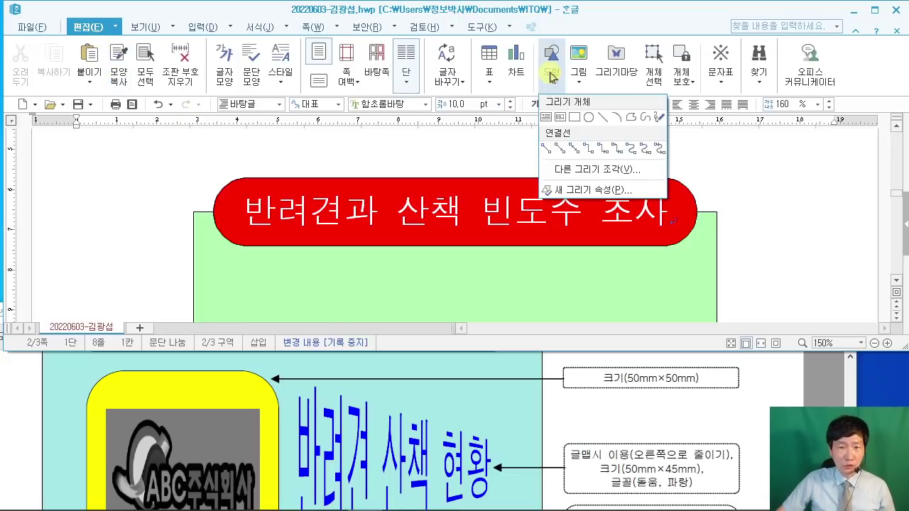
{"action": "left_click", "coordinate": [576, 119]}
{"action": "mouse_move", "coordinate": [64, 243]}
{"action": "left_mouse_down"}
{"action": "mouse_move", "coordinate": [115, 291]}
{"action": "mouse_move", "coordinate": [138, 296]}
{"action": "left_mouse_up"}
{"action": "scroll", "coordinate": [177, 255], "scroll_direction": "down", "scroll_amount": 2}
Step: Set the rectangle's width and height to 50 mm each in 개체 속성
{"action": "double_click", "coordinate": [101, 223]}
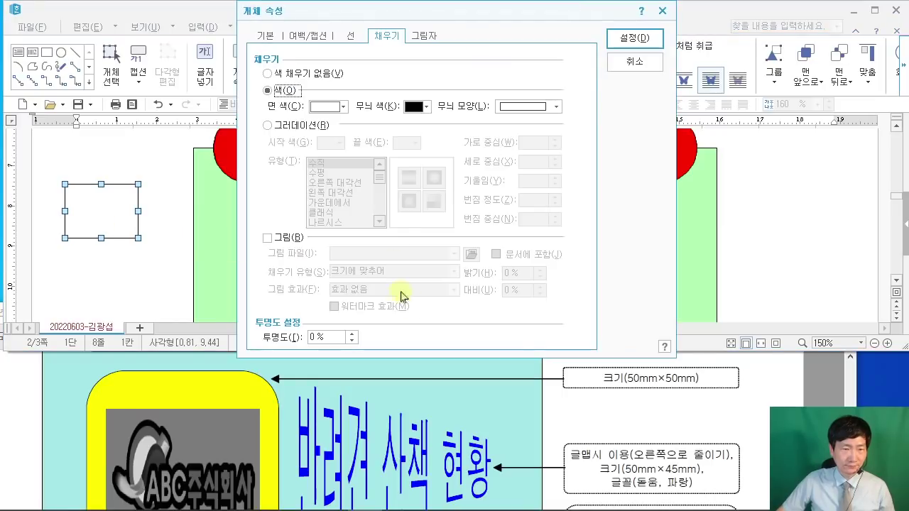
{"action": "left_click", "coordinate": [262, 36]}
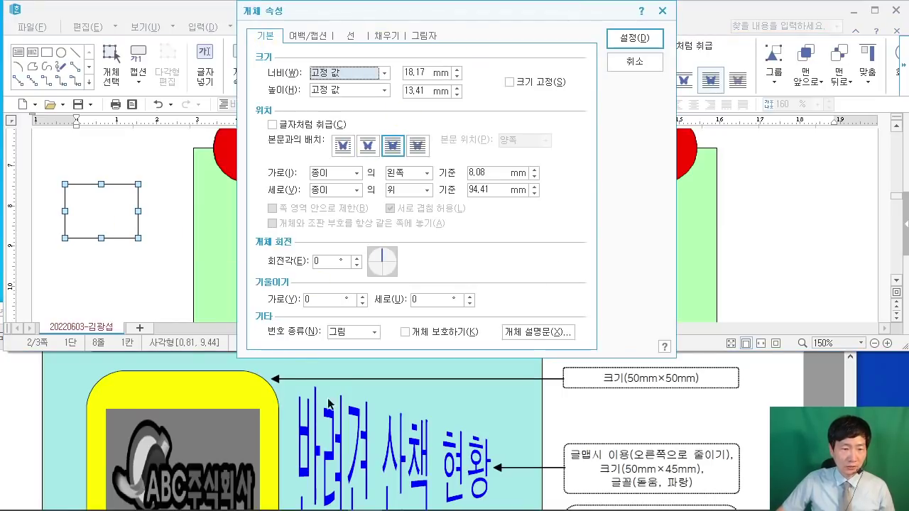
{"action": "left_click", "coordinate": [406, 73]}
{"action": "type", "text": "50"}
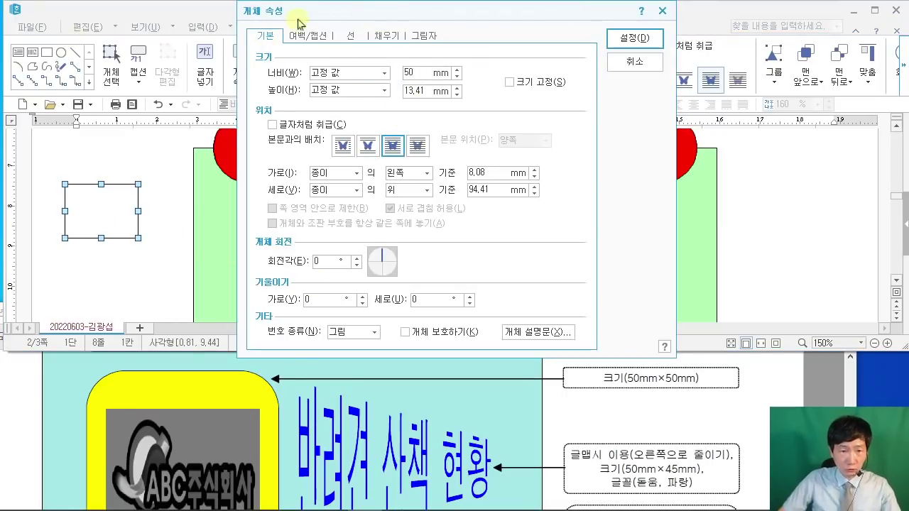
{"action": "left_click", "coordinate": [426, 91]}
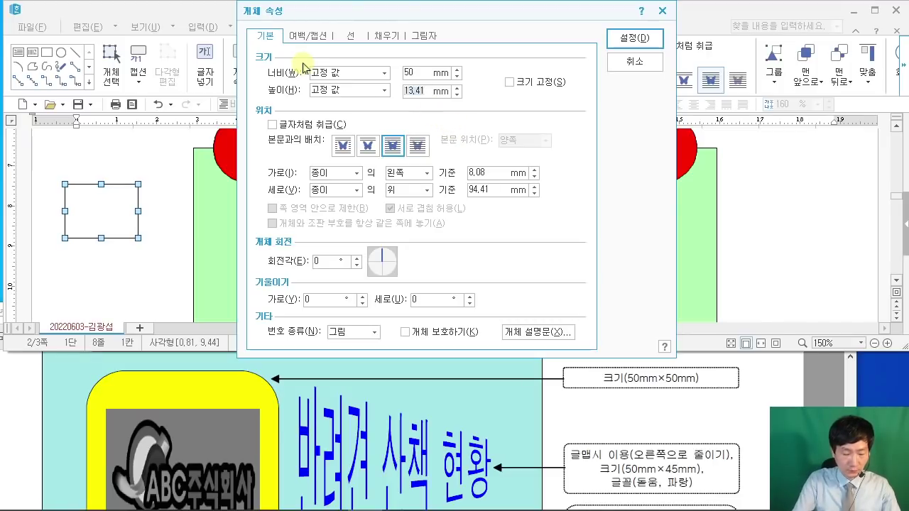
{"action": "type", "text": "50"}
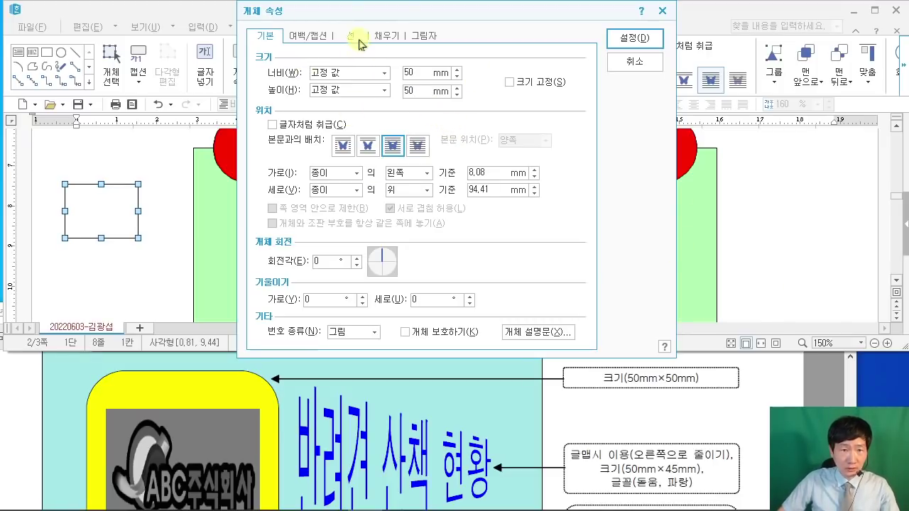
Step: Give the rectangle 둥근 모양 rounded corners on the 선 tab
{"action": "left_click", "coordinate": [355, 37]}
{"action": "left_click", "coordinate": [330, 192]}
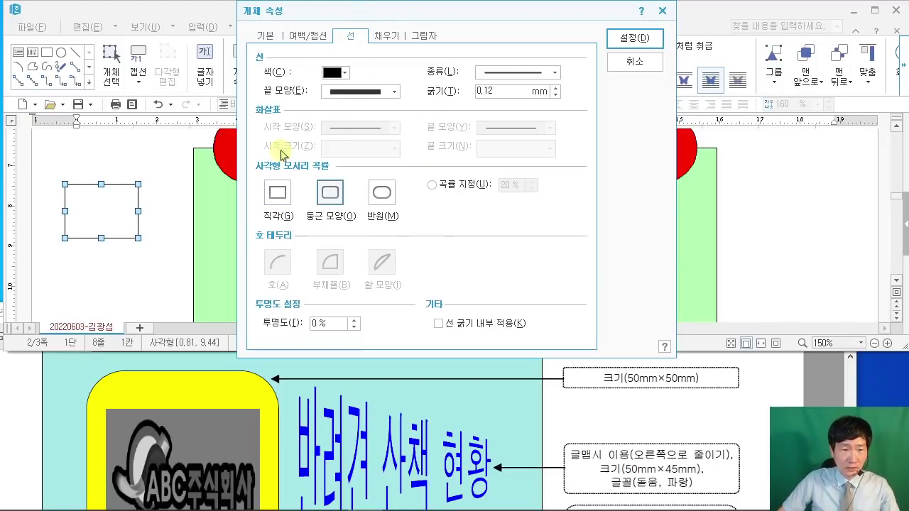
{"action": "mouse_move", "coordinate": [305, 178]}
{"action": "left_mouse_down"}
{"action": "mouse_move", "coordinate": [348, 234]}
{"action": "mouse_move", "coordinate": [361, 238]}
{"action": "left_mouse_up"}
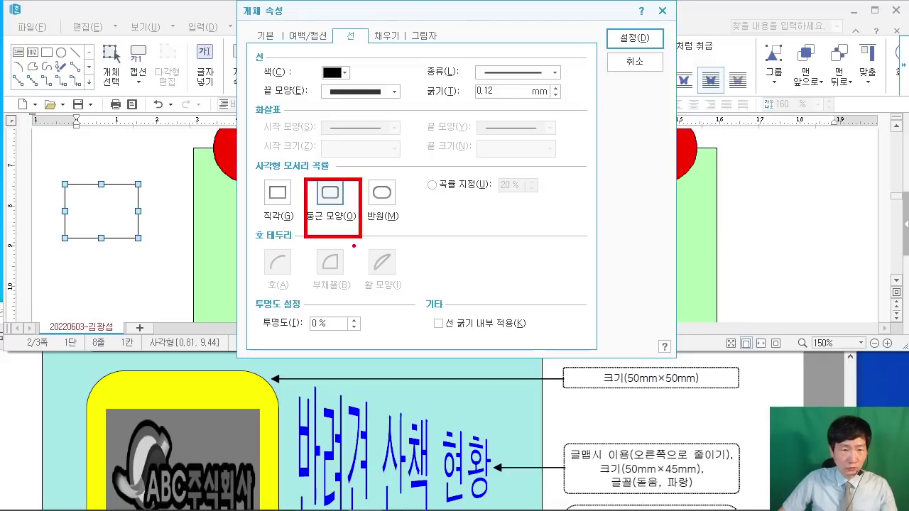
{"action": "left_click_drag", "start_coordinate": [399, 43], "coordinate": [462, 147]}
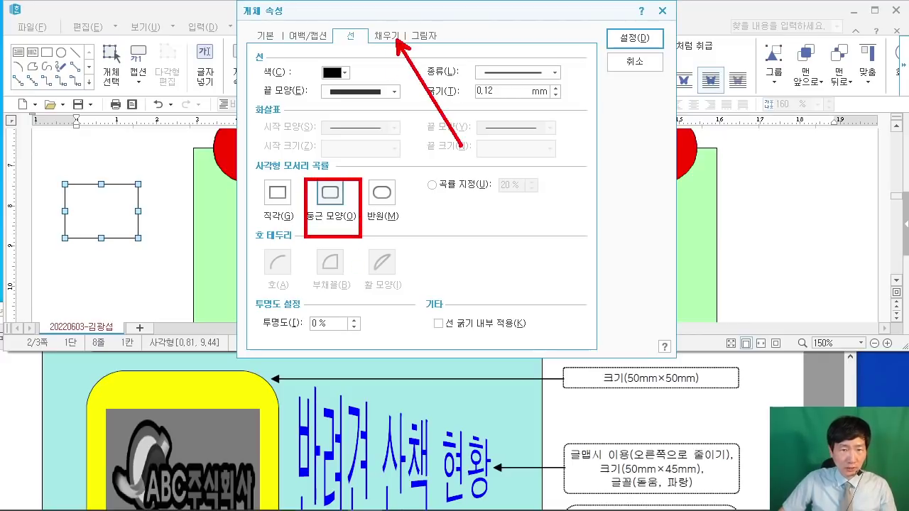
{"action": "key", "text": "Escape"}
Step: Set 면 색 to yellow on the 채우기 tab and apply with 설정
{"action": "left_click", "coordinate": [387, 35]}
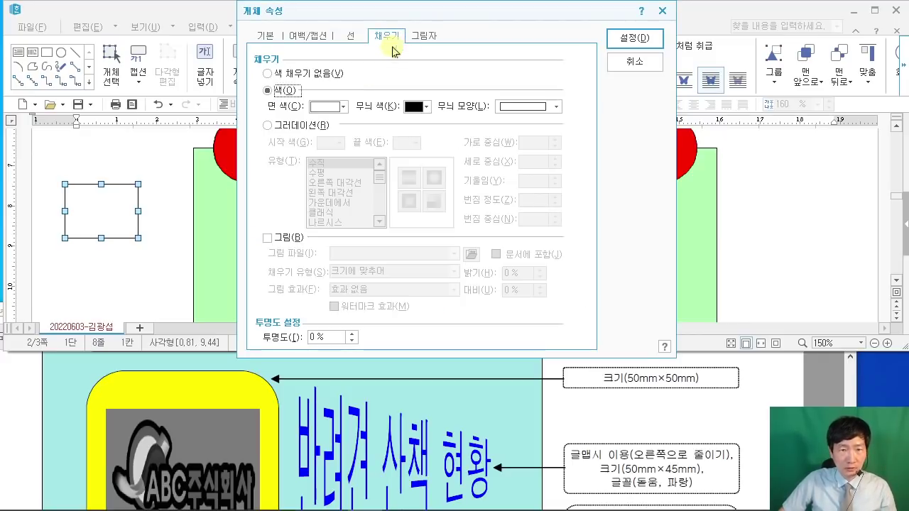
{"action": "left_click", "coordinate": [338, 107]}
{"action": "left_click", "coordinate": [349, 144]}
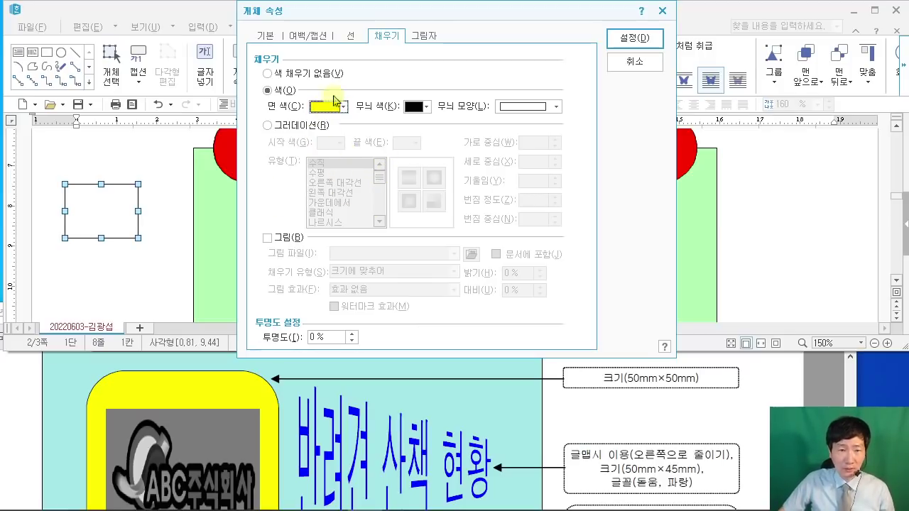
{"action": "left_click", "coordinate": [634, 37]}
{"action": "scroll", "coordinate": [348, 248], "scroll_direction": "down", "scroll_amount": 2}
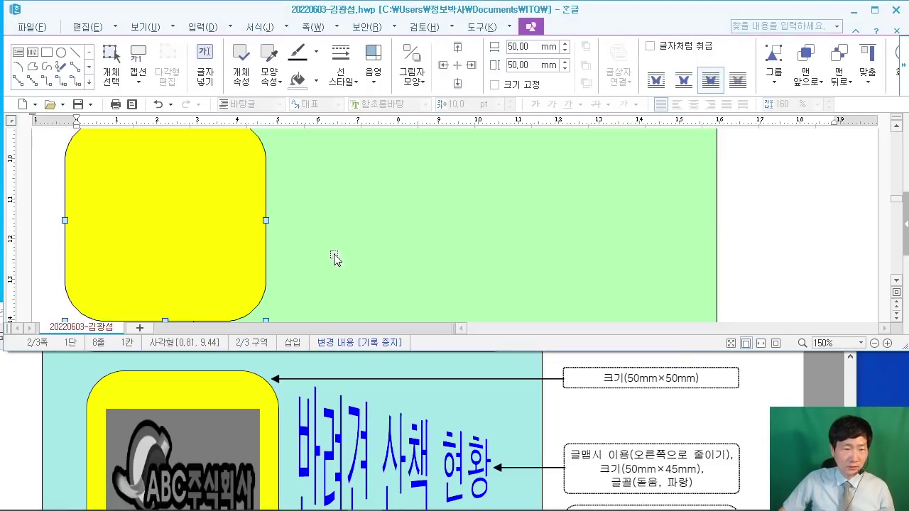
Step: Snap the reference PDF to the left half and Hangul to the right half
{"action": "left_click_drag", "start_coordinate": [201, 233], "coordinate": [341, 260]}
{"action": "left_click", "coordinate": [735, 482]}
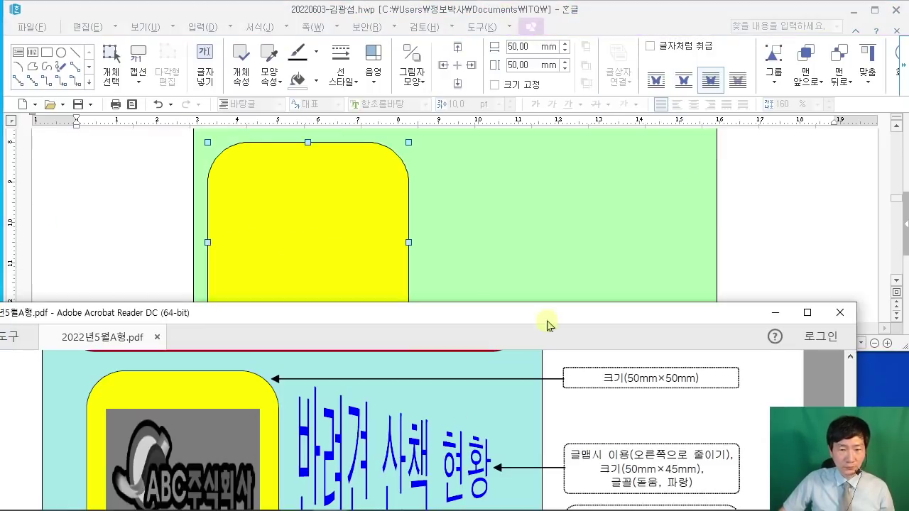
{"action": "double_click", "coordinate": [405, 311]}
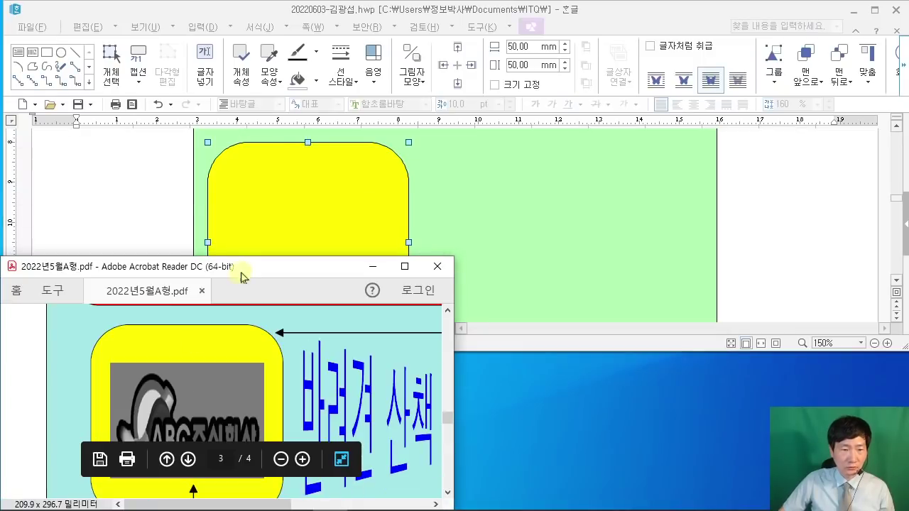
{"action": "left_click_drag", "start_coordinate": [241, 277], "coordinate": [2, 259]}
{"action": "left_click", "coordinate": [528, 240]}
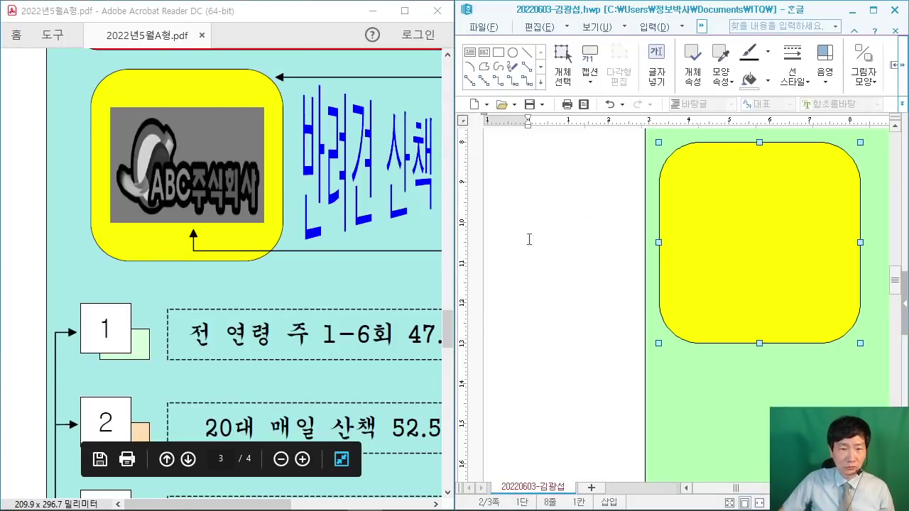
{"action": "scroll", "coordinate": [164, 227], "scroll_direction": "down", "scroll_amount": 3}
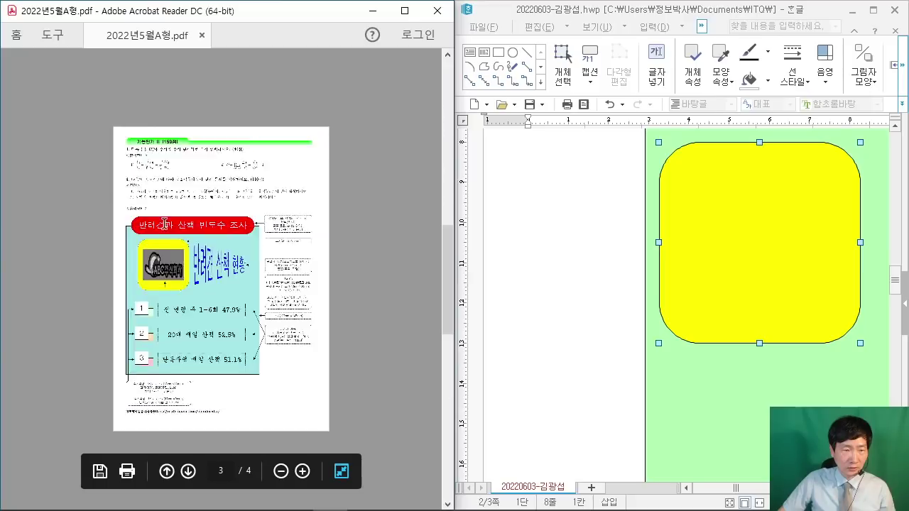
{"action": "scroll", "coordinate": [164, 227], "scroll_direction": "up", "scroll_amount": 1}
{"action": "scroll", "coordinate": [164, 227], "scroll_direction": "up", "scroll_amount": 1}
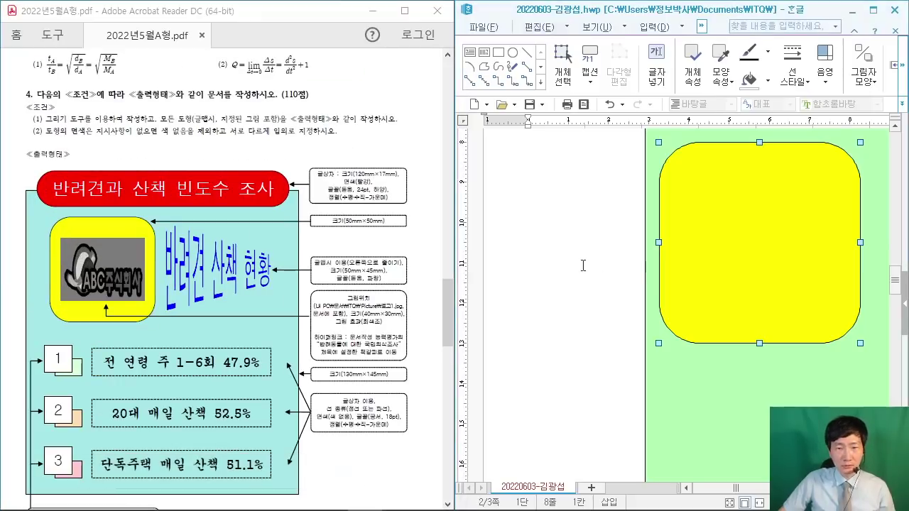
Step: Move the yellow square into the green panel's upper left, near 5.18 cm, 9.85 cm
{"action": "left_click", "coordinate": [523, 263]}
{"action": "scroll", "coordinate": [523, 263], "scroll_direction": "up", "scroll_amount": 6}
{"action": "left_click_drag", "start_coordinate": [455, 224], "coordinate": [313, 225]}
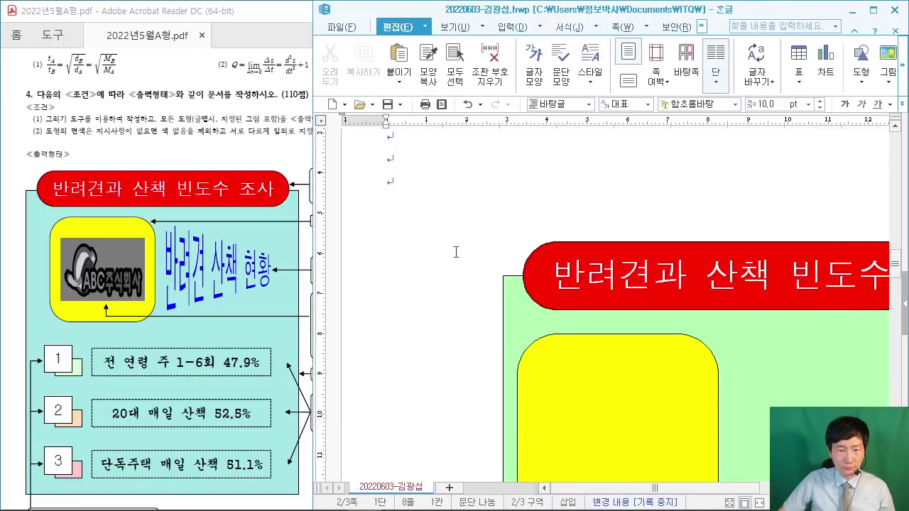
{"action": "scroll", "coordinate": [450, 238], "scroll_direction": "down", "scroll_amount": 5}
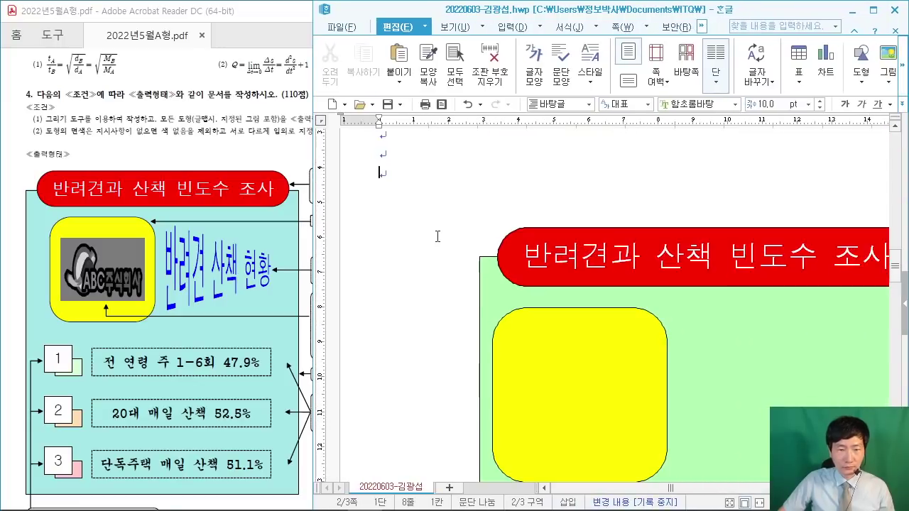
{"action": "left_click_drag", "start_coordinate": [507, 318], "coordinate": [532, 319]}
{"action": "scroll", "coordinate": [532, 318], "scroll_direction": "down", "scroll_amount": 1}
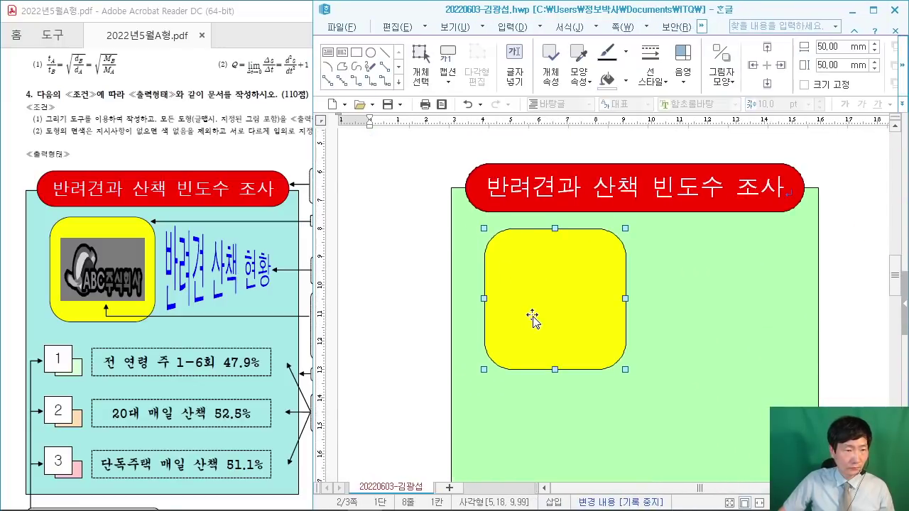
{"action": "left_click_drag", "start_coordinate": [539, 296], "coordinate": [550, 289]}
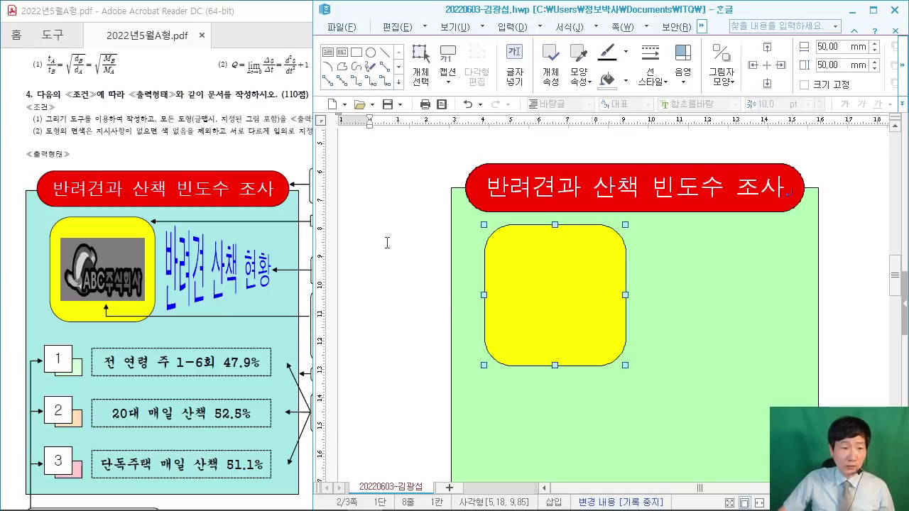
Step: Handwrite an on-screen reminder of the picture shortcut, then clear the annotations
{"action": "left_click", "coordinate": [406, 184]}
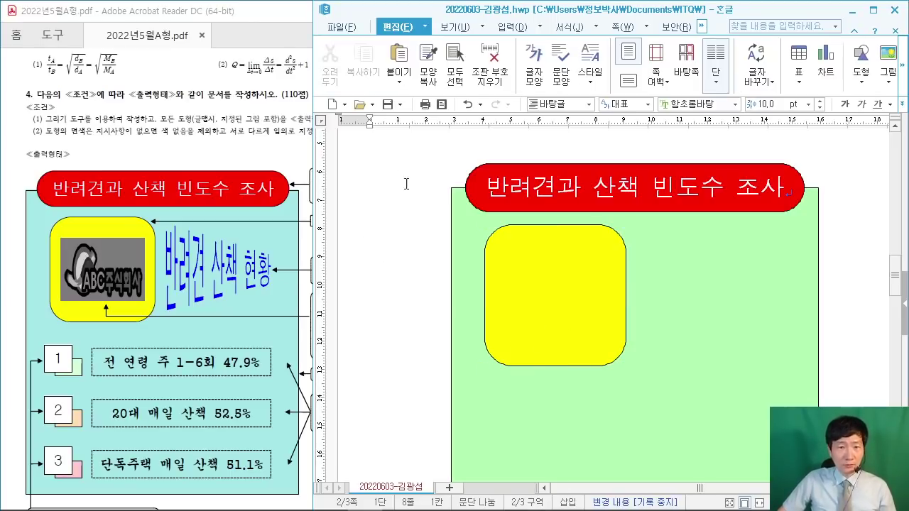
{"action": "left_click_drag", "start_coordinate": [373, 66], "coordinate": [536, 196]}
{"action": "mouse_move", "coordinate": [414, 96]}
{"action": "left_mouse_down"}
{"action": "mouse_move", "coordinate": [419, 157]}
{"action": "mouse_move", "coordinate": [454, 92]}
{"action": "mouse_move", "coordinate": [531, 163]}
{"action": "left_mouse_up"}
{"action": "left_click_drag", "start_coordinate": [576, 86], "coordinate": [569, 158]}
{"action": "left_click_drag", "start_coordinate": [547, 122], "coordinate": [618, 118]}
{"action": "left_click_drag", "start_coordinate": [634, 64], "coordinate": [635, 164]}
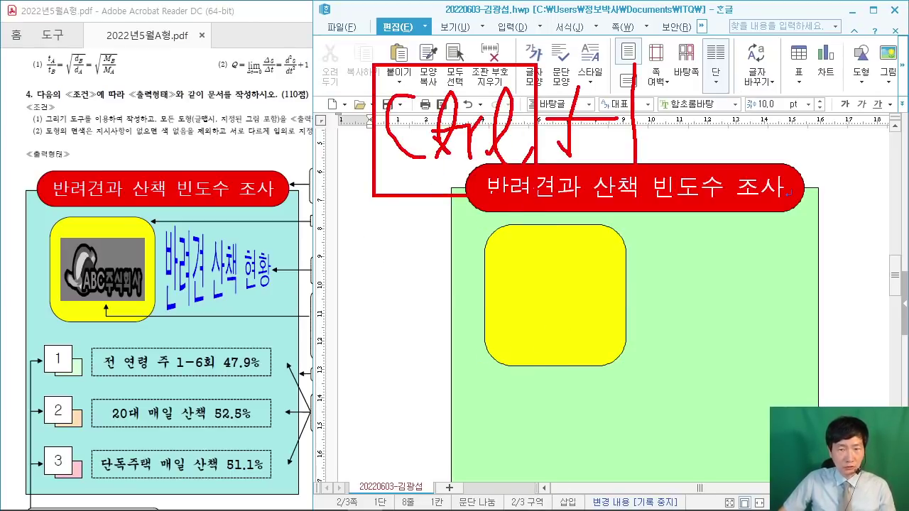
{"action": "mouse_move", "coordinate": [757, 163]}
{"action": "left_mouse_down"}
{"action": "mouse_move", "coordinate": [742, 106]}
{"action": "mouse_move", "coordinate": [629, 89]}
{"action": "left_mouse_up"}
{"action": "left_click_drag", "start_coordinate": [708, 148], "coordinate": [724, 83]}
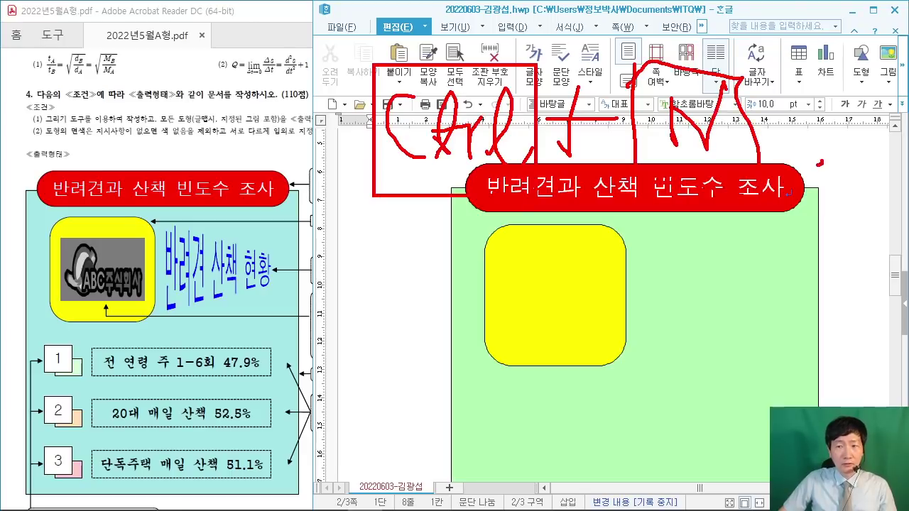
{"action": "left_click_drag", "start_coordinate": [836, 53], "coordinate": [907, 169]}
{"action": "left_click_drag", "start_coordinate": [835, 71], "coordinate": [905, 152]}
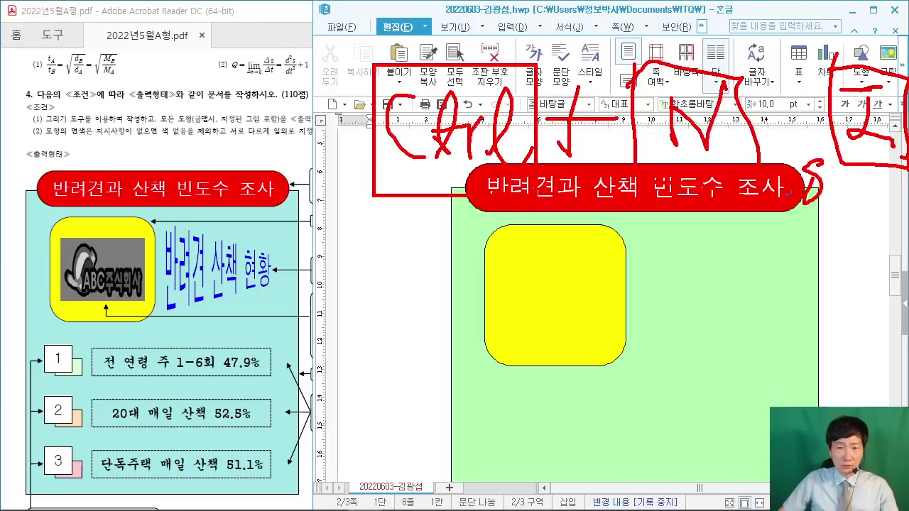
{"action": "key", "text": "Escape"}
{"action": "scroll", "coordinate": [385, 181], "scroll_direction": "up", "scroll_amount": 1}
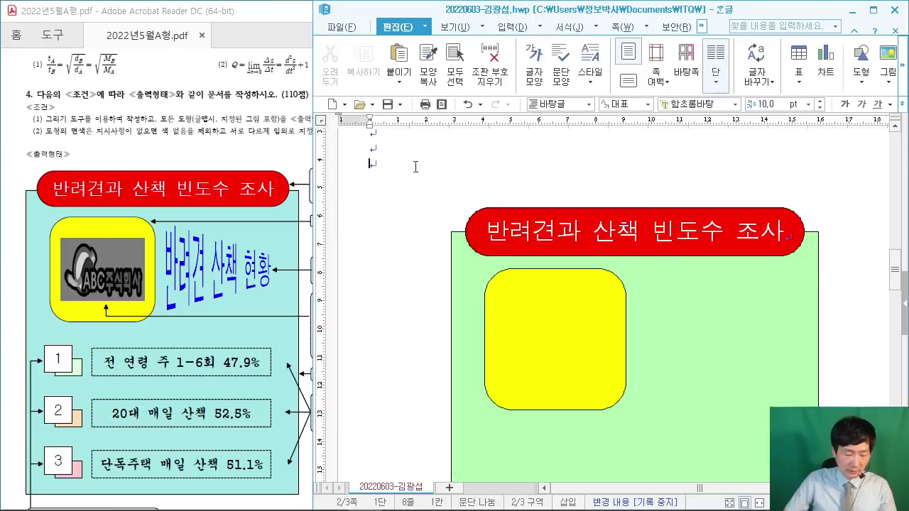
Step: Insert picture with Ctrl+N, I and choose 로고1.jpg from the Picture folder
{"action": "key", "text": "ctrl+n"}
{"action": "key", "text": "i"}
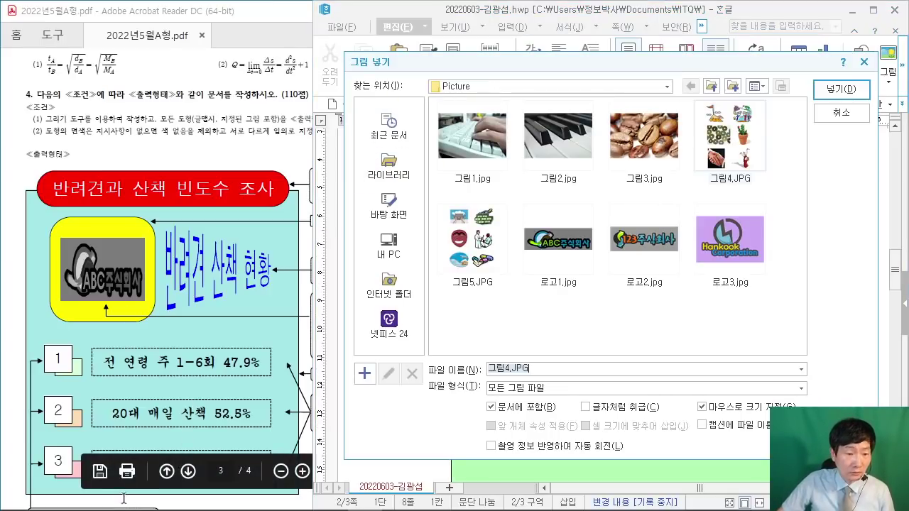
{"action": "left_click", "coordinate": [301, 231]}
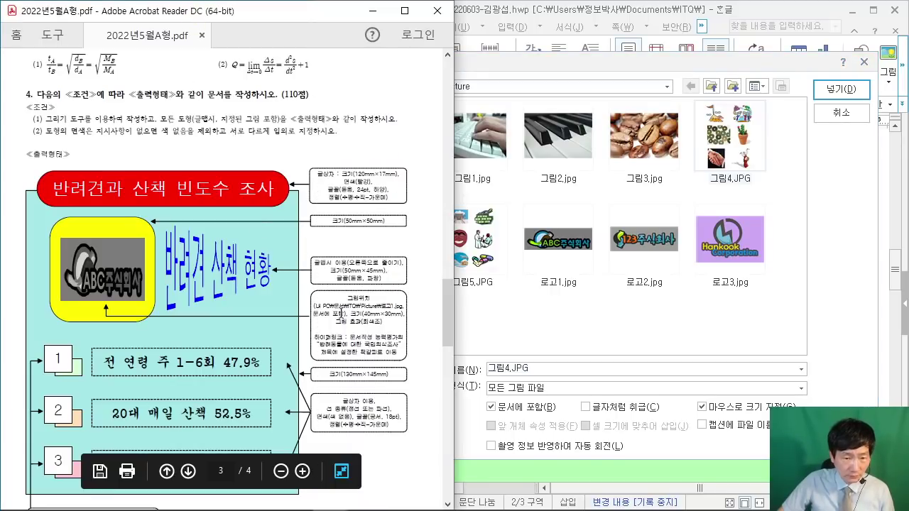
{"action": "scroll", "coordinate": [386, 308], "scroll_direction": "up", "scroll_amount": 2}
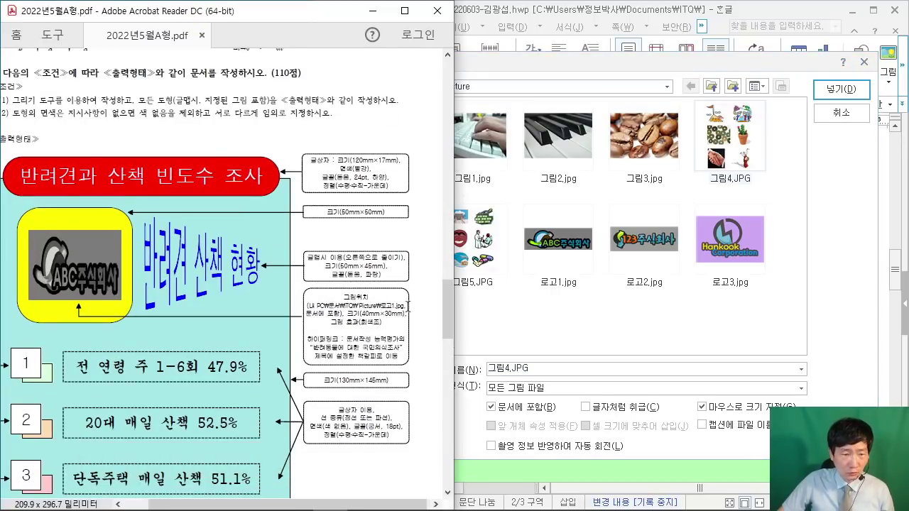
{"action": "left_click", "coordinate": [816, 186]}
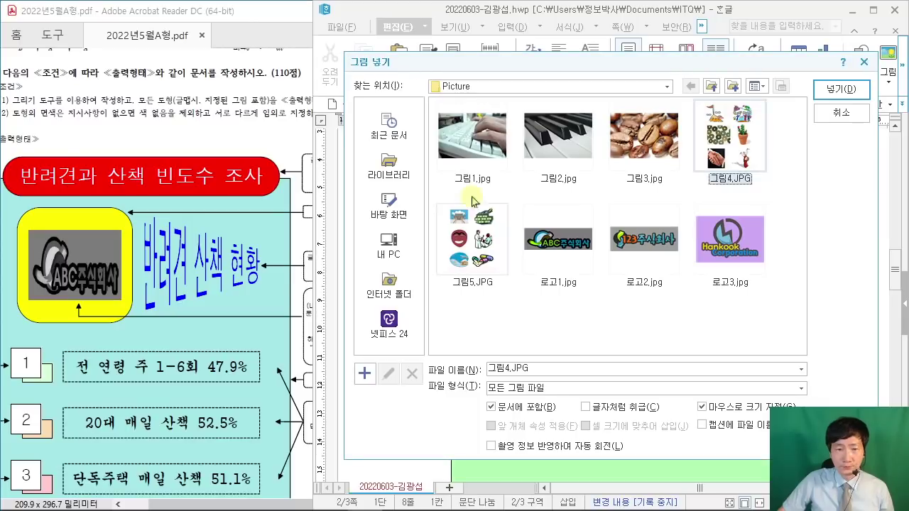
{"action": "left_click", "coordinate": [573, 272]}
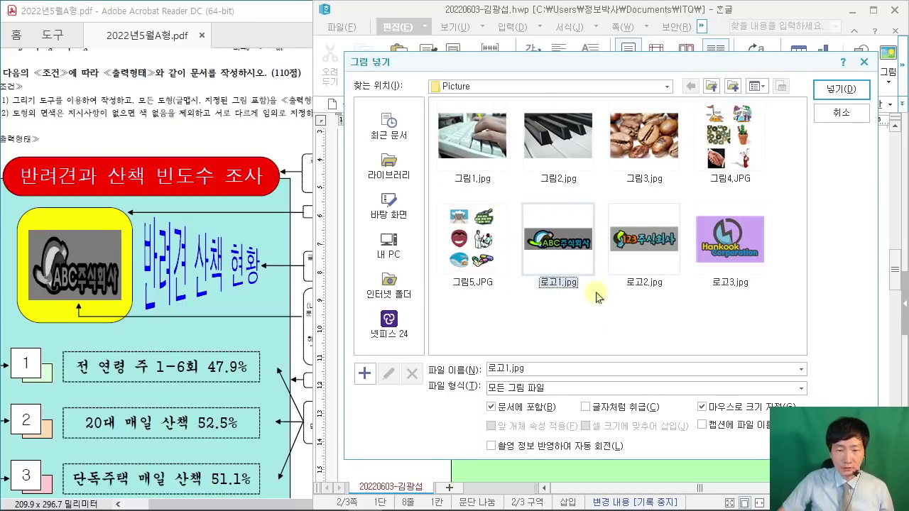
{"action": "left_click", "coordinate": [848, 88]}
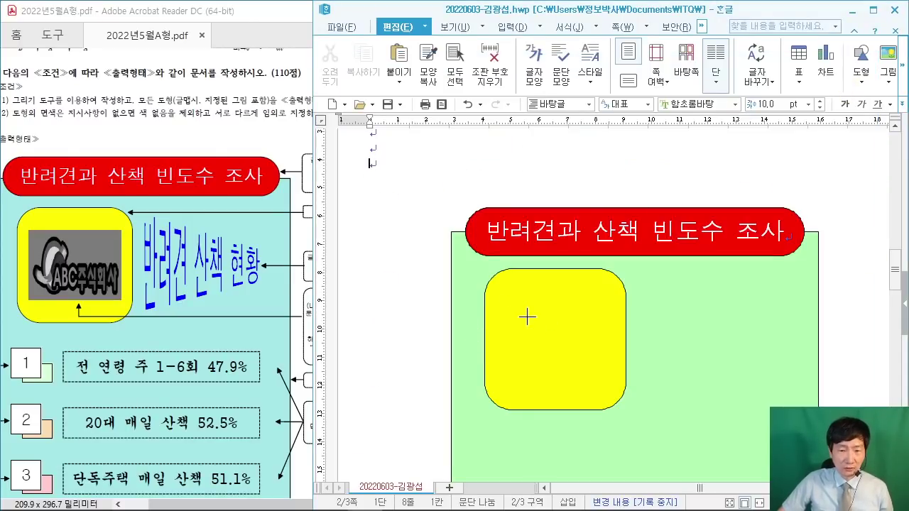
Step: Draw the logo picture just left of the yellow square and open its properties
{"action": "mouse_move", "coordinate": [502, 299]}
{"action": "left_mouse_down"}
{"action": "mouse_move", "coordinate": [552, 355]}
{"action": "mouse_move", "coordinate": [623, 380]}
{"action": "left_mouse_up"}
{"action": "left_click_drag", "start_coordinate": [611, 294], "coordinate": [508, 408]}
{"action": "left_click_drag", "start_coordinate": [523, 313], "coordinate": [626, 385]}
{"action": "mouse_move", "coordinate": [355, 293]}
{"action": "left_mouse_down"}
{"action": "mouse_move", "coordinate": [397, 334]}
{"action": "mouse_move", "coordinate": [481, 352]}
{"action": "left_mouse_up"}
{"action": "key", "text": "Escape"}
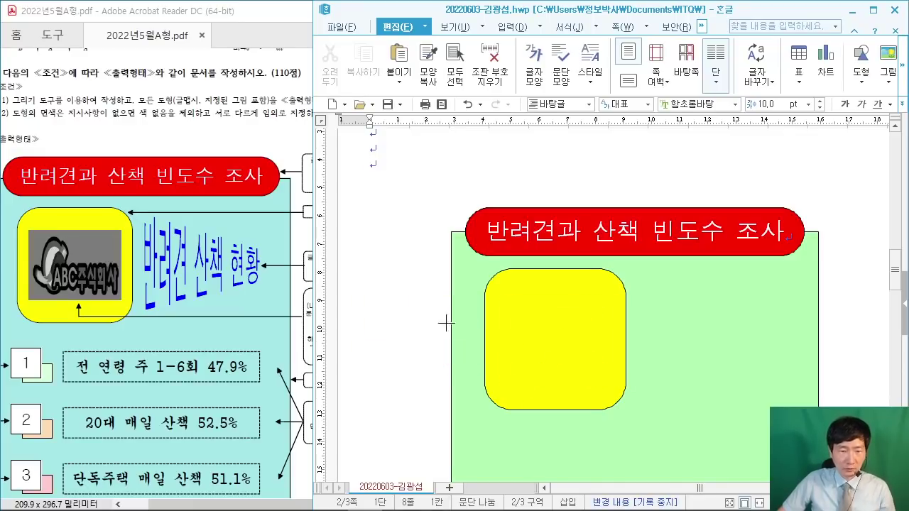
{"action": "mouse_move", "coordinate": [374, 295]}
{"action": "left_mouse_down"}
{"action": "mouse_move", "coordinate": [412, 327]}
{"action": "mouse_move", "coordinate": [460, 343]}
{"action": "left_mouse_up"}
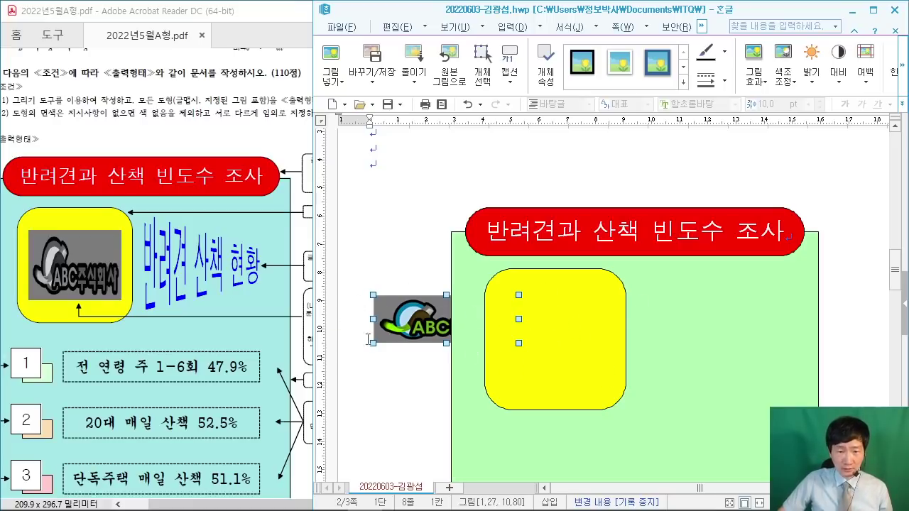
{"action": "double_click", "coordinate": [412, 321]}
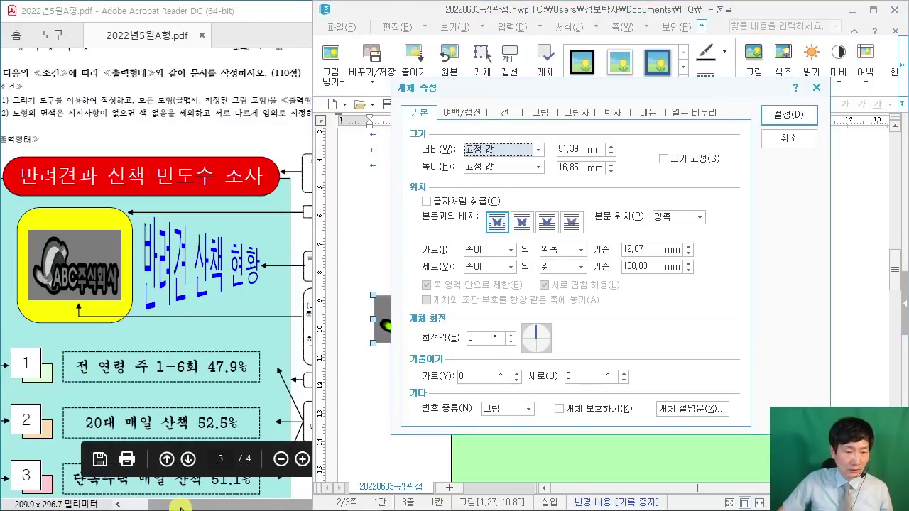
Step: Set the logo's 너비 to 40 mm and 높이 to 30 mm
{"action": "left_click", "coordinate": [206, 506]}
{"action": "left_click_drag", "start_coordinate": [314, 18], "coordinate": [223, 28]}
{"action": "scroll", "coordinate": [284, 322], "scroll_direction": "up", "scroll_amount": 2}
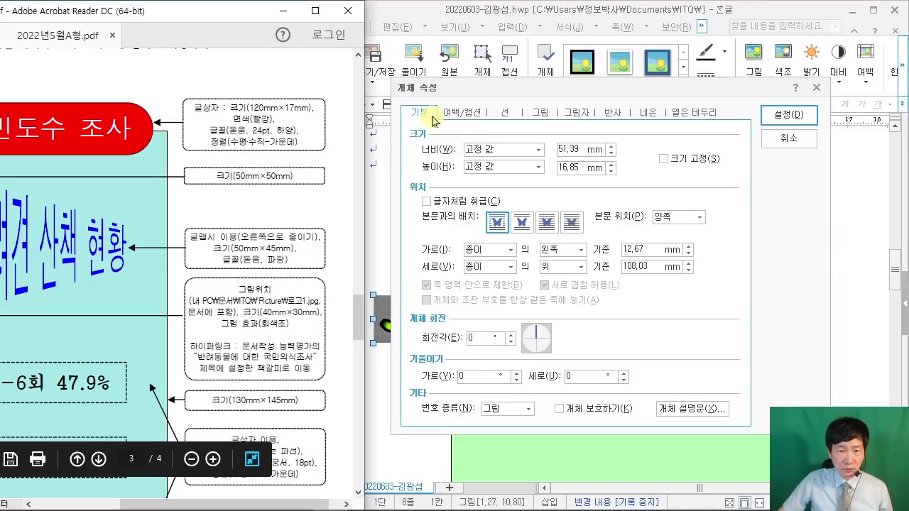
{"action": "left_click", "coordinate": [475, 149]}
{"action": "double_click", "coordinate": [559, 149]}
{"action": "type", "text": "40"}
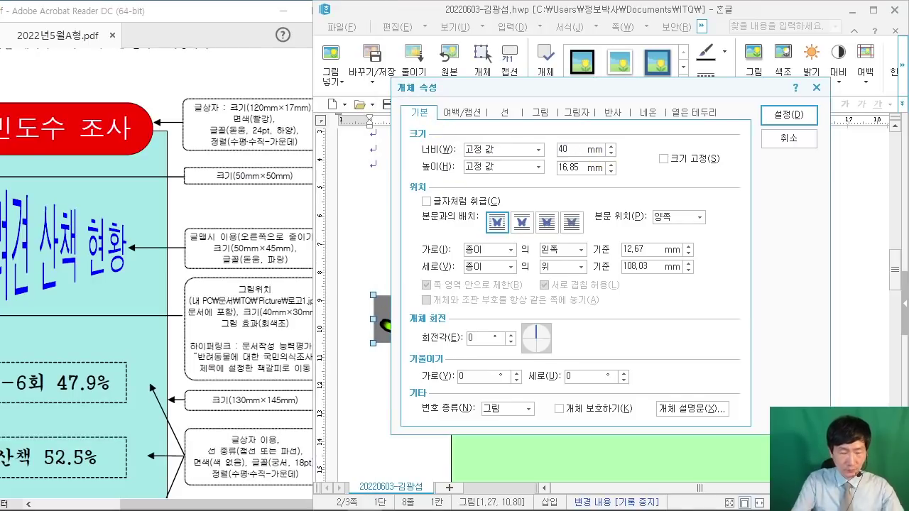
{"action": "key", "text": "Tab"}
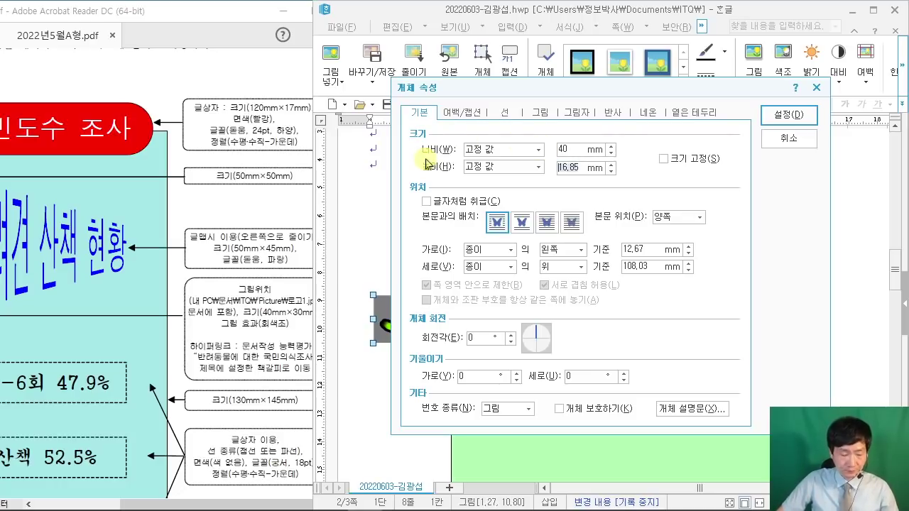
{"action": "type", "text": "30"}
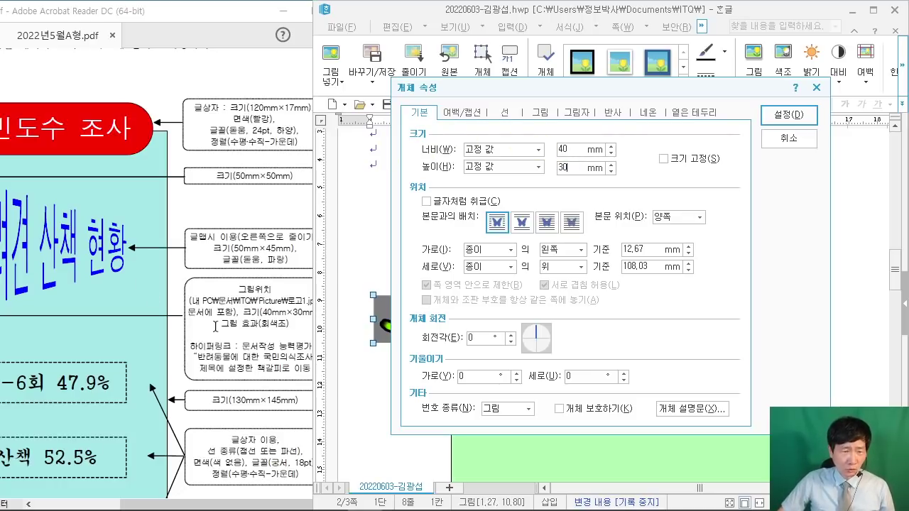
Step: Set the logo's text wrapping to 글 앞으로
{"action": "left_click_drag", "start_coordinate": [496, 89], "coordinate": [597, 37]}
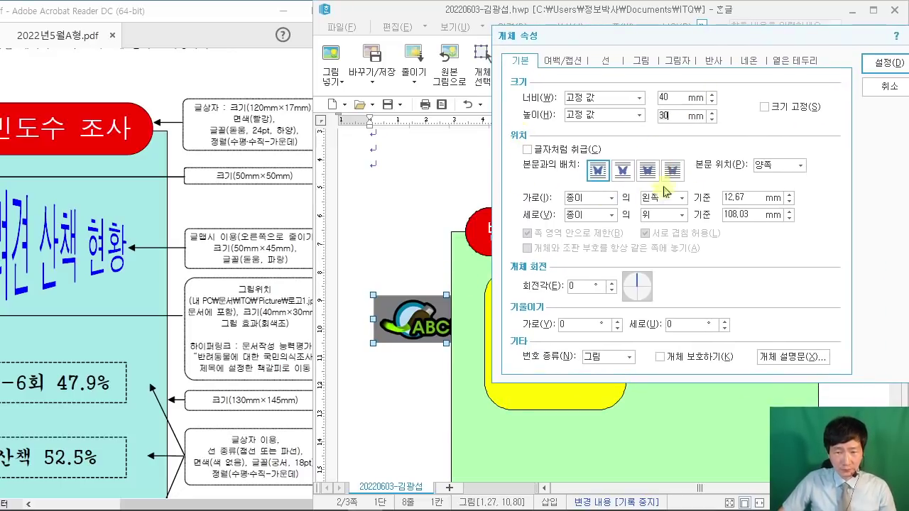
{"action": "left_click", "coordinate": [647, 170]}
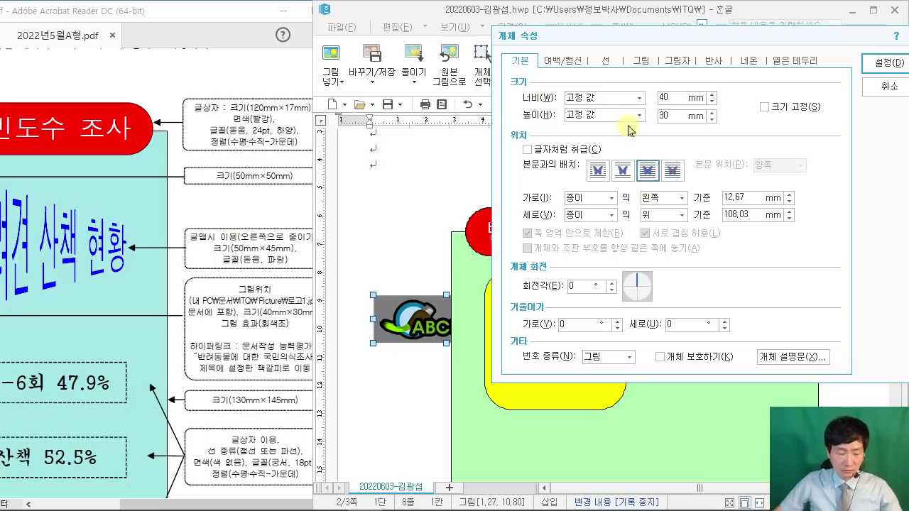
{"action": "left_click_drag", "start_coordinate": [626, 154], "coordinate": [671, 193]}
{"action": "left_click_drag", "start_coordinate": [714, 119], "coordinate": [657, 167]}
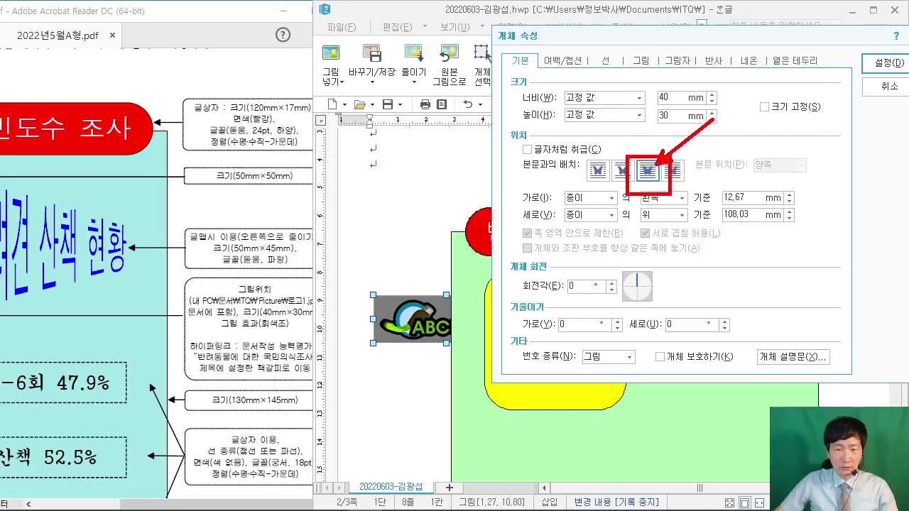
{"action": "key", "text": "Escape"}
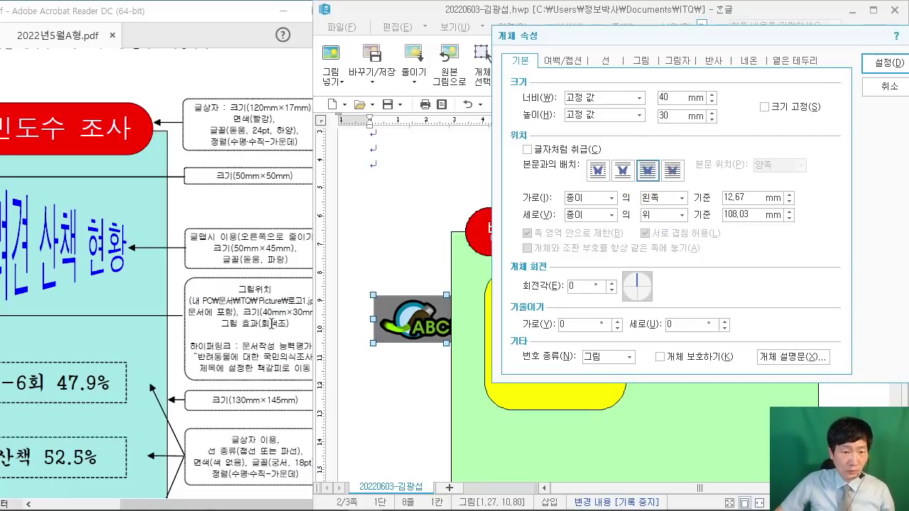
Step: Apply the 회색조 grayscale effect on the 그림 tab and confirm with 설정
{"action": "left_click", "coordinate": [641, 61]}
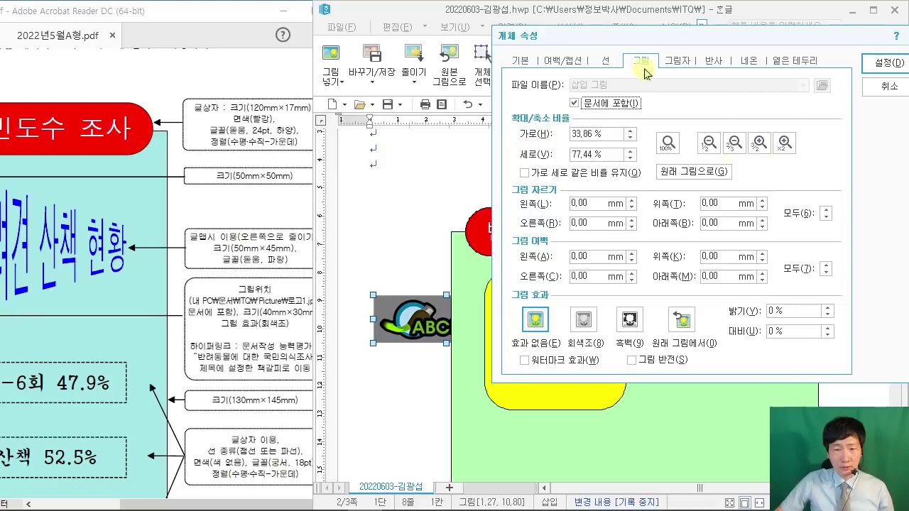
{"action": "left_click", "coordinate": [594, 331]}
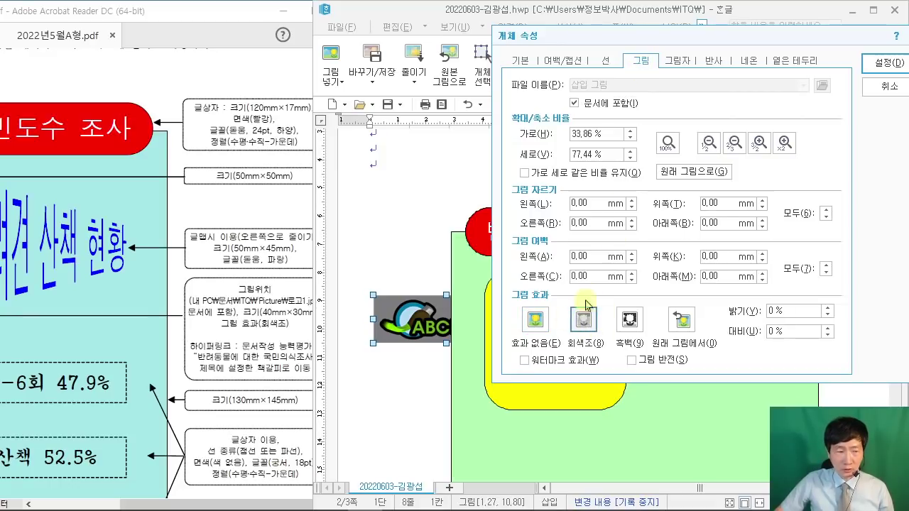
{"action": "left_click", "coordinate": [896, 62]}
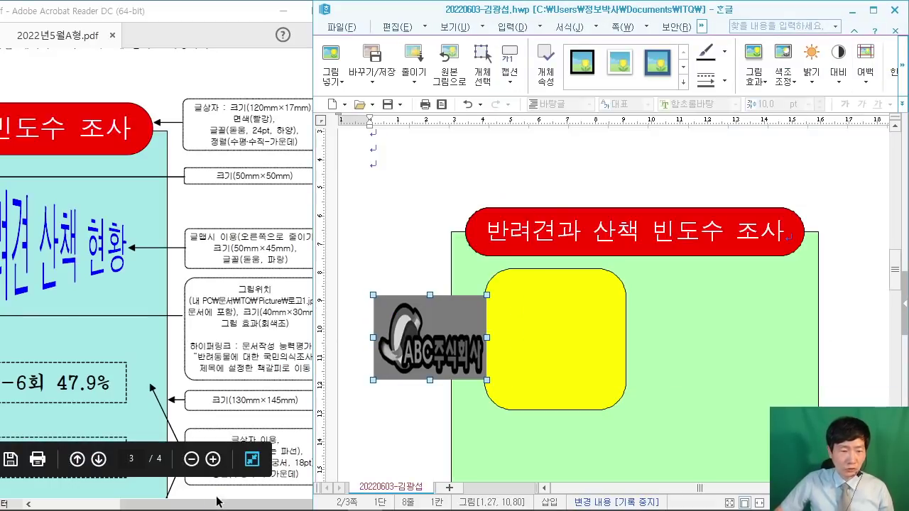
Step: Move the grayscale logo inside the yellow rounded square, around 5.68, 10.85 cm
{"action": "left_click_drag", "start_coordinate": [217, 502], "coordinate": [122, 505]}
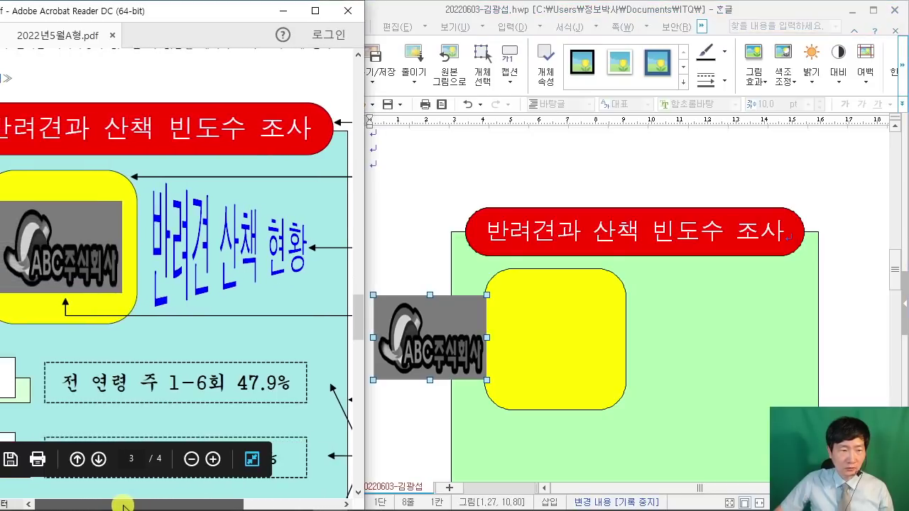
{"action": "left_click_drag", "start_coordinate": [203, 14], "coordinate": [234, 14]}
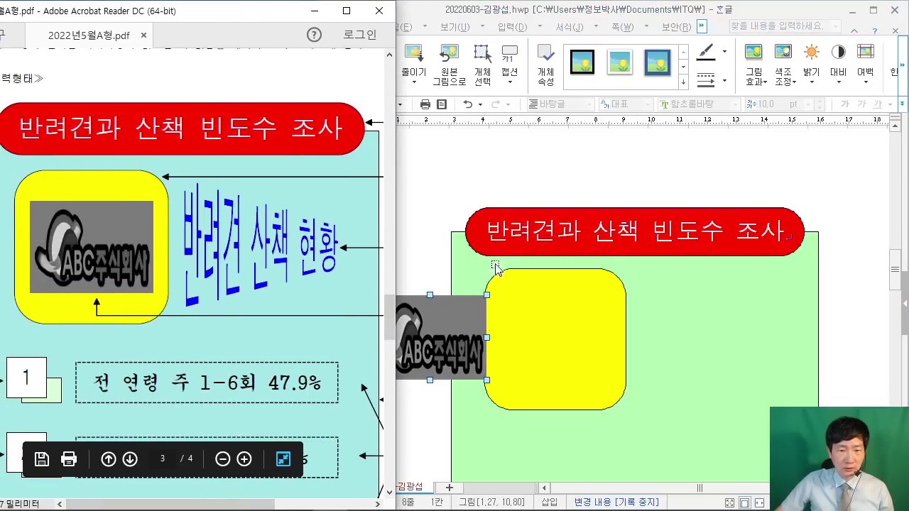
{"action": "left_click_drag", "start_coordinate": [458, 307], "coordinate": [575, 316]}
{"action": "left_click", "coordinate": [575, 321]}
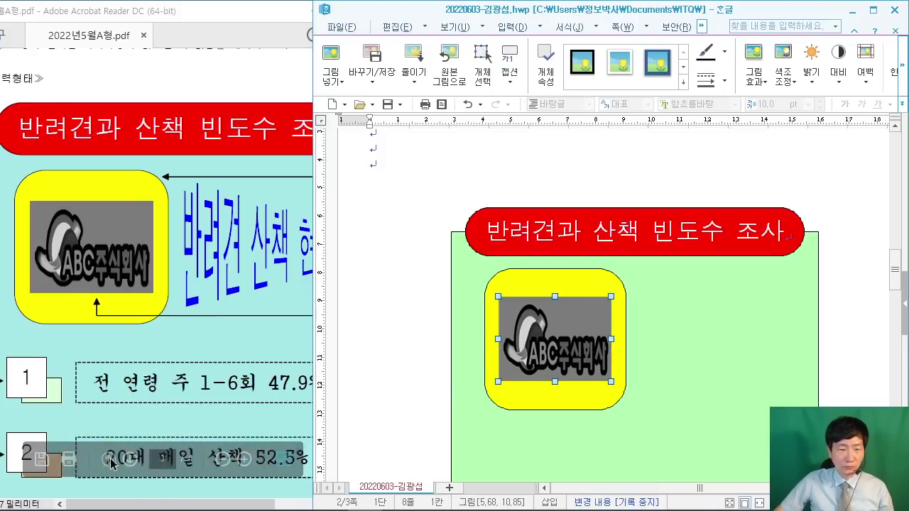
{"action": "left_click_drag", "start_coordinate": [151, 505], "coordinate": [247, 506]}
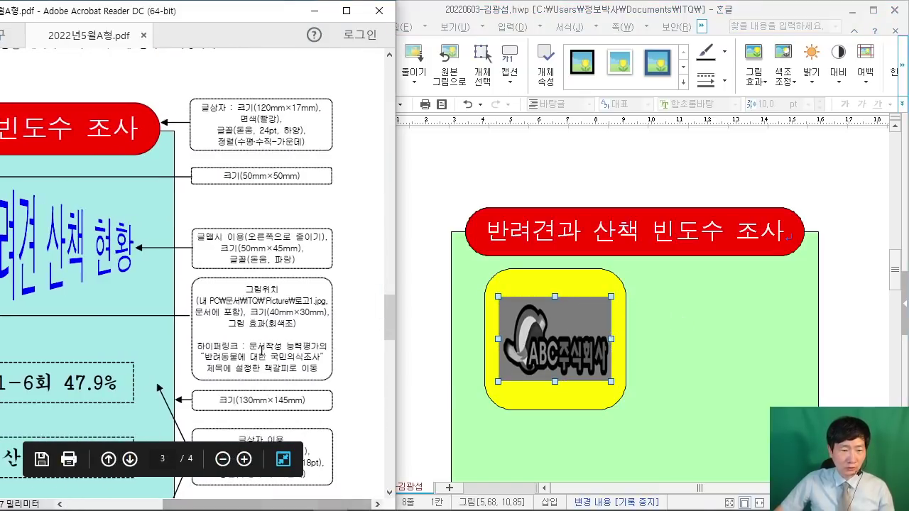
{"action": "scroll", "coordinate": [253, 352], "scroll_direction": "up", "scroll_amount": 1, "text": "ctrl"}
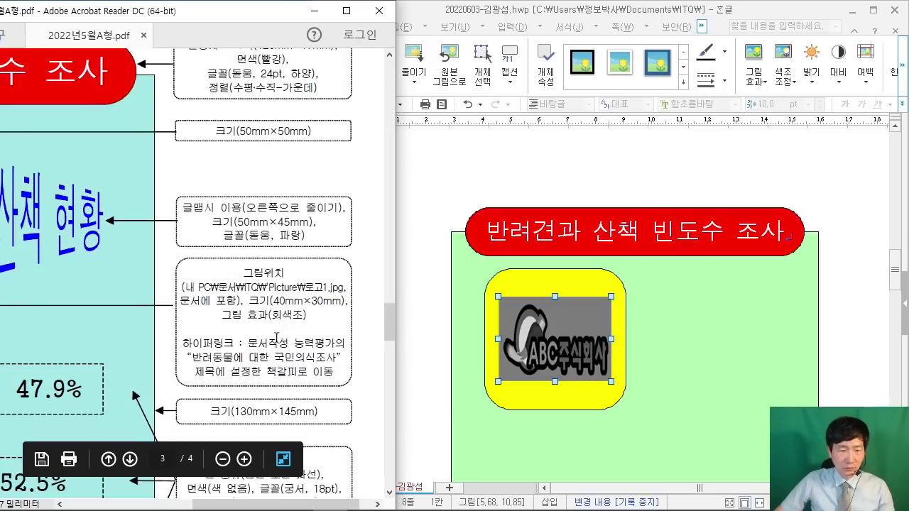
{"action": "scroll", "coordinate": [302, 343], "scroll_direction": "down", "scroll_amount": 2}
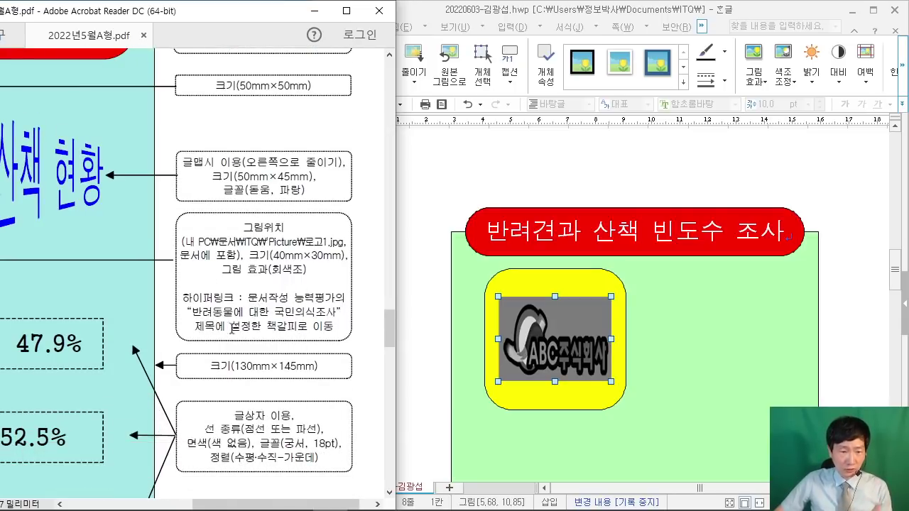
{"action": "scroll", "coordinate": [578, 327], "scroll_direction": "down", "scroll_amount": 2}
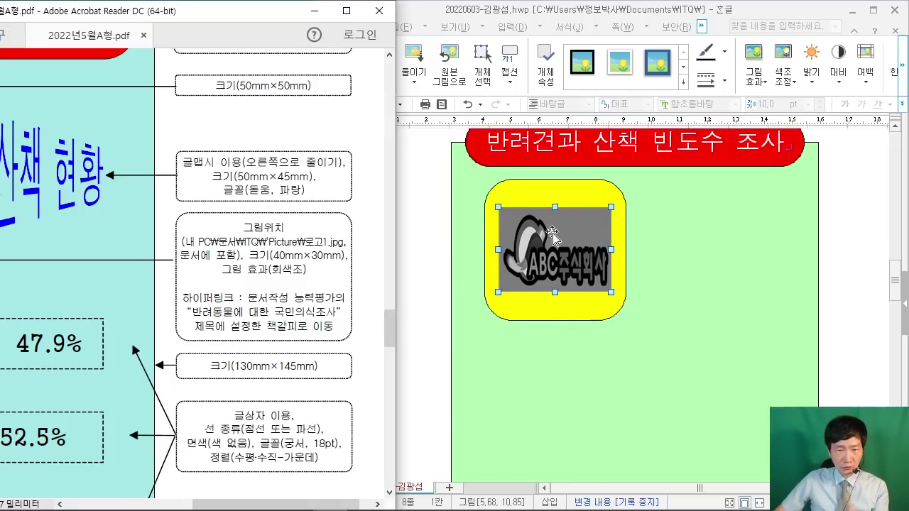
{"action": "right_click", "coordinate": [552, 234]}
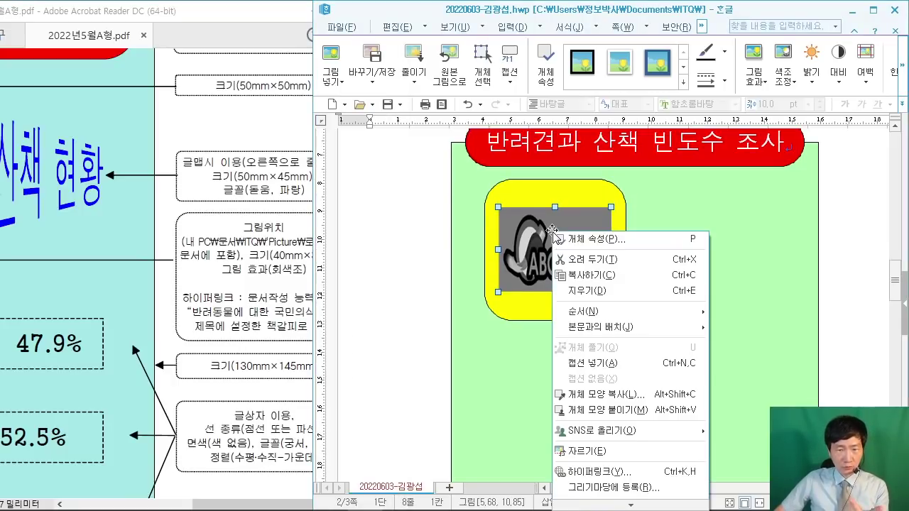
Step: Hyperlink the logo to the 반려견 bookmark under 현재 문서
{"action": "left_click", "coordinate": [582, 472]}
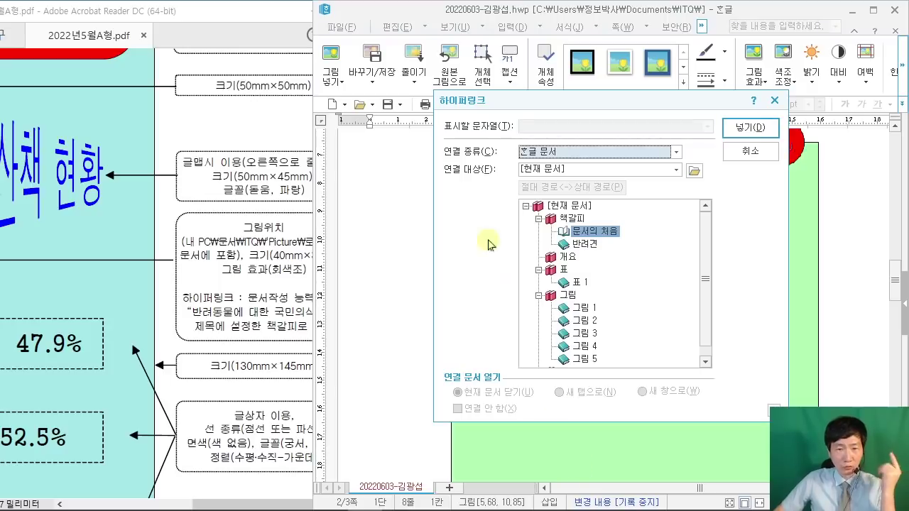
{"action": "left_click_drag", "start_coordinate": [506, 98], "coordinate": [340, 76]}
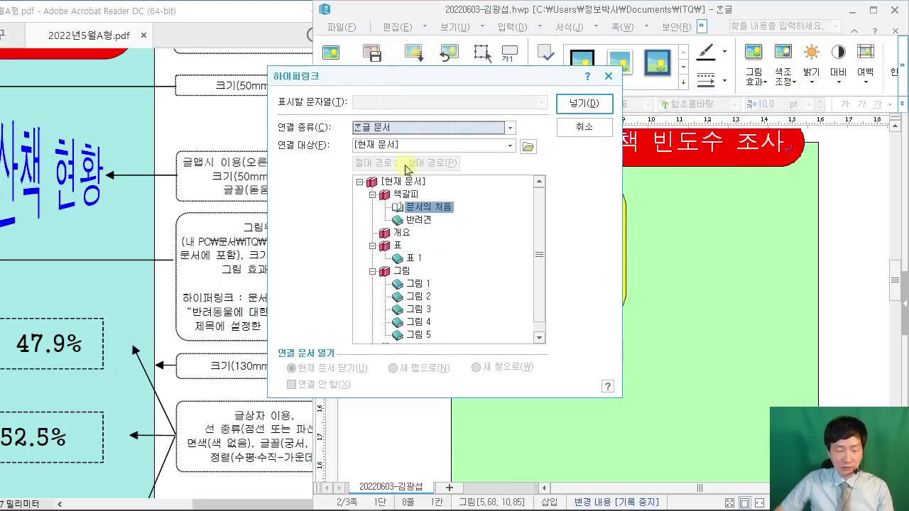
{"action": "left_click", "coordinate": [418, 222]}
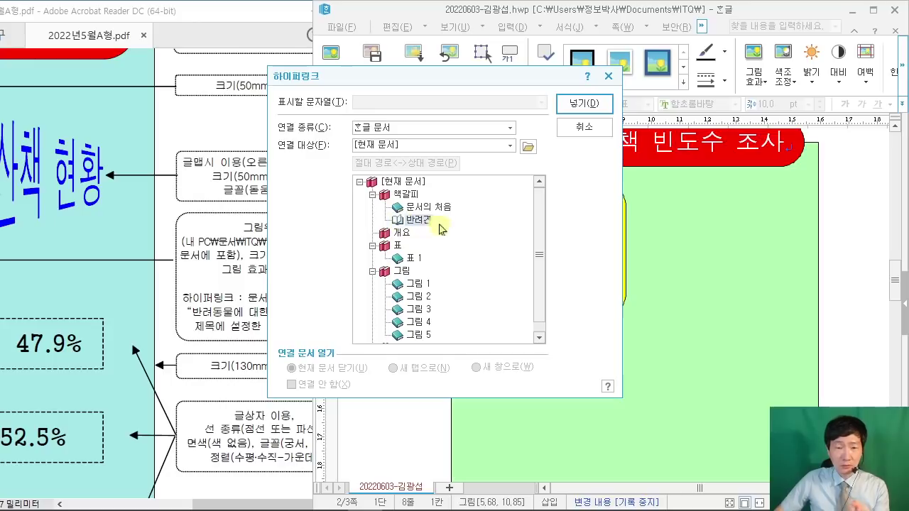
{"action": "left_click", "coordinate": [568, 108]}
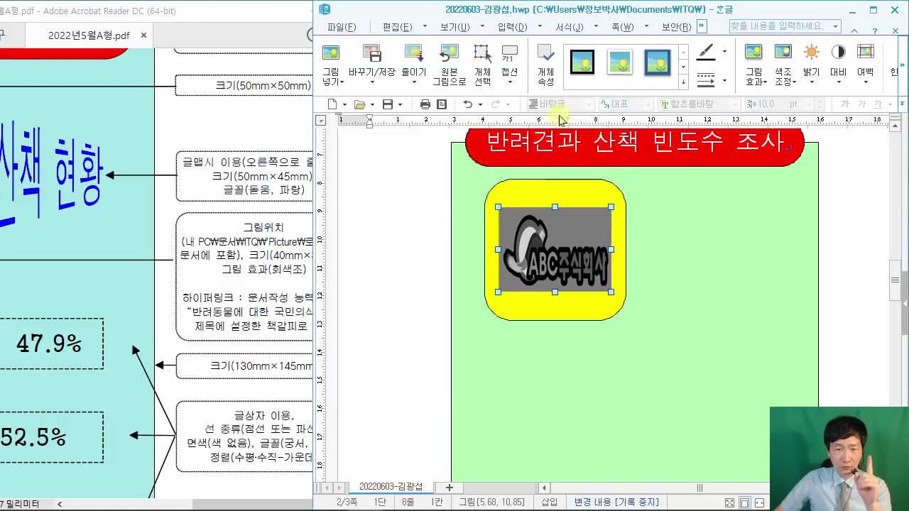
{"action": "left_click", "coordinate": [388, 316]}
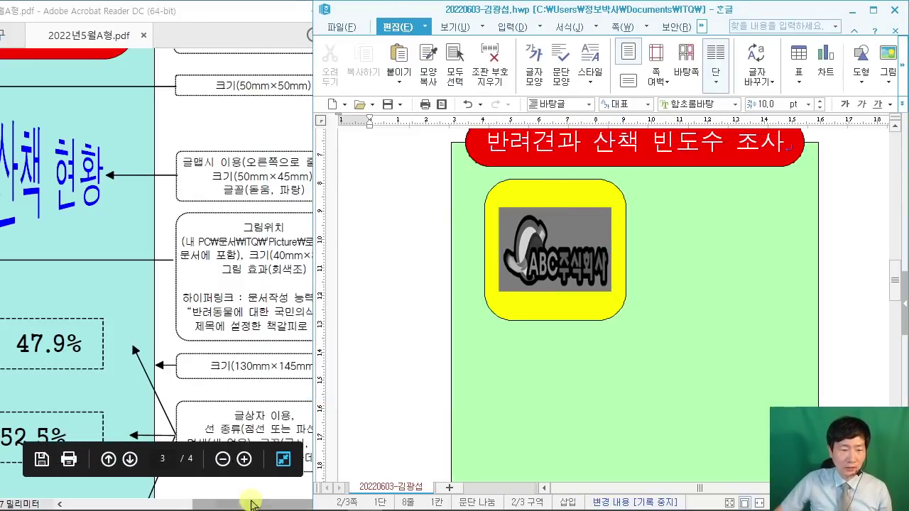
Step: Start a new 글맵시 WordArt from the insertion options
{"action": "left_click", "coordinate": [282, 459]}
{"action": "scroll", "coordinate": [237, 392], "scroll_direction": "down", "scroll_amount": 2}
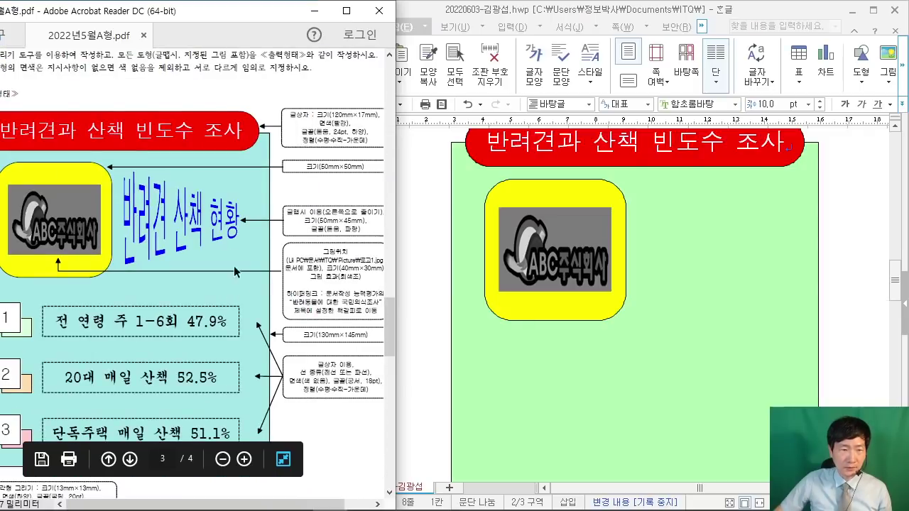
{"action": "scroll", "coordinate": [304, 218], "scroll_direction": "up", "scroll_amount": 1}
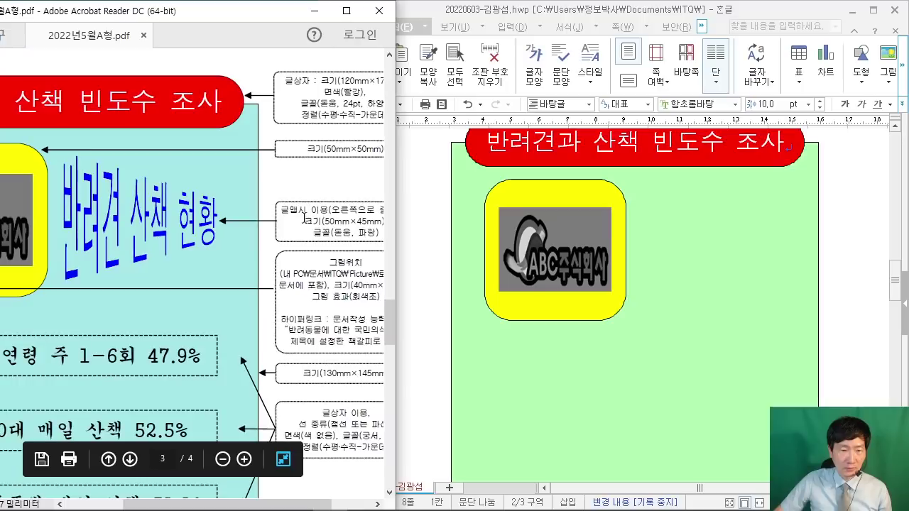
{"action": "left_click", "coordinate": [822, 223]}
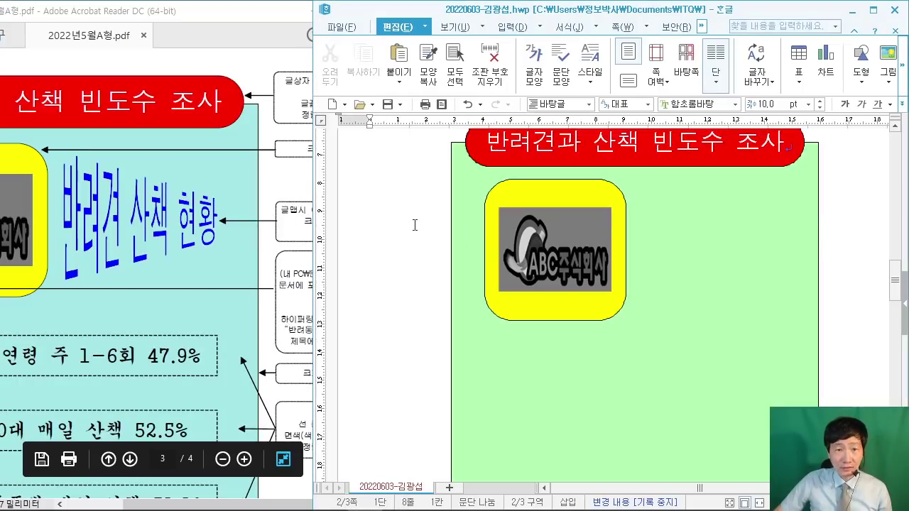
{"action": "left_click", "coordinate": [541, 30]}
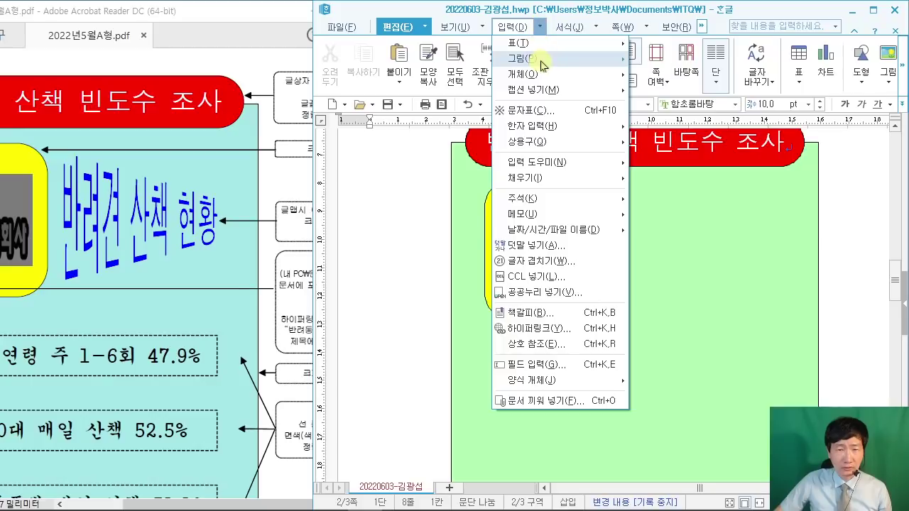
{"action": "mouse_move", "coordinate": [545, 74]}
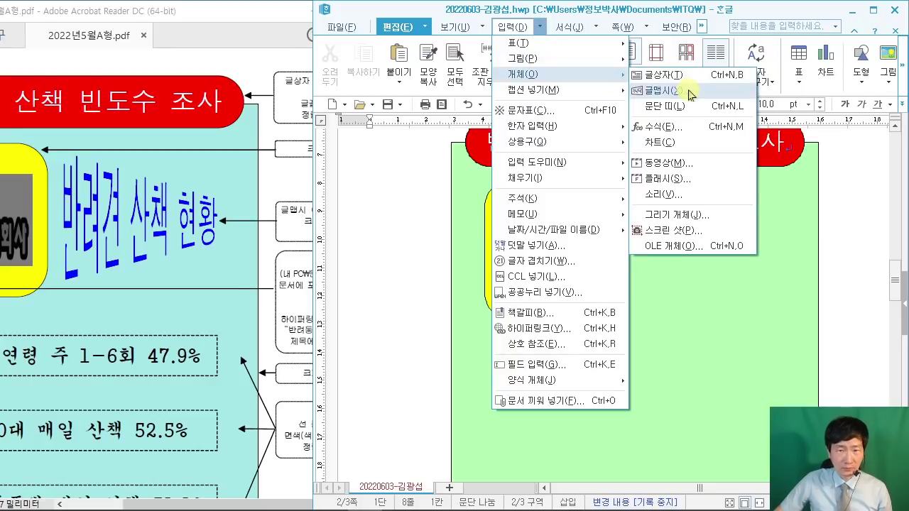
{"action": "left_click", "coordinate": [539, 28]}
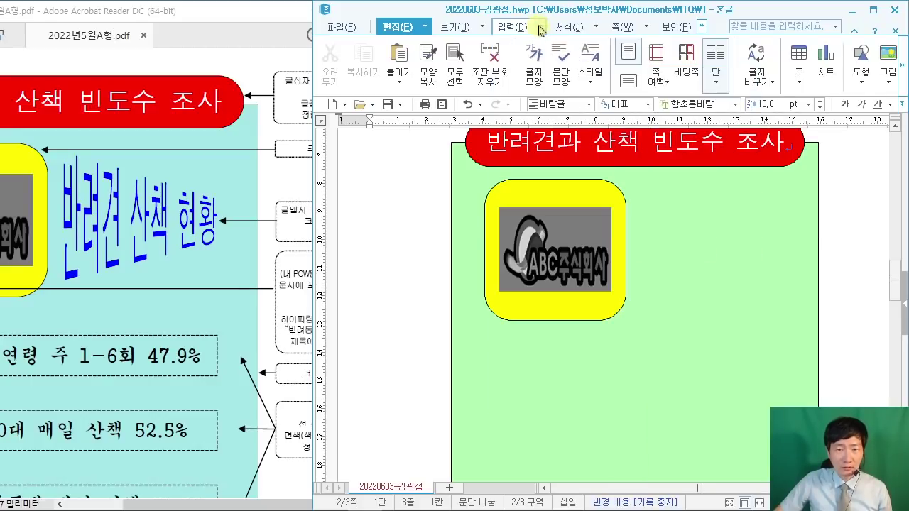
{"action": "left_click", "coordinate": [539, 29]}
{"action": "mouse_move", "coordinate": [531, 74]}
{"action": "left_click", "coordinate": [671, 92]}
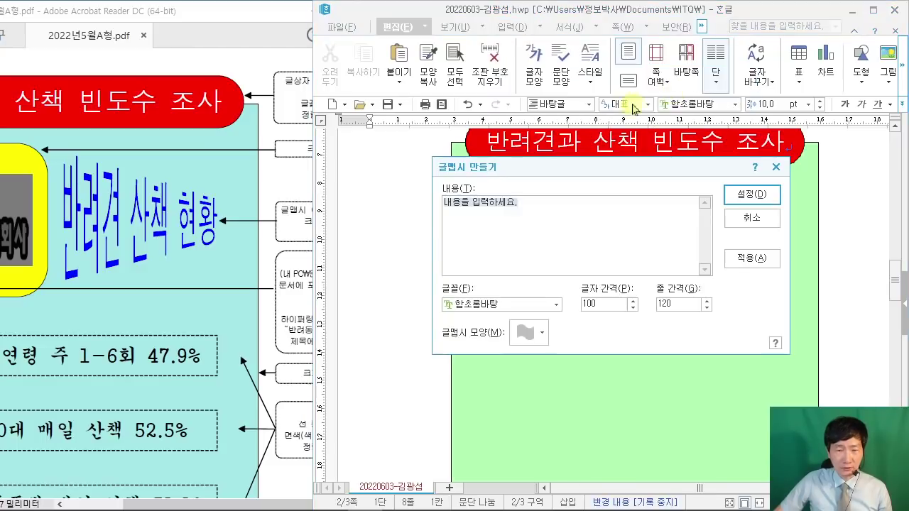
{"action": "left_click_drag", "start_coordinate": [507, 173], "coordinate": [438, 117]}
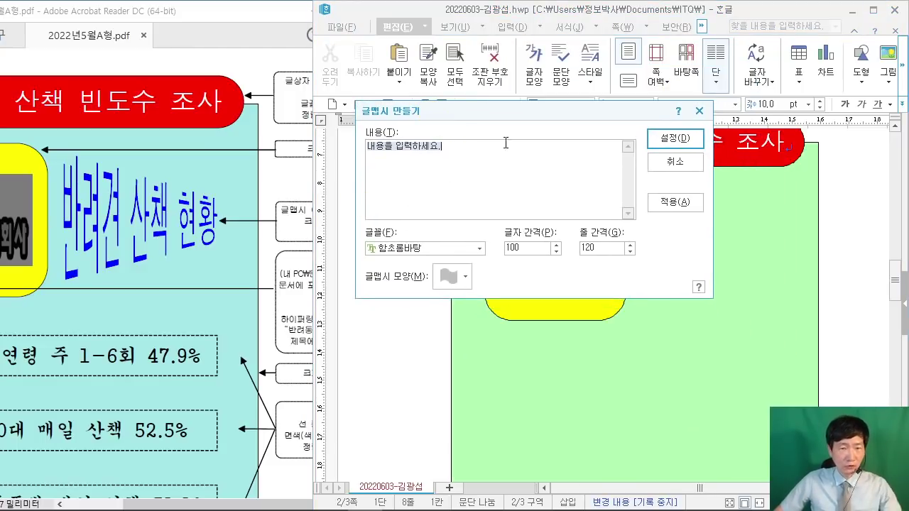
Step: Enter the WordArt text 반려견 산책 현황 and set its font to 돋움
{"action": "type", "text": "반ㄹ"}
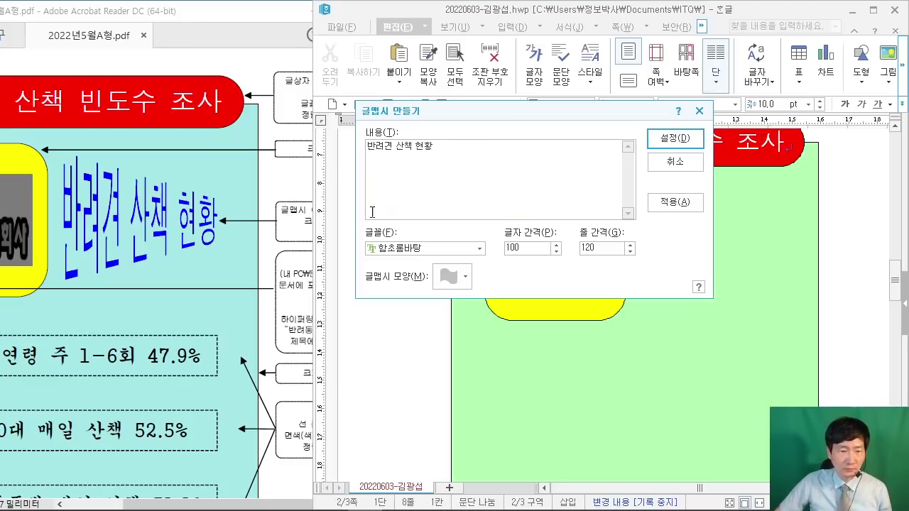
{"action": "left_click_drag", "start_coordinate": [182, 504], "coordinate": [228, 505]}
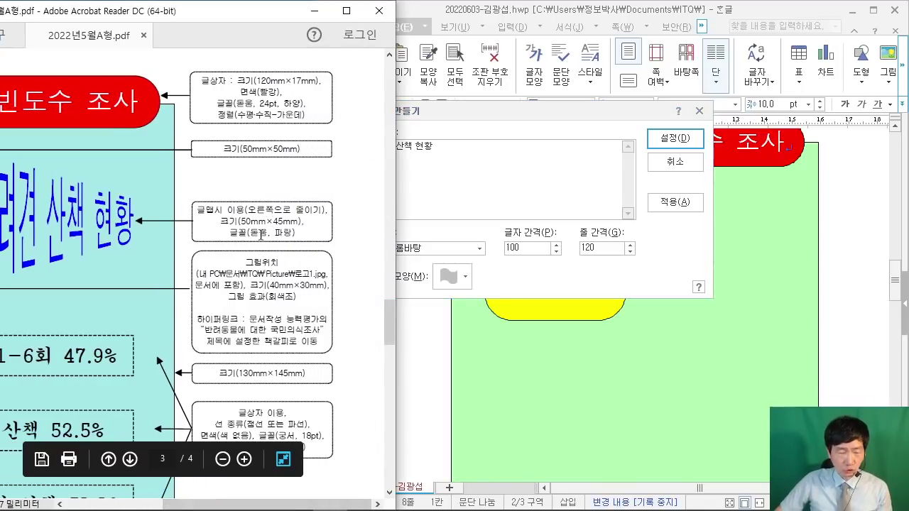
{"action": "left_click", "coordinate": [469, 235]}
{"action": "left_click", "coordinate": [397, 248]}
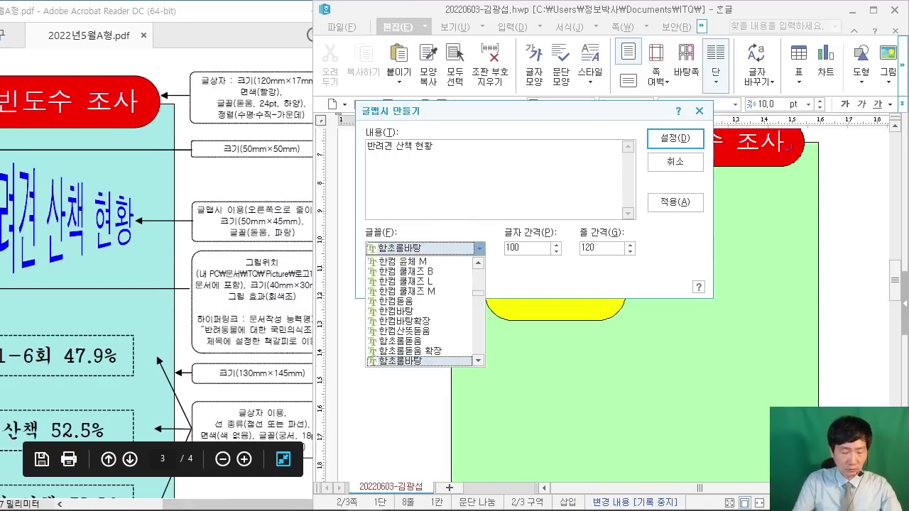
{"action": "type", "text": "돋움"}
{"action": "key", "text": "Return"}
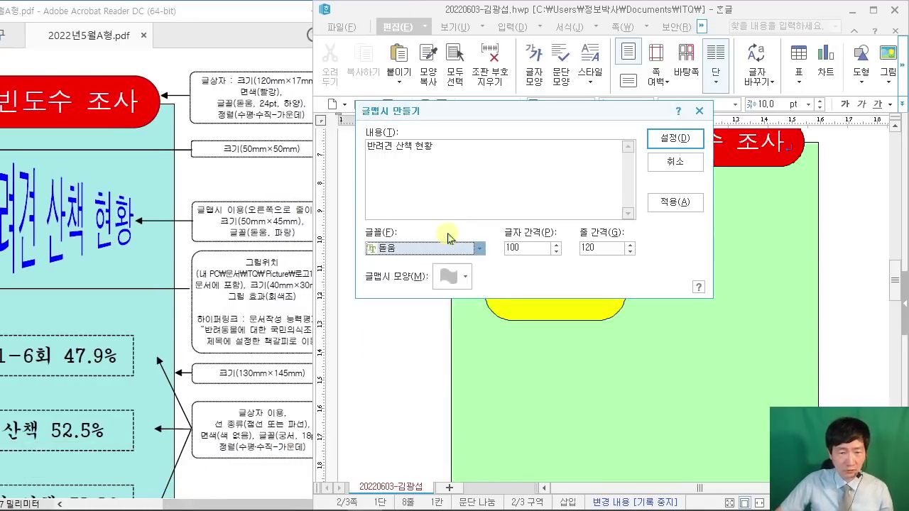
{"action": "left_click", "coordinate": [385, 253]}
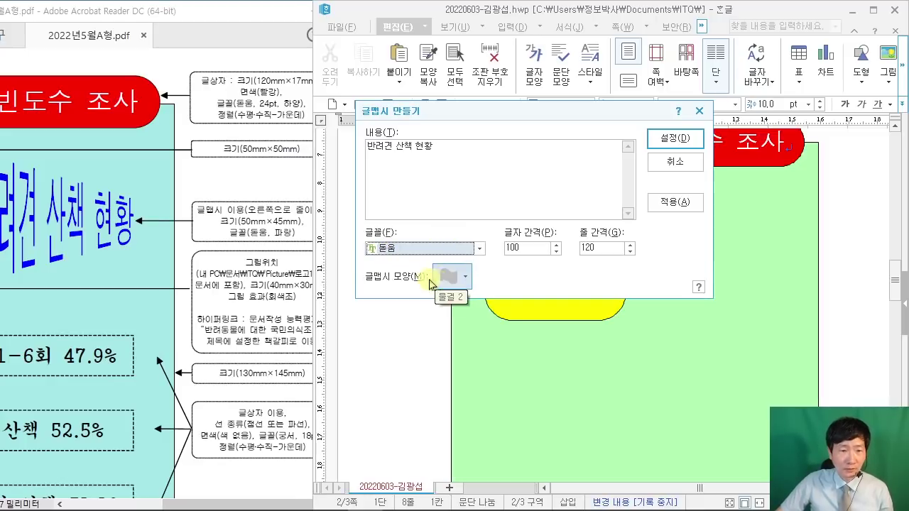
Step: Choose the 오른쪽으로 줄이기 shape and create the WordArt
{"action": "left_click", "coordinate": [204, 498]}
{"action": "left_click", "coordinate": [541, 261]}
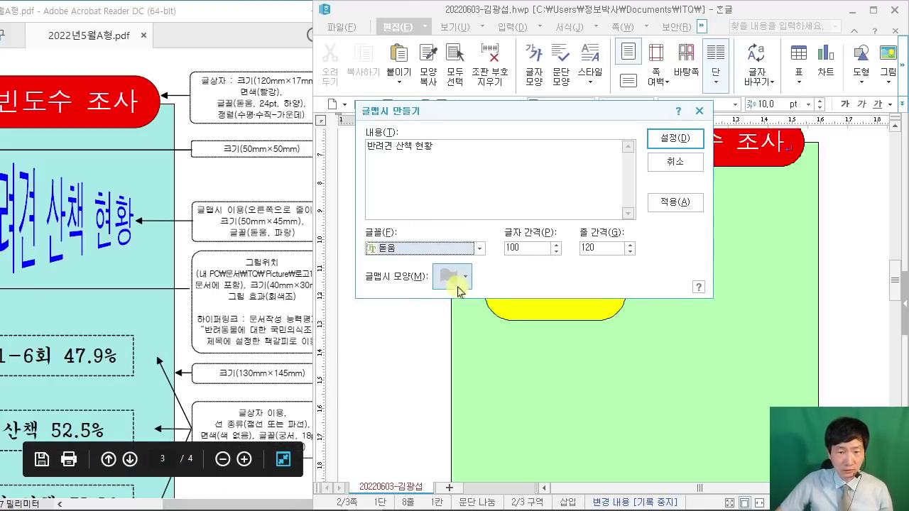
{"action": "left_click", "coordinate": [459, 284]}
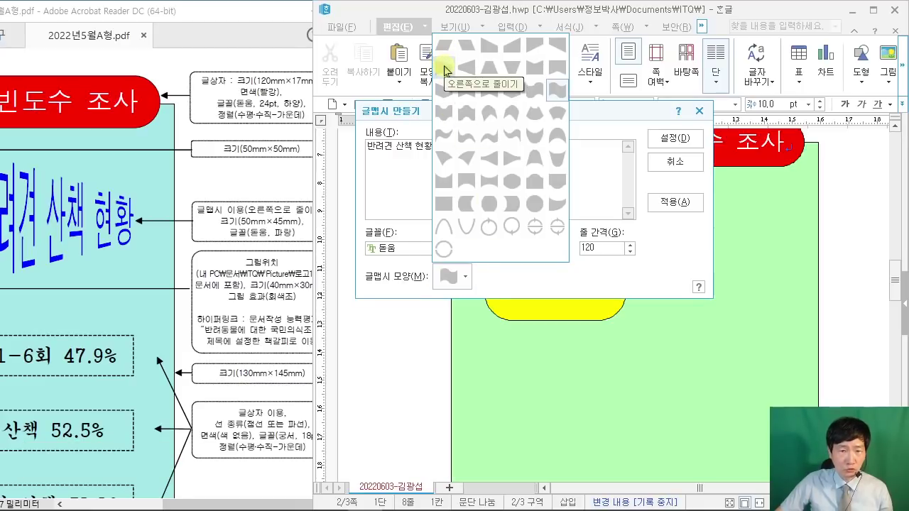
{"action": "left_click", "coordinate": [444, 69]}
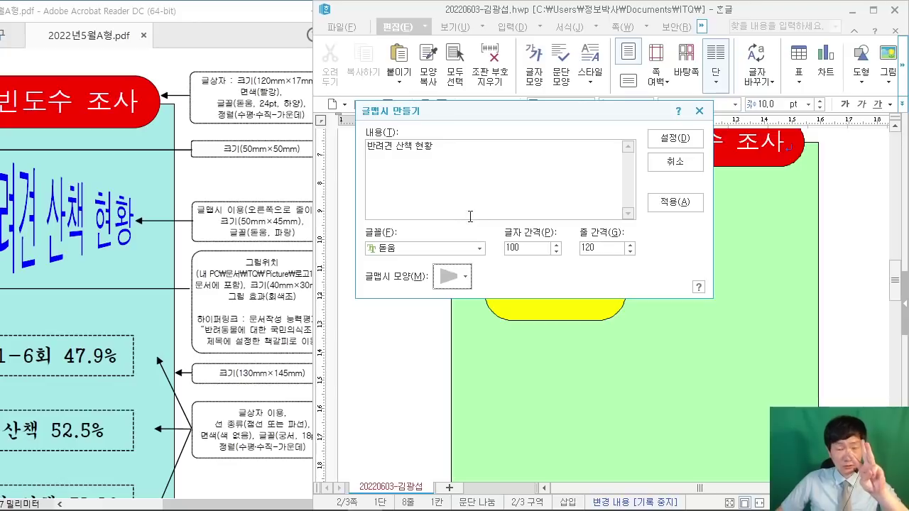
{"action": "left_click", "coordinate": [671, 138]}
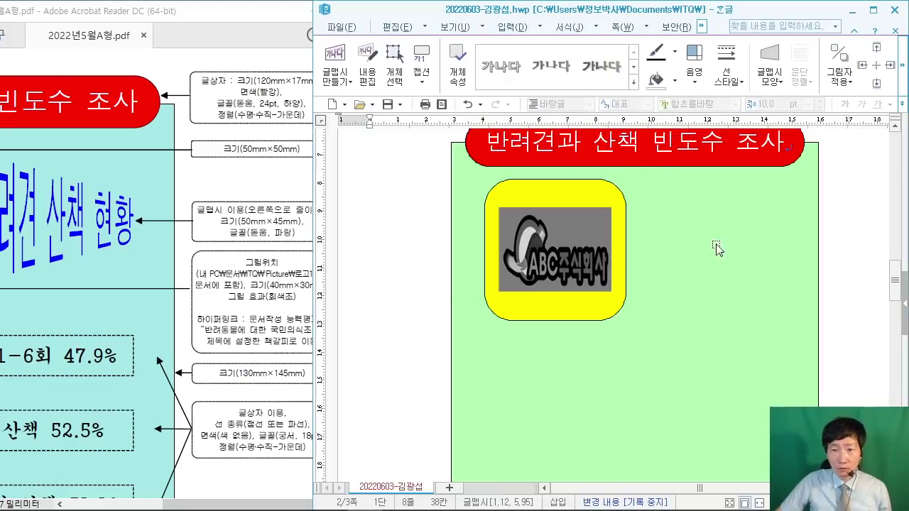
Step: Size the WordArt to 50 mm wide by 45 mm high
{"action": "scroll", "coordinate": [540, 242], "scroll_direction": "up", "scroll_amount": 3}
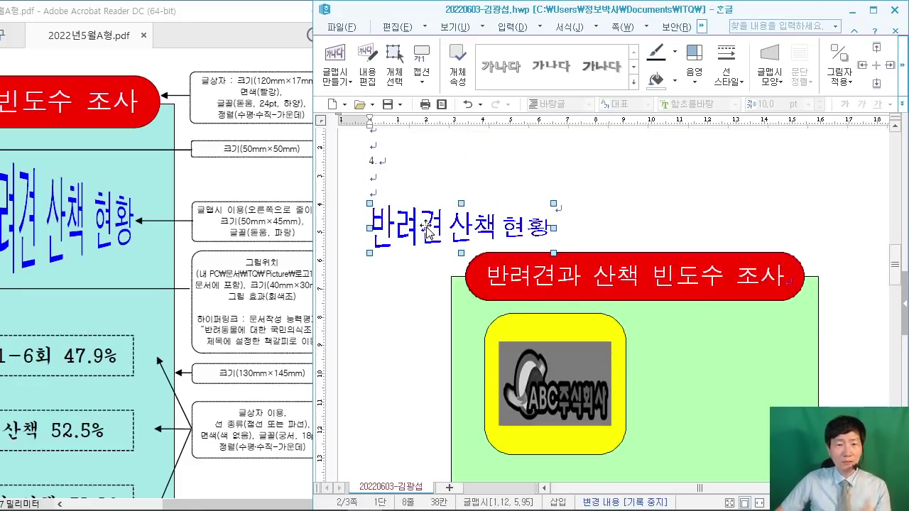
{"action": "double_click", "coordinate": [430, 229]}
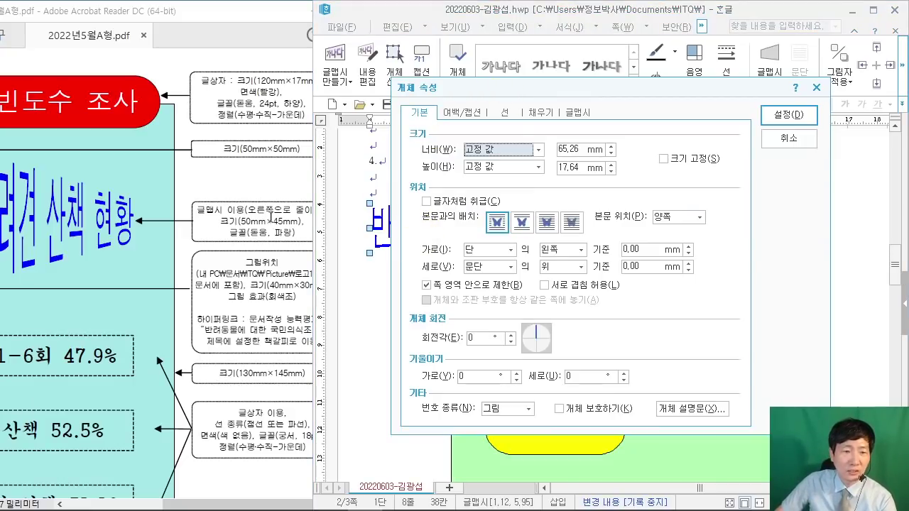
{"action": "left_click", "coordinate": [580, 146]}
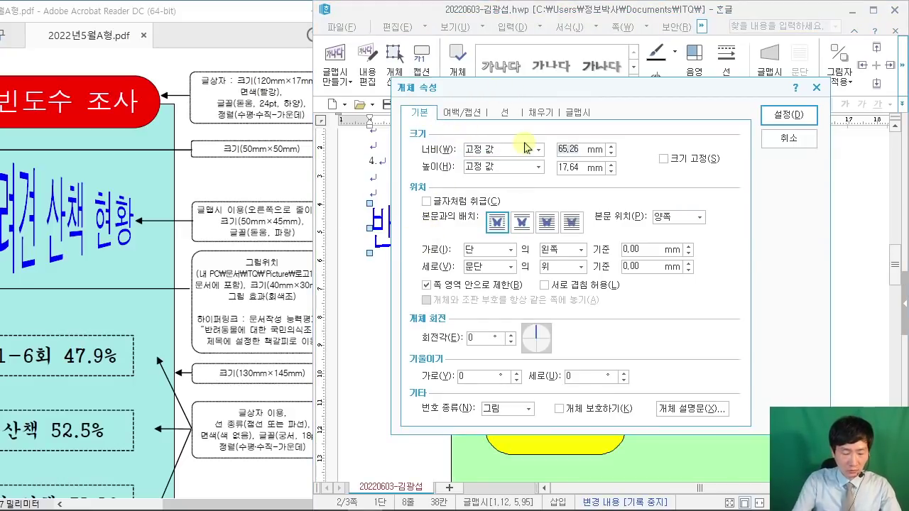
{"action": "type", "text": "50"}
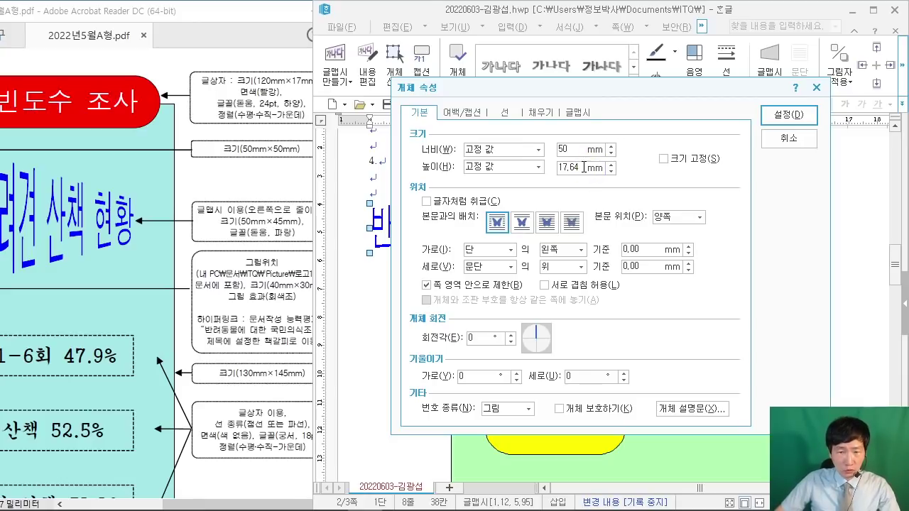
{"action": "type", "text": "45"}
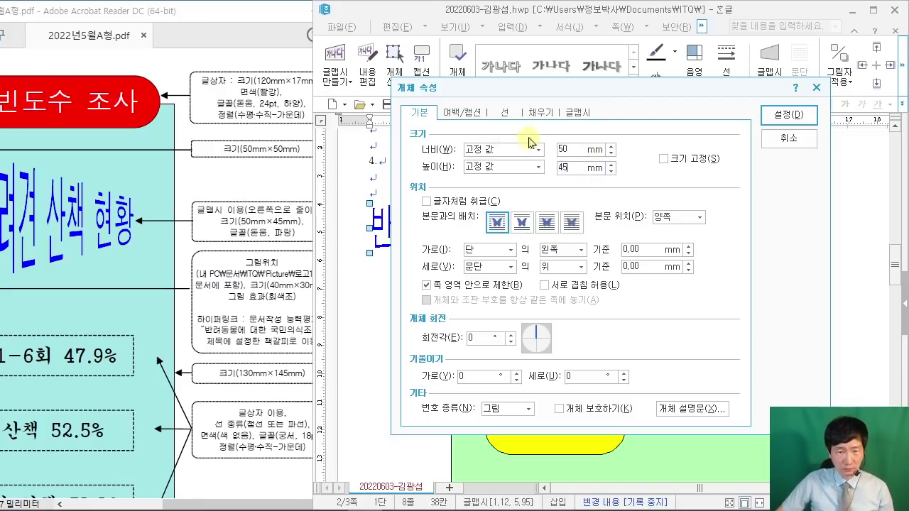
{"action": "left_click", "coordinate": [803, 125]}
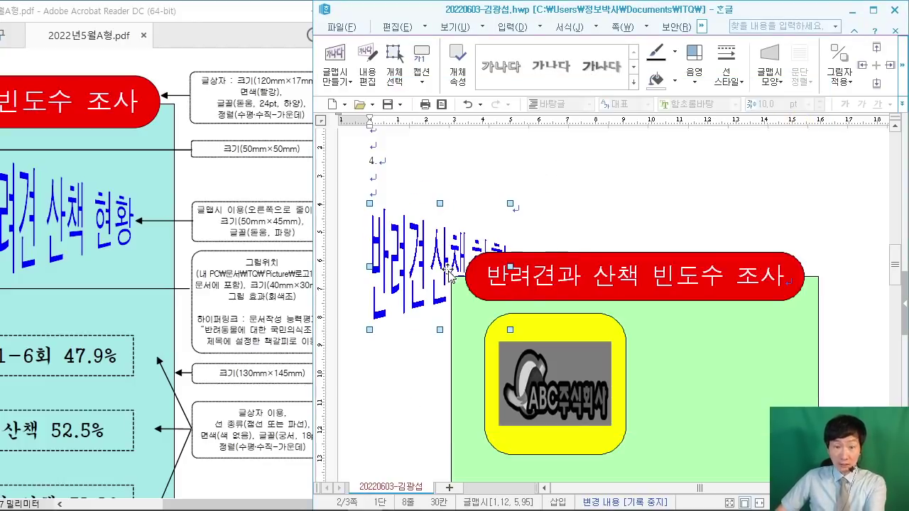
Step: Set the WordArt's 본문과의 배치 to 글 앞으로
{"action": "double_click", "coordinate": [418, 248]}
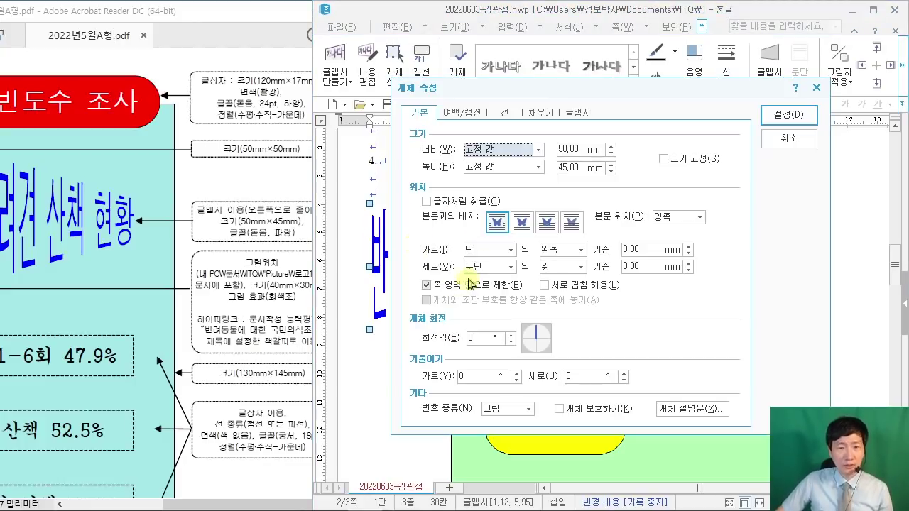
{"action": "left_click_drag", "start_coordinate": [420, 61], "coordinate": [534, 61]}
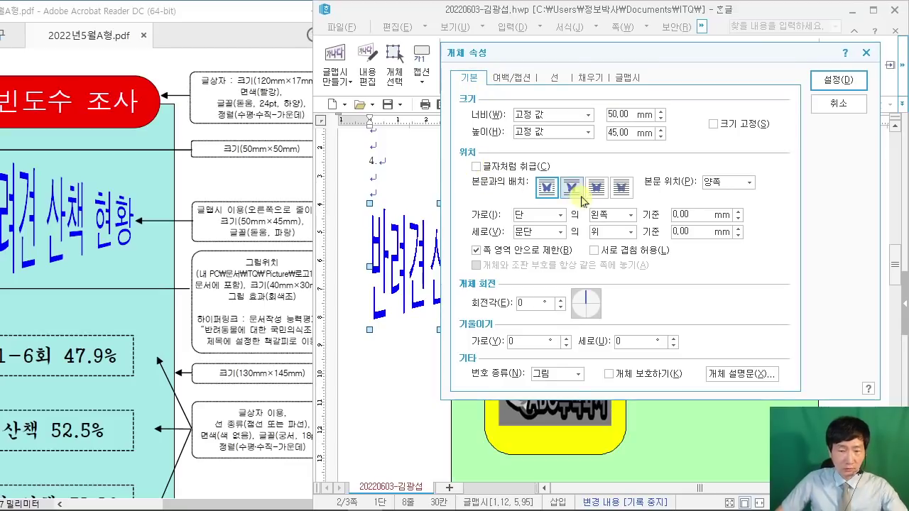
{"action": "mouse_move", "coordinate": [586, 166]}
{"action": "left_mouse_down"}
{"action": "mouse_move", "coordinate": [615, 210]}
{"action": "mouse_move", "coordinate": [668, 52]}
{"action": "left_mouse_up"}
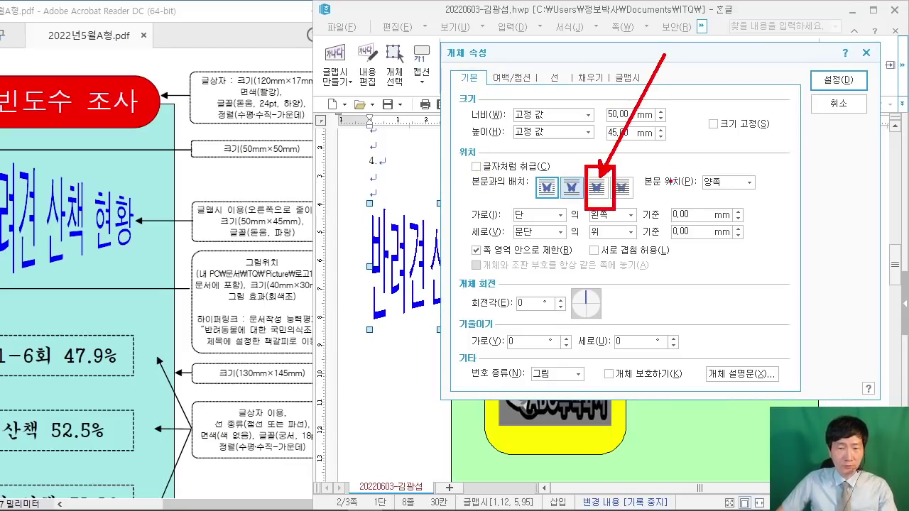
{"action": "left_click", "coordinate": [597, 187]}
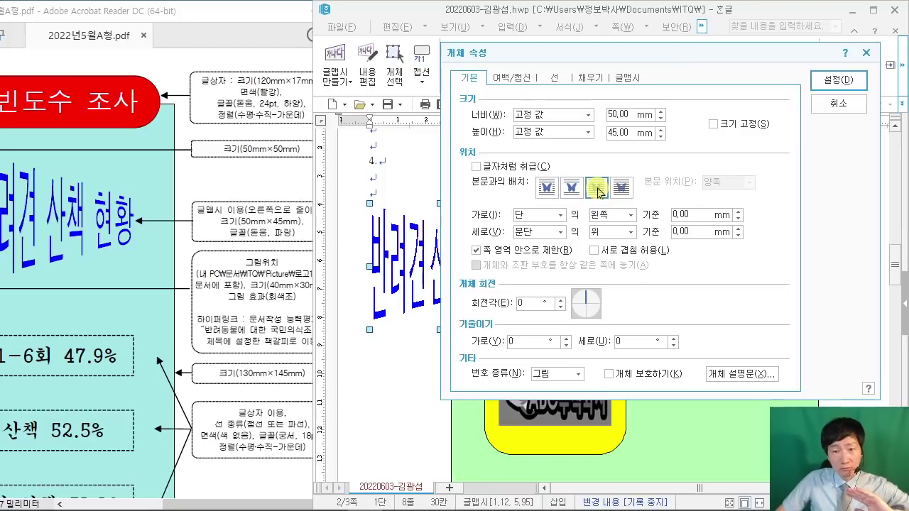
{"action": "left_click", "coordinate": [835, 79]}
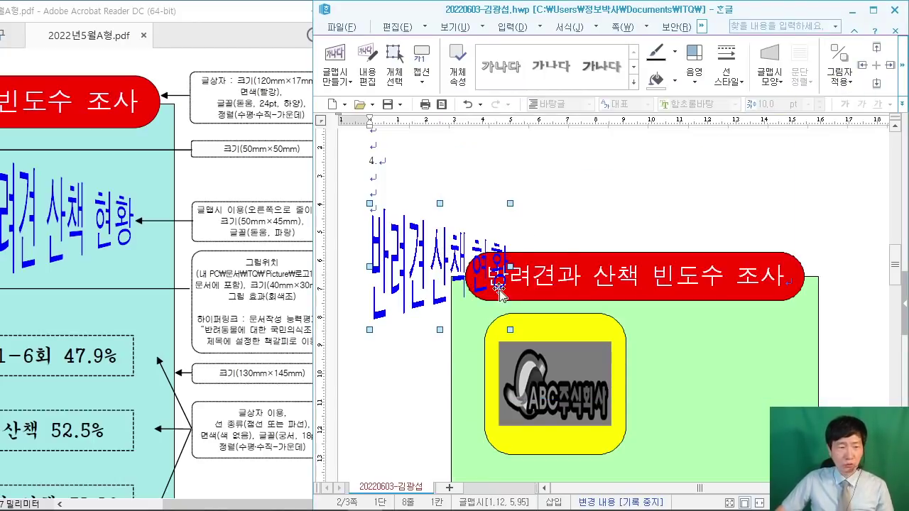
Step: Place the WordArt in the green panel right of the yellow logo square, nudged slightly left
{"action": "left_click_drag", "start_coordinate": [240, 505], "coordinate": [227, 342]}
{"action": "scroll", "coordinate": [586, 265], "scroll_direction": "down", "scroll_amount": 2}
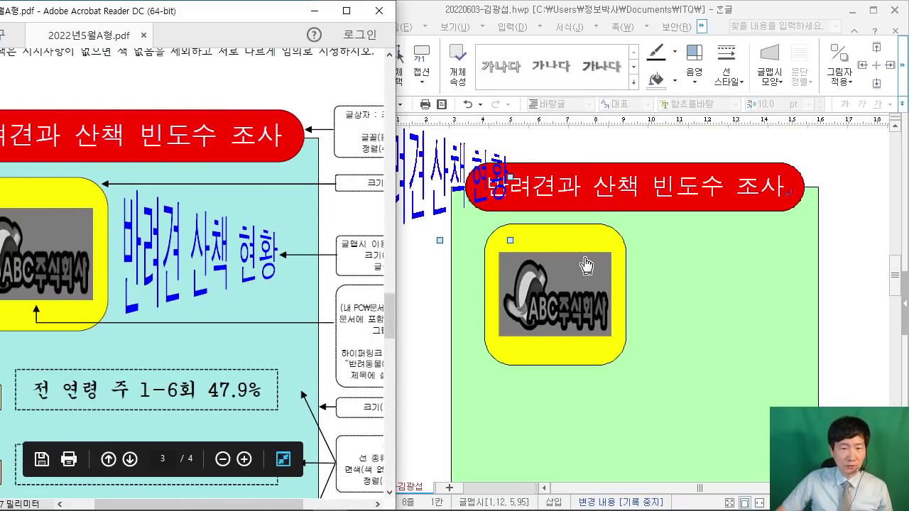
{"action": "left_click_drag", "start_coordinate": [428, 167], "coordinate": [710, 285]}
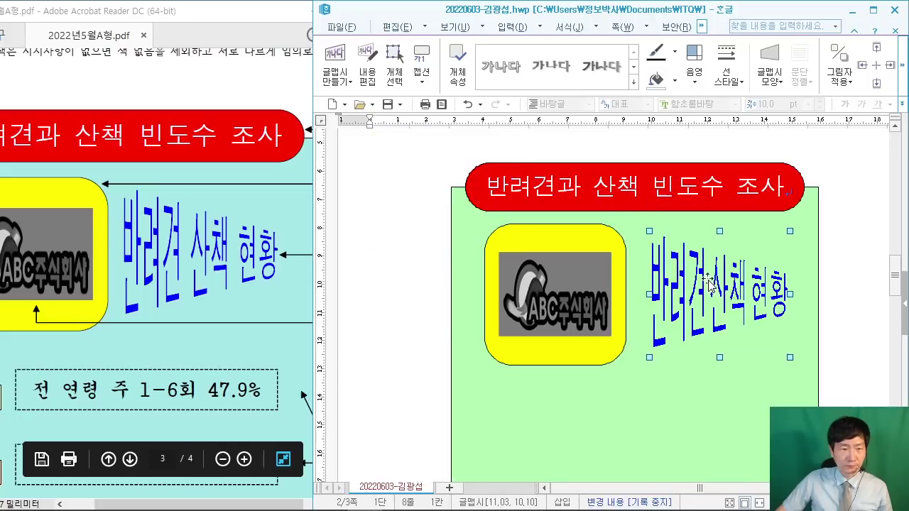
{"action": "left_click_drag", "start_coordinate": [695, 334], "coordinate": [688, 334]}
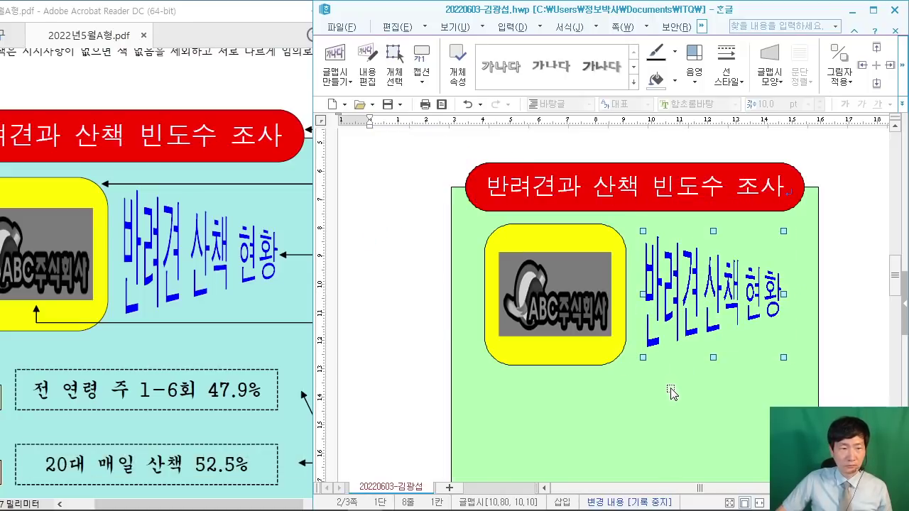
Step: Compare the WordArt's position against the exam sheet's reference layout
{"action": "left_click", "coordinate": [260, 83]}
{"action": "scroll", "coordinate": [260, 90], "scroll_direction": "down", "scroll_amount": 1}
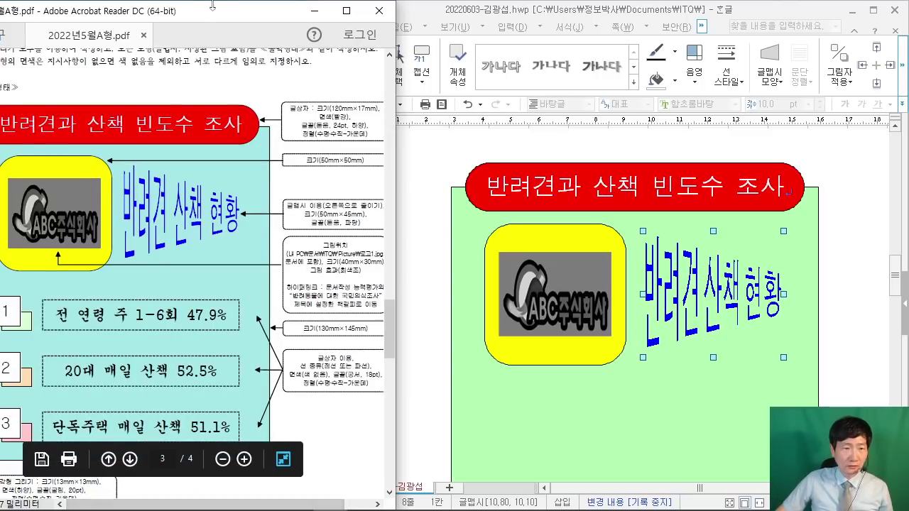
{"action": "left_click_drag", "start_coordinate": [217, 10], "coordinate": [262, 15]}
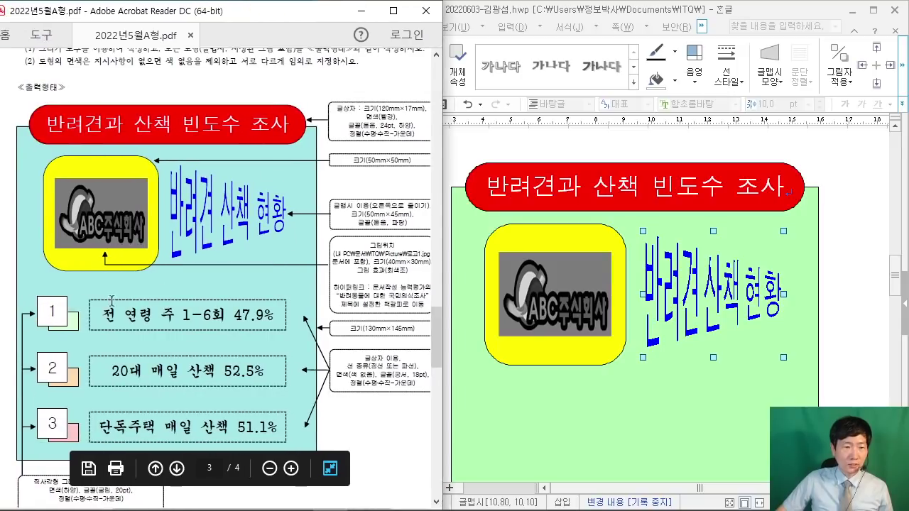
{"action": "scroll", "coordinate": [112, 301], "scroll_direction": "down", "scroll_amount": 1}
{"action": "scroll", "coordinate": [41, 273], "scroll_direction": "down", "scroll_amount": 1}
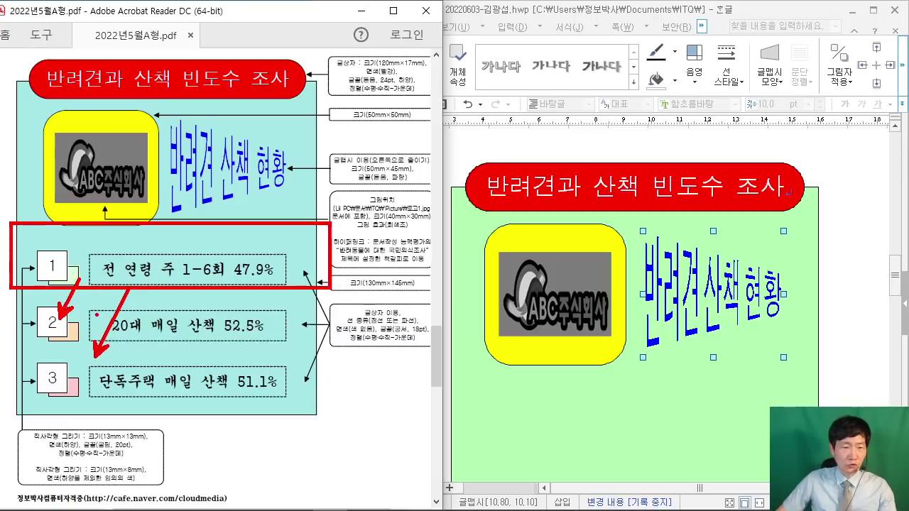
{"action": "key", "text": "Escape"}
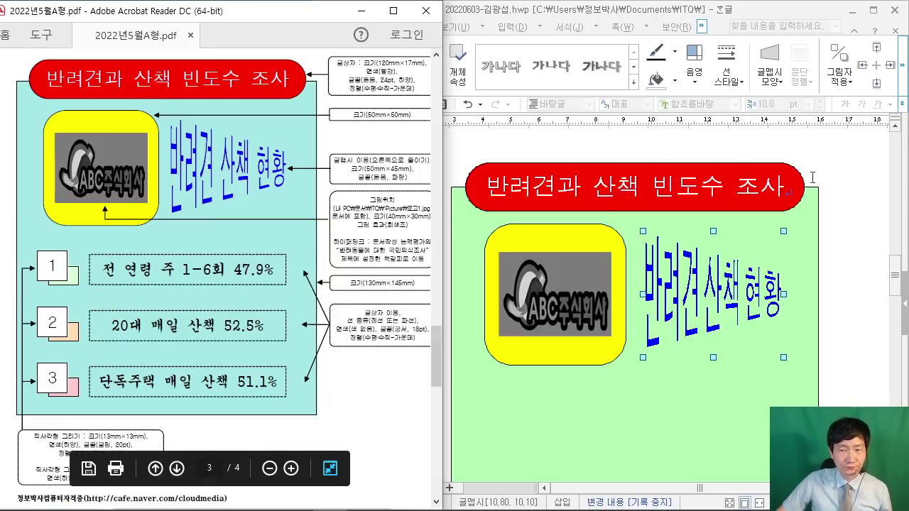
Step: Deselect the WordArt and review the finished page layout
{"action": "left_click", "coordinate": [873, 184]}
{"action": "scroll", "coordinate": [460, 193], "scroll_direction": "down", "scroll_amount": 1}
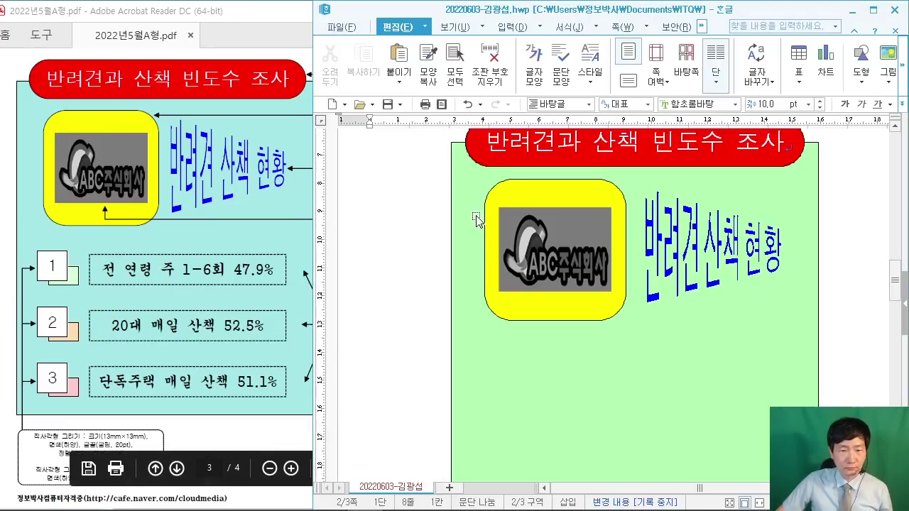
{"action": "left_click_drag", "start_coordinate": [699, 488], "coordinate": [725, 488]}
{"action": "scroll", "coordinate": [572, 306], "scroll_direction": "up", "scroll_amount": 2}
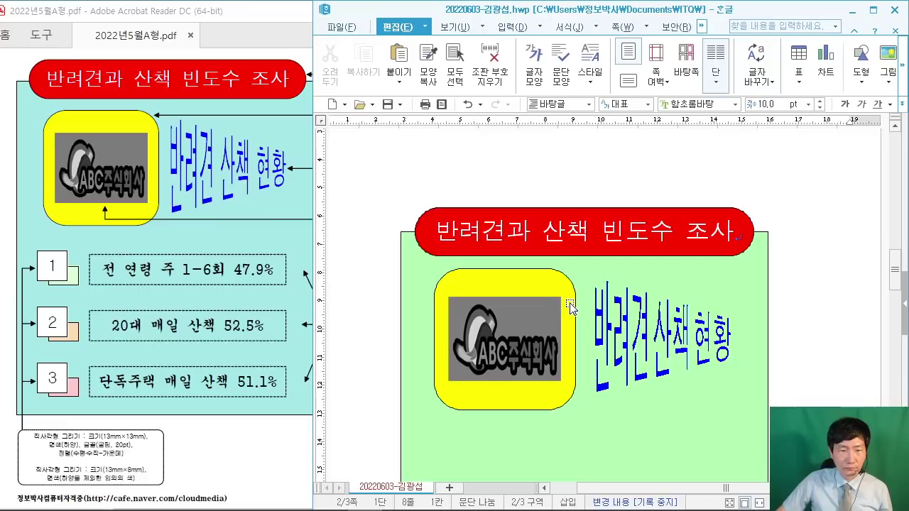
{"action": "scroll", "coordinate": [573, 305], "scroll_direction": "down", "scroll_amount": 1}
{"action": "left_click", "coordinate": [399, 27]}
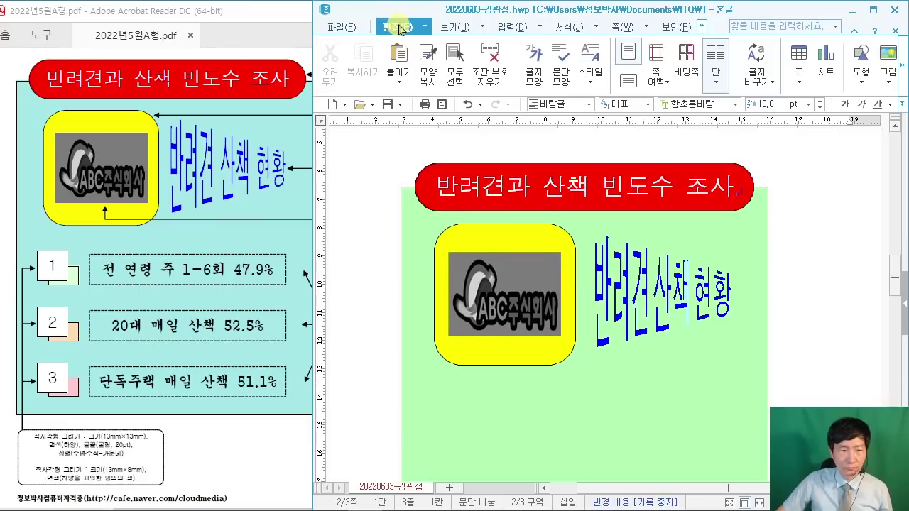
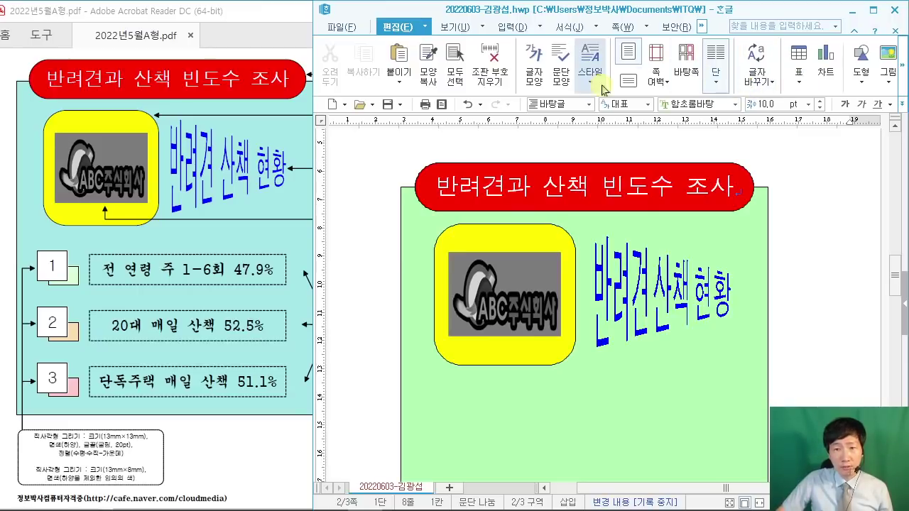
Step: Drag the Hangul window's left edge outward and open the 도형 shape gallery
{"action": "left_click_drag", "start_coordinate": [314, 139], "coordinate": [234, 141]}
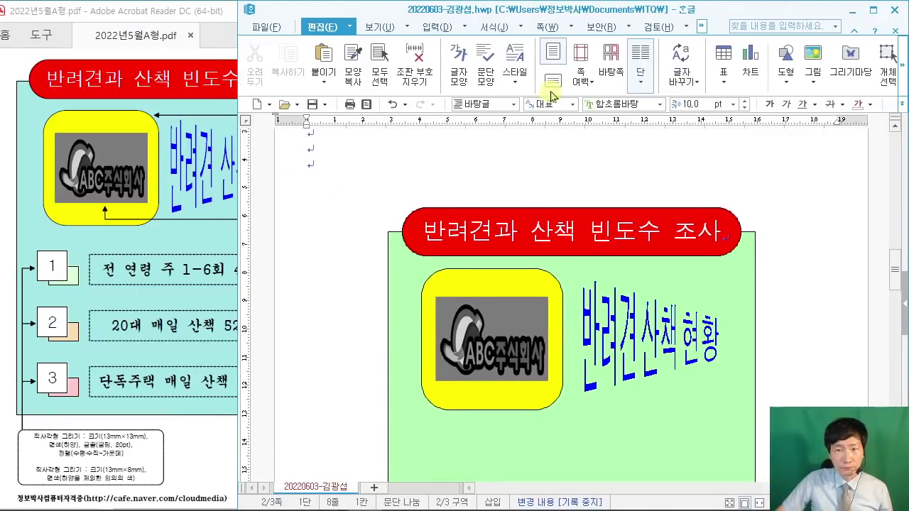
{"action": "left_click", "coordinate": [788, 79]}
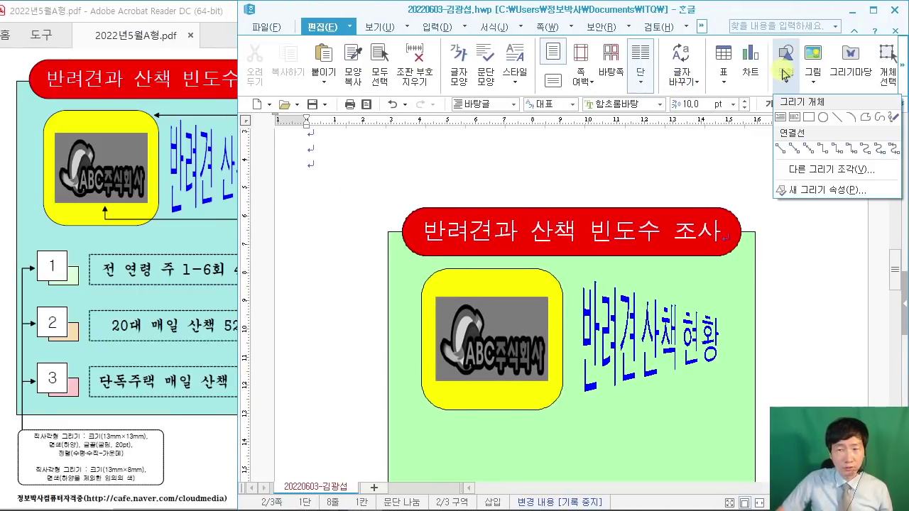
Step: Draw a small rectangle at the left of the page
{"action": "left_click", "coordinate": [808, 119]}
{"action": "scroll", "coordinate": [408, 294], "scroll_direction": "down", "scroll_amount": 2}
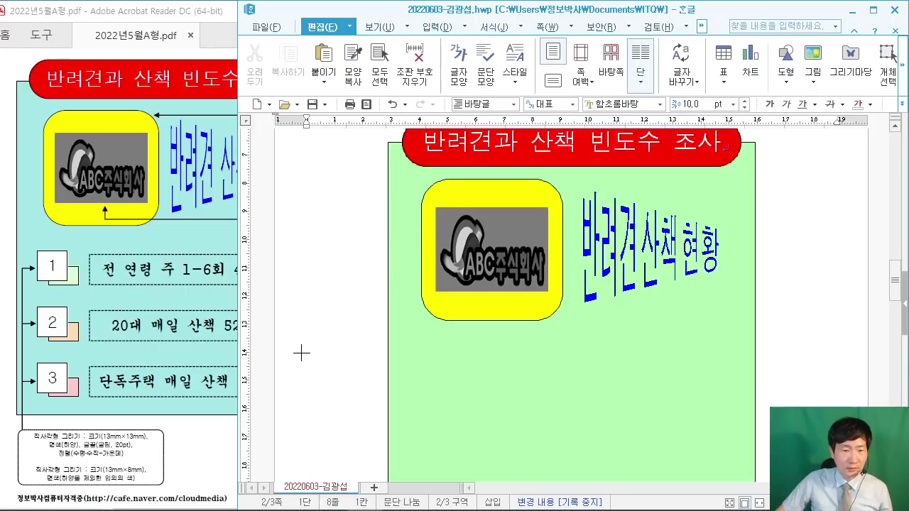
{"action": "left_click_drag", "start_coordinate": [301, 353], "coordinate": [340, 377]}
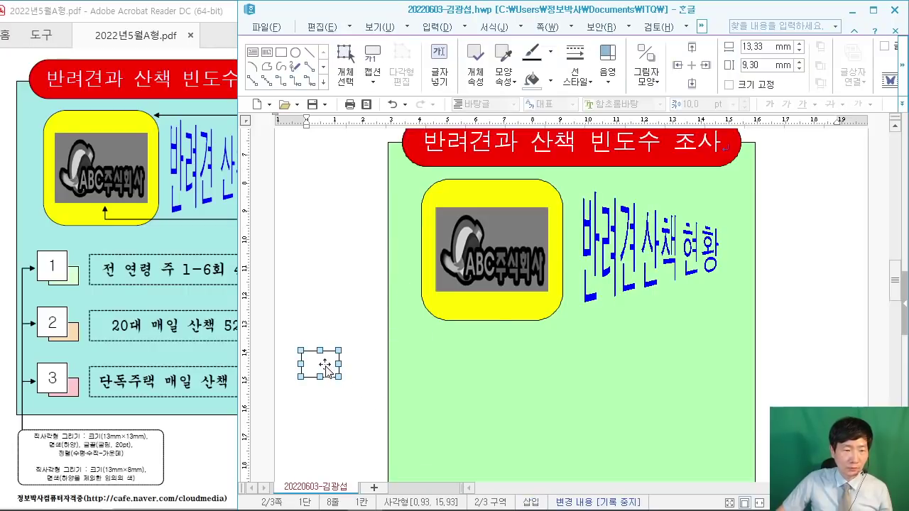
Step: Check the reference sheet and size the rectangle 13 mm wide by 8 mm high
{"action": "double_click", "coordinate": [326, 370]}
{"action": "left_click", "coordinate": [182, 425]}
{"action": "scroll", "coordinate": [185, 429], "scroll_direction": "down", "scroll_amount": 2}
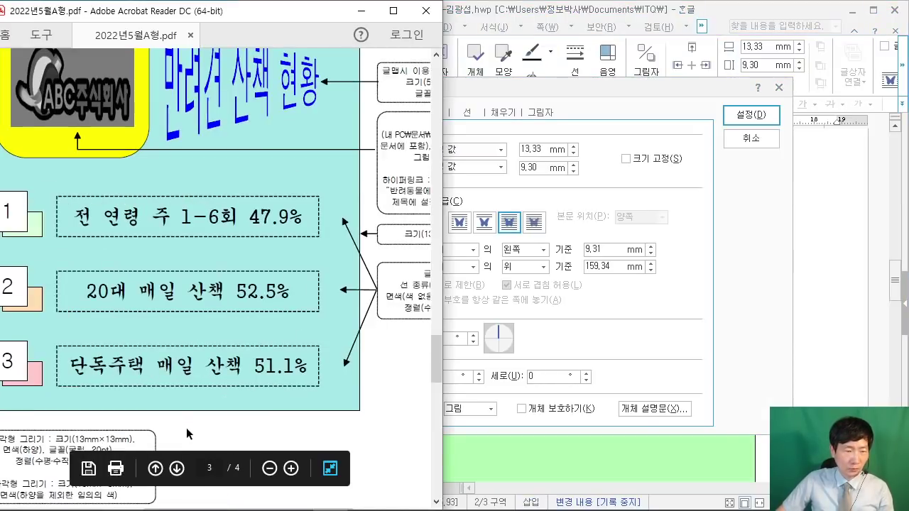
{"action": "scroll", "coordinate": [262, 374], "scroll_direction": "up", "scroll_amount": 1}
{"action": "scroll", "coordinate": [262, 373], "scroll_direction": "down", "scroll_amount": 1}
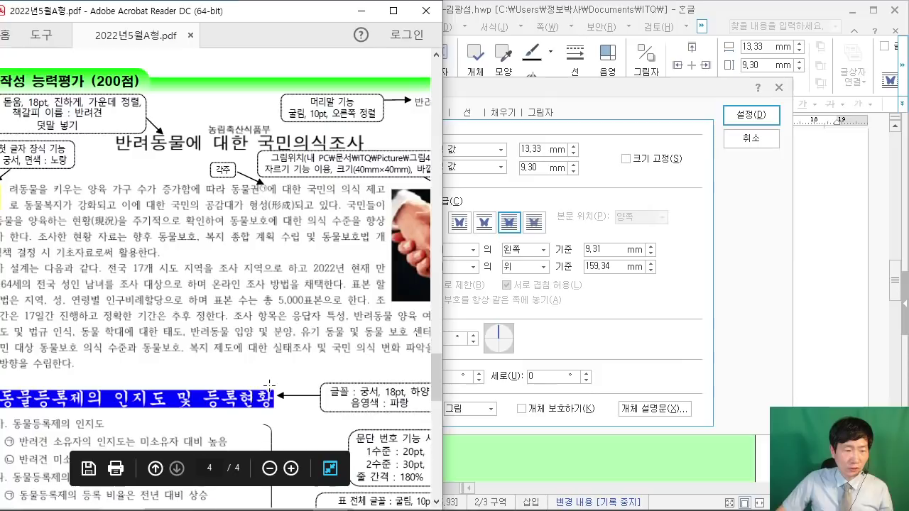
{"action": "scroll", "coordinate": [217, 413], "scroll_direction": "up", "scroll_amount": 1}
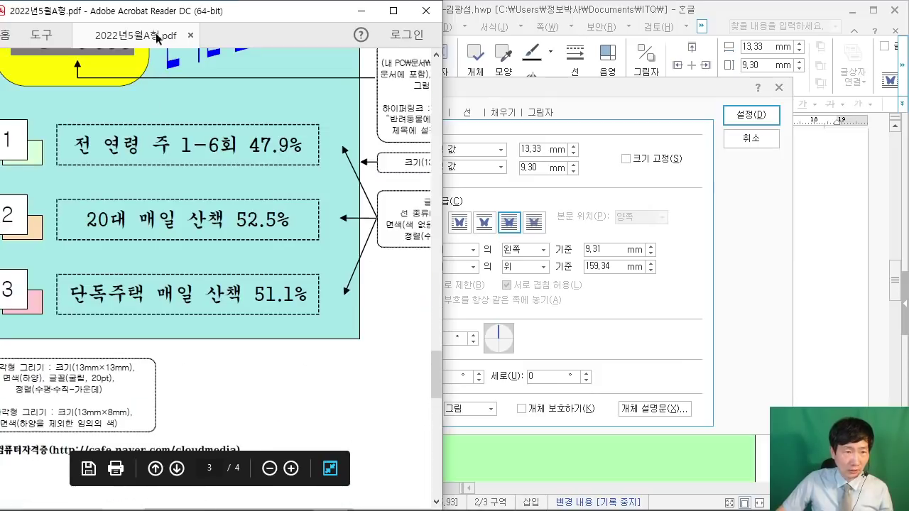
{"action": "left_click_drag", "start_coordinate": [157, 37], "coordinate": [179, 37]}
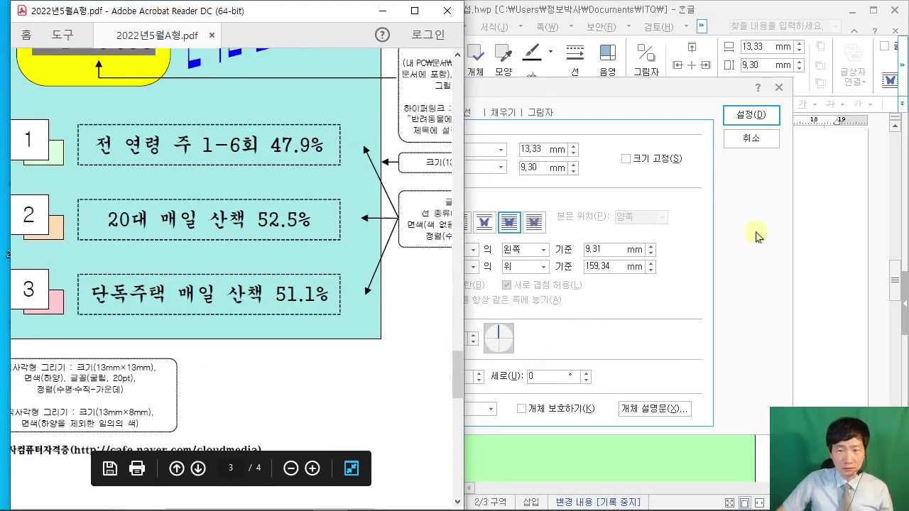
{"action": "left_click", "coordinate": [558, 166]}
{"action": "double_click", "coordinate": [545, 150]}
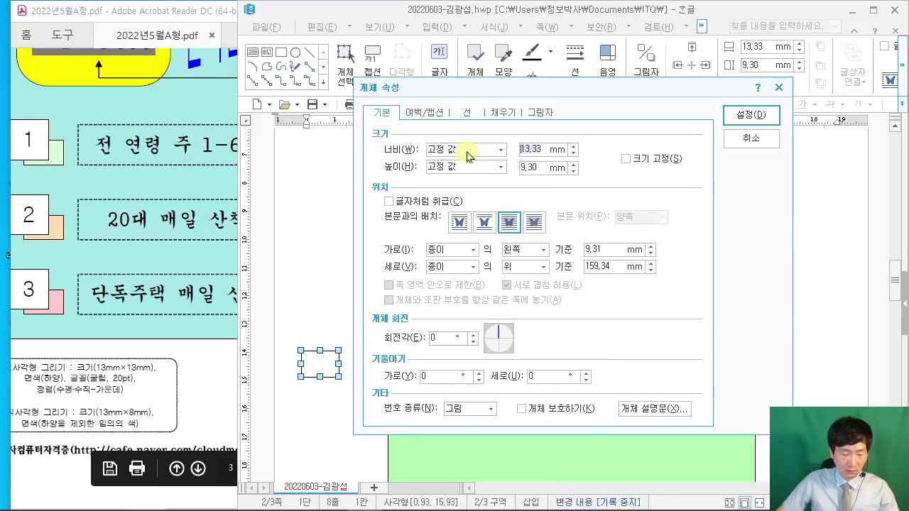
{"action": "type", "text": "13"}
{"action": "double_click", "coordinate": [541, 168]}
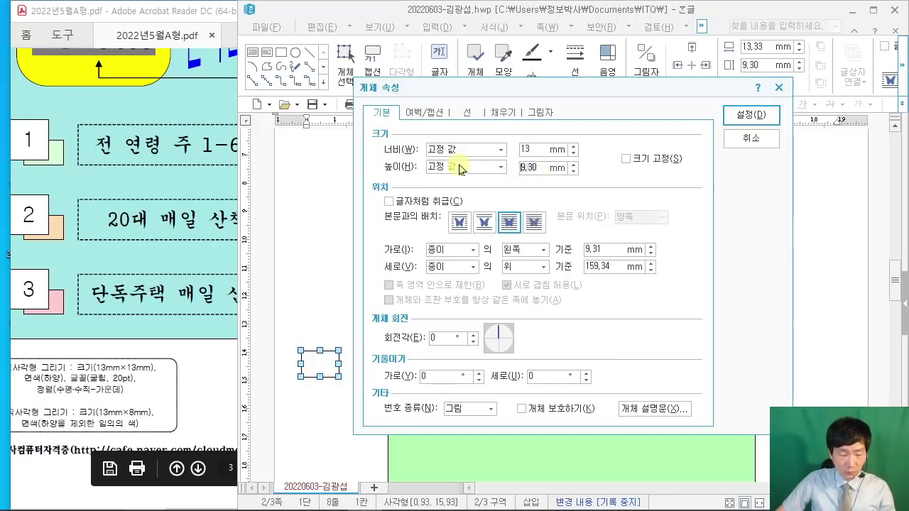
{"action": "type", "text": "8"}
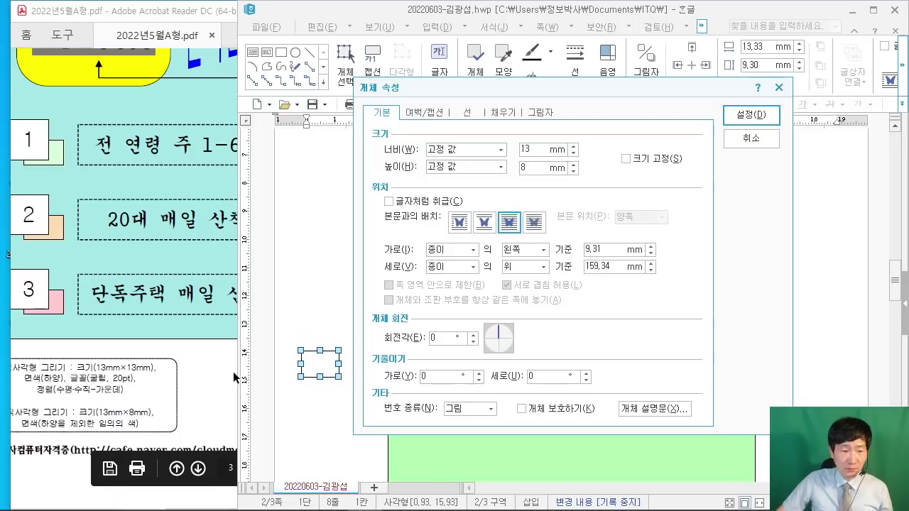
Step: Fill the rectangle pale lavender and apply the size and fill settings
{"action": "left_click", "coordinate": [502, 112]}
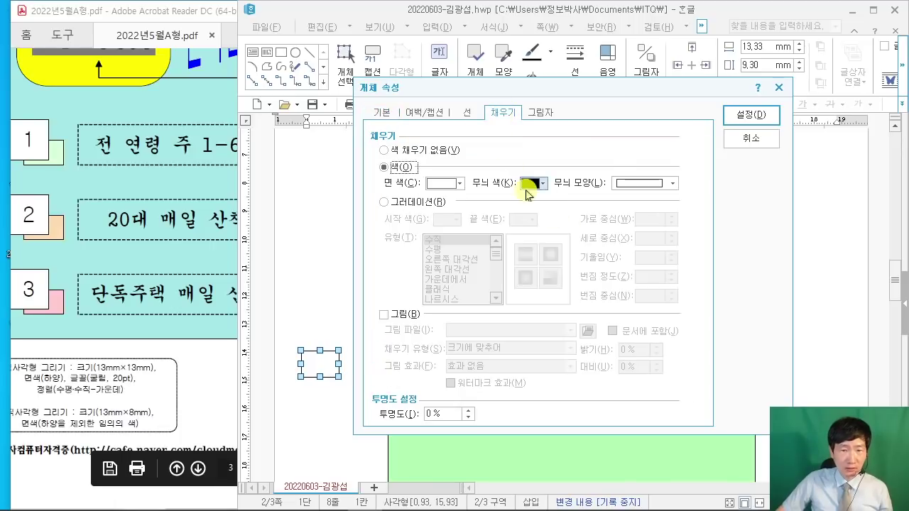
{"action": "left_click", "coordinate": [459, 184]}
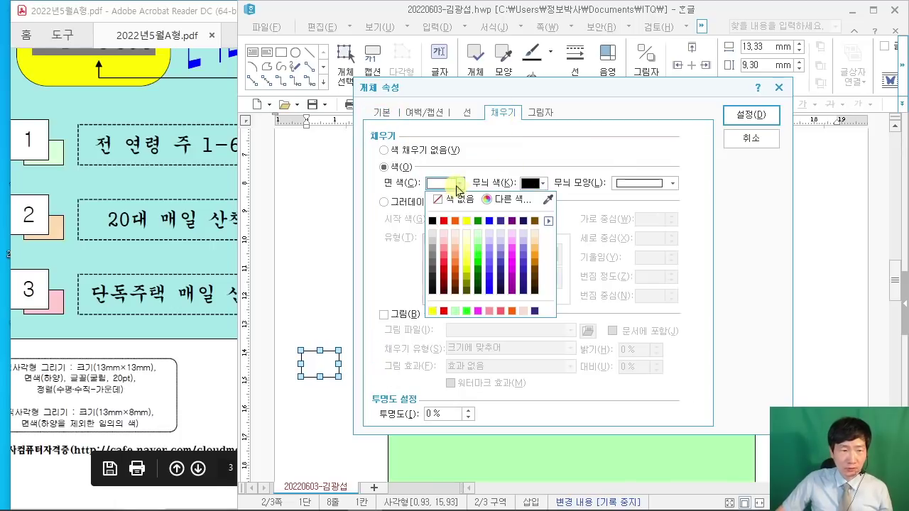
{"action": "left_click", "coordinate": [478, 241]}
{"action": "left_click", "coordinate": [460, 183]}
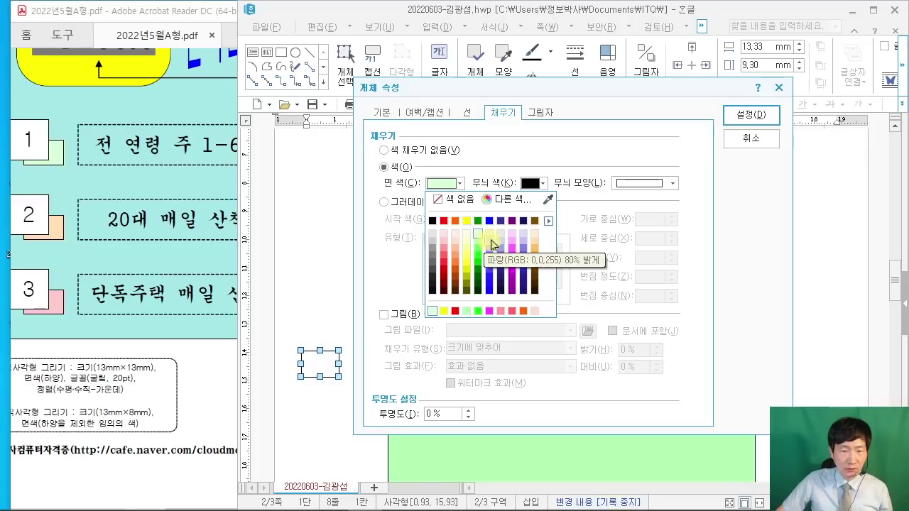
{"action": "left_click", "coordinate": [500, 233]}
{"action": "left_click", "coordinate": [752, 115]}
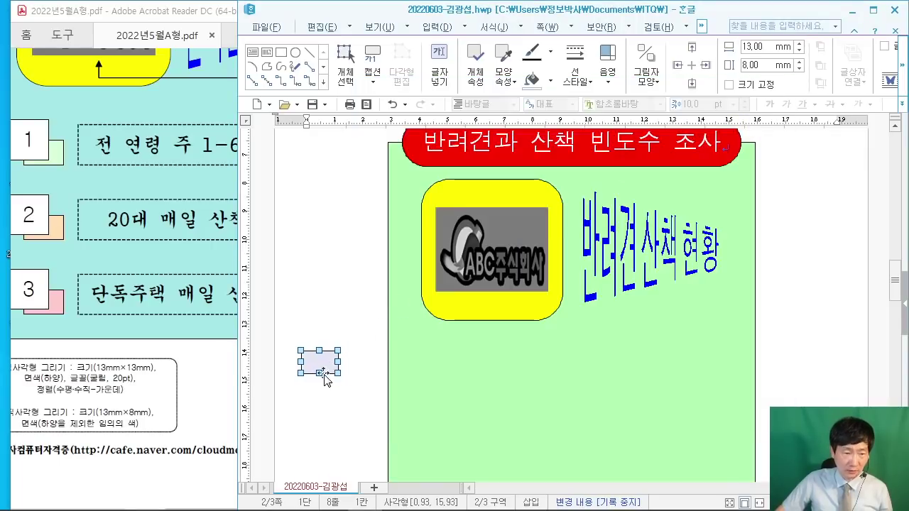
Step: Compare with the reference PDF and move the lavender rectangle onto the green panel
{"action": "left_click", "coordinate": [201, 365]}
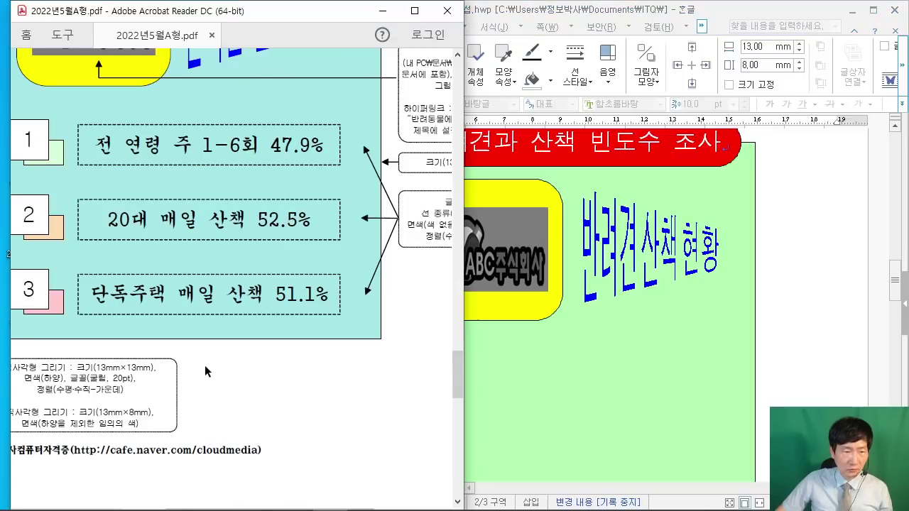
{"action": "scroll", "coordinate": [220, 387], "scroll_direction": "up", "scroll_amount": 1}
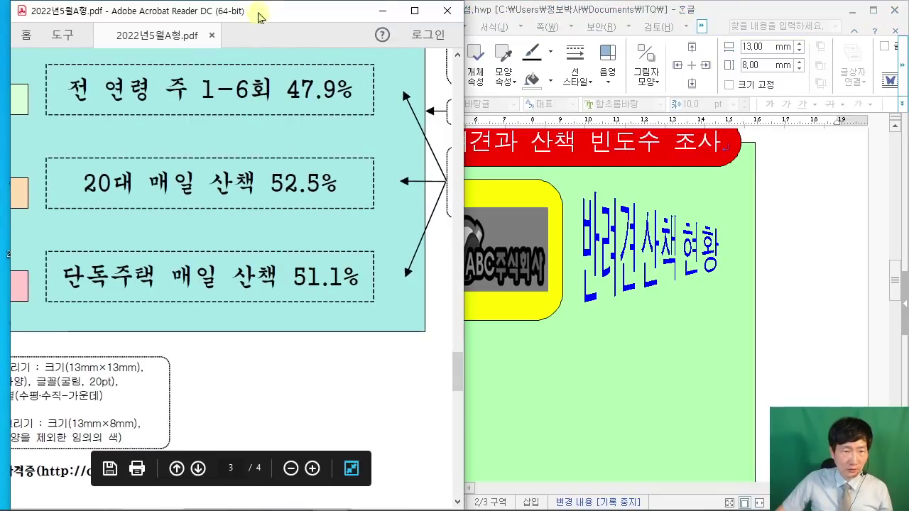
{"action": "mouse_move", "coordinate": [254, 6]}
{"action": "left_mouse_down"}
{"action": "mouse_move", "coordinate": [259, 28]}
{"action": "mouse_move", "coordinate": [259, 6]}
{"action": "left_mouse_up"}
{"action": "left_click_drag", "start_coordinate": [235, 484], "coordinate": [191, 483]}
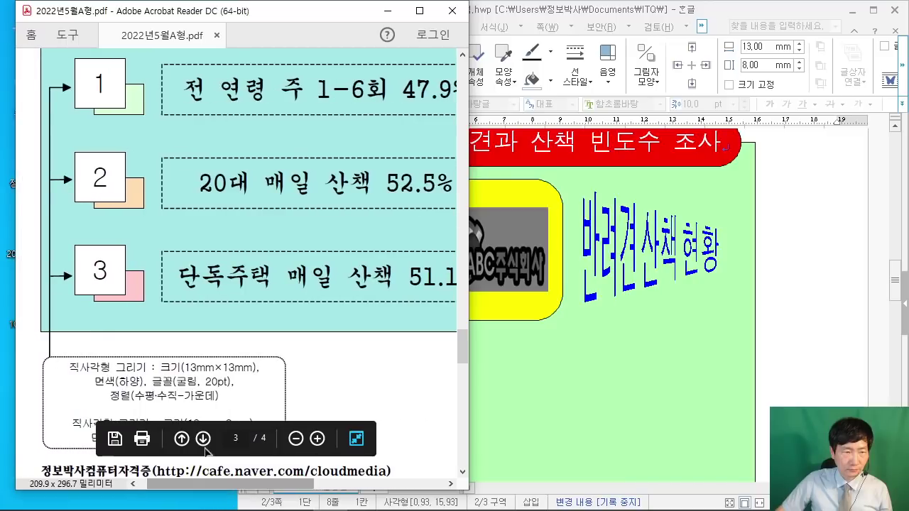
{"action": "left_click_drag", "start_coordinate": [278, 8], "coordinate": [244, 48]}
{"action": "scroll", "coordinate": [252, 193], "scroll_direction": "up", "scroll_amount": 2}
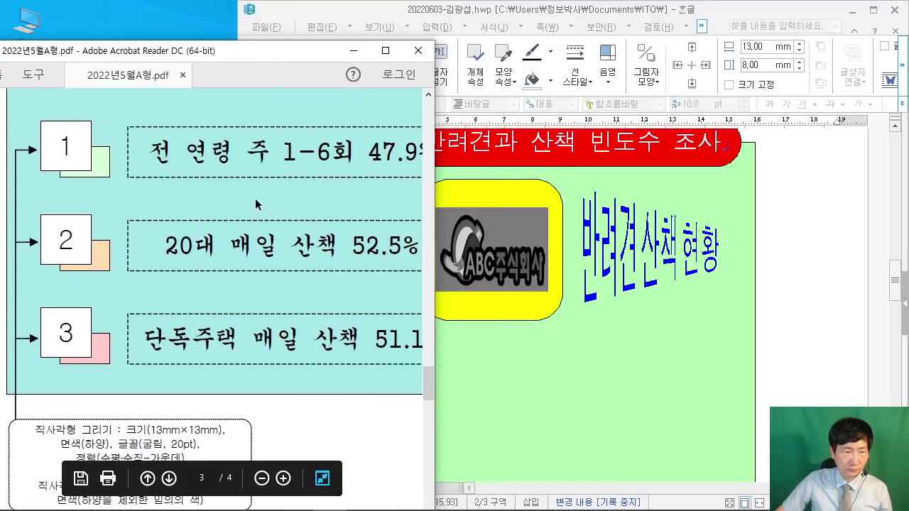
{"action": "scroll", "coordinate": [252, 193], "scroll_direction": "up", "scroll_amount": 1}
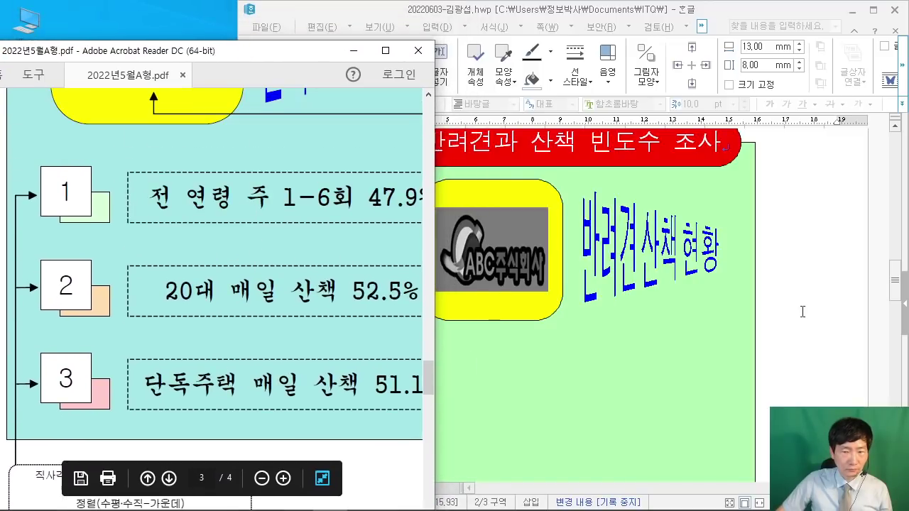
{"action": "left_click", "coordinate": [803, 310]}
{"action": "left_click", "coordinate": [140, 61]}
{"action": "scroll", "coordinate": [158, 179], "scroll_direction": "down", "scroll_amount": 2, "text": "ctrl"}
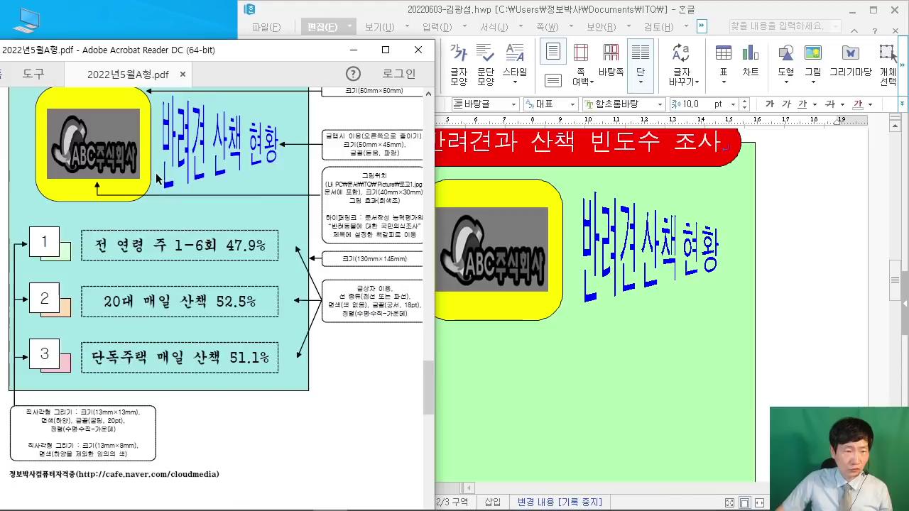
{"action": "left_click", "coordinate": [801, 283]}
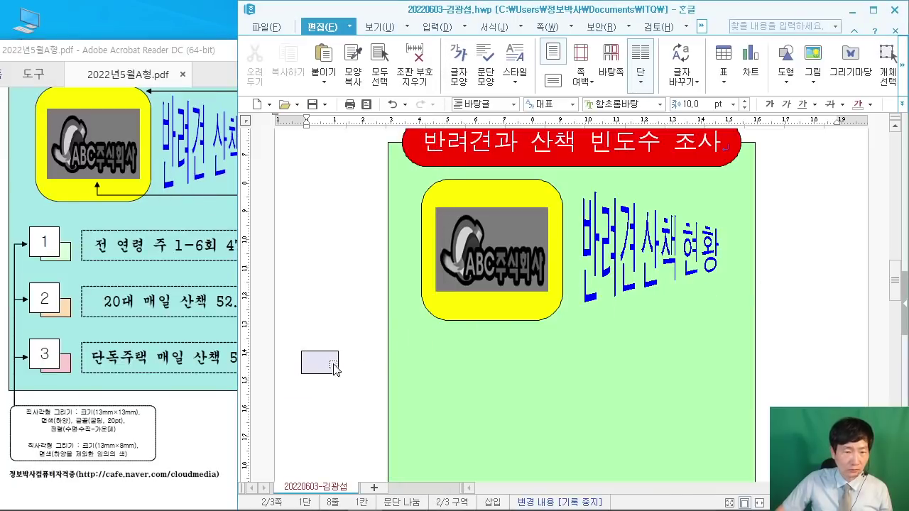
{"action": "left_click_drag", "start_coordinate": [334, 368], "coordinate": [464, 377]}
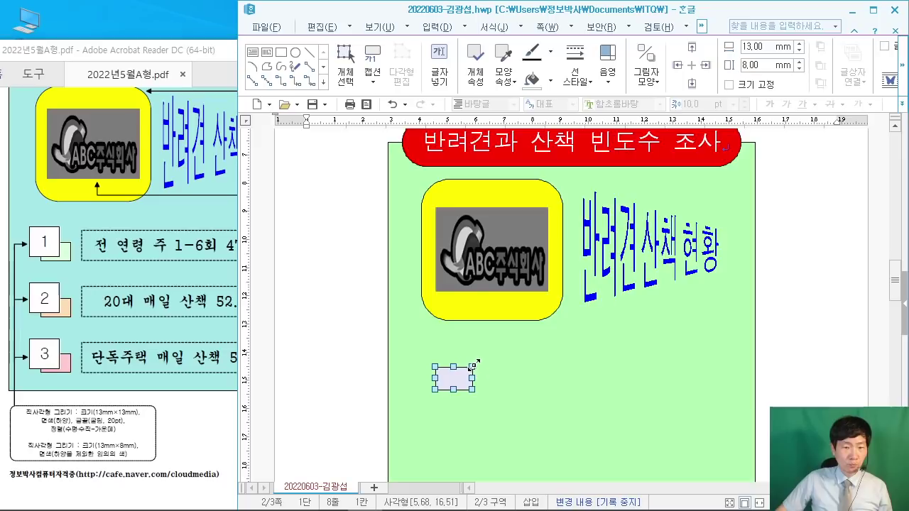
Step: Draw a second rectangle at the left of the page
{"action": "left_click", "coordinate": [322, 237]}
{"action": "left_click", "coordinate": [790, 76]}
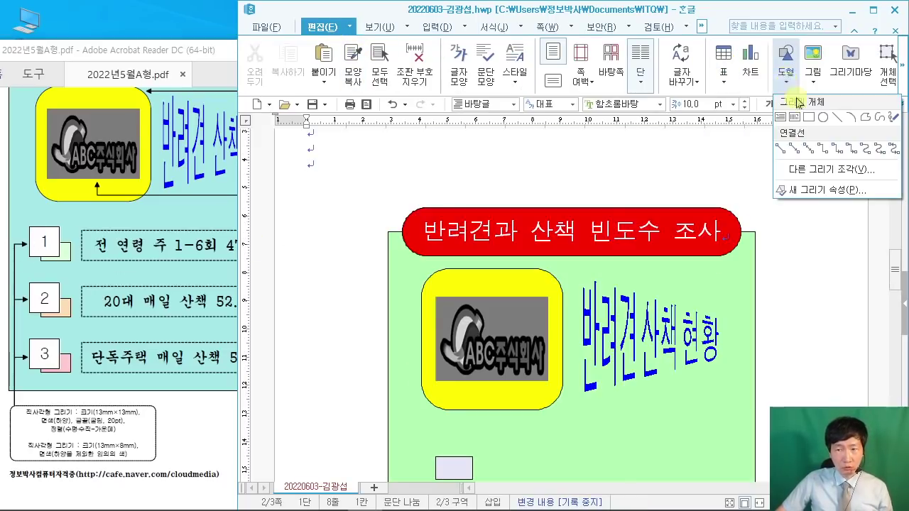
{"action": "left_click", "coordinate": [809, 116]}
{"action": "scroll", "coordinate": [308, 380], "scroll_direction": "down", "scroll_amount": 3}
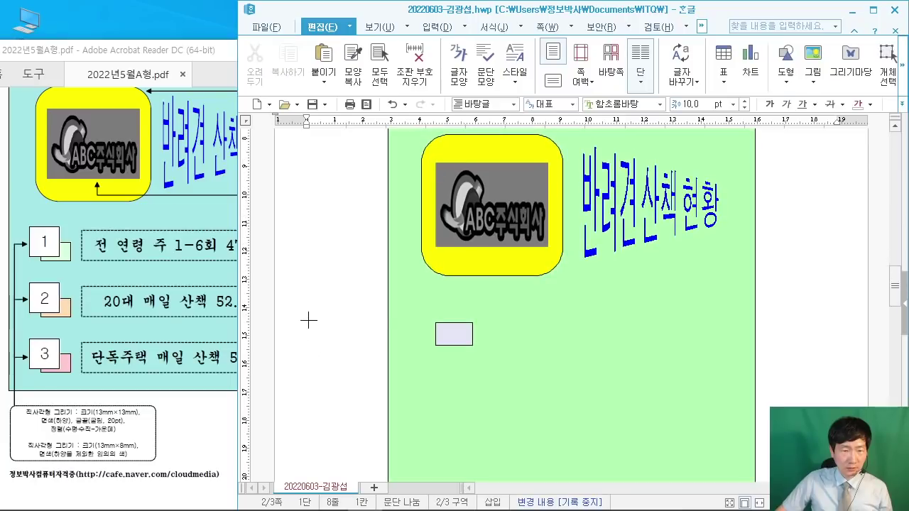
{"action": "left_click_drag", "start_coordinate": [308, 321], "coordinate": [345, 357]}
Step: Set the second rectangle to 13 mm width and 13 mm height
{"action": "double_click", "coordinate": [334, 349]}
{"action": "left_click", "coordinate": [172, 414]}
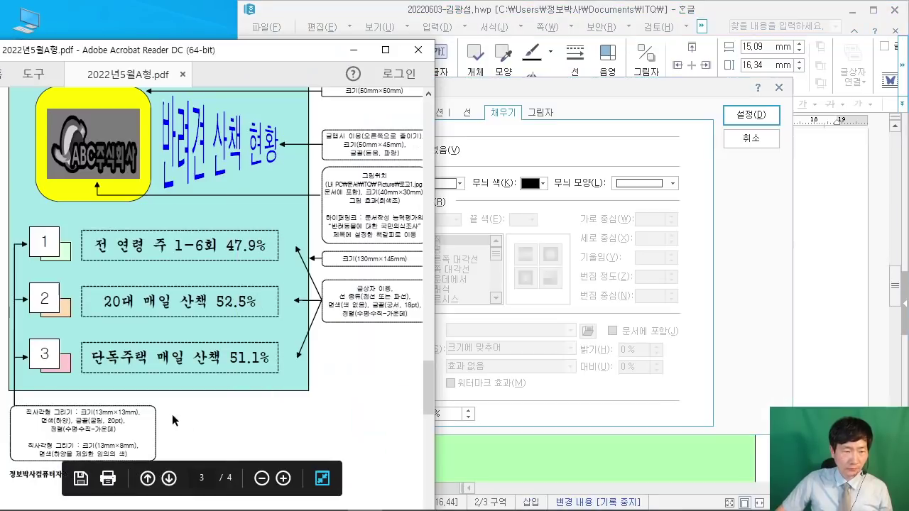
{"action": "scroll", "coordinate": [172, 414], "scroll_direction": "up", "scroll_amount": 1}
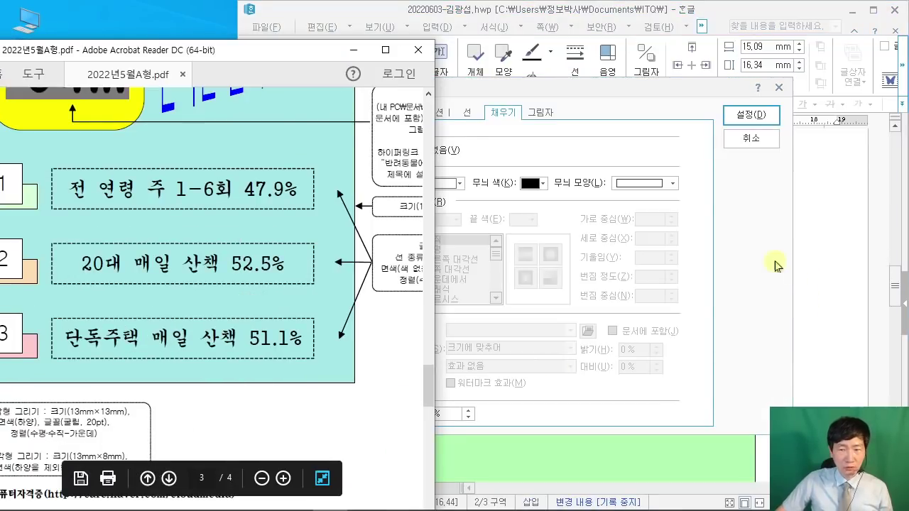
{"action": "left_click", "coordinate": [776, 266]}
{"action": "left_click", "coordinate": [387, 113]}
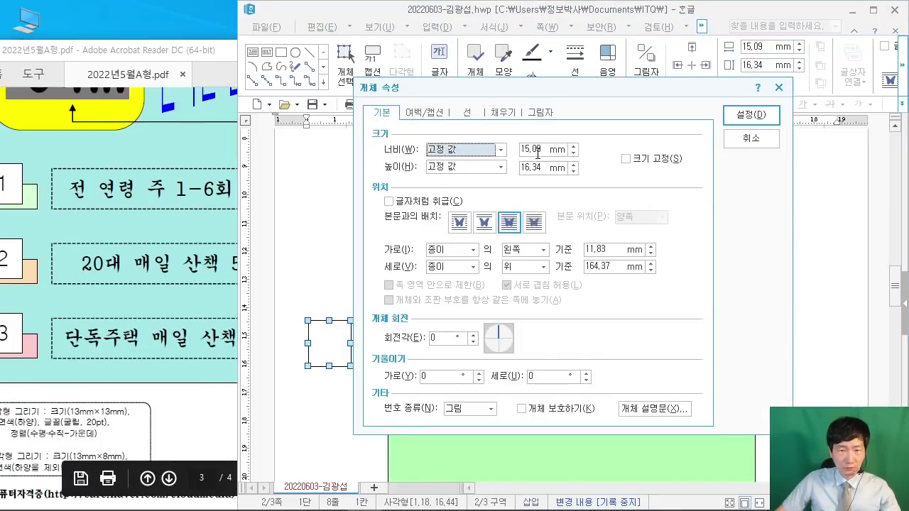
{"action": "double_click", "coordinate": [537, 153]}
{"action": "type", "text": "13"}
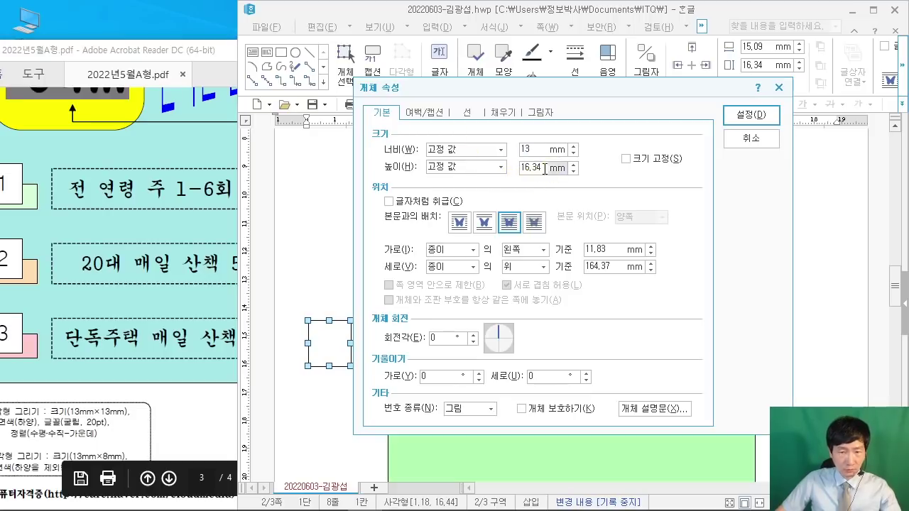
{"action": "double_click", "coordinate": [544, 169]}
{"action": "type", "text": "13"}
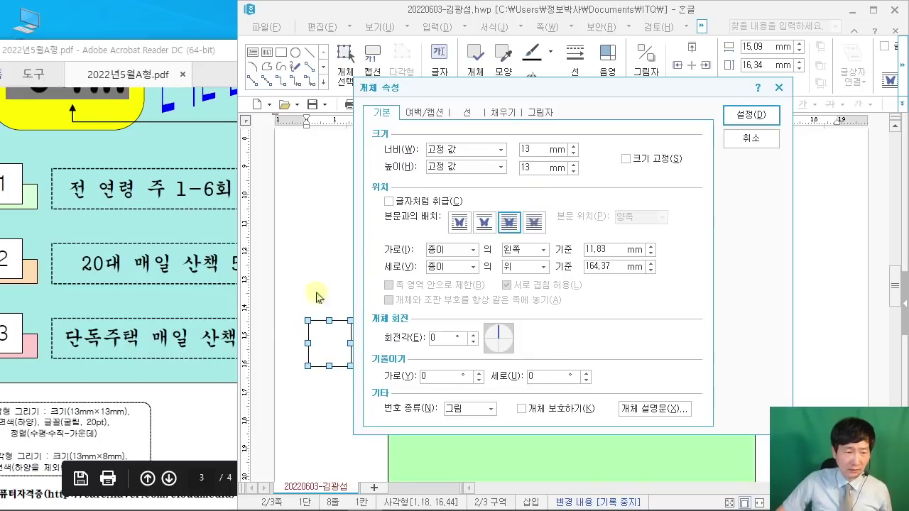
{"action": "left_click", "coordinate": [752, 118]}
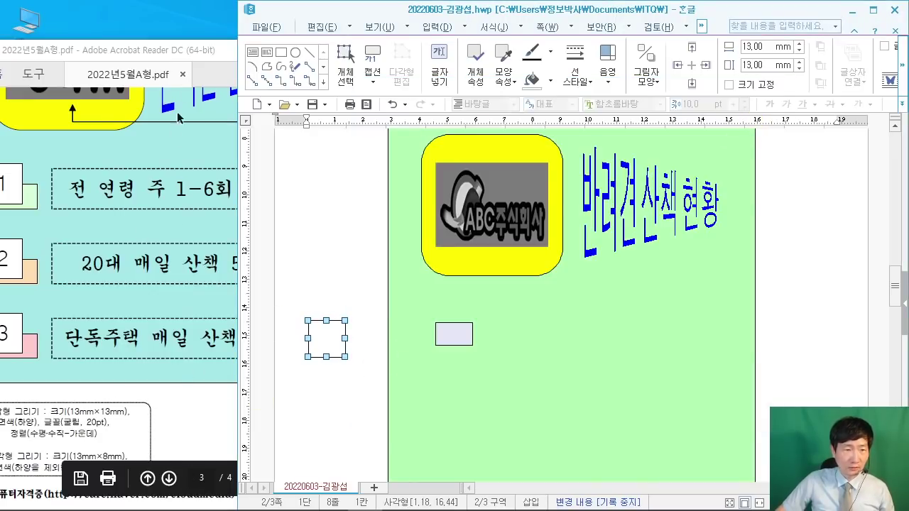
{"action": "left_click", "coordinate": [186, 51]}
Step: Turn on 도형 안에 글자 넣기 for the 13 × 13 mm square
{"action": "scroll", "coordinate": [146, 213], "scroll_direction": "up", "scroll_amount": 2}
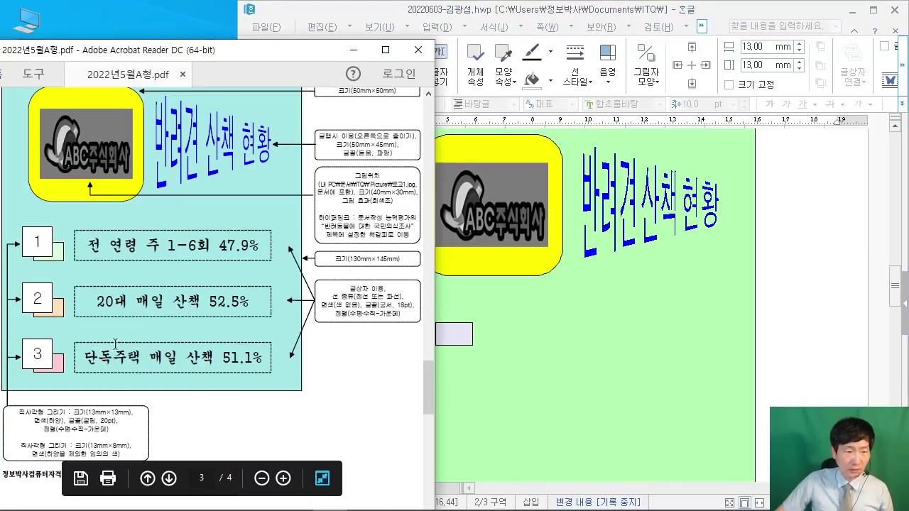
{"action": "left_click", "coordinate": [811, 320]}
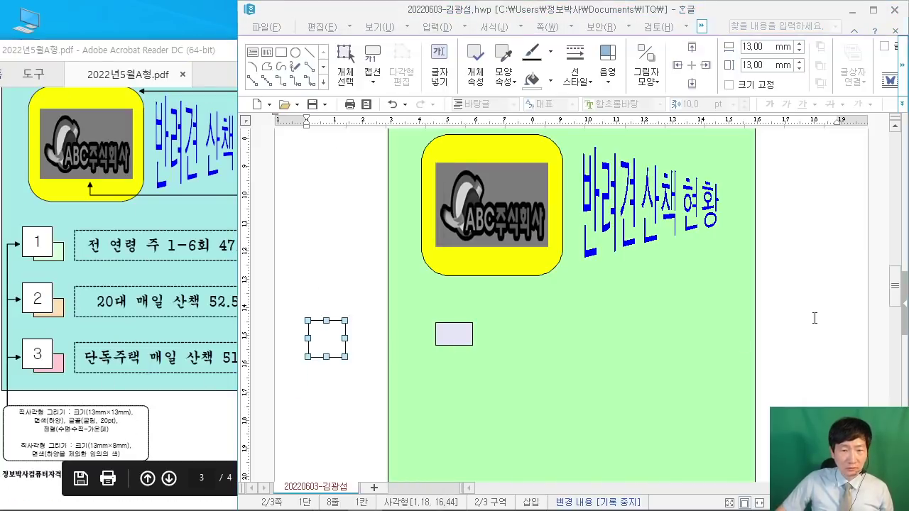
{"action": "left_click", "coordinate": [330, 344]}
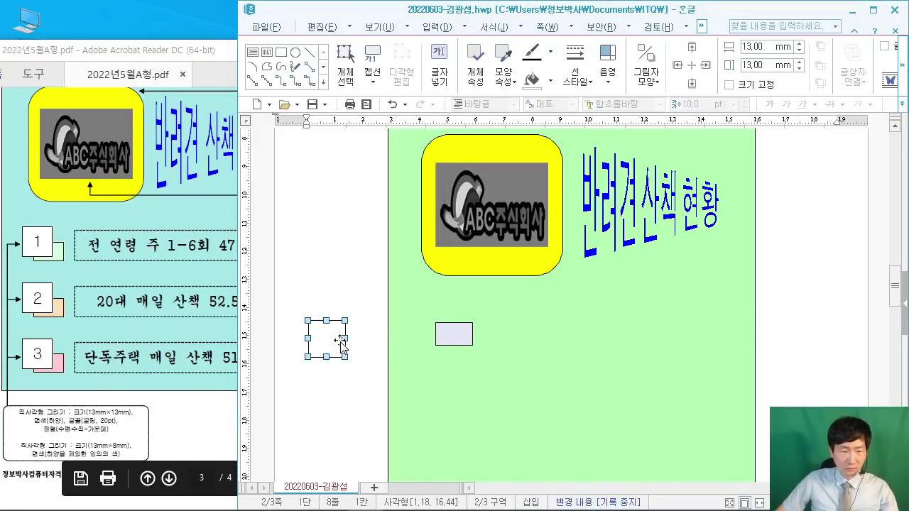
{"action": "right_click", "coordinate": [331, 340]}
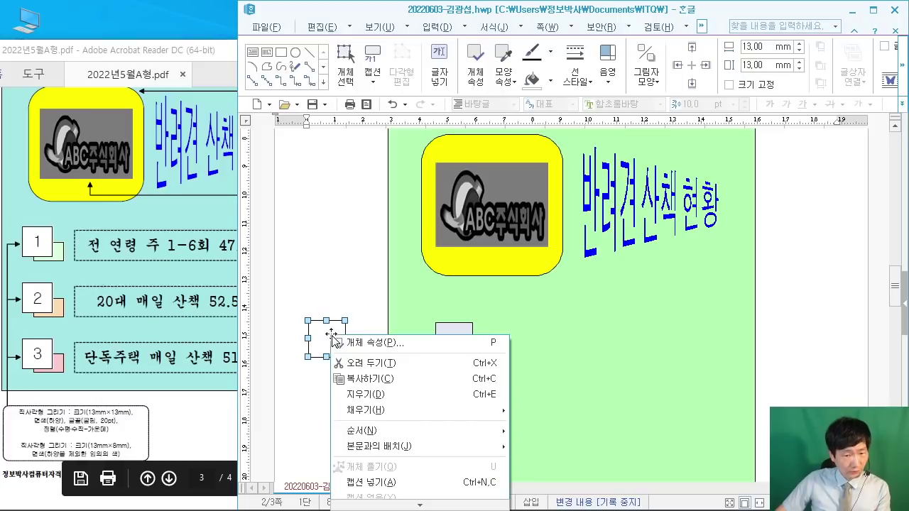
{"action": "left_click", "coordinate": [358, 238]}
{"action": "scroll", "coordinate": [358, 237], "scroll_direction": "down", "scroll_amount": 2}
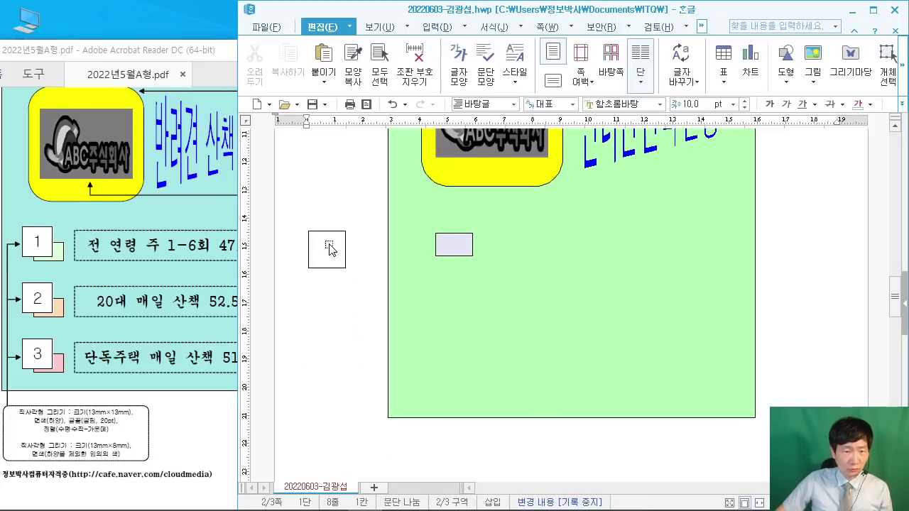
{"action": "left_click", "coordinate": [329, 247]}
{"action": "right_click", "coordinate": [329, 247]}
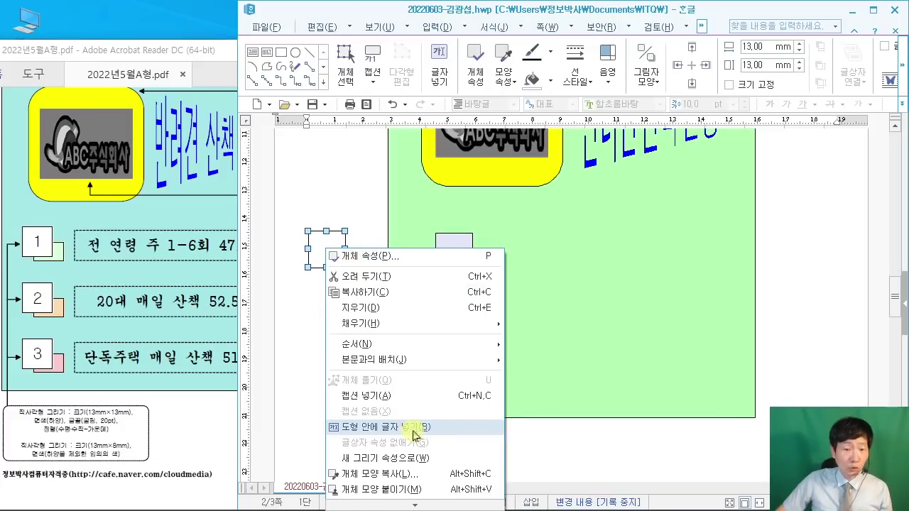
{"action": "left_click", "coordinate": [410, 426]}
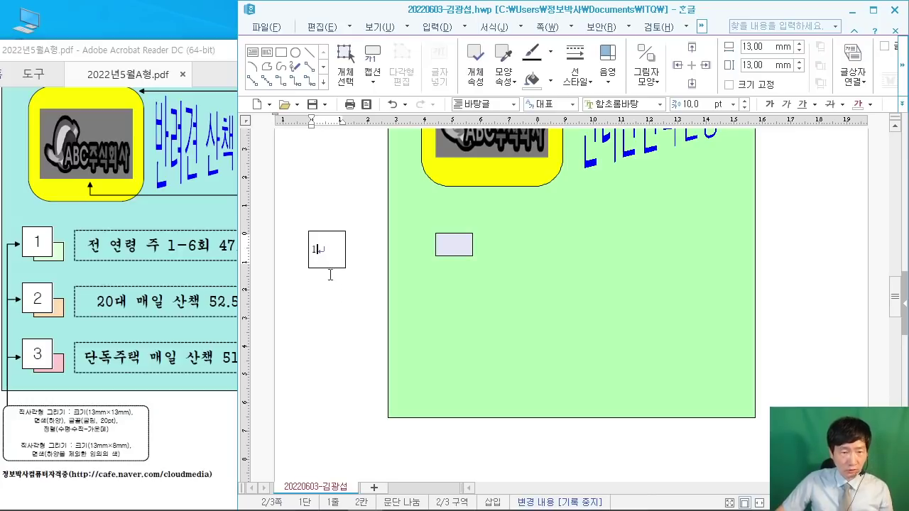
Step: Format the number 1 in the square as 굴림 20 pt
{"action": "left_click", "coordinate": [173, 423]}
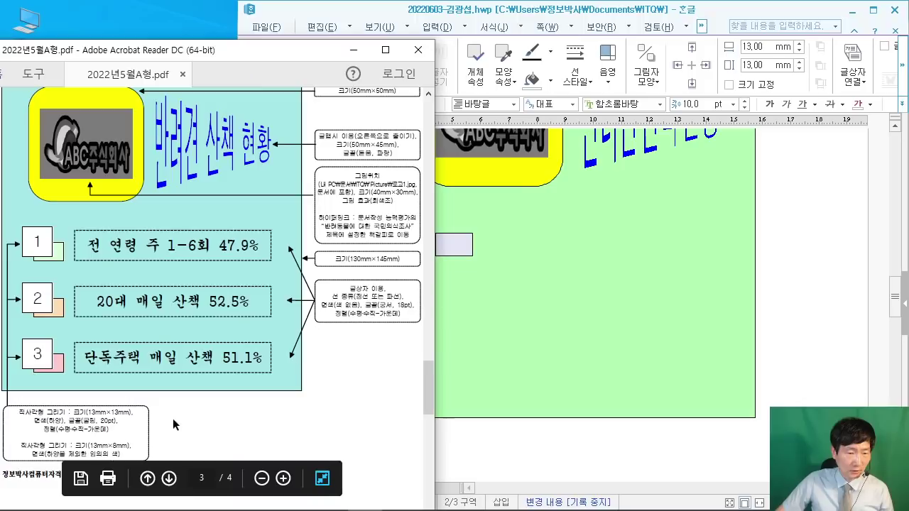
{"action": "scroll", "coordinate": [172, 423], "scroll_direction": "up", "scroll_amount": 1, "text": "ctrl"}
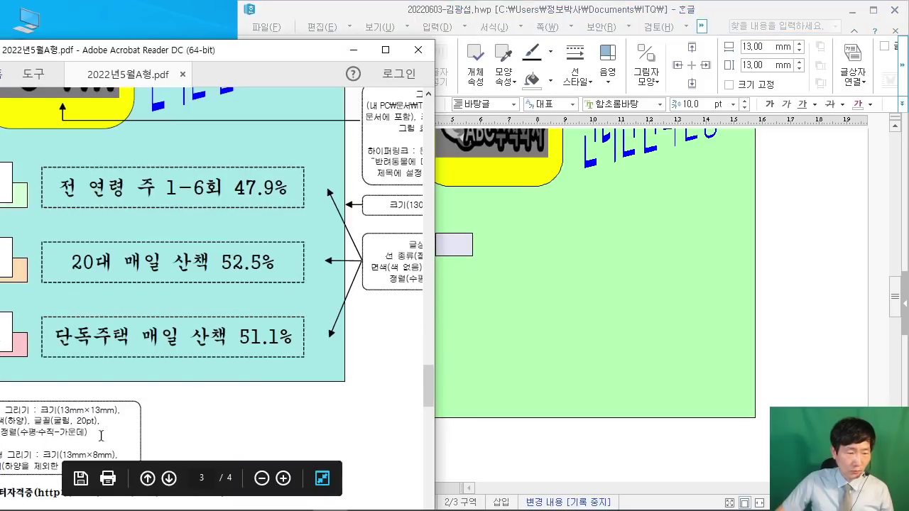
{"action": "left_click_drag", "start_coordinate": [284, 50], "coordinate": [311, 34]}
{"action": "left_click", "coordinate": [597, 10]}
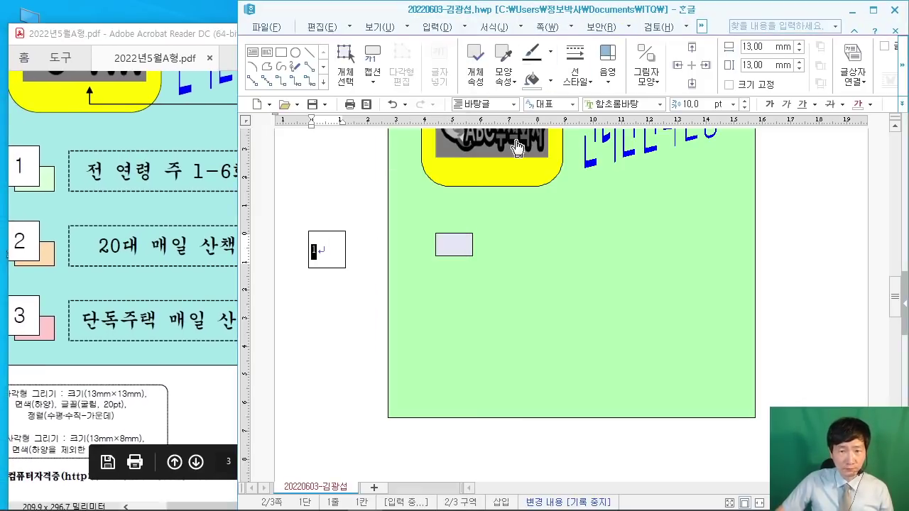
{"action": "left_click", "coordinate": [611, 105]}
{"action": "type", "text": "굴림"}
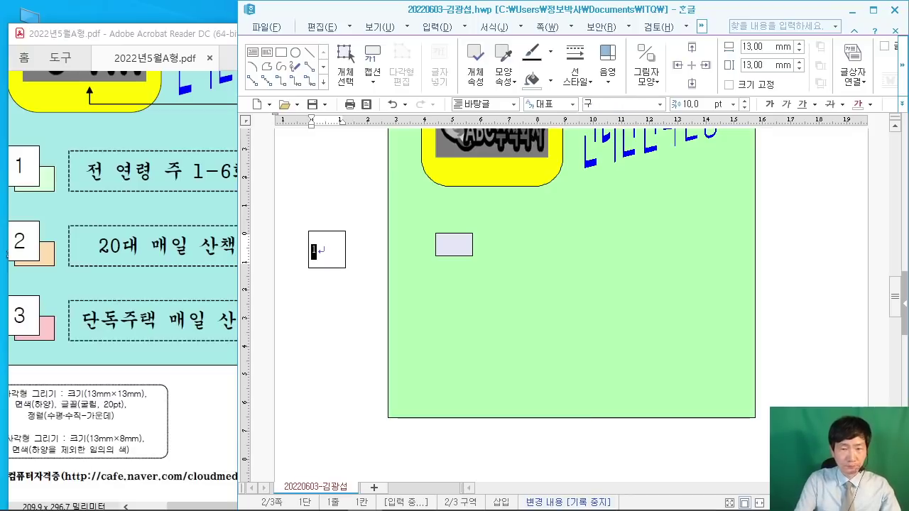
{"action": "key", "text": "Return"}
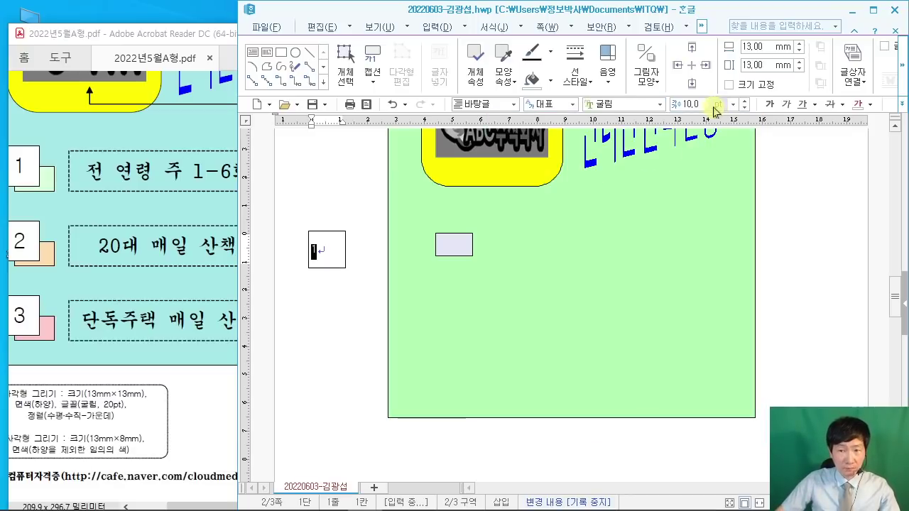
{"action": "left_click", "coordinate": [699, 105]}
{"action": "type", "text": "20"}
{"action": "key", "text": "Return"}
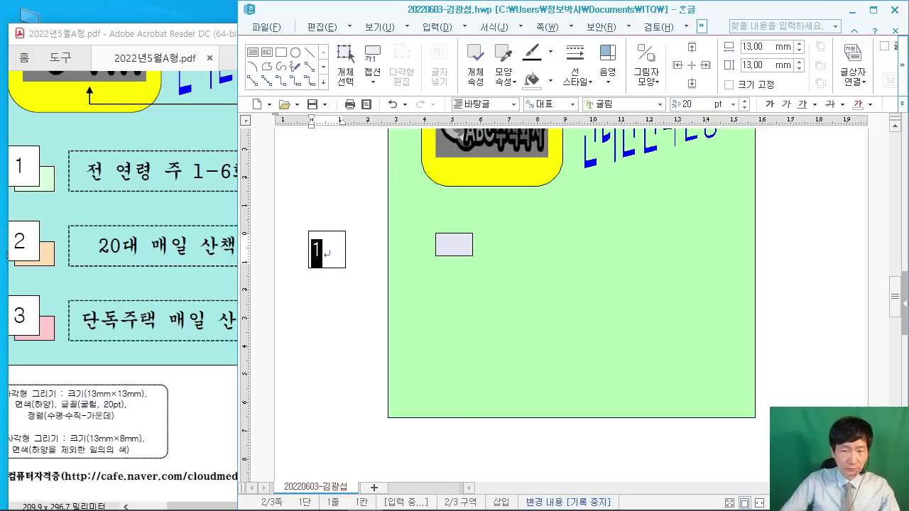
Step: Centre the number 1 inside the square and leave the text box
{"action": "left_click", "coordinate": [872, 10]}
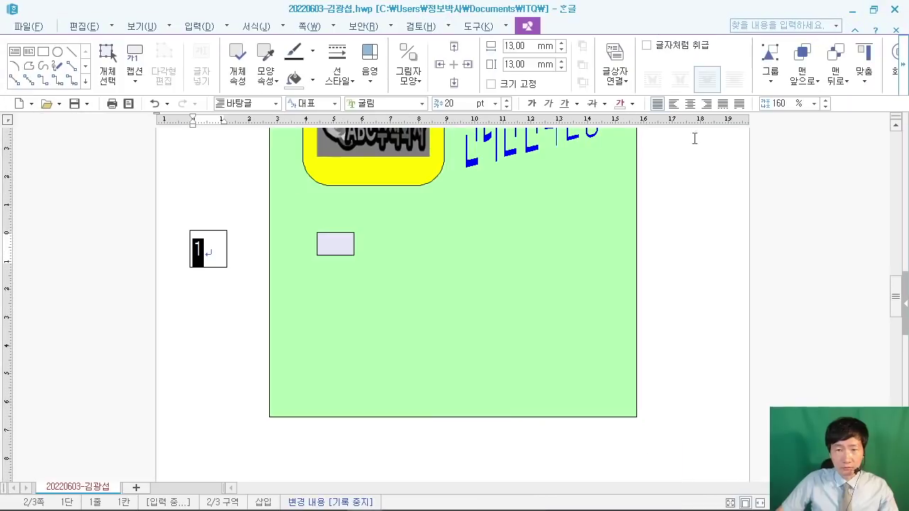
{"action": "left_click", "coordinate": [690, 105]}
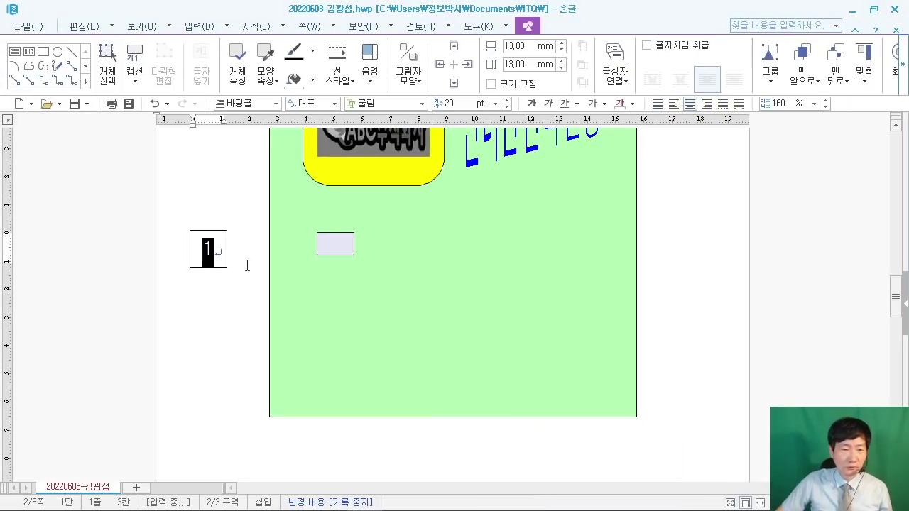
{"action": "left_click_drag", "start_coordinate": [598, 19], "coordinate": [908, 142]}
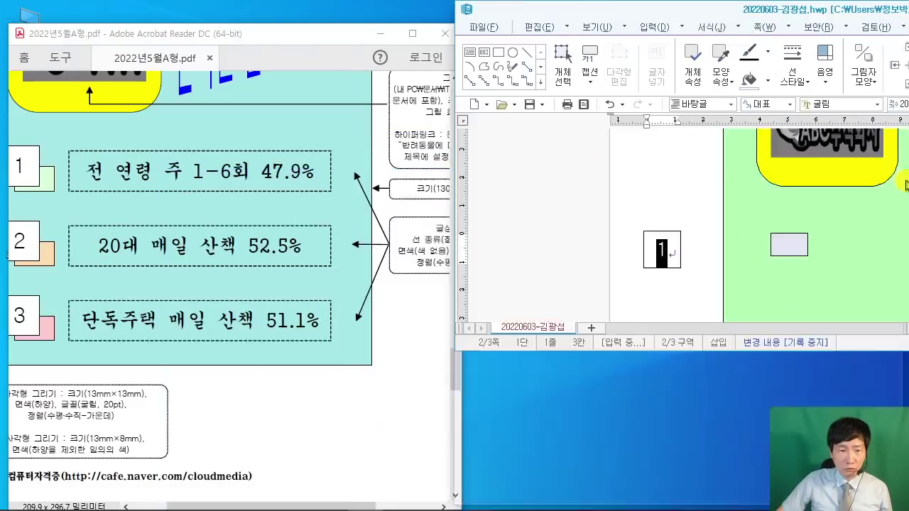
{"action": "left_click", "coordinate": [81, 195]}
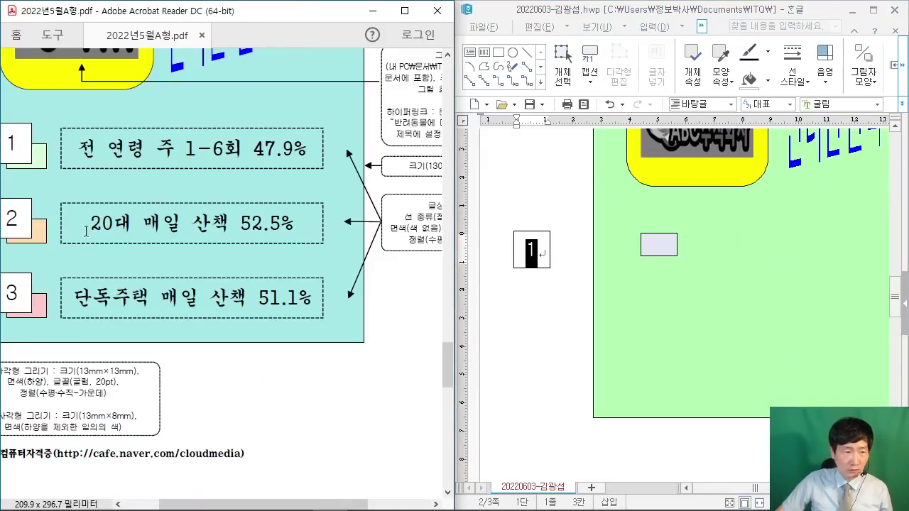
{"action": "scroll", "coordinate": [205, 319], "scroll_direction": "down", "scroll_amount": 1, "text": "ctrl"}
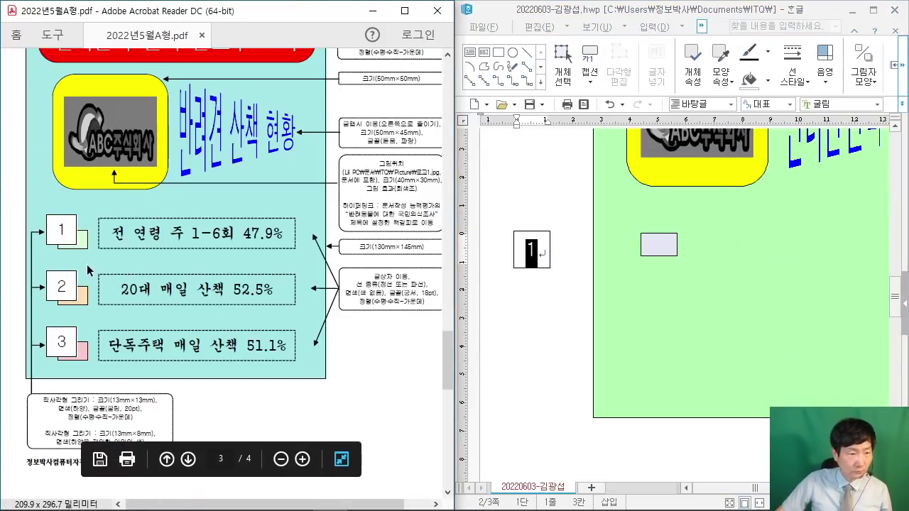
{"action": "scroll", "coordinate": [106, 267], "scroll_direction": "up", "scroll_amount": 1}
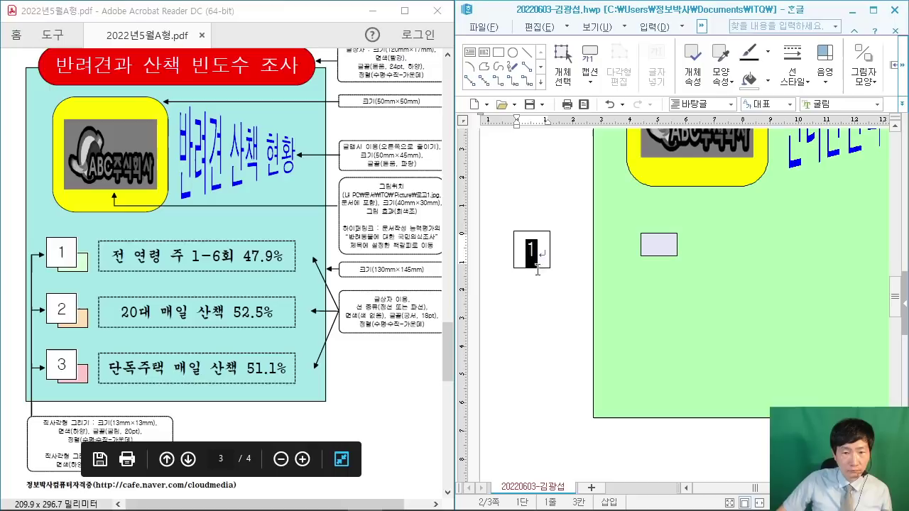
{"action": "key", "text": "Right"}
{"action": "scroll", "coordinate": [449, 284], "scroll_direction": "up", "scroll_amount": 3}
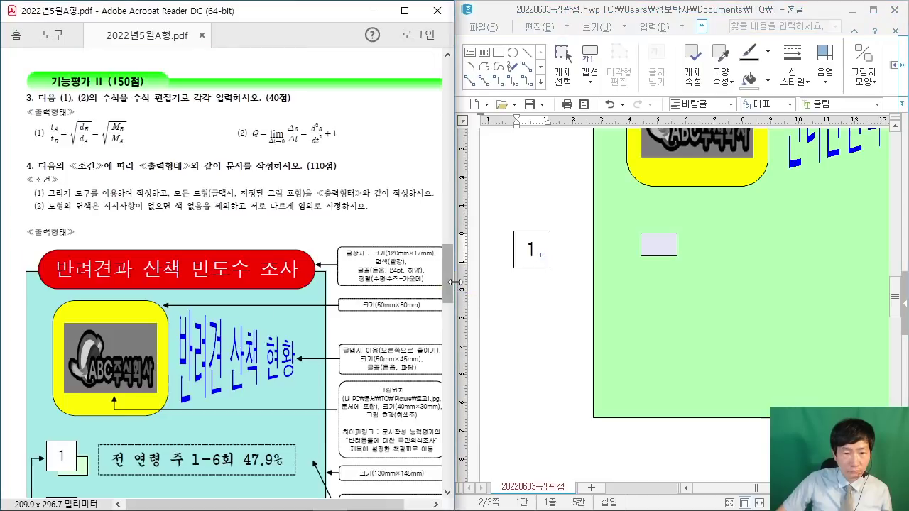
{"action": "scroll", "coordinate": [448, 281], "scroll_direction": "down", "scroll_amount": 2}
{"action": "left_click", "coordinate": [461, 267]}
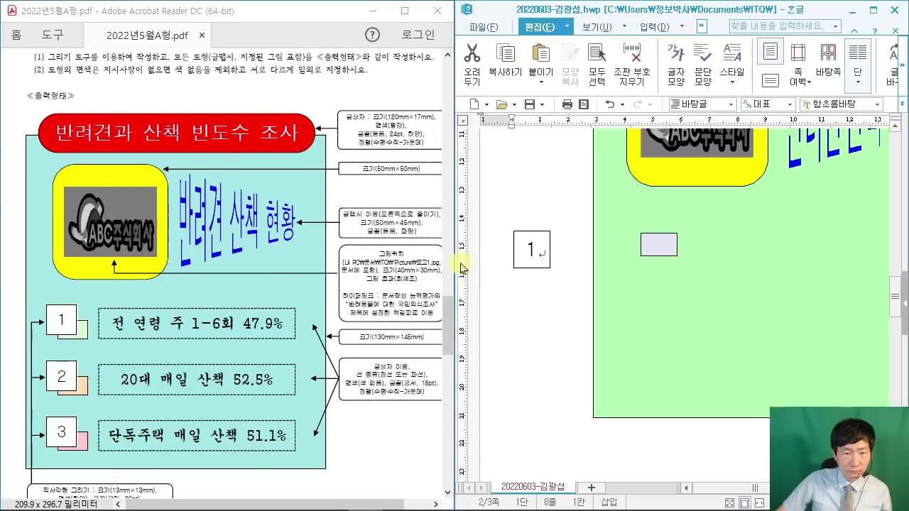
{"action": "left_click_drag", "start_coordinate": [461, 264], "coordinate": [351, 263]}
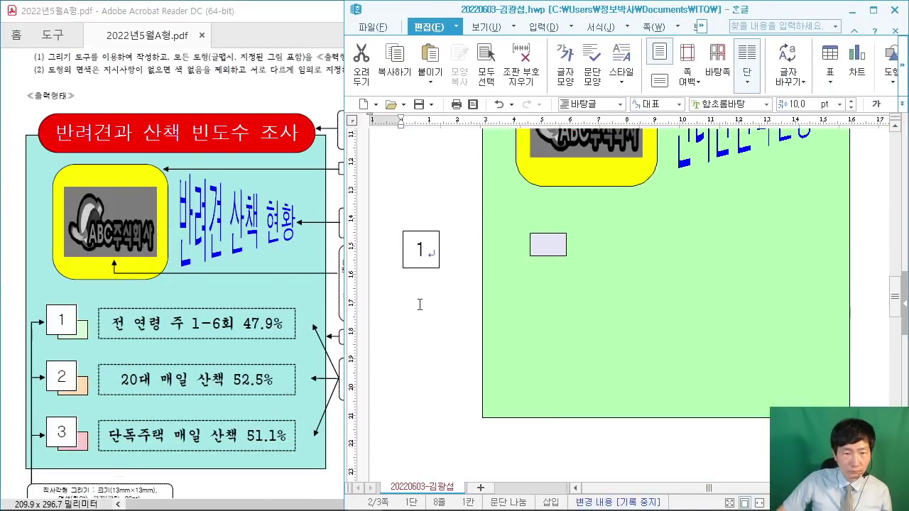
Step: Move the numbered square onto the green panel over the lavender rectangle
{"action": "mouse_move", "coordinate": [430, 268]}
{"action": "left_mouse_down"}
{"action": "mouse_move", "coordinate": [550, 254]}
{"action": "mouse_move", "coordinate": [540, 249]}
{"action": "left_mouse_up"}
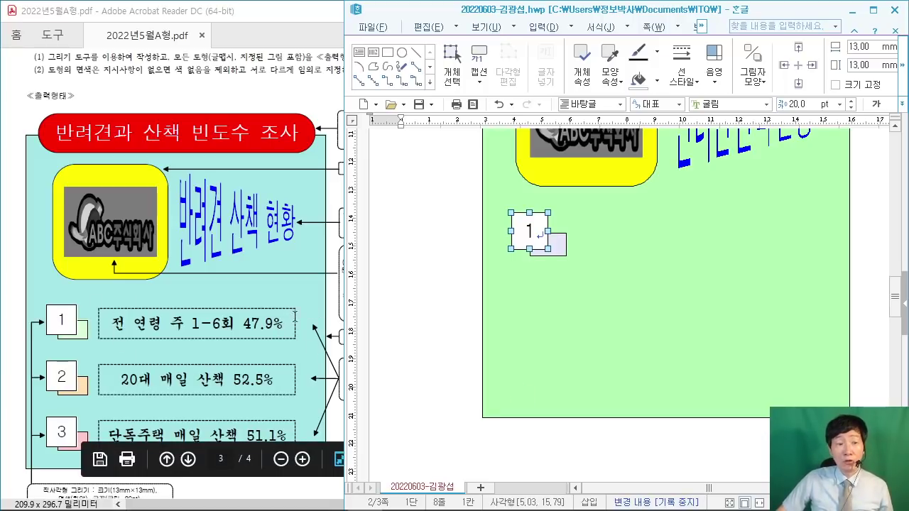
{"action": "left_click", "coordinate": [343, 318]}
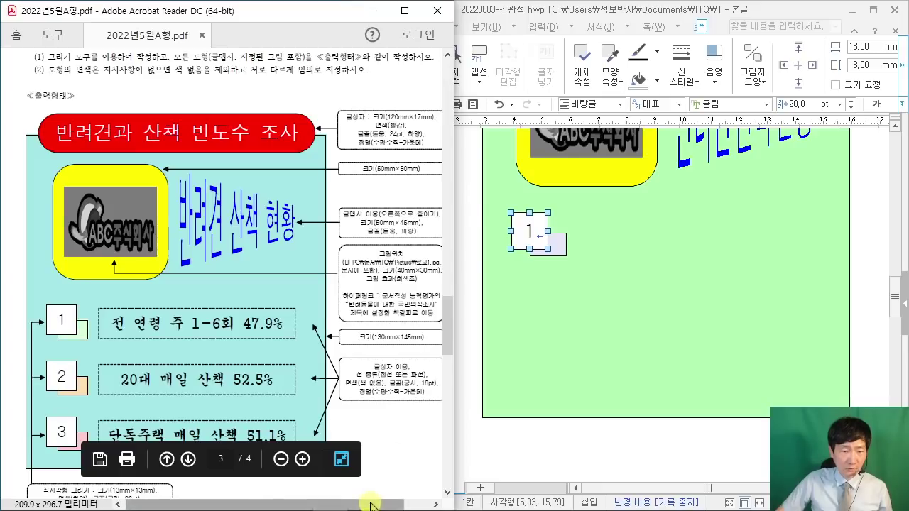
{"action": "scroll", "coordinate": [401, 426], "scroll_direction": "right", "scroll_amount": 1}
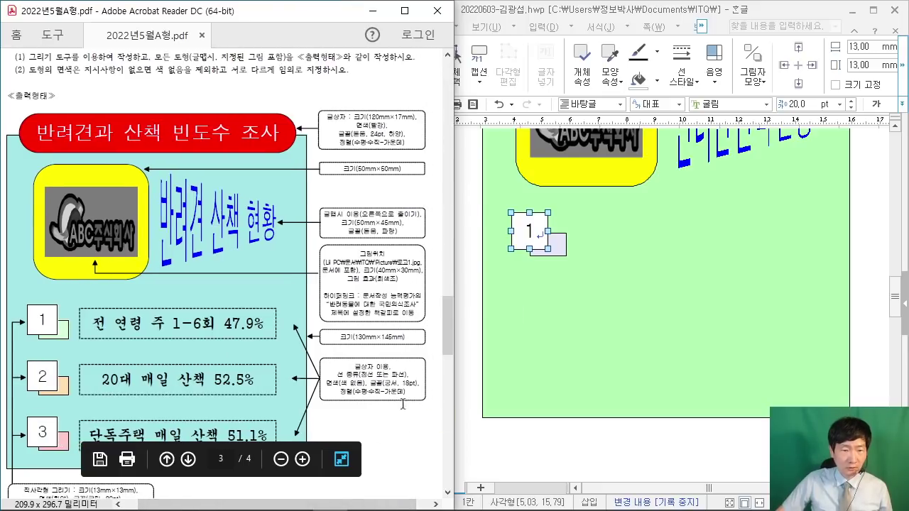
{"action": "left_click", "coordinate": [552, 10]}
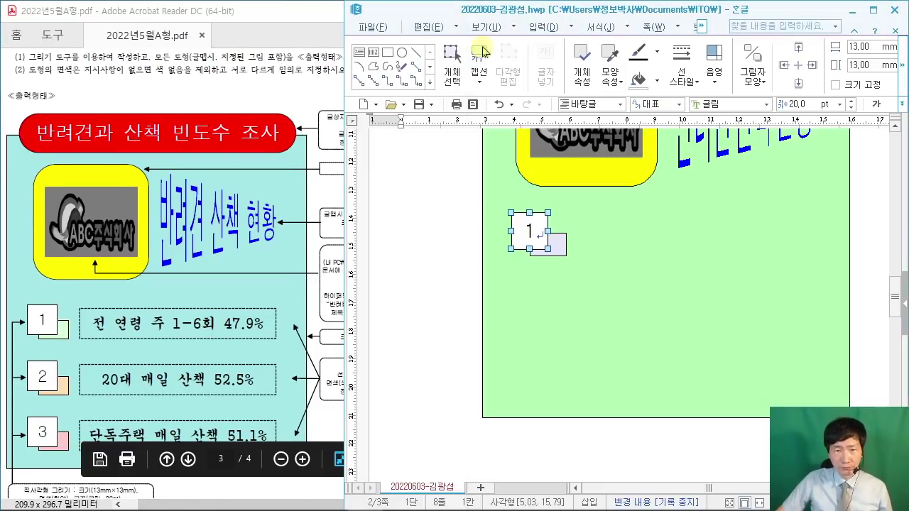
Step: Draw a wide horizontal text box to the right of numbered square 1
{"action": "left_click", "coordinate": [423, 27]}
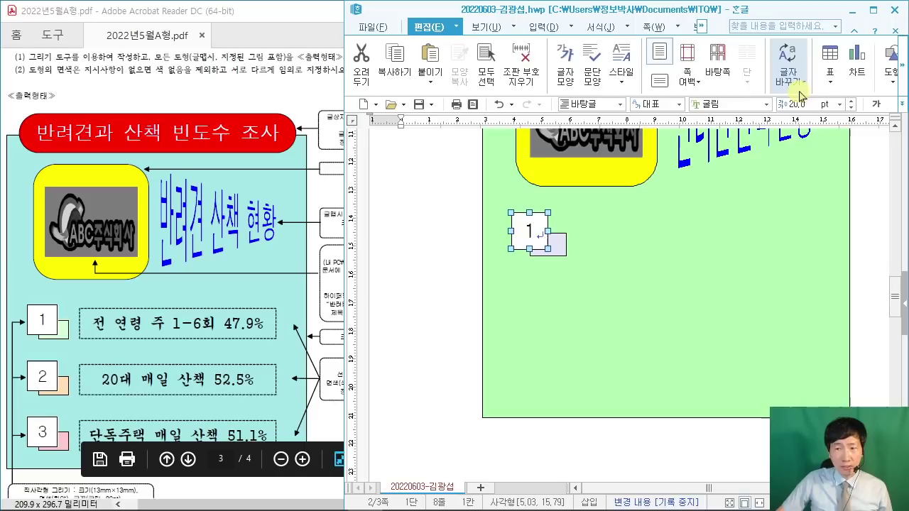
{"action": "left_click_drag", "start_coordinate": [344, 159], "coordinate": [289, 159]}
{"action": "left_click", "coordinate": [840, 77]}
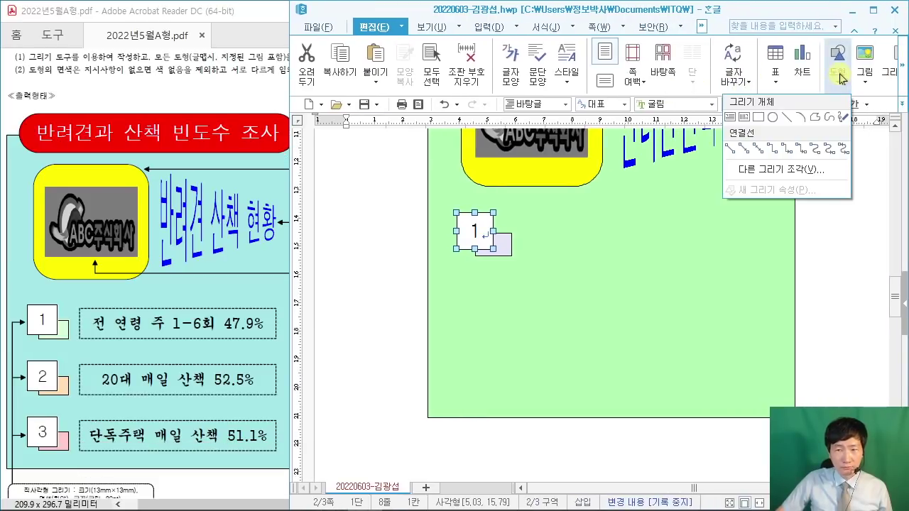
{"action": "left_click", "coordinate": [733, 118]}
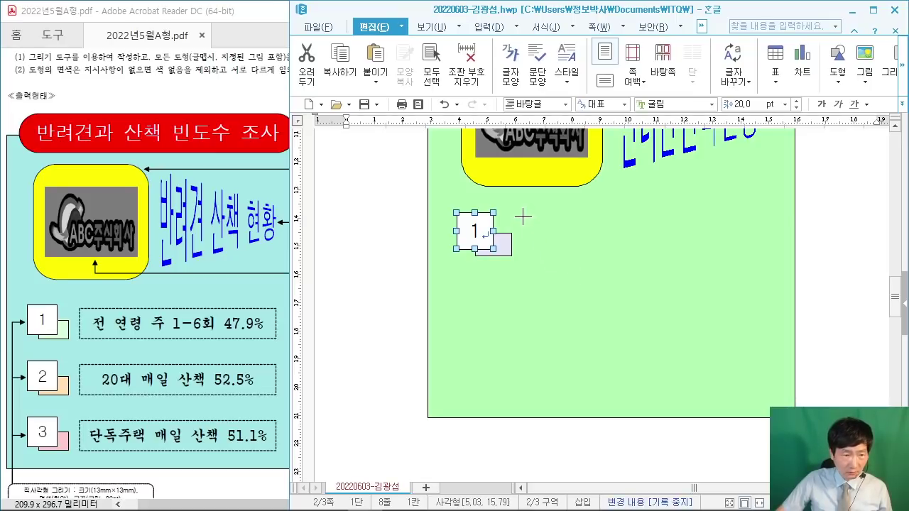
{"action": "left_click_drag", "start_coordinate": [521, 216], "coordinate": [759, 256]}
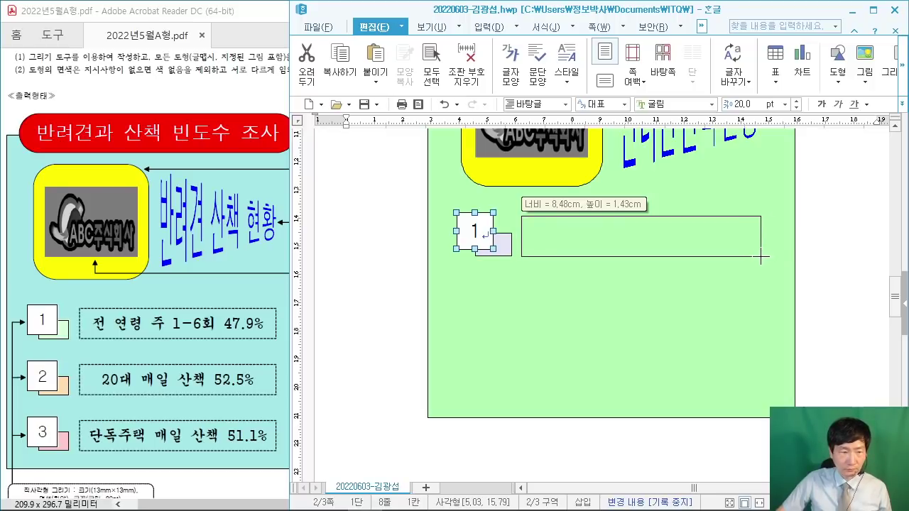
{"action": "left_click_drag", "start_coordinate": [761, 256], "coordinate": [759, 255]}
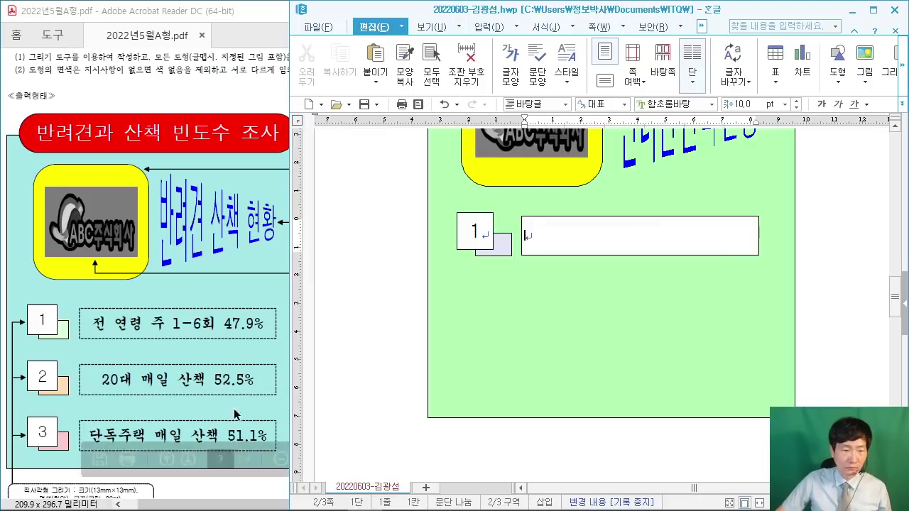
Step: Type '전 연령 주 1-6회' into the new text box
{"action": "left_click", "coordinate": [193, 494]}
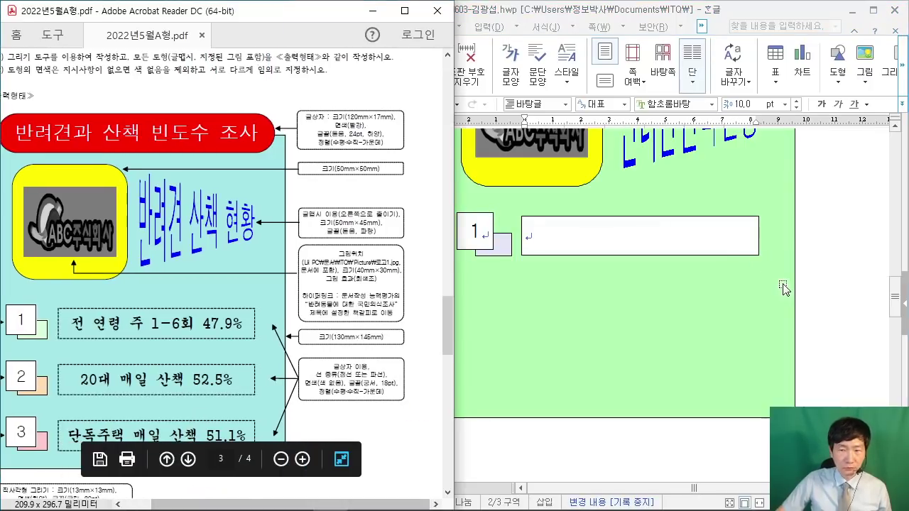
{"action": "left_click", "coordinate": [627, 241]}
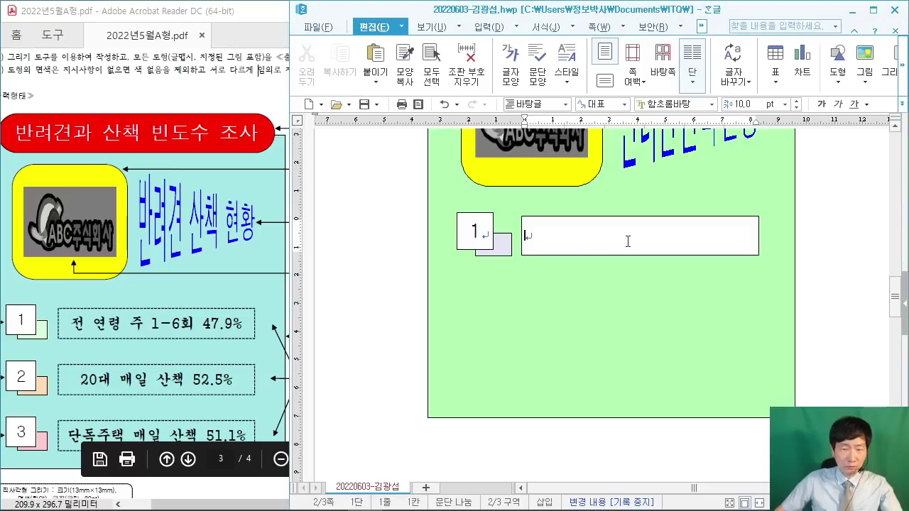
{"action": "type", "text": "전 연령"}
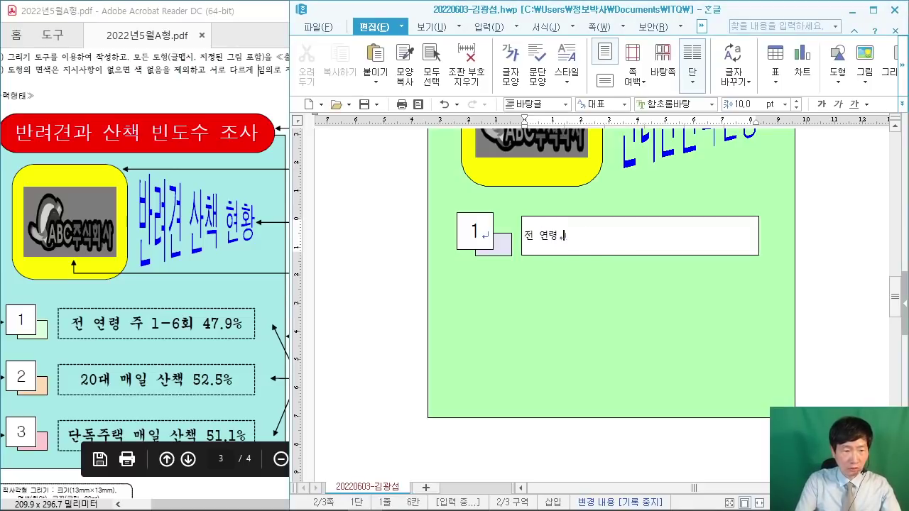
{"action": "type", "text": " 주 1-"}
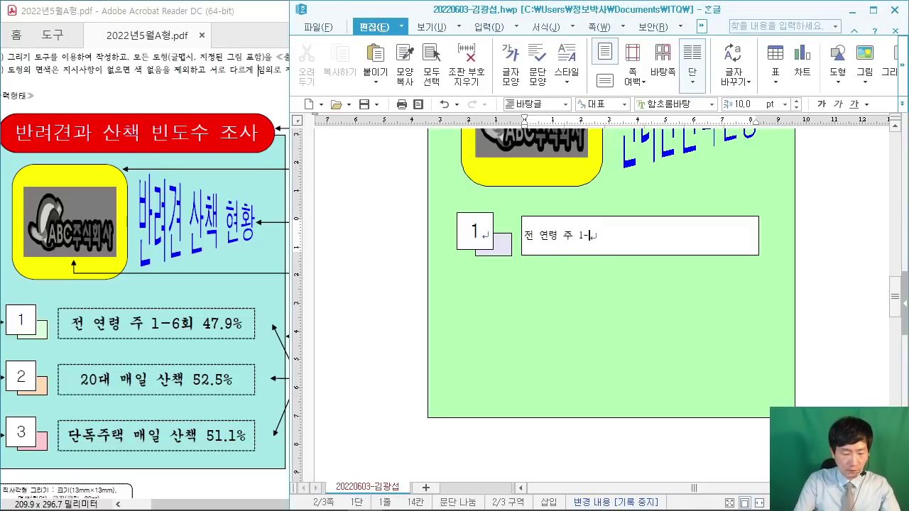
{"action": "type", "text": "6회 47.9%"}
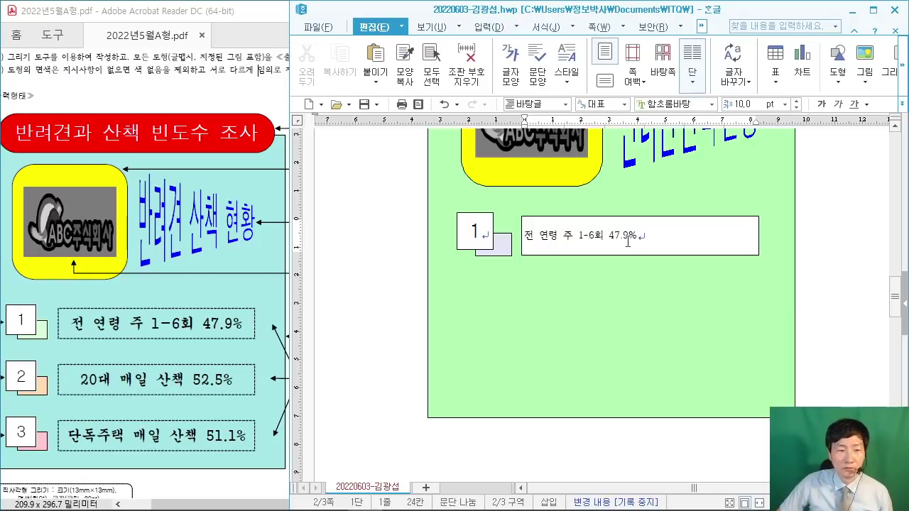
Step: Set the text box outline type to 파선 (dashed)
{"action": "left_click", "coordinate": [587, 219]}
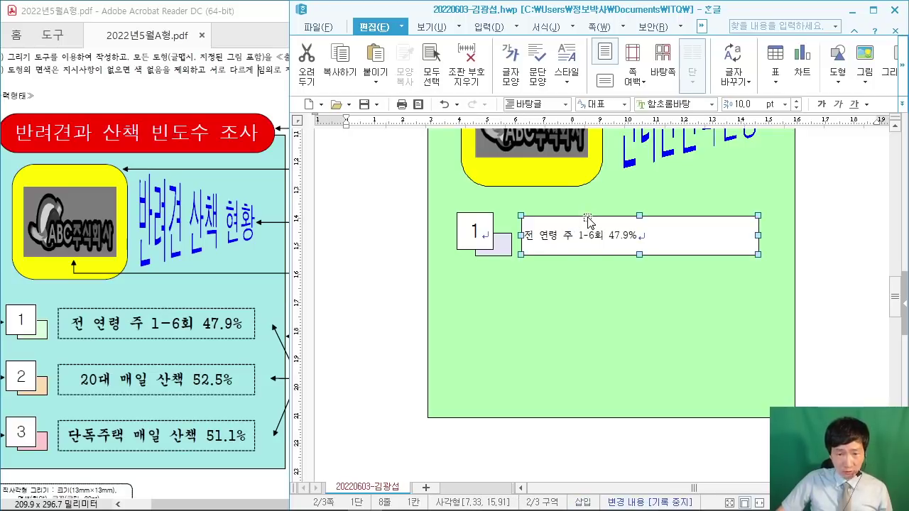
{"action": "double_click", "coordinate": [588, 219]}
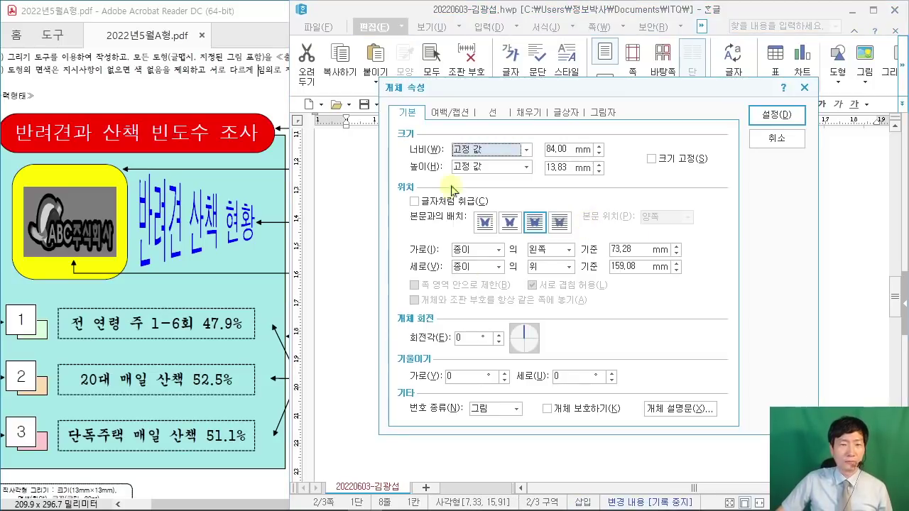
{"action": "left_click_drag", "start_coordinate": [426, 80], "coordinate": [594, 38]}
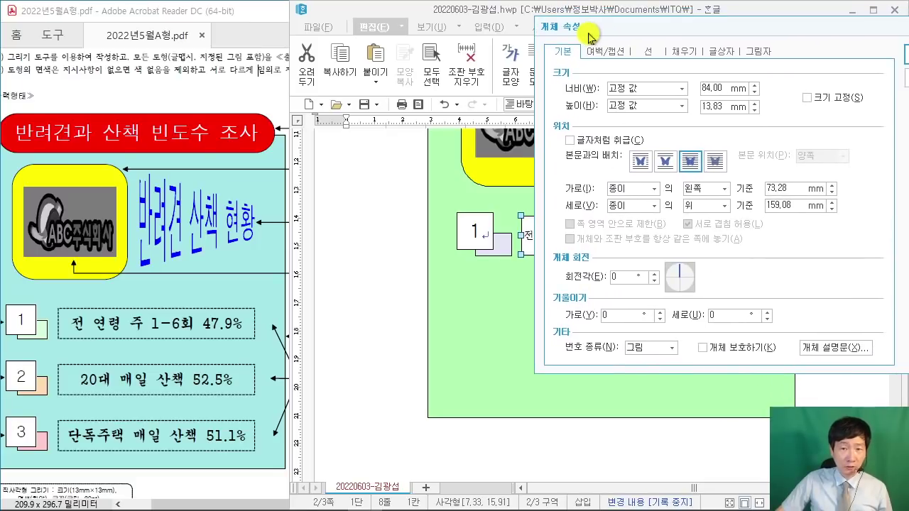
{"action": "left_click", "coordinate": [171, 501]}
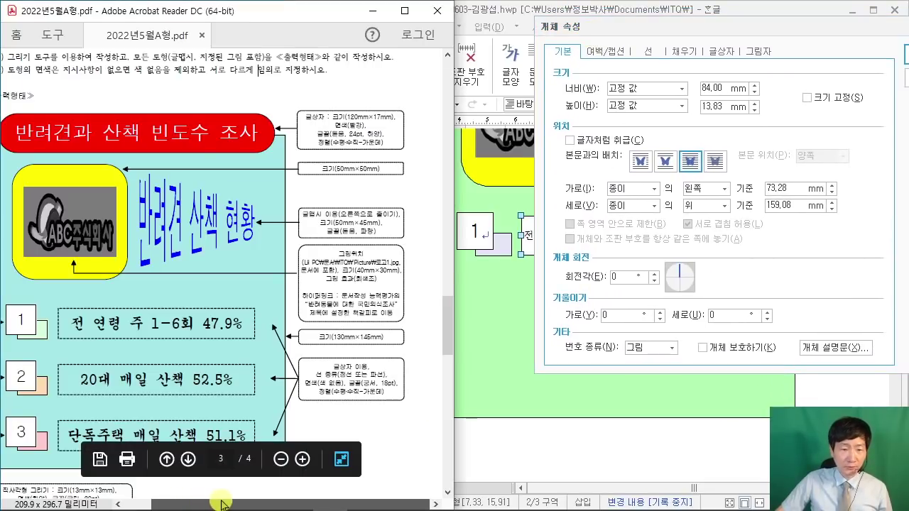
{"action": "scroll", "coordinate": [350, 411], "scroll_direction": "up", "scroll_amount": 2, "text": "ctrl"}
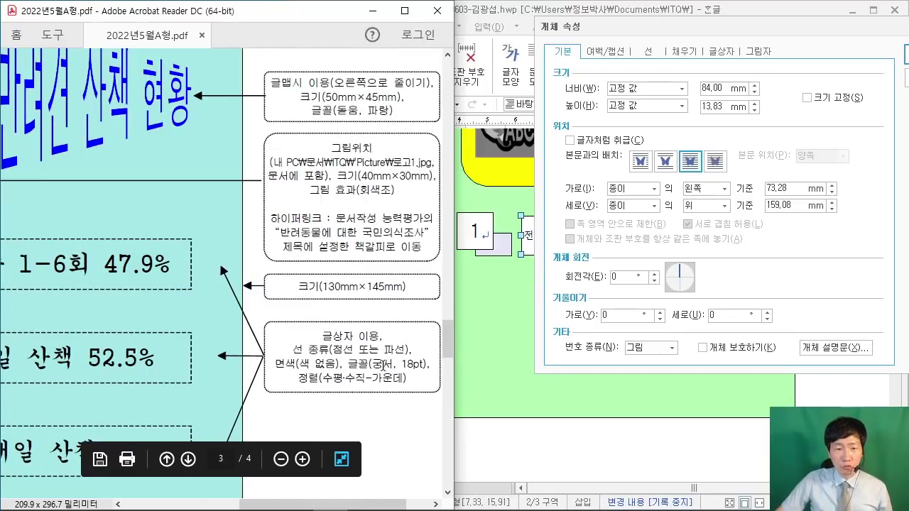
{"action": "left_click", "coordinate": [653, 55]}
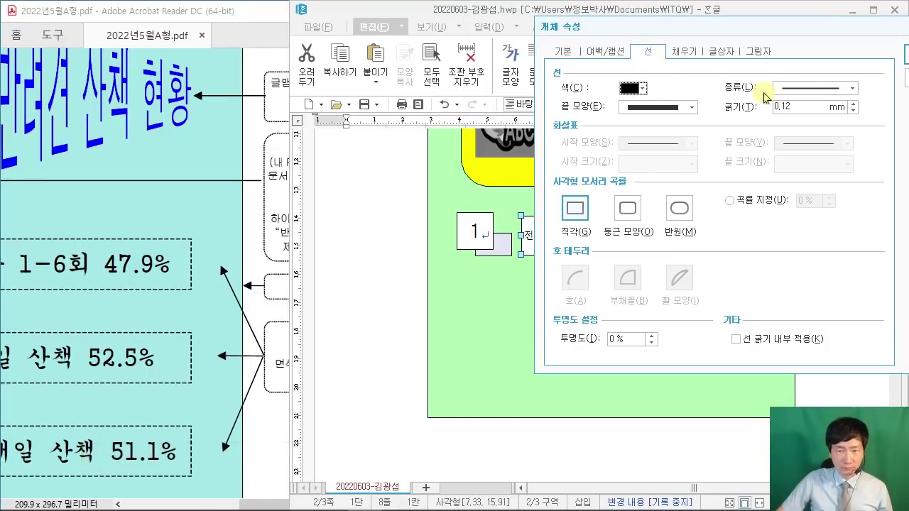
{"action": "left_click", "coordinate": [851, 88]}
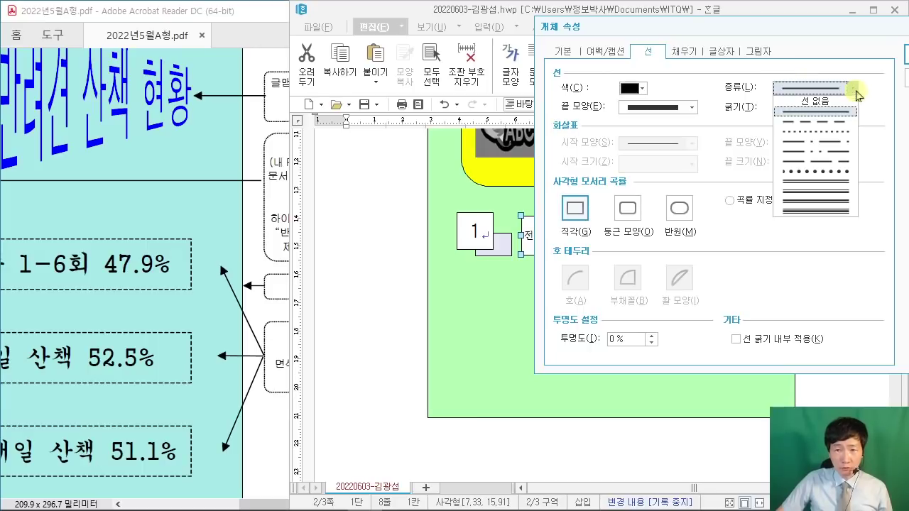
{"action": "left_click_drag", "start_coordinate": [787, 35], "coordinate": [582, 41]}
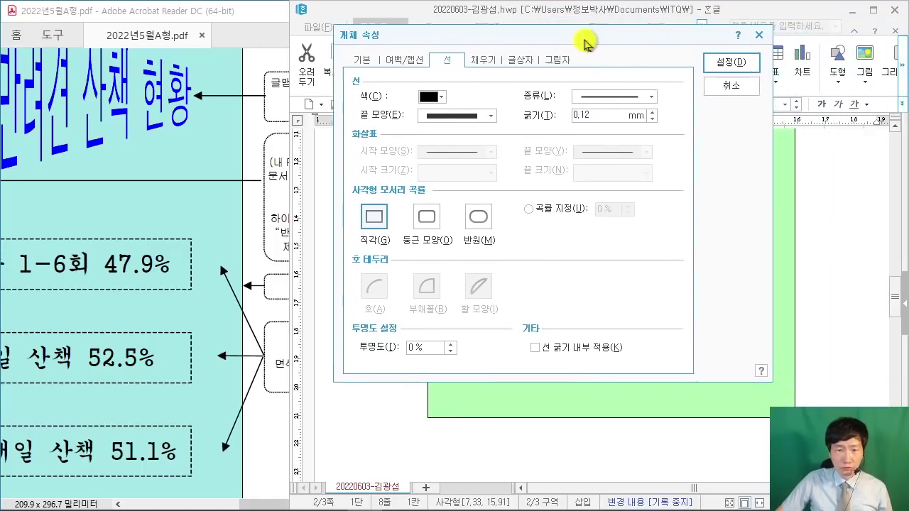
{"action": "left_click", "coordinate": [649, 95]}
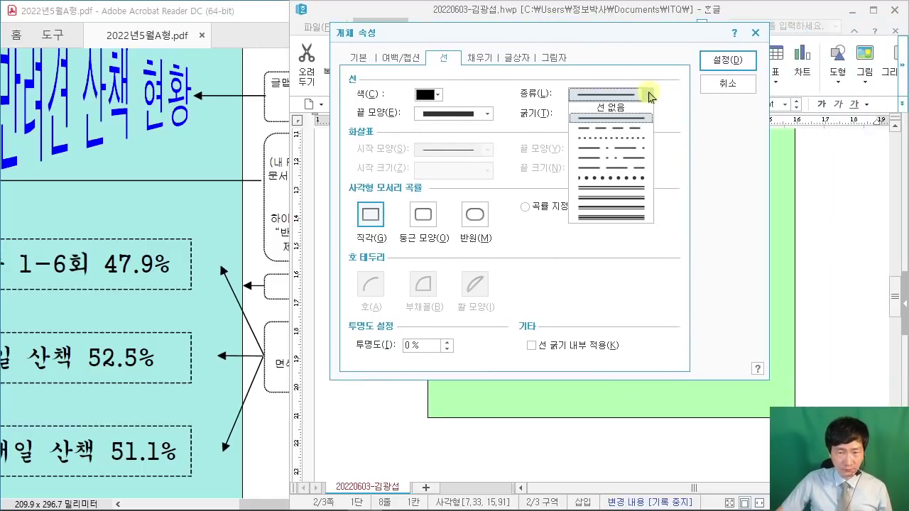
{"action": "left_click", "coordinate": [622, 135]}
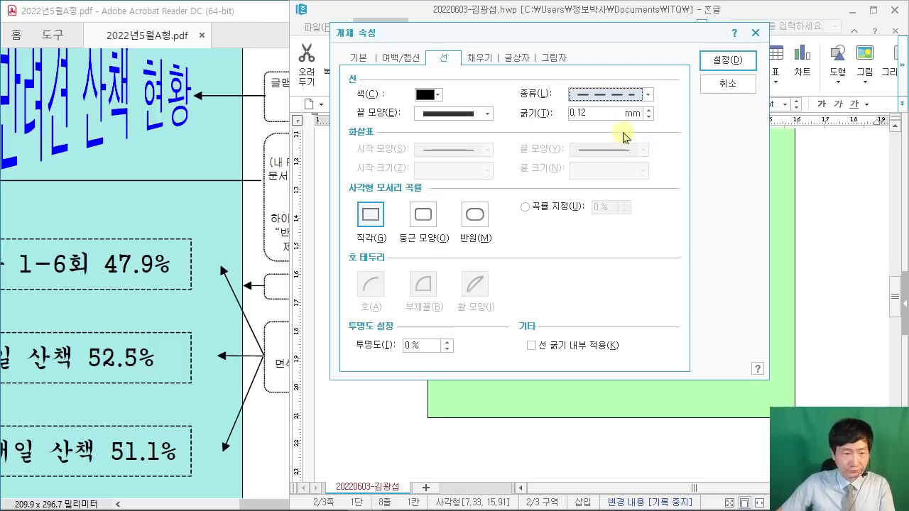
Step: Choose 색 채우기 없음 for the box fill and apply the settings
{"action": "left_click", "coordinate": [484, 57]}
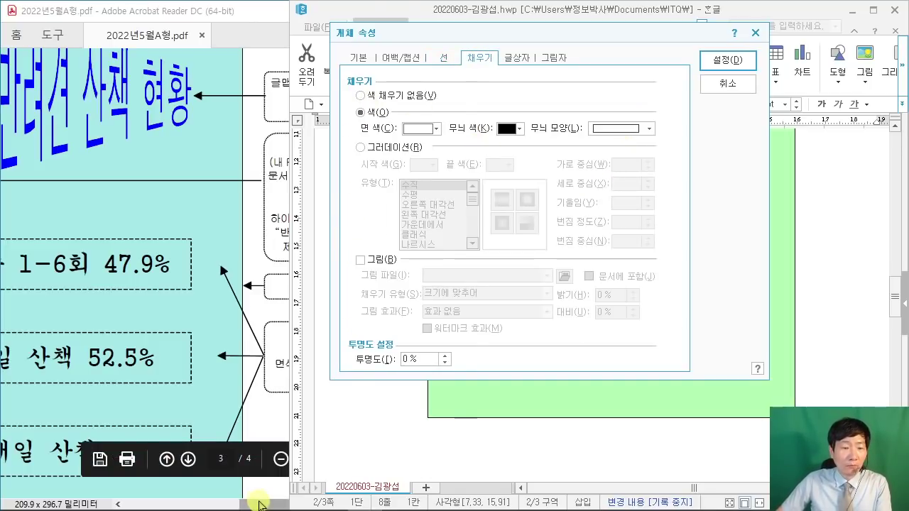
{"action": "left_click", "coordinate": [259, 500]}
{"action": "left_click", "coordinate": [559, 13]}
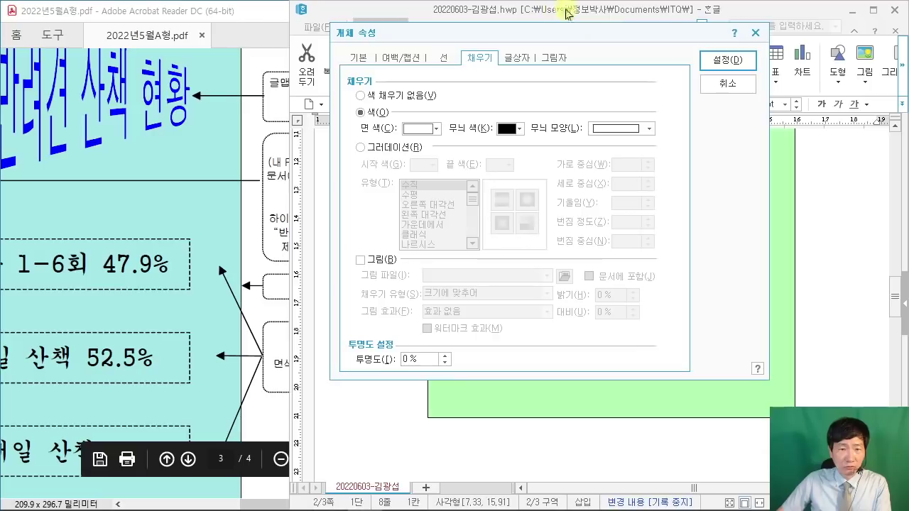
{"action": "left_click", "coordinate": [362, 96]}
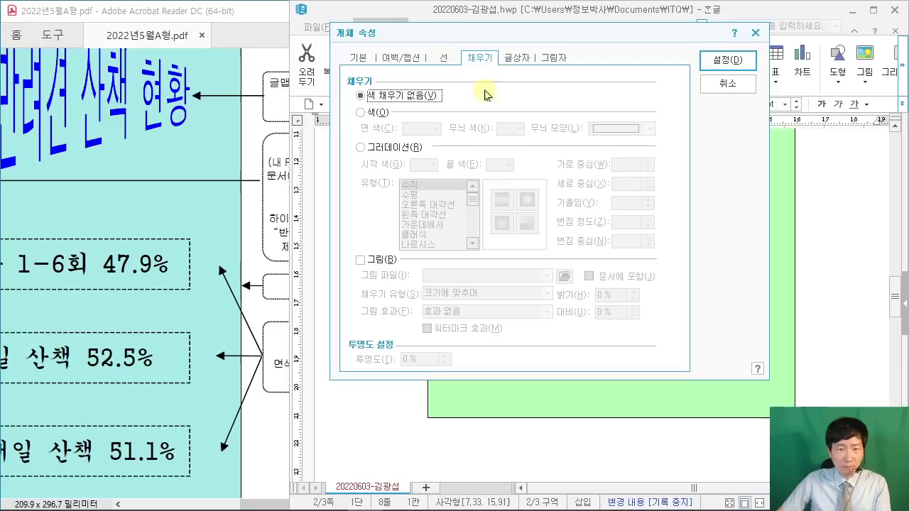
{"action": "left_click", "coordinate": [729, 61]}
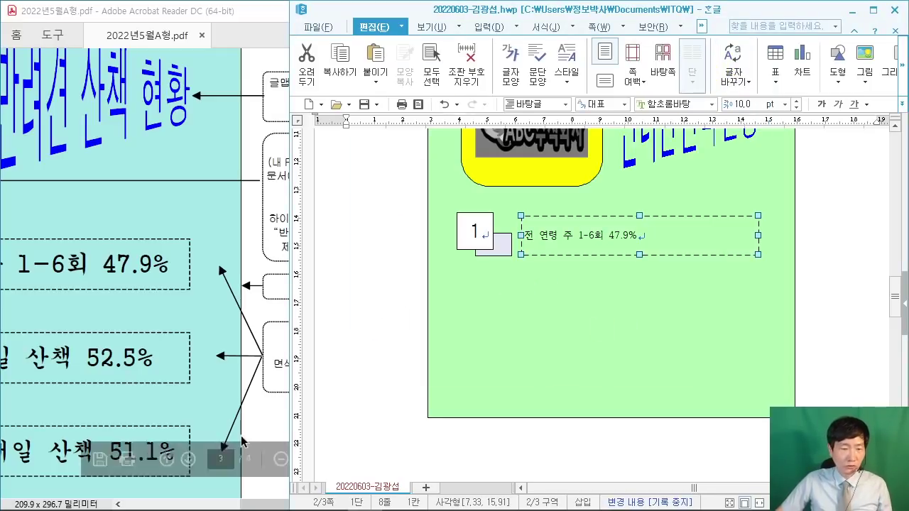
Step: Select the text box's text and set its font to 궁서
{"action": "left_click", "coordinate": [257, 504]}
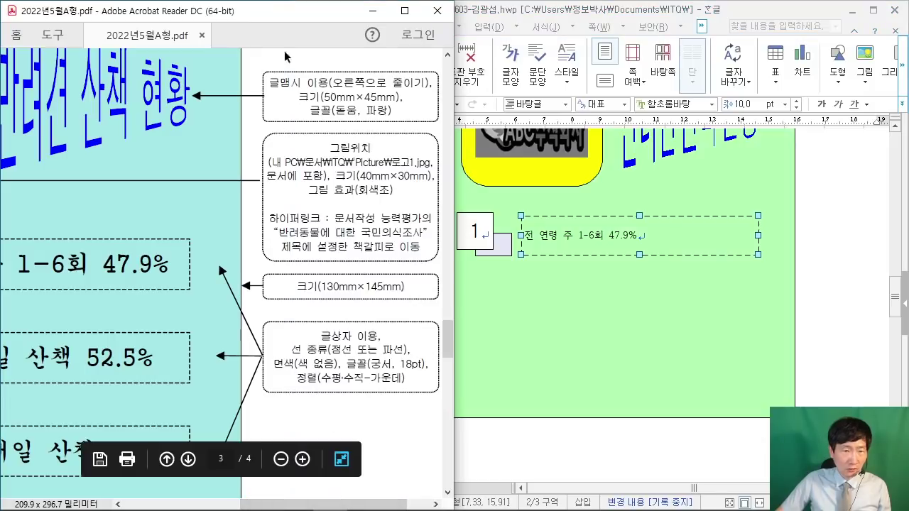
{"action": "left_click_drag", "start_coordinate": [286, 22], "coordinate": [188, 24]}
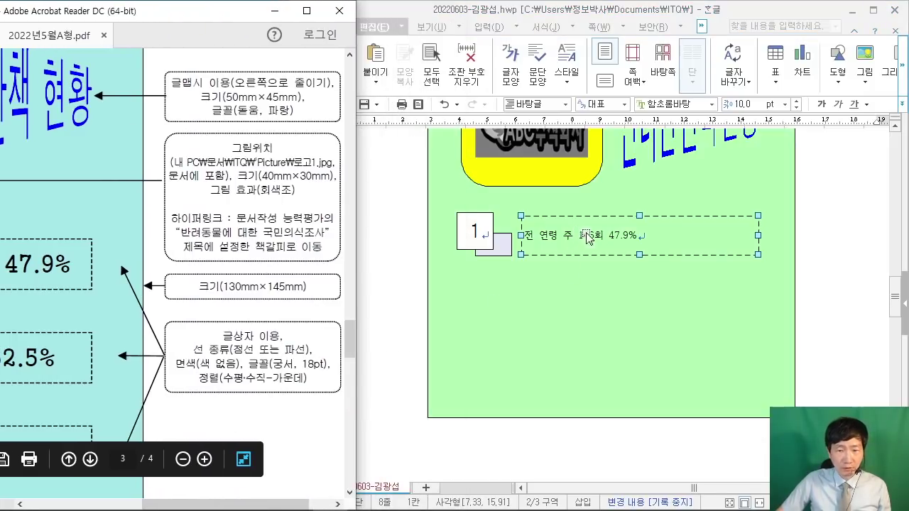
{"action": "left_click", "coordinate": [843, 169]}
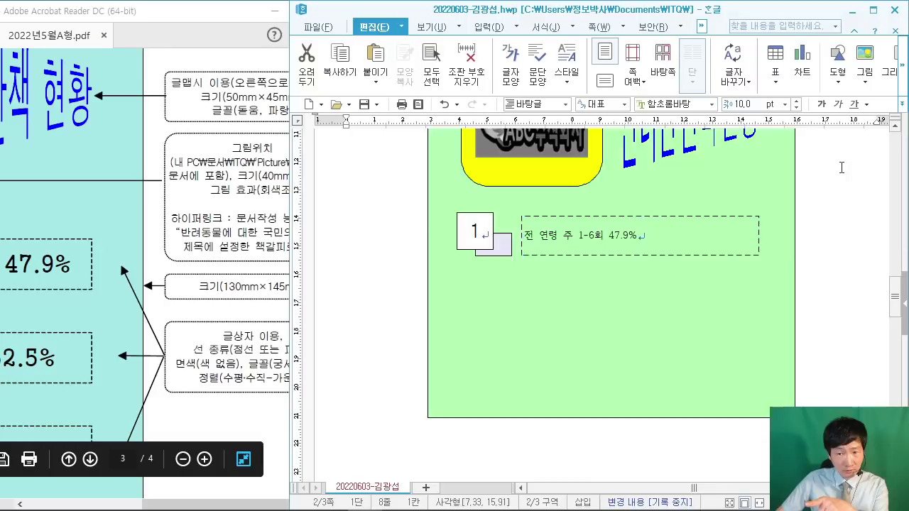
{"action": "scroll", "coordinate": [649, 312], "scroll_direction": "up", "scroll_amount": 3}
{"action": "scroll", "coordinate": [648, 315], "scroll_direction": "down", "scroll_amount": 1}
{"action": "left_click_drag", "start_coordinate": [648, 281], "coordinate": [522, 298]}
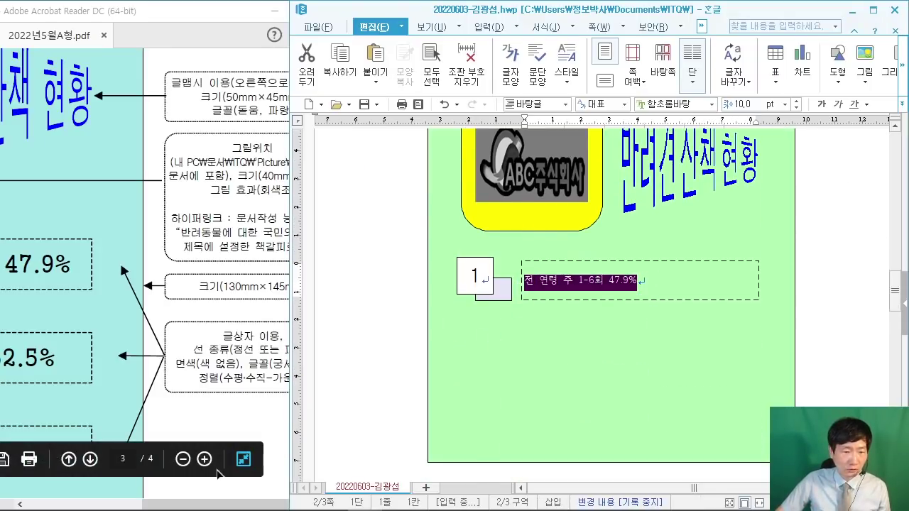
{"action": "left_click", "coordinate": [269, 370]}
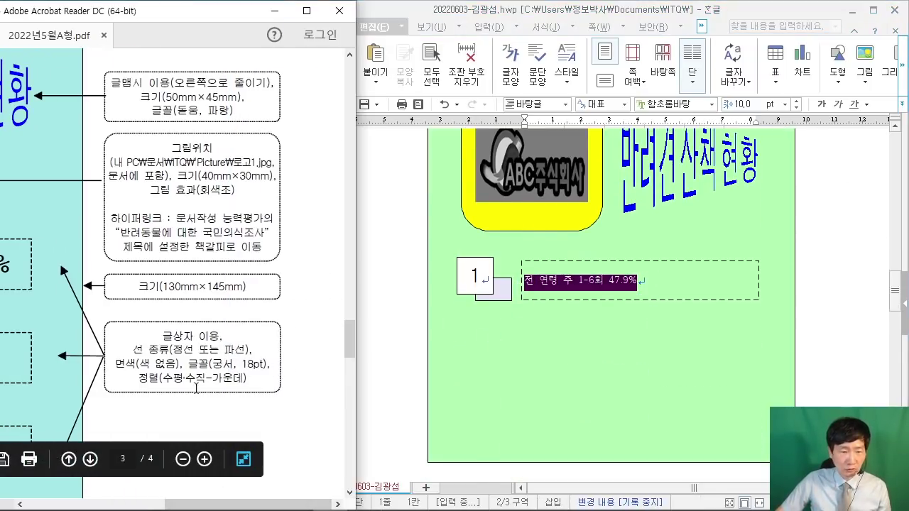
{"action": "left_click", "coordinate": [674, 103]}
{"action": "type", "text": "ㄱ"}
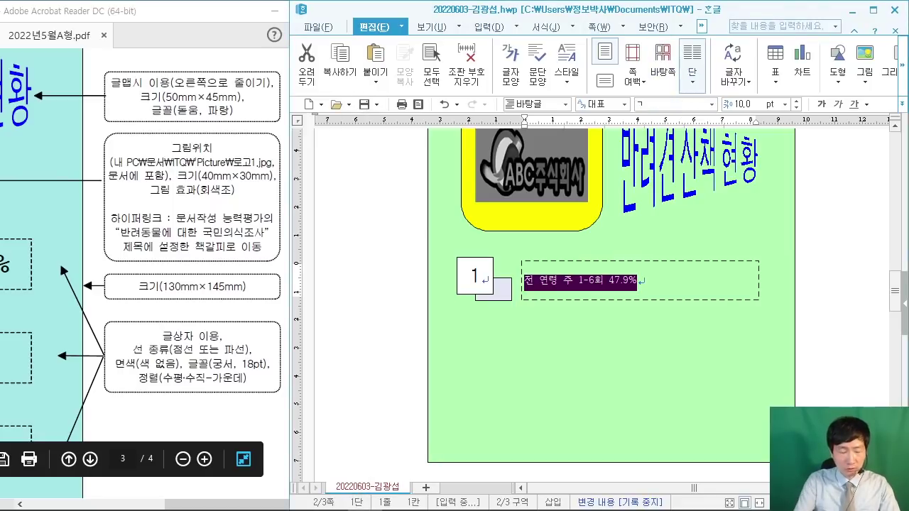
{"action": "type", "text": "ㅜㅇ"}
{"action": "key", "text": "Return"}
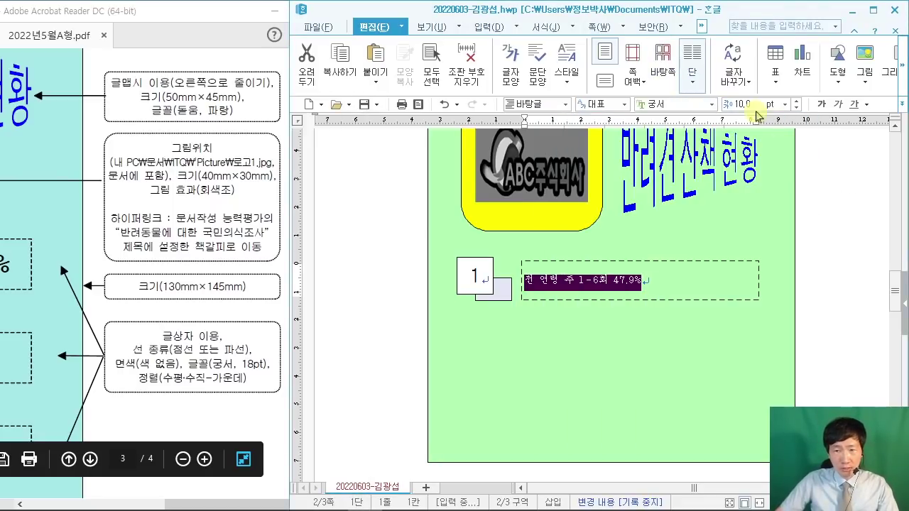
Step: Set the text to 18 pt and centre it within the dashed box
{"action": "left_click", "coordinate": [738, 104]}
{"action": "type", "text": "18"}
{"action": "key", "text": "Return"}
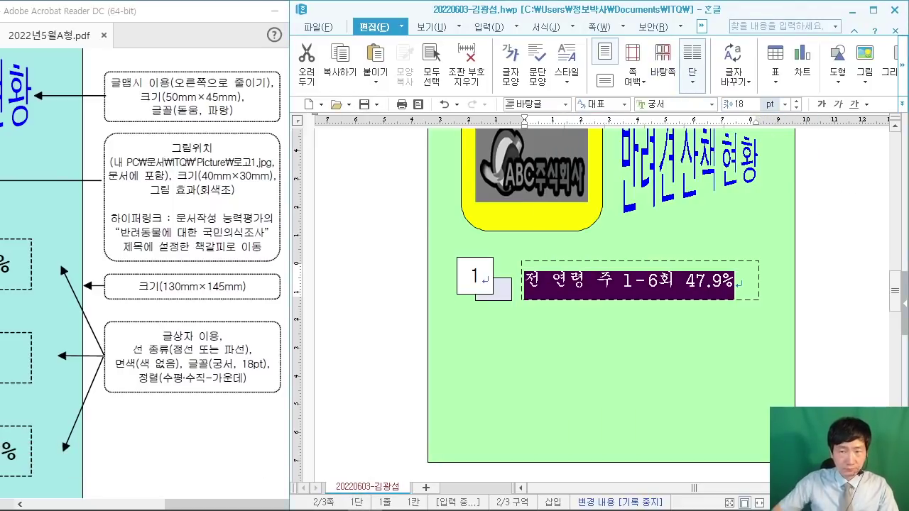
{"action": "left_click", "coordinate": [874, 10]}
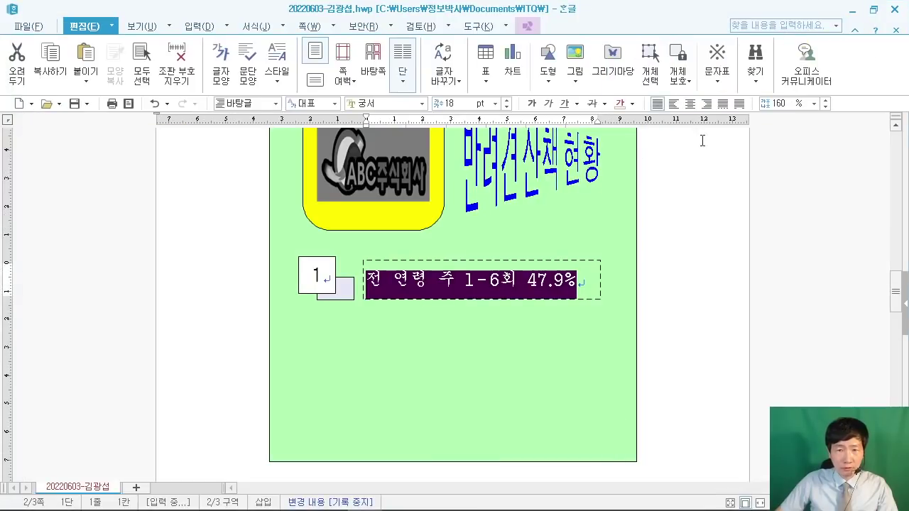
{"action": "left_click", "coordinate": [689, 104]}
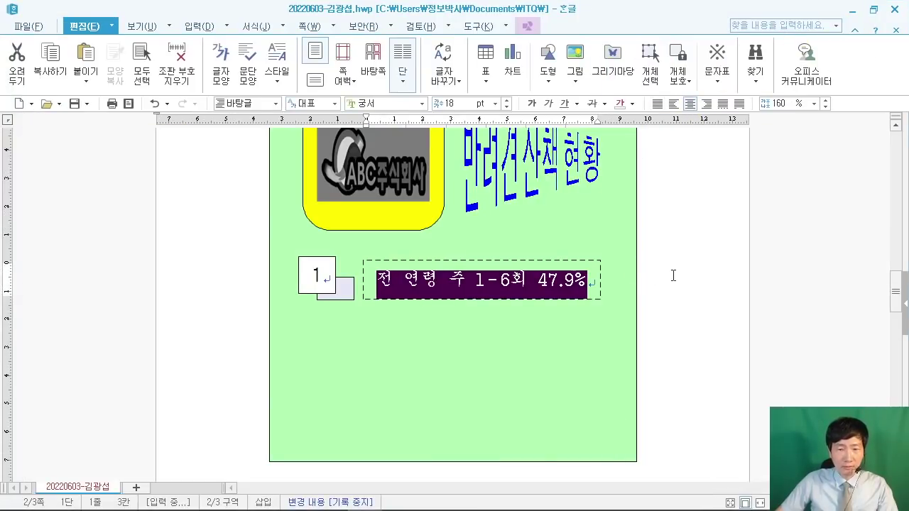
{"action": "left_click", "coordinate": [726, 318]}
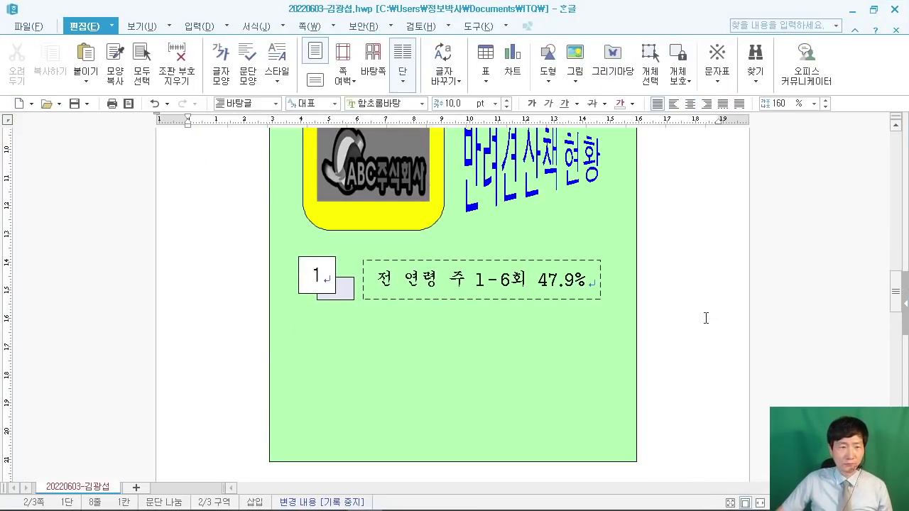
{"action": "scroll", "coordinate": [706, 318], "scroll_direction": "up", "scroll_amount": 1}
{"action": "scroll", "coordinate": [689, 318], "scroll_direction": "up", "scroll_amount": 3}
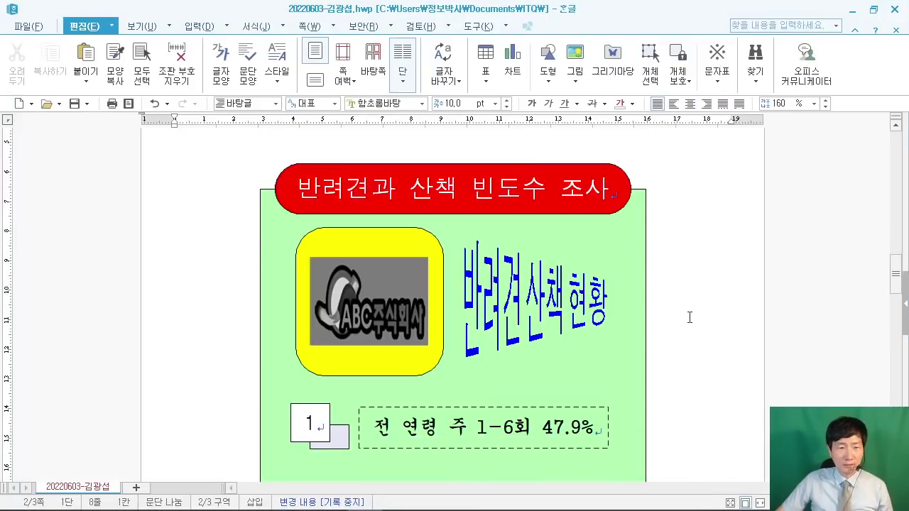
{"action": "scroll", "coordinate": [689, 318], "scroll_direction": "down", "scroll_amount": 4}
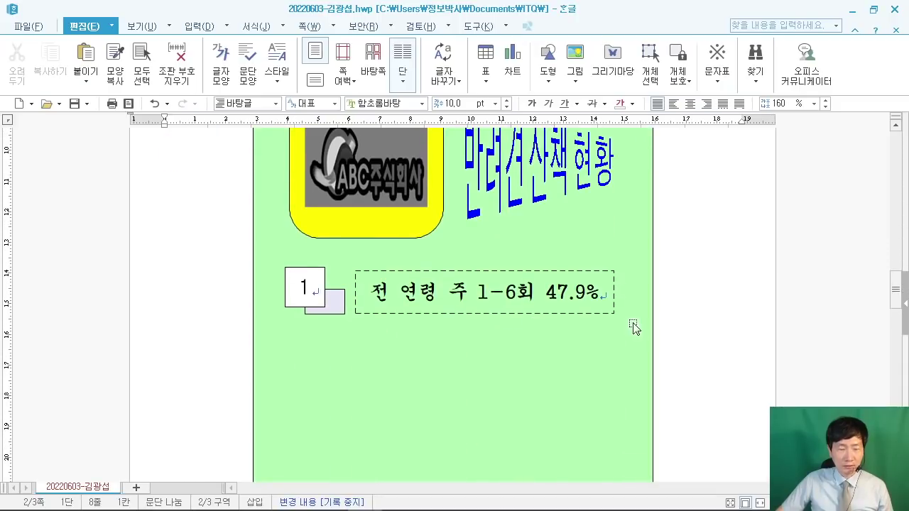
Step: Select the 47.9% text box as an object
{"action": "scroll", "coordinate": [666, 319], "scroll_direction": "up", "scroll_amount": 4}
{"action": "scroll", "coordinate": [633, 304], "scroll_direction": "down", "scroll_amount": 5}
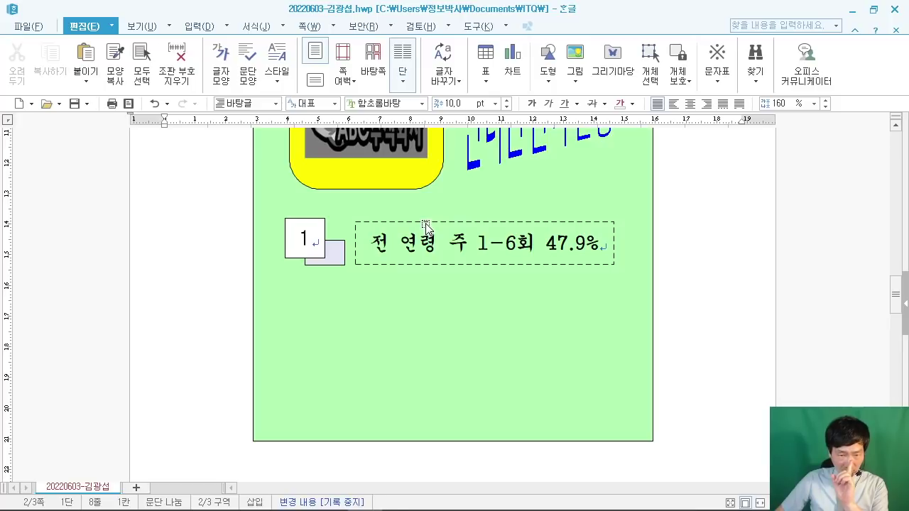
{"action": "left_click", "coordinate": [426, 226]}
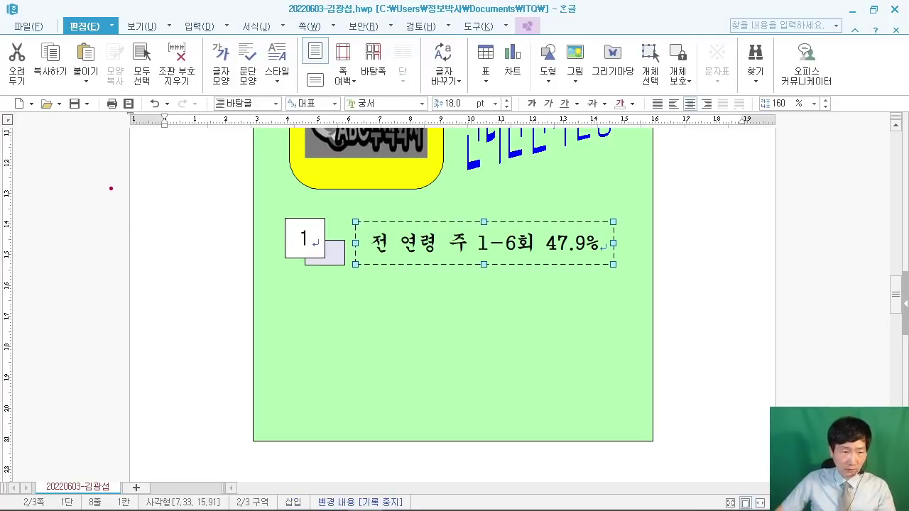
{"action": "mouse_move", "coordinate": [66, 198]}
{"action": "left_mouse_down"}
{"action": "mouse_move", "coordinate": [130, 278]}
{"action": "mouse_move", "coordinate": [202, 286]}
{"action": "left_mouse_up"}
{"action": "left_click_drag", "start_coordinate": [107, 227], "coordinate": [77, 257]}
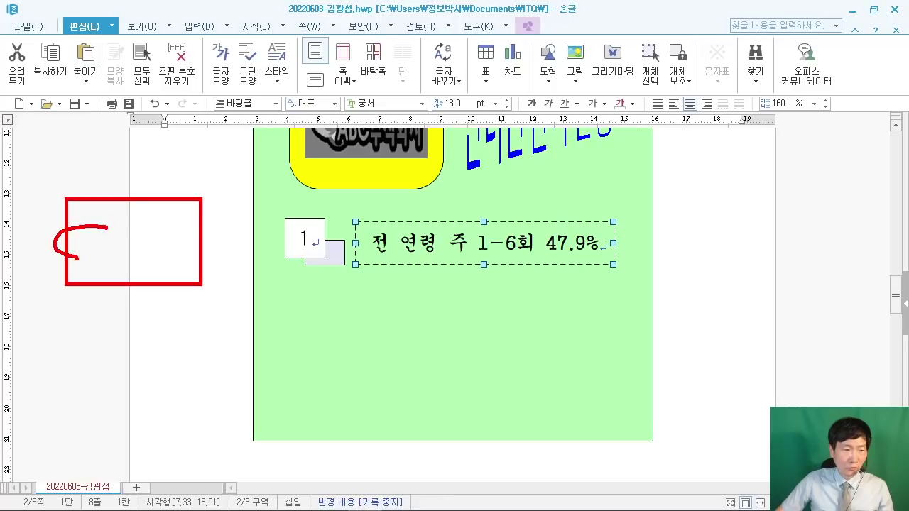
{"action": "left_click_drag", "start_coordinate": [167, 216], "coordinate": [148, 281]}
{"action": "left_click_drag", "start_coordinate": [145, 257], "coordinate": [180, 257]}
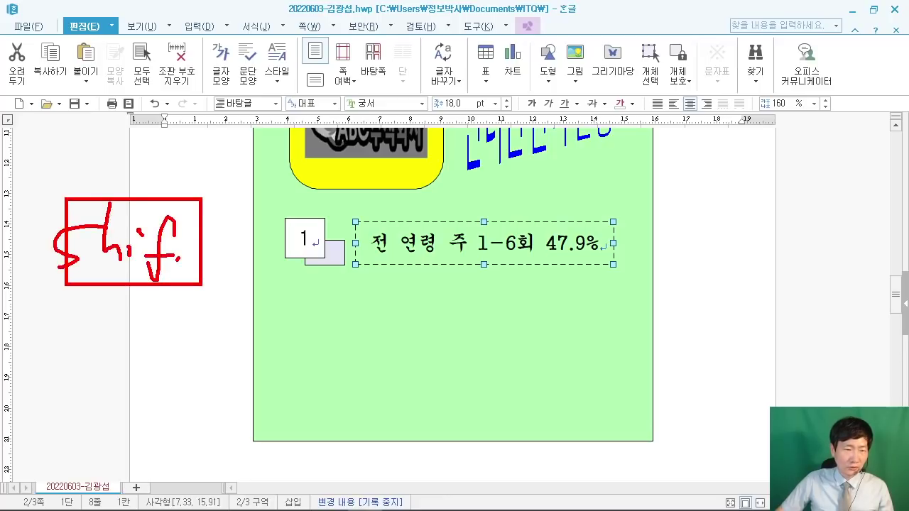
{"action": "left_click_drag", "start_coordinate": [193, 217], "coordinate": [179, 273]}
{"action": "left_click_drag", "start_coordinate": [162, 260], "coordinate": [200, 248]}
{"action": "mouse_move", "coordinate": [6, 289]}
{"action": "left_mouse_down"}
{"action": "mouse_move", "coordinate": [99, 281]}
{"action": "mouse_move", "coordinate": [44, 353]}
{"action": "left_mouse_up"}
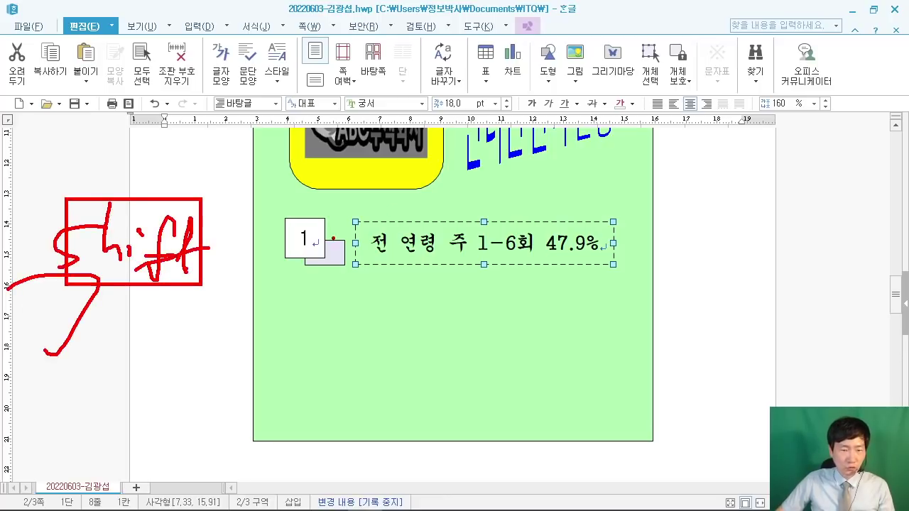
{"action": "left_click_drag", "start_coordinate": [360, 210], "coordinate": [331, 240]}
{"action": "left_click_drag", "start_coordinate": [364, 165], "coordinate": [313, 212]}
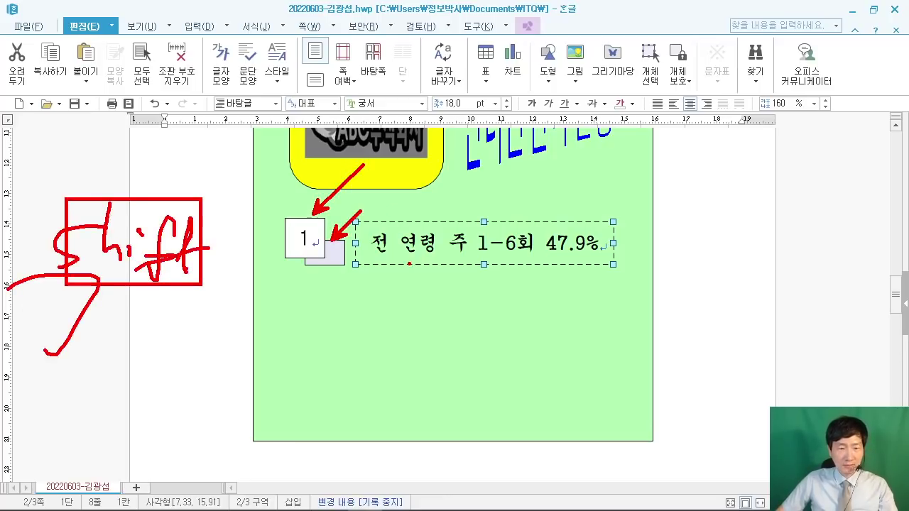
{"action": "key", "text": "Escape"}
Step: Add the lavender shadow box and white '1' square to the selection, then bring up the exam PDF
{"action": "left_click", "coordinate": [336, 257]}
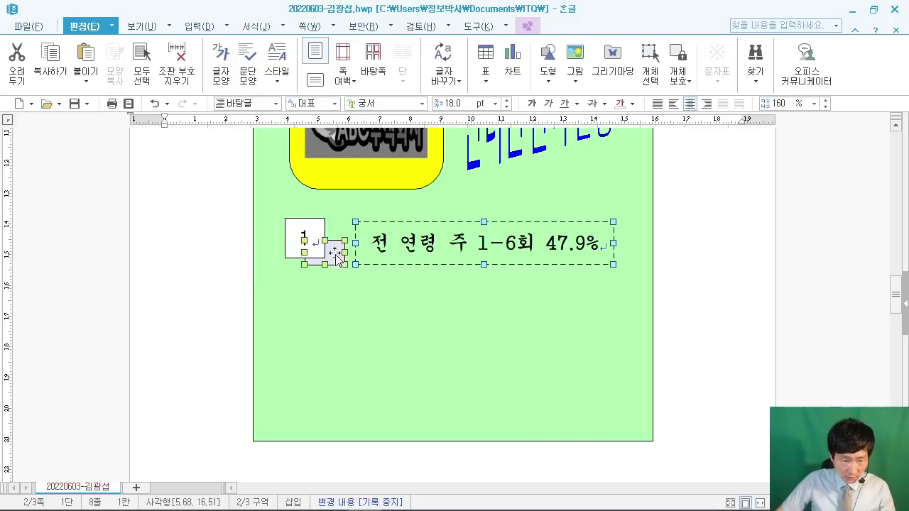
{"action": "left_click", "coordinate": [295, 235], "text": "shift"}
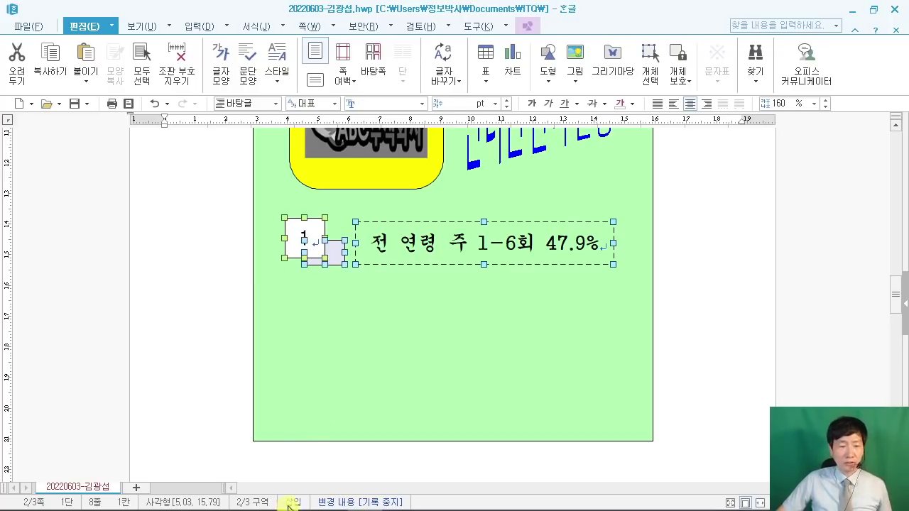
{"action": "mouse_move", "coordinate": [288, 507]}
{"action": "left_click", "coordinate": [330, 506]}
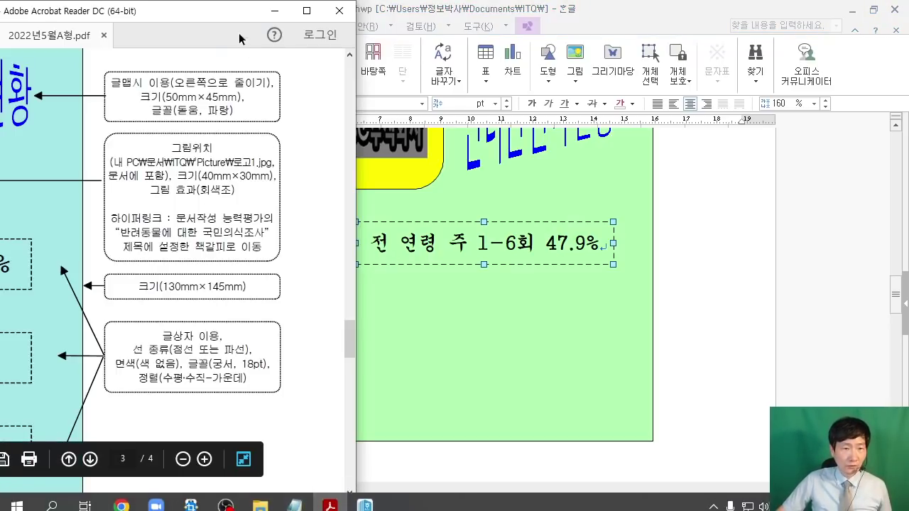
Step: Unsnap the Acrobat window and maximize it to full screen
{"action": "left_click_drag", "start_coordinate": [213, 12], "coordinate": [531, 57]}
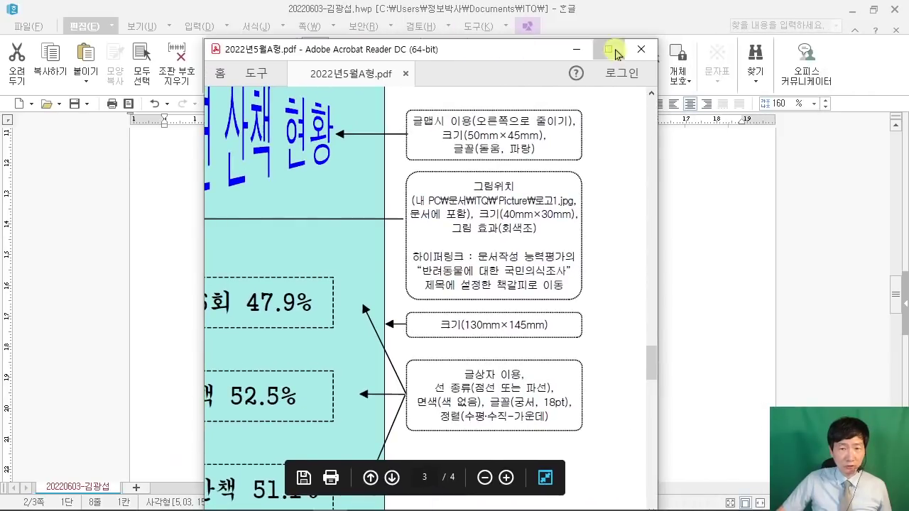
{"action": "left_click", "coordinate": [611, 50]}
{"action": "scroll", "coordinate": [434, 297], "scroll_direction": "down", "scroll_amount": 2}
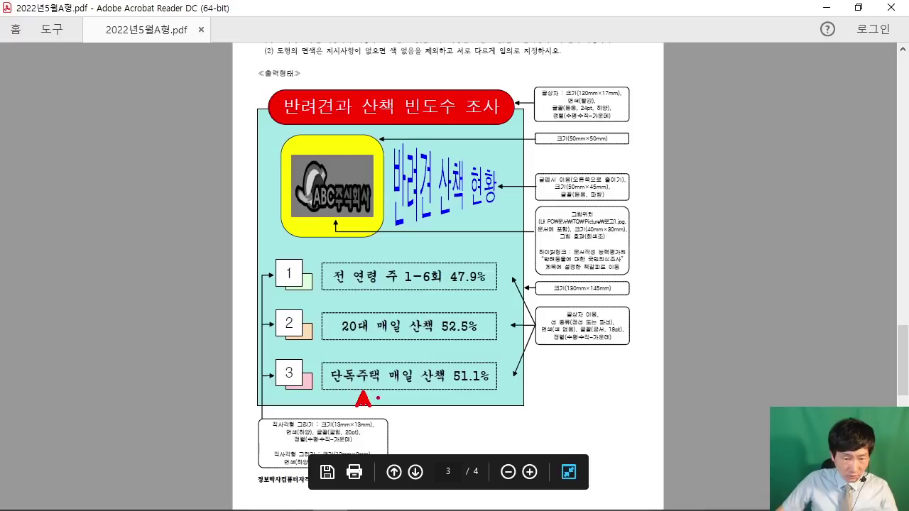
{"action": "key", "text": "Escape"}
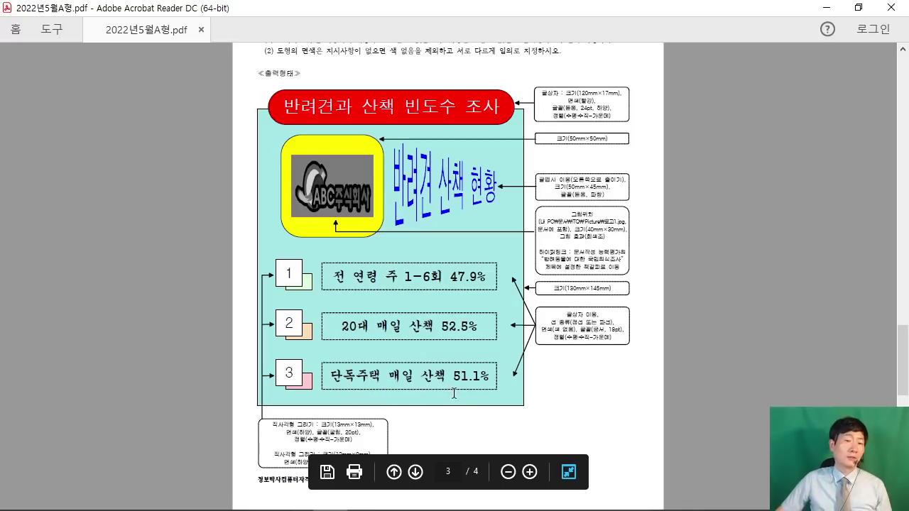
{"action": "left_click", "coordinate": [374, 363]}
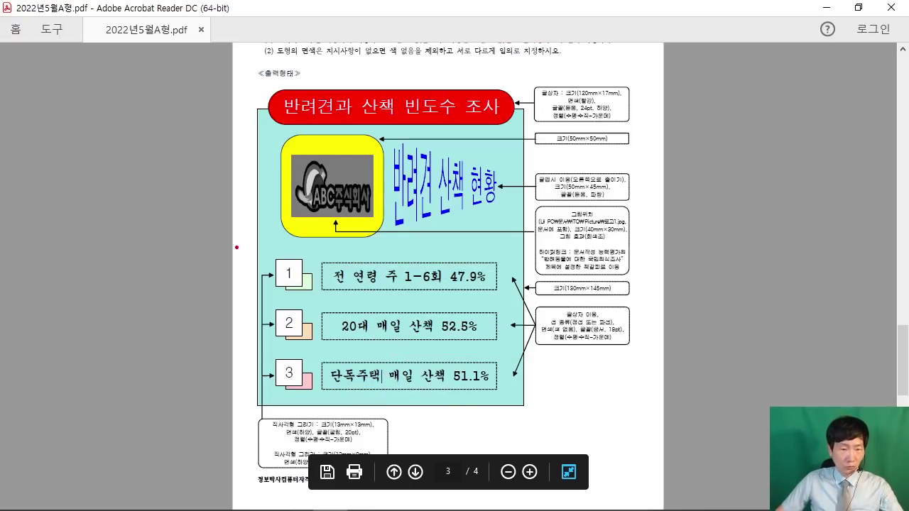
Step: Examine the whole page 3 sample layout figure, then restore the PDF to a smaller window
{"action": "left_click_drag", "start_coordinate": [235, 239], "coordinate": [547, 299]}
{"action": "left_click_drag", "start_coordinate": [57, 328], "coordinate": [211, 410]}
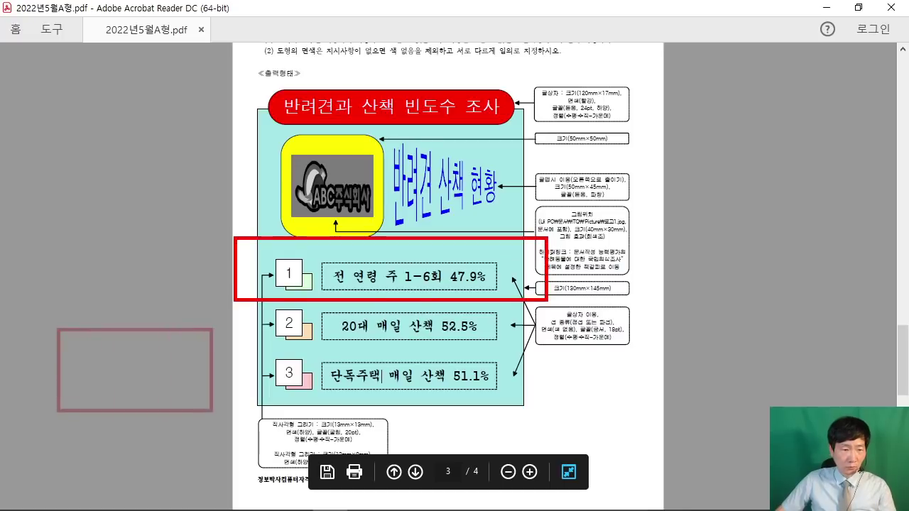
{"action": "mouse_move", "coordinate": [38, 186]}
{"action": "left_mouse_down"}
{"action": "mouse_move", "coordinate": [229, 304]}
{"action": "mouse_move", "coordinate": [224, 296]}
{"action": "left_mouse_up"}
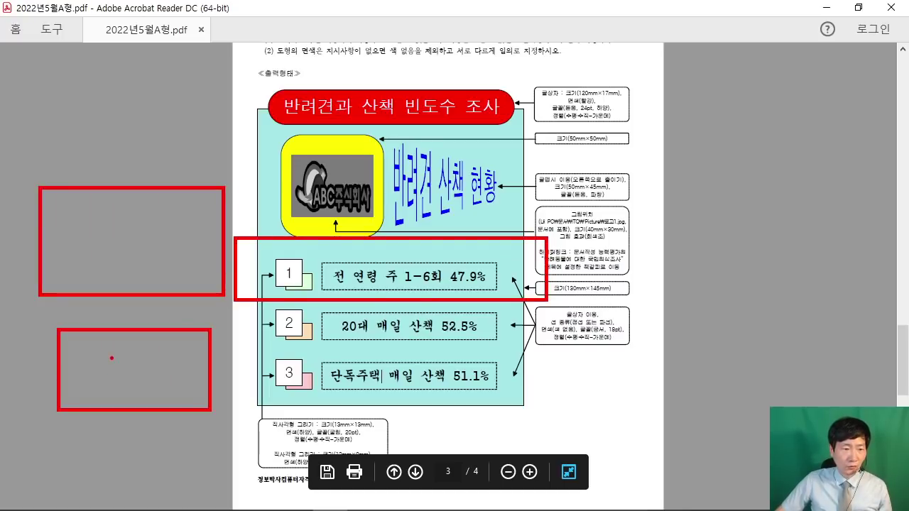
{"action": "mouse_move", "coordinate": [111, 358]}
{"action": "left_mouse_down"}
{"action": "mouse_move", "coordinate": [119, 392]}
{"action": "mouse_move", "coordinate": [152, 374]}
{"action": "mouse_move", "coordinate": [176, 392]}
{"action": "left_mouse_up"}
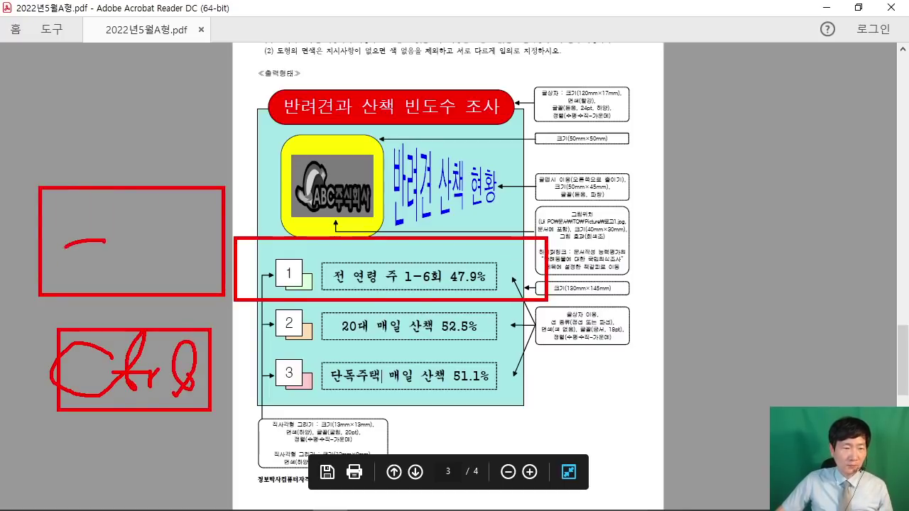
{"action": "left_click_drag", "start_coordinate": [83, 246], "coordinate": [83, 276]}
{"action": "left_click_drag", "start_coordinate": [111, 218], "coordinate": [108, 276]}
{"action": "mouse_move", "coordinate": [187, 209]}
{"action": "left_mouse_down"}
{"action": "mouse_move", "coordinate": [165, 270]}
{"action": "mouse_move", "coordinate": [175, 254]}
{"action": "left_mouse_up"}
{"action": "left_click_drag", "start_coordinate": [204, 220], "coordinate": [183, 280]}
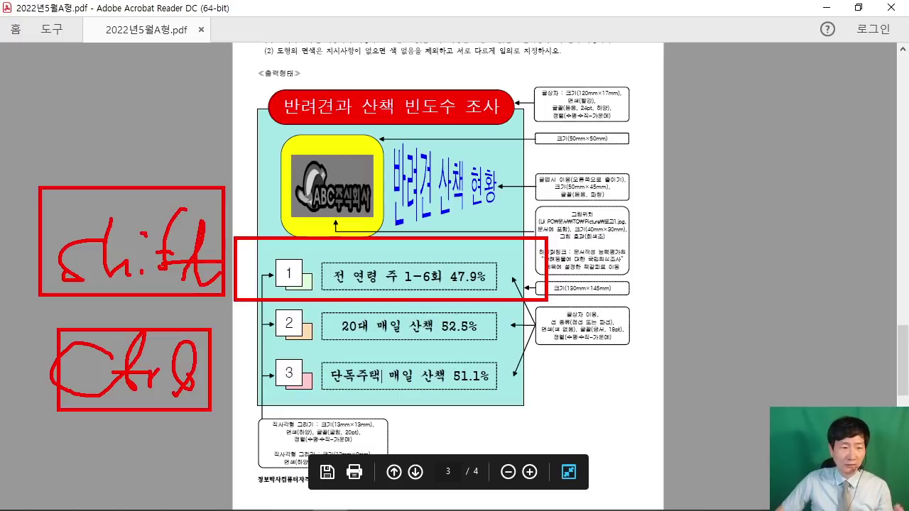
{"action": "mouse_move", "coordinate": [71, 405]}
{"action": "left_mouse_down"}
{"action": "mouse_move", "coordinate": [3, 426]}
{"action": "mouse_move", "coordinate": [55, 469]}
{"action": "left_mouse_up"}
{"action": "left_click_drag", "start_coordinate": [1, 291], "coordinate": [71, 326]}
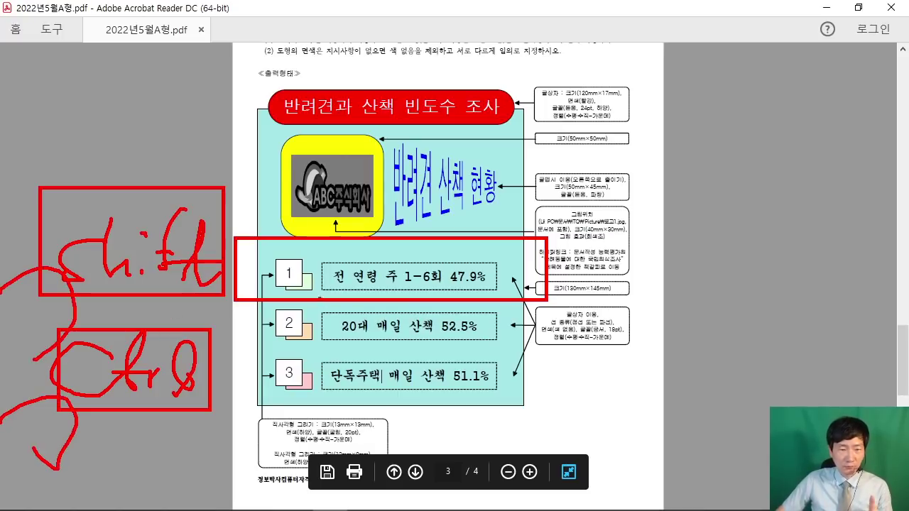
{"action": "key", "text": "Escape"}
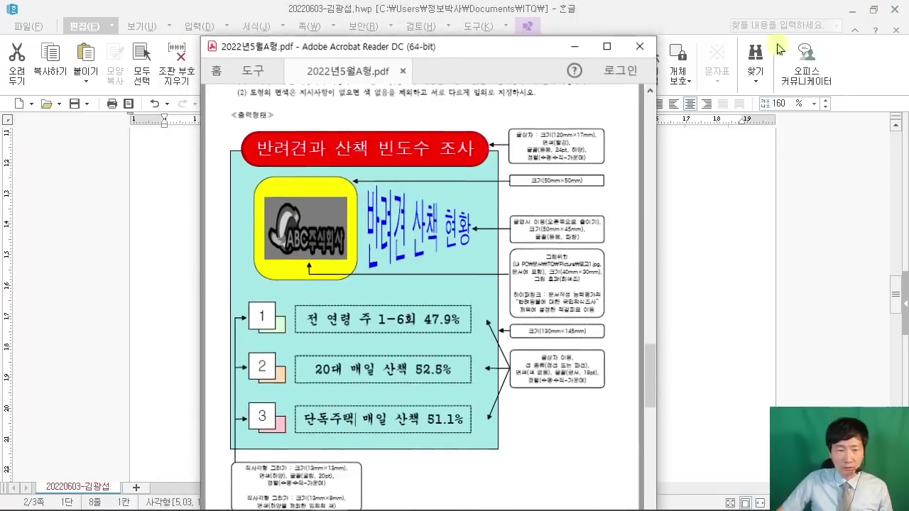
{"action": "left_click", "coordinate": [857, 7]}
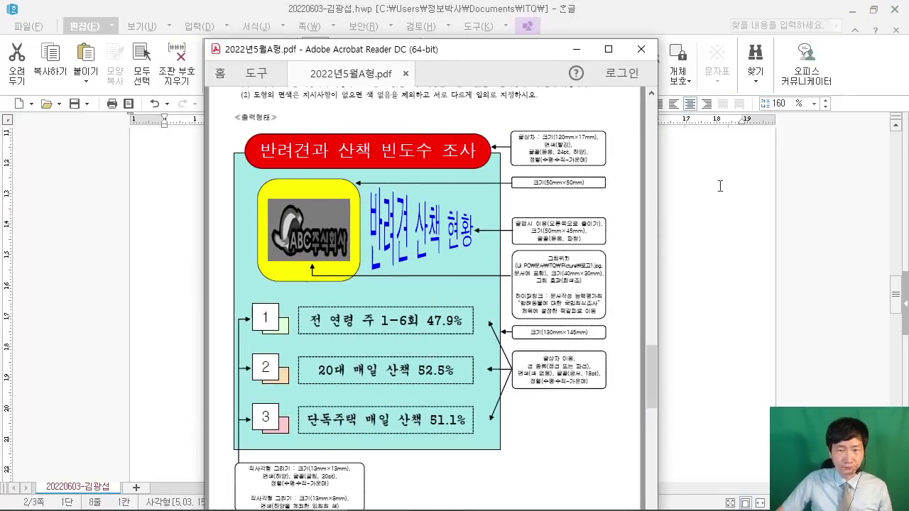
Step: Copy the '1' box, shadow and 47.9% label twice down the panel, then dock Hangul right
{"action": "left_click", "coordinate": [720, 186]}
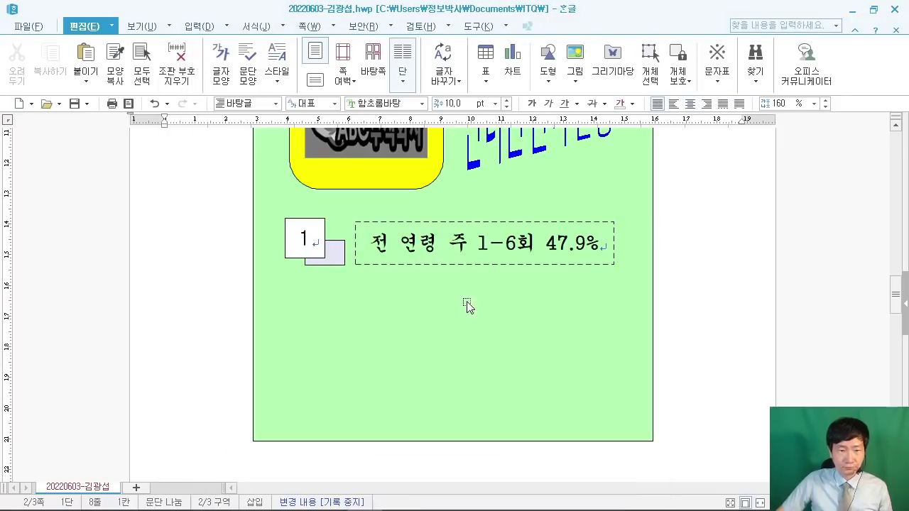
{"action": "left_click", "coordinate": [379, 264]}
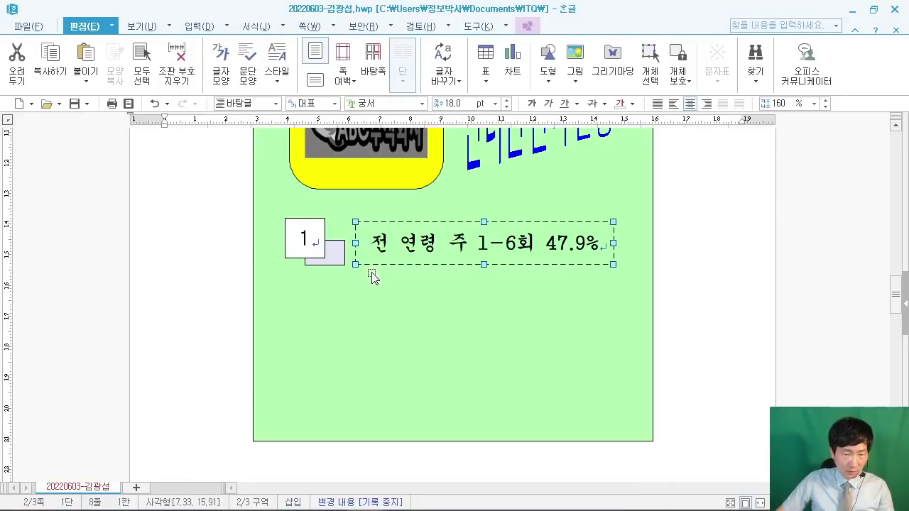
{"action": "left_click", "coordinate": [306, 244], "text": "shift"}
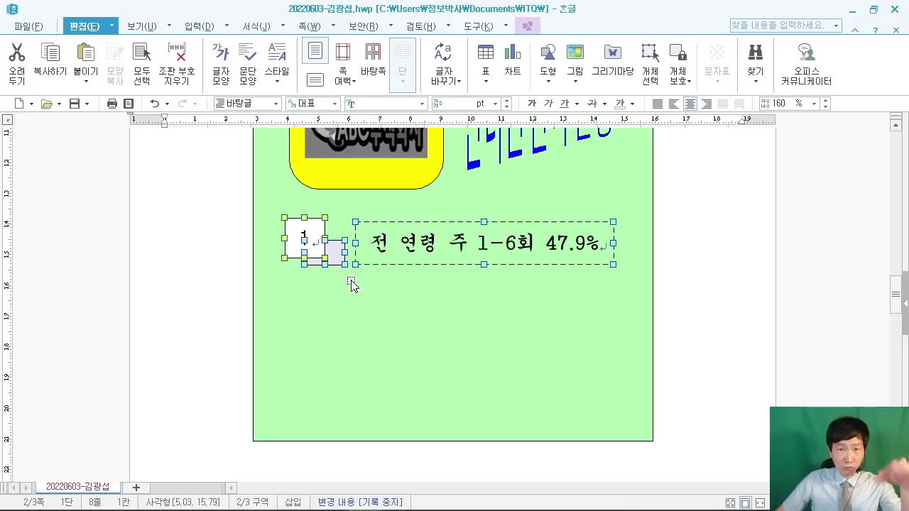
{"action": "left_click_drag", "start_coordinate": [313, 230], "coordinate": [326, 375]}
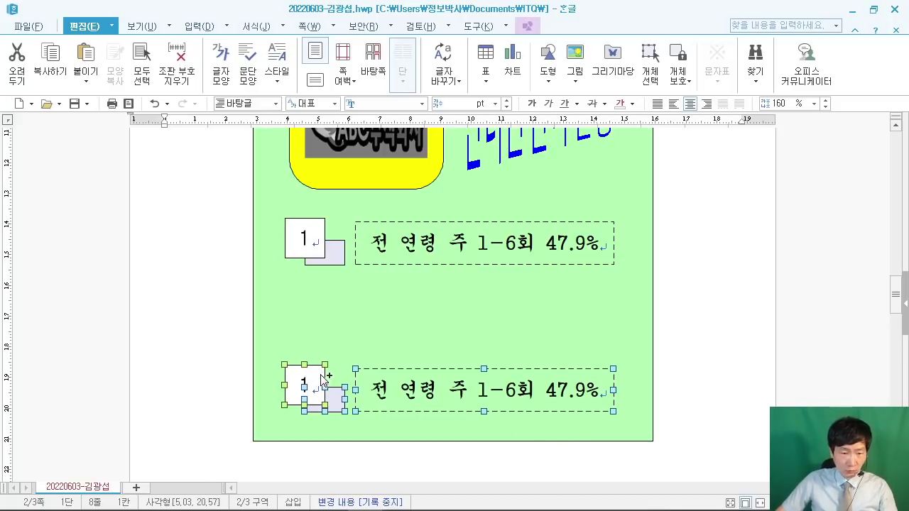
{"action": "left_click_drag", "start_coordinate": [323, 379], "coordinate": [338, 305]}
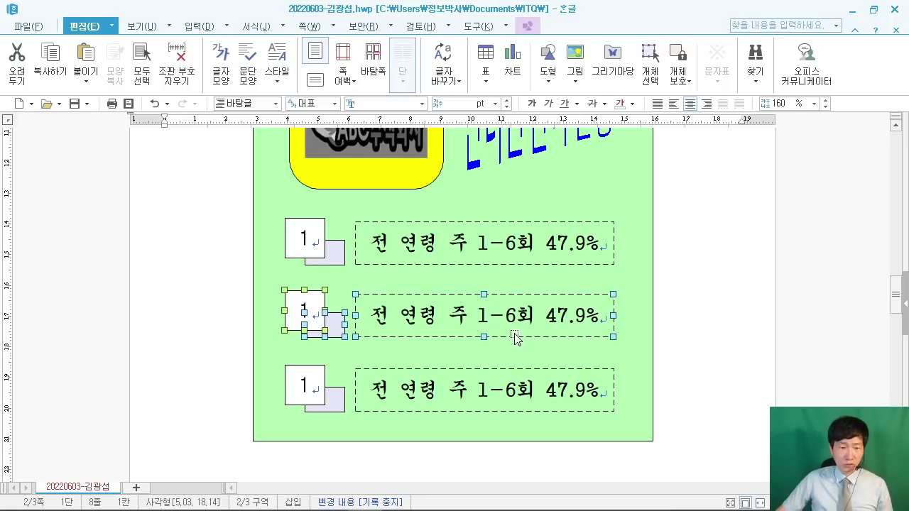
{"action": "left_click", "coordinate": [715, 325]}
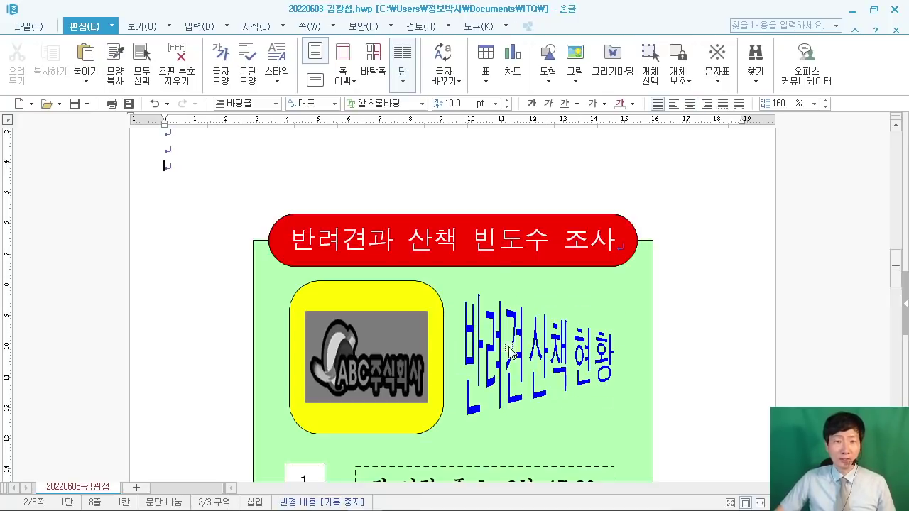
{"action": "scroll", "coordinate": [732, 203], "scroll_direction": "down", "scroll_amount": 5}
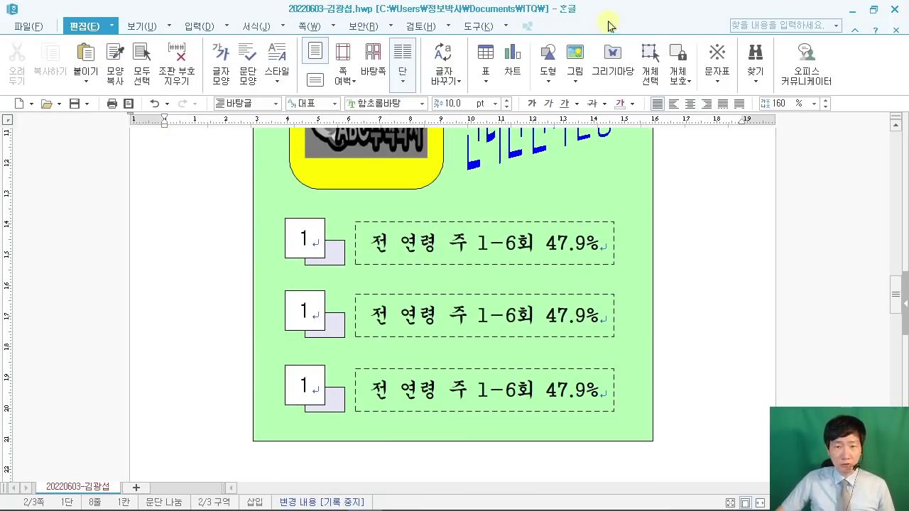
{"action": "left_click_drag", "start_coordinate": [604, 20], "coordinate": [908, 142]}
Step: Place the exam PDF on the left and renumber the copied boxes 2 and 3
{"action": "left_click", "coordinate": [92, 173]}
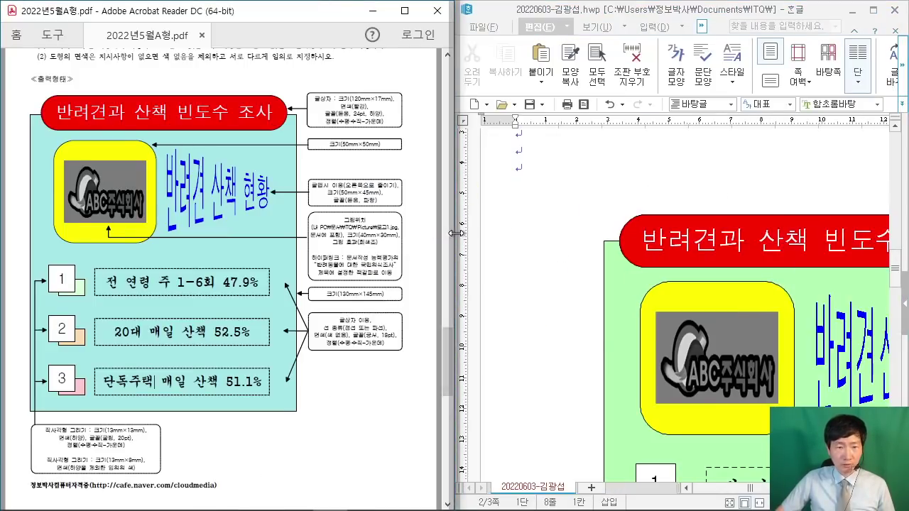
{"action": "left_click_drag", "start_coordinate": [454, 234], "coordinate": [302, 234]}
{"action": "scroll", "coordinate": [439, 281], "scroll_direction": "down", "scroll_amount": 5}
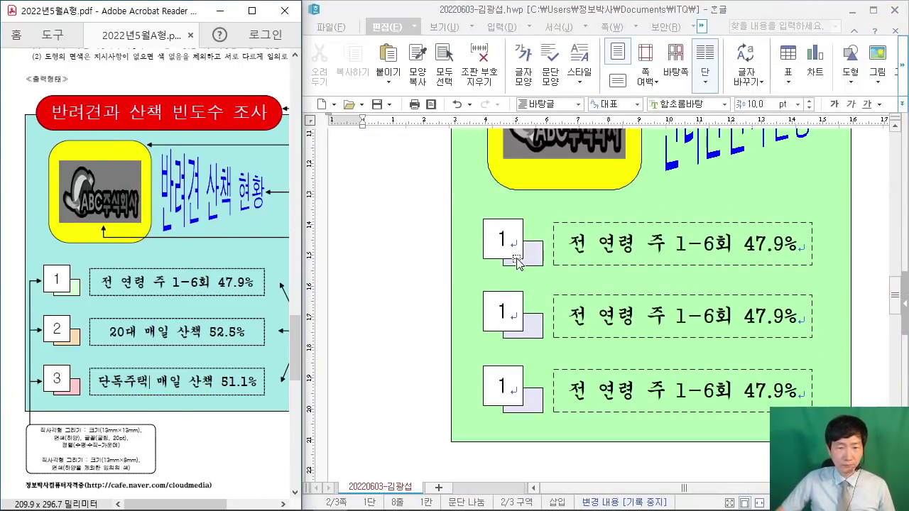
{"action": "left_click_drag", "start_coordinate": [508, 315], "coordinate": [486, 311]}
{"action": "type", "text": "2"}
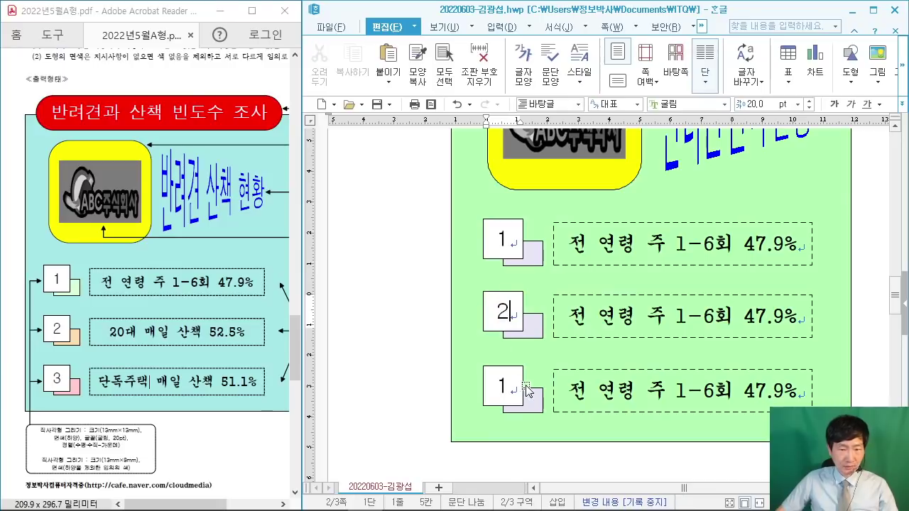
{"action": "left_click_drag", "start_coordinate": [507, 384], "coordinate": [487, 382]}
{"action": "type", "text": "3"}
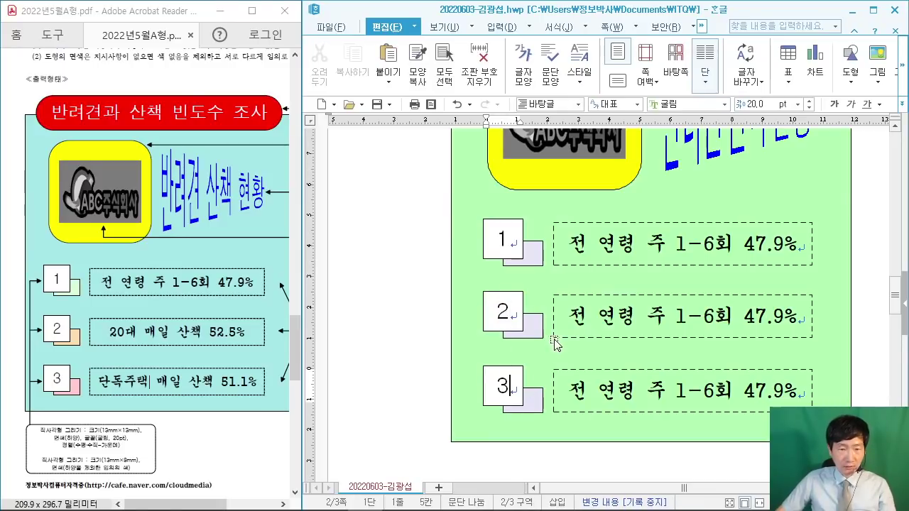
Step: Fill the second shadow square orange and the third shadow square magenta
{"action": "double_click", "coordinate": [529, 333]}
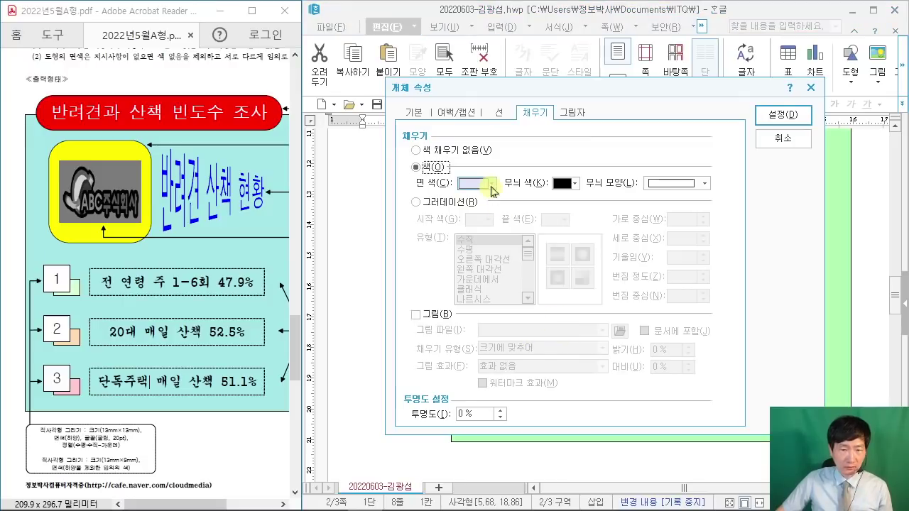
{"action": "left_click", "coordinate": [490, 183]}
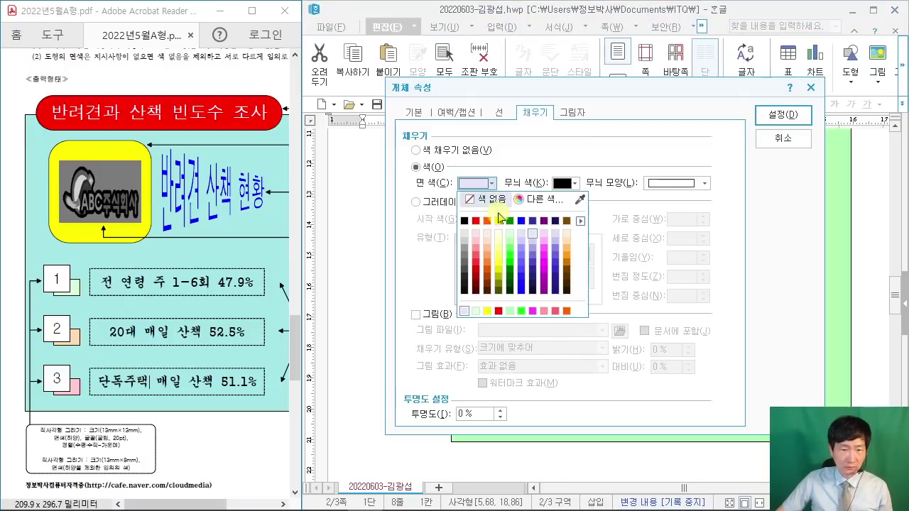
{"action": "left_click", "coordinate": [568, 252]}
{"action": "left_click", "coordinate": [781, 115]}
{"action": "left_click", "coordinate": [531, 405]}
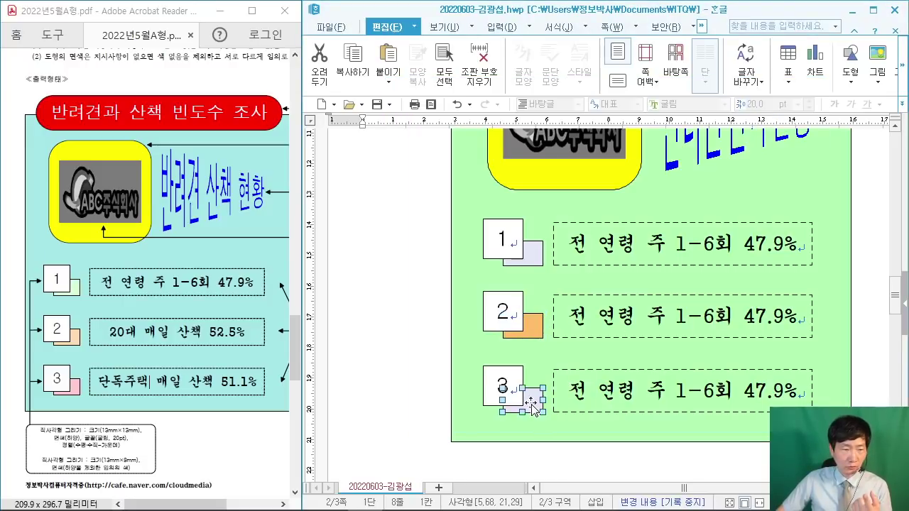
{"action": "double_click", "coordinate": [531, 406]}
{"action": "left_click", "coordinate": [475, 183]}
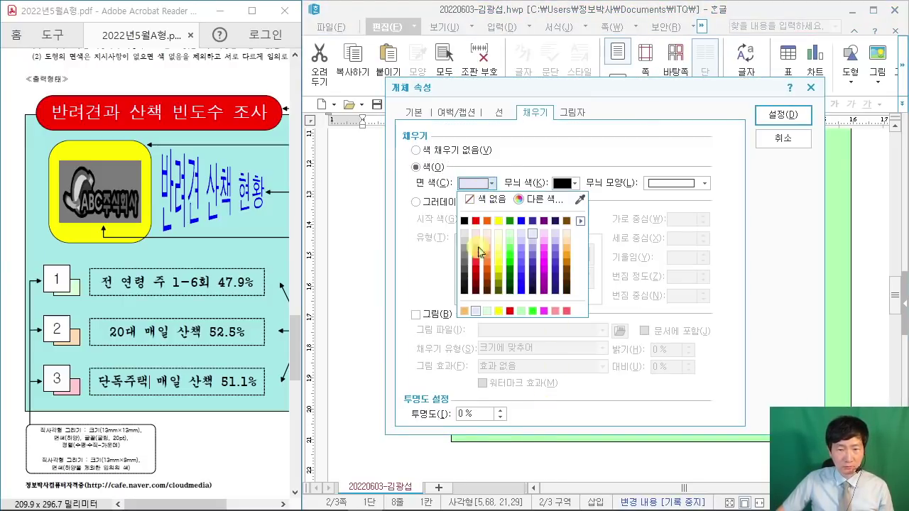
{"action": "left_click", "coordinate": [544, 252]}
{"action": "left_click", "coordinate": [781, 115]}
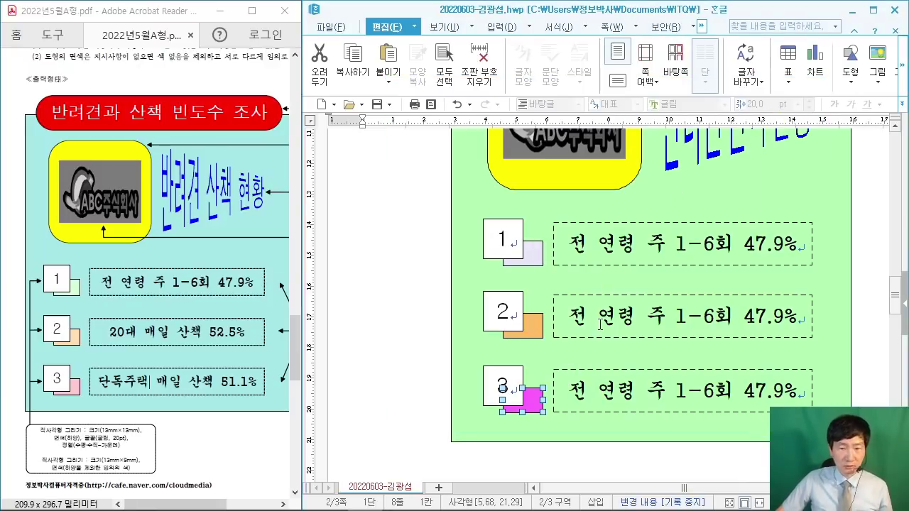
{"action": "left_click", "coordinate": [598, 319]}
Step: Change the second label to '20대 매일 산책 52.5%'
{"action": "left_click_drag", "start_coordinate": [577, 317], "coordinate": [733, 319]}
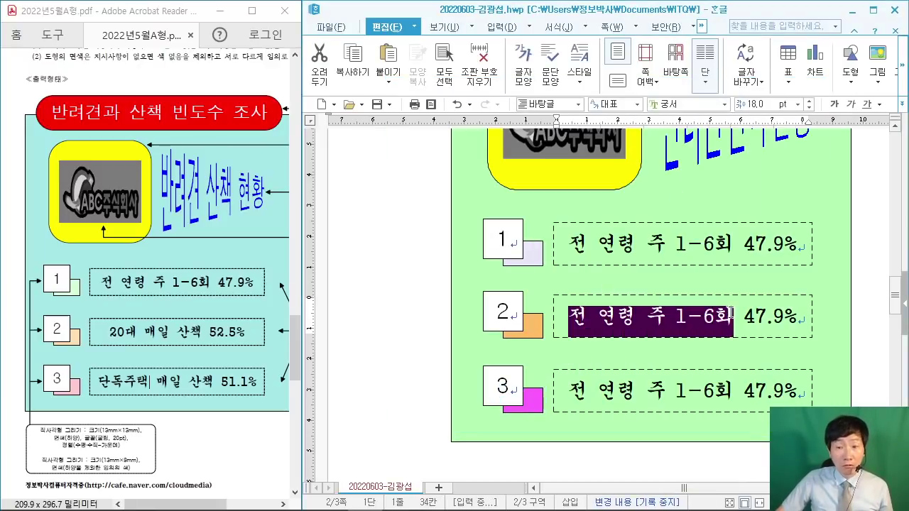
{"action": "type", "text": "20대 매"}
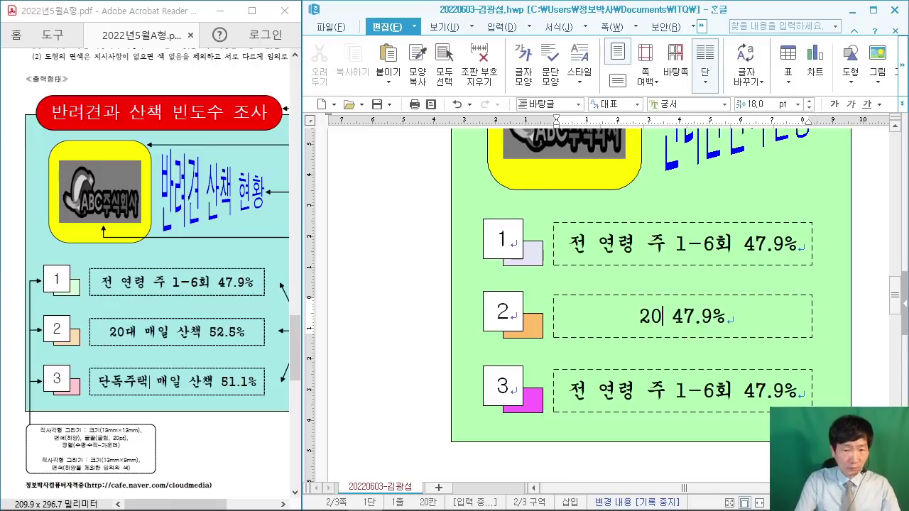
{"action": "type", "text": "일 산책"}
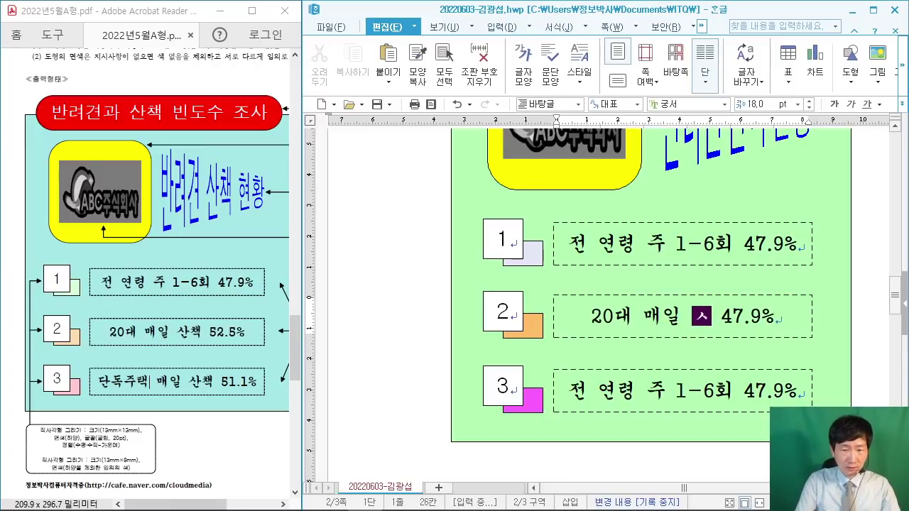
{"action": "left_click", "coordinate": [741, 316]}
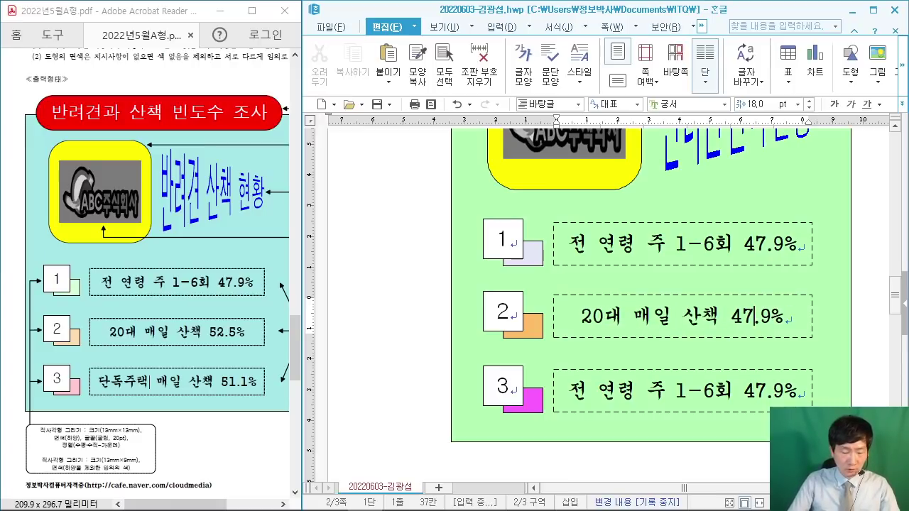
{"action": "key", "text": "BackSpace"}
{"action": "key", "text": "BackSpace"}
{"action": "type", "text": "52"}
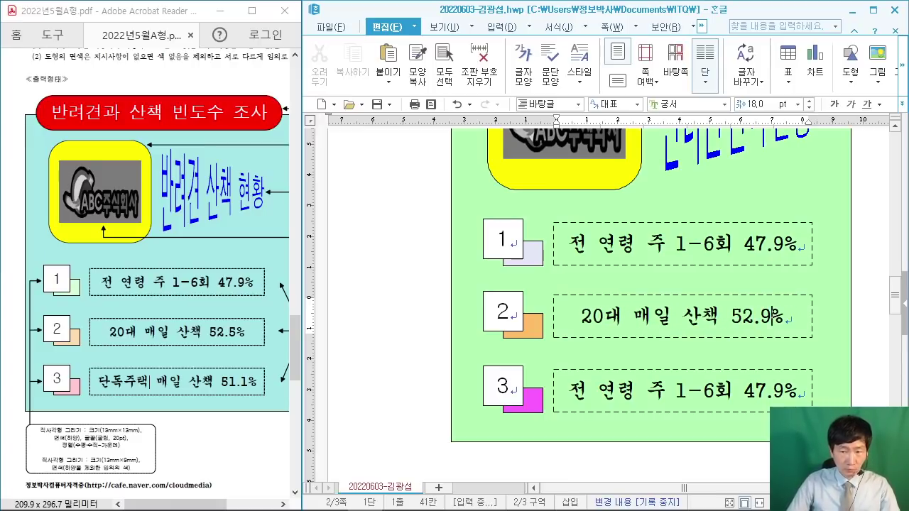
{"action": "key", "text": "BackSpace"}
{"action": "type", "text": "5"}
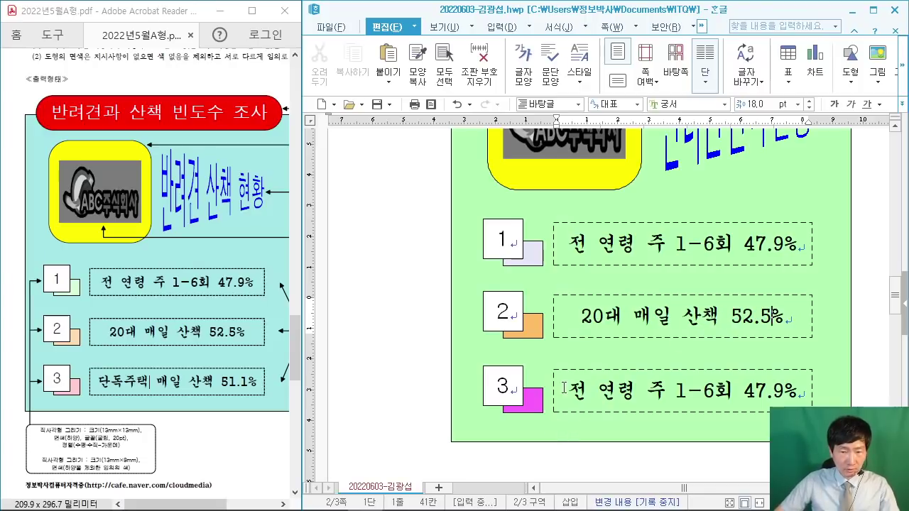
Step: Change the third label to '단독주택 매일 산책 51.1%' and maximize the Hangul window
{"action": "left_click_drag", "start_coordinate": [572, 387], "coordinate": [638, 388]}
{"action": "type", "text": "단독"}
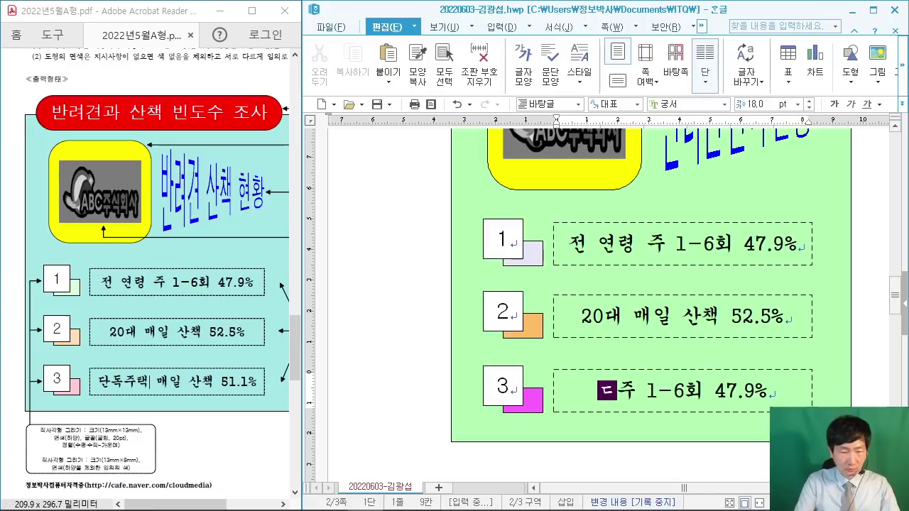
{"action": "type", "text": "주택 매일 "}
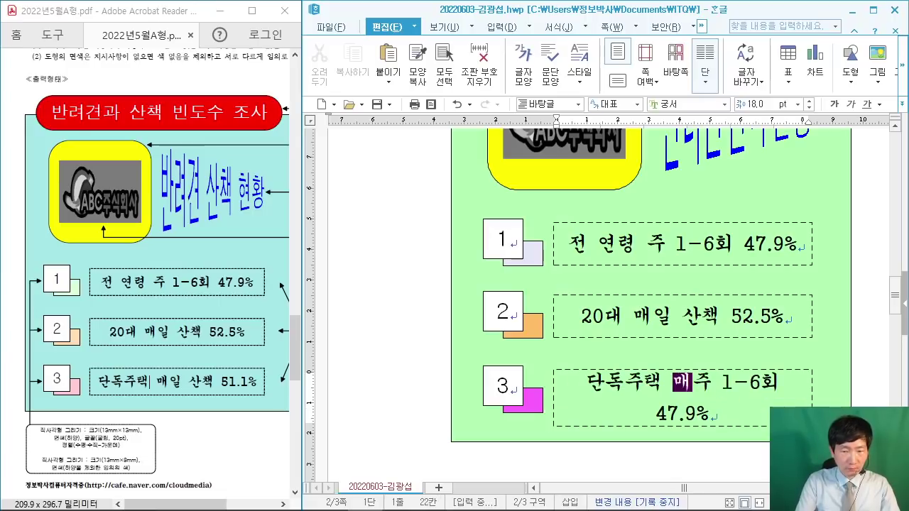
{"action": "type", "text": "산책"}
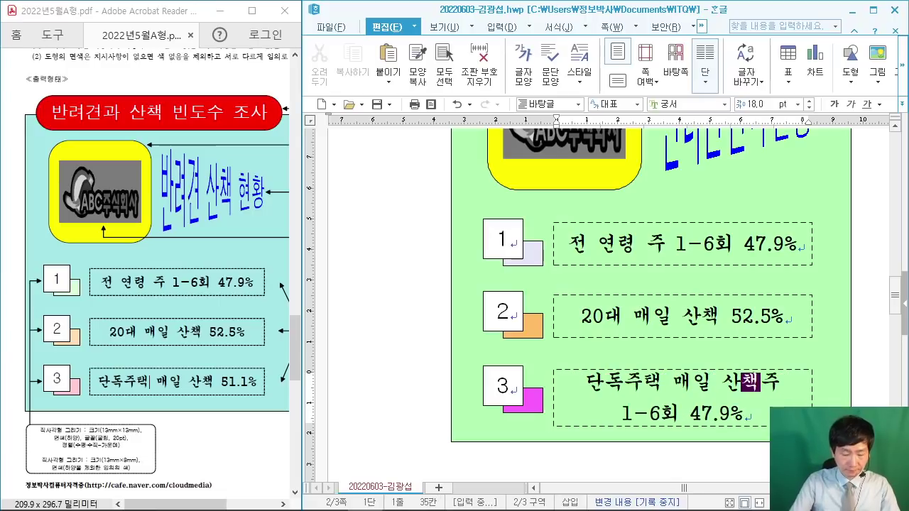
{"action": "key", "text": "Delete"}
{"action": "key", "text": "Delete"}
{"action": "key", "text": "Delete"}
{"action": "key", "text": "Delete"}
{"action": "key", "text": "Delete"}
{"action": "key", "text": "Delete"}
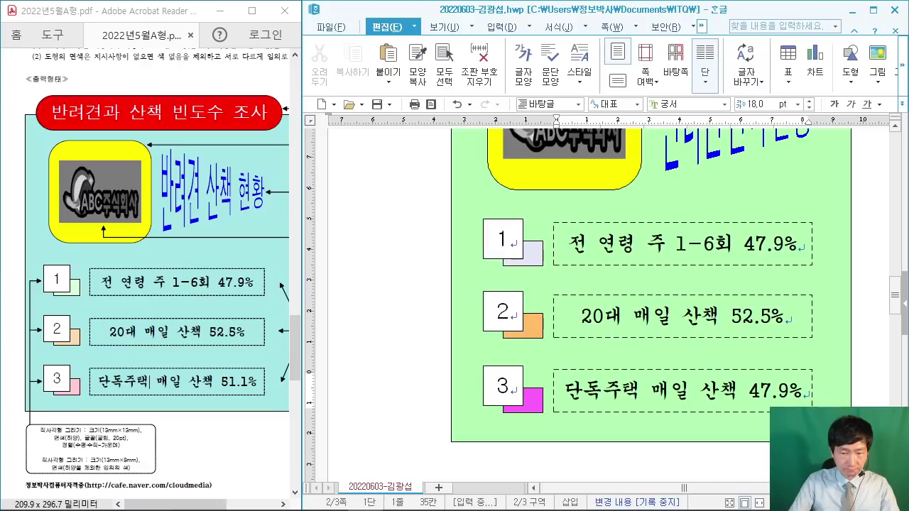
{"action": "key", "text": "Delete"}
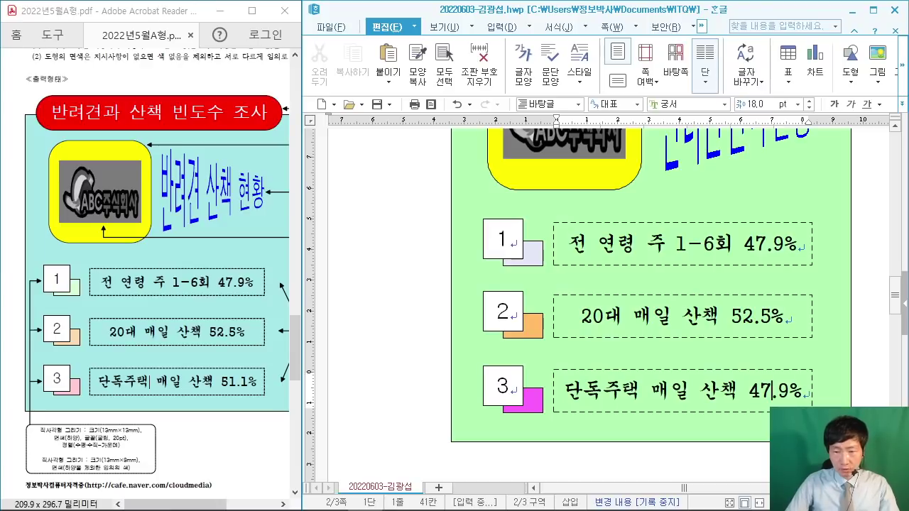
{"action": "key", "text": "Delete"}
{"action": "key", "text": "Delete"}
{"action": "type", "text": "51"}
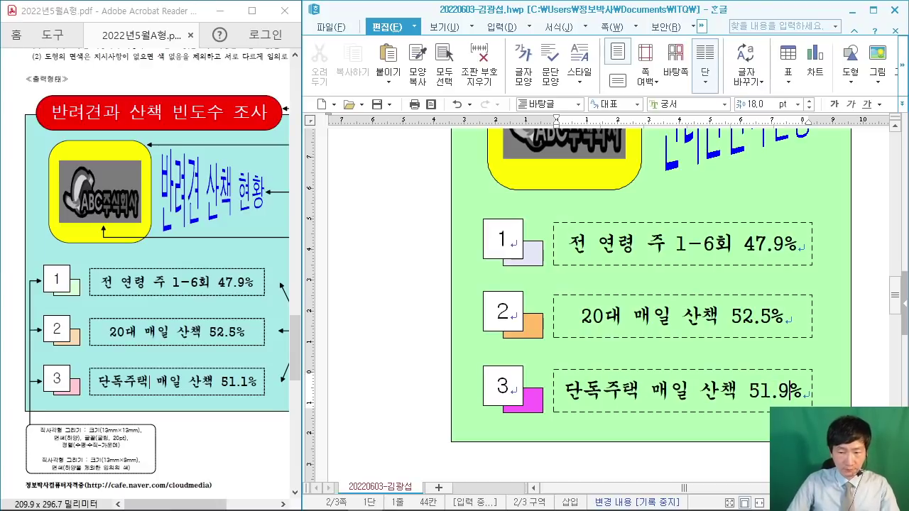
{"action": "left_click", "coordinate": [873, 10]}
Step: Hide the ribbon, return to page 1's '1.' line, and restore the Hangul window size
{"action": "left_click", "coordinate": [83, 26]}
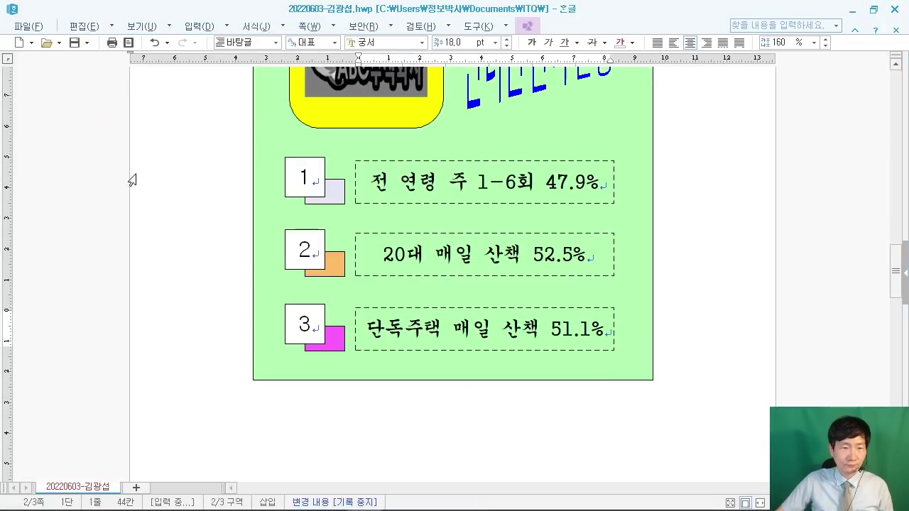
{"action": "left_click", "coordinate": [170, 209]}
{"action": "scroll", "coordinate": [171, 213], "scroll_direction": "up", "scroll_amount": 3}
{"action": "scroll", "coordinate": [171, 216], "scroll_direction": "down", "scroll_amount": 2}
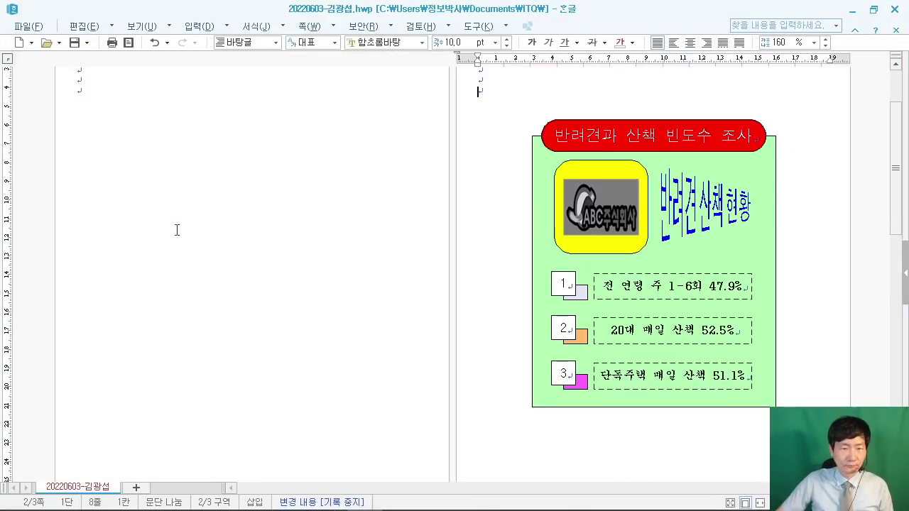
{"action": "scroll", "coordinate": [177, 228], "scroll_direction": "up", "scroll_amount": 1}
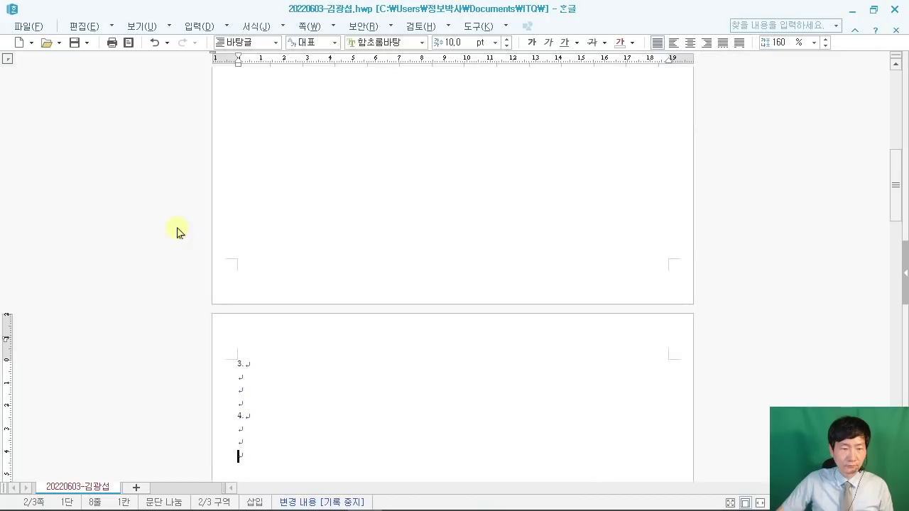
{"action": "scroll", "coordinate": [177, 229], "scroll_direction": "down", "scroll_amount": 10}
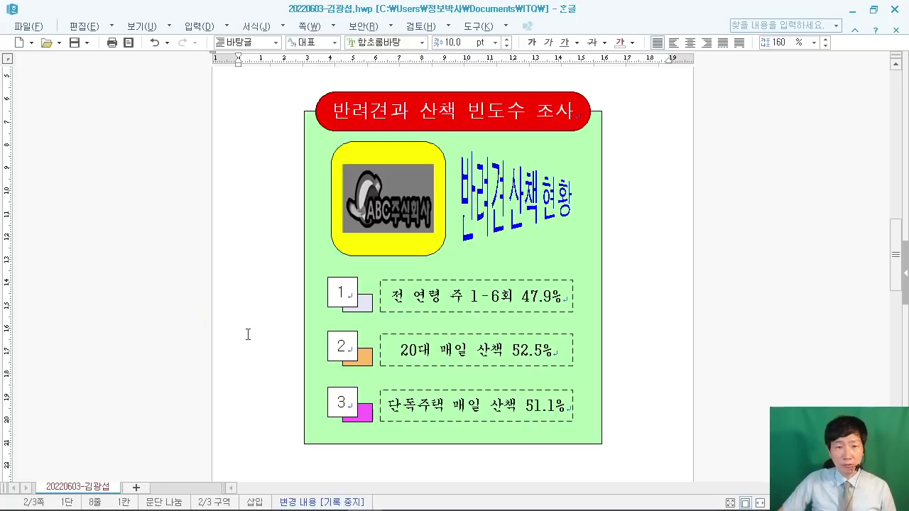
{"action": "scroll", "coordinate": [245, 326], "scroll_direction": "up", "scroll_amount": 10}
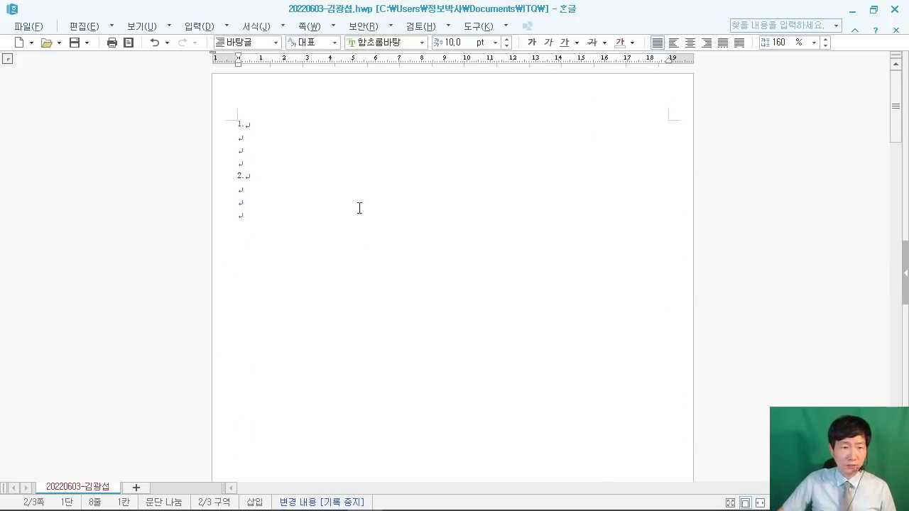
{"action": "left_click", "coordinate": [281, 127]}
{"action": "scroll", "coordinate": [334, 230], "scroll_direction": "up", "scroll_amount": 5, "text": "ctrl"}
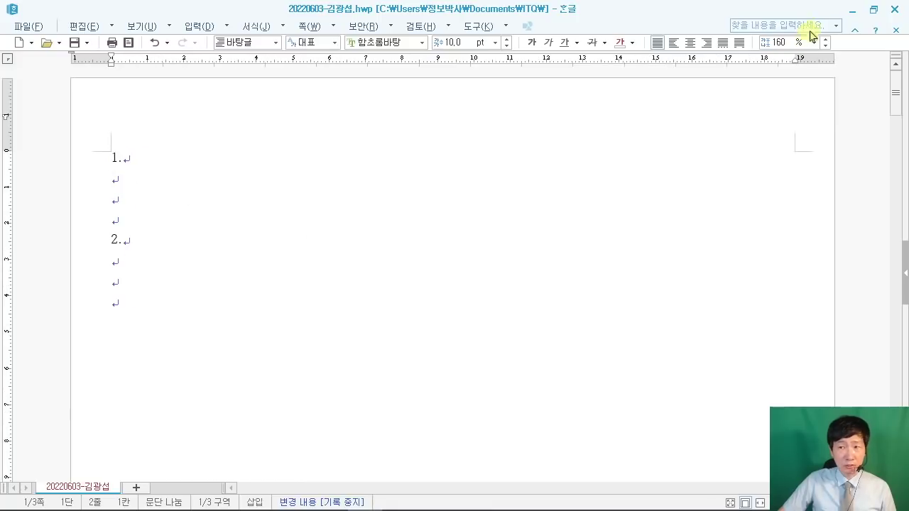
{"action": "left_click", "coordinate": [873, 9]}
Step: Maximize the exam PDF and scroll to page 2's question 1 conditions
{"action": "left_click", "coordinate": [258, 422]}
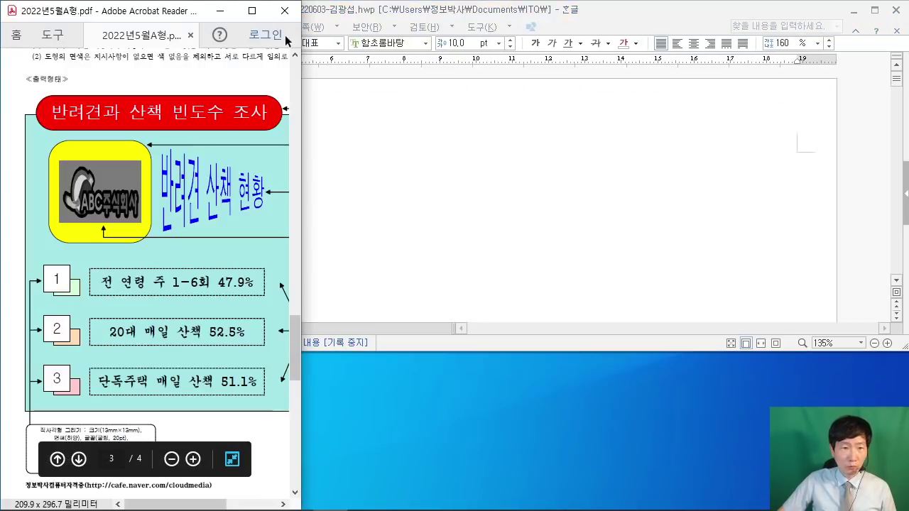
{"action": "left_click", "coordinate": [252, 11]}
{"action": "scroll", "coordinate": [569, 260], "scroll_direction": "up", "scroll_amount": 3}
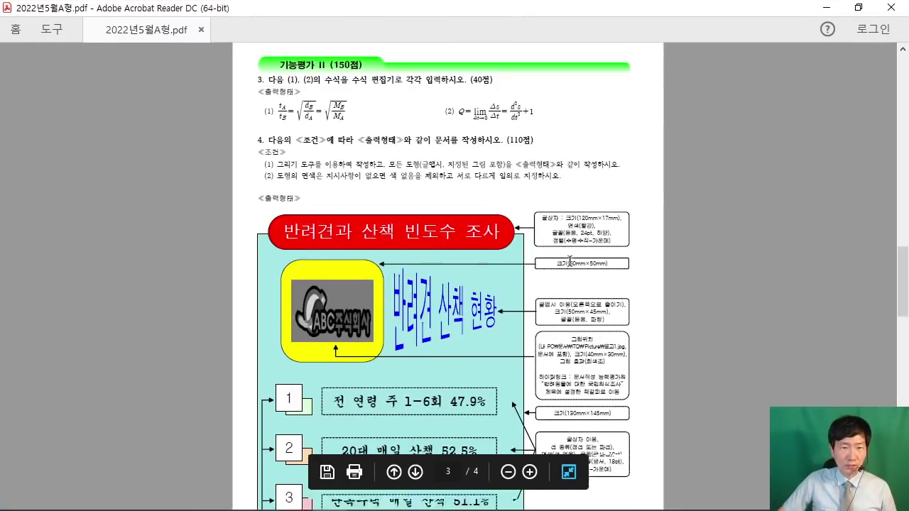
{"action": "scroll", "coordinate": [570, 261], "scroll_direction": "up", "scroll_amount": 15}
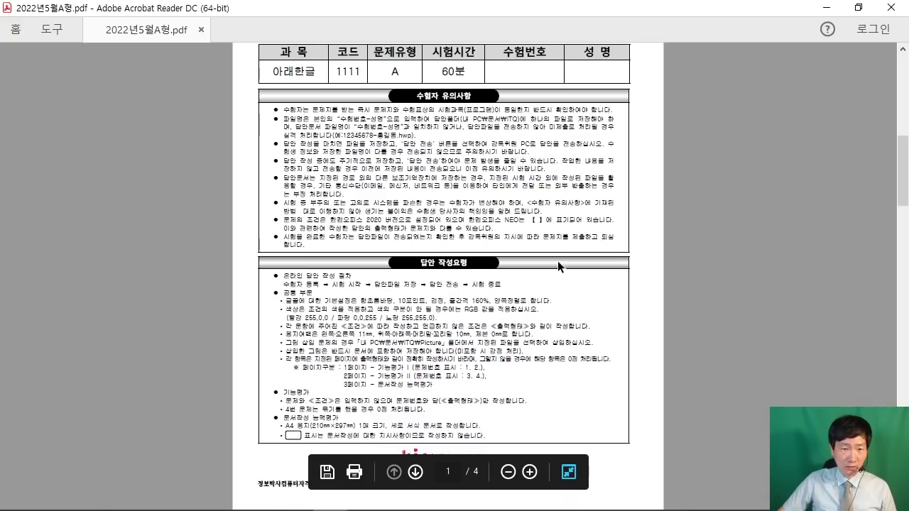
{"action": "scroll", "coordinate": [557, 260], "scroll_direction": "down", "scroll_amount": 10}
{"action": "scroll", "coordinate": [556, 260], "scroll_direction": "up", "scroll_amount": 2}
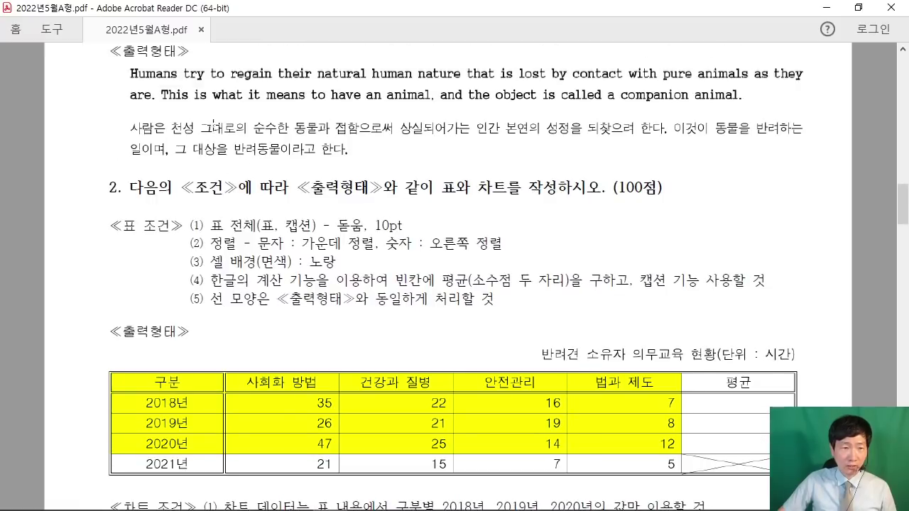
{"action": "scroll", "coordinate": [213, 123], "scroll_direction": "up", "scroll_amount": 5}
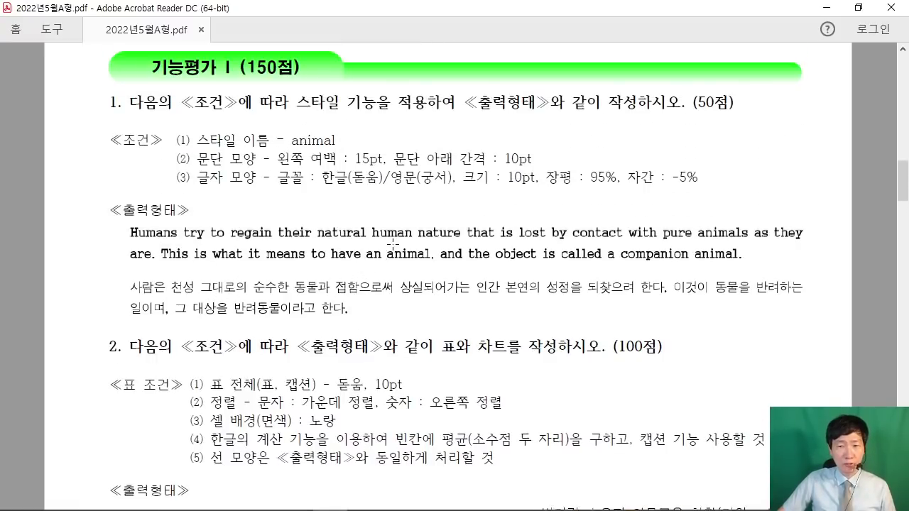
{"action": "scroll", "coordinate": [393, 244], "scroll_direction": "up", "scroll_amount": 1}
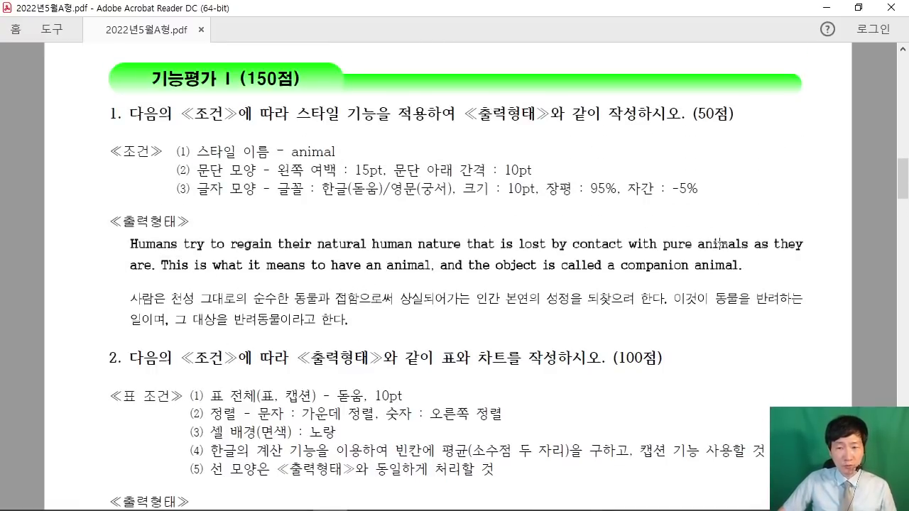
Step: Restore the PDF window and stretch it across the lower half of the screen
{"action": "left_click", "coordinate": [858, 7]}
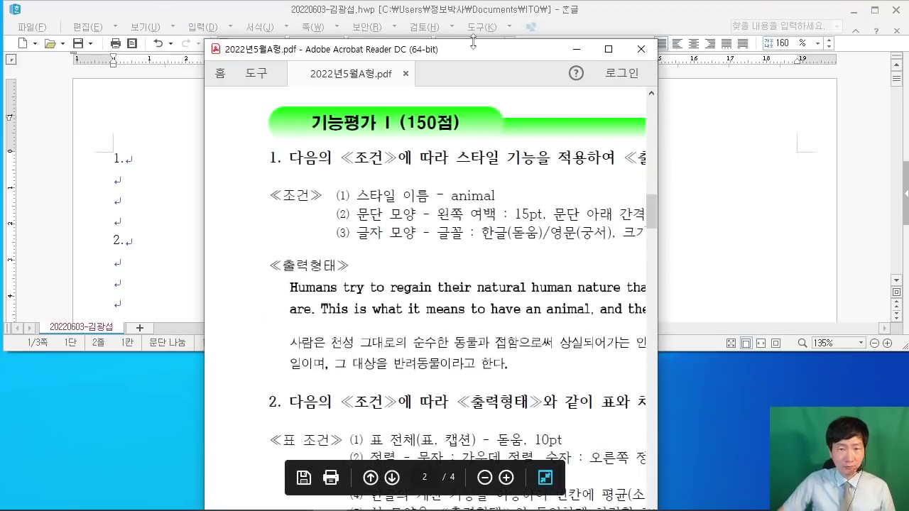
{"action": "left_click_drag", "start_coordinate": [473, 43], "coordinate": [472, 303]}
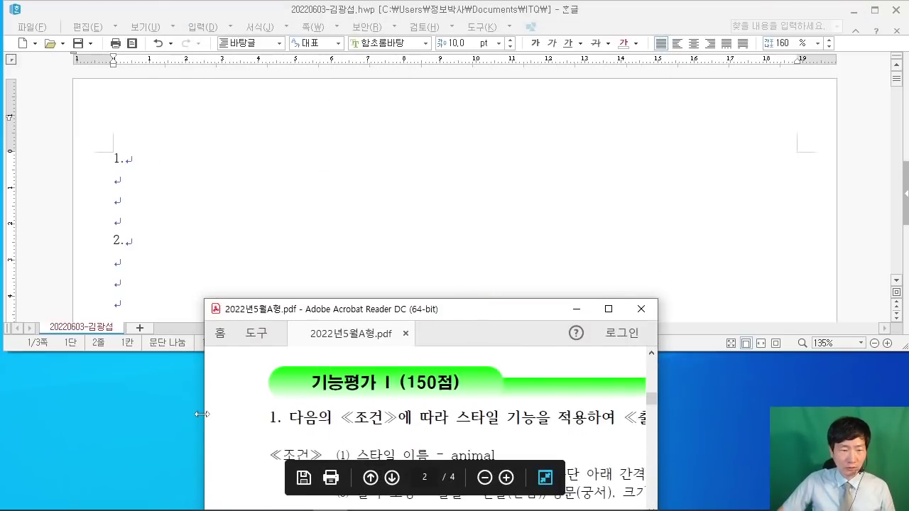
{"action": "left_click_drag", "start_coordinate": [203, 414], "coordinate": [4, 418]}
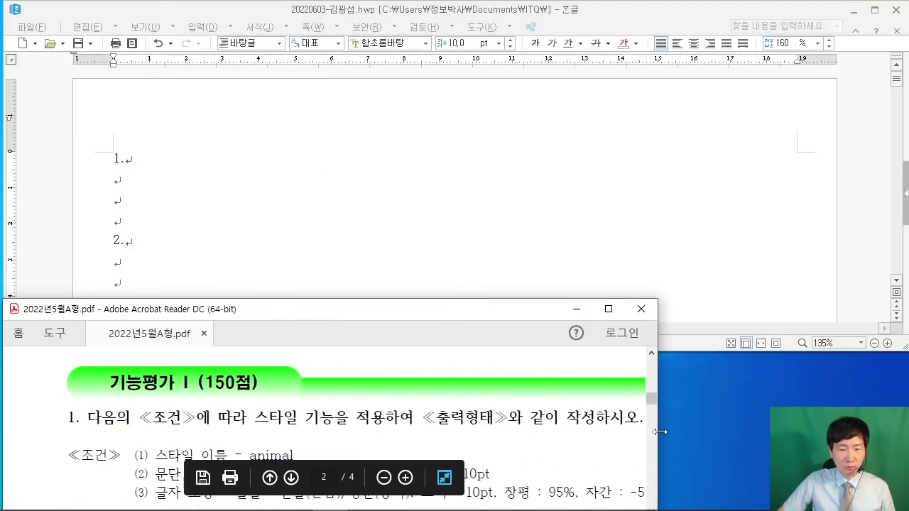
{"action": "left_click_drag", "start_coordinate": [657, 433], "coordinate": [906, 433]}
{"action": "scroll", "coordinate": [398, 440], "scroll_direction": "down", "scroll_amount": 4}
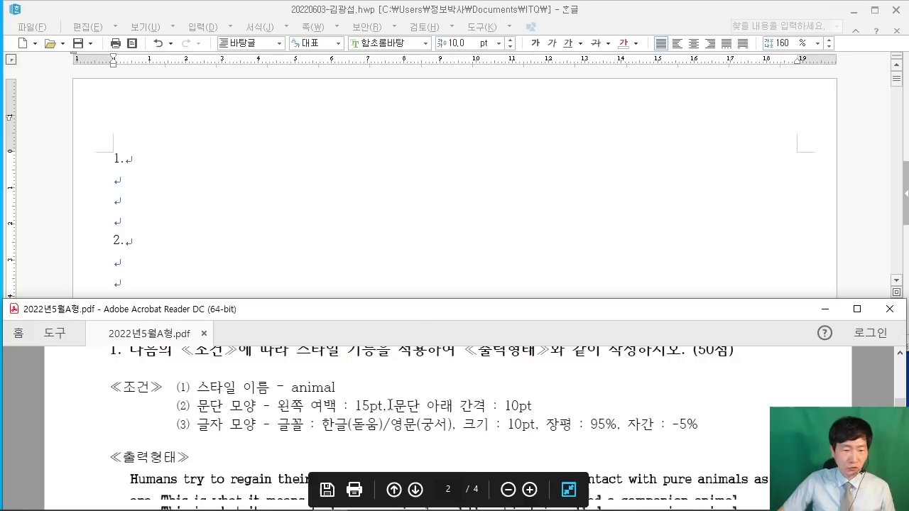
Step: Begin the English passage under 1. with 'Humans' and shift the PDF to show the example text
{"action": "left_click", "coordinate": [150, 181]}
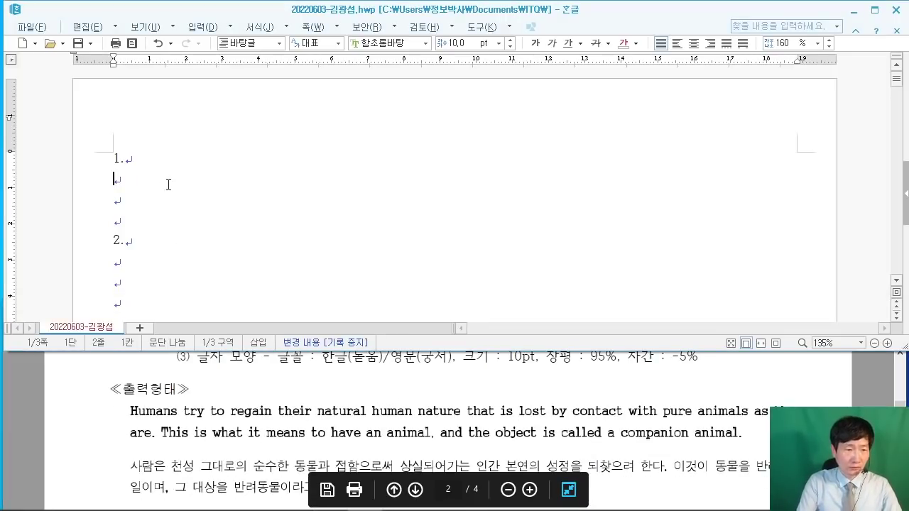
{"action": "type", "text": "Huma"}
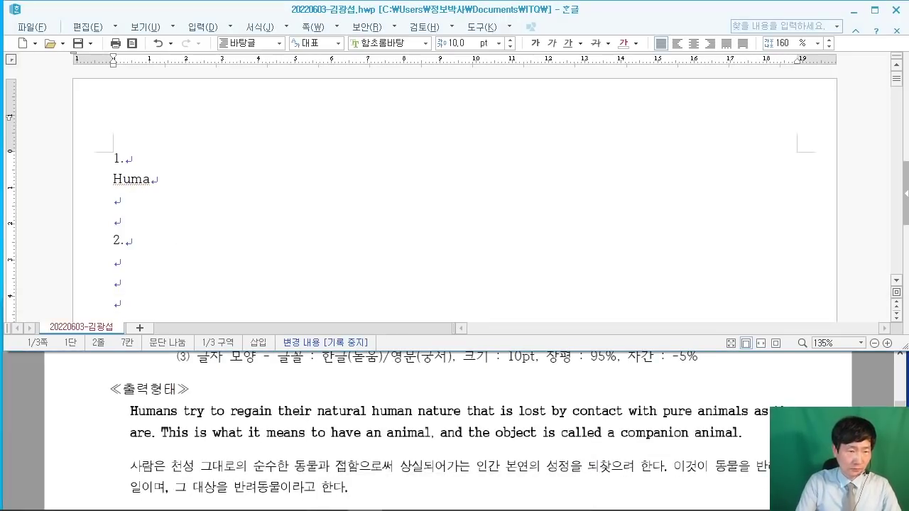
{"action": "type", "text": "ns"}
{"action": "left_click", "coordinate": [452, 399]}
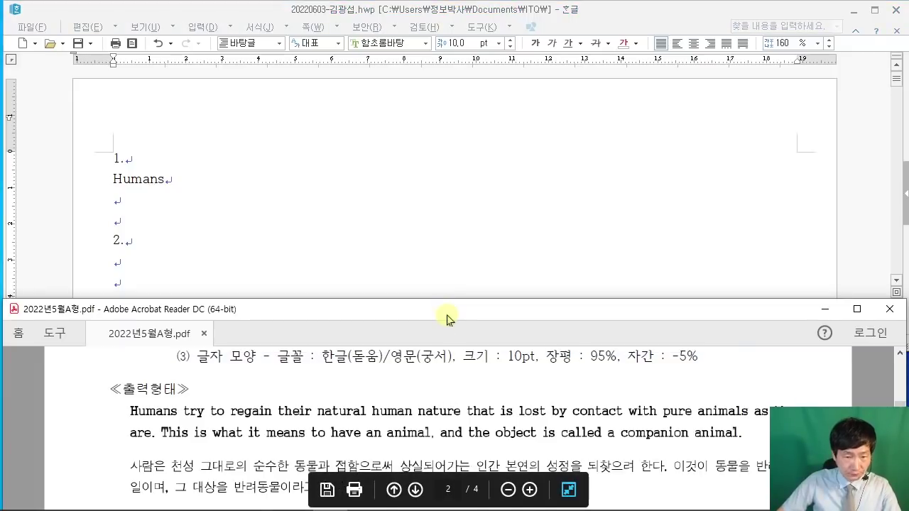
{"action": "left_click_drag", "start_coordinate": [447, 319], "coordinate": [356, 323]}
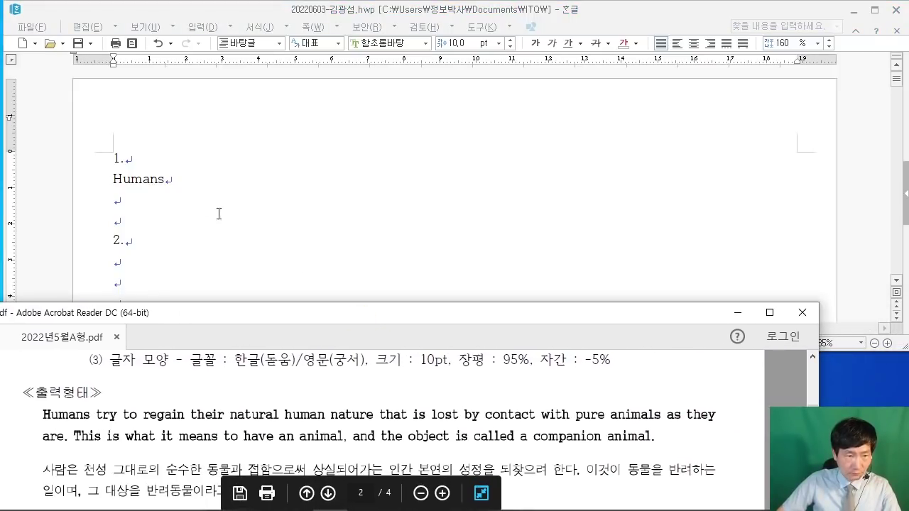
{"action": "left_click", "coordinate": [191, 186]}
Step: Type the rest of the English passage, ending 'the object is called a companion animal.'
{"action": "type", "text": "t"}
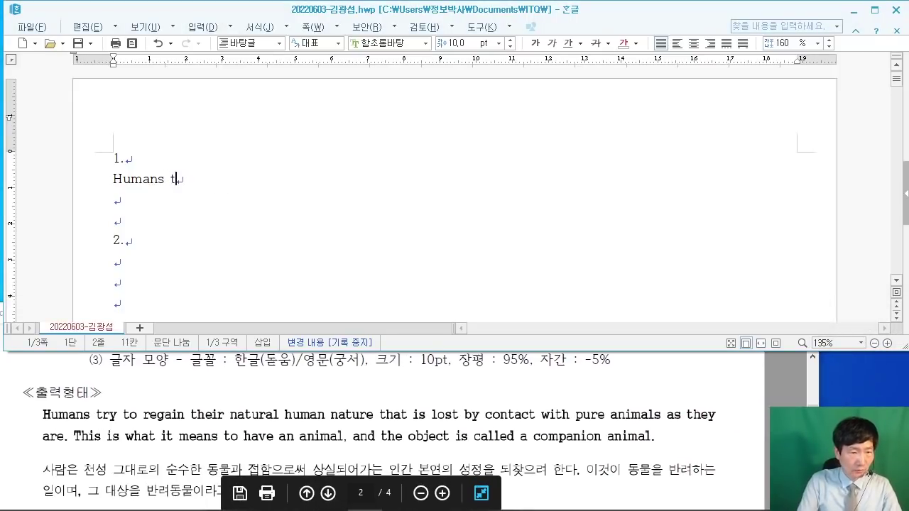
{"action": "type", "text": "ry to gre"}
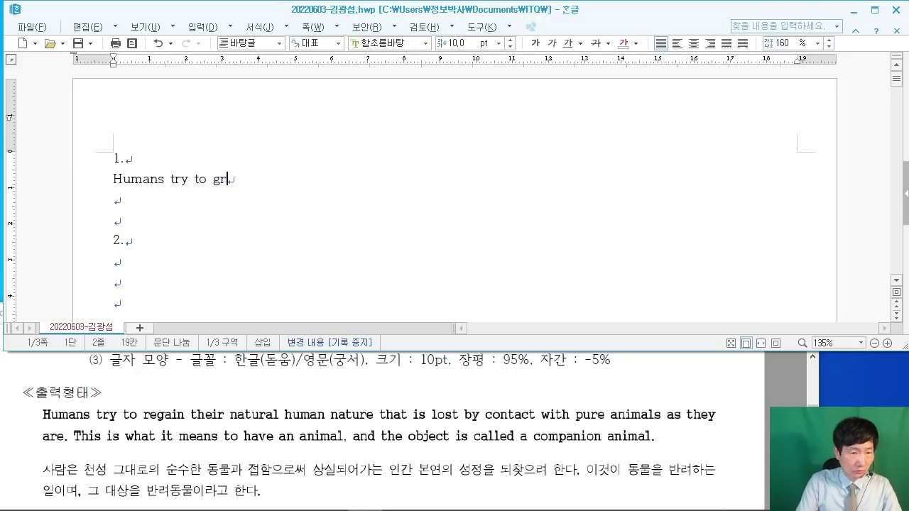
{"action": "key", "text": "BackSpace"}
{"action": "type", "text": "regain"}
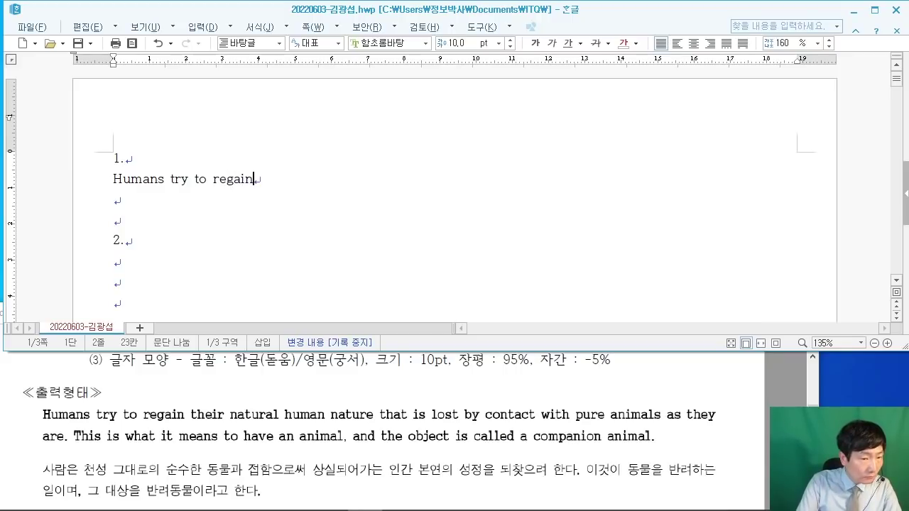
{"action": "type", "text": " their"}
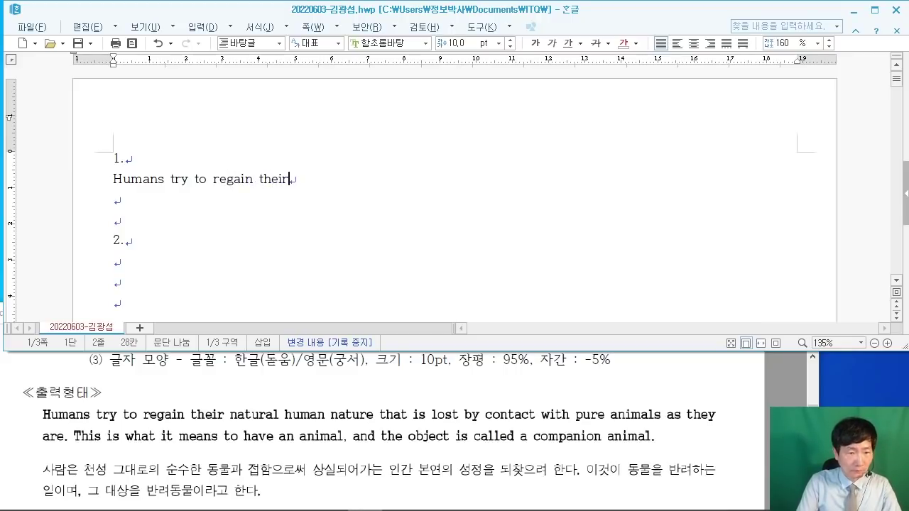
{"action": "type", "text": " natu"}
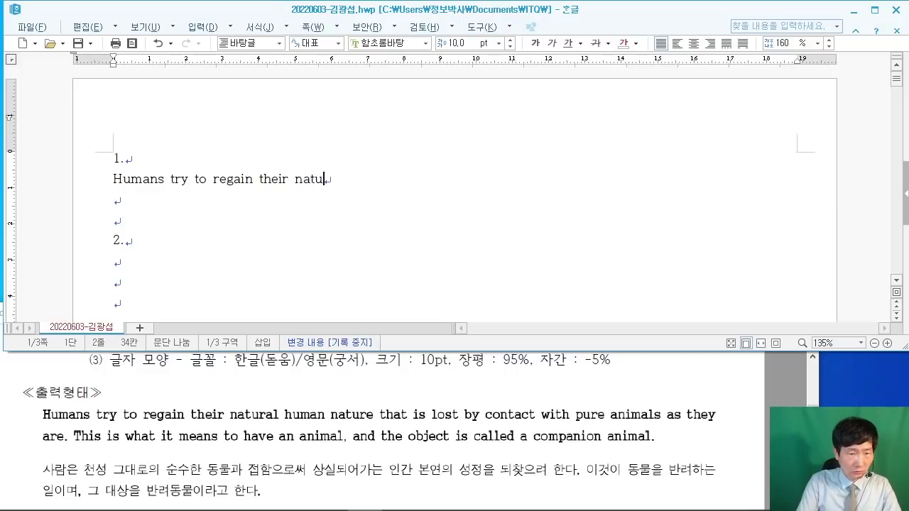
{"action": "type", "text": "ral hum"}
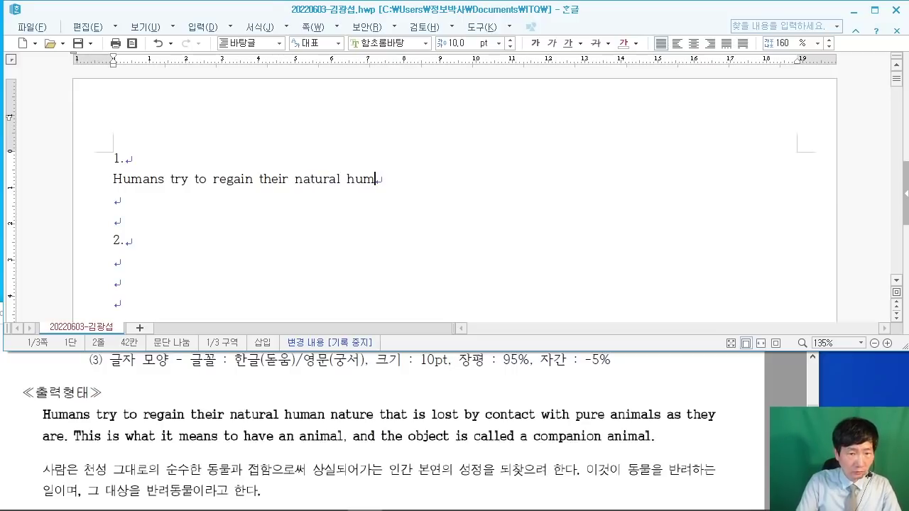
{"action": "type", "text": "an nat"}
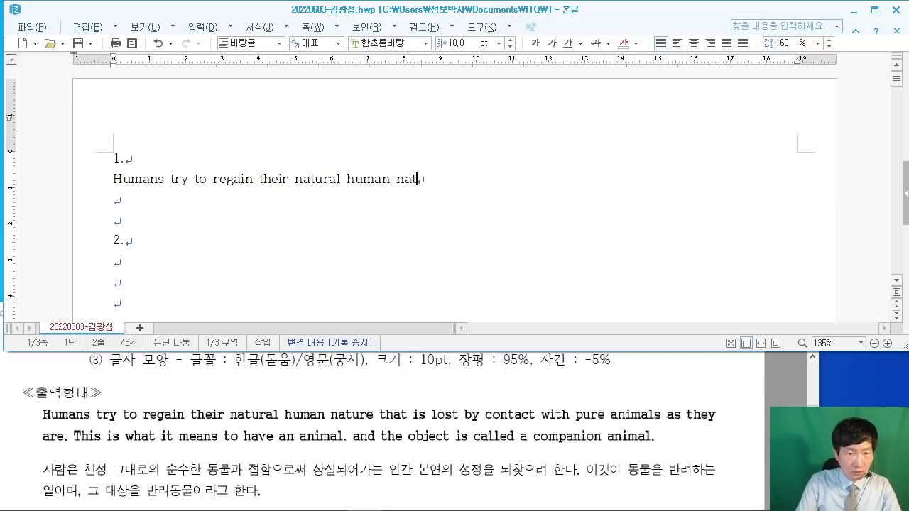
{"action": "type", "text": "ure th"}
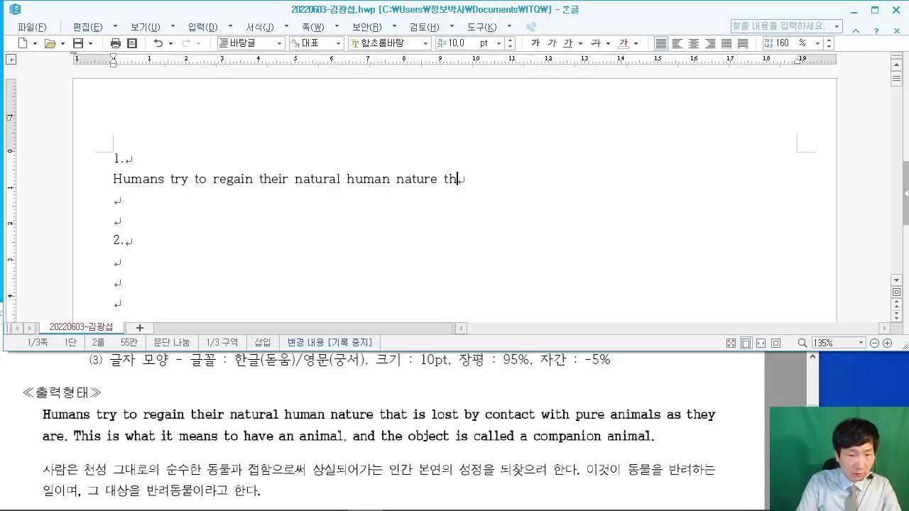
{"action": "type", "text": "at is lost "}
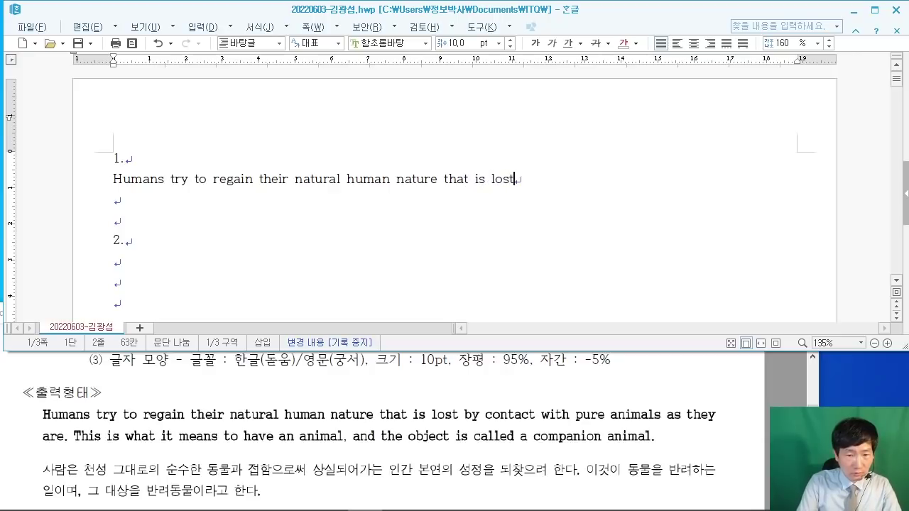
{"action": "type", "text": "by"}
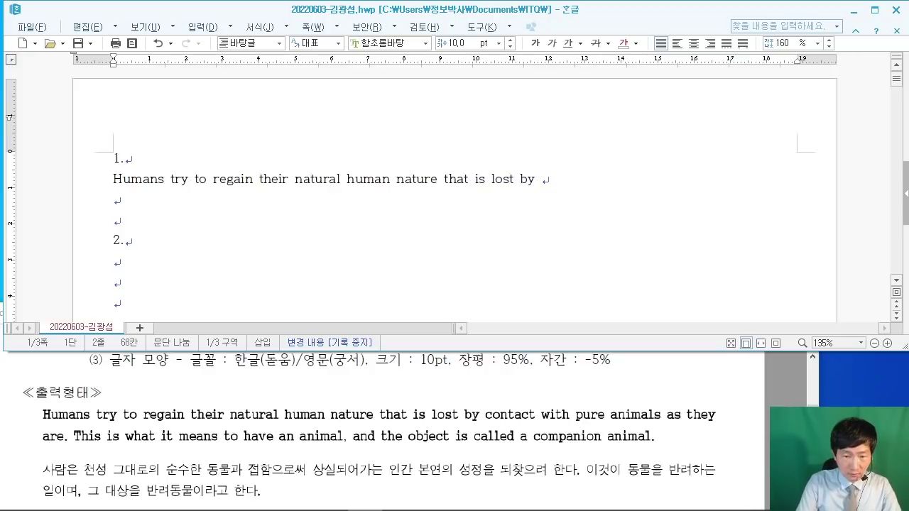
{"action": "type", "text": " contact"}
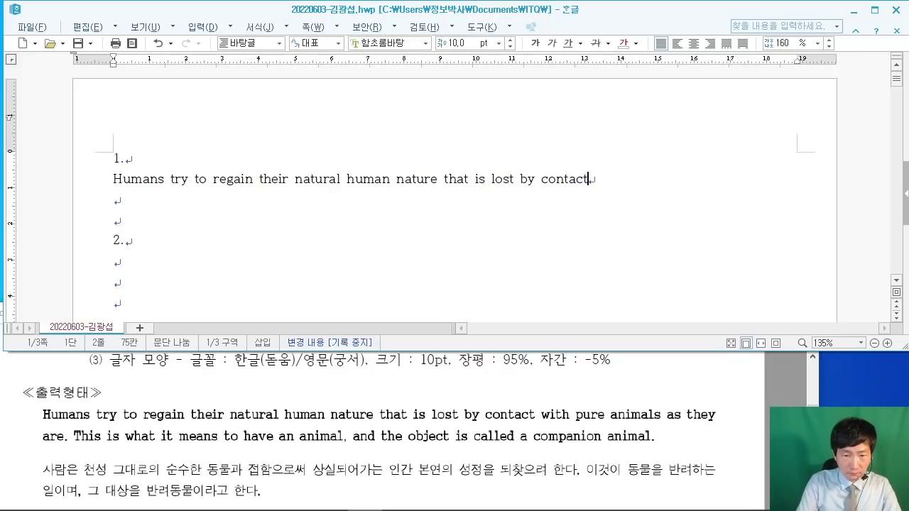
{"action": "type", "text": " with pur"}
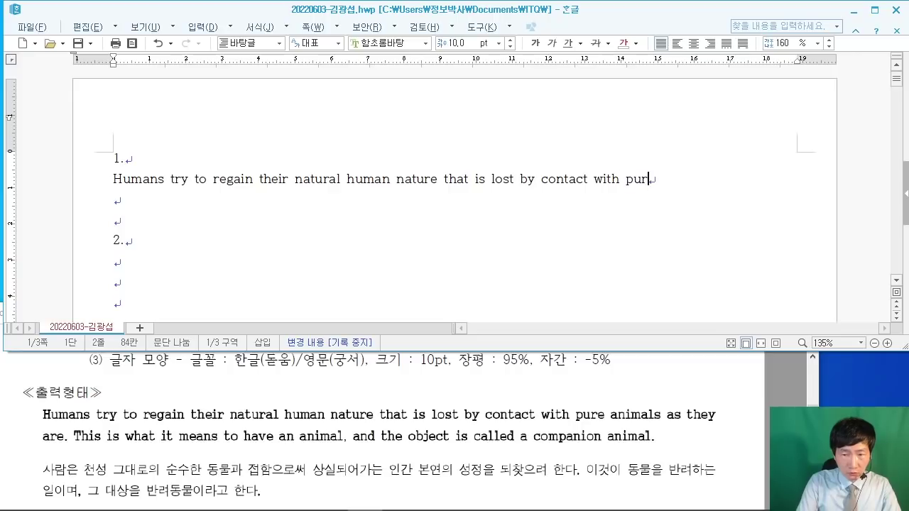
{"action": "type", "text": "e ani"}
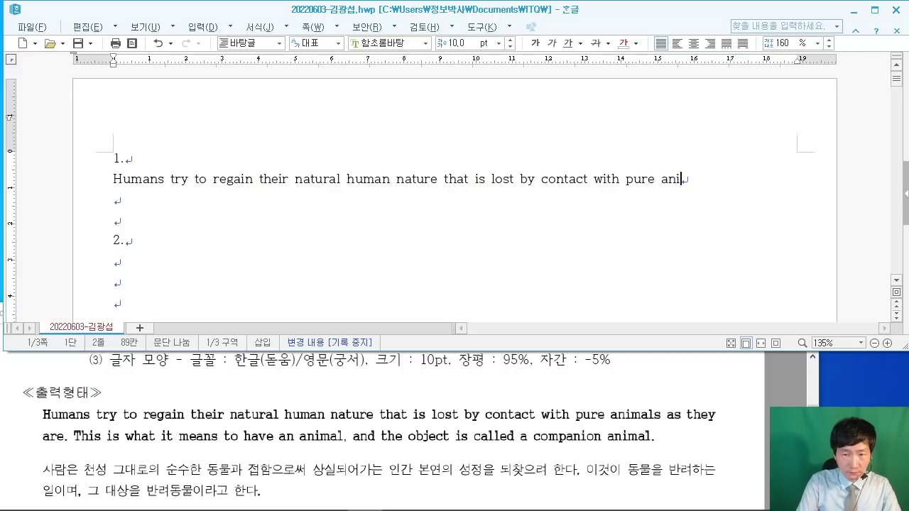
{"action": "type", "text": "mals as "}
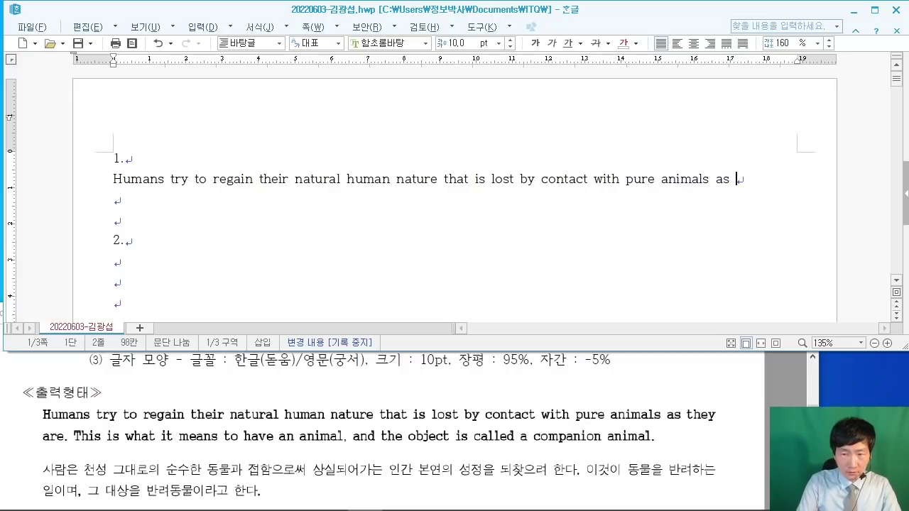
{"action": "type", "text": "they"}
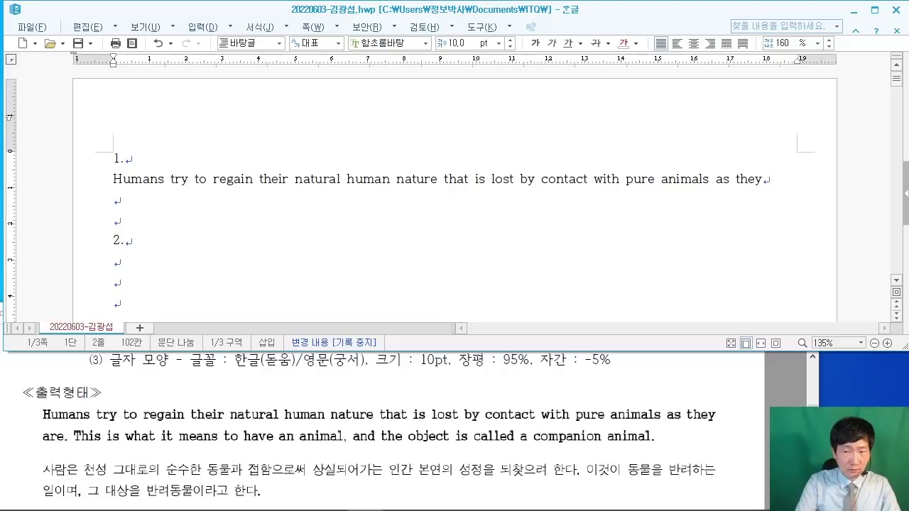
{"action": "type", "text": " are"}
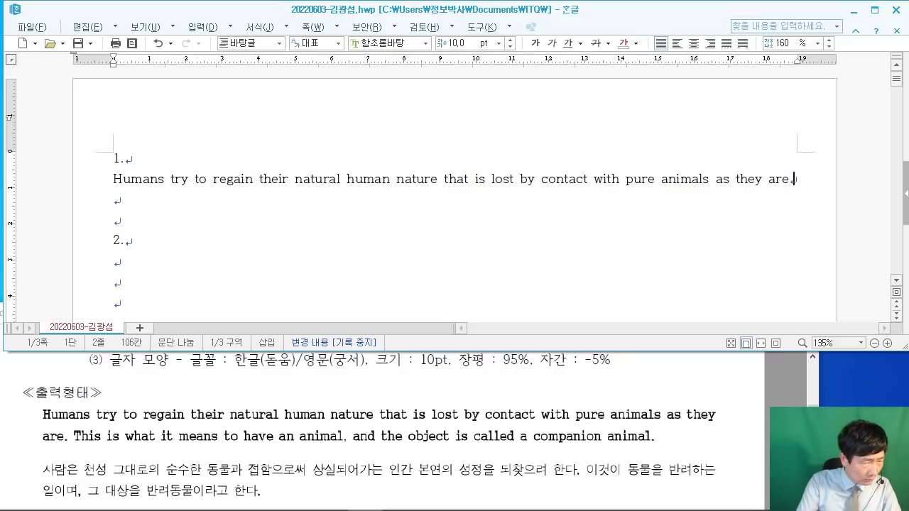
{"action": "type", "text": ". This"}
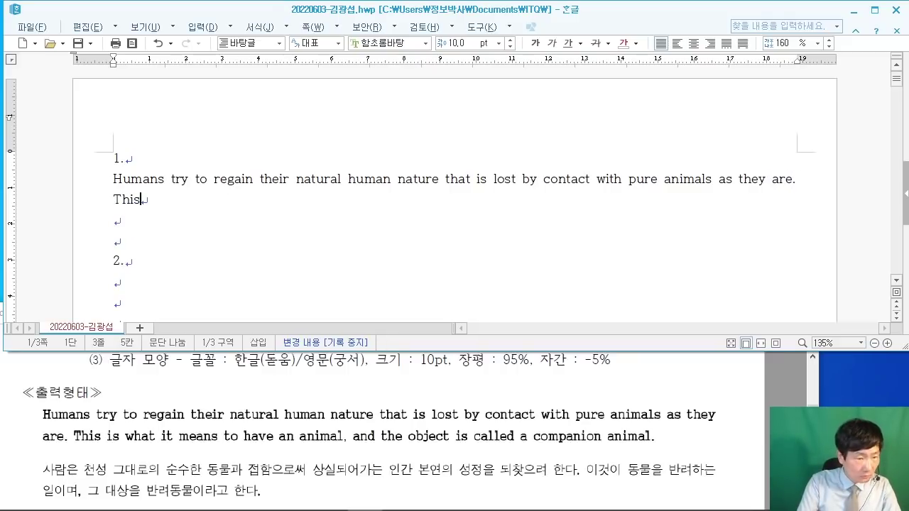
{"action": "type", "text": " is wha"}
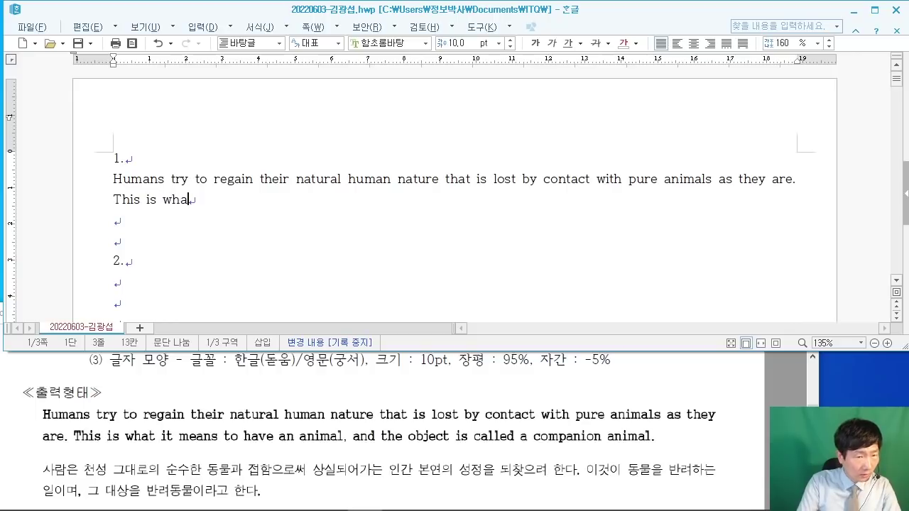
{"action": "type", "text": "t it"}
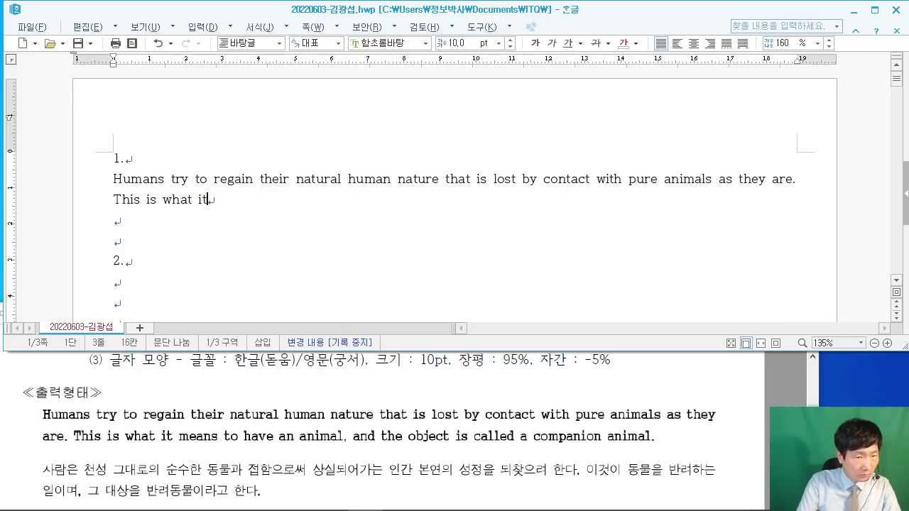
{"action": "type", "text": " is  means "}
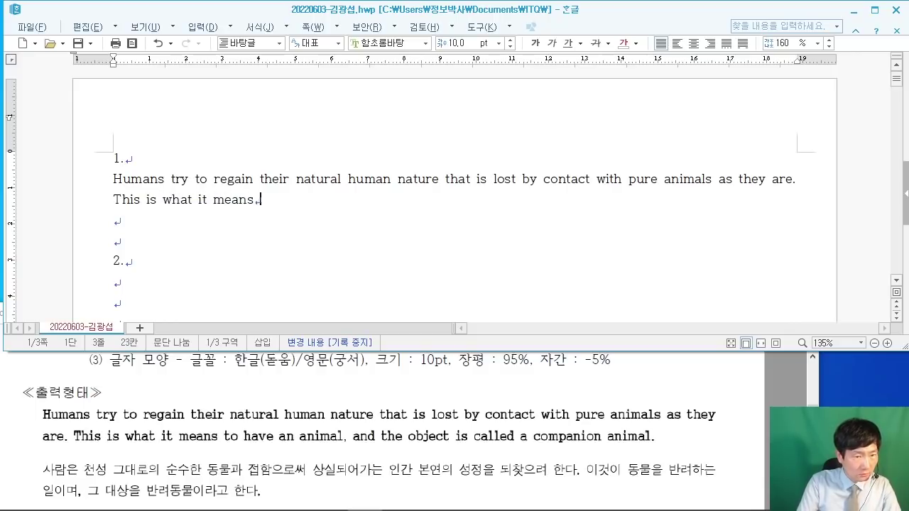
{"action": "type", "text": "to have "}
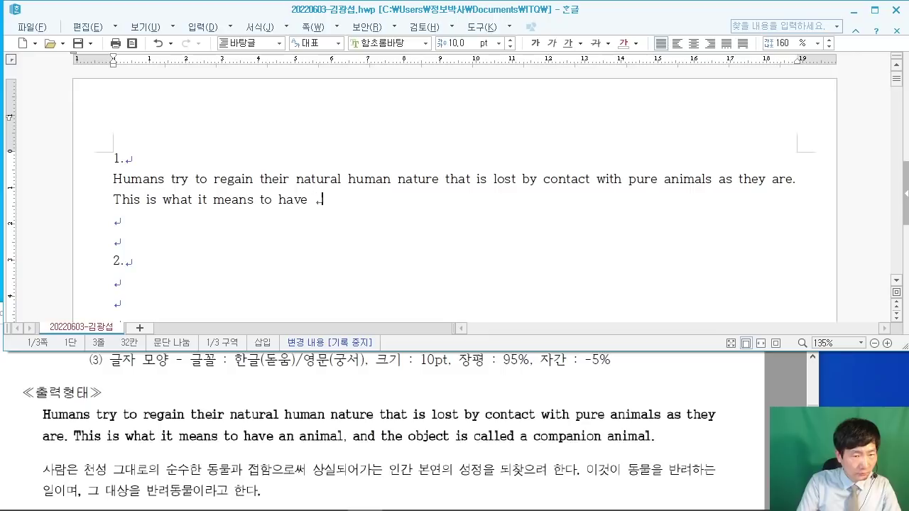
{"action": "type", "text": "an ani"}
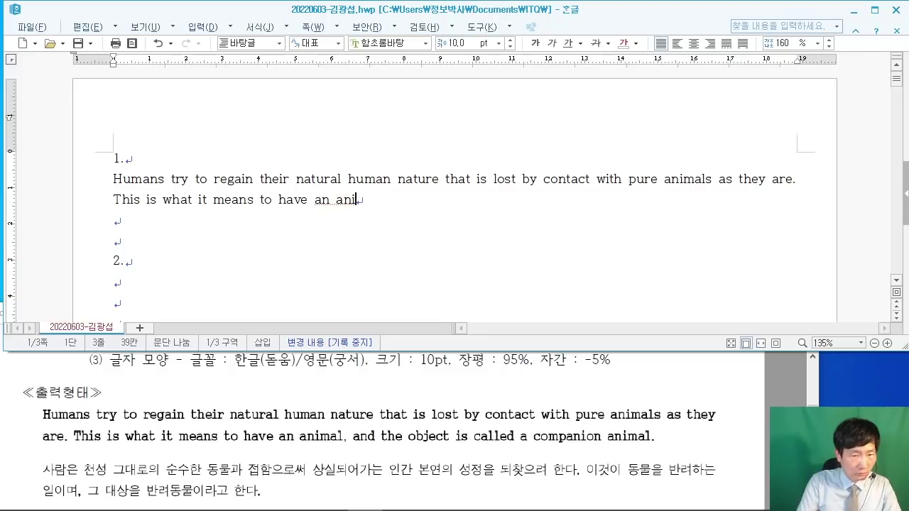
{"action": "type", "text": "mal,"}
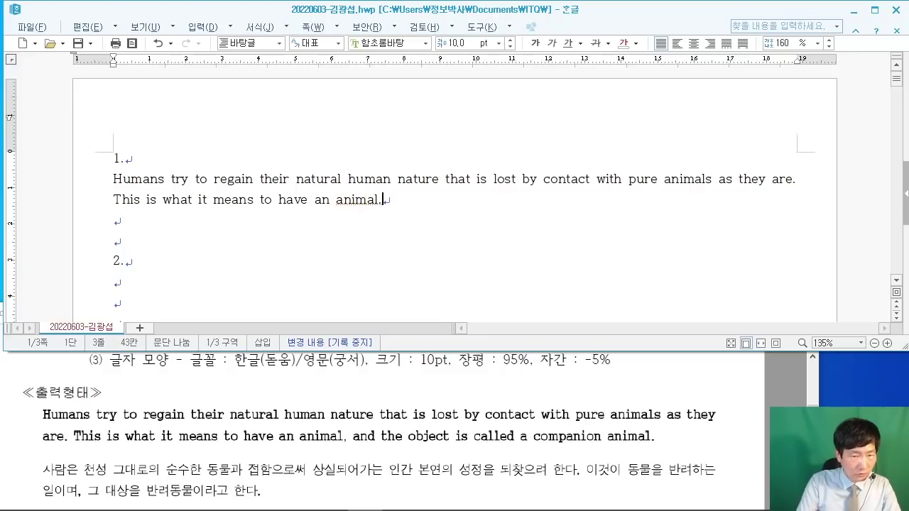
{"action": "type", "text": " and"}
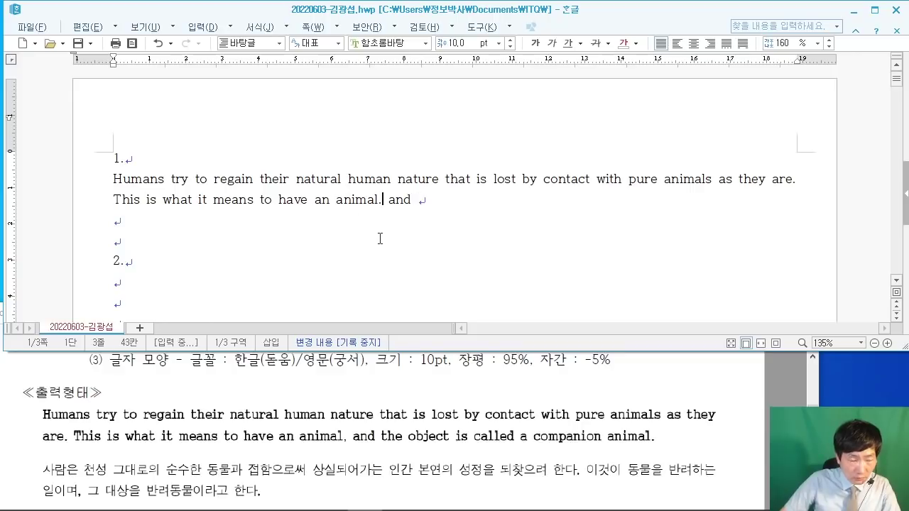
{"action": "key", "text": "BackSpace"}
{"action": "key", "text": "BackSpace"}
{"action": "key", "text": "BackSpace"}
{"action": "key", "text": "BackSpace"}
{"action": "key", "text": "BackSpace"}
{"action": "key", "text": "BackSpace"}
{"action": "key", "text": "ctrl+z"}
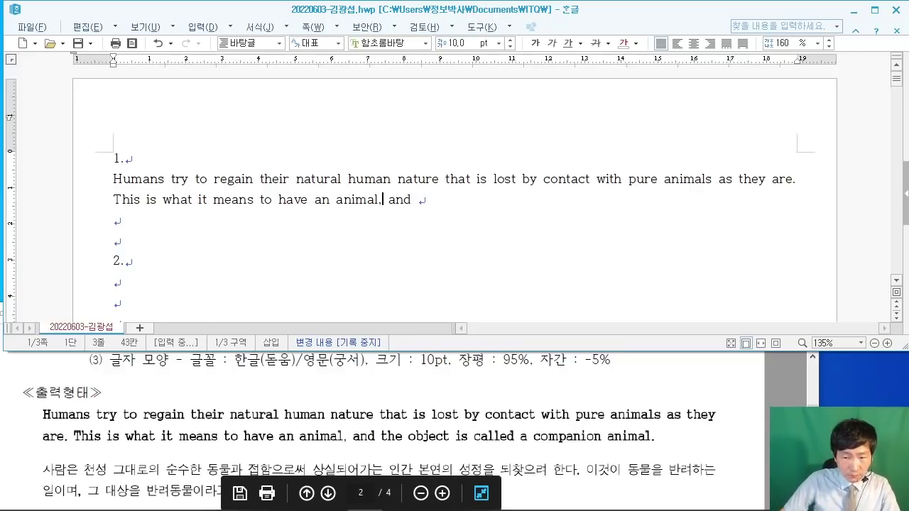
{"action": "key", "text": "alt+Tab"}
{"action": "left_click", "coordinate": [493, 206]}
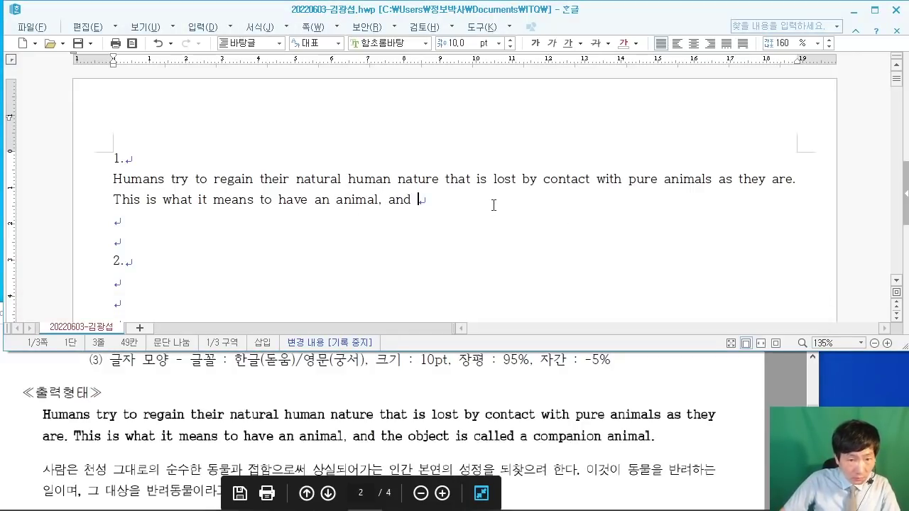
{"action": "type", "text": "the "}
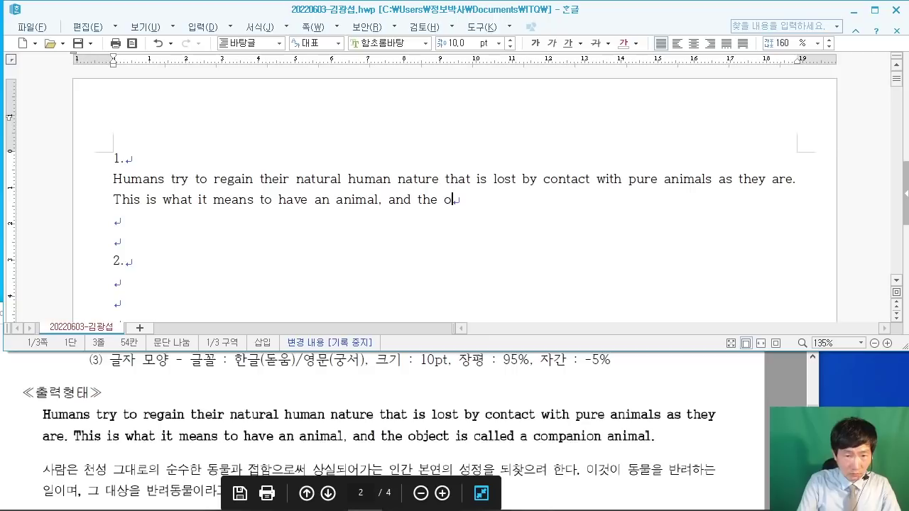
{"action": "type", "text": "object"}
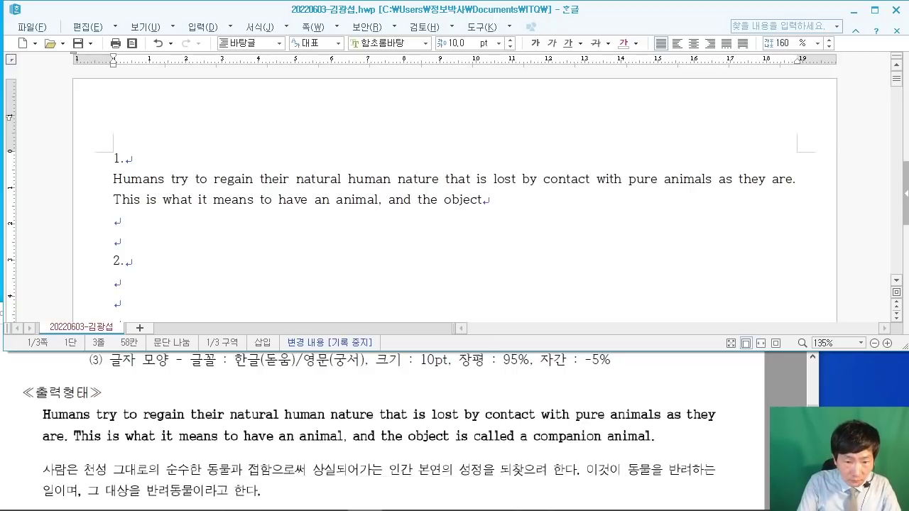
{"action": "type", "text": " is called"}
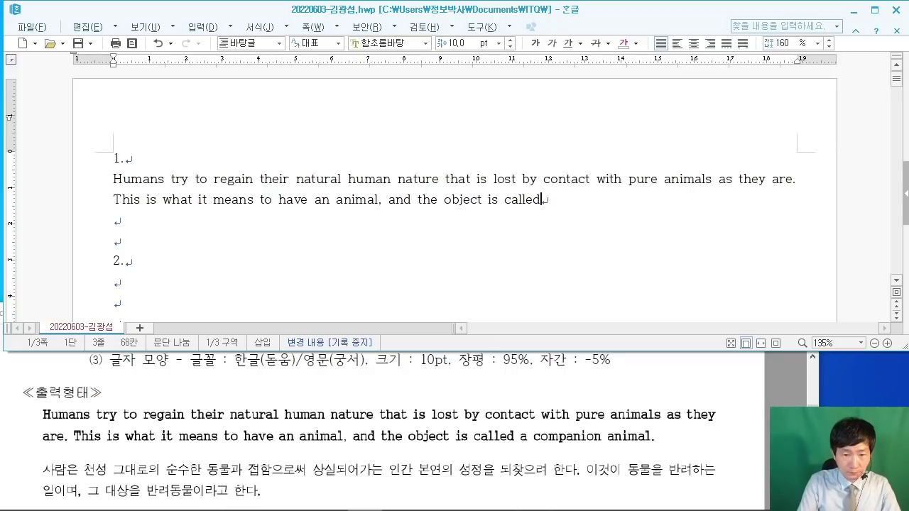
{"action": "type", "text": " a "}
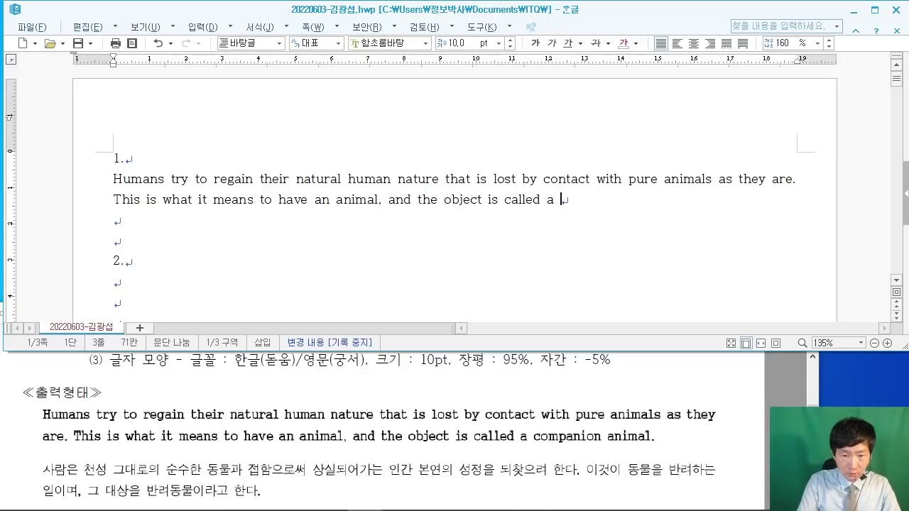
{"action": "type", "text": "comp"}
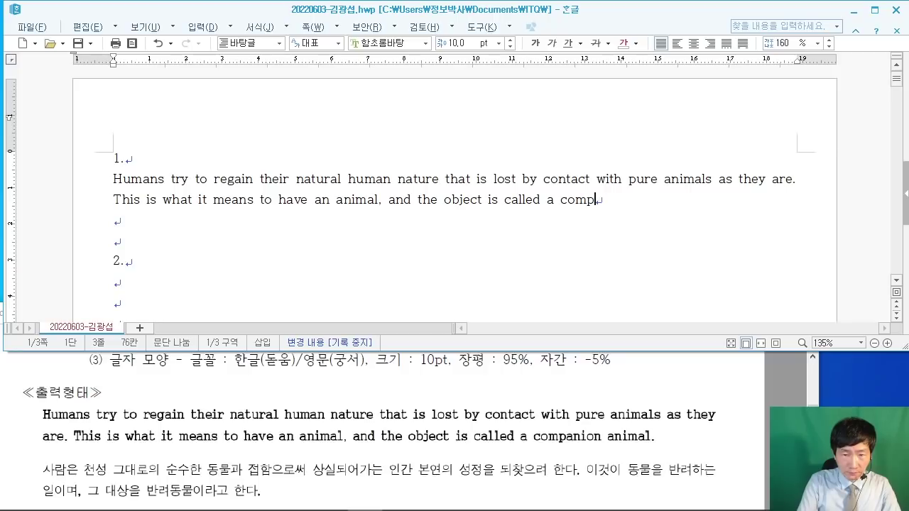
{"action": "type", "text": "anion "}
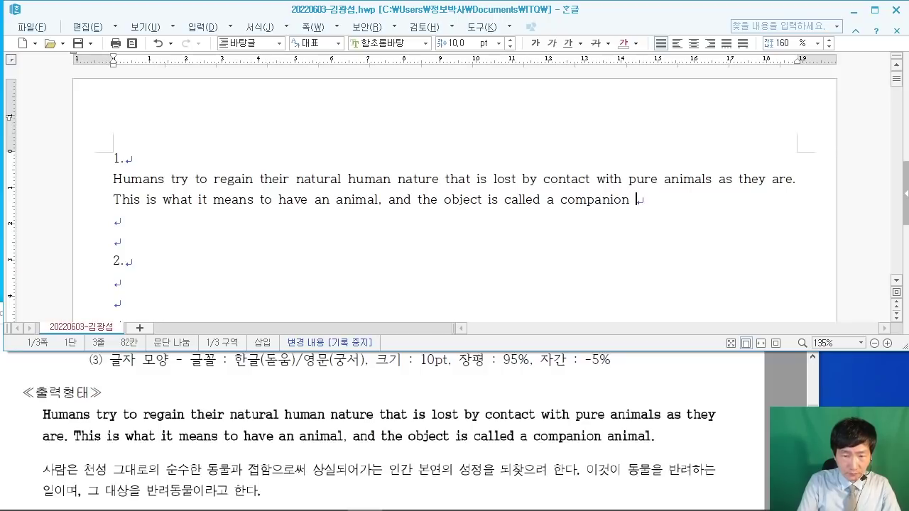
{"action": "type", "text": "animal"}
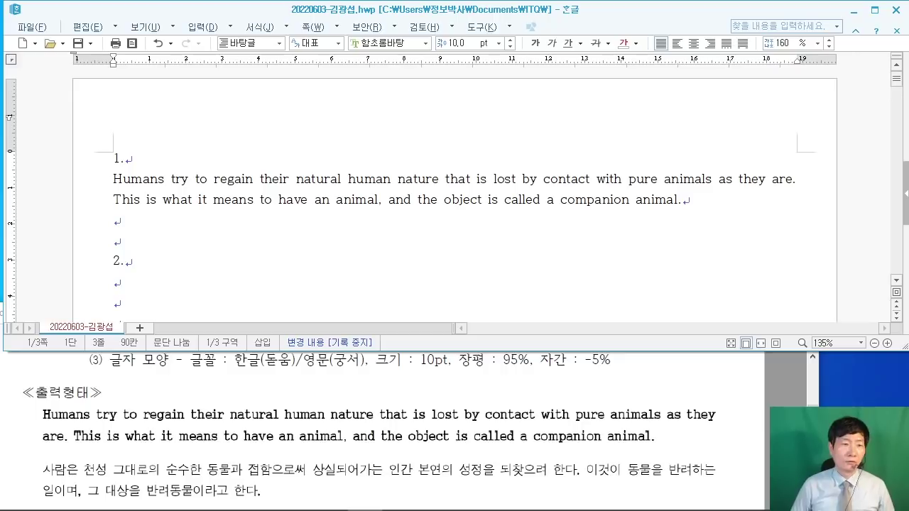
{"action": "type", "text": "."}
Step: On a new line, type the Korean paragraph from '사람은 천성 그대로의' to '반려동물이라고 한다.', correcting 이간 to 인간
{"action": "key", "text": "Return"}
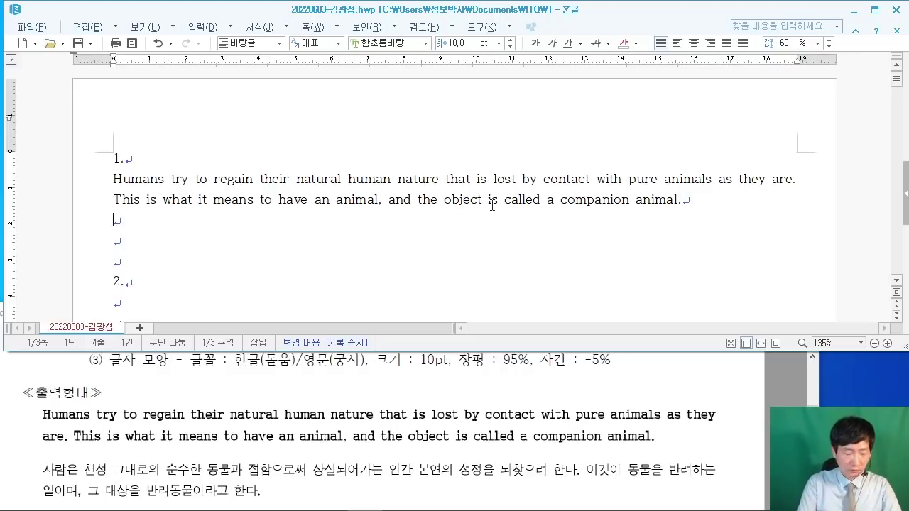
{"action": "type", "text": "사람은"}
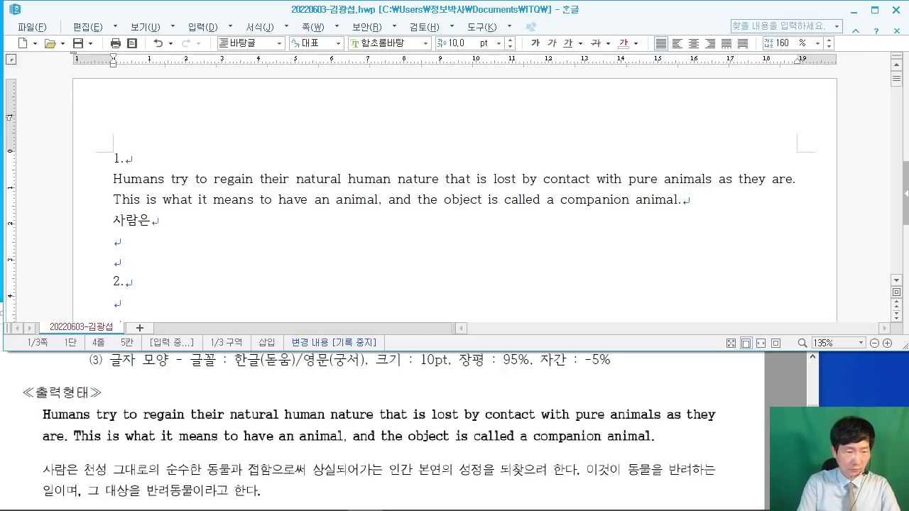
{"action": "type", "text": " 천성 그대로 "}
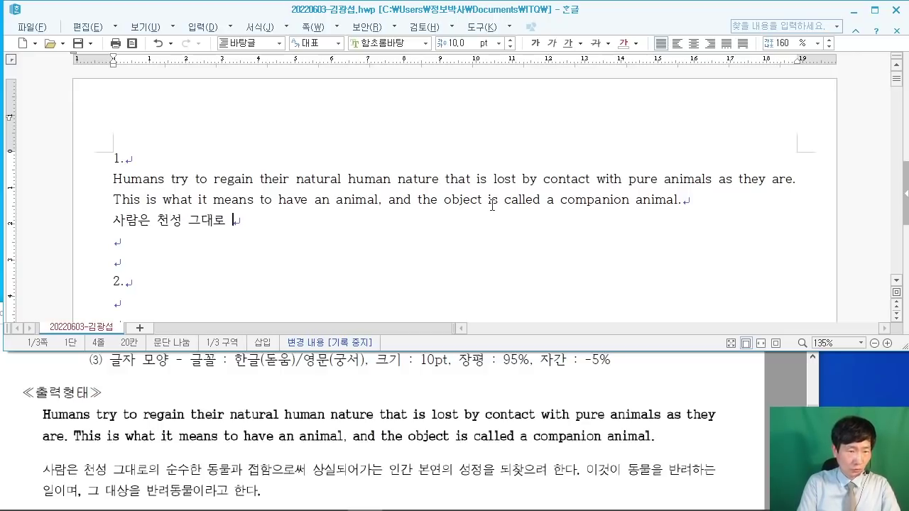
{"action": "type", "text": "의순ㅅ"}
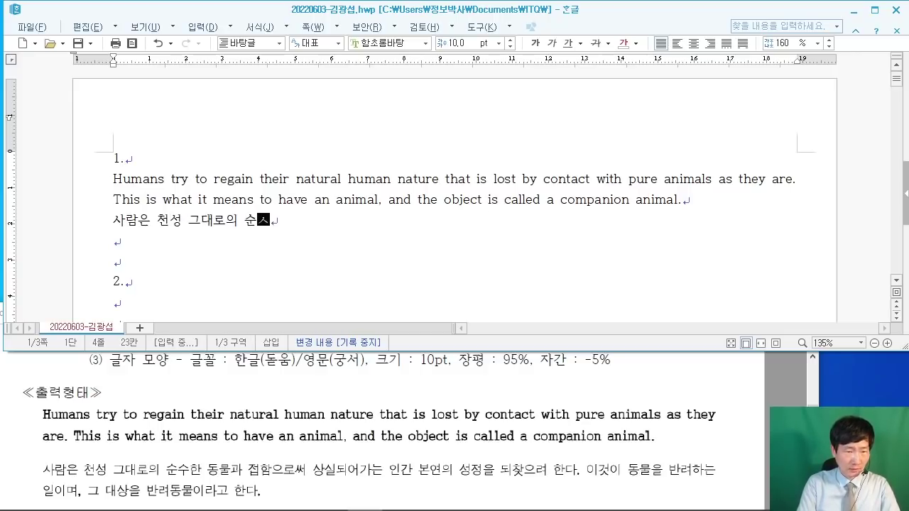
{"action": "type", "text": "수한 "}
{"action": "type", "text": "동물"}
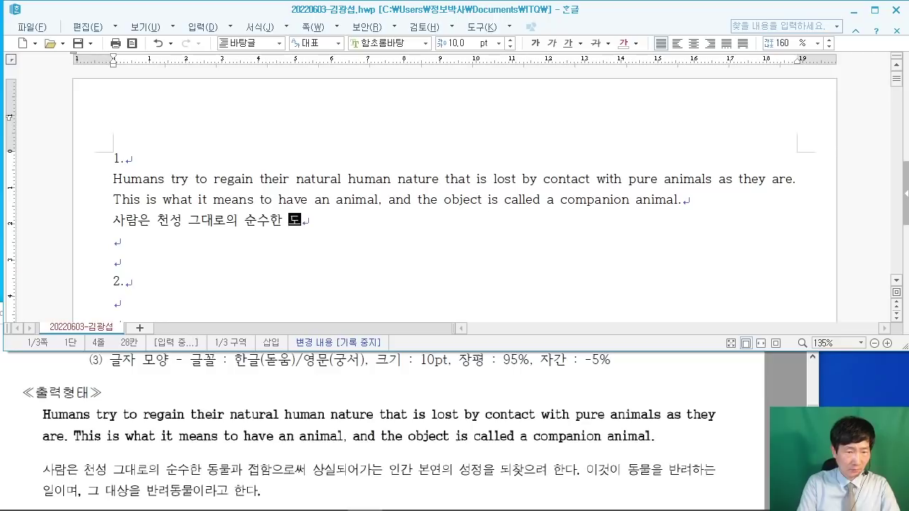
{"action": "type", "text": "과 접함으로써"}
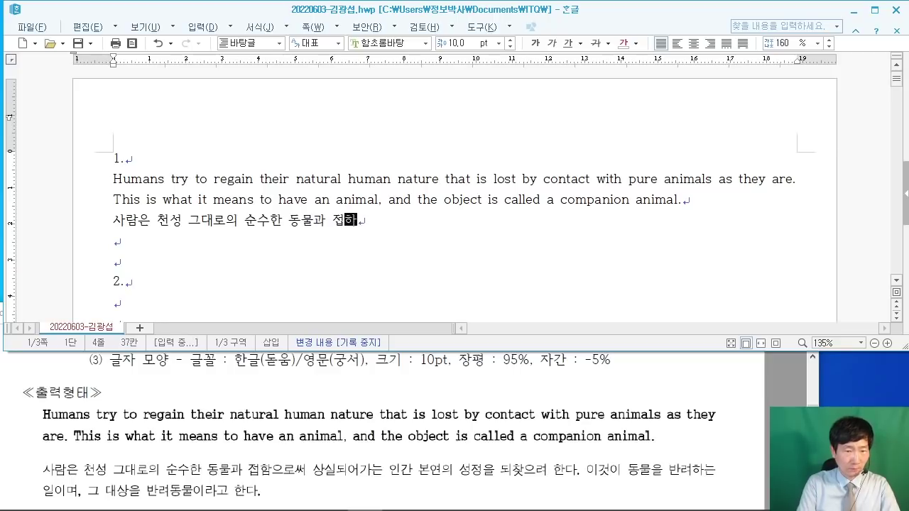
{"action": "type", "text": " 상실되어가"}
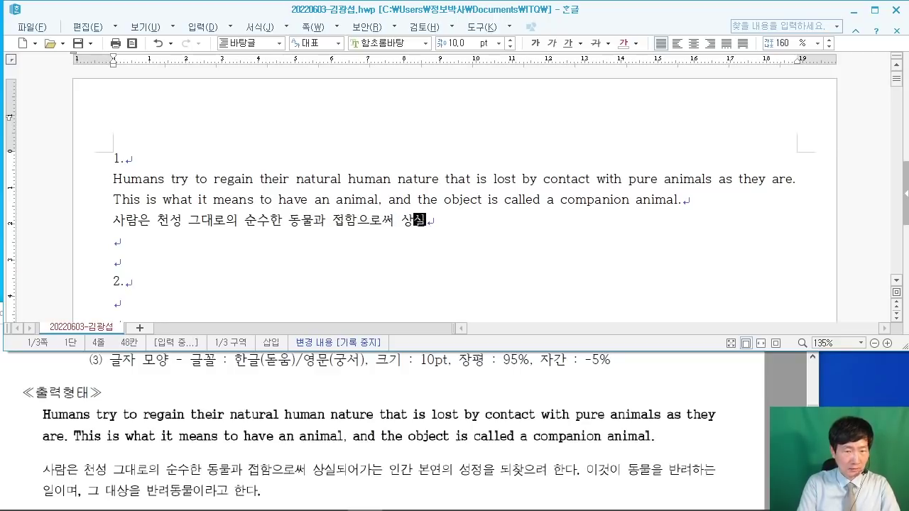
{"action": "type", "text": "는 이간"}
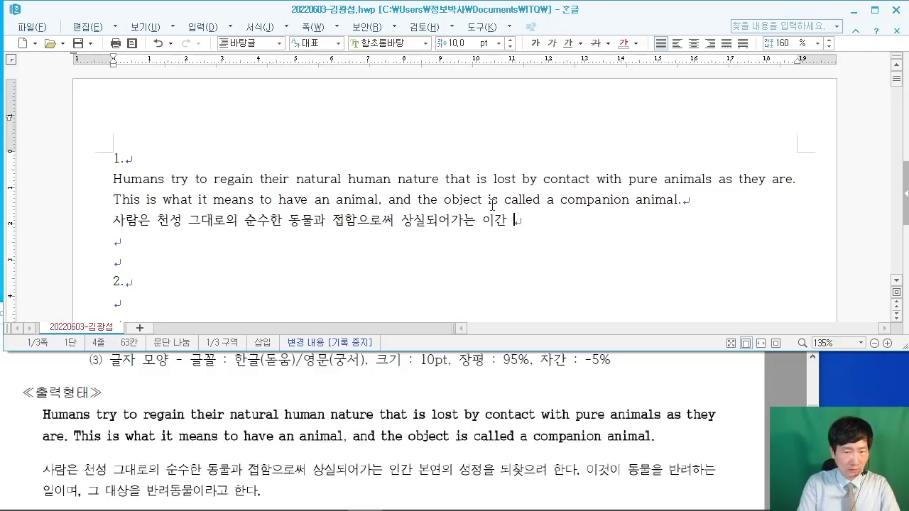
{"action": "key", "text": "BackSpace"}
{"action": "key", "text": "BackSpace"}
{"action": "type", "text": "인간"}
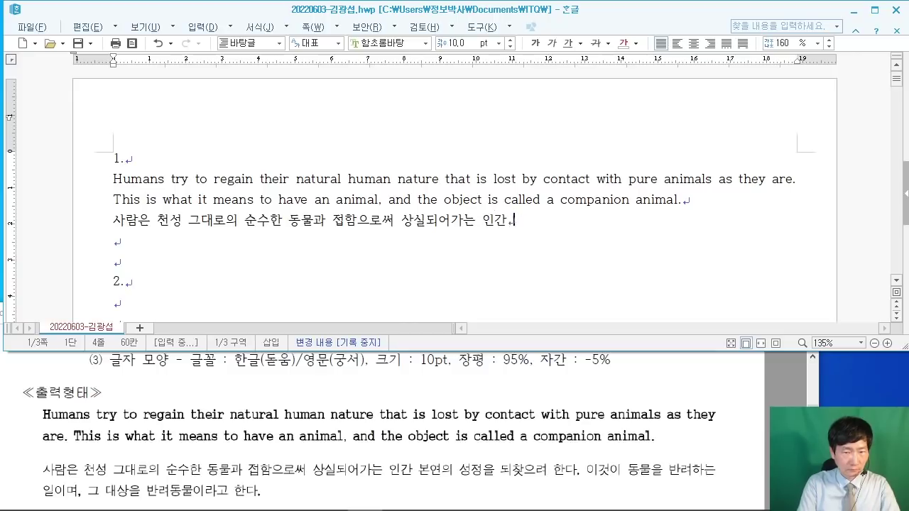
{"action": "type", "text": " 본연의 성정을 되"}
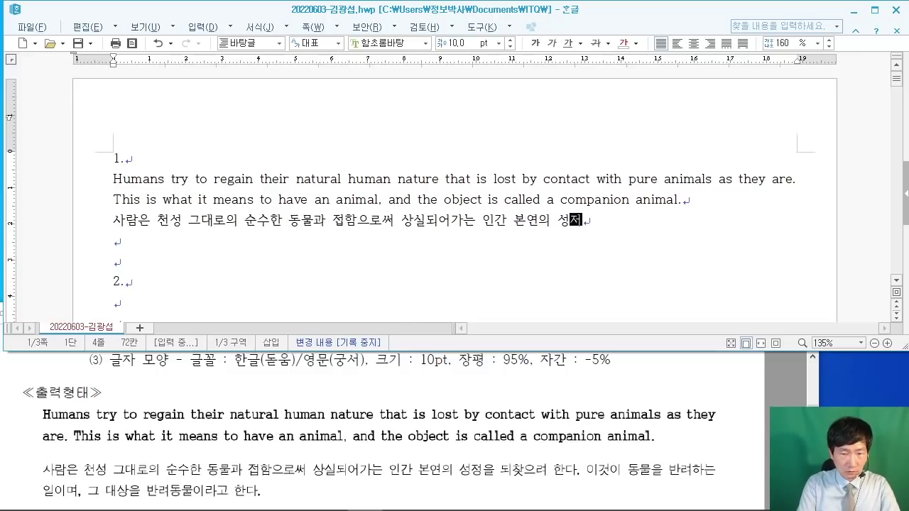
{"action": "type", "text": "찾으려 한다"}
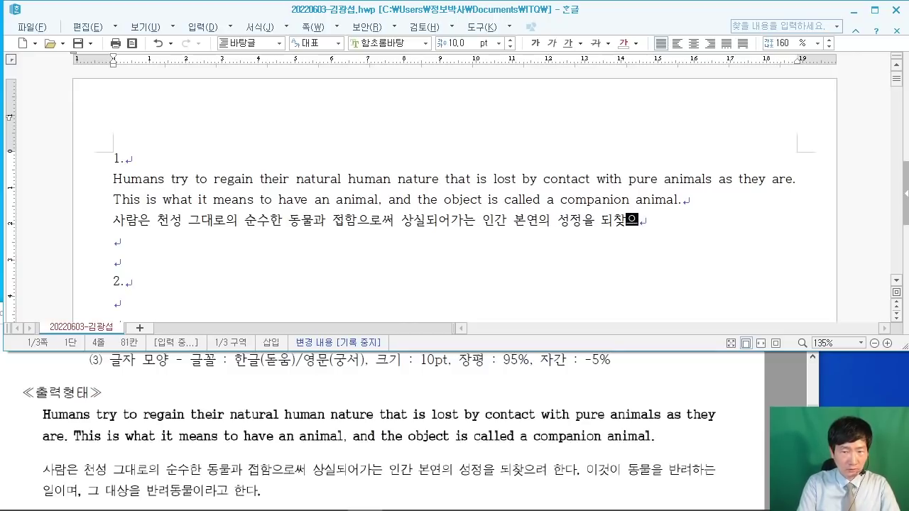
{"action": "type", "text": ". 이것이 동"}
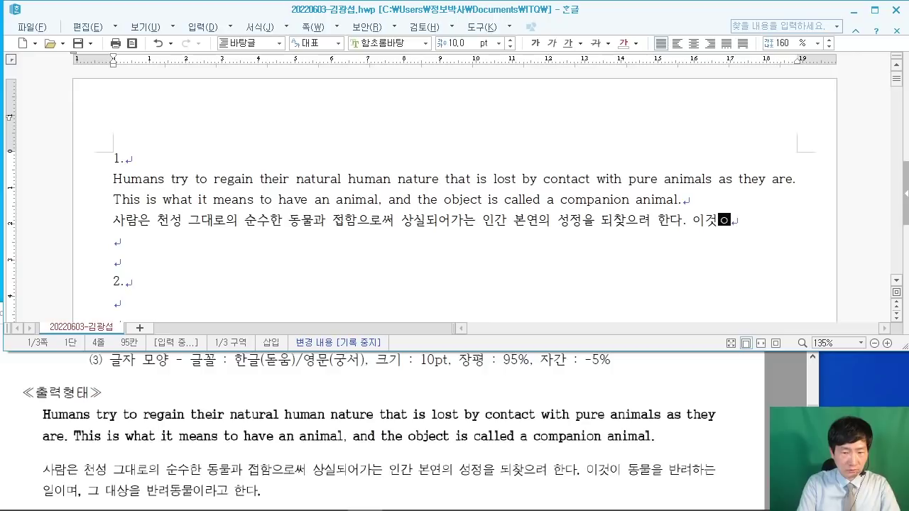
{"action": "type", "text": "물을 "}
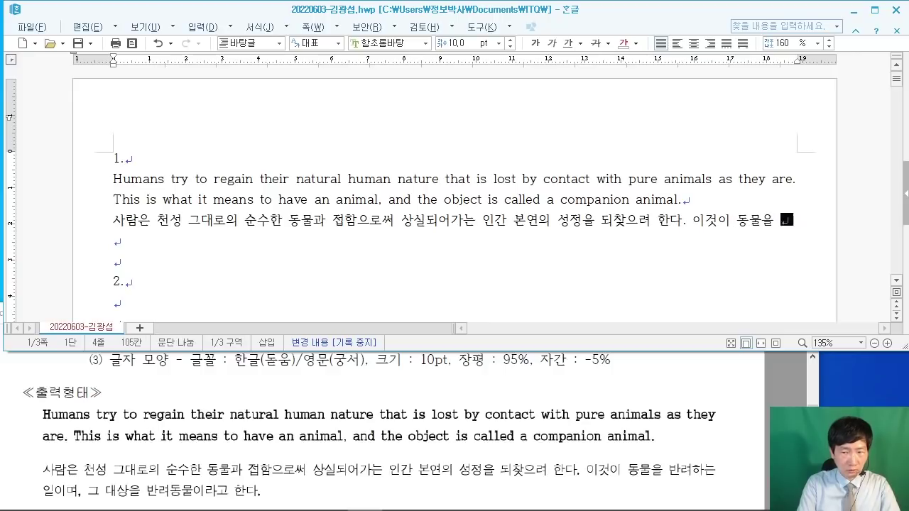
{"action": "type", "text": "반려하는 "}
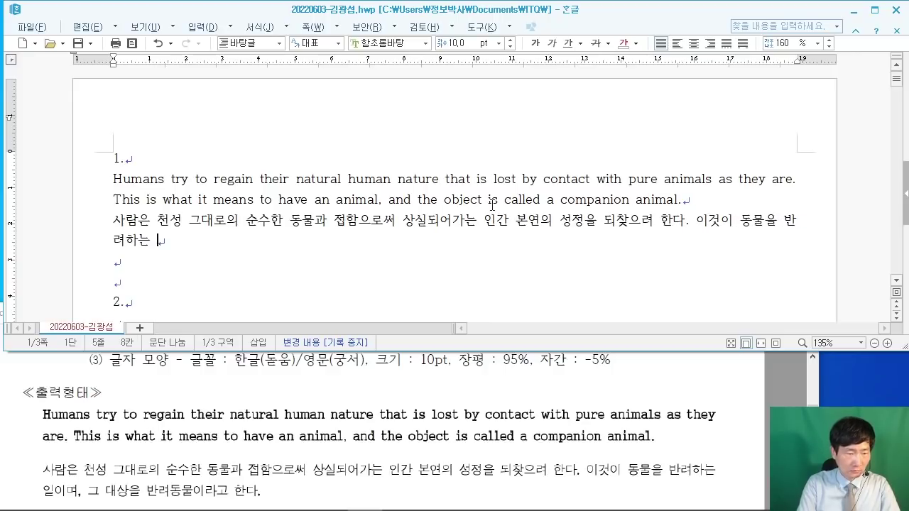
{"action": "type", "text": "일이며, 그 대"}
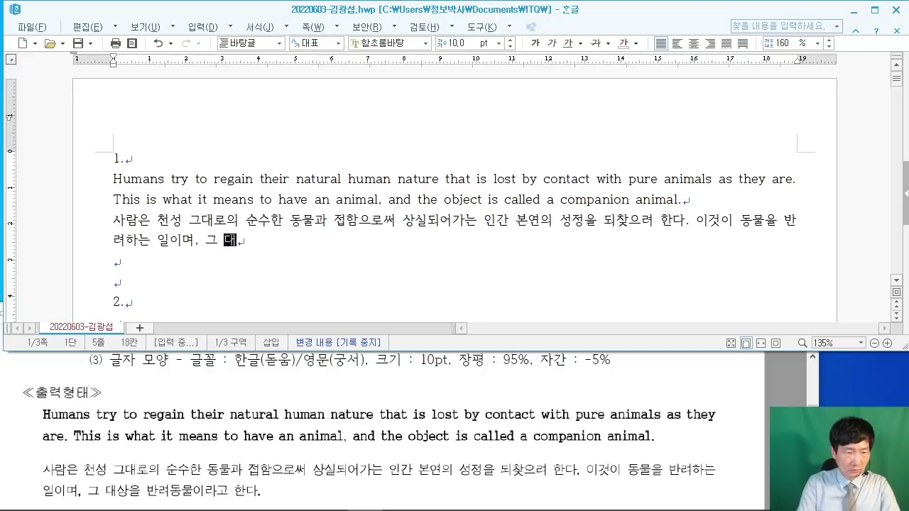
{"action": "type", "text": "상을 반려동ㅇ"}
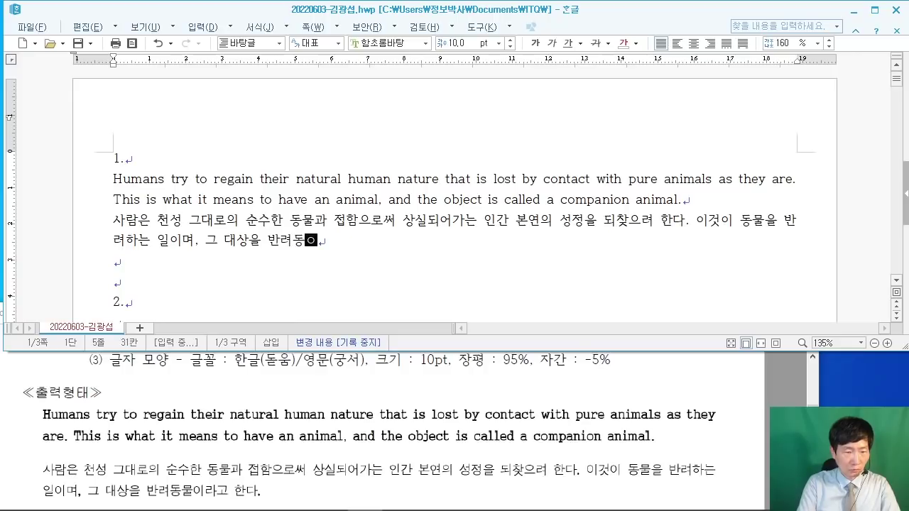
{"action": "type", "text": "물이라고 ㅎ"}
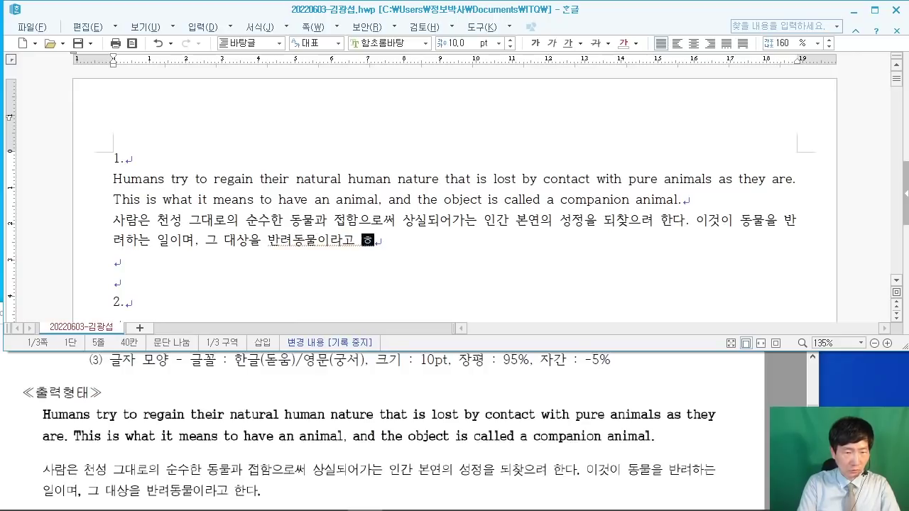
{"action": "type", "text": "한다."}
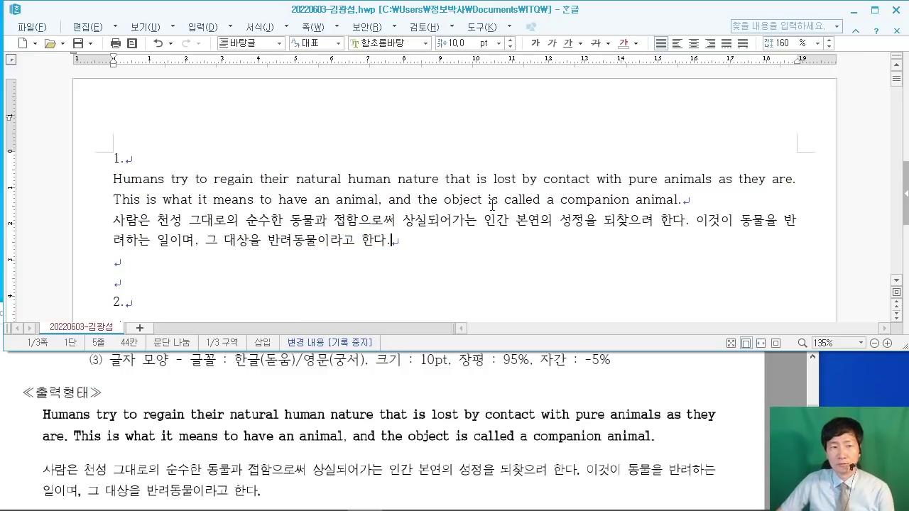
{"action": "scroll", "coordinate": [540, 226], "scroll_direction": "up", "scroll_amount": 1}
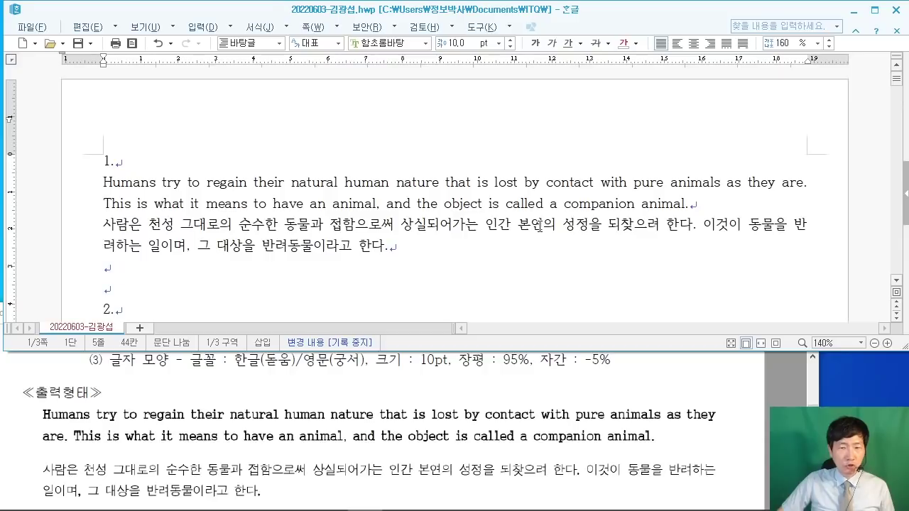
Step: Select both paragraphs under 1. and open the Style dialog
{"action": "left_click_drag", "start_coordinate": [103, 183], "coordinate": [446, 256]}
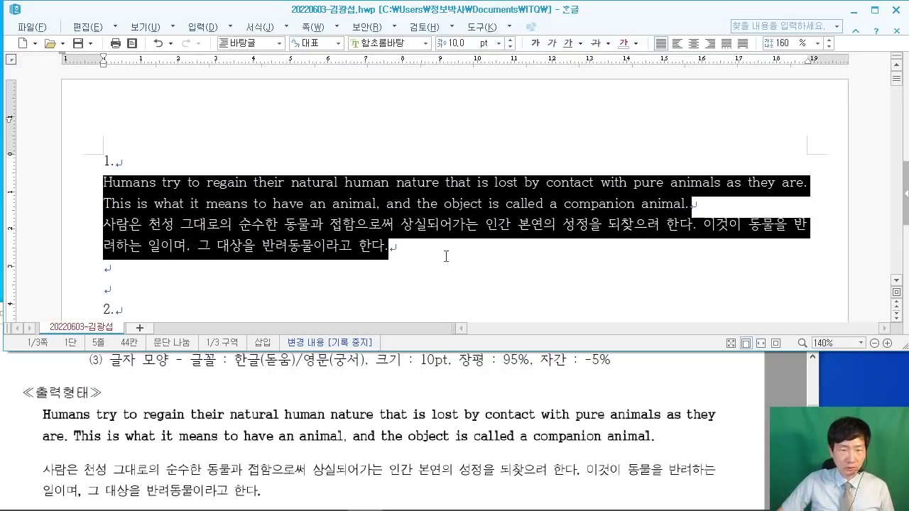
{"action": "right_click", "coordinate": [364, 193]}
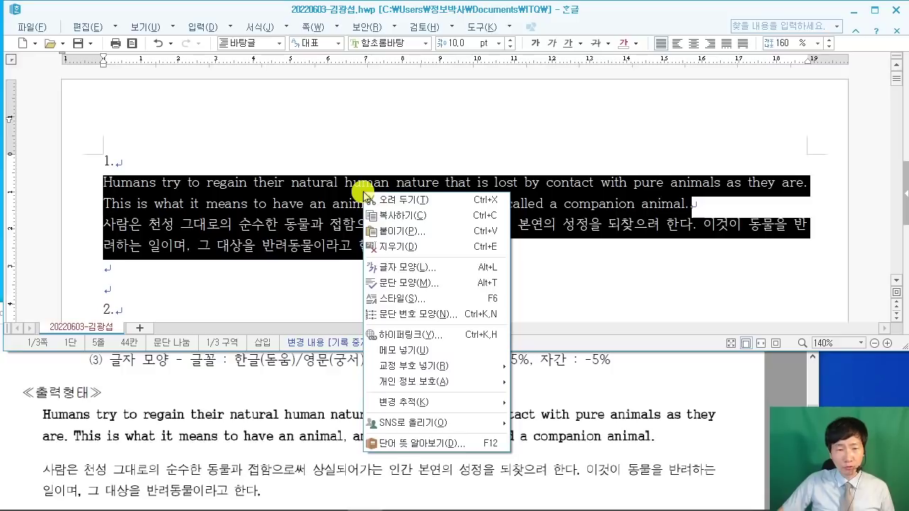
{"action": "left_click", "coordinate": [416, 302]}
{"action": "left_click_drag", "start_coordinate": [426, 26], "coordinate": [448, 286]}
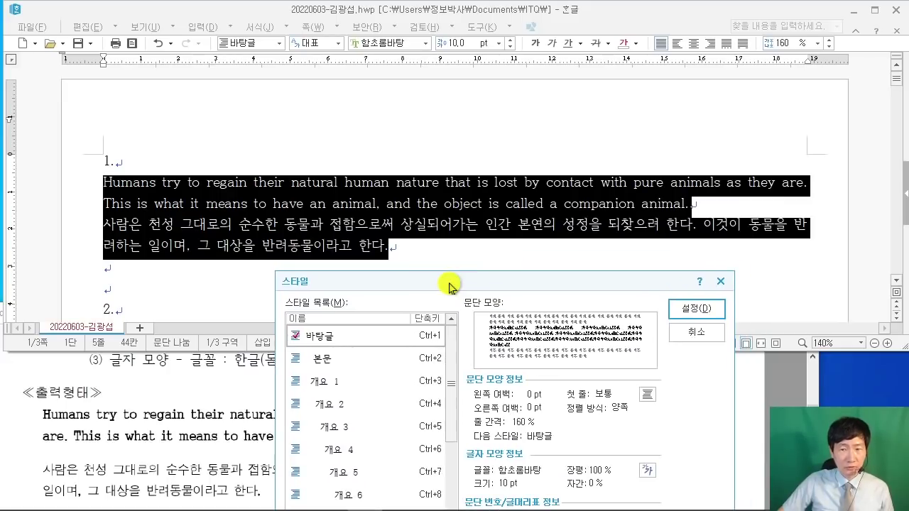
{"action": "left_click_drag", "start_coordinate": [448, 286], "coordinate": [433, 16]}
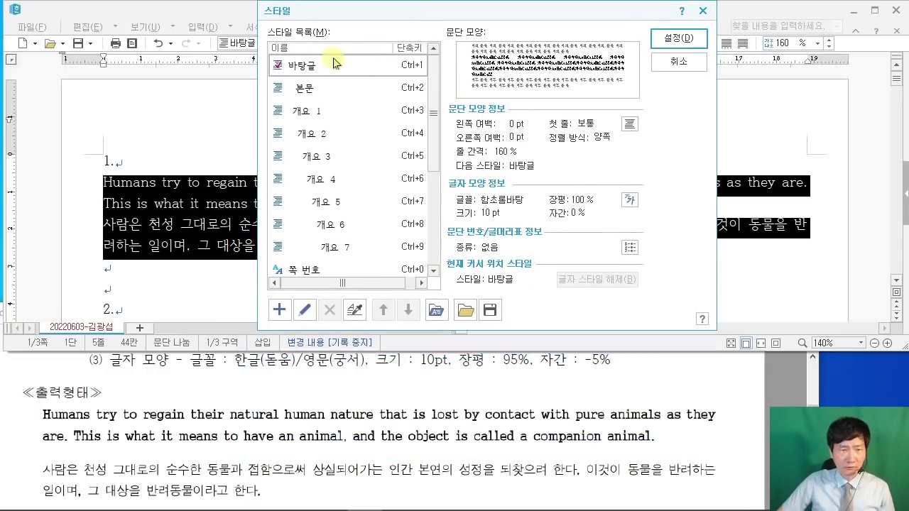
Step: Add a new paragraph style named 'animal'
{"action": "left_click", "coordinate": [281, 310]}
{"action": "left_click", "coordinate": [663, 362]}
{"action": "scroll", "coordinate": [721, 397], "scroll_direction": "up", "scroll_amount": 2}
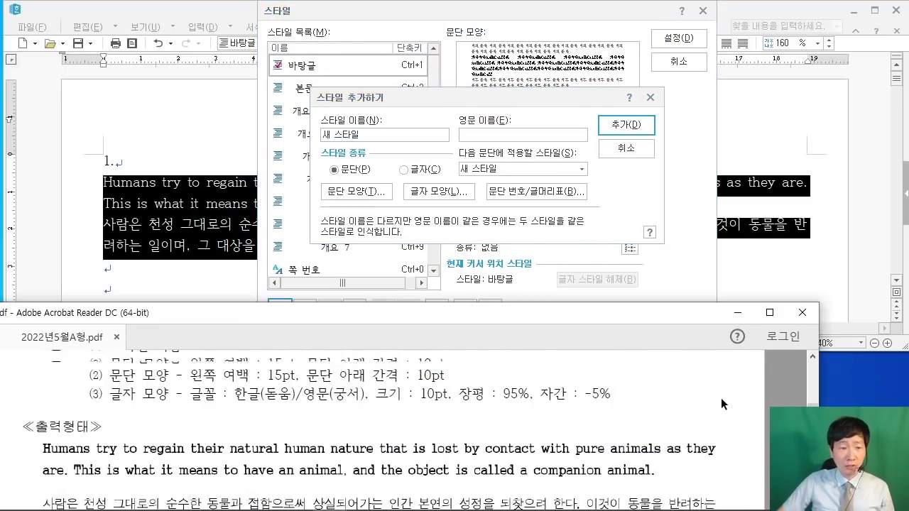
{"action": "scroll", "coordinate": [721, 397], "scroll_direction": "up", "scroll_amount": 3}
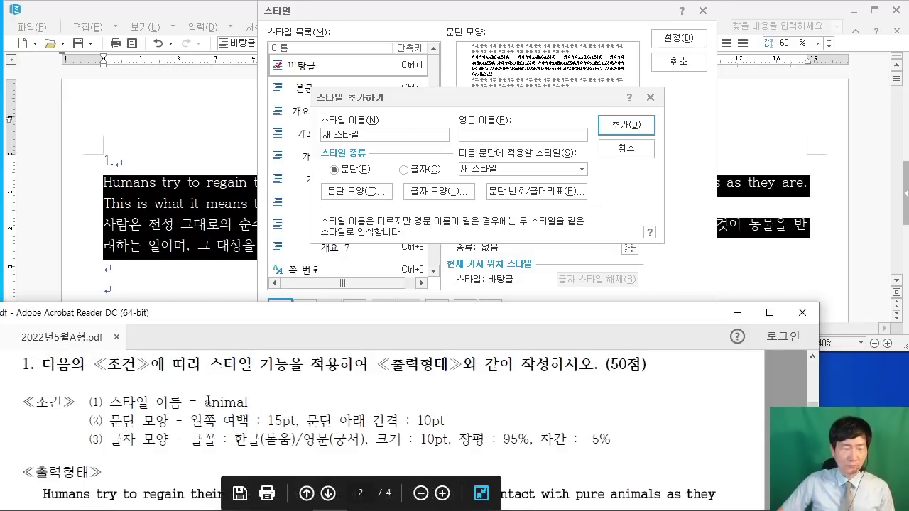
{"action": "left_click", "coordinate": [357, 135]}
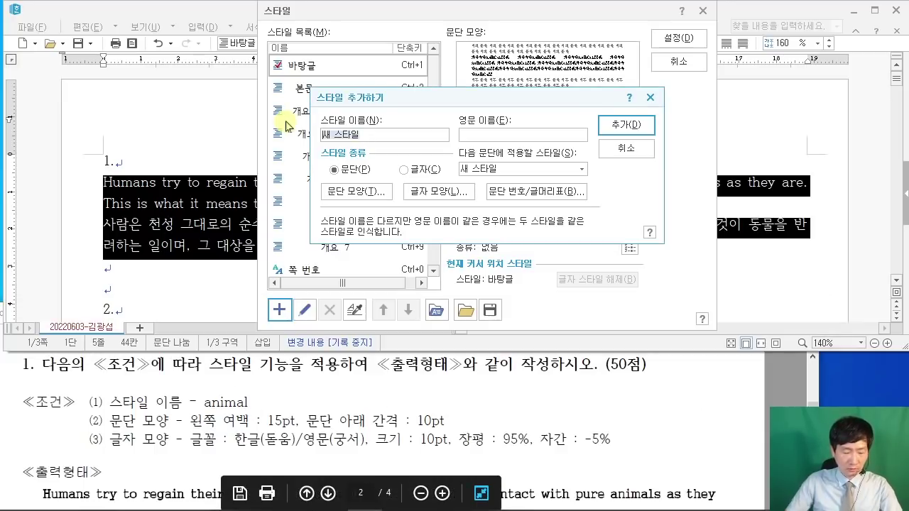
{"action": "type", "text": "animal"}
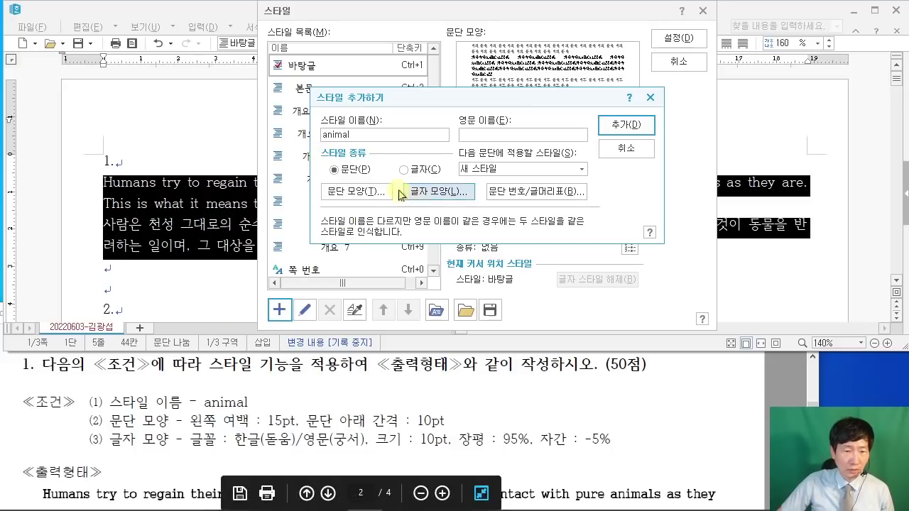
{"action": "left_click", "coordinate": [348, 191]}
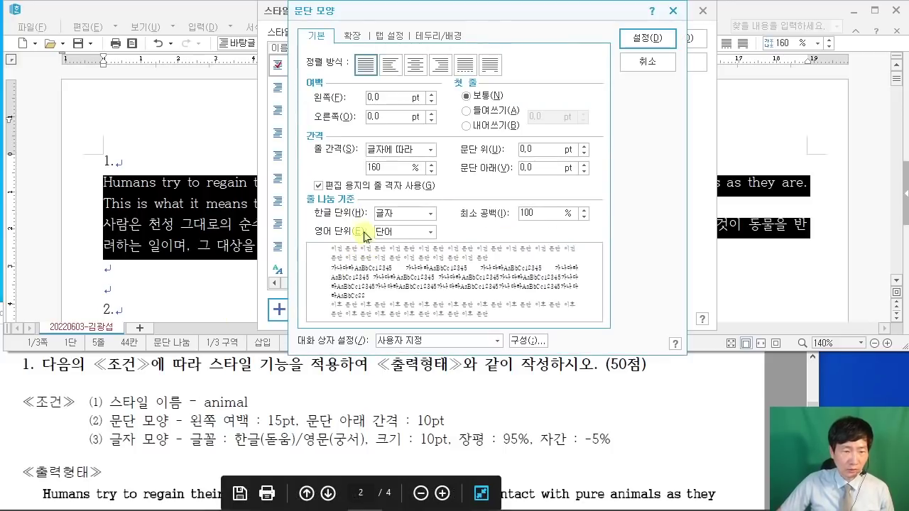
Step: Set the animal style's paragraph left margin to 15 pt and space below to 10 pt
{"action": "double_click", "coordinate": [374, 97]}
{"action": "type", "text": "15"}
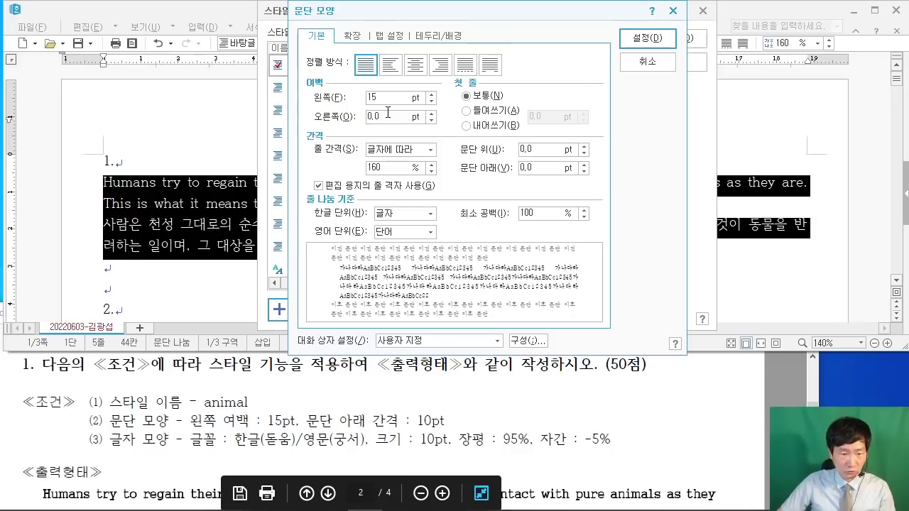
{"action": "left_click_drag", "start_coordinate": [548, 168], "coordinate": [419, 165]}
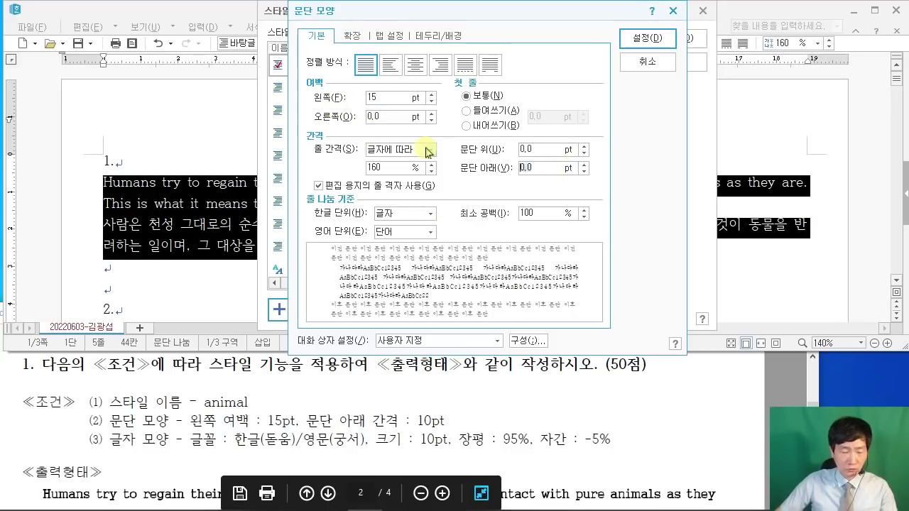
{"action": "type", "text": "10"}
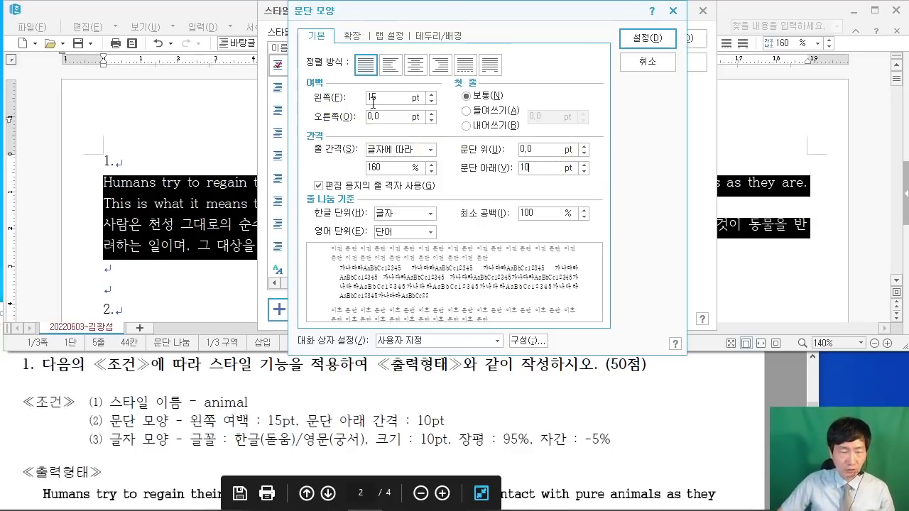
{"action": "left_click_drag", "start_coordinate": [385, 103], "coordinate": [400, 121]}
{"action": "mouse_move", "coordinate": [529, 146]}
{"action": "left_mouse_down"}
{"action": "mouse_move", "coordinate": [506, 169]}
{"action": "mouse_move", "coordinate": [555, 174]}
{"action": "left_mouse_up"}
{"action": "mouse_move", "coordinate": [658, 51]}
{"action": "left_mouse_down"}
{"action": "mouse_move", "coordinate": [673, 47]}
{"action": "mouse_move", "coordinate": [745, 110]}
{"action": "left_mouse_up"}
{"action": "key", "text": "Escape"}
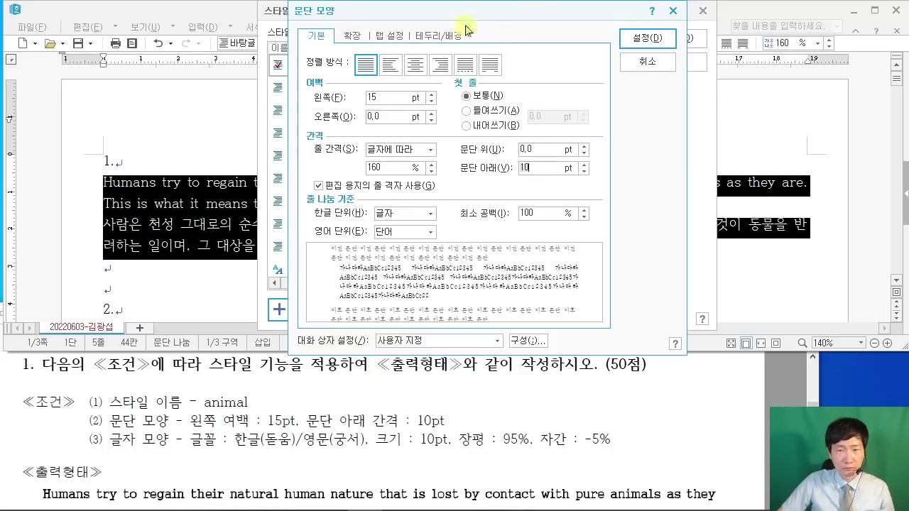
Step: Confirm the paragraph settings and bring up the style's character shape (글자 모양) dialog
{"action": "left_click", "coordinate": [648, 37]}
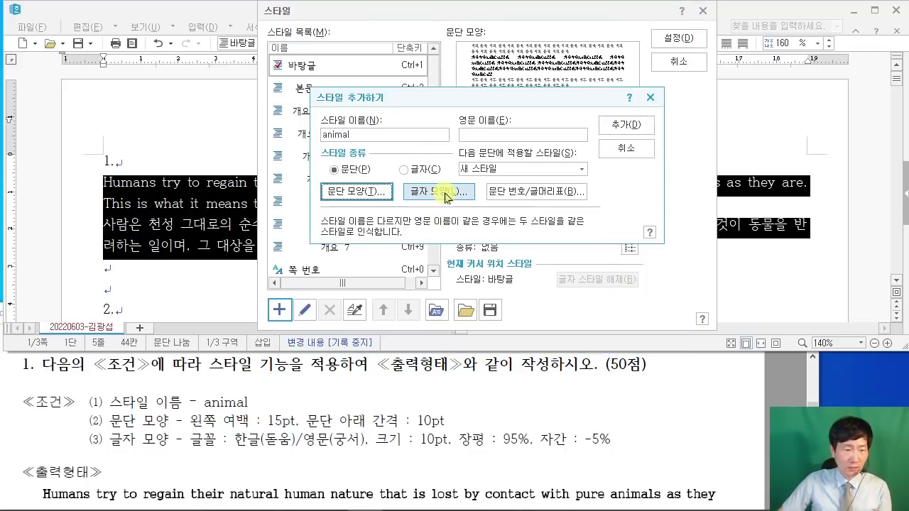
{"action": "left_click", "coordinate": [433, 193]}
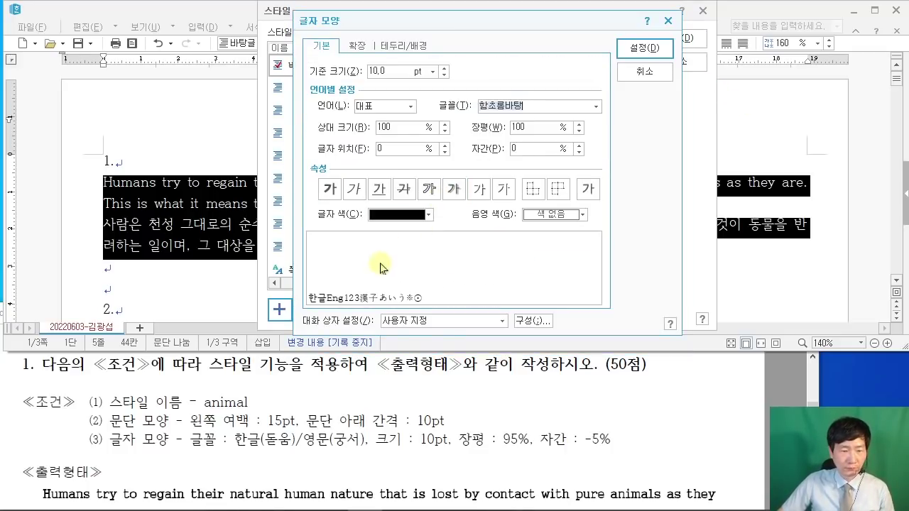
{"action": "left_click_drag", "start_coordinate": [221, 453], "coordinate": [625, 453]}
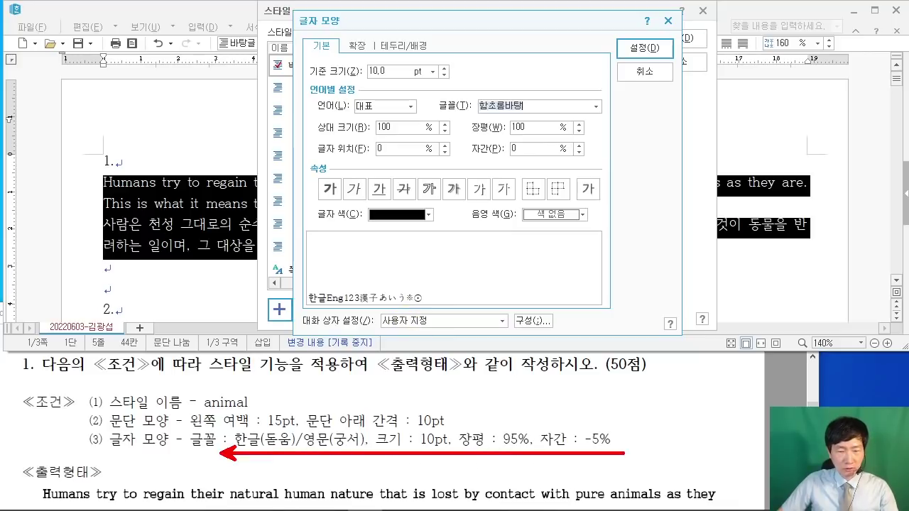
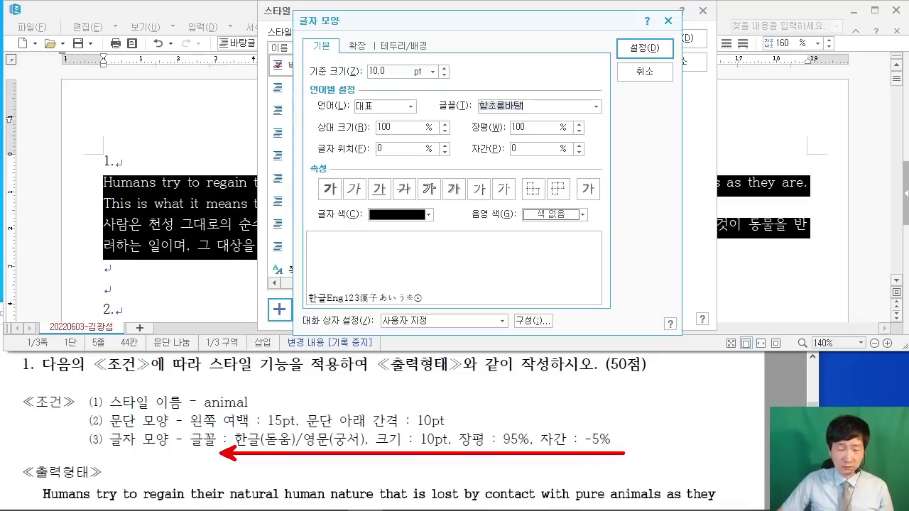
Step: Set the animal style's letter spacing to -5% and character width to 95%
{"action": "key", "text": "Escape"}
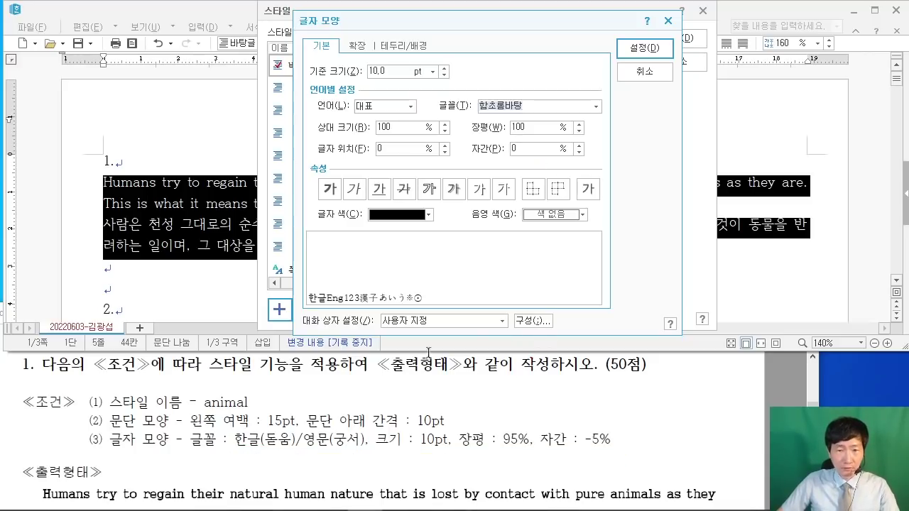
{"action": "left_click", "coordinate": [514, 147]}
{"action": "key", "text": "Delete"}
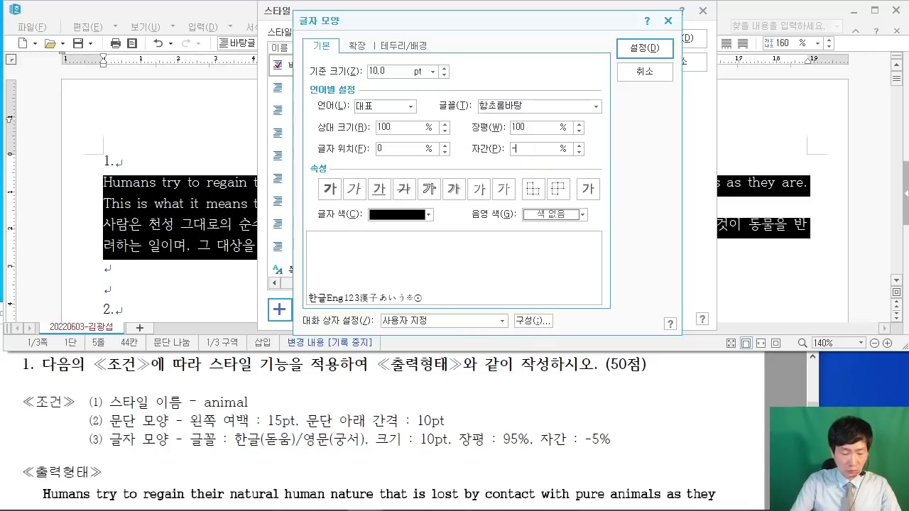
{"action": "type", "text": "-5"}
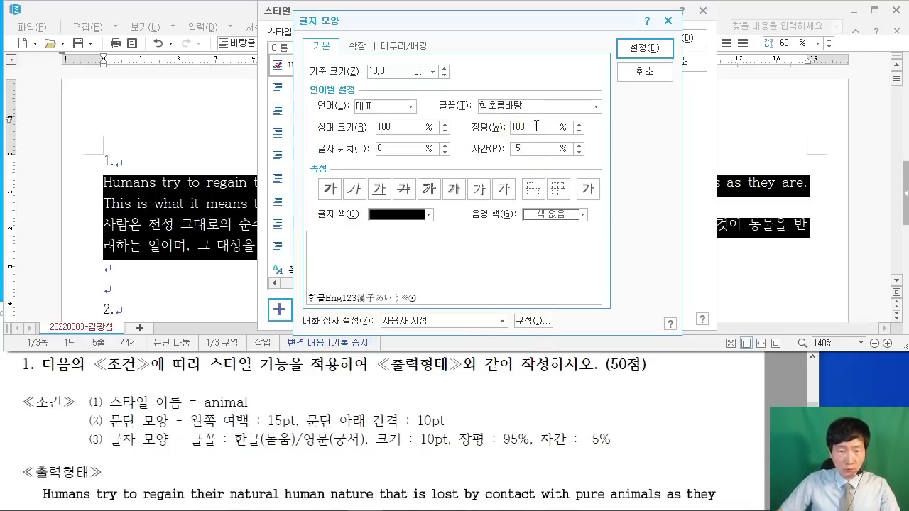
{"action": "left_click", "coordinate": [513, 127]}
{"action": "type", "text": "95"}
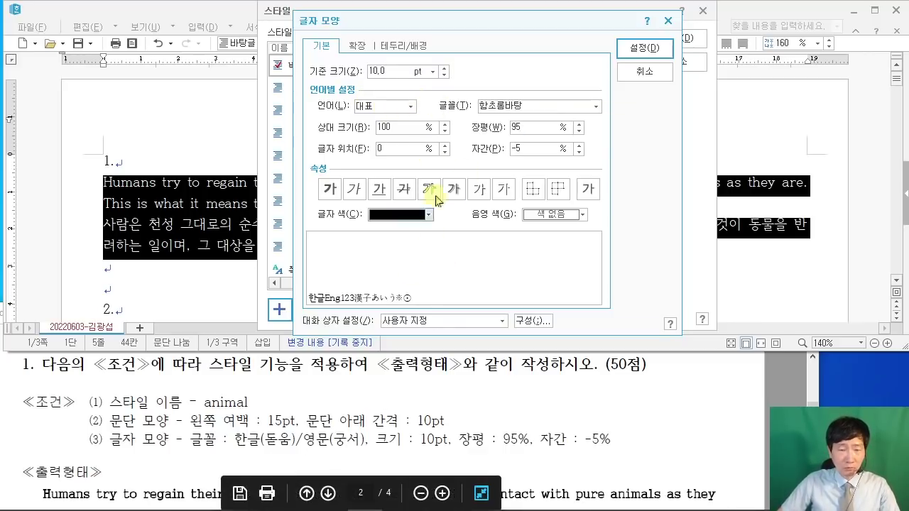
Step: Set 돋움 as the animal style's Korean-text font
{"action": "left_click", "coordinate": [410, 107]}
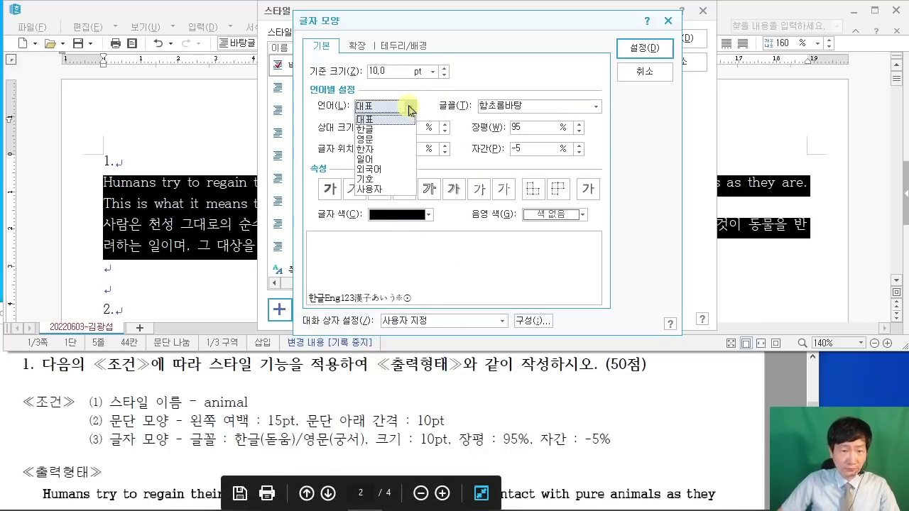
{"action": "left_click", "coordinate": [383, 128]}
{"action": "left_click", "coordinate": [537, 102]}
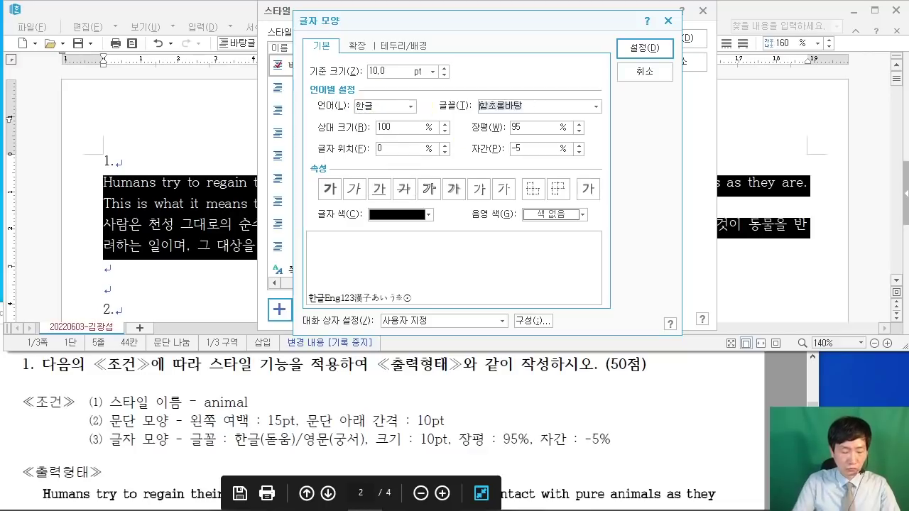
{"action": "type", "text": "ehedn"}
{"action": "key", "text": "BackSpace"}
{"action": "key", "text": "BackSpace"}
{"action": "key", "text": "BackSpace"}
{"action": "key", "text": "BackSpace"}
{"action": "key", "text": "BackSpace"}
{"action": "key", "text": "Hangul"}
{"action": "type", "text": "돋움"}
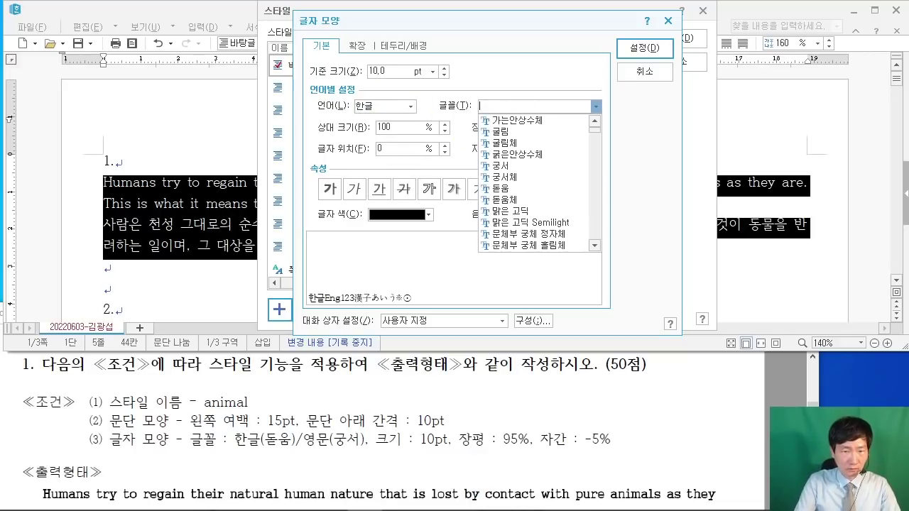
{"action": "key", "text": "Return"}
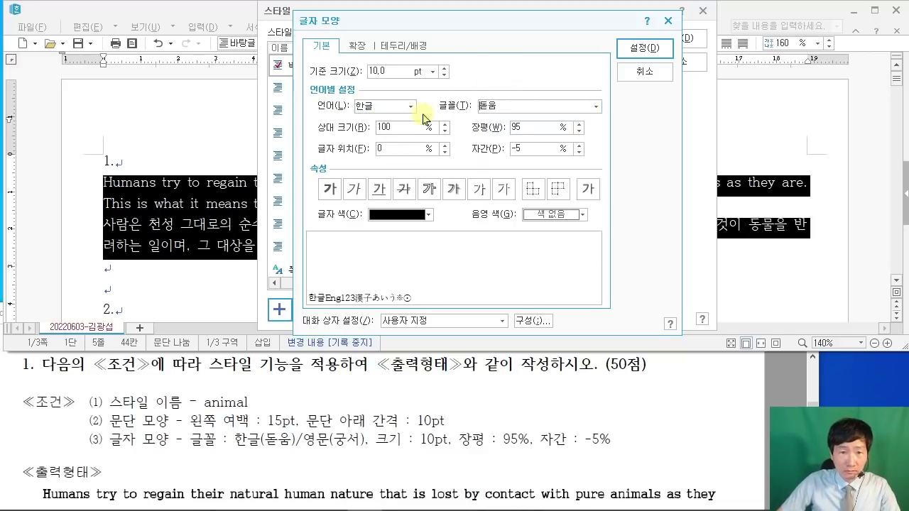
Step: Set 궁서 as the English-text font and confirm the character shape
{"action": "left_click", "coordinate": [411, 107]}
{"action": "left_click", "coordinate": [384, 139]}
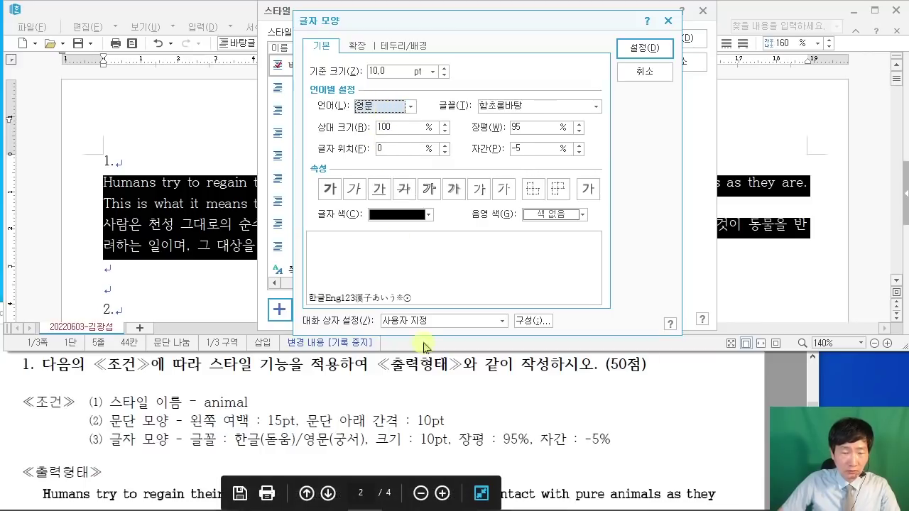
{"action": "left_click", "coordinate": [537, 105]}
{"action": "type", "text": "ㄱ궁서"}
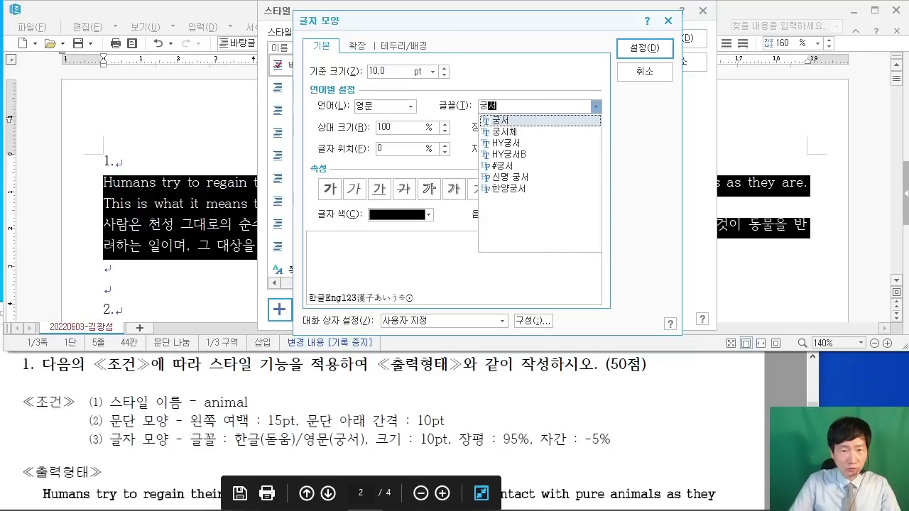
{"action": "key", "text": "Return"}
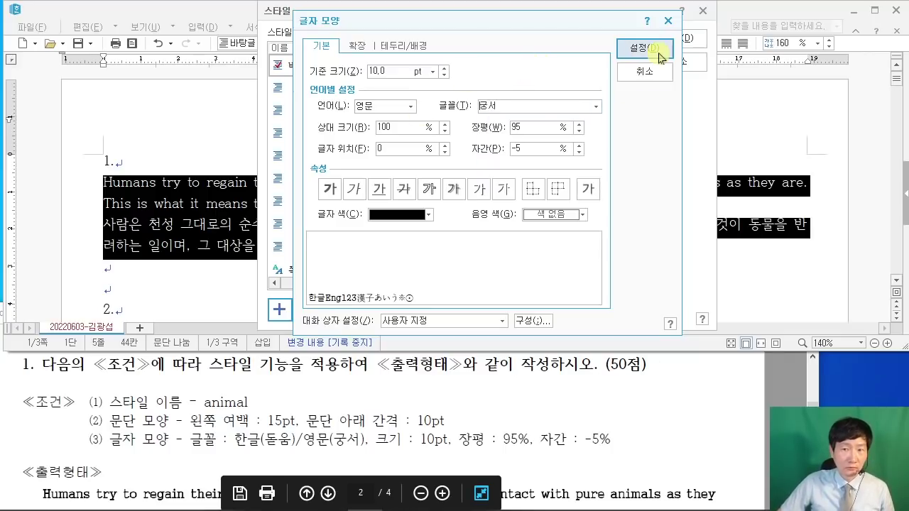
{"action": "left_click", "coordinate": [658, 50]}
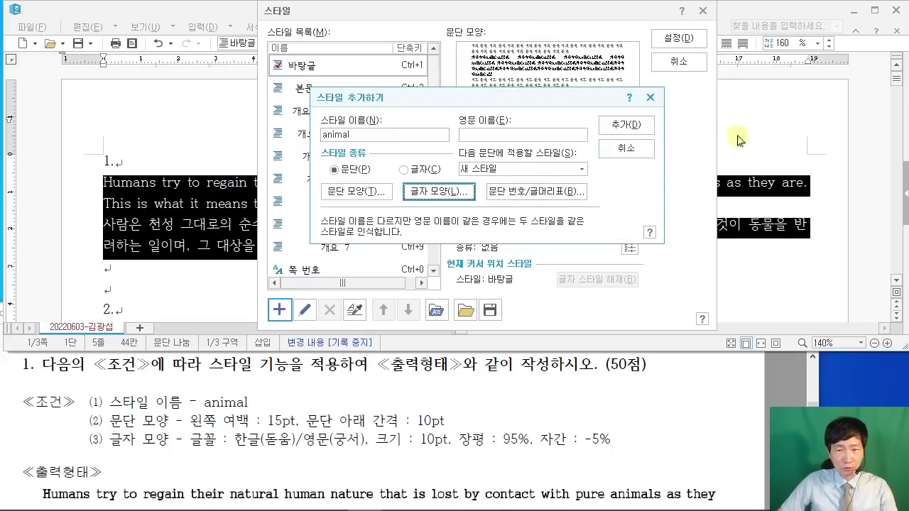
Step: Add the animal style and apply it to the two problem-1 paragraphs
{"action": "left_click", "coordinate": [626, 125]}
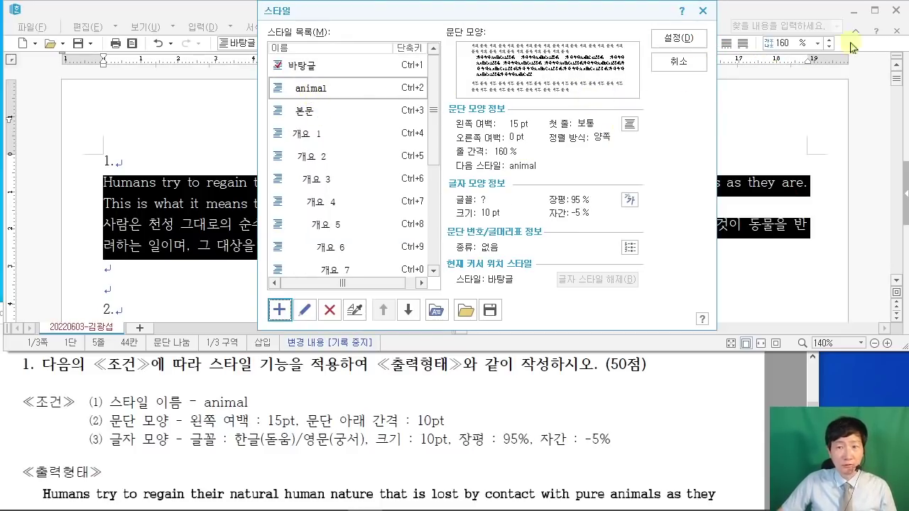
{"action": "left_click", "coordinate": [680, 39]}
{"action": "left_click", "coordinate": [788, 397]}
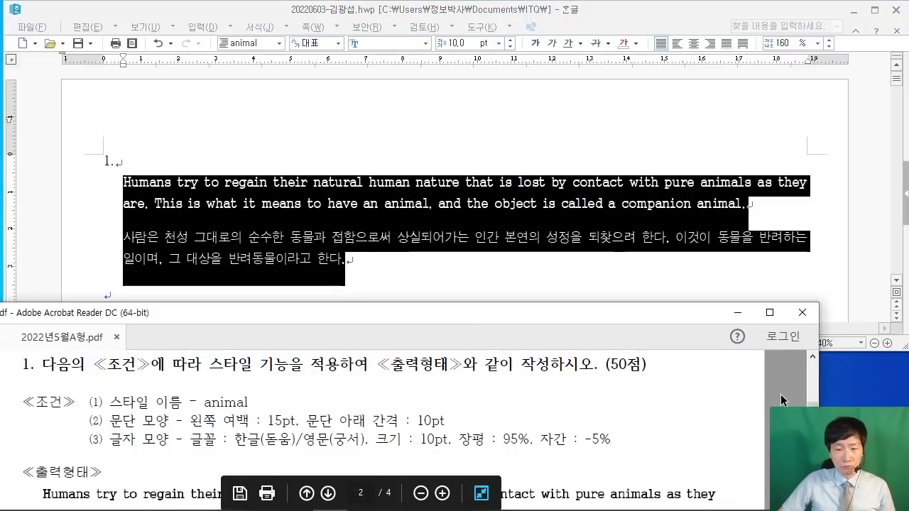
{"action": "scroll", "coordinate": [790, 396], "scroll_direction": "down", "scroll_amount": 3}
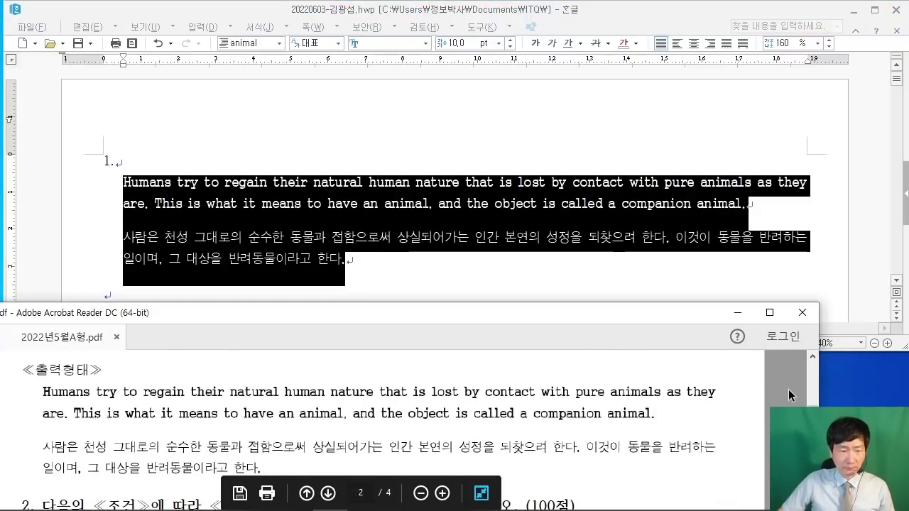
Step: Clear the selection and move down to the blank line under 2
{"action": "left_click", "coordinate": [795, 204]}
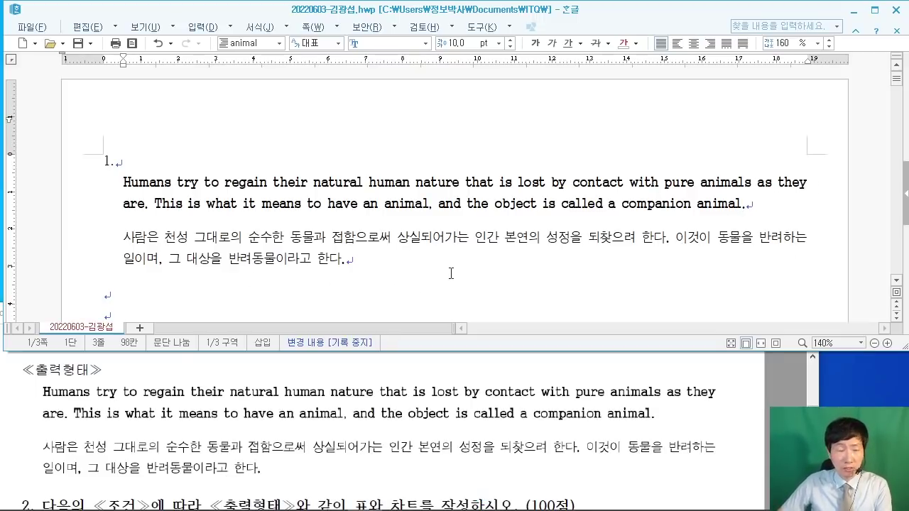
{"action": "left_click", "coordinate": [863, 243]}
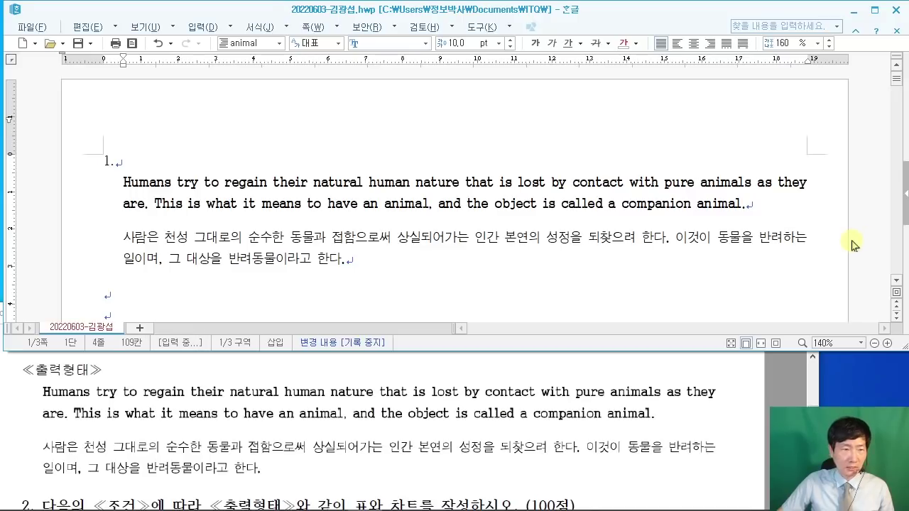
{"action": "scroll", "coordinate": [851, 241], "scroll_direction": "up", "scroll_amount": 1, "text": "ctrl"}
{"action": "scroll", "coordinate": [800, 235], "scroll_direction": "down", "scroll_amount": 1}
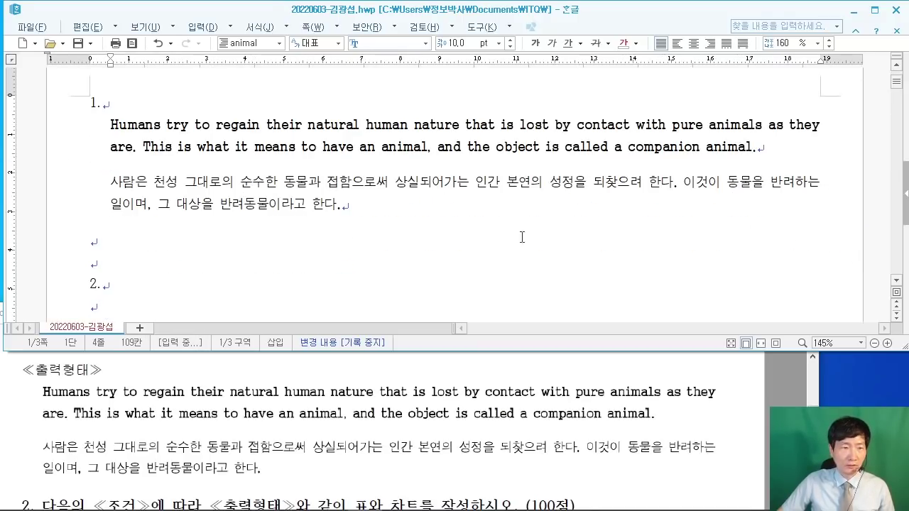
{"action": "scroll", "coordinate": [163, 176], "scroll_direction": "down", "scroll_amount": 1}
Step: Review the question-2 table conditions in the exam PDF
{"action": "left_click", "coordinate": [93, 245]}
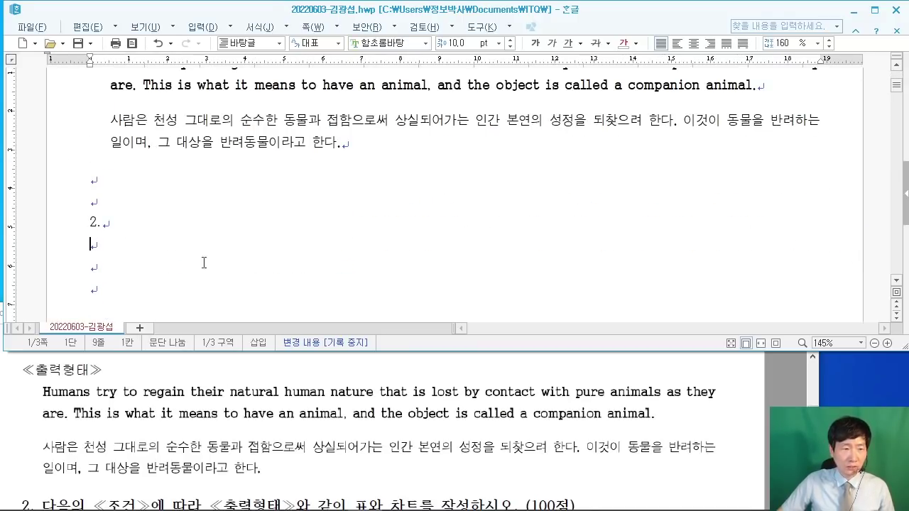
{"action": "left_click", "coordinate": [774, 403]}
{"action": "scroll", "coordinate": [774, 403], "scroll_direction": "down", "scroll_amount": 4}
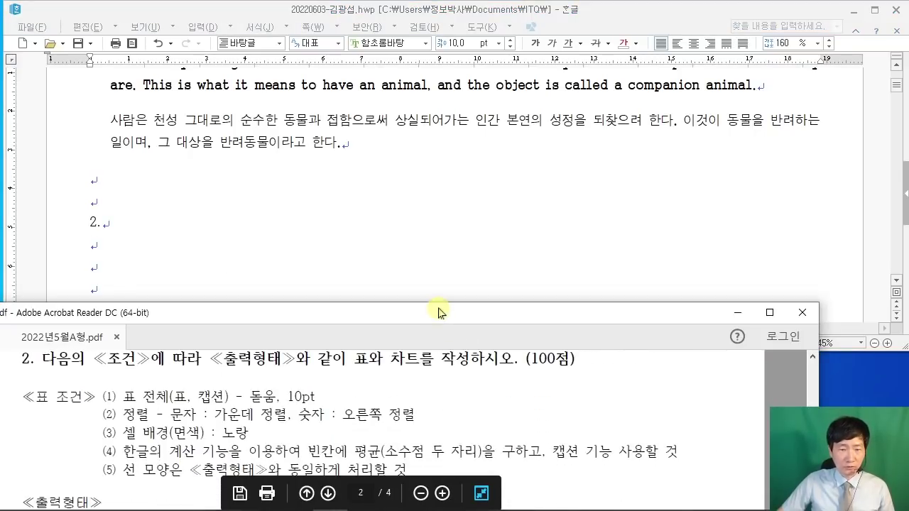
{"action": "left_click_drag", "start_coordinate": [442, 319], "coordinate": [441, 348]}
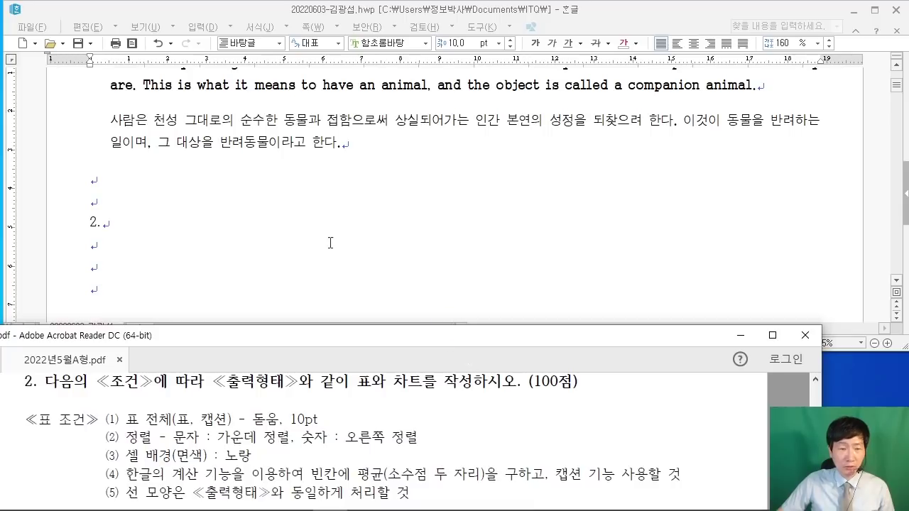
{"action": "left_click_drag", "start_coordinate": [168, 92], "coordinate": [294, 198]}
{"action": "mouse_move", "coordinate": [341, 96]}
{"action": "left_mouse_down"}
{"action": "mouse_move", "coordinate": [385, 196]}
{"action": "mouse_move", "coordinate": [474, 197]}
{"action": "left_mouse_up"}
{"action": "left_click_drag", "start_coordinate": [508, 99], "coordinate": [680, 202]}
{"action": "mouse_move", "coordinate": [233, 108]}
{"action": "left_mouse_down"}
{"action": "mouse_move", "coordinate": [210, 165]}
{"action": "mouse_move", "coordinate": [230, 169]}
{"action": "left_mouse_up"}
{"action": "left_click_drag", "start_coordinate": [248, 131], "coordinate": [271, 178]}
{"action": "mouse_move", "coordinate": [274, 106]}
{"action": "left_mouse_down"}
{"action": "mouse_move", "coordinate": [288, 169]}
{"action": "mouse_move", "coordinate": [307, 157]}
{"action": "left_mouse_up"}
{"action": "mouse_move", "coordinate": [394, 125]}
{"action": "left_mouse_down"}
{"action": "mouse_move", "coordinate": [379, 170]}
{"action": "mouse_move", "coordinate": [426, 121]}
{"action": "left_mouse_up"}
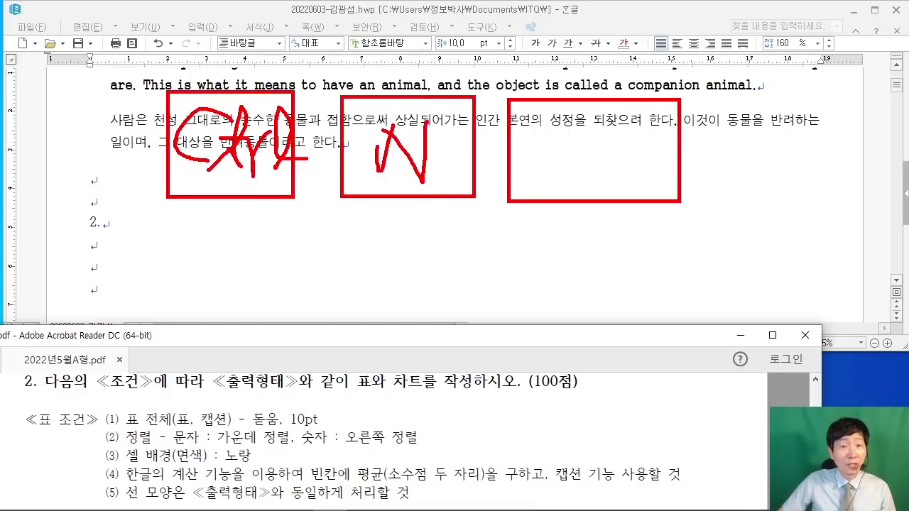
{"action": "left_click_drag", "start_coordinate": [568, 112], "coordinate": [633, 110]}
{"action": "left_click_drag", "start_coordinate": [610, 113], "coordinate": [605, 152]}
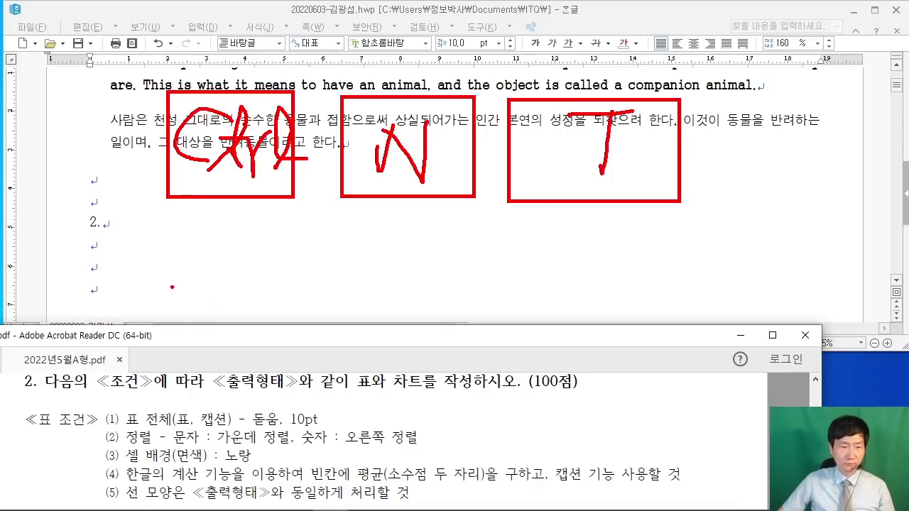
{"action": "left_click_drag", "start_coordinate": [122, 179], "coordinate": [195, 247]}
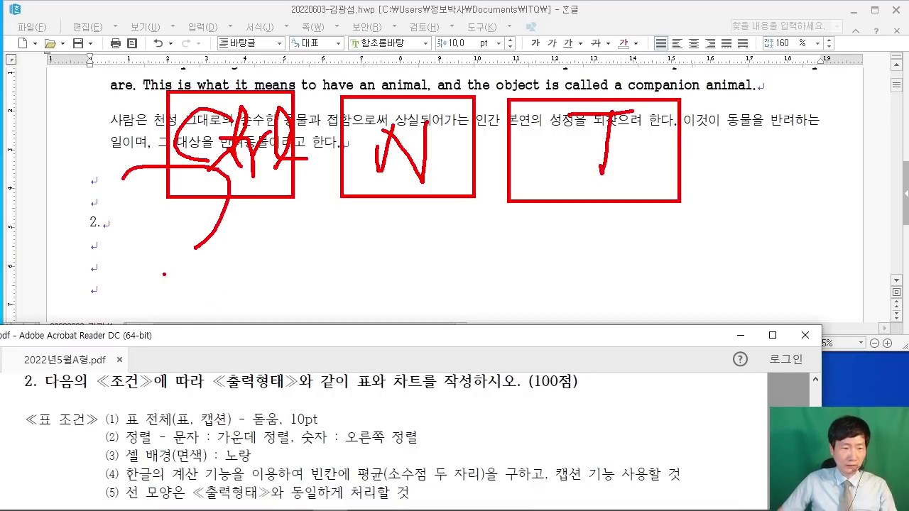
{"action": "key", "text": "Escape"}
Step: Start a new table on the line under 2. with Ctrl+N, T
{"action": "left_click", "coordinate": [122, 243]}
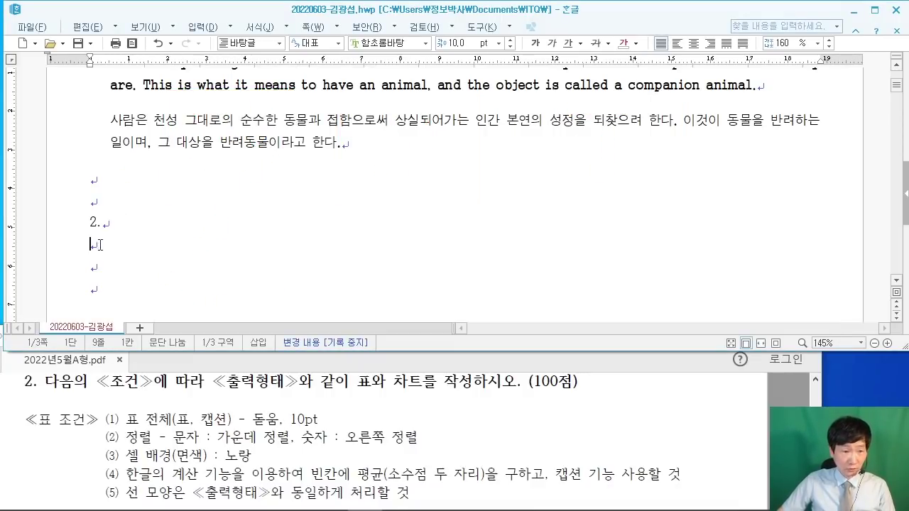
{"action": "key", "text": "ctrl+n"}
{"action": "key", "text": "t"}
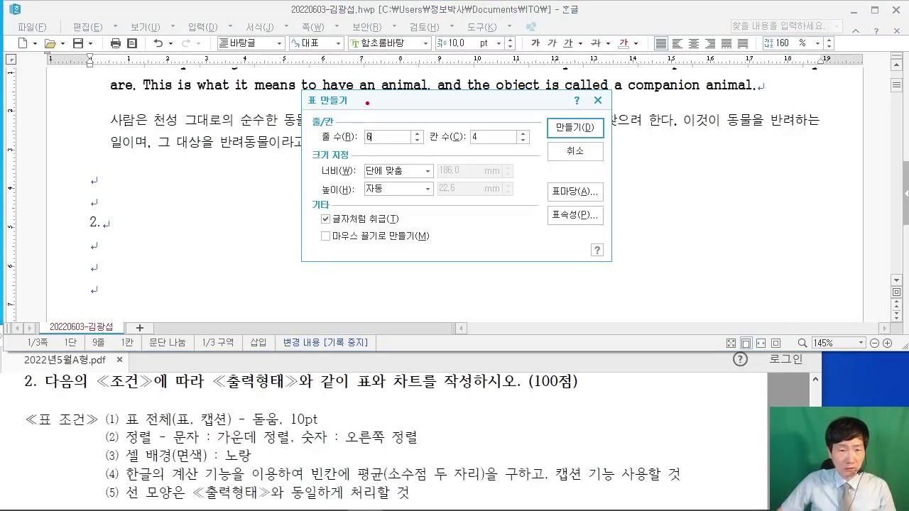
Step: Create a 5-row, 6-column table under the 2. heading
{"action": "mouse_move", "coordinate": [367, 102]}
{"action": "left_mouse_down"}
{"action": "mouse_move", "coordinate": [367, 145]}
{"action": "mouse_move", "coordinate": [358, 141]}
{"action": "left_mouse_up"}
{"action": "left_click_drag", "start_coordinate": [367, 112], "coordinate": [412, 113]}
{"action": "mouse_move", "coordinate": [502, 93]}
{"action": "left_mouse_down"}
{"action": "mouse_move", "coordinate": [474, 145]}
{"action": "mouse_move", "coordinate": [469, 135]}
{"action": "left_mouse_up"}
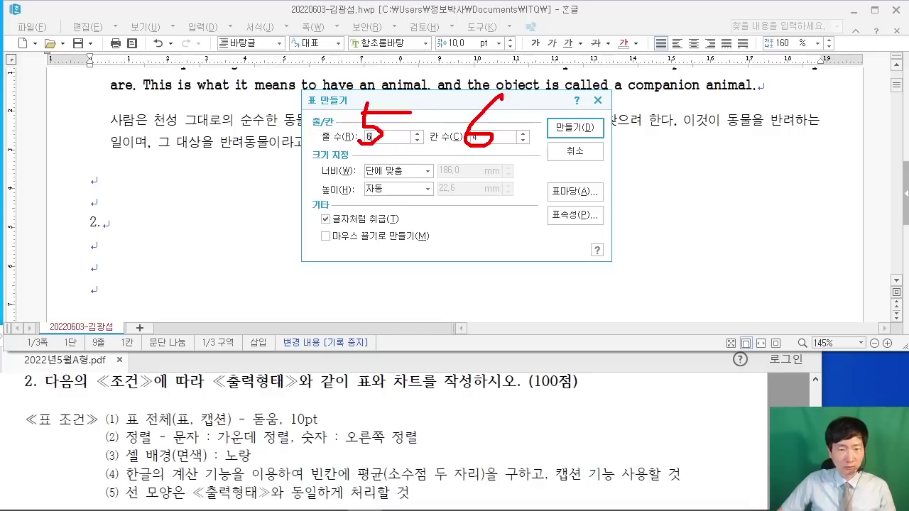
{"action": "key", "text": "Escape"}
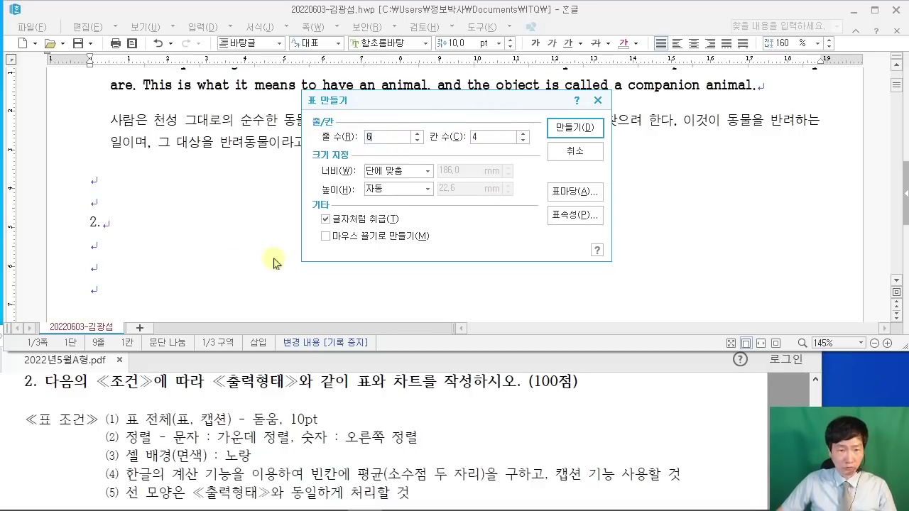
{"action": "type", "text": "5"}
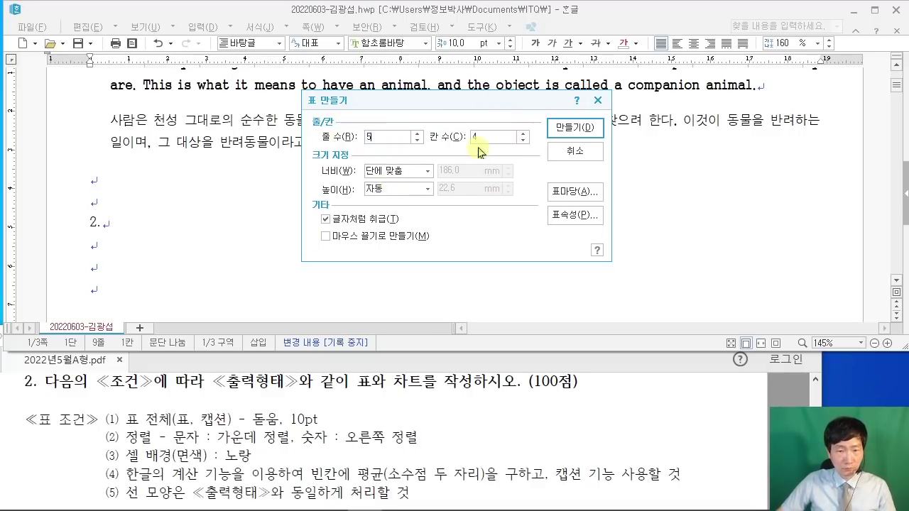
{"action": "key", "text": "Tab"}
{"action": "type", "text": "6"}
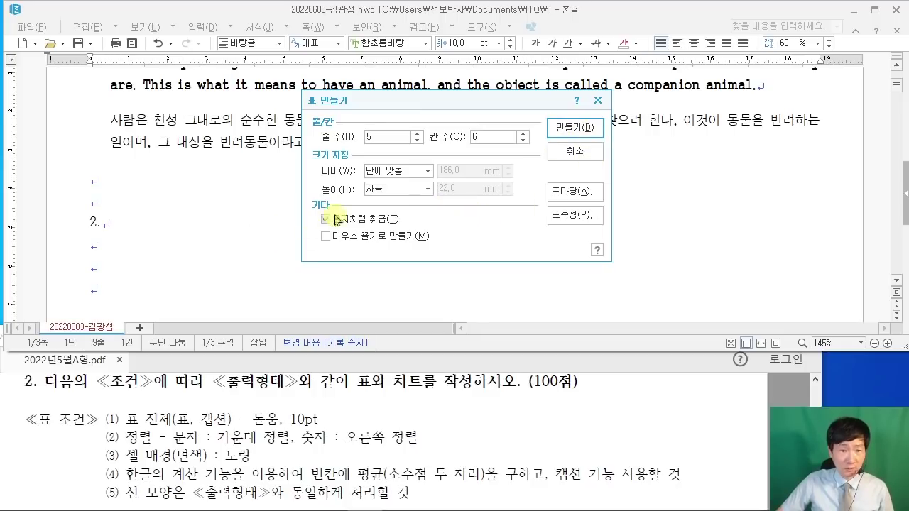
{"action": "left_click", "coordinate": [554, 131]}
Step: Fill the first column with 구분 and the years 2018년 through 2021년
{"action": "scroll", "coordinate": [324, 235], "scroll_direction": "down", "scroll_amount": 5}
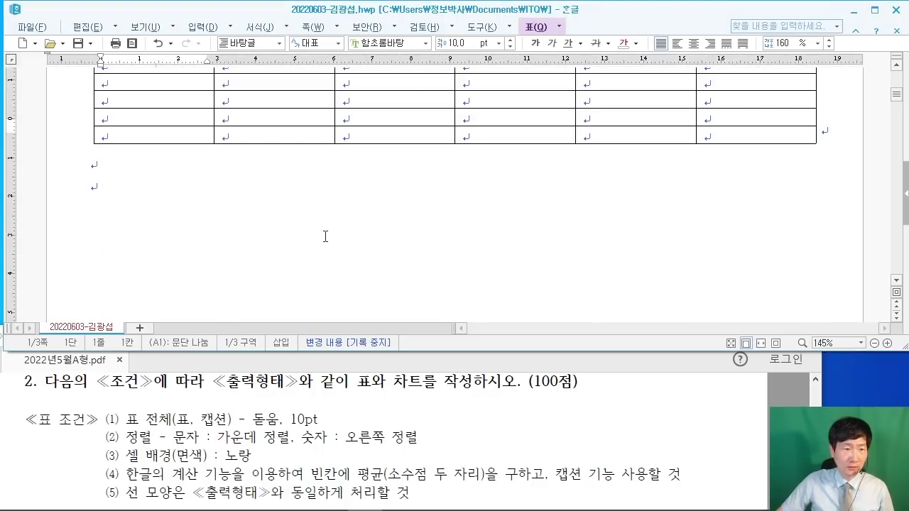
{"action": "scroll", "coordinate": [366, 262], "scroll_direction": "up", "scroll_amount": 2}
{"action": "left_click", "coordinate": [723, 400]}
{"action": "scroll", "coordinate": [721, 401], "scroll_direction": "down", "scroll_amount": 4}
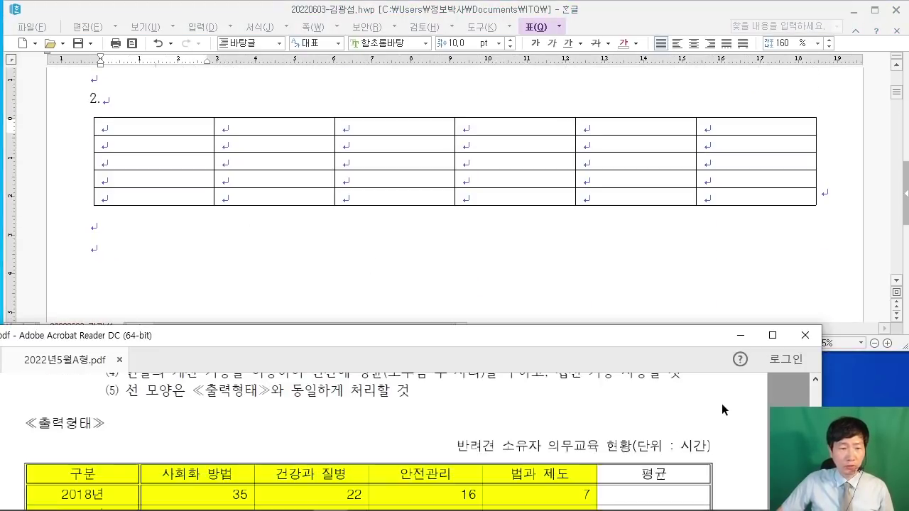
{"action": "left_click", "coordinate": [165, 129]}
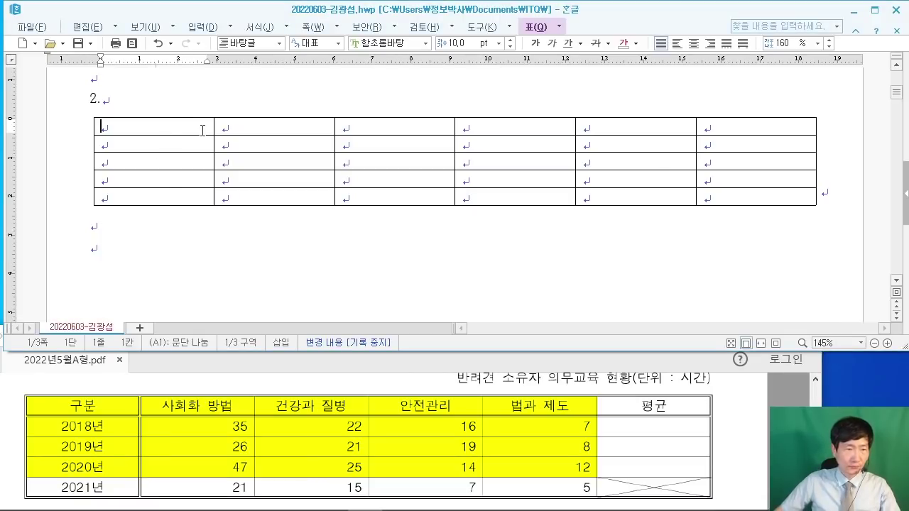
{"action": "type", "text": "구분"}
{"action": "key", "text": "Down"}
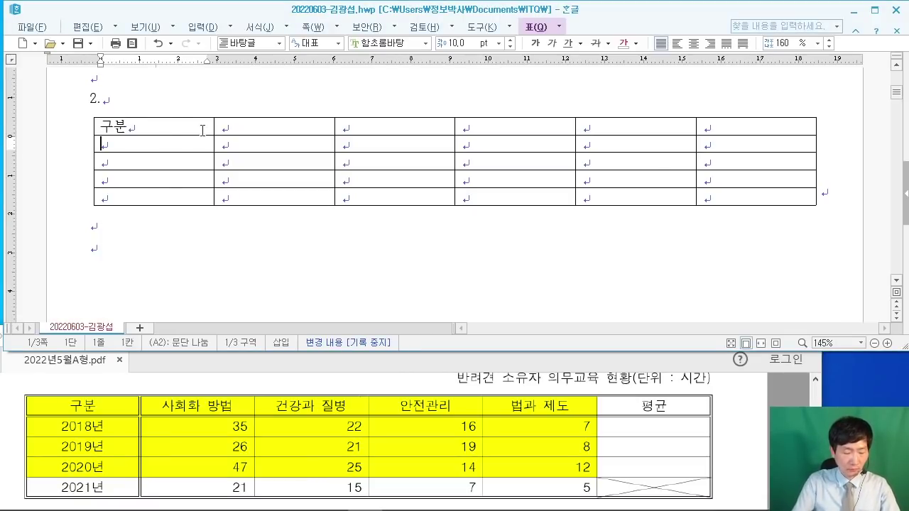
{"action": "type", "text": "2018년"}
{"action": "key", "text": "Down"}
{"action": "type", "text": "20"}
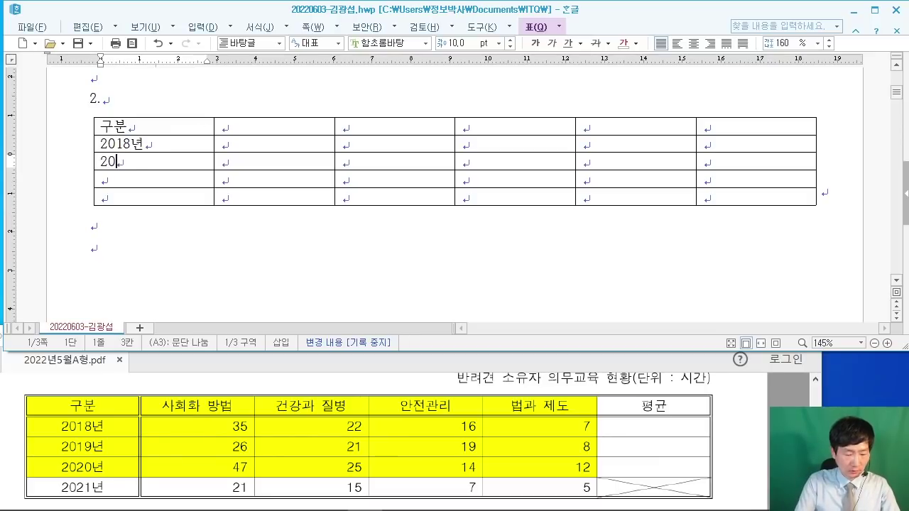
{"action": "type", "text": "19년"}
{"action": "key", "text": "Down"}
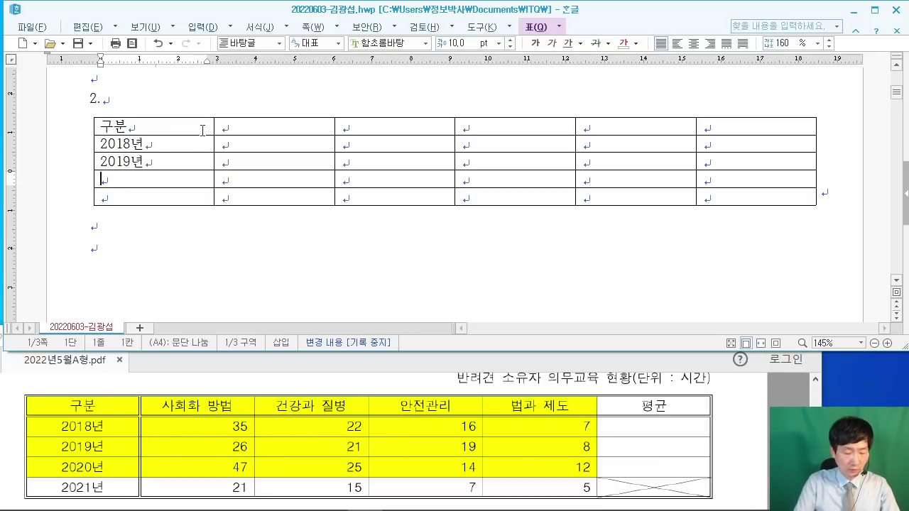
{"action": "type", "text": "2020년"}
{"action": "key", "text": "Down"}
{"action": "type", "text": "20"}
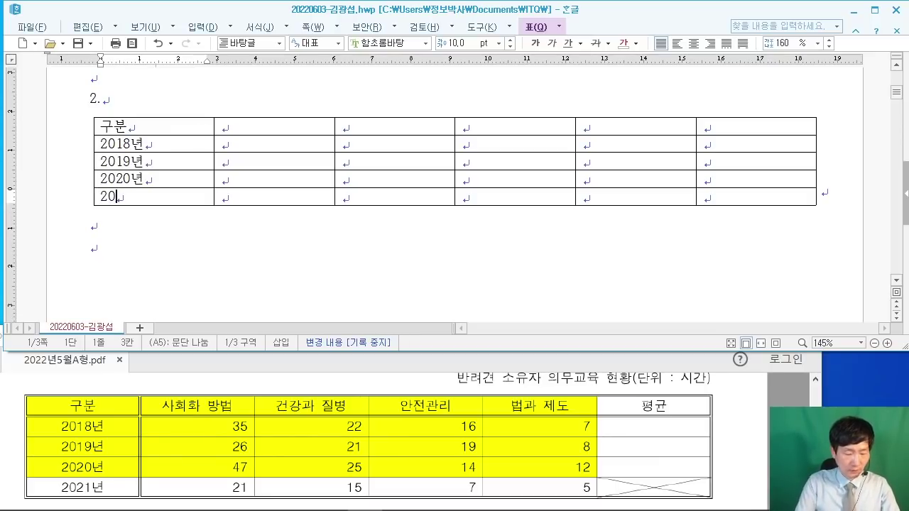
{"action": "type", "text": "21녀"}
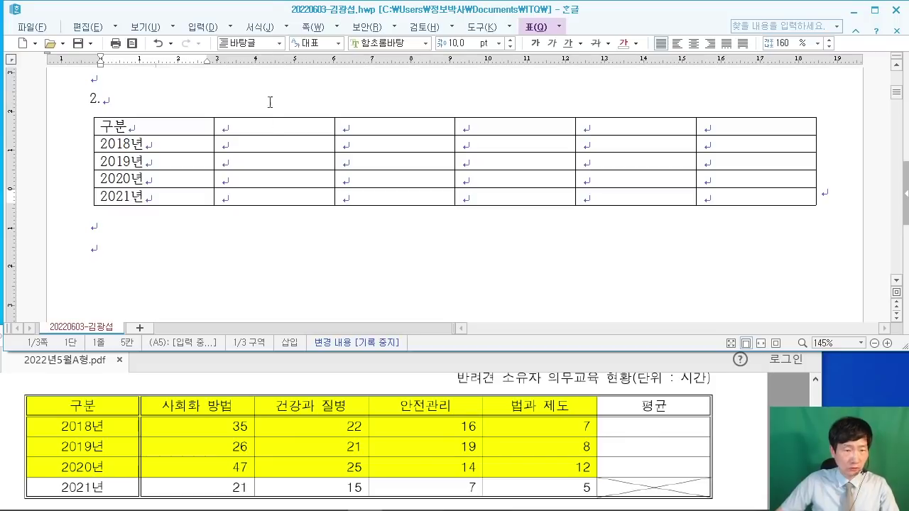
Step: Enter the 사회화 방법 header with values 35 and 21
{"action": "left_click", "coordinate": [263, 126]}
{"action": "type", "text": "사회"}
{"action": "type", "text": "화 방법"}
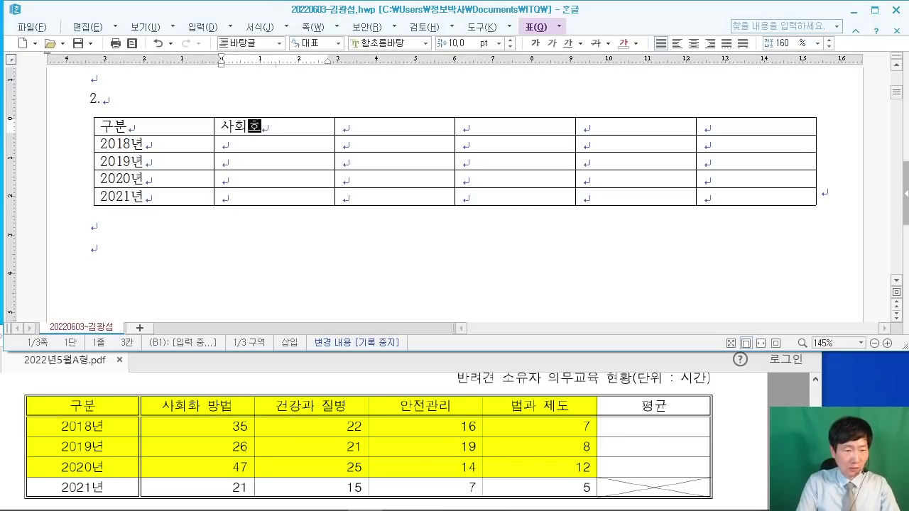
{"action": "key", "text": "Down"}
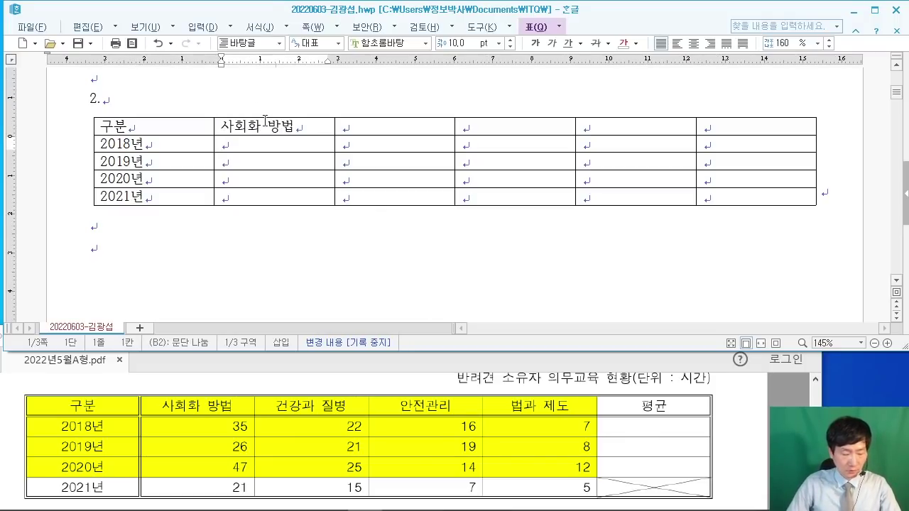
{"action": "type", "text": "35"}
{"action": "key", "text": "Down"}
{"action": "key", "text": "Down"}
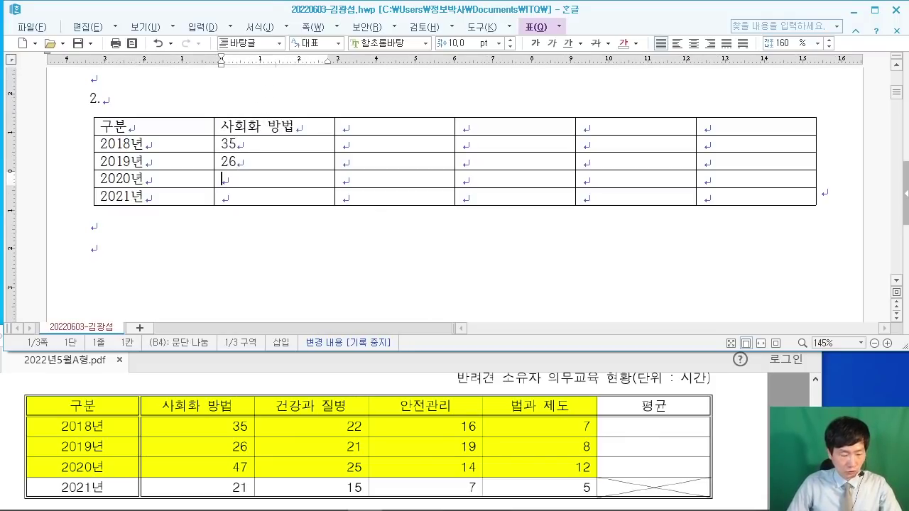
{"action": "key", "text": "Down"}
{"action": "type", "text": "21"}
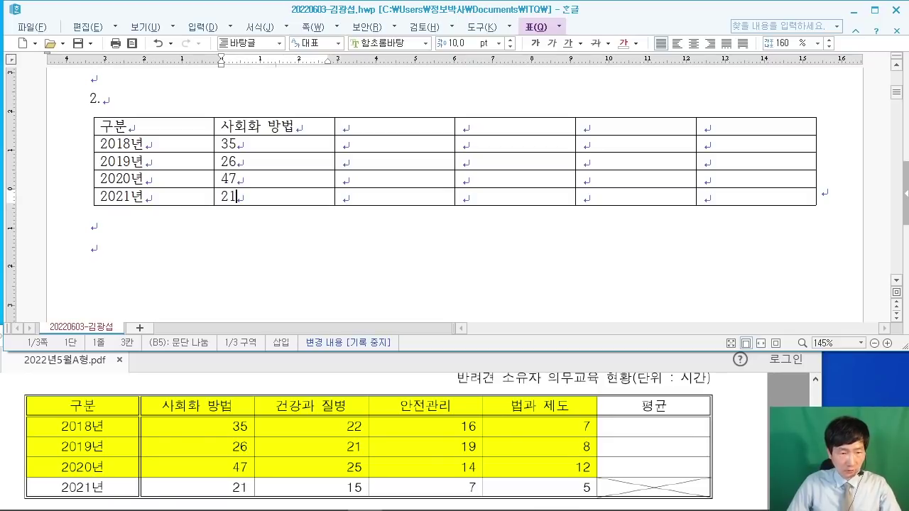
Step: Enter the 건강과 질병 column: 22, 21, 25, 15
{"action": "left_click", "coordinate": [346, 127]}
{"action": "type", "text": "ㅈ"}
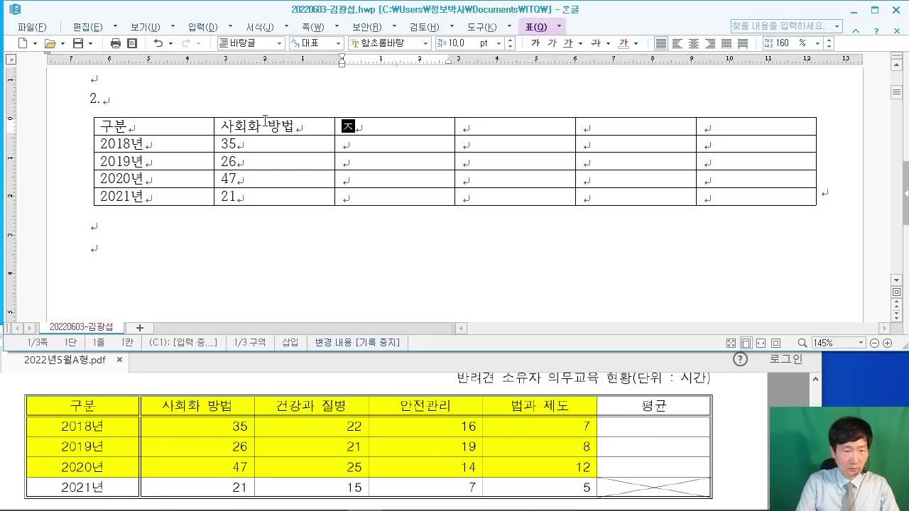
{"action": "key", "text": "BackSpace"}
{"action": "type", "text": "건강과 질"}
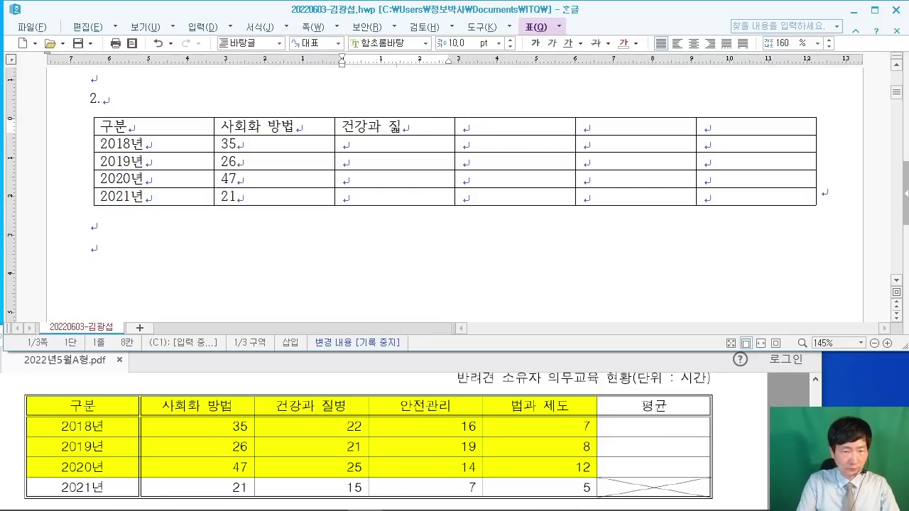
{"action": "type", "text": "병"}
{"action": "key", "text": "Down"}
{"action": "type", "text": "22"}
{"action": "key", "text": "Down"}
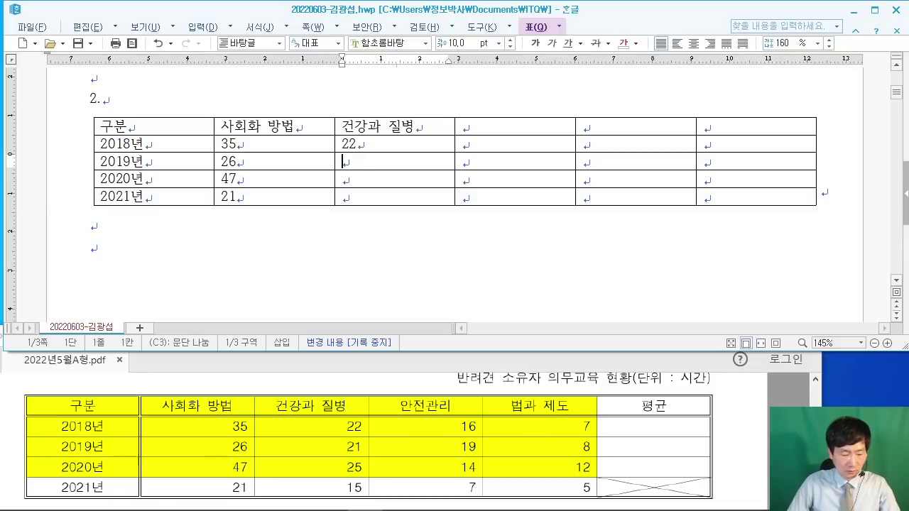
{"action": "type", "text": "21"}
{"action": "key", "text": "Down"}
{"action": "type", "text": "25"}
{"action": "key", "text": "Down"}
{"action": "type", "text": "1"}
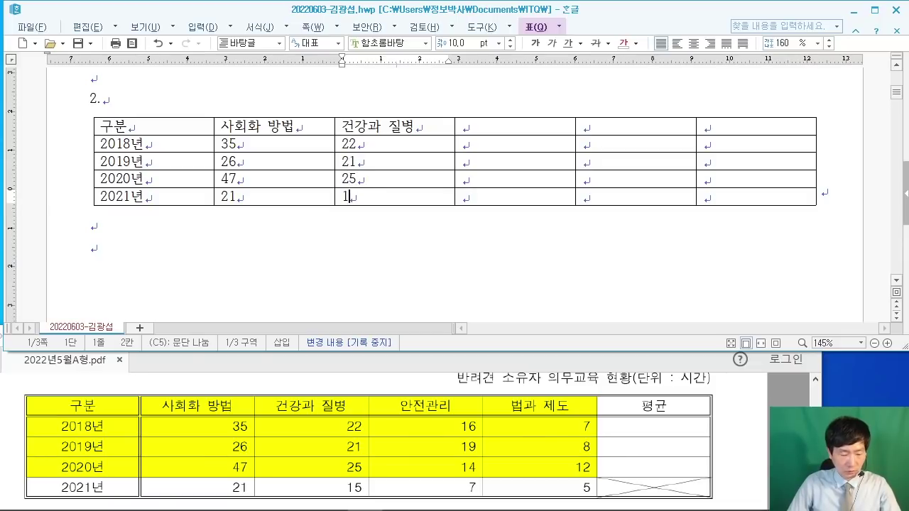
{"action": "type", "text": "5"}
Step: Enter the 안전관리 column: 16, 19, 14
{"action": "key", "text": "Right"}
{"action": "key", "text": "Up"}
{"action": "key", "text": "Up"}
{"action": "key", "text": "Up"}
{"action": "key", "text": "Up"}
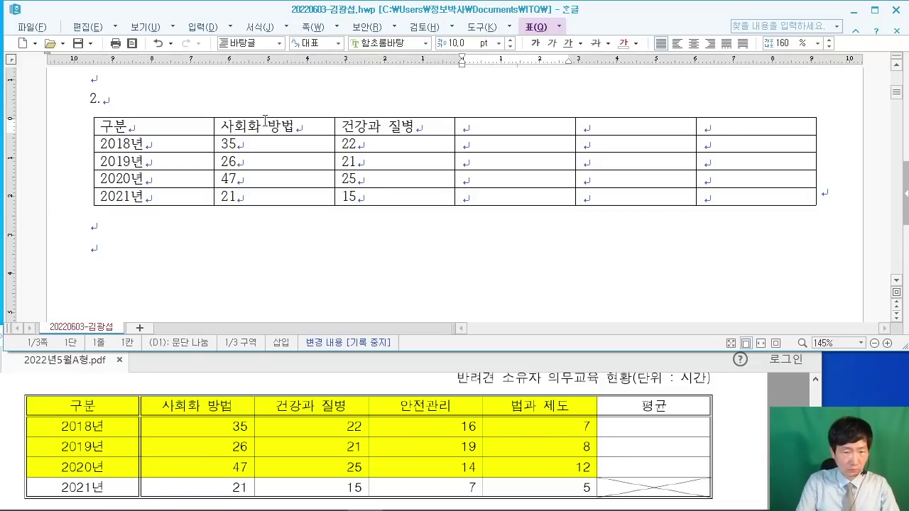
{"action": "type", "text": "안전관리"}
{"action": "key", "text": "Down"}
{"action": "type", "text": "1"}
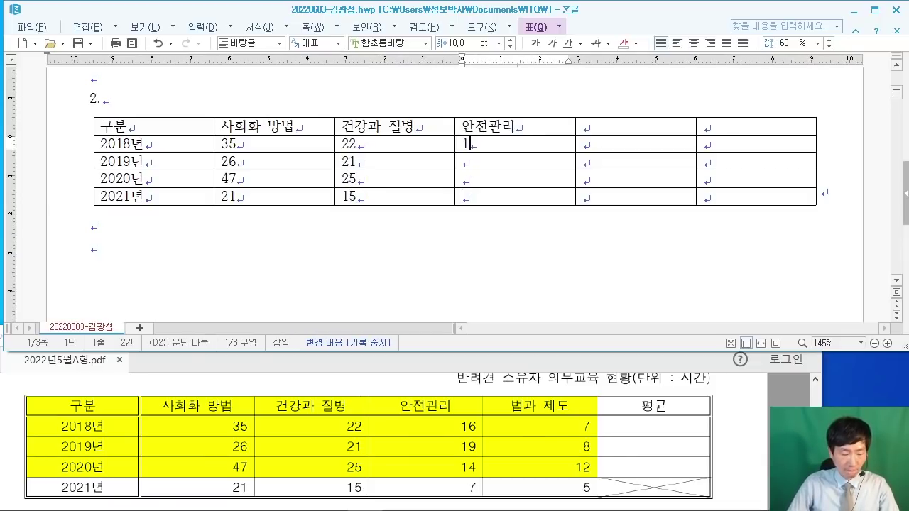
{"action": "type", "text": "6"}
{"action": "key", "text": "Down"}
{"action": "type", "text": "19"}
{"action": "key", "text": "Down"}
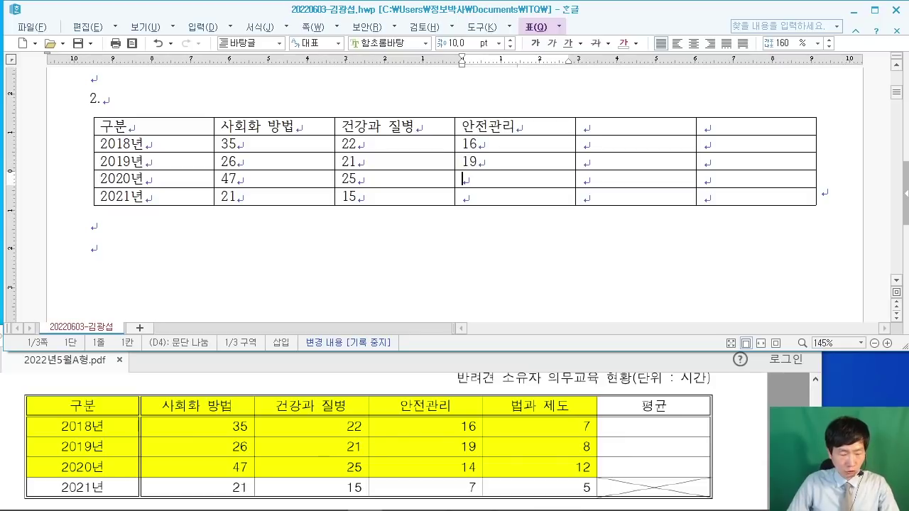
{"action": "type", "text": "14"}
{"action": "key", "text": "Down"}
Step: Enter the 법과 제도 header with values 7 and 8 and the next figure
{"action": "key", "text": "Up"}
{"action": "key", "text": "Up"}
{"action": "key", "text": "Up"}
{"action": "key", "text": "Up"}
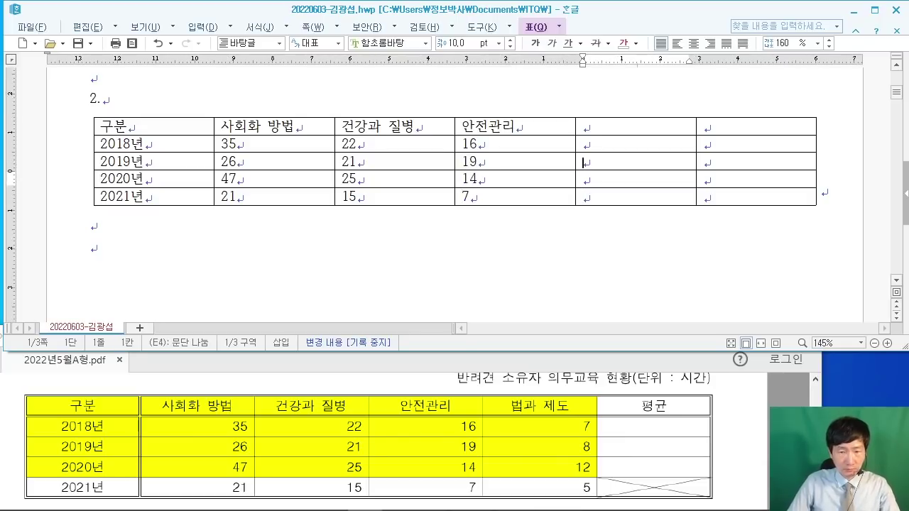
{"action": "type", "text": "법과 "}
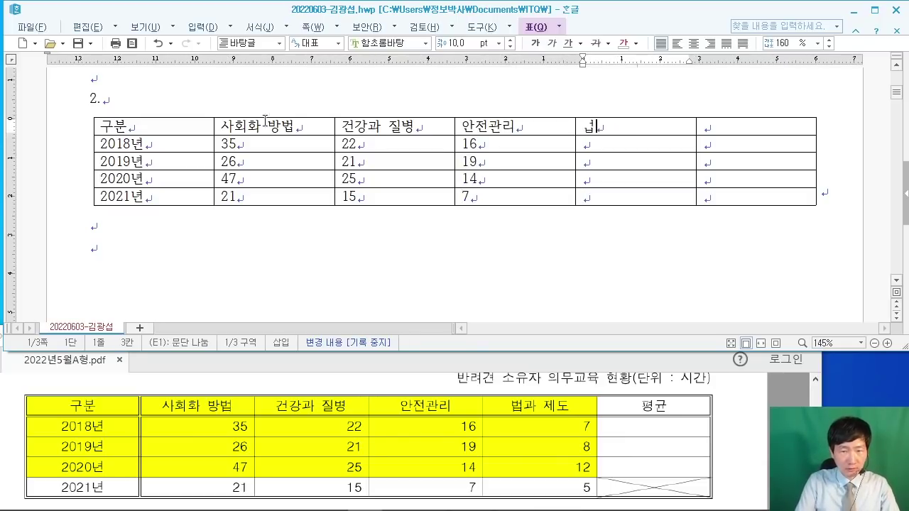
{"action": "type", "text": "제도"}
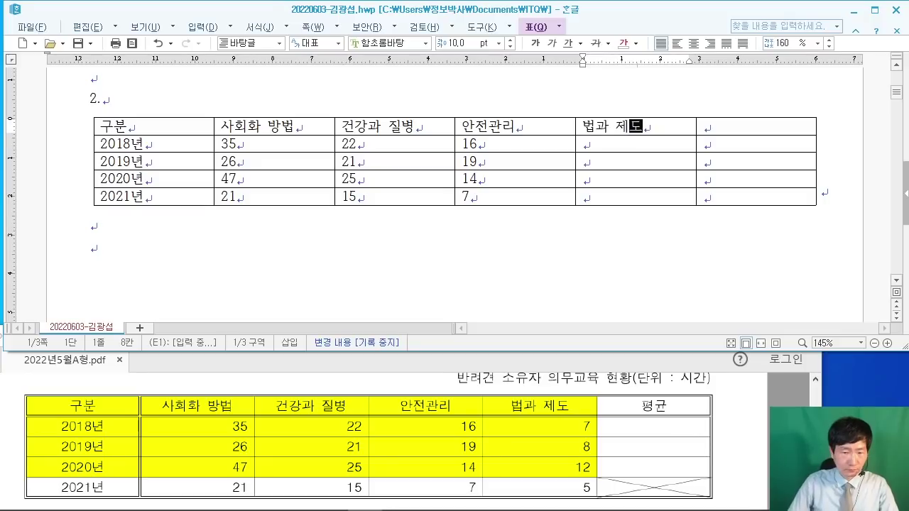
{"action": "key", "text": "Down"}
{"action": "type", "text": "7"}
{"action": "key", "text": "Down"}
{"action": "type", "text": "8"}
{"action": "key", "text": "Down"}
{"action": "type", "text": "`12"}
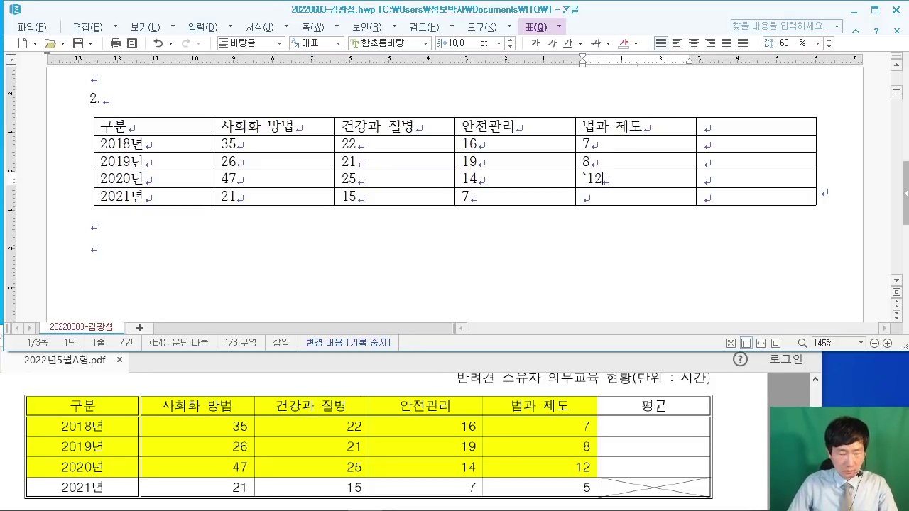
{"action": "type", "text": "12"}
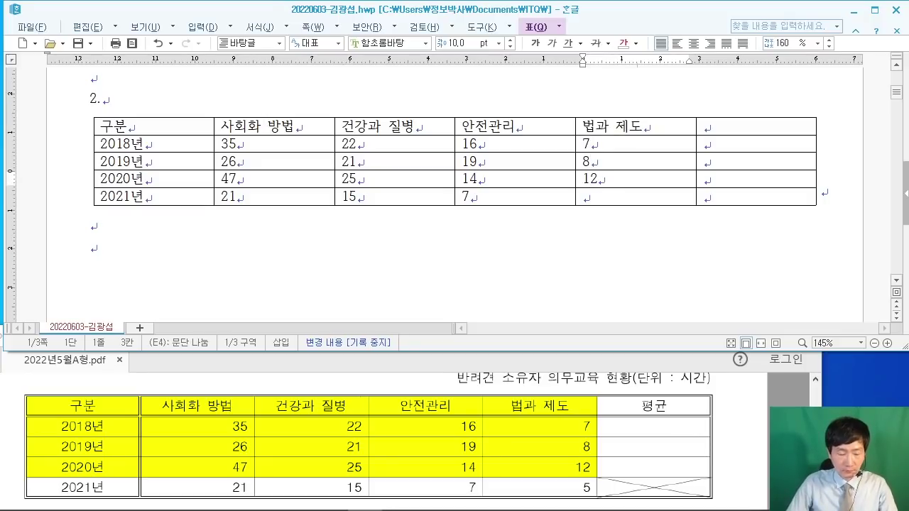
{"action": "key", "text": "Down"}
Step: Insert a blank line above 2. and label the last header cell 평균
{"action": "left_click", "coordinate": [263, 80]}
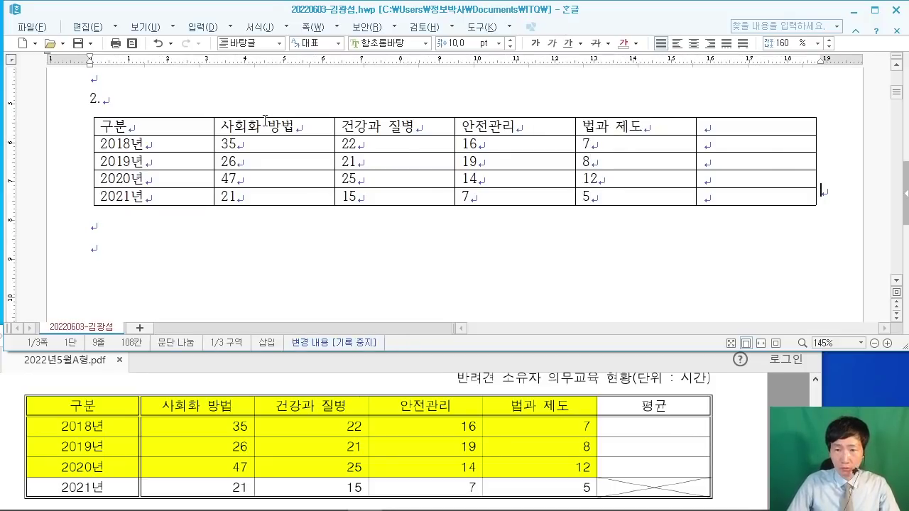
{"action": "key", "text": "Return"}
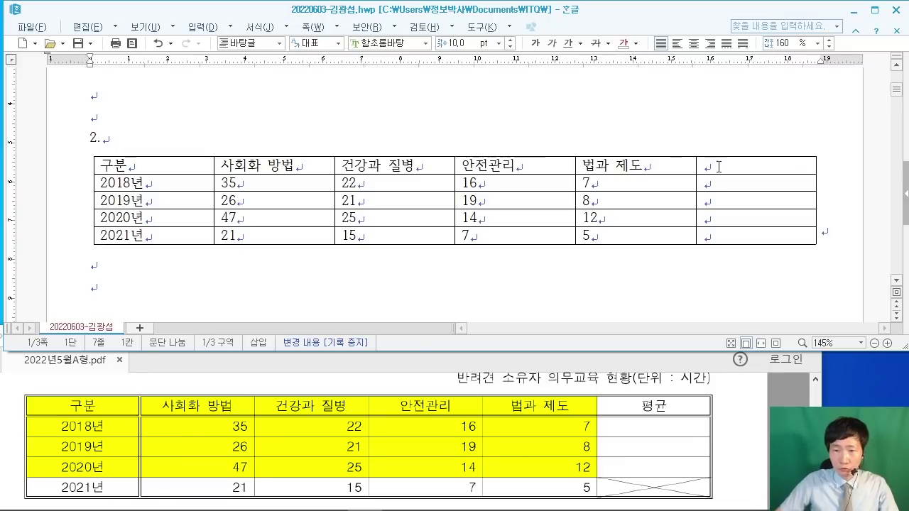
{"action": "left_click", "coordinate": [700, 164]}
{"action": "type", "text": "평ㄱ"}
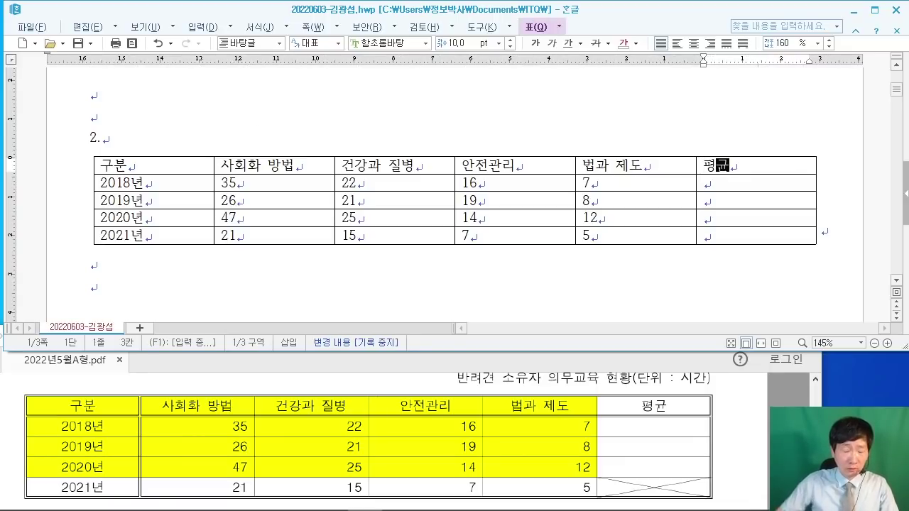
{"action": "left_click", "coordinate": [746, 402]}
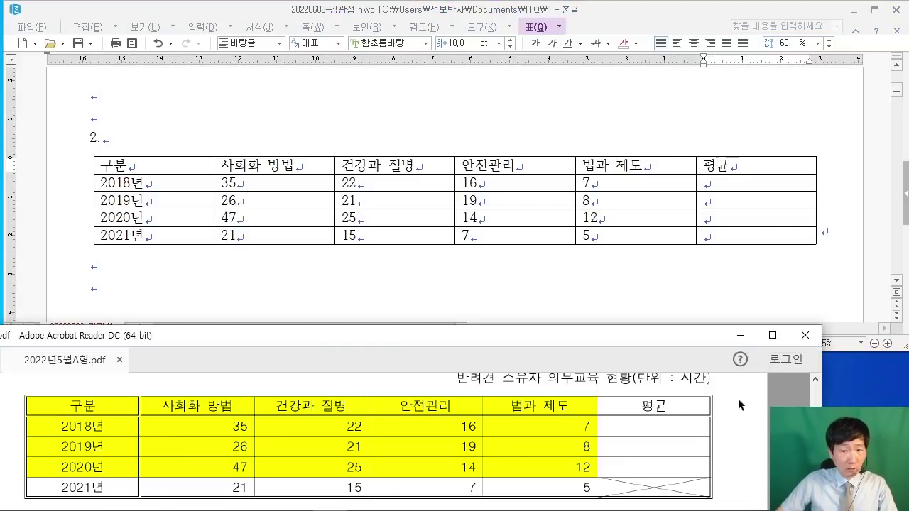
Step: Block-select the table from 구분 to the bottom-right cell, then recheck the PDF conditions
{"action": "scroll", "coordinate": [738, 399], "scroll_direction": "up", "scroll_amount": 1}
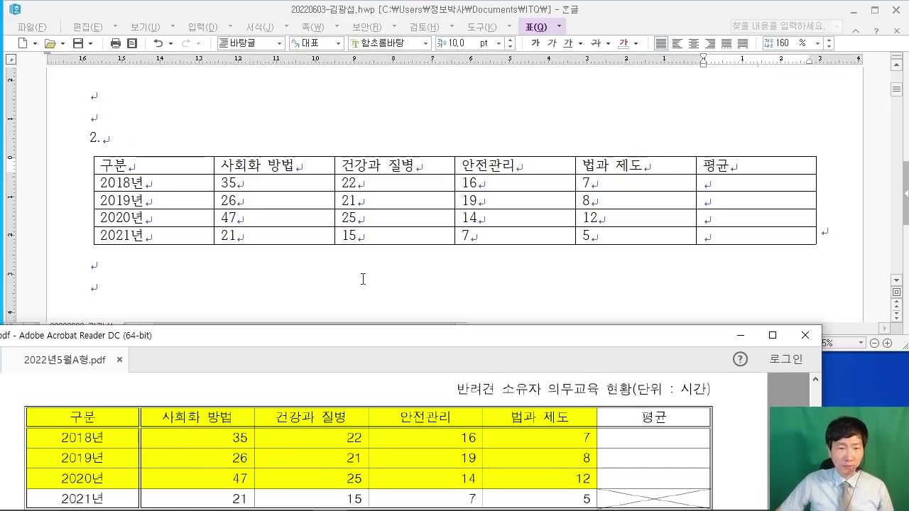
{"action": "left_click_drag", "start_coordinate": [160, 166], "coordinate": [770, 235]}
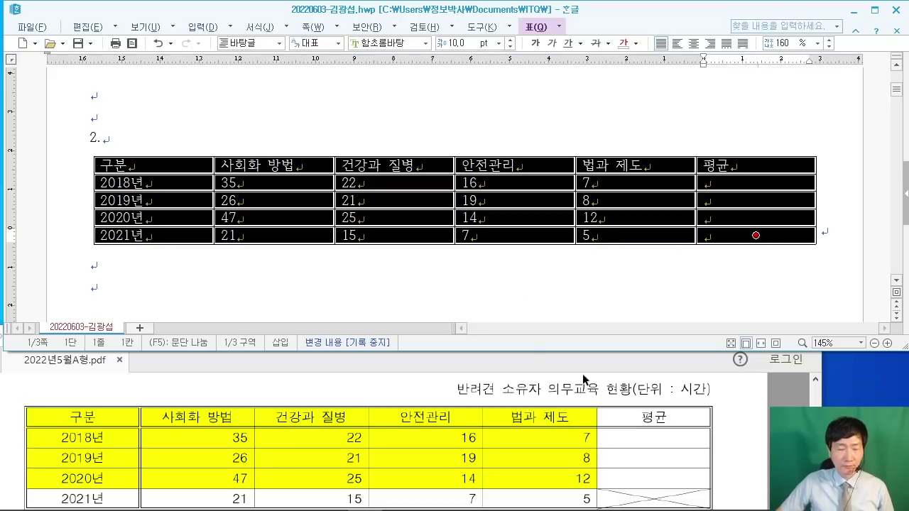
{"action": "left_click", "coordinate": [741, 446]}
{"action": "scroll", "coordinate": [738, 440], "scroll_direction": "up", "scroll_amount": 3}
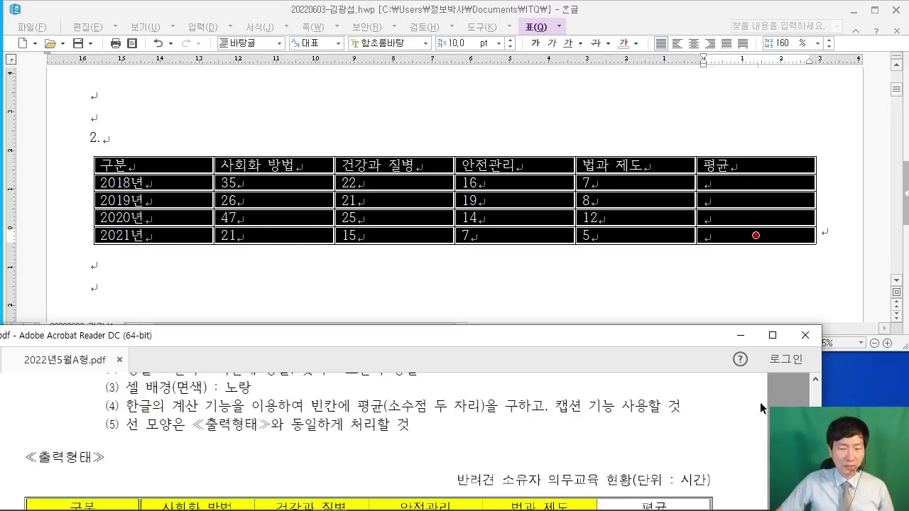
{"action": "scroll", "coordinate": [758, 399], "scroll_direction": "down", "scroll_amount": 3}
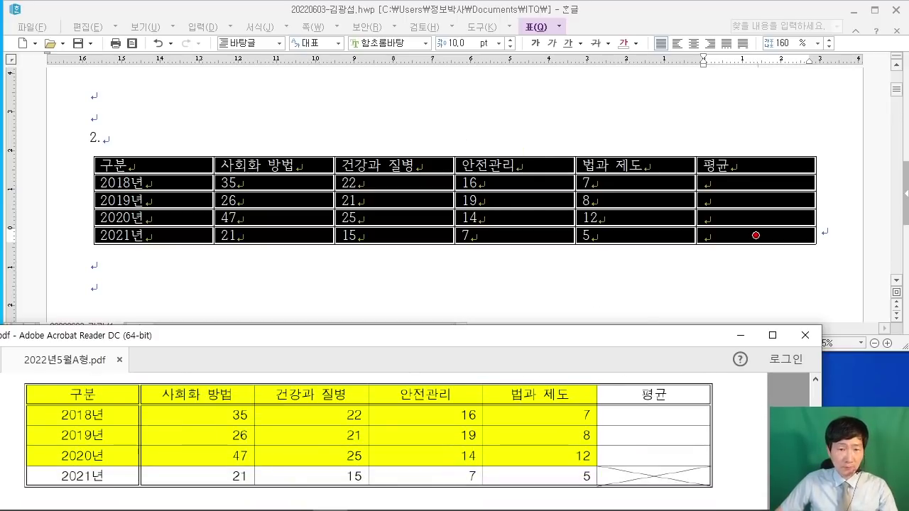
{"action": "left_click_drag", "start_coordinate": [402, 47], "coordinate": [548, 148]}
{"action": "mouse_move", "coordinate": [448, 65]}
{"action": "left_mouse_down"}
{"action": "mouse_move", "coordinate": [470, 129]}
{"action": "mouse_move", "coordinate": [510, 128]}
{"action": "left_mouse_up"}
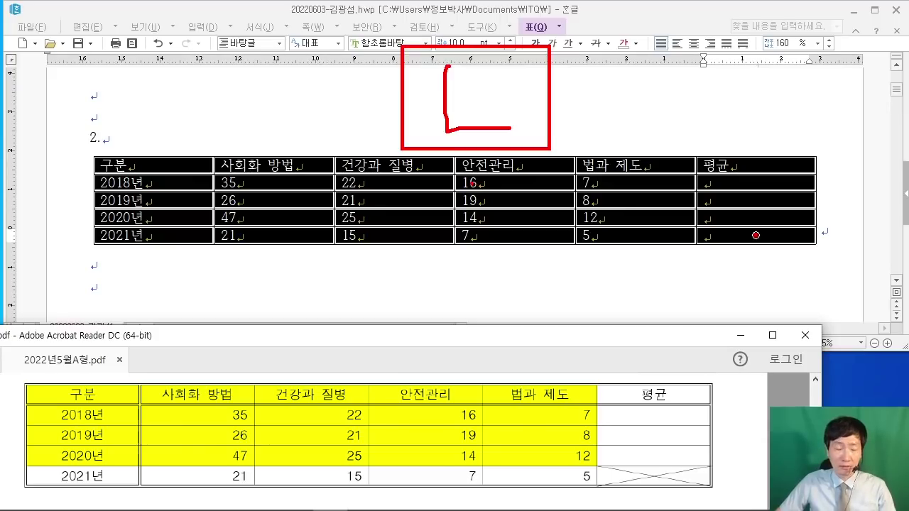
{"action": "key", "text": "Escape"}
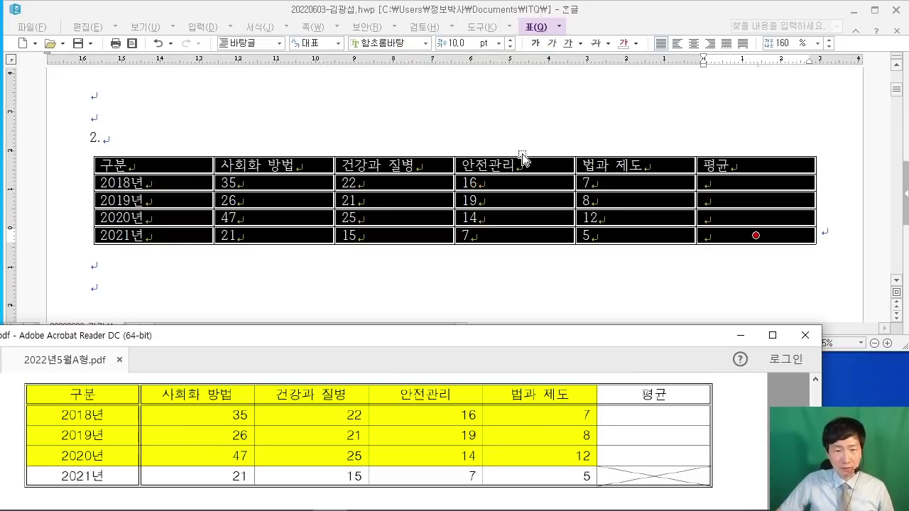
Step: Apply a 0.5 mm double-line border to the outside of the selected table
{"action": "left_click", "coordinate": [606, 15]}
{"action": "key", "text": "l"}
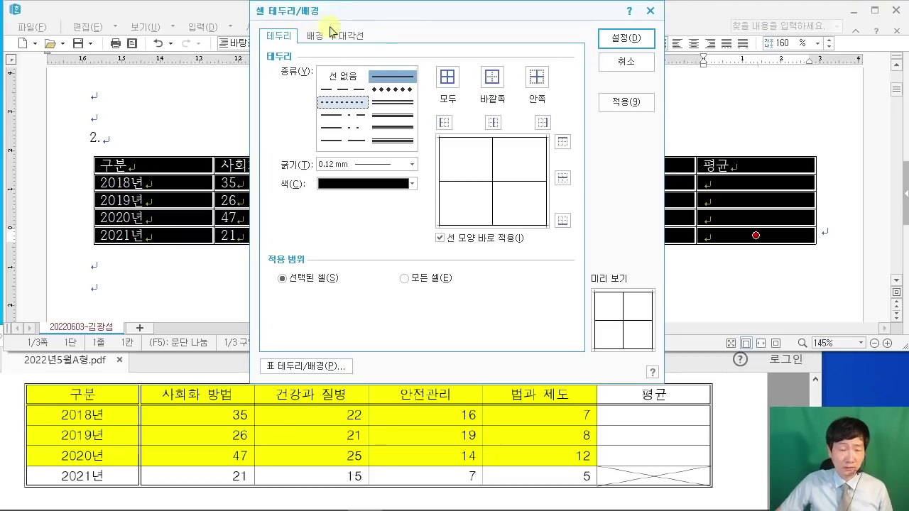
{"action": "left_click", "coordinate": [393, 102]}
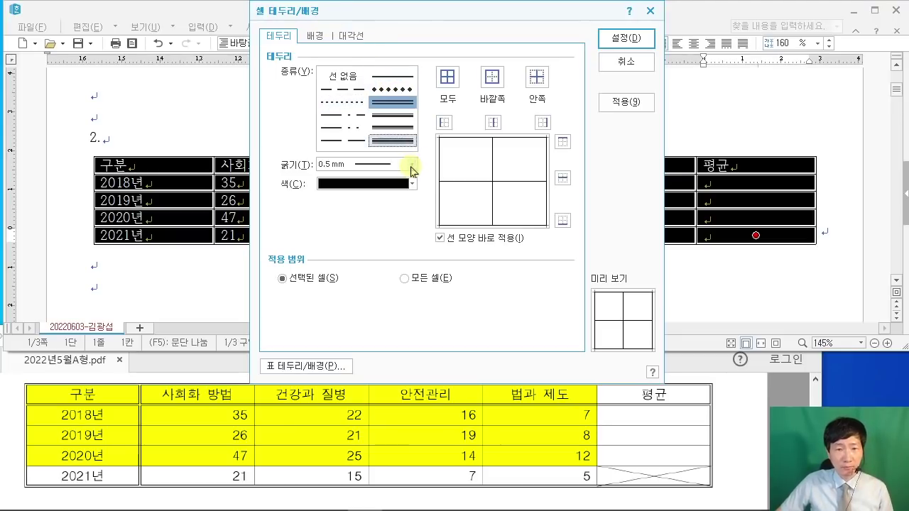
{"action": "left_click", "coordinate": [493, 76]}
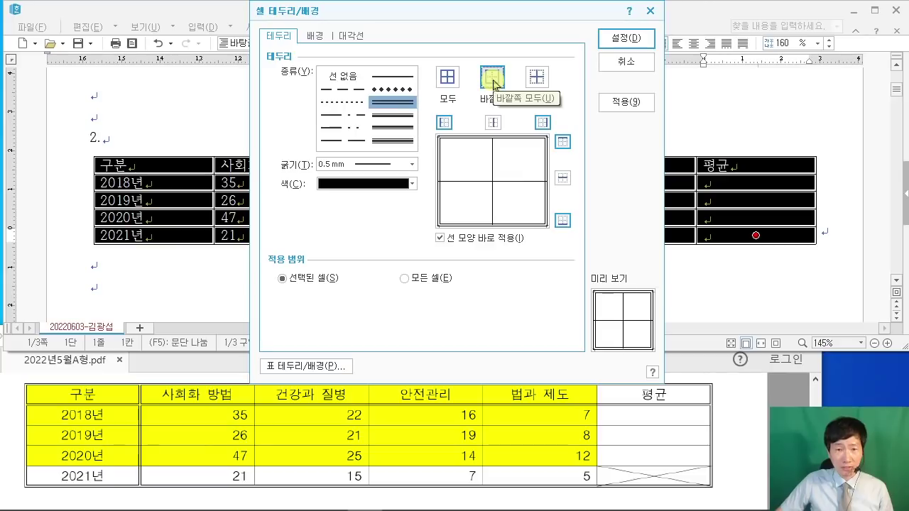
{"action": "left_click", "coordinate": [626, 38]}
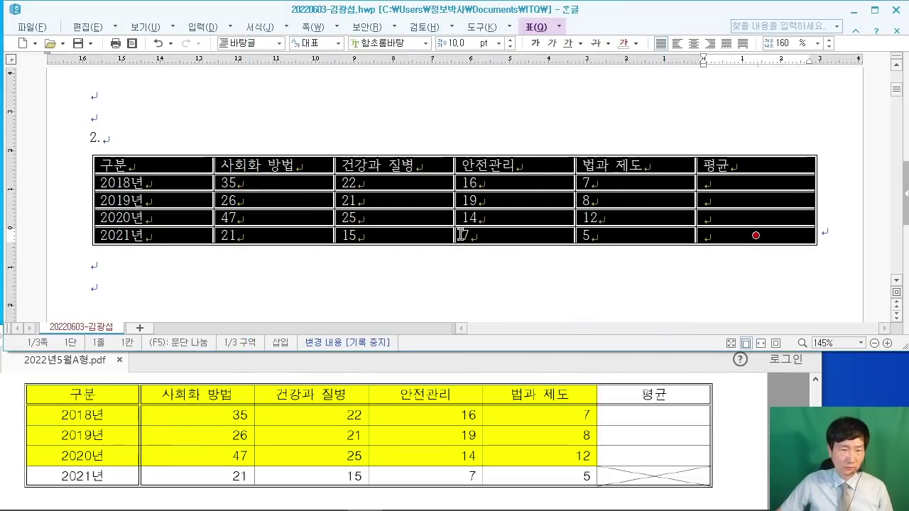
{"action": "left_click", "coordinate": [716, 409]}
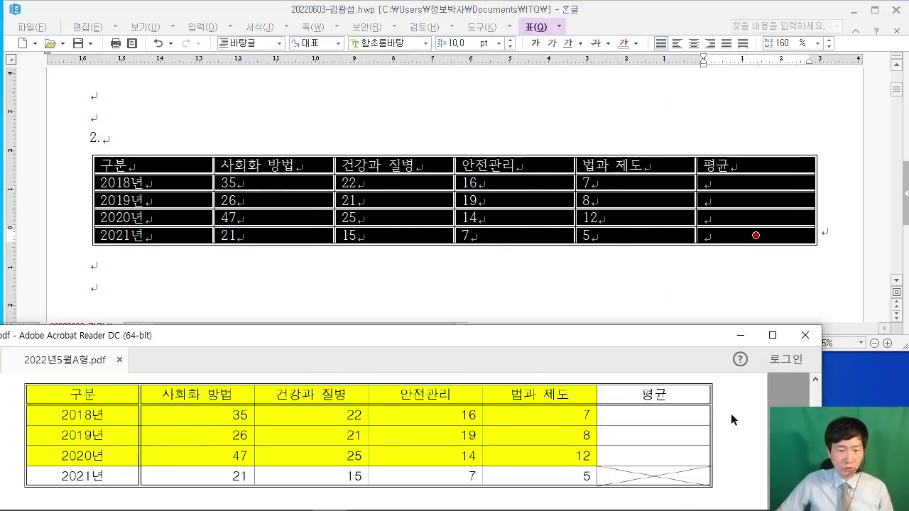
{"action": "scroll", "coordinate": [719, 406], "scroll_direction": "up", "scroll_amount": 5}
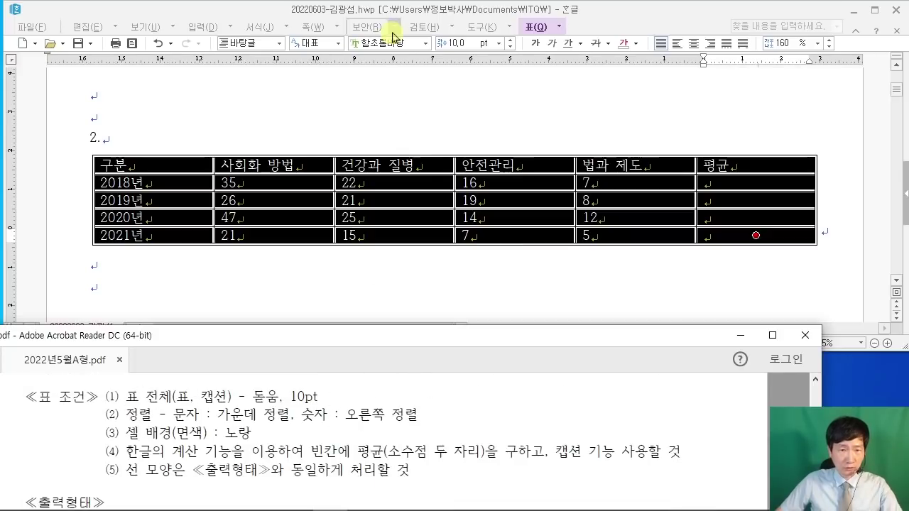
Step: Switch the selected table cells to 돋움 and centre-align their text
{"action": "left_click", "coordinate": [425, 44]}
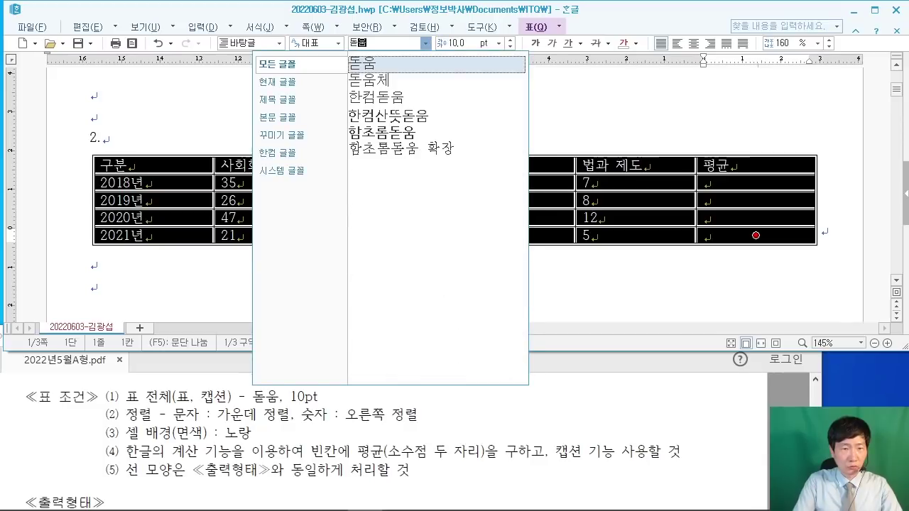
{"action": "key", "text": "Return"}
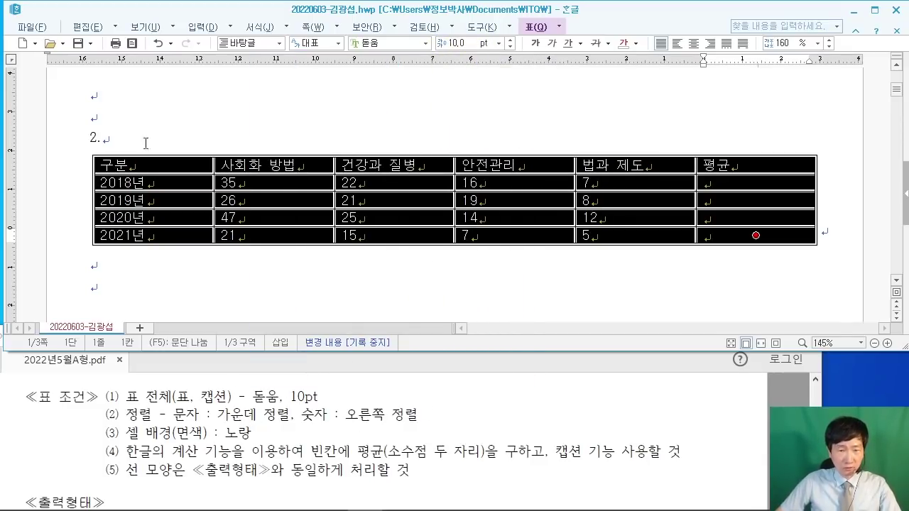
{"action": "left_click", "coordinate": [693, 44]}
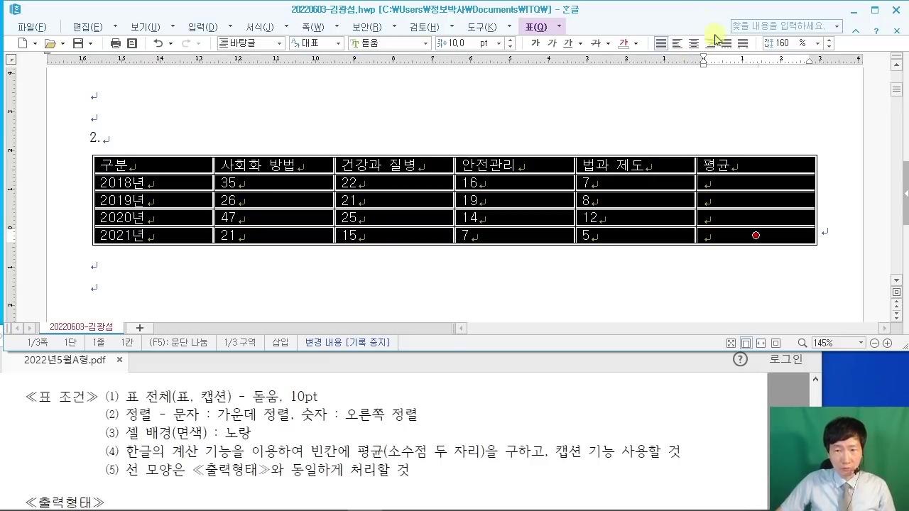
{"action": "left_click", "coordinate": [693, 46]}
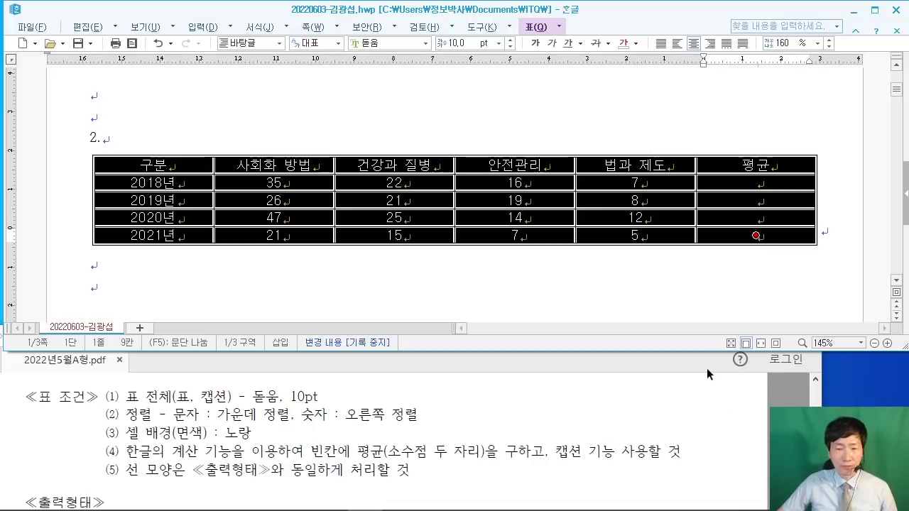
{"action": "left_click", "coordinate": [744, 428]}
Step: Sketch on-screen annotations explaining the row-height change, then clear them
{"action": "scroll", "coordinate": [743, 428], "scroll_direction": "down", "scroll_amount": 3}
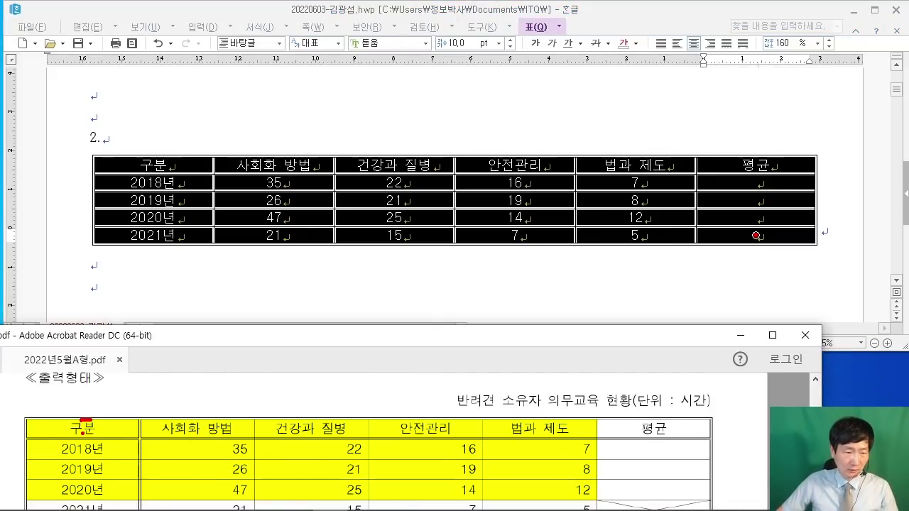
{"action": "left_click_drag", "start_coordinate": [249, 76], "coordinate": [380, 217]}
{"action": "mouse_move", "coordinate": [325, 127]}
{"action": "left_mouse_down"}
{"action": "mouse_move", "coordinate": [305, 176]}
{"action": "mouse_move", "coordinate": [328, 108]}
{"action": "mouse_move", "coordinate": [332, 171]}
{"action": "left_mouse_up"}
{"action": "left_click_drag", "start_coordinate": [342, 152], "coordinate": [355, 132]}
{"action": "mouse_move", "coordinate": [355, 159]}
{"action": "left_mouse_down"}
{"action": "mouse_move", "coordinate": [371, 129]}
{"action": "mouse_move", "coordinate": [362, 161]}
{"action": "left_mouse_up"}
{"action": "mouse_move", "coordinate": [423, 102]}
{"action": "left_mouse_down"}
{"action": "mouse_move", "coordinate": [416, 157]}
{"action": "mouse_move", "coordinate": [451, 141]}
{"action": "left_mouse_up"}
{"action": "mouse_move", "coordinate": [484, 54]}
{"action": "left_mouse_down"}
{"action": "mouse_move", "coordinate": [487, 112]}
{"action": "mouse_move", "coordinate": [633, 211]}
{"action": "left_mouse_up"}
{"action": "left_click_drag", "start_coordinate": [569, 73], "coordinate": [568, 186]}
{"action": "left_click_drag", "start_coordinate": [687, 120], "coordinate": [655, 152]}
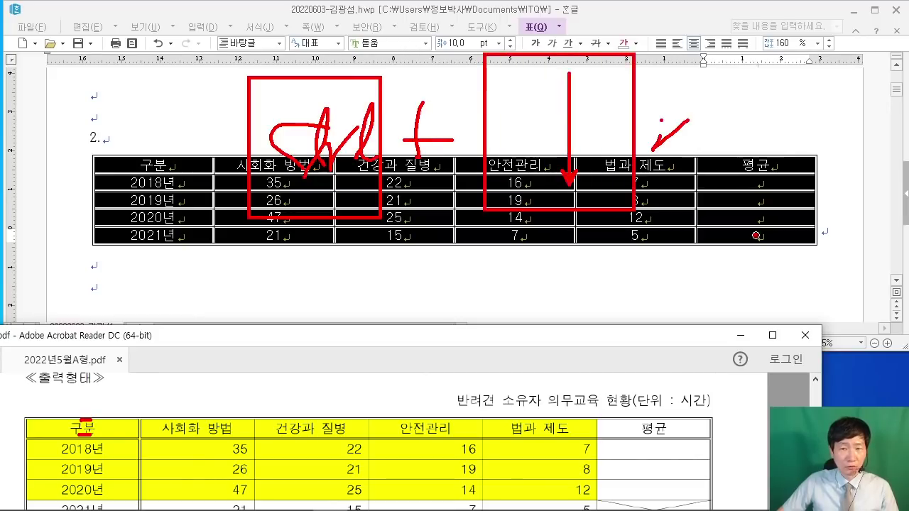
{"action": "left_click_drag", "start_coordinate": [659, 108], "coordinate": [662, 164]}
{"action": "mouse_move", "coordinate": [667, 137]}
{"action": "left_mouse_down"}
{"action": "mouse_move", "coordinate": [680, 152]}
{"action": "mouse_move", "coordinate": [634, 135]}
{"action": "left_mouse_up"}
{"action": "left_click_drag", "start_coordinate": [712, 114], "coordinate": [715, 153]}
{"action": "mouse_move", "coordinate": [729, 112]}
{"action": "left_mouse_down"}
{"action": "mouse_move", "coordinate": [733, 140]}
{"action": "mouse_move", "coordinate": [749, 145]}
{"action": "left_mouse_up"}
{"action": "mouse_move", "coordinate": [751, 128]}
{"action": "left_mouse_down"}
{"action": "mouse_move", "coordinate": [771, 115]}
{"action": "mouse_move", "coordinate": [773, 143]}
{"action": "left_mouse_up"}
{"action": "left_click_drag", "start_coordinate": [754, 146], "coordinate": [791, 169]}
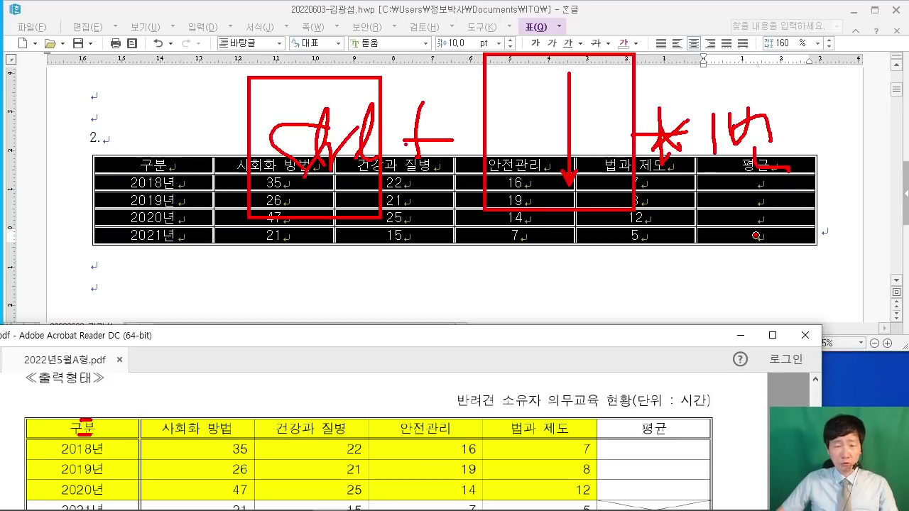
{"action": "key", "text": "Escape"}
Step: Enlarge all table rows once with Ctrl+Down, then select the header row
{"action": "left_click", "coordinate": [659, 17]}
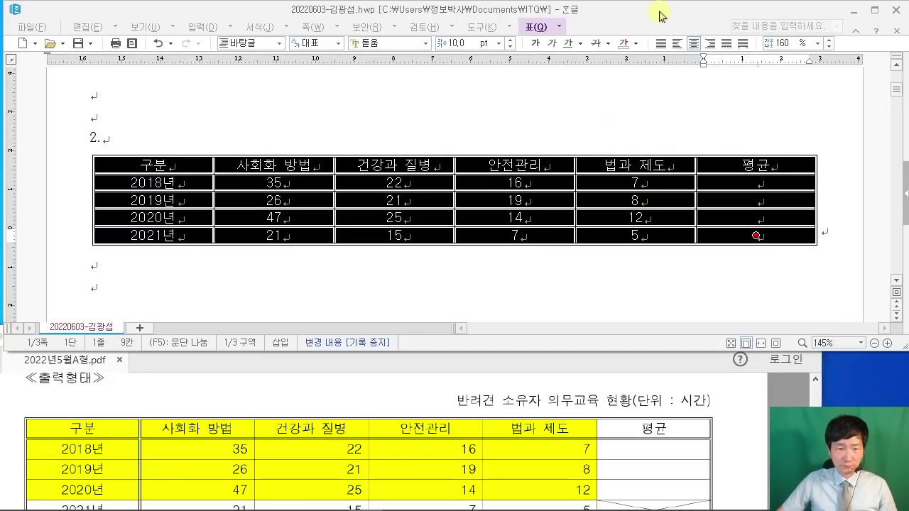
{"action": "key", "text": "ctrl+Down"}
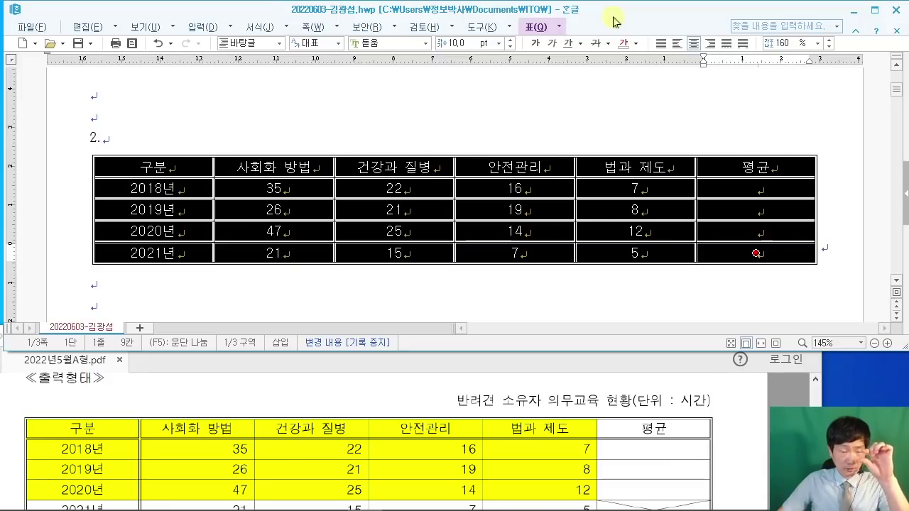
{"action": "left_click", "coordinate": [487, 112]}
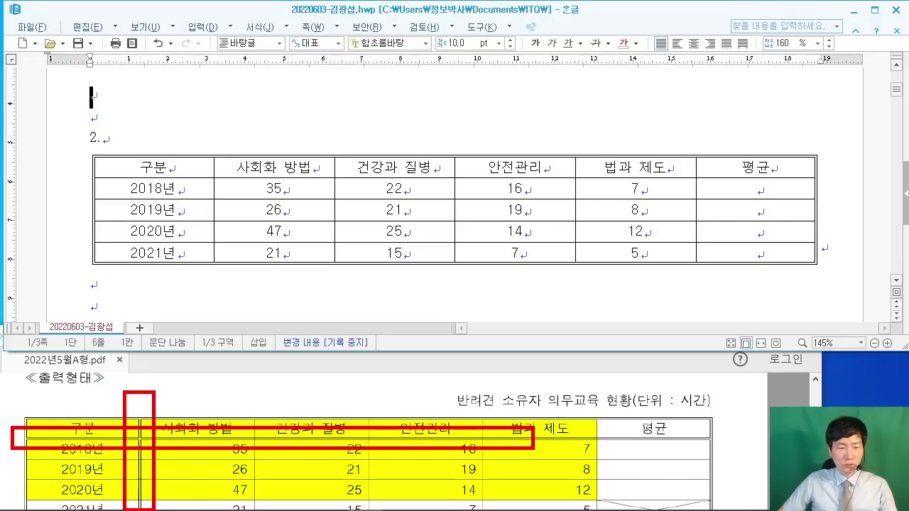
{"action": "left_click_drag", "start_coordinate": [153, 167], "coordinate": [733, 154]}
Step: Give the header row a double-line bottom border
{"action": "key", "text": "l"}
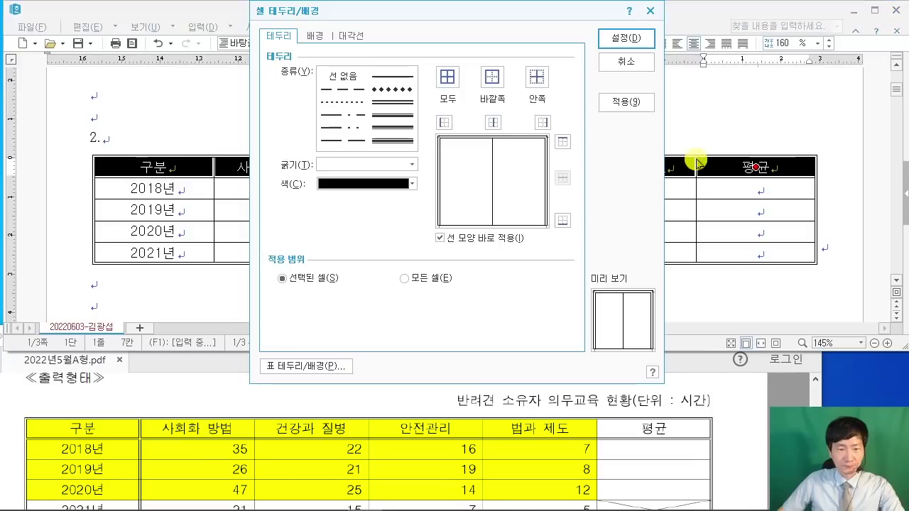
{"action": "left_click", "coordinate": [393, 102]}
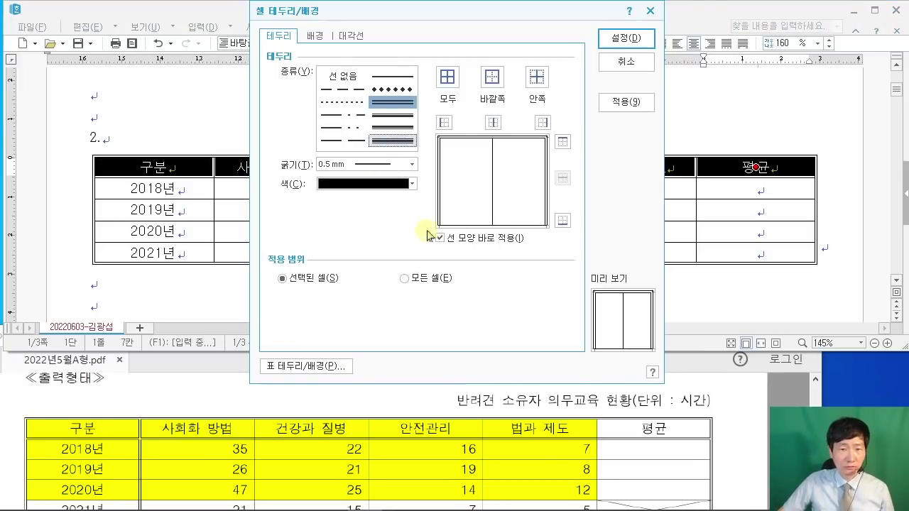
{"action": "left_click", "coordinate": [563, 220]}
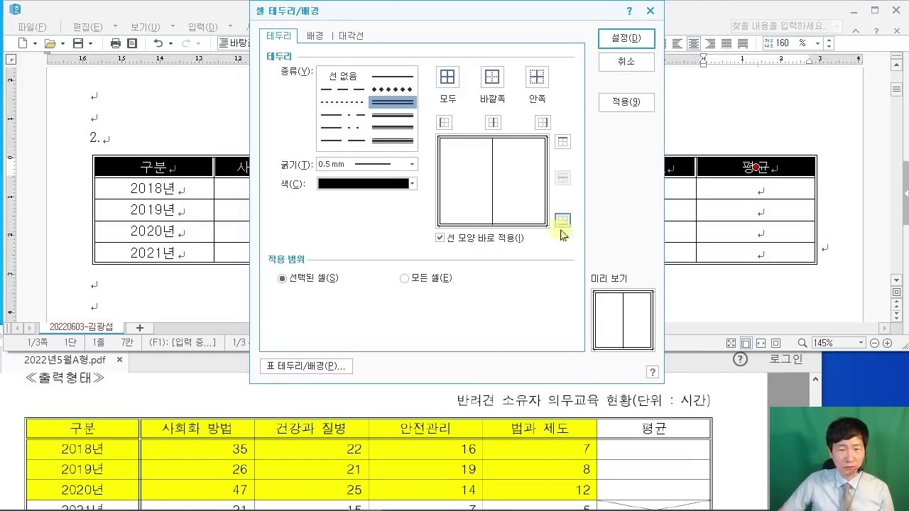
{"action": "left_click", "coordinate": [609, 37]}
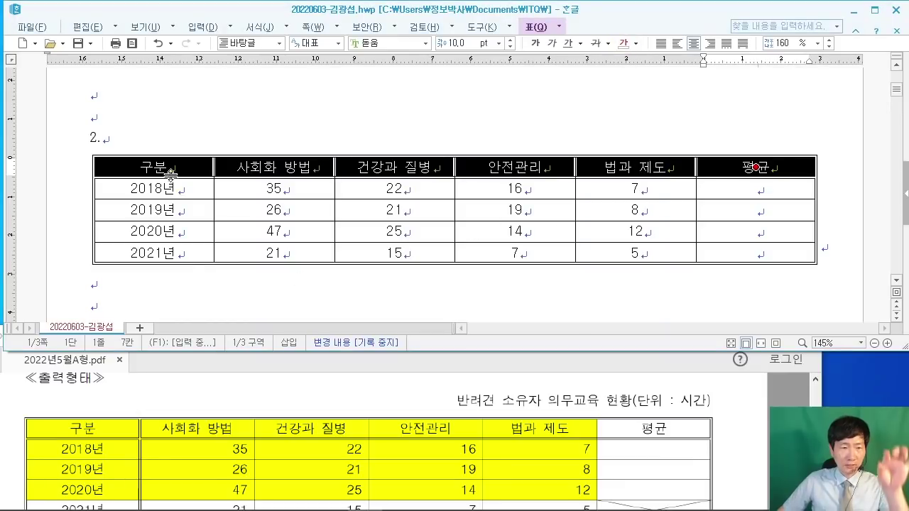
Step: Add a 0.5 mm double-line border along the right edge of the 구분 column
{"action": "left_click_drag", "start_coordinate": [162, 168], "coordinate": [169, 254]}
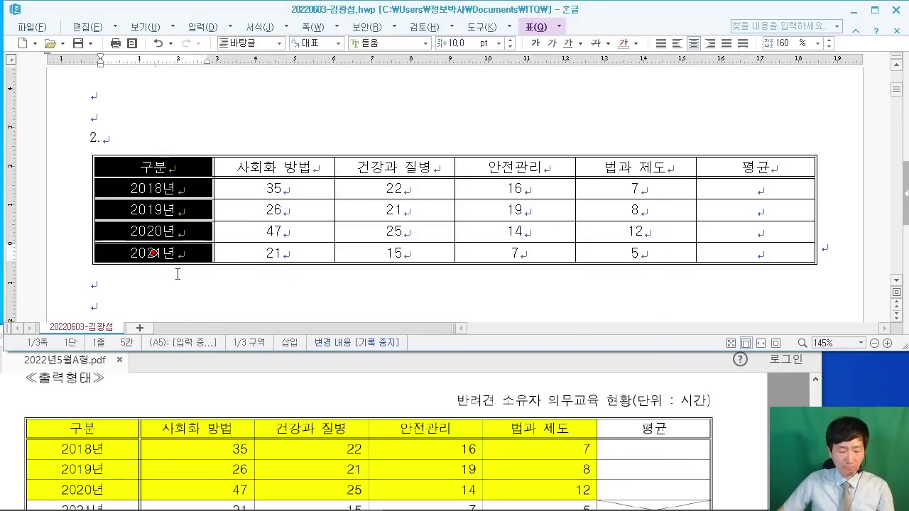
{"action": "key", "text": "l"}
{"action": "left_click", "coordinate": [358, 105]}
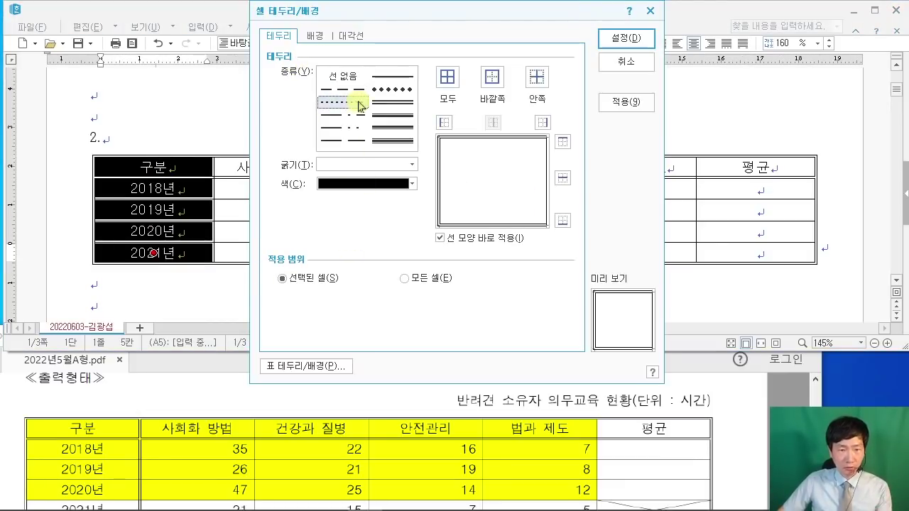
{"action": "left_click", "coordinate": [390, 103]}
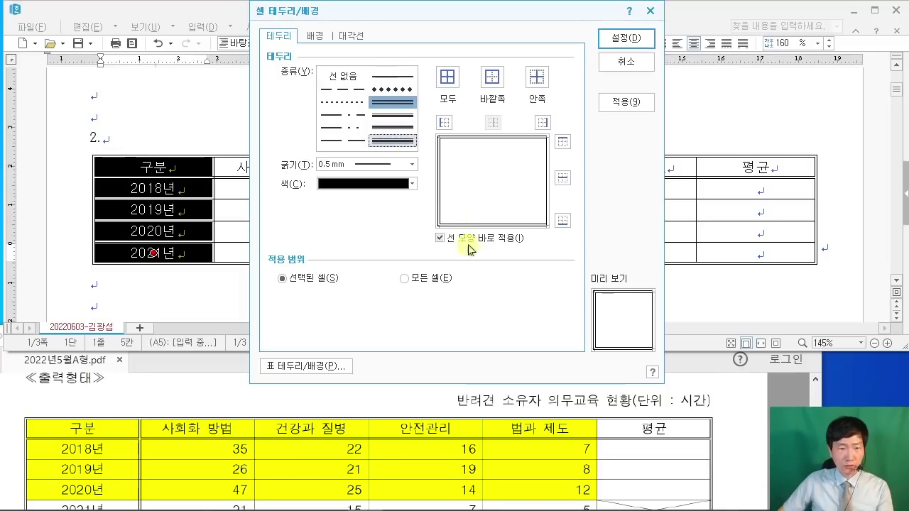
{"action": "left_click", "coordinate": [542, 123]}
{"action": "left_click", "coordinate": [625, 38]}
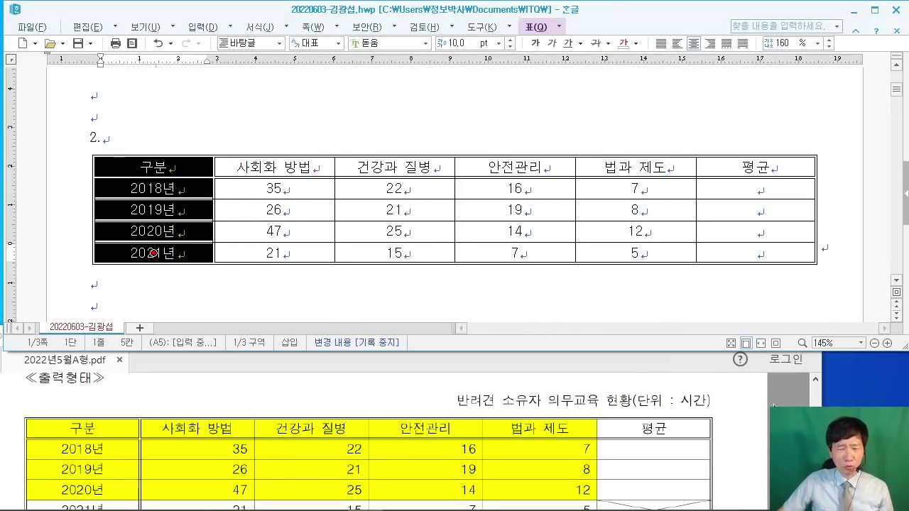
{"action": "left_click", "coordinate": [650, 435]}
Step: Draw both ＼ and / diagonals across the empty 2021년 평균 cell to form an X
{"action": "scroll", "coordinate": [650, 435], "scroll_direction": "down", "scroll_amount": 2}
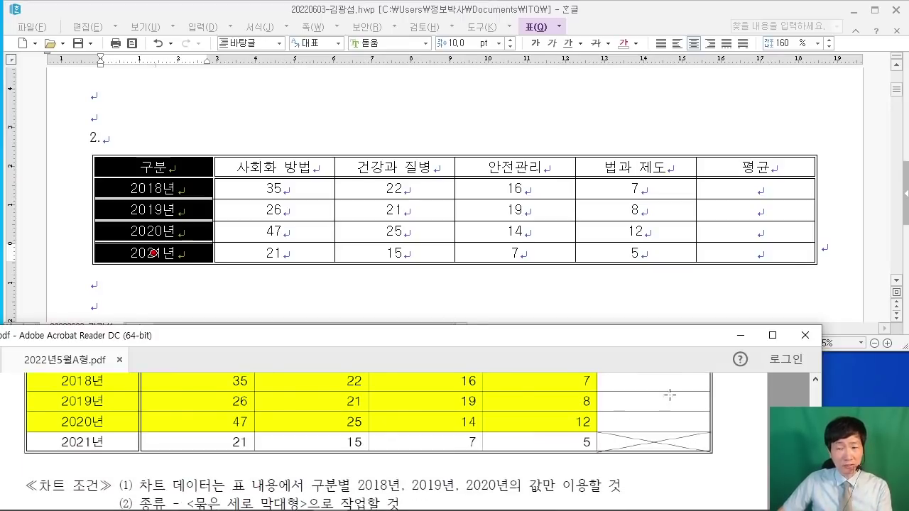
{"action": "left_click", "coordinate": [758, 252]}
{"action": "key", "text": "F5"}
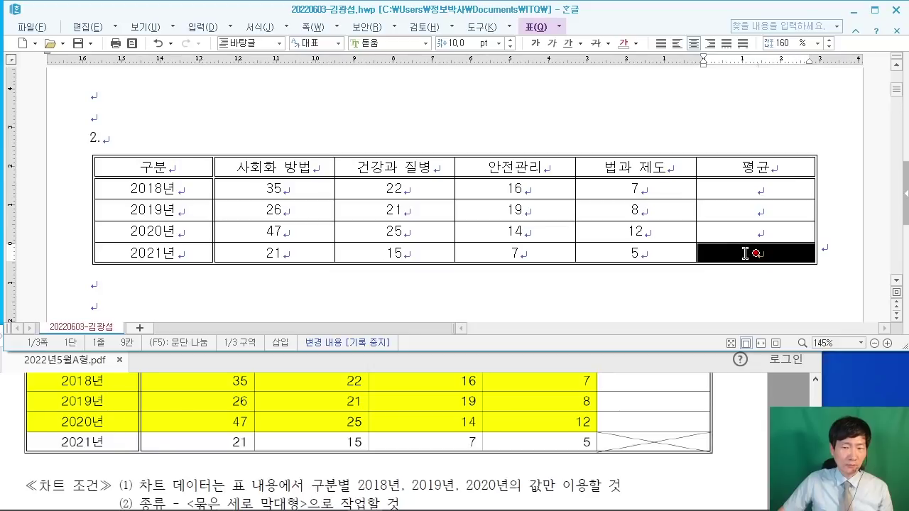
{"action": "mouse_move", "coordinate": [746, 253]}
{"action": "left_mouse_down"}
{"action": "mouse_move", "coordinate": [747, 228]}
{"action": "mouse_move", "coordinate": [746, 250]}
{"action": "left_mouse_up"}
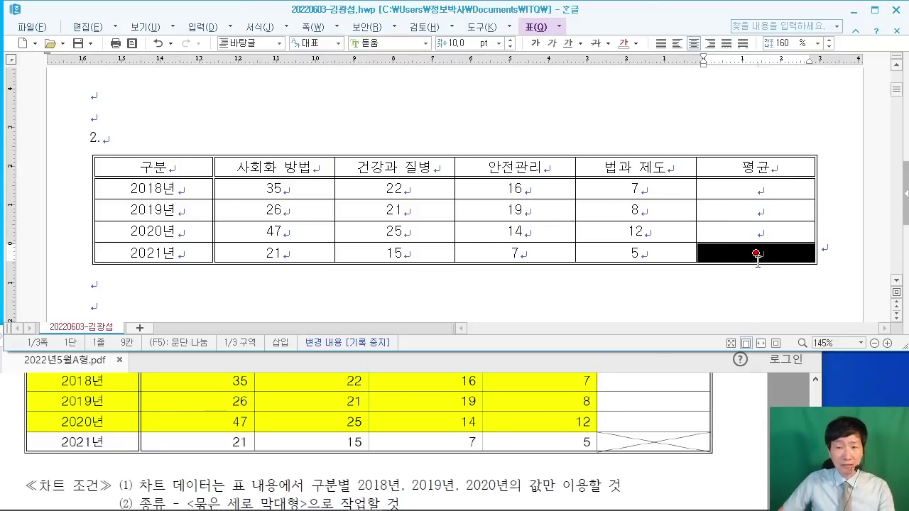
{"action": "key", "text": "l"}
{"action": "left_click", "coordinate": [349, 35]}
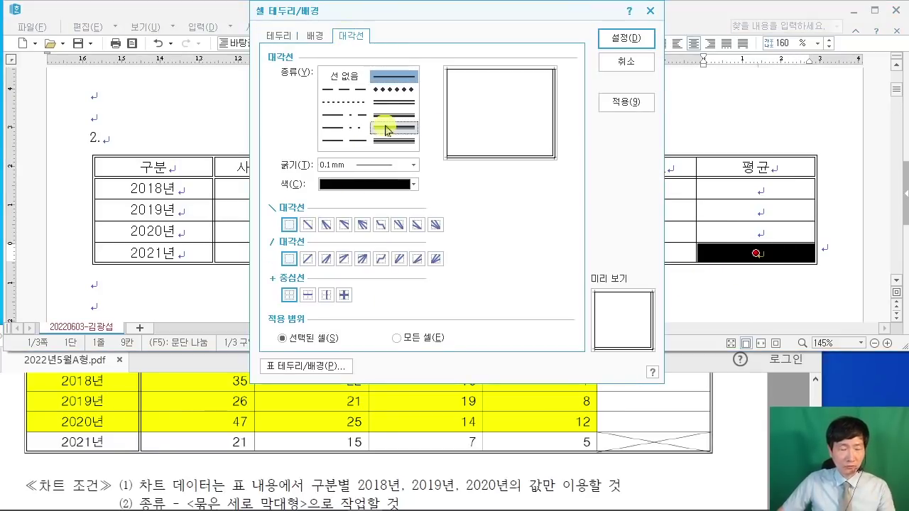
{"action": "left_click_drag", "start_coordinate": [324, 19], "coordinate": [381, 53]}
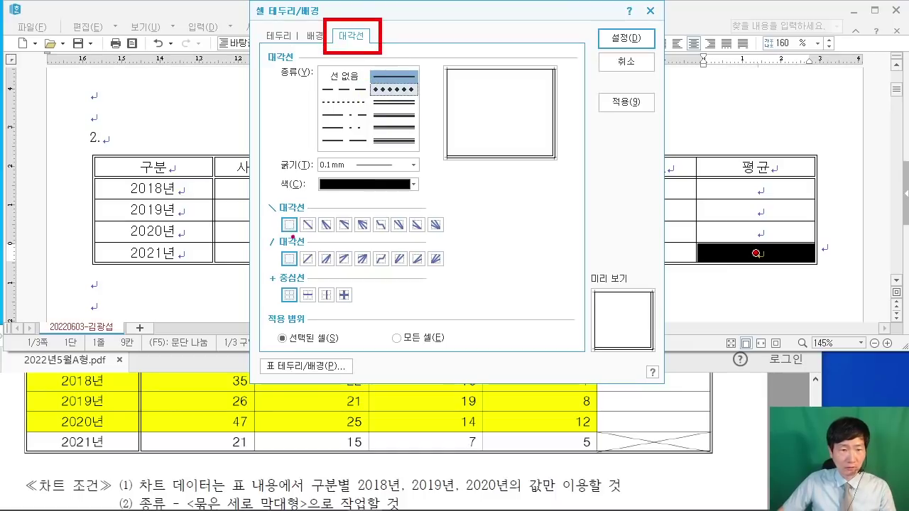
{"action": "mouse_move", "coordinate": [293, 216]}
{"action": "left_mouse_down"}
{"action": "mouse_move", "coordinate": [315, 232]}
{"action": "mouse_move", "coordinate": [325, 272]}
{"action": "left_mouse_up"}
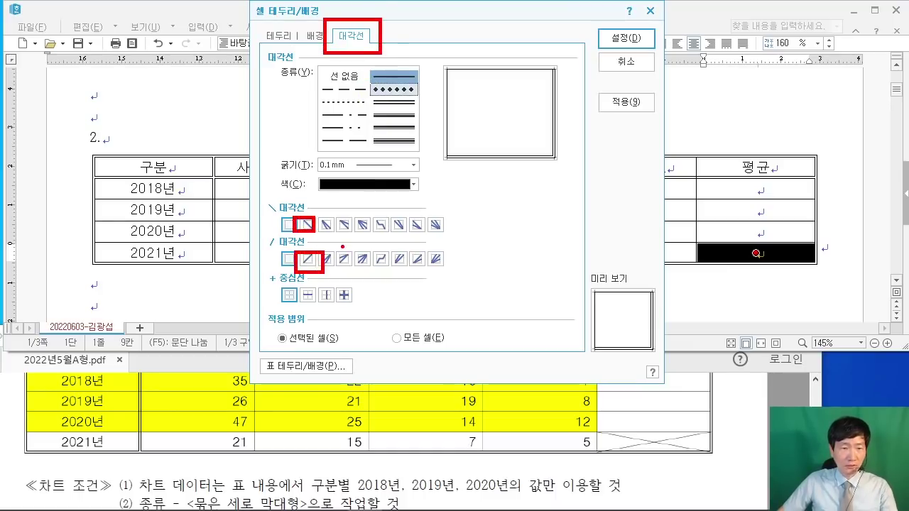
{"action": "left_click", "coordinate": [307, 225]}
{"action": "left_click", "coordinate": [306, 258]}
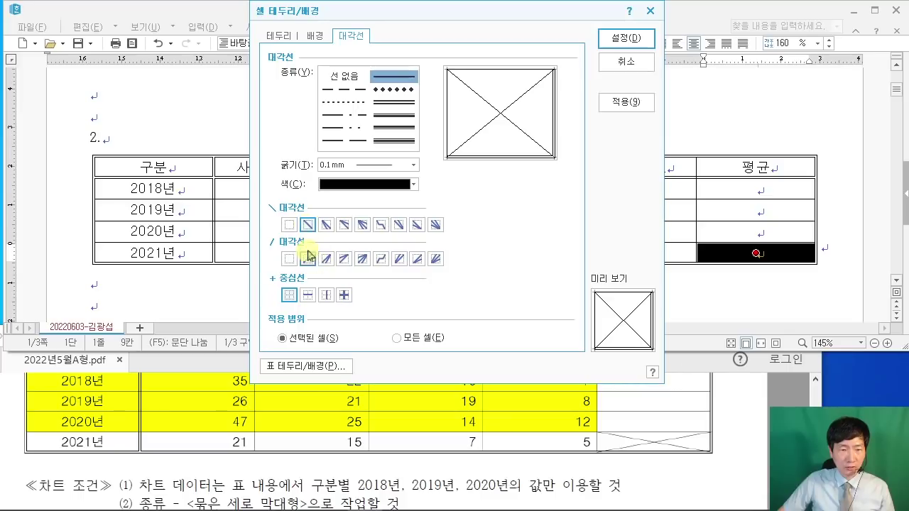
{"action": "left_click", "coordinate": [636, 37]}
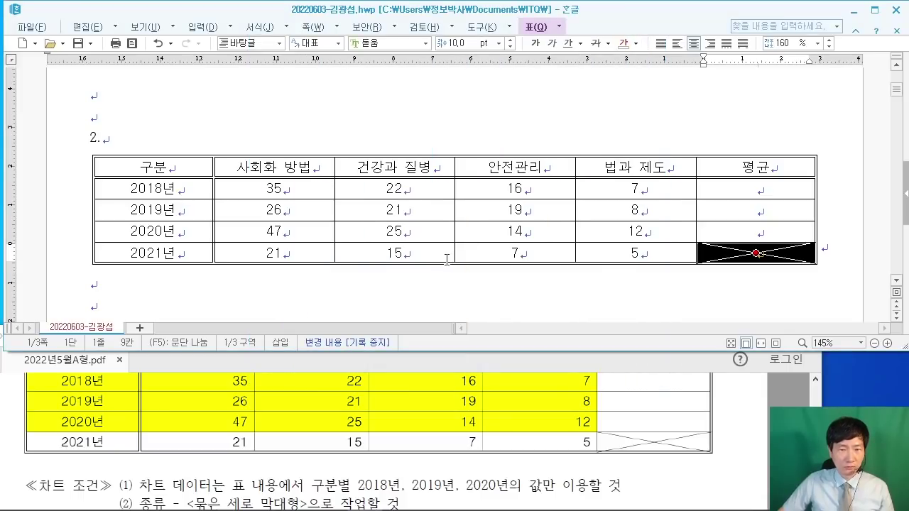
Step: Right-align the number cells from 35 through the 2021 평균 cell, per the exam rule
{"action": "left_click", "coordinate": [374, 125]}
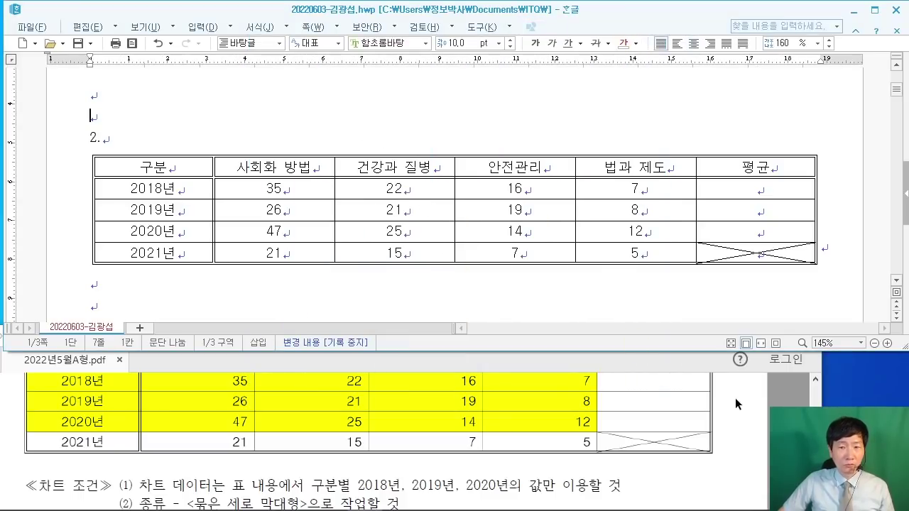
{"action": "left_click", "coordinate": [744, 409]}
{"action": "scroll", "coordinate": [639, 426], "scroll_direction": "up", "scroll_amount": 5}
{"action": "scroll", "coordinate": [611, 435], "scroll_direction": "up", "scroll_amount": 3}
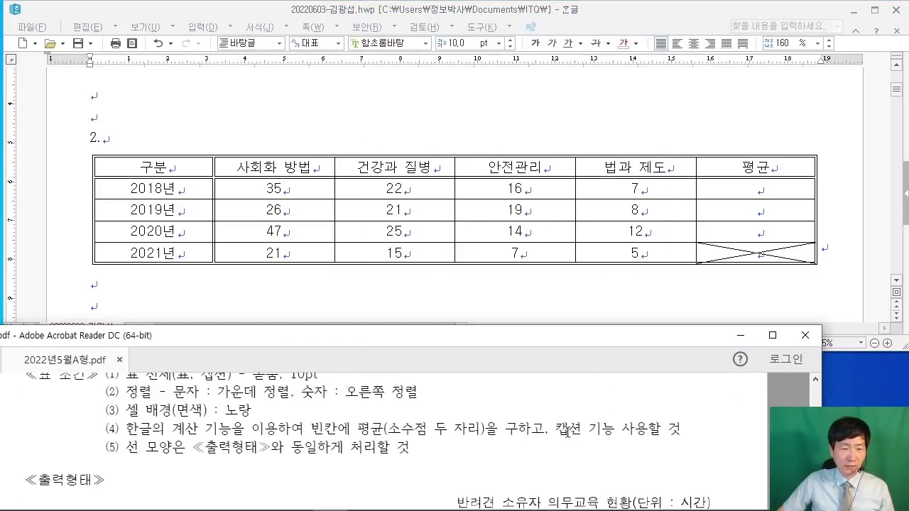
{"action": "left_click_drag", "start_coordinate": [300, 438], "coordinate": [419, 438]}
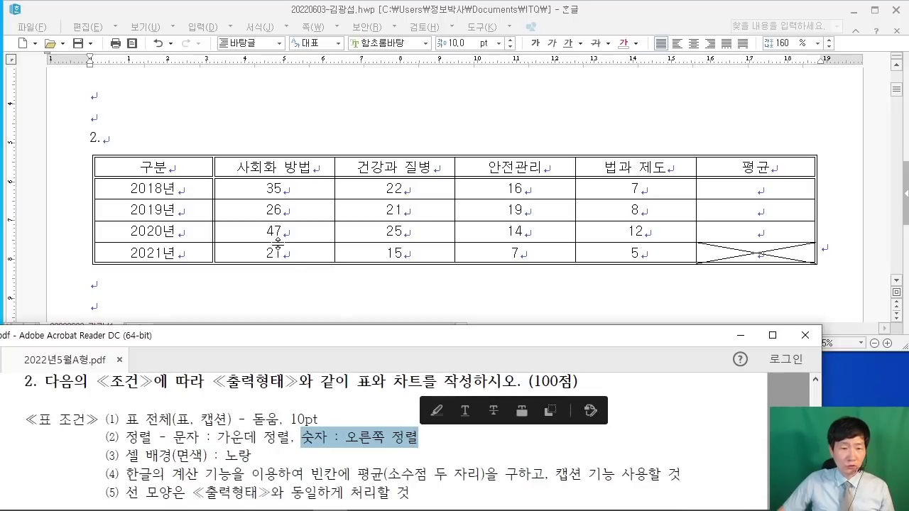
{"action": "left_click", "coordinate": [297, 188]}
{"action": "left_click_drag", "start_coordinate": [297, 188], "coordinate": [340, 189]}
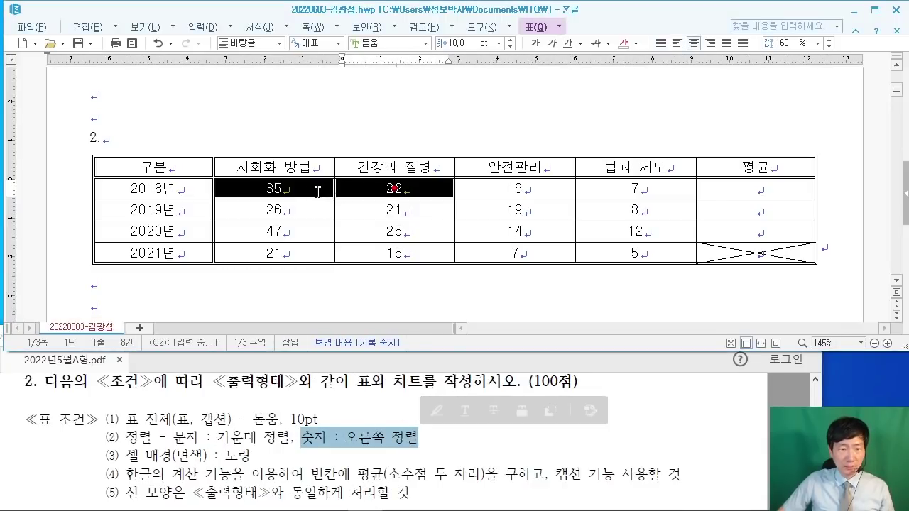
{"action": "left_click_drag", "start_coordinate": [394, 188], "coordinate": [757, 251]}
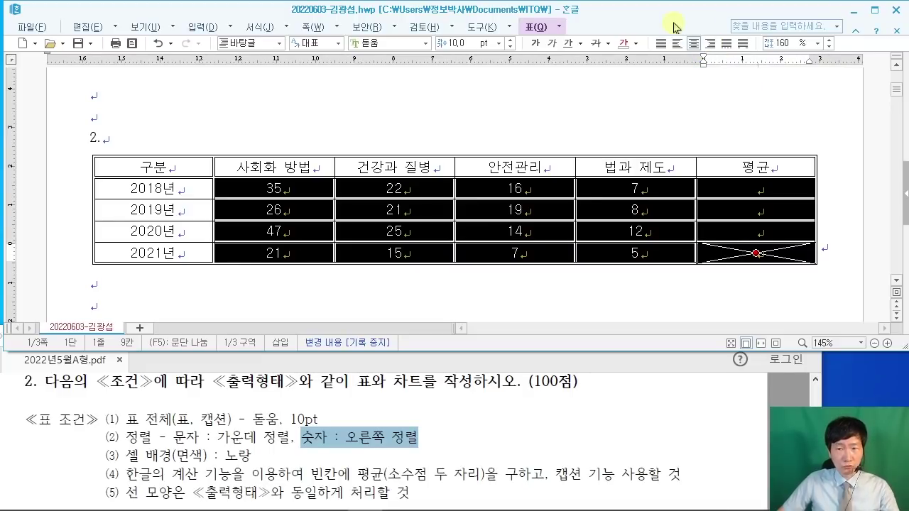
{"action": "left_click", "coordinate": [709, 43]}
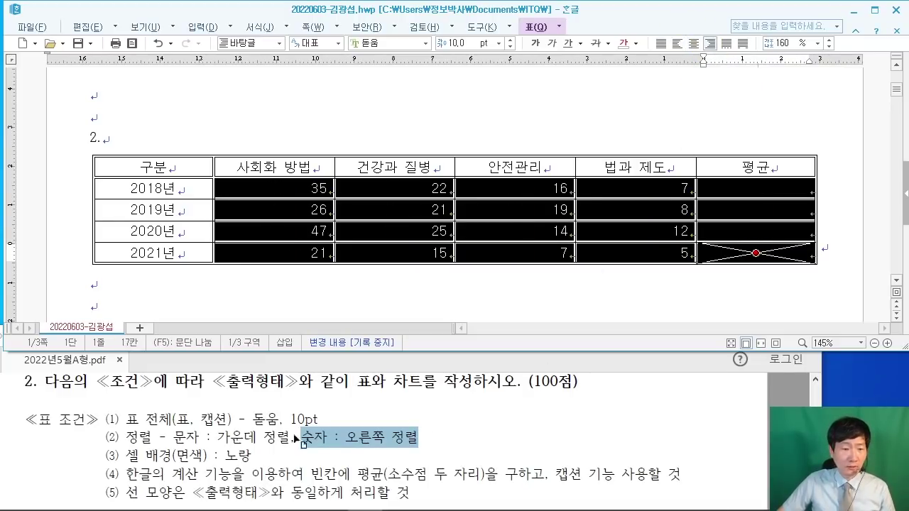
Step: Clear the PDF highlight and select the header row plus the 2018–2020 rows
{"action": "left_click", "coordinate": [157, 458]}
{"action": "left_click_drag", "start_coordinate": [216, 437], "coordinate": [270, 419]}
{"action": "left_click", "coordinate": [264, 474]}
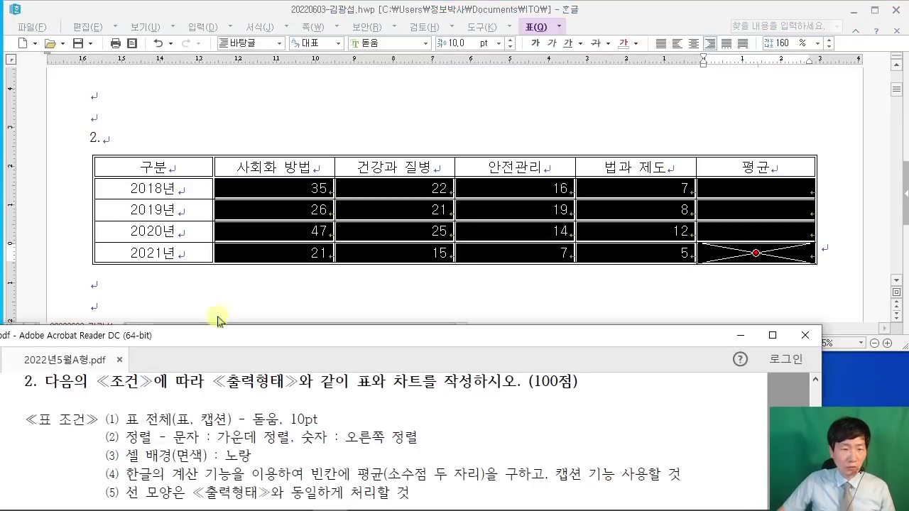
{"action": "left_click_drag", "start_coordinate": [162, 171], "coordinate": [636, 231]}
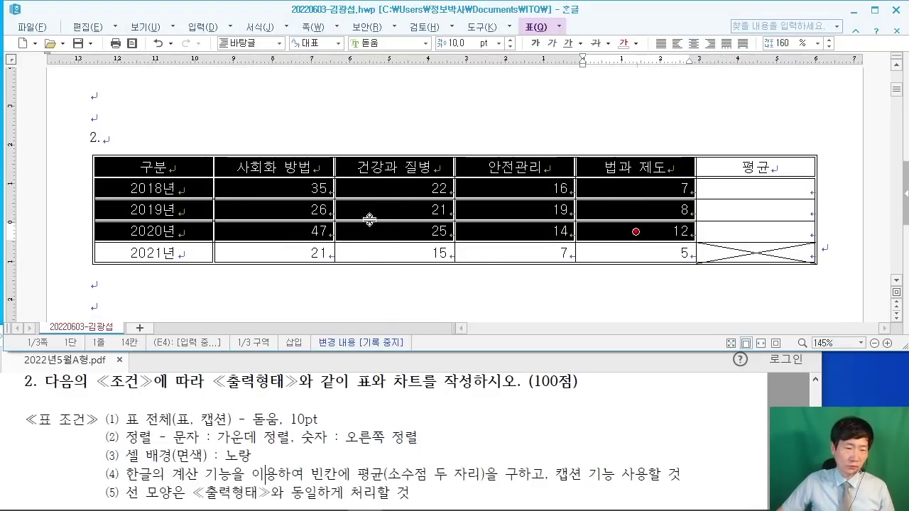
Step: Scroll through the exam PDF to compare against the sample table
{"action": "left_click", "coordinate": [748, 397]}
{"action": "scroll", "coordinate": [769, 398], "scroll_direction": "down", "scroll_amount": 4}
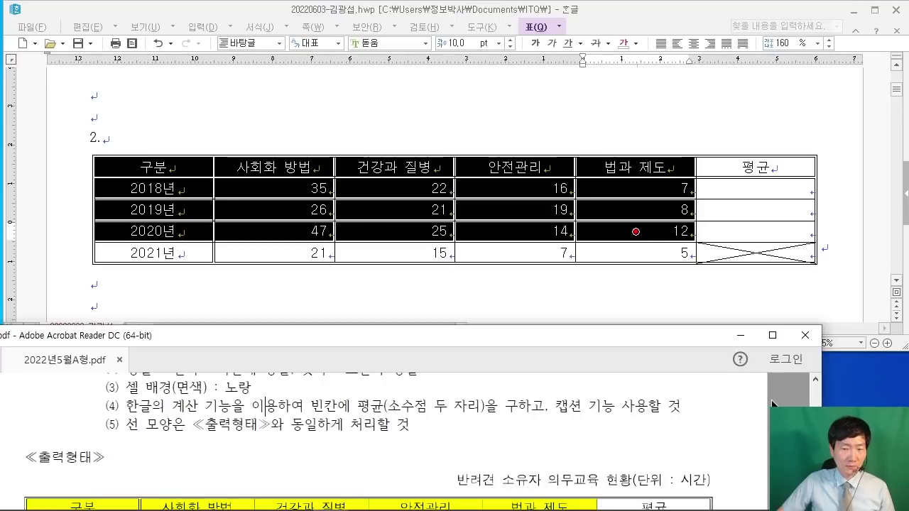
{"action": "scroll", "coordinate": [770, 399], "scroll_direction": "down", "scroll_amount": 2}
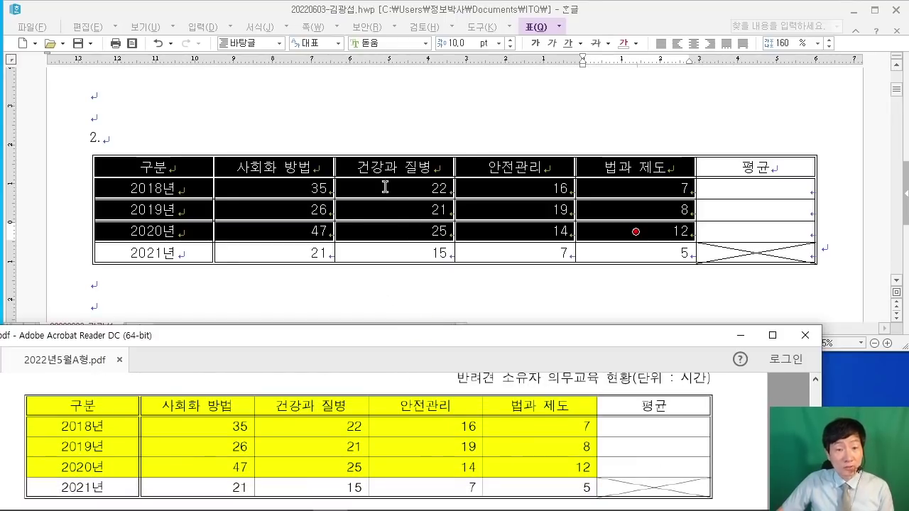
{"action": "scroll", "coordinate": [289, 426], "scroll_direction": "up", "scroll_amount": 4}
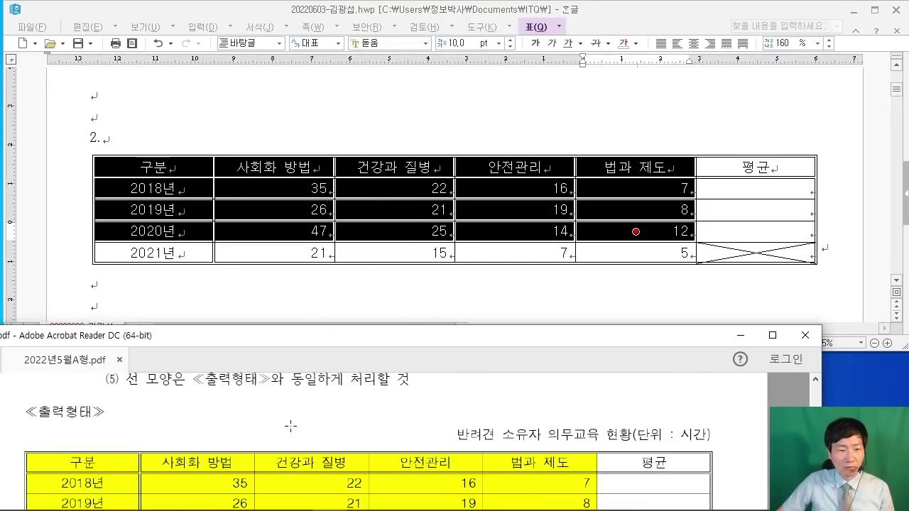
{"action": "scroll", "coordinate": [290, 426], "scroll_direction": "up", "scroll_amount": 1}
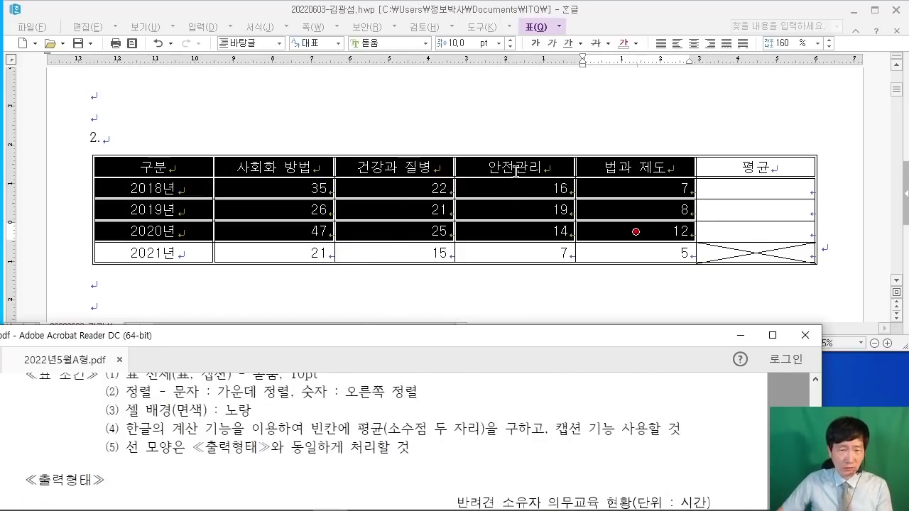
Step: Fill the selected header, year and 2018–2020 cells with a yellow background
{"action": "left_click", "coordinate": [624, 30]}
{"action": "key", "text": "l"}
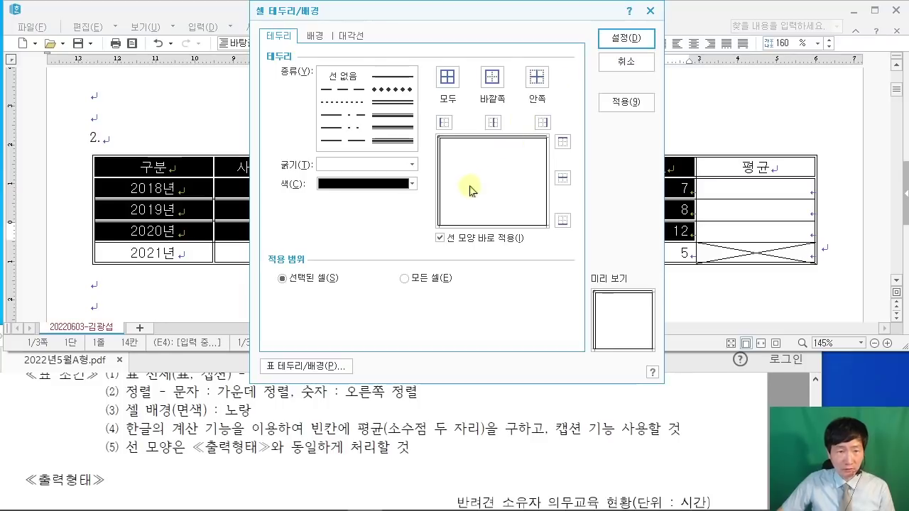
{"action": "left_click", "coordinate": [316, 35]}
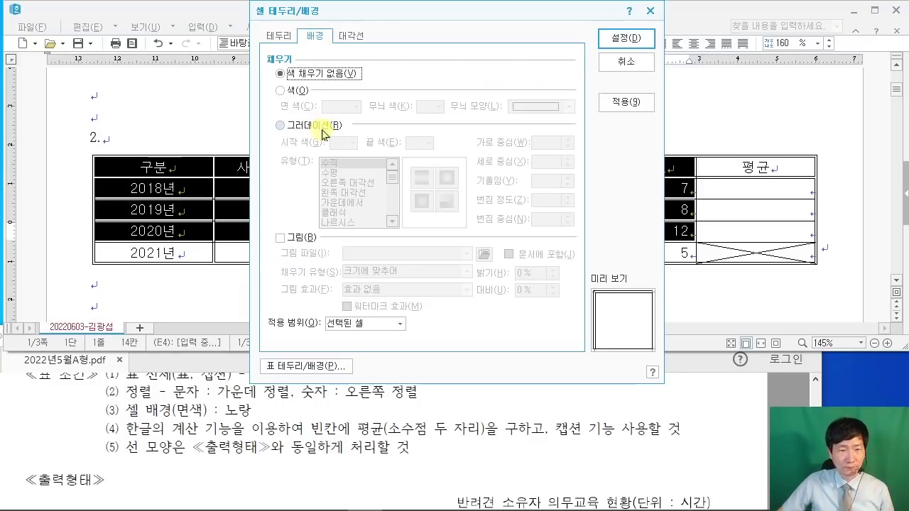
{"action": "left_click", "coordinate": [291, 92]}
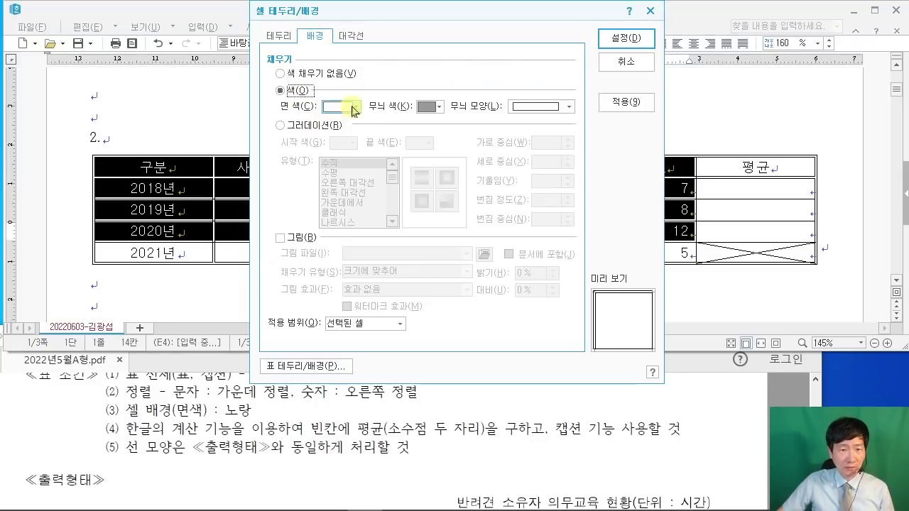
{"action": "left_click", "coordinate": [355, 106]}
{"action": "left_click", "coordinate": [363, 145]}
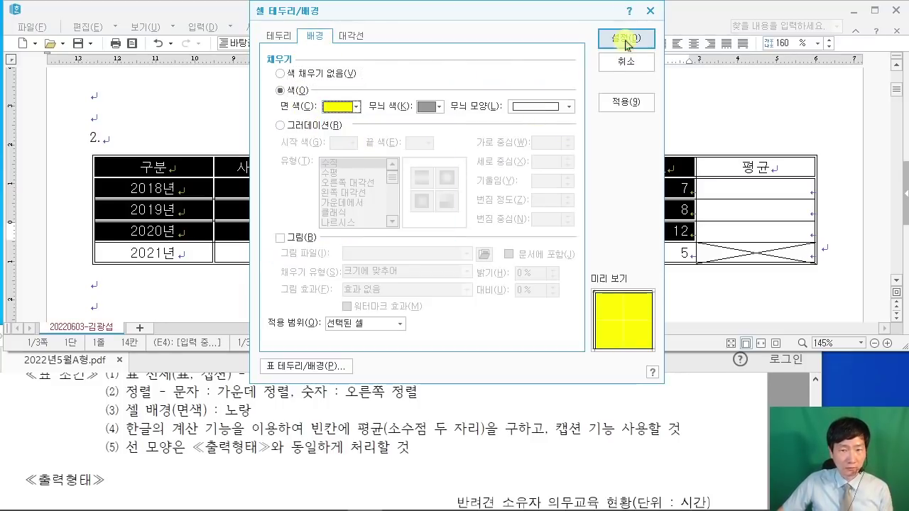
{"action": "left_click", "coordinate": [625, 37]}
{"action": "left_click", "coordinate": [257, 304]}
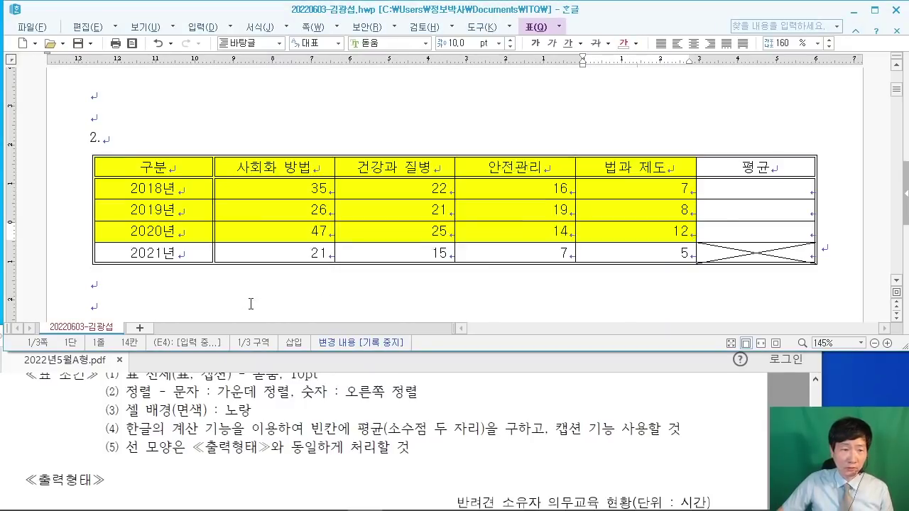
{"action": "left_click", "coordinate": [748, 429]}
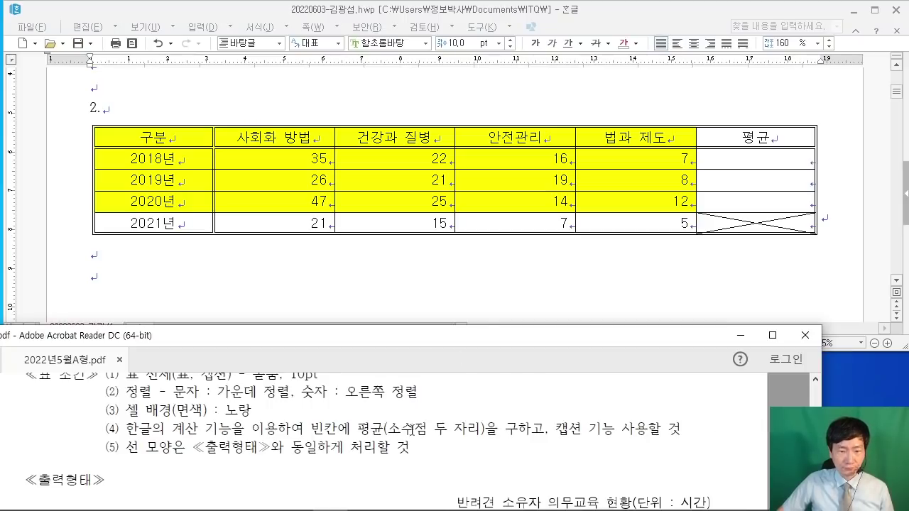
Step: Use 블록 평균 to fill the 평균 cells with 20.00, 18.50 and 24.50
{"action": "left_click_drag", "start_coordinate": [266, 155], "coordinate": [771, 200]}
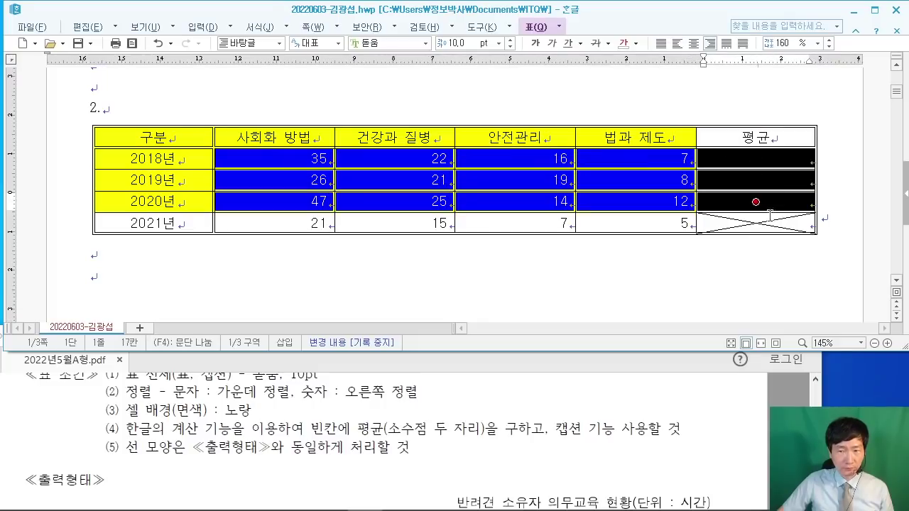
{"action": "left_click_drag", "start_coordinate": [316, 159], "coordinate": [755, 201]}
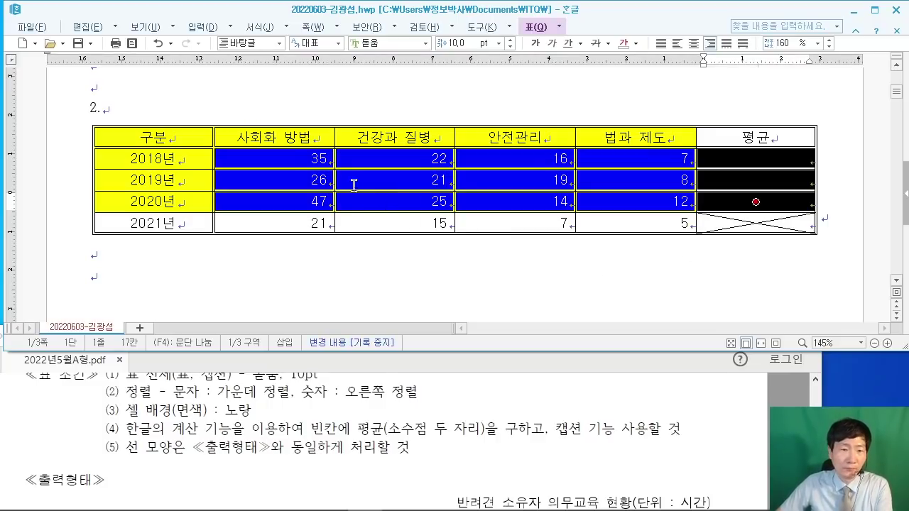
{"action": "right_click", "coordinate": [281, 157]}
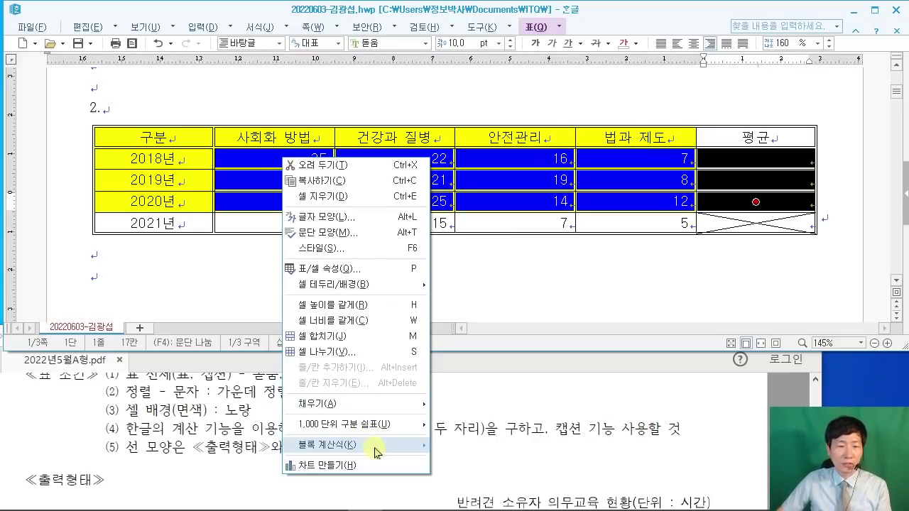
{"action": "mouse_move", "coordinate": [376, 452]}
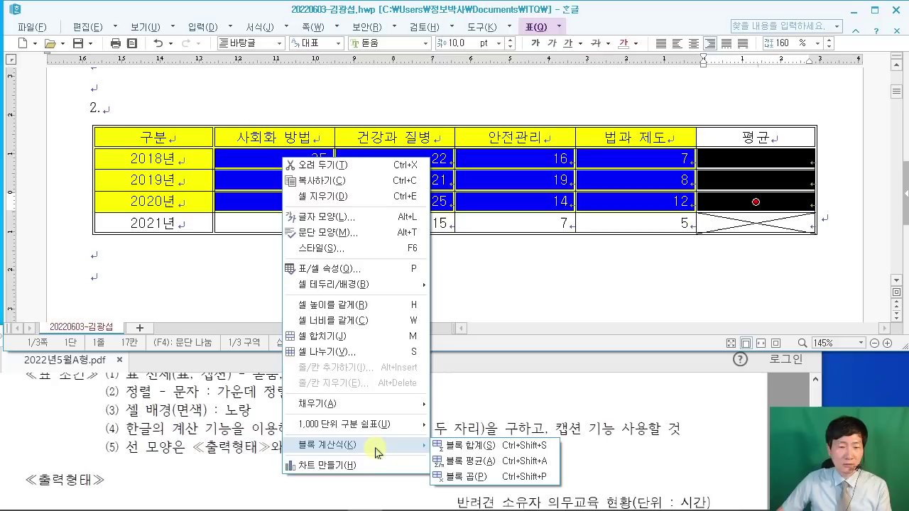
{"action": "left_click", "coordinate": [490, 463]}
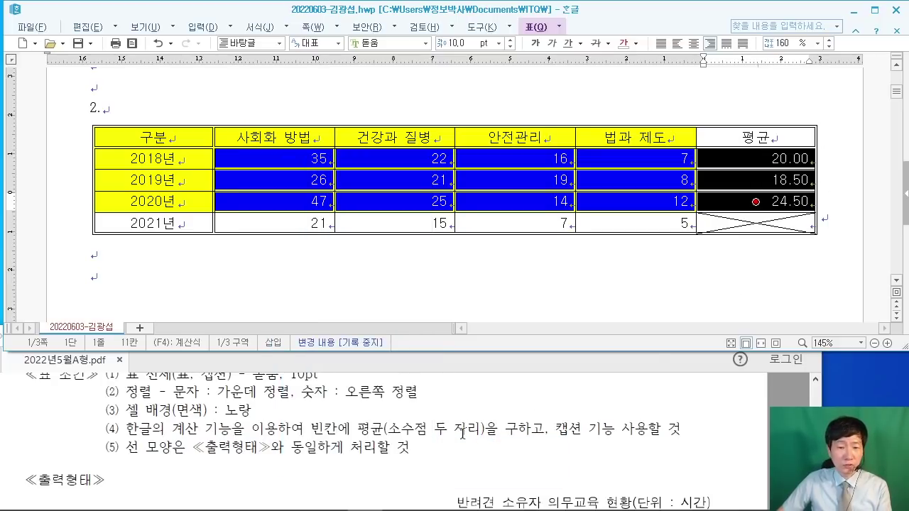
{"action": "left_click", "coordinate": [847, 228]}
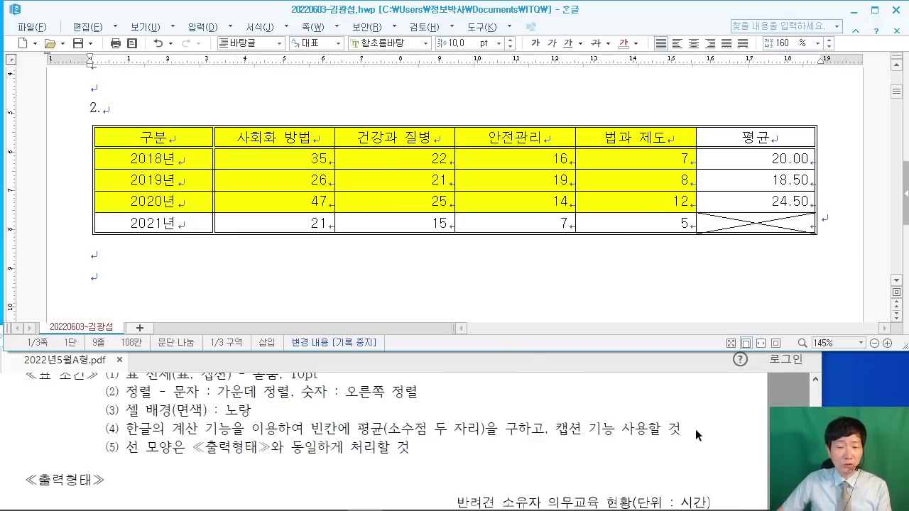
{"action": "left_click", "coordinate": [488, 403]}
{"action": "scroll", "coordinate": [489, 403], "scroll_direction": "down", "scroll_amount": 3}
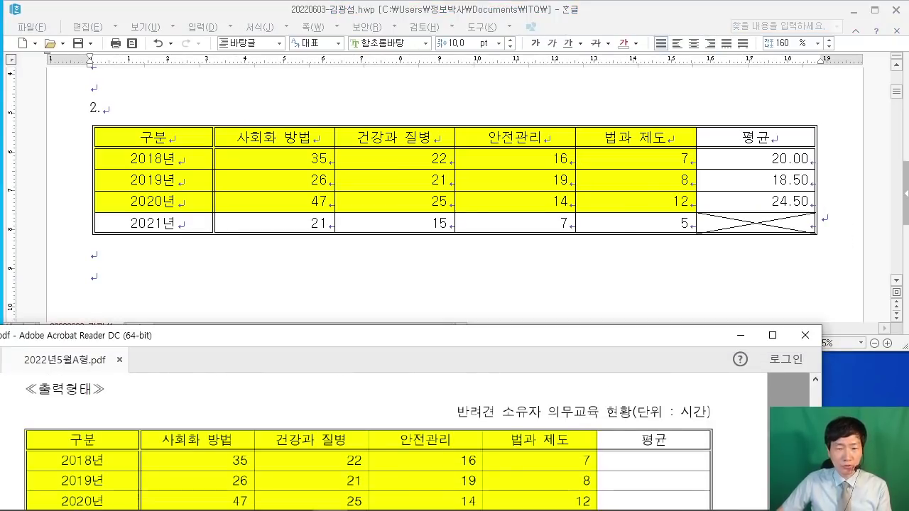
{"action": "left_click", "coordinate": [481, 126]}
Step: Insert a caption below the table and select its default 표 1 text
{"action": "right_click", "coordinate": [482, 127]}
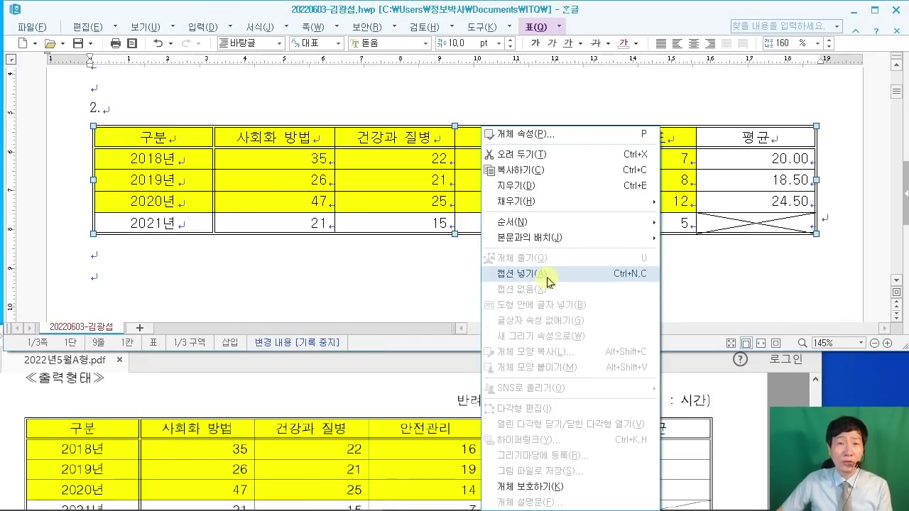
{"action": "left_click", "coordinate": [548, 281]}
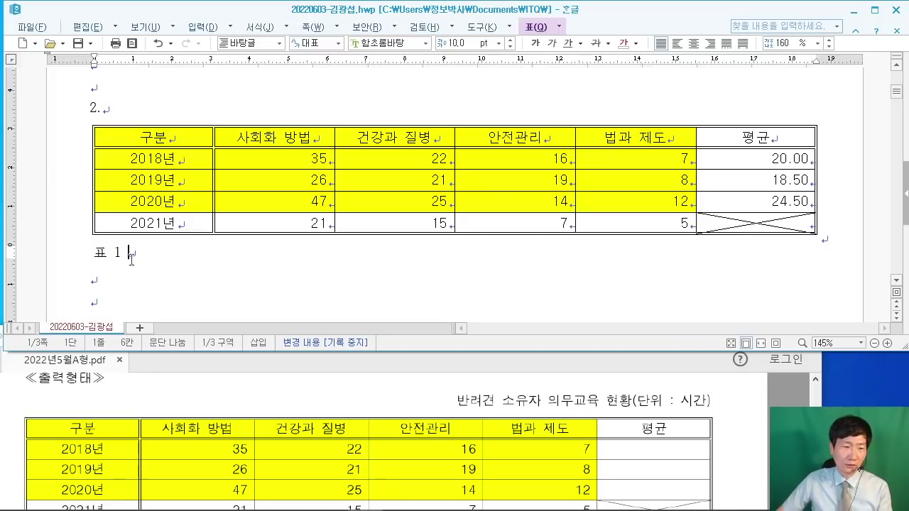
{"action": "key", "text": "shift+Home"}
{"action": "key", "text": "F9"}
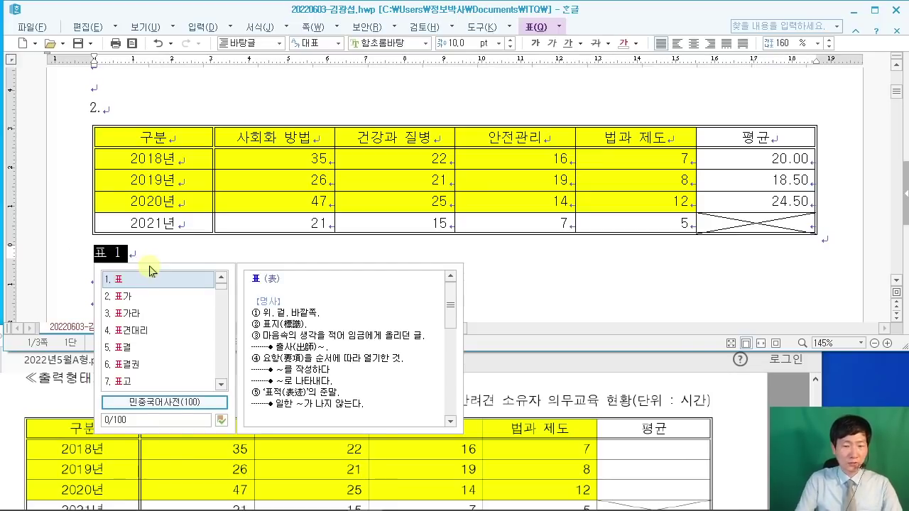
{"action": "left_click", "coordinate": [547, 278]}
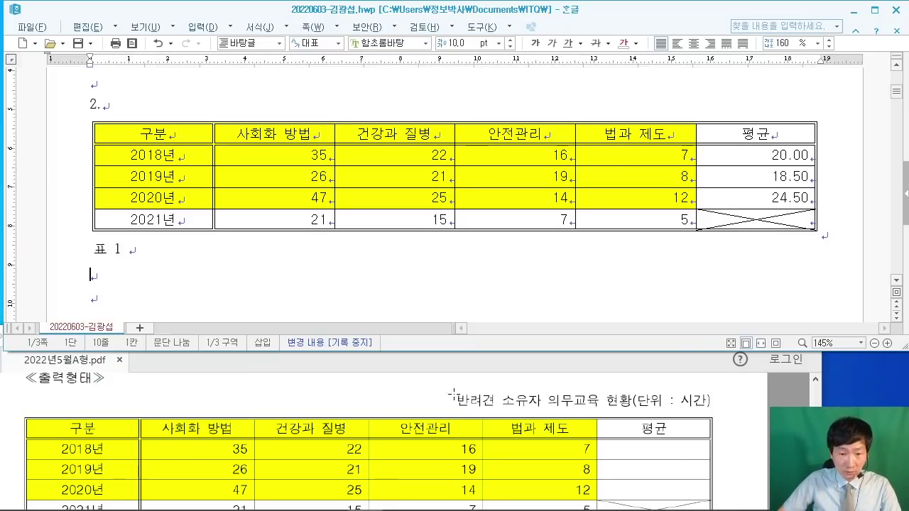
{"action": "left_click", "coordinate": [173, 245]}
{"action": "key", "text": "shift+Home"}
{"action": "key", "text": "F9"}
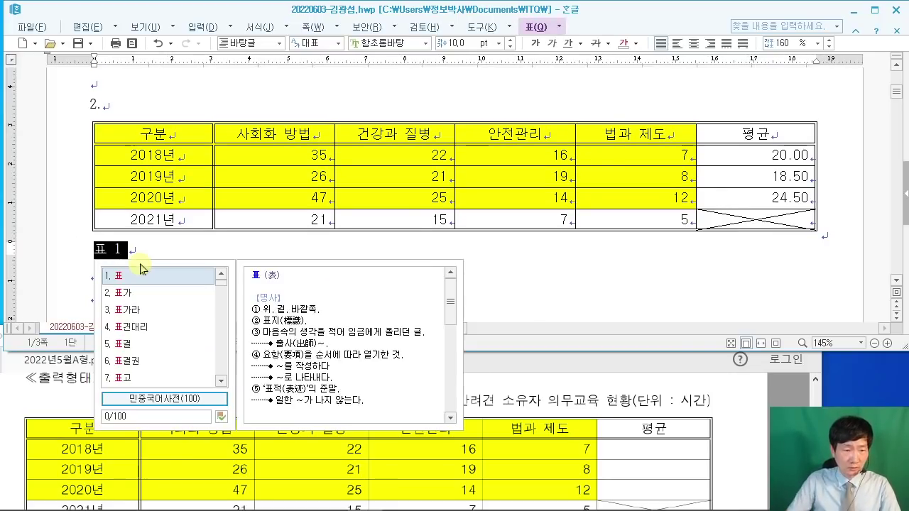
{"action": "key", "text": "Escape"}
Step: Type '반려견 소유자 의무교육 현황(단위 : 시간)' as the caption and select the line
{"action": "type", "text": "반려견 소"}
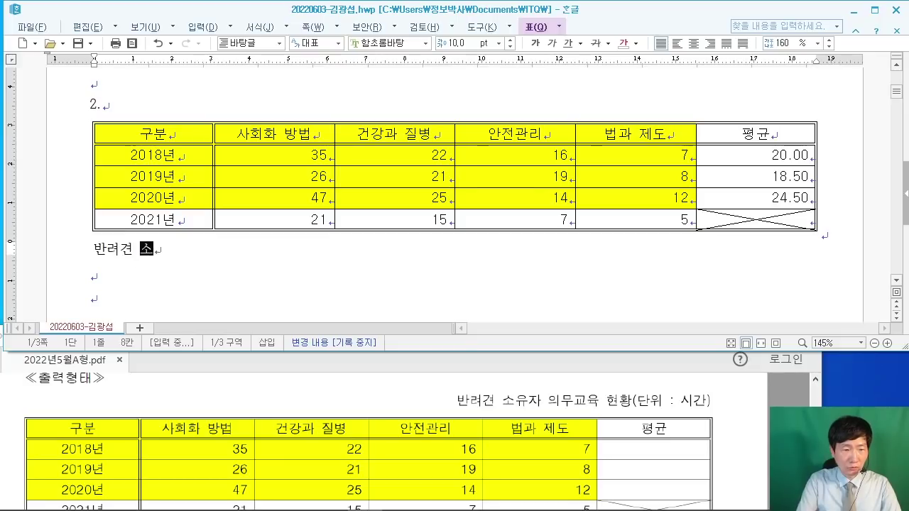
{"action": "type", "text": "유자 의무교육"}
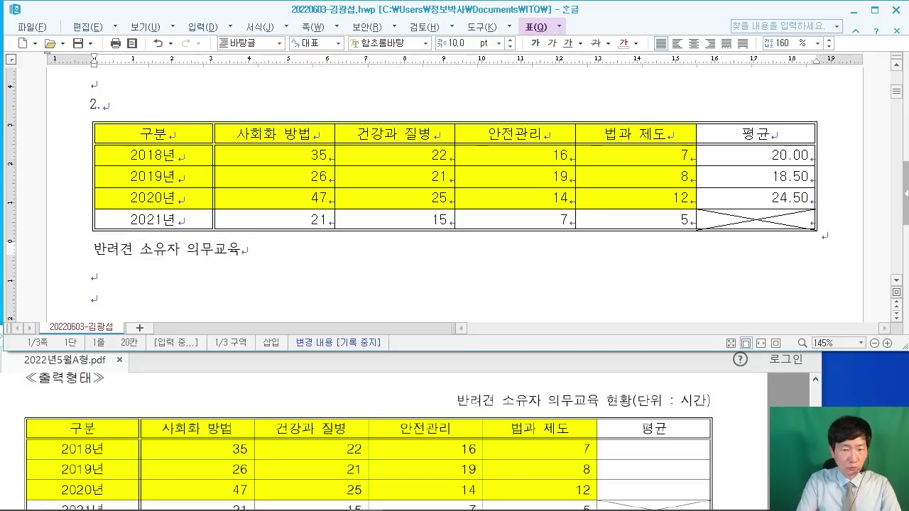
{"action": "type", "text": " 현황("}
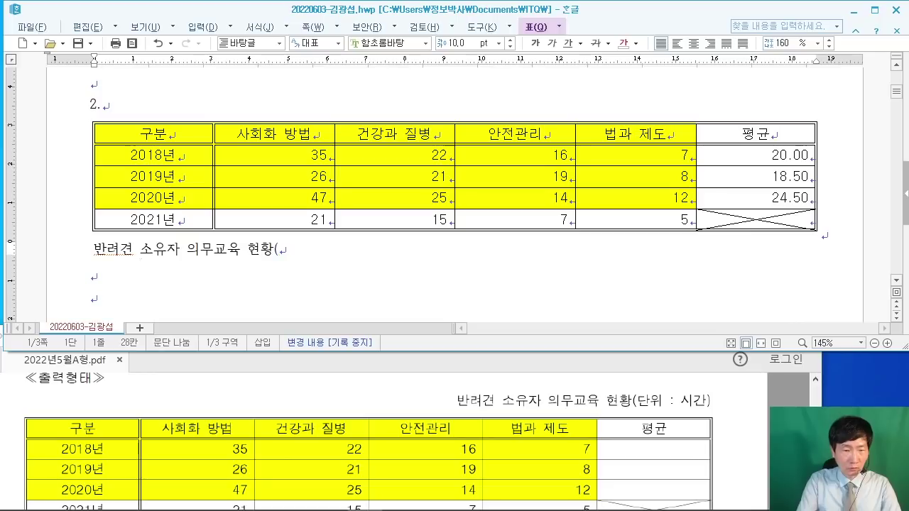
{"action": "type", "text": "단위 : 시간)"}
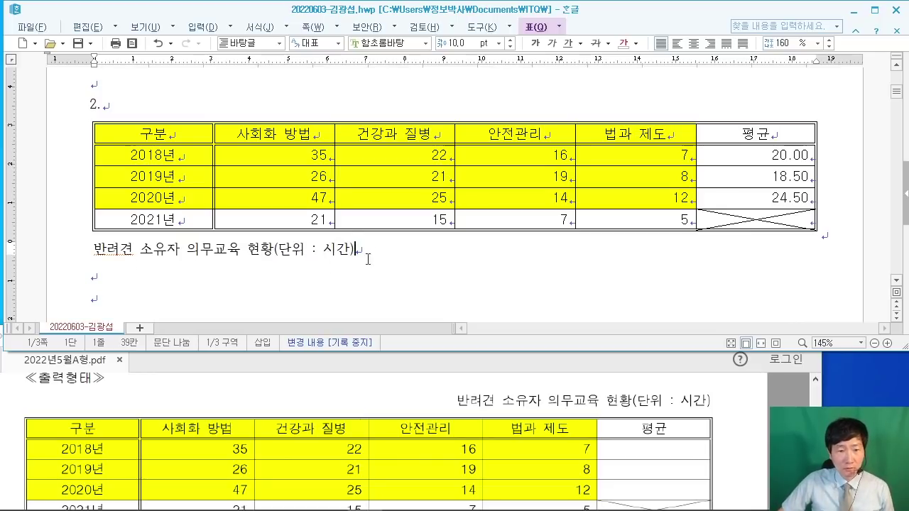
{"action": "left_click_drag", "start_coordinate": [374, 251], "coordinate": [83, 253]}
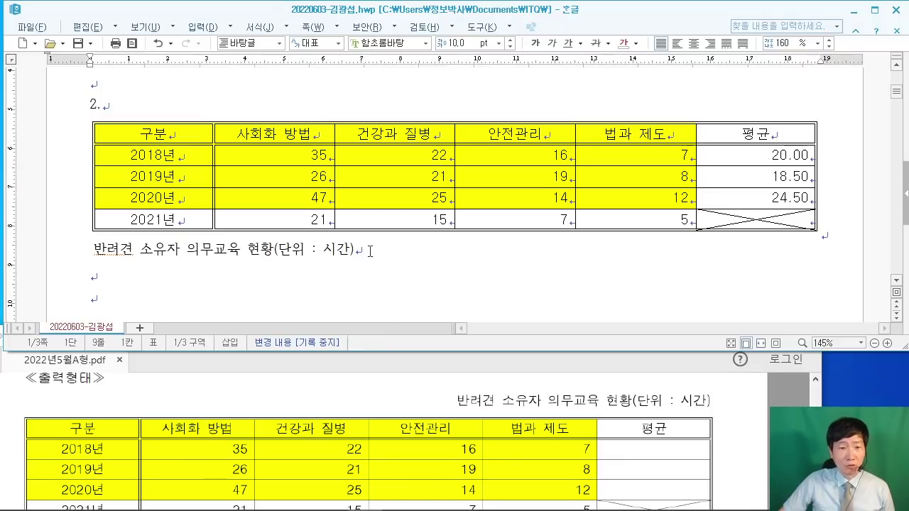
{"action": "left_click_drag", "start_coordinate": [370, 251], "coordinate": [96, 252]}
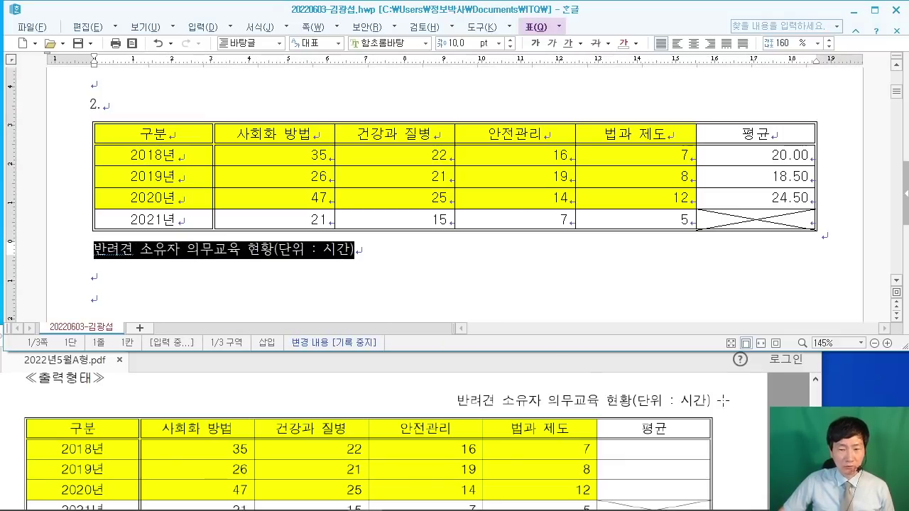
{"action": "left_click", "coordinate": [748, 408]}
{"action": "scroll", "coordinate": [745, 415], "scroll_direction": "up", "scroll_amount": 3}
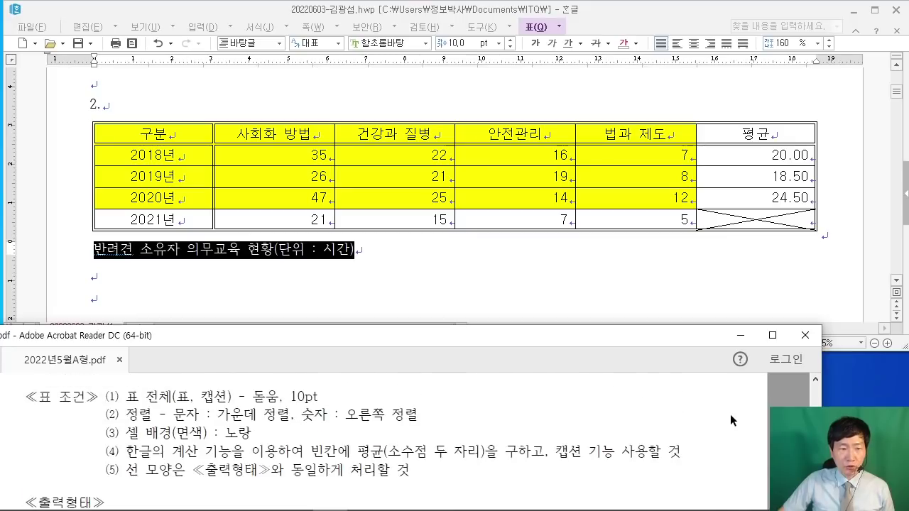
Step: Set the caption's font to 돋움
{"action": "scroll", "coordinate": [729, 413], "scroll_direction": "up", "scroll_amount": 1}
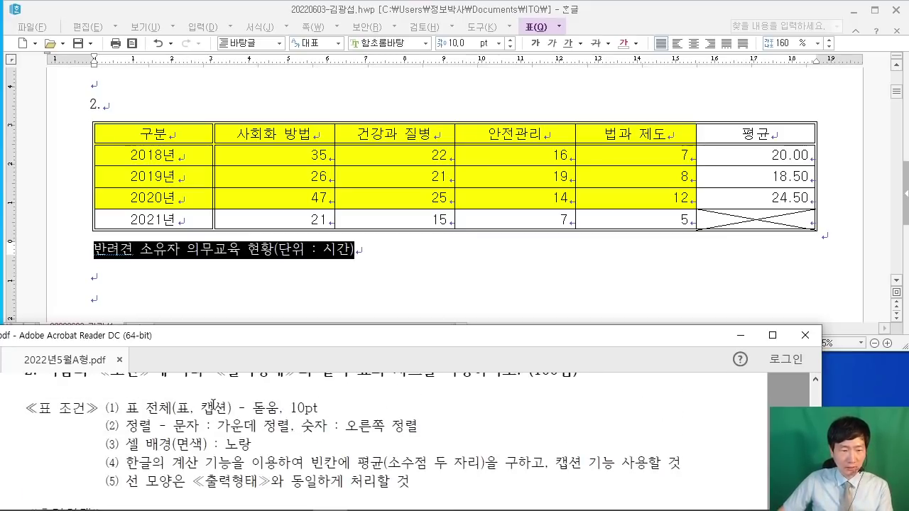
{"action": "left_click", "coordinate": [400, 42]}
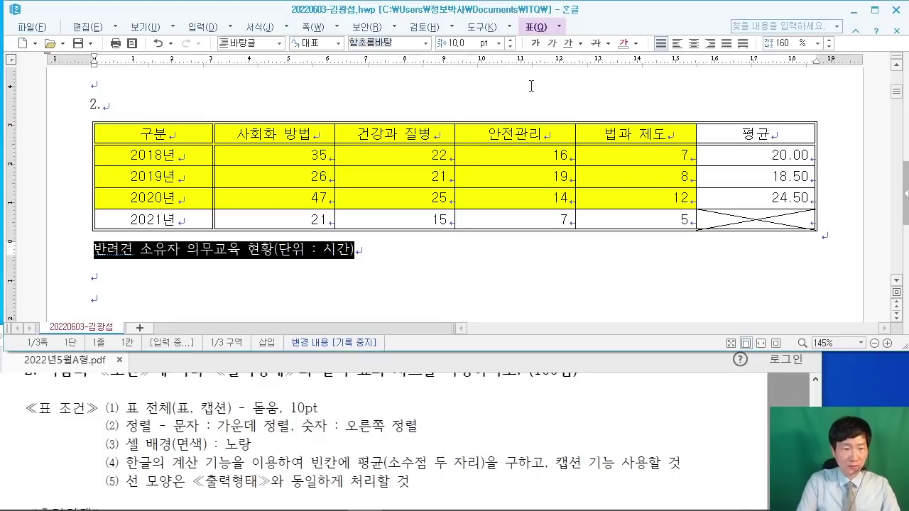
{"action": "type", "text": "돋움"}
{"action": "key", "text": "Return"}
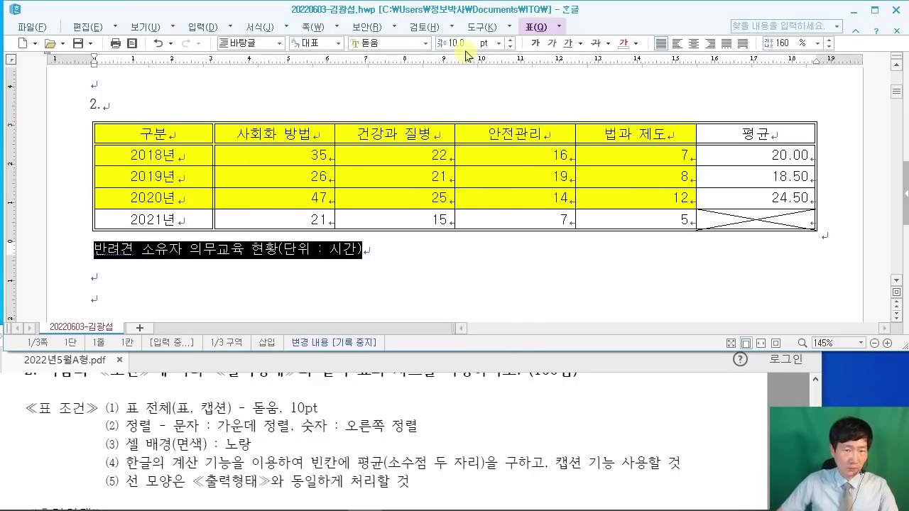
Step: Right-align the caption after checking its placement in the exam PDF
{"action": "left_click", "coordinate": [766, 416]}
{"action": "scroll", "coordinate": [766, 415], "scroll_direction": "down", "scroll_amount": 5}
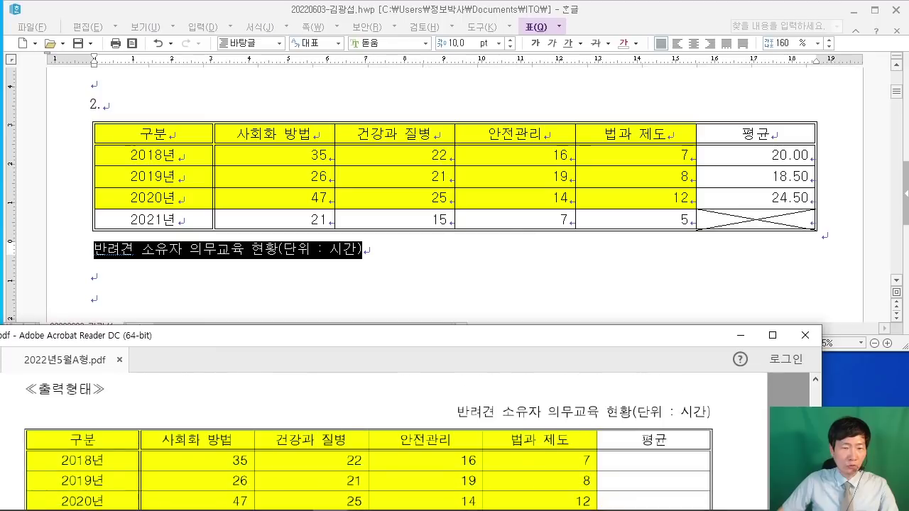
{"action": "scroll", "coordinate": [673, 445], "scroll_direction": "up", "scroll_amount": 2}
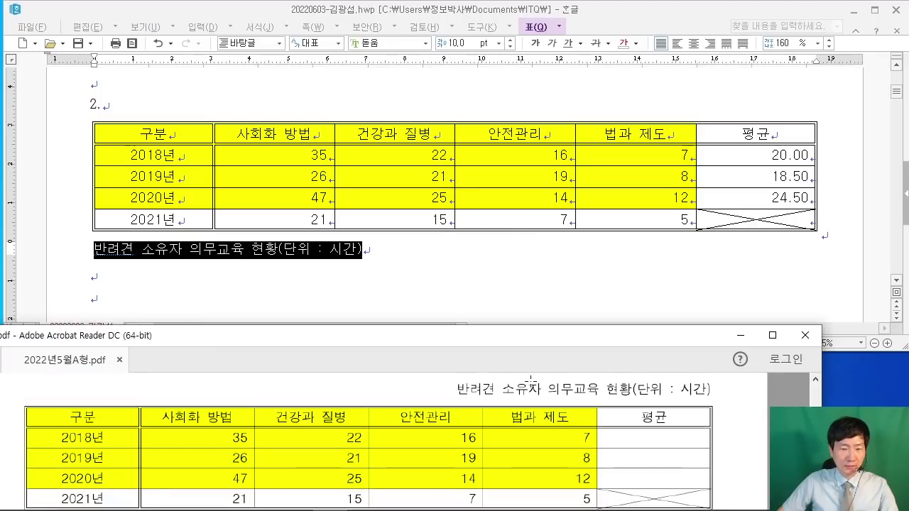
{"action": "left_click", "coordinate": [709, 46]}
{"action": "left_click", "coordinate": [709, 47]}
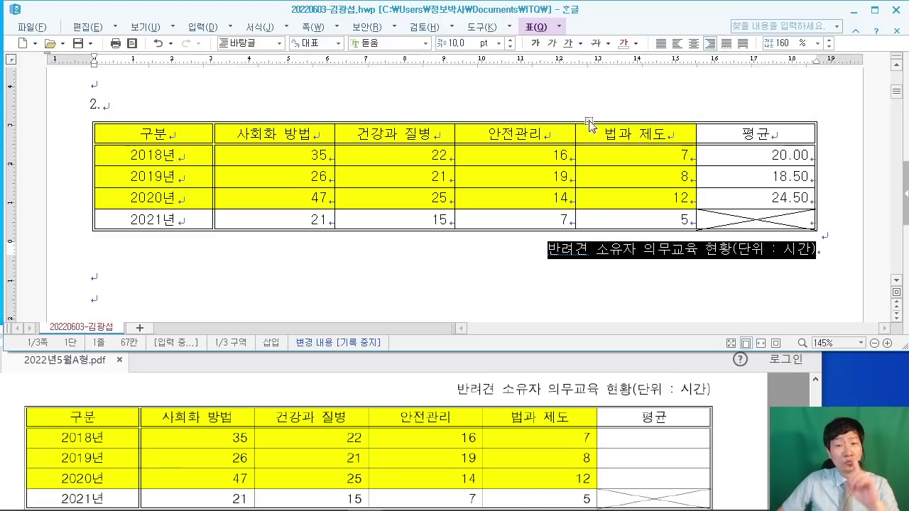
Step: Set the table's caption position to top-centre in the 여백/캡션 properties
{"action": "double_click", "coordinate": [546, 124]}
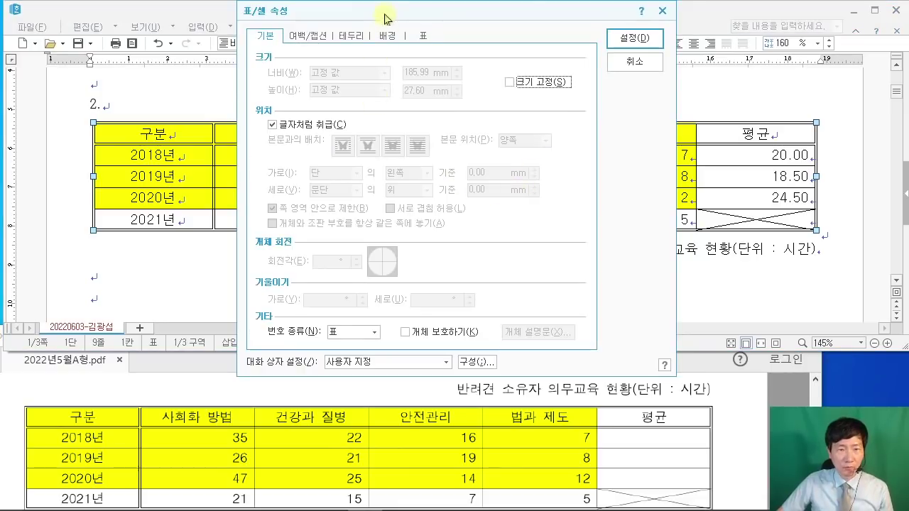
{"action": "left_click_drag", "start_coordinate": [388, 12], "coordinate": [396, 55]}
{"action": "left_click", "coordinate": [320, 80]}
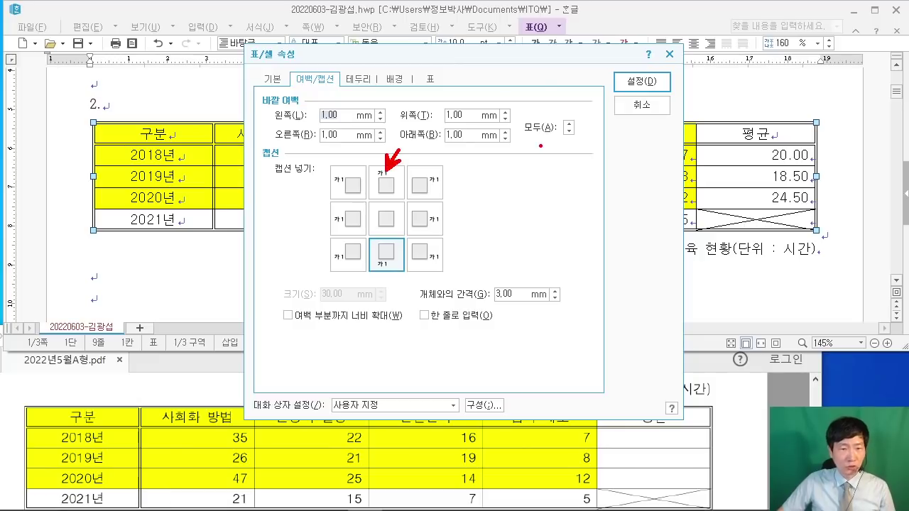
{"action": "mouse_move", "coordinate": [458, 165]}
{"action": "left_mouse_down"}
{"action": "mouse_move", "coordinate": [414, 198]}
{"action": "mouse_move", "coordinate": [455, 200]}
{"action": "left_mouse_up"}
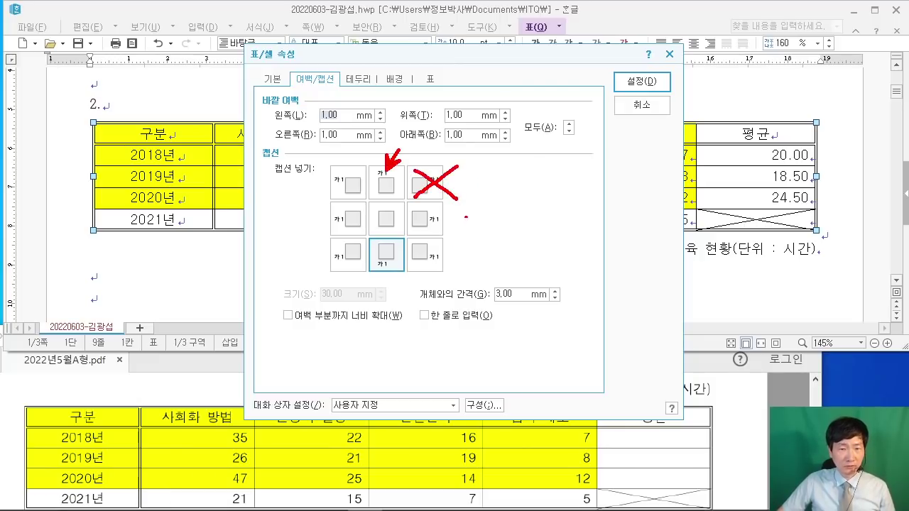
{"action": "left_click", "coordinate": [380, 179]}
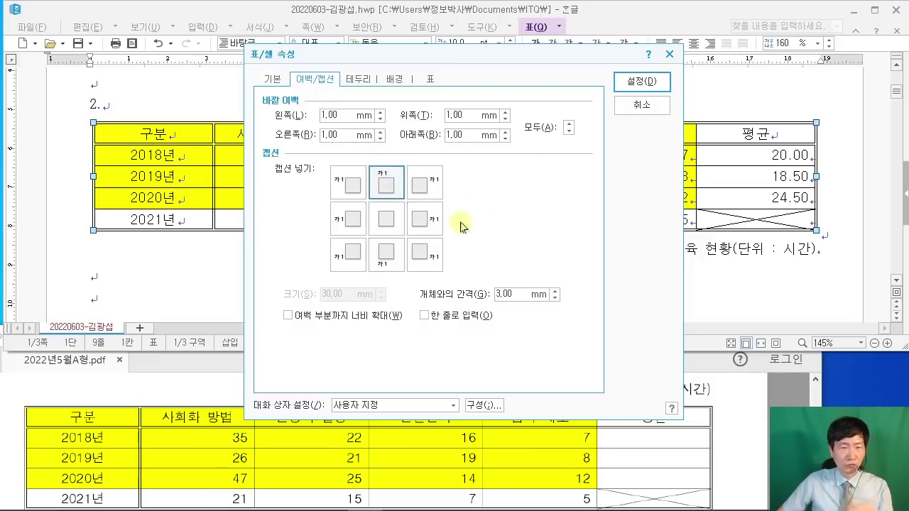
{"action": "left_click", "coordinate": [641, 82]}
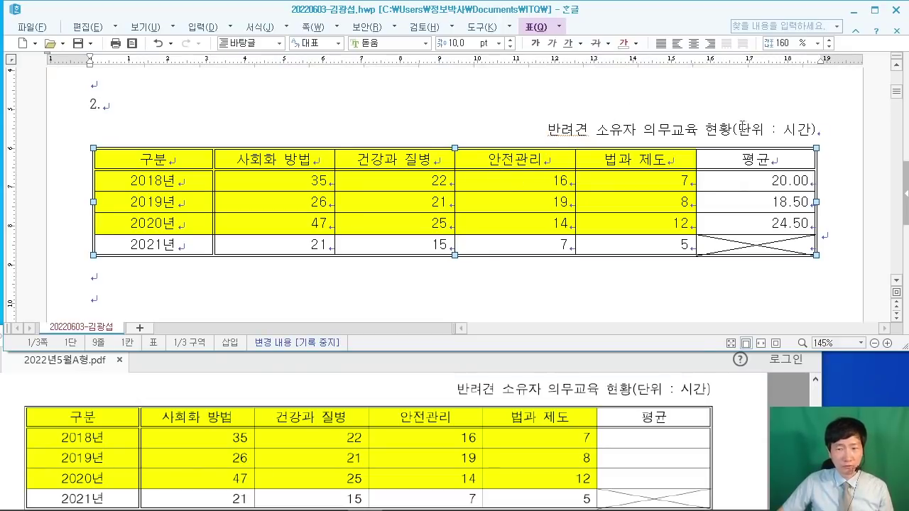
{"action": "left_click", "coordinate": [842, 149]}
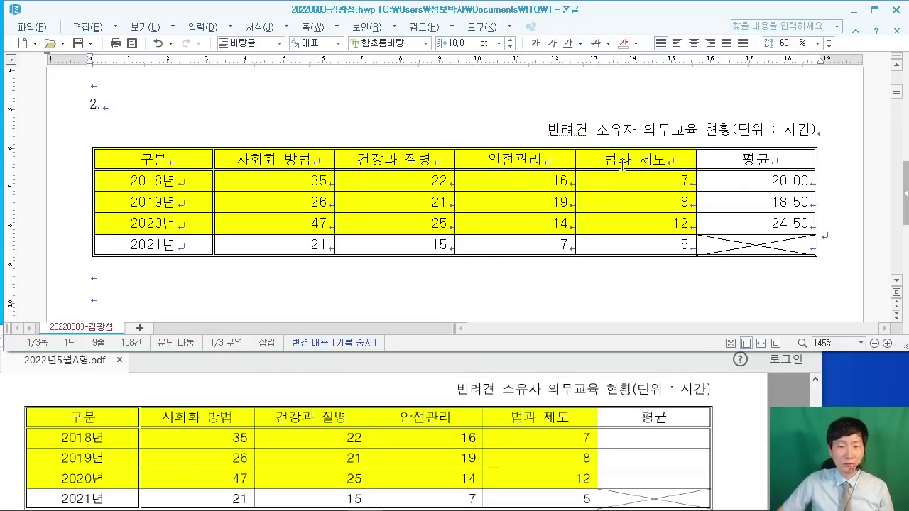
{"action": "left_click_drag", "start_coordinate": [548, 130], "coordinate": [815, 135]}
{"action": "left_click", "coordinate": [846, 208]}
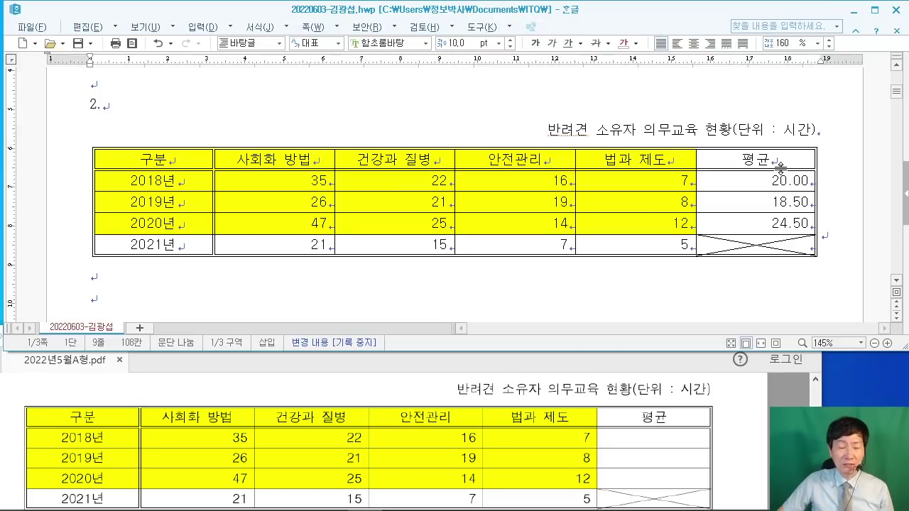
{"action": "left_click_drag", "start_coordinate": [548, 130], "coordinate": [816, 134]}
{"action": "left_click", "coordinate": [755, 388]}
{"action": "scroll", "coordinate": [732, 410], "scroll_direction": "up", "scroll_amount": 5}
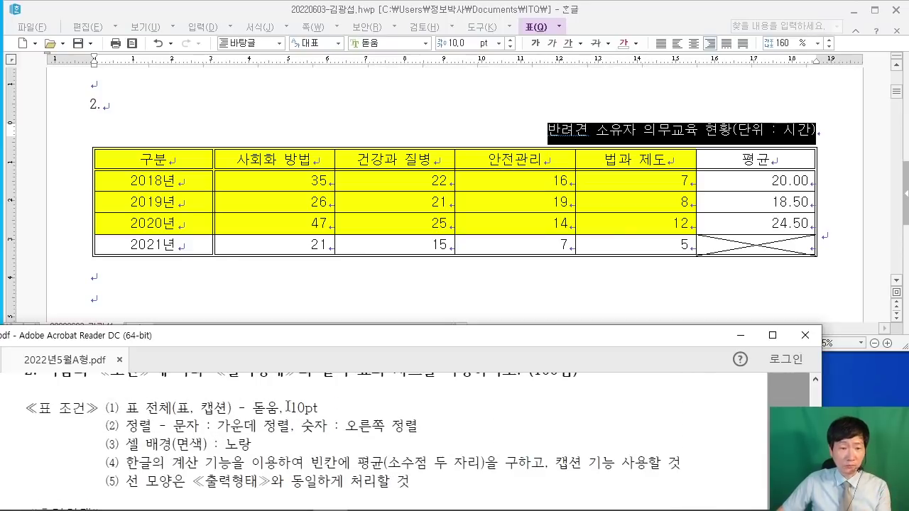
{"action": "scroll", "coordinate": [367, 440], "scroll_direction": "down", "scroll_amount": 10}
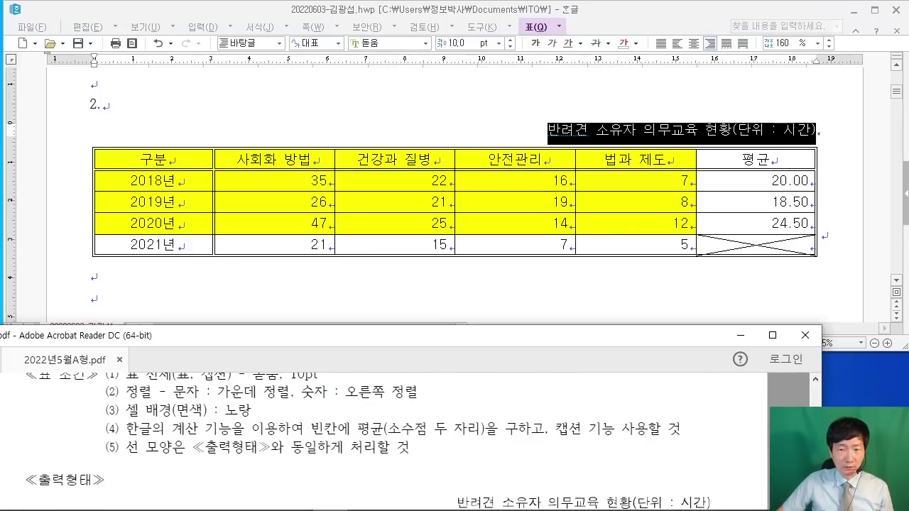
{"action": "scroll", "coordinate": [367, 440], "scroll_direction": "down", "scroll_amount": 10}
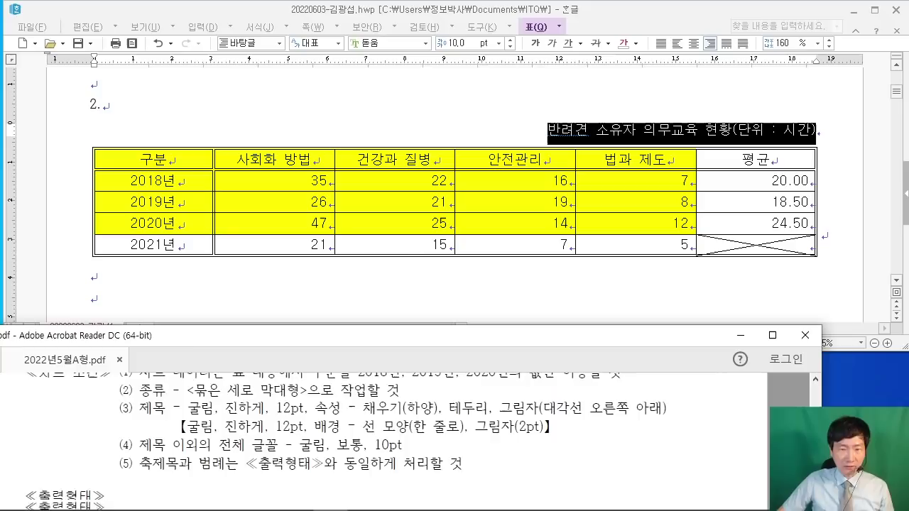
{"action": "scroll", "coordinate": [367, 440], "scroll_direction": "up", "scroll_amount": 1}
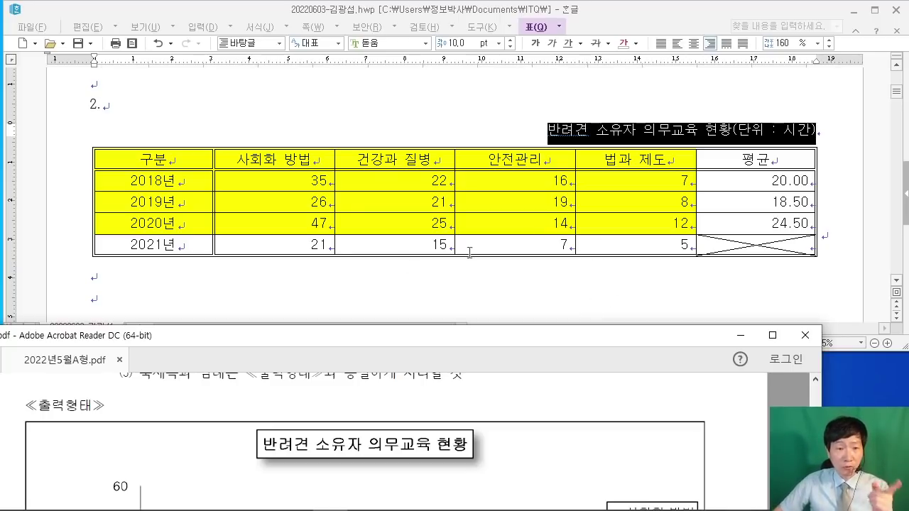
{"action": "left_click", "coordinate": [288, 281]}
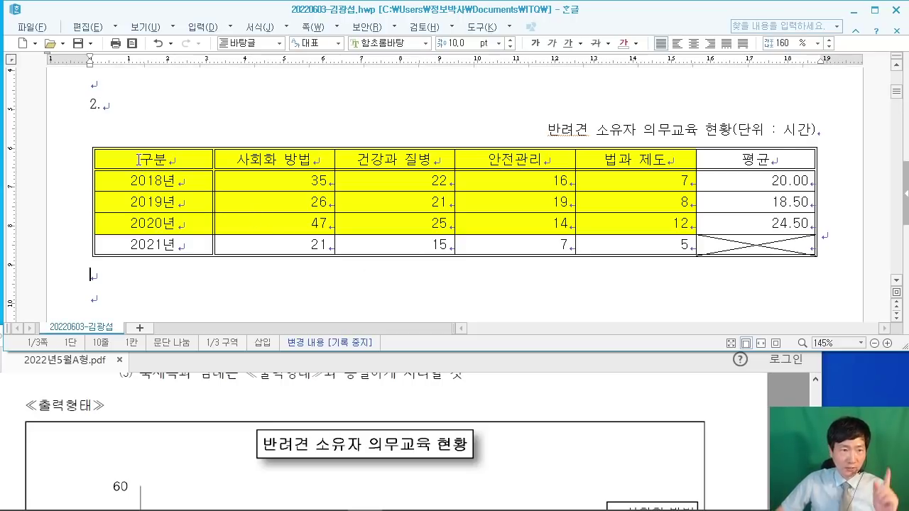
Step: Build a clustered column chart from the header and 2018–2020 rows via 차트 만들기
{"action": "left_click_drag", "start_coordinate": [139, 158], "coordinate": [635, 222]}
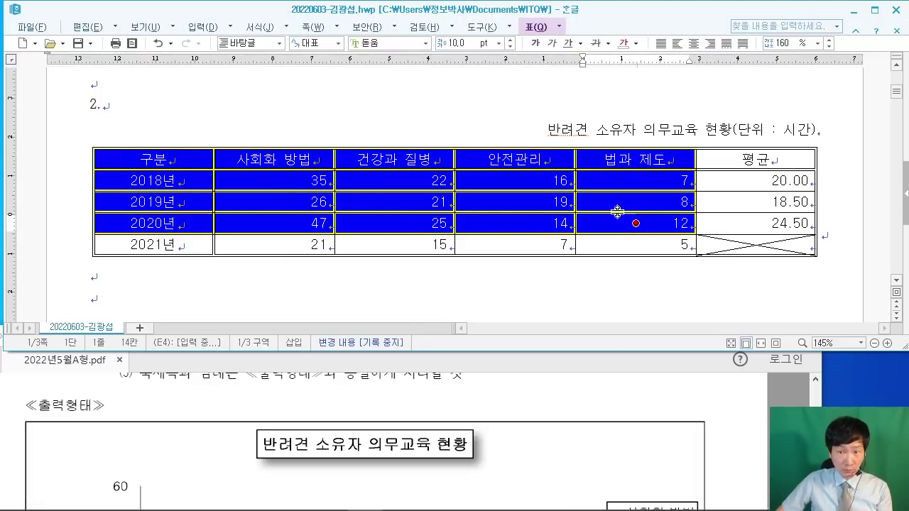
{"action": "right_click", "coordinate": [272, 179]}
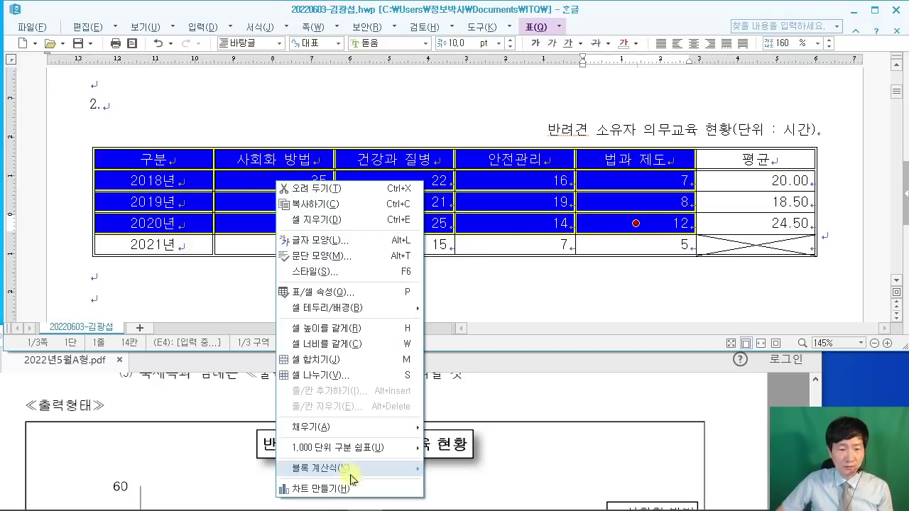
{"action": "left_click", "coordinate": [355, 492]}
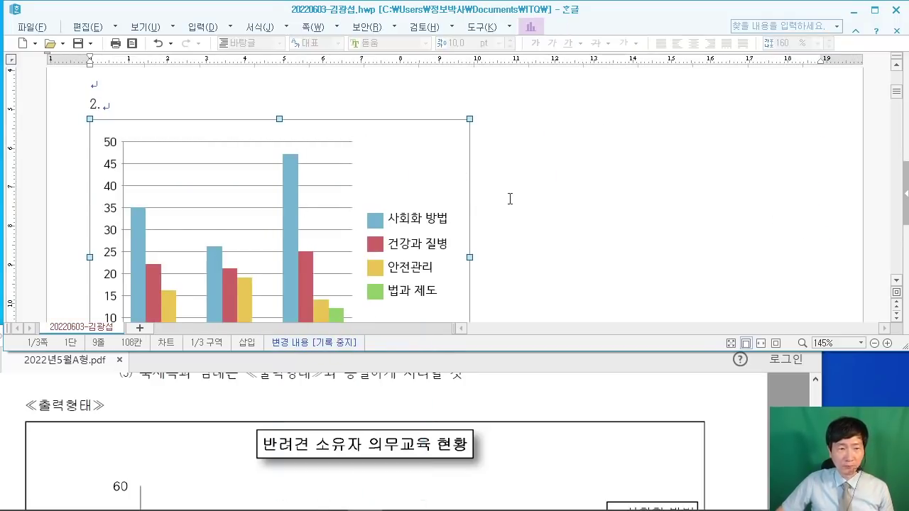
{"action": "scroll", "coordinate": [510, 199], "scroll_direction": "down", "scroll_amount": 2}
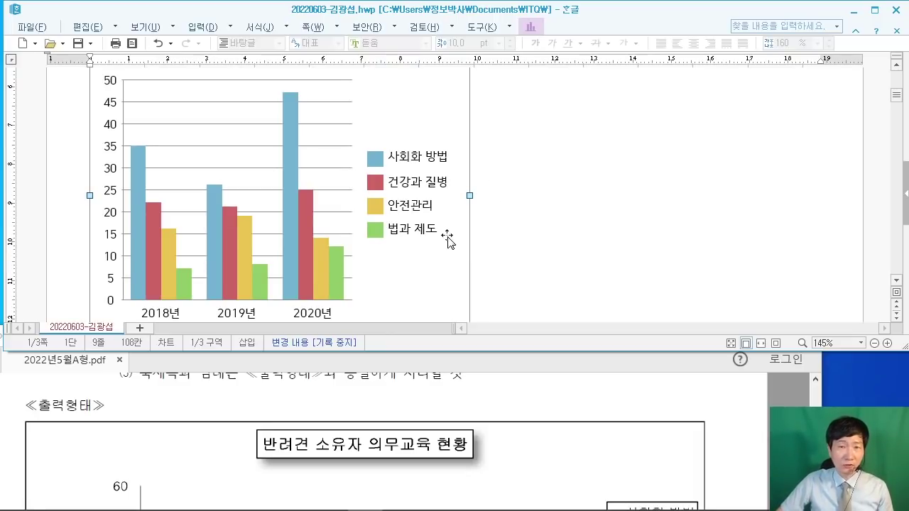
{"action": "scroll", "coordinate": [391, 152], "scroll_direction": "up", "scroll_amount": 2}
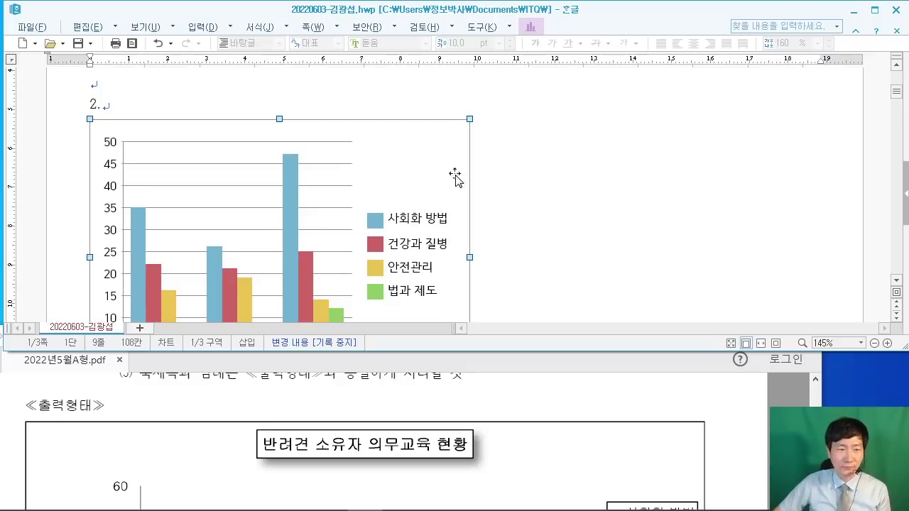
Step: Move the chart below the problem-2 table and add a blank line above it
{"action": "scroll", "coordinate": [522, 176], "scroll_direction": "down", "scroll_amount": 5}
{"action": "scroll", "coordinate": [523, 176], "scroll_direction": "up", "scroll_amount": 4}
{"action": "scroll", "coordinate": [489, 168], "scroll_direction": "up", "scroll_amount": 1}
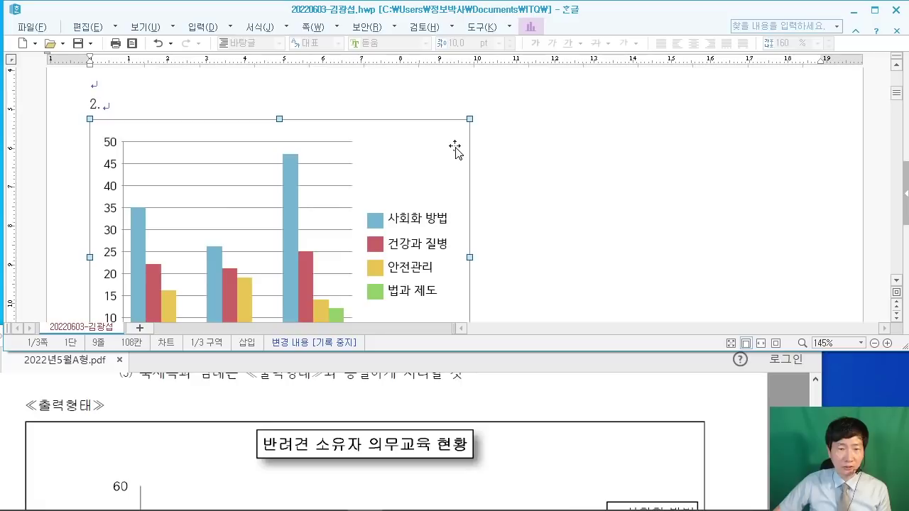
{"action": "left_click_drag", "start_coordinate": [428, 154], "coordinate": [418, 319]}
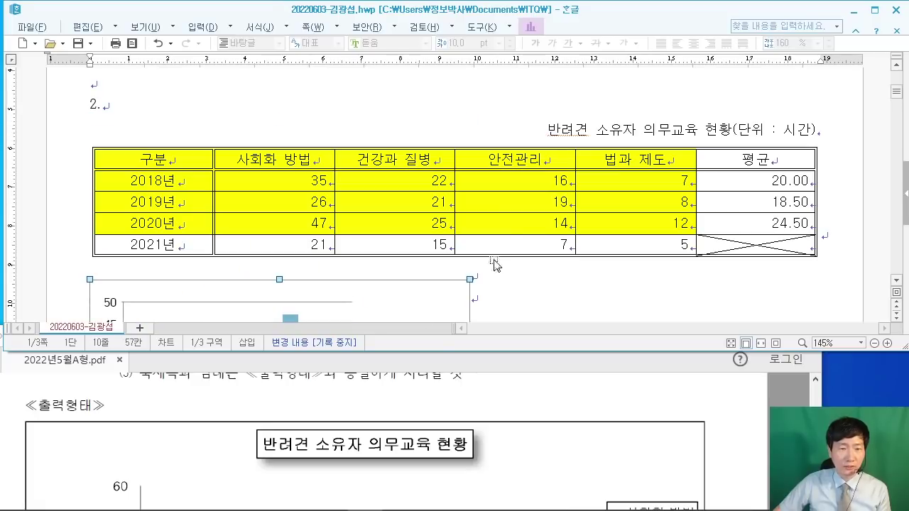
{"action": "scroll", "coordinate": [504, 240], "scroll_direction": "down", "scroll_amount": 1}
{"action": "key", "text": "Return"}
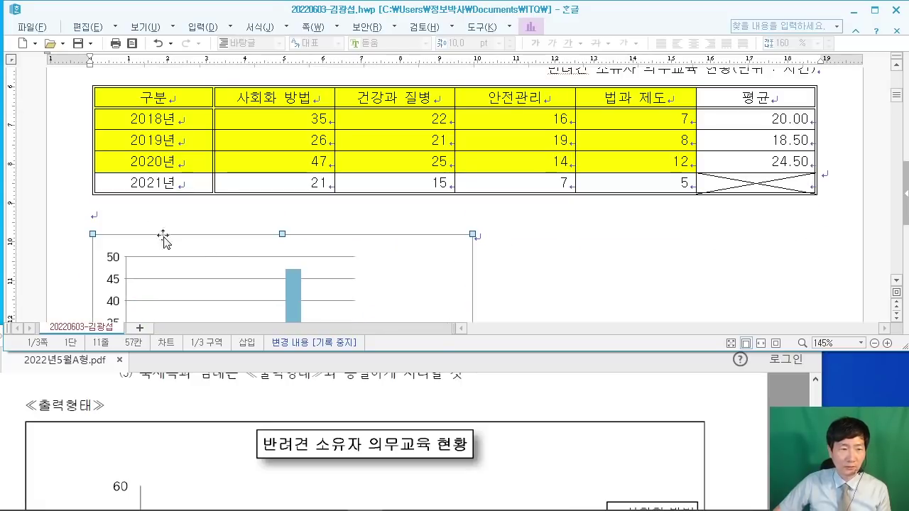
Step: Widen the chart from its right handle to roughly match the table's width
{"action": "scroll", "coordinate": [555, 253], "scroll_direction": "down", "scroll_amount": 3}
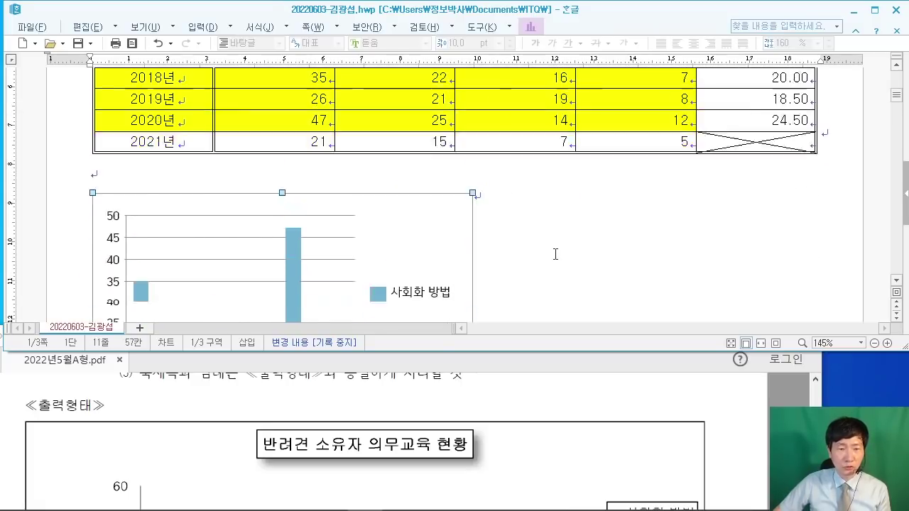
{"action": "scroll", "coordinate": [509, 258], "scroll_direction": "up", "scroll_amount": 1}
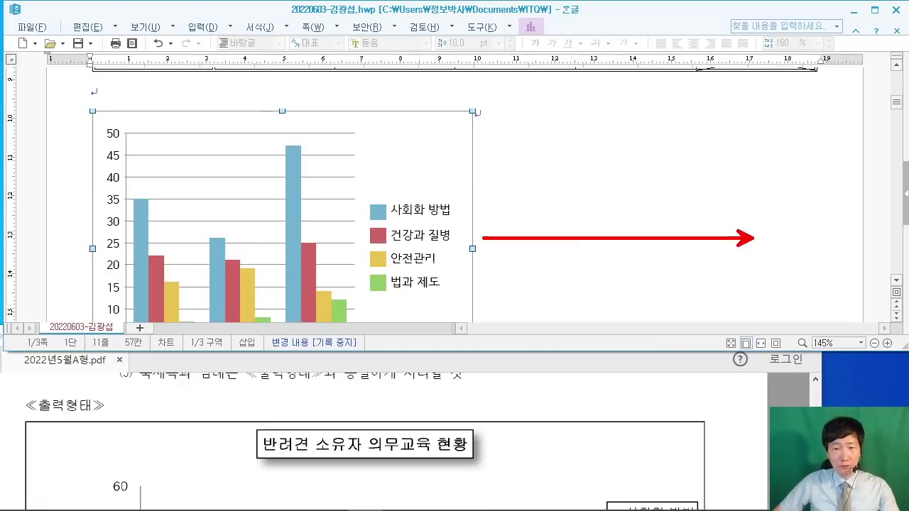
{"action": "scroll", "coordinate": [792, 248], "scroll_direction": "up", "scroll_amount": 6}
{"action": "scroll", "coordinate": [788, 162], "scroll_direction": "down", "scroll_amount": 6}
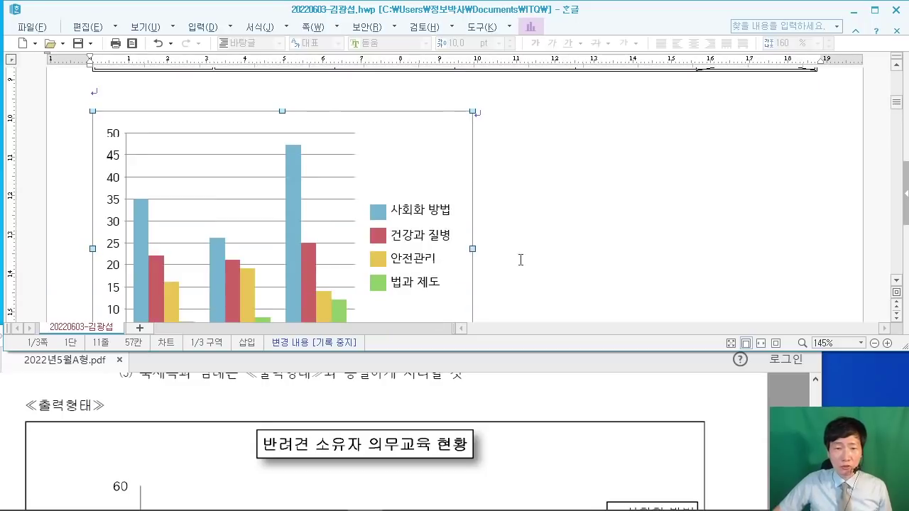
{"action": "left_click_drag", "start_coordinate": [472, 249], "coordinate": [793, 246]}
{"action": "scroll", "coordinate": [705, 254], "scroll_direction": "up", "scroll_amount": 2}
{"action": "scroll", "coordinate": [712, 253], "scroll_direction": "up", "scroll_amount": 2}
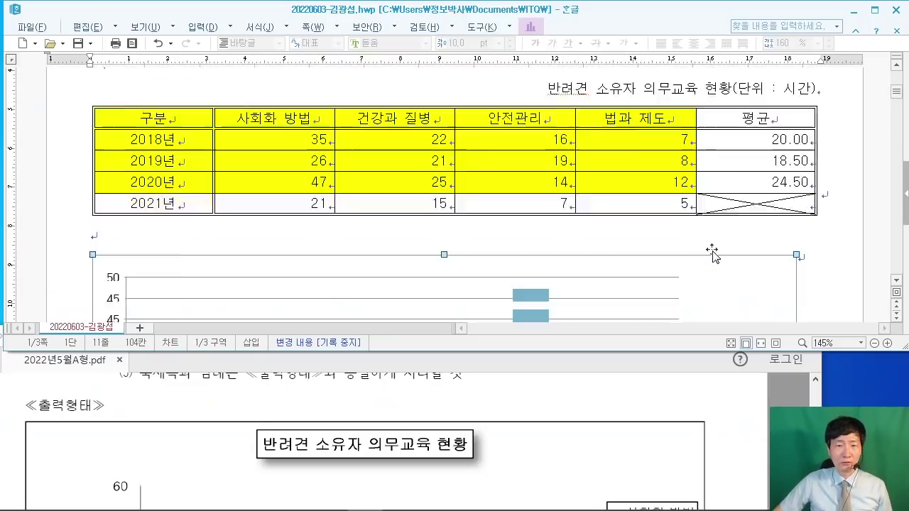
{"action": "scroll", "coordinate": [712, 253], "scroll_direction": "down", "scroll_amount": 4}
{"action": "scroll", "coordinate": [718, 245], "scroll_direction": "down", "scroll_amount": 1}
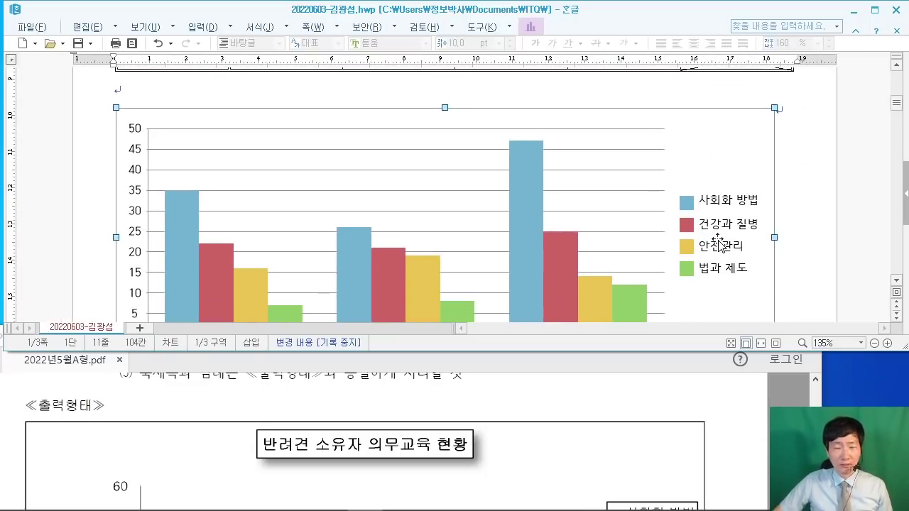
{"action": "scroll", "coordinate": [717, 241], "scroll_direction": "down", "scroll_amount": 2}
{"action": "scroll", "coordinate": [715, 239], "scroll_direction": "up", "scroll_amount": 1}
Step: In the exam PDF, check chart condition line (2), the clustered column chart type
{"action": "left_click", "coordinate": [745, 398]}
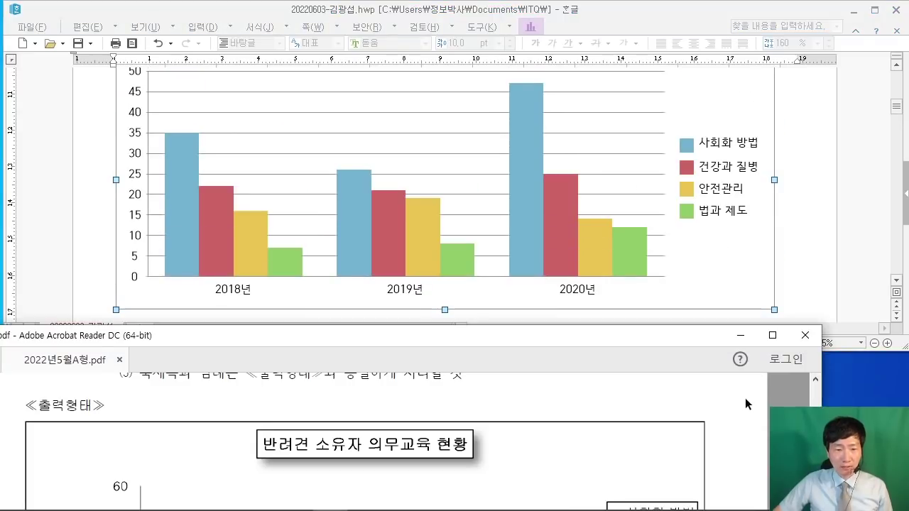
{"action": "scroll", "coordinate": [746, 392], "scroll_direction": "down", "scroll_amount": 1}
{"action": "scroll", "coordinate": [722, 400], "scroll_direction": "up", "scroll_amount": 2}
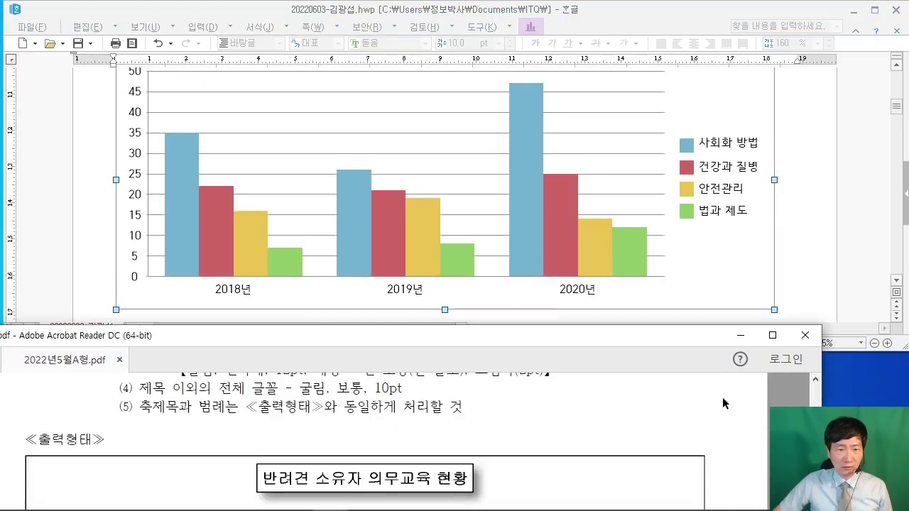
{"action": "scroll", "coordinate": [722, 399], "scroll_direction": "down", "scroll_amount": 1}
{"action": "scroll", "coordinate": [710, 401], "scroll_direction": "up", "scroll_amount": 3}
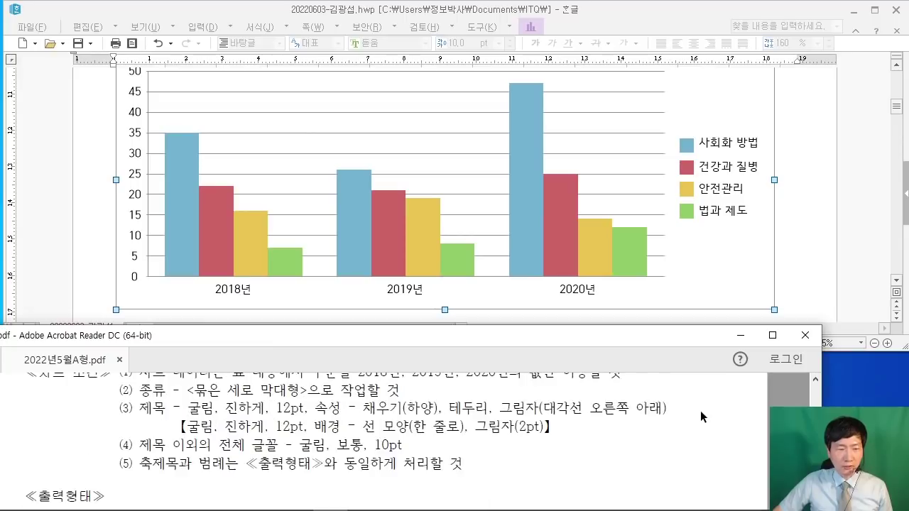
{"action": "scroll", "coordinate": [700, 411], "scroll_direction": "up", "scroll_amount": 1}
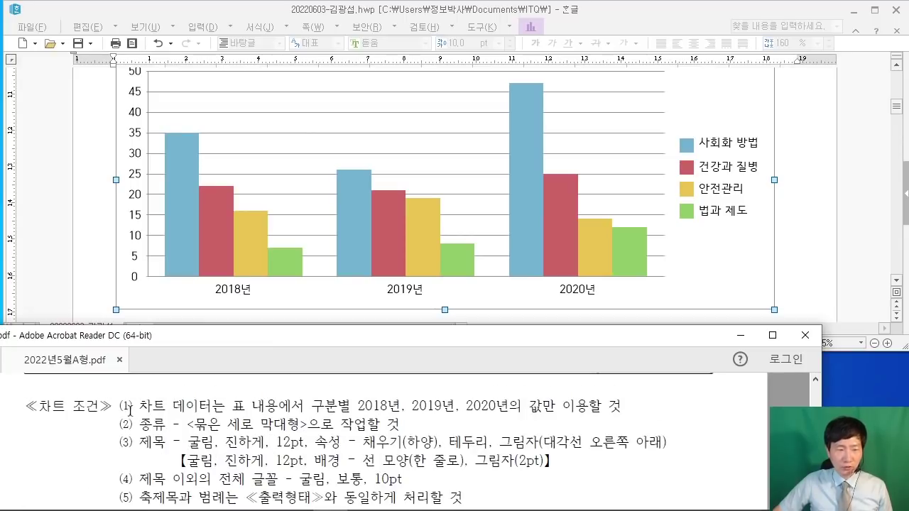
{"action": "left_click_drag", "start_coordinate": [141, 426], "coordinate": [395, 424]}
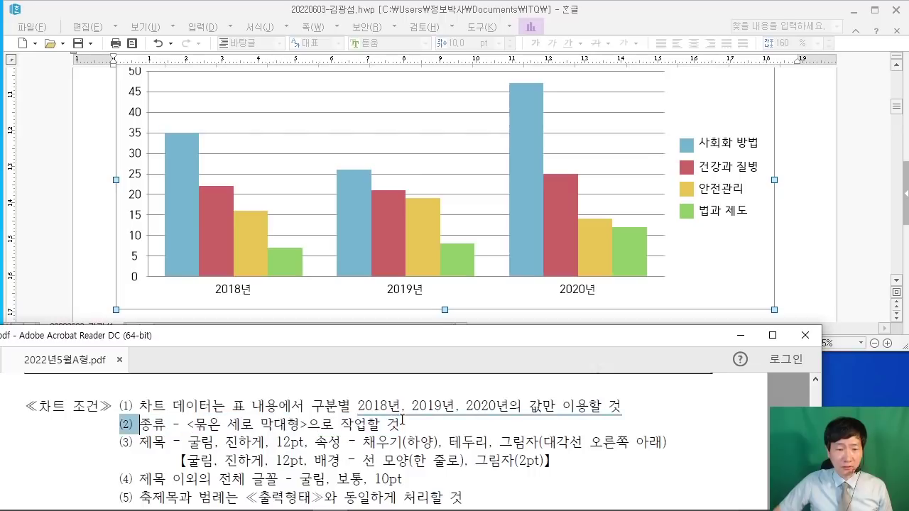
{"action": "triple_click", "coordinate": [396, 425]}
{"action": "left_click", "coordinate": [377, 425]}
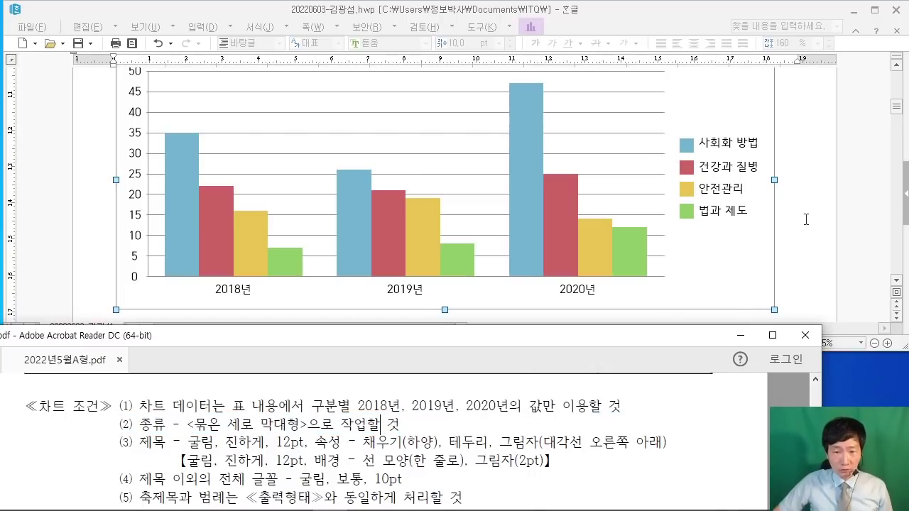
{"action": "scroll", "coordinate": [805, 220], "scroll_direction": "up", "scroll_amount": 1}
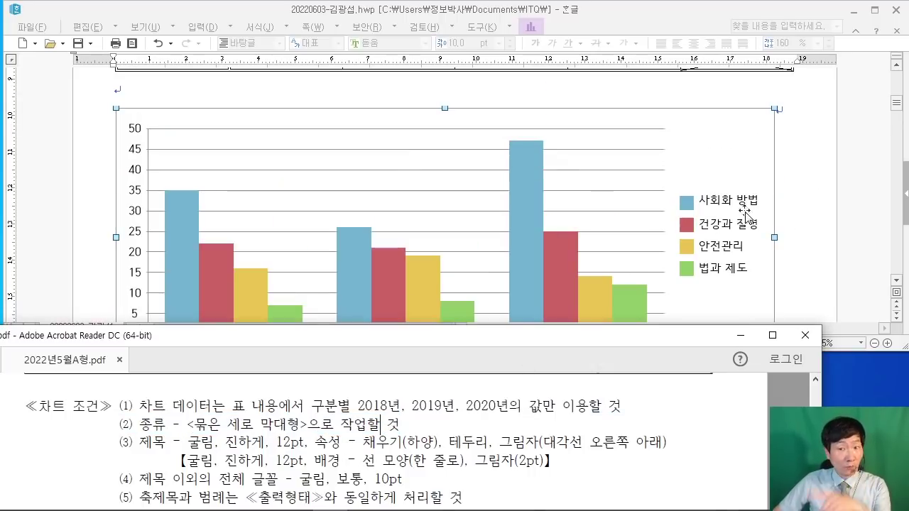
Step: Return to the Hangul document, scroll to the chart and bring up its options list
{"action": "left_click", "coordinate": [704, 154]}
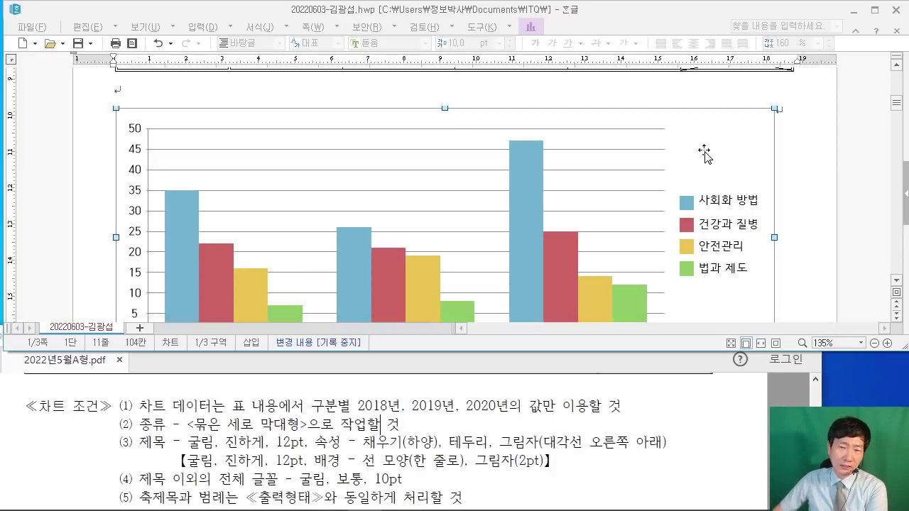
{"action": "scroll", "coordinate": [703, 152], "scroll_direction": "down", "scroll_amount": 1}
{"action": "scroll", "coordinate": [724, 166], "scroll_direction": "up", "scroll_amount": 3}
{"action": "scroll", "coordinate": [703, 222], "scroll_direction": "down", "scroll_amount": 1}
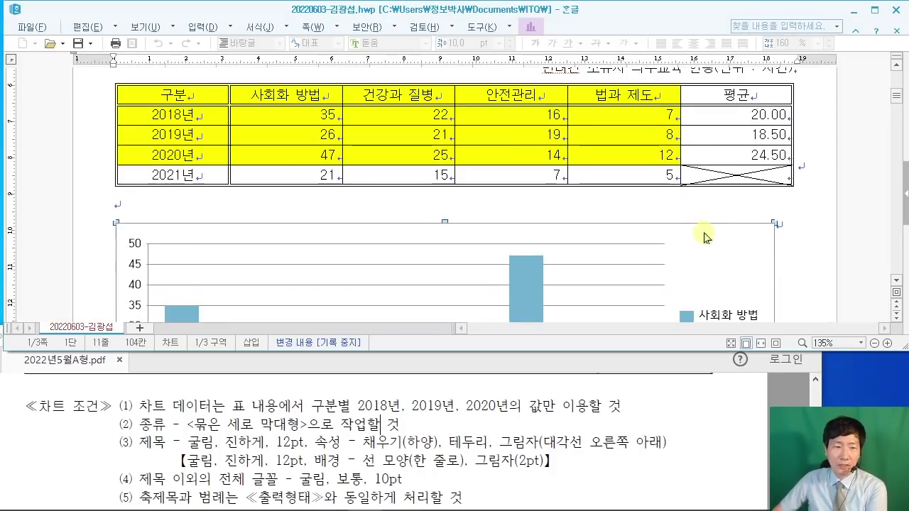
{"action": "scroll", "coordinate": [720, 254], "scroll_direction": "down", "scroll_amount": 2}
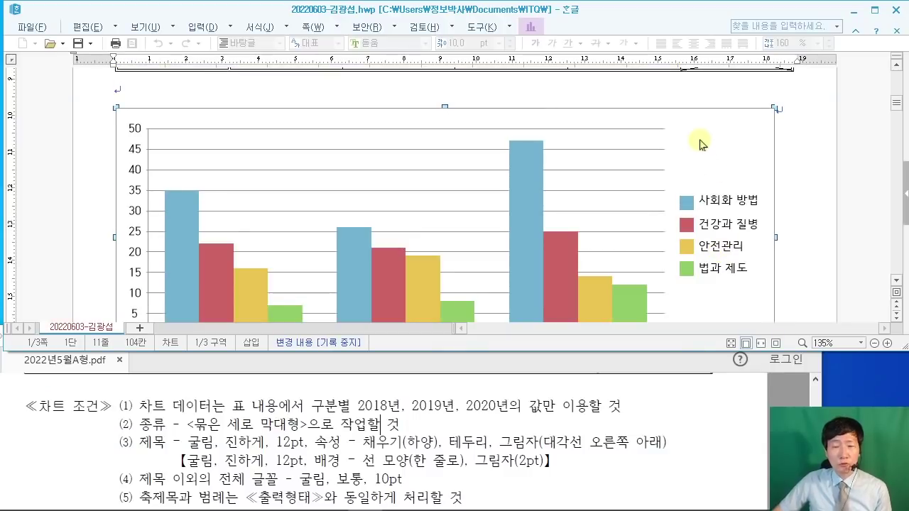
{"action": "right_click", "coordinate": [699, 134]}
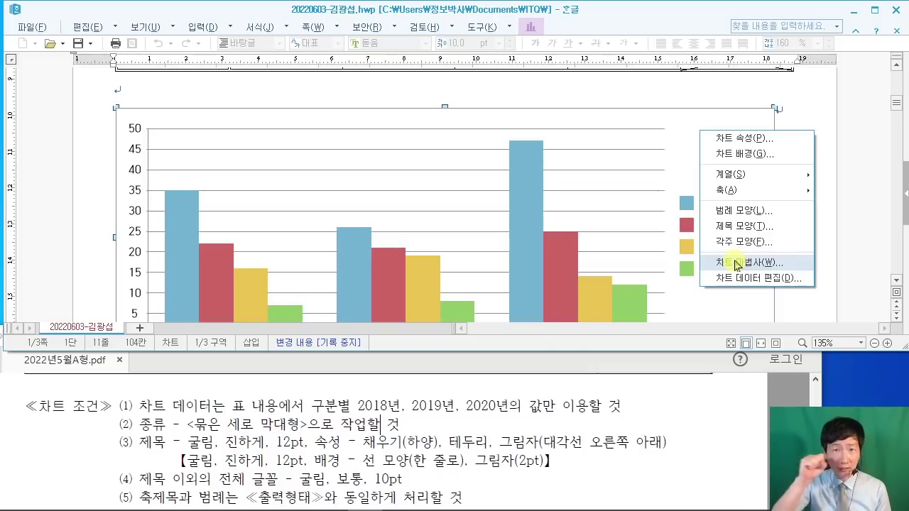
Step: Reopen the chart wizard with 묶은 세로 막대형 kept and move to the data direction step
{"action": "left_click", "coordinate": [769, 262]}
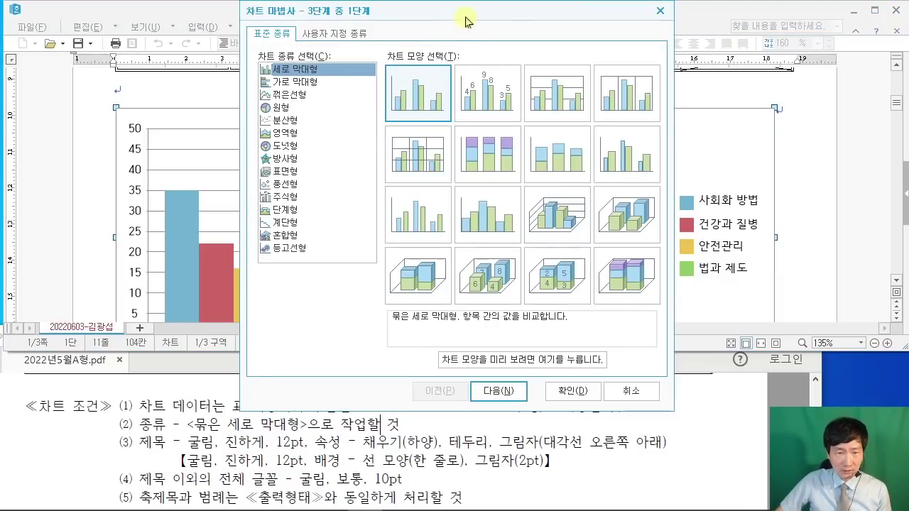
{"action": "left_click_drag", "start_coordinate": [469, 18], "coordinate": [429, 30]}
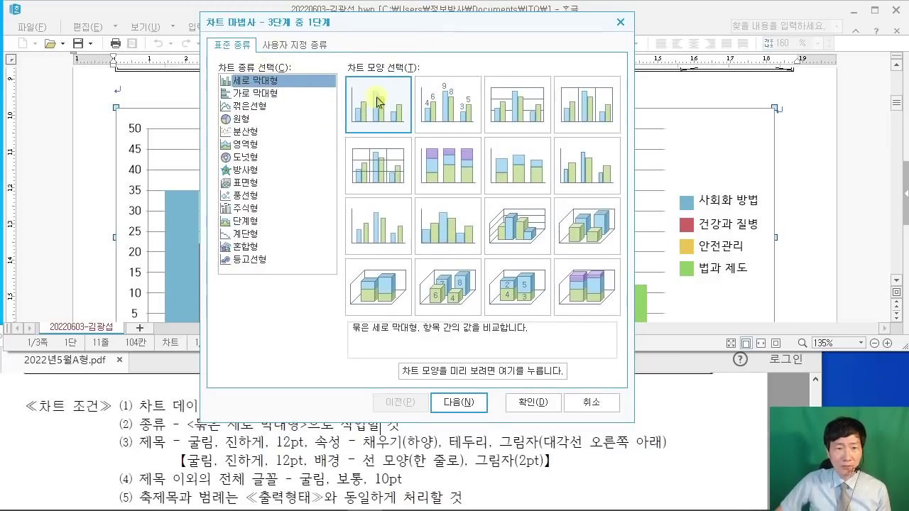
{"action": "left_click", "coordinate": [471, 409]}
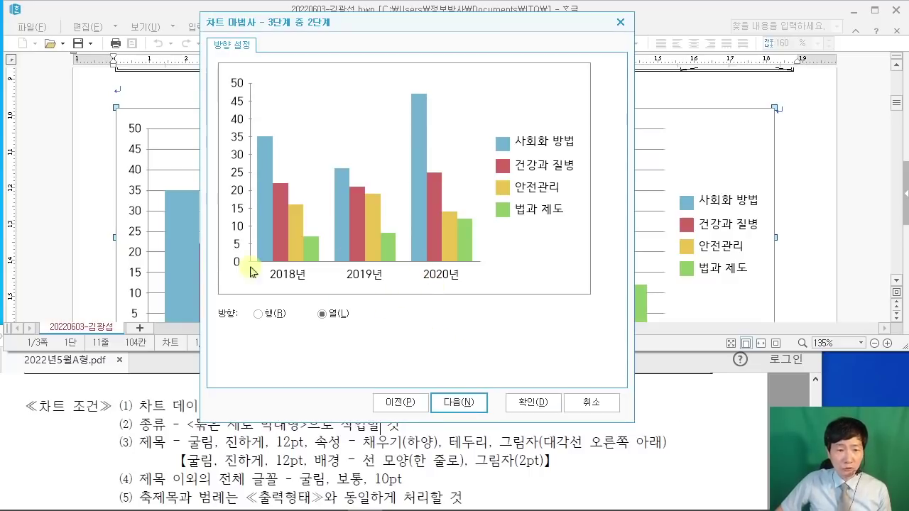
Step: Compare with the PDF sample chart and advance to the final titles and axes step
{"action": "left_click", "coordinate": [739, 420]}
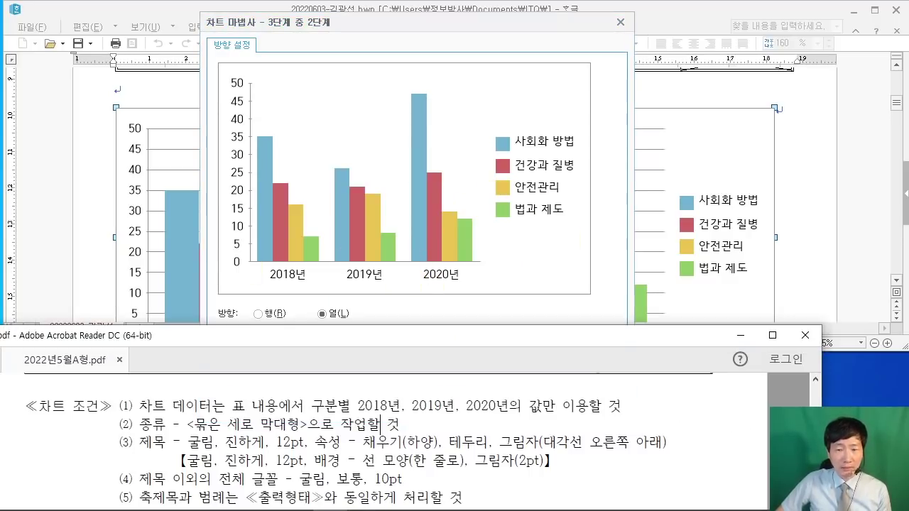
{"action": "scroll", "coordinate": [742, 417], "scroll_direction": "down", "scroll_amount": 6}
{"action": "scroll", "coordinate": [724, 410], "scroll_direction": "down", "scroll_amount": 2}
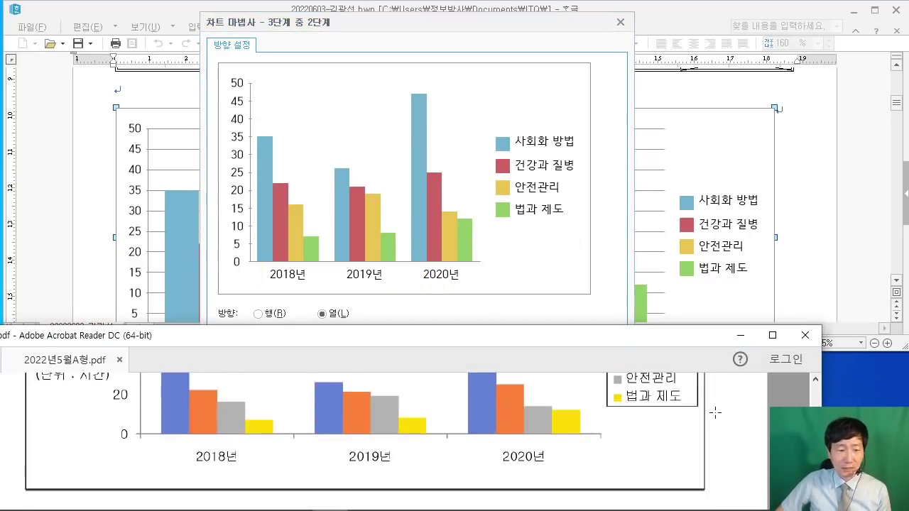
{"action": "scroll", "coordinate": [605, 407], "scroll_direction": "up", "scroll_amount": 3}
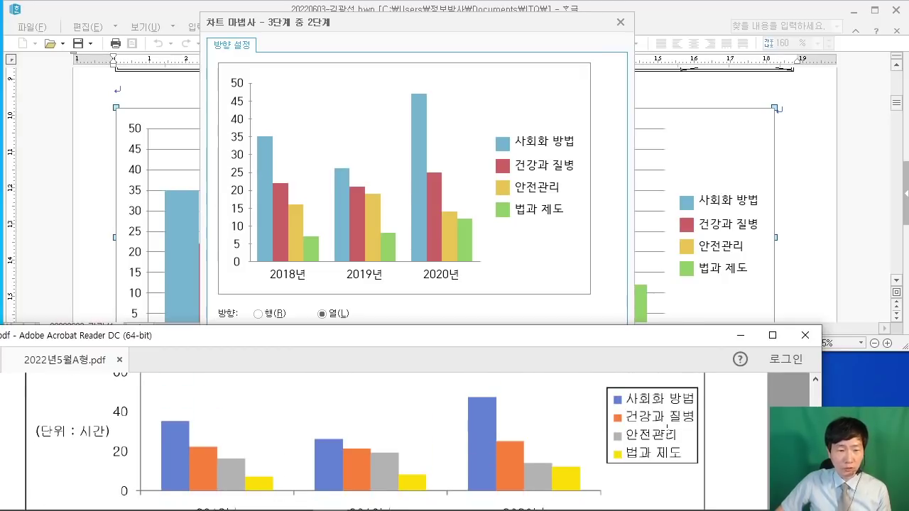
{"action": "scroll", "coordinate": [666, 426], "scroll_direction": "down", "scroll_amount": 1}
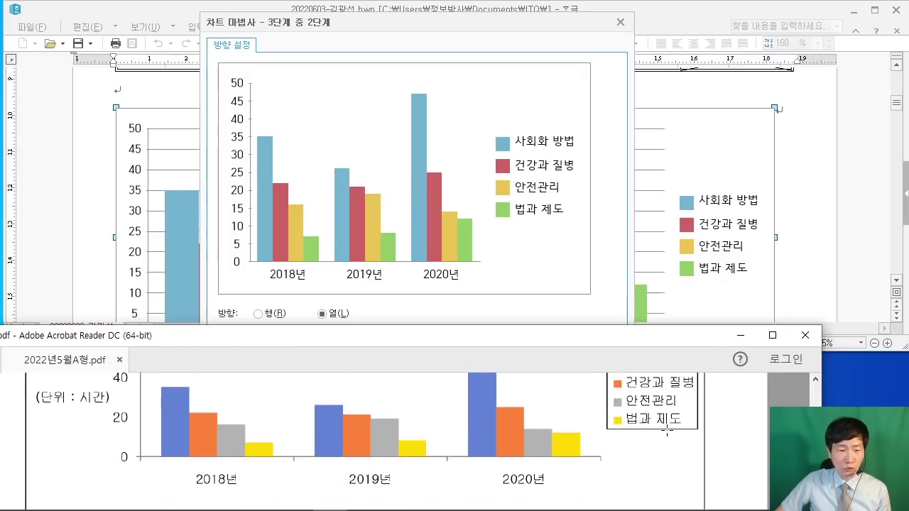
{"action": "left_click", "coordinate": [609, 103]}
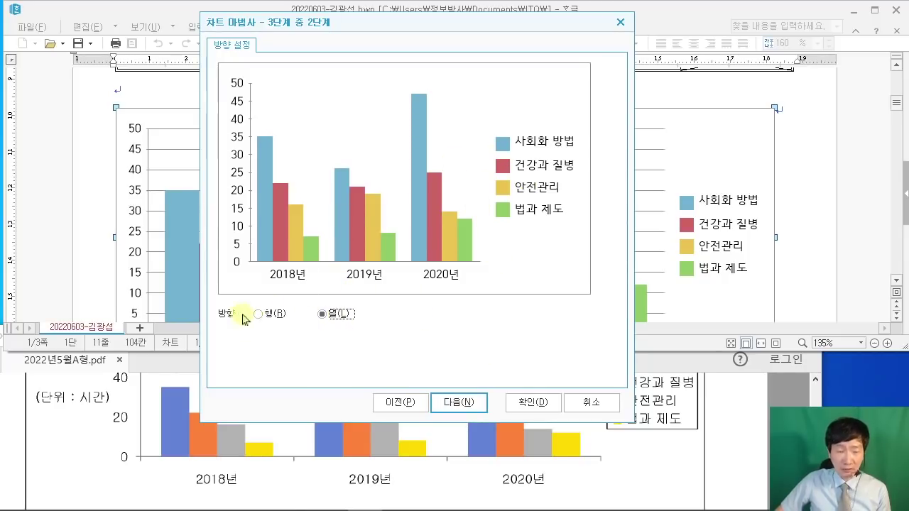
{"action": "left_click", "coordinate": [476, 396]}
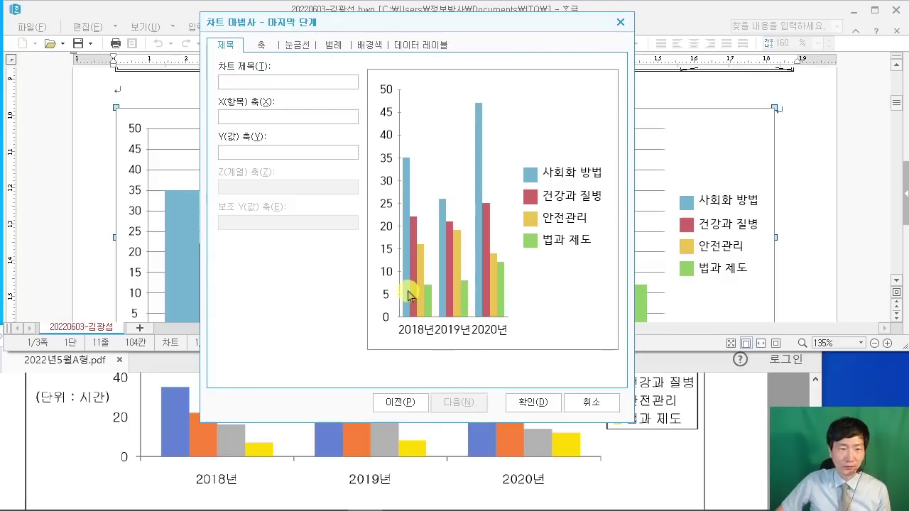
Step: Read the sample chart's title in the exam PDF
{"action": "left_click", "coordinate": [735, 427]}
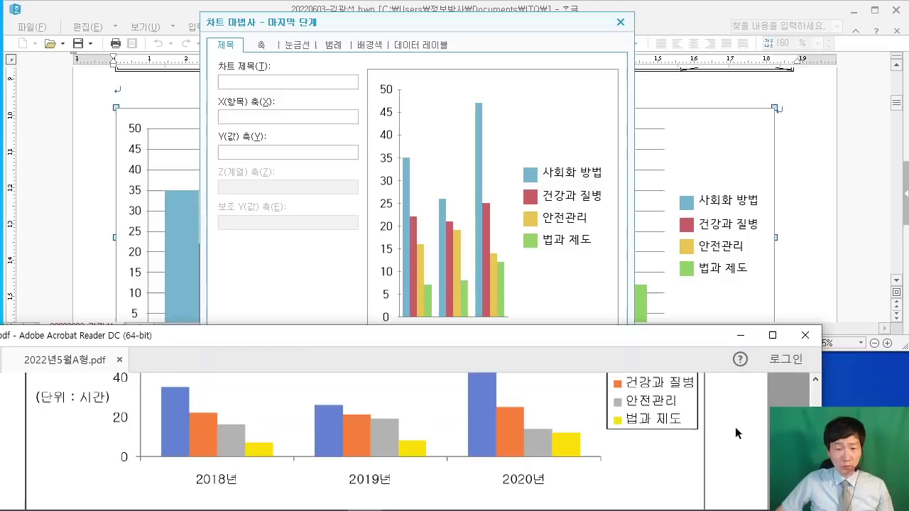
{"action": "scroll", "coordinate": [733, 430], "scroll_direction": "up", "scroll_amount": 3}
{"action": "scroll", "coordinate": [733, 430], "scroll_direction": "up", "scroll_amount": 2}
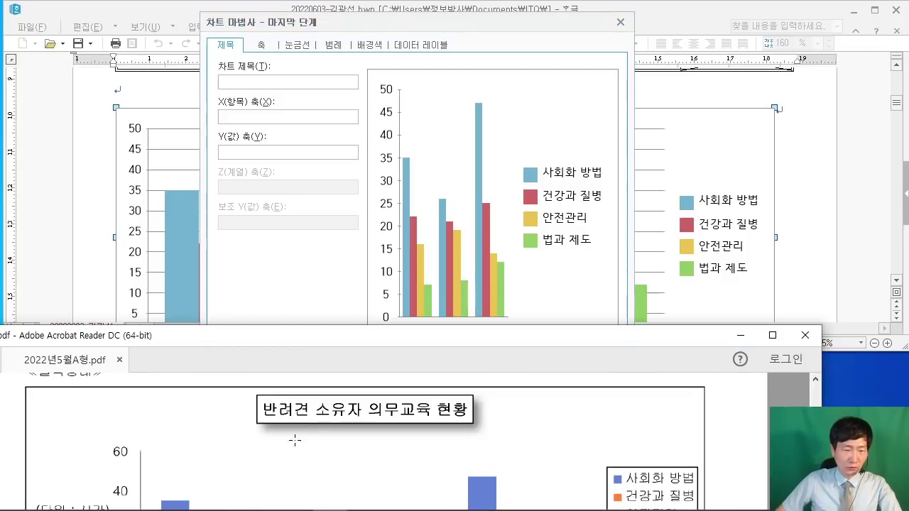
{"action": "scroll", "coordinate": [271, 405], "scroll_direction": "up", "scroll_amount": 1}
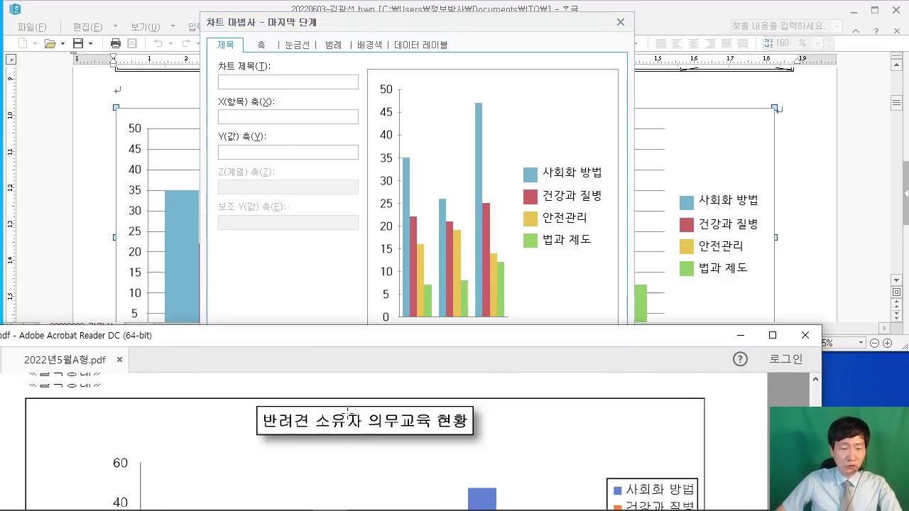
{"action": "left_click", "coordinate": [248, 85]}
{"action": "left_click", "coordinate": [767, 440]}
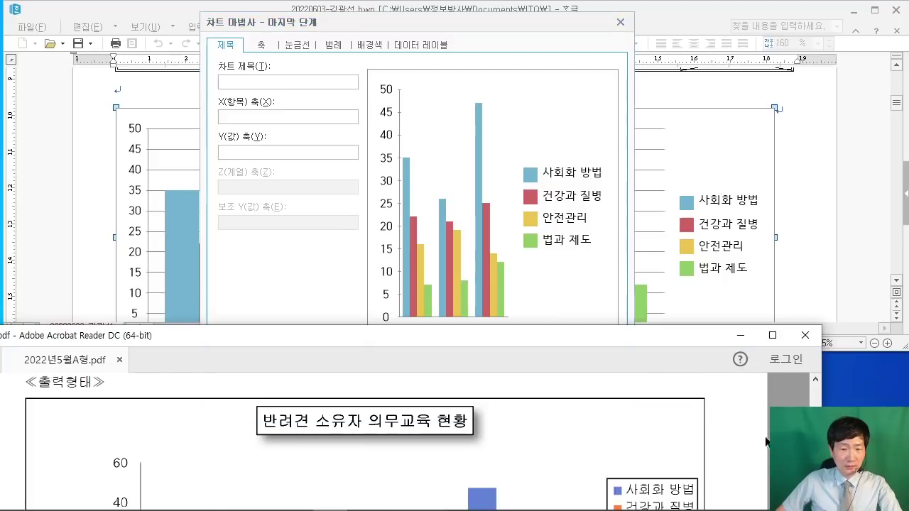
{"action": "scroll", "coordinate": [766, 441], "scroll_direction": "up", "scroll_amount": 1}
Step: Enter '반려견 소유자 의무교육 현황' as the 차트 제목 and apply it to the preview
{"action": "left_click", "coordinate": [296, 82]}
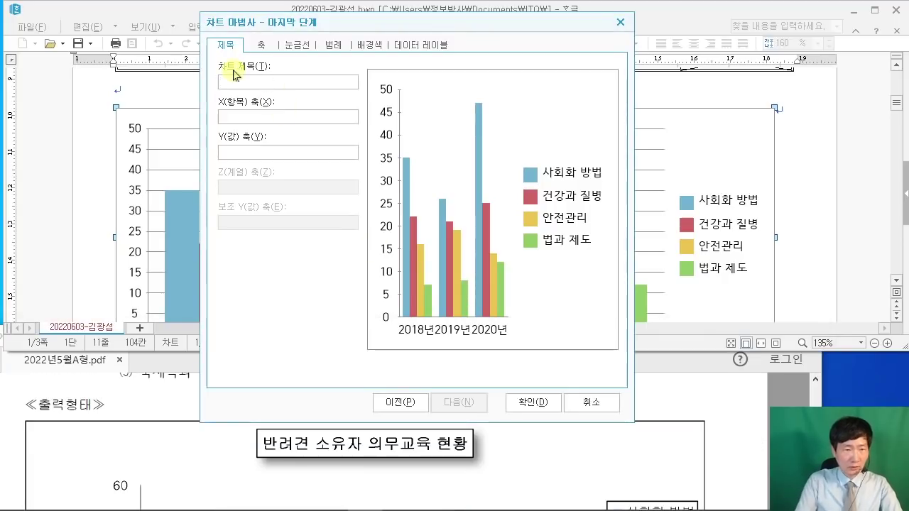
{"action": "type", "text": "반려견 소유자"}
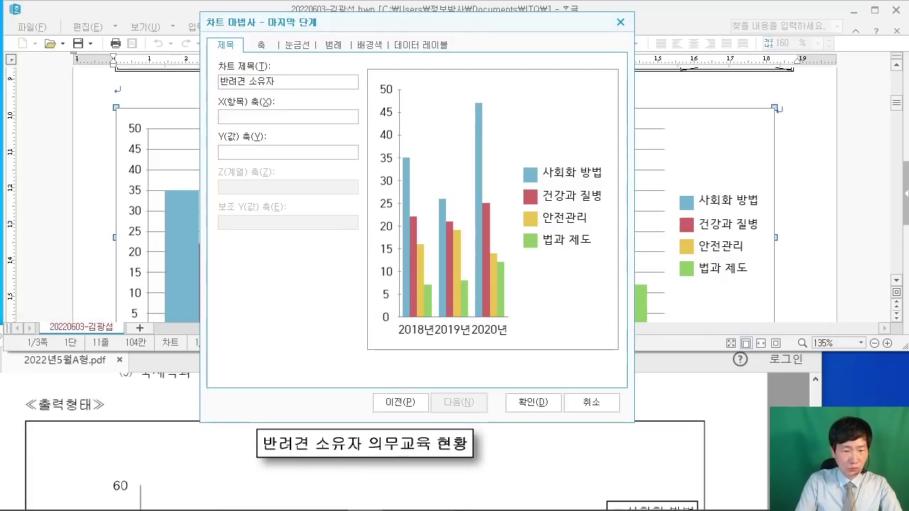
{"action": "type", "text": " 의무교육 현"}
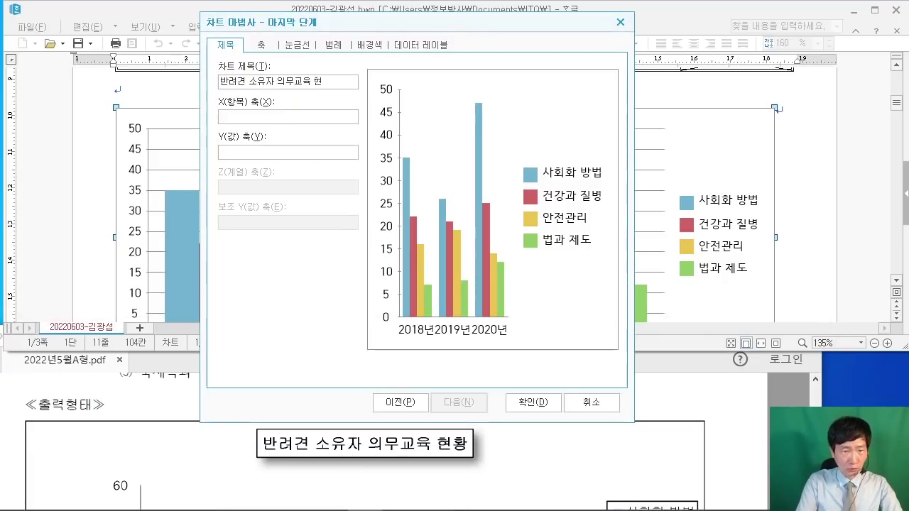
{"action": "type", "text": "황"}
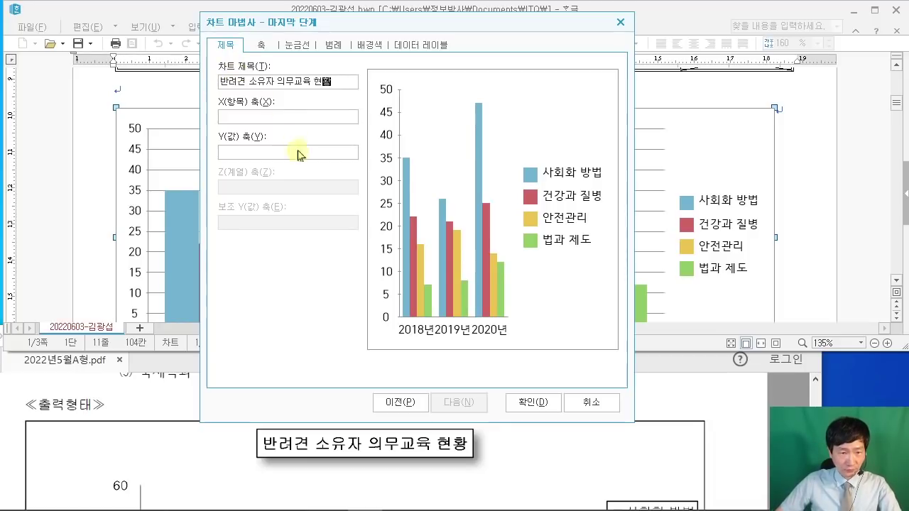
{"action": "left_click", "coordinate": [297, 155]}
{"action": "left_click", "coordinate": [732, 386]}
{"action": "scroll", "coordinate": [732, 391], "scroll_direction": "down", "scroll_amount": 3}
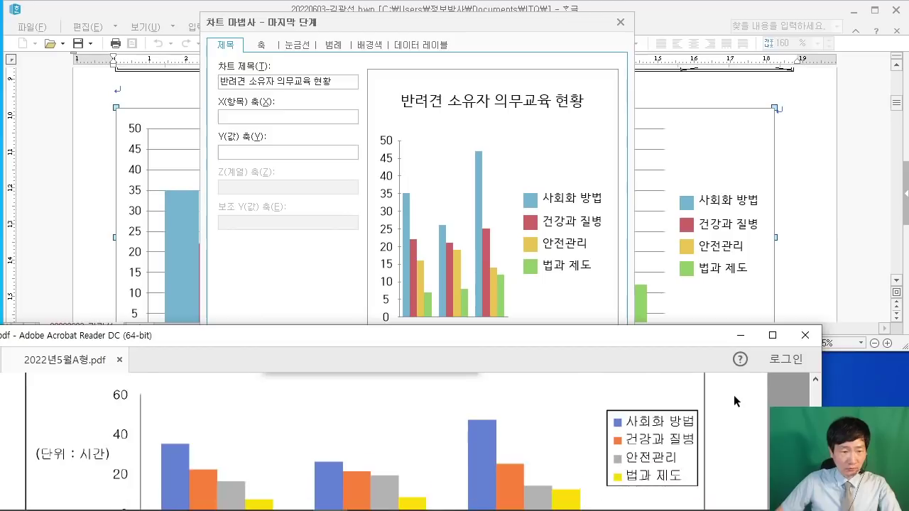
{"action": "scroll", "coordinate": [734, 394], "scroll_direction": "down", "scroll_amount": 1}
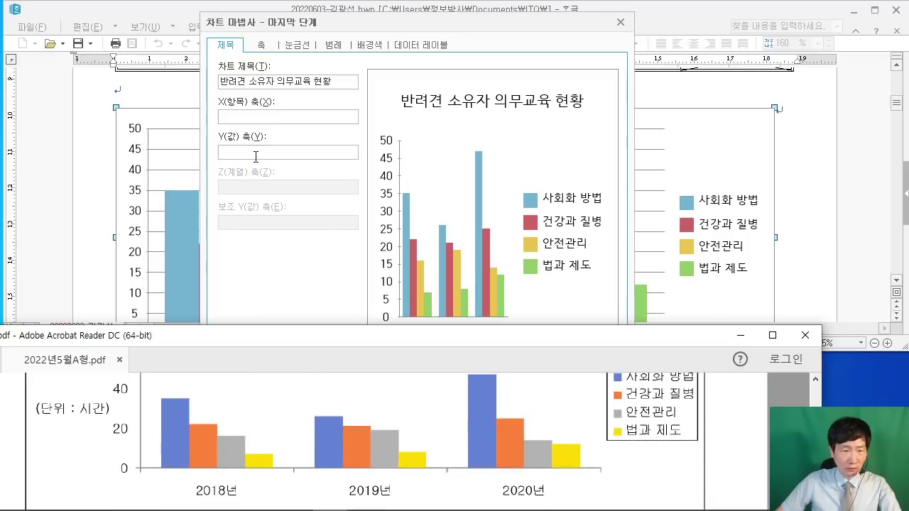
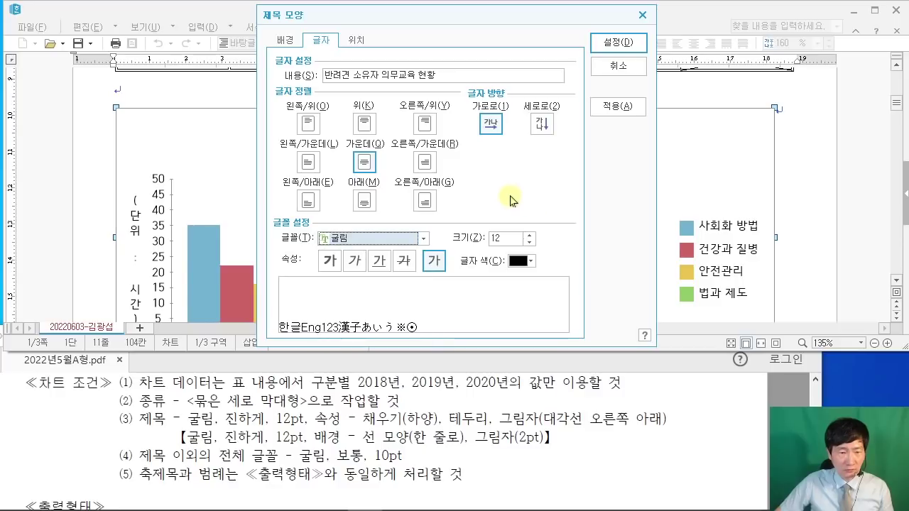
Step: Make the chart title '반려견 소유자 의무교육 현황' bold 굴림 12 pt and apply it
{"action": "left_click", "coordinate": [331, 262]}
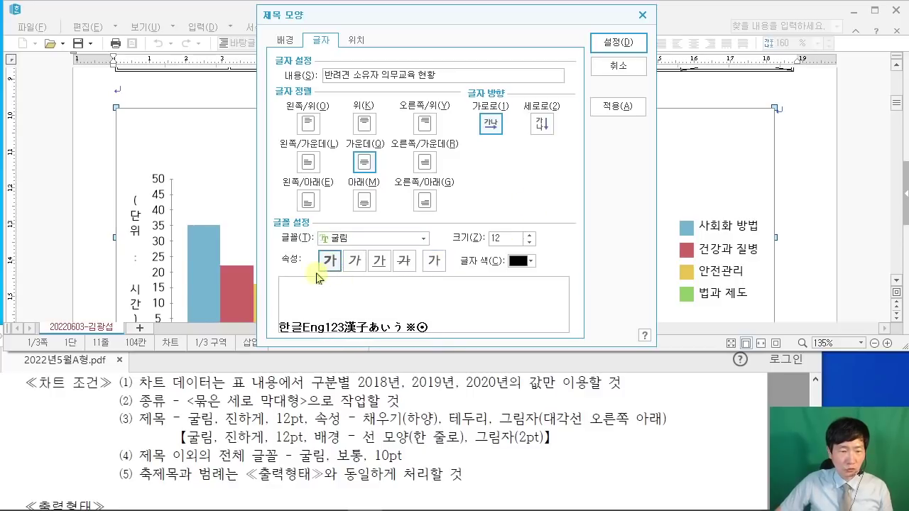
{"action": "left_click", "coordinate": [622, 41]}
{"action": "left_click", "coordinate": [547, 148]}
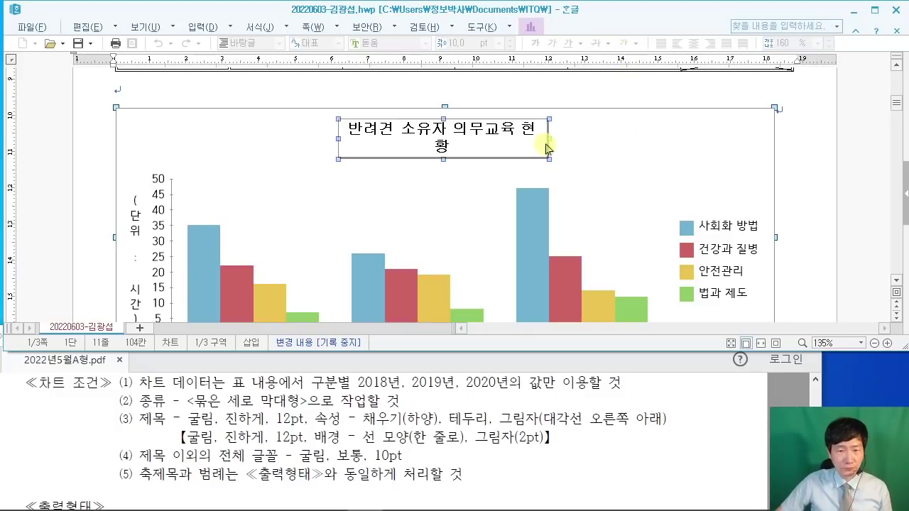
Step: Drag the title box's right edge outward so the title fits on one line
{"action": "left_click_drag", "start_coordinate": [560, 138], "coordinate": [561, 138]}
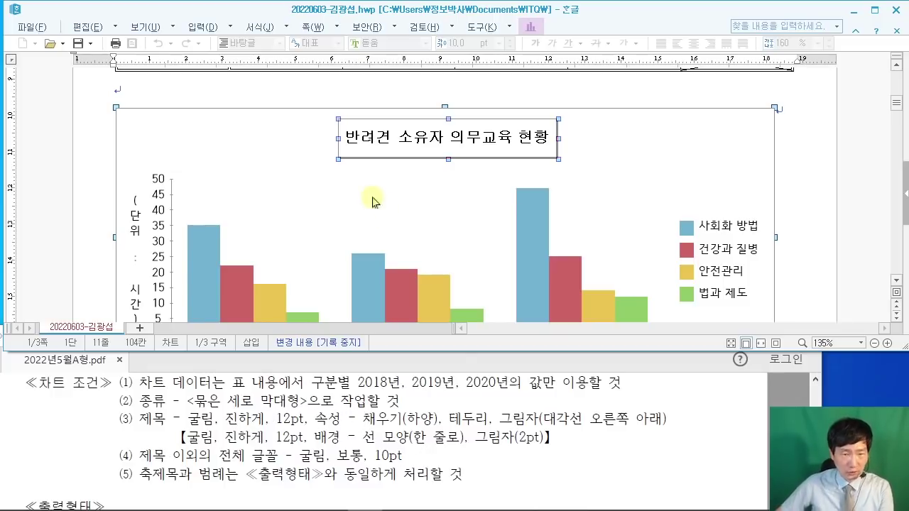
{"action": "scroll", "coordinate": [363, 191], "scroll_direction": "down", "scroll_amount": 3}
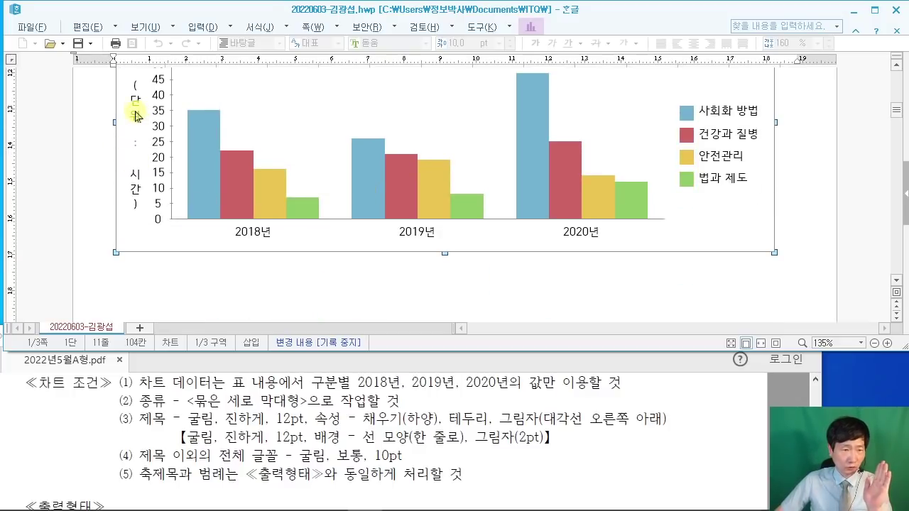
Step: Make the value-axis title '(단위 : 시간)' read horizontally (가로로)
{"action": "double_click", "coordinate": [137, 116]}
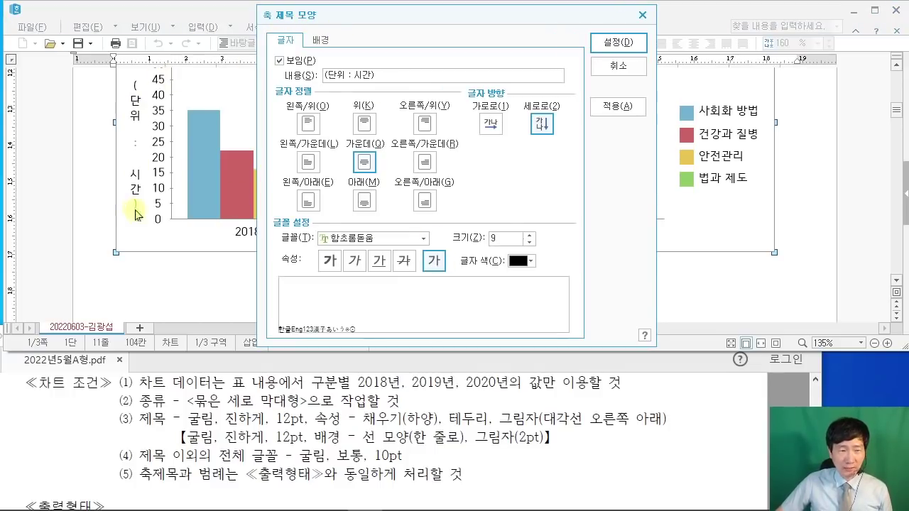
{"action": "left_click_drag", "start_coordinate": [467, 99], "coordinate": [525, 145]}
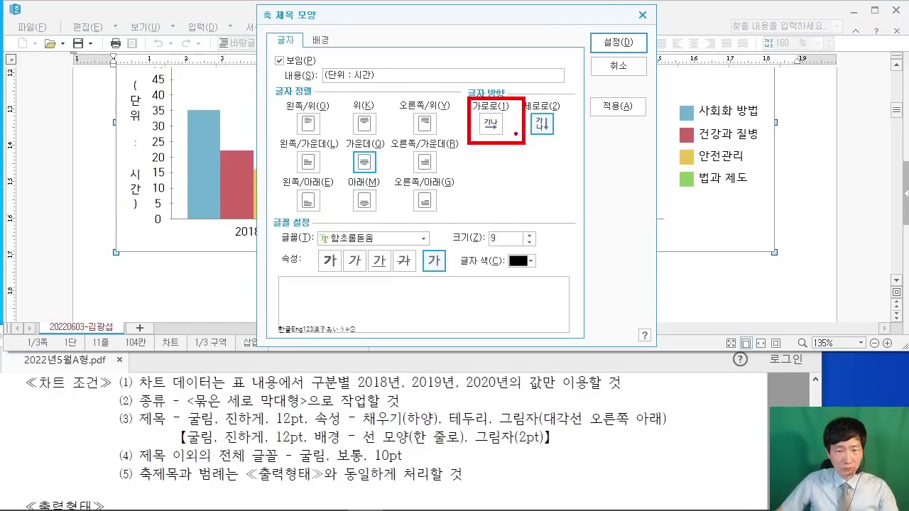
{"action": "left_click_drag", "start_coordinate": [581, 216], "coordinate": [518, 140]}
{"action": "key", "text": "Escape"}
{"action": "left_click", "coordinate": [712, 417]}
{"action": "scroll", "coordinate": [714, 419], "scroll_direction": "down", "scroll_amount": 5}
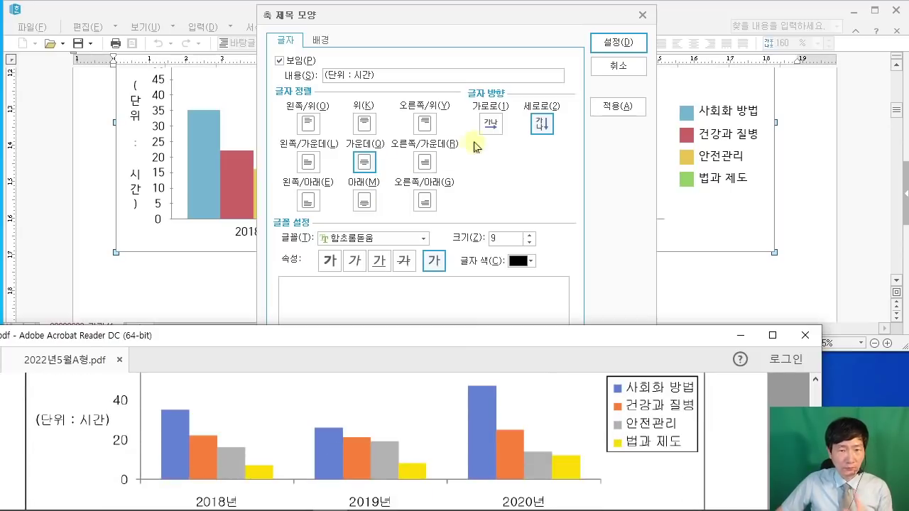
{"action": "left_click", "coordinate": [490, 124]}
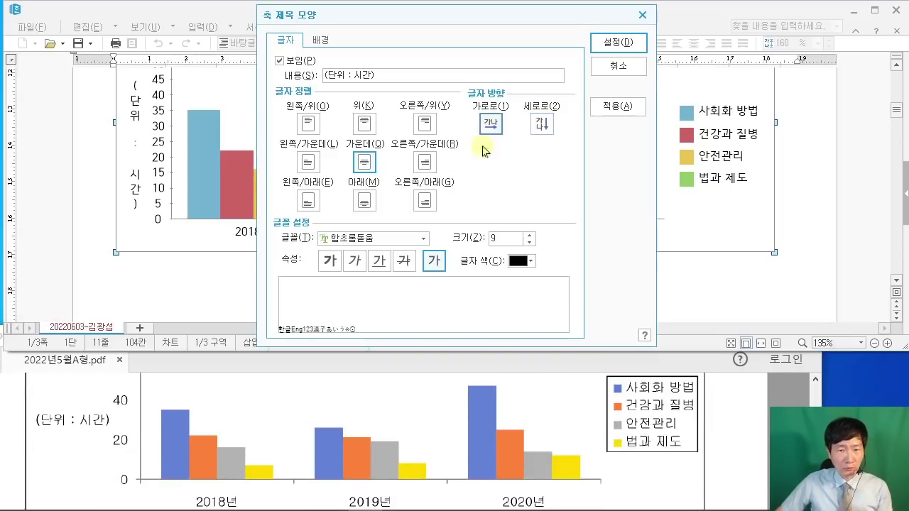
Step: Set the axis title to normal-weight 굴림 10 pt and apply it
{"action": "left_click", "coordinate": [714, 407]}
{"action": "scroll", "coordinate": [727, 410], "scroll_direction": "up", "scroll_amount": 5}
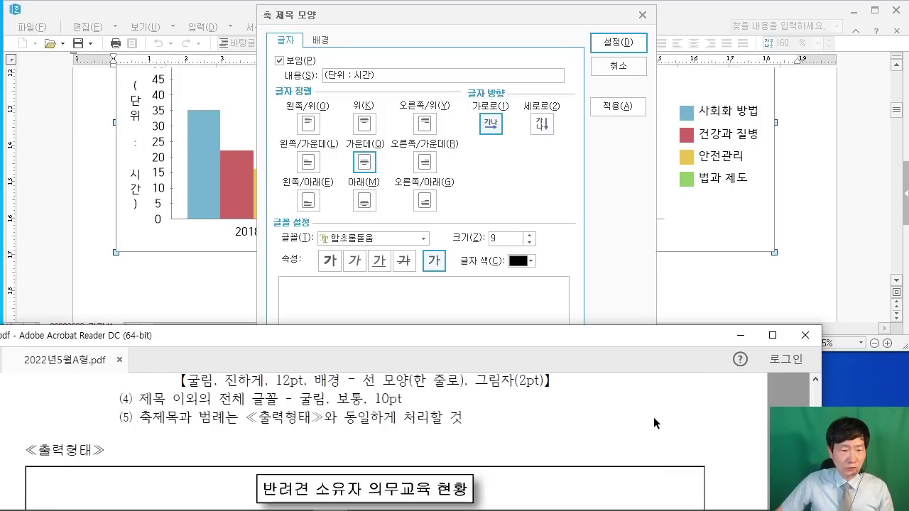
{"action": "left_click", "coordinate": [358, 238]}
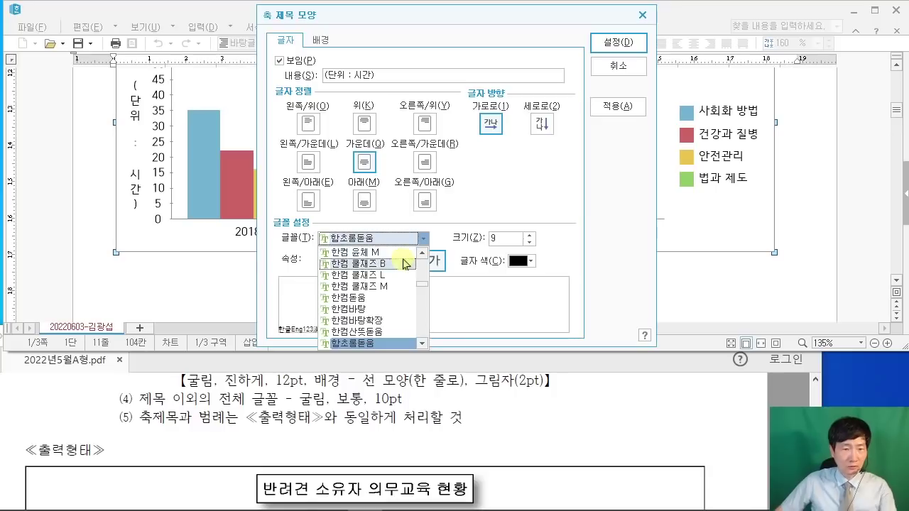
{"action": "type", "text": "굴림"}
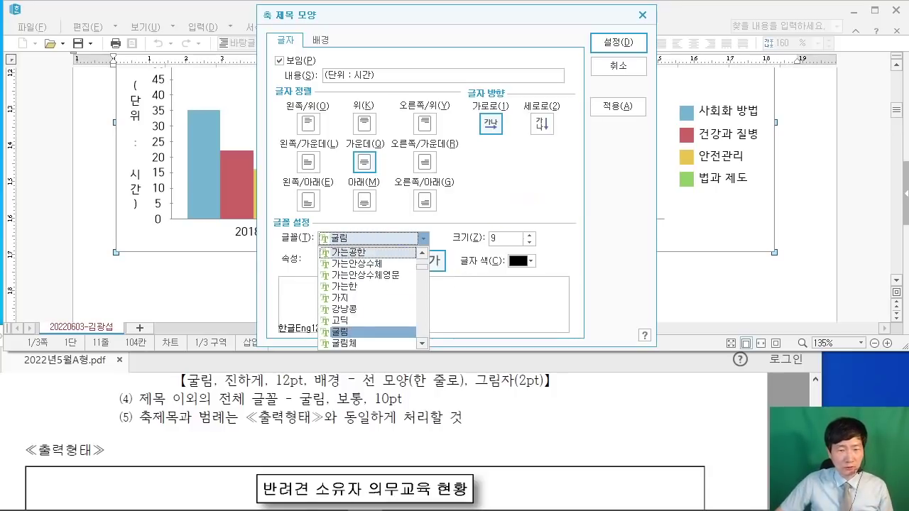
{"action": "left_click", "coordinate": [503, 239]}
{"action": "left_click_drag", "start_coordinate": [503, 238], "coordinate": [467, 235]}
{"action": "type", "text": "10"}
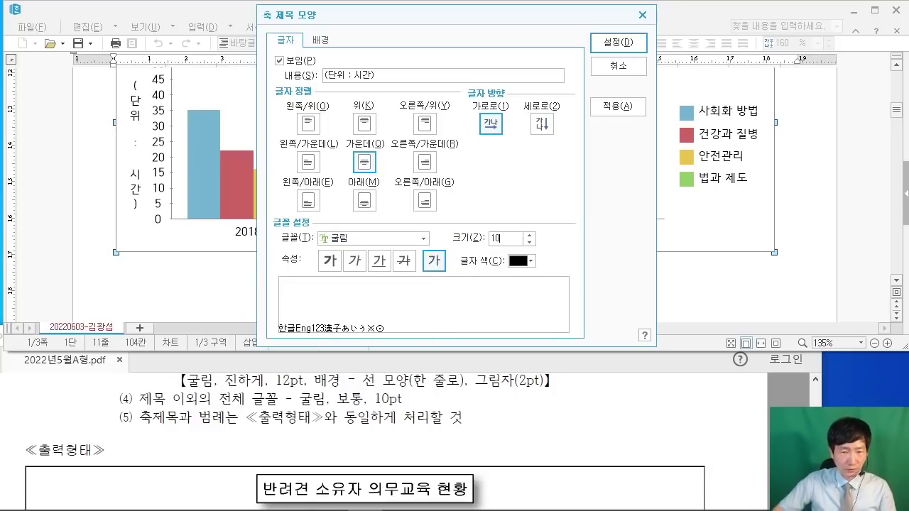
{"action": "left_click", "coordinate": [434, 262]}
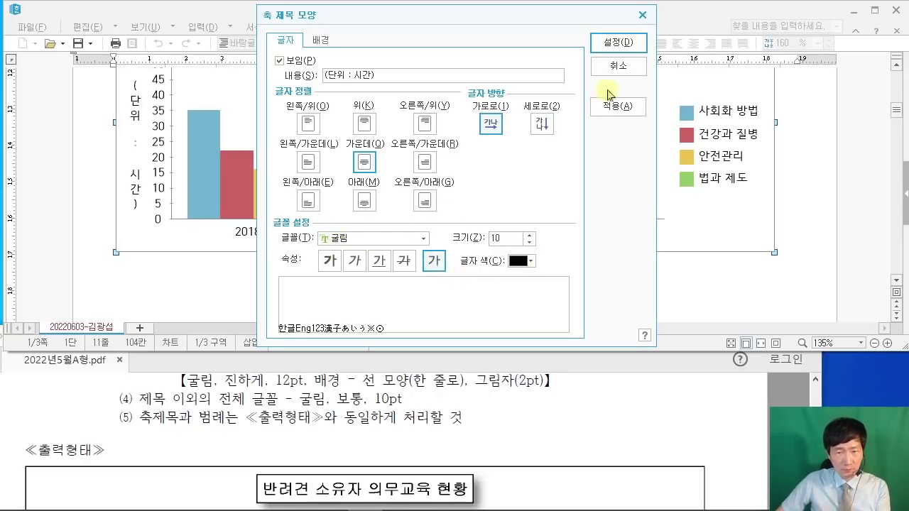
{"action": "left_click", "coordinate": [617, 42]}
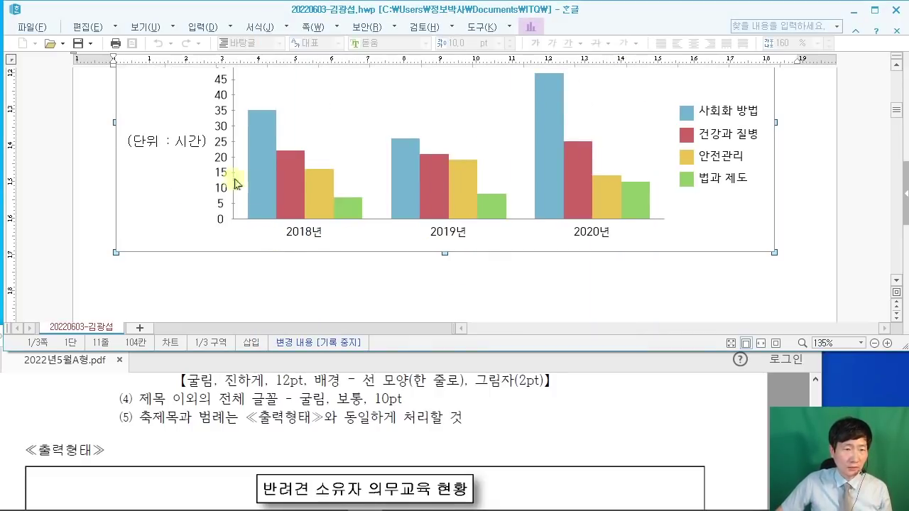
Step: Set the value-axis number labels to 굴림 10 pt
{"action": "scroll", "coordinate": [234, 183], "scroll_direction": "up", "scroll_amount": 3}
{"action": "scroll", "coordinate": [229, 170], "scroll_direction": "down", "scroll_amount": 3}
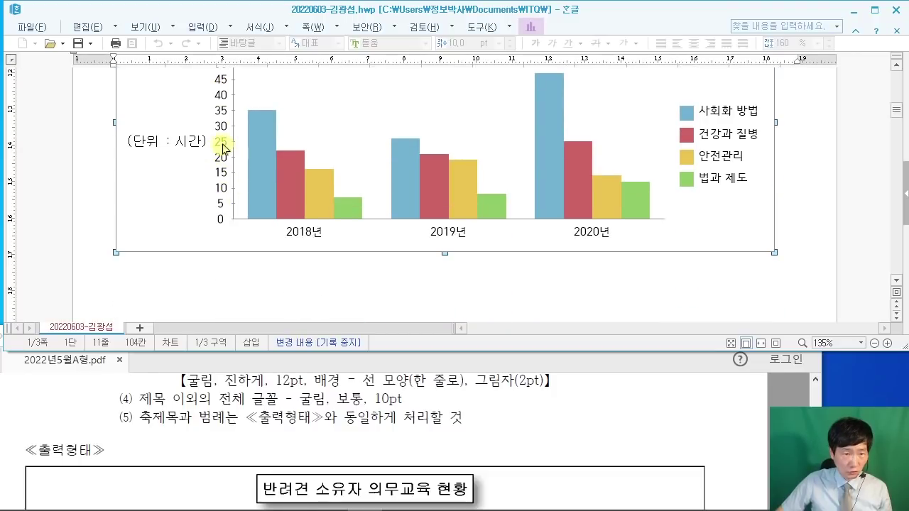
{"action": "double_click", "coordinate": [225, 149]}
{"action": "left_click", "coordinate": [710, 383]}
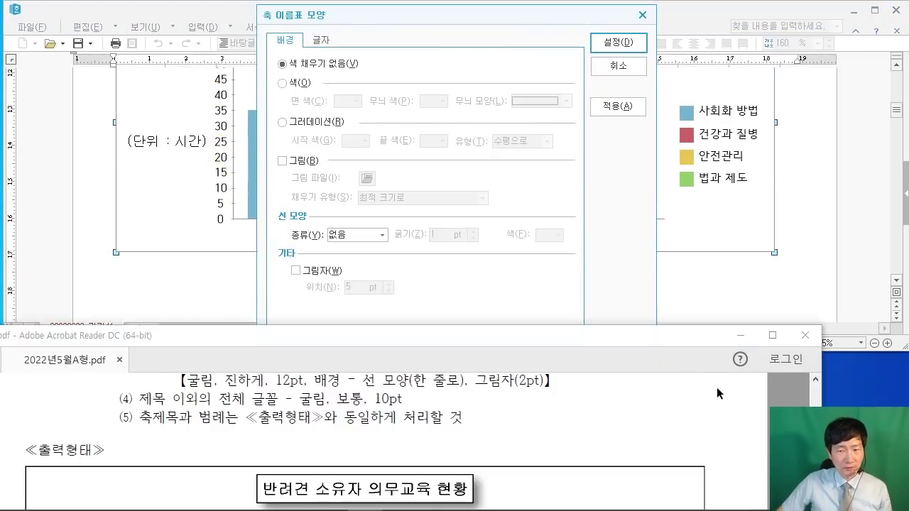
{"action": "scroll", "coordinate": [721, 402], "scroll_direction": "down", "scroll_amount": 2}
{"action": "scroll", "coordinate": [721, 401], "scroll_direction": "down", "scroll_amount": 2}
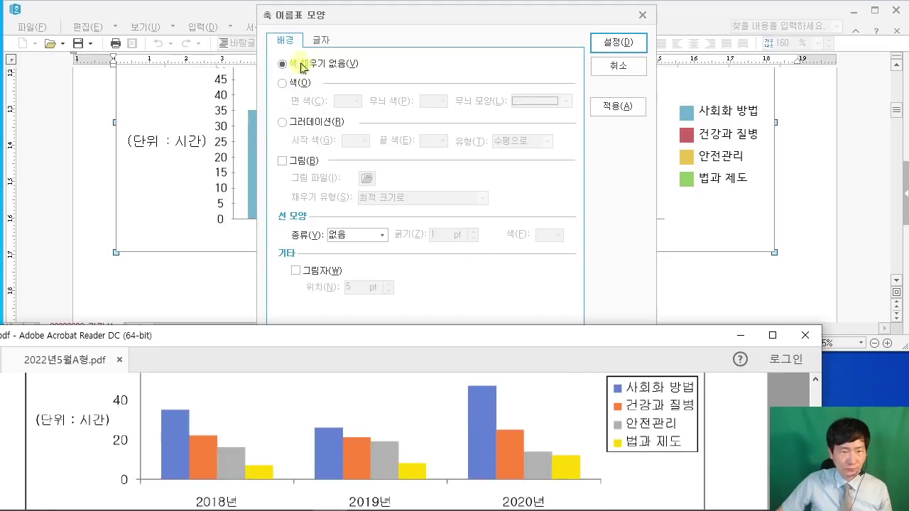
{"action": "left_click", "coordinate": [321, 44]}
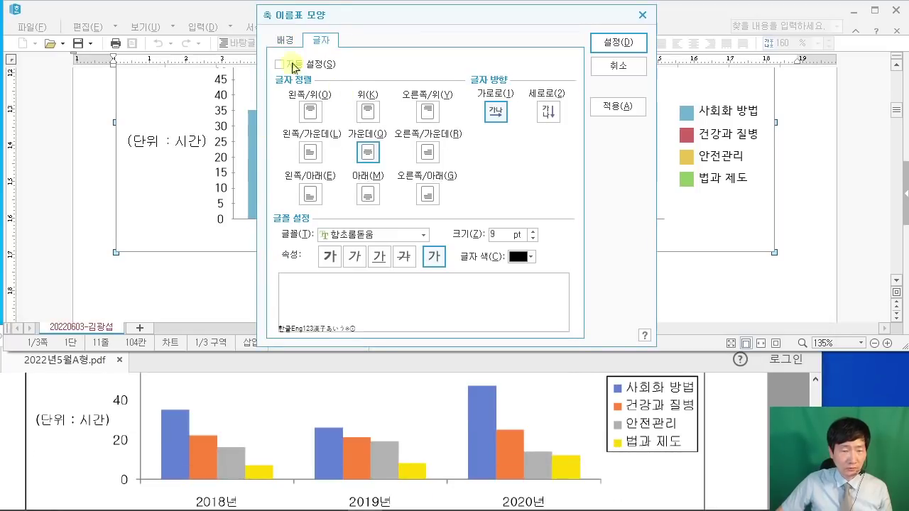
{"action": "left_click", "coordinate": [382, 238]}
{"action": "type", "text": "굴림"}
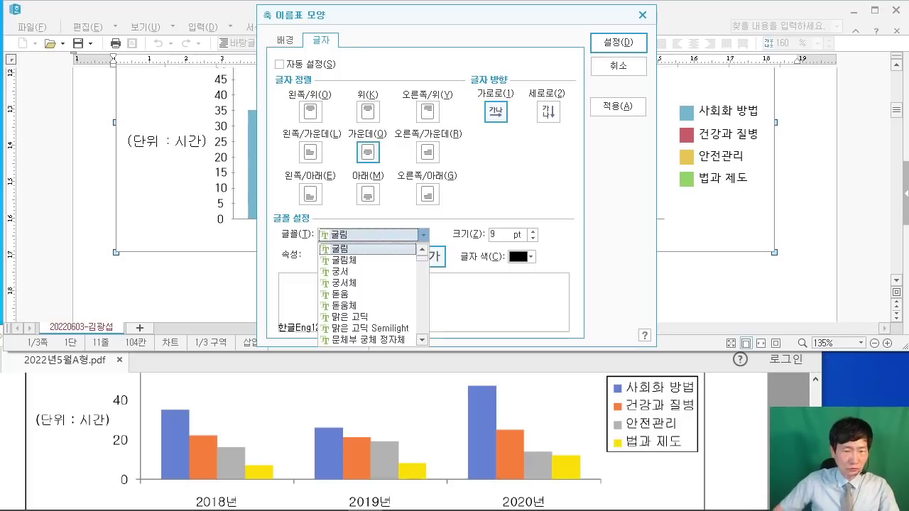
{"action": "key", "text": "Return"}
{"action": "key", "text": "Tab"}
{"action": "type", "text": "10"}
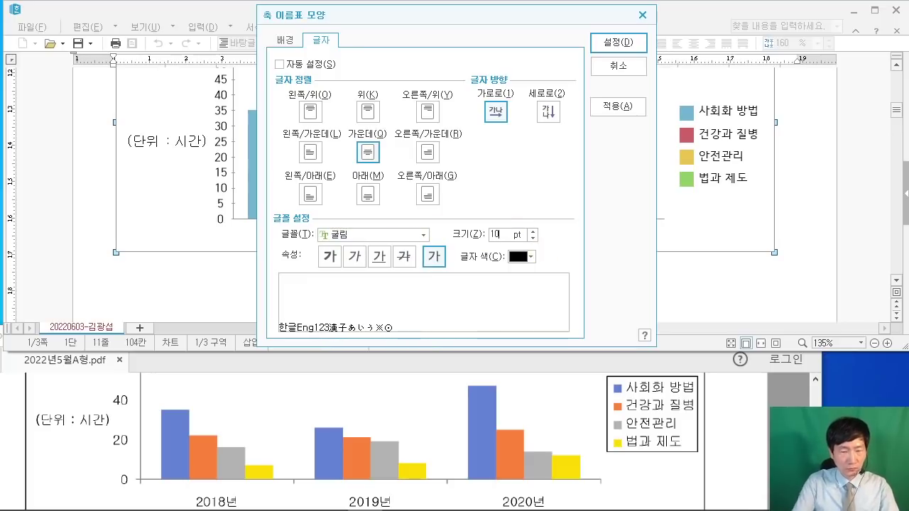
{"action": "left_click", "coordinate": [618, 43]}
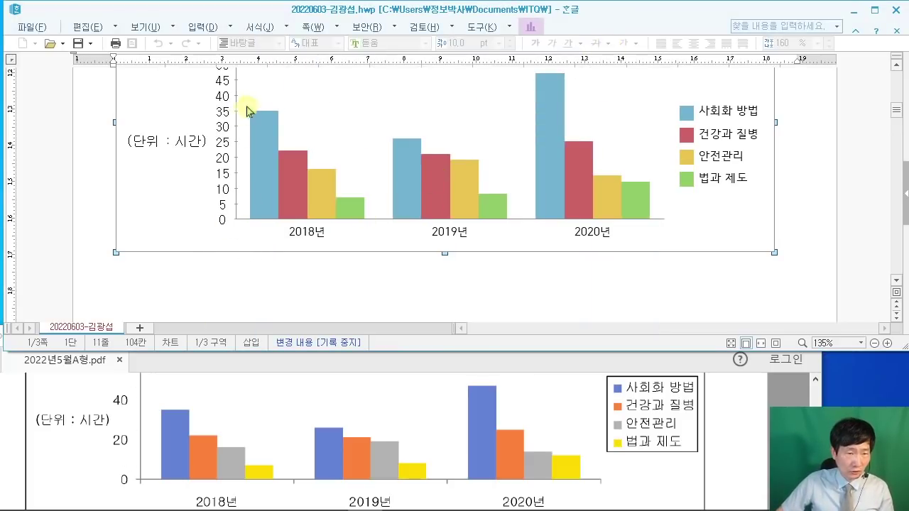
Step: Scroll back and forth to check the reformatted value axis
{"action": "scroll", "coordinate": [253, 149], "scroll_direction": "up", "scroll_amount": 2}
{"action": "scroll", "coordinate": [257, 148], "scroll_direction": "down", "scroll_amount": 2}
{"action": "scroll", "coordinate": [88, 459], "scroll_direction": "up", "scroll_amount": 1}
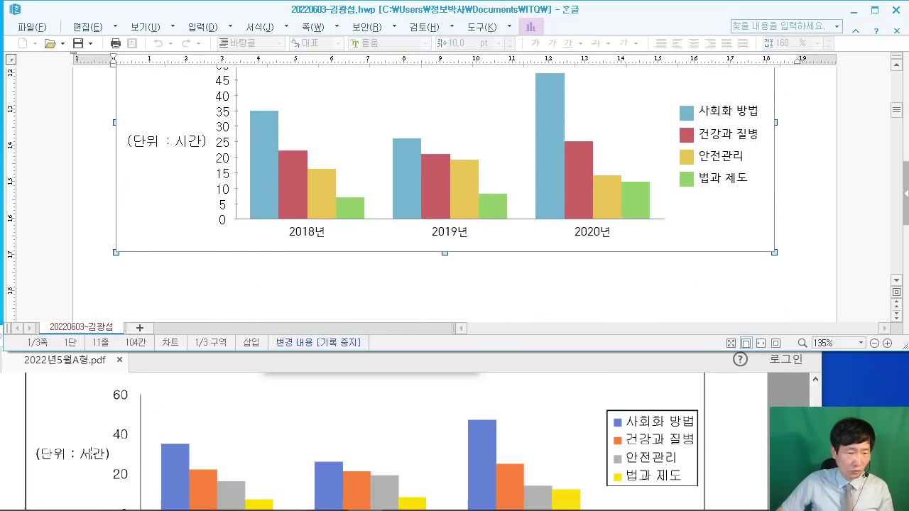
{"action": "scroll", "coordinate": [92, 449], "scroll_direction": "down", "scroll_amount": 1}
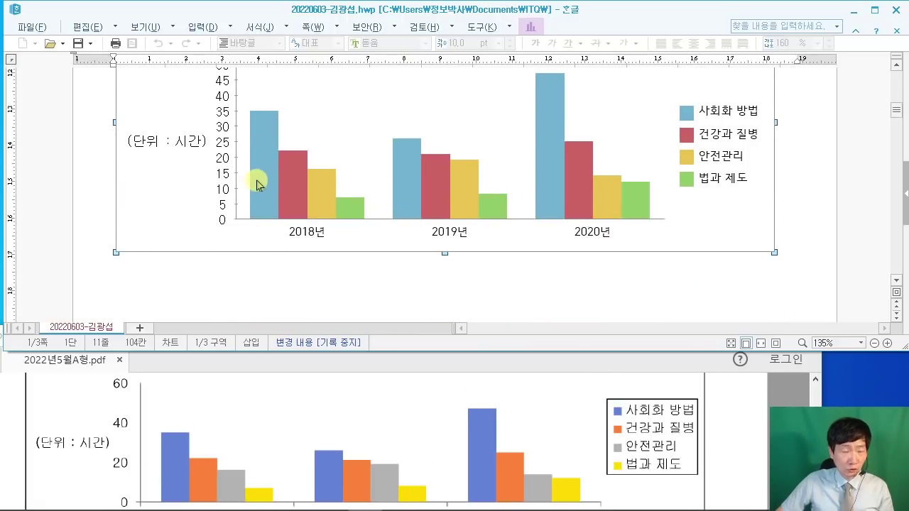
{"action": "scroll", "coordinate": [243, 173], "scroll_direction": "up", "scroll_amount": 2}
{"action": "scroll", "coordinate": [263, 203], "scroll_direction": "down", "scroll_amount": 2}
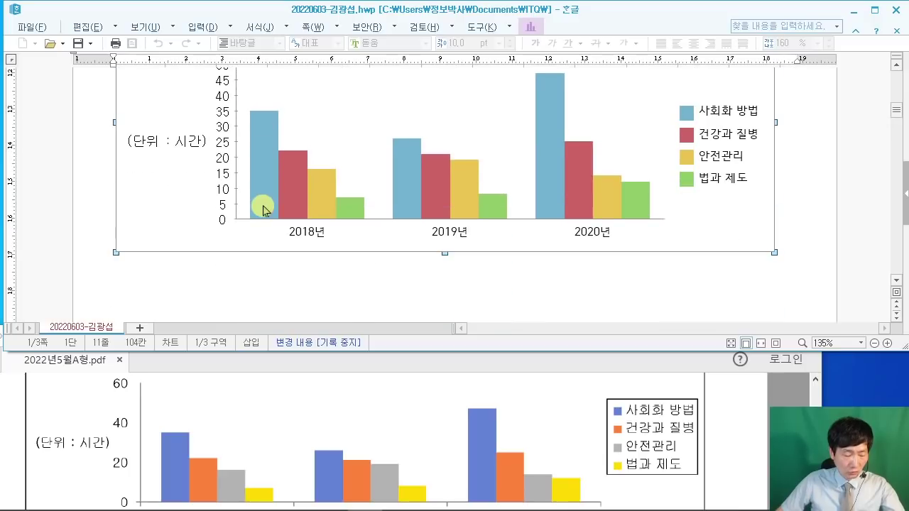
{"action": "left_click_drag", "start_coordinate": [238, 145], "coordinate": [325, 225]}
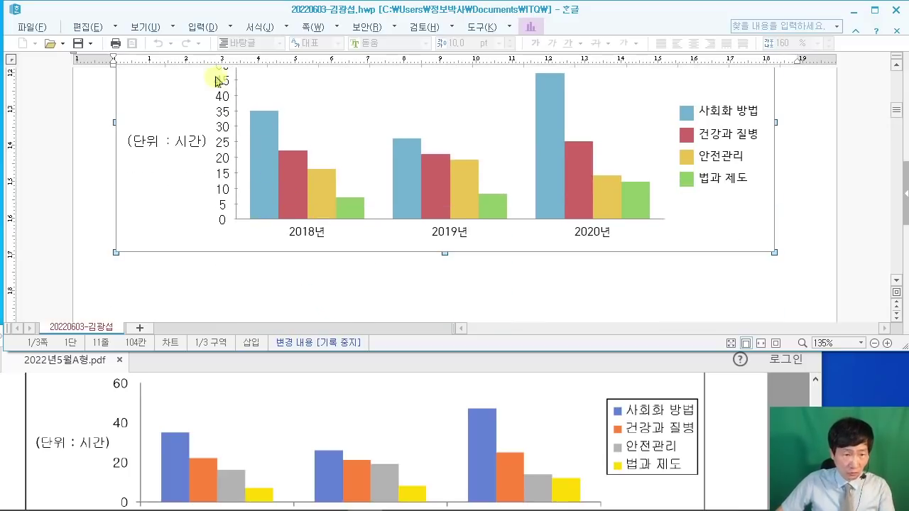
Step: Turn off automatic scaling and set the value-axis maximum to 60 with 3 major gridlines
{"action": "double_click", "coordinate": [236, 120]}
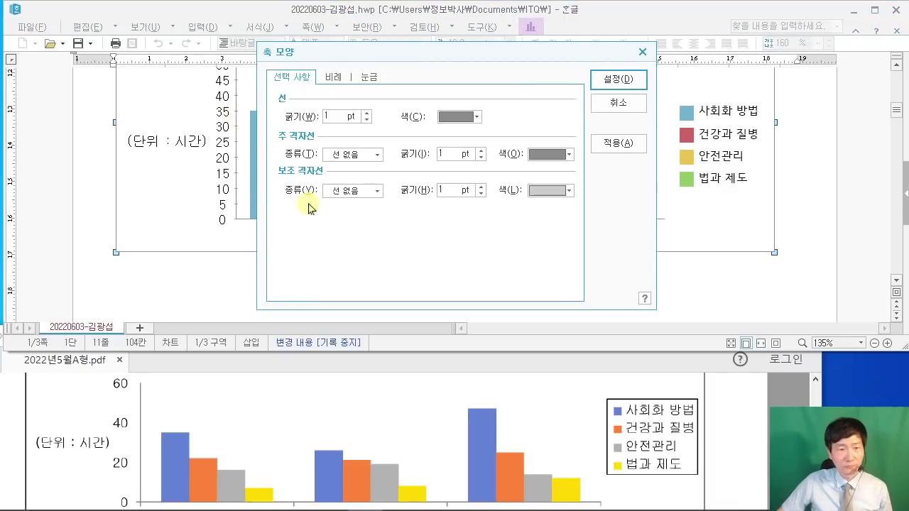
{"action": "left_click", "coordinate": [334, 76]}
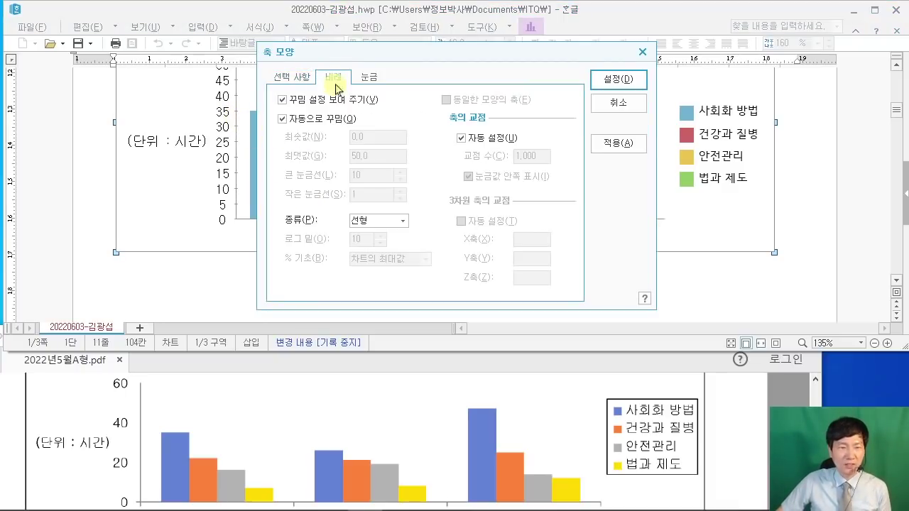
{"action": "left_click_drag", "start_coordinate": [340, 86], "coordinate": [317, 62]}
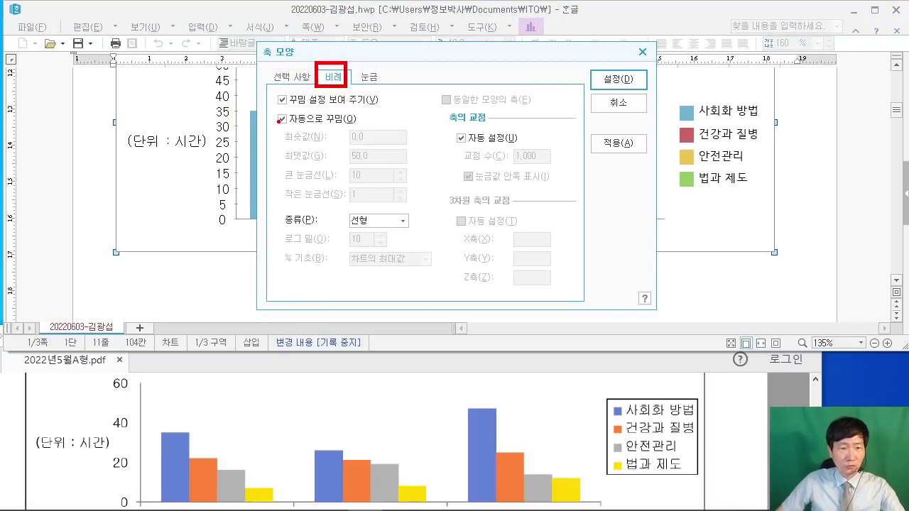
{"action": "key", "text": "Escape"}
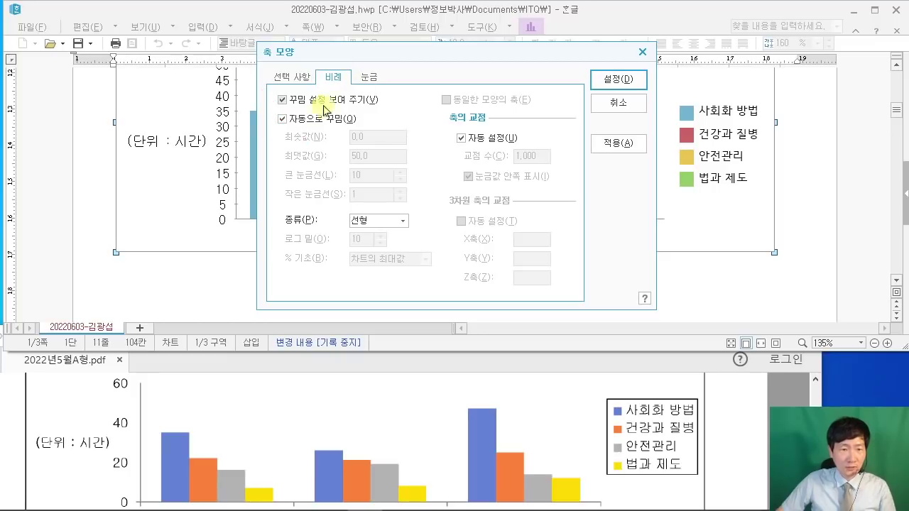
{"action": "left_click", "coordinate": [282, 119]}
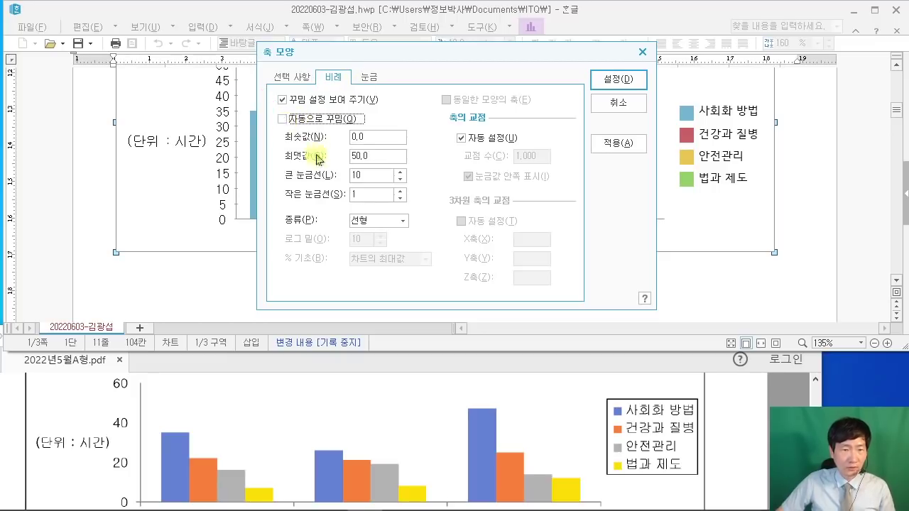
{"action": "double_click", "coordinate": [386, 155]}
{"action": "type", "text": "60"}
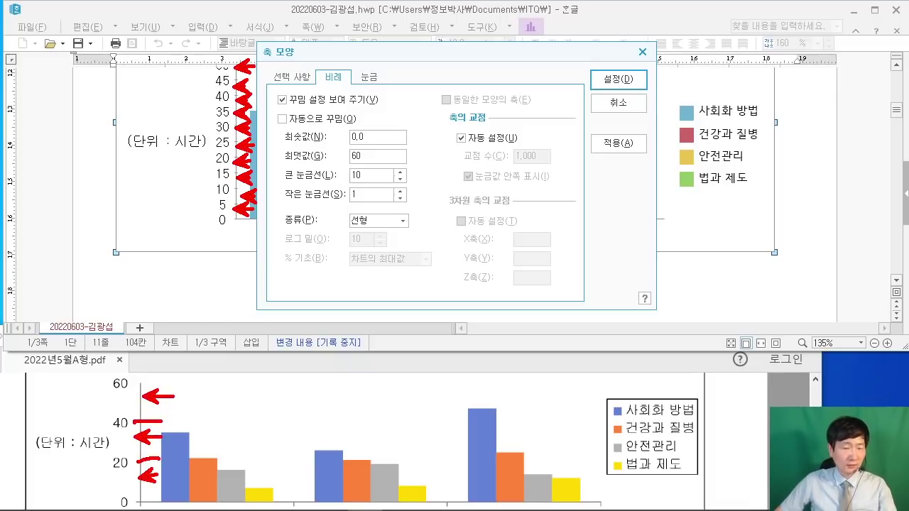
{"action": "double_click", "coordinate": [356, 175]}
{"action": "type", "text": "3"}
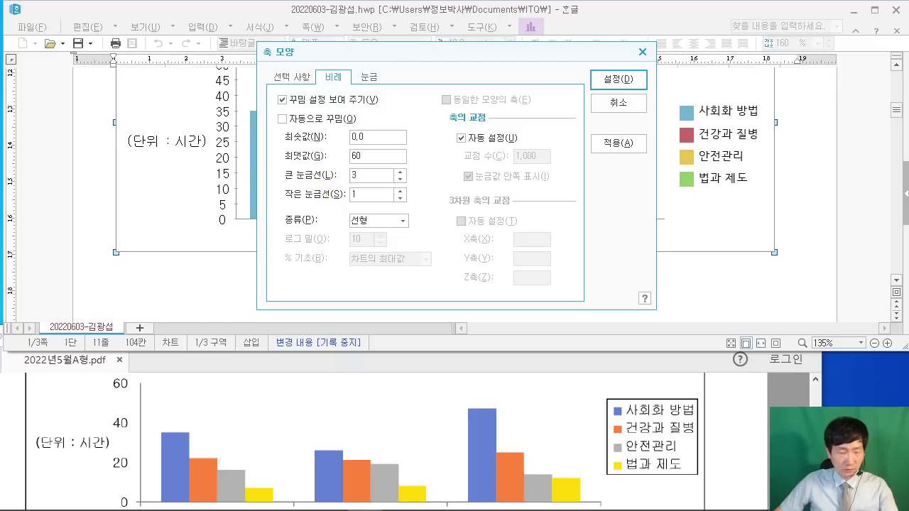
{"action": "left_click", "coordinate": [366, 193]}
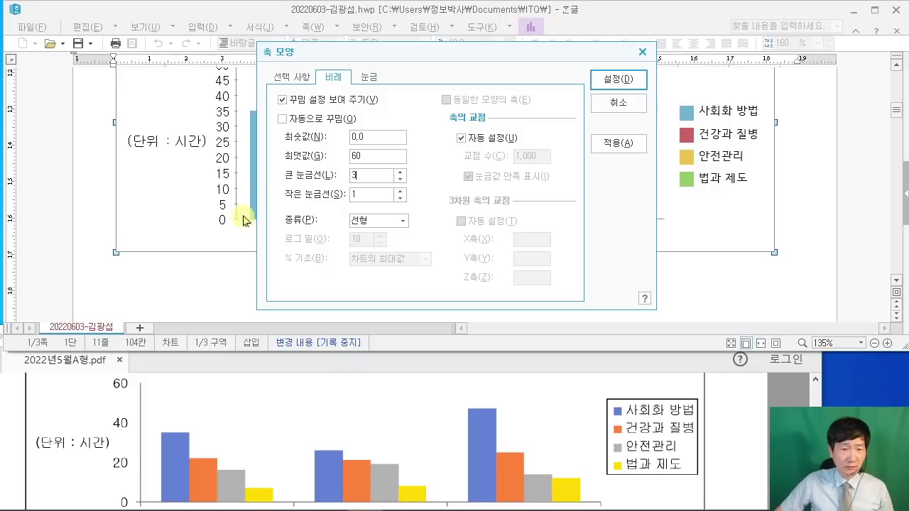
Step: Remove the value-axis tick marks and apply the axis settings
{"action": "left_click", "coordinate": [366, 77]}
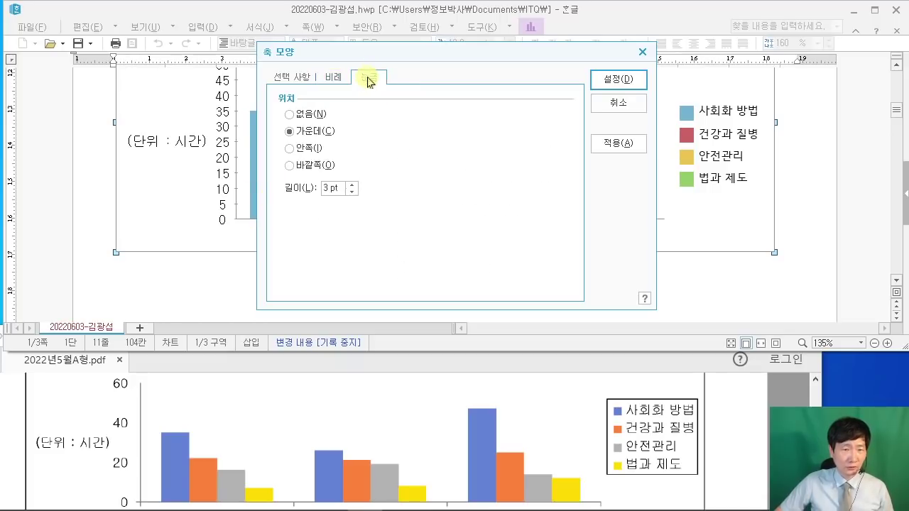
{"action": "left_click", "coordinate": [290, 115]}
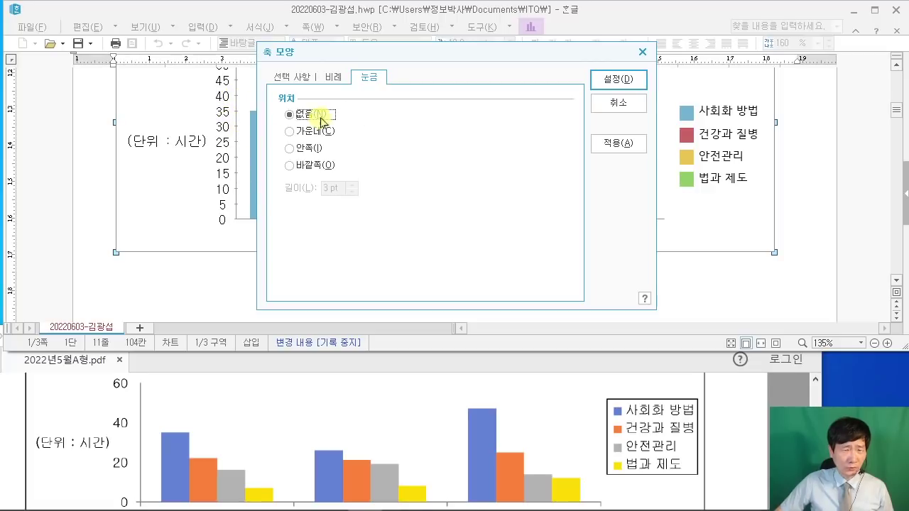
{"action": "left_click", "coordinate": [333, 77]}
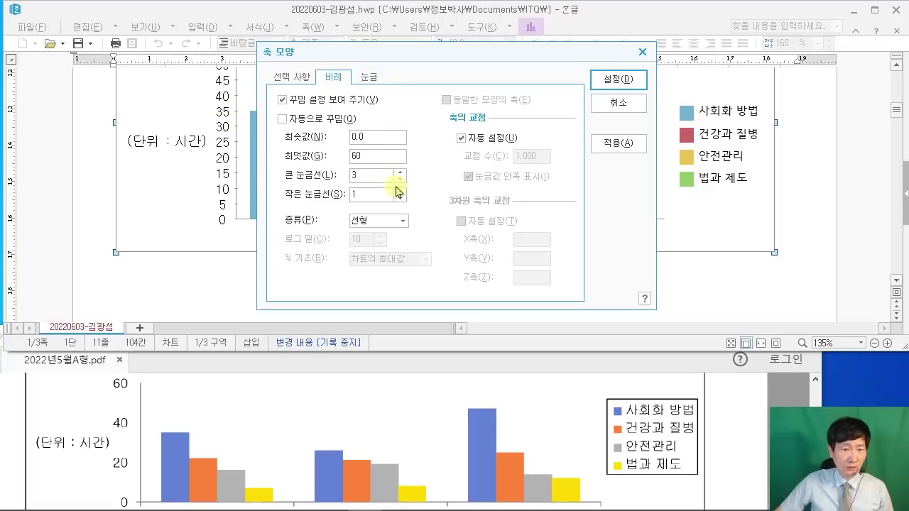
{"action": "left_click", "coordinate": [618, 79]}
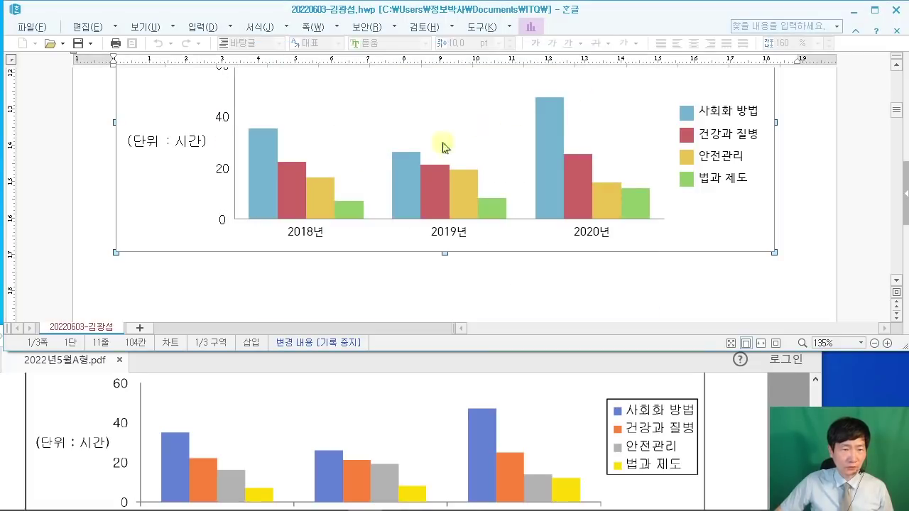
Step: Set the 2018년, 2019년 and 2020년 year labels to 굴림 10 pt
{"action": "scroll", "coordinate": [284, 125], "scroll_direction": "up", "scroll_amount": 3}
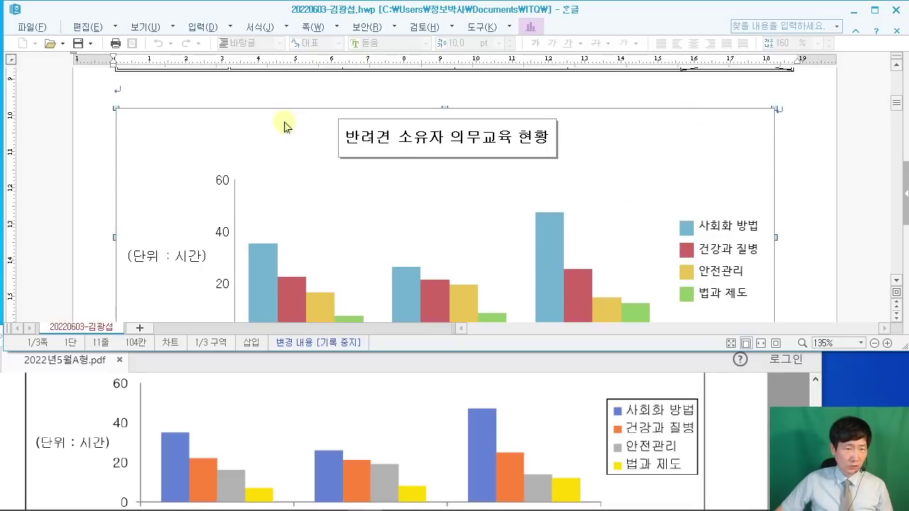
{"action": "scroll", "coordinate": [288, 127], "scroll_direction": "down", "scroll_amount": 3}
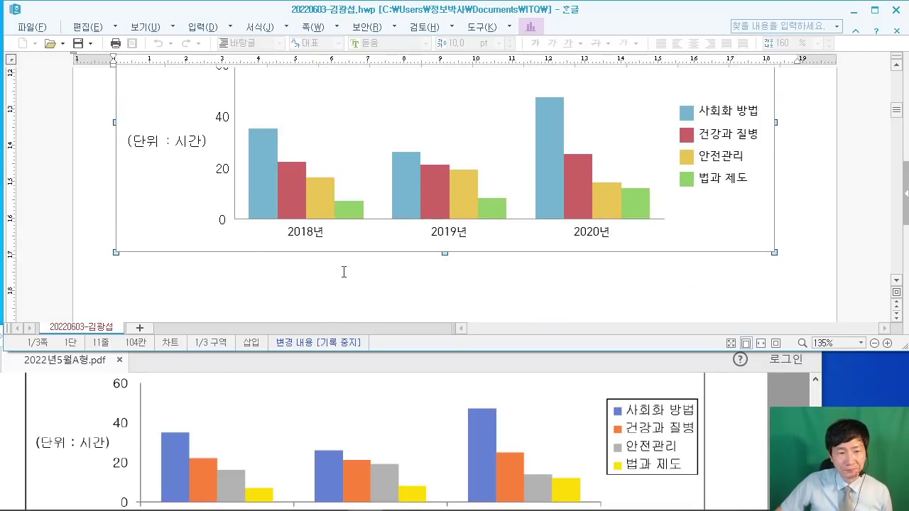
{"action": "double_click", "coordinate": [315, 236]}
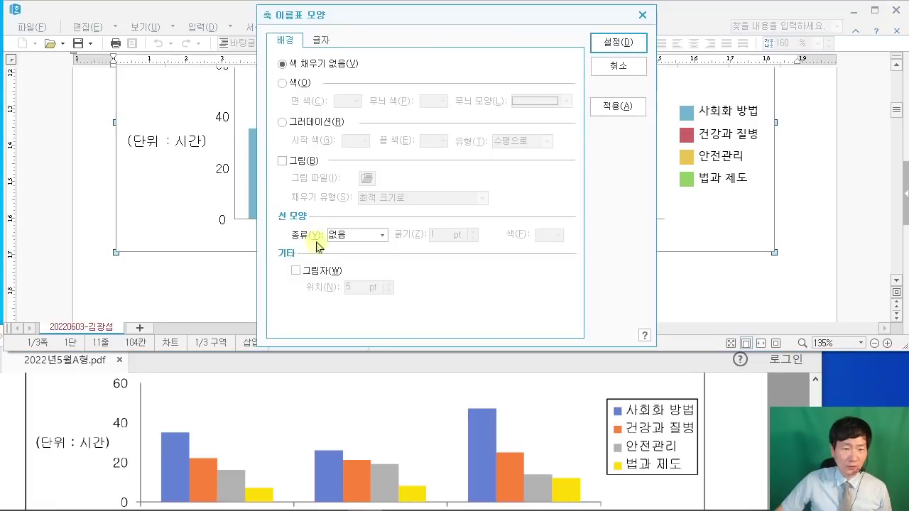
{"action": "left_click", "coordinate": [324, 40]}
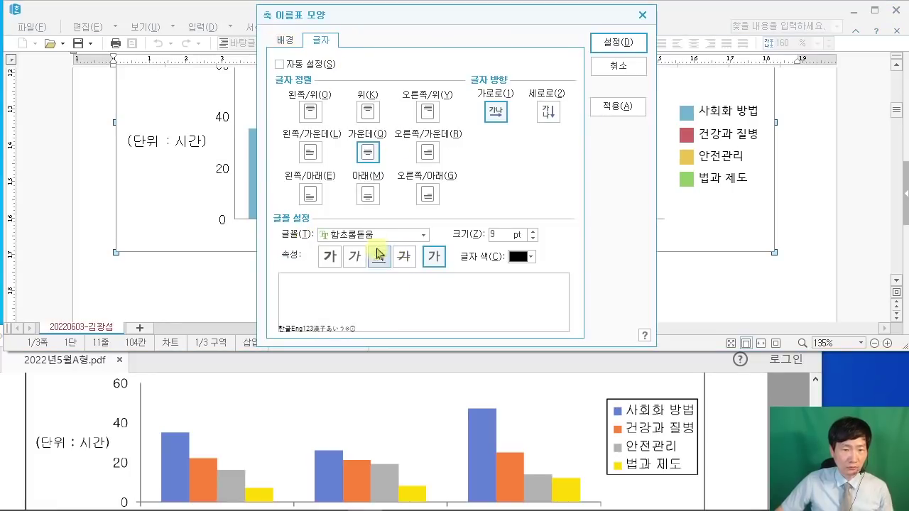
{"action": "left_click", "coordinate": [424, 234]}
{"action": "key", "text": "Home"}
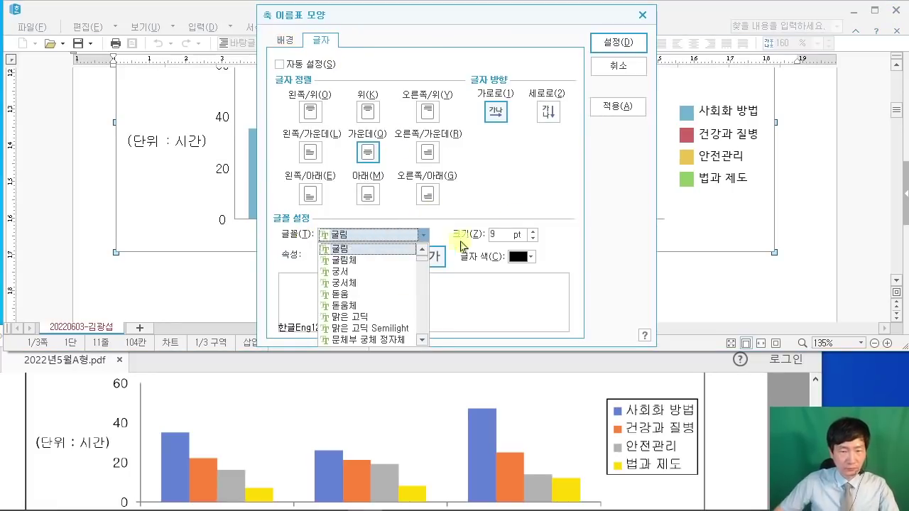
{"action": "left_click", "coordinate": [513, 230]}
{"action": "type", "text": "10"}
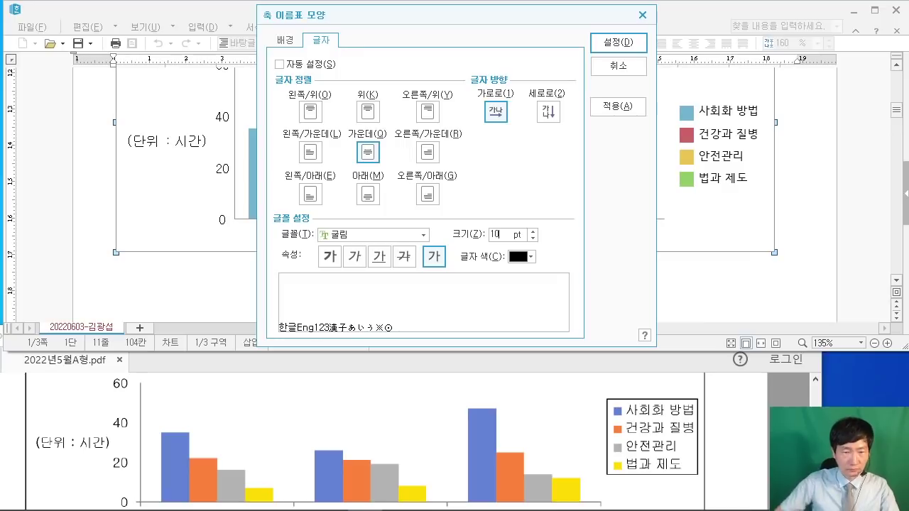
{"action": "left_click", "coordinate": [617, 43]}
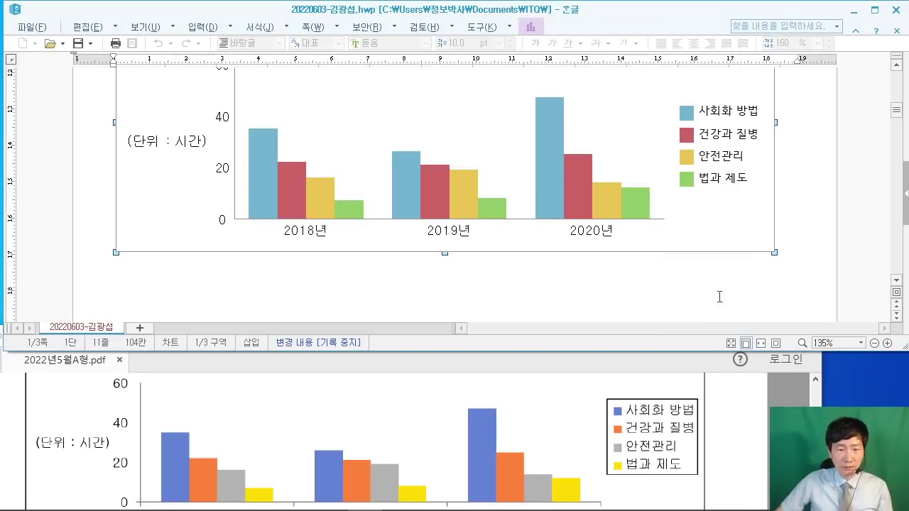
Step: Give the chart legend a single-line border
{"action": "double_click", "coordinate": [734, 142]}
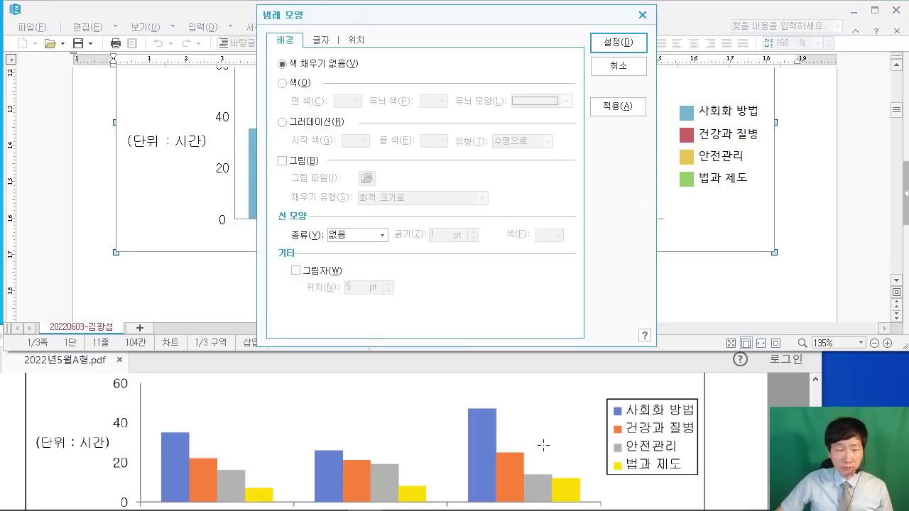
{"action": "left_click", "coordinate": [363, 238]}
{"action": "left_click", "coordinate": [364, 251]}
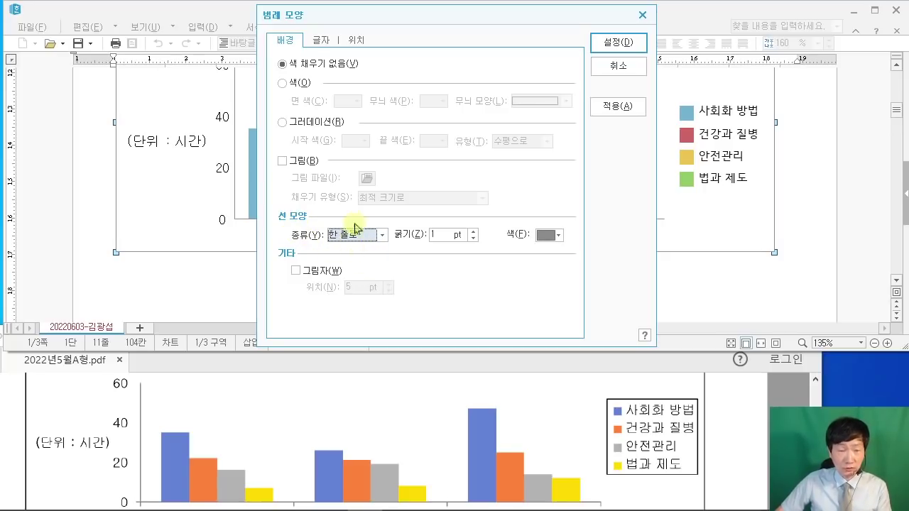
Step: Set the legend text to 굴림 10 pt and leave chart editing
{"action": "left_click", "coordinate": [318, 43]}
{"action": "left_click", "coordinate": [423, 239]}
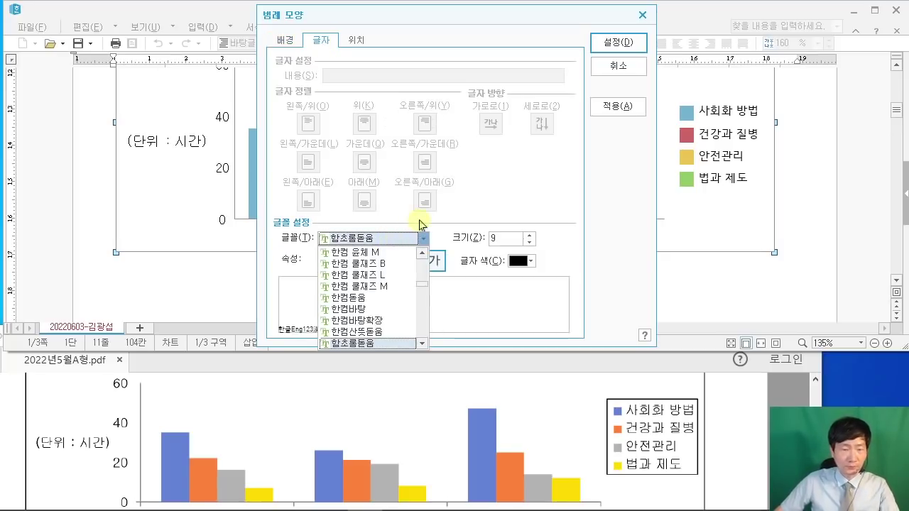
{"action": "type", "text": "굴림"}
{"action": "left_click", "coordinate": [494, 239]}
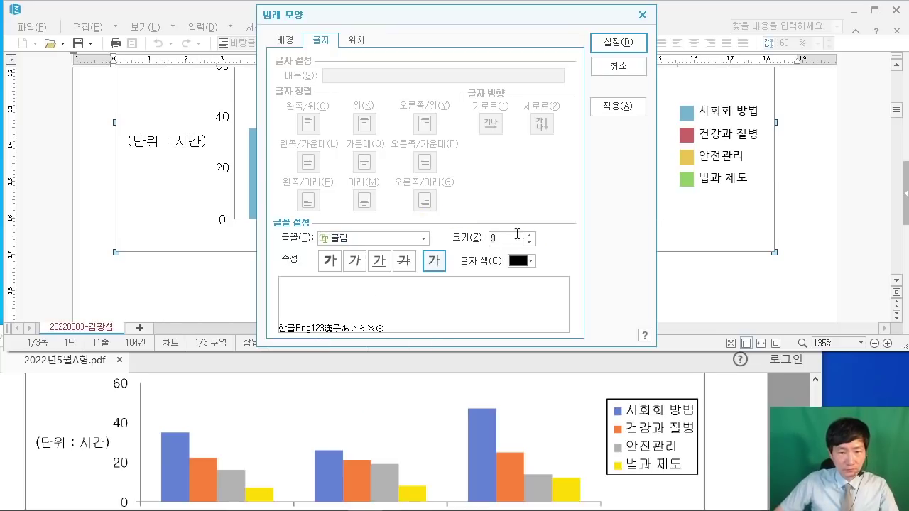
{"action": "type", "text": "10"}
{"action": "key", "text": "Return"}
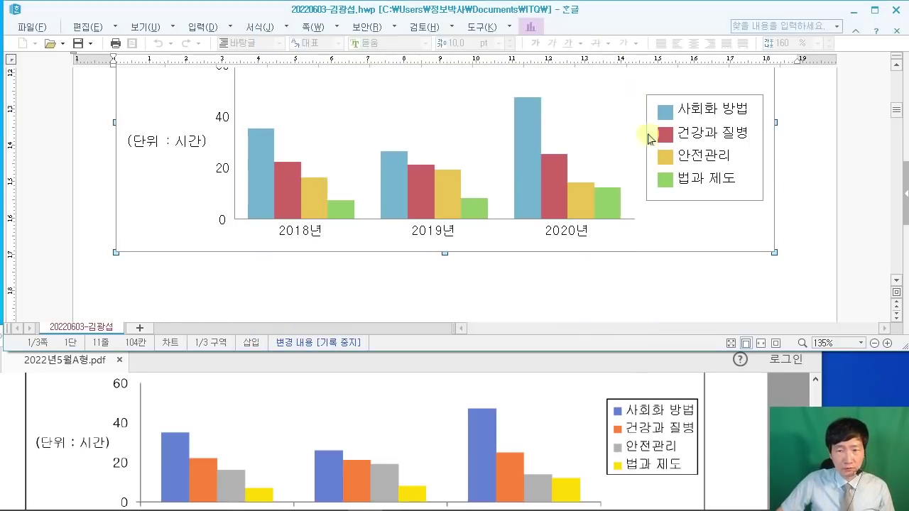
{"action": "left_click", "coordinate": [824, 207]}
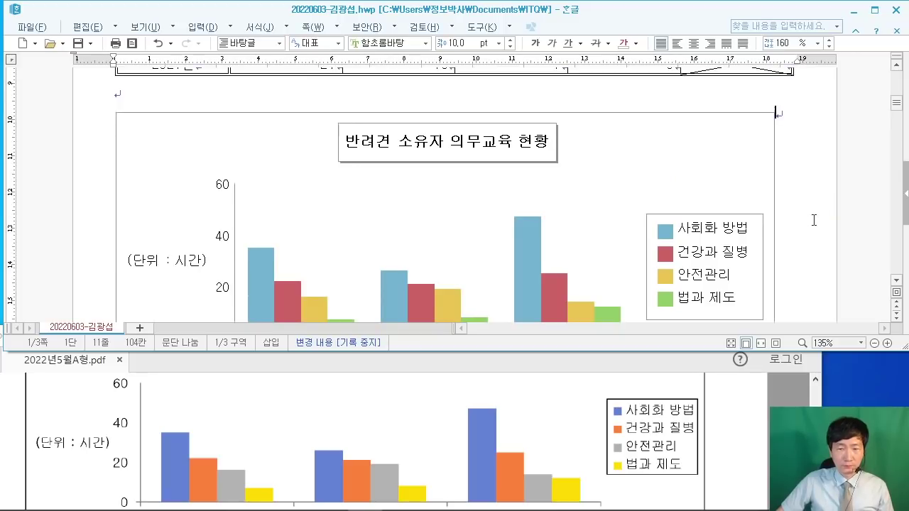
Step: Place the cursor below item 3. on page 2 and view question 3's equations in the PDF
{"action": "scroll", "coordinate": [813, 220], "scroll_direction": "down", "scroll_amount": 1}
{"action": "scroll", "coordinate": [816, 224], "scroll_direction": "up", "scroll_amount": 2}
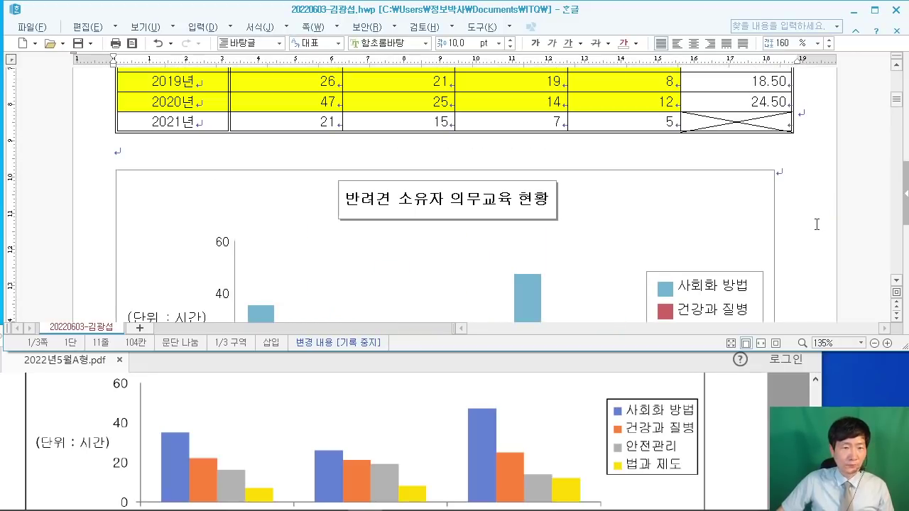
{"action": "scroll", "coordinate": [815, 220], "scroll_direction": "down", "scroll_amount": 2}
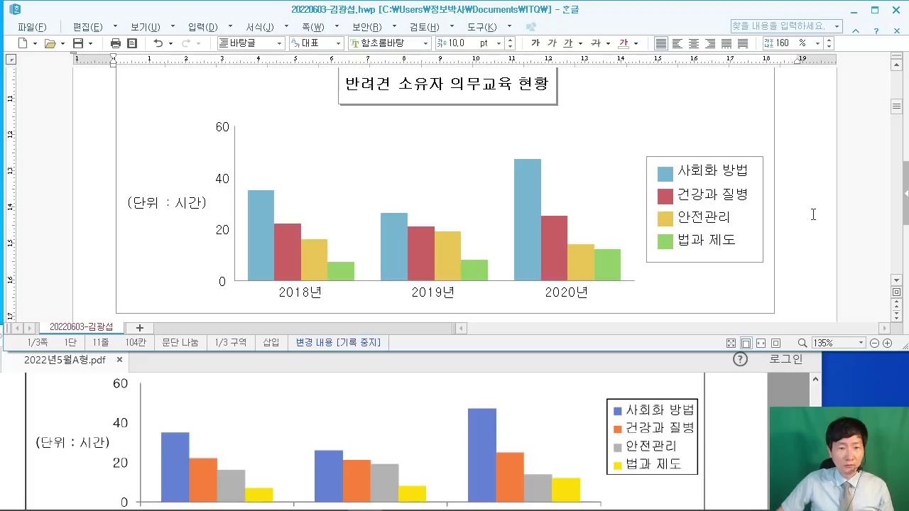
{"action": "scroll", "coordinate": [812, 214], "scroll_direction": "down", "scroll_amount": 7}
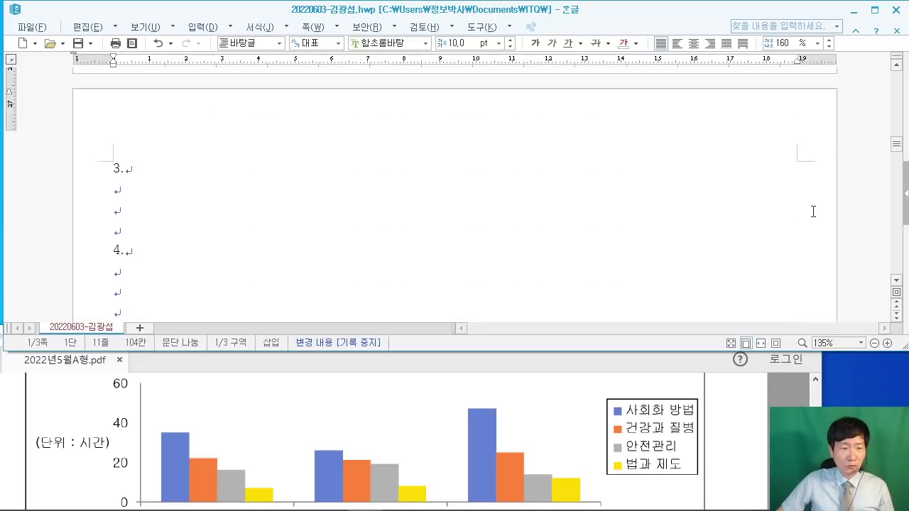
{"action": "left_click", "coordinate": [127, 186]}
{"action": "left_click", "coordinate": [758, 404]}
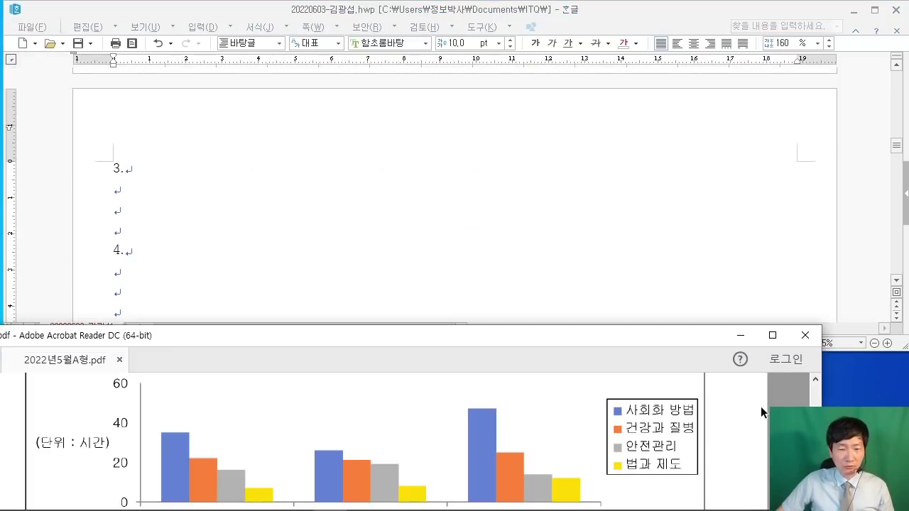
{"action": "scroll", "coordinate": [755, 408], "scroll_direction": "down", "scroll_amount": 6}
{"action": "scroll", "coordinate": [740, 408], "scroll_direction": "up", "scroll_amount": 1}
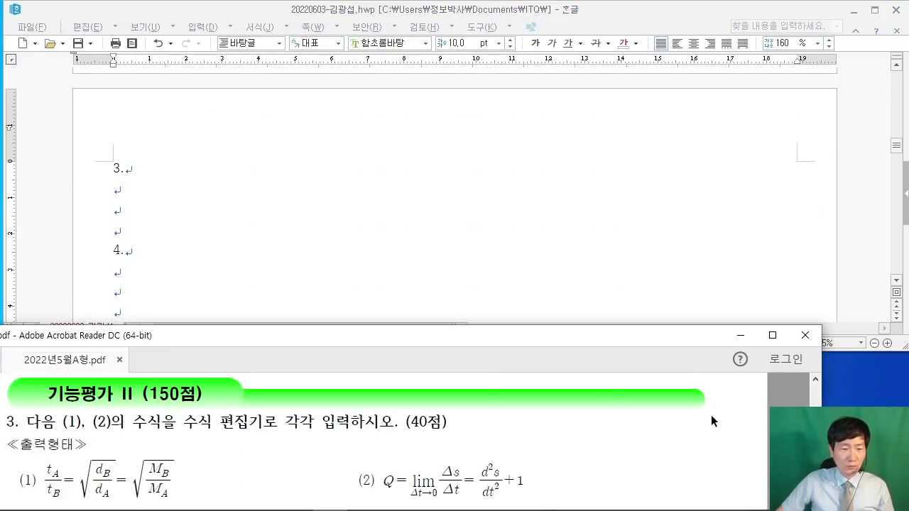
{"action": "left_click", "coordinate": [135, 191]}
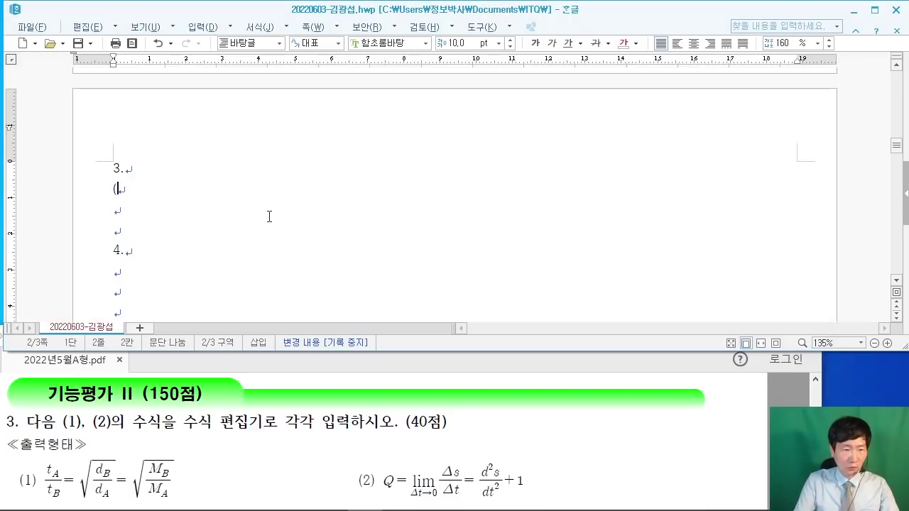
Step: Type the '(1)' label and open an empty equation editor with Ctrl+N, M
{"action": "type", "text": "(1)"}
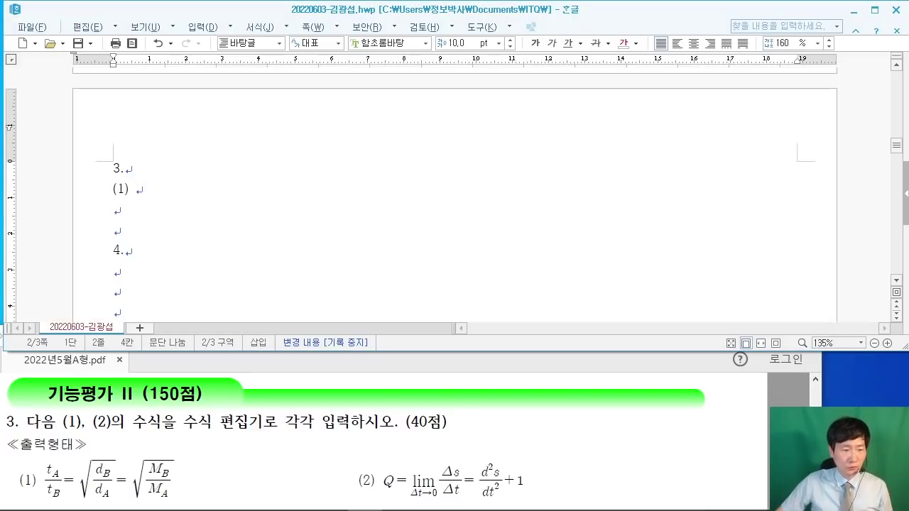
{"action": "scroll", "coordinate": [133, 443], "scroll_direction": "down", "scroll_amount": 1}
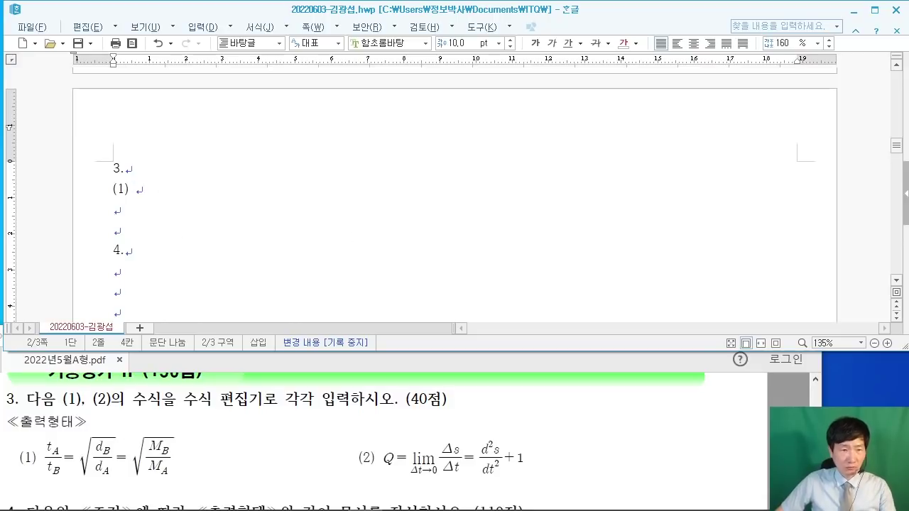
{"action": "left_click_drag", "start_coordinate": [154, 19], "coordinate": [311, 156]}
{"action": "left_click_drag", "start_coordinate": [227, 68], "coordinate": [184, 112]}
{"action": "left_click_drag", "start_coordinate": [186, 122], "coordinate": [206, 106]}
{"action": "mouse_move", "coordinate": [196, 96]}
{"action": "left_mouse_down"}
{"action": "mouse_move", "coordinate": [222, 105]}
{"action": "mouse_move", "coordinate": [243, 83]}
{"action": "left_mouse_up"}
{"action": "left_click_drag", "start_coordinate": [244, 113], "coordinate": [289, 110]}
{"action": "left_click_drag", "start_coordinate": [335, 58], "coordinate": [331, 108]}
{"action": "left_click_drag", "start_coordinate": [324, 87], "coordinate": [390, 88]}
{"action": "left_click_drag", "start_coordinate": [410, 34], "coordinate": [540, 150]}
{"action": "mouse_move", "coordinate": [470, 63]}
{"action": "left_mouse_down"}
{"action": "mouse_move", "coordinate": [468, 128]}
{"action": "mouse_move", "coordinate": [512, 39]}
{"action": "left_mouse_up"}
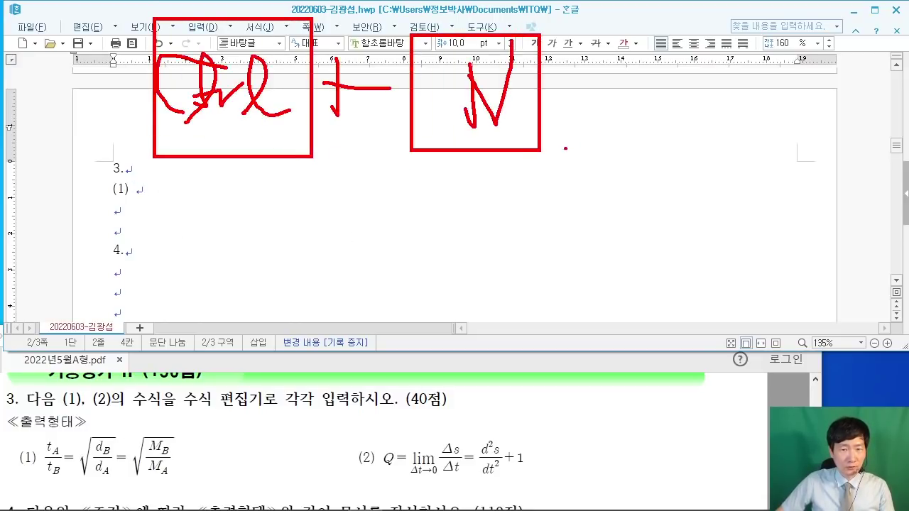
{"action": "left_click_drag", "start_coordinate": [564, 141], "coordinate": [549, 192]}
{"action": "mouse_move", "coordinate": [616, 30]}
{"action": "left_mouse_down"}
{"action": "mouse_move", "coordinate": [625, 92]}
{"action": "mouse_move", "coordinate": [768, 152]}
{"action": "left_mouse_up"}
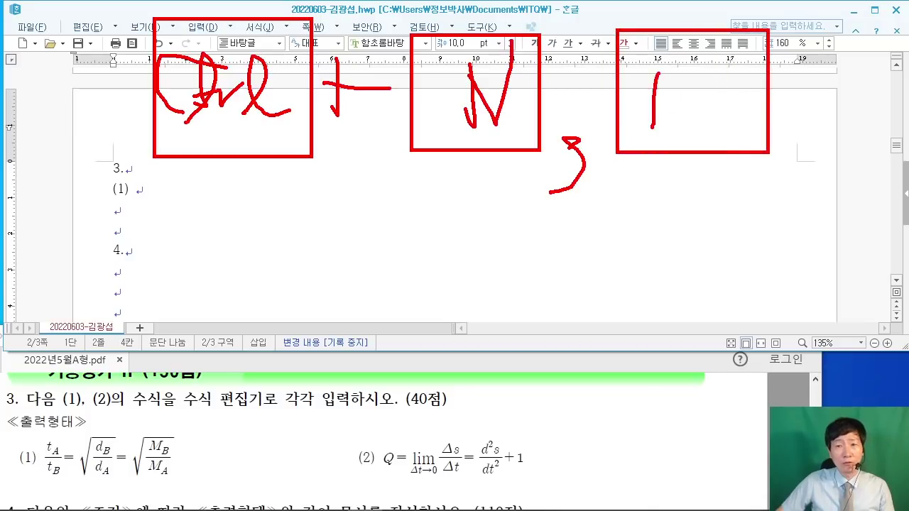
{"action": "mouse_move", "coordinate": [658, 73]}
{"action": "left_mouse_down"}
{"action": "mouse_move", "coordinate": [720, 58]}
{"action": "mouse_move", "coordinate": [724, 134]}
{"action": "left_mouse_up"}
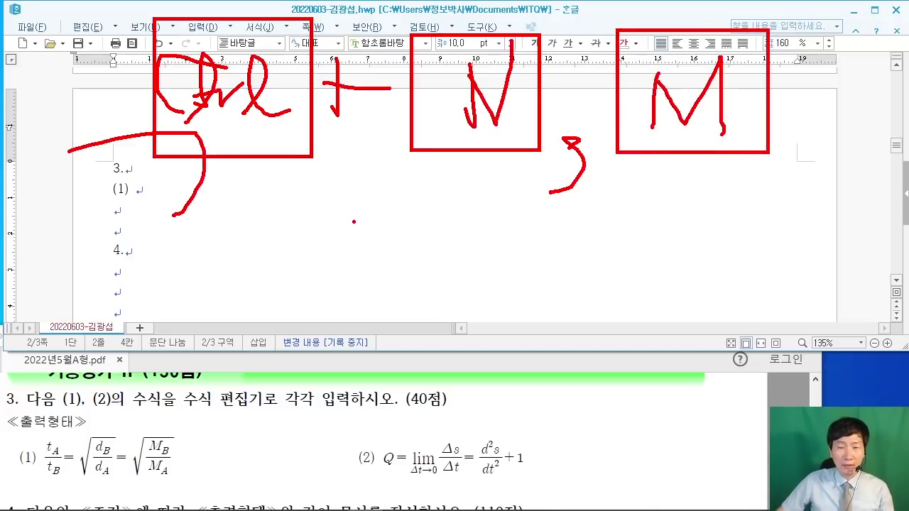
{"action": "key", "text": "Escape"}
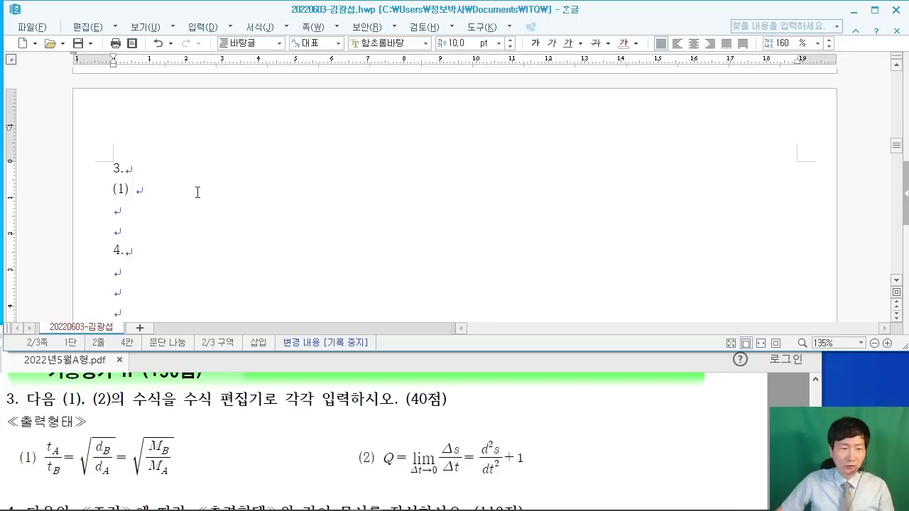
{"action": "key", "text": "ctrl+n"}
{"action": "key", "text": "m"}
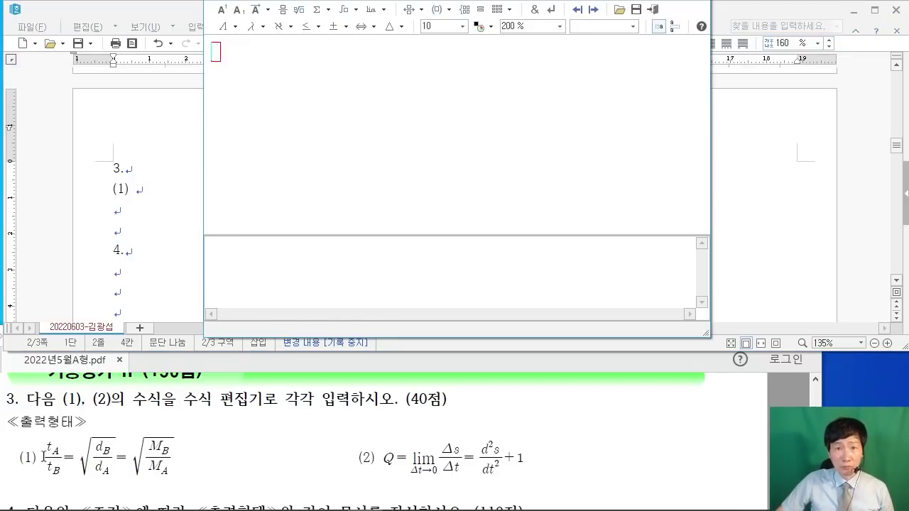
Step: Build the fraction t_A/t_B to start equation (1)
{"action": "left_click", "coordinate": [283, 10]}
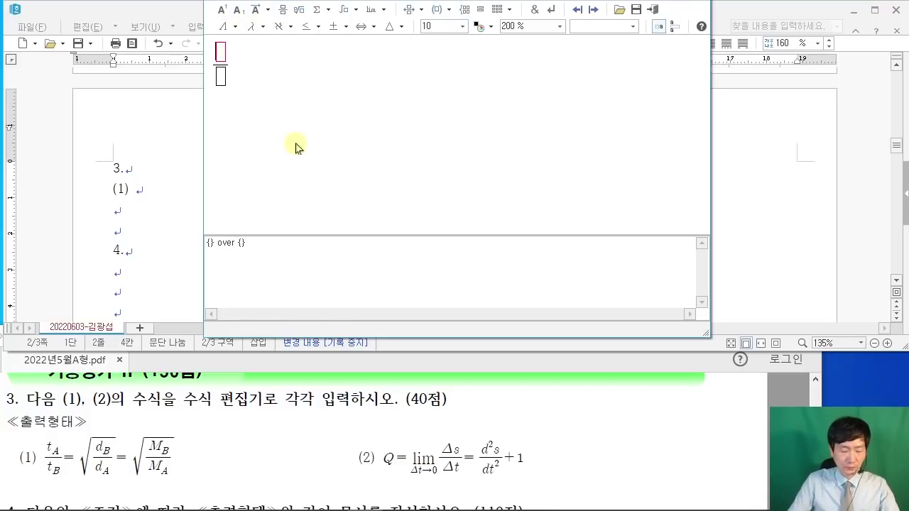
{"action": "type", "text": "t"}
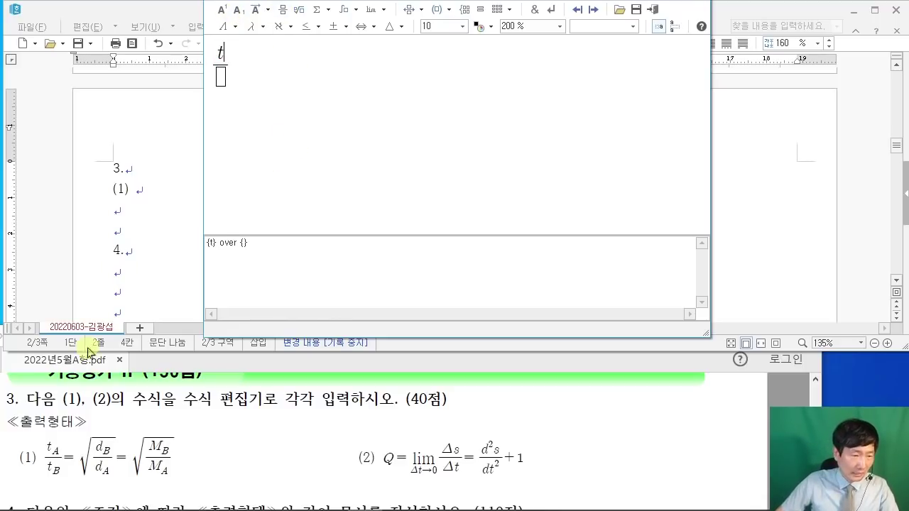
{"action": "left_click", "coordinate": [238, 10]}
{"action": "type", "text": "A"}
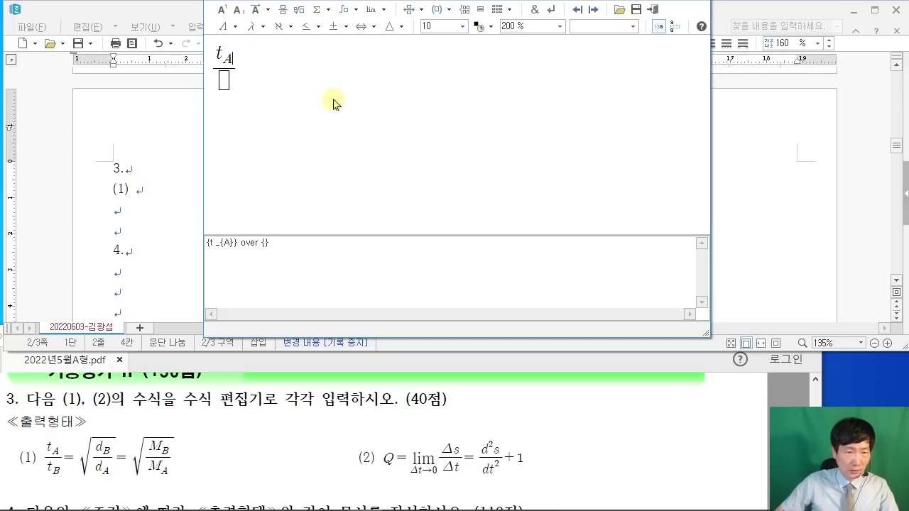
{"action": "left_click", "coordinate": [224, 82]}
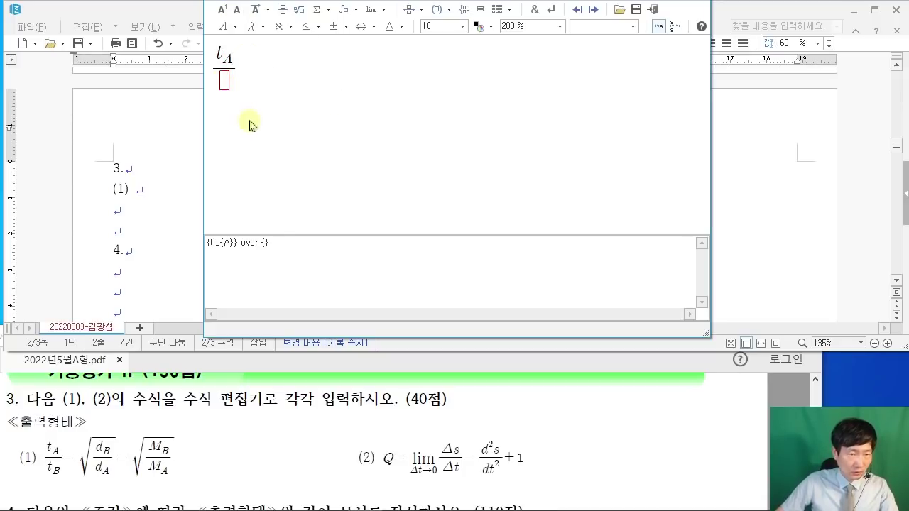
{"action": "type", "text": "t"}
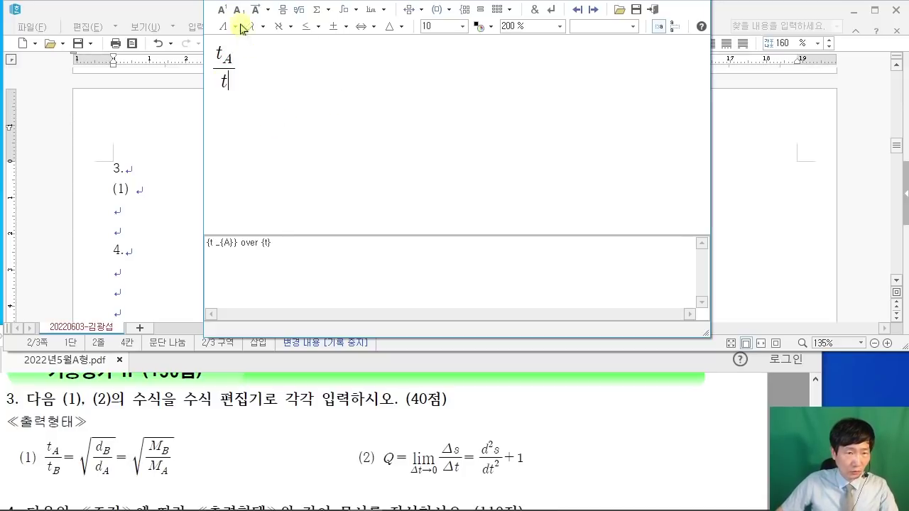
{"action": "left_click", "coordinate": [242, 14]}
{"action": "type", "text": "B"}
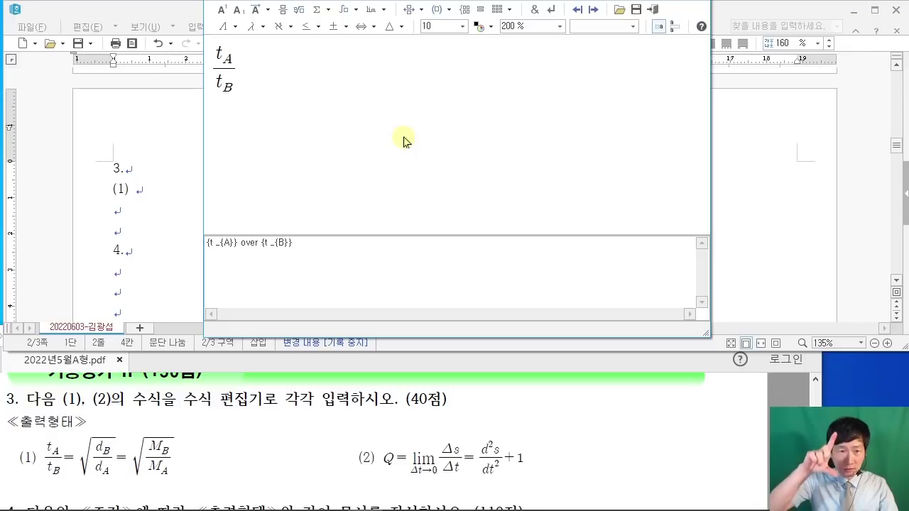
Step: Append '= √(d_B/d_A)' as a square root over a fraction
{"action": "type", "text": "="}
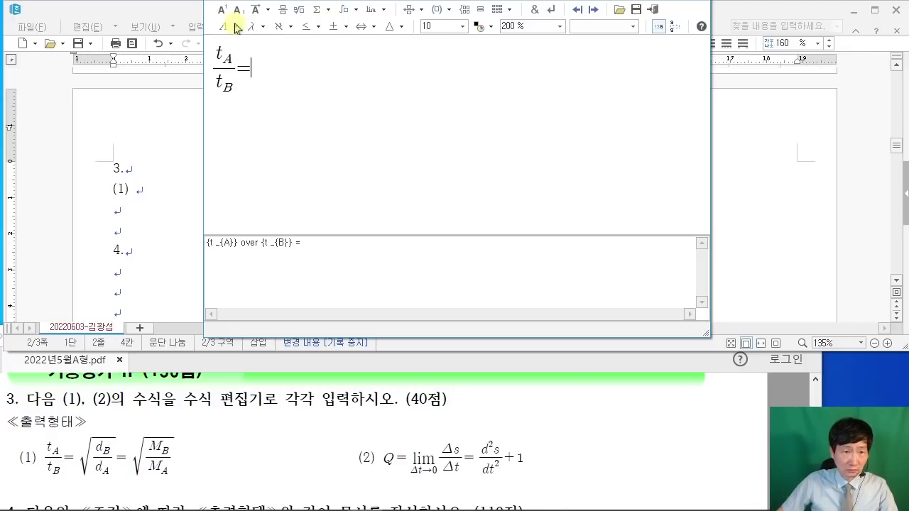
{"action": "left_click", "coordinate": [306, 16]}
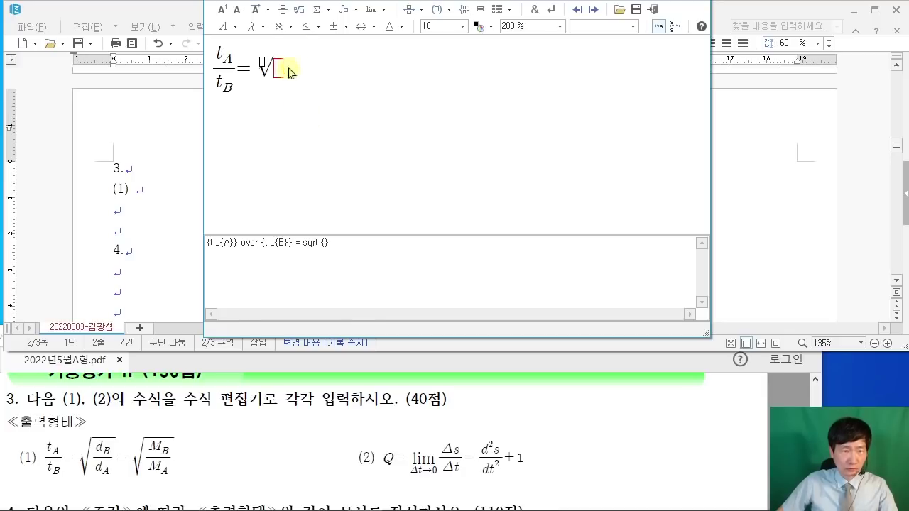
{"action": "left_click", "coordinate": [286, 13]}
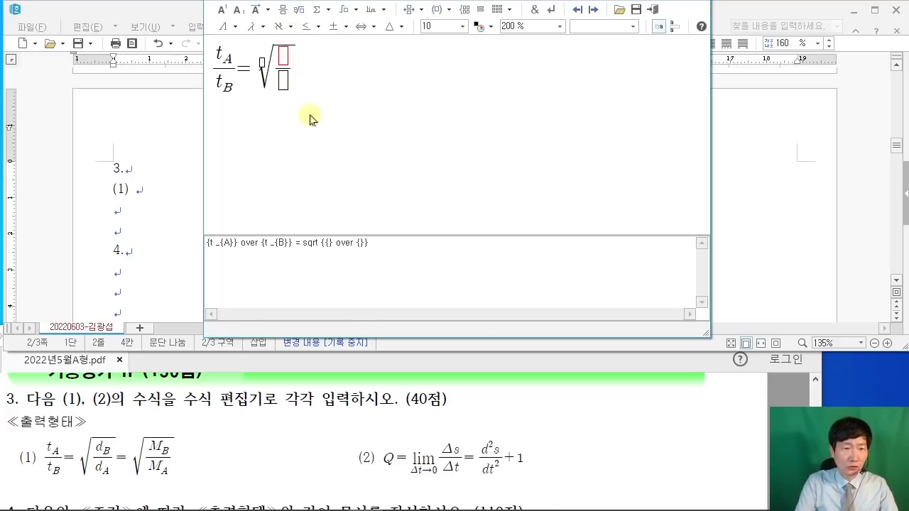
{"action": "type", "text": "d"}
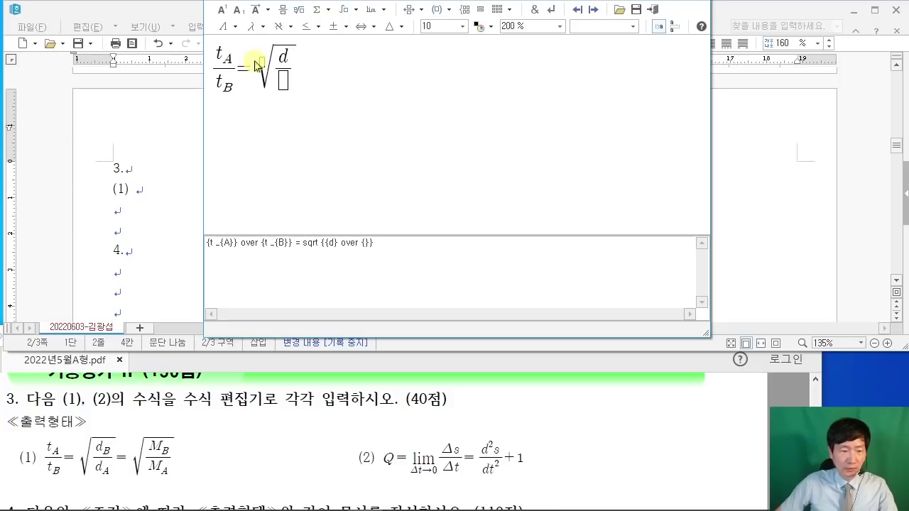
{"action": "left_click", "coordinate": [240, 11]}
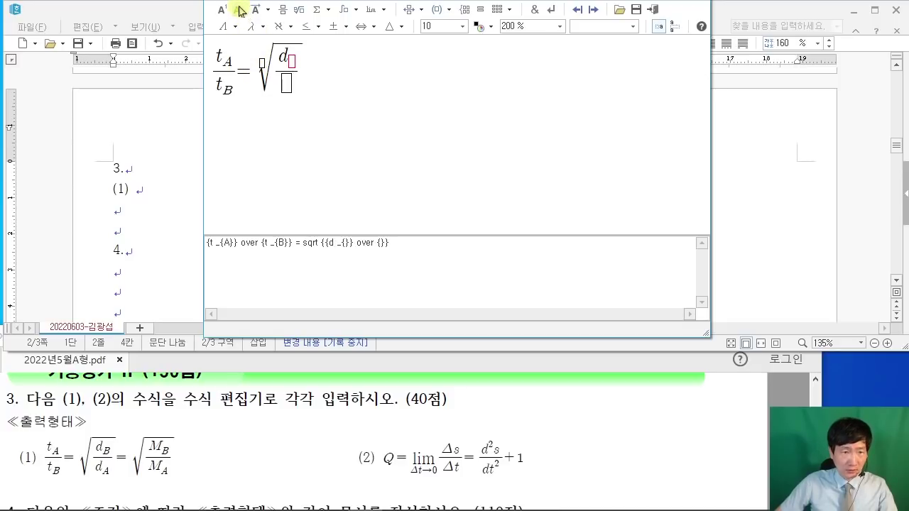
{"action": "type", "text": "B"}
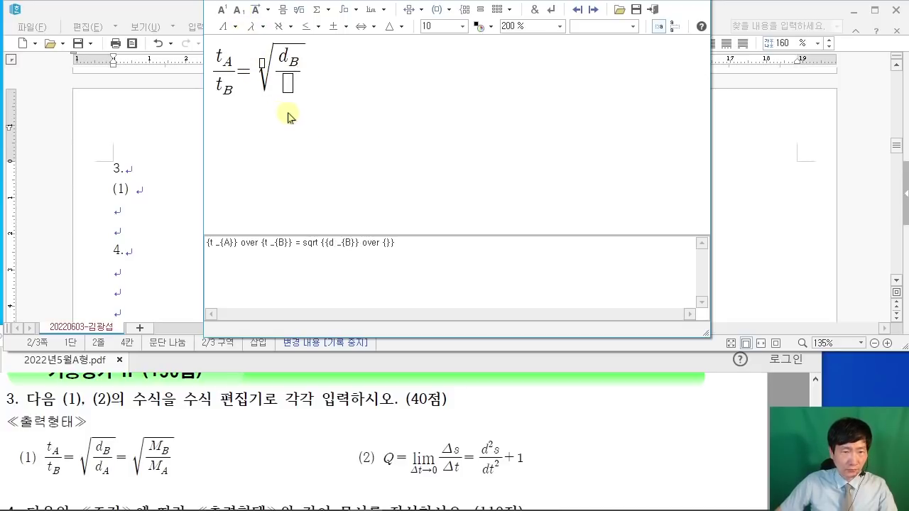
{"action": "left_click", "coordinate": [287, 85]}
{"action": "type", "text": "d"}
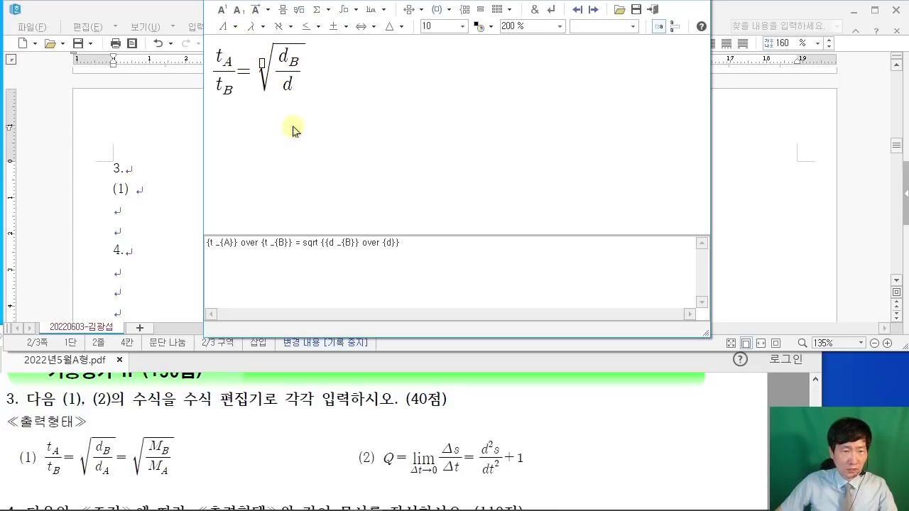
{"action": "left_click", "coordinate": [240, 11]}
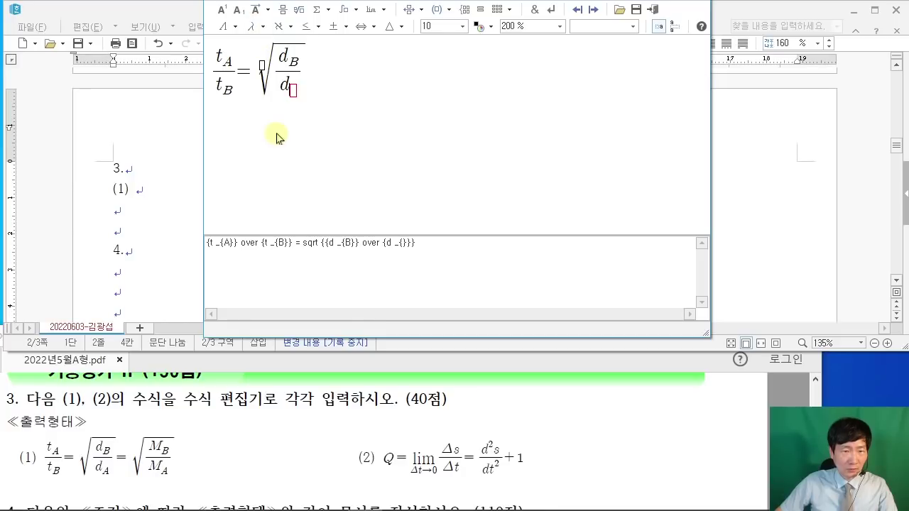
{"action": "type", "text": "A"}
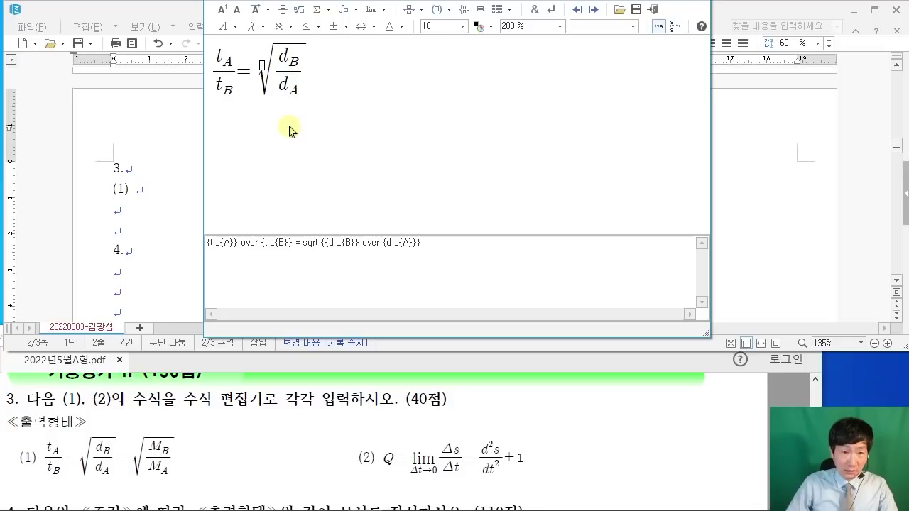
{"action": "key", "text": "Tab"}
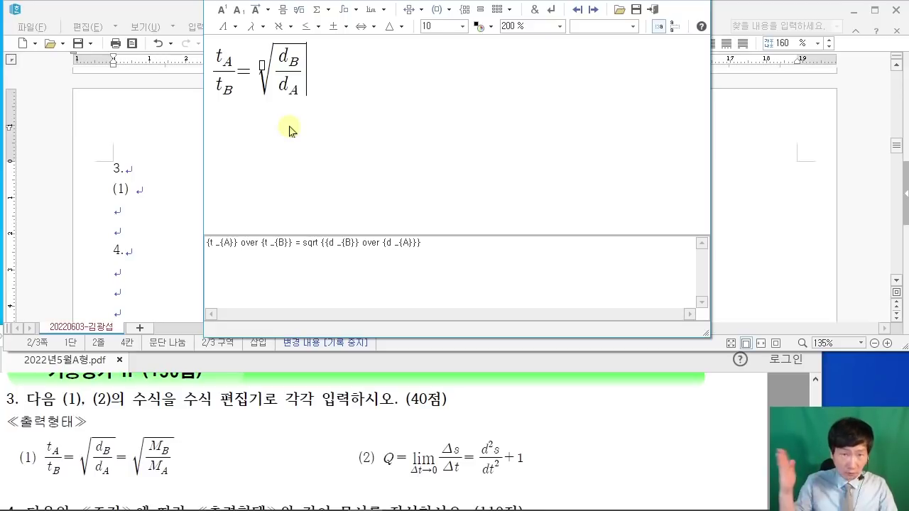
{"action": "key", "text": "Right"}
Step: Append '= √(M_B/M_A)' and insert the finished equation into the document
{"action": "type", "text": "="}
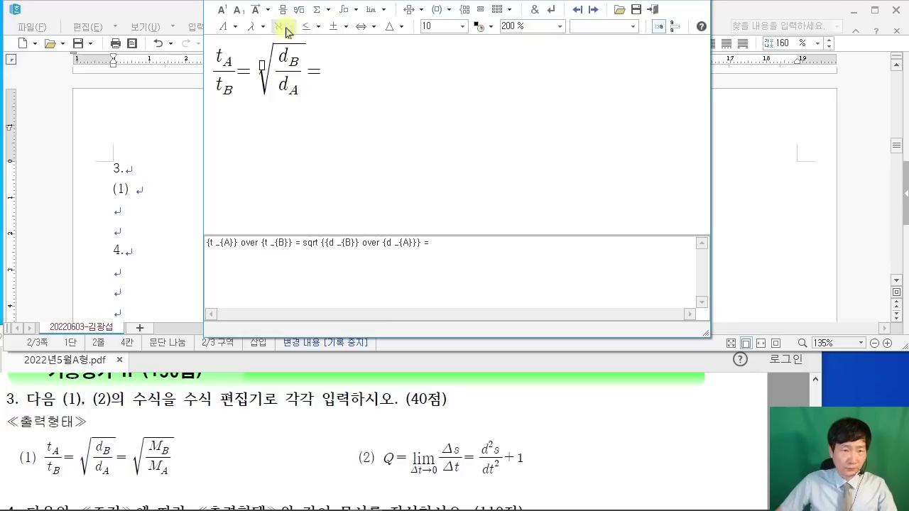
{"action": "left_click", "coordinate": [304, 12]}
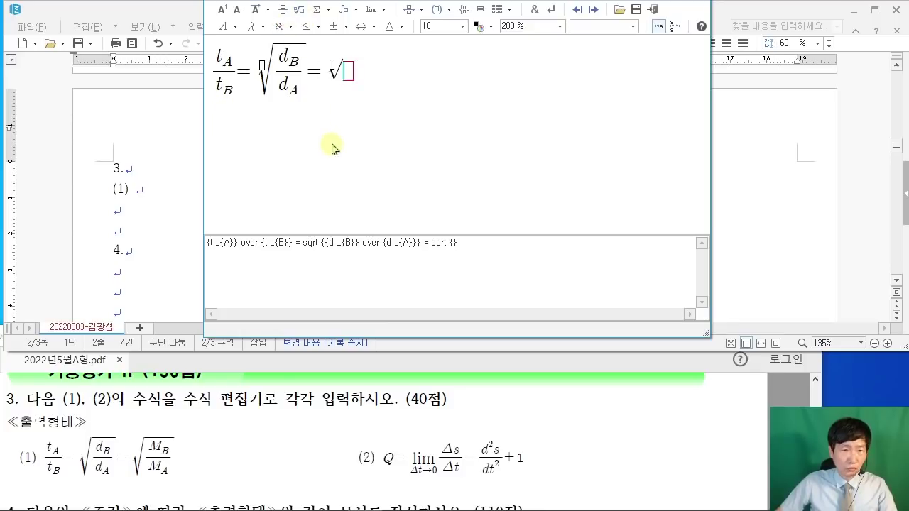
{"action": "left_click", "coordinate": [283, 11]}
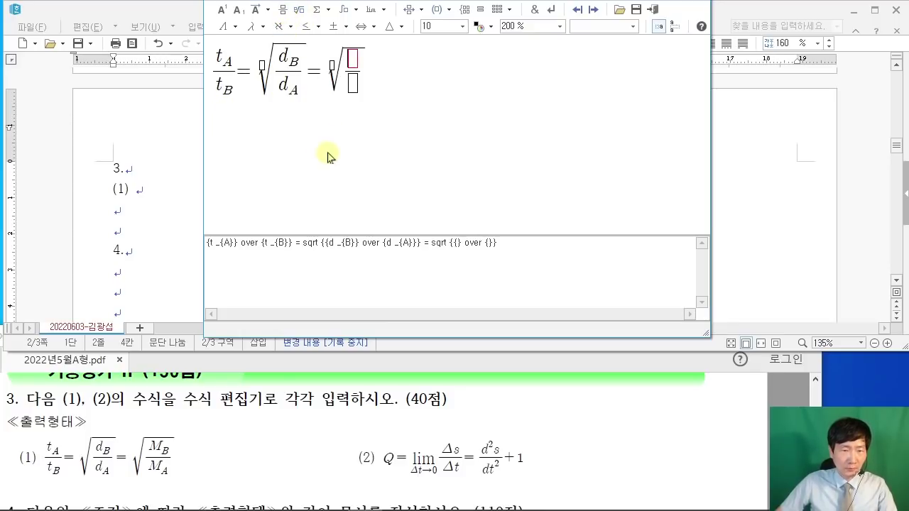
{"action": "type", "text": "m"}
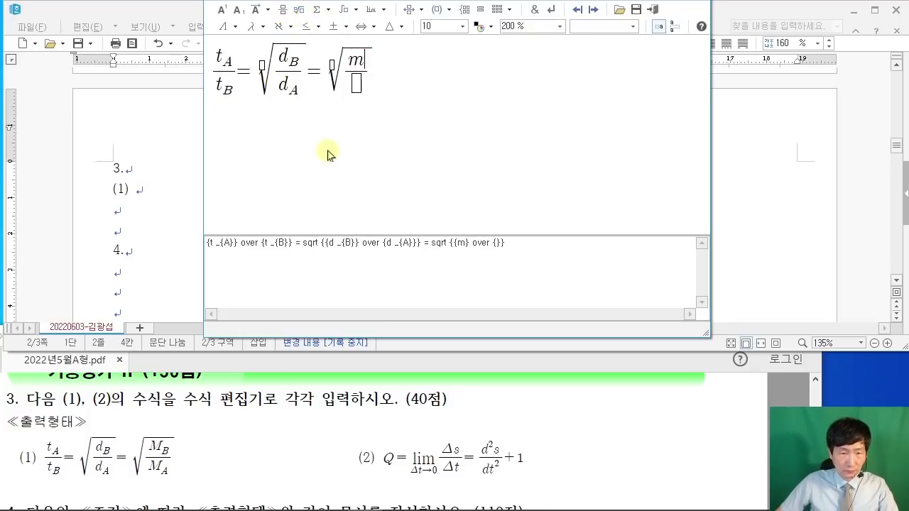
{"action": "key", "text": "BackSpace"}
{"action": "type", "text": "M _{"}
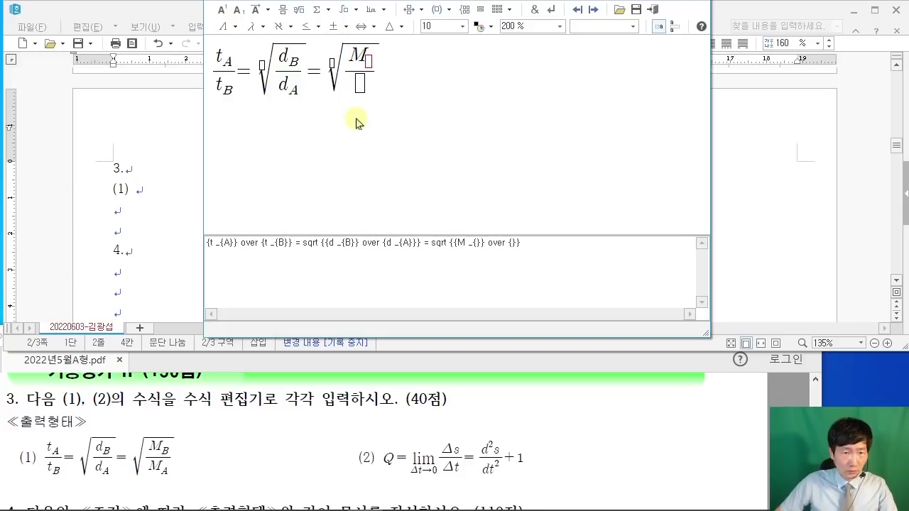
{"action": "type", "text": "B"}
{"action": "left_click", "coordinate": [365, 88]}
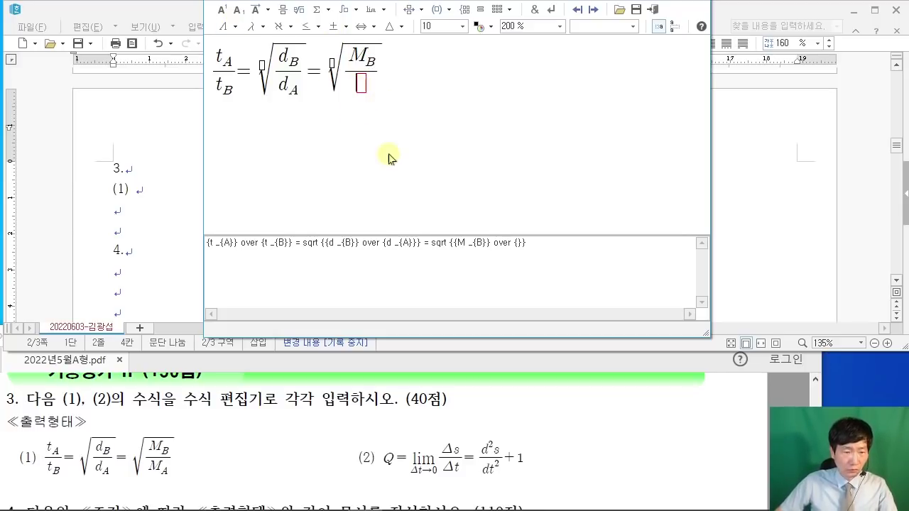
{"action": "type", "text": "M"}
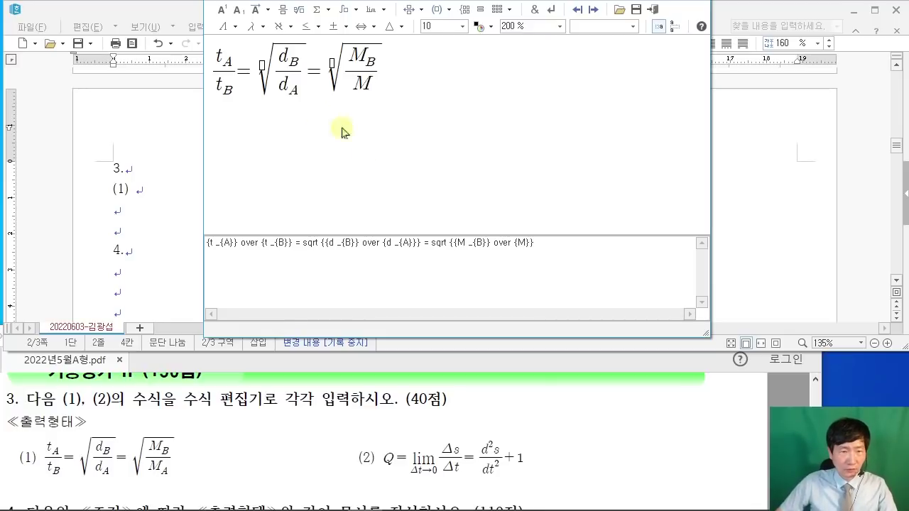
{"action": "left_click", "coordinate": [240, 10]}
{"action": "type", "text": "A"}
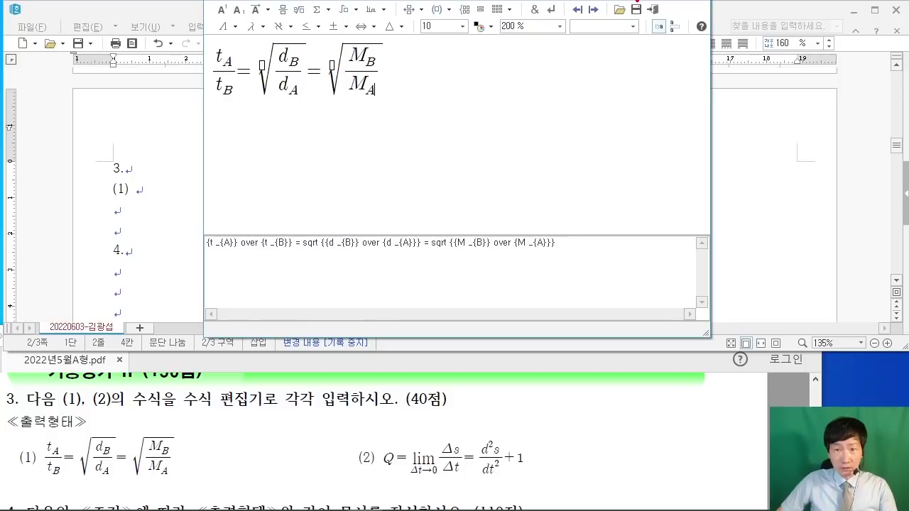
{"action": "left_click_drag", "start_coordinate": [653, 21], "coordinate": [681, 146]}
{"action": "key", "text": "Escape"}
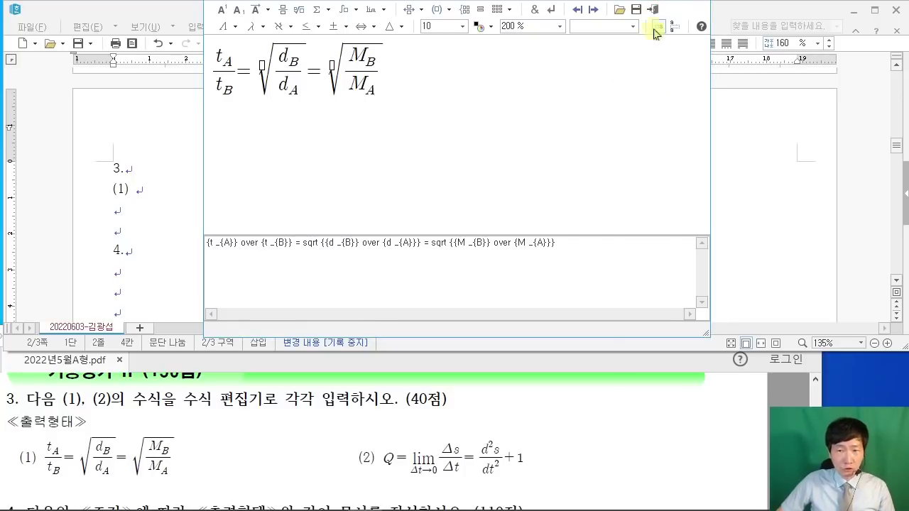
{"action": "left_click", "coordinate": [655, 11]}
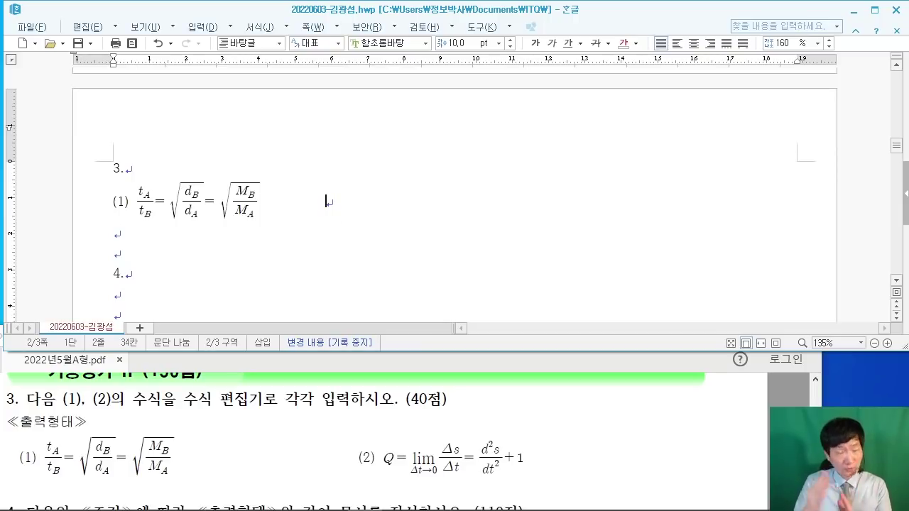
Step: Add a (2) label after equation (1) and start a new empty equation
{"action": "type", "text": "(2)"}
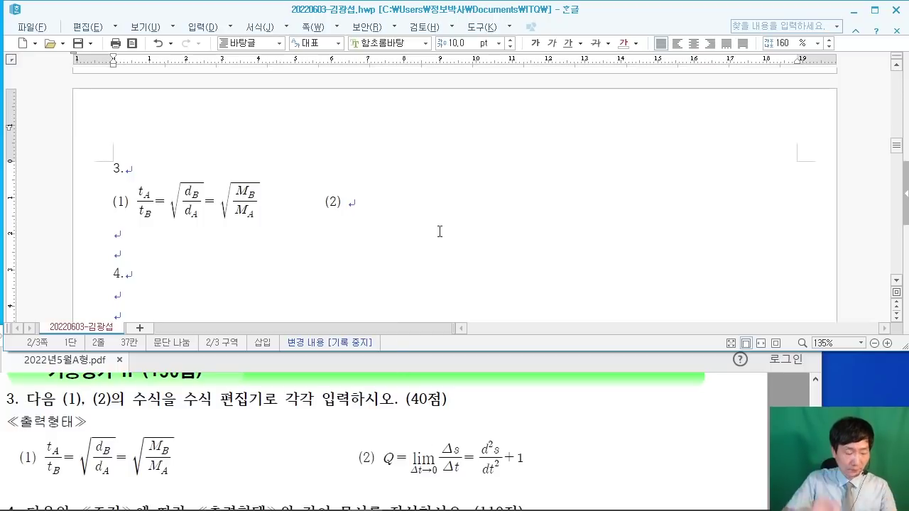
{"action": "key", "text": "ctrl+n"}
{"action": "key", "text": "m"}
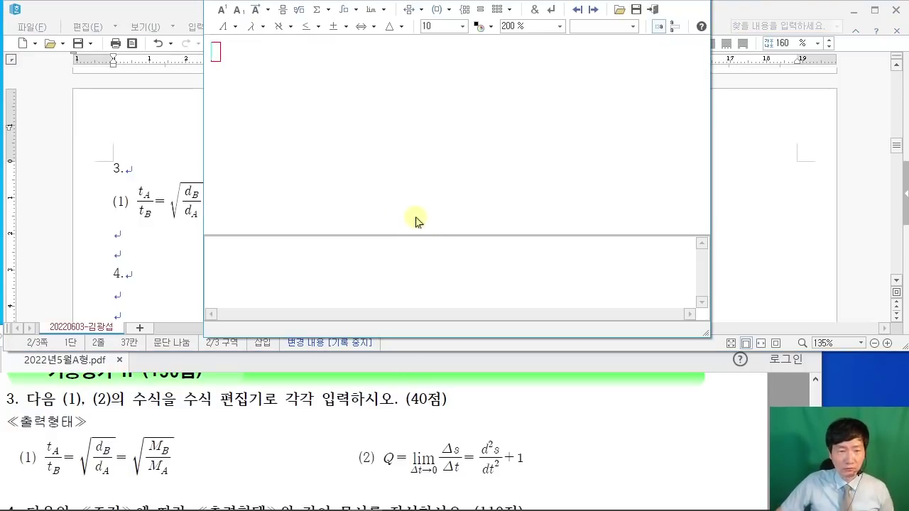
Step: Begin equation (2) with Q and insert a limit template with an arrow subscript
{"action": "type", "text": "A"}
{"action": "key", "text": "BackSpace"}
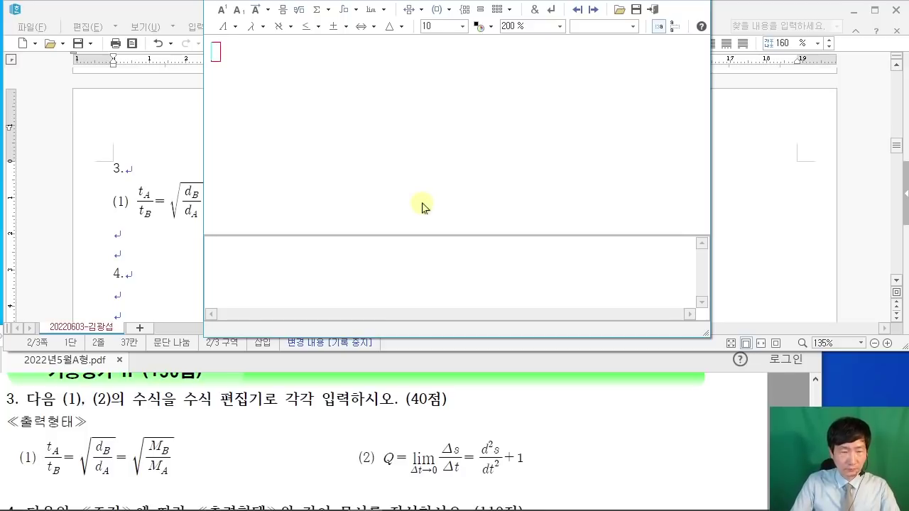
{"action": "type", "text": "Q="}
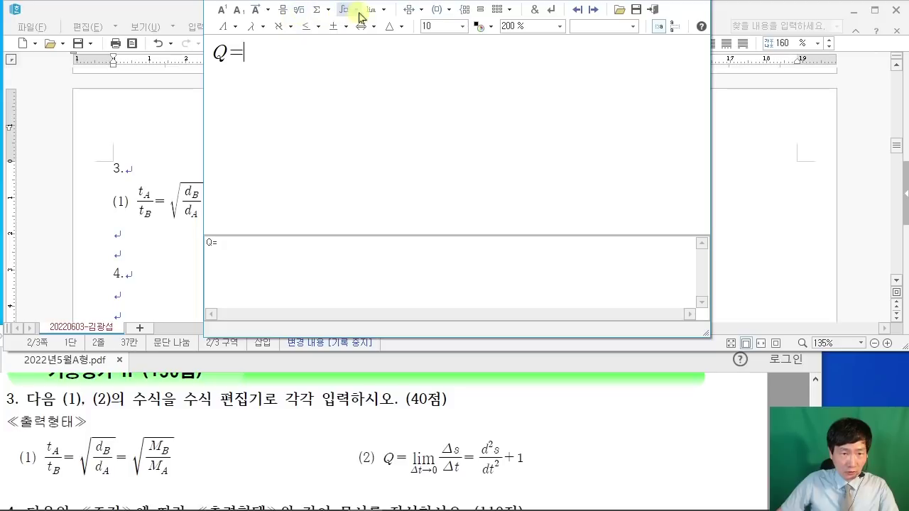
{"action": "left_click", "coordinate": [381, 11]}
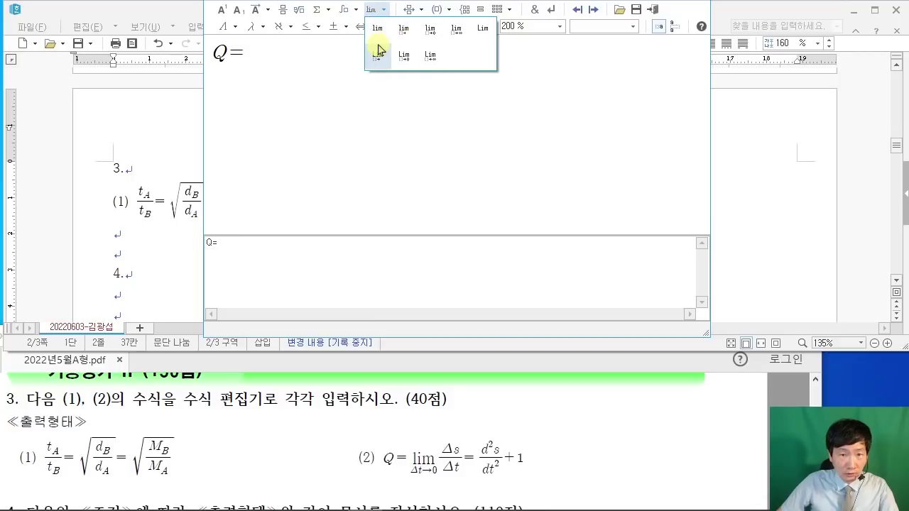
{"action": "left_click", "coordinate": [436, 39]}
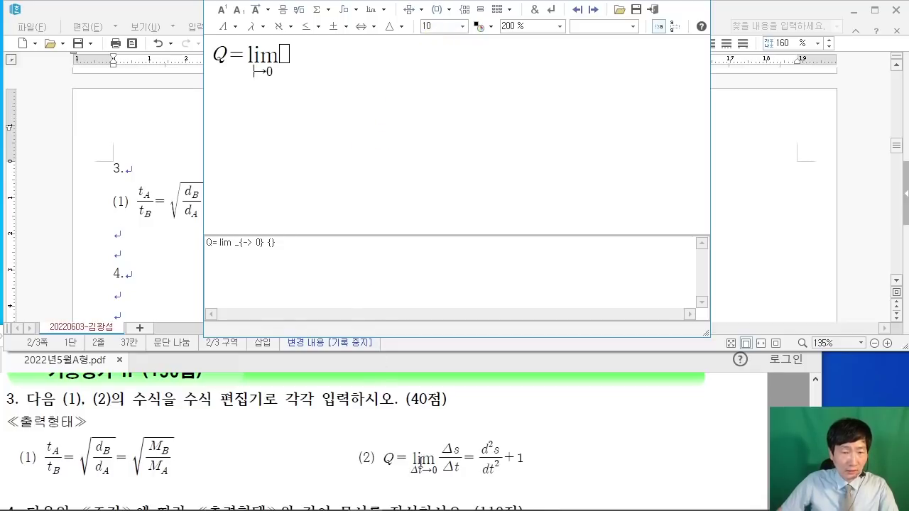
Step: Write Δt in the limit's subscript using the uppercase Greek letter Δ
{"action": "left_click", "coordinate": [347, 27]}
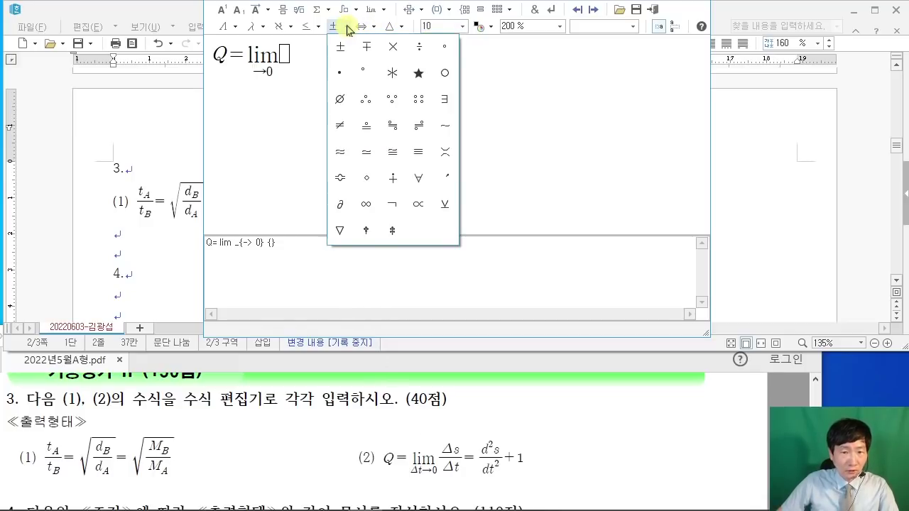
{"action": "left_click", "coordinate": [253, 28]}
{"action": "left_click", "coordinate": [257, 29]}
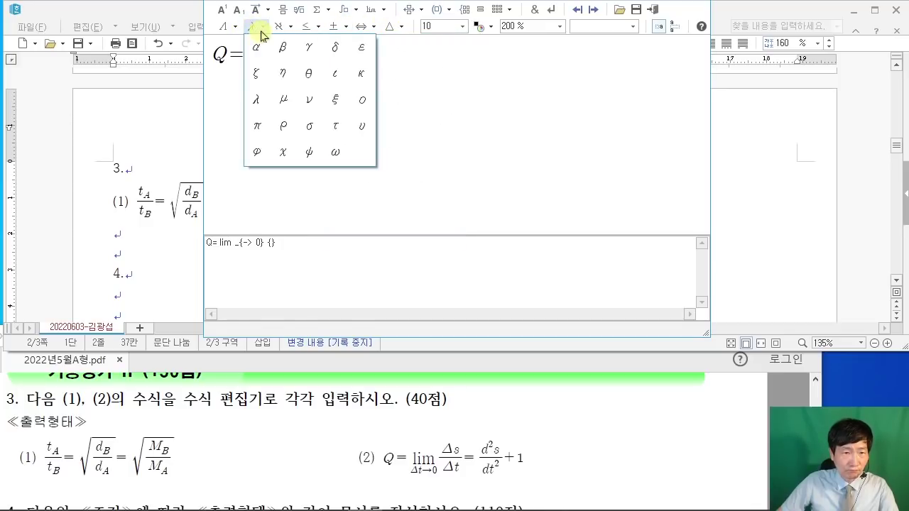
{"action": "left_click", "coordinate": [234, 32]}
{"action": "left_click", "coordinate": [235, 32]}
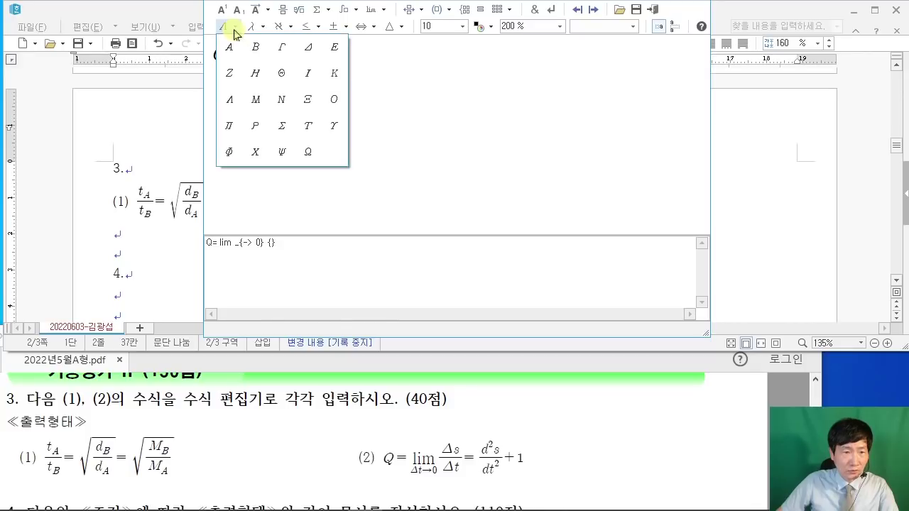
{"action": "left_click", "coordinate": [312, 51]}
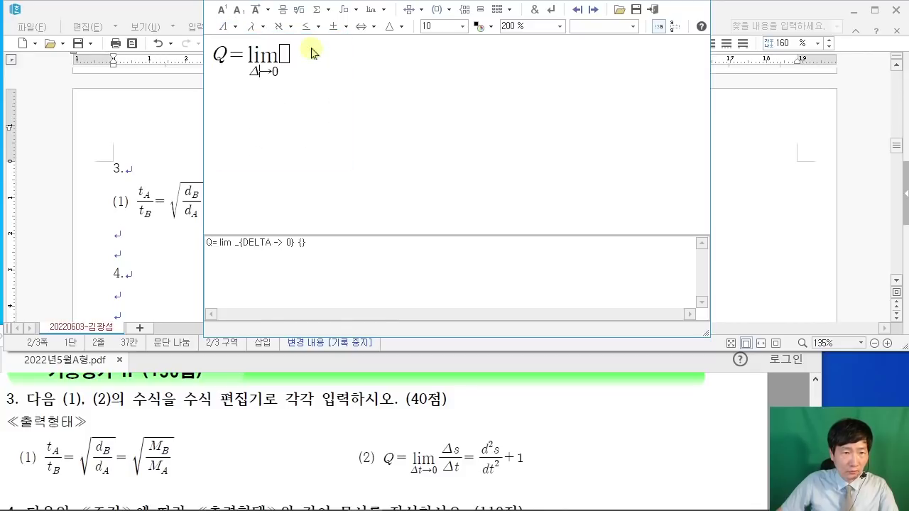
{"action": "left_click", "coordinate": [231, 32]}
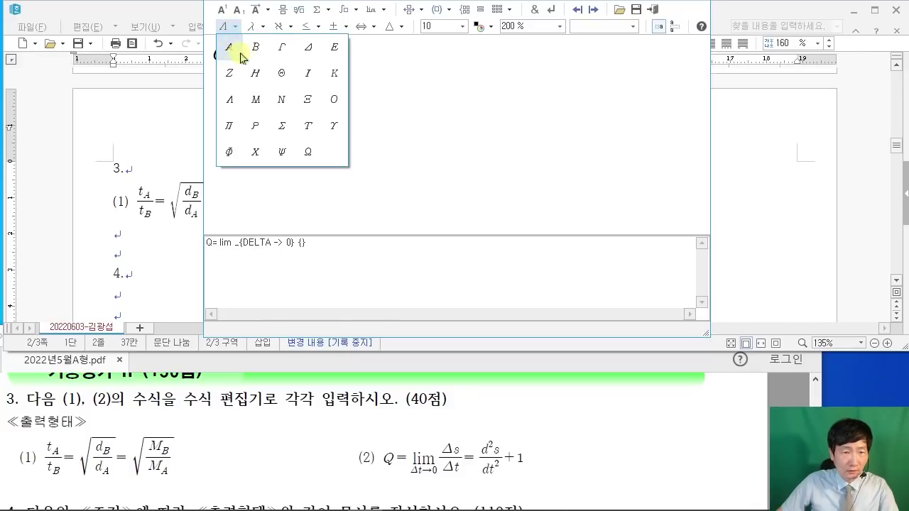
{"action": "left_click", "coordinate": [310, 55]}
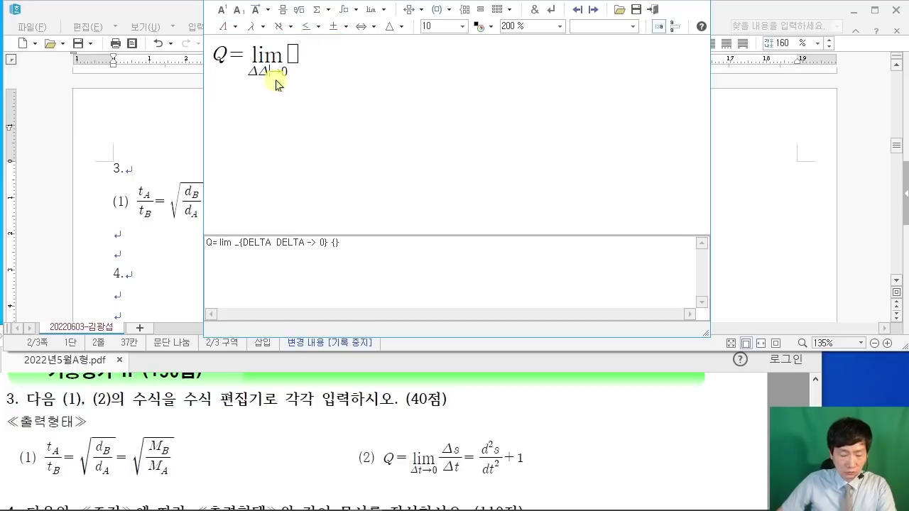
{"action": "key", "text": "BackSpace"}
{"action": "type", "text": "T"}
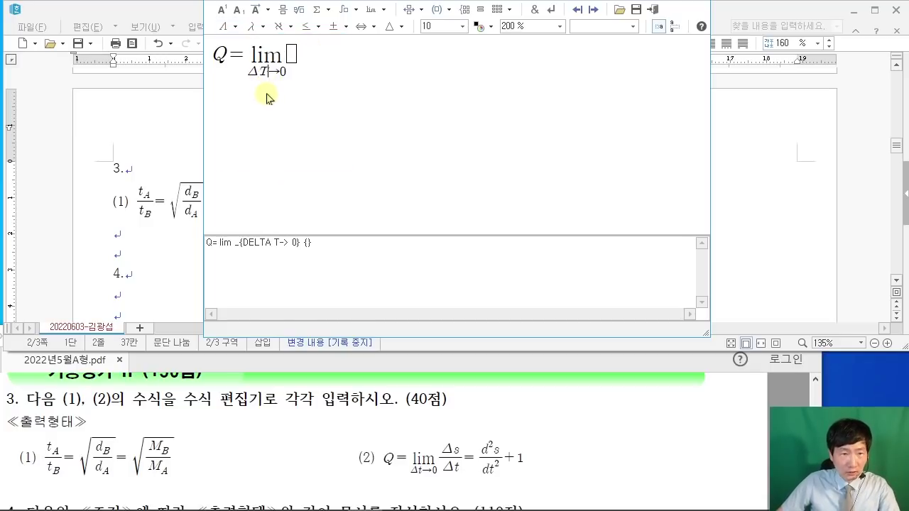
{"action": "key", "text": "BackSpace"}
{"action": "type", "text": "t"}
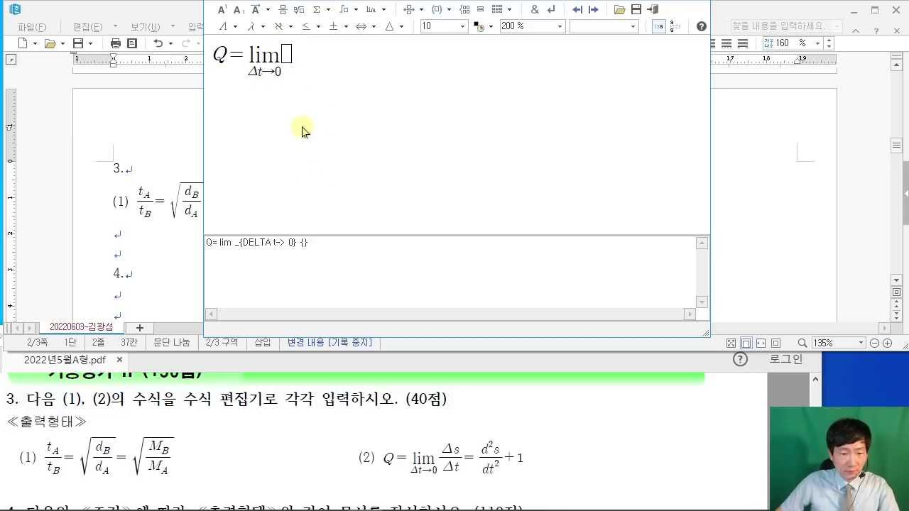
Step: Fill the limit's body with the fraction Δs/Δt
{"action": "left_click", "coordinate": [288, 56]}
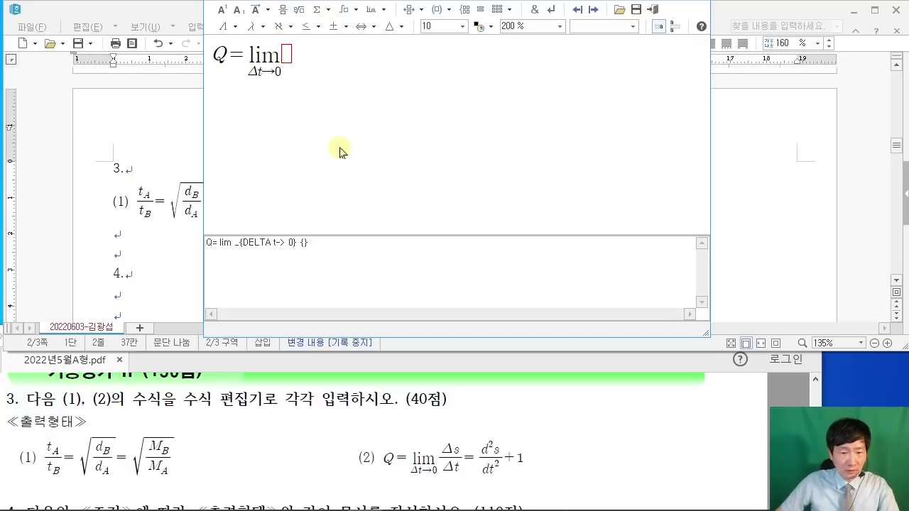
{"action": "left_click", "coordinate": [283, 9]}
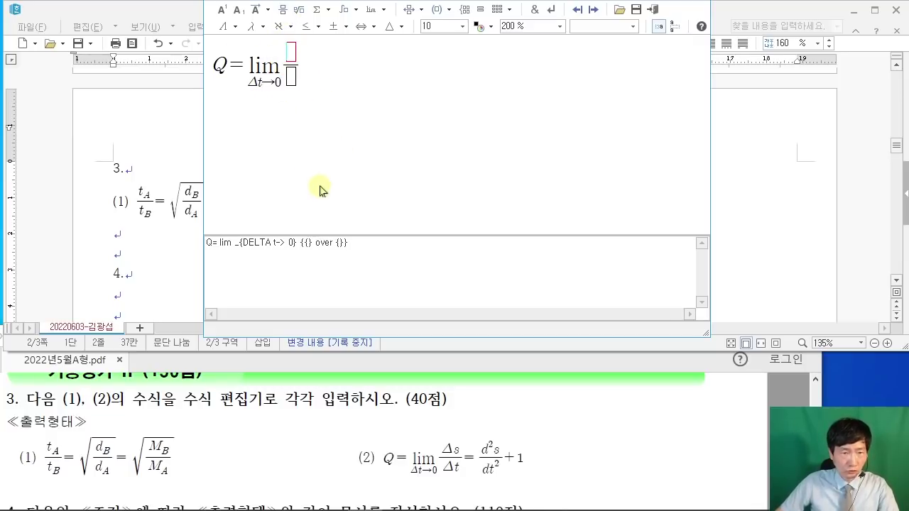
{"action": "left_click", "coordinate": [235, 32]}
{"action": "left_click", "coordinate": [313, 54]}
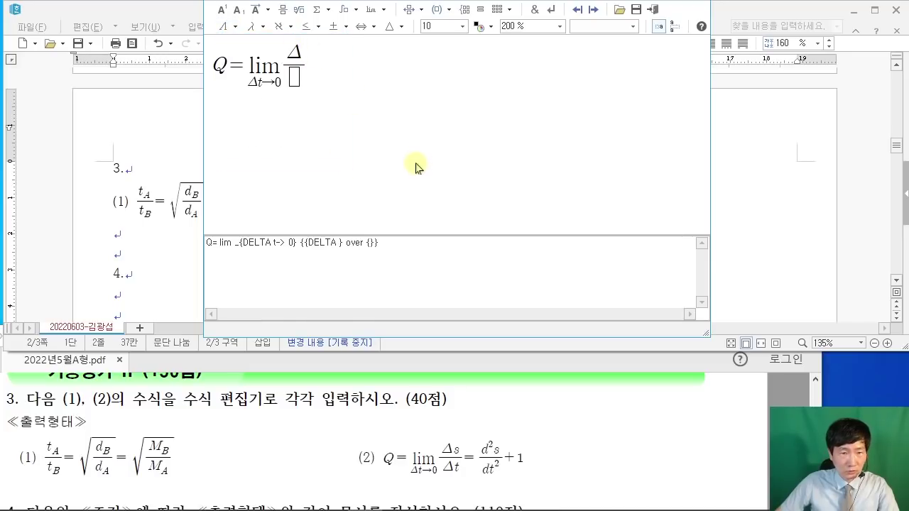
{"action": "type", "text": "s"}
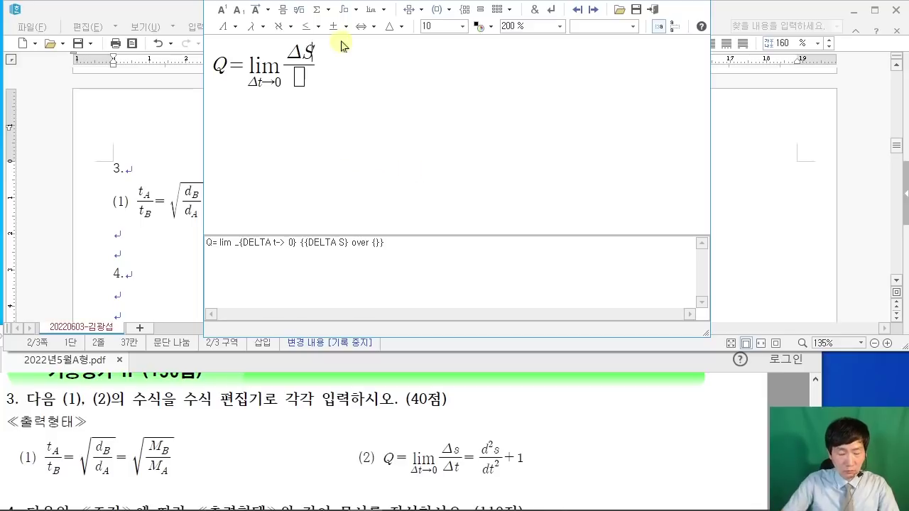
{"action": "left_click", "coordinate": [298, 78]}
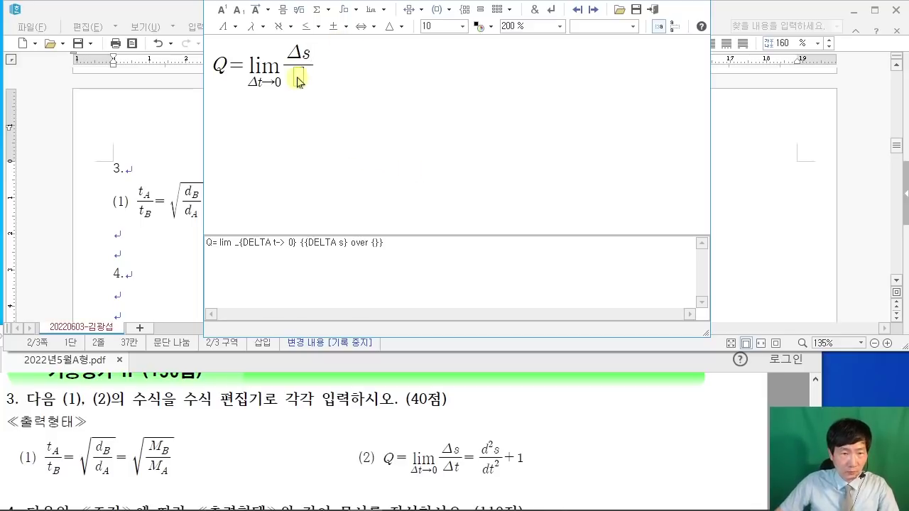
{"action": "left_click", "coordinate": [224, 30]}
{"action": "left_click", "coordinate": [301, 46]}
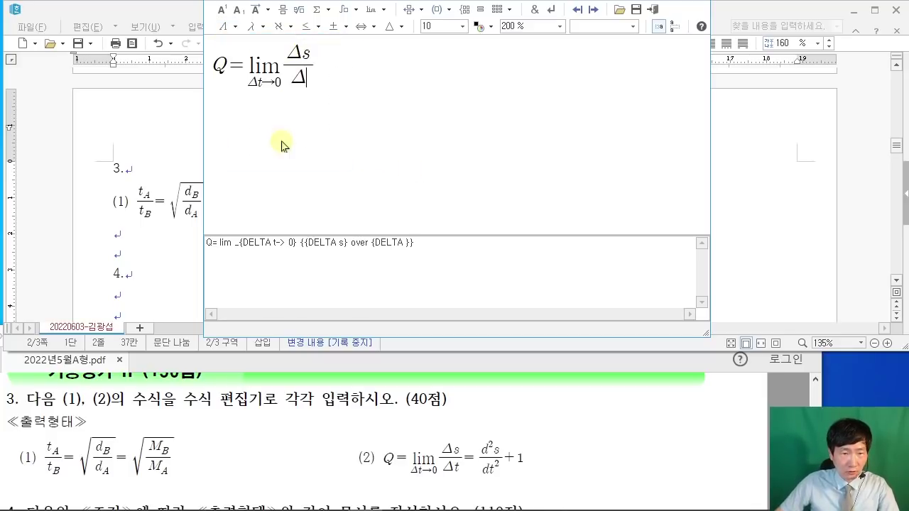
{"action": "type", "text": "t"}
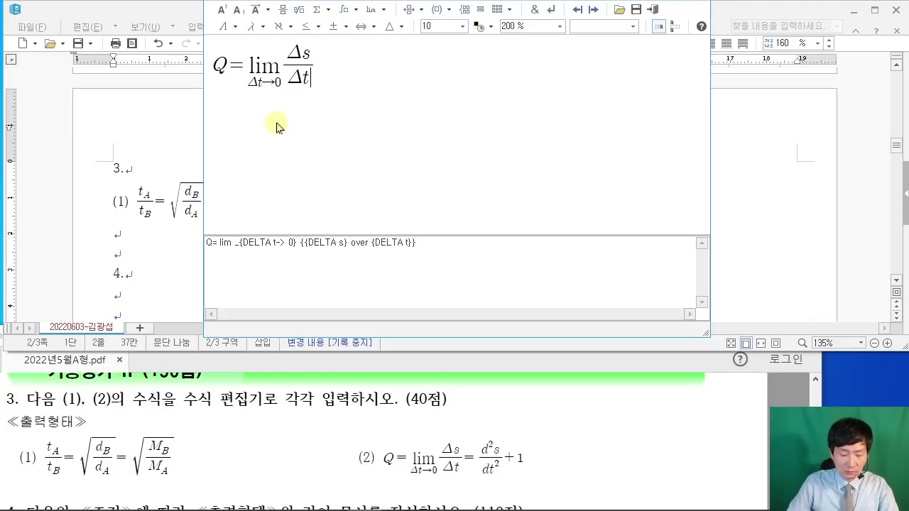
{"action": "key", "text": "Tab"}
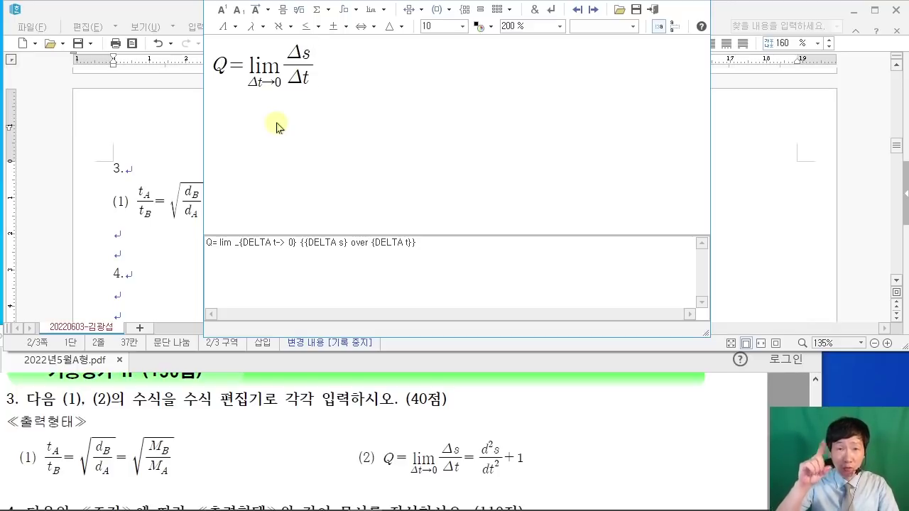
Step: Append = d²s/dt² + 1 and place the finished equation (2) in the document
{"action": "type", "text": "="}
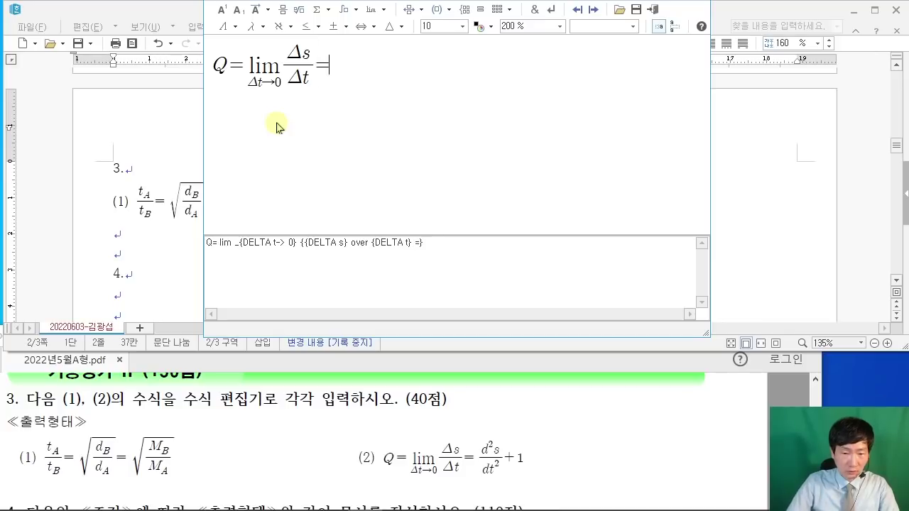
{"action": "left_click", "coordinate": [282, 10]}
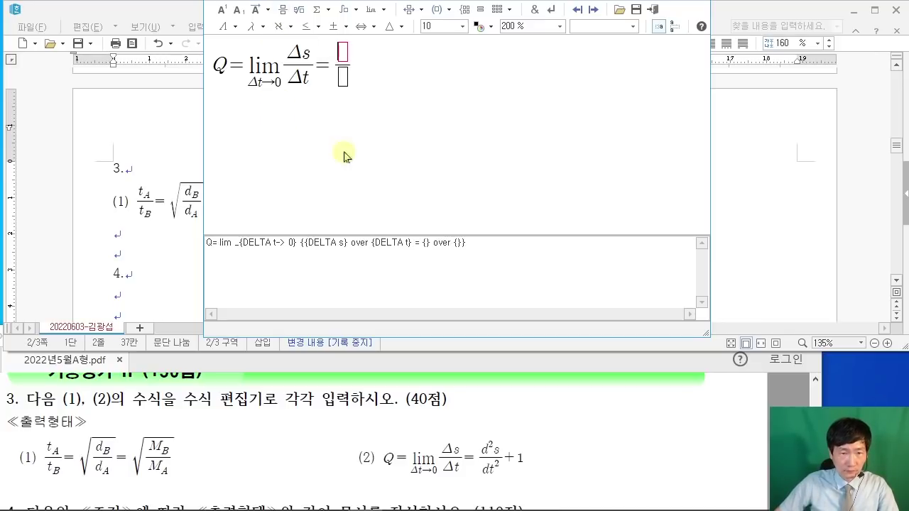
{"action": "type", "text": "d"}
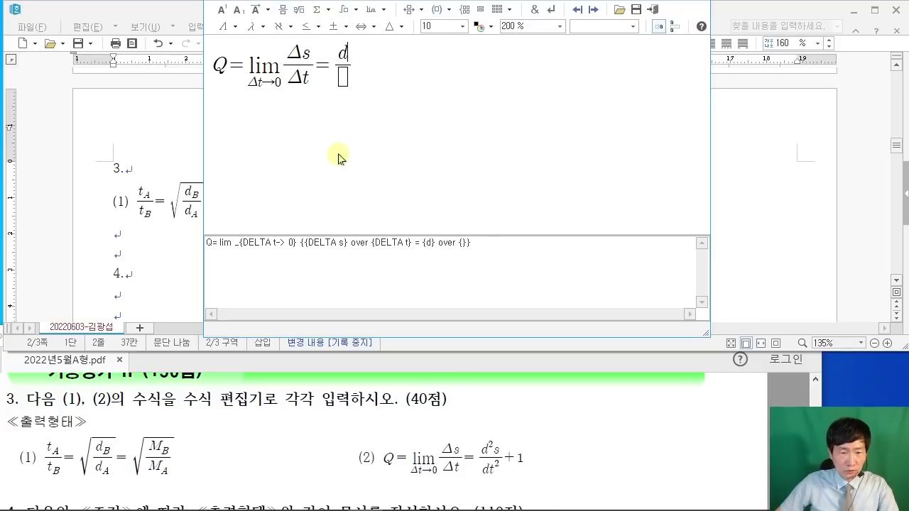
{"action": "left_click", "coordinate": [222, 9]}
{"action": "type", "text": "2"}
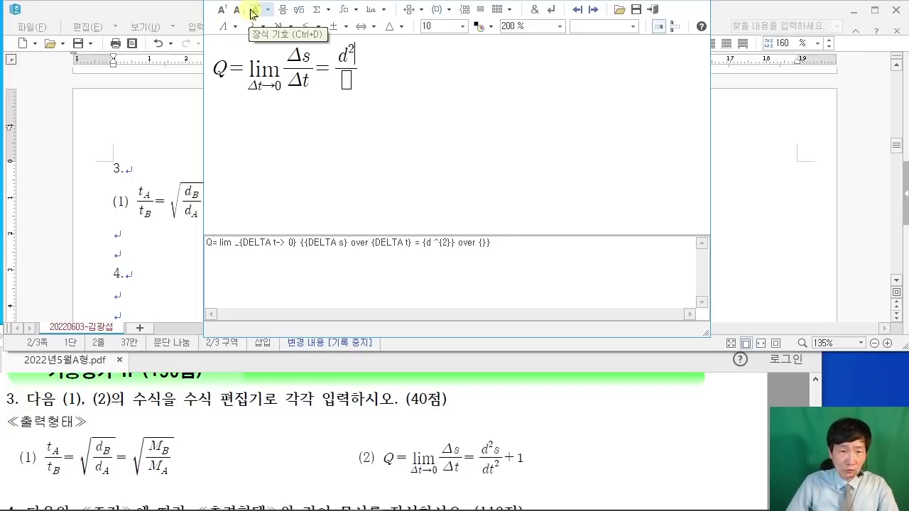
{"action": "key", "text": "Right"}
{"action": "type", "text": "s"}
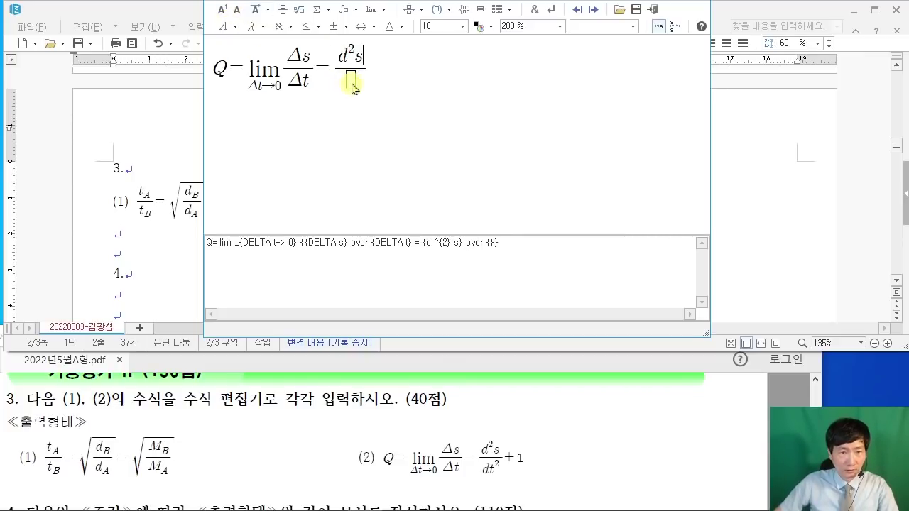
{"action": "key", "text": "Tab"}
{"action": "type", "text": "d"}
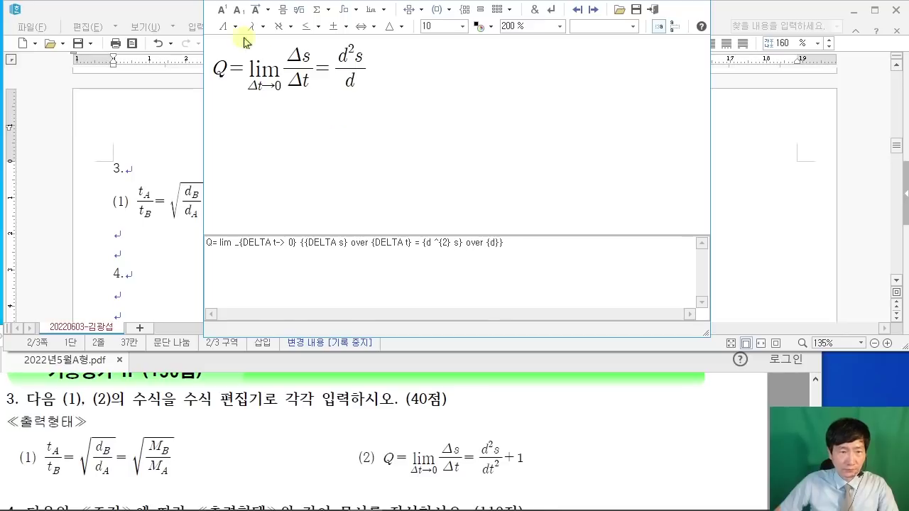
{"action": "type", "text": "t"}
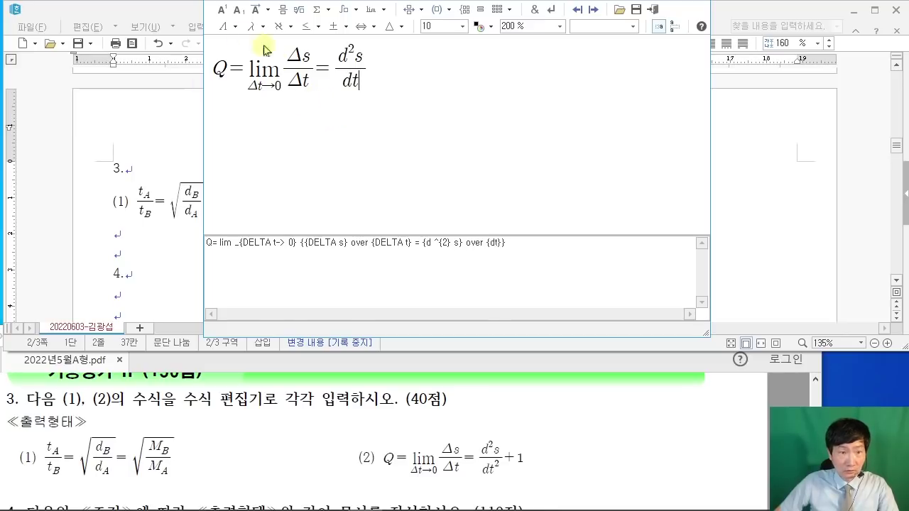
{"action": "left_click", "coordinate": [221, 10]}
{"action": "type", "text": "2"}
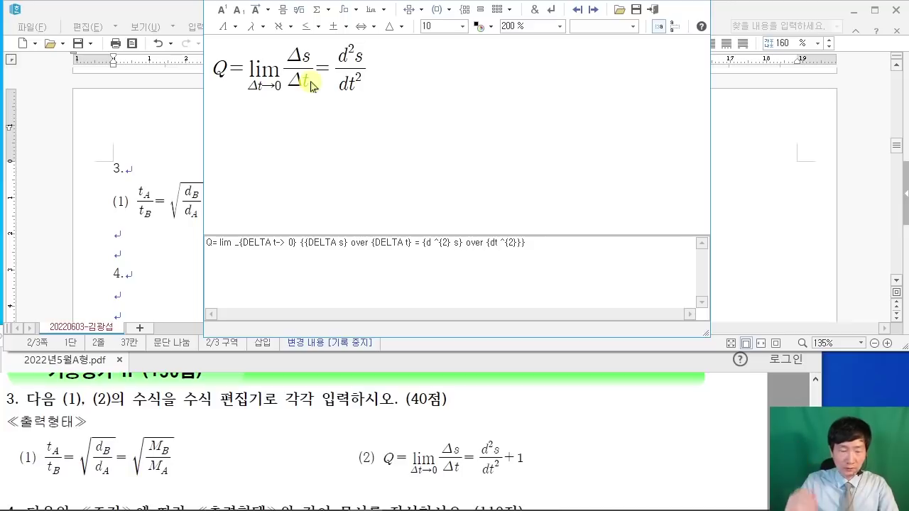
{"action": "type", "text": "+1"}
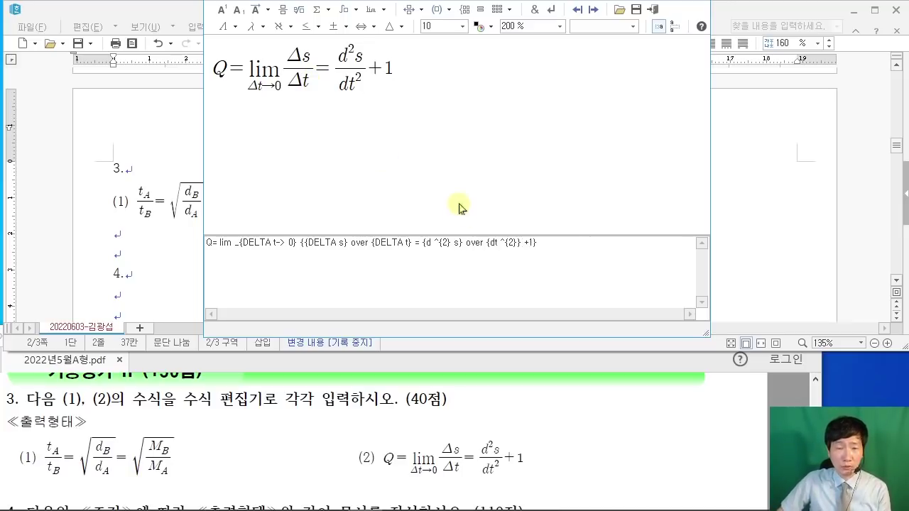
{"action": "left_click", "coordinate": [655, 12]}
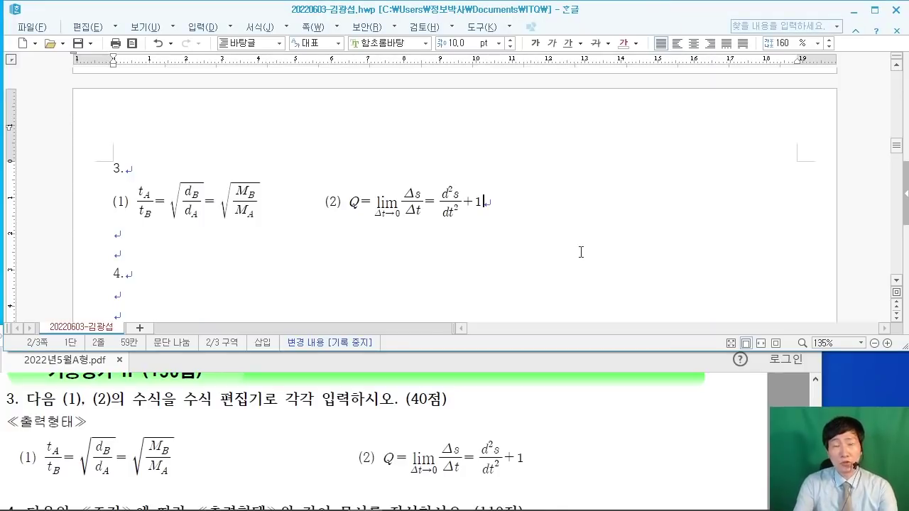